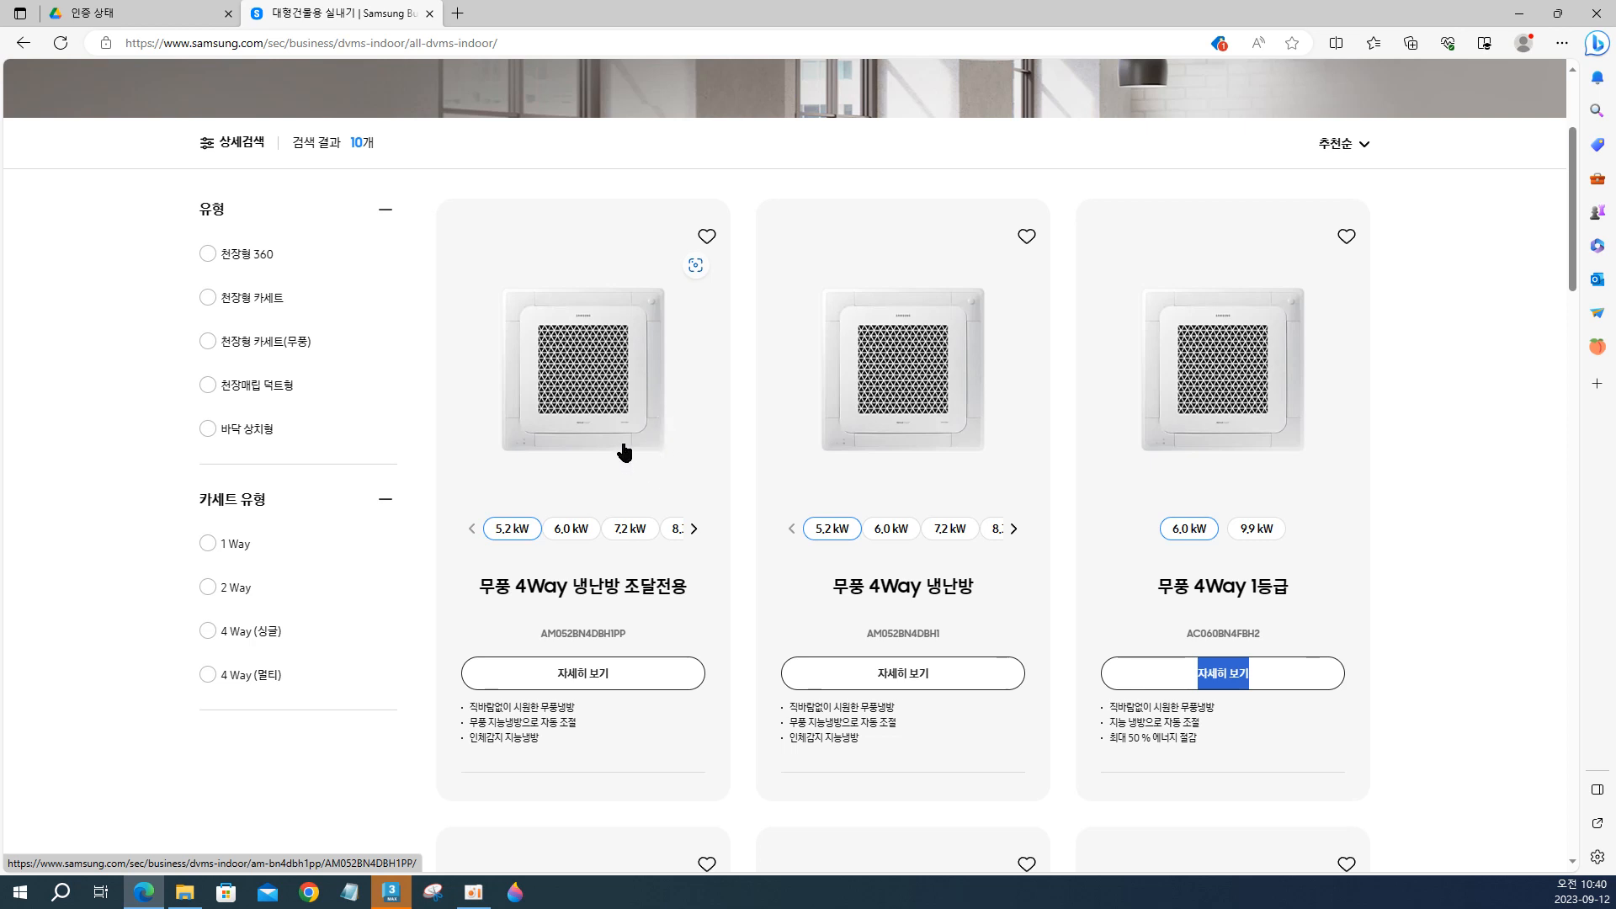
# Open the product page of the 무풍 4Way 냉난방 조달전용 air conditioner and bring its front image into full view.
pyautogui.keyDown('ctrl'); pyautogui.scroll(1, 625, 446); pyautogui.keyUp('ctrl')
pyautogui.keyDown('ctrl'); pyautogui.scroll(-3, 624, 446); pyautogui.keyUp('ctrl')
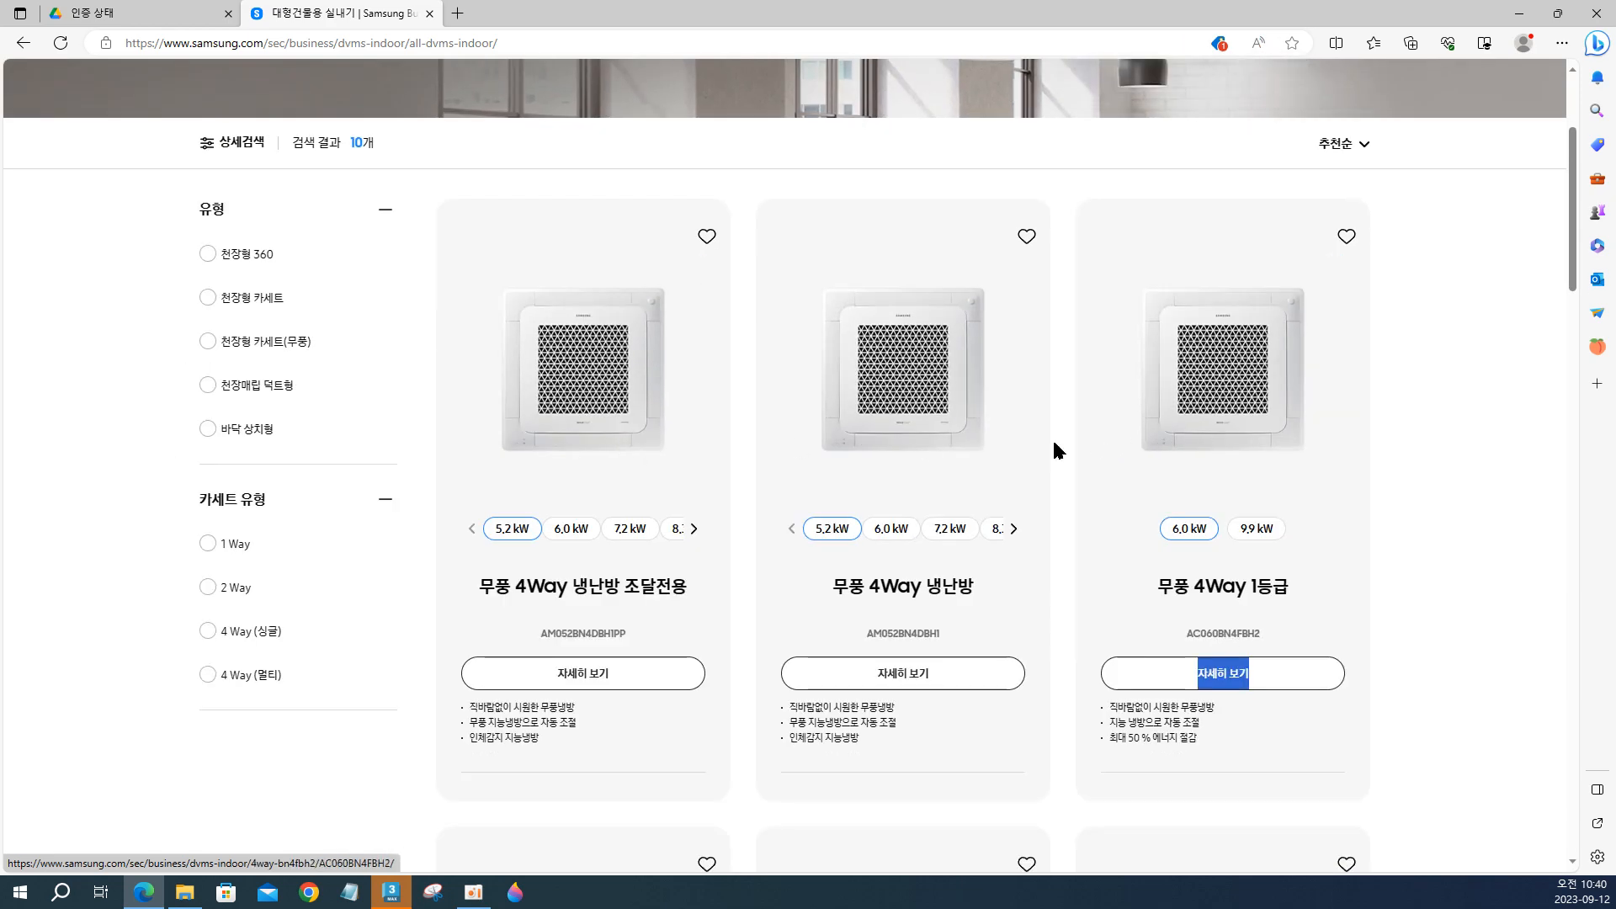
pyautogui.scroll(-4, 1010, 451)
pyautogui.scroll(5, 1002, 450)
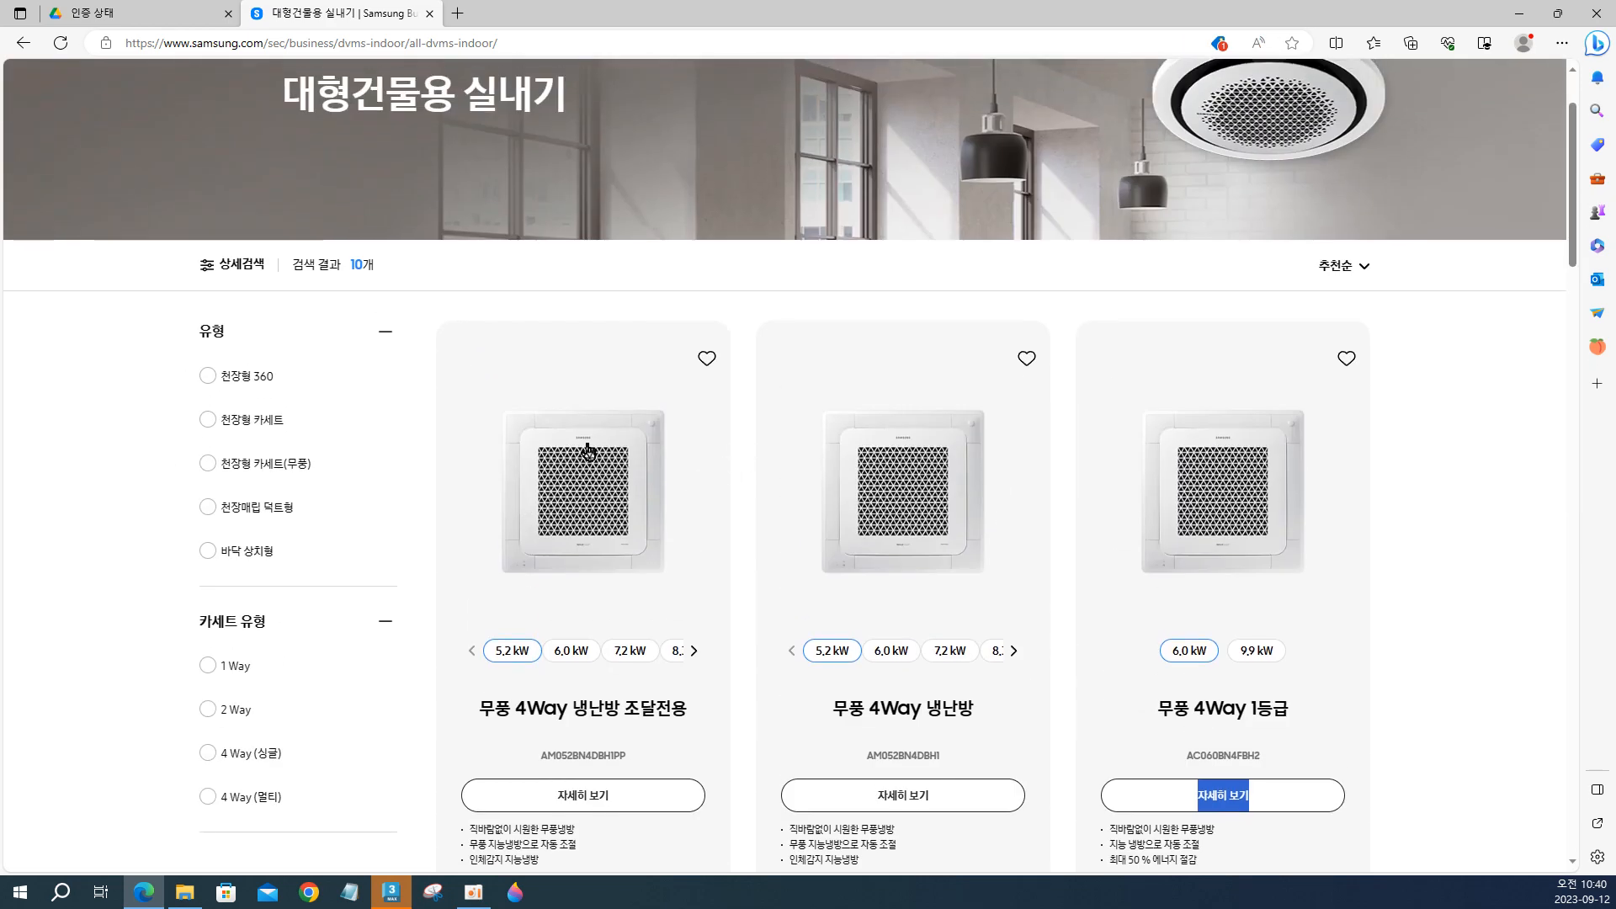
pyautogui.click(623, 503)
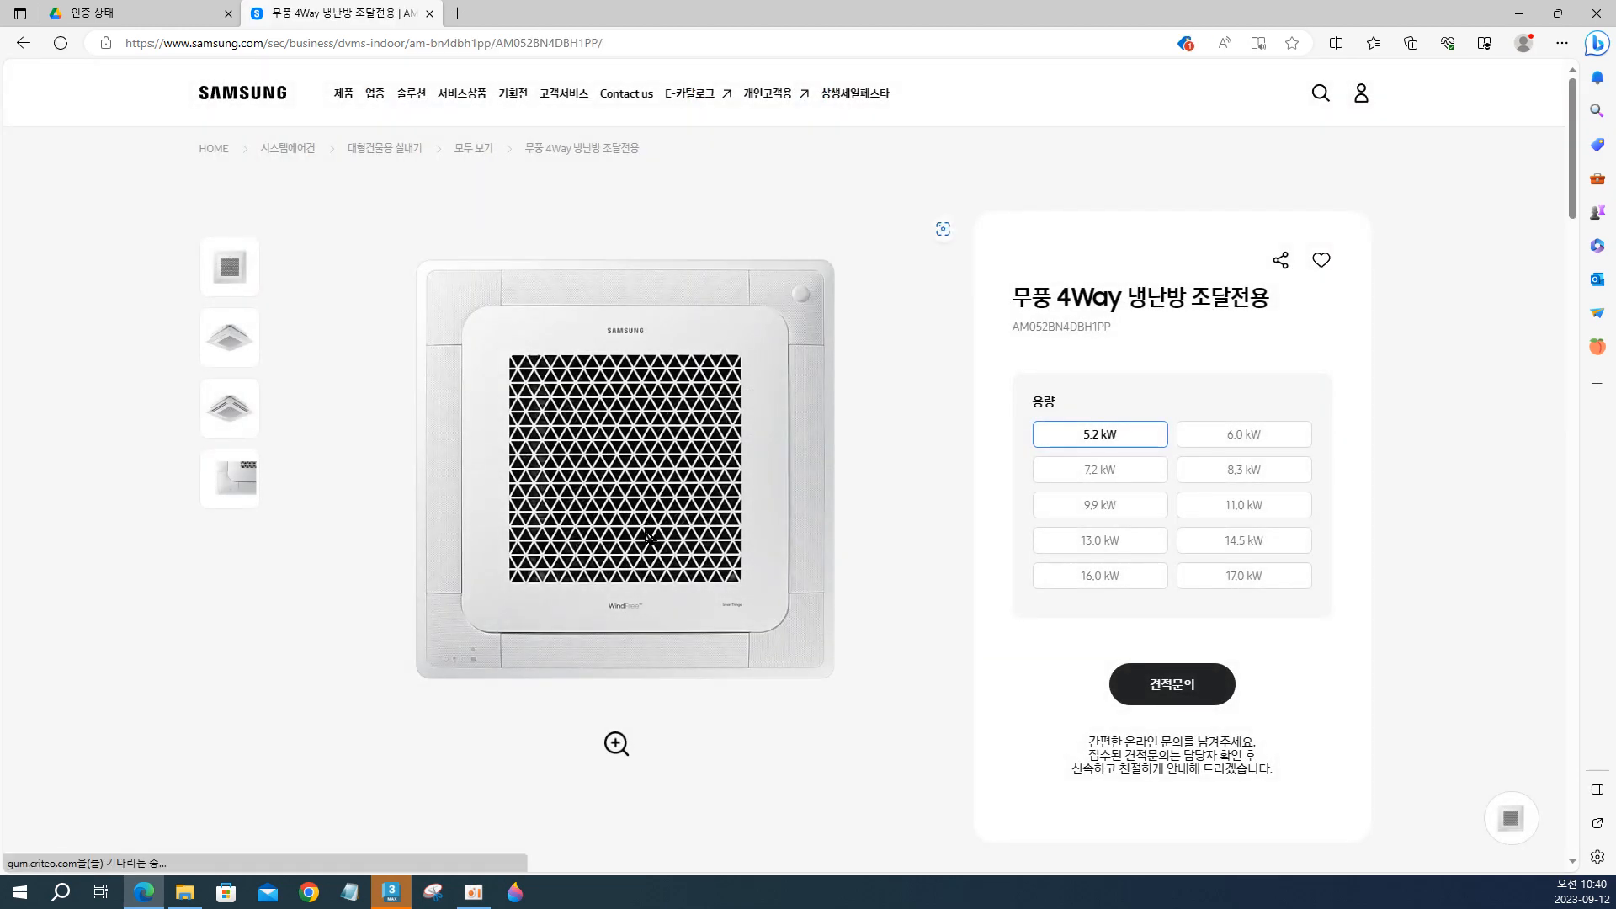
pyautogui.scroll(-2, 645, 521)
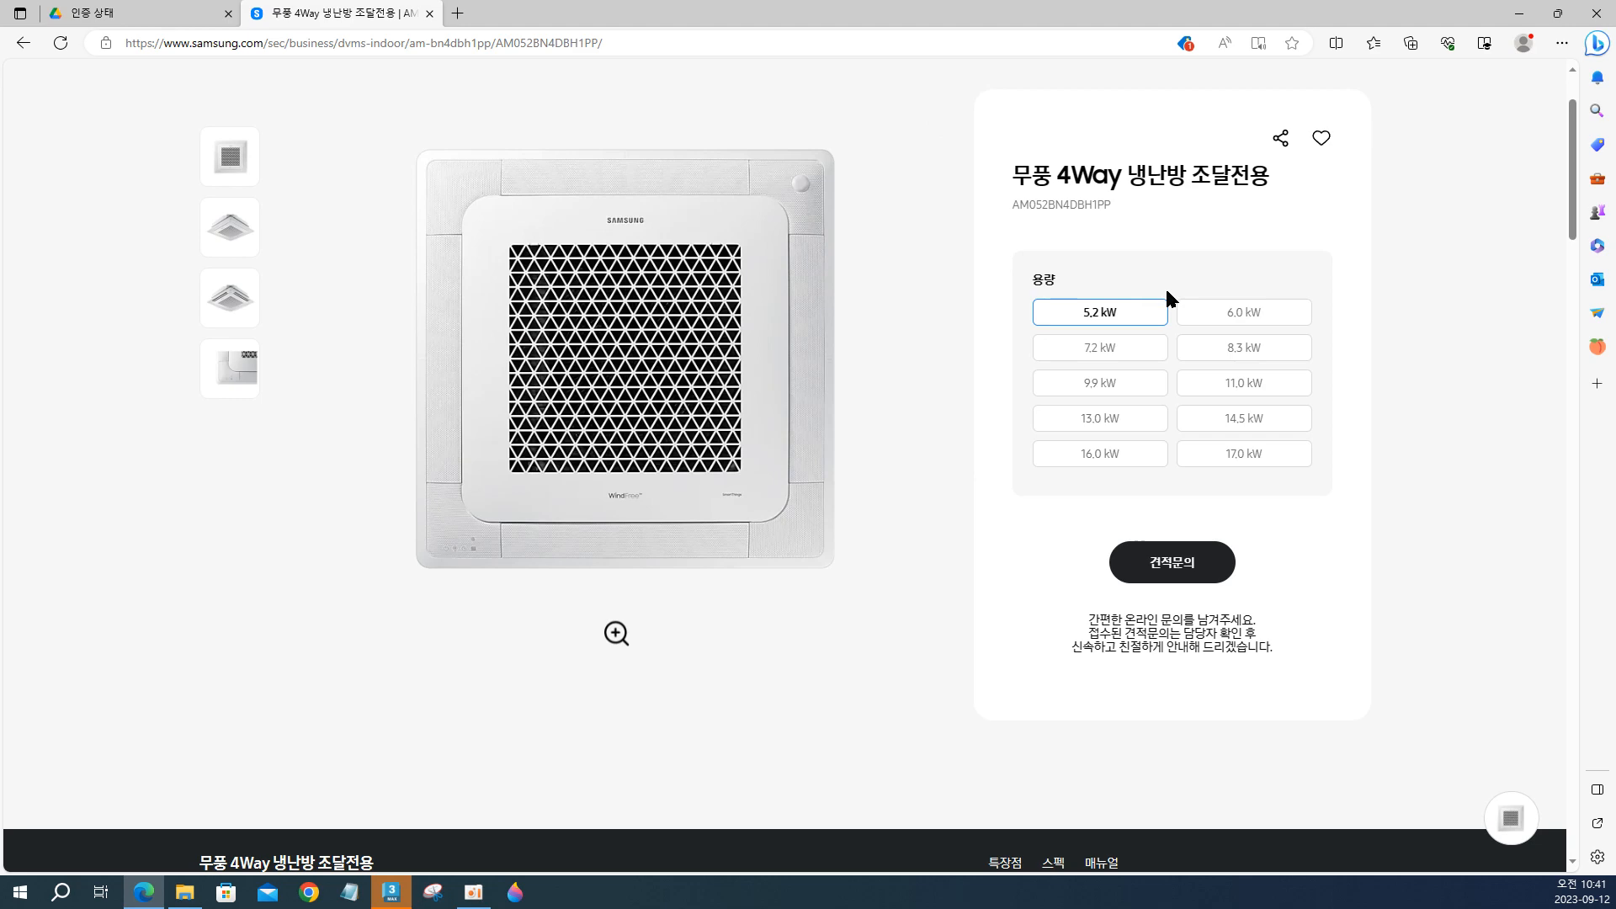
# Switch to Paint 3D and paste the screen capture of the product page onto a new canvas.
pyautogui.click(507, 902)
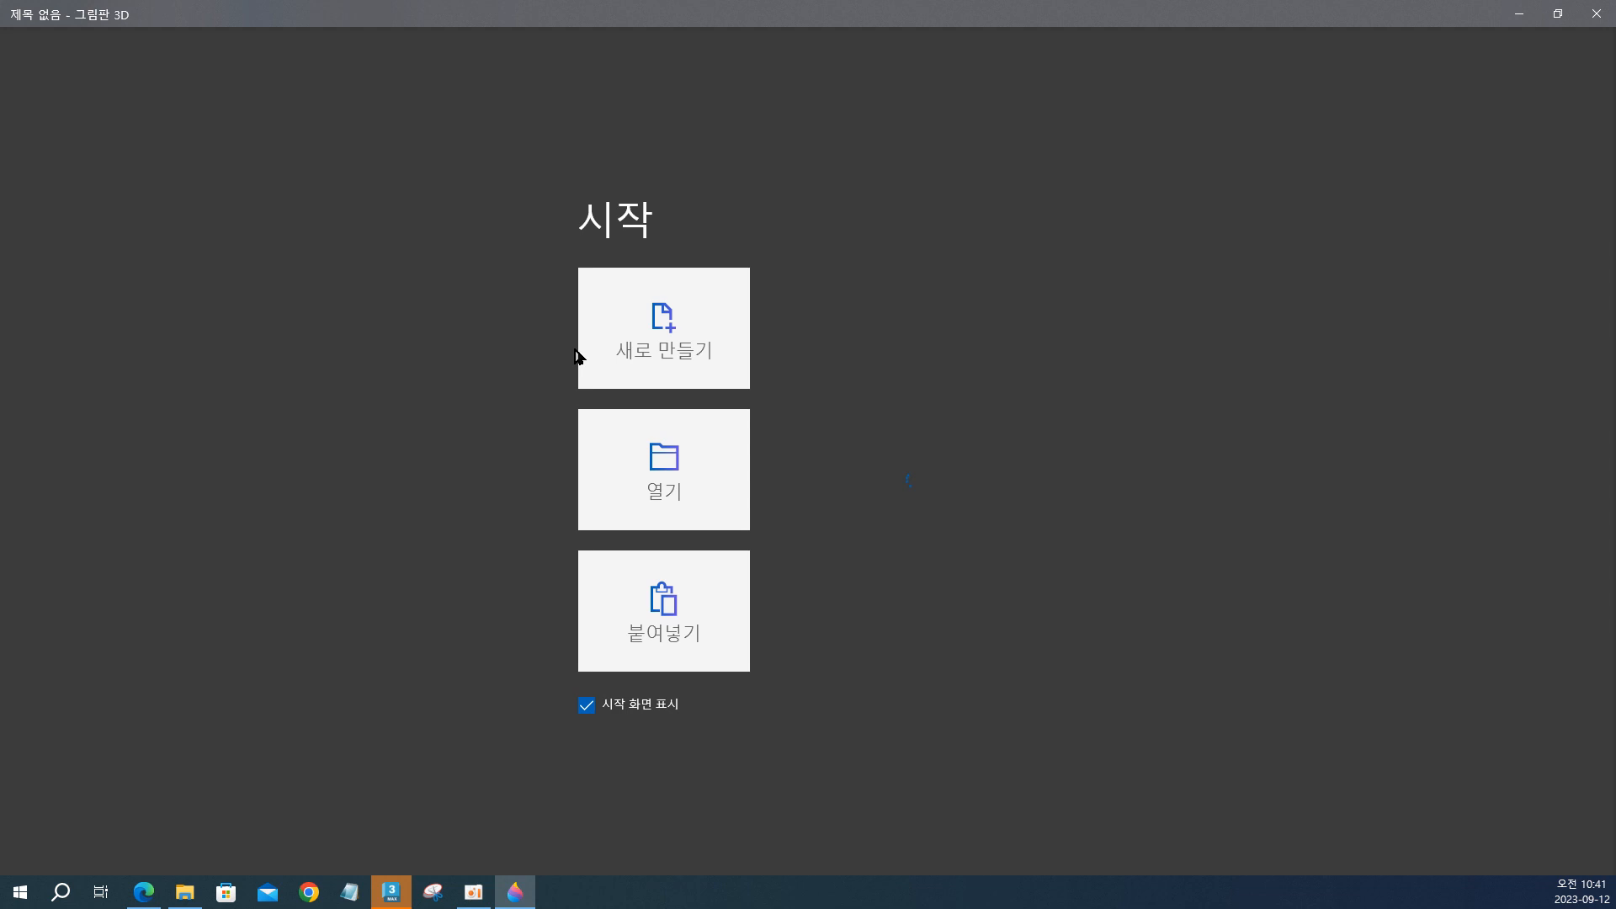
pyautogui.click(612, 345)
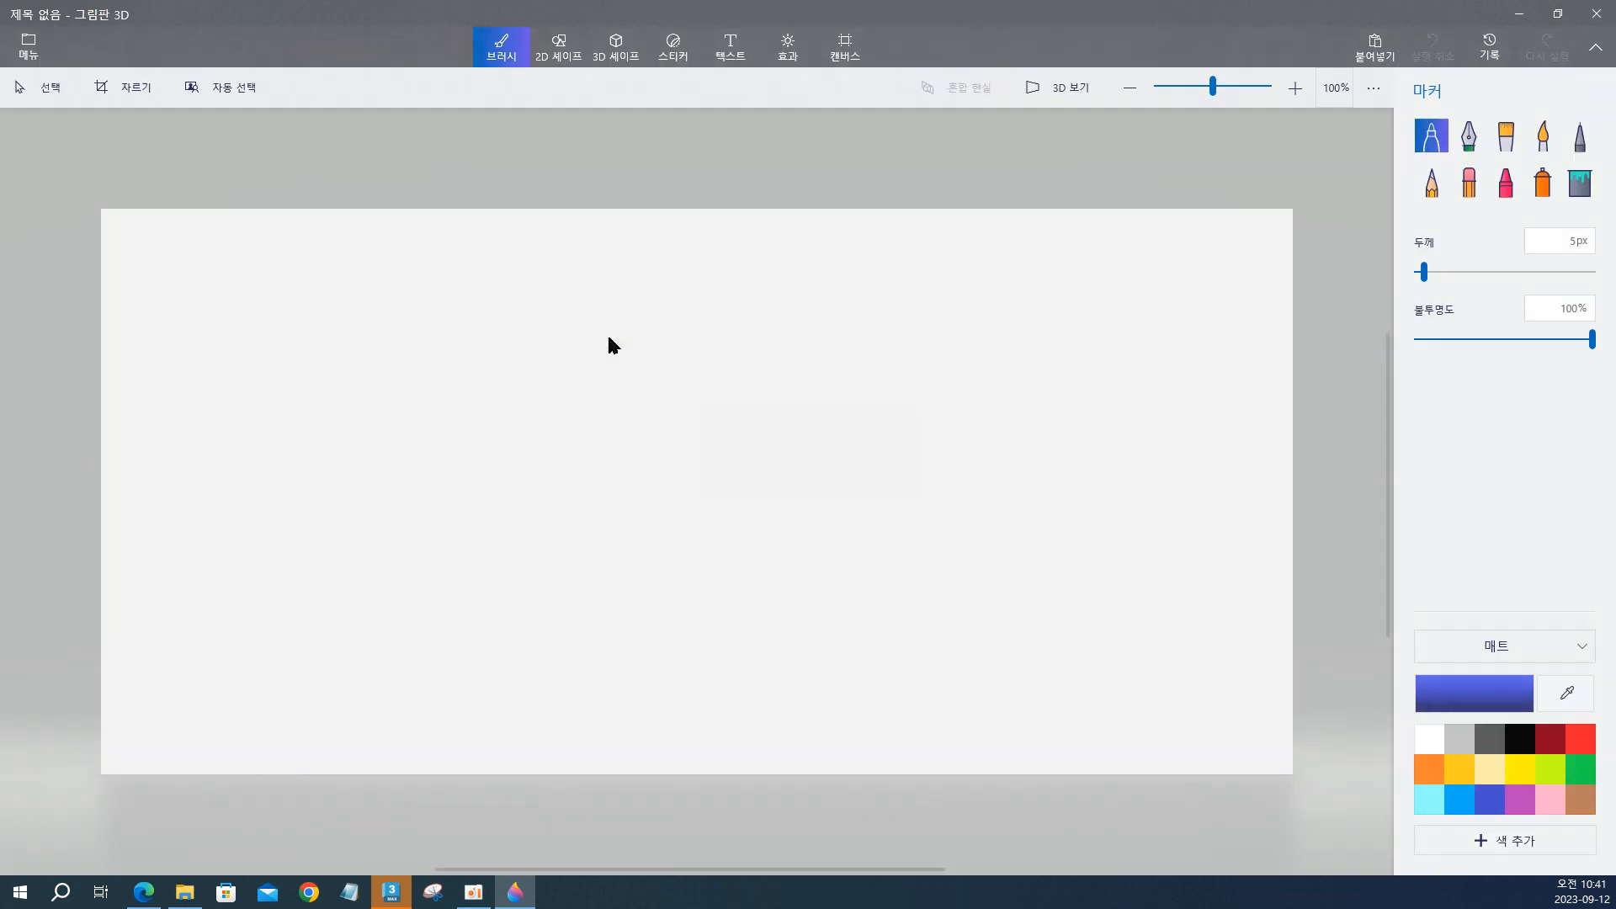
pyautogui.hotkey('ctrl', 'v')
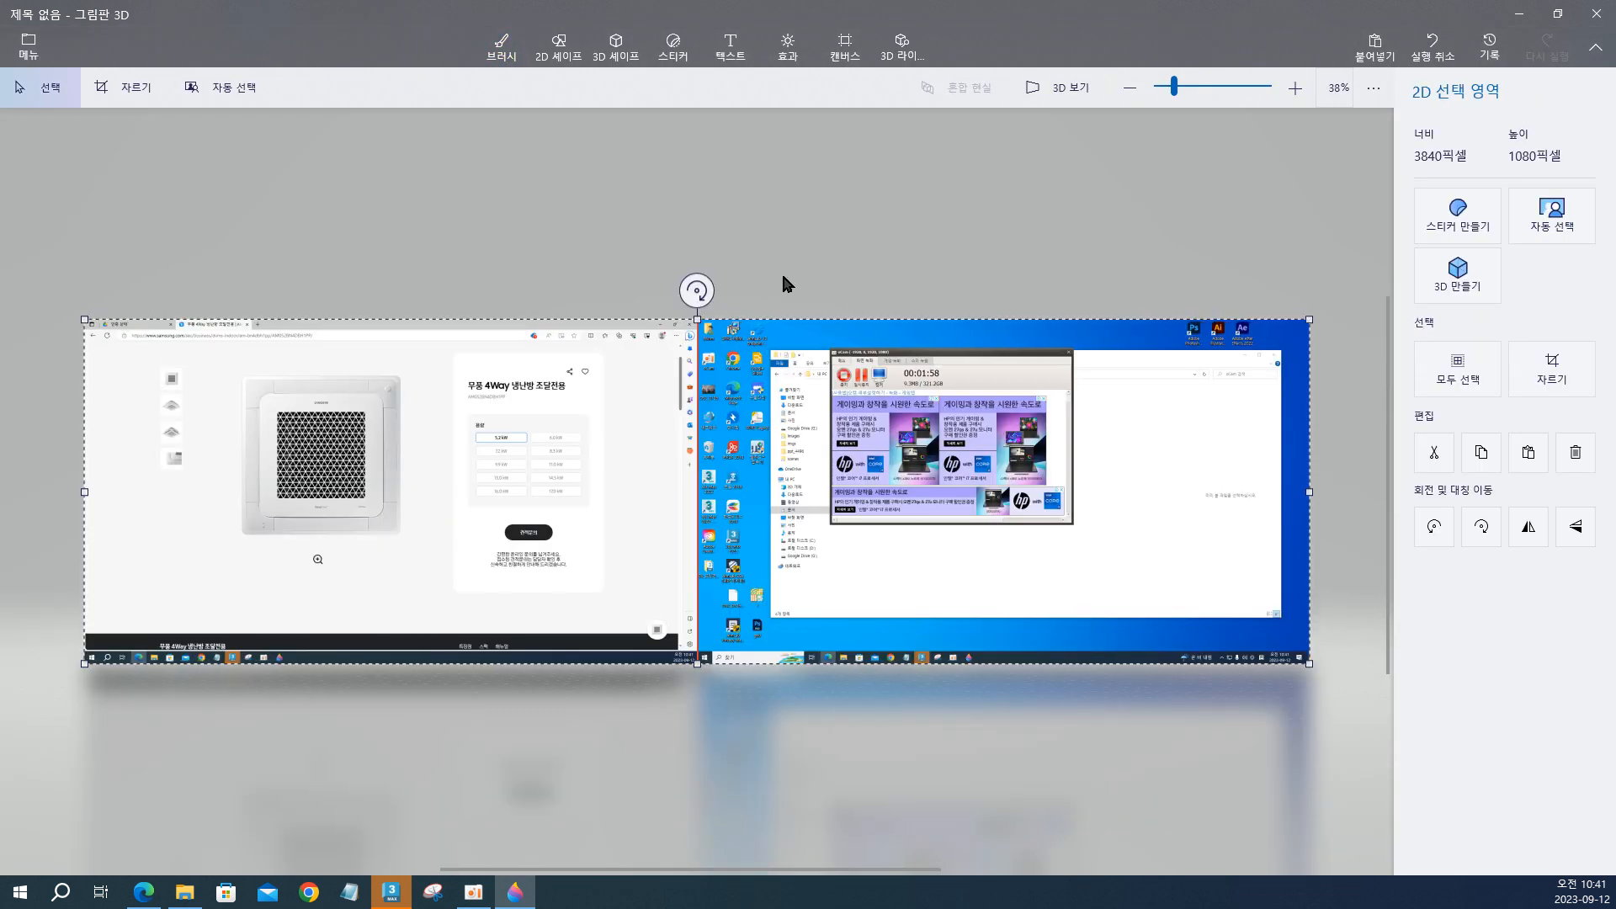
# Crop the pasted capture to the part of the browser window that contains the air conditioner image.
pyautogui.click(109, 82)
pyautogui.moveTo(1306, 492); pyautogui.dragTo(420, 491)
pyautogui.press('Return')
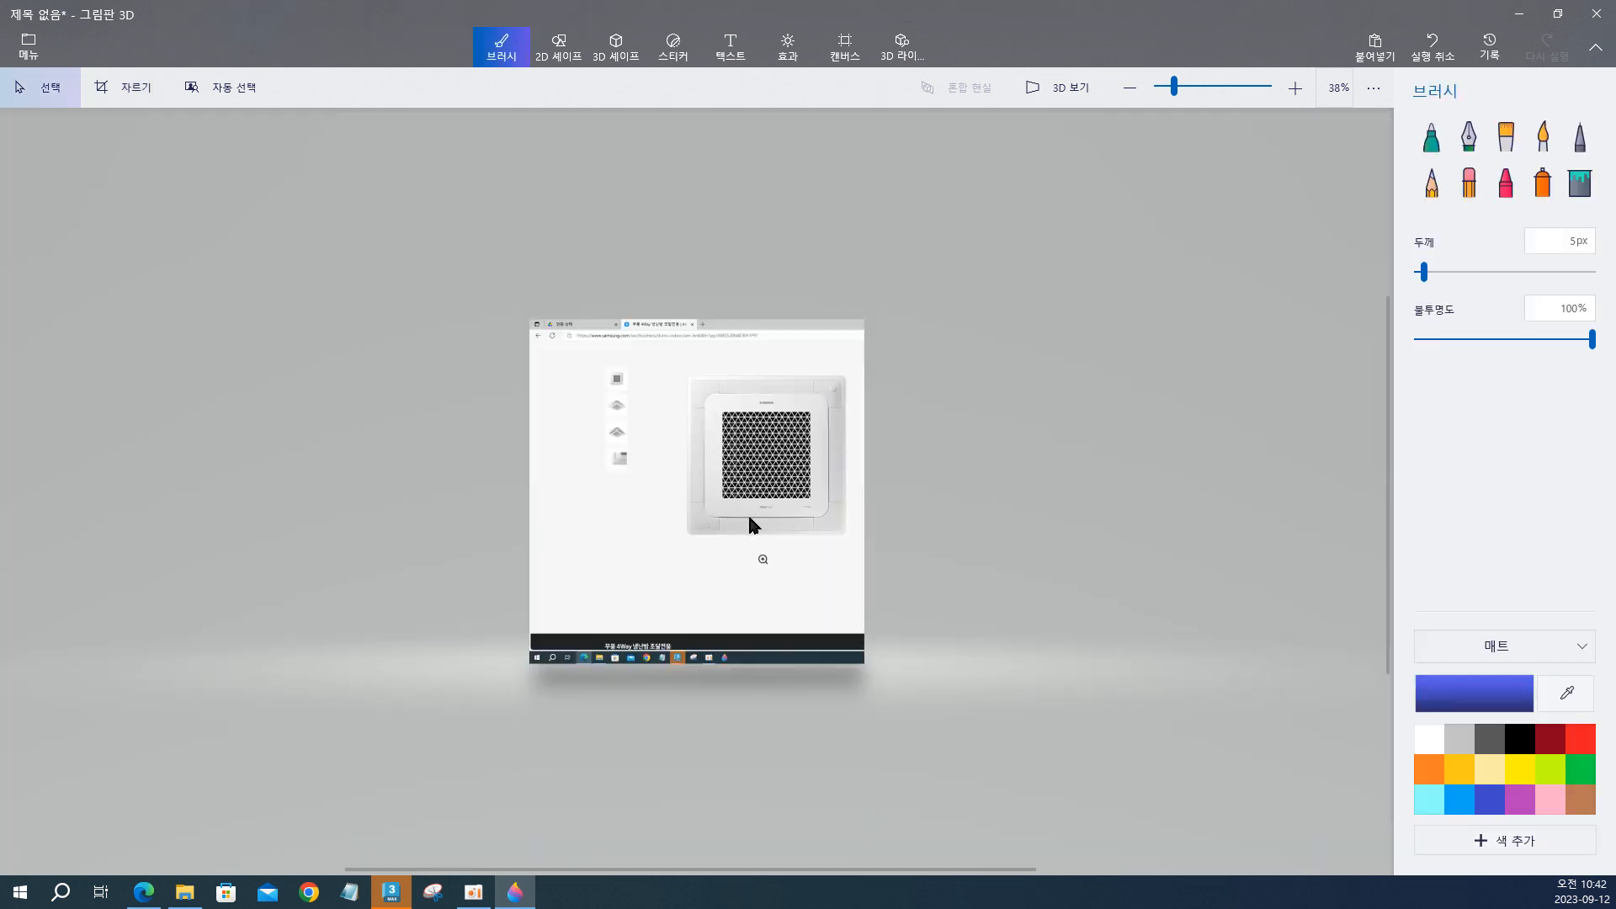
# Draw an unfilled 2D rectangle around the outer edge of the air conditioner panel.
pyautogui.scroll(5, 747, 515)
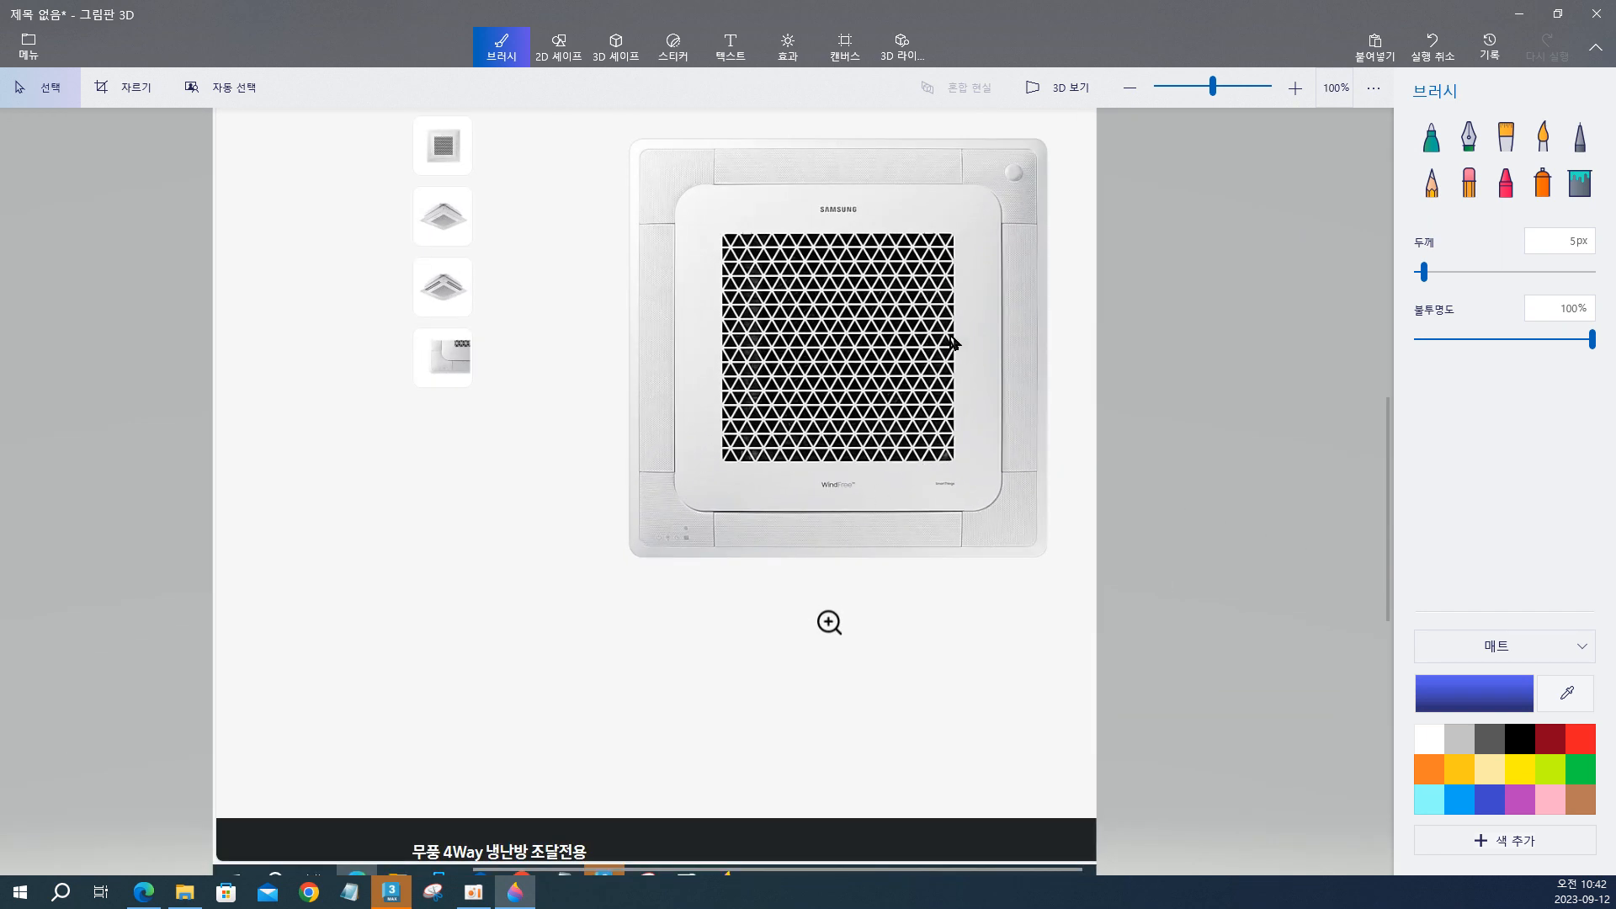
pyautogui.moveTo(950, 337); pyautogui.dragTo(888, 399)
pyautogui.click(1120, 361)
pyautogui.scroll(1, 1117, 331)
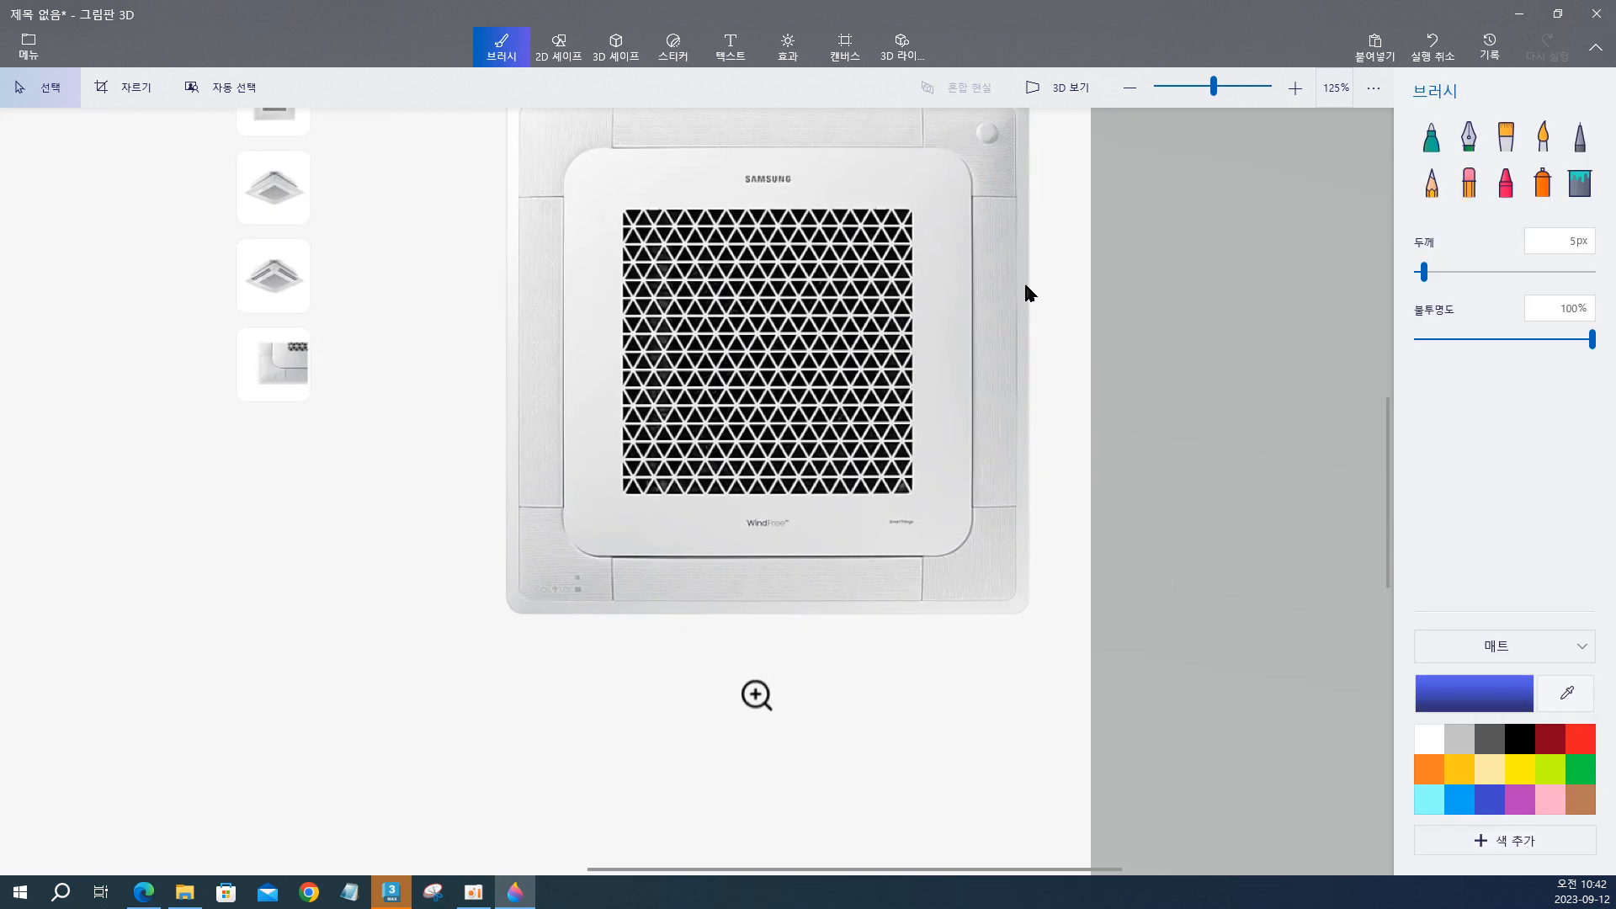
pyautogui.moveTo(1026, 287)
pyautogui.mouseDown(button='middle')
pyautogui.moveTo(984, 421)
pyautogui.moveTo(969, 424)
pyautogui.mouseUp(button='middle')
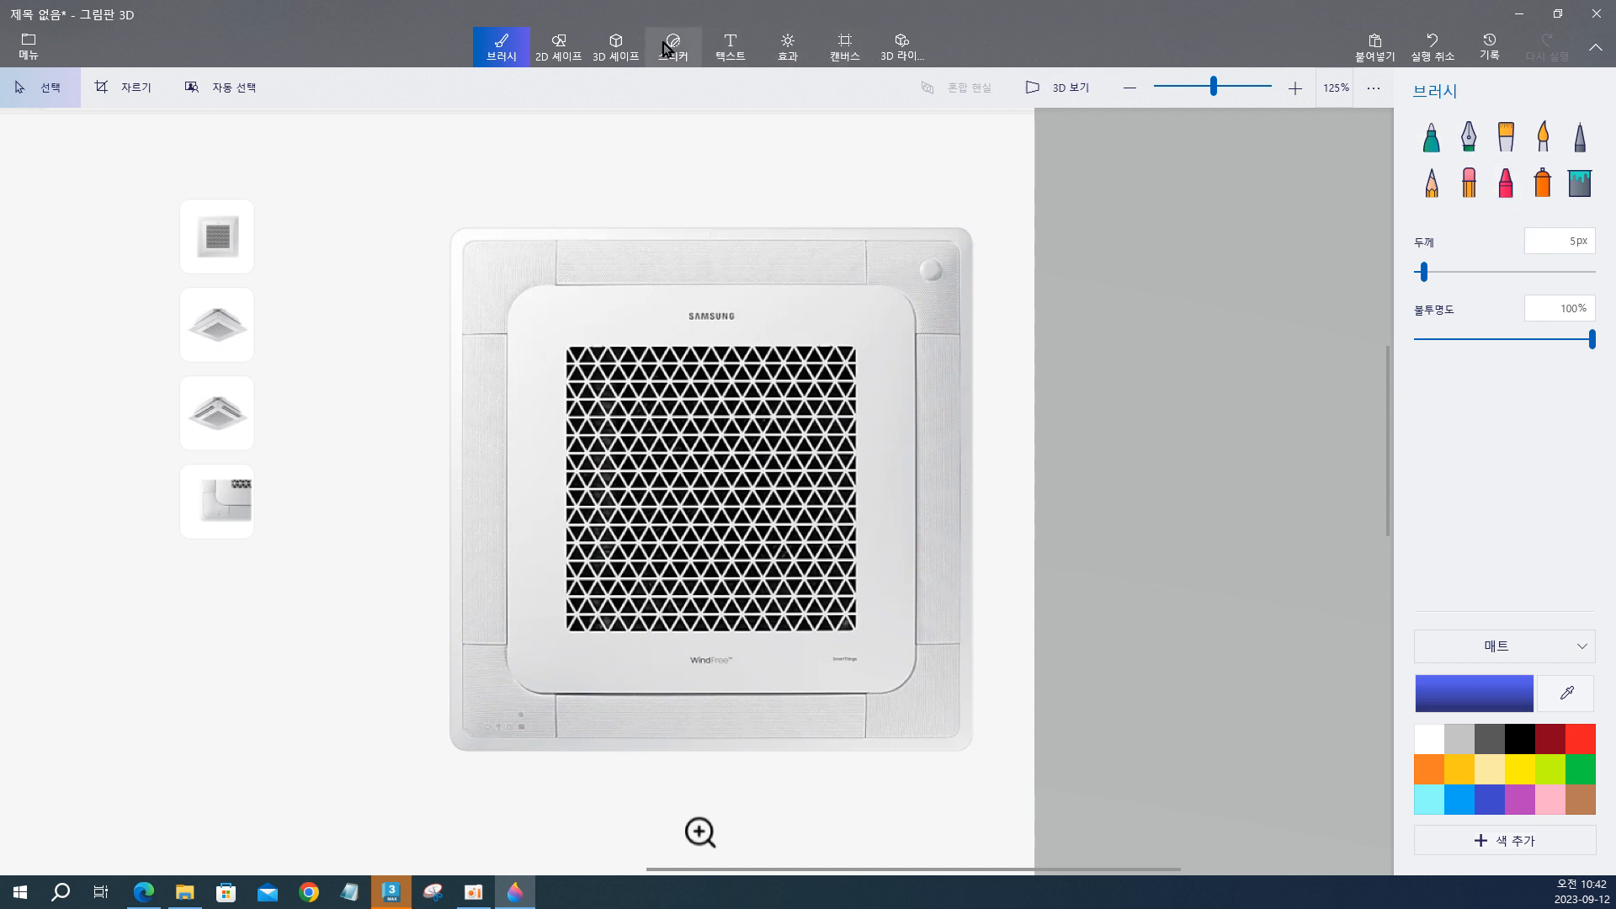
pyautogui.click(559, 46)
pyautogui.click(1507, 229)
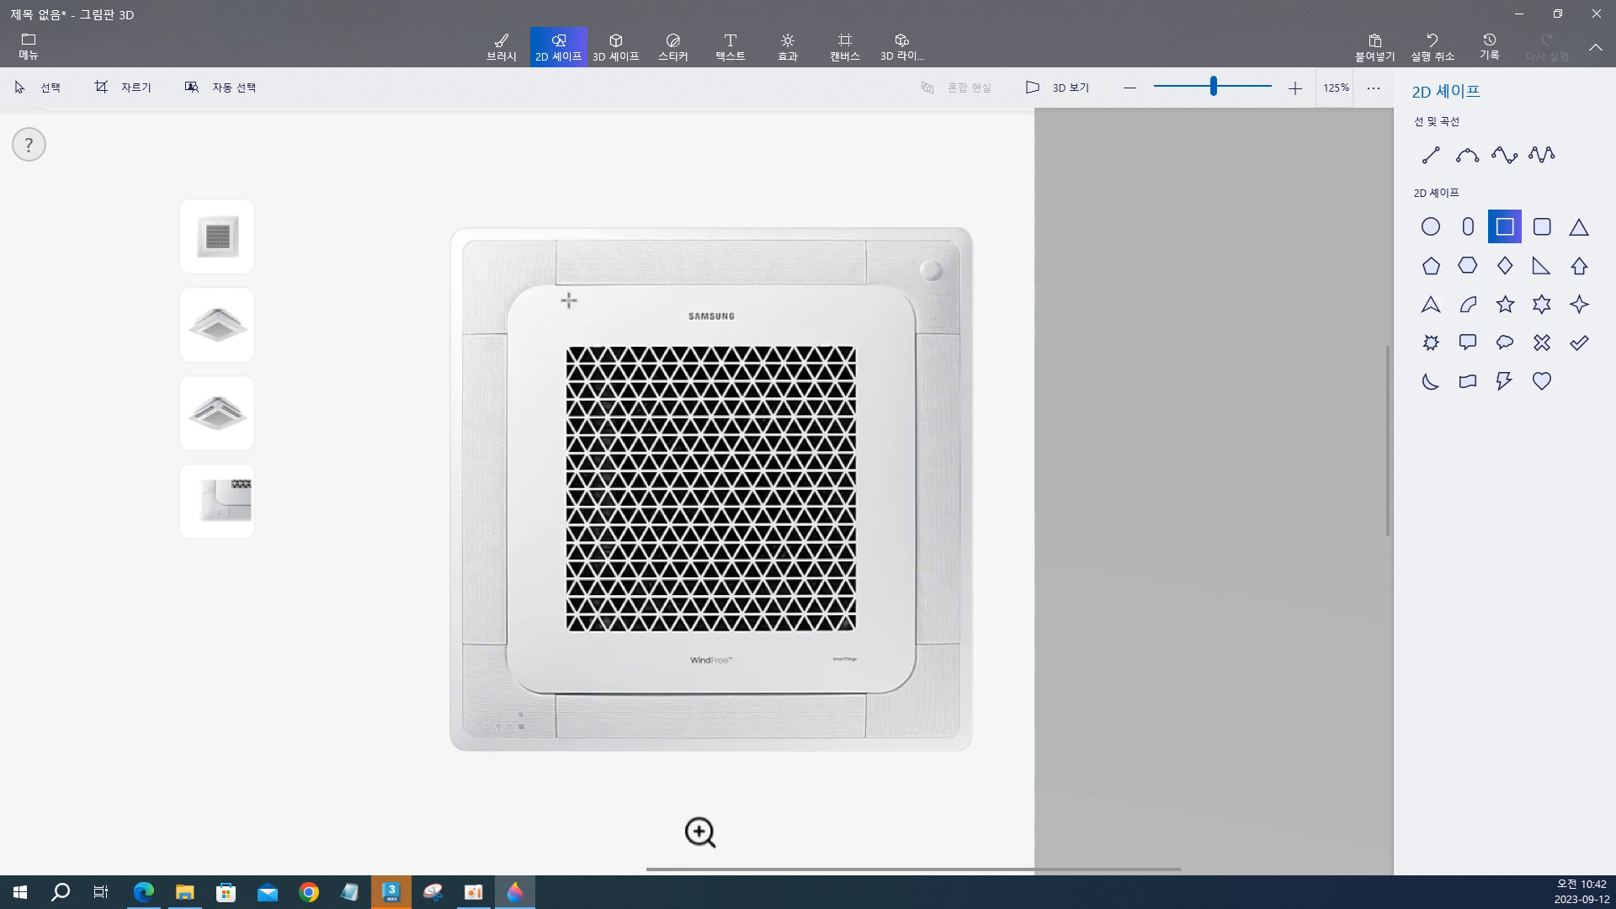
pyautogui.moveTo(449, 226)
pyautogui.mouseDown()
pyautogui.moveTo(678, 552)
pyautogui.moveTo(883, 749)
pyautogui.moveTo(976, 754)
pyautogui.mouseUp()
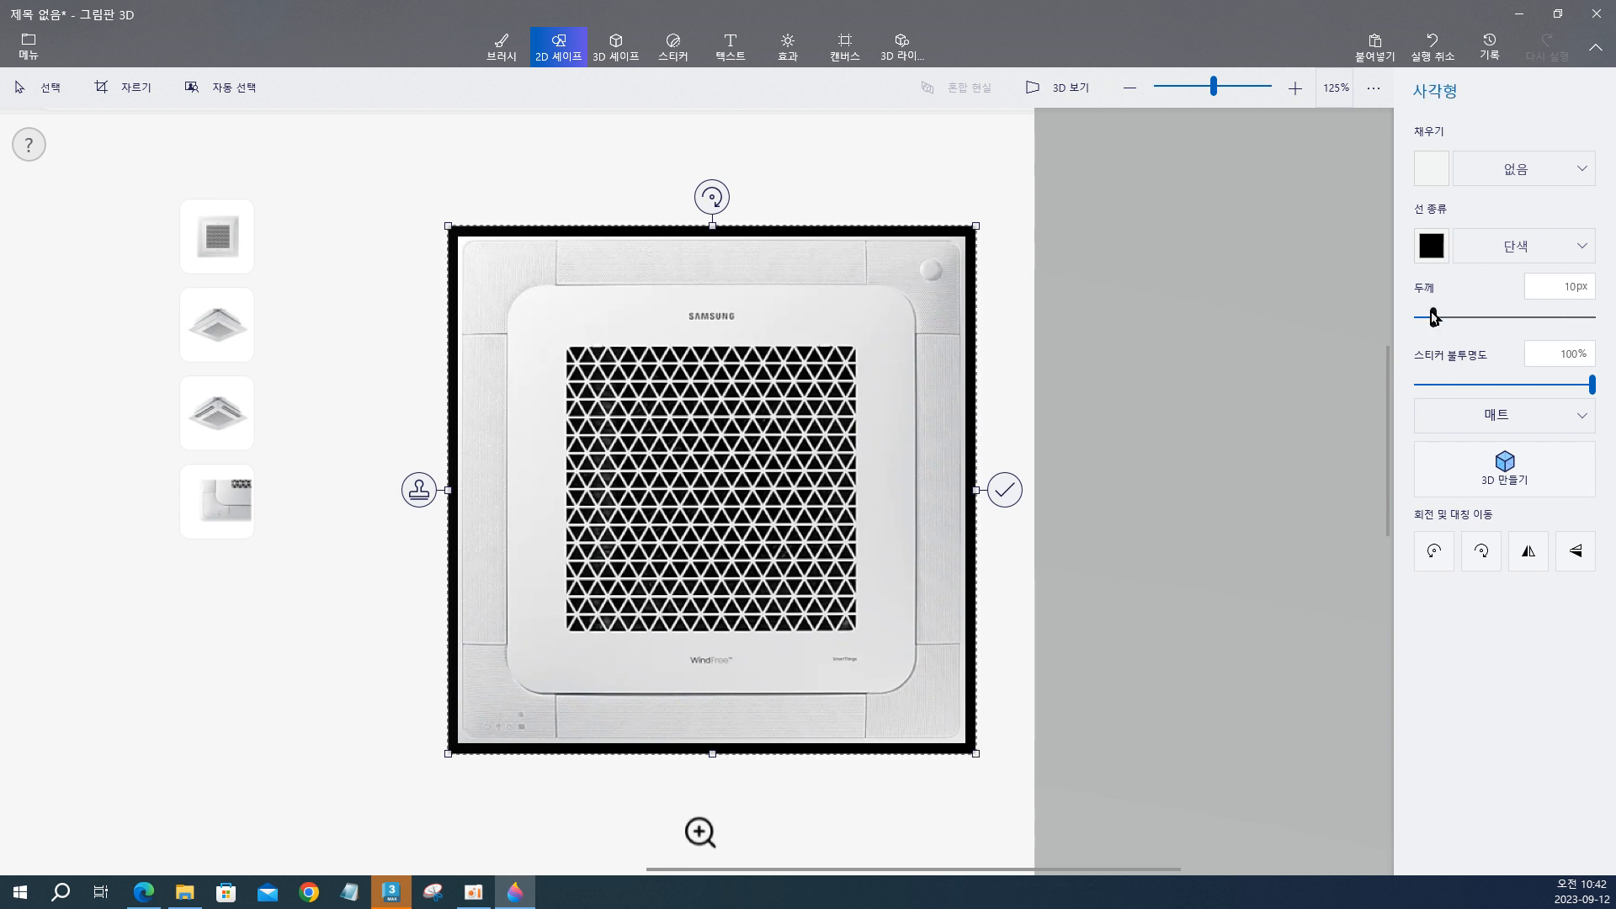
# Set the rectangle's outline to 2px thickness and red, and commit it to the canvas.
pyautogui.moveTo(1434, 317); pyautogui.dragTo(1418, 319)
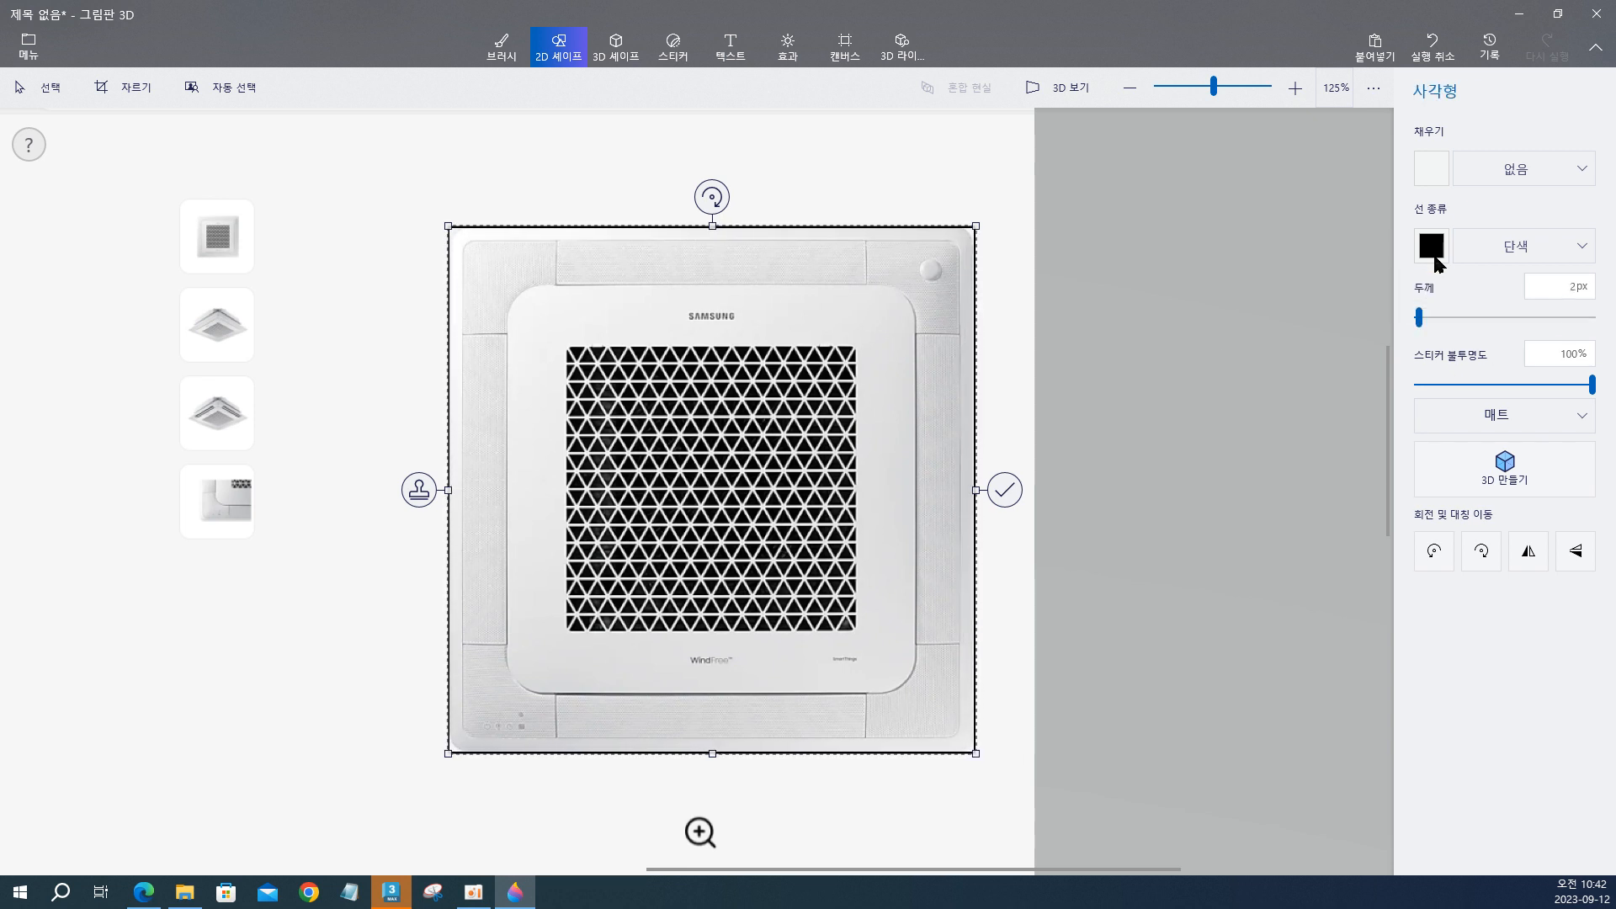
pyautogui.click(1434, 255)
pyautogui.click(1372, 324)
pyautogui.click(1215, 357)
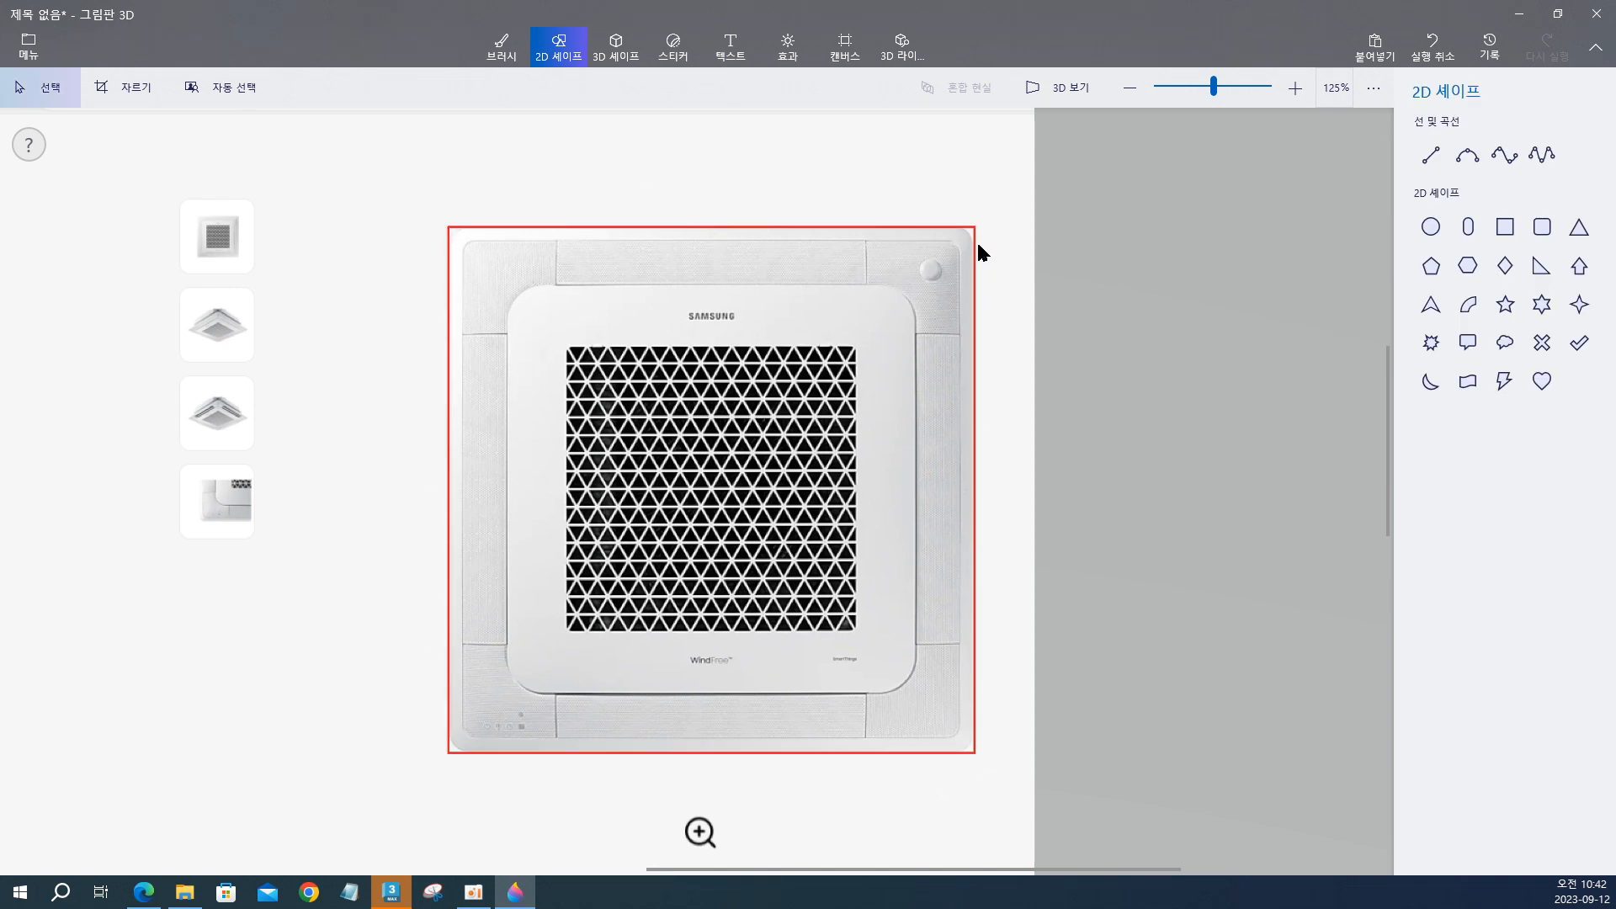
# Draw a second red rectangle just inside the first, along the inner edge of the panel's outer rim.
pyautogui.click(1507, 229)
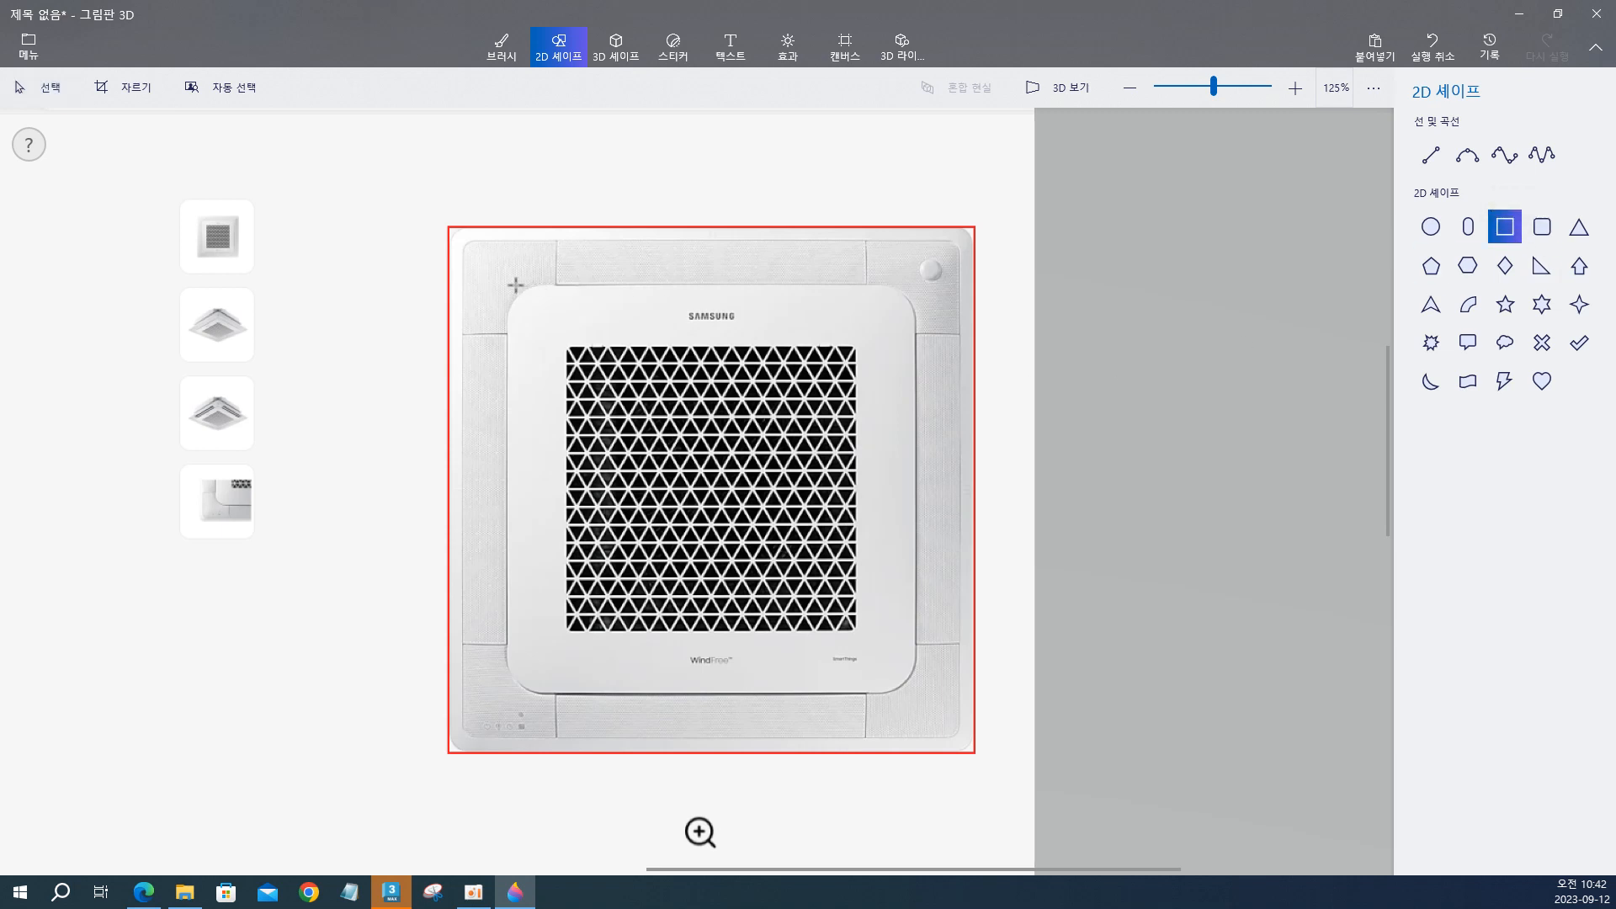
pyautogui.moveTo(510, 282); pyautogui.dragTo(857, 664)
pyautogui.press('Delete')
pyautogui.moveTo(462, 239); pyautogui.dragTo(960, 738)
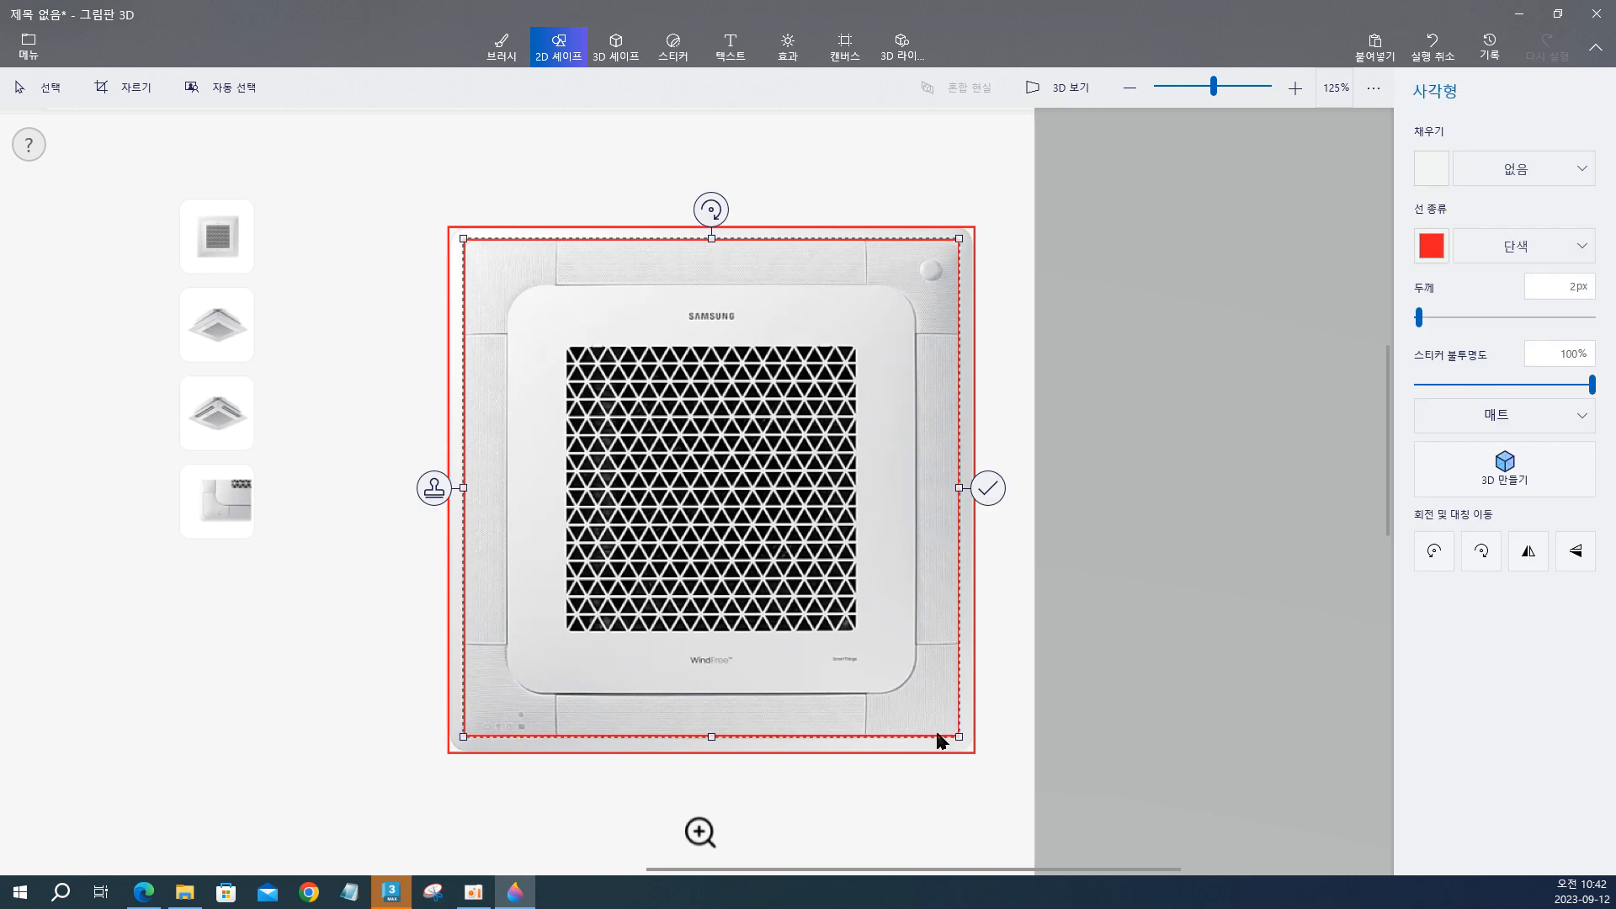
pyautogui.click(493, 207)
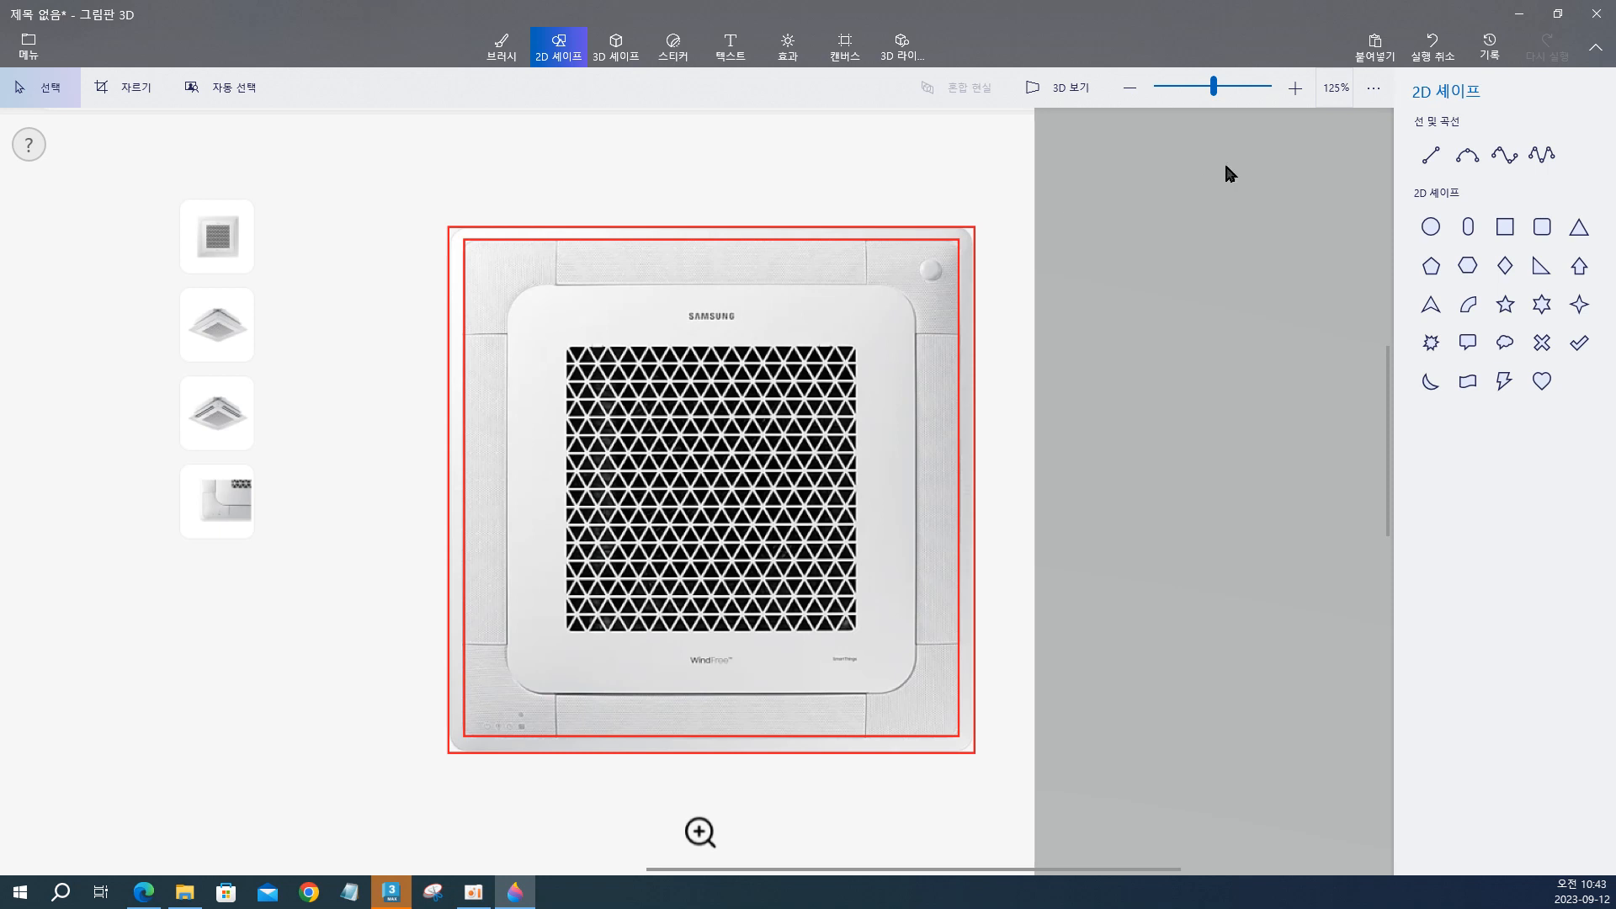
# Draw two more red rectangles, one around the raised center panel and one around the black grille.
pyautogui.click(1506, 227)
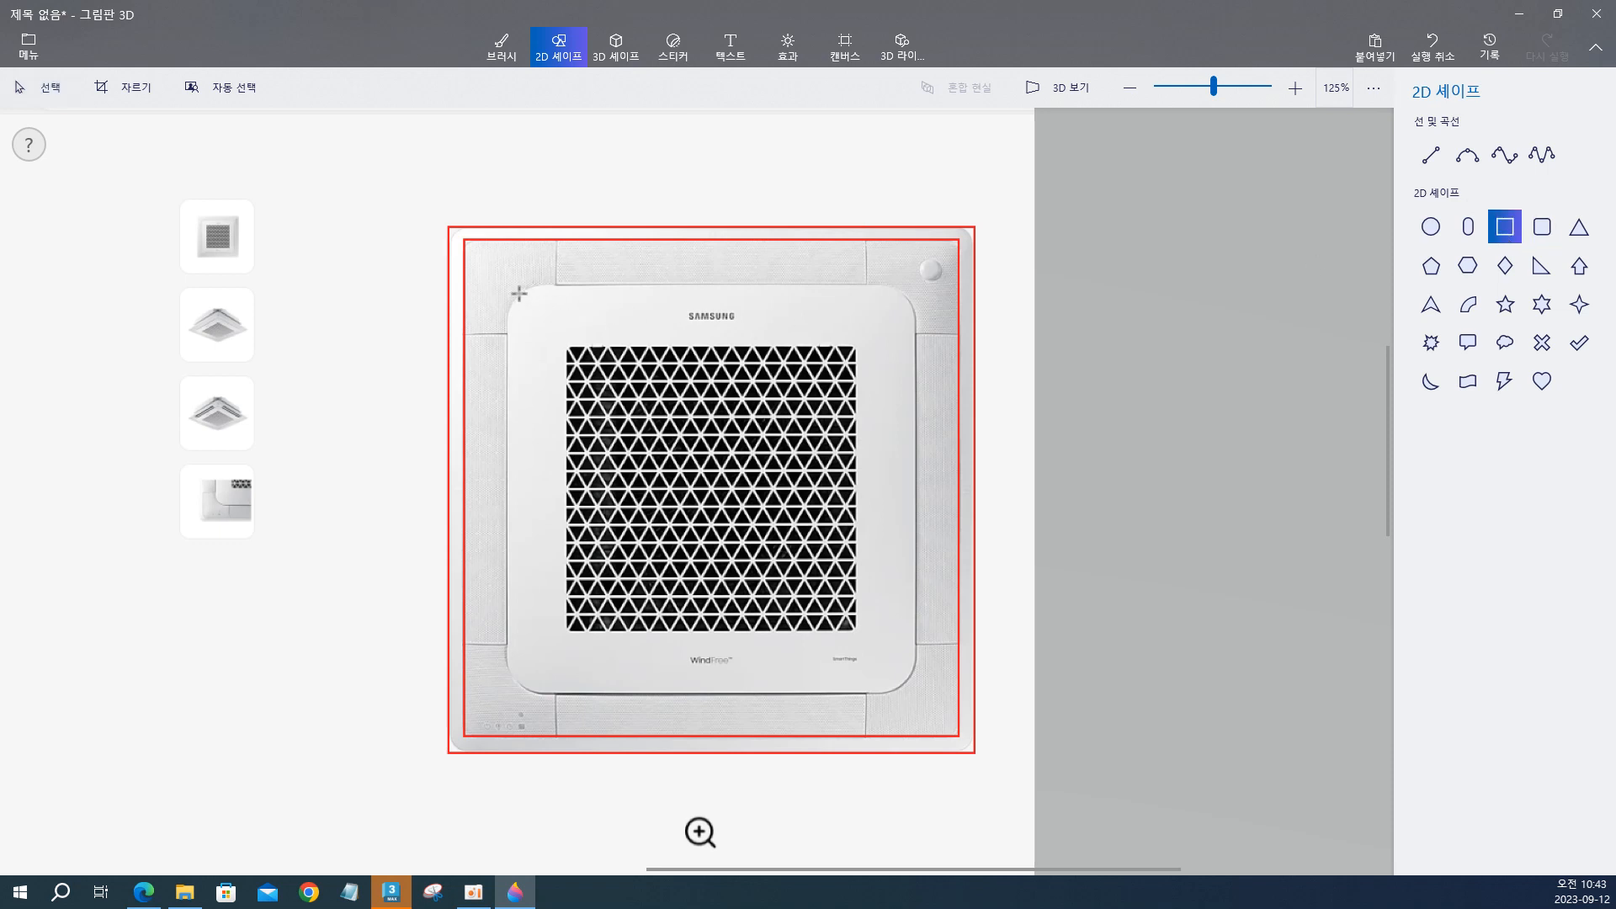
pyautogui.moveTo(506, 281); pyautogui.dragTo(916, 695)
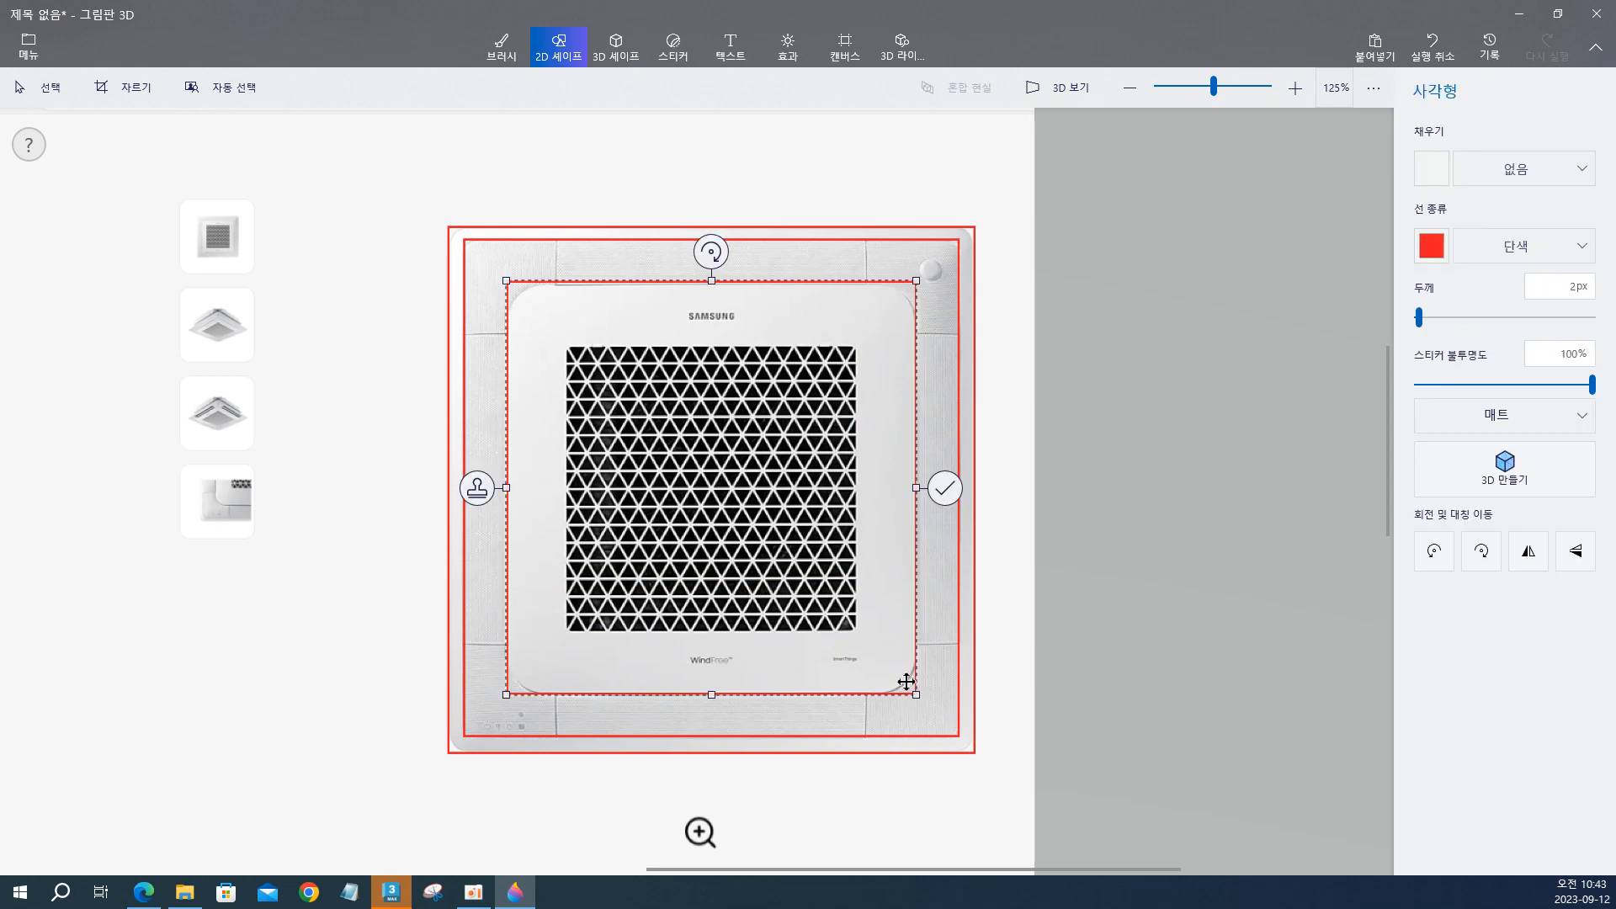
pyautogui.click(495, 250)
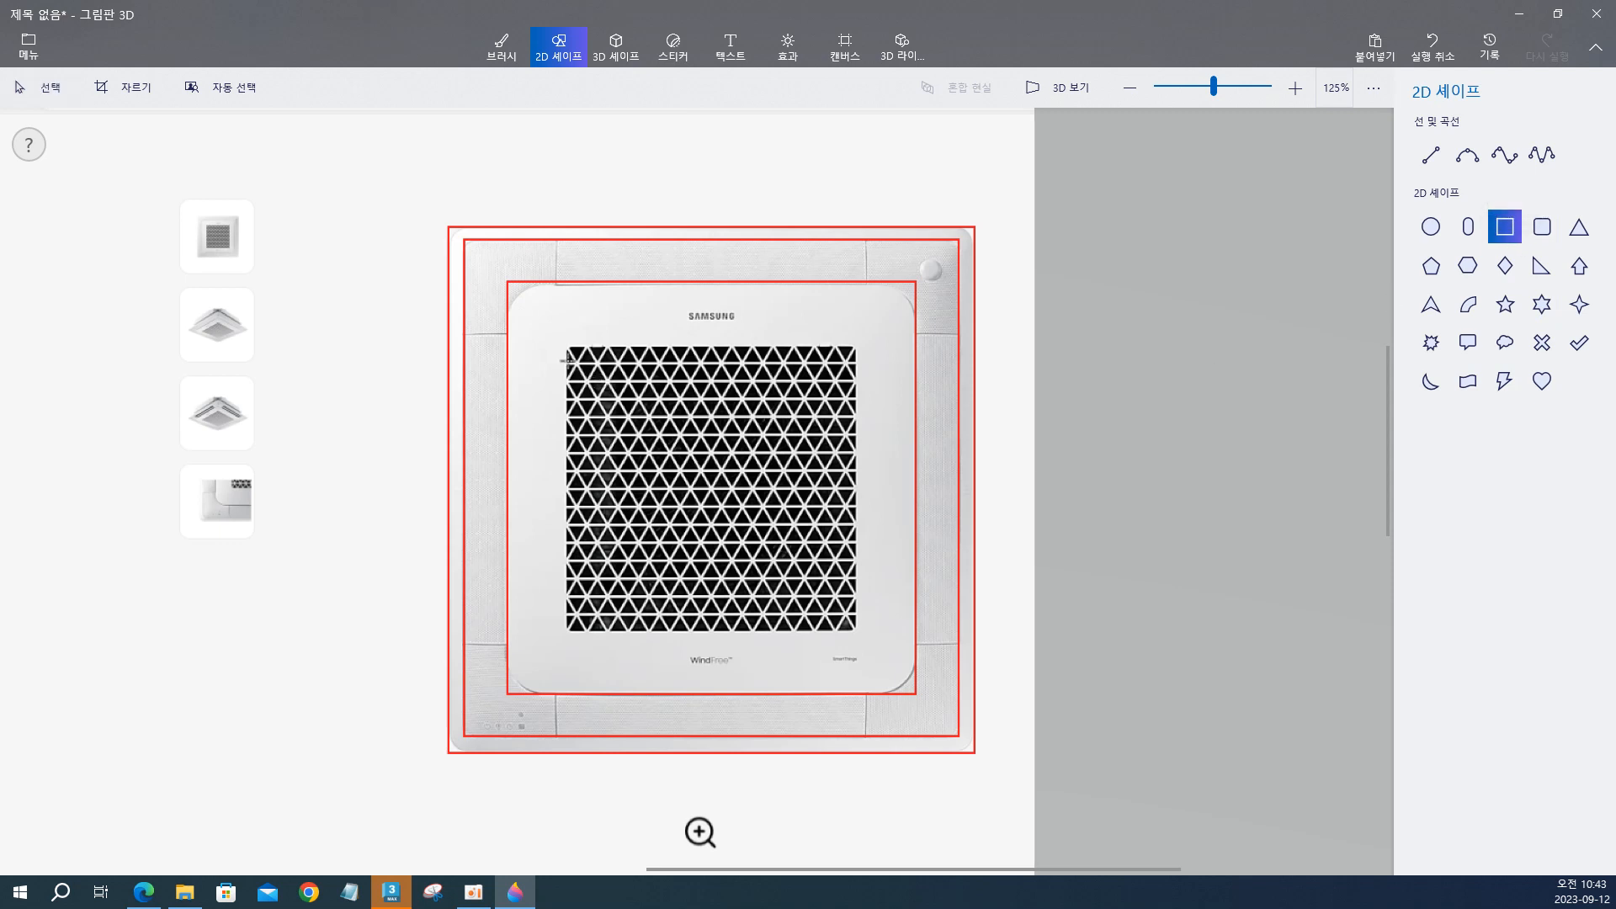
pyautogui.moveTo(564, 344)
pyautogui.mouseDown()
pyautogui.moveTo(797, 608)
pyautogui.moveTo(856, 631)
pyautogui.mouseUp()
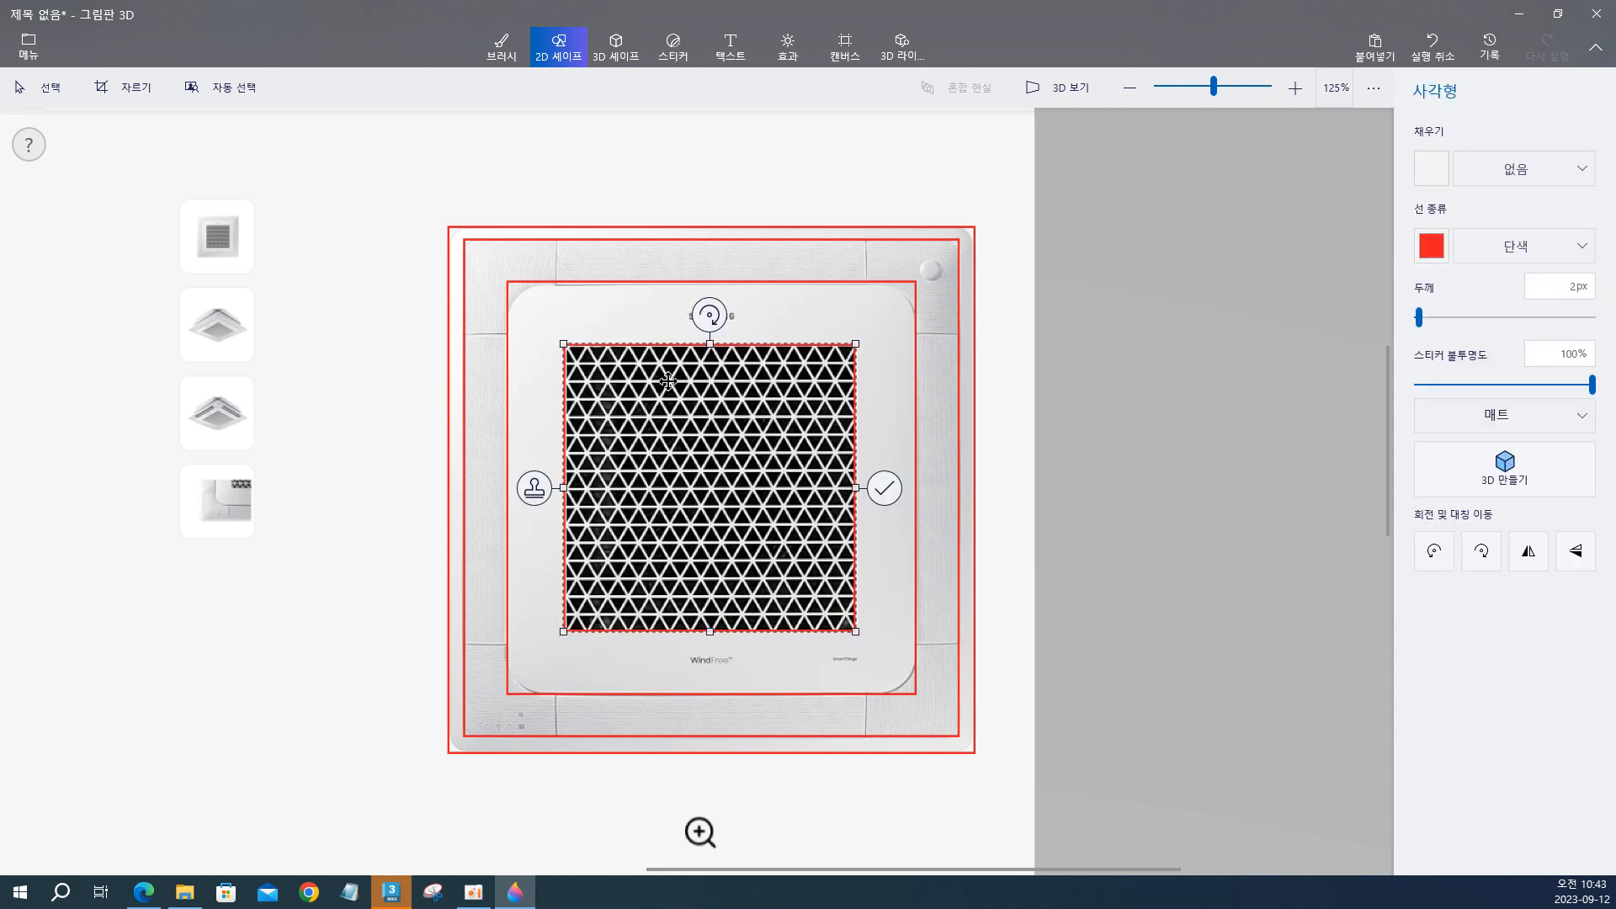
pyautogui.click(989, 485)
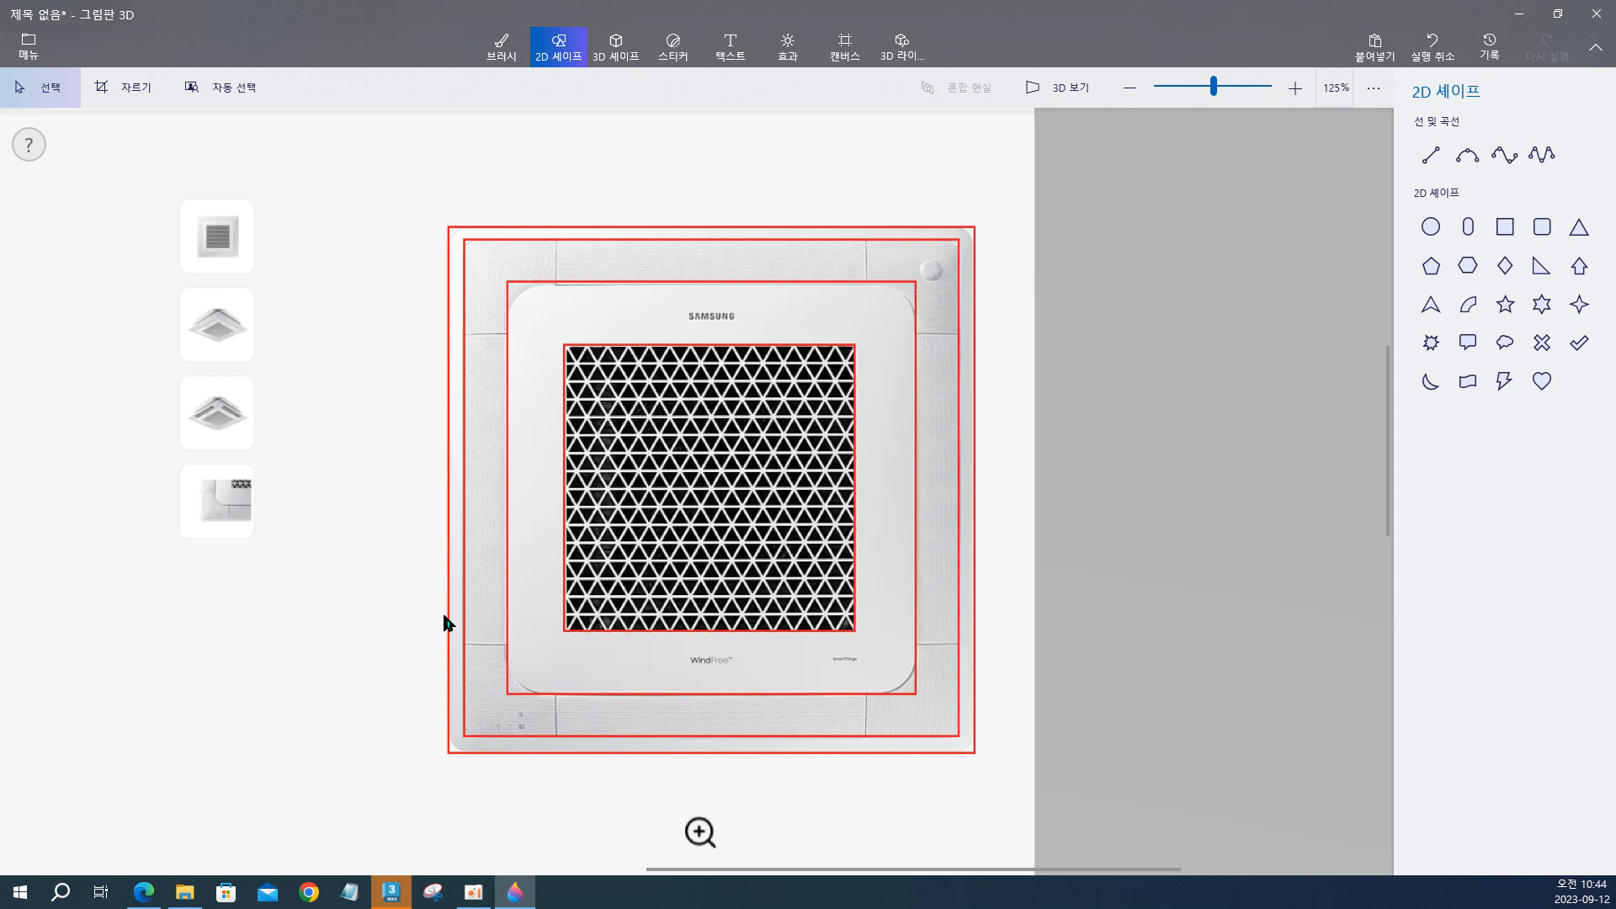
# Switch to 3ds Max and activate the different viewports in turn, ending on the Front viewport.
pyautogui.click(1512, 17)
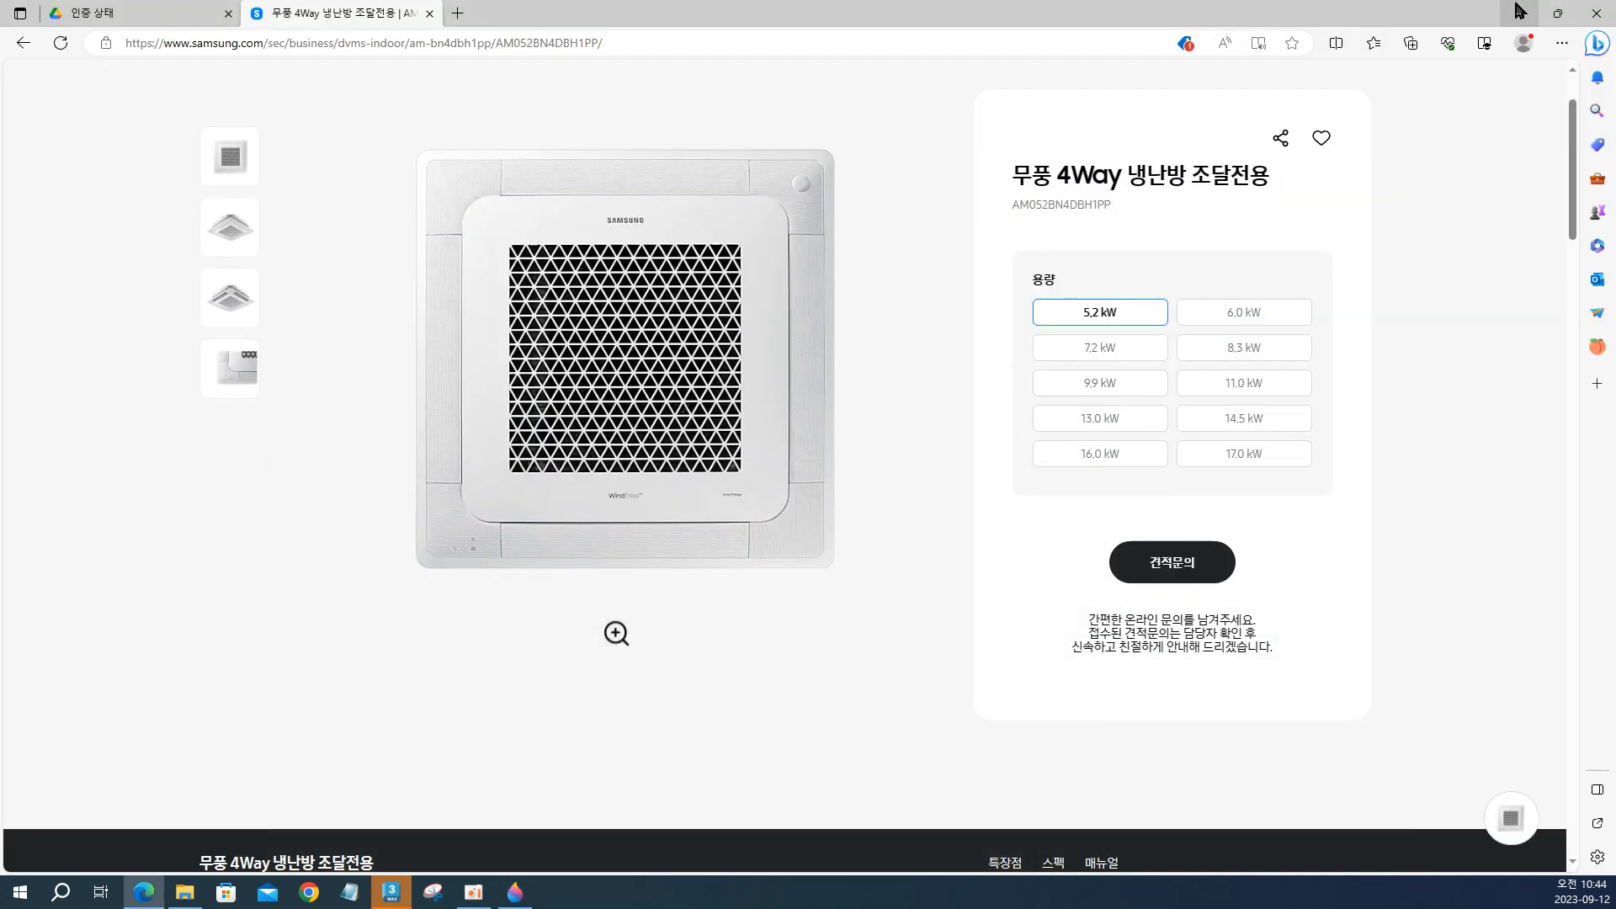
pyautogui.click(1520, 13)
pyautogui.click(1140, 387)
pyautogui.click(652, 383)
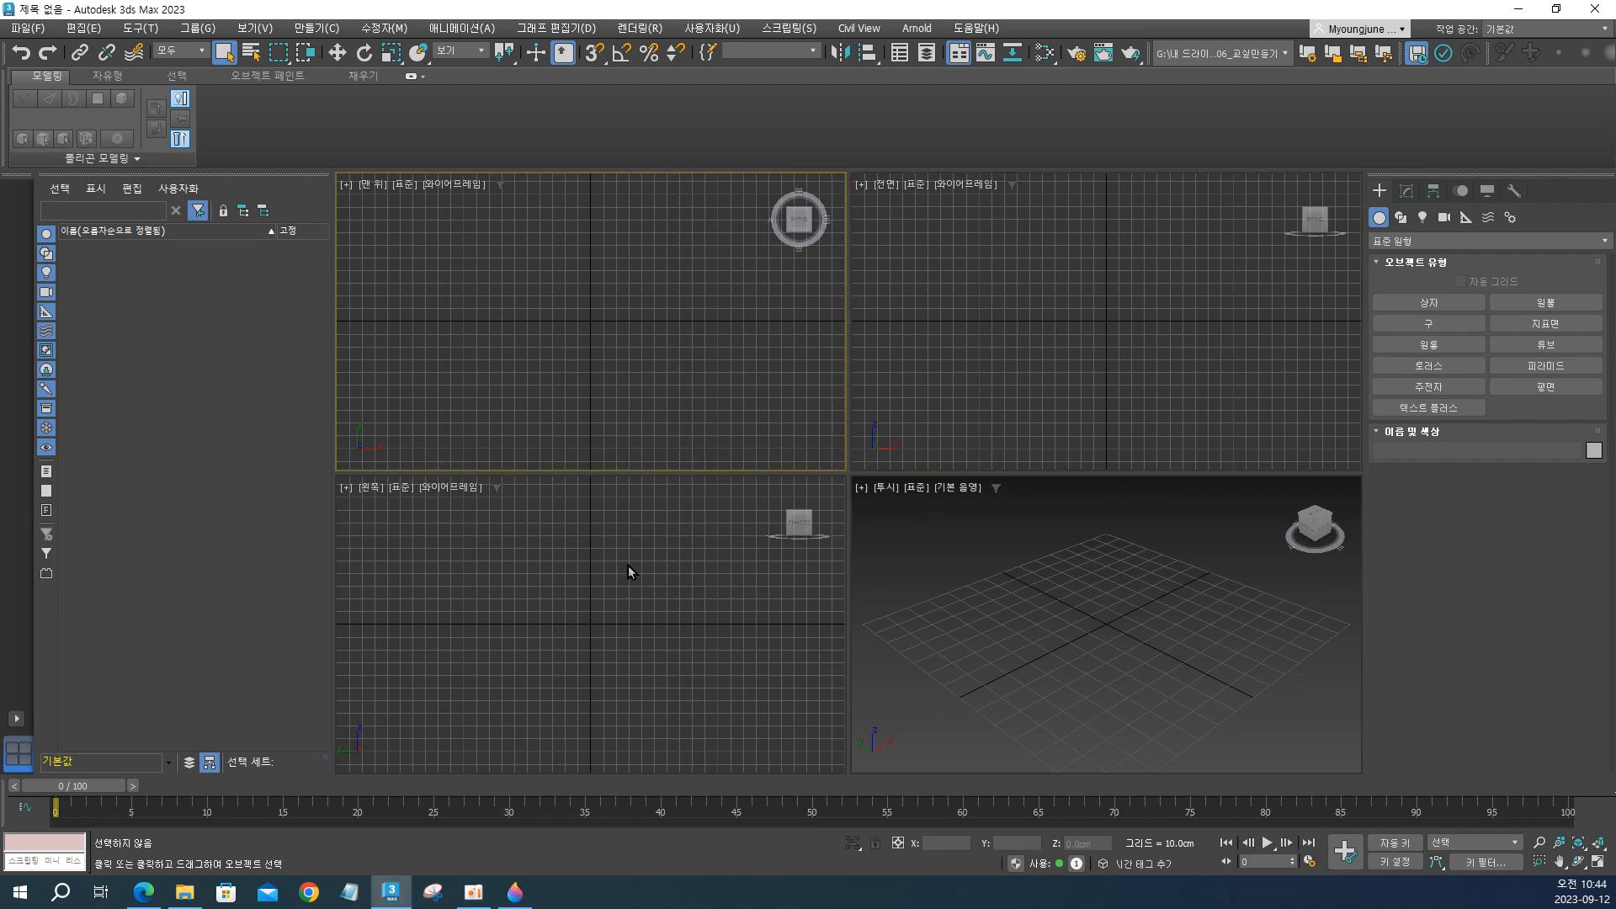
pyautogui.click(628, 577)
pyautogui.click(1210, 640)
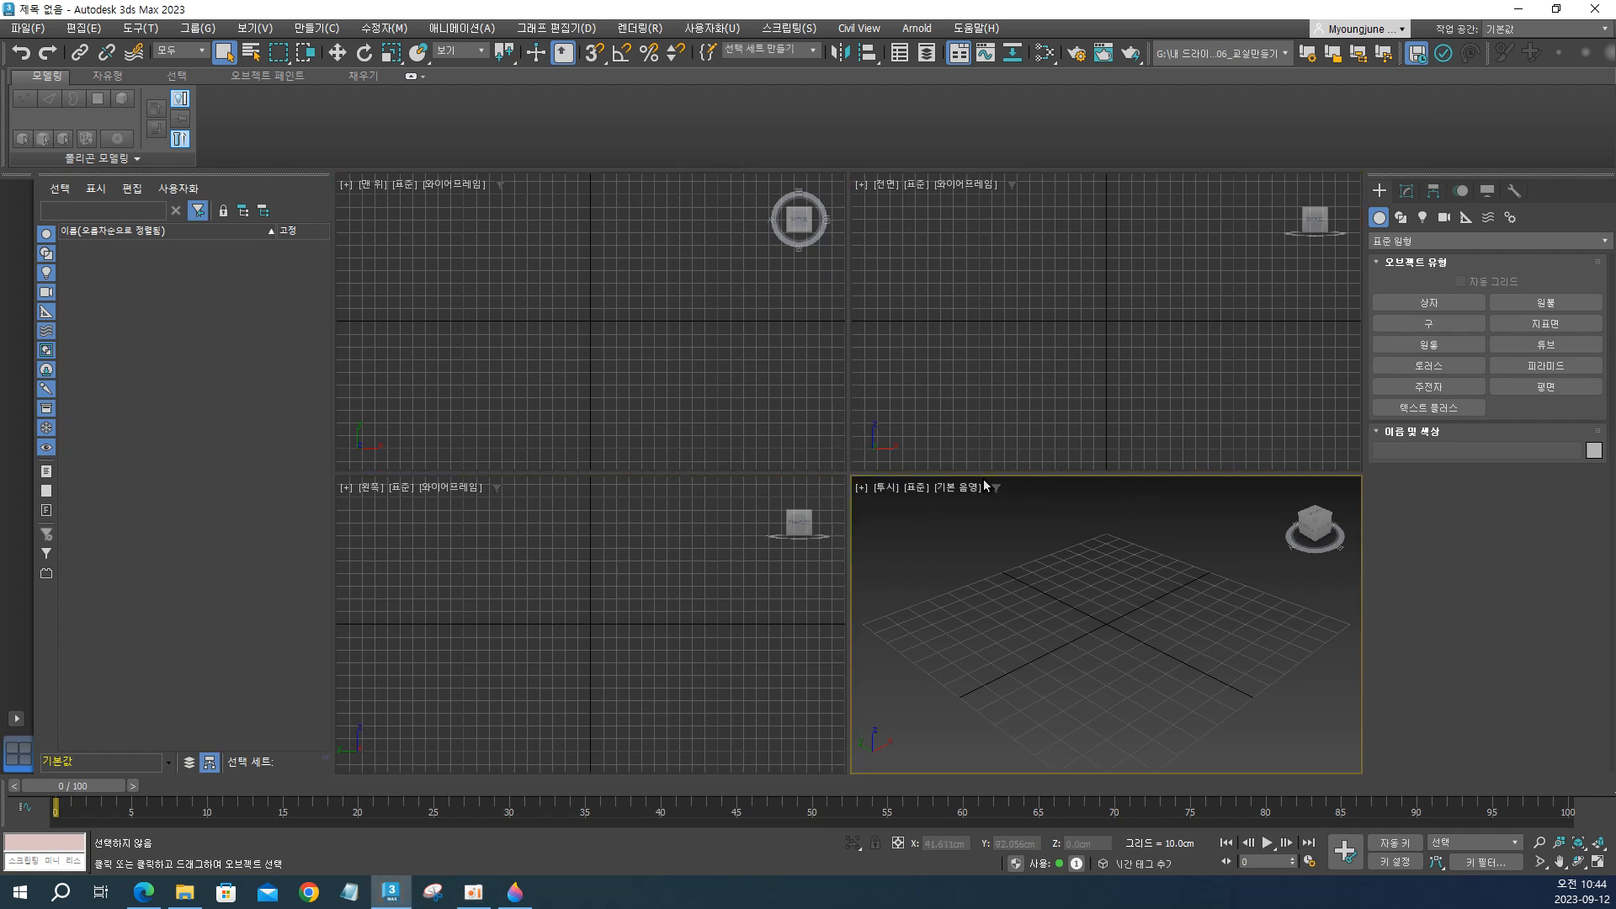
pyautogui.click(948, 301)
pyautogui.click(648, 379)
pyautogui.click(623, 651)
pyautogui.click(994, 589)
pyautogui.click(957, 350)
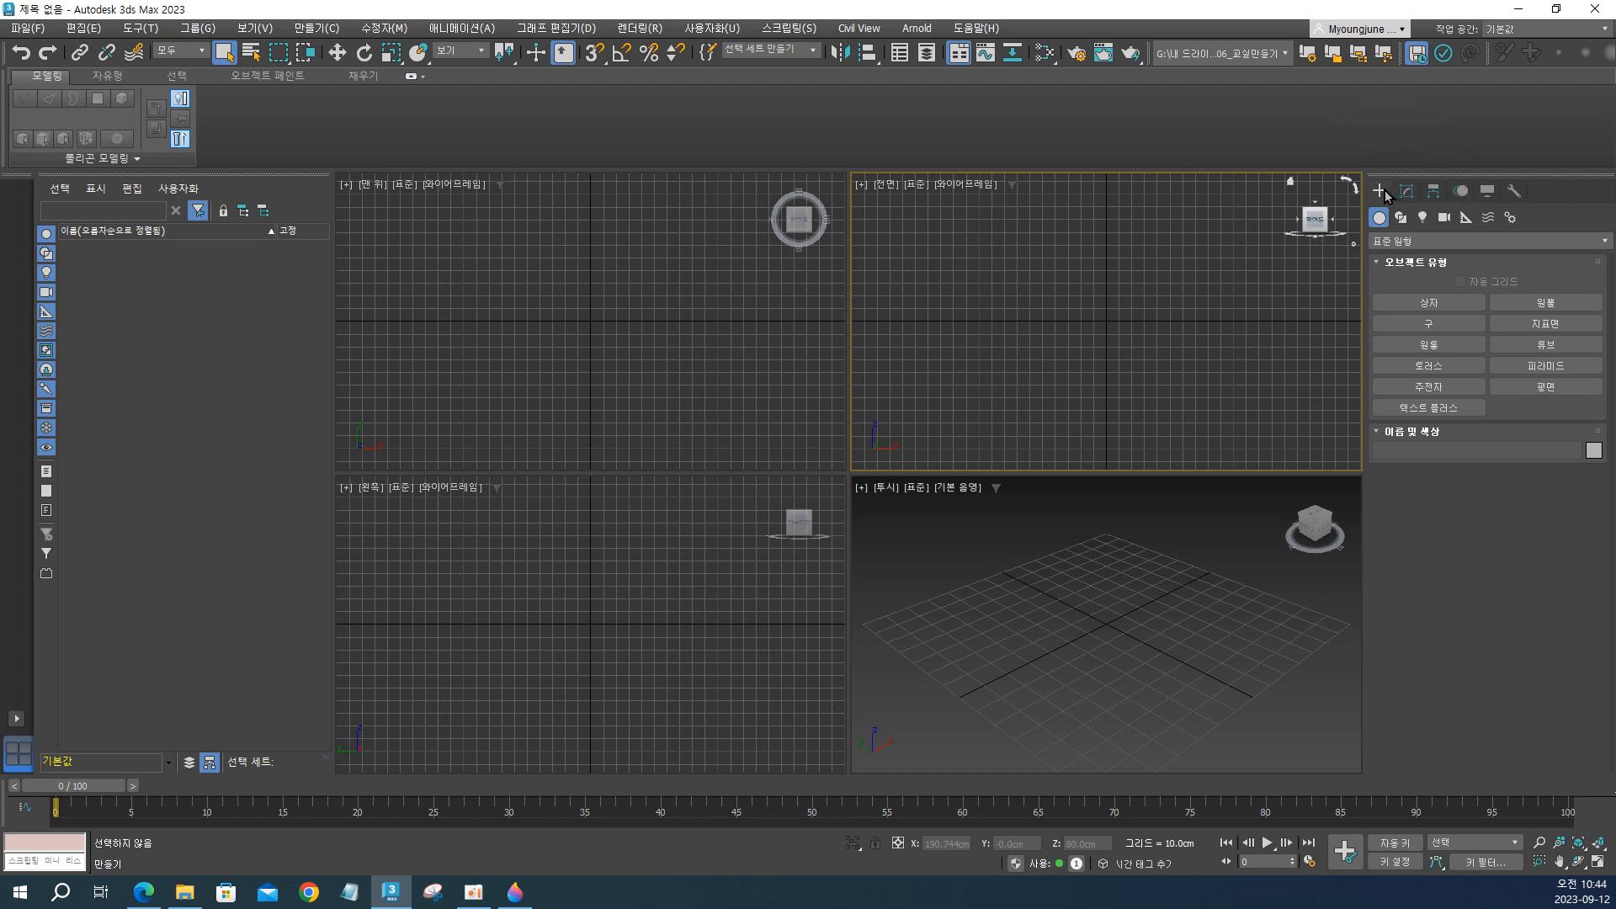
# Draw a Rectangle spline about 155 cm long and 148 cm wide in the maximized Front viewport, then restore the four-viewport layout.
pyautogui.press('ctrl')
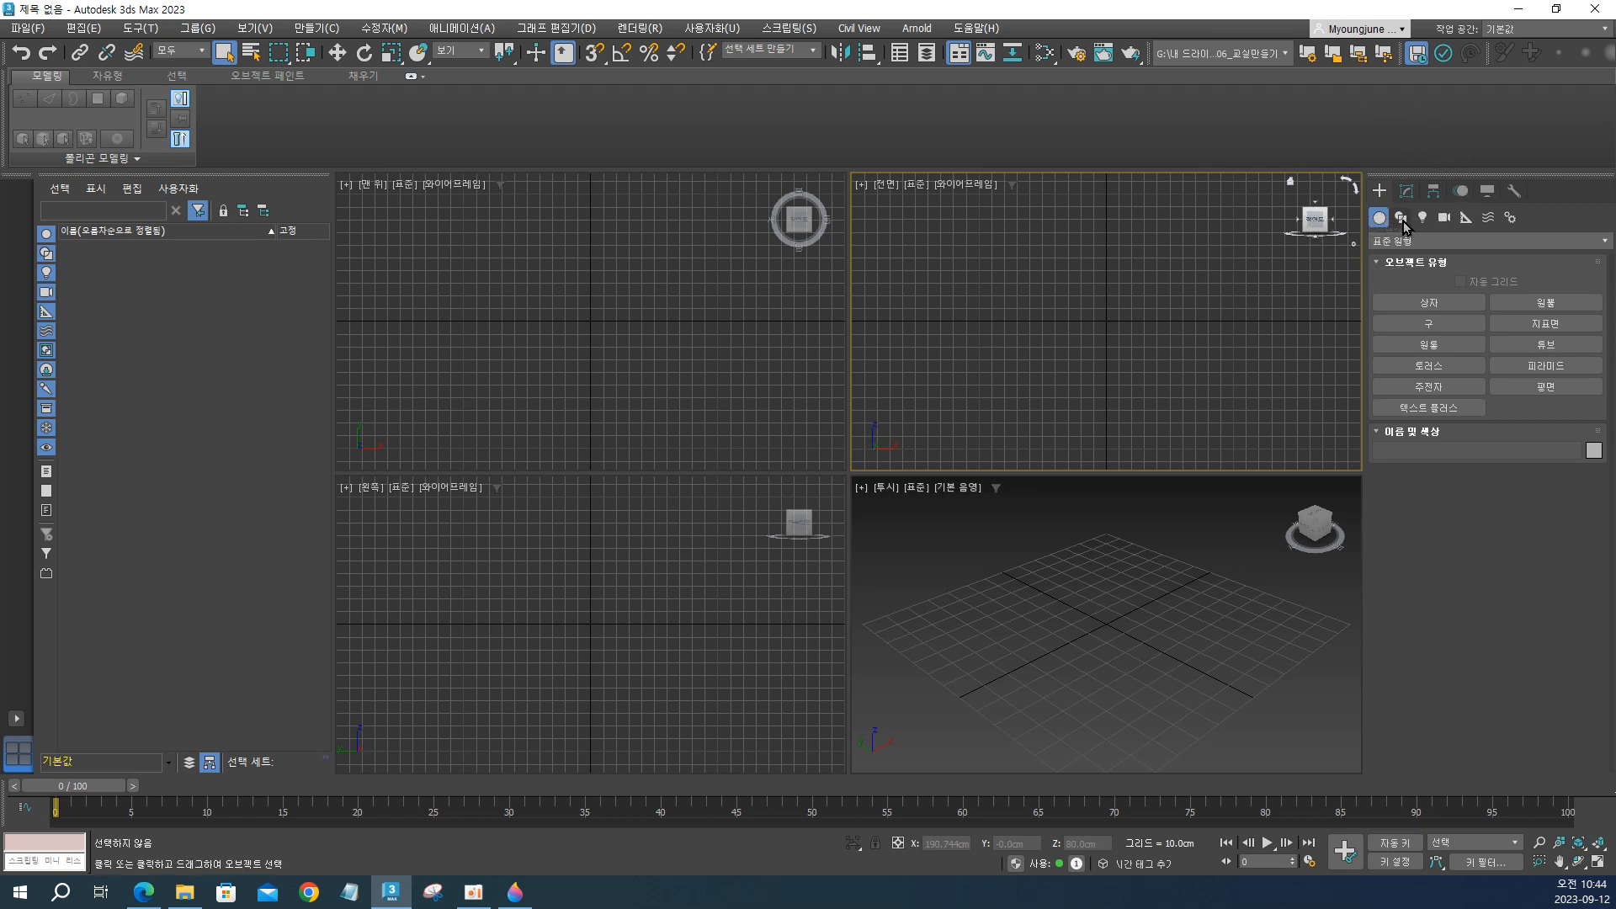
pyautogui.click(1402, 220)
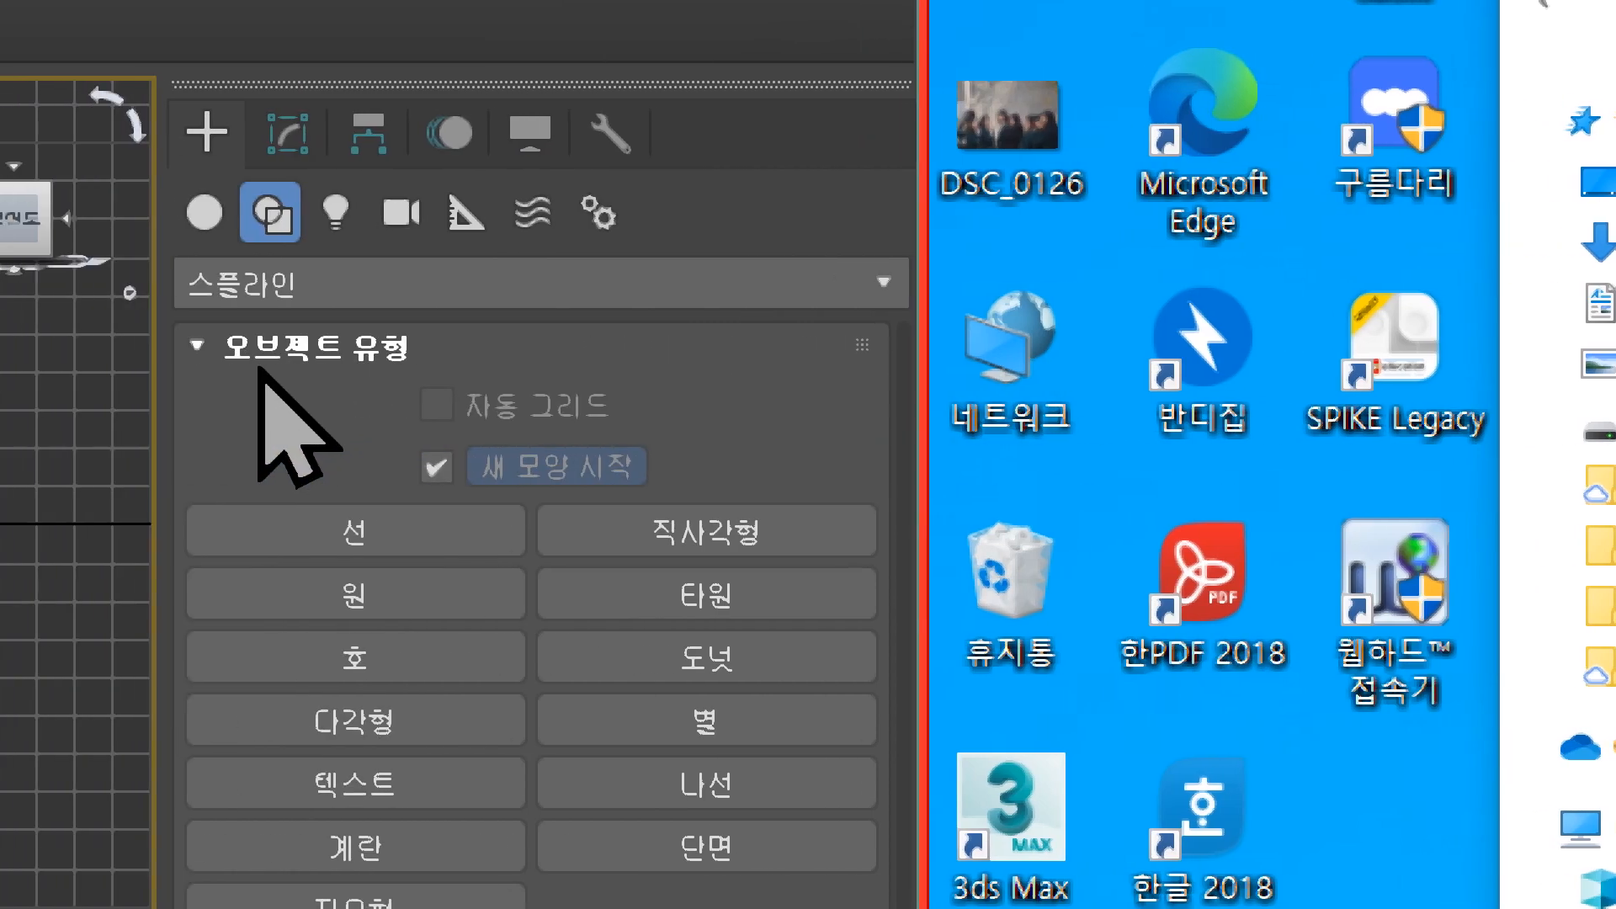
pyautogui.press('ctrl')
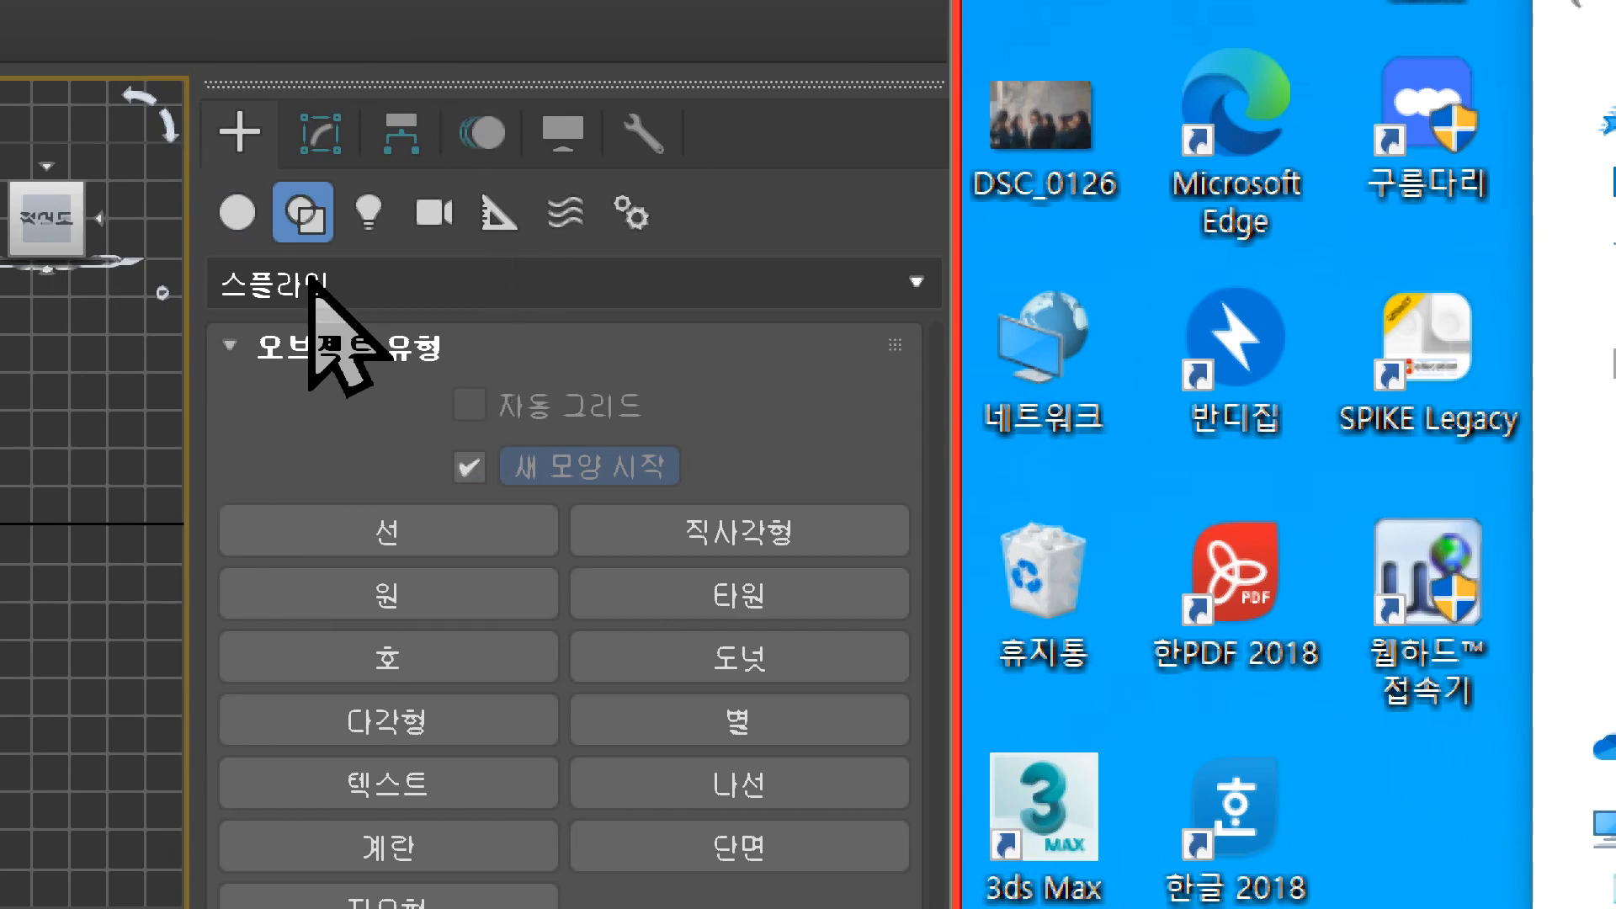
pyautogui.click(779, 543)
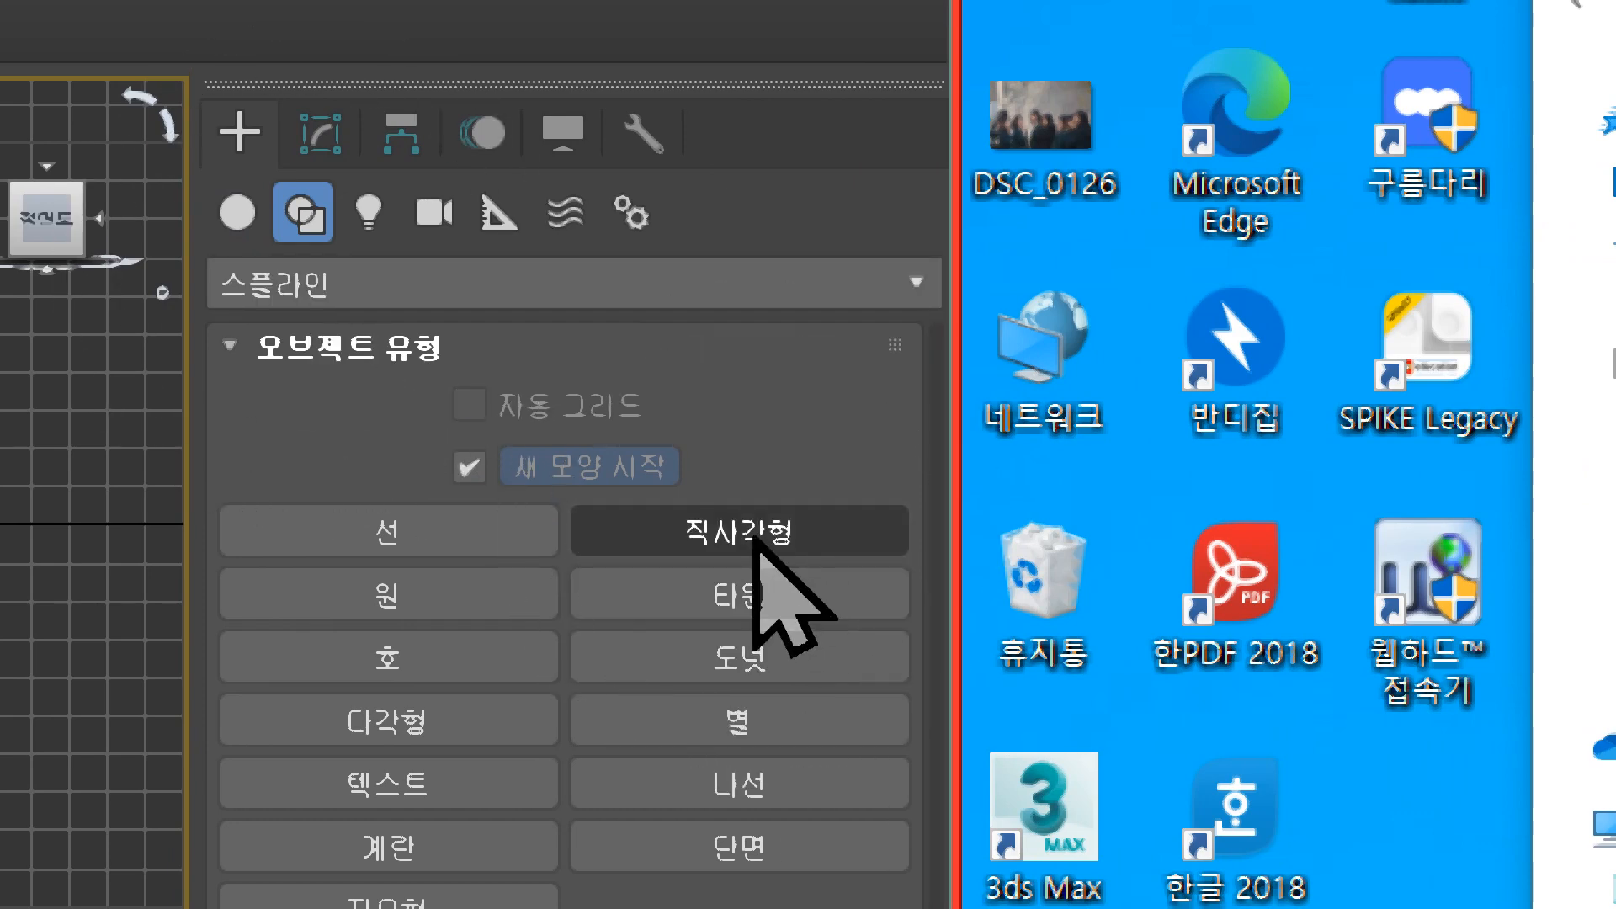
pyautogui.press('ctrl')
pyautogui.press('ctrl')
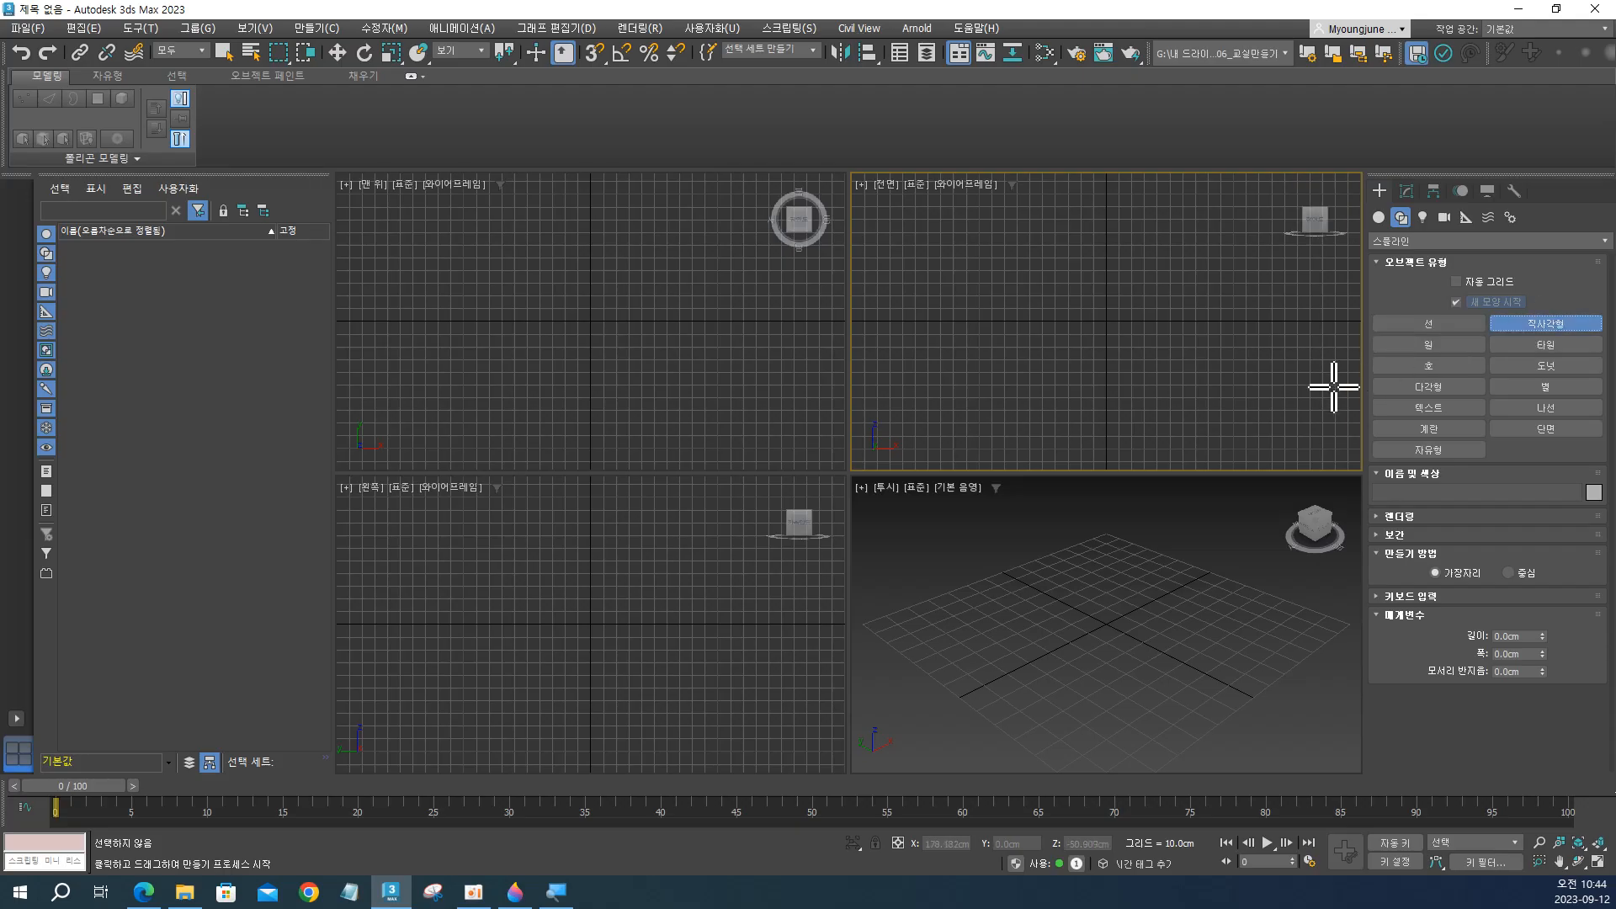
pyautogui.hotkey('alt', 'w')
pyautogui.moveTo(986, 418); pyautogui.dragTo(909, 437, button='middle')
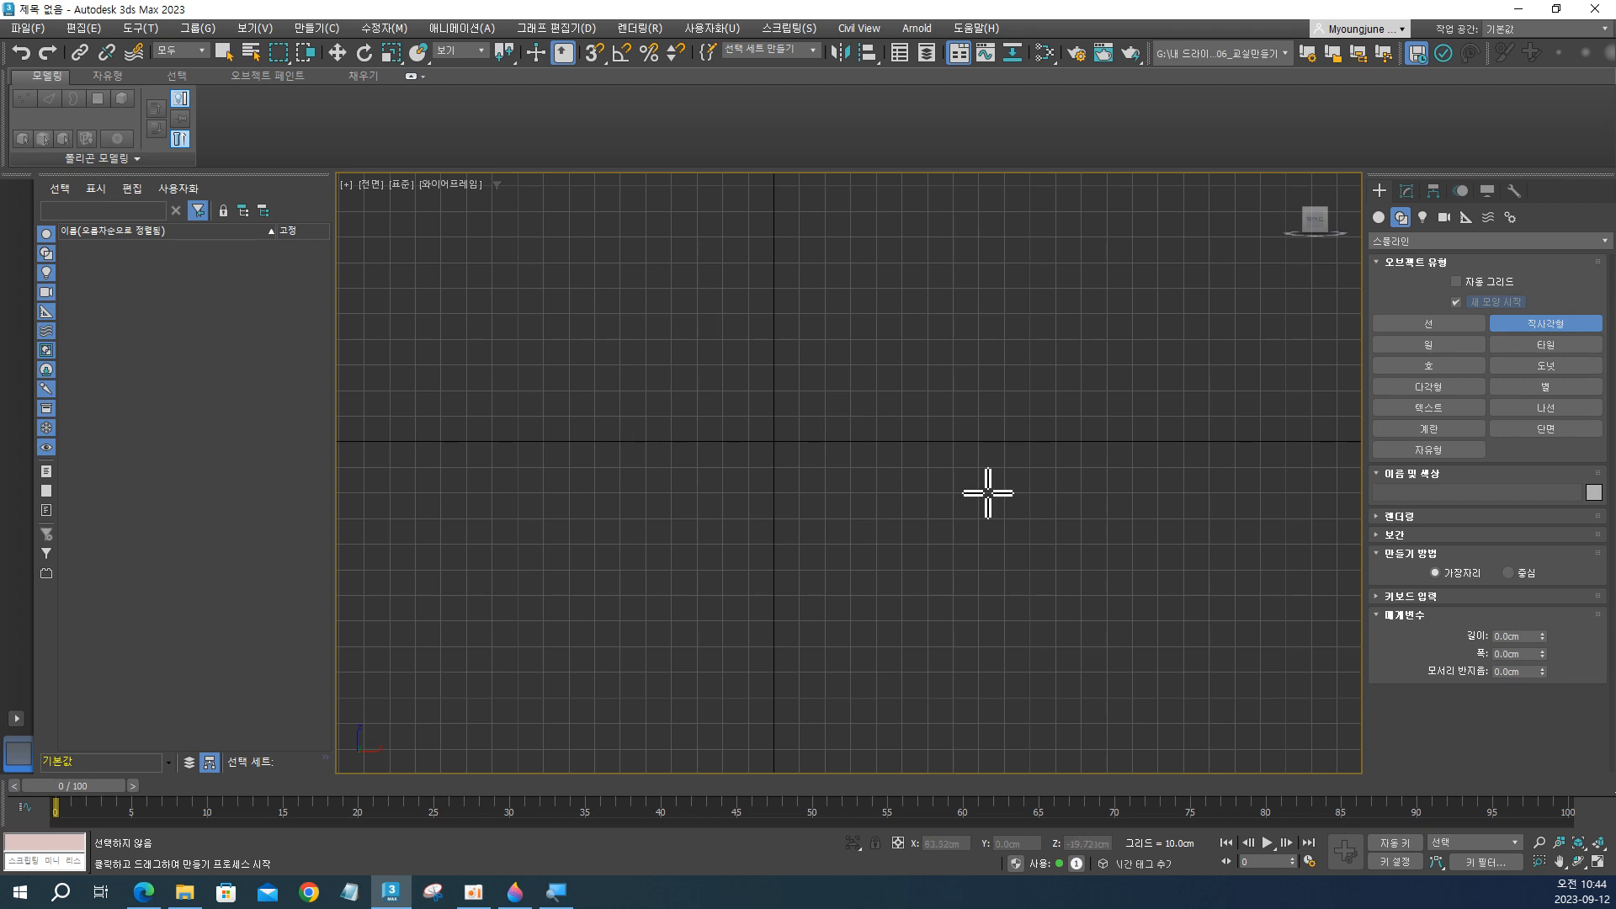
pyautogui.moveTo(593, 226); pyautogui.dragTo(971, 624)
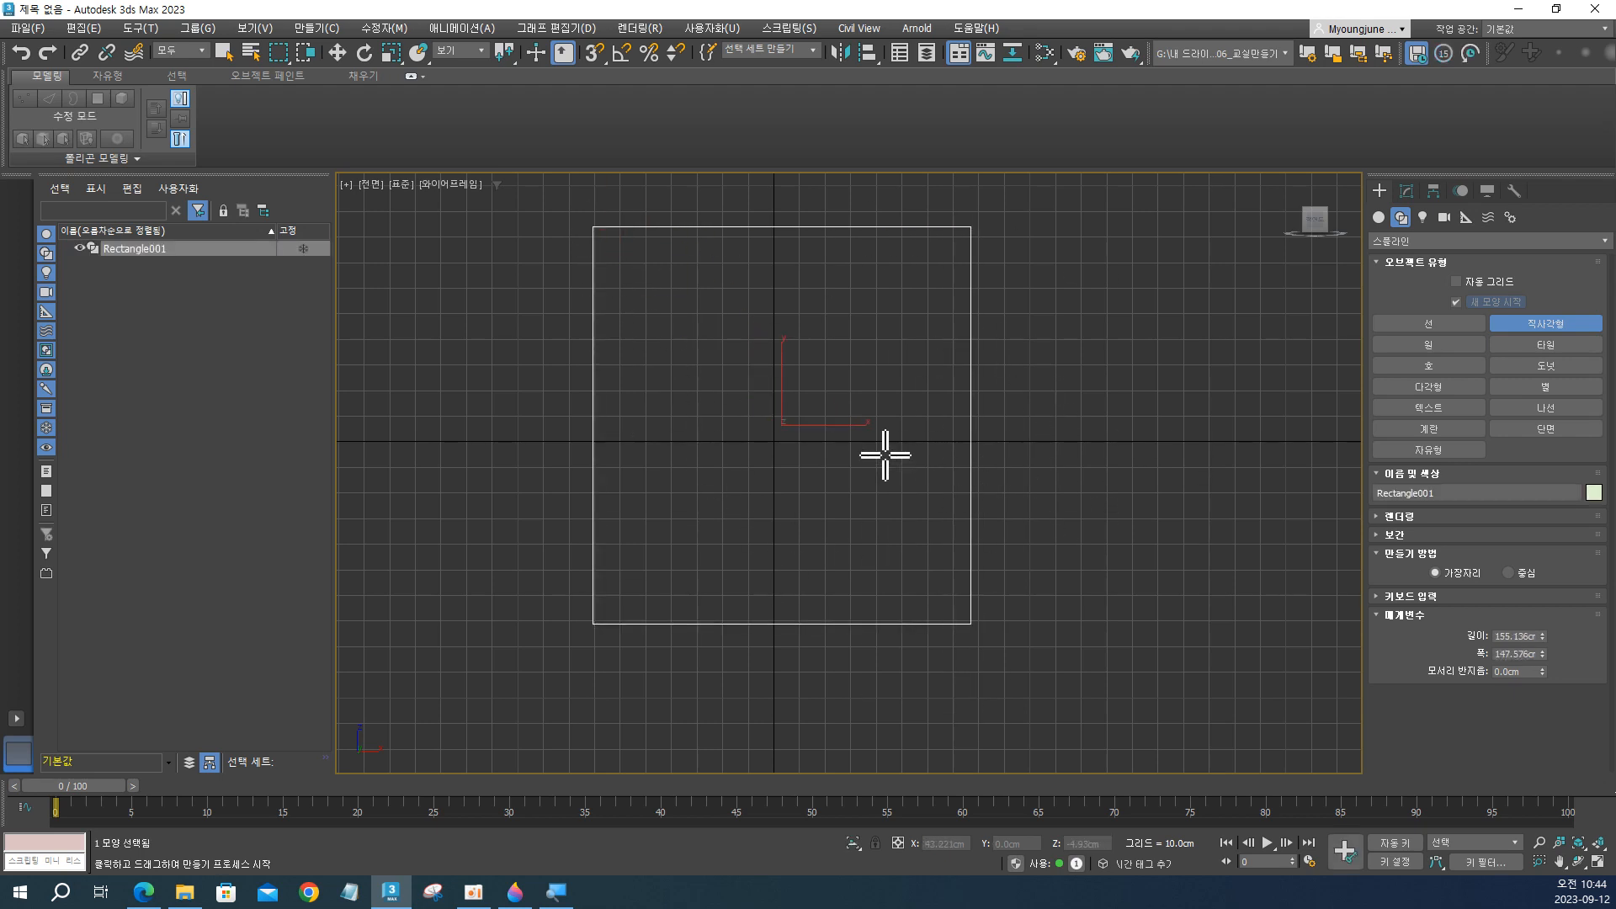
pyautogui.rightClick(880, 334)
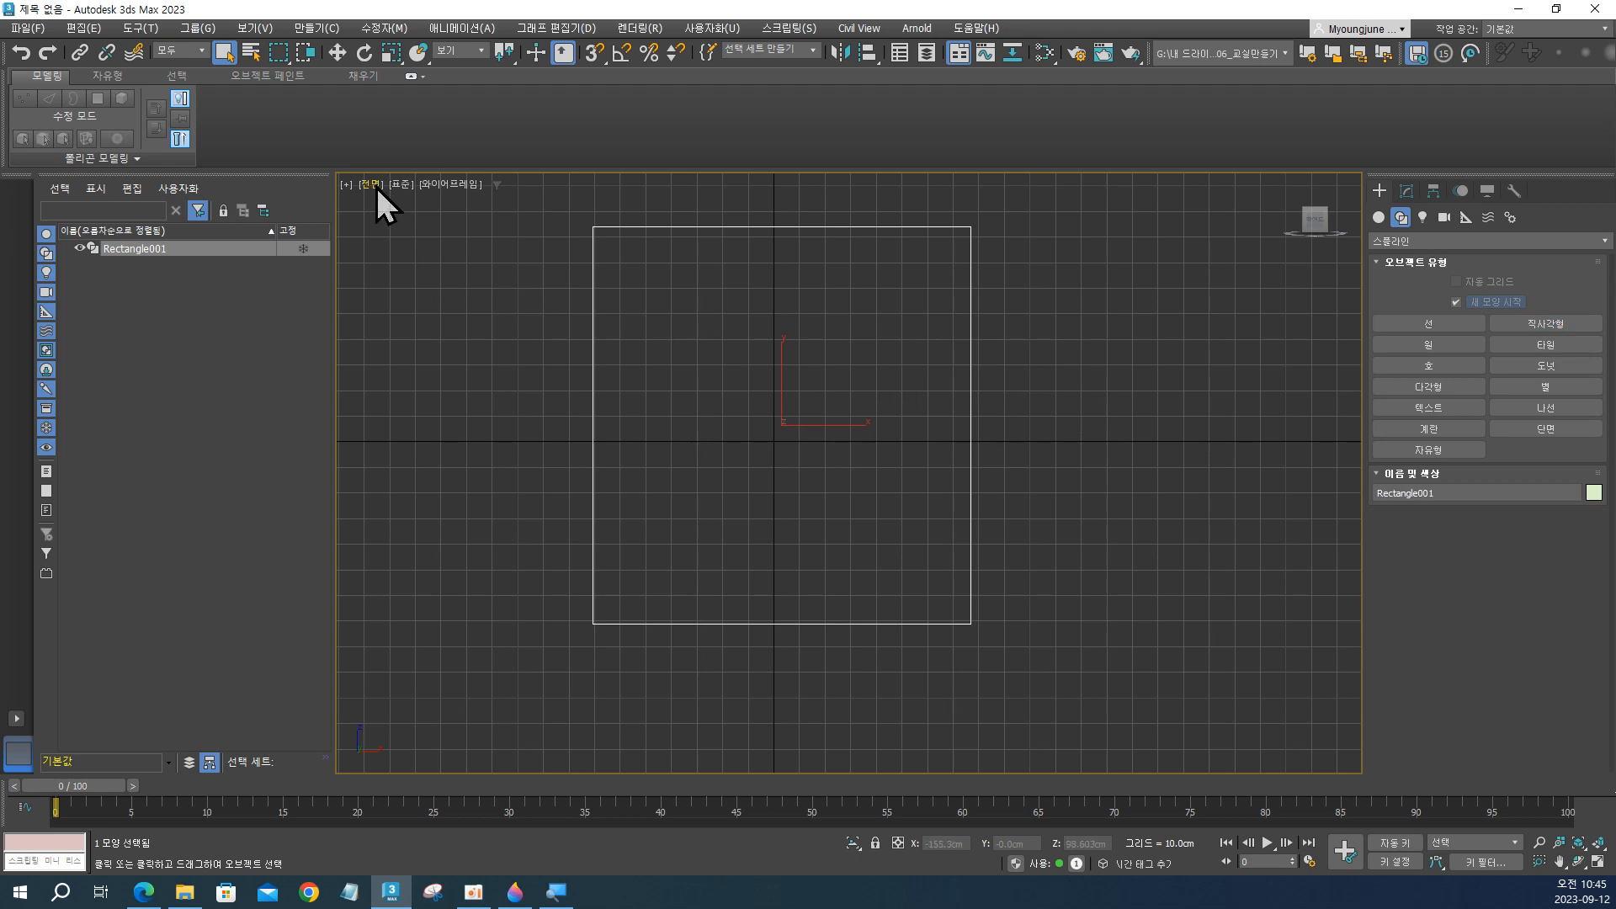
pyautogui.hotkey('alt', 'w')
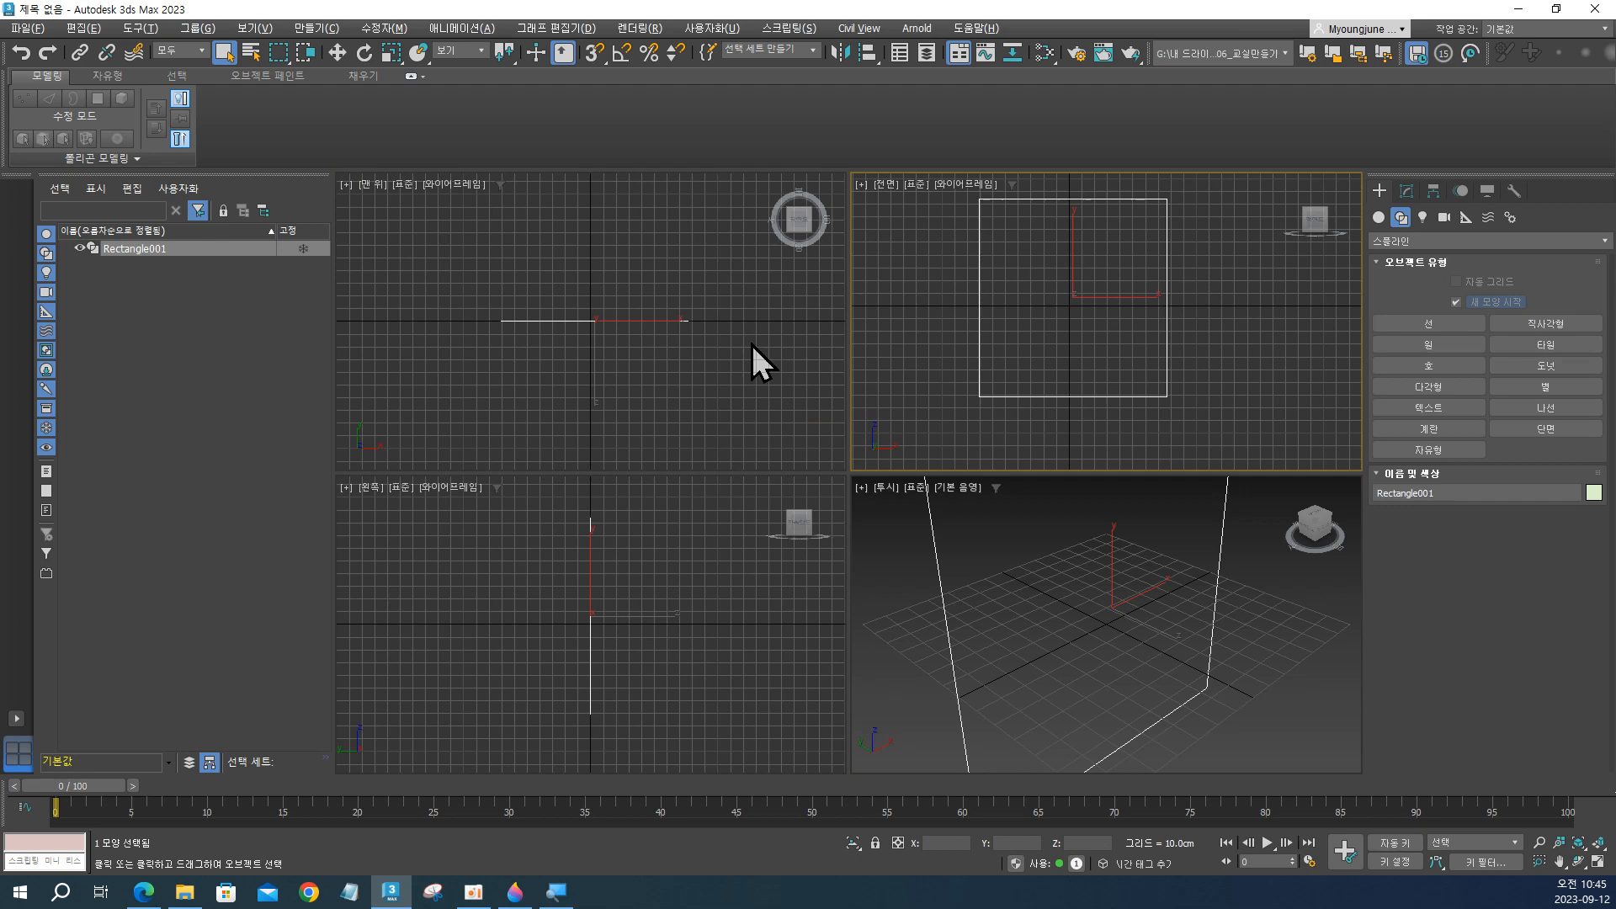
# Delete the rectangle spline drawn in the Front viewport.
pyautogui.click(947, 372)
pyautogui.moveTo(926, 253); pyautogui.dragTo(1024, 368)
pyautogui.press('Delete')
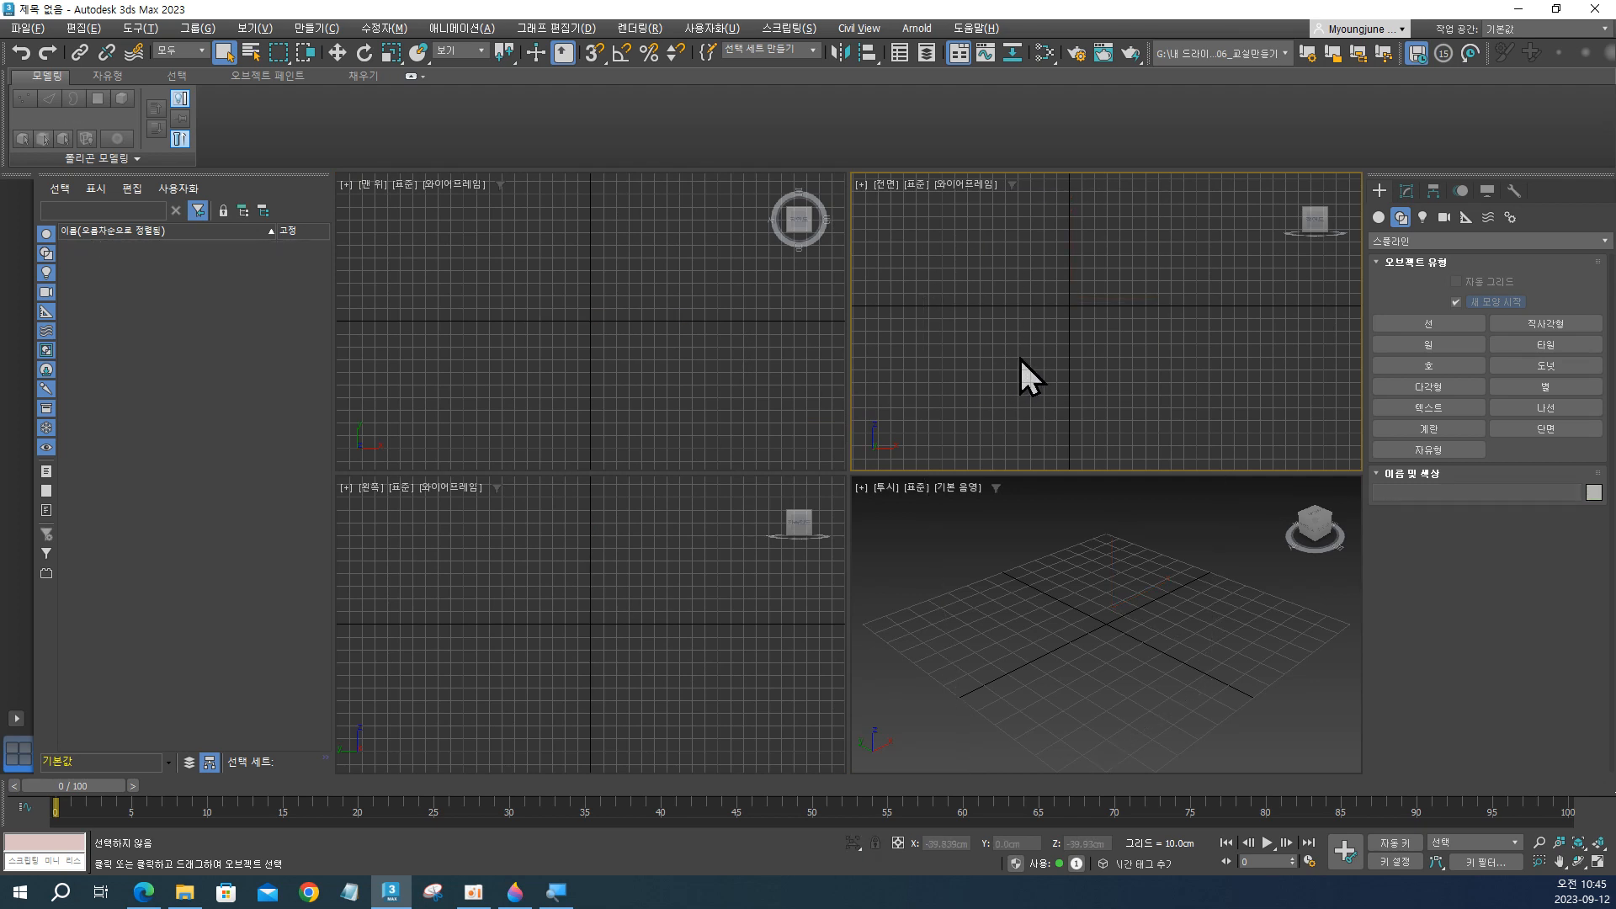
# Draw a Rectangle spline about 144 cm long and 142 cm wide in the Top viewport, then maximize the Perspective viewport.
pyautogui.click(1520, 327)
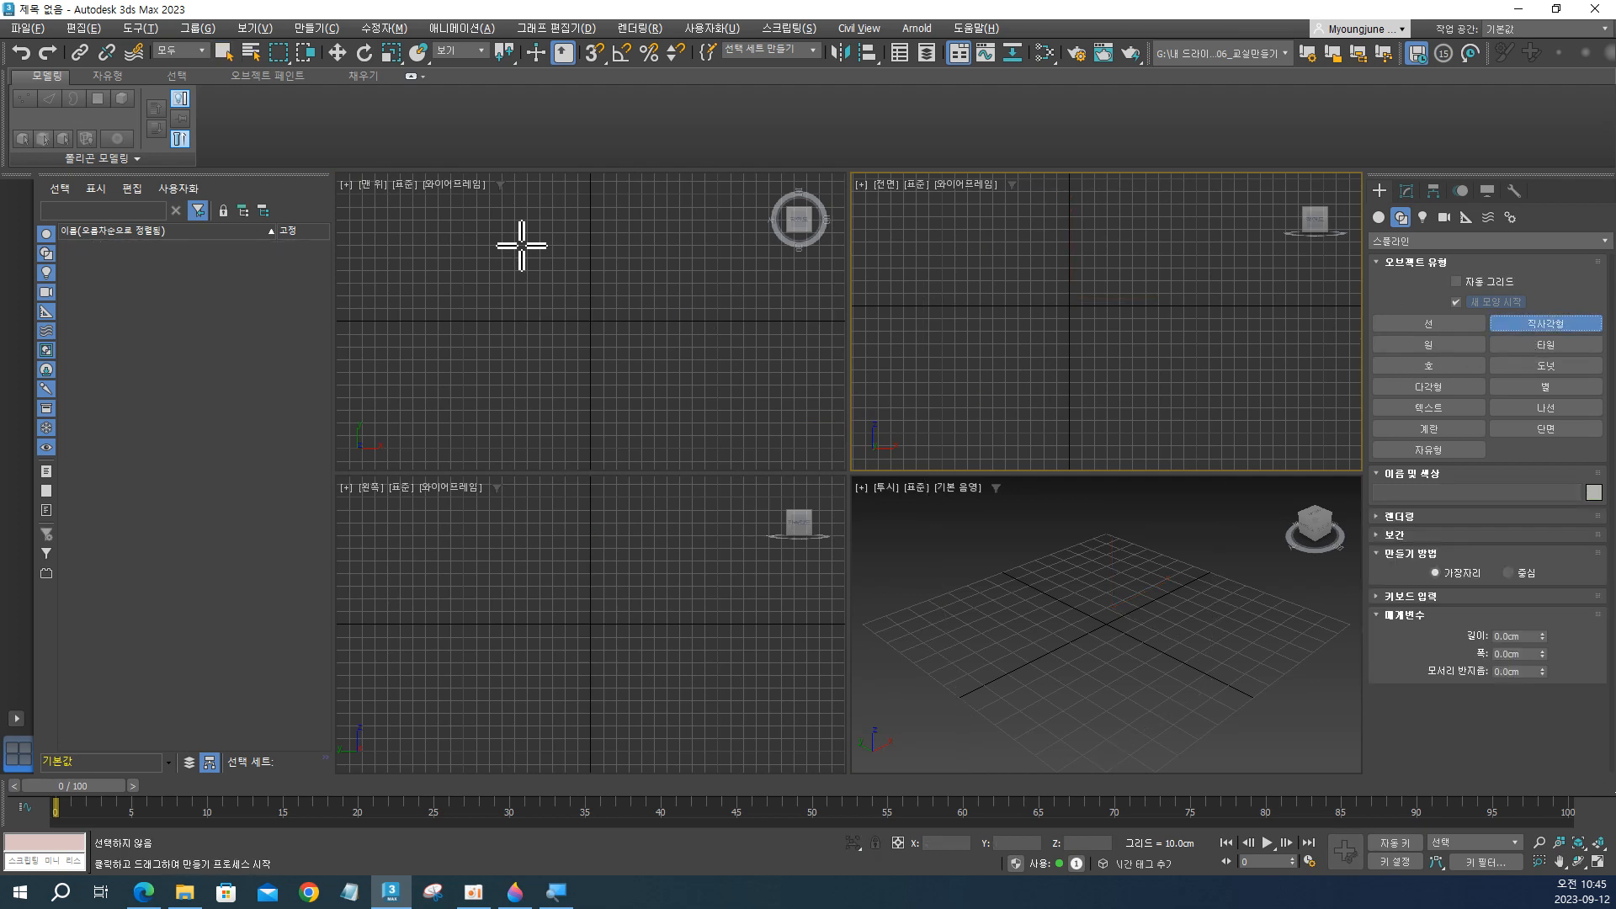
pyautogui.moveTo(499, 229); pyautogui.dragTo(679, 412)
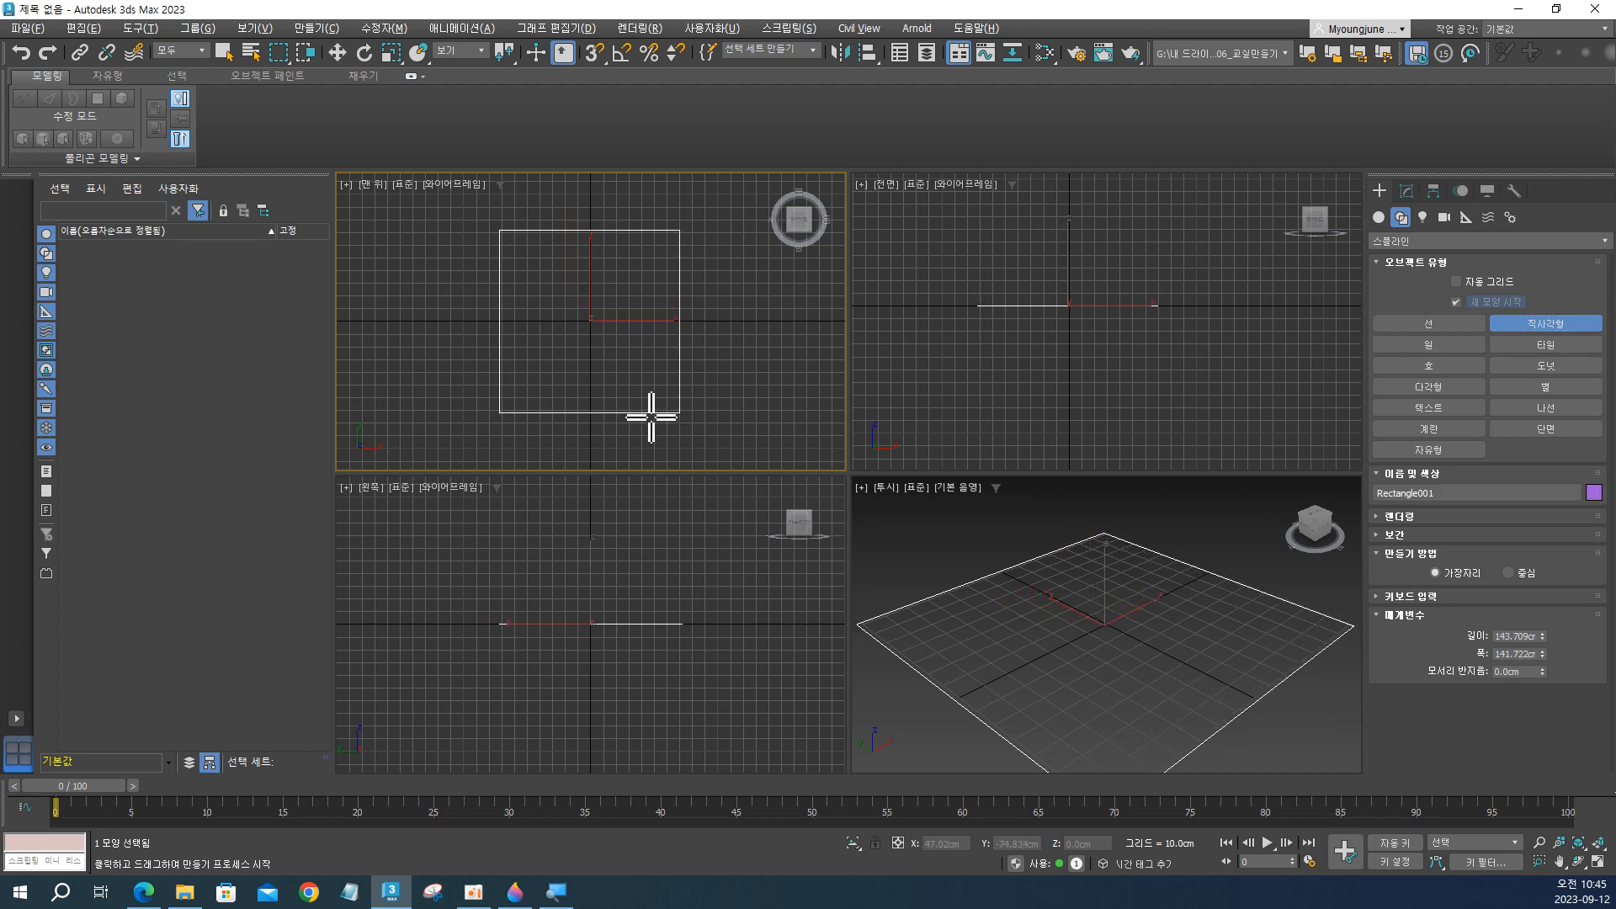
pyautogui.rightClick(664, 362)
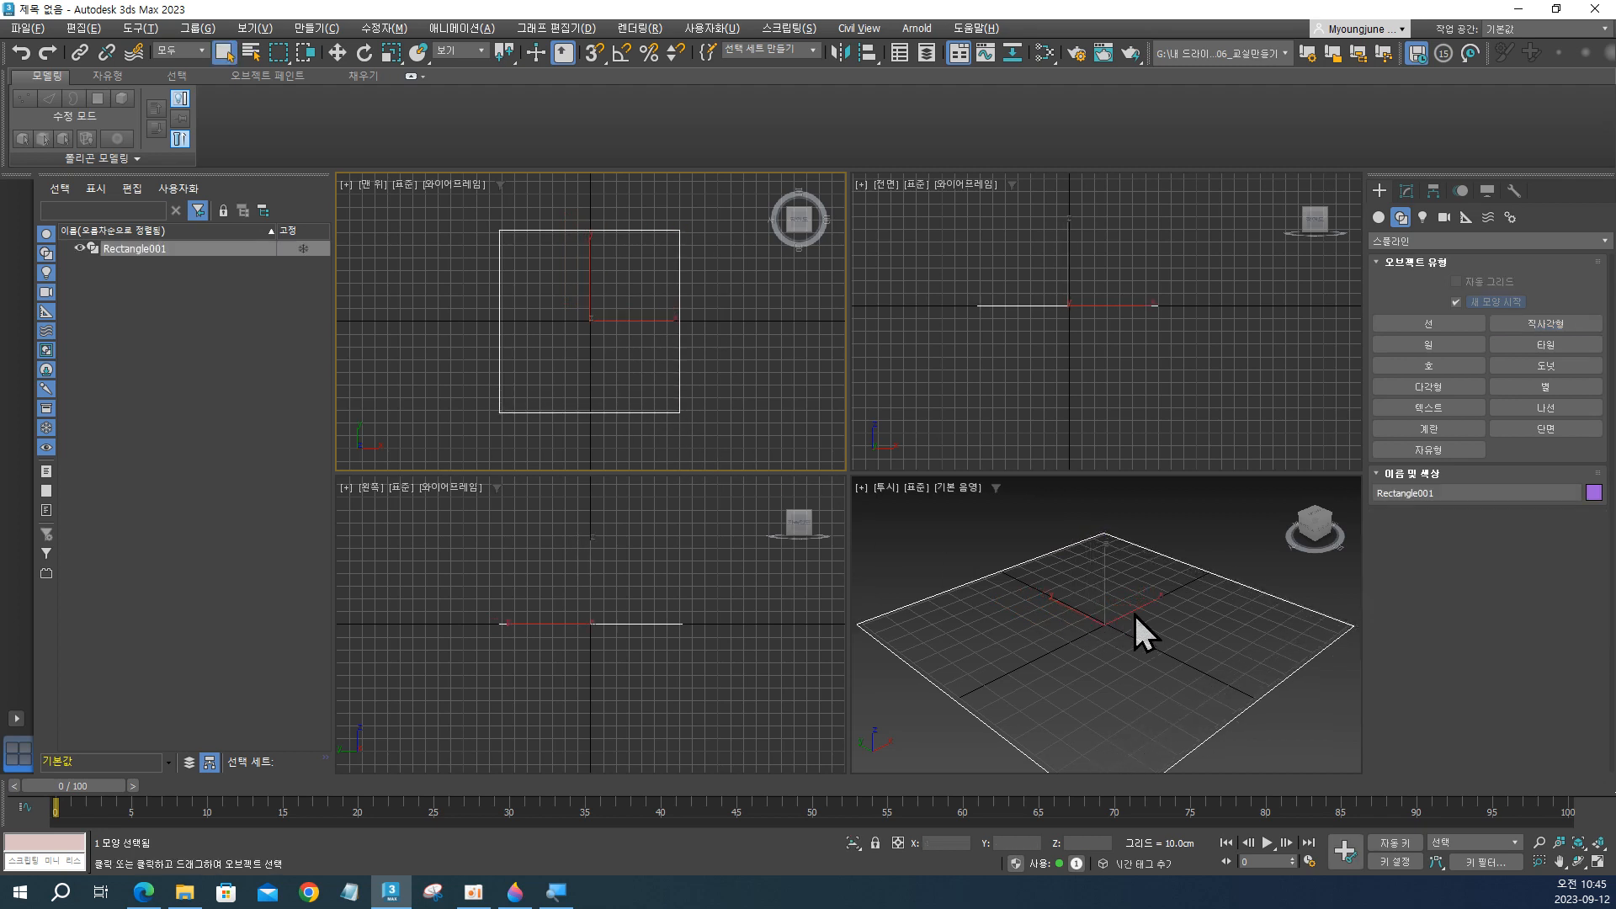
pyautogui.hotkey('alt', 'w')
pyautogui.scroll(-5, 998, 579)
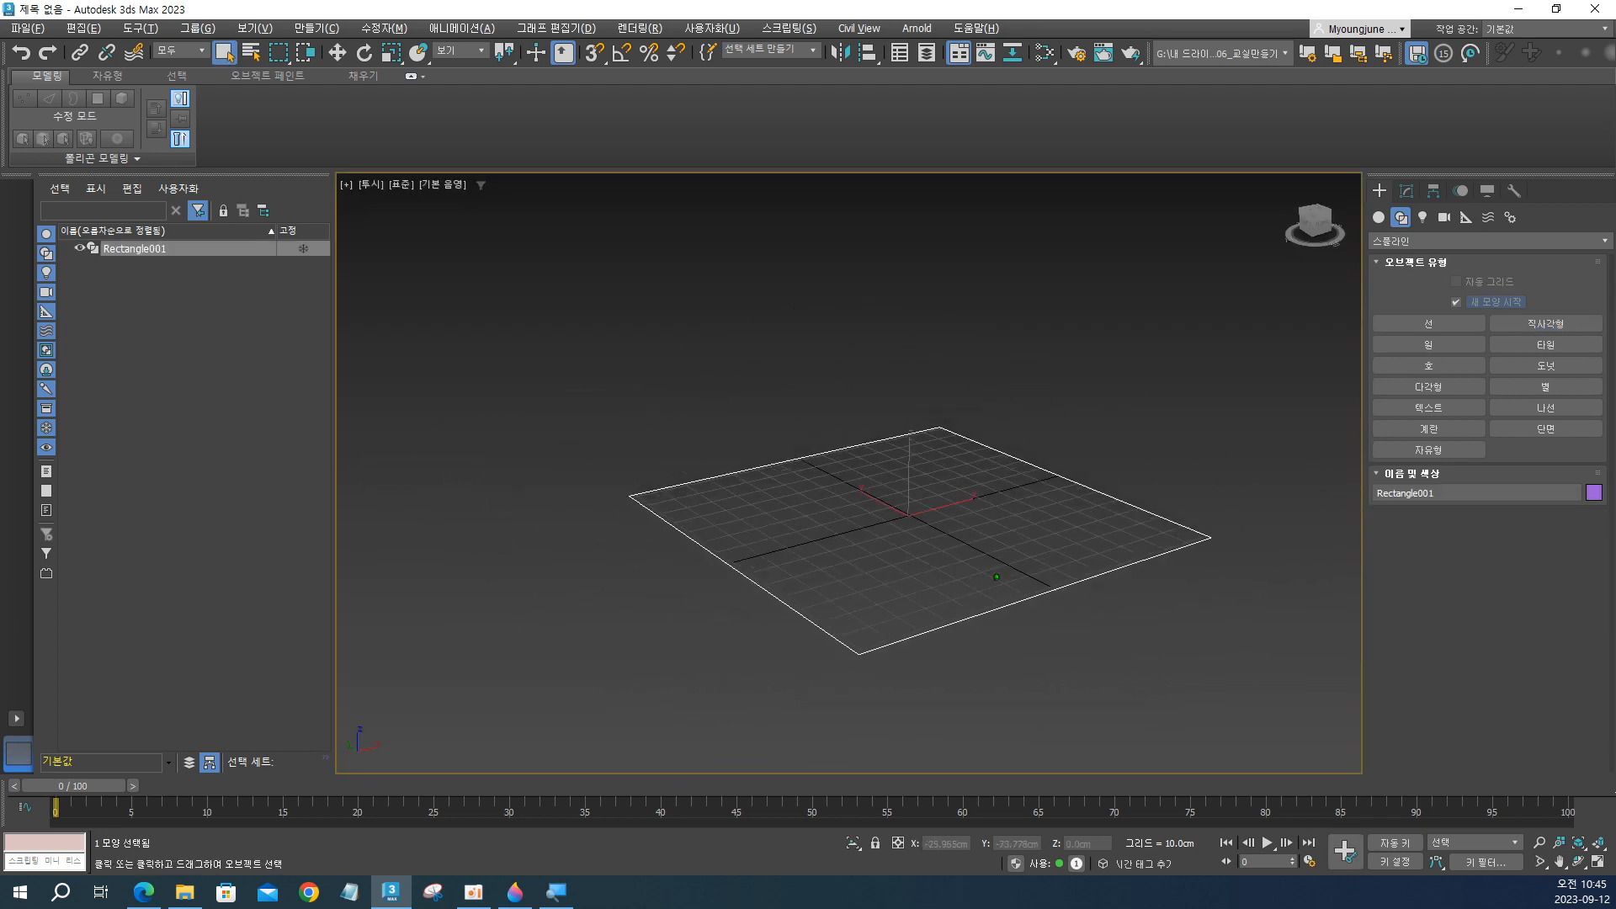
pyautogui.keyDown('alt'); pyautogui.moveTo(996, 577); pyautogui.dragTo(920, 595, button='middle'); pyautogui.keyUp('alt')
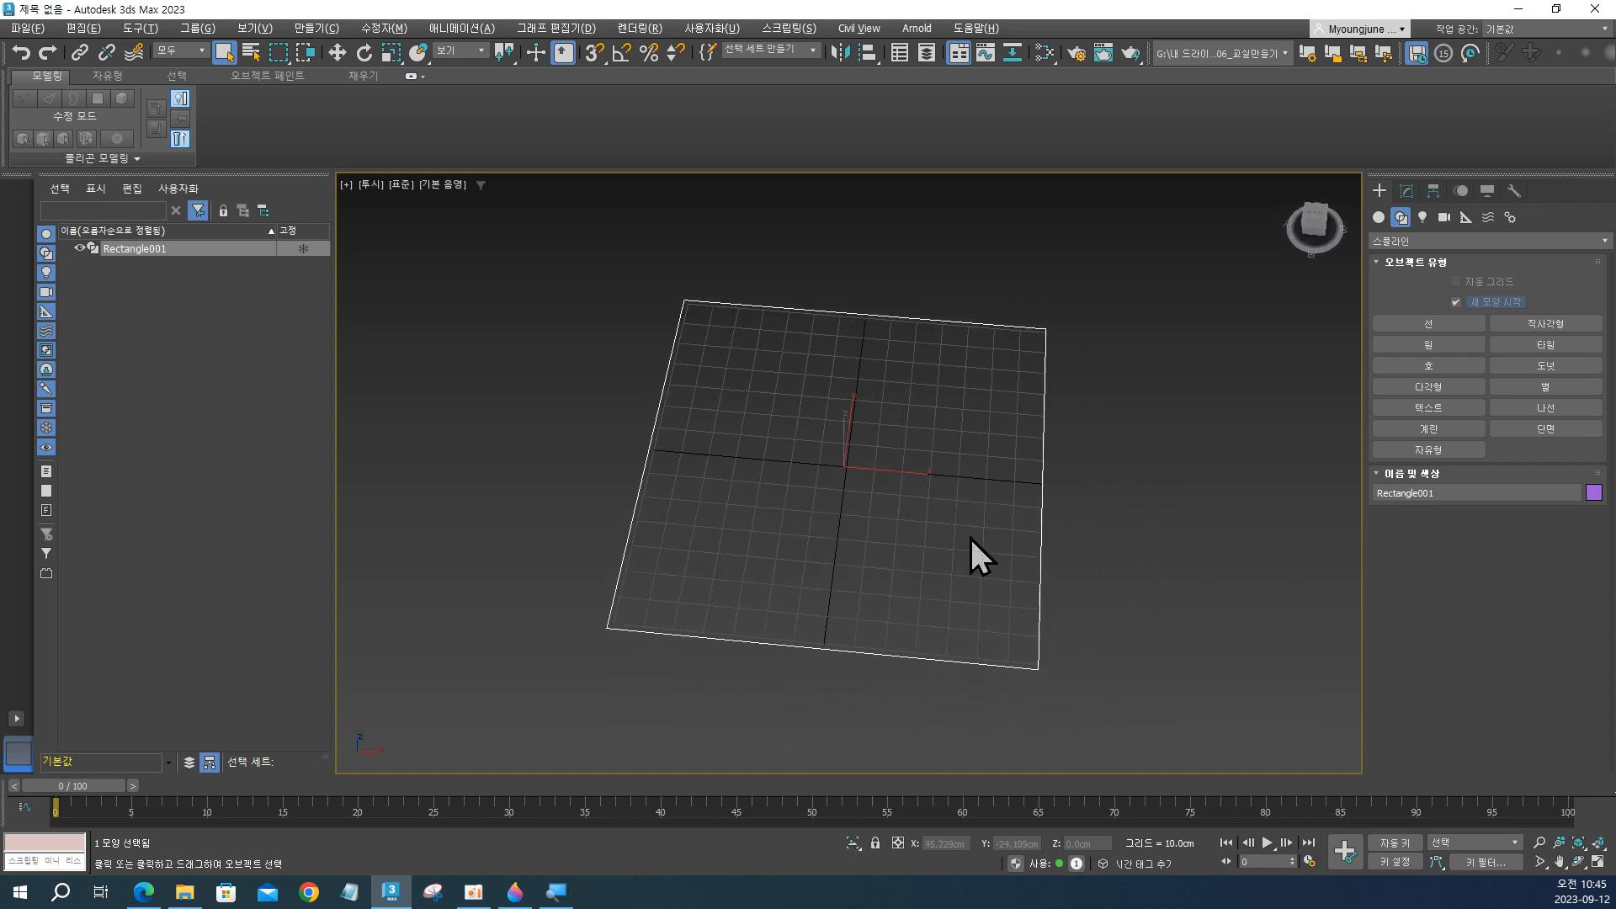
# Set the rectangle's length and width both to 75 cm.
pyautogui.press('1')
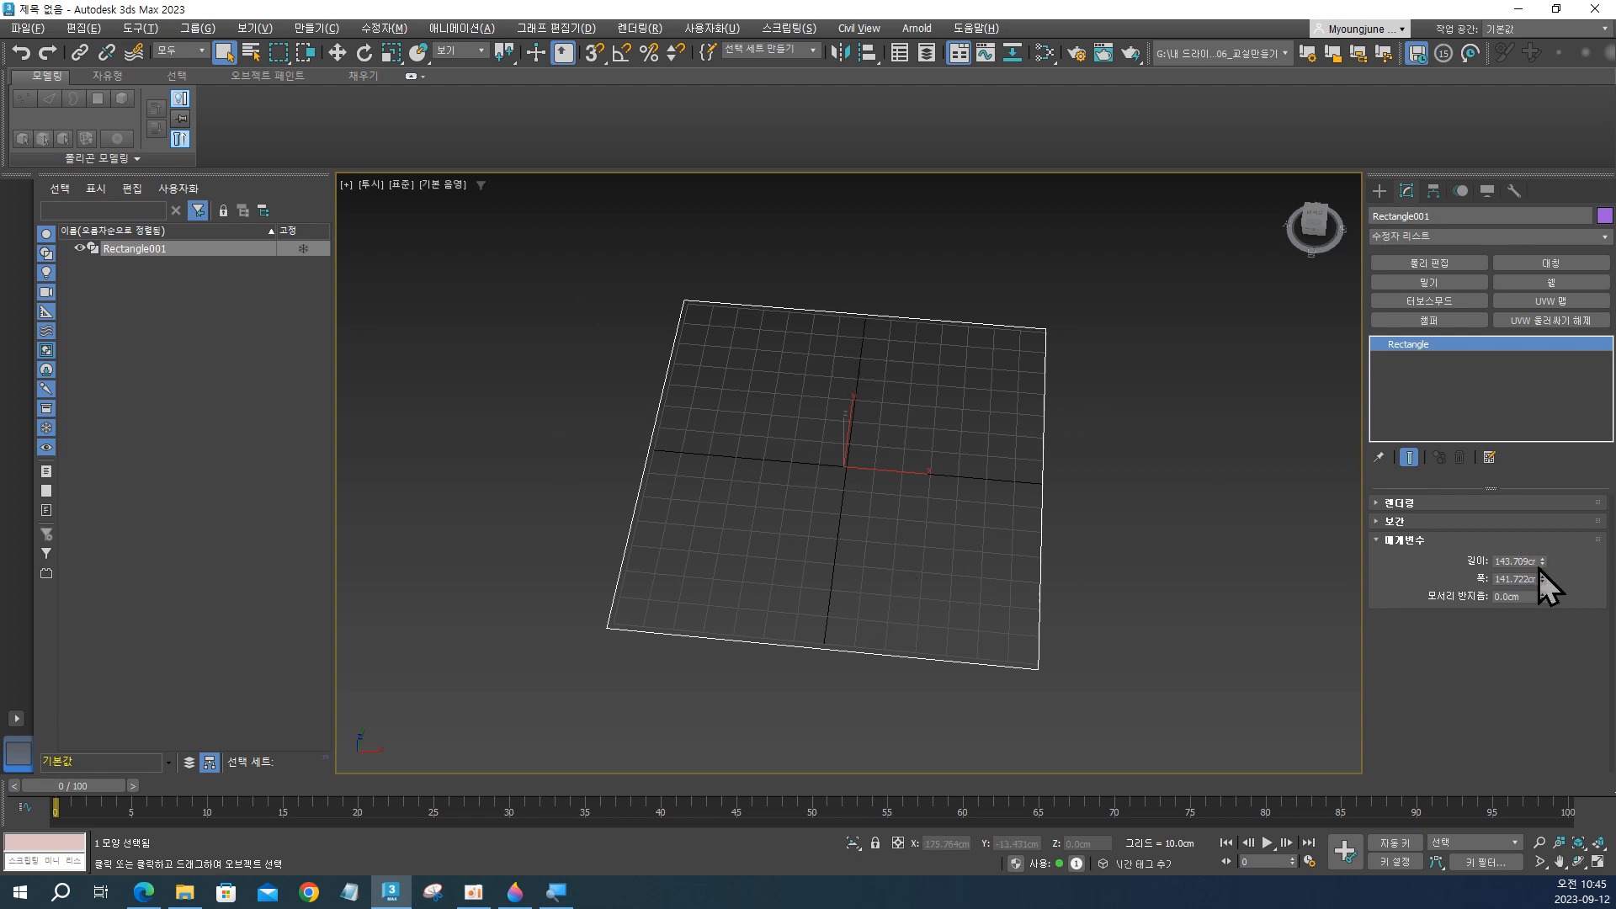
pyautogui.click(1514, 559)
pyautogui.doubleClick(1513, 558)
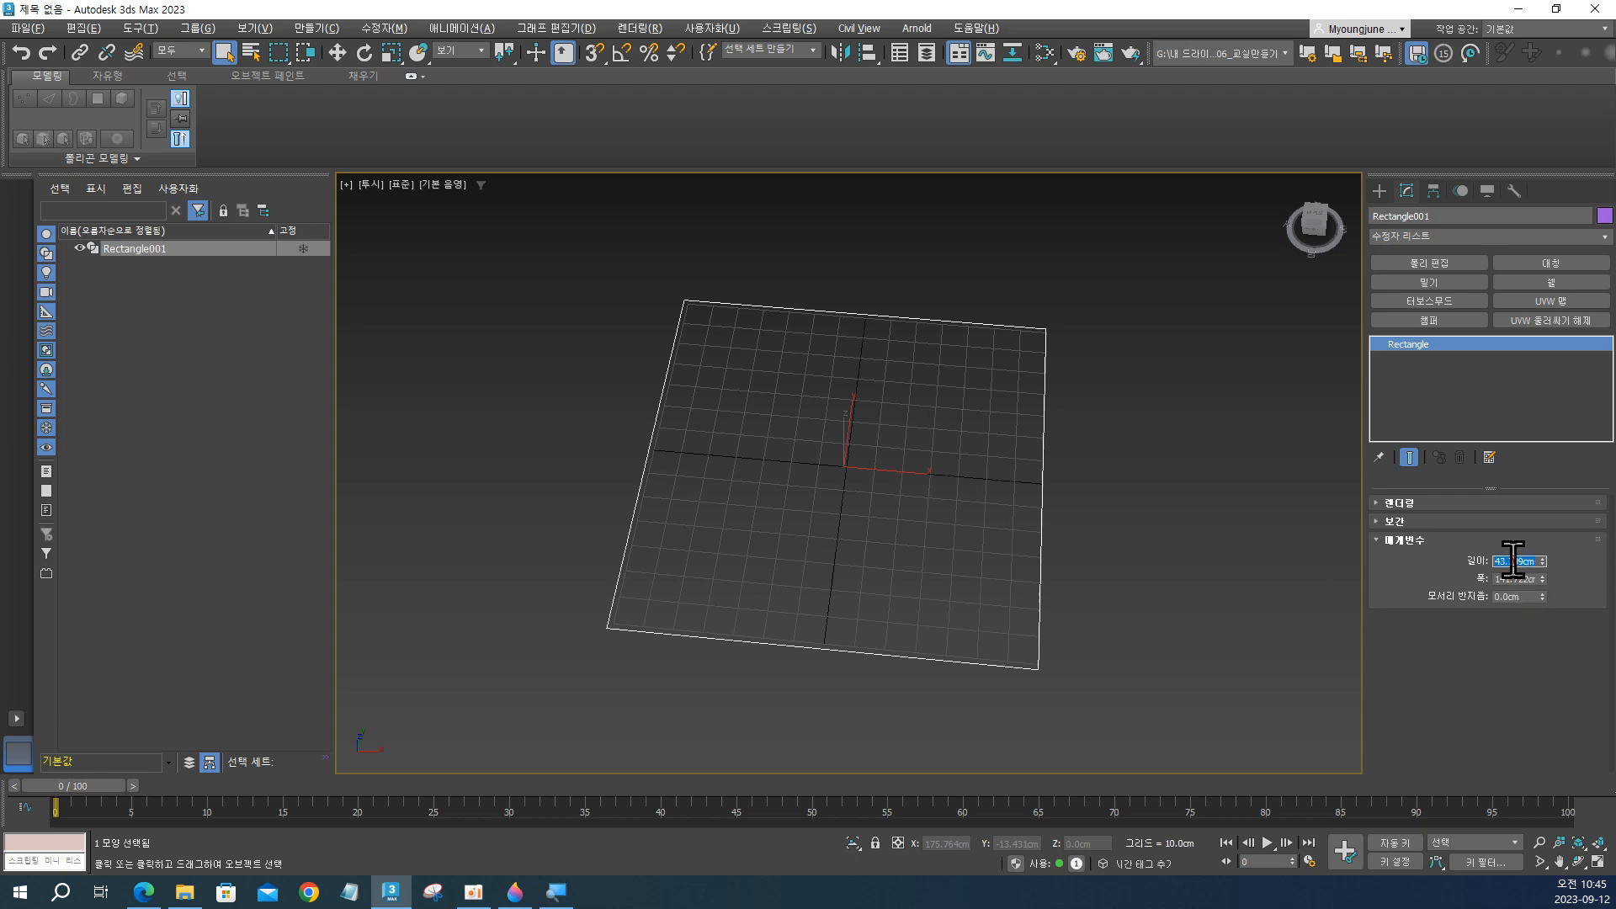
pyautogui.write('75')
pyautogui.press('Tab')
pyautogui.write('75')
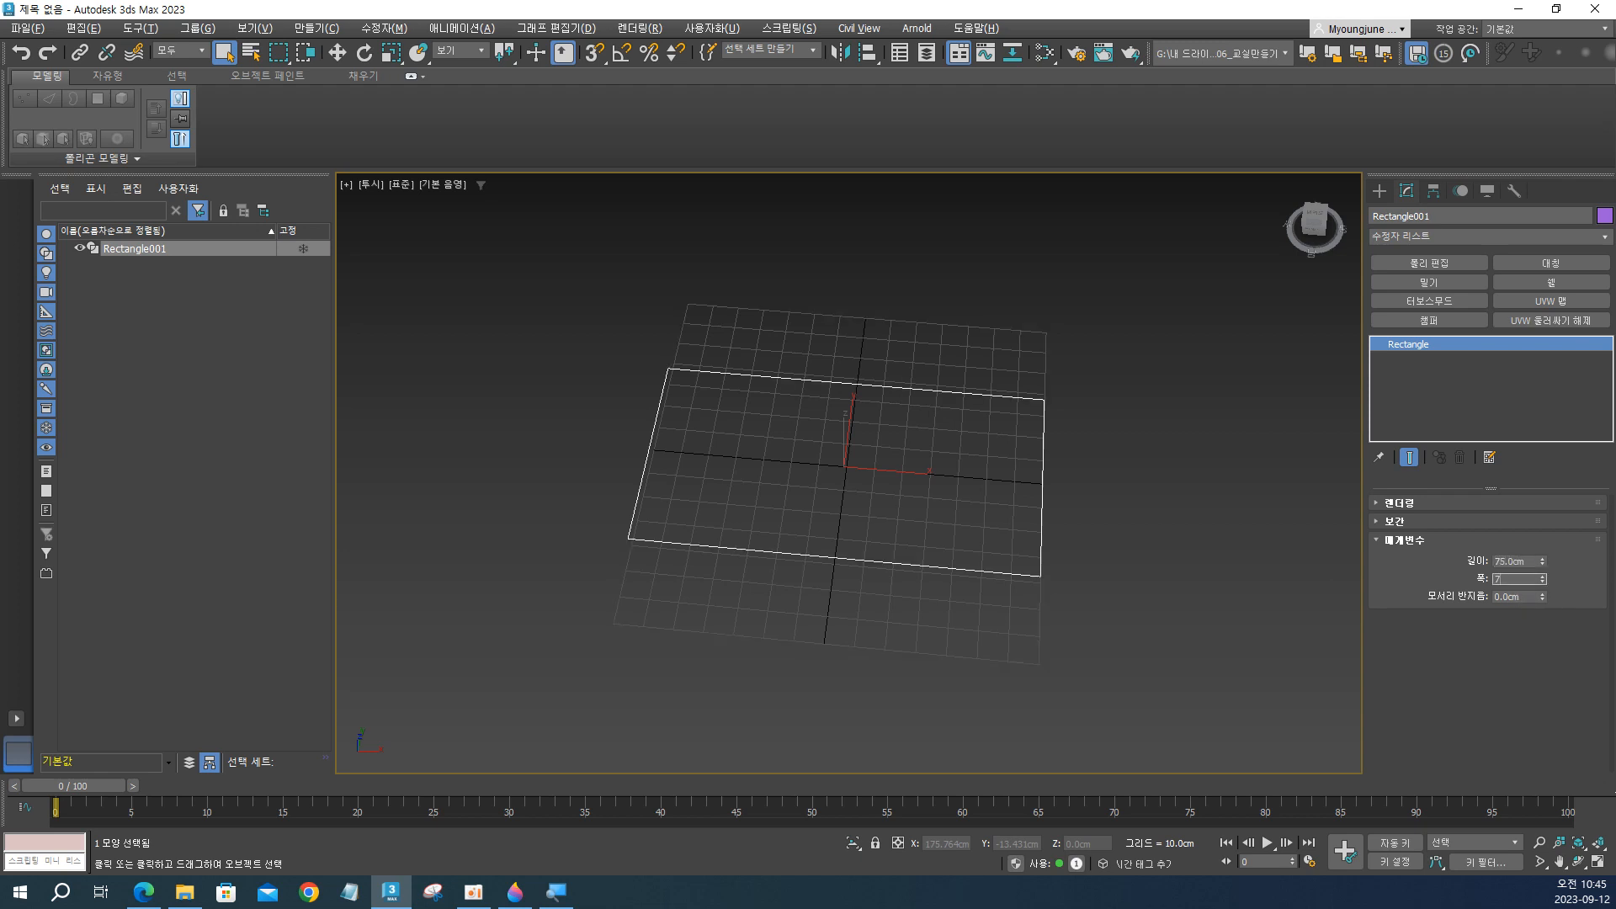
pyautogui.press('Return')
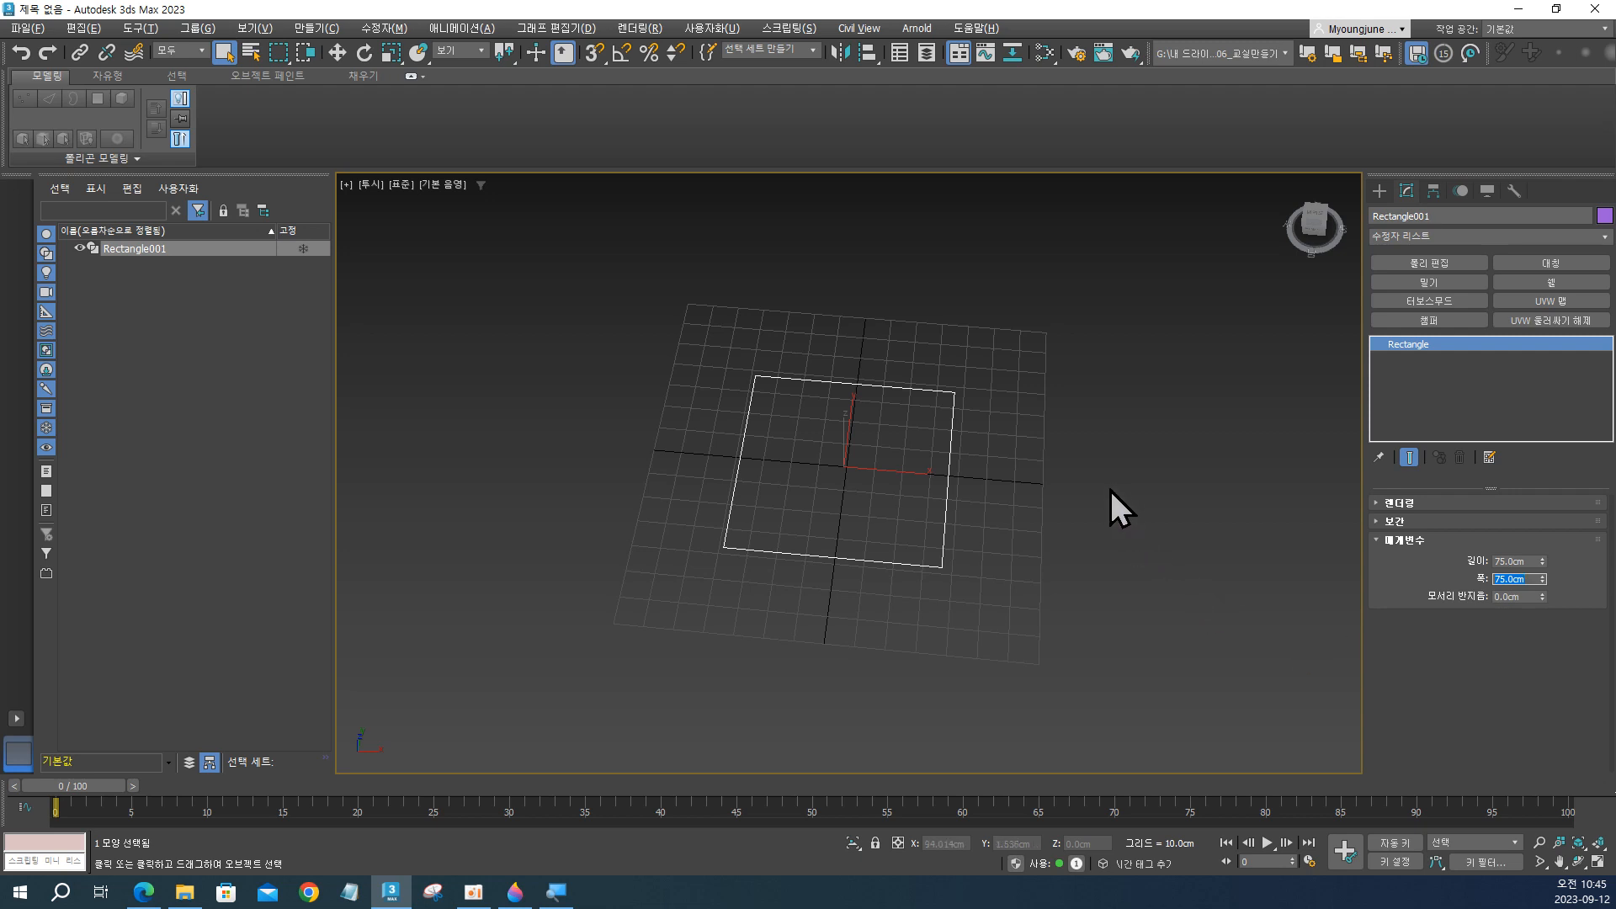
# Center the rectangle on the world origin by resetting its X position to 0 cm.
pyautogui.moveTo(891, 502)
pyautogui.keyDown('alt'); pyautogui.mouseDown(button='middle')
pyautogui.moveTo(895, 559)
pyautogui.moveTo(848, 523)
pyautogui.moveTo(859, 498)
pyautogui.mouseUp(button='middle'); pyautogui.keyUp('alt')
pyautogui.click(1014, 507)
pyautogui.moveTo(621, 305); pyautogui.dragTo(1013, 629)
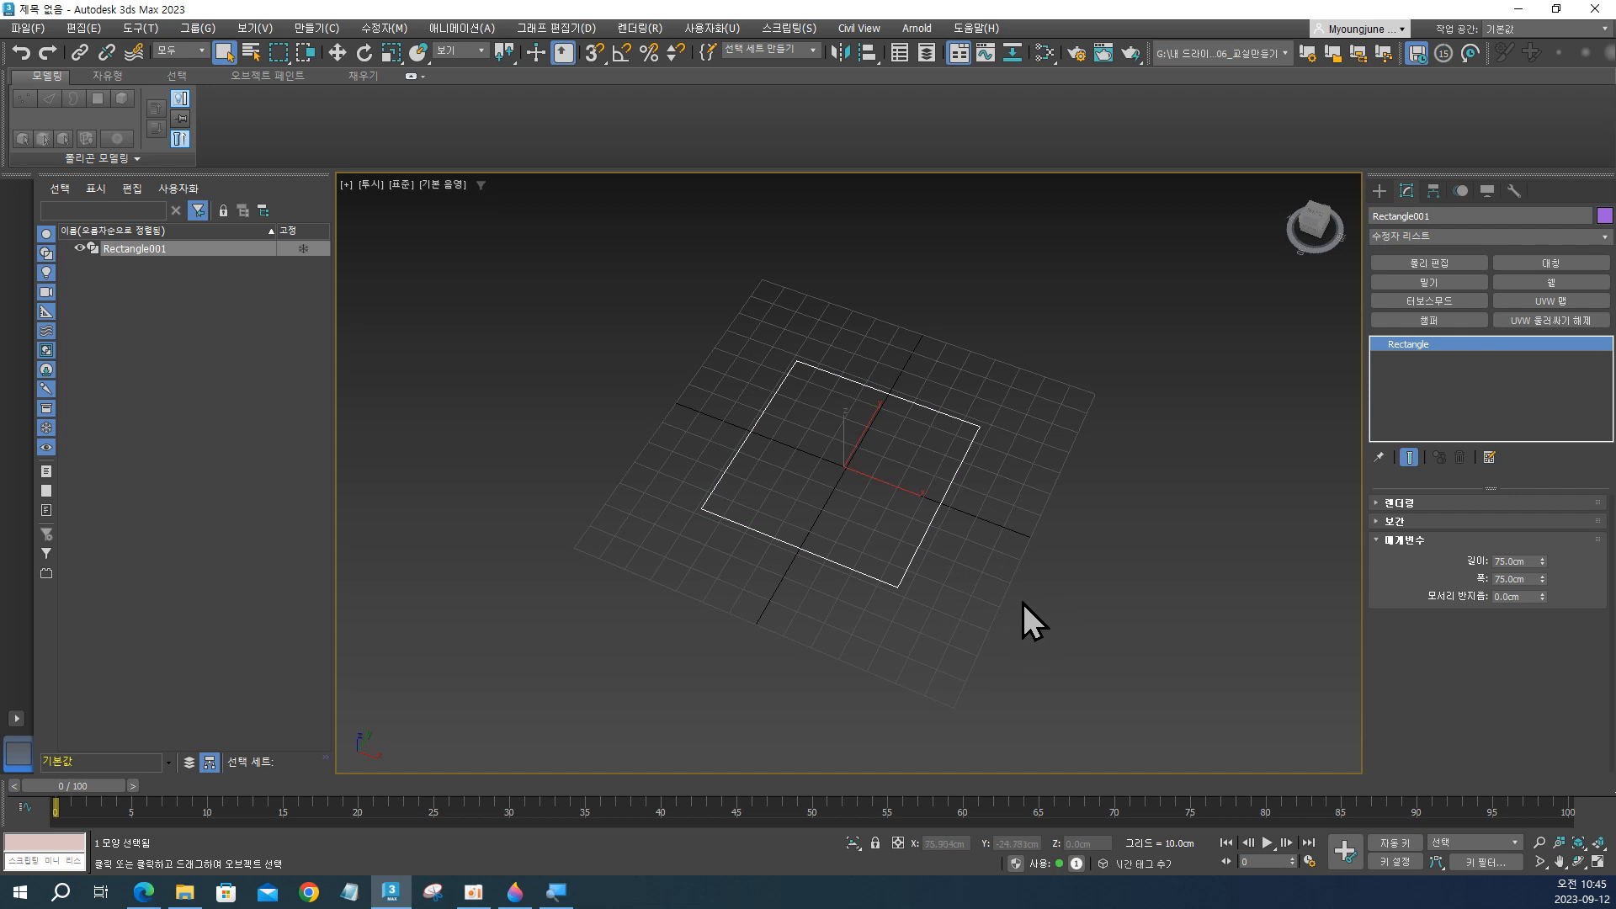
pyautogui.press('w')
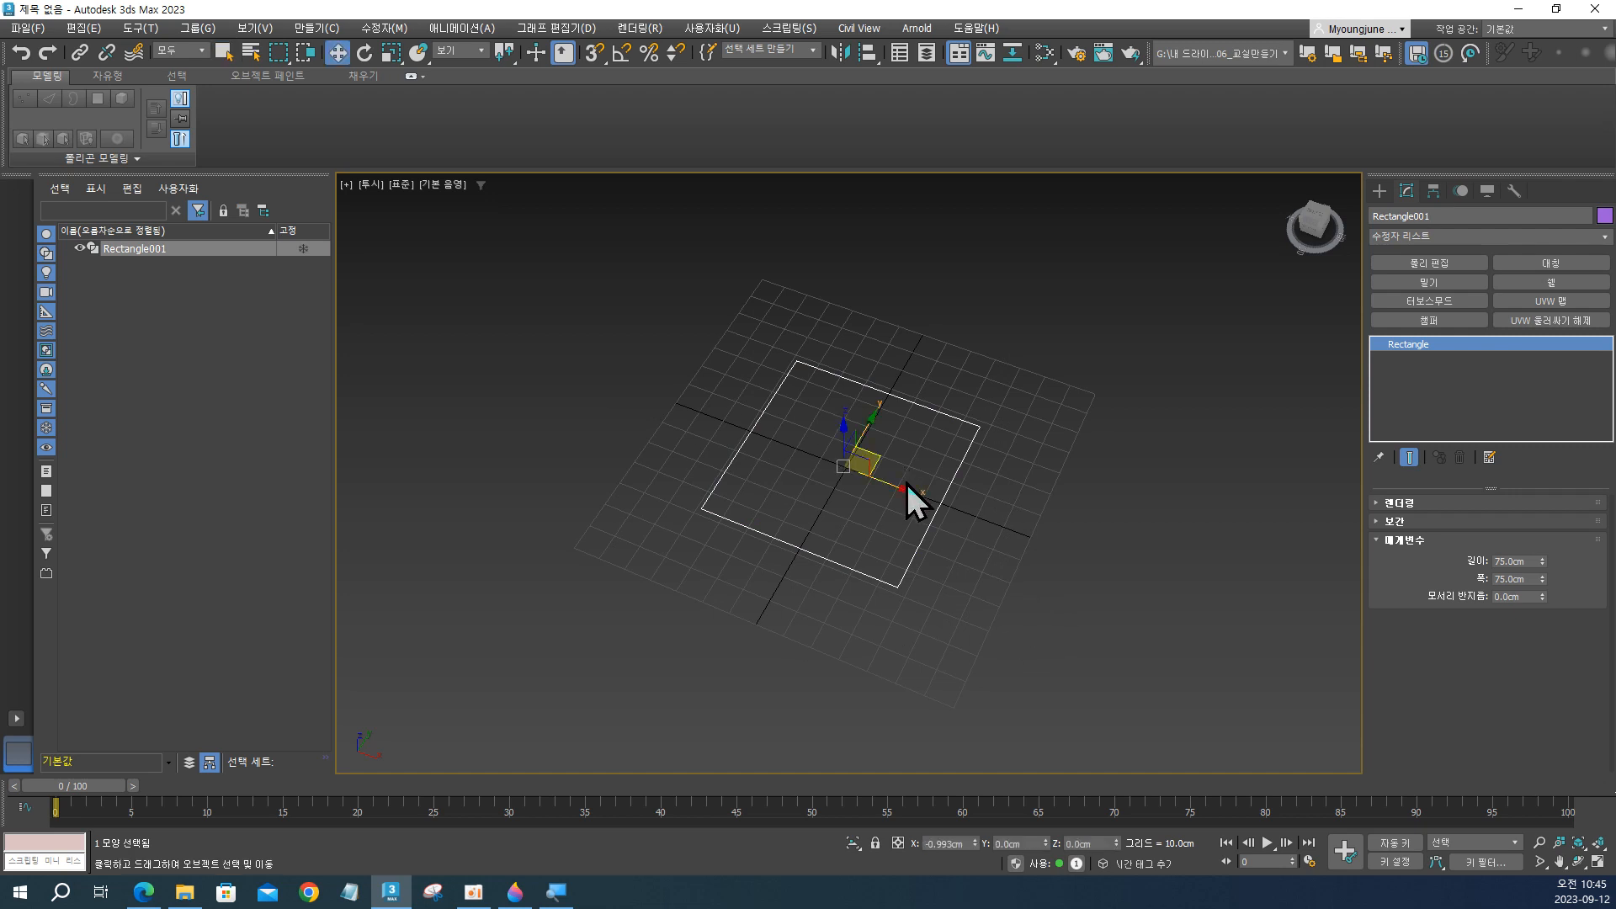
pyautogui.click(853, 459)
pyautogui.rightClick(974, 844)
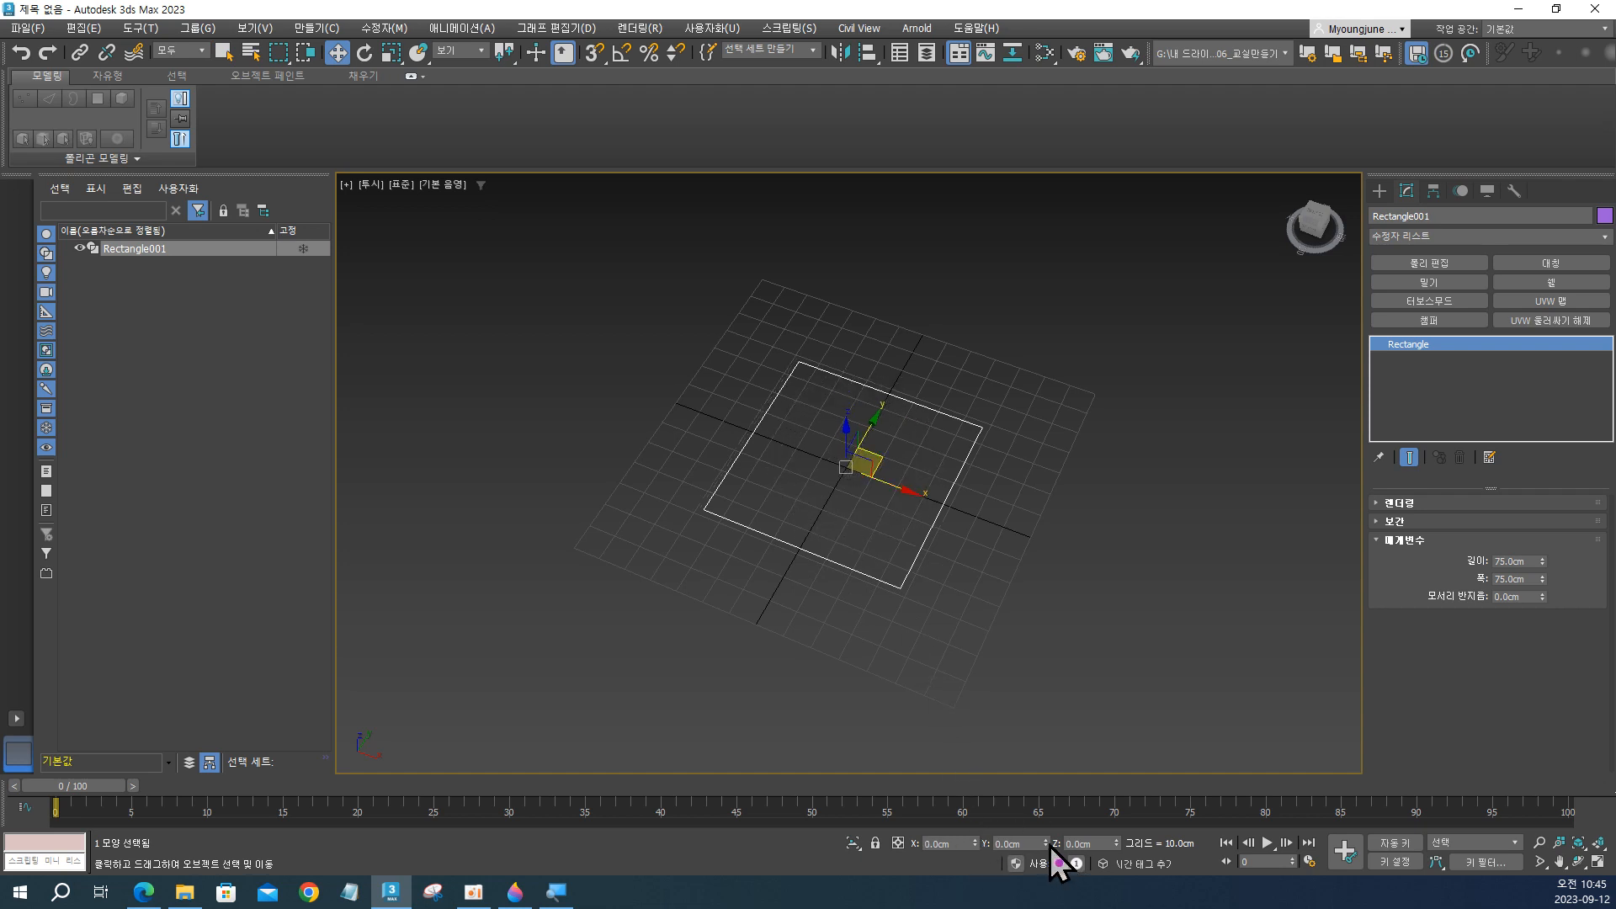
# Set the rectangle's corner radius to 2 cm and inspect the rounded corners in the Top view.
pyautogui.moveTo(895, 552)
pyautogui.keyDown('alt'); pyautogui.mouseDown(button='middle')
pyautogui.moveTo(941, 615)
pyautogui.moveTo(920, 527)
pyautogui.moveTo(920, 549)
pyautogui.mouseUp(button='middle'); pyautogui.keyUp('alt')
pyautogui.scroll(5, 856, 463)
pyautogui.scroll(-4, 856, 463)
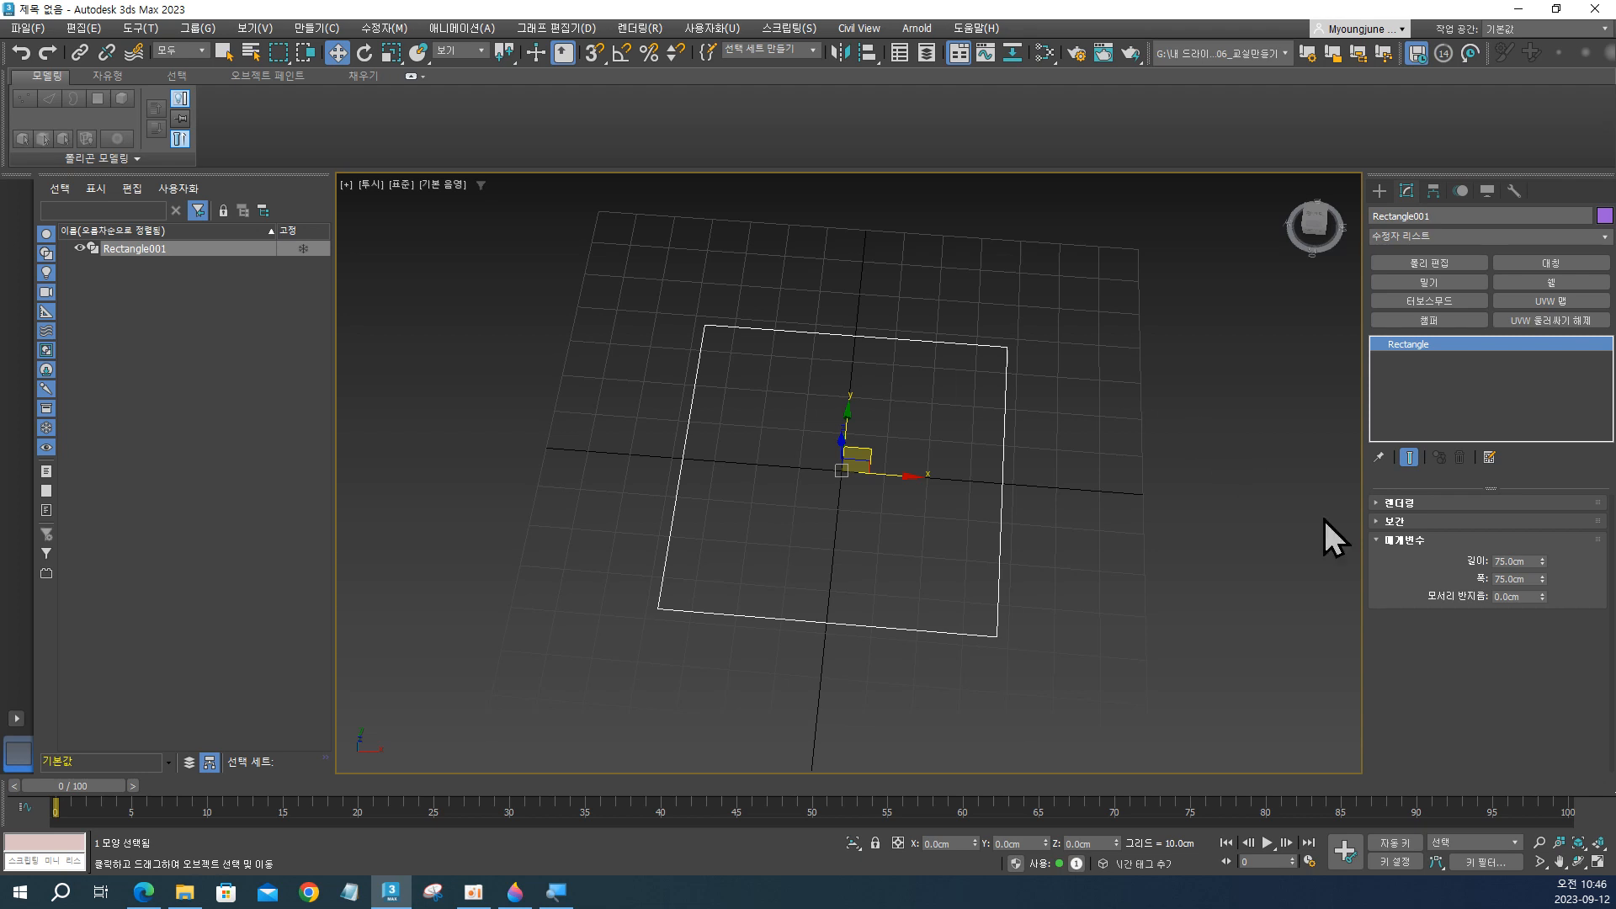
pyautogui.doubleClick(1495, 596)
pyautogui.write('2')
pyautogui.press('Return')
pyautogui.press('t')
pyautogui.scroll(3, 1003, 341)
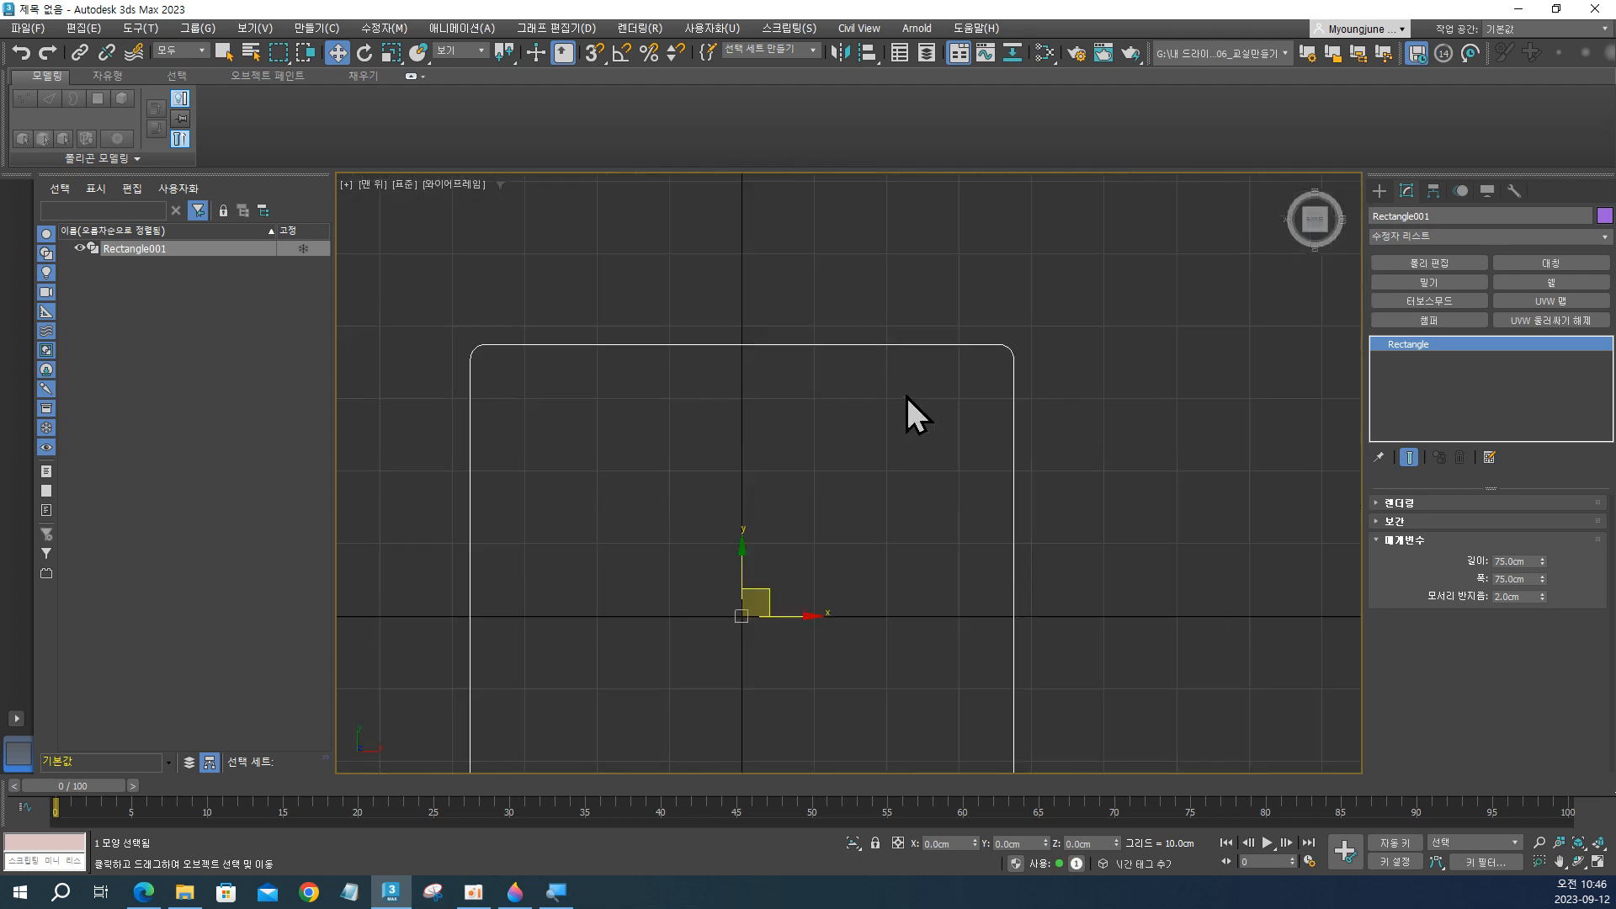
pyautogui.scroll(-2, 906, 396)
pyautogui.moveTo(1001, 408); pyautogui.dragTo(880, 289, button='middle')
pyautogui.scroll(2, 880, 295)
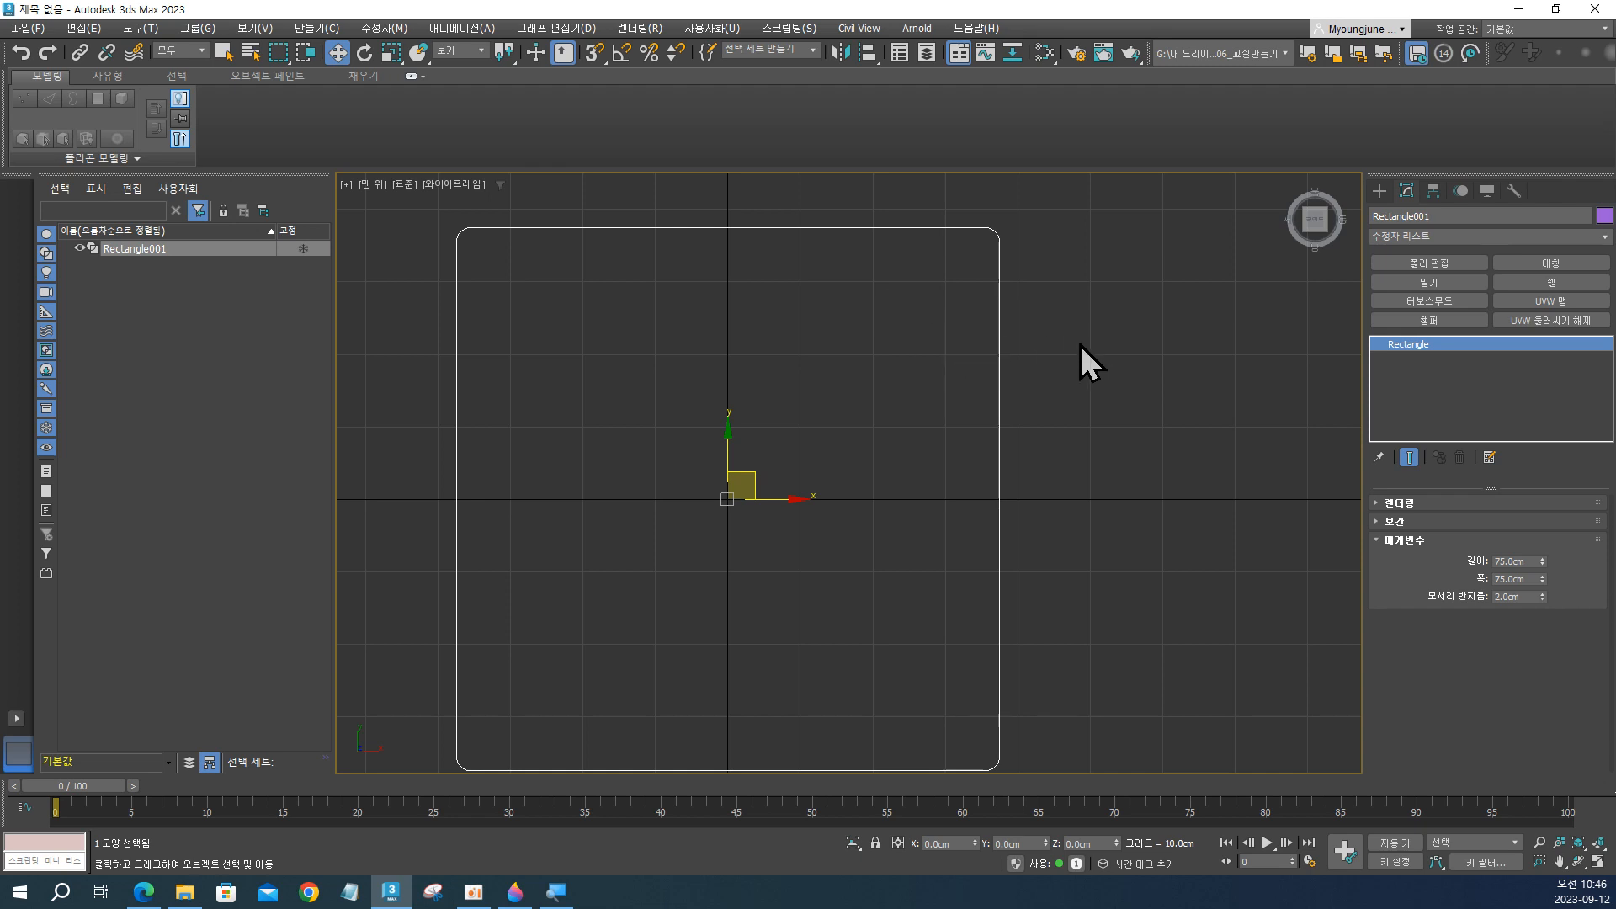
# Clone the rounded rectangle in place as an independent copy rather than an instance.
pyautogui.moveTo(1074, 313); pyautogui.dragTo(985, 431)
pyautogui.hotkey('ctrl', 'v')
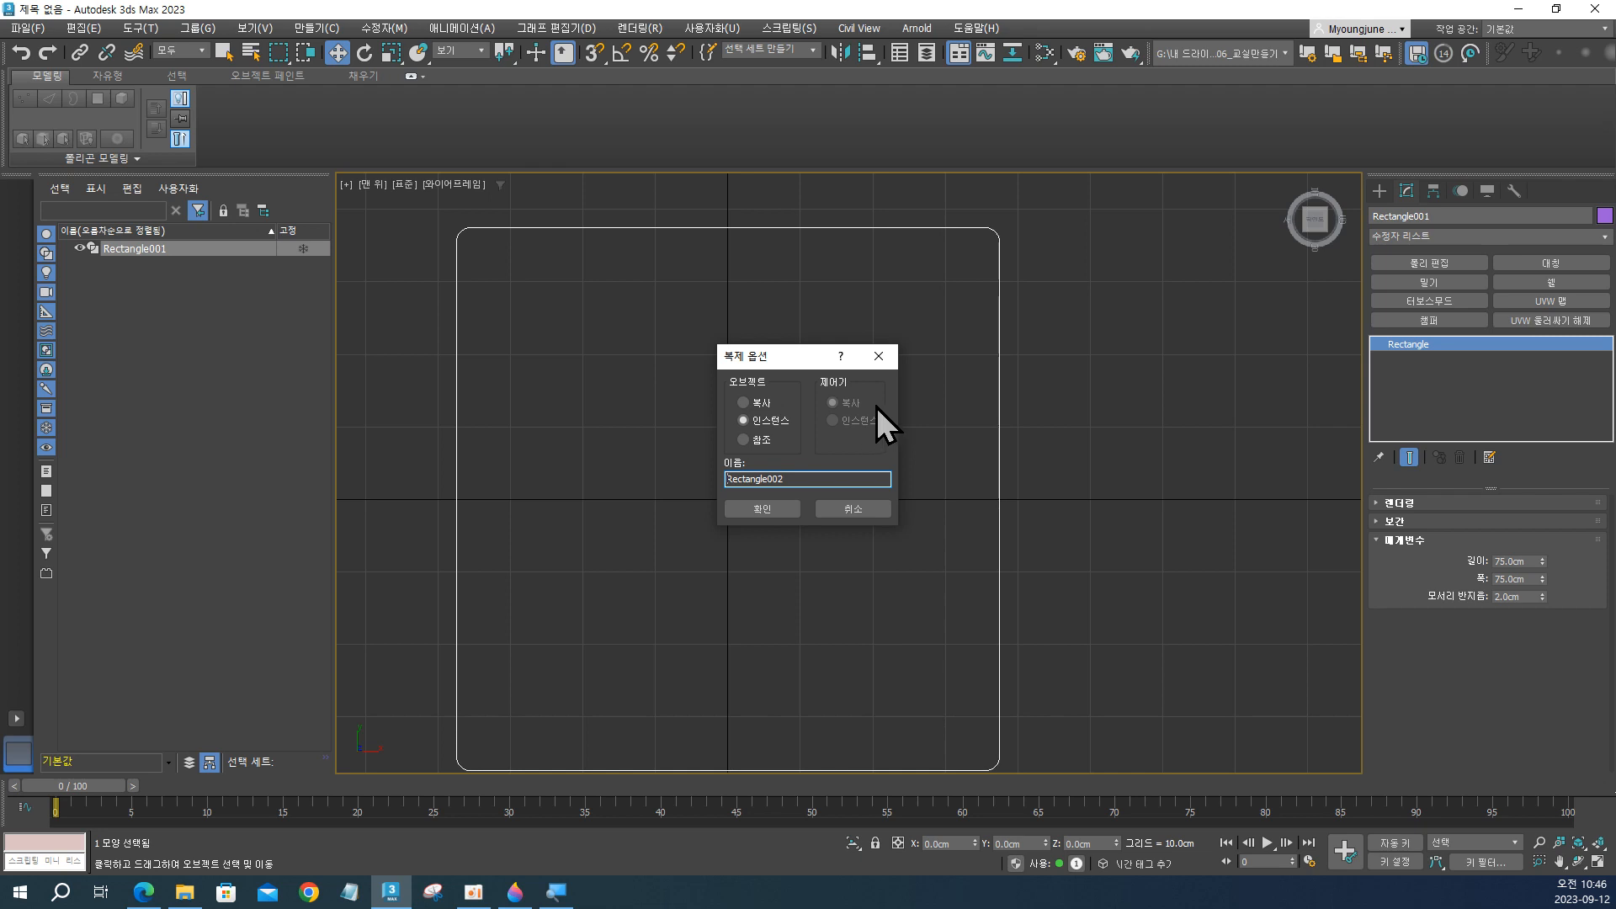
pyautogui.click(745, 402)
pyautogui.click(772, 505)
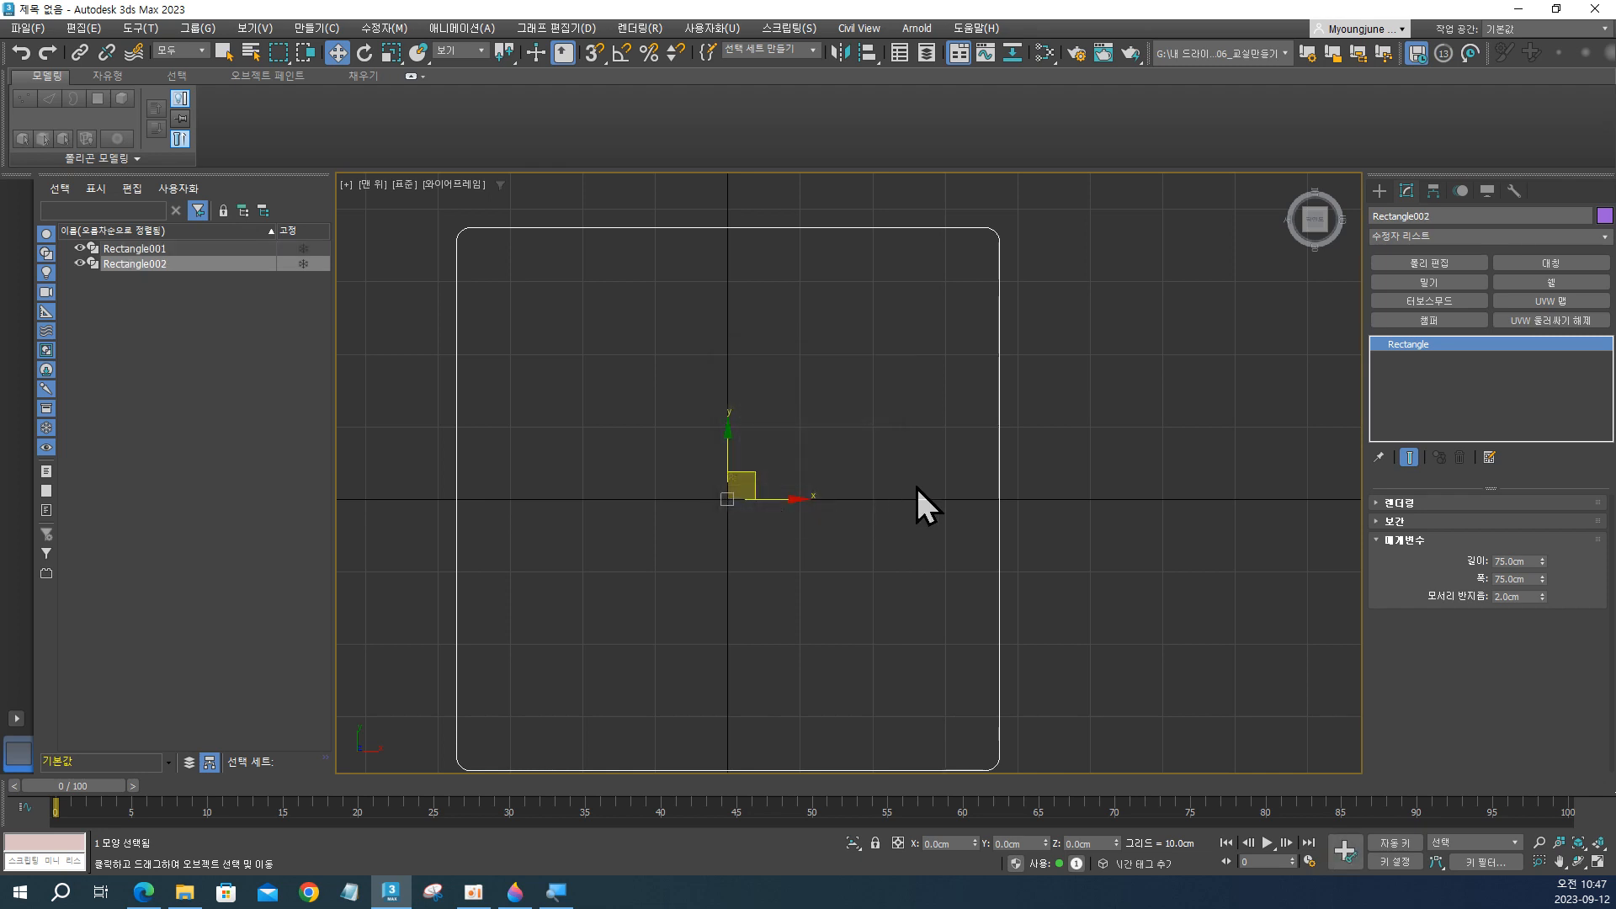
# Select both overlapping rectangles together to check the in-place copy, then clear the selection.
pyautogui.moveTo(892, 485); pyautogui.dragTo(896, 470, button='middle')
pyautogui.click(1143, 458)
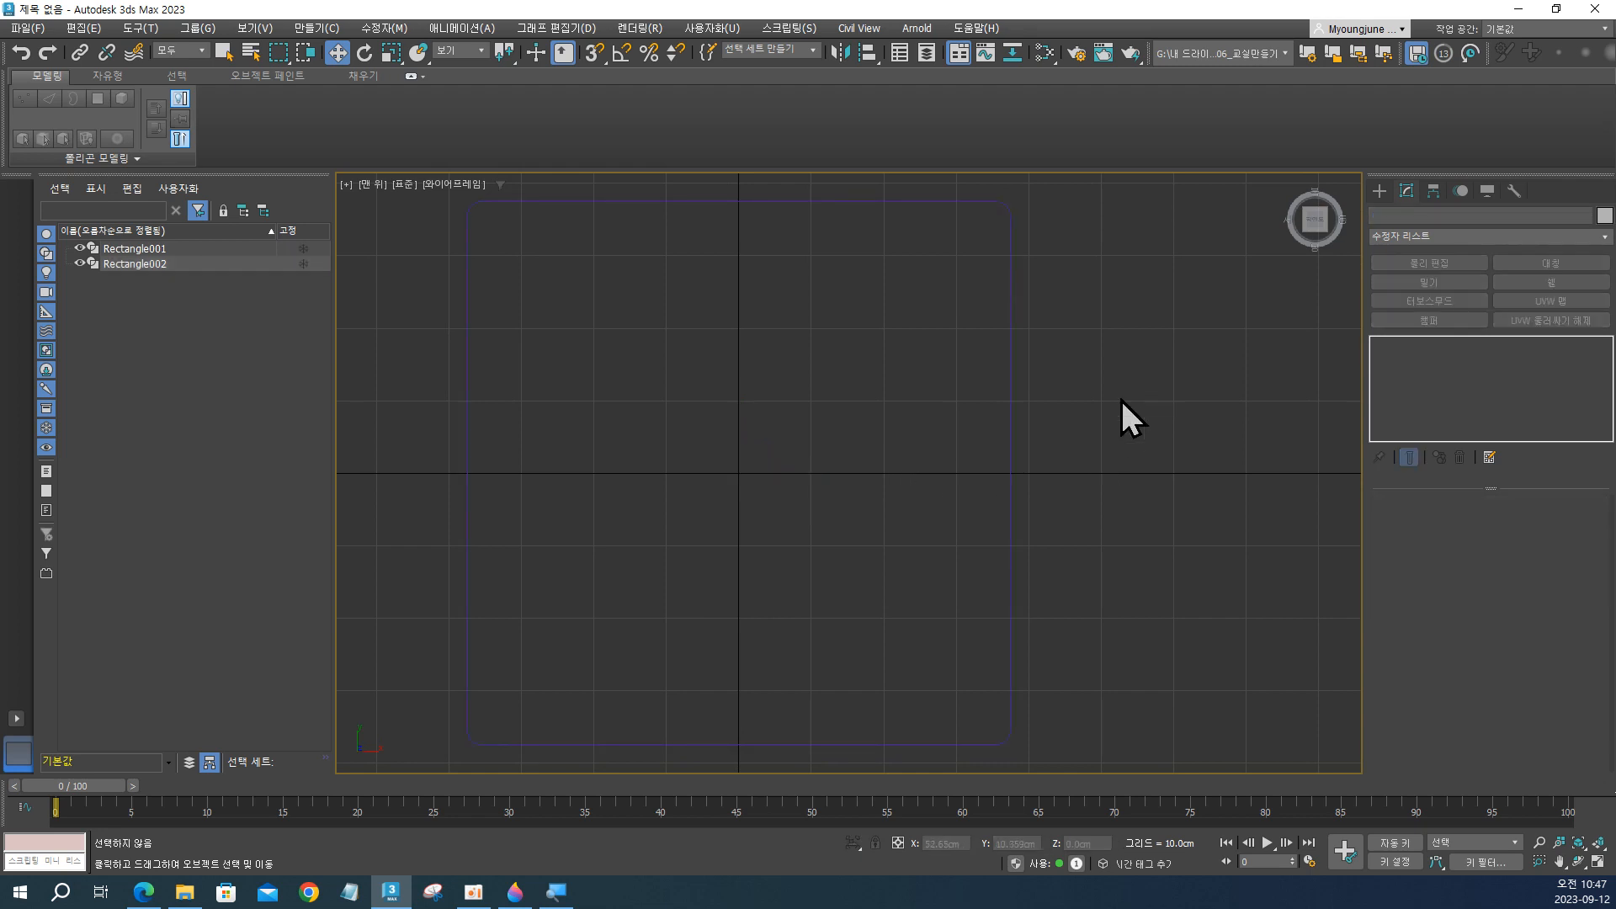
pyautogui.moveTo(1121, 401); pyautogui.dragTo(1014, 430)
pyautogui.click(1134, 340)
pyautogui.moveTo(1134, 340); pyautogui.dragTo(941, 483)
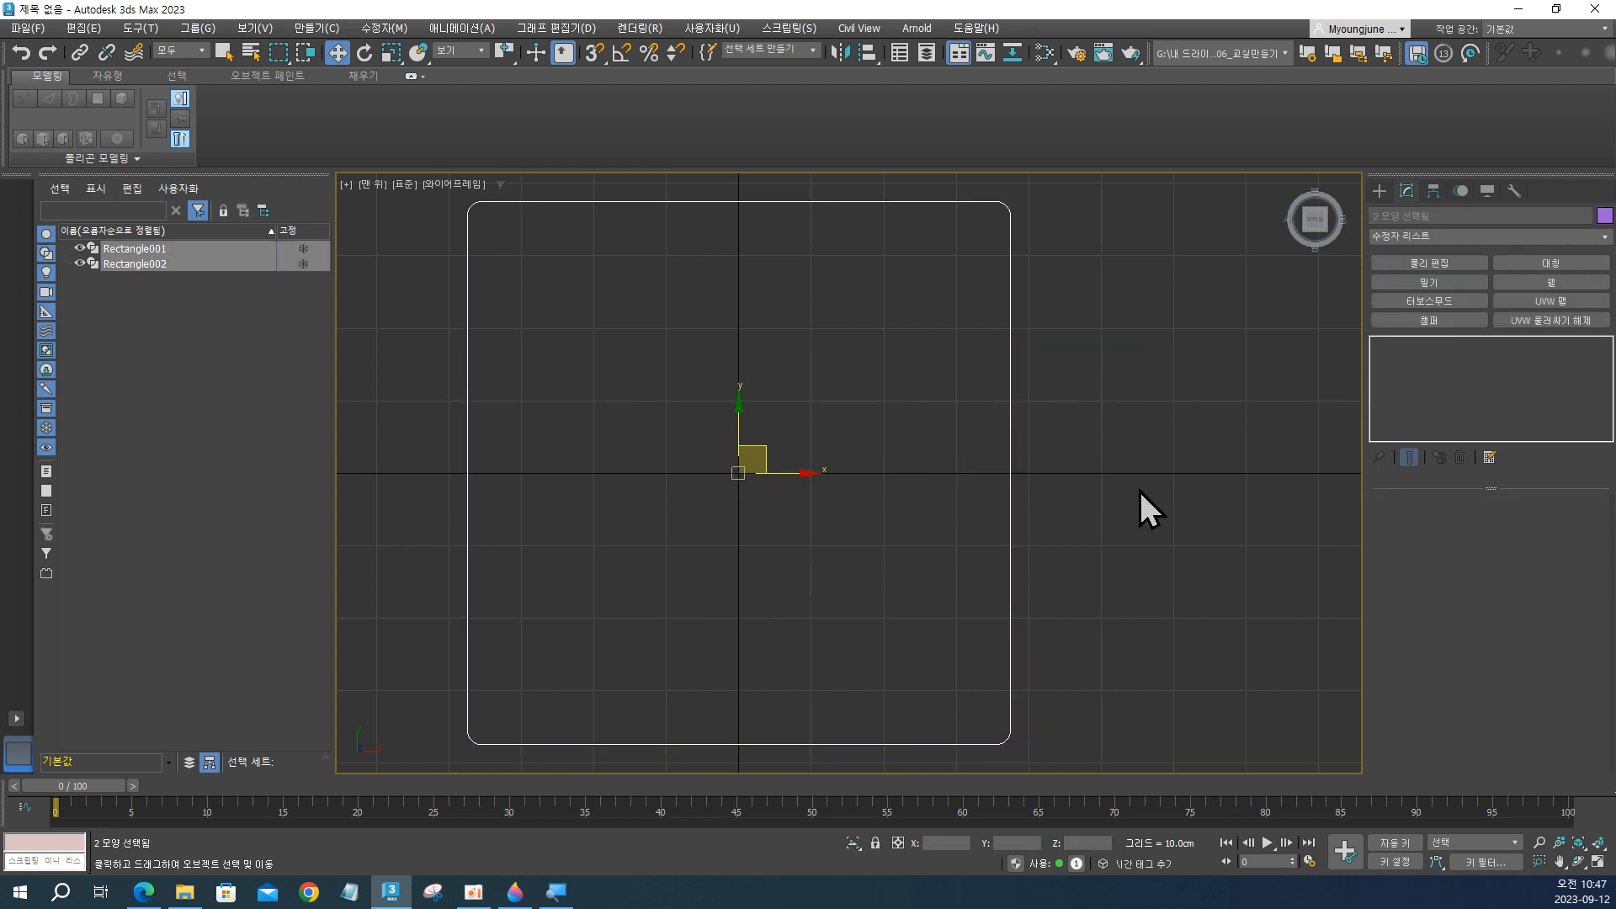
pyautogui.click(1033, 370)
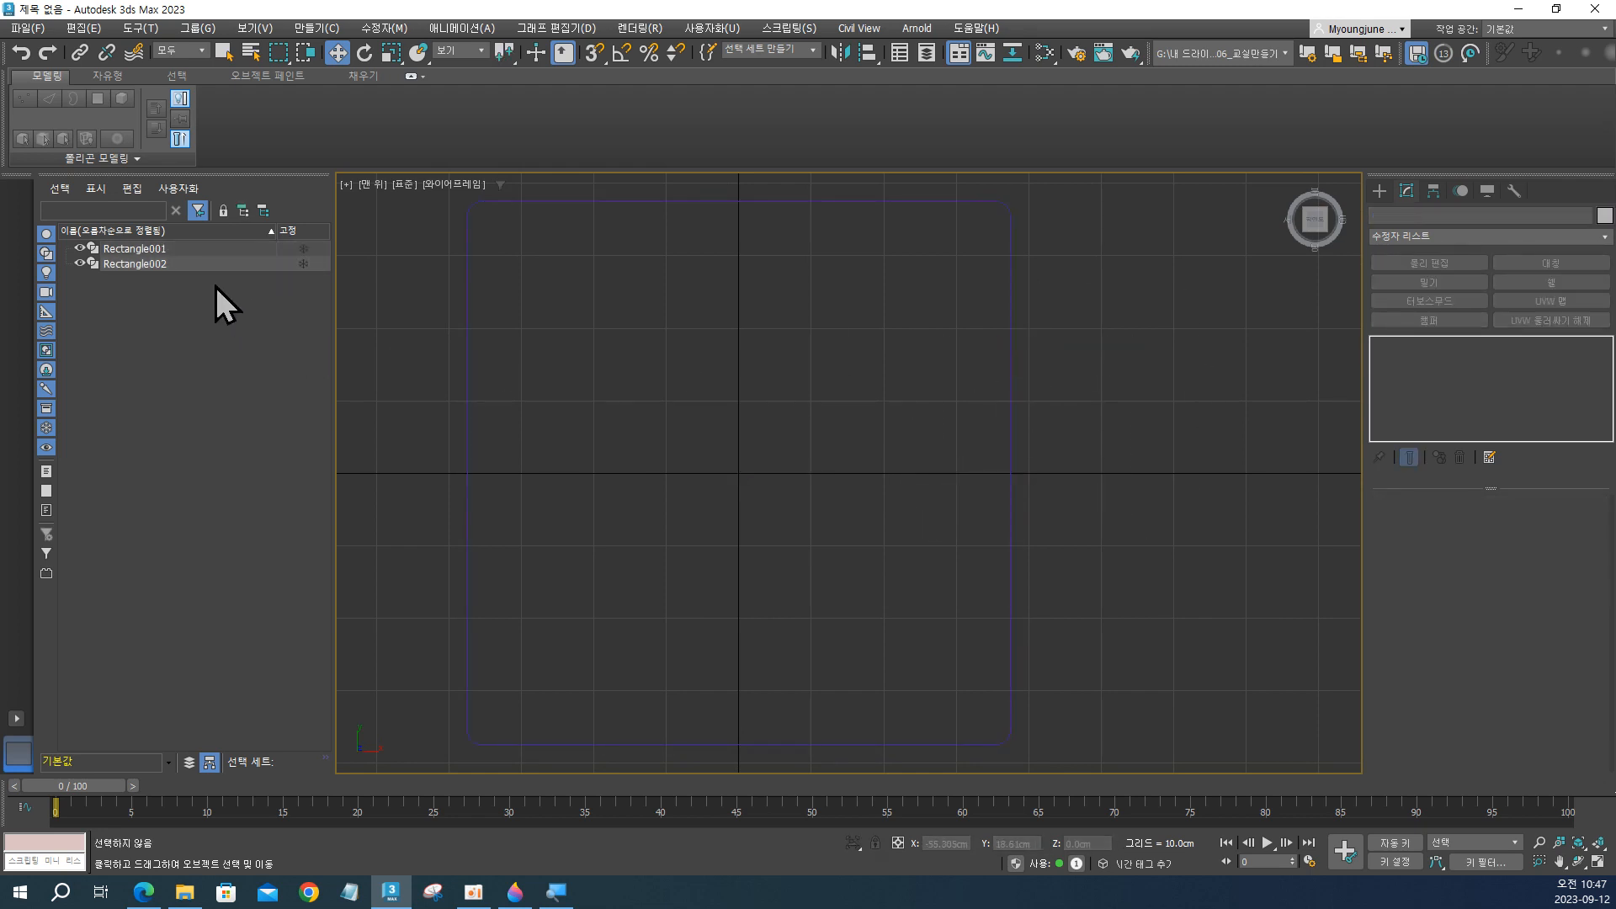
# Select the copied rectangle, check the rim between the two outer red rectangles in Paint 3D, and return to 3ds Max.
pyautogui.click(135, 262)
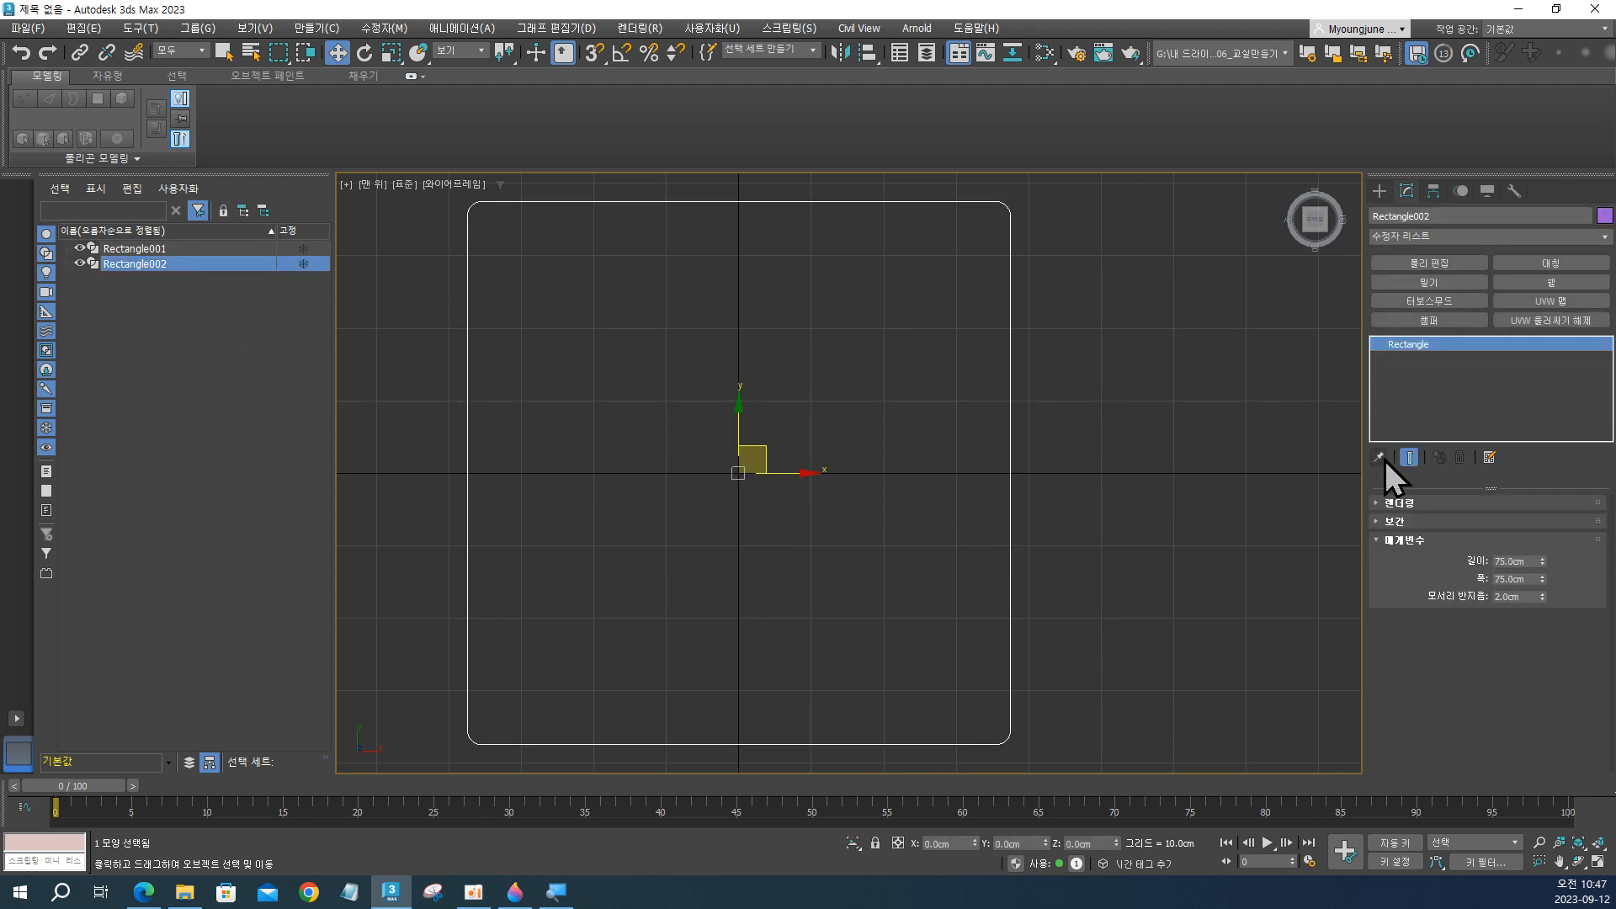
pyautogui.click(1515, 561)
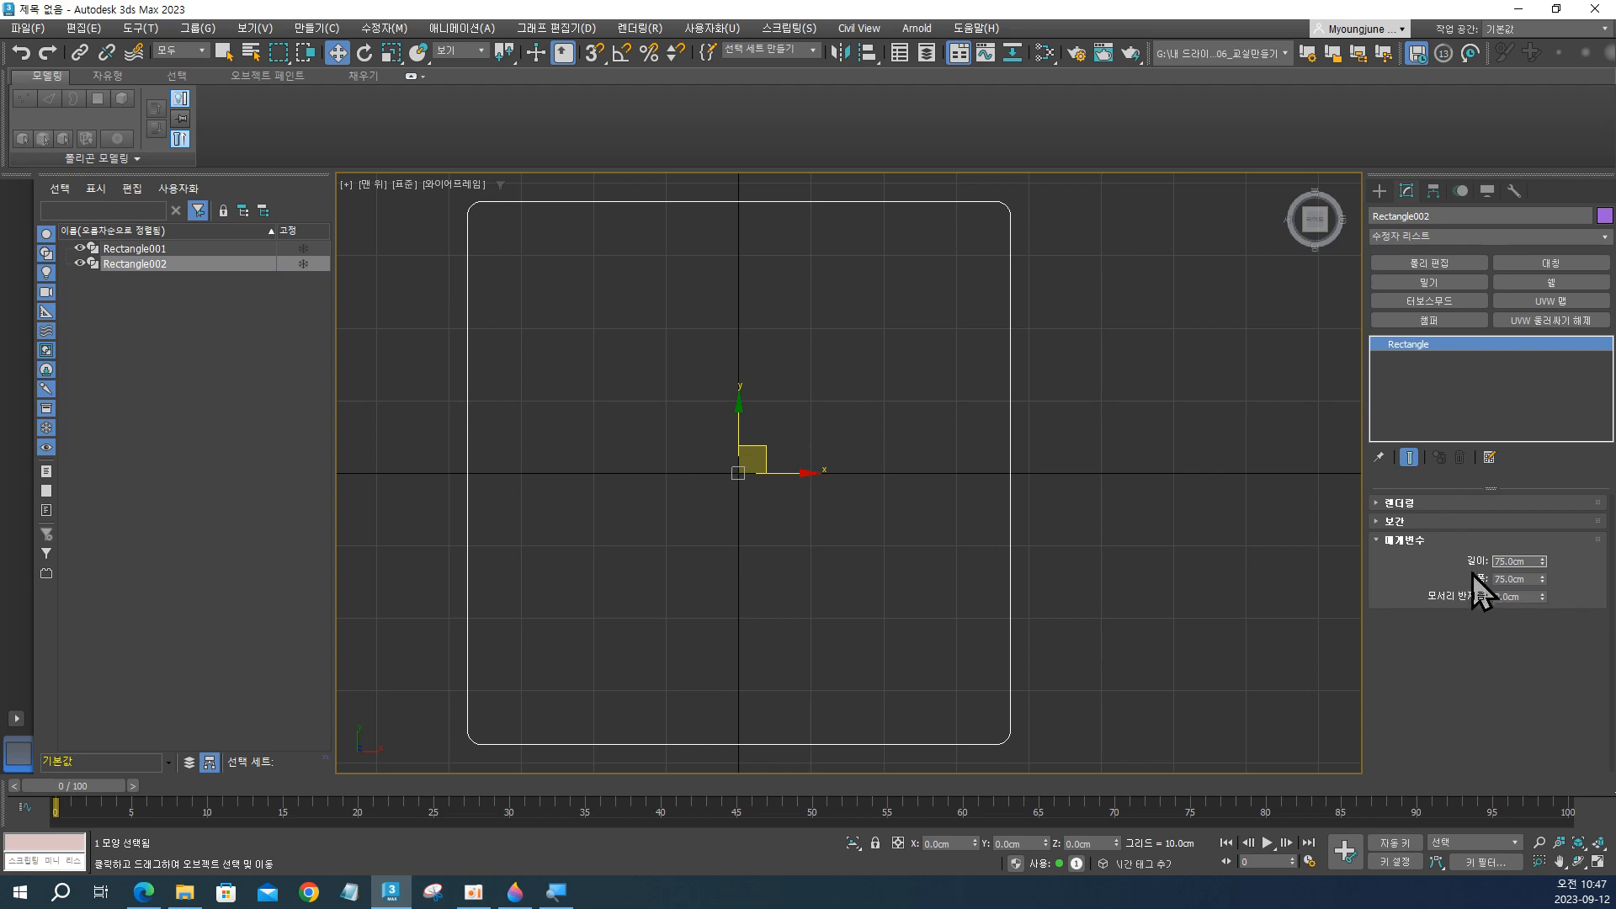
pyautogui.hotkey('ctrl', '1')
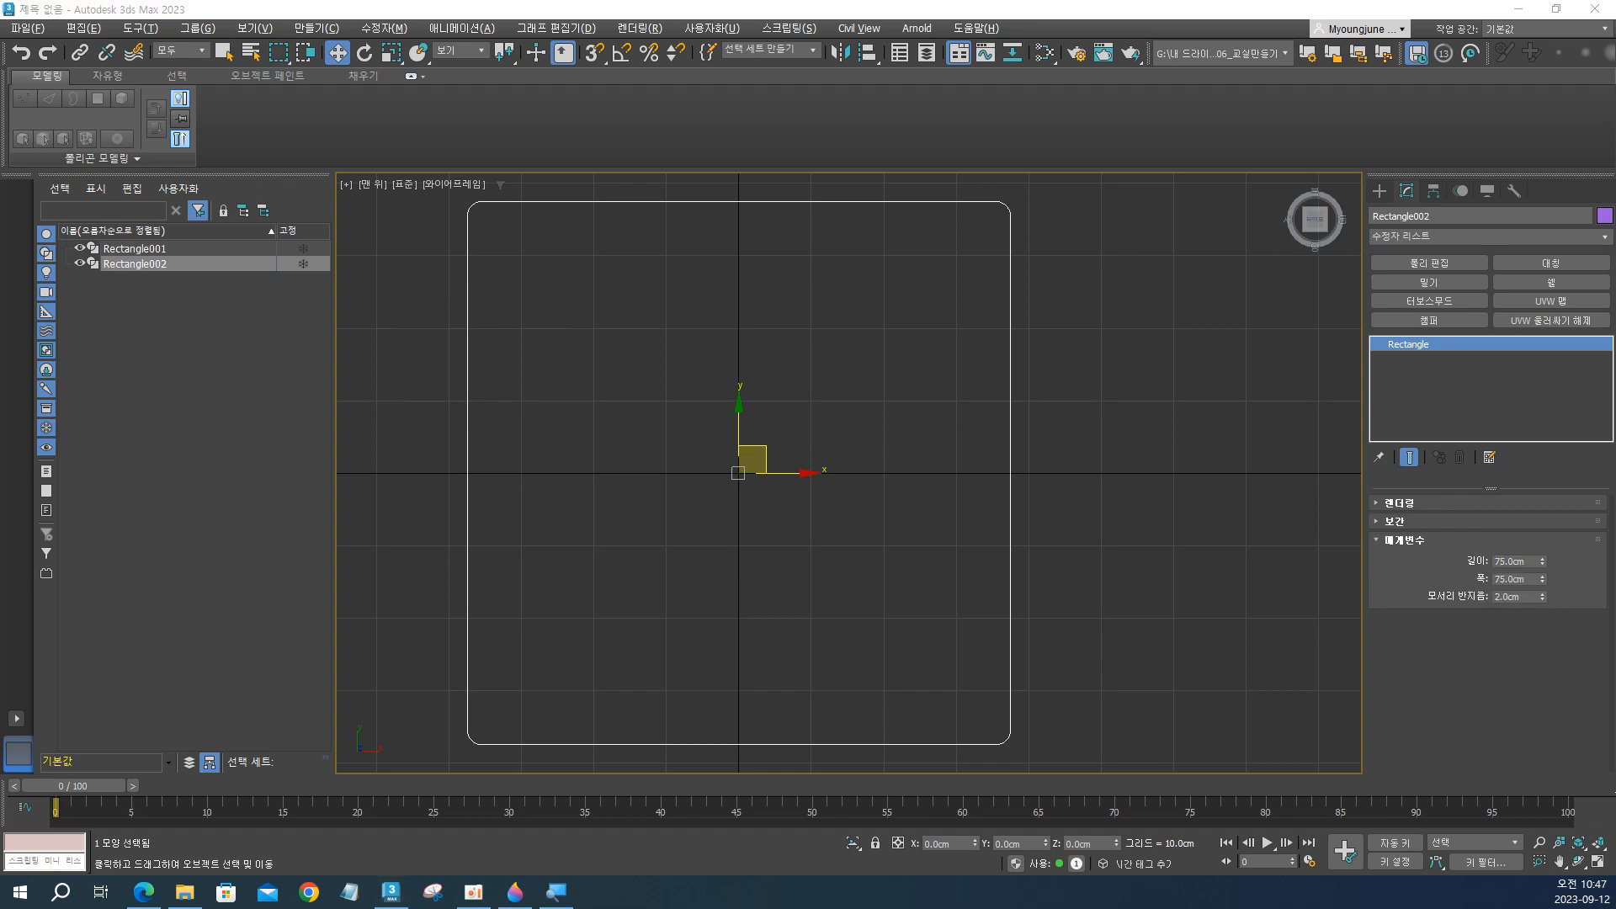
pyautogui.hotkey('alt', 'Tab')
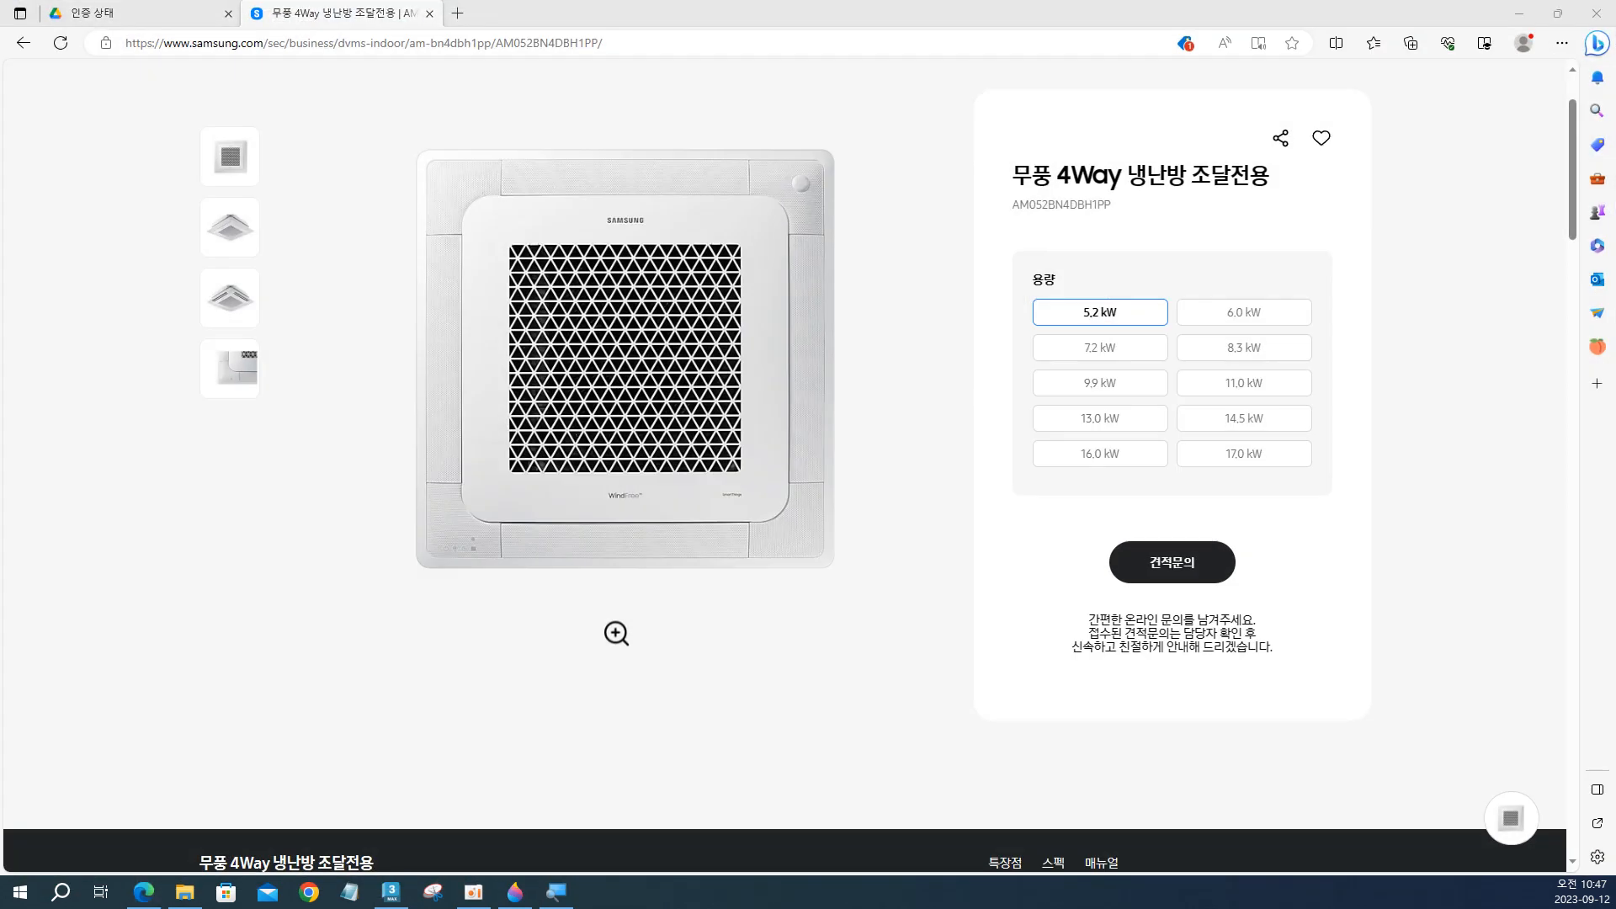
pyautogui.hotkey('alt', 'Tab')
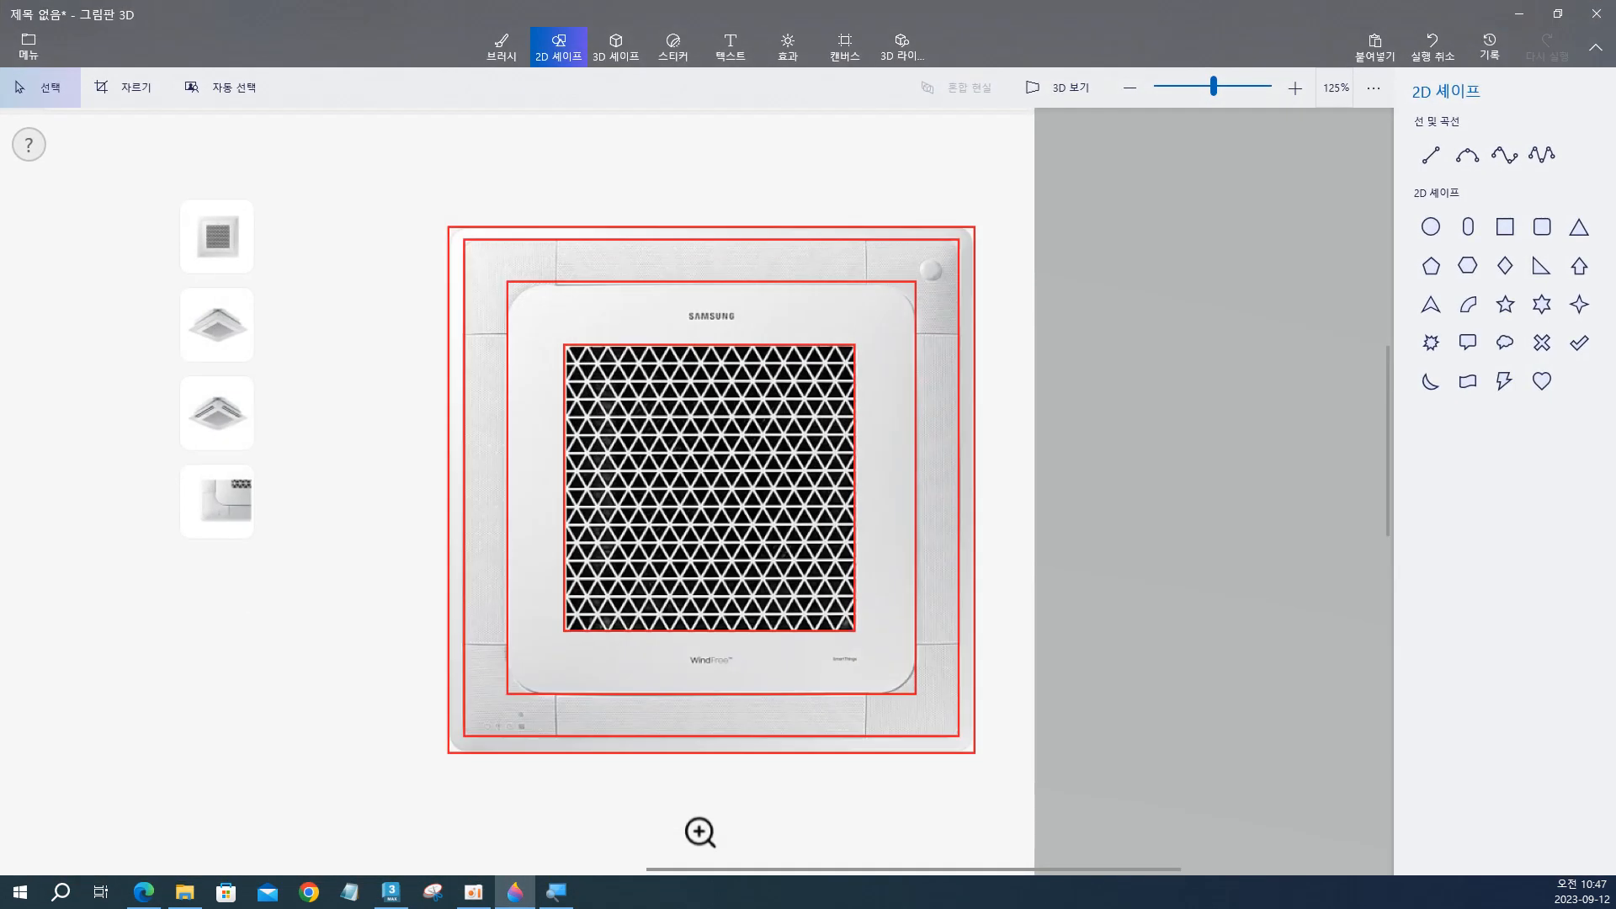
pyautogui.click(960, 269)
pyautogui.hotkey('alt', 'Tab')
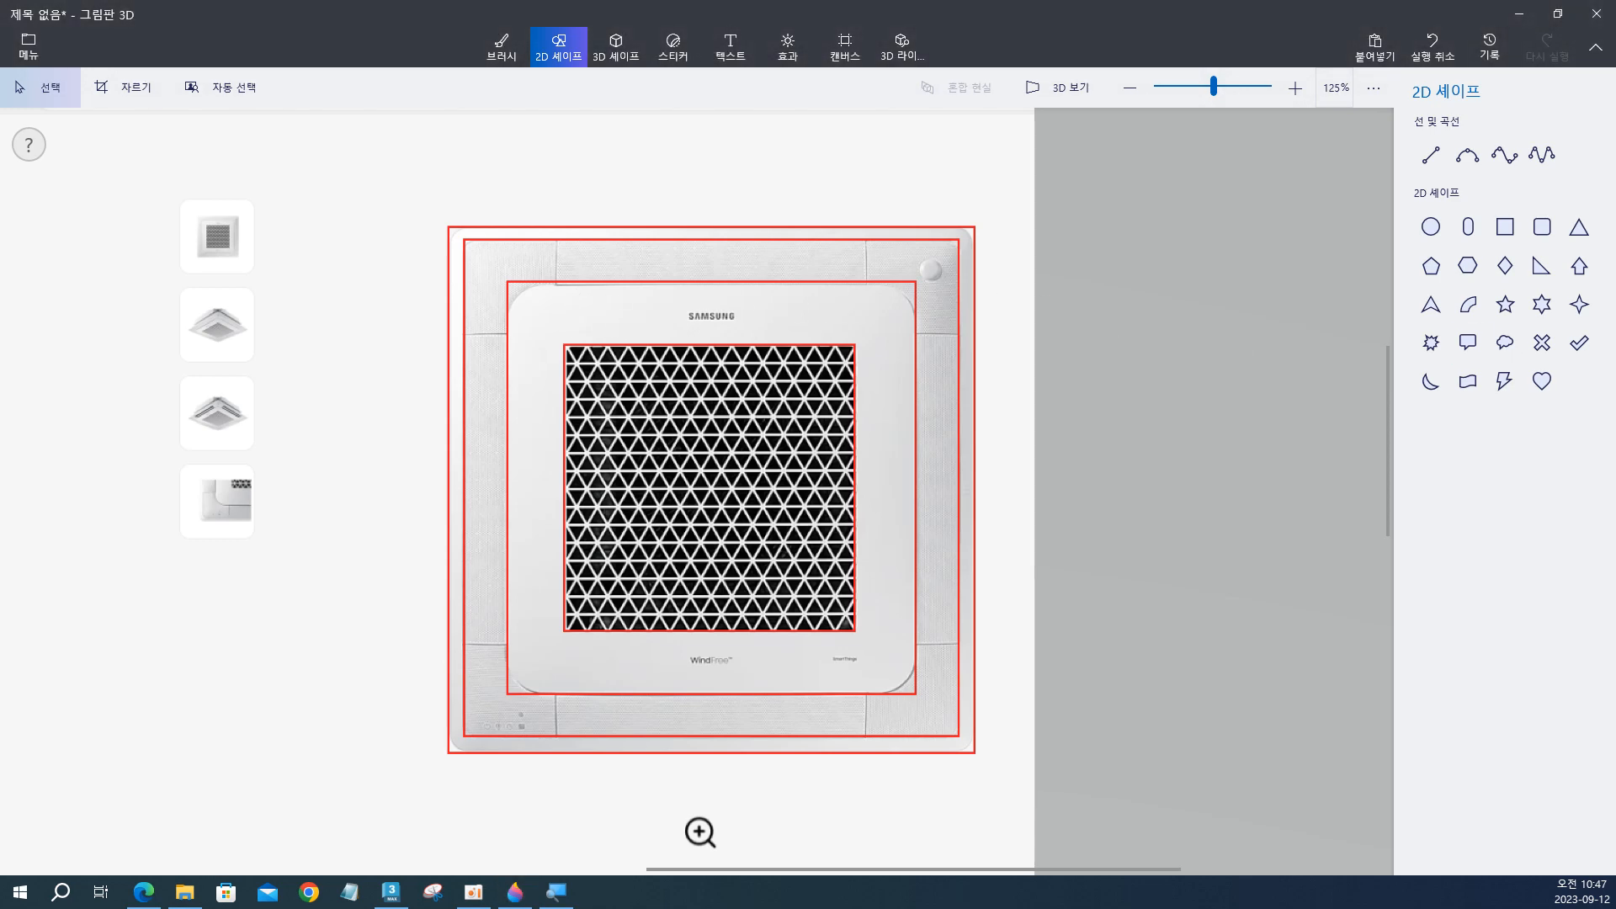
pyautogui.hotkey('alt', 'Tab')
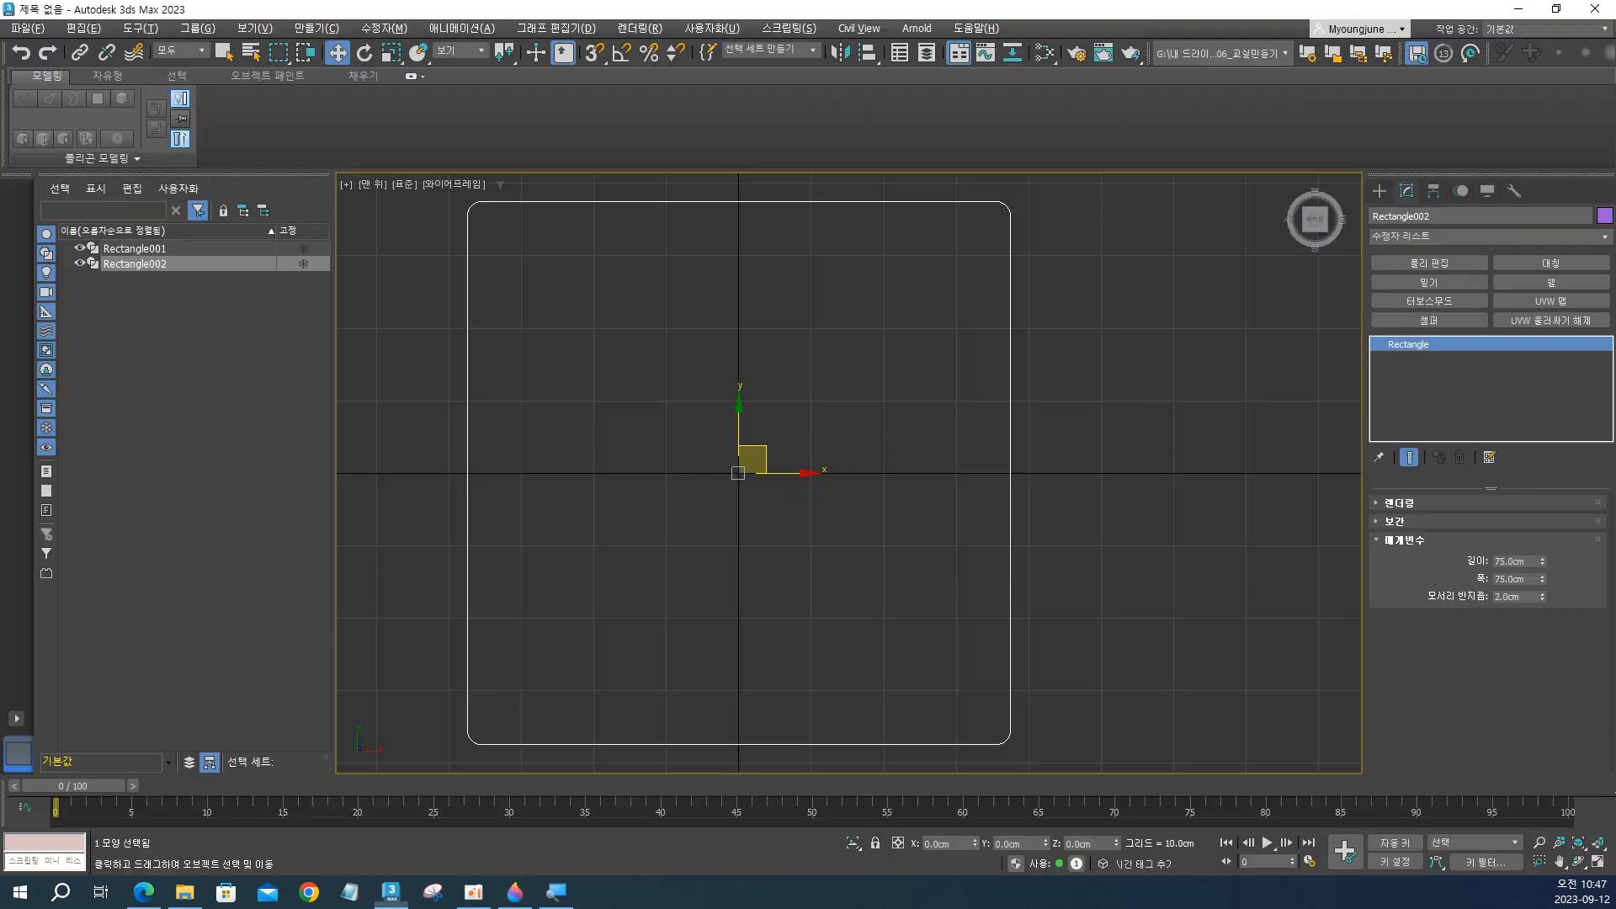
# Set the copied rectangle's length and width both to 71 cm.
pyautogui.doubleClick(1502, 561)
pyautogui.write('71')
pyautogui.press('Tab')
pyautogui.write('71')
pyautogui.press('Return')
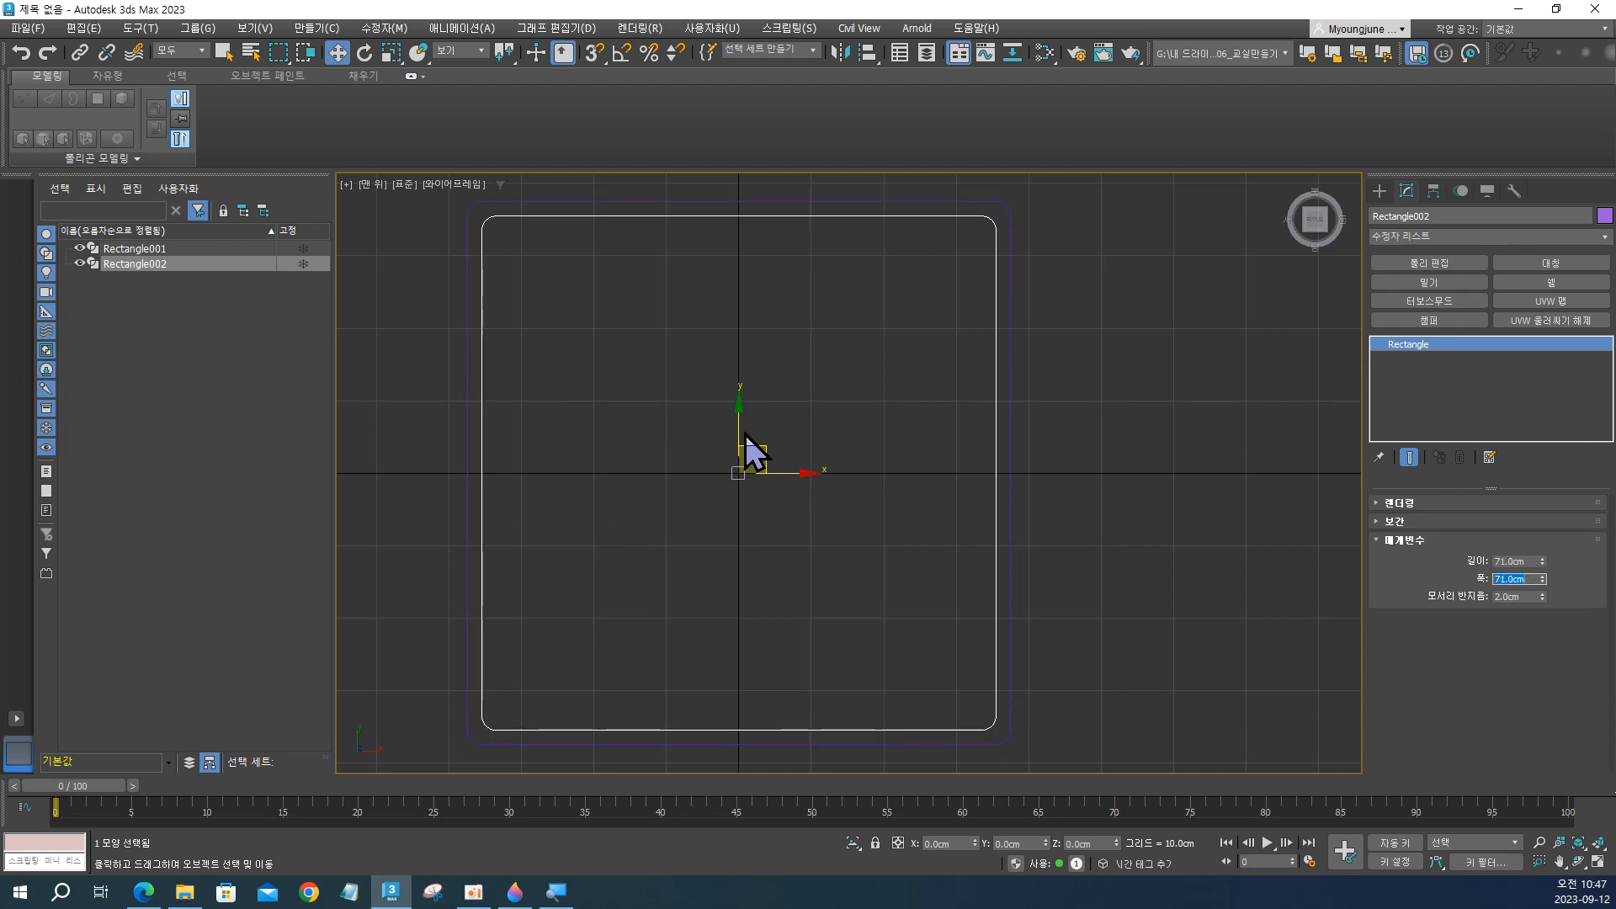
# Compare the spacing of the two rounded rectangles in 3ds Max with the red outlines on the Paint 3D reference image.
pyautogui.hotkey('alt', 'Tab')
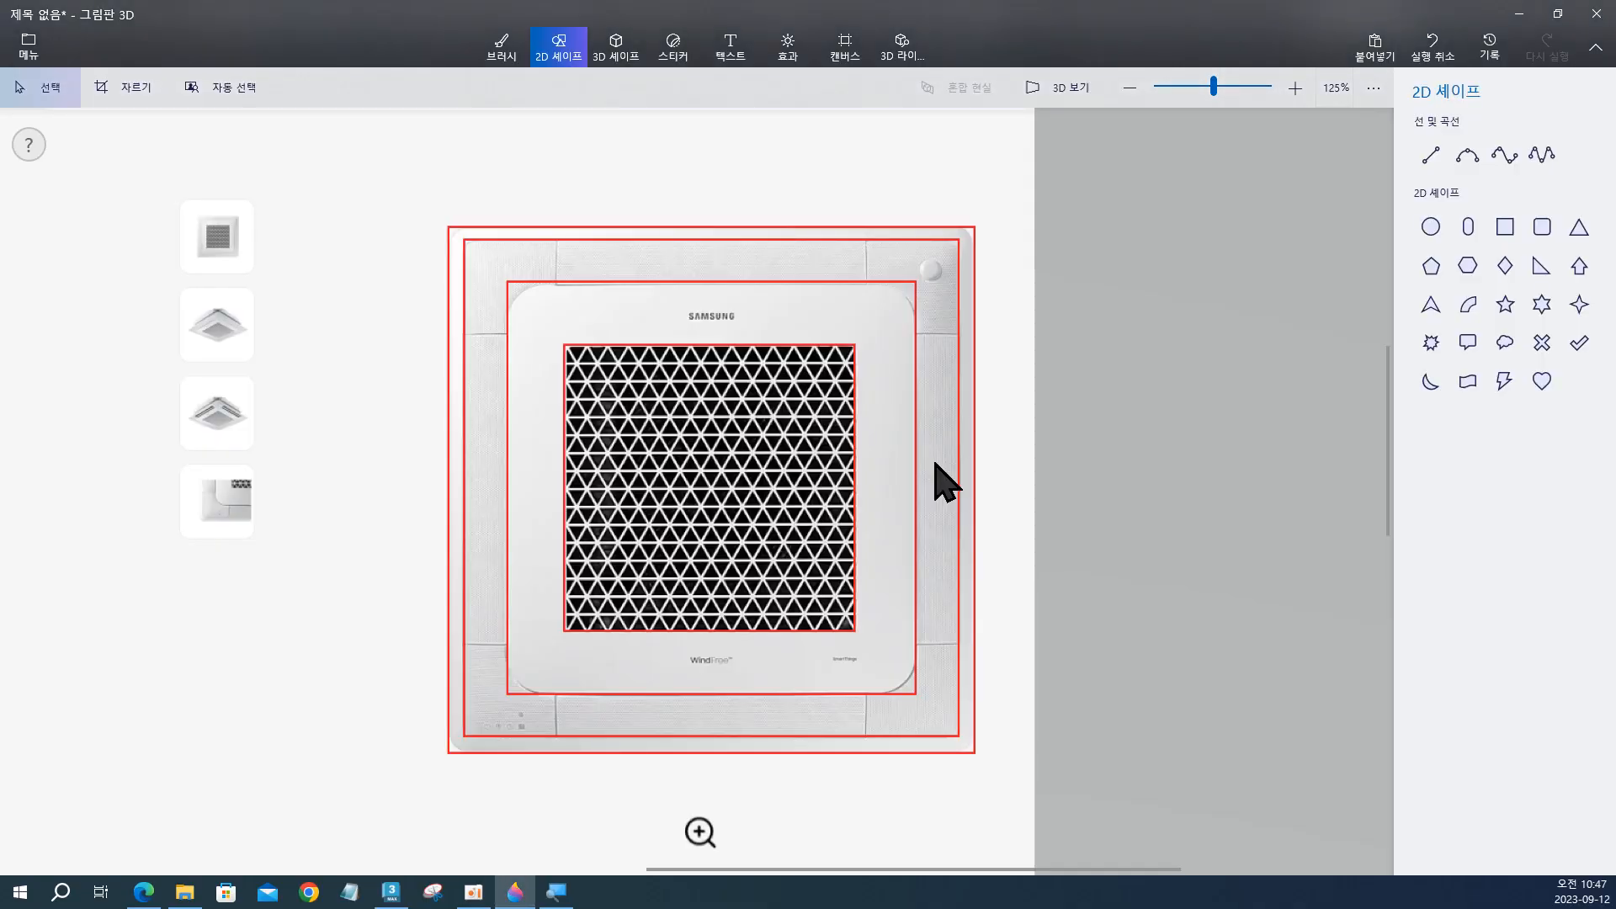
pyautogui.hotkey('alt', 'Tab')
pyautogui.hotkey('alt', 'Tab')
pyautogui.hotkey('alt', 'Tab')
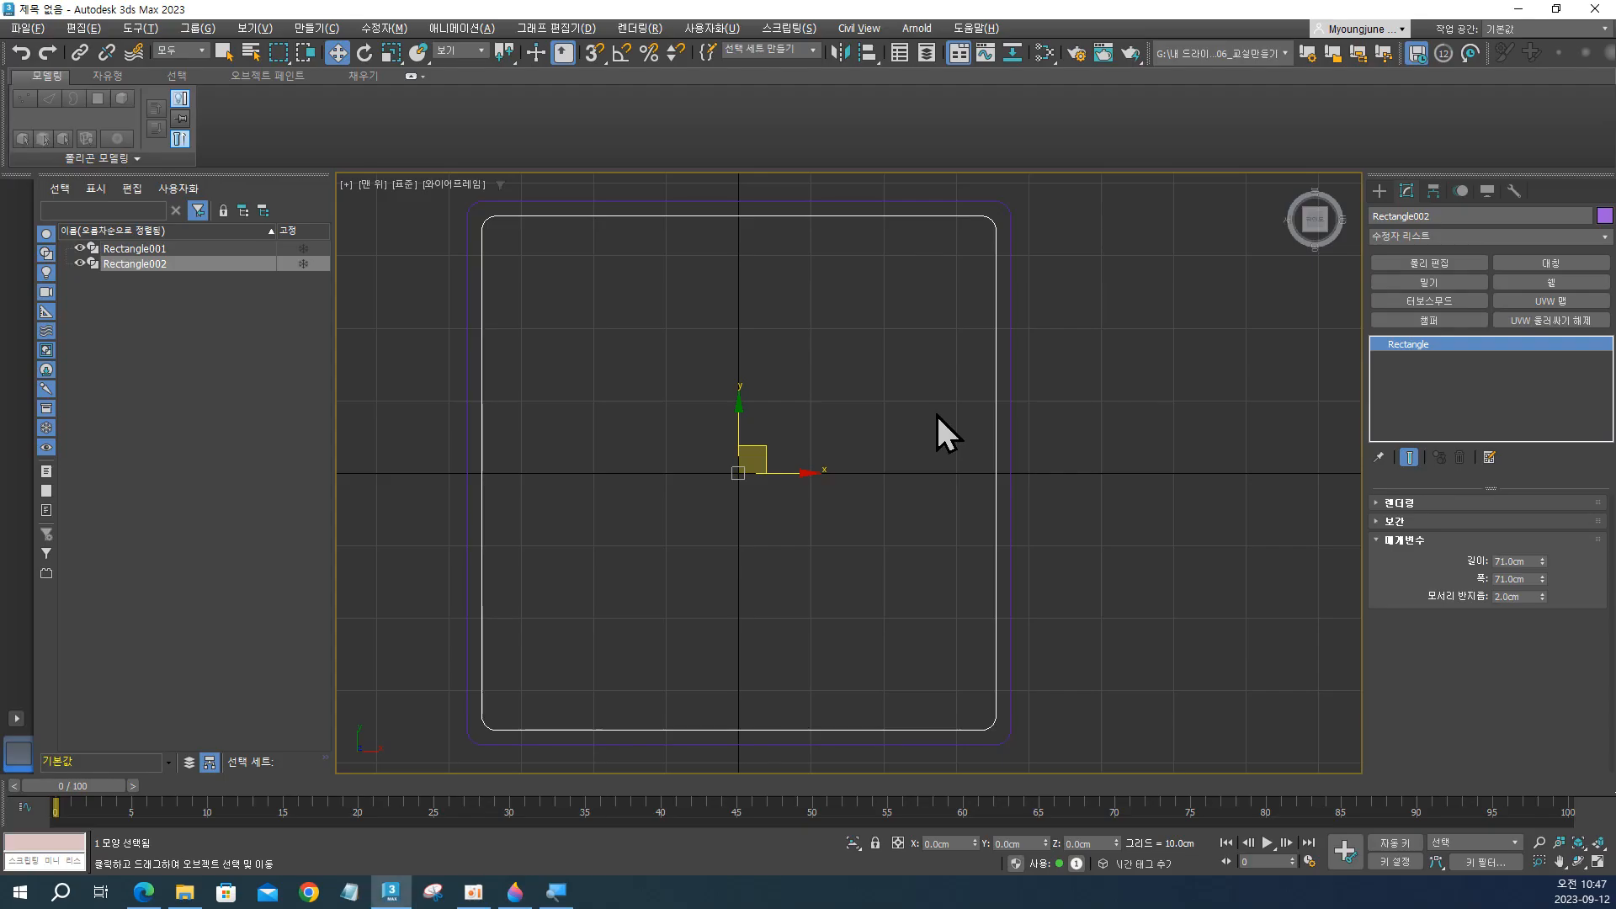
pyautogui.hotkey('alt', 'Tab')
pyautogui.hotkey('alt', 'Tab')
pyautogui.scroll(-1, 935, 414)
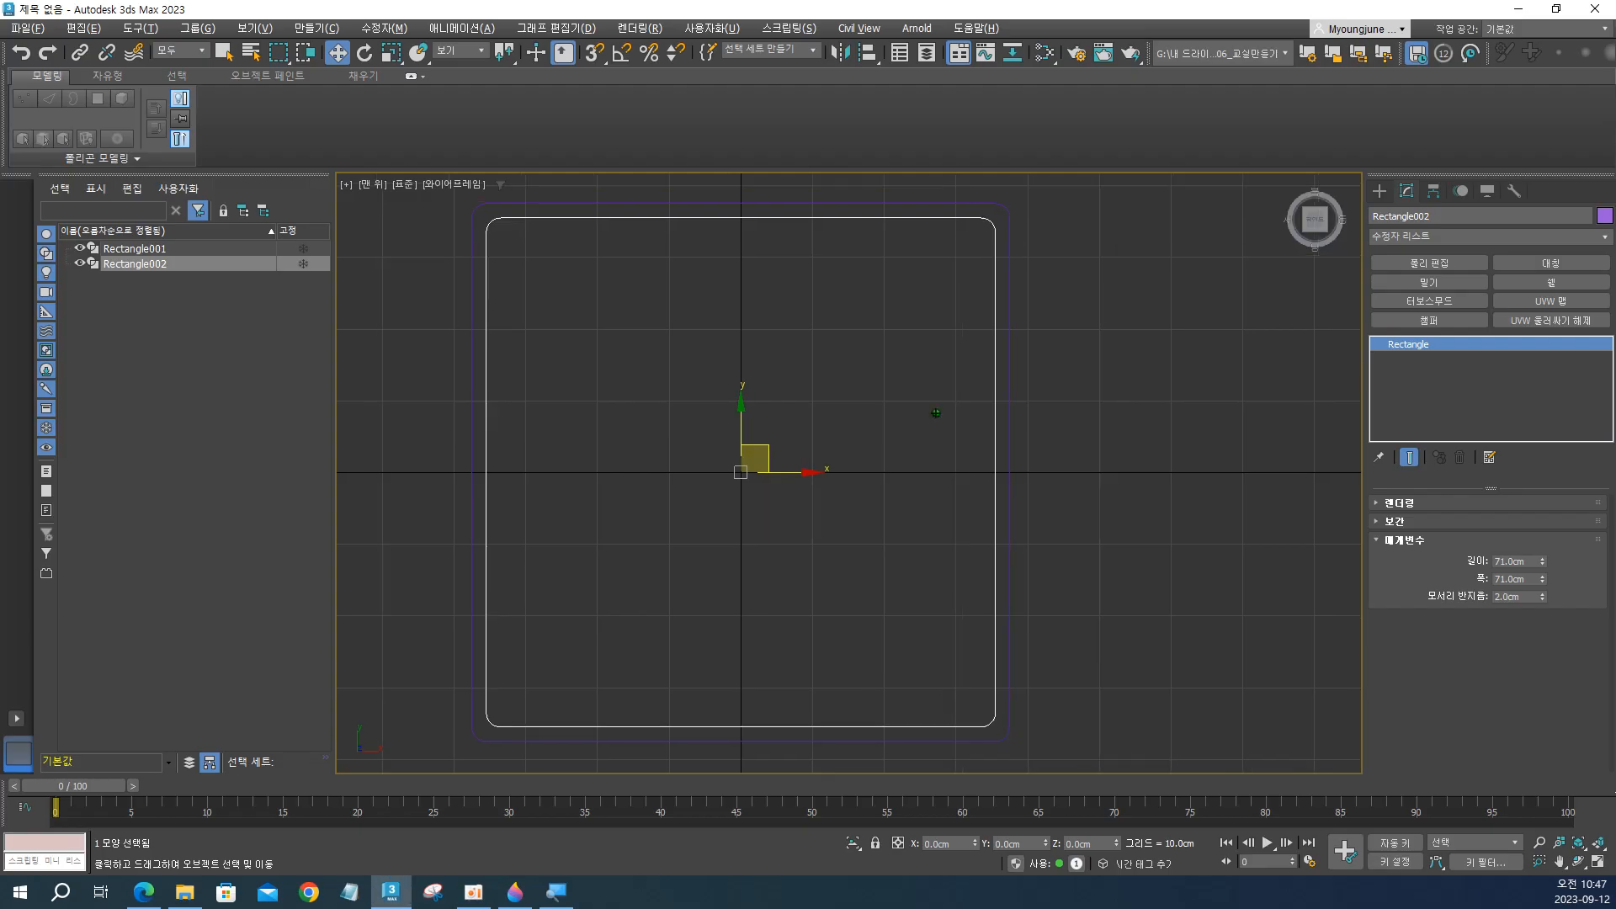
pyautogui.scroll(-1, 935, 414)
pyautogui.hotkey('alt', 'Tab')
pyautogui.hotkey('alt', 'Tab')
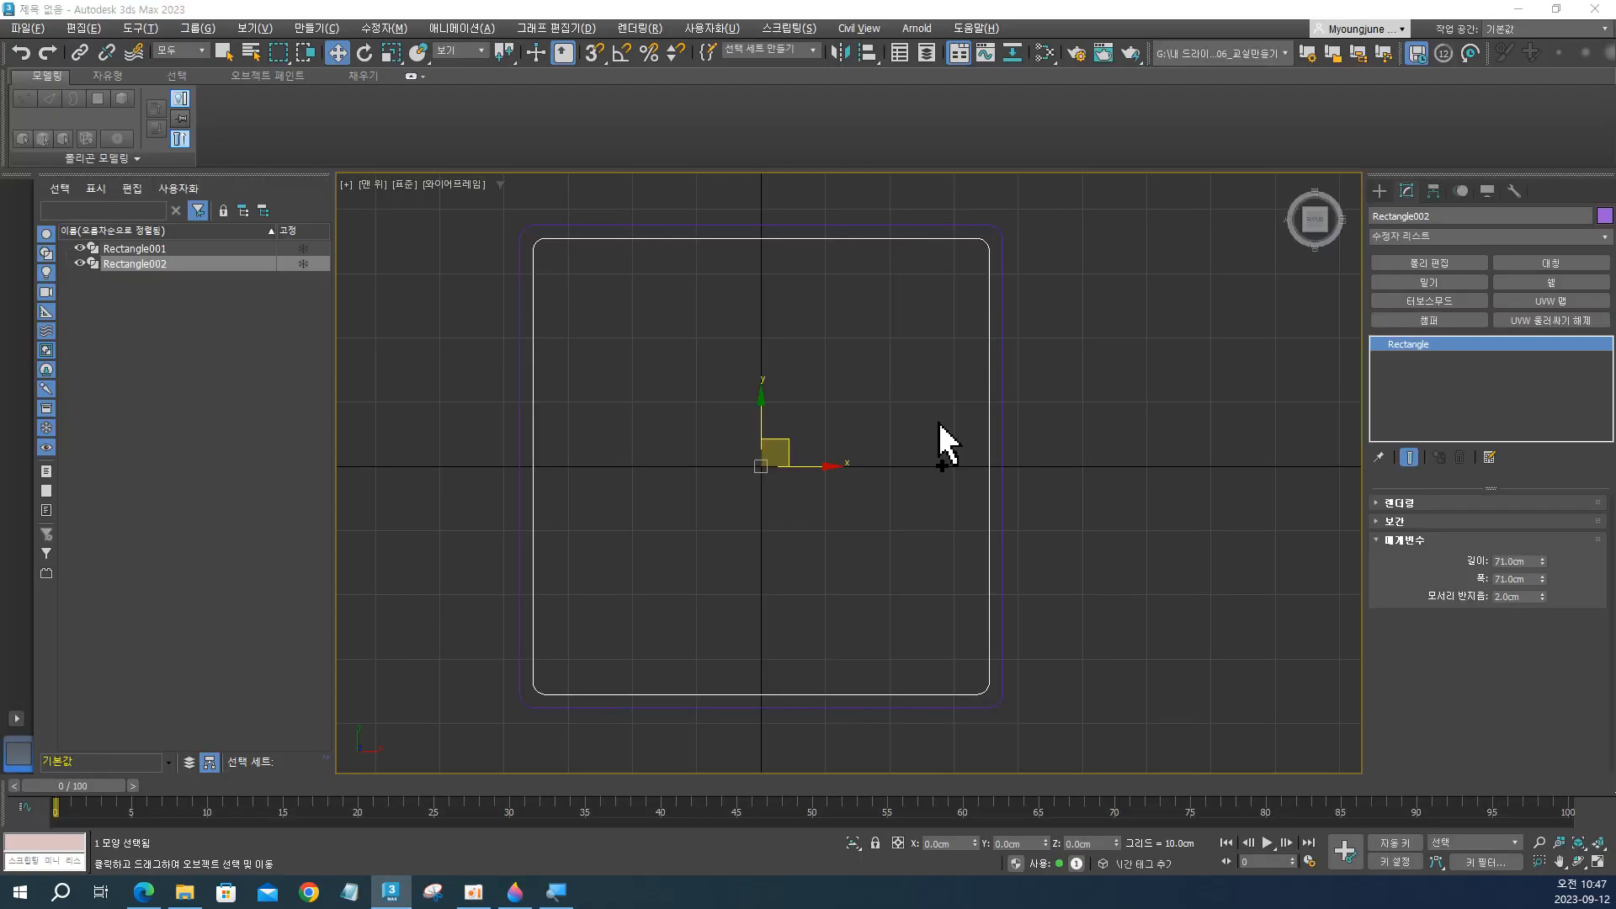
pyautogui.hotkey('alt', 'Tab')
pyautogui.hotkey('alt', 'Tab')
pyautogui.hotkey('alt', 'Tab')
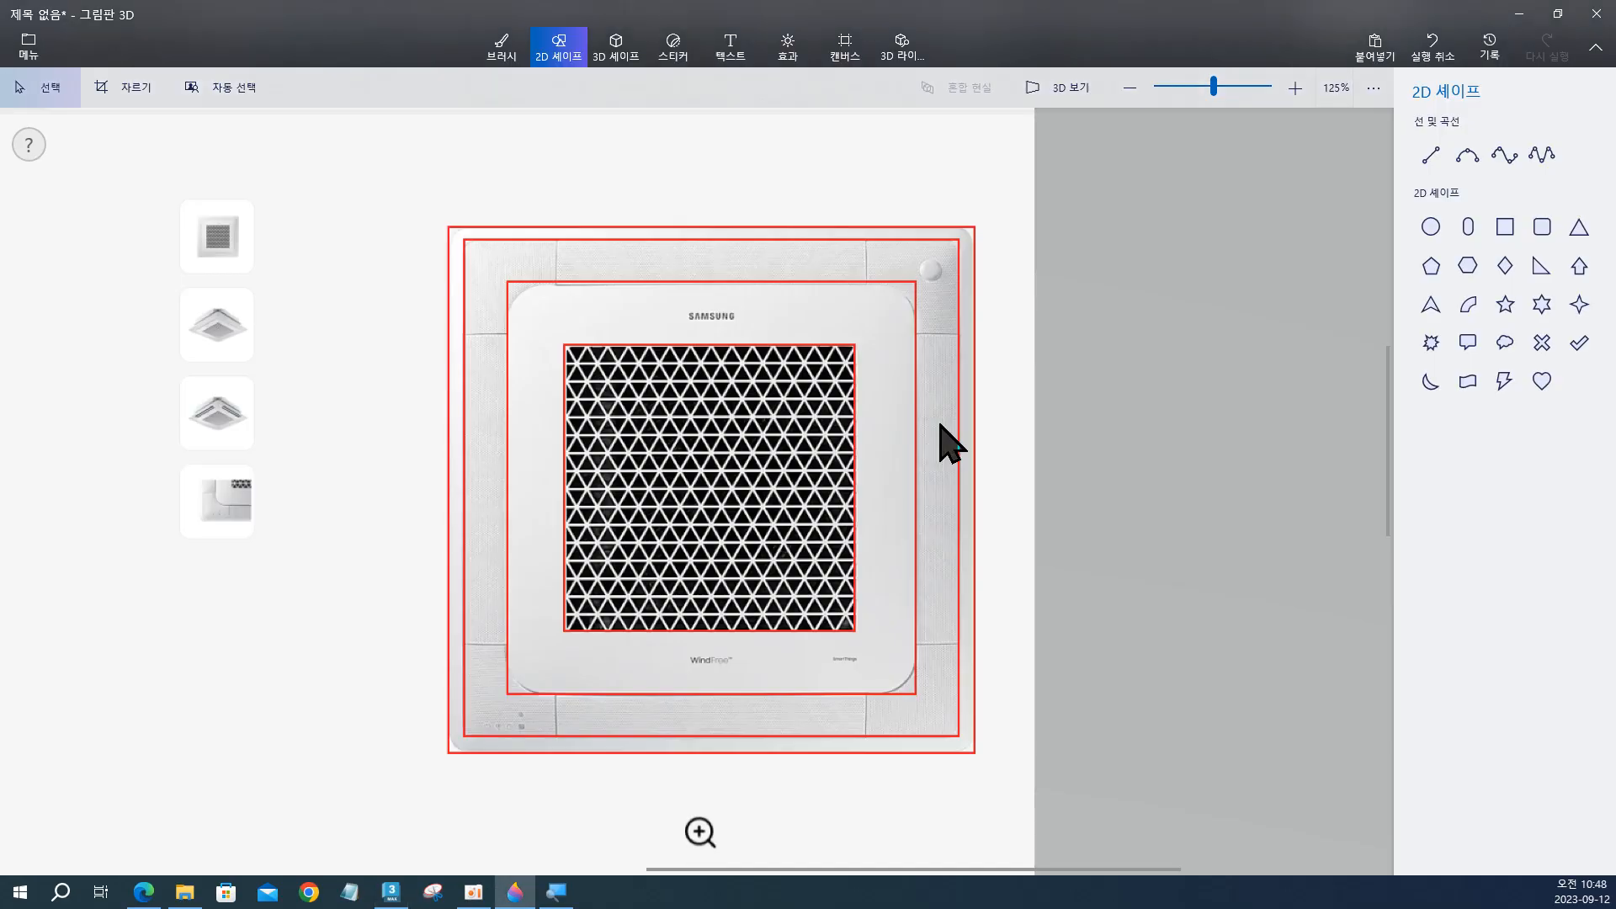
pyautogui.hotkey('alt', 'Tab')
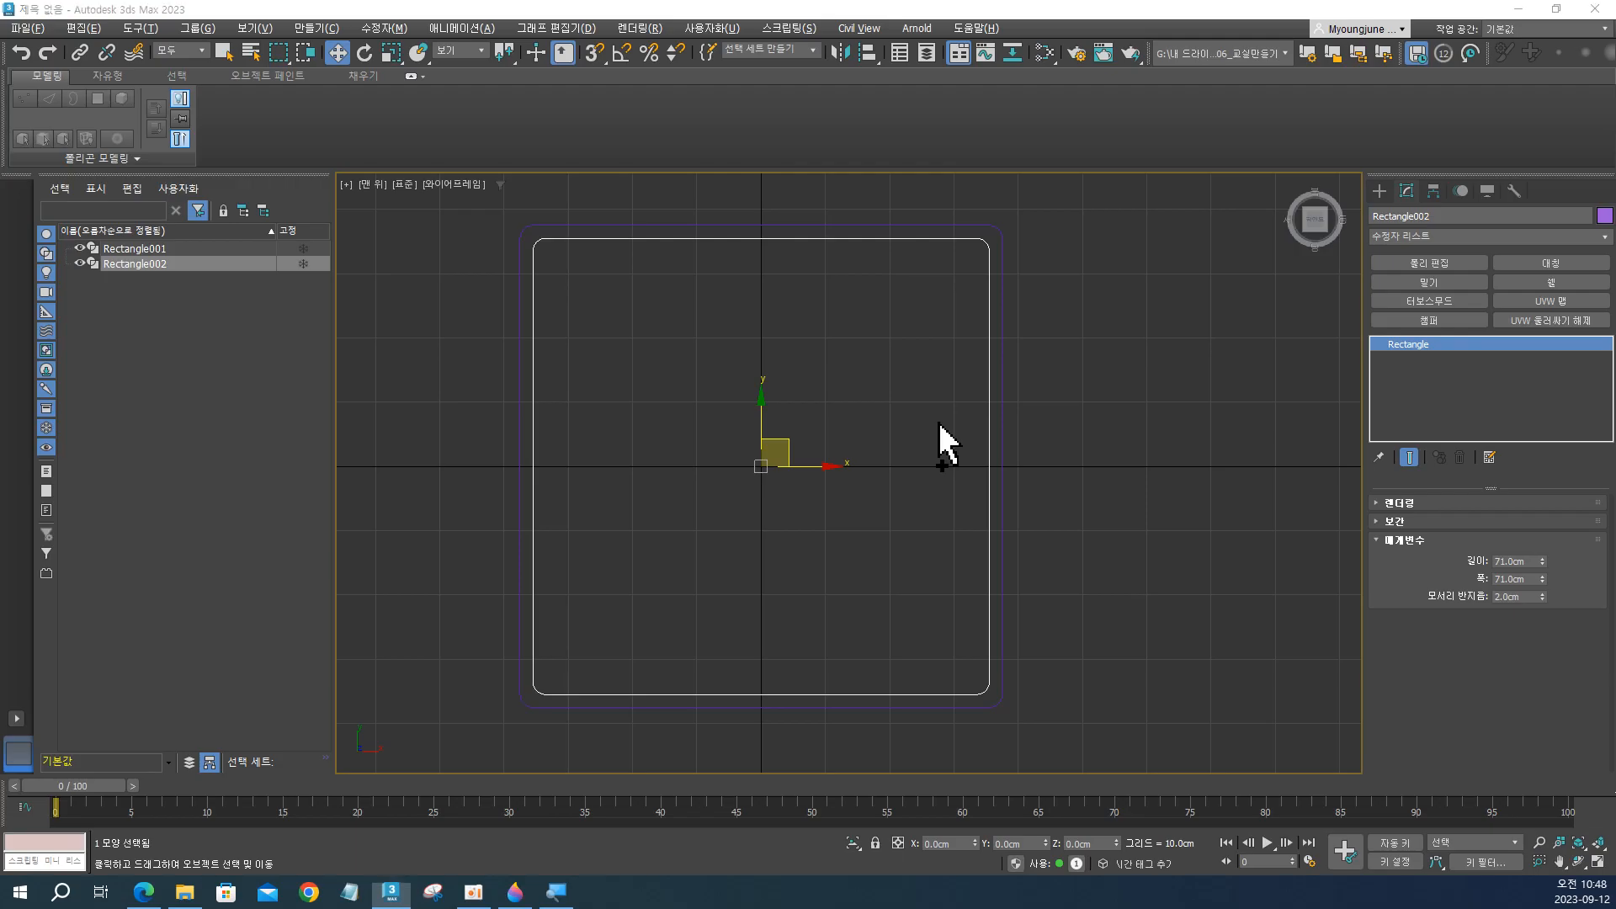
pyautogui.hotkey('alt', 'Tab')
pyautogui.hotkey('alt', 'Tab')
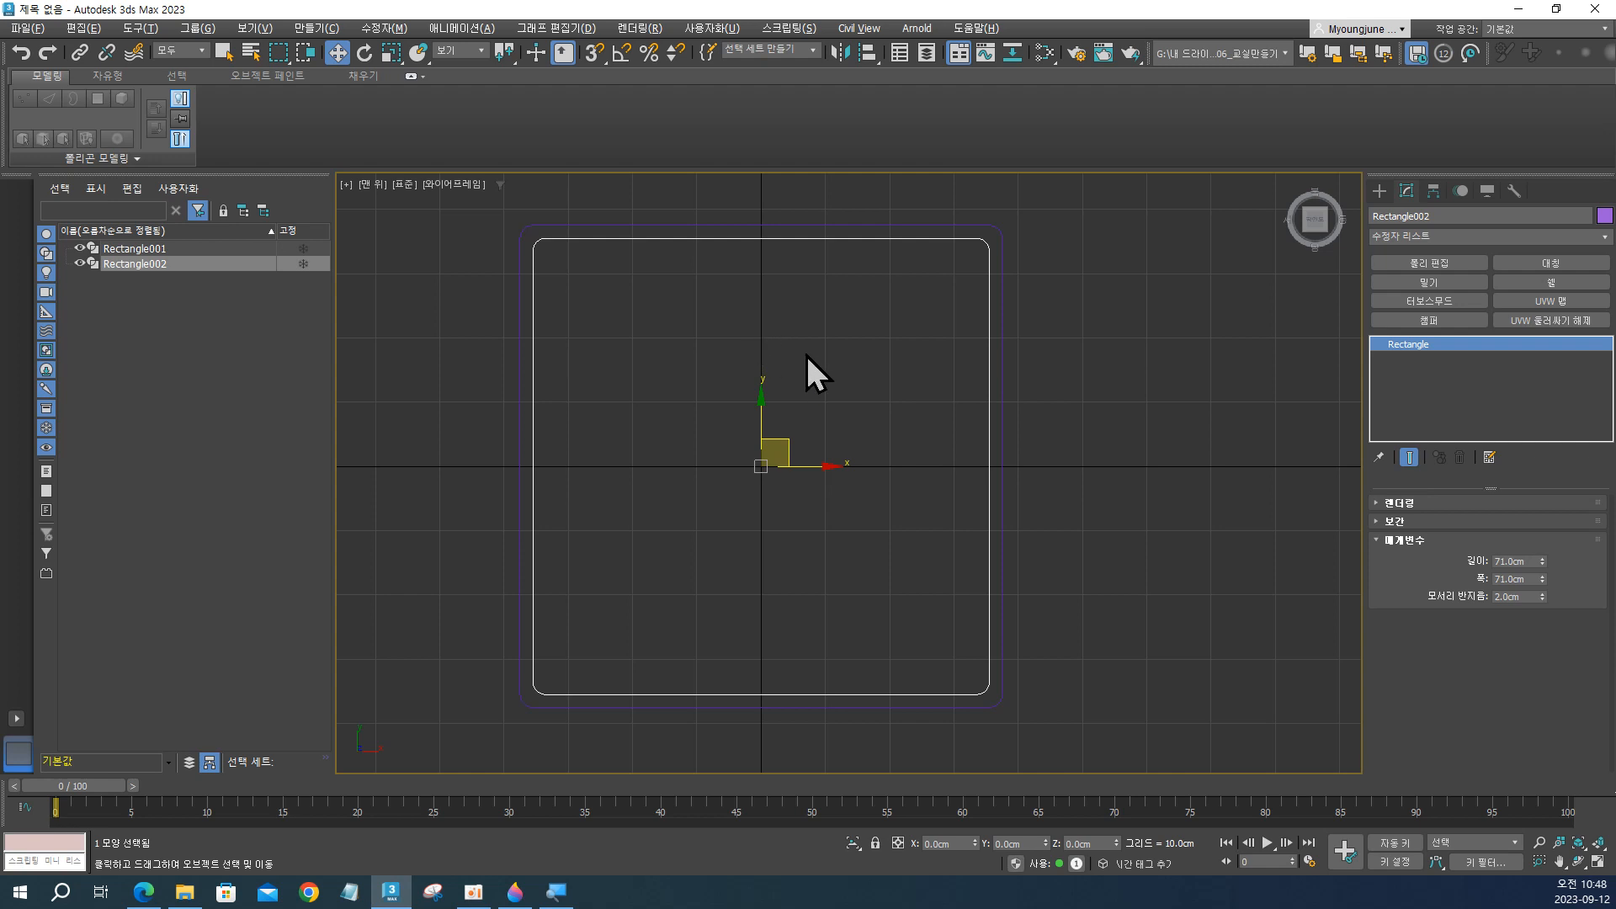
# Clone the 71 cm rectangle in place as an independent copy and check the inner panel outline on the Paint 3D reference.
pyautogui.hotkey('ctrl', 'v')
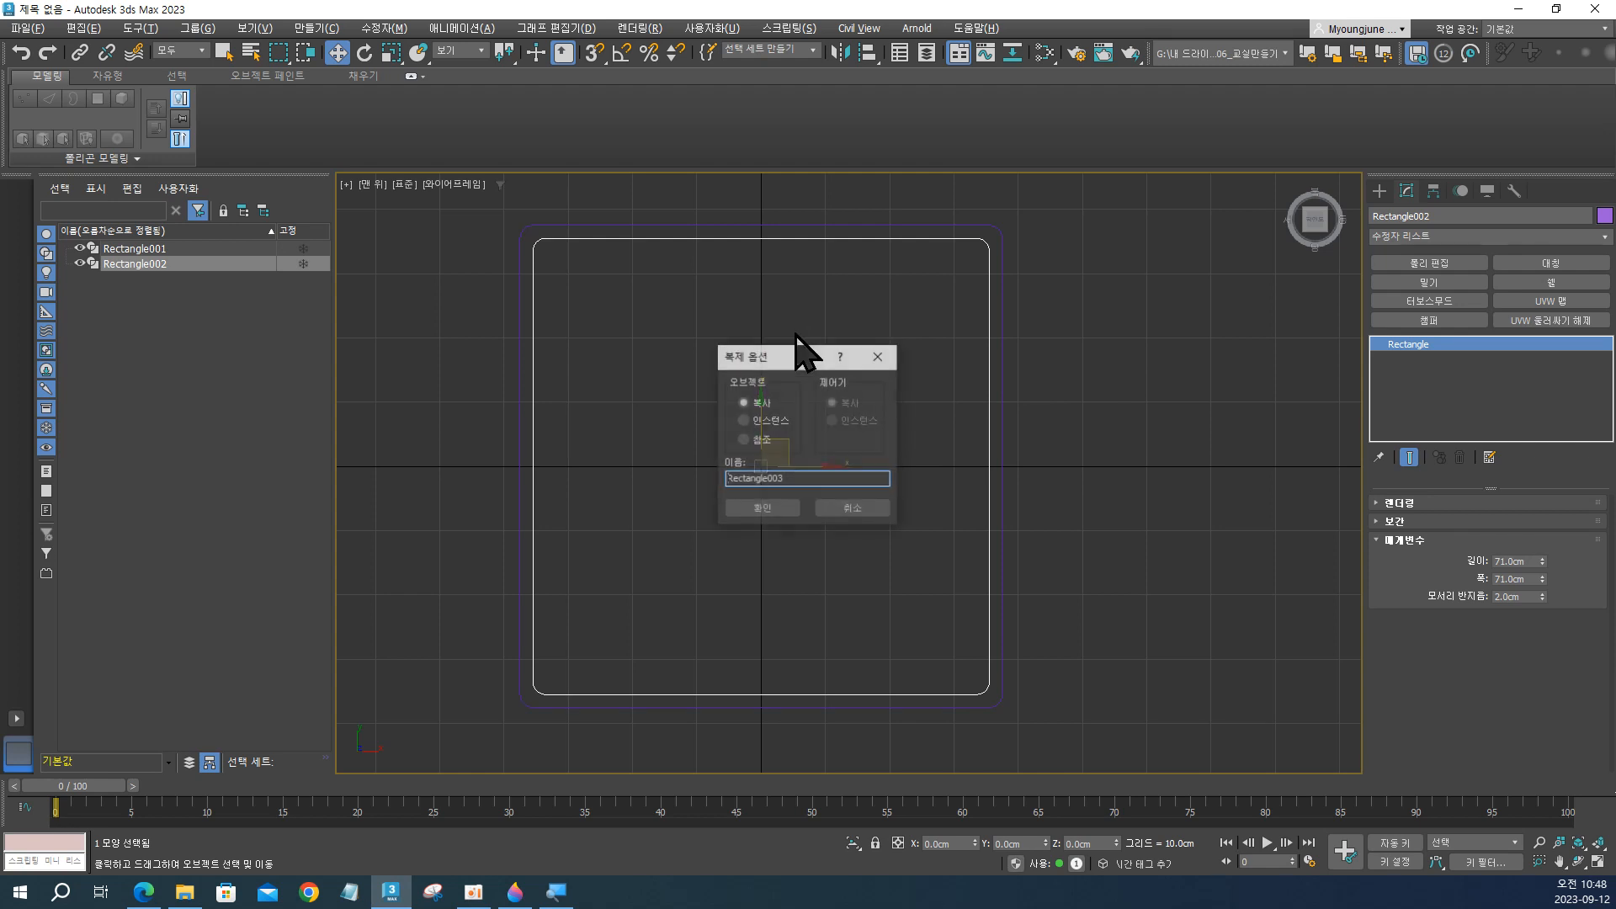
pyautogui.click(787, 508)
pyautogui.hotkey('alt', 'Tab')
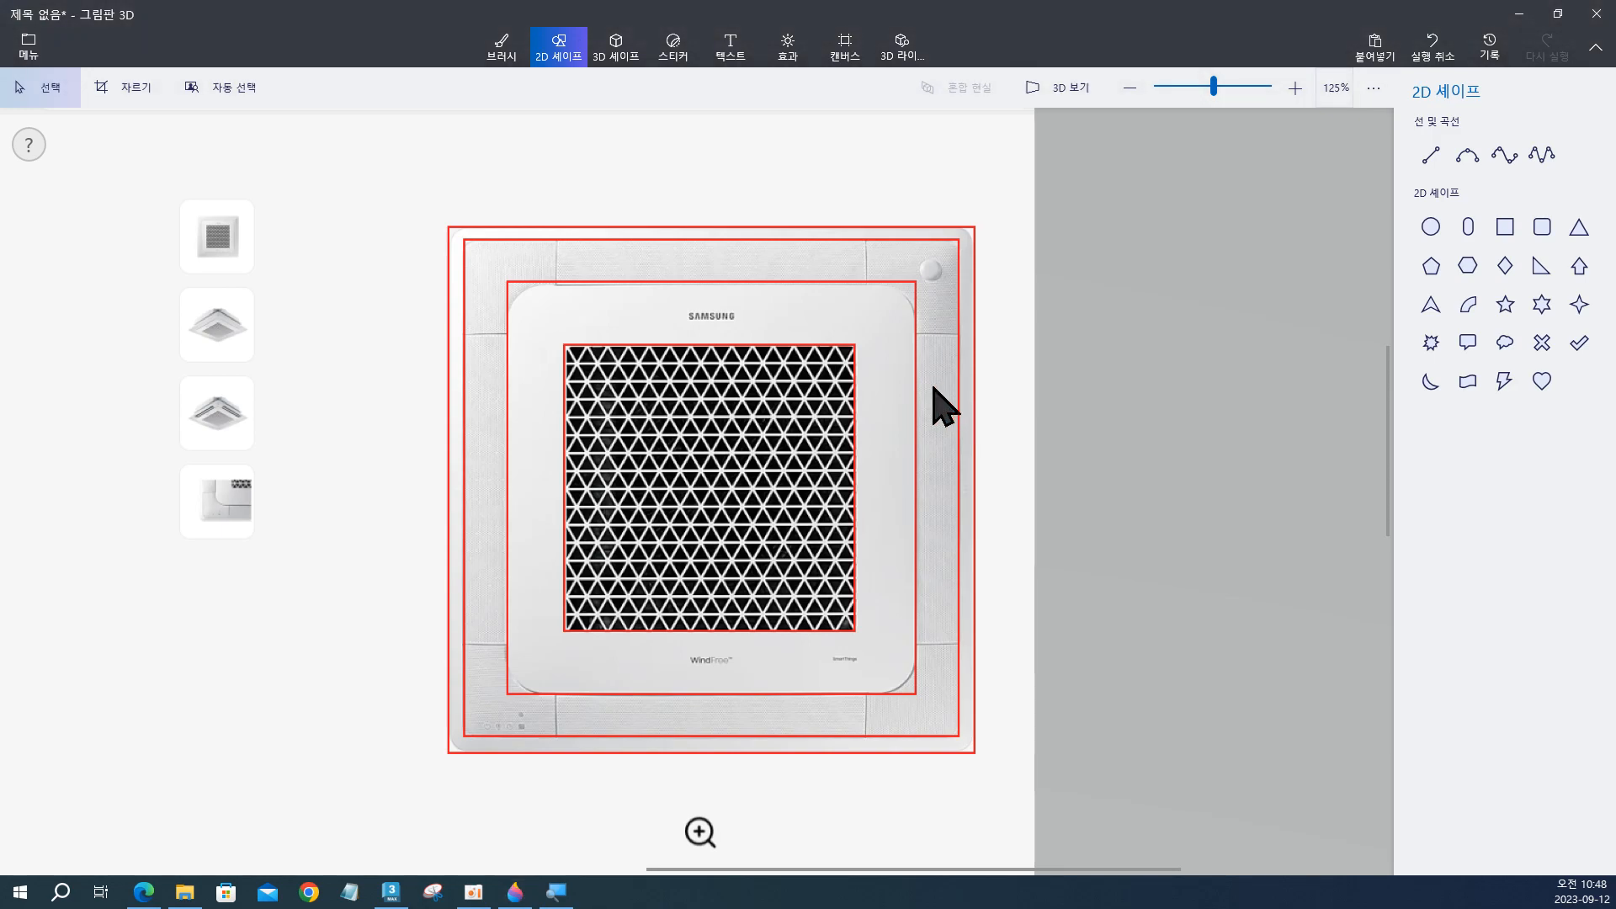
pyautogui.hotkey('alt', 'Tab')
# Set the new rectangle copy's length and width both to 49 cm.
pyautogui.doubleClick(1509, 562)
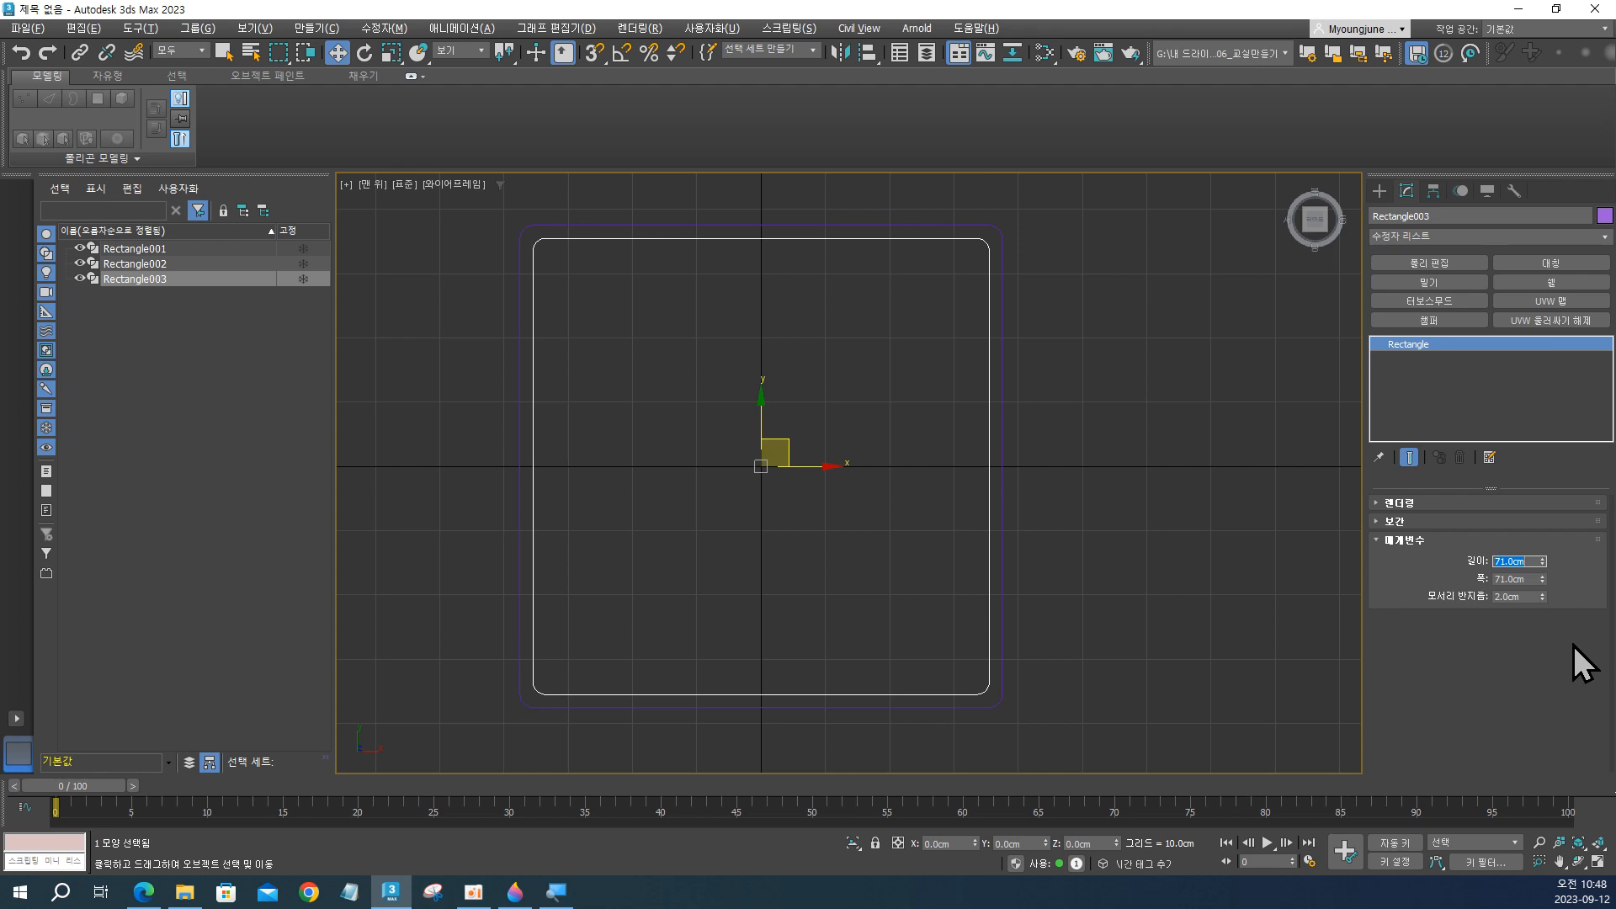
pyautogui.write('49')
pyautogui.press('Return')
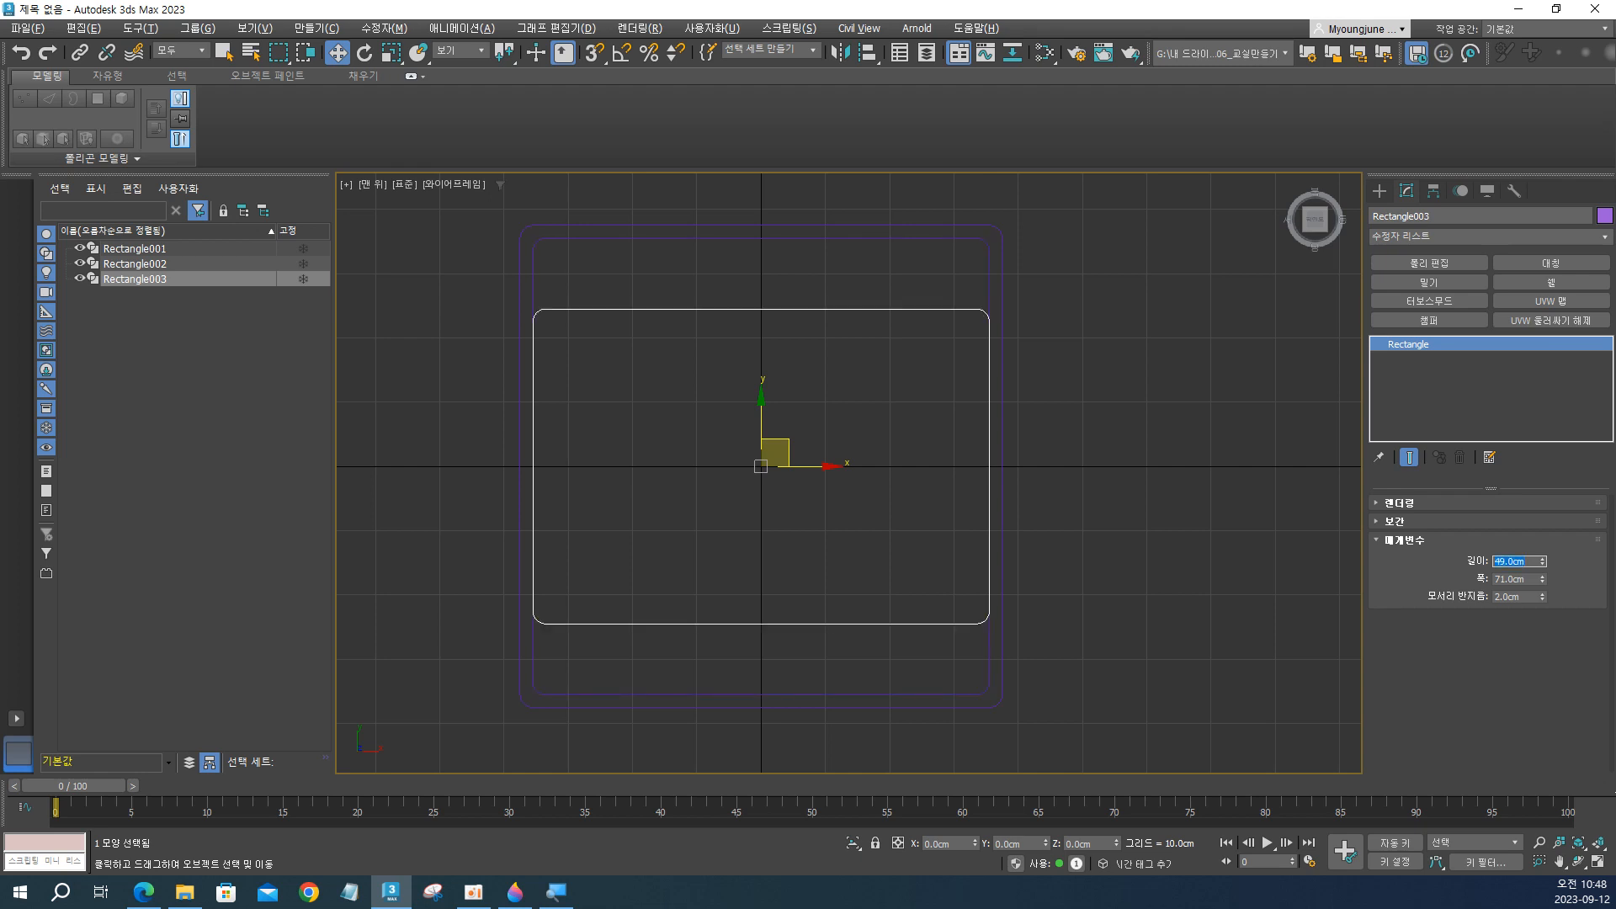
pyautogui.press('Tab')
pyautogui.write('49')
pyautogui.press('Return')
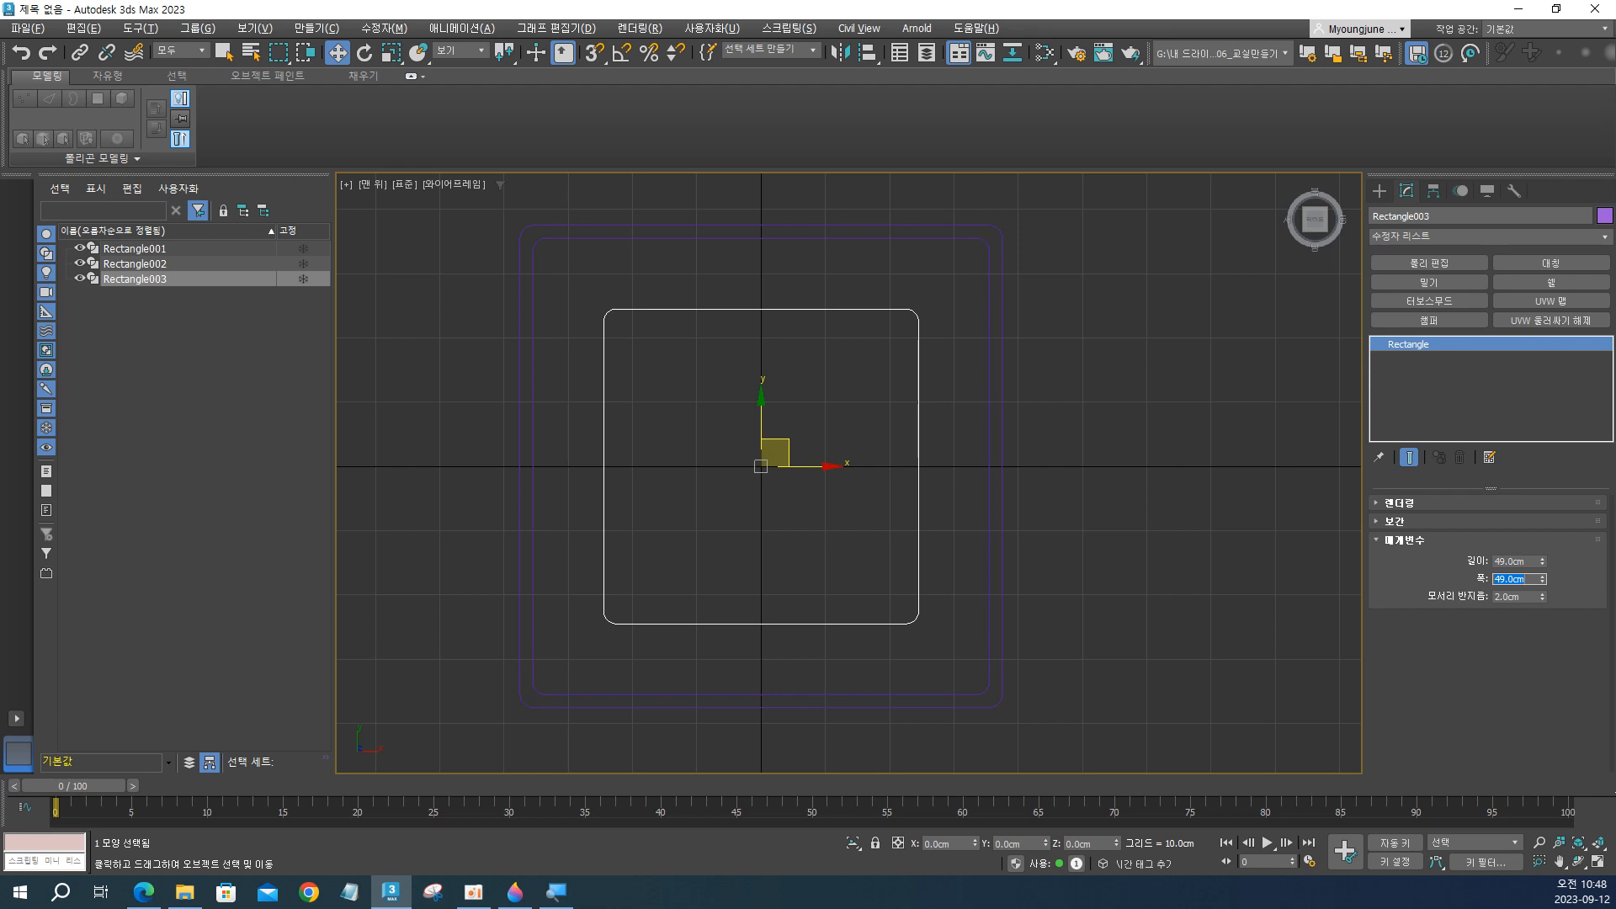
# Set the innermost rectangle's length and width to 59 cm and compare its proportions with the Paint 3D reference.
pyautogui.doubleClick(1495, 561)
pyautogui.write('59')
pyautogui.press('Return')
pyautogui.press('Tab')
pyautogui.write('59')
pyautogui.press('Return')
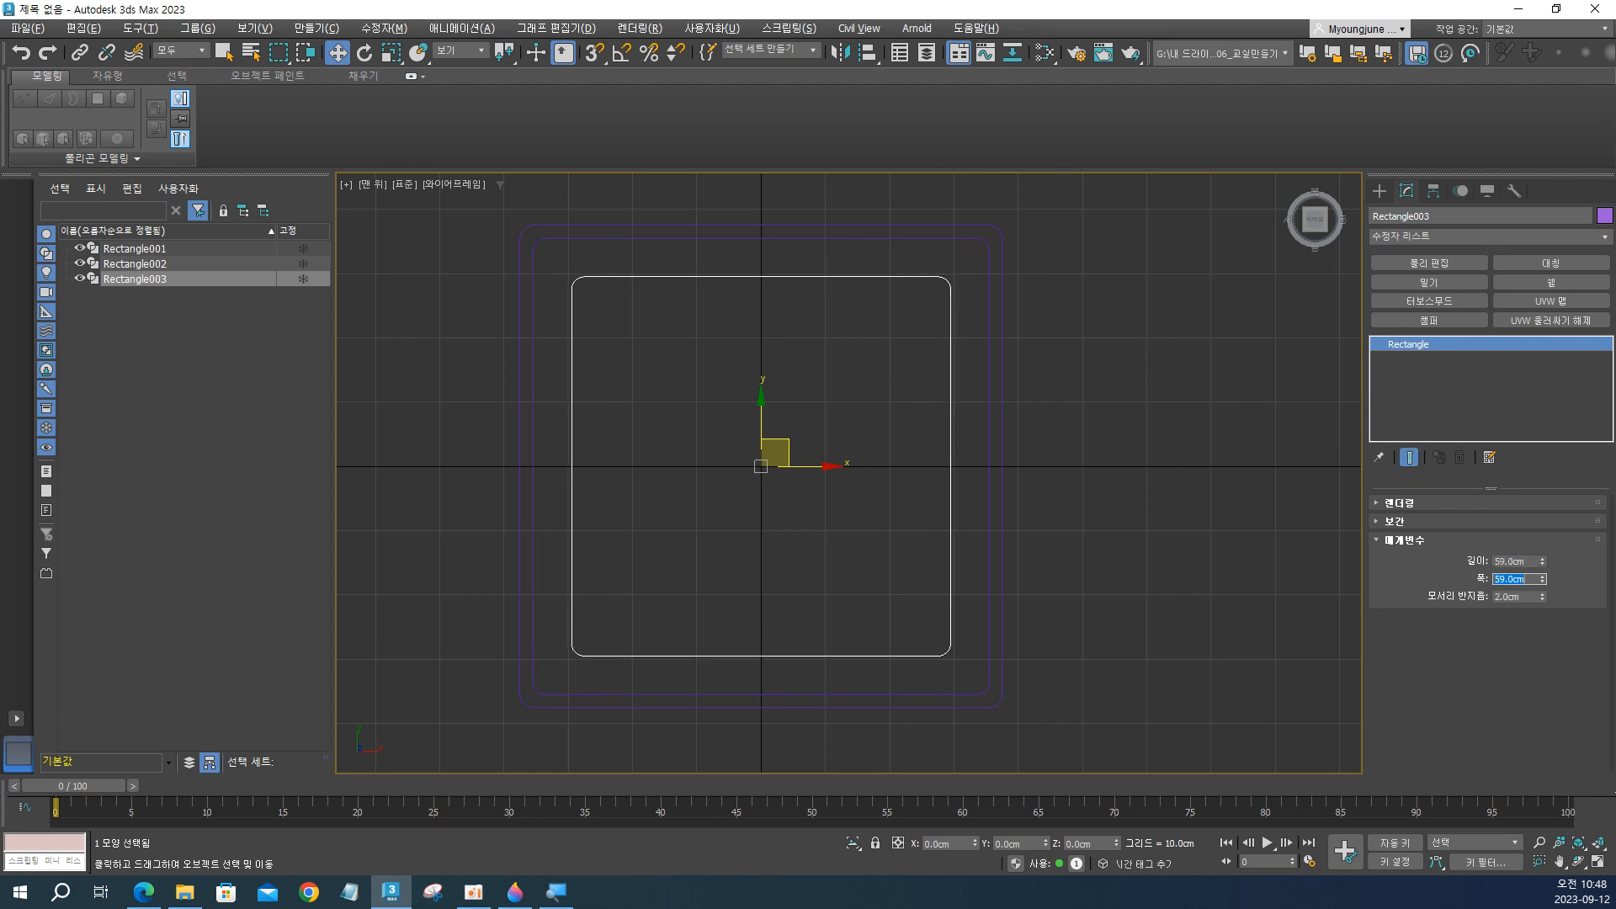
pyautogui.hotkey('alt', 'Tab')
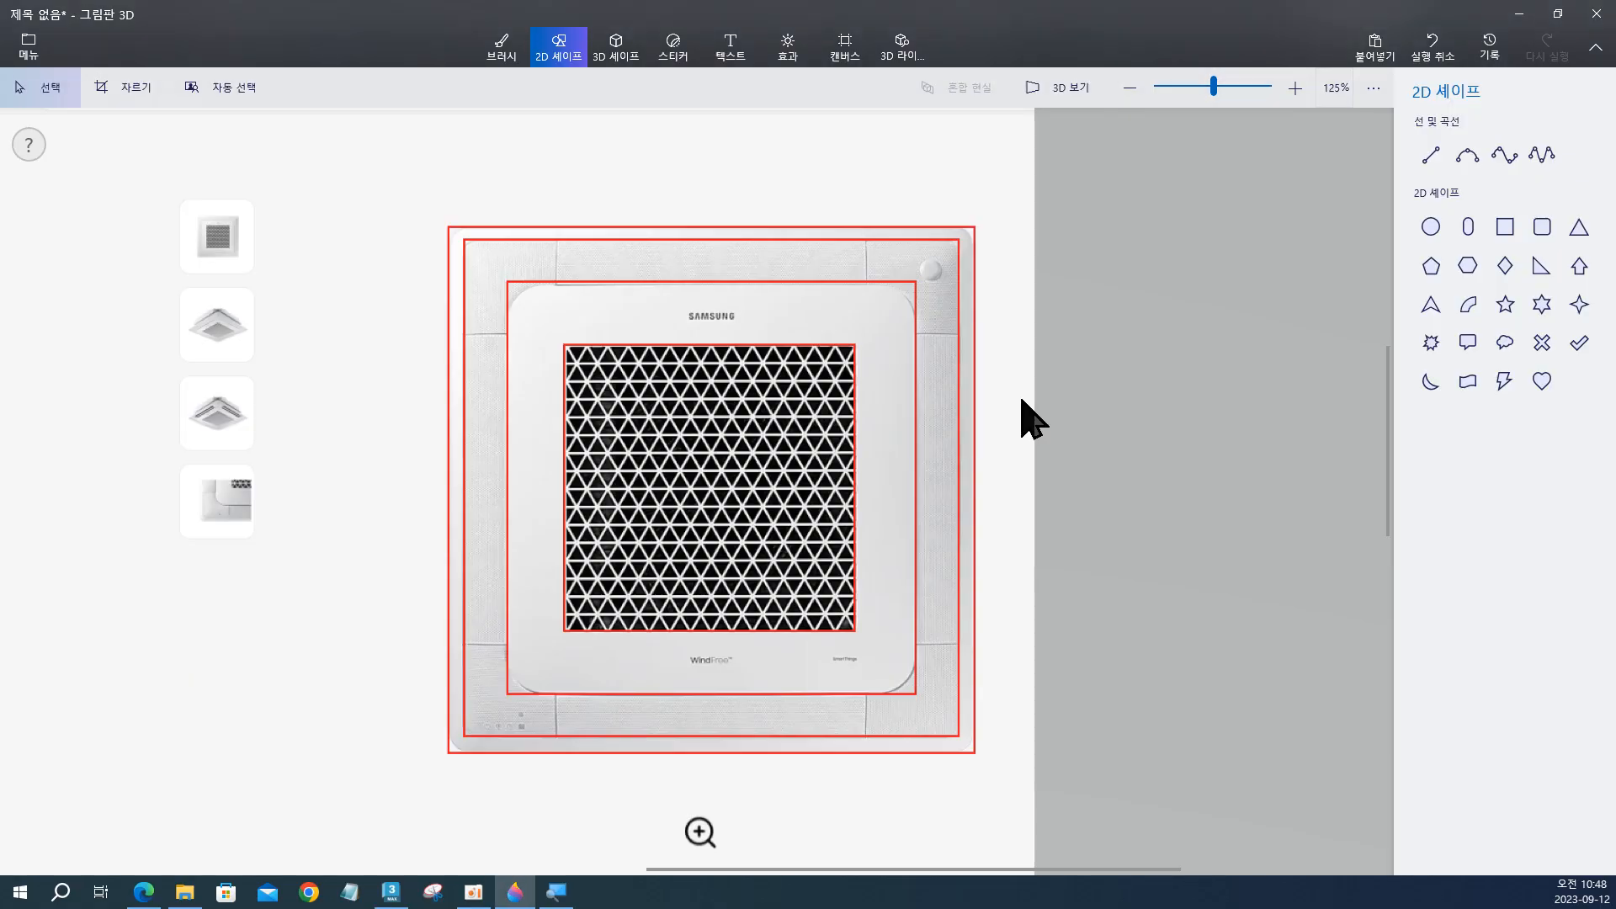
pyautogui.hotkey('alt', 'Tab')
pyautogui.hotkey('alt', 'Tab')
pyautogui.hotkey('alt', 'Tab')
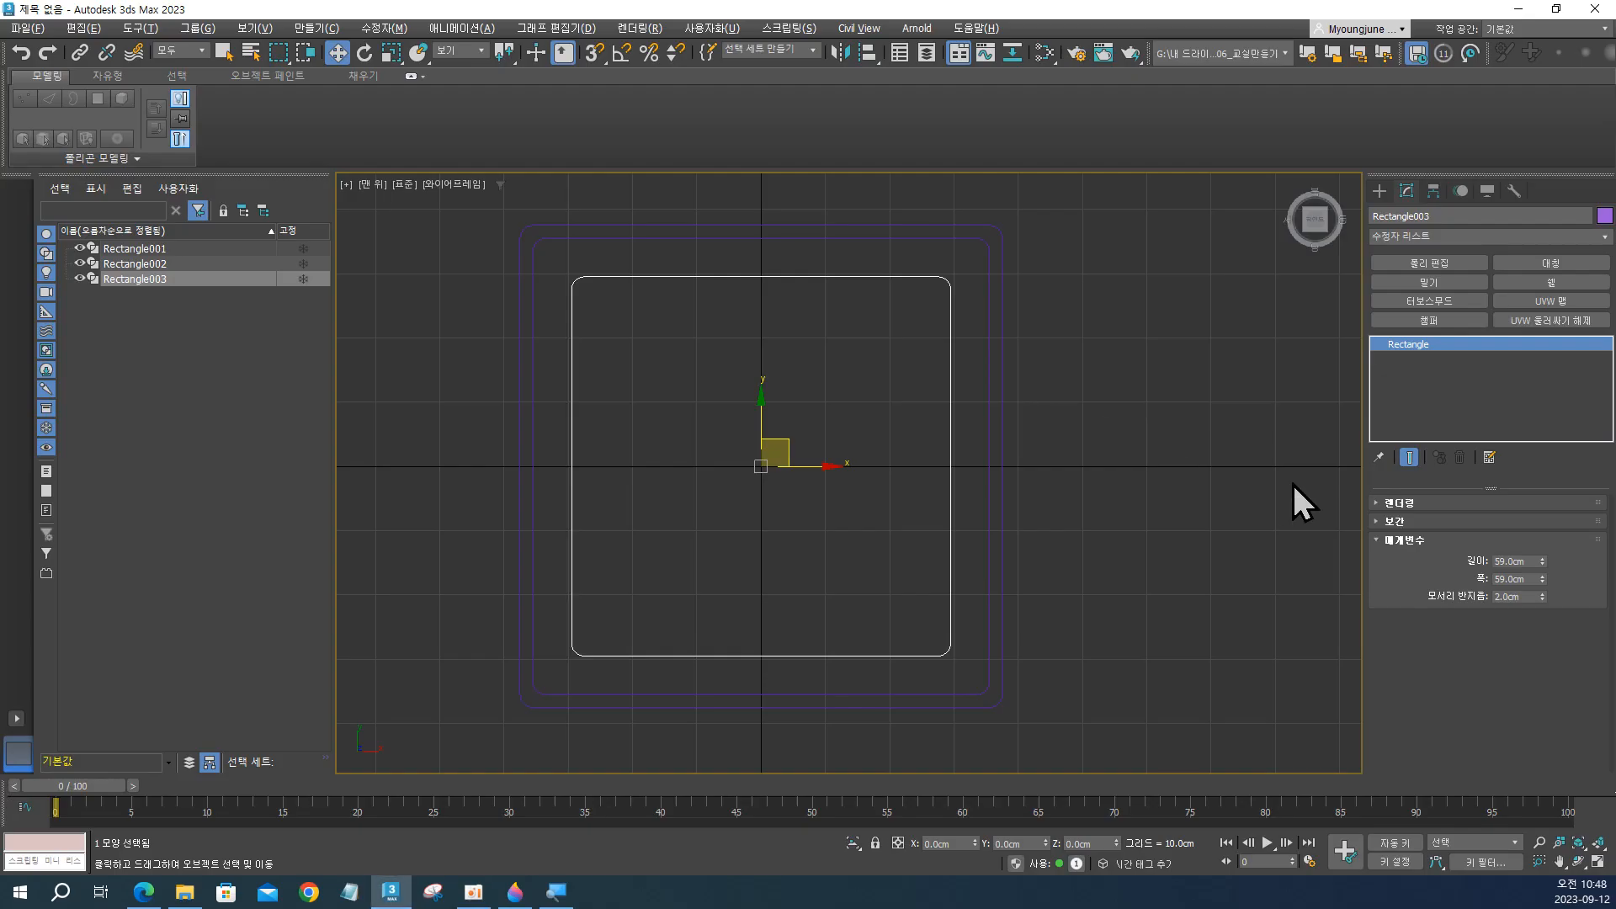
# Set the innermost rectangle's length and width to 57 cm and compare its spacing with the Paint 3D reference.
pyautogui.doubleClick(1508, 561)
pyautogui.write('57')
pyautogui.press('Tab')
pyautogui.write('57')
pyautogui.press('Return')
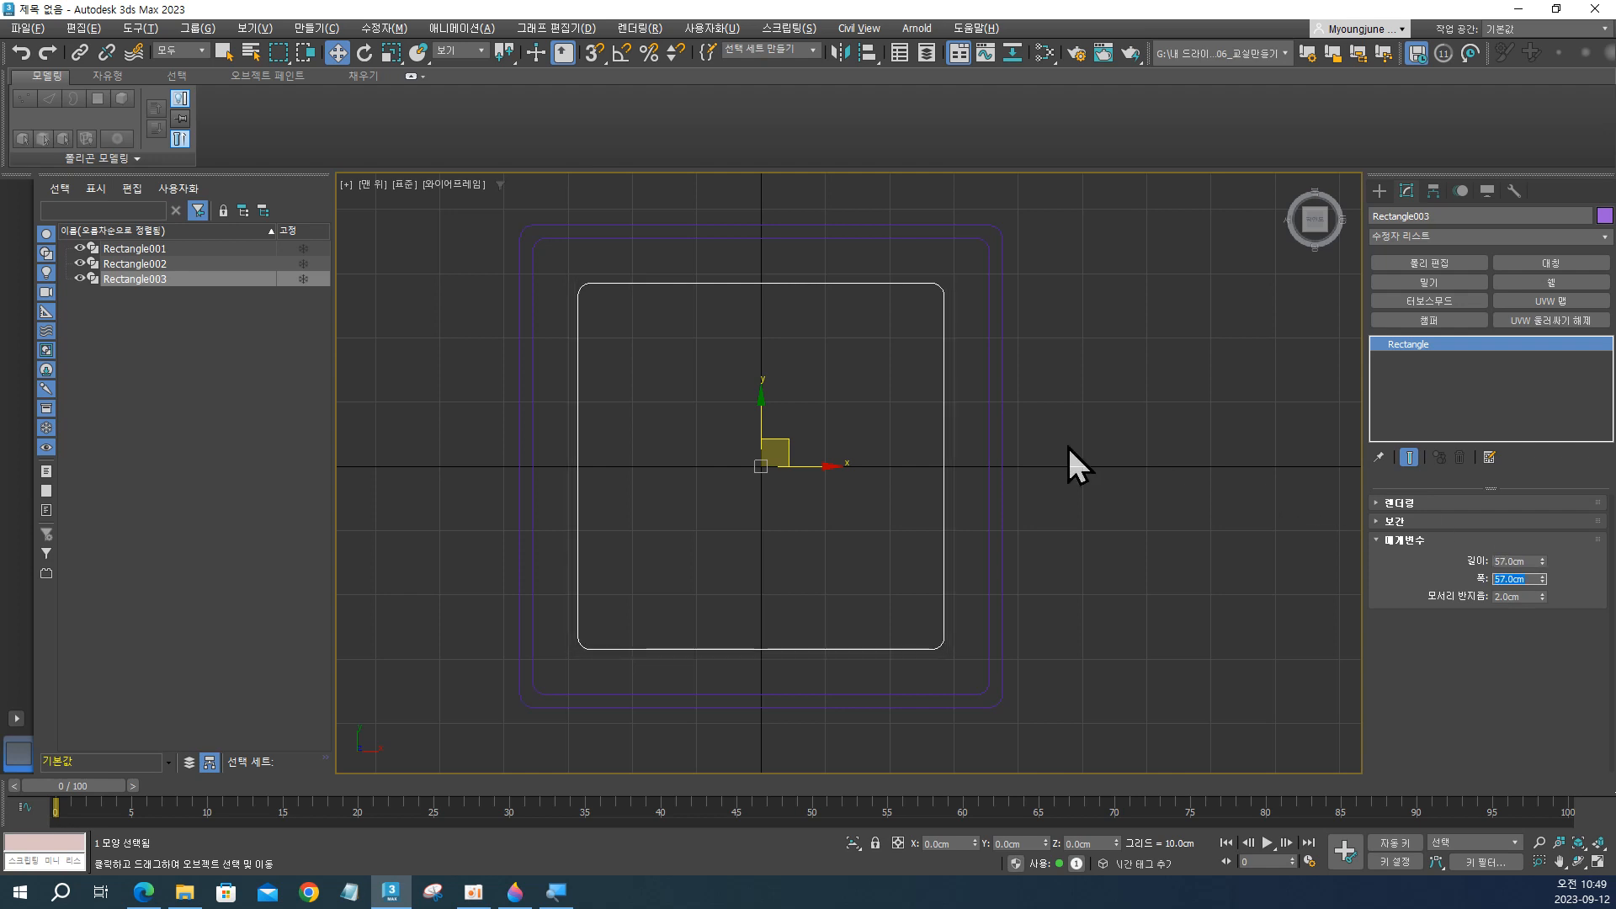
pyautogui.hotkey('alt', 'Tab')
pyautogui.hotkey('alt', 'Tab')
pyautogui.hotkey('alt', 'Tab')
pyautogui.hotkey('alt', 'Tab')
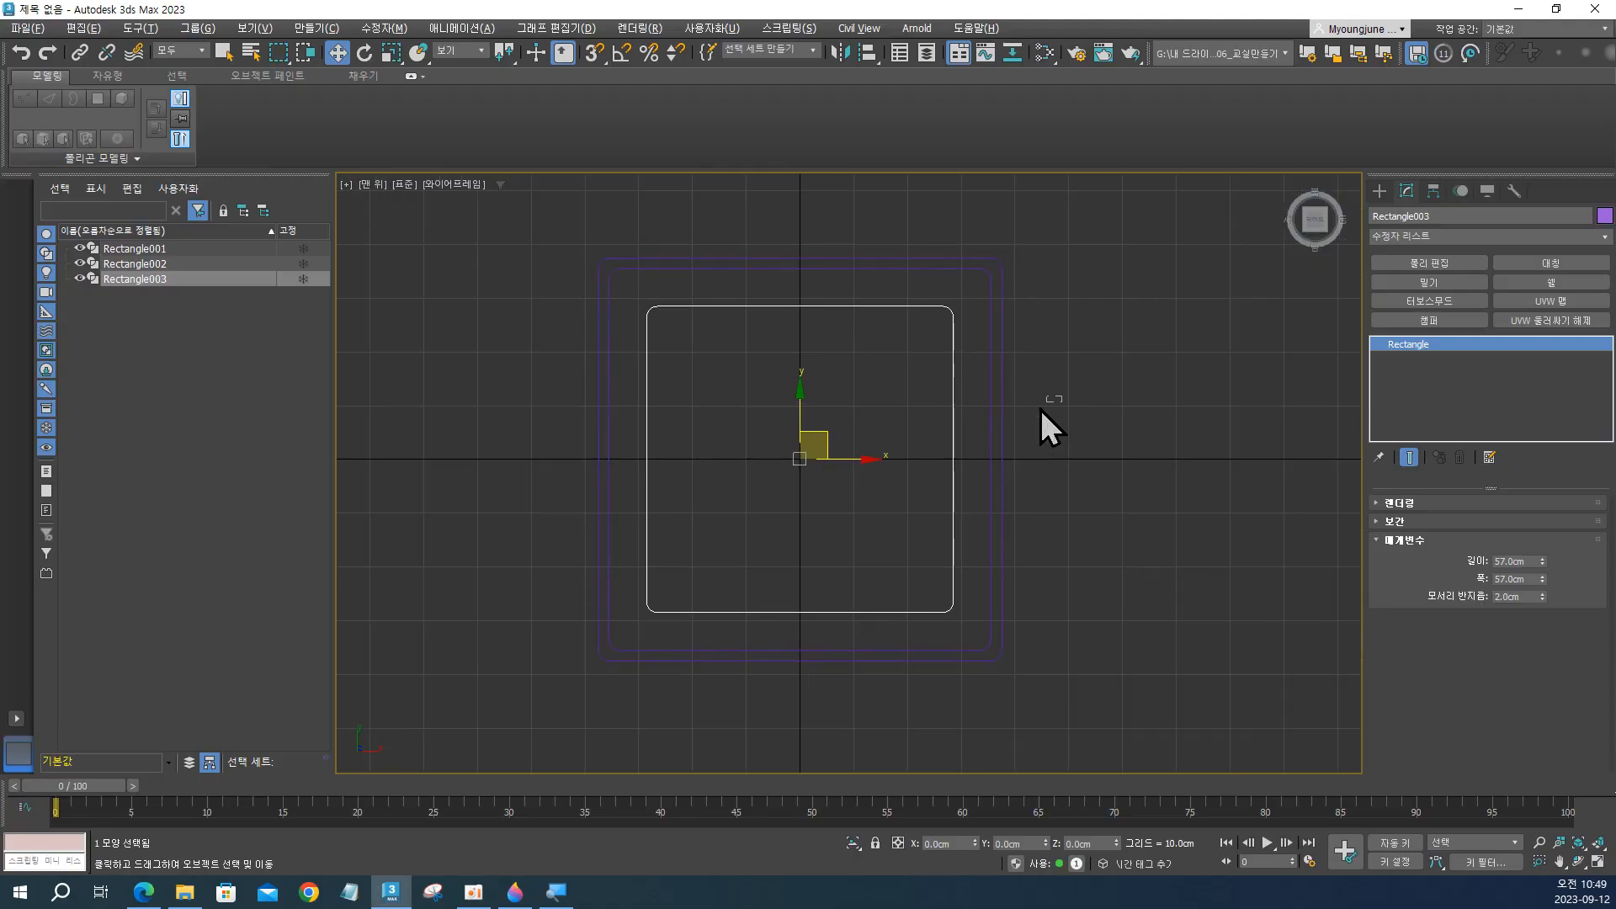
# Select all three rectangles, compare their spacing with the red outlines in Paint 3D, and clear the selection in 3ds Max.
pyautogui.hotkey('ctrl', 'a')
pyautogui.hotkey('alt', 'Tab')
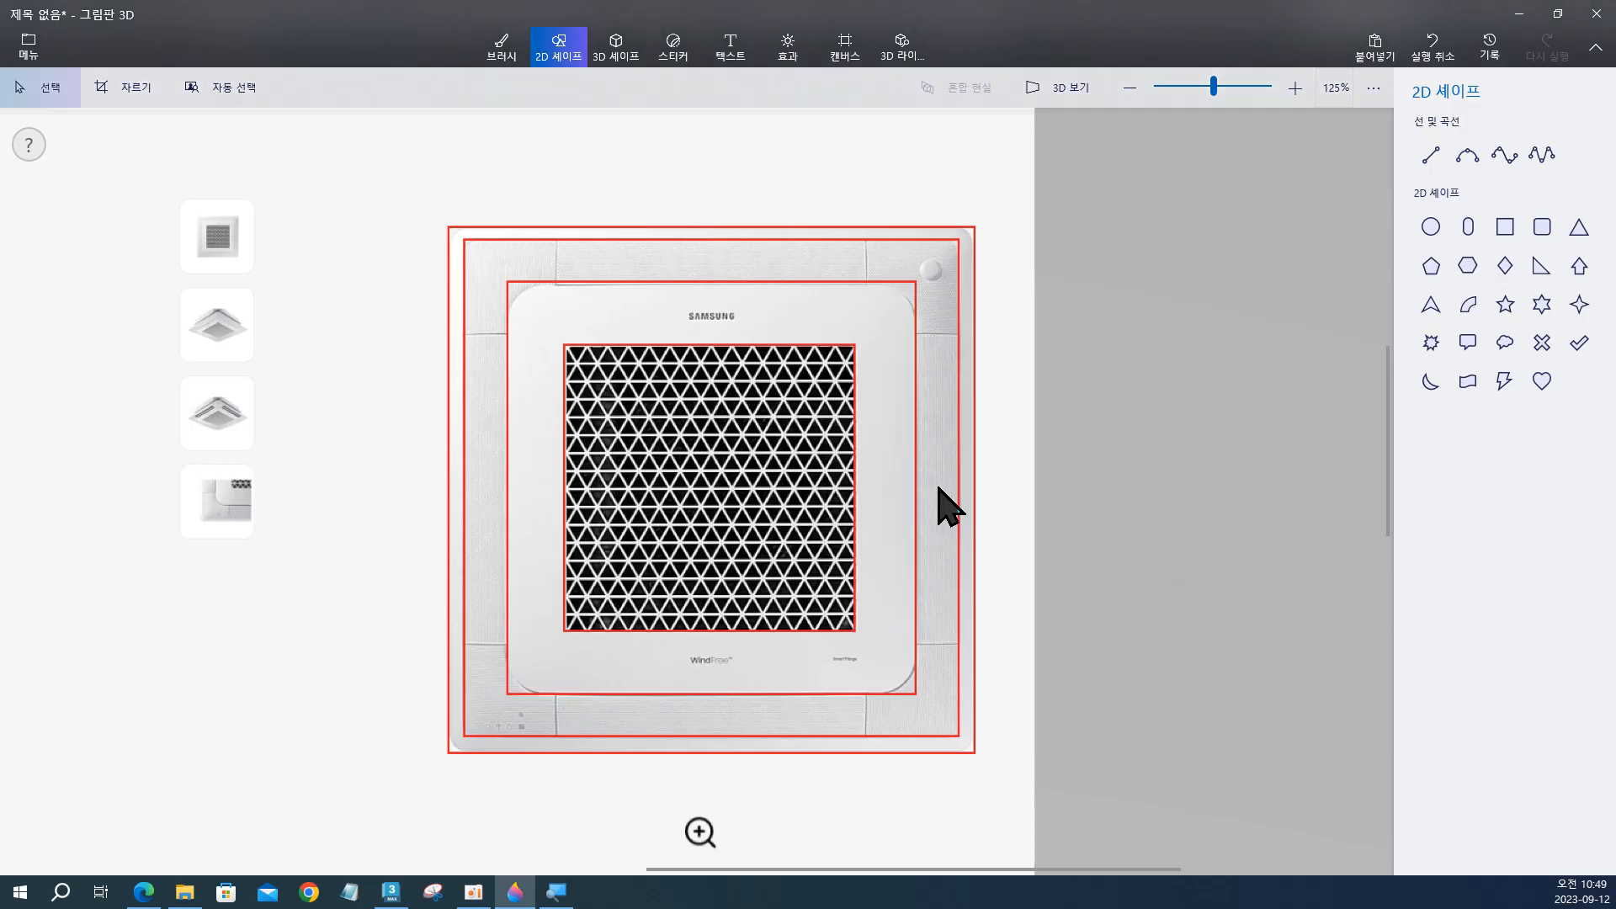
pyautogui.hotkey('alt', 'Tab')
pyautogui.moveTo(931, 487)
pyautogui.mouseDown(button='middle')
pyautogui.moveTo(866, 480)
pyautogui.moveTo(886, 474)
pyautogui.mouseUp(button='middle')
pyautogui.hotkey('alt', 'Tab')
pyautogui.hotkey('alt', 'Tab')
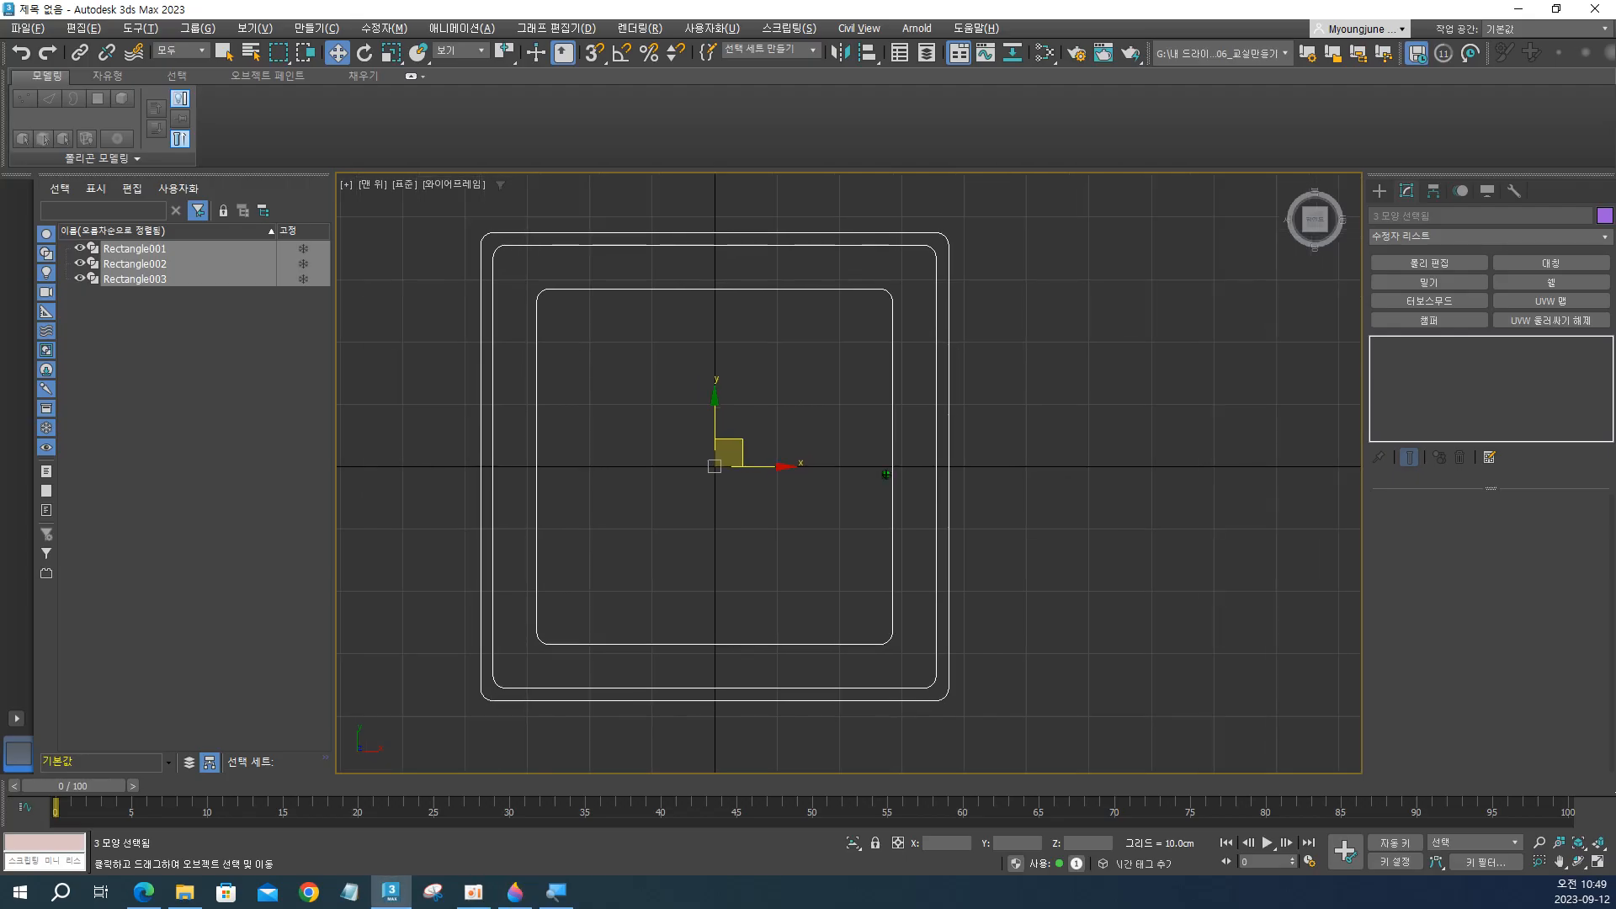
pyautogui.hotkey('alt', 'Tab')
pyautogui.hotkey('alt', 'Tab')
pyautogui.hotkey('alt', 'Tab')
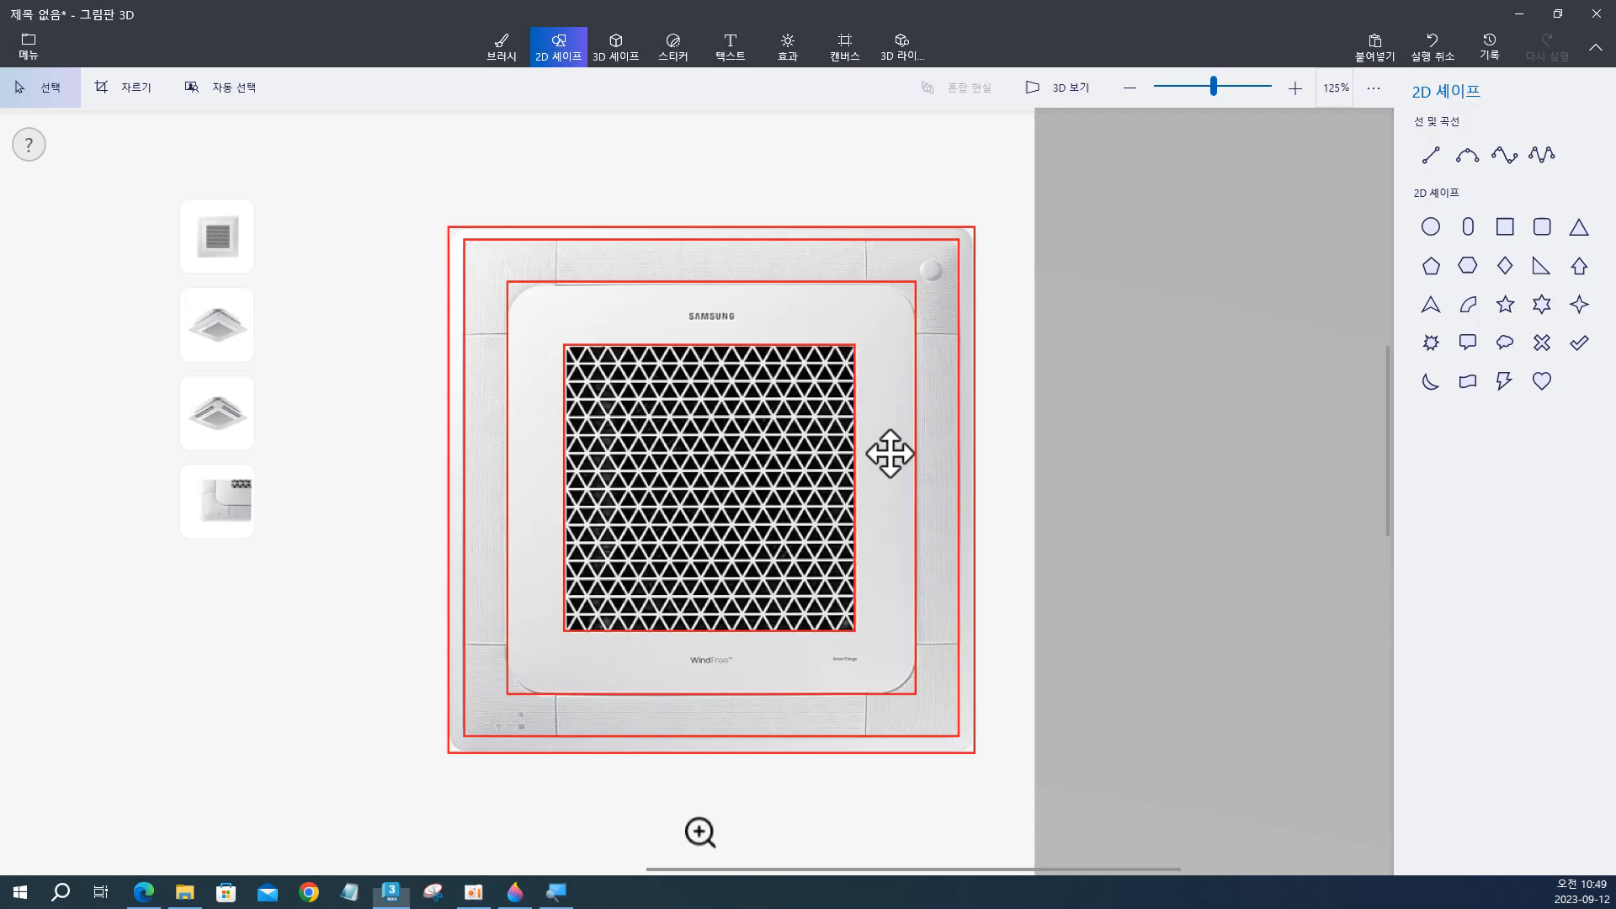
pyautogui.hotkey('alt', 'Tab')
pyautogui.hotkey('alt', 'Tab')
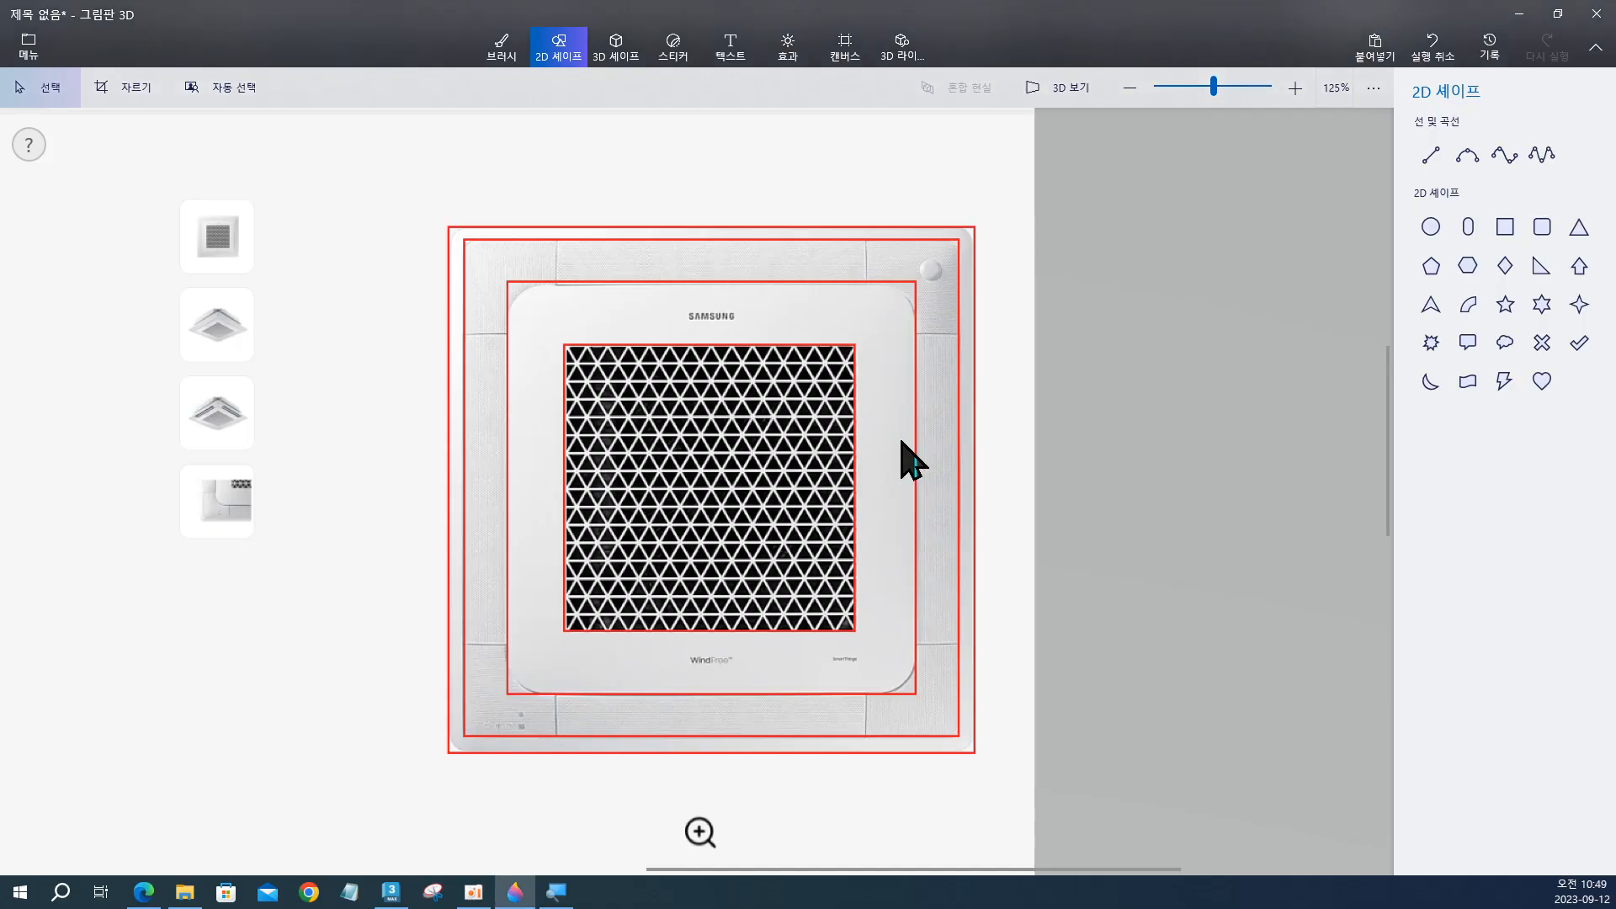
pyautogui.hotkey('alt', 'Tab')
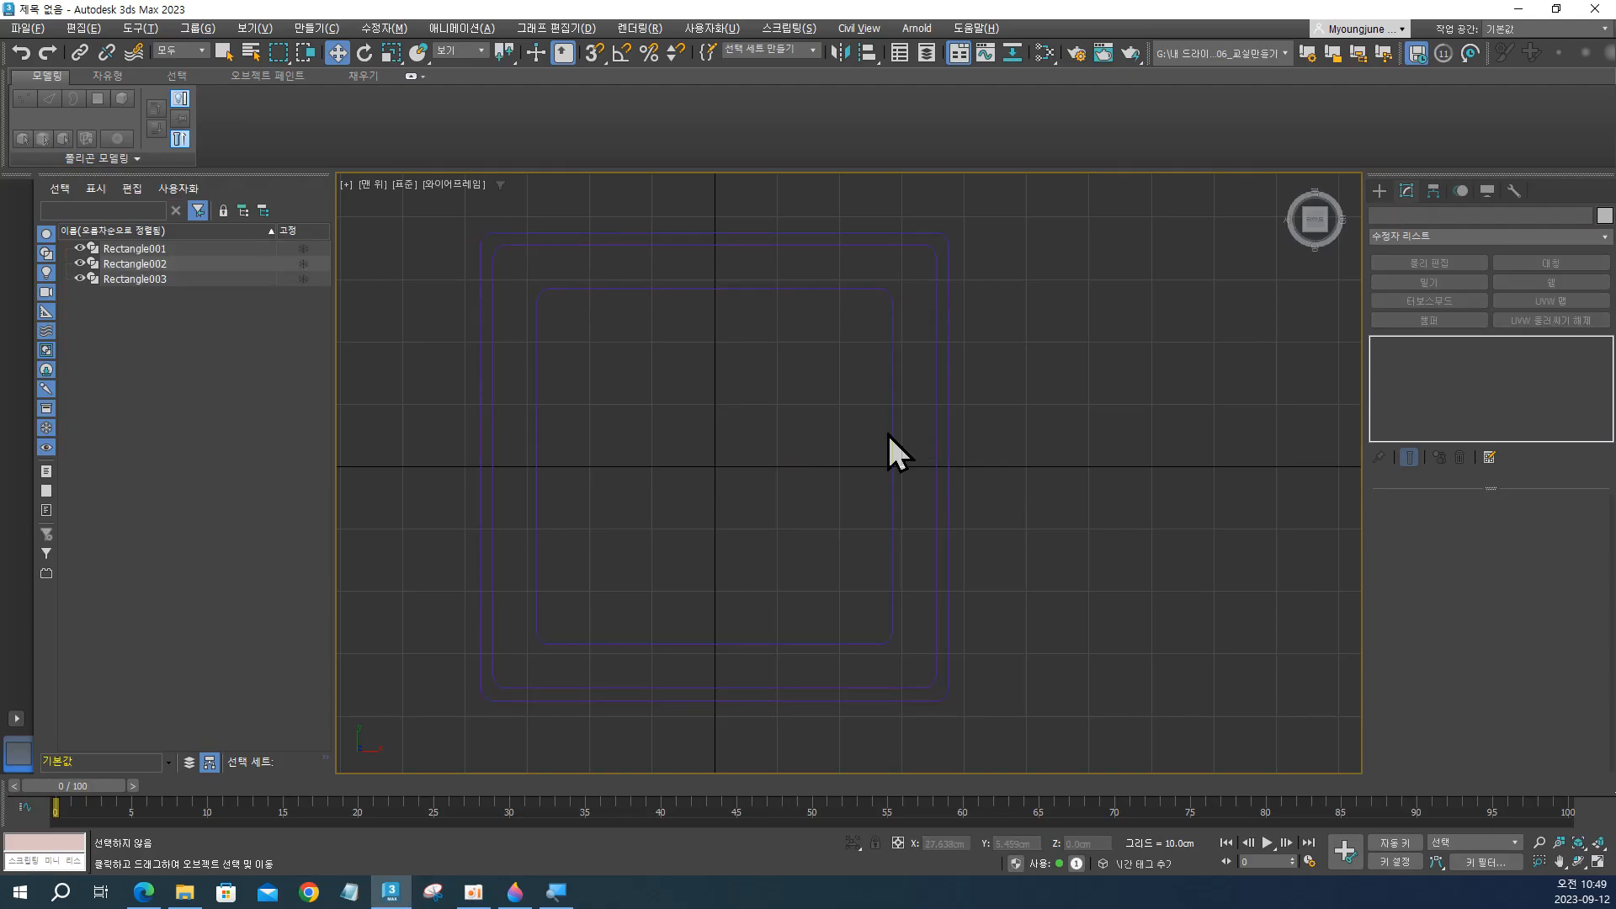
# Check the innermost rectangle's length value, deselect it, and recheck its outline against the Paint 3D reference.
pyautogui.click(890, 435)
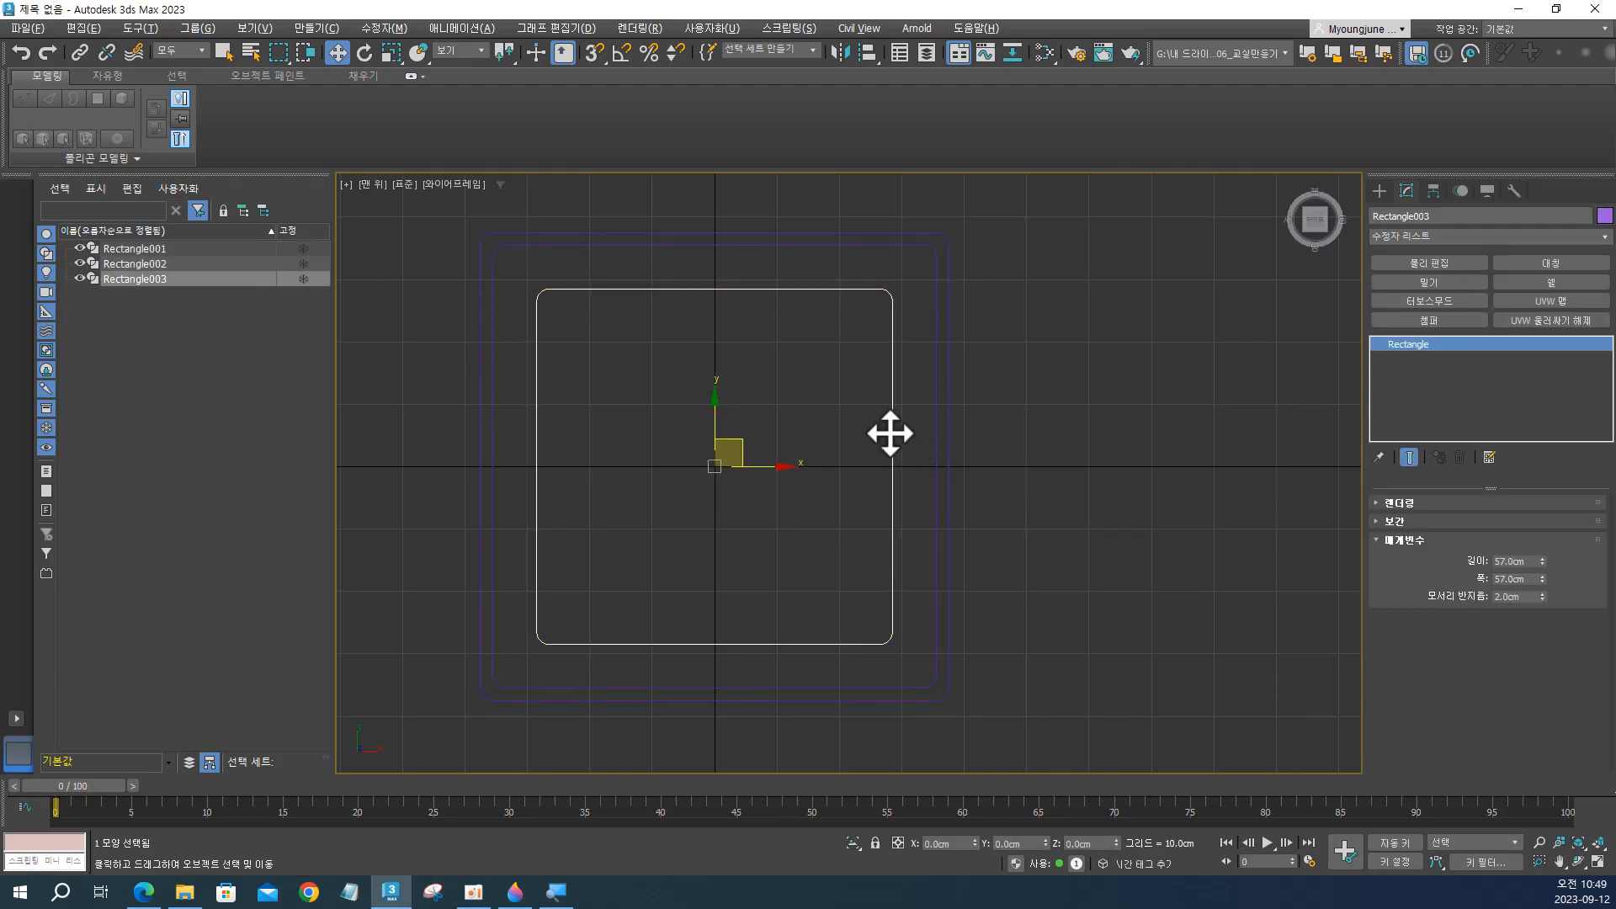
pyautogui.click(1513, 559)
pyautogui.click(1119, 487)
pyautogui.hotkey('alt', 'Tab')
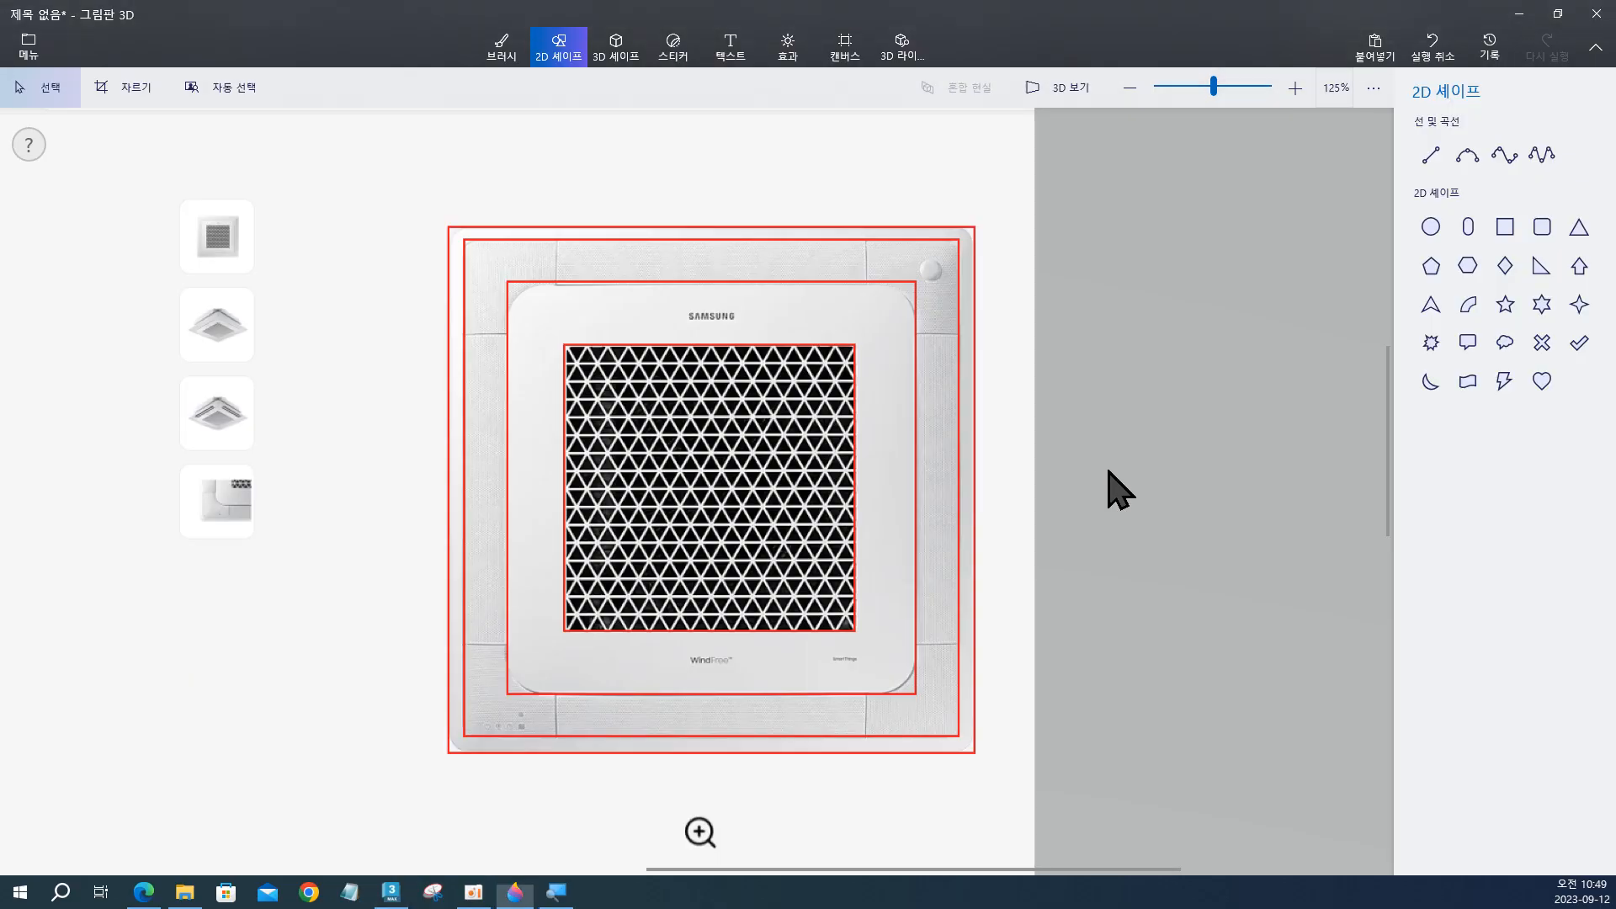
pyautogui.hotkey('alt', 'Tab')
pyautogui.hotkey('alt', 'Tab')
pyautogui.hotkey('alt', 'Tab')
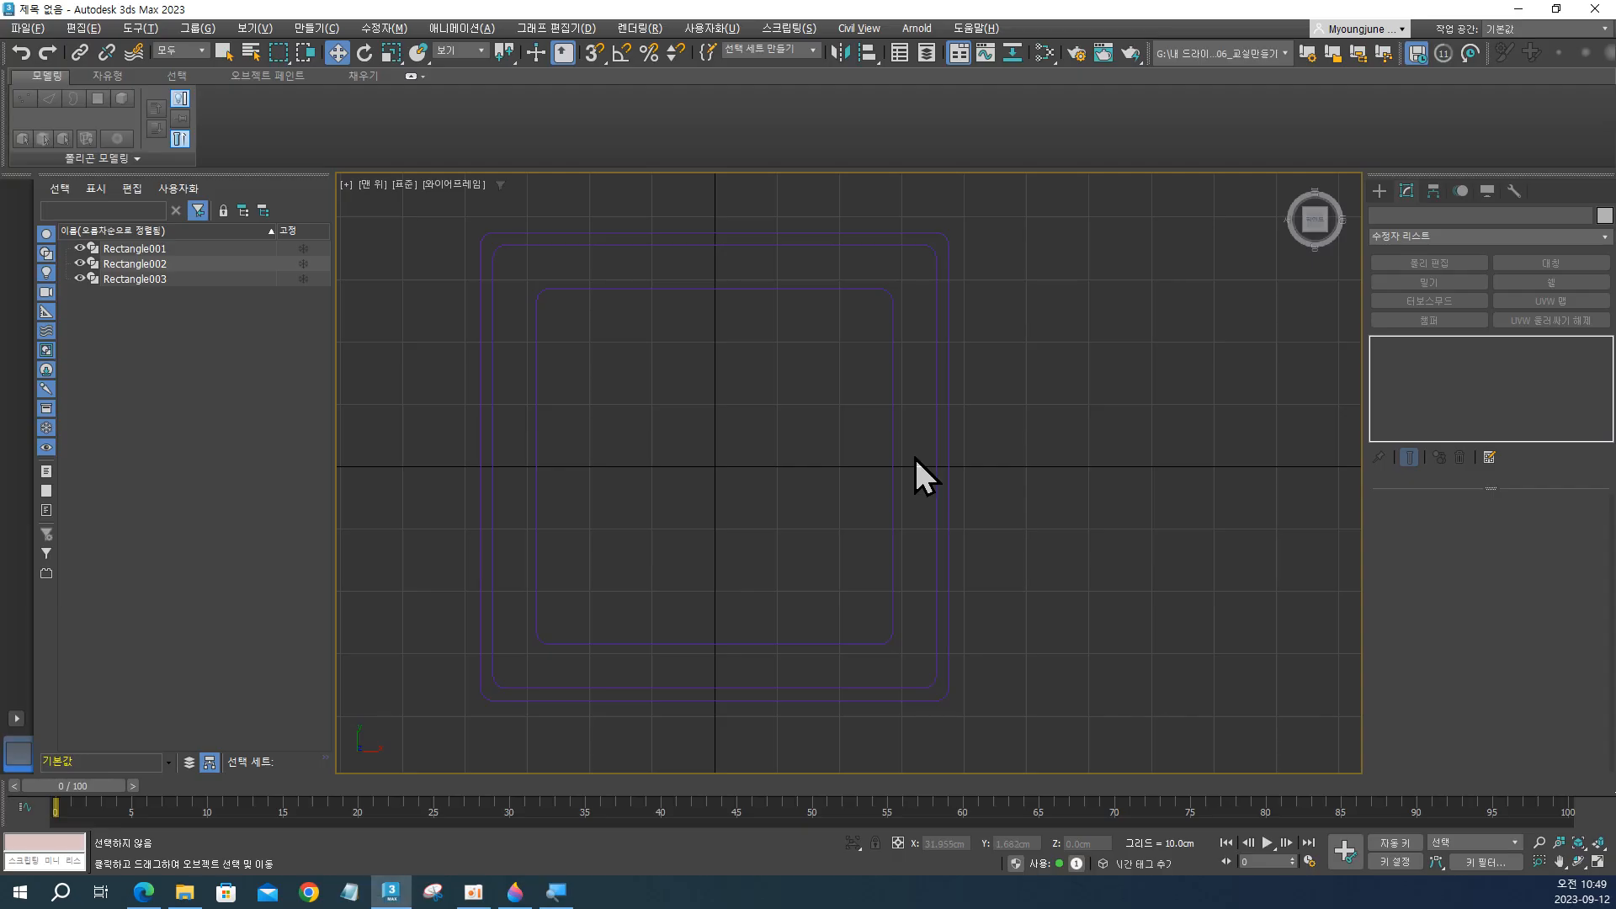
# Set the innermost rectangle's length and width both to 58 cm.
pyautogui.click(892, 453)
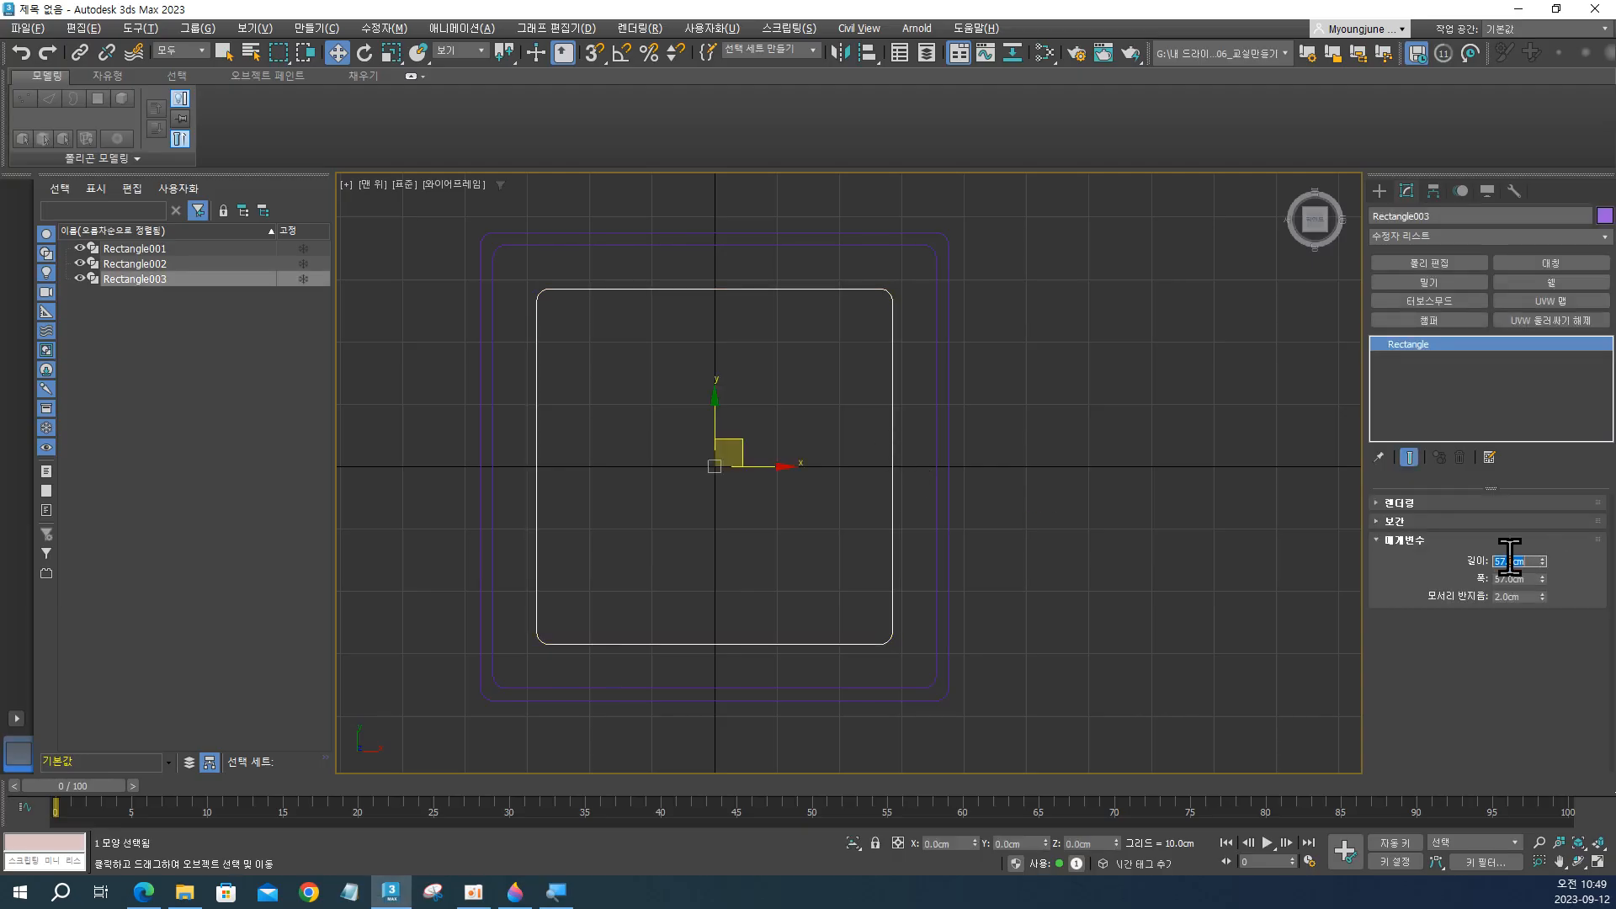
pyautogui.moveTo(1510, 558); pyautogui.dragTo(1534, 557)
pyautogui.write('58')
pyautogui.press('Tab')
pyautogui.write('58')
pyautogui.press('Return')
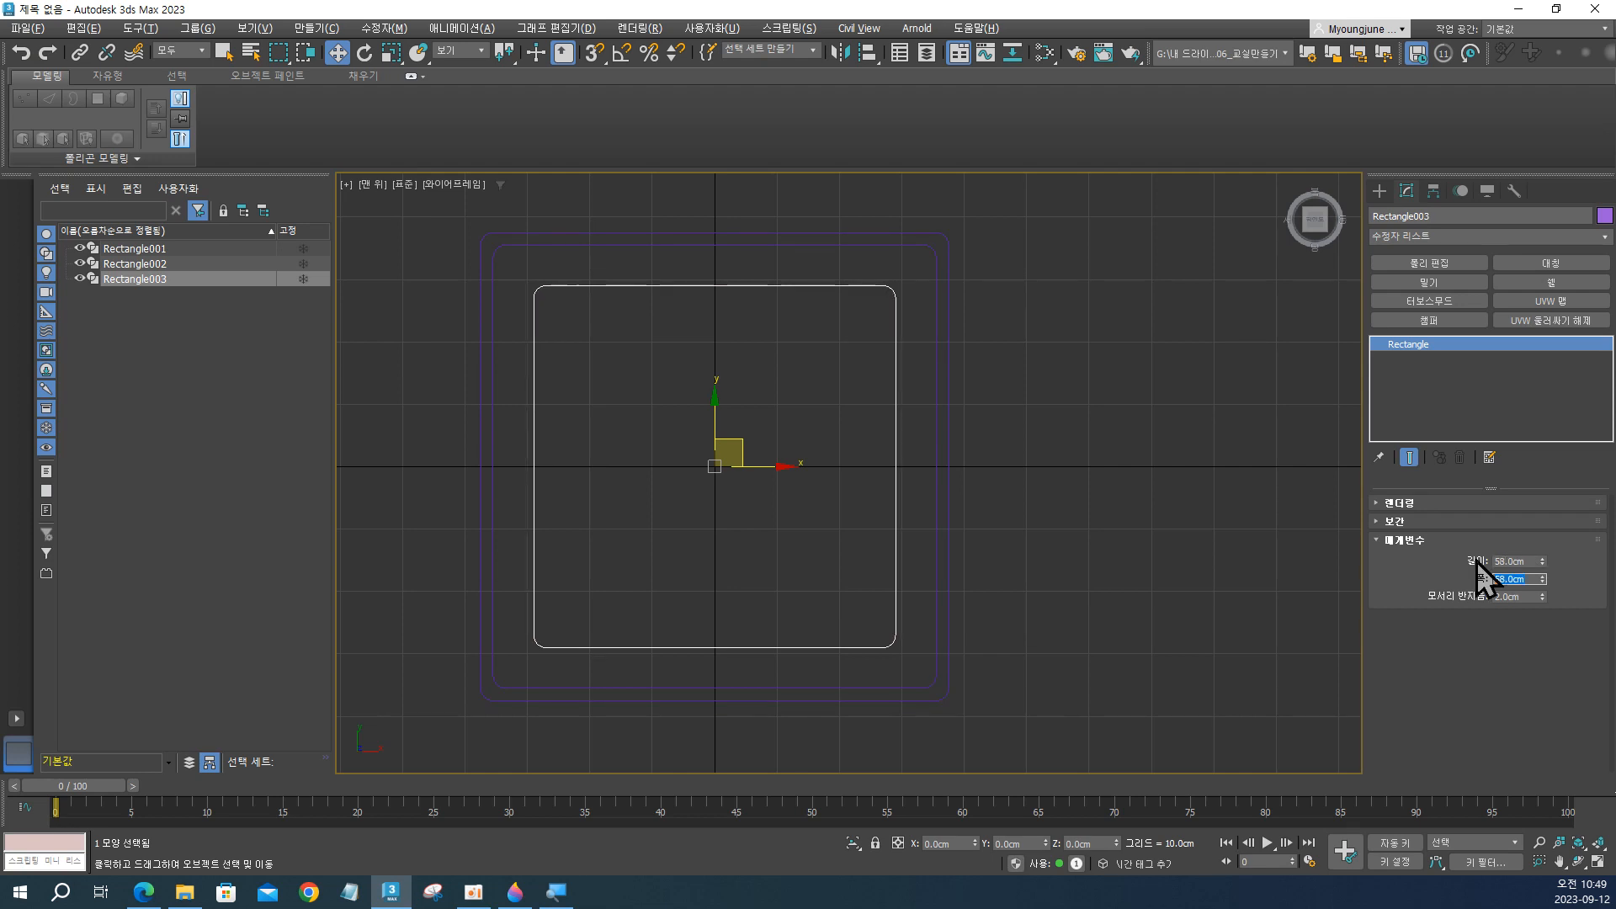
# Compare the resized innermost rectangle with the inner panel outline in Paint 3D and return to 3ds Max with nothing selected.
pyautogui.click(1161, 516)
pyautogui.hotkey('alt', 'Tab')
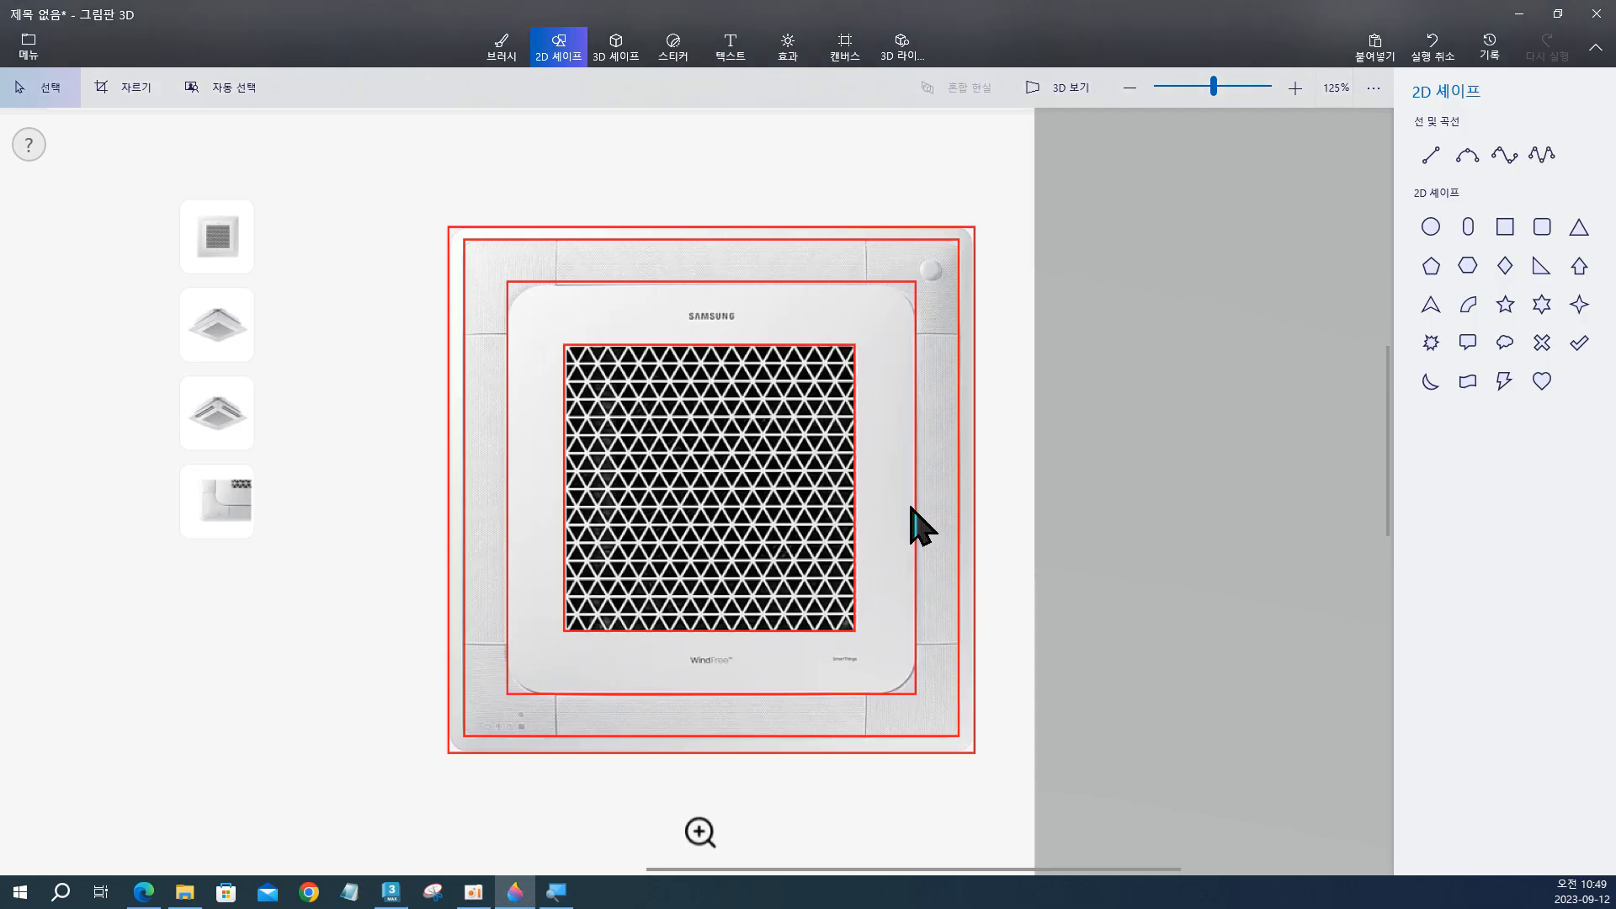
pyautogui.hotkey('alt', 'Tab')
pyautogui.hotkey('alt', 'Tab')
pyautogui.hotkey('alt', 'Tab')
pyautogui.hotkey('alt', 'Tab')
pyautogui.click(1522, 15)
pyautogui.click(990, 340)
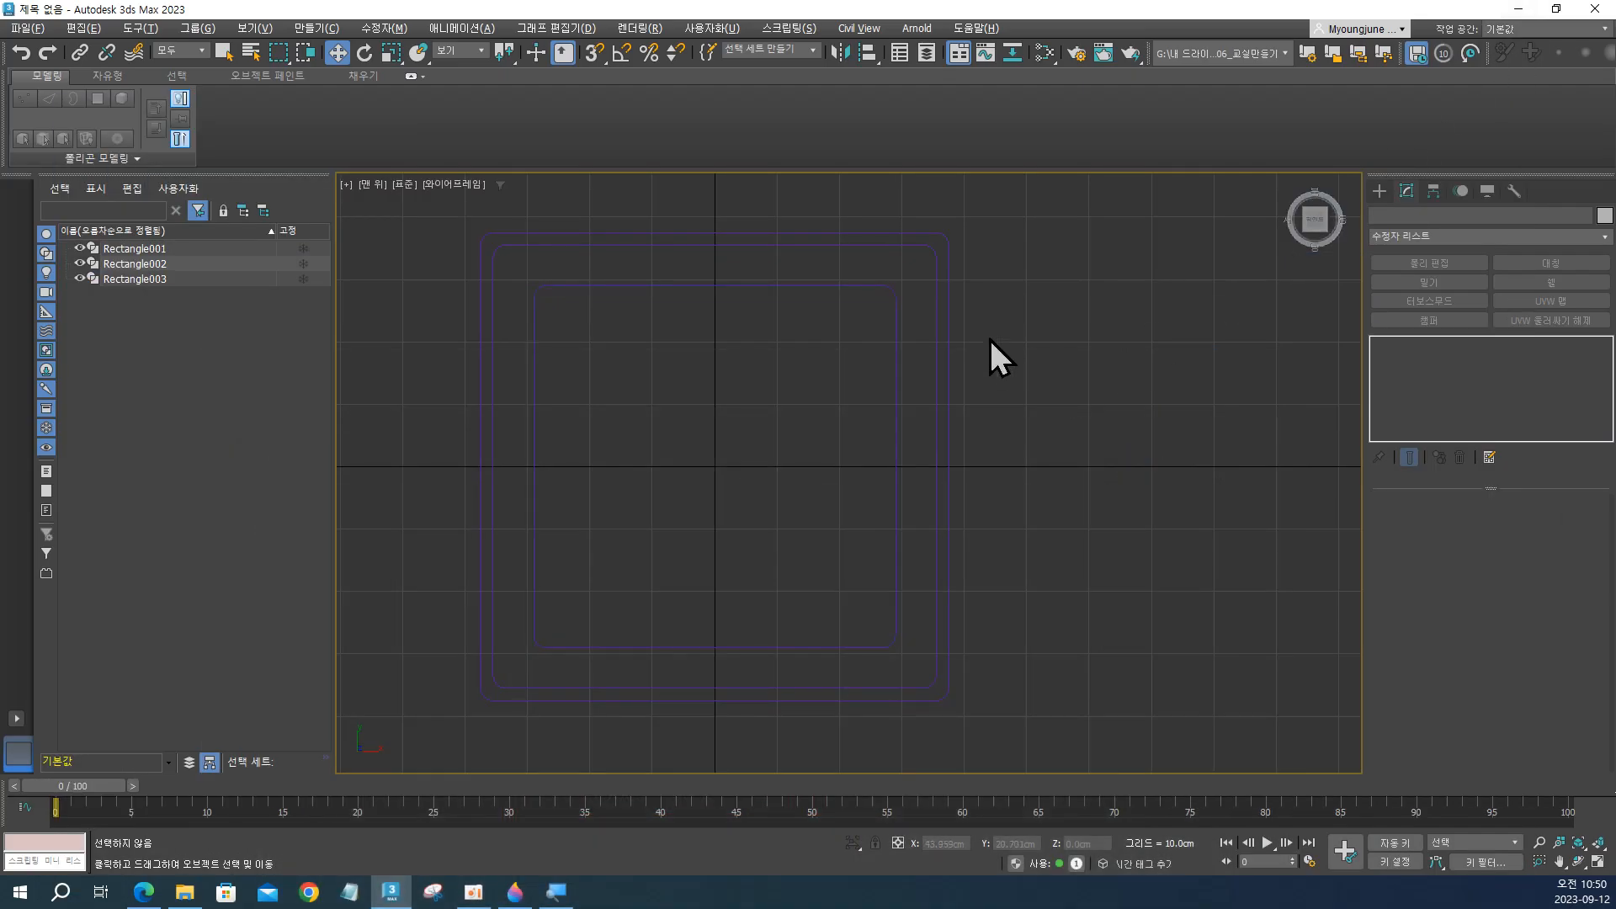
# Select the innermost rectangle, examine the panel's rounded corners in Paint 3D and on the Samsung product page, and return to 3ds Max.
pyautogui.click(891, 290)
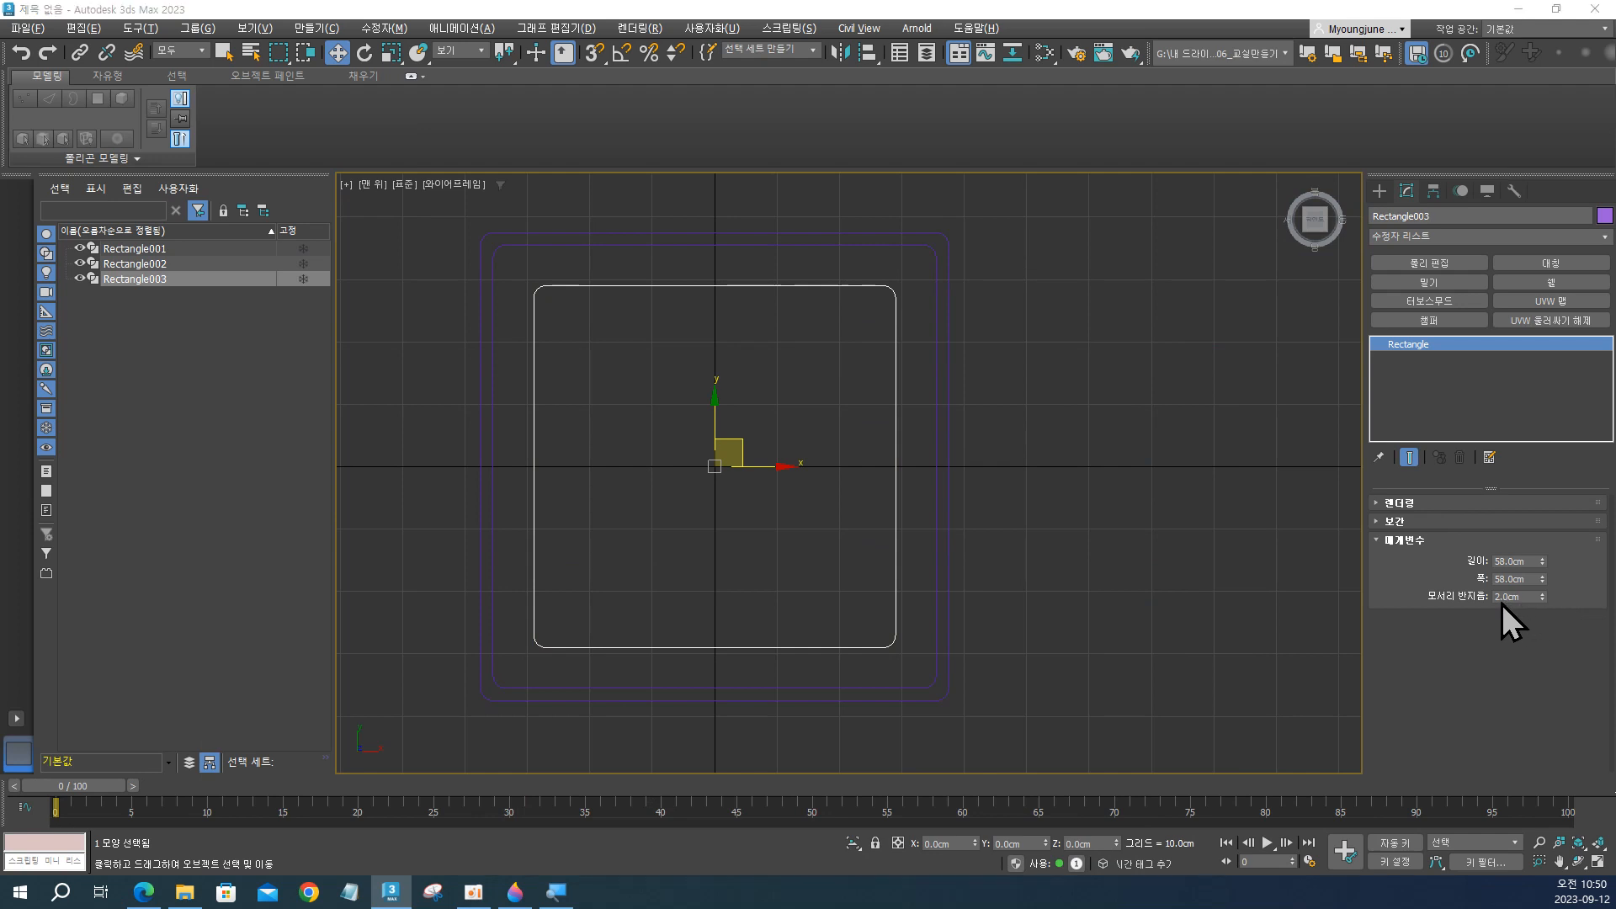
pyautogui.hotkey('alt', 'Tab')
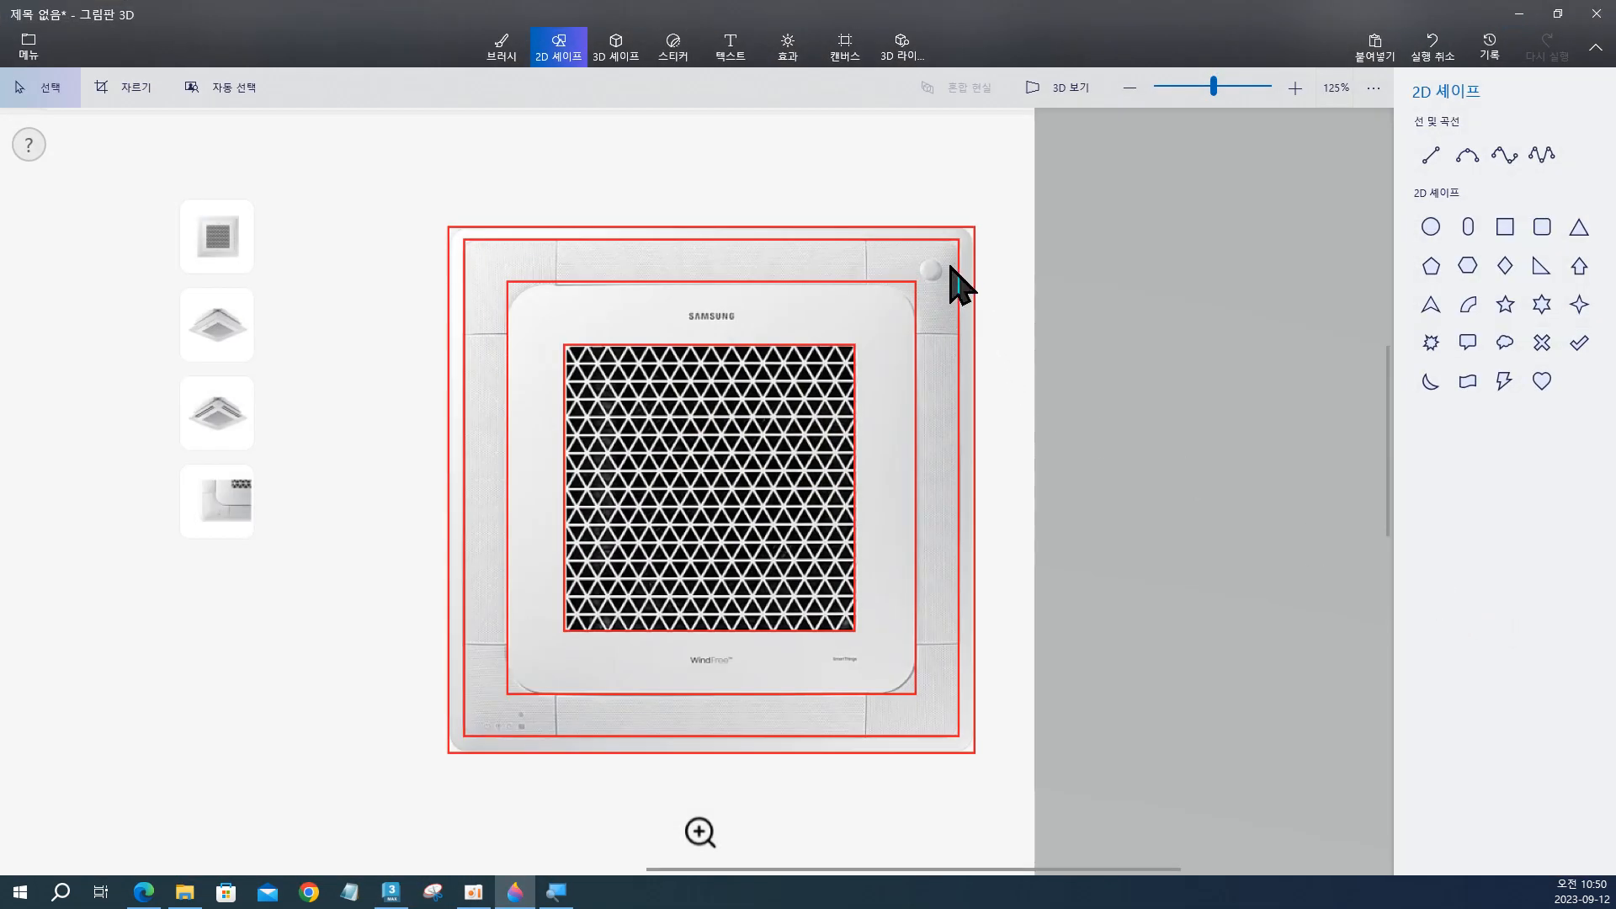
pyautogui.hotkey('alt', 'Tab')
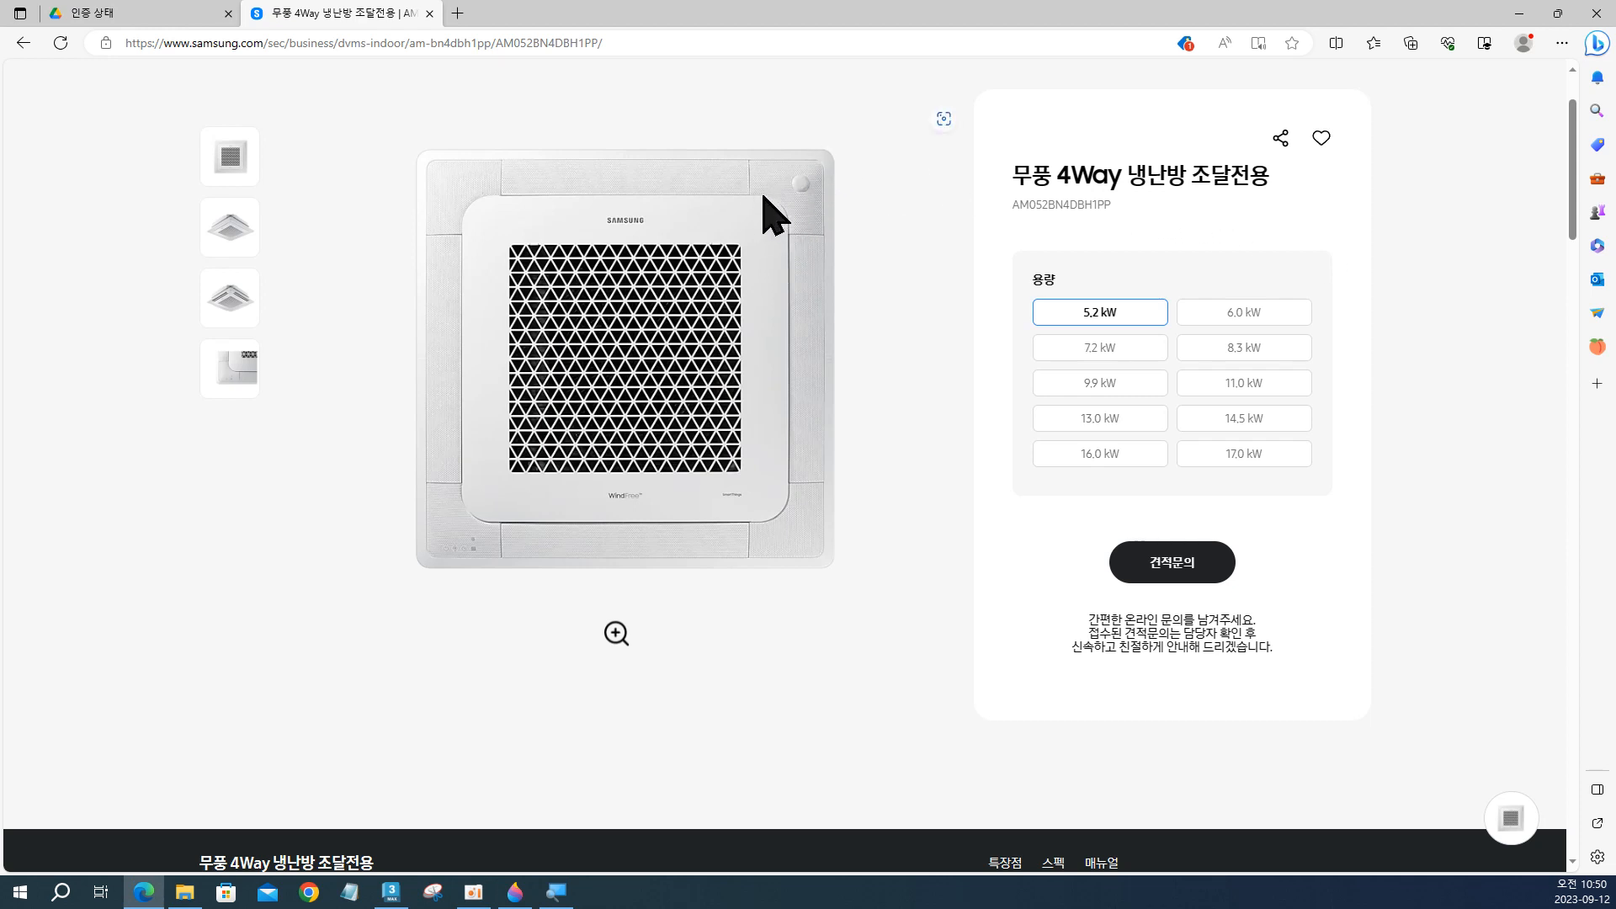
pyautogui.click(1519, 15)
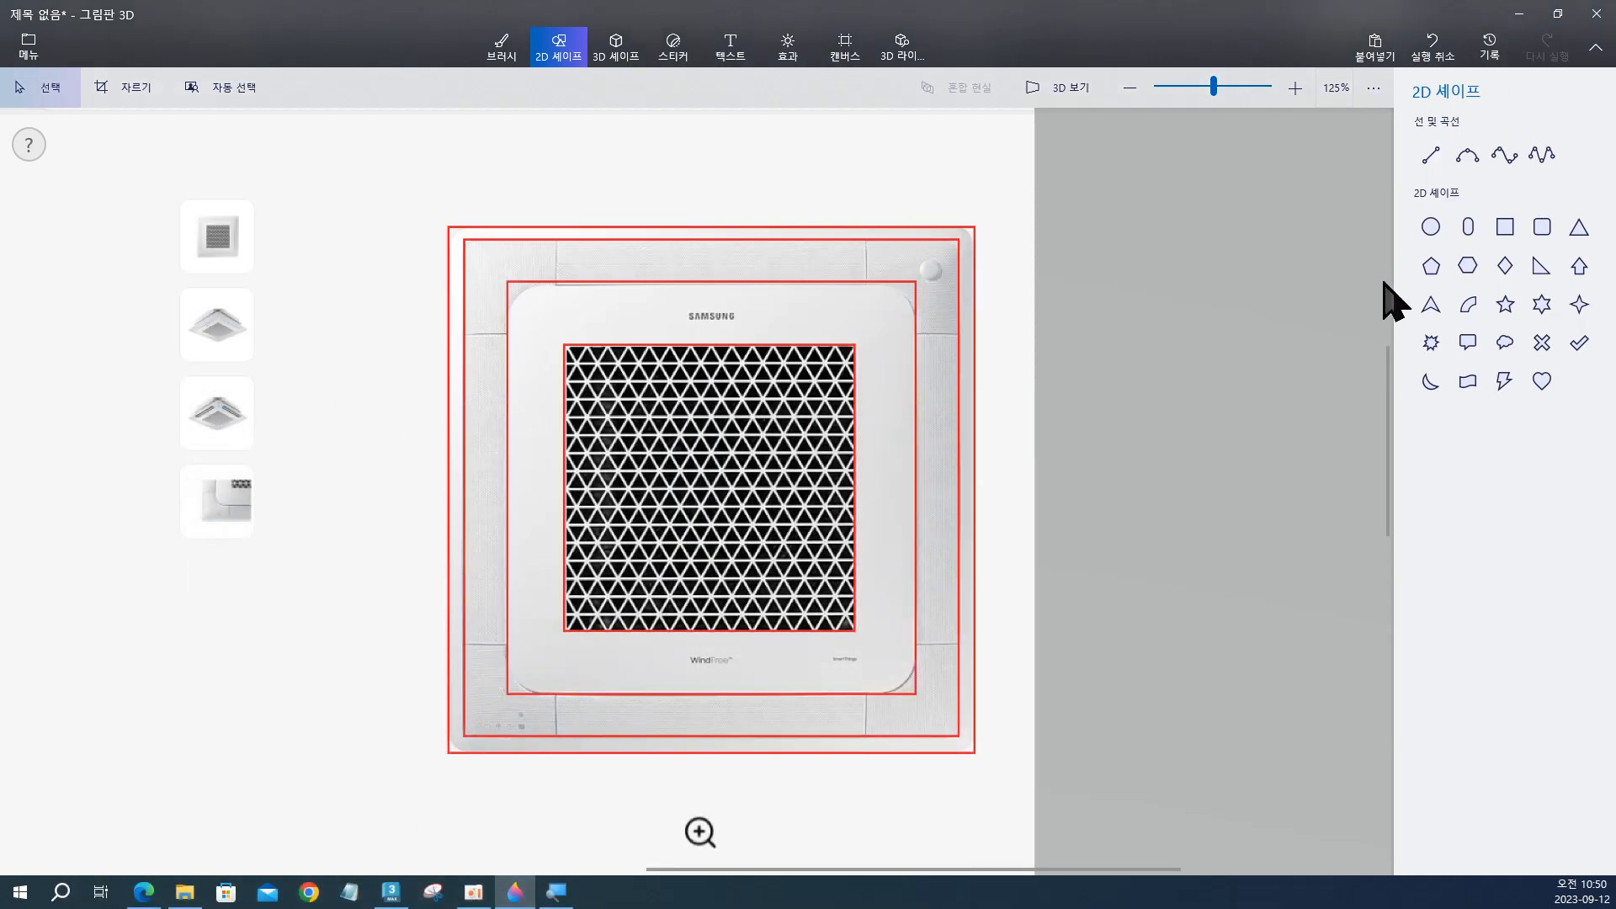
pyautogui.click(1519, 15)
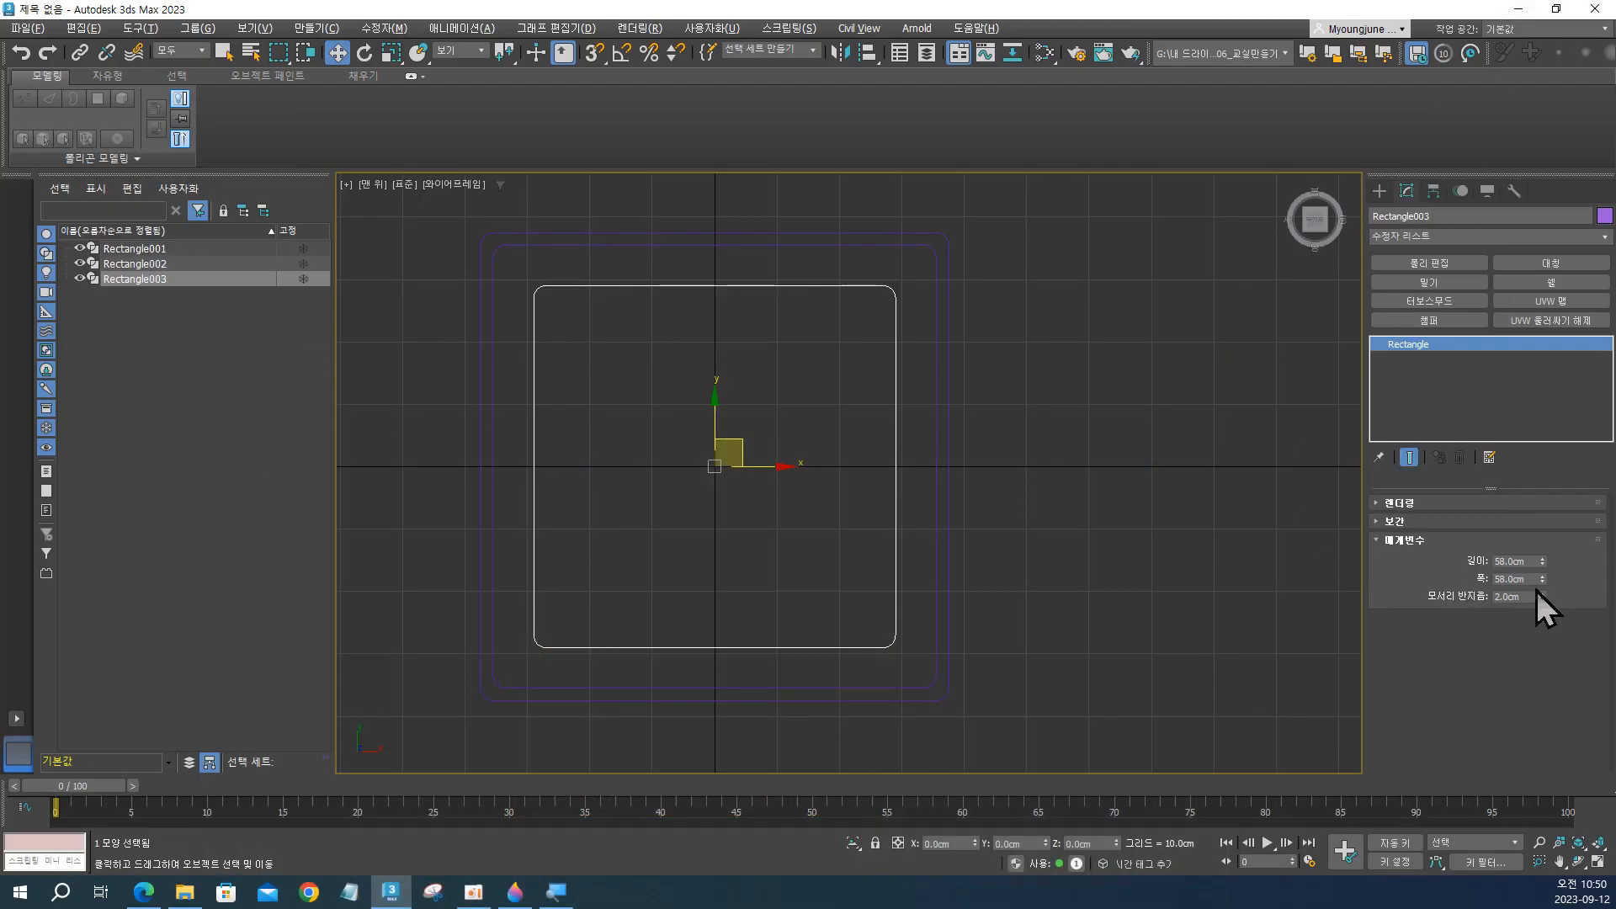
# Set the innermost rectangle's corner radius to 5 cm and check the rounding against the Paint 3D reference.
pyautogui.click(1524, 596)
pyautogui.write('5')
pyautogui.press('Return')
pyautogui.hotkey('alt', 'Tab')
pyautogui.hotkey('alt', 'Tab')
pyautogui.hotkey('alt', 'Tab')
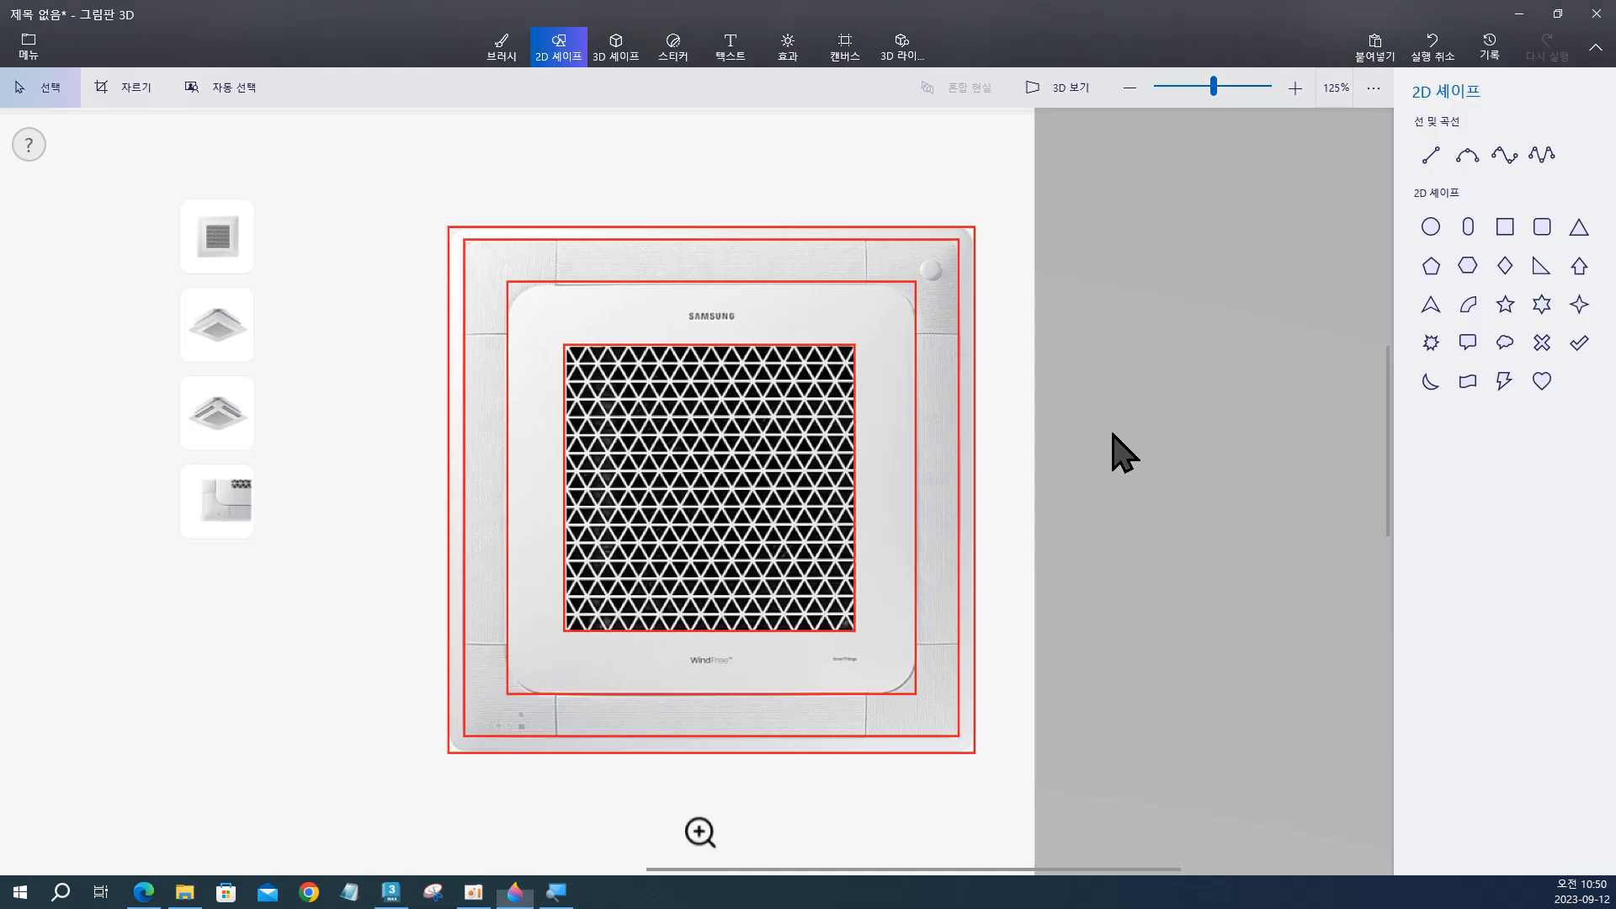
pyautogui.hotkey('alt', 'Tab')
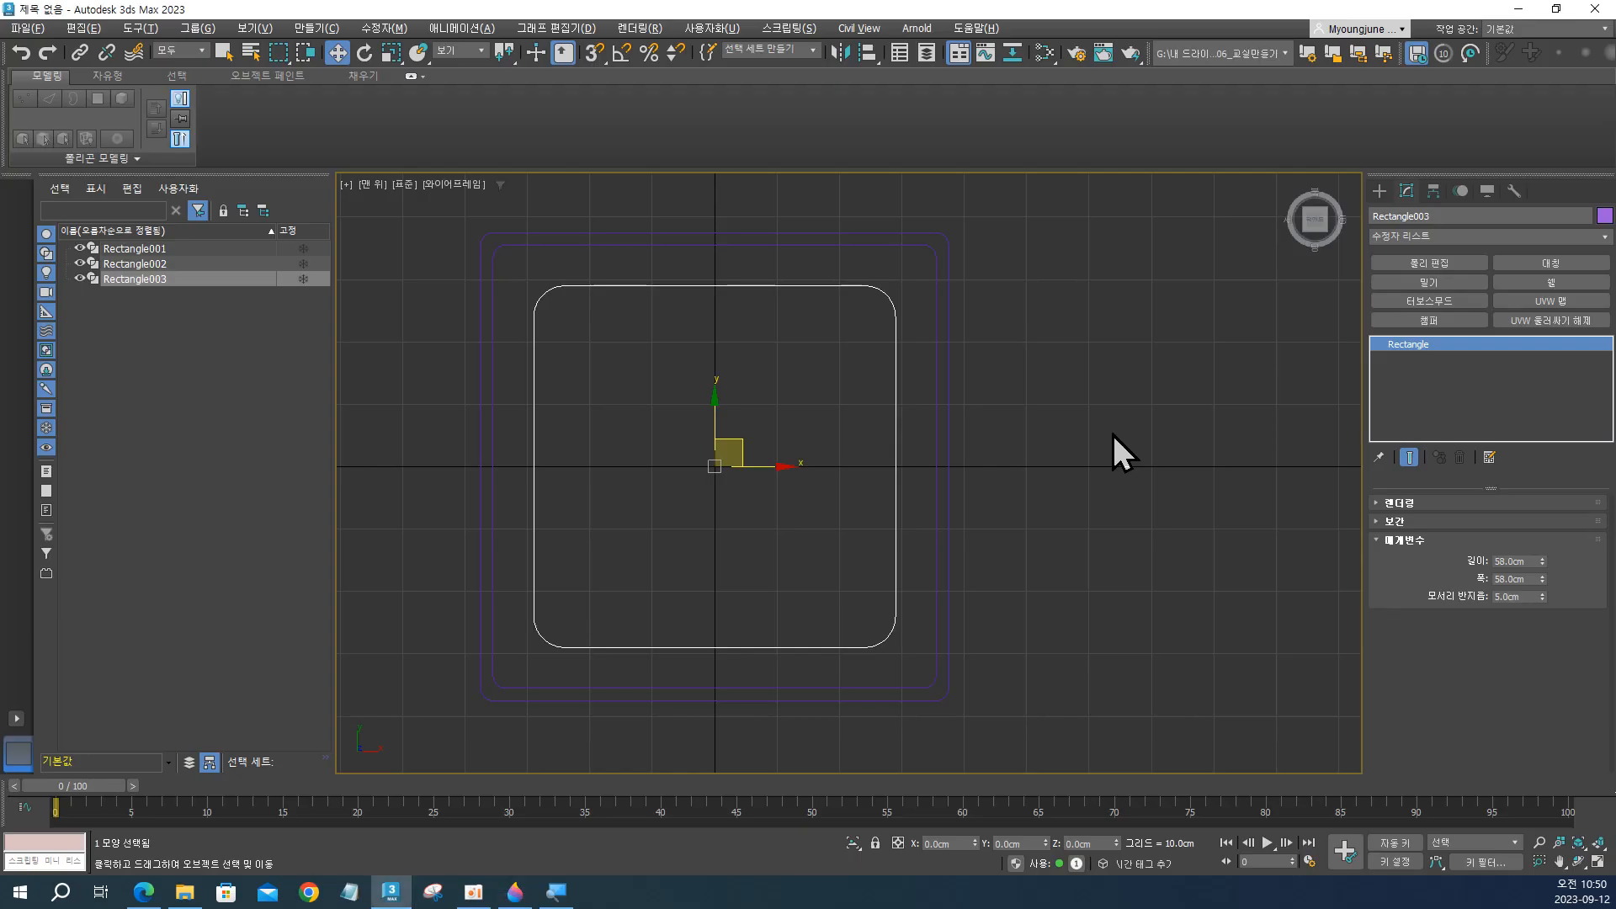
# Select the innermost rectangle and all three rectangles together to review the nested outlines, leaving nothing selected.
pyautogui.click(1014, 452)
pyautogui.moveTo(738, 496); pyautogui.dragTo(794, 557)
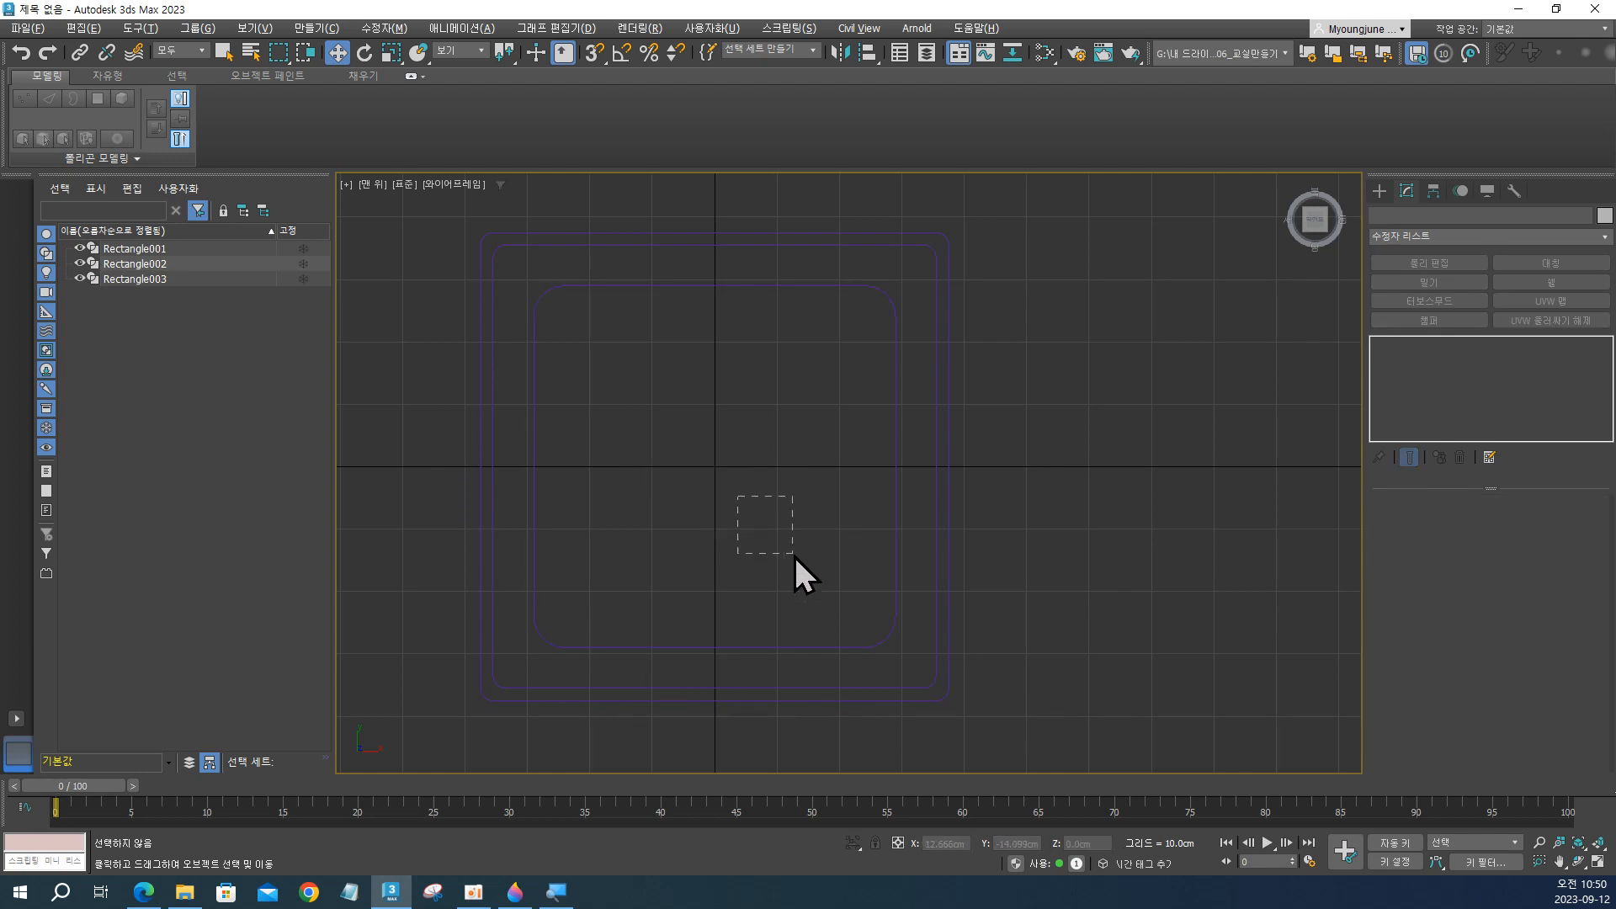
pyautogui.moveTo(845, 638); pyautogui.dragTo(846, 653)
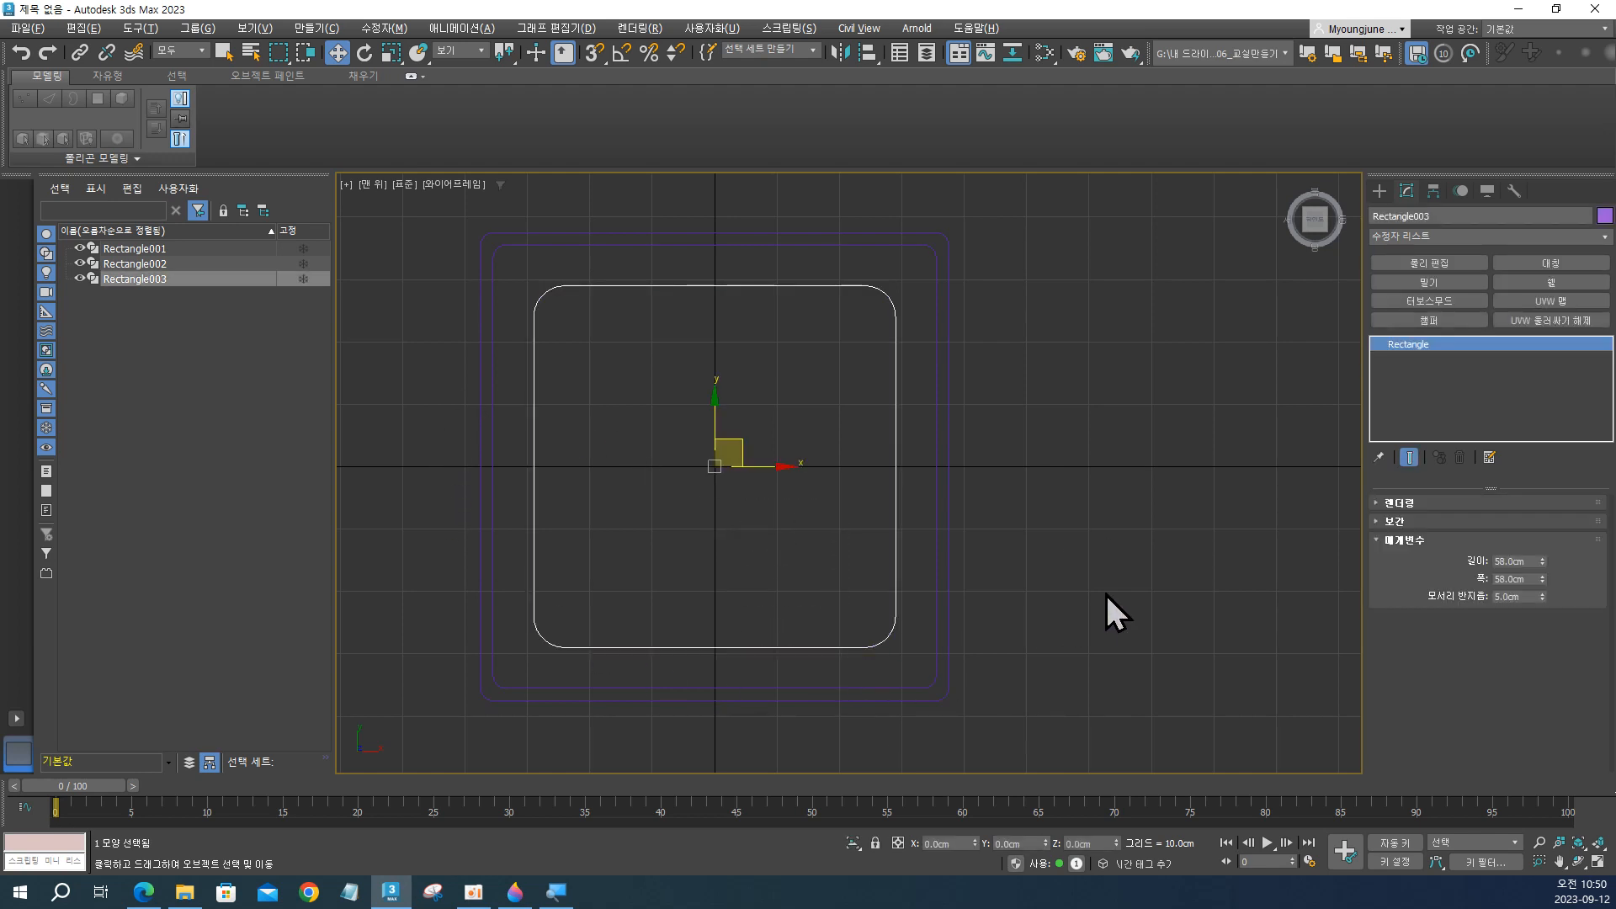
pyautogui.click(831, 552)
pyautogui.moveTo(864, 424); pyautogui.dragTo(993, 499)
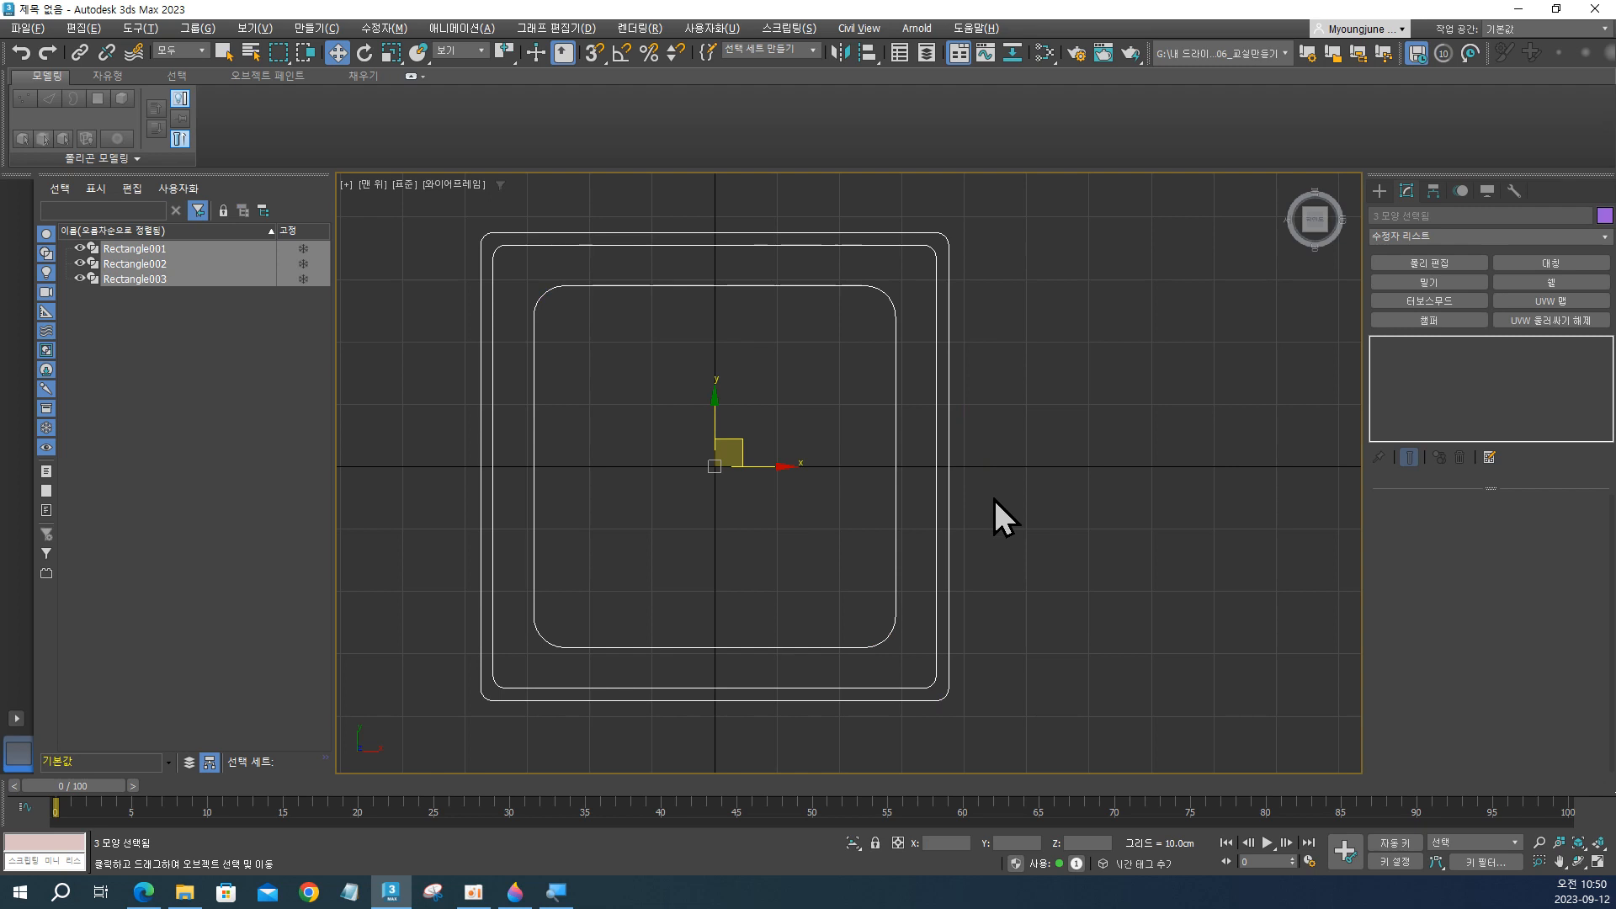
pyautogui.moveTo(1099, 333); pyautogui.dragTo(834, 457)
pyautogui.click(1086, 376)
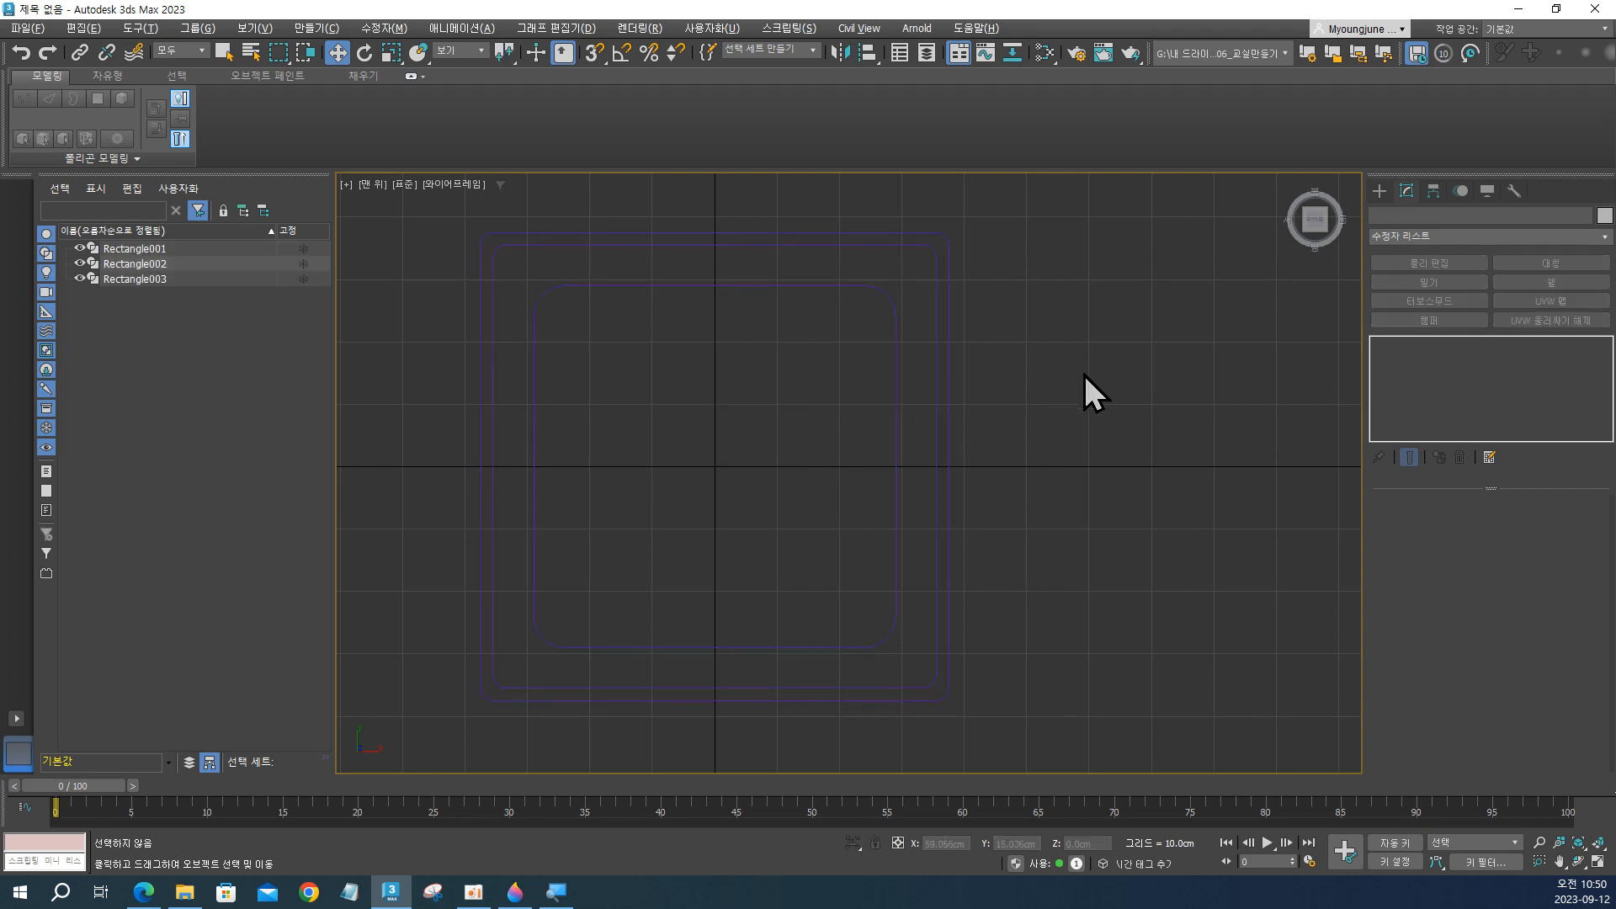
pyautogui.moveTo(1099, 438); pyautogui.dragTo(783, 462)
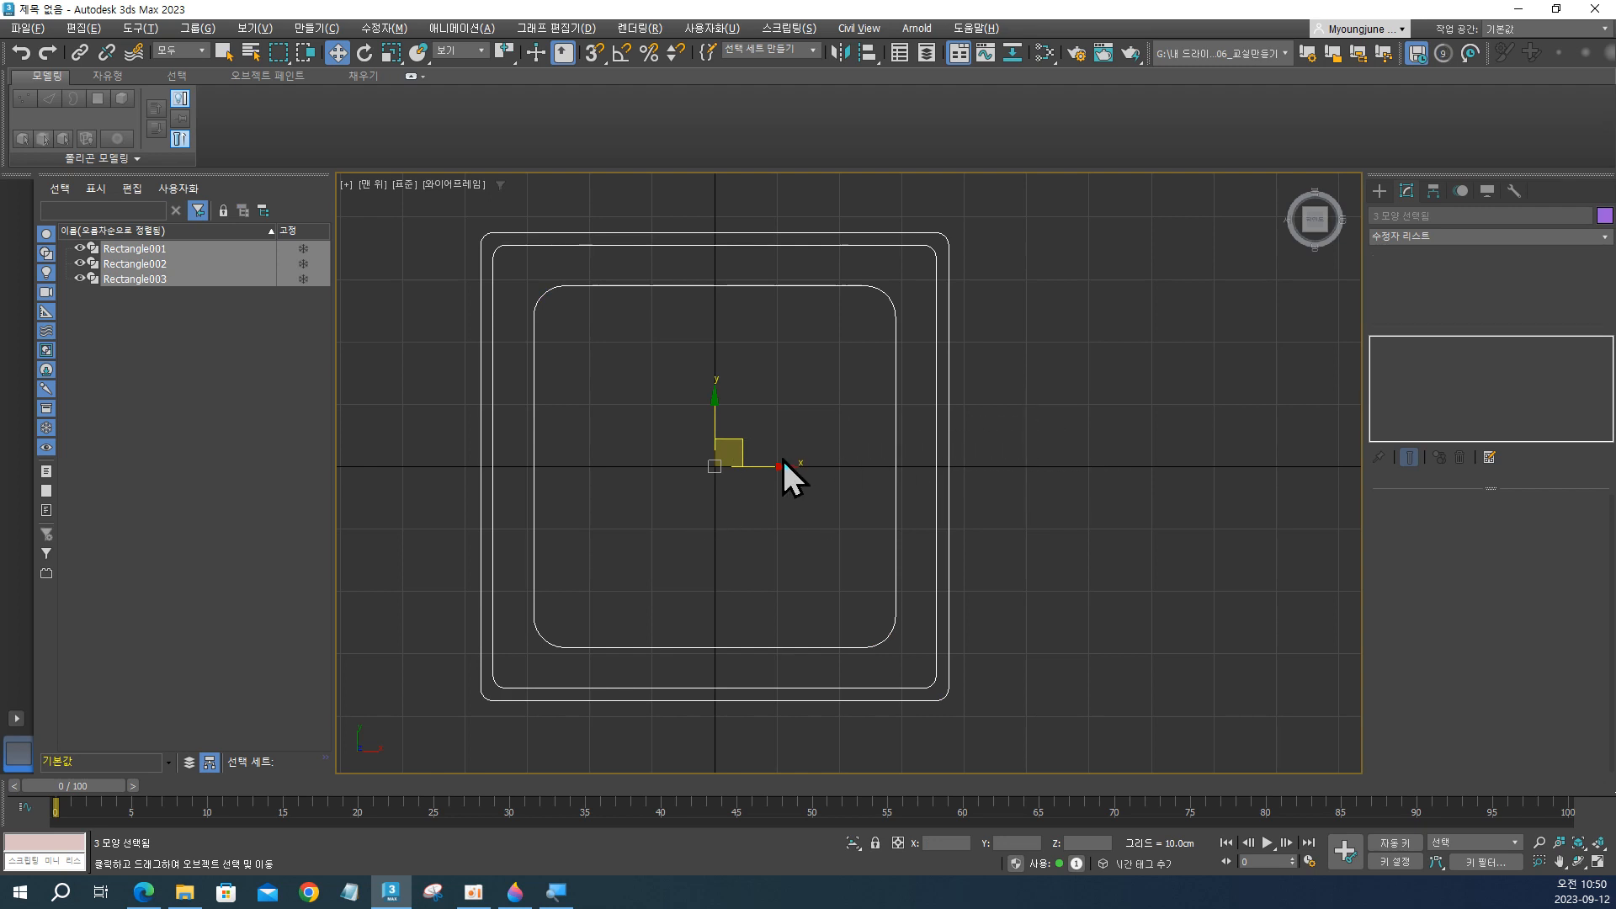
pyautogui.click(1079, 407)
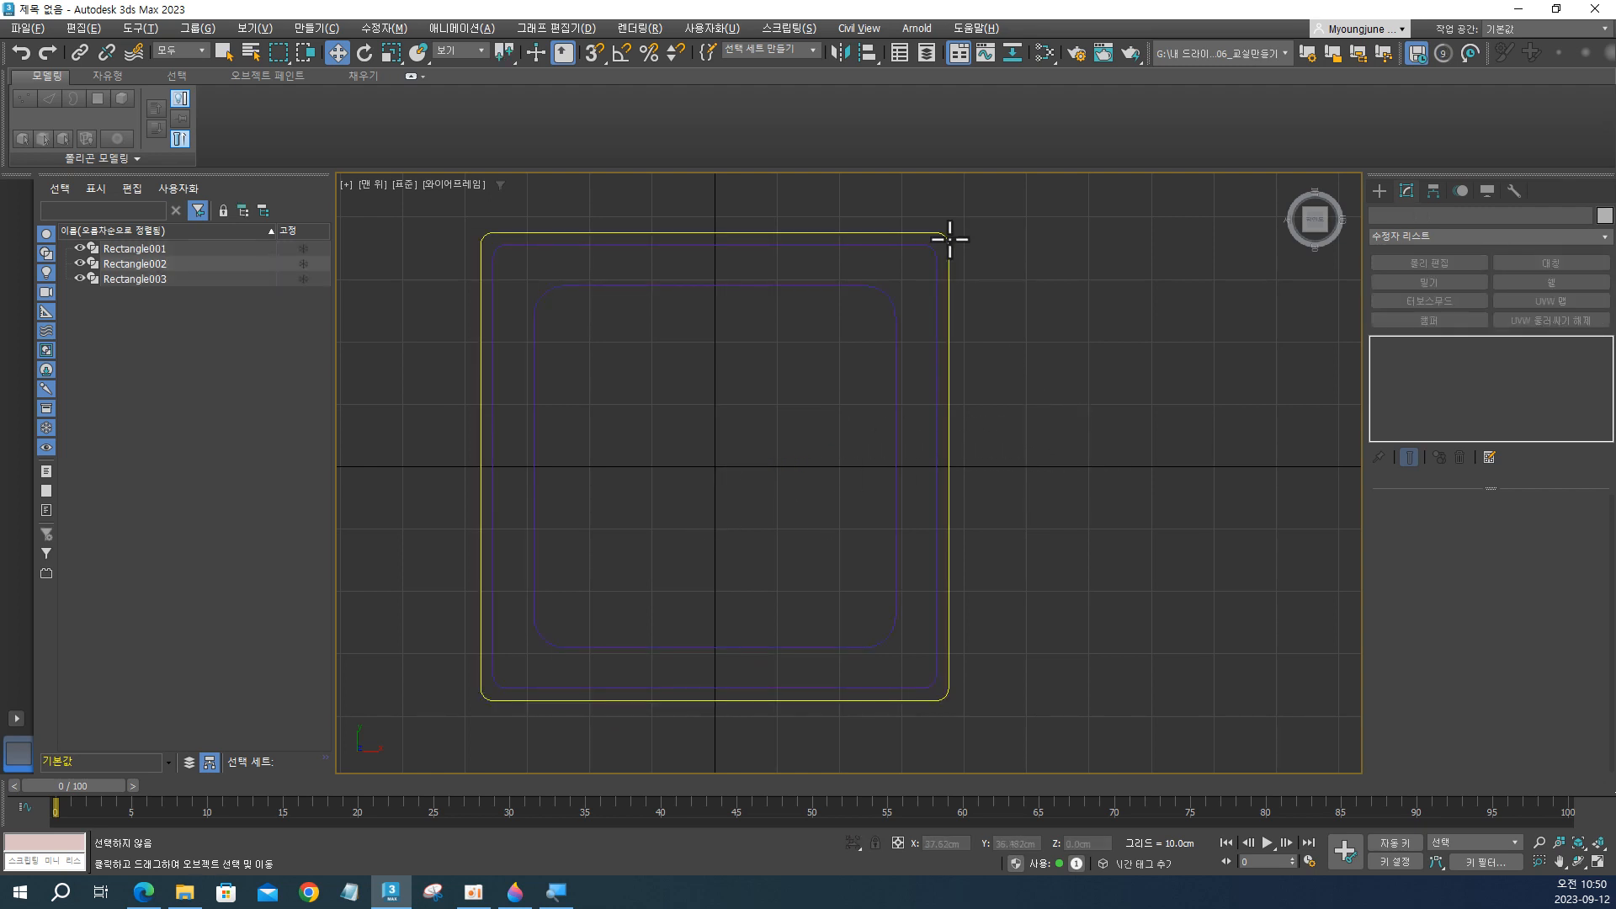
# Select the outermost and middle rectangles together and examine the narrow border between them at the upper-right corner.
pyautogui.click(950, 239)
pyautogui.keyDown('ctrl'); pyautogui.click(934, 250); pyautogui.keyUp('ctrl')
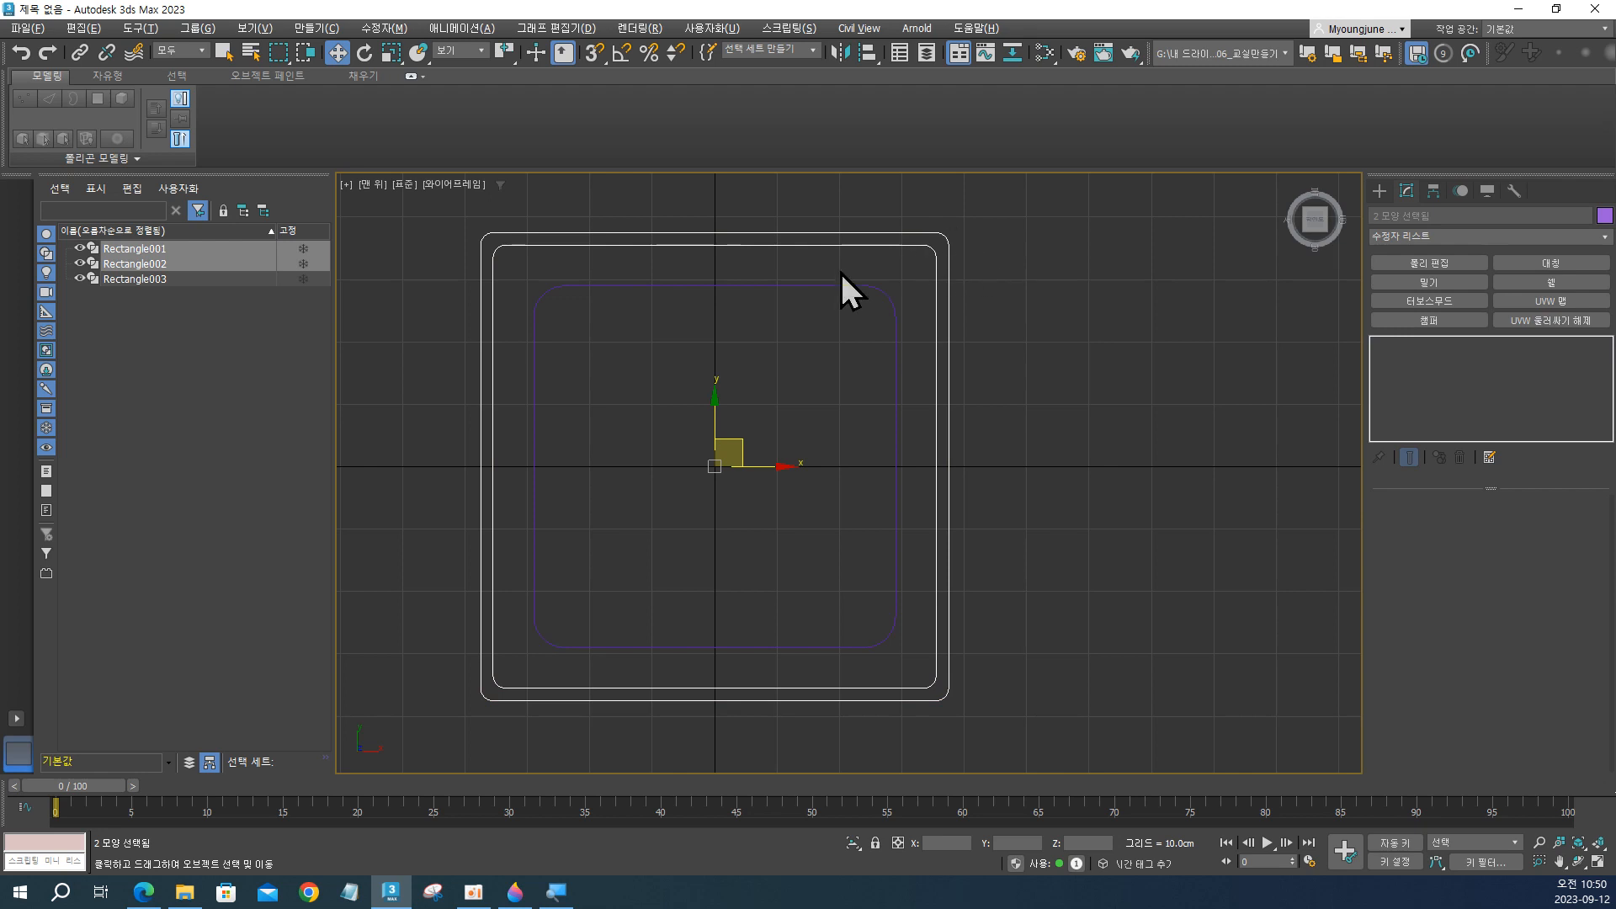
pyautogui.scroll(5, 942, 266)
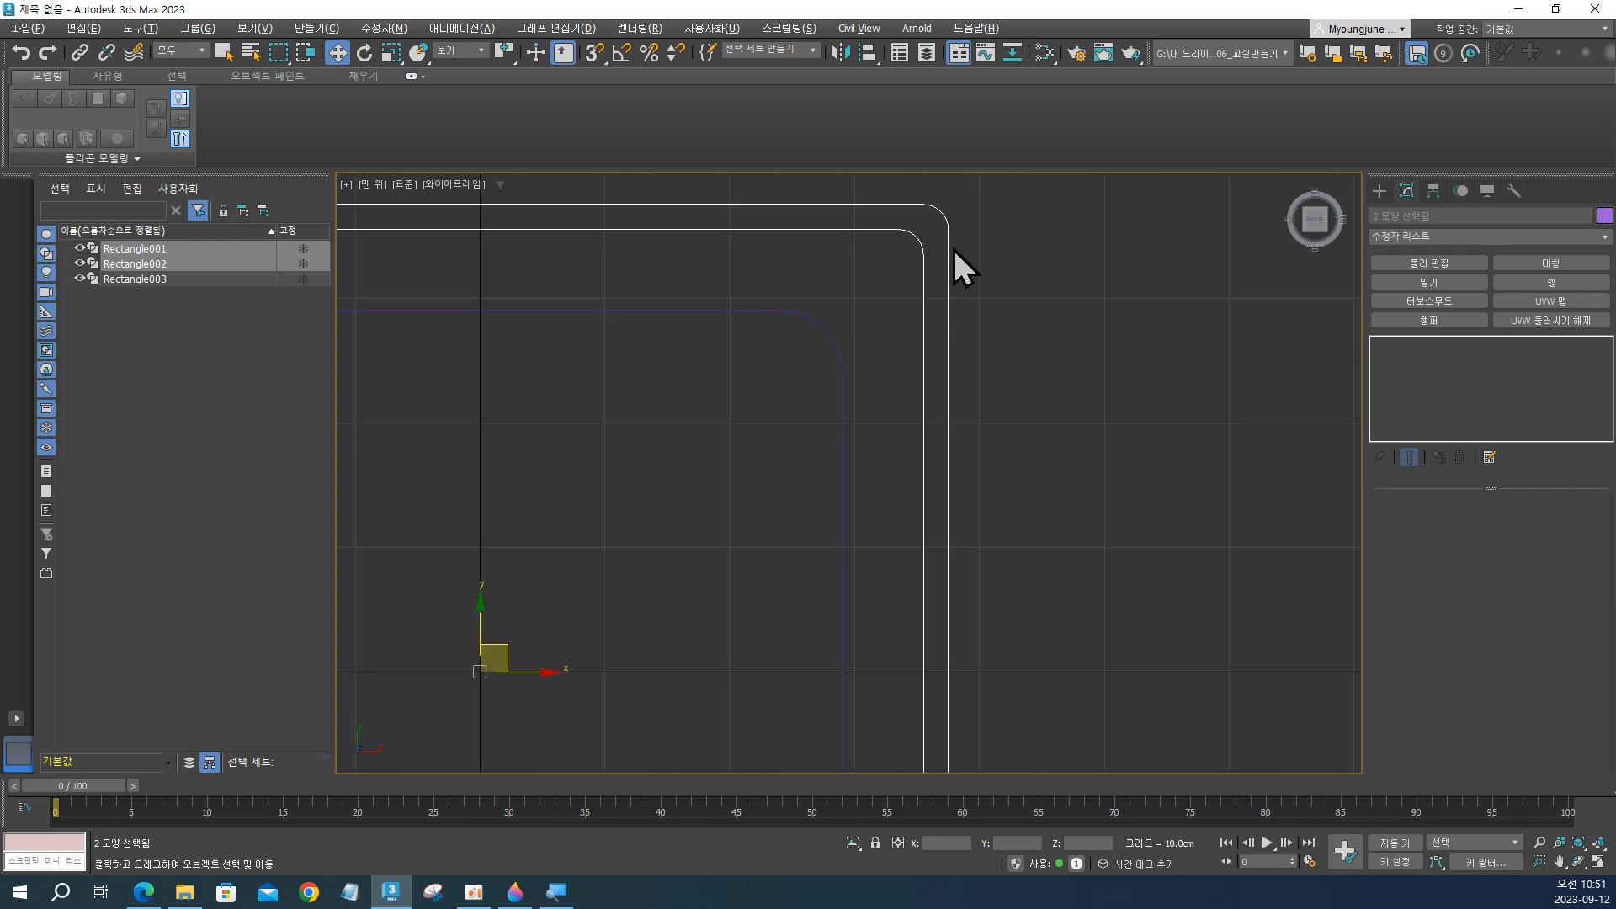
pyautogui.press('ctrl')
pyautogui.press('ctrl')
pyautogui.press('ctrl')
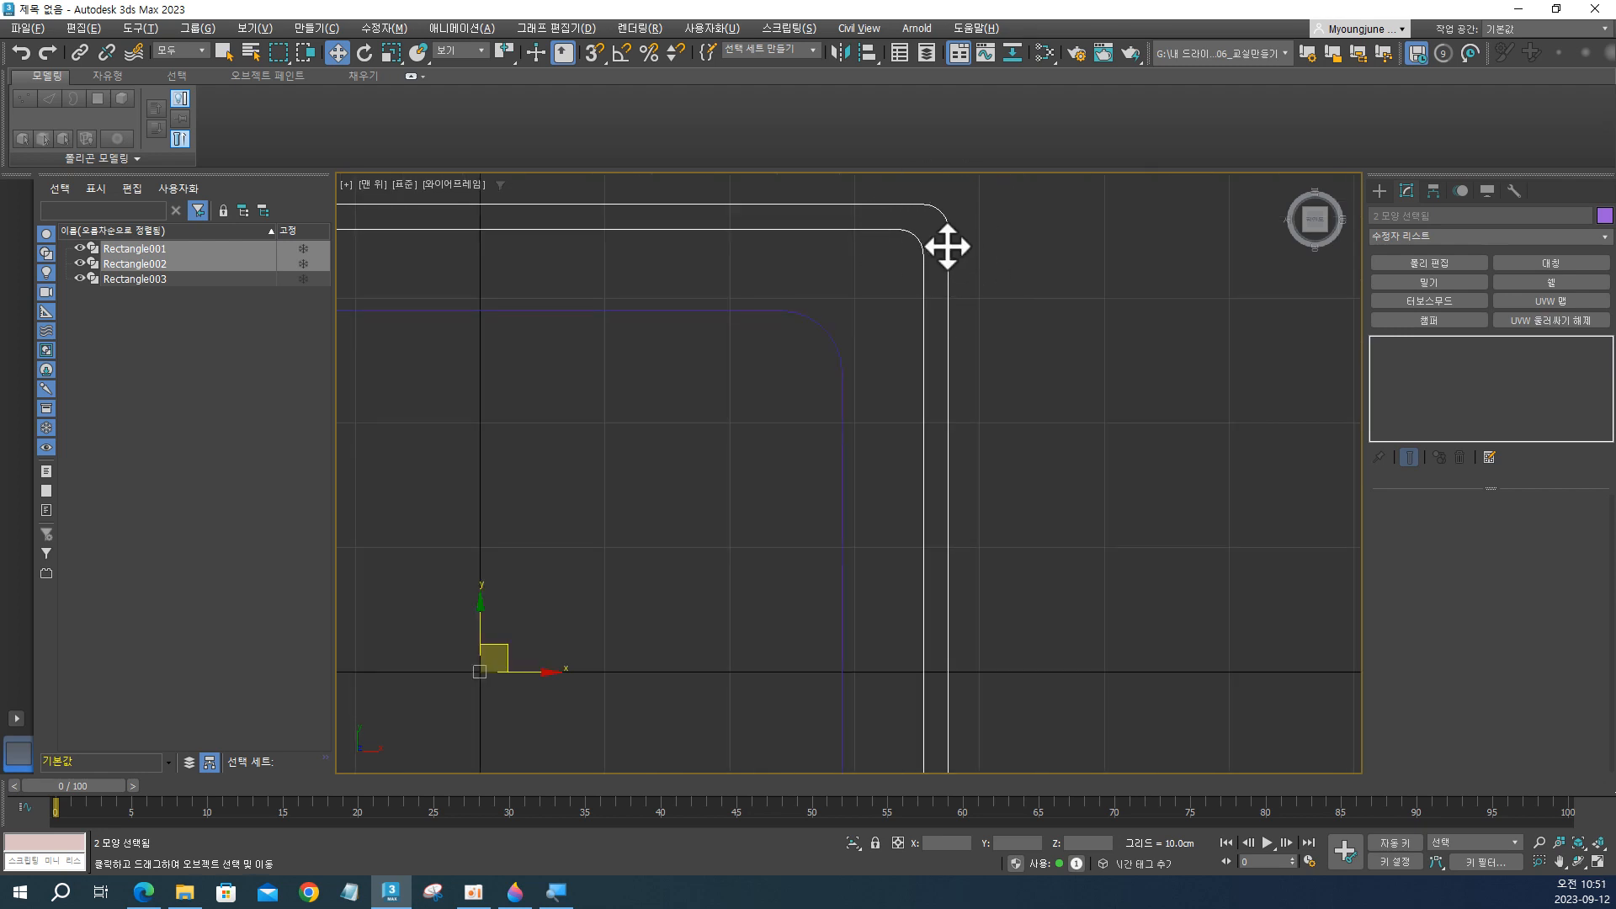
pyautogui.press('ctrl')
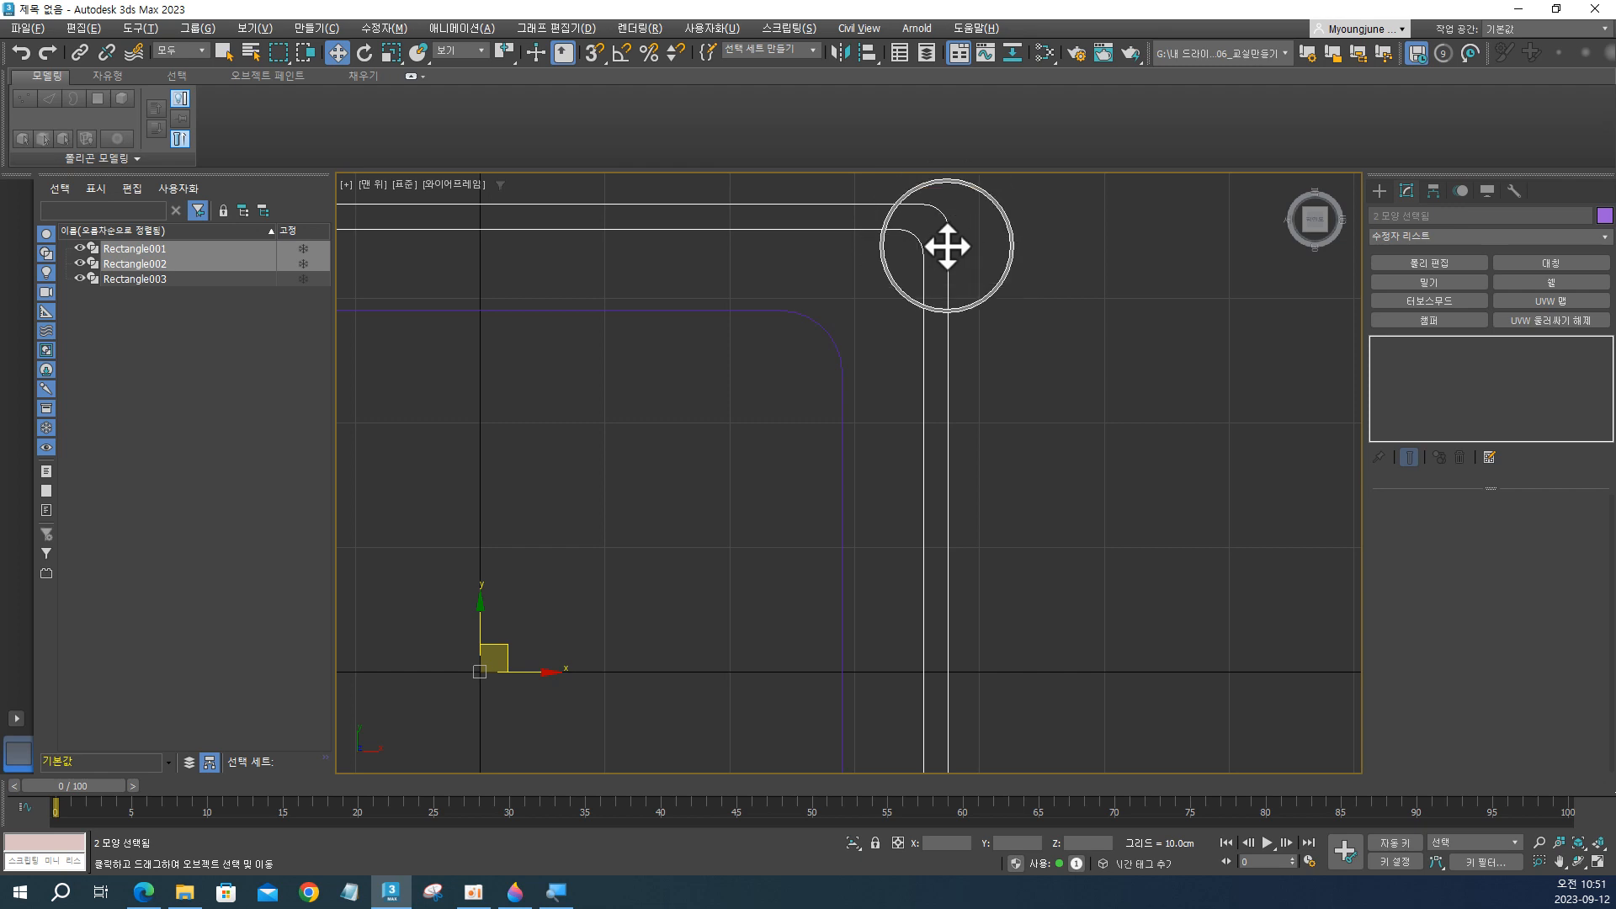
pyautogui.press('ctrl')
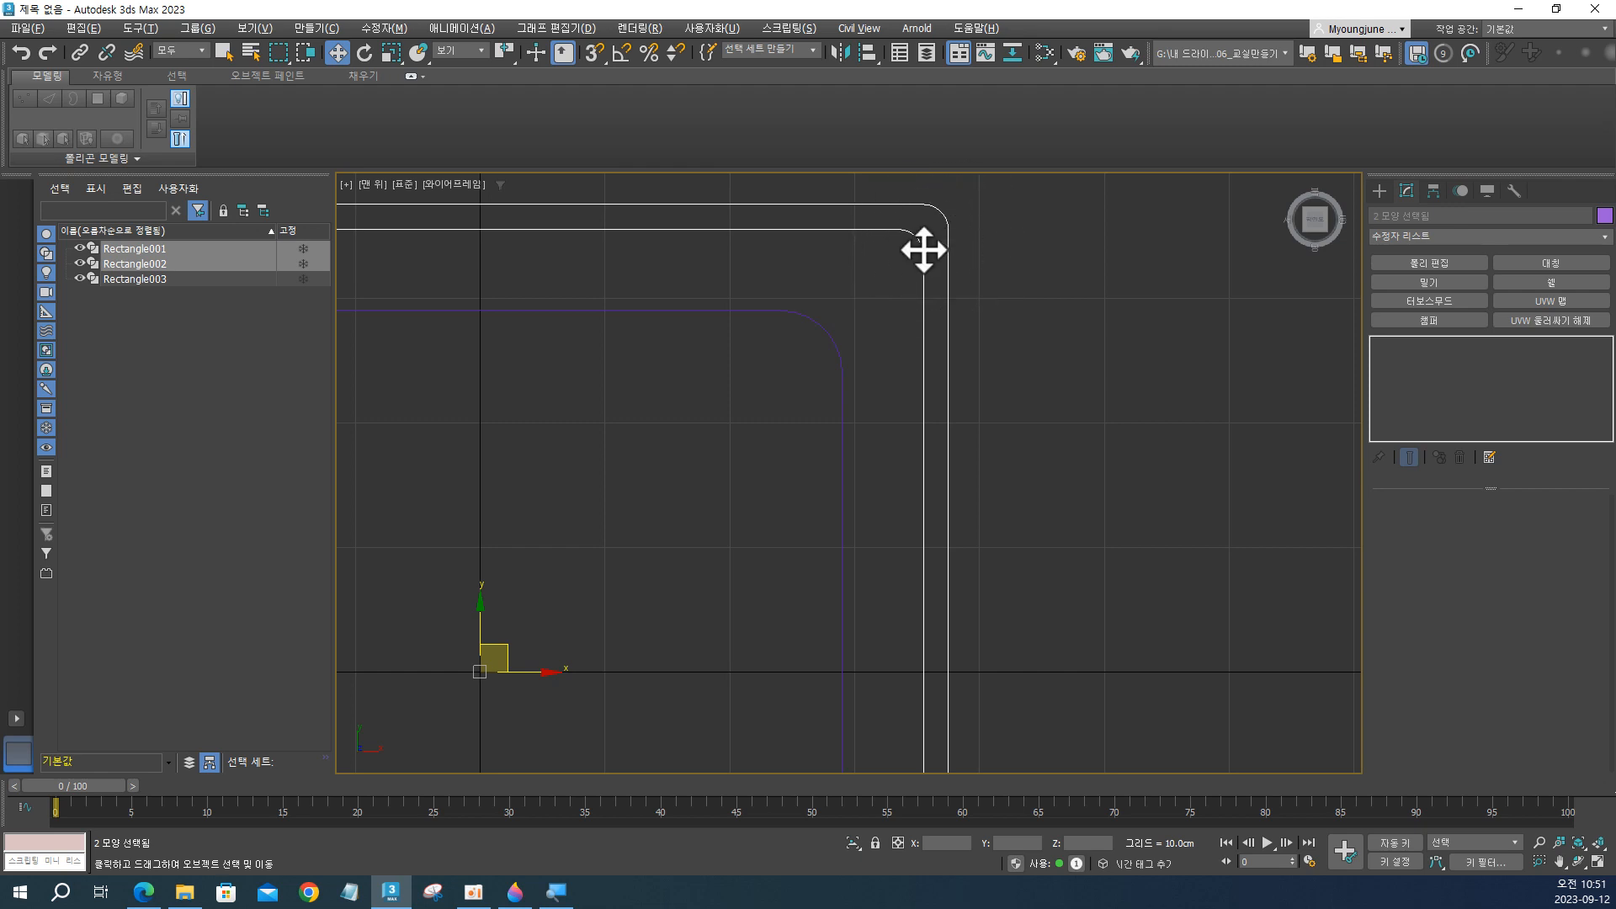
pyautogui.press('ctrl')
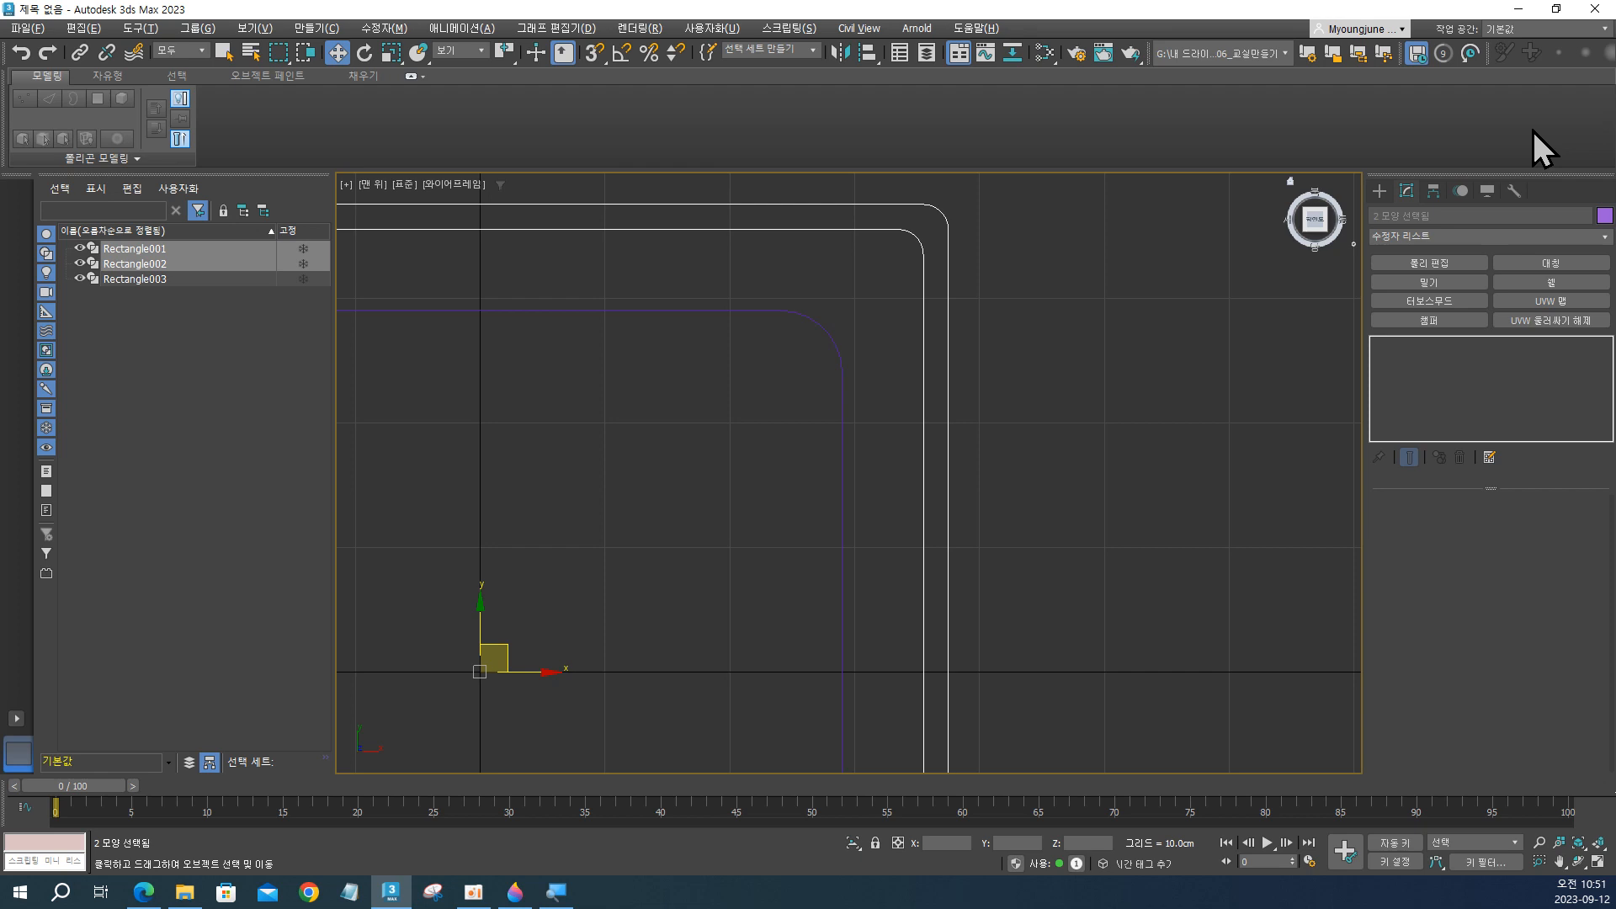
# Duplicate the middle rectangle in place as an independent copy named Rectangle004.
pyautogui.click(936, 335)
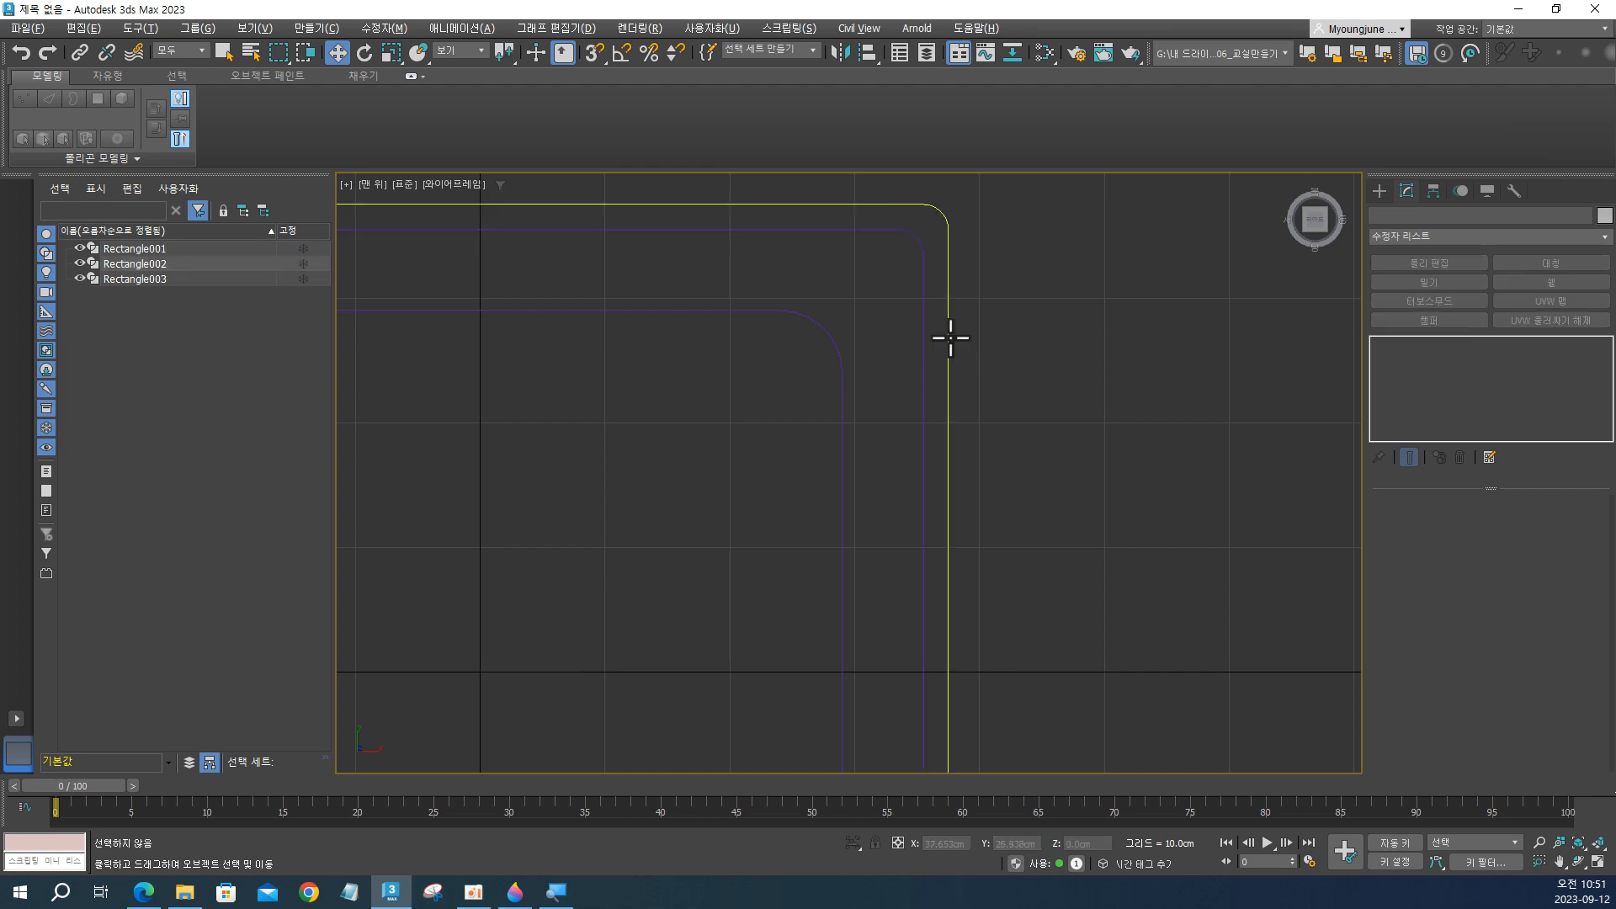
pyautogui.click(923, 346)
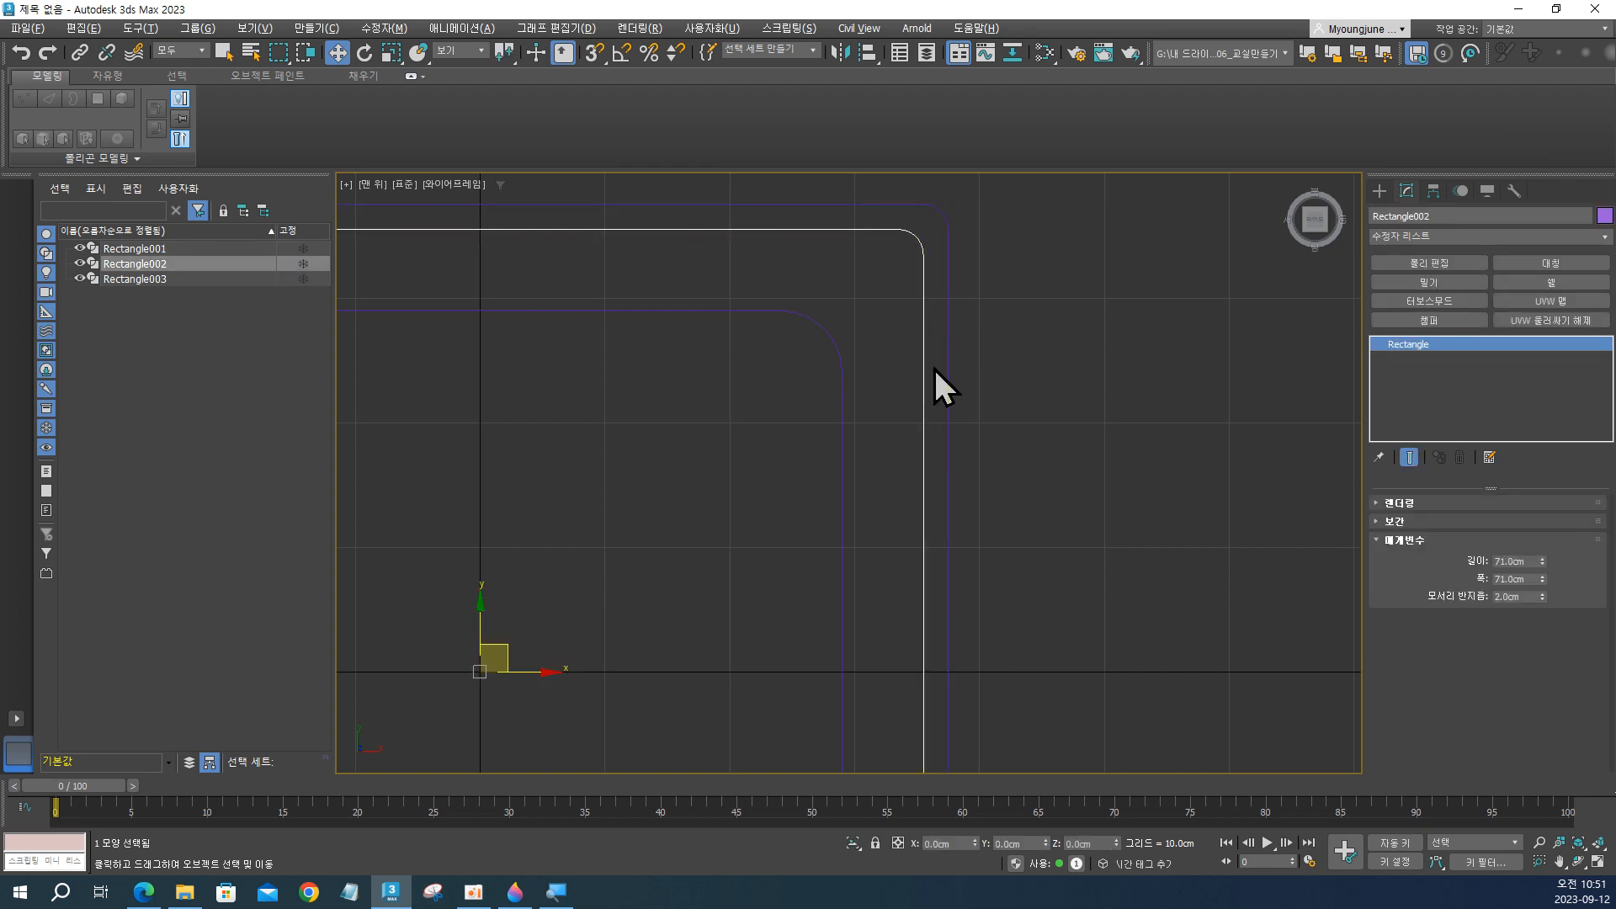
pyautogui.hotkey('ctrl', 'v')
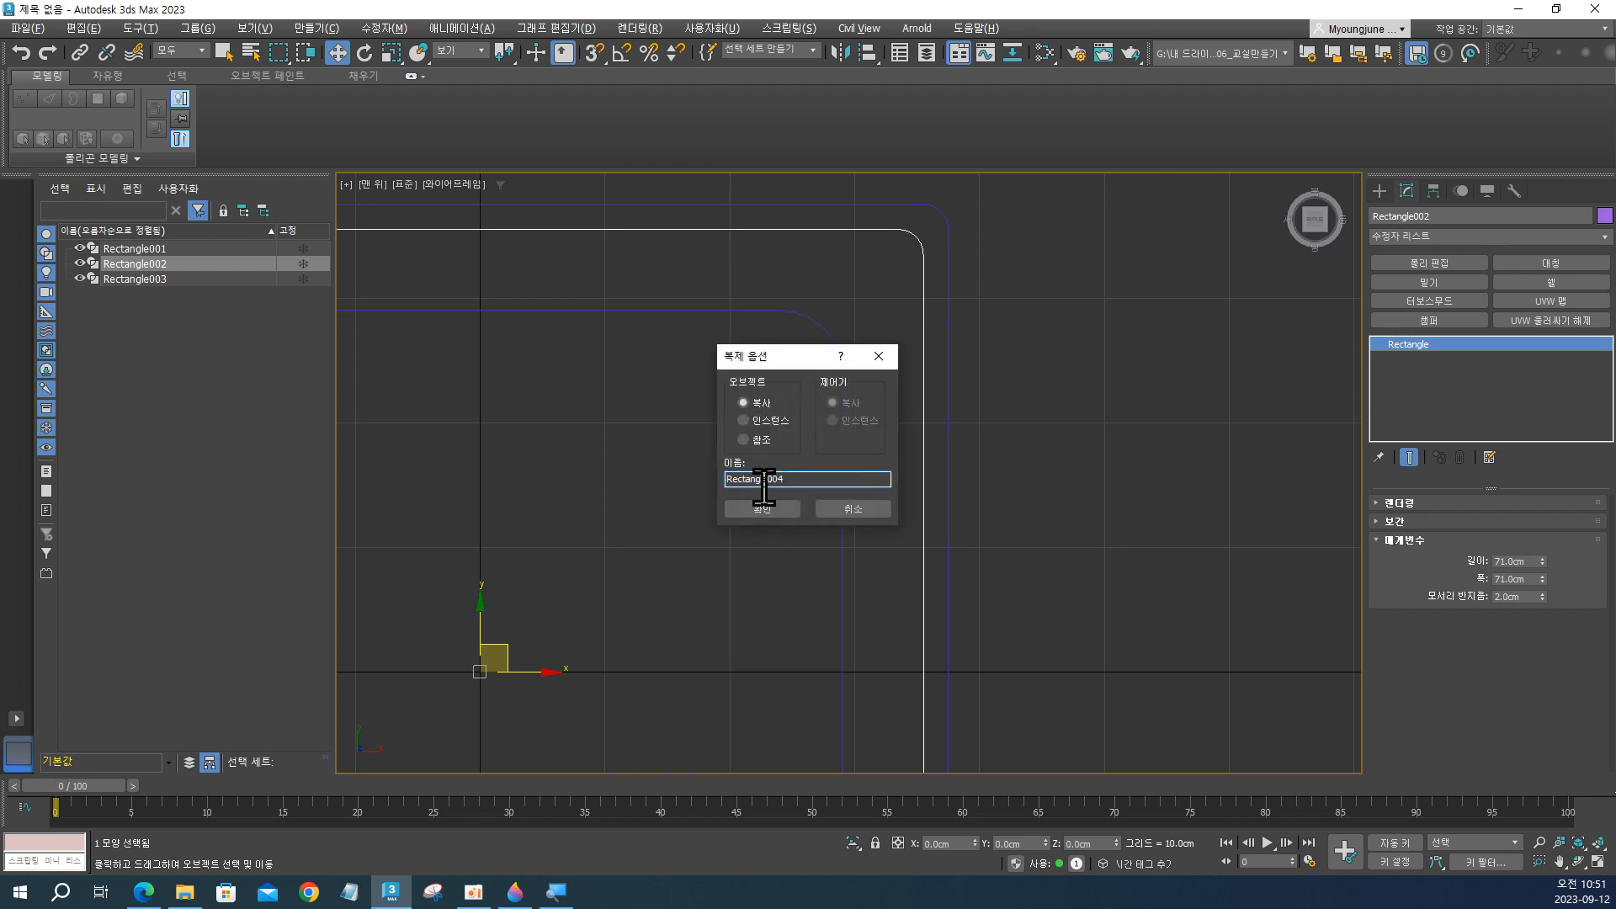
pyautogui.click(752, 509)
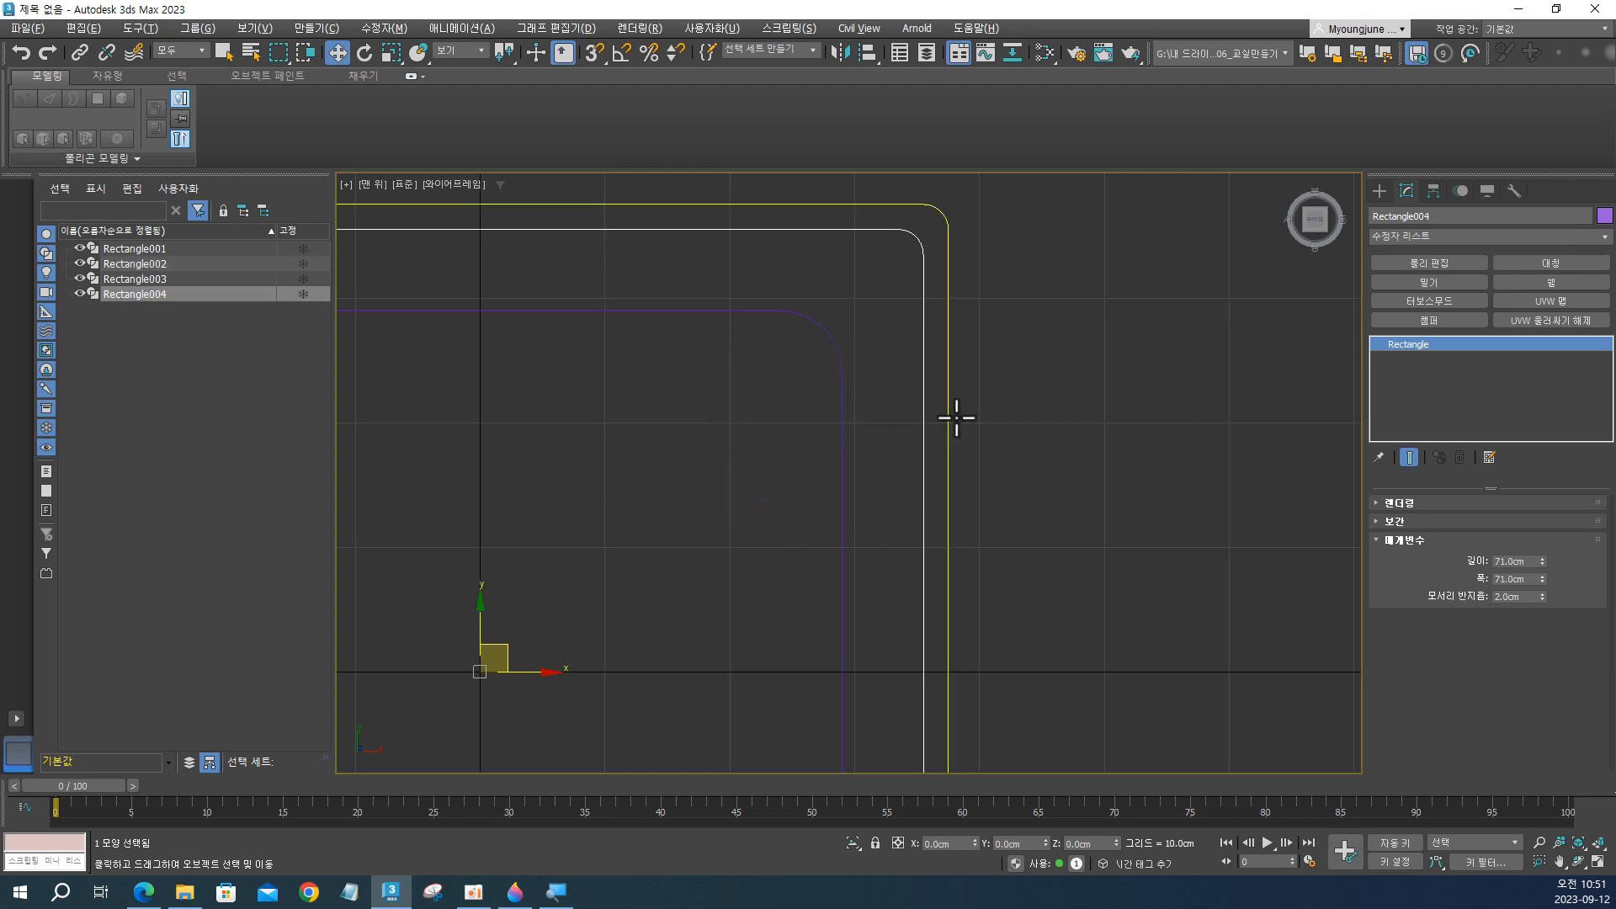
# Review the outline pairs by selecting the outermost rectangle with the middle copy, and the original middle rectangle with the innermost one.
pyautogui.click(1002, 389)
pyautogui.click(948, 372)
pyautogui.keyDown('ctrl'); pyautogui.click(924, 376); pyautogui.keyUp('ctrl')
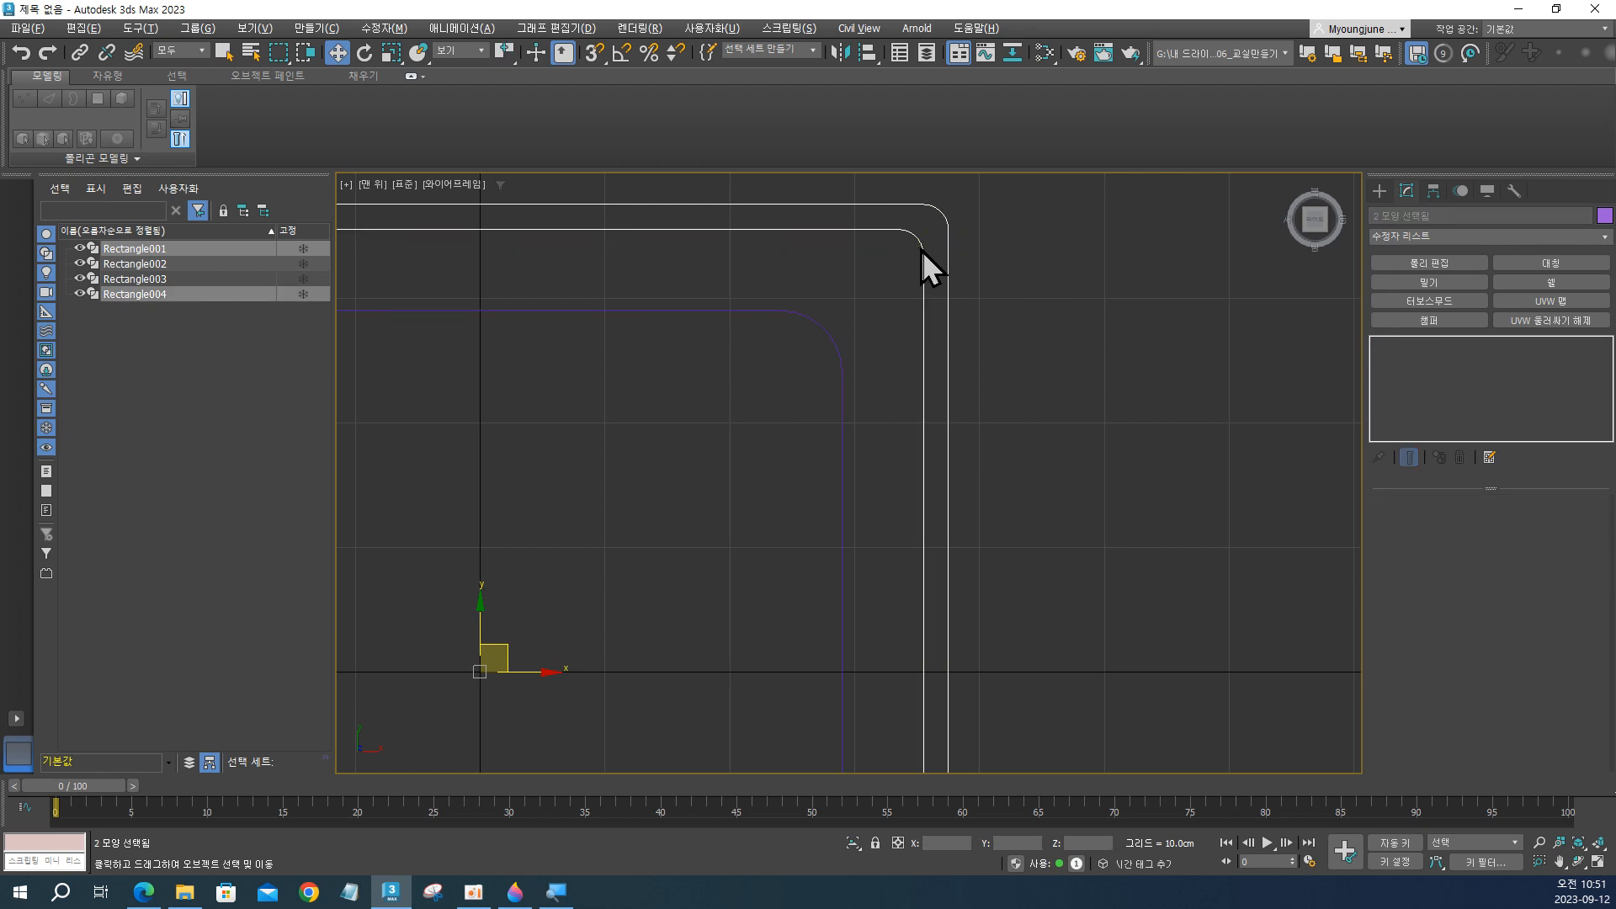
pyautogui.click(185, 264)
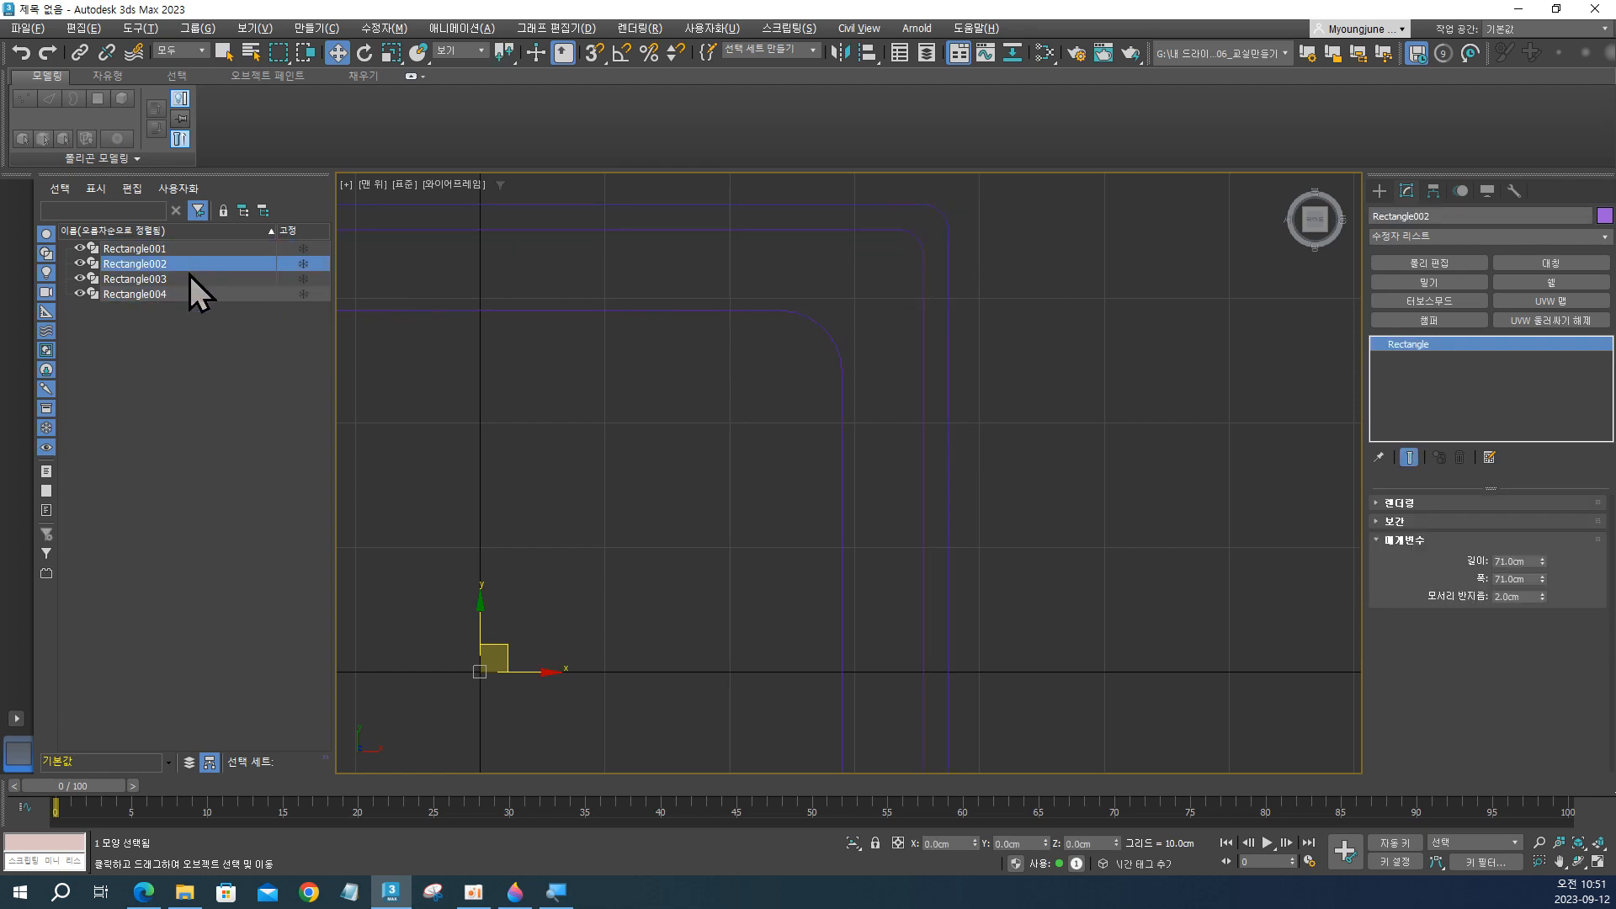
pyautogui.keyDown('ctrl'); pyautogui.click(190, 277); pyautogui.keyUp('ctrl')
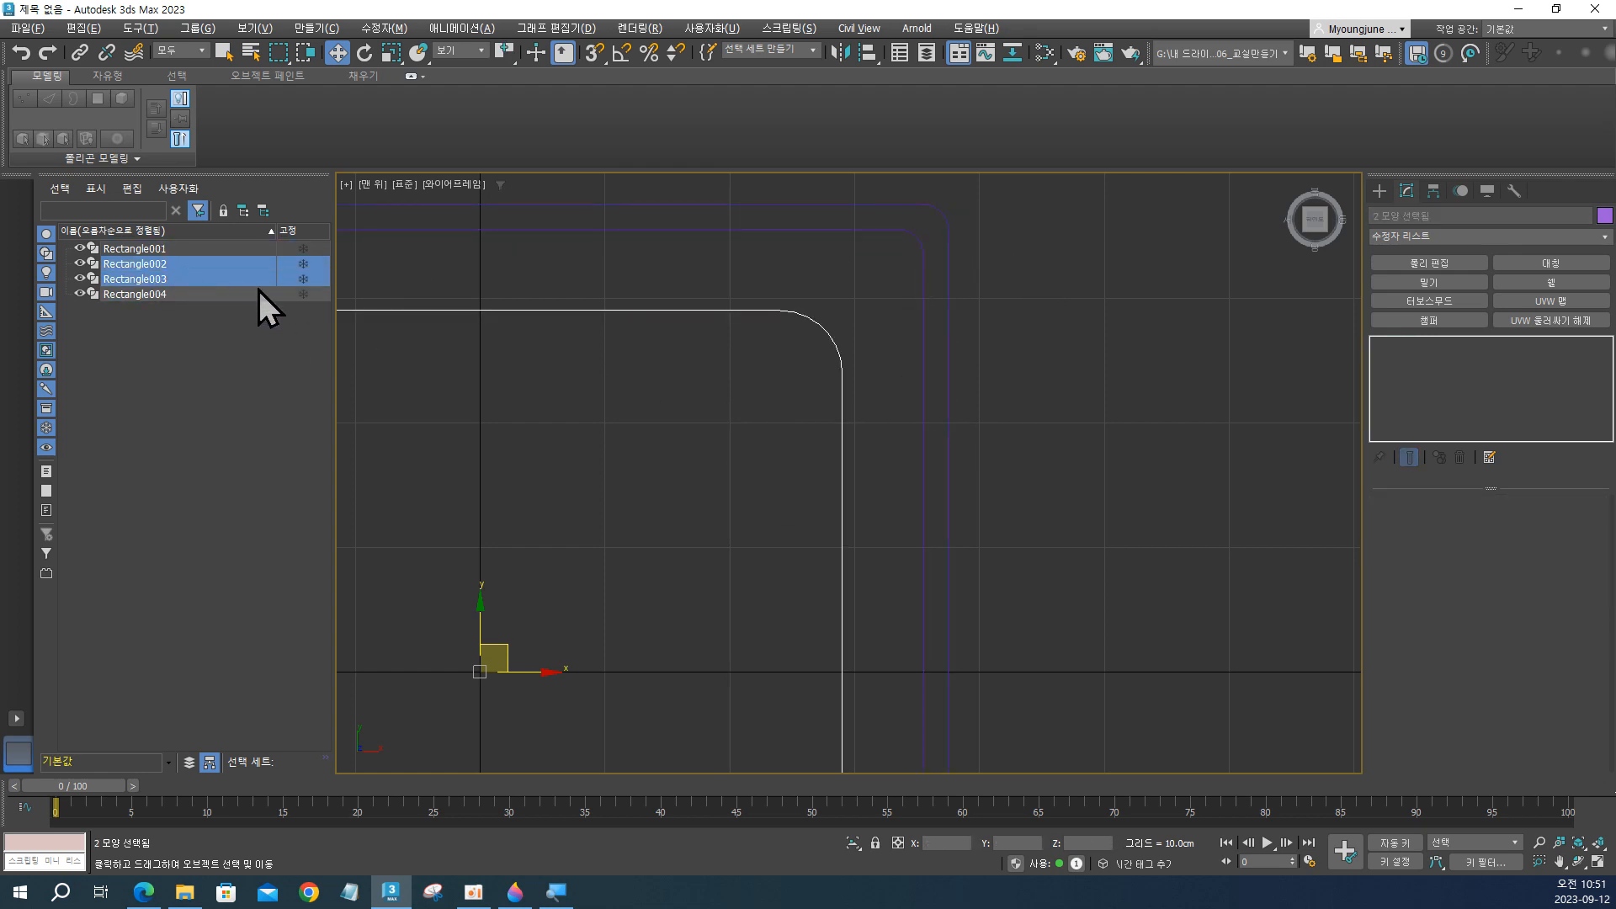
# Duplicate the innermost rectangle in place as an independent copy named Rectangle005.
pyautogui.click(841, 415)
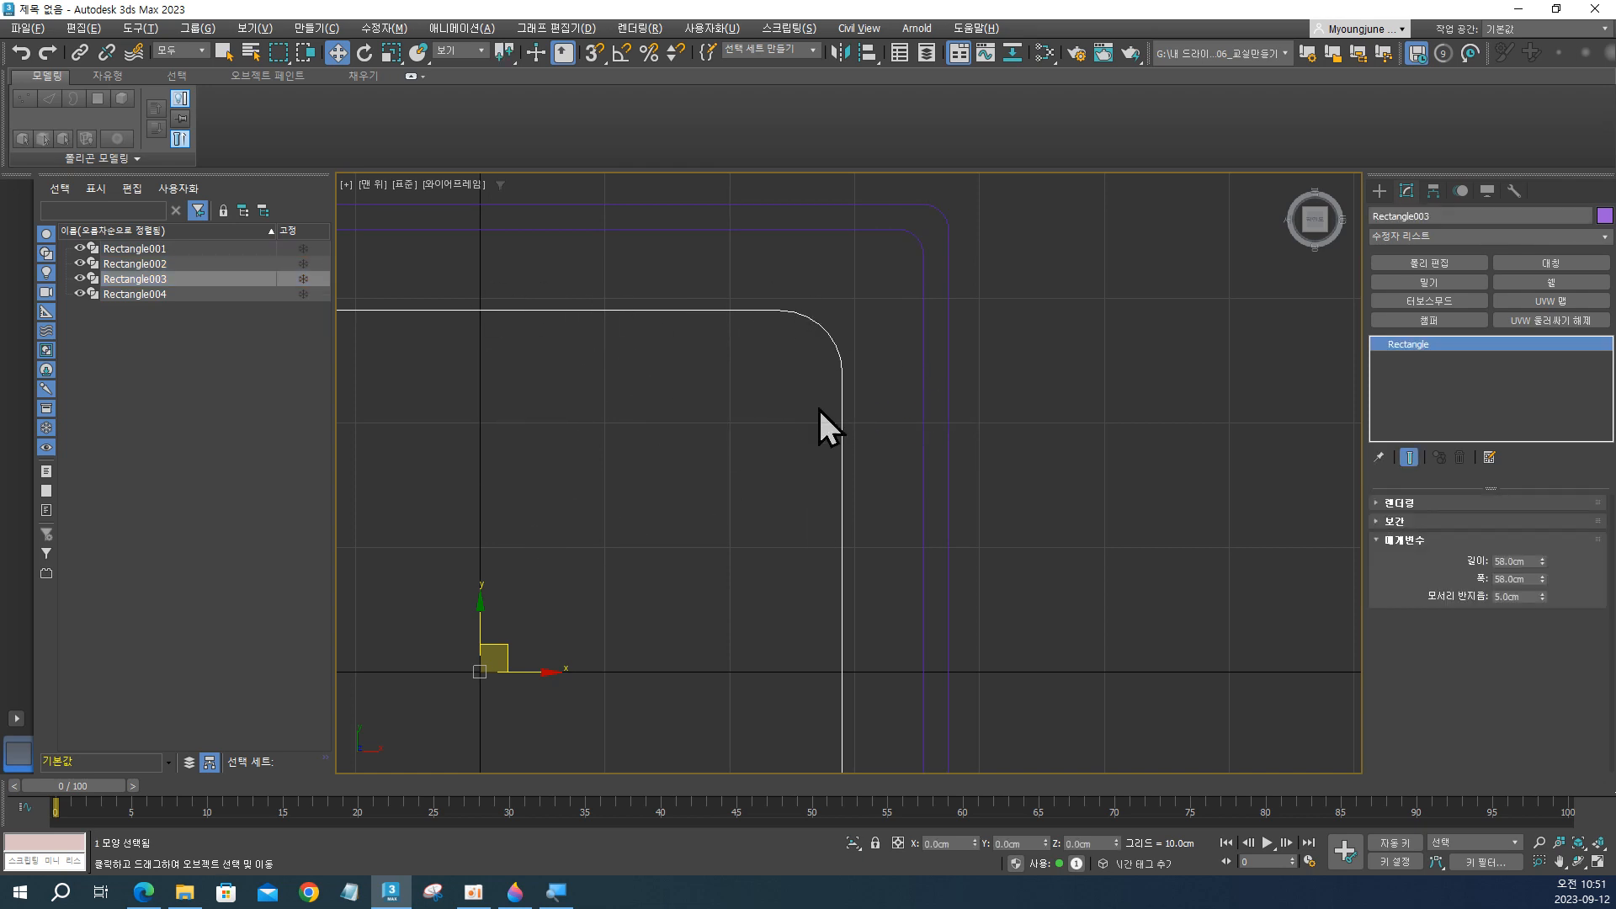
pyautogui.click(856, 413)
pyautogui.click(841, 419)
pyautogui.hotkey('ctrl', 'v')
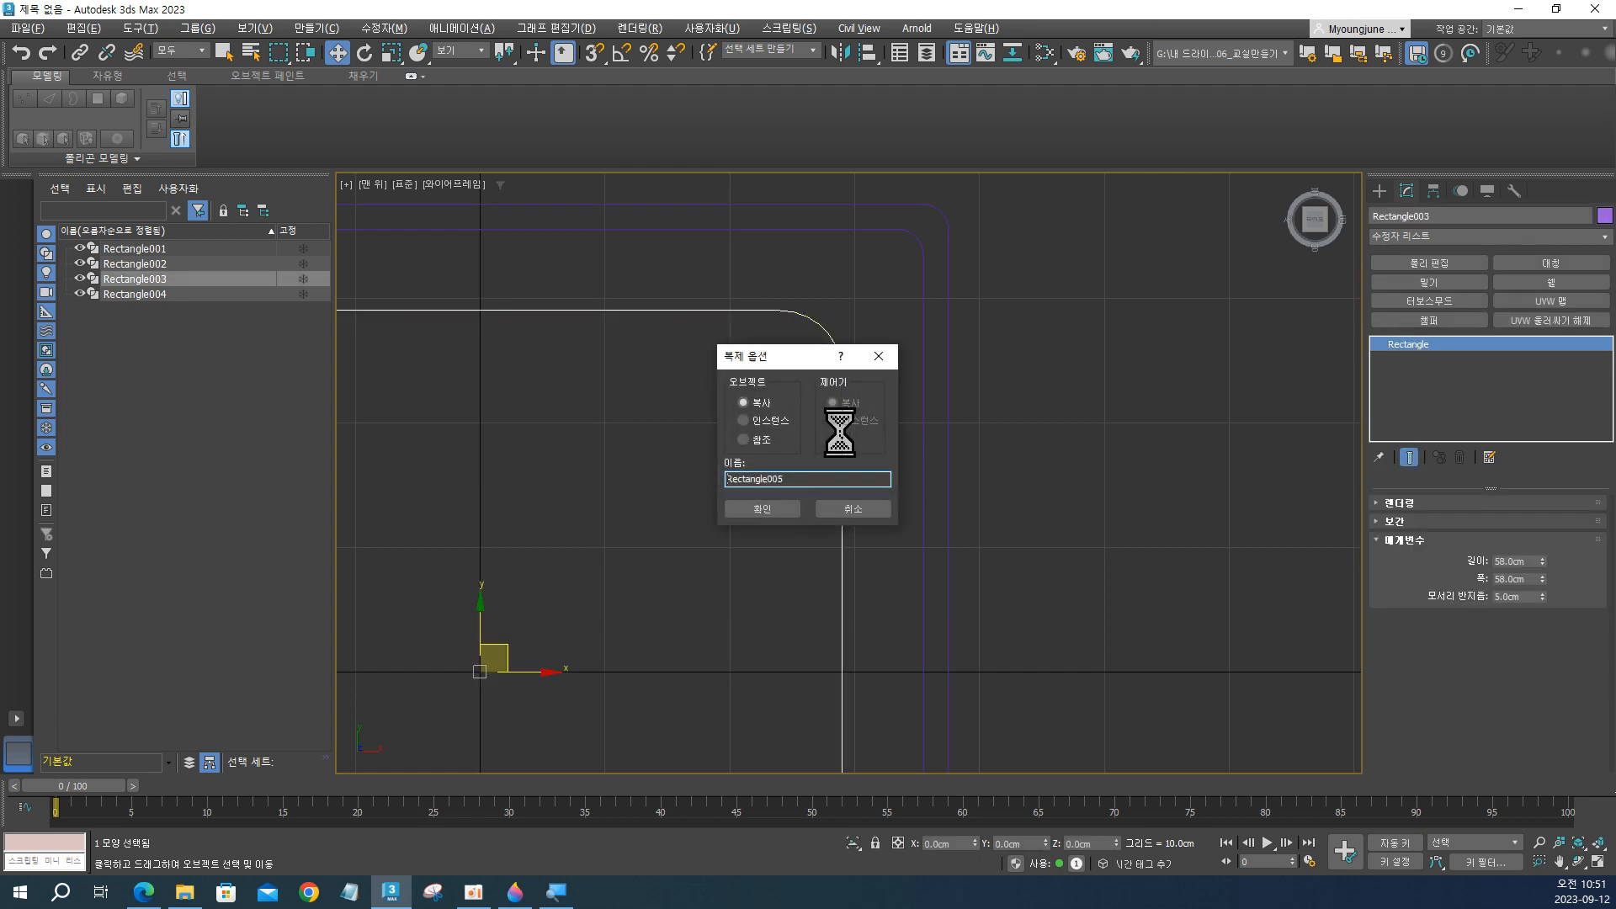
pyautogui.click(786, 511)
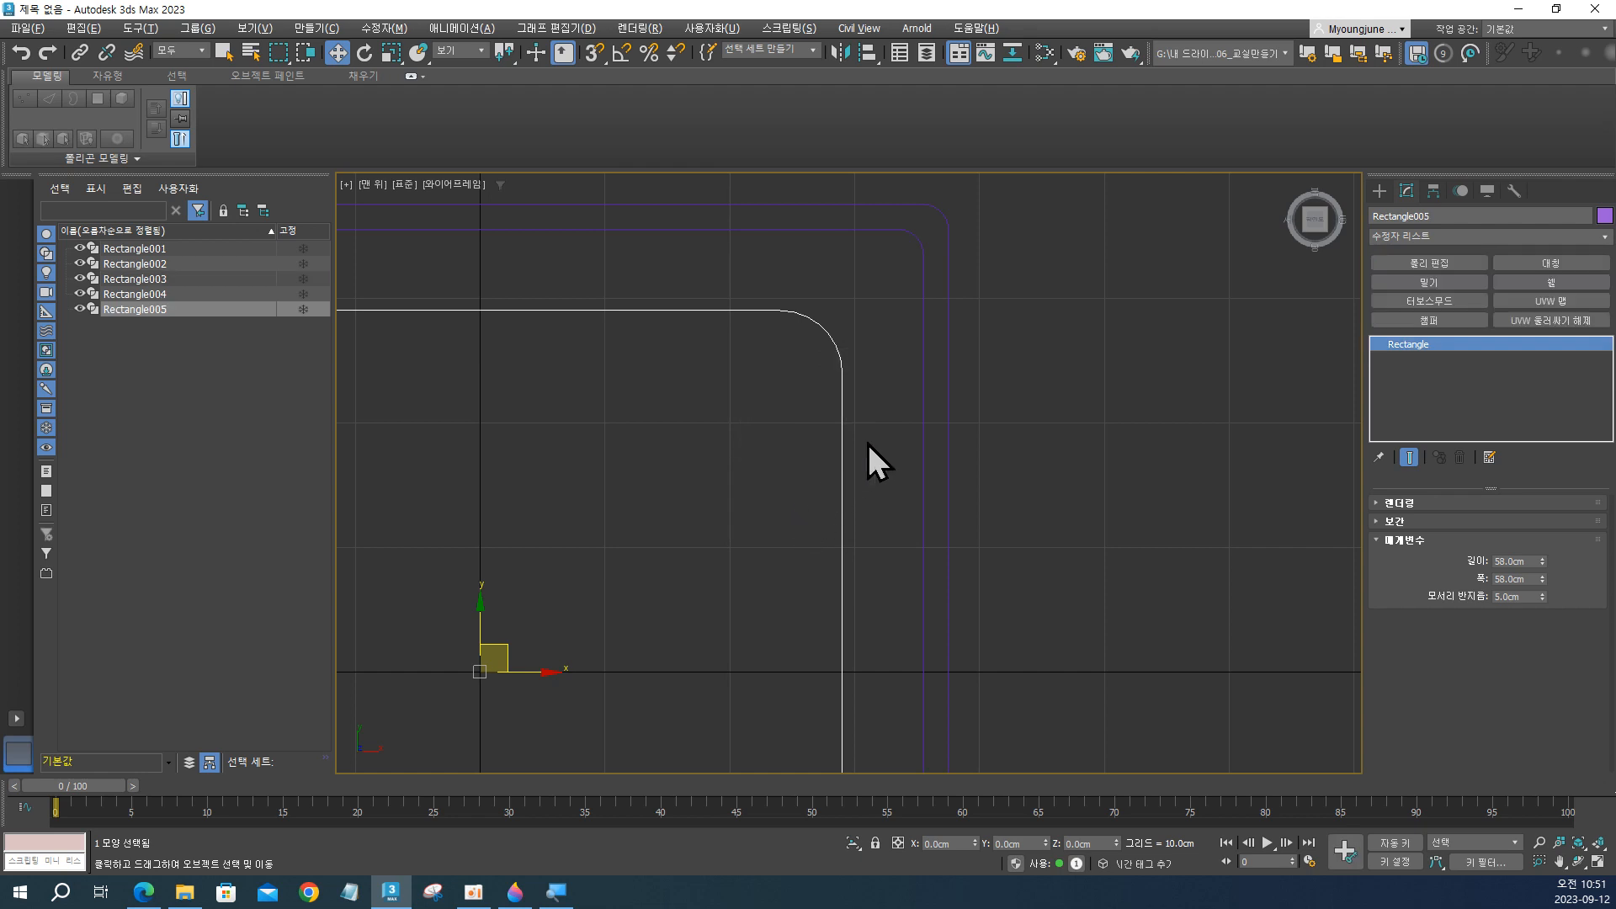
# Select the outermost, middle and innermost outlines in turn to review them, leaving the outermost rectangle selected.
pyautogui.click(946, 360)
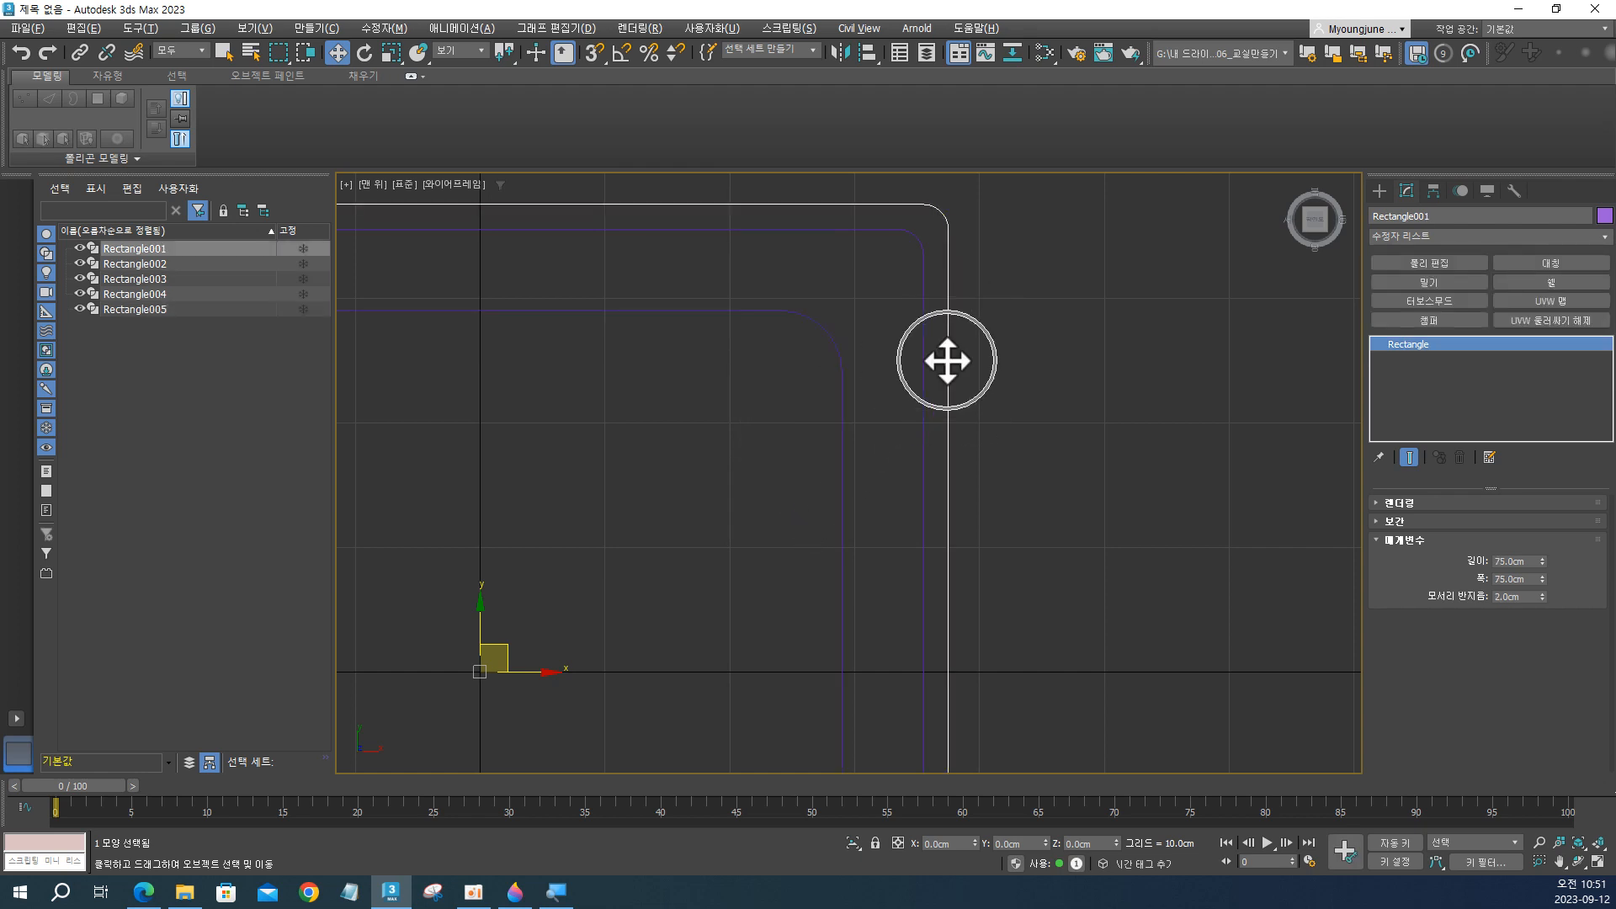
pyautogui.click(923, 360)
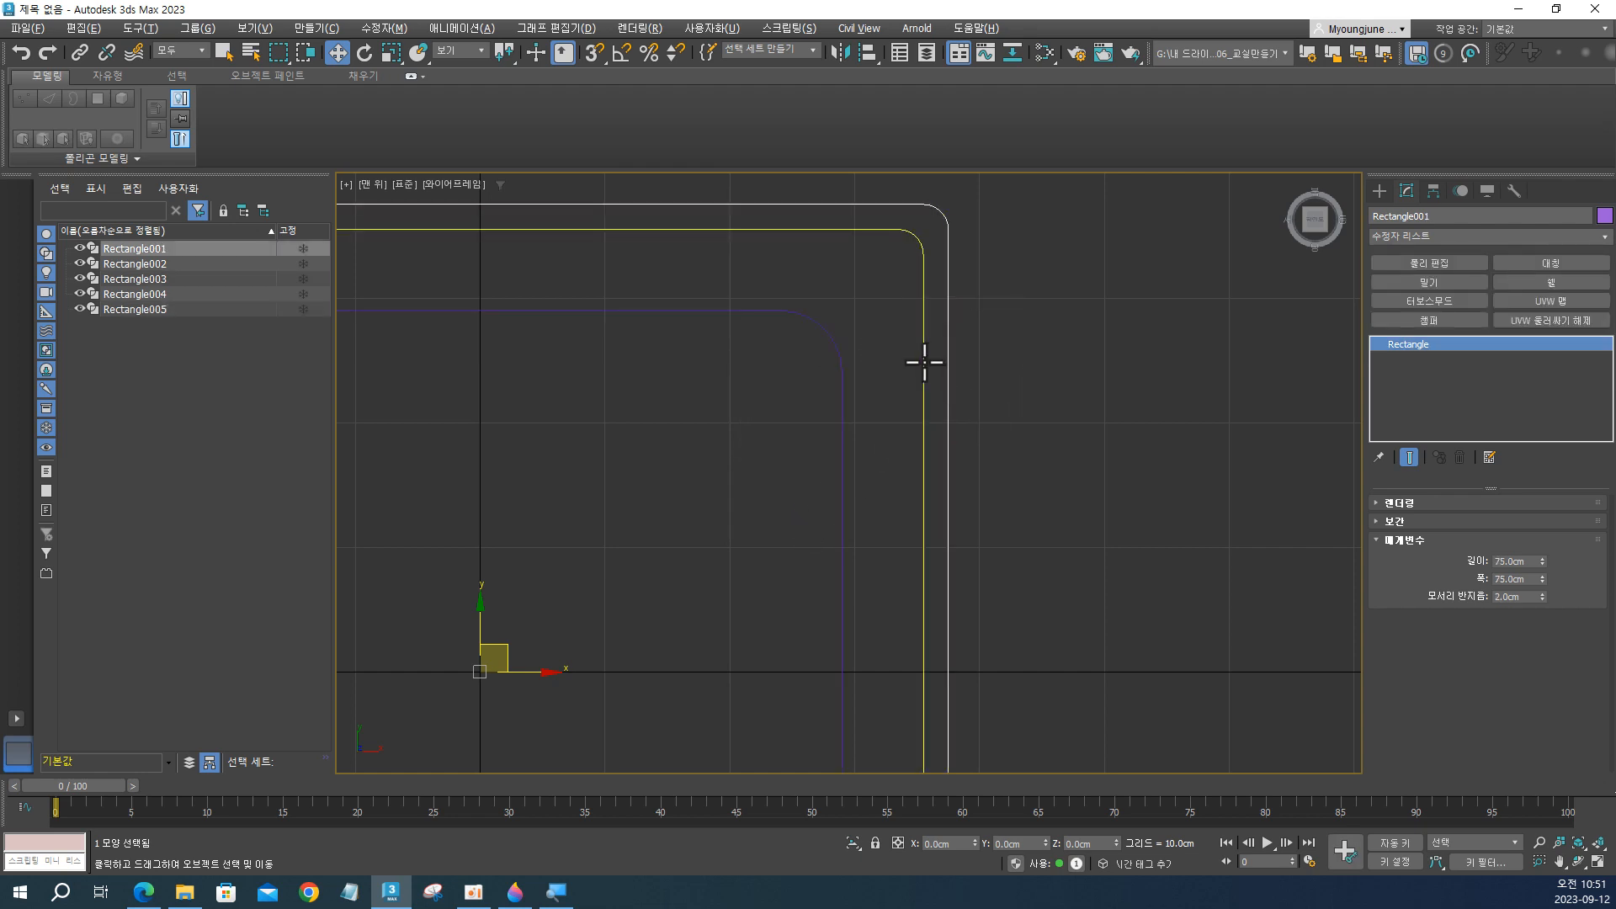
pyautogui.click(836, 410)
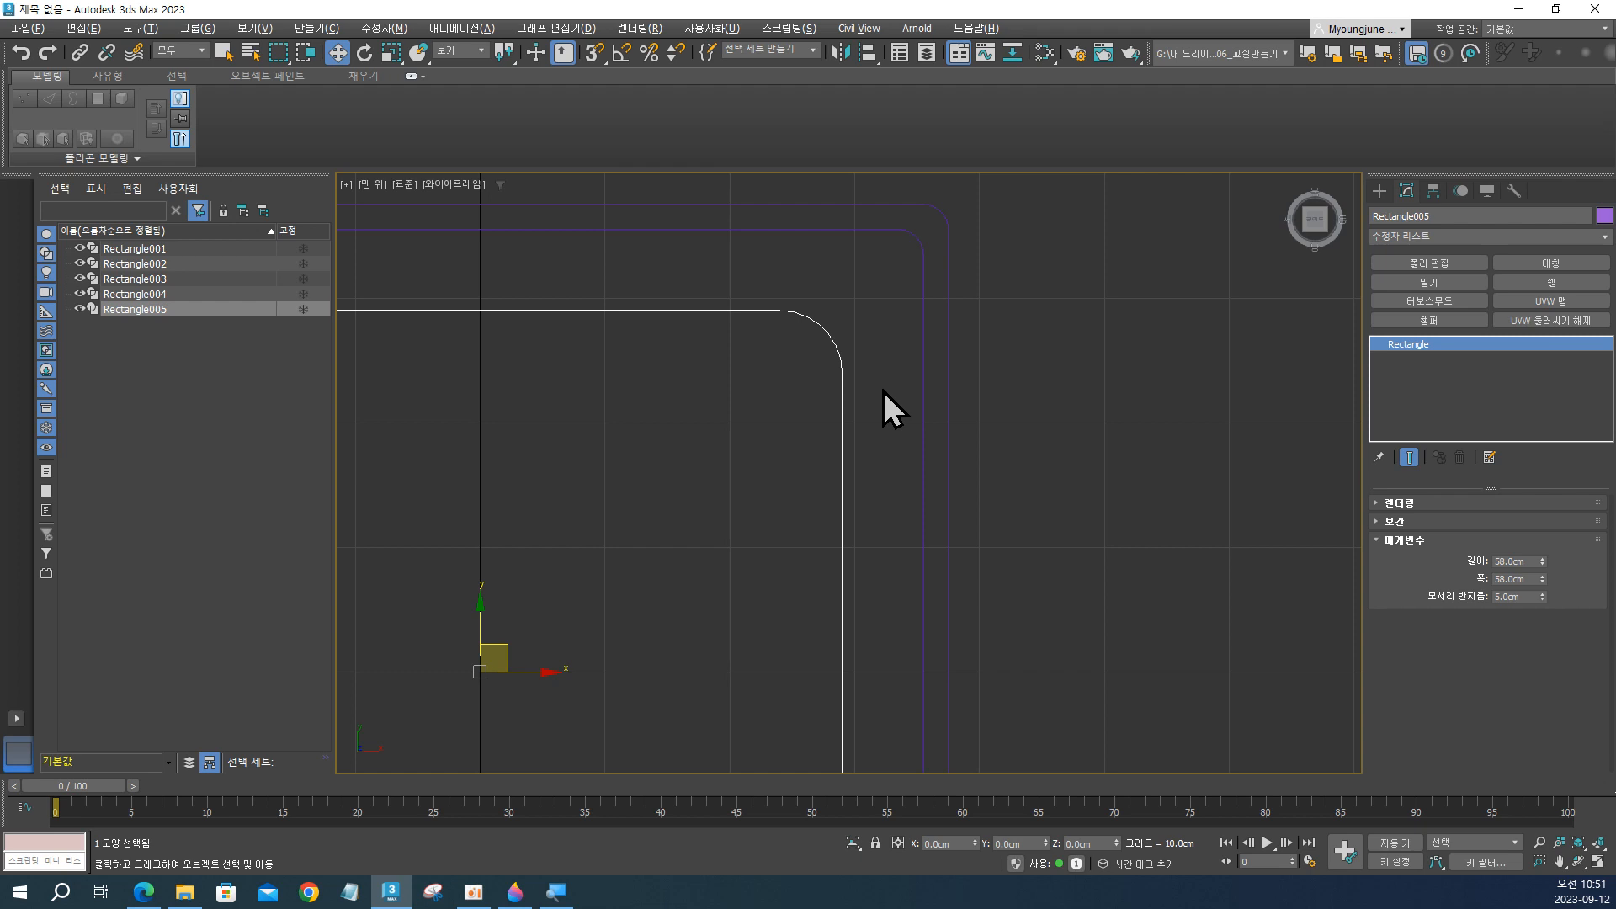
pyautogui.click(950, 363)
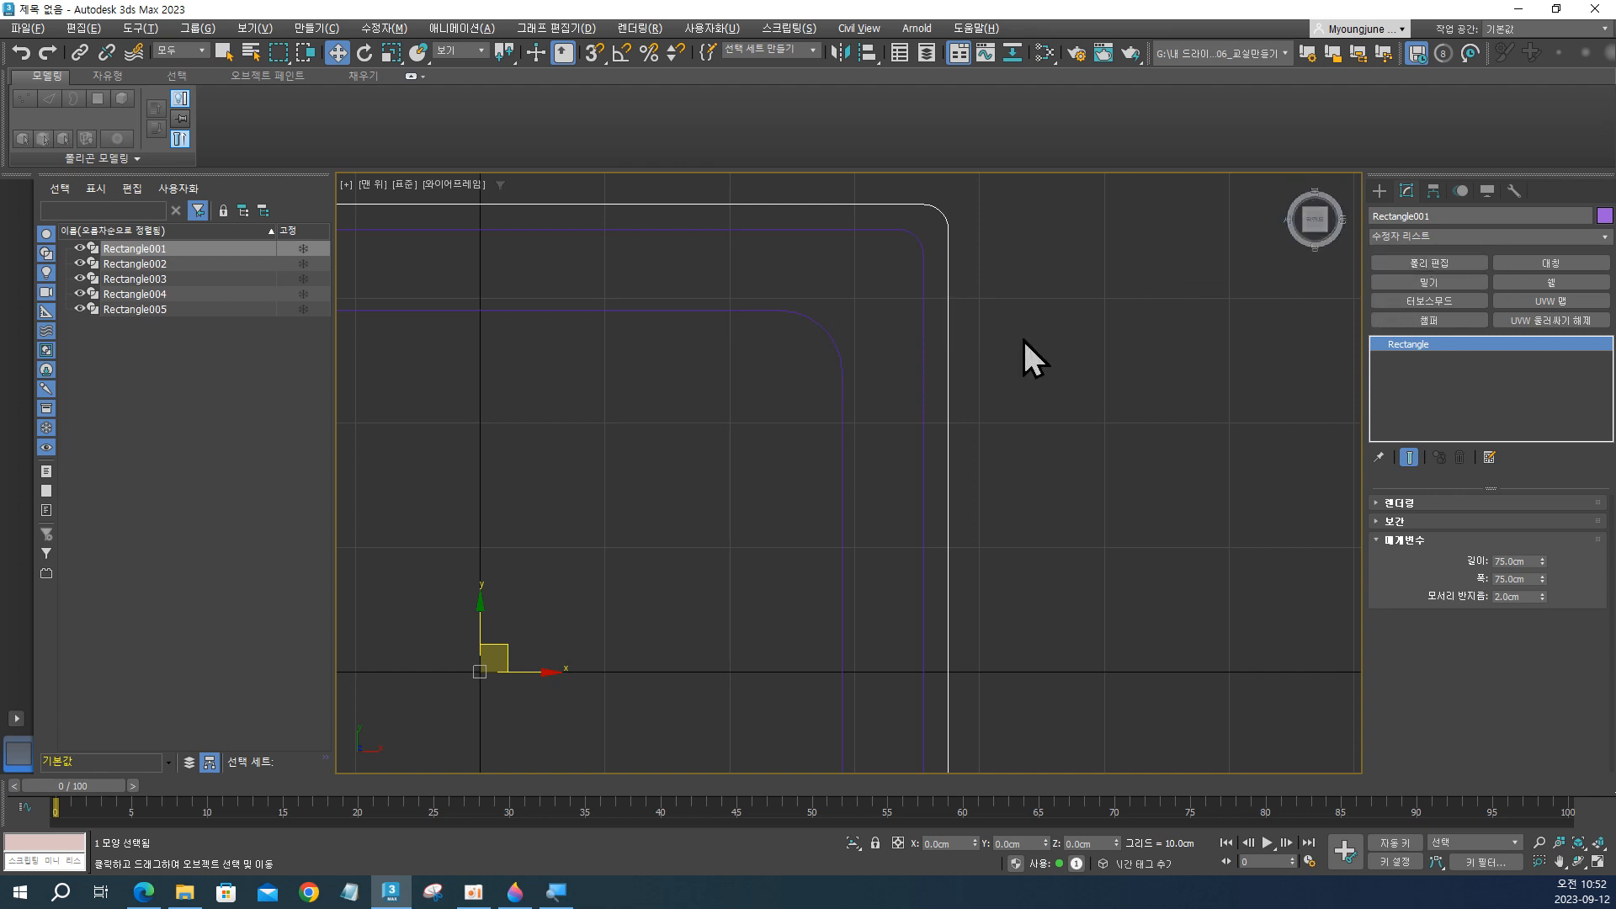
pyautogui.rightClick(946, 298)
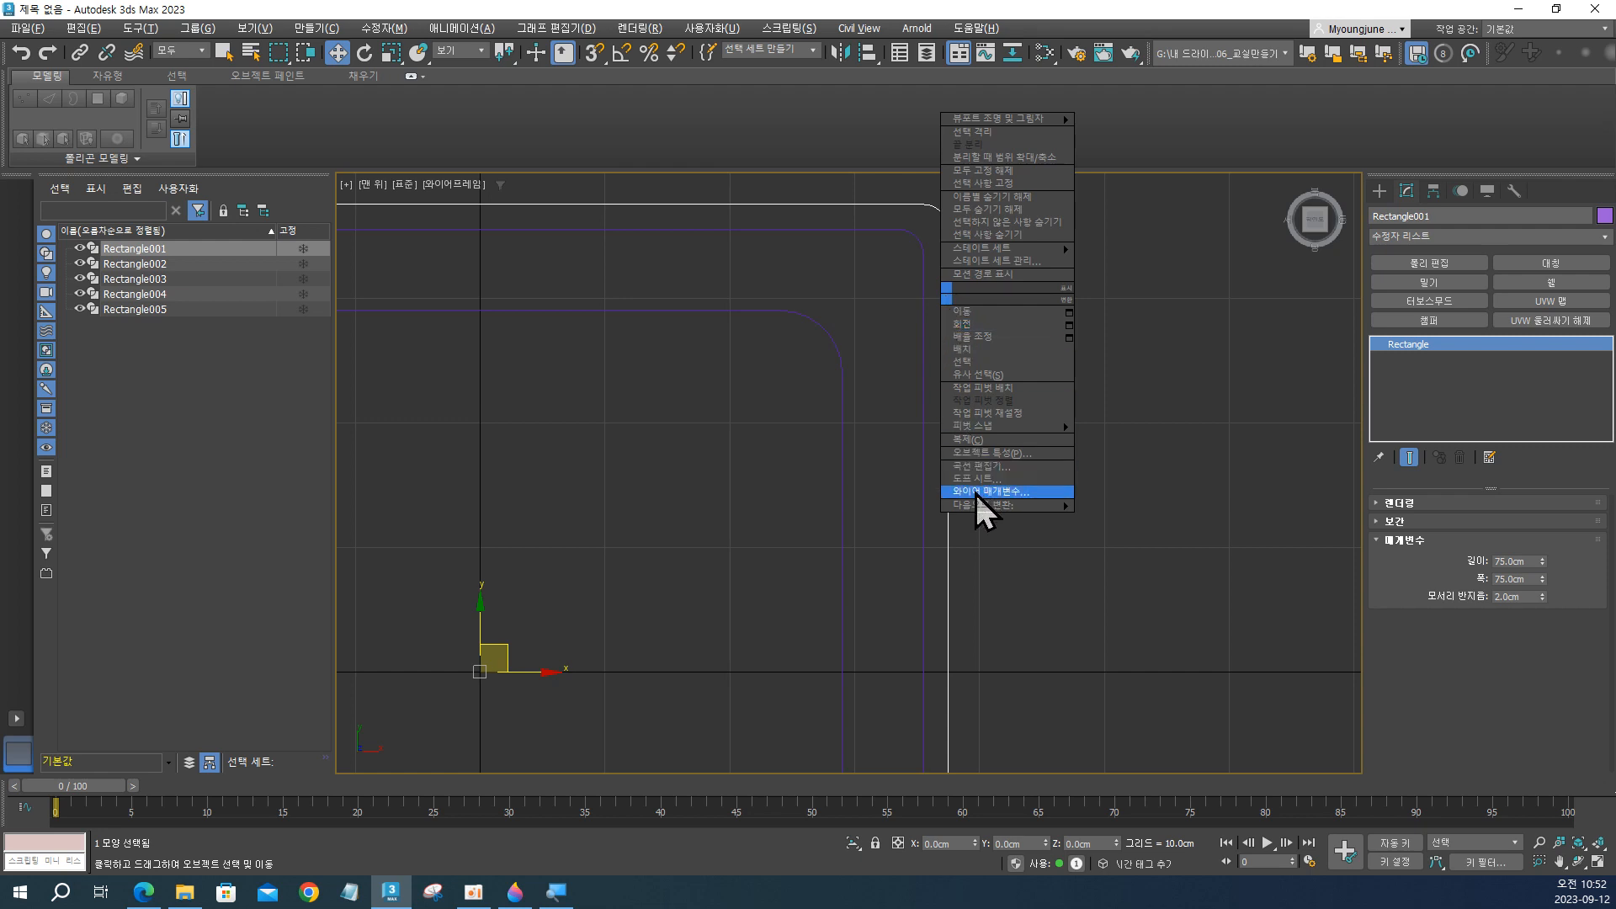
pyautogui.moveTo(976, 505)
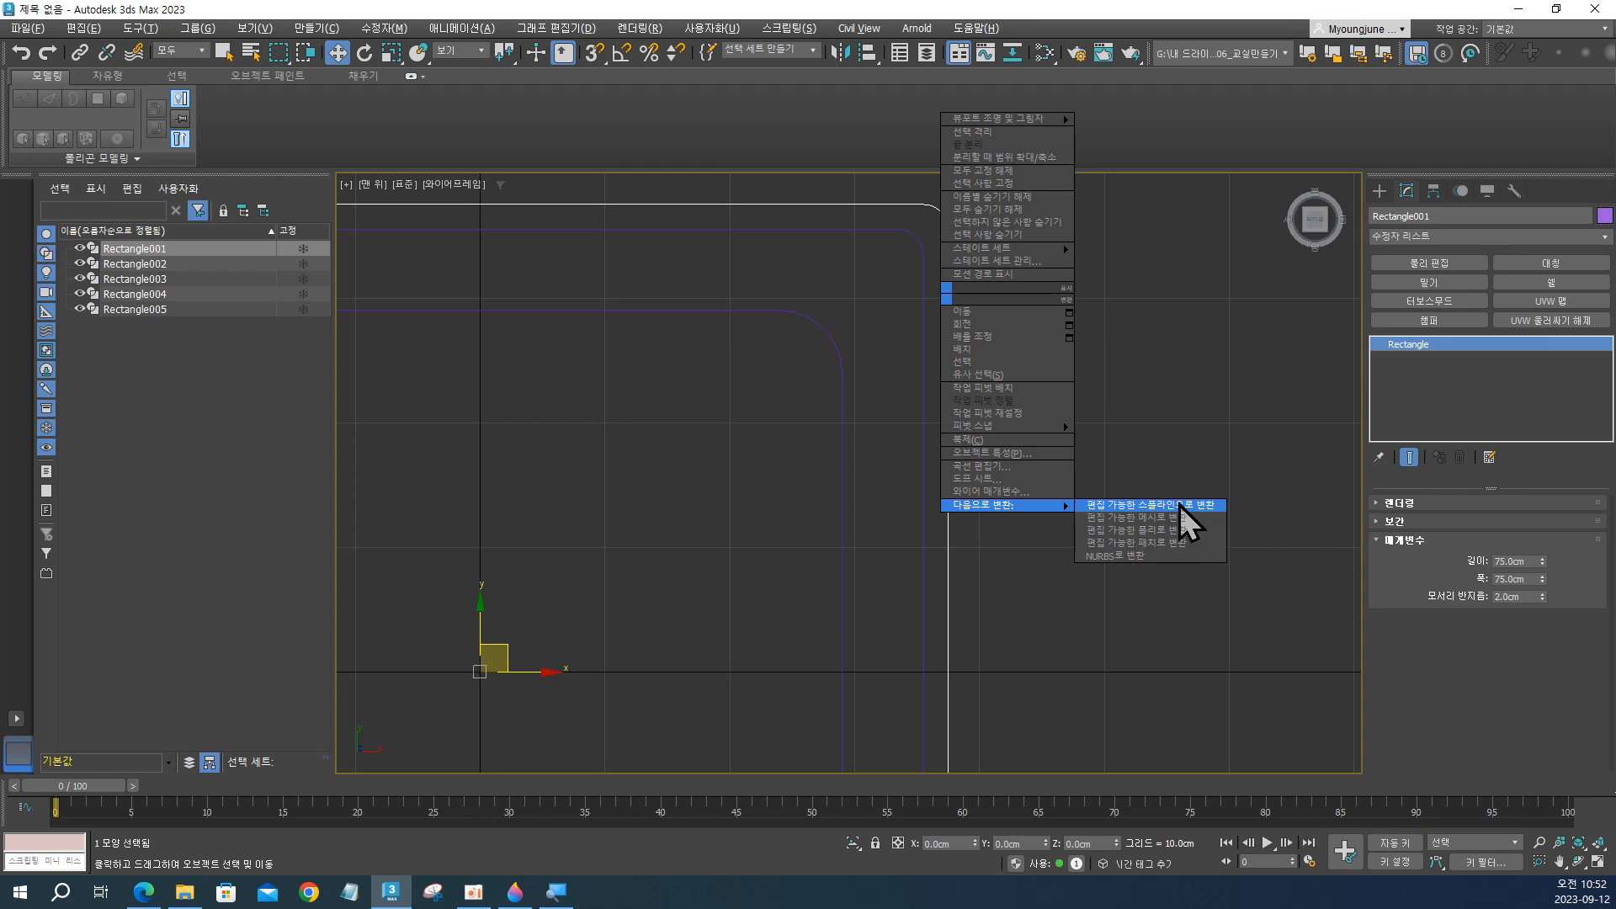
pyautogui.click(1517, 234)
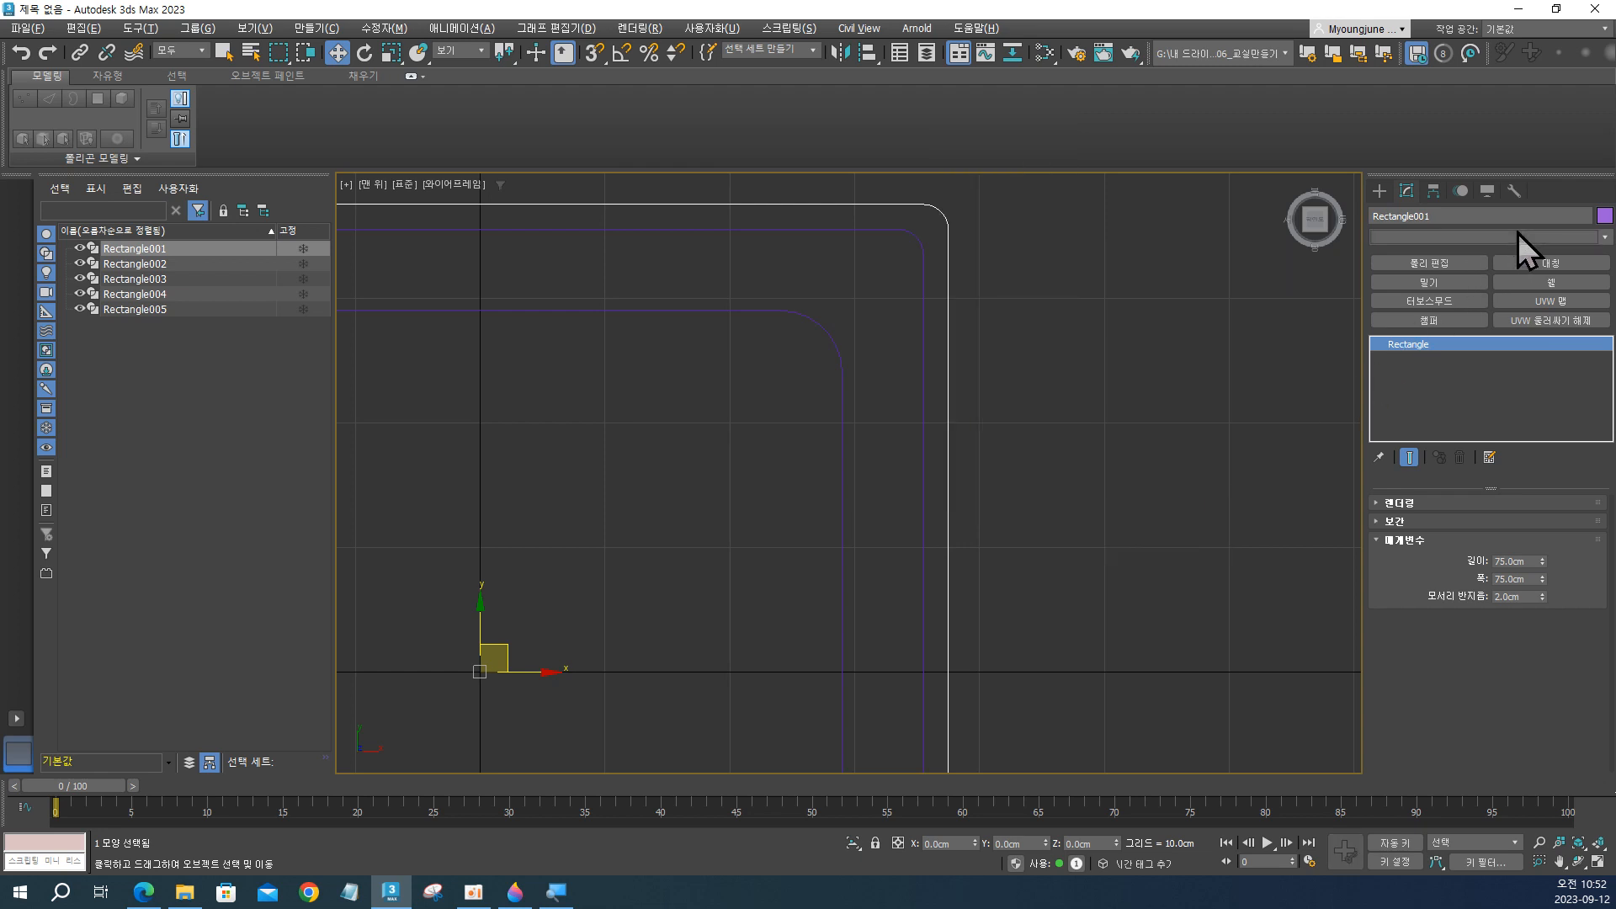
pyautogui.click(1518, 233)
pyautogui.moveTo(1602, 281); pyautogui.dragTo(1602, 673)
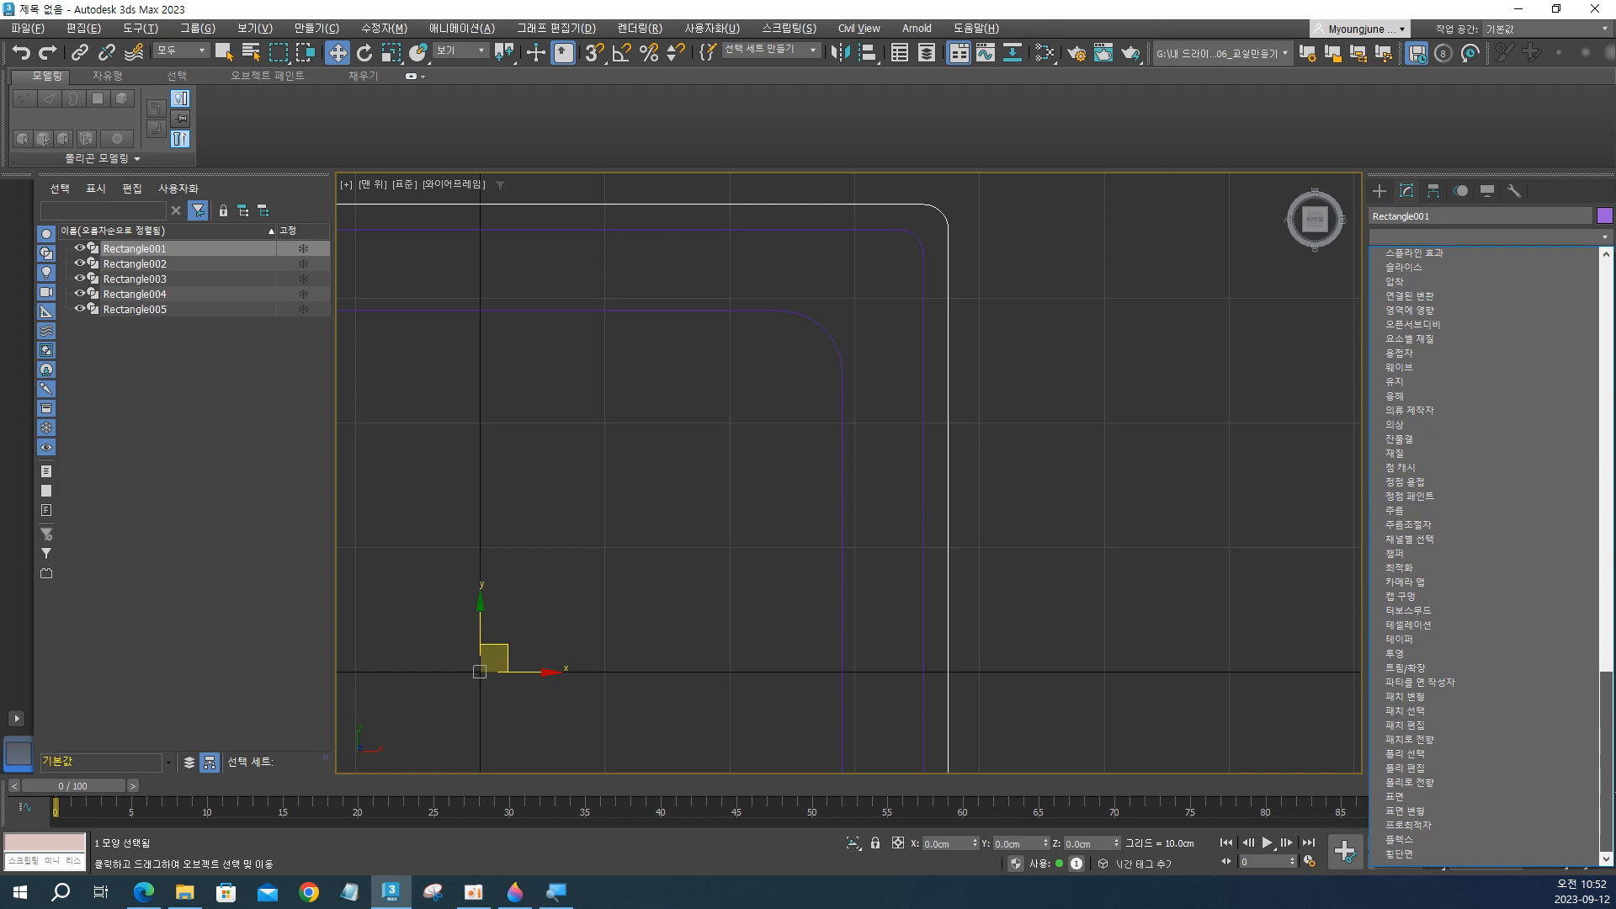
pyautogui.moveTo(1602, 673); pyautogui.dragTo(1602, 581)
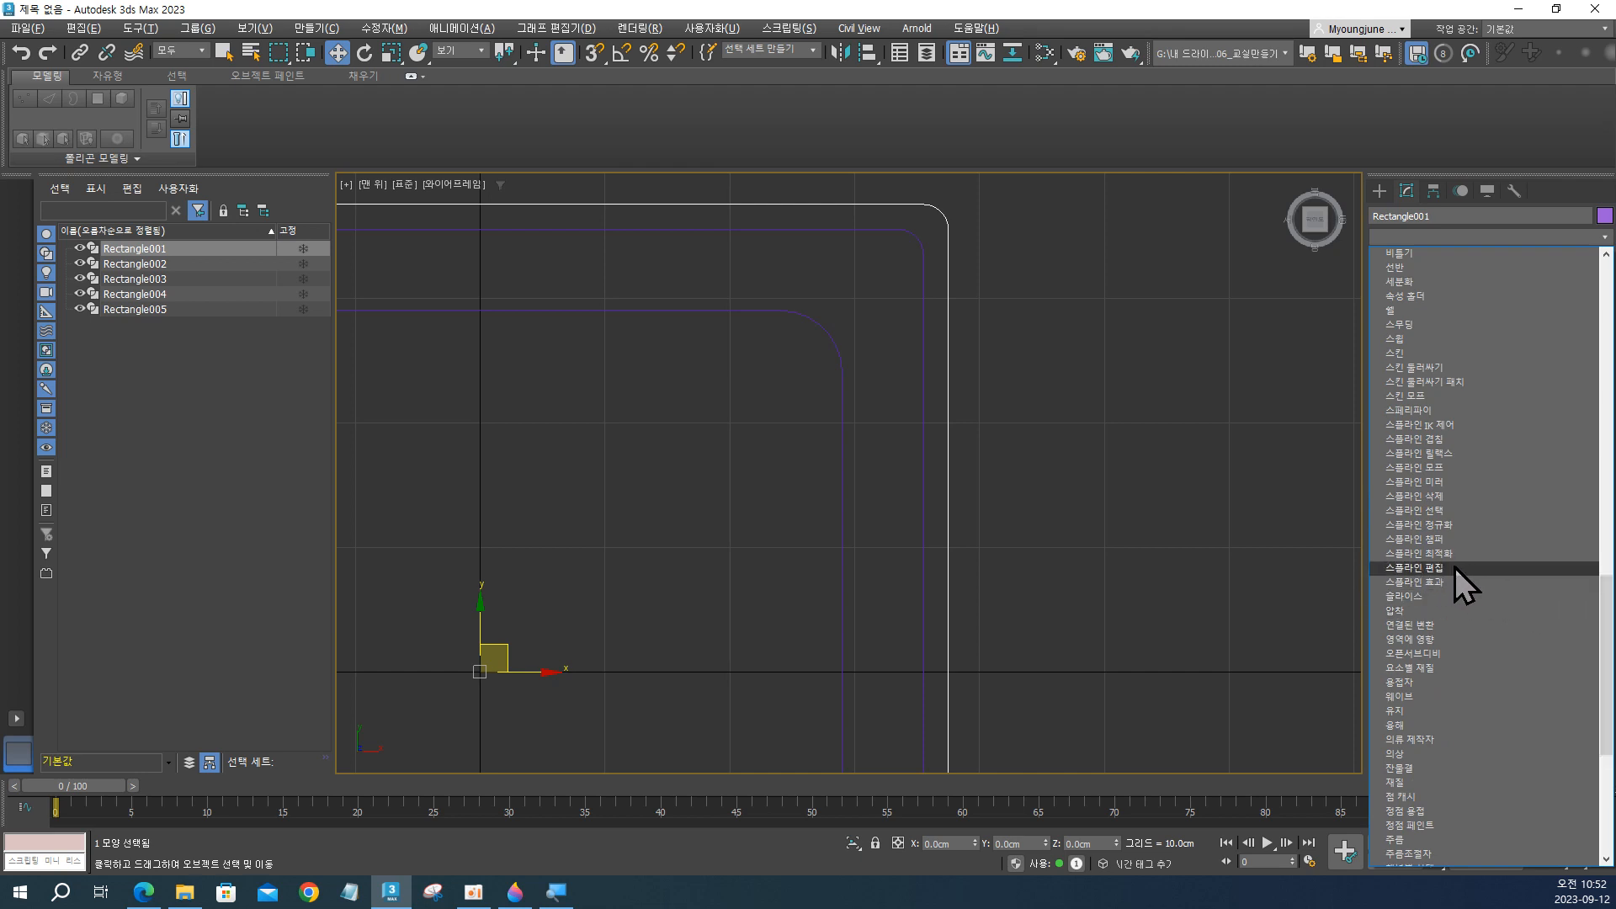
pyautogui.click(1145, 353)
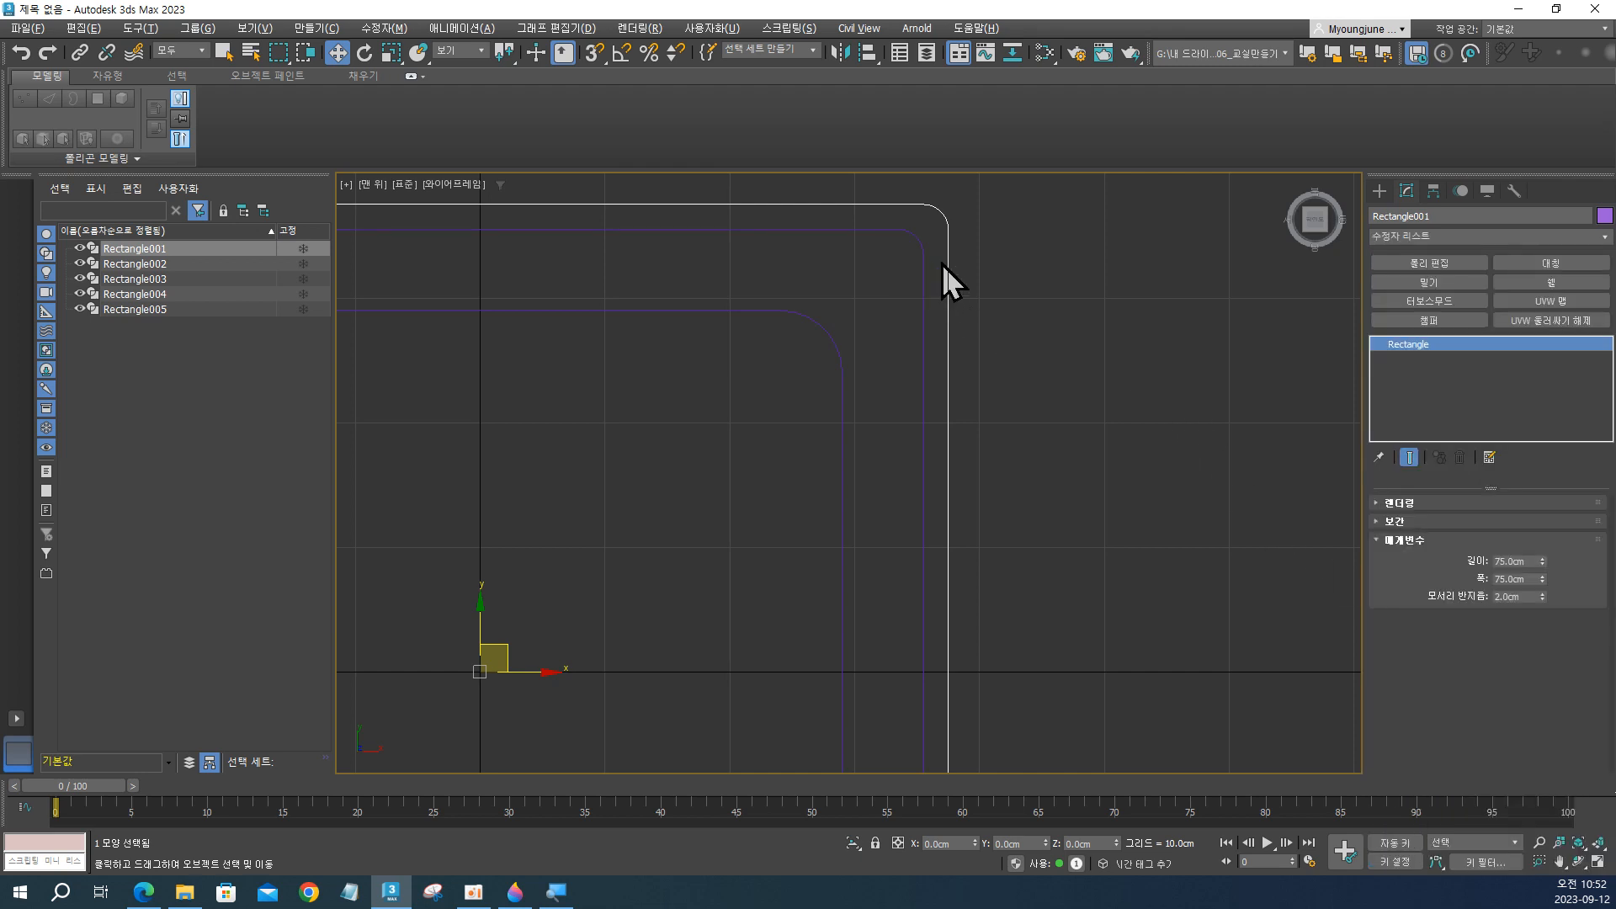
# Convert the outermost rectangle to an editable spline.
pyautogui.rightClick(942, 265)
pyautogui.moveTo(994, 468)
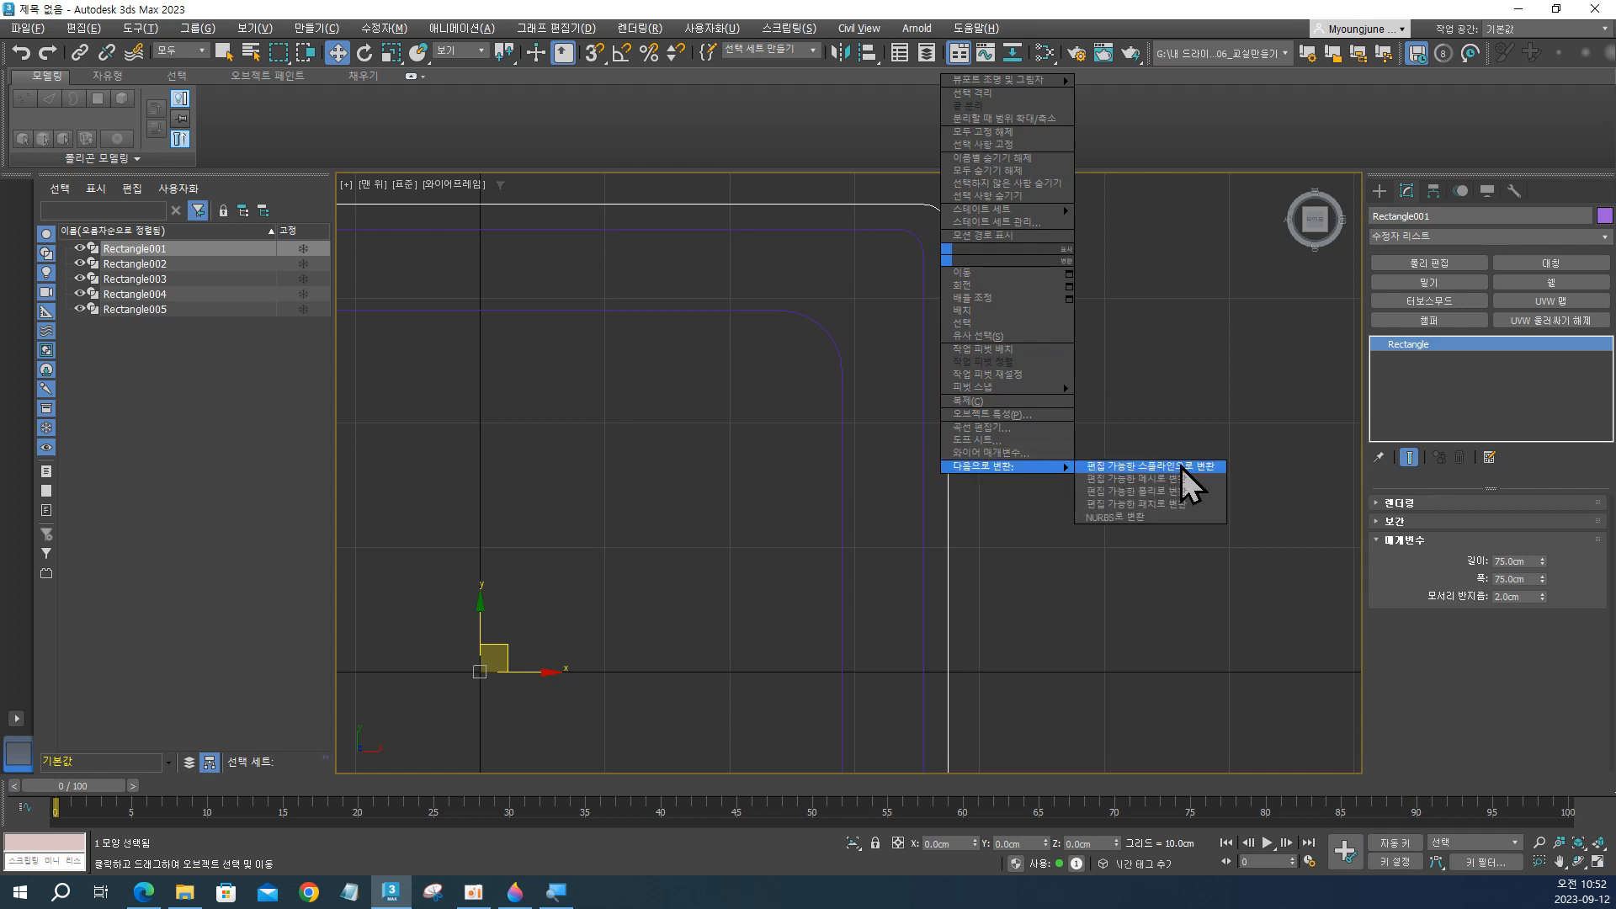
pyautogui.click(1183, 468)
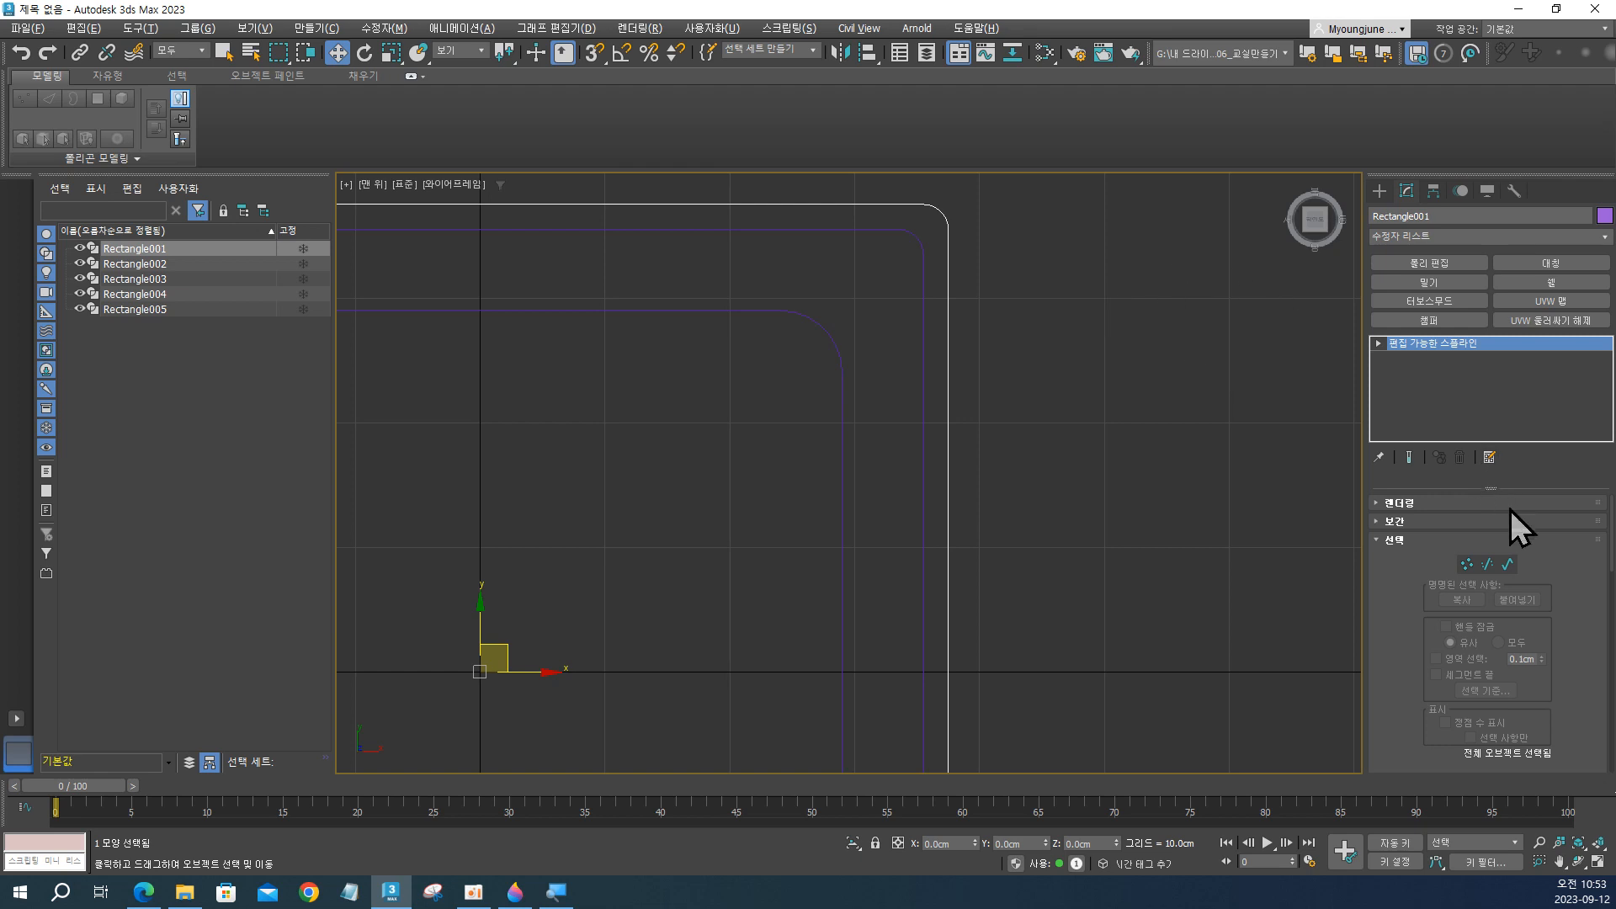
# Try enabling renderer and viewport thickness for the outermost spline, and turn both rendering options off again.
pyautogui.click(1398, 503)
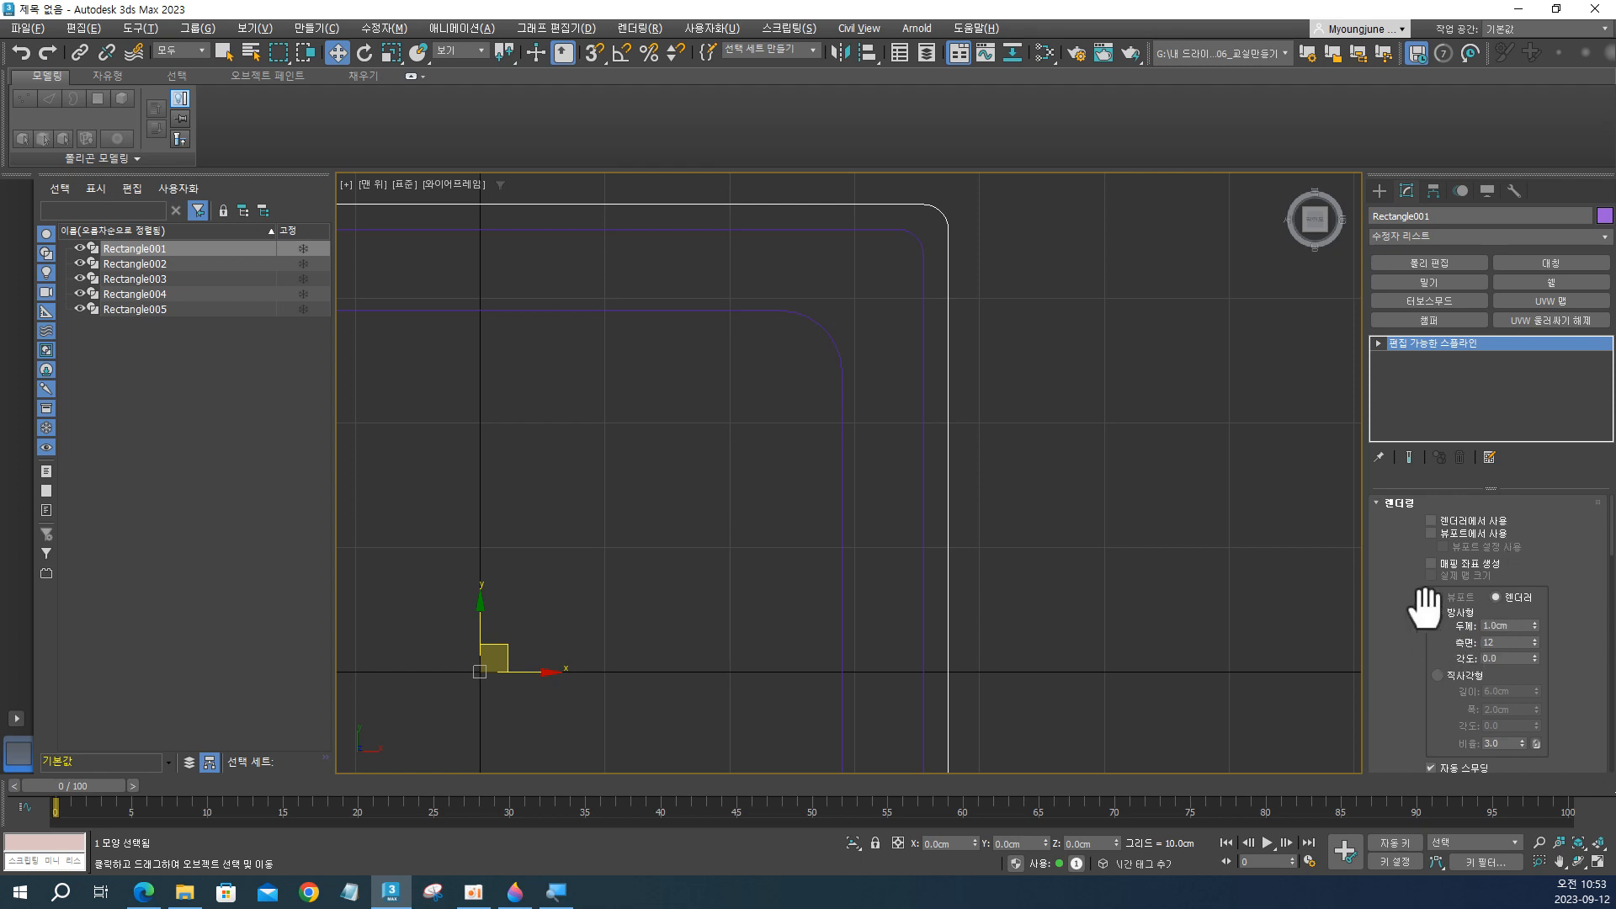
pyautogui.click(1431, 534)
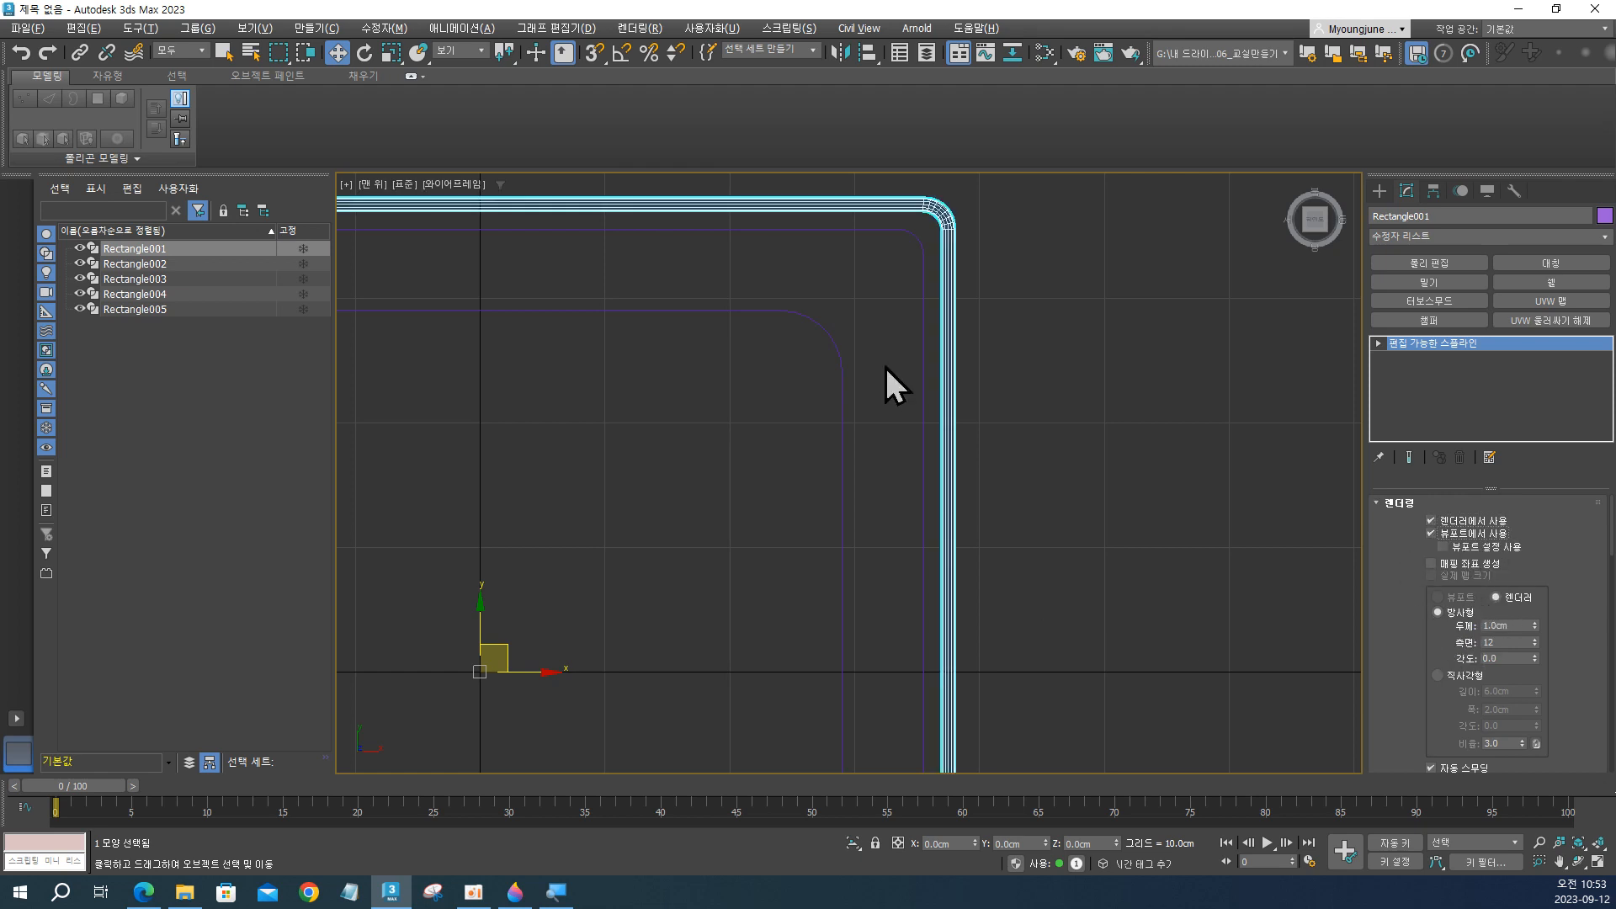
pyautogui.click(1431, 518)
pyautogui.click(1432, 533)
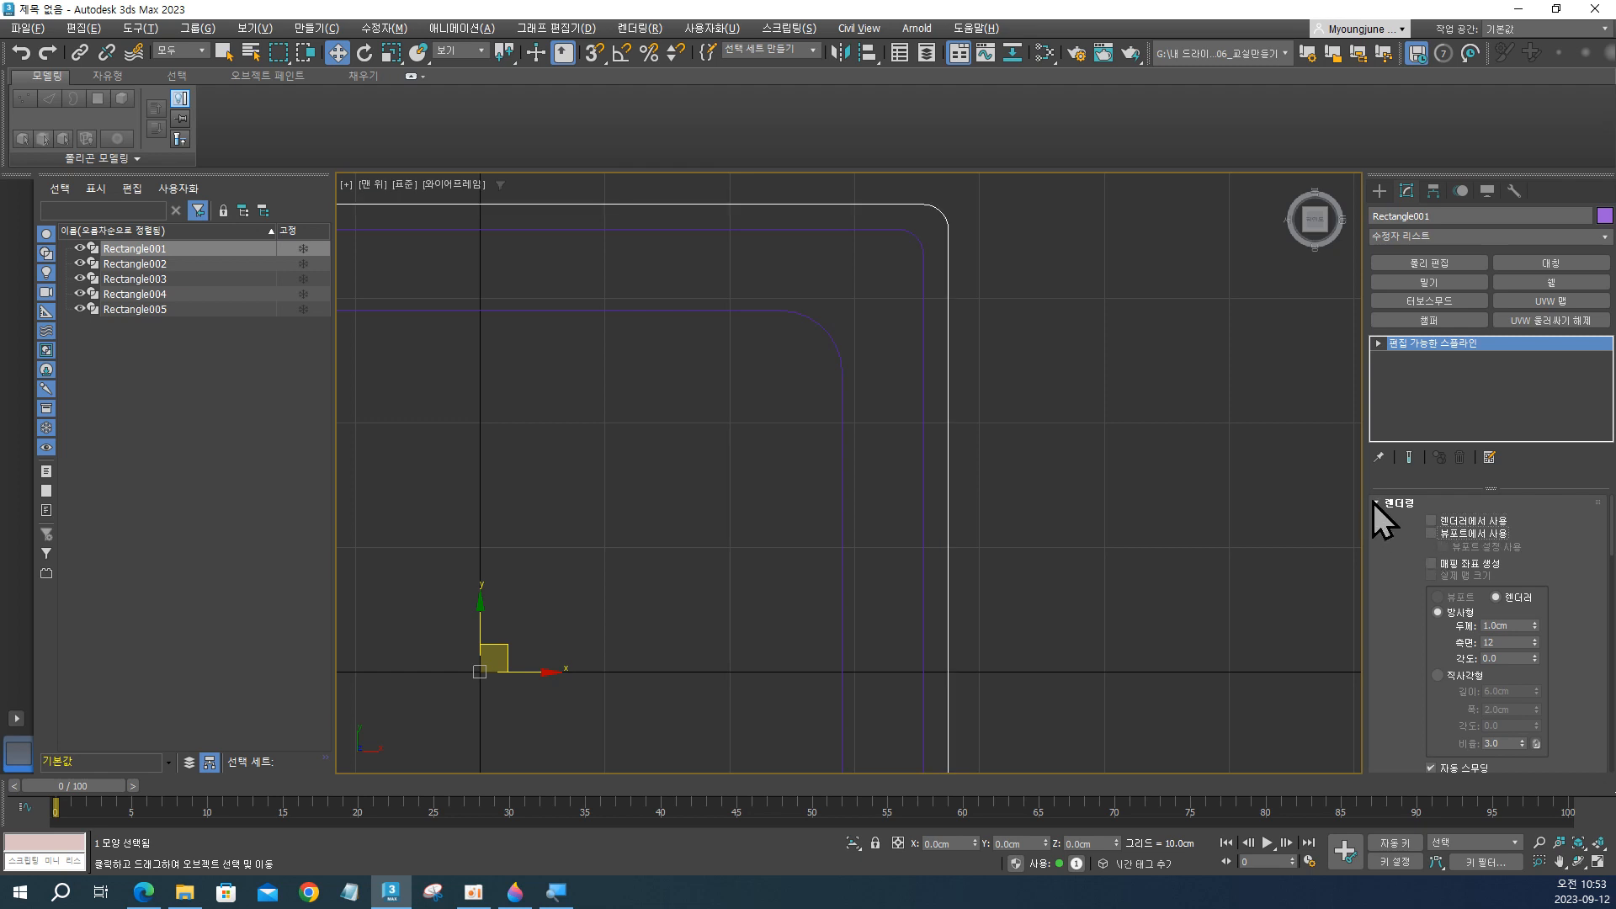
pyautogui.click(1378, 504)
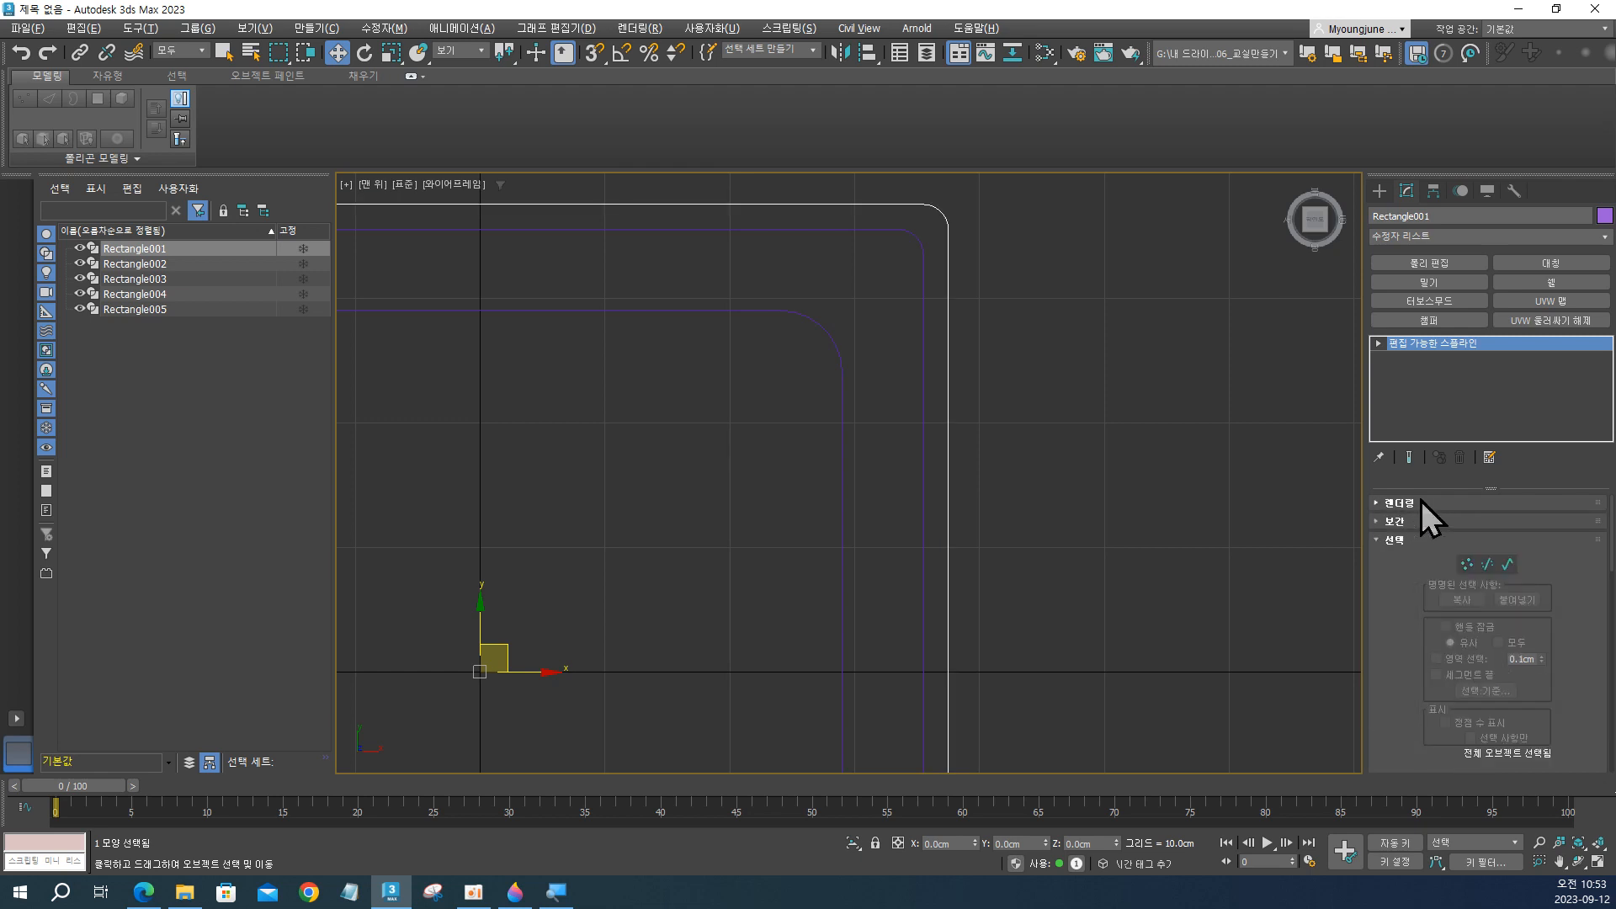
# Enter spline sub-object editing on the outermost shape and attach the second outline just inside it, Rectangle004.
pyautogui.click(1510, 564)
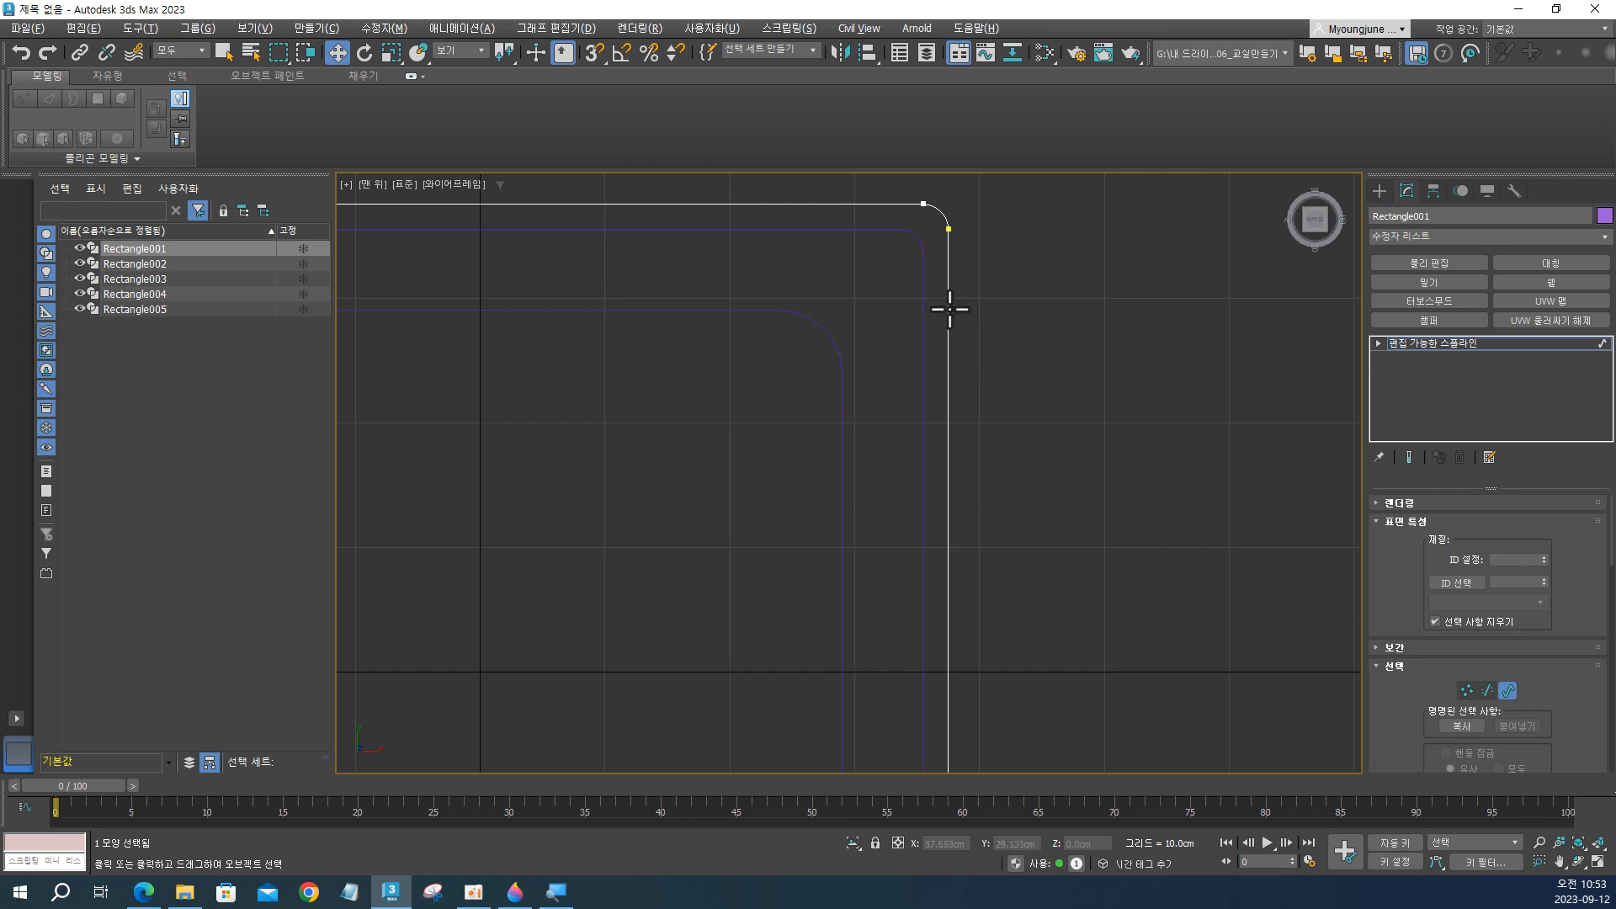
pyautogui.scroll(-1, 1564, 709)
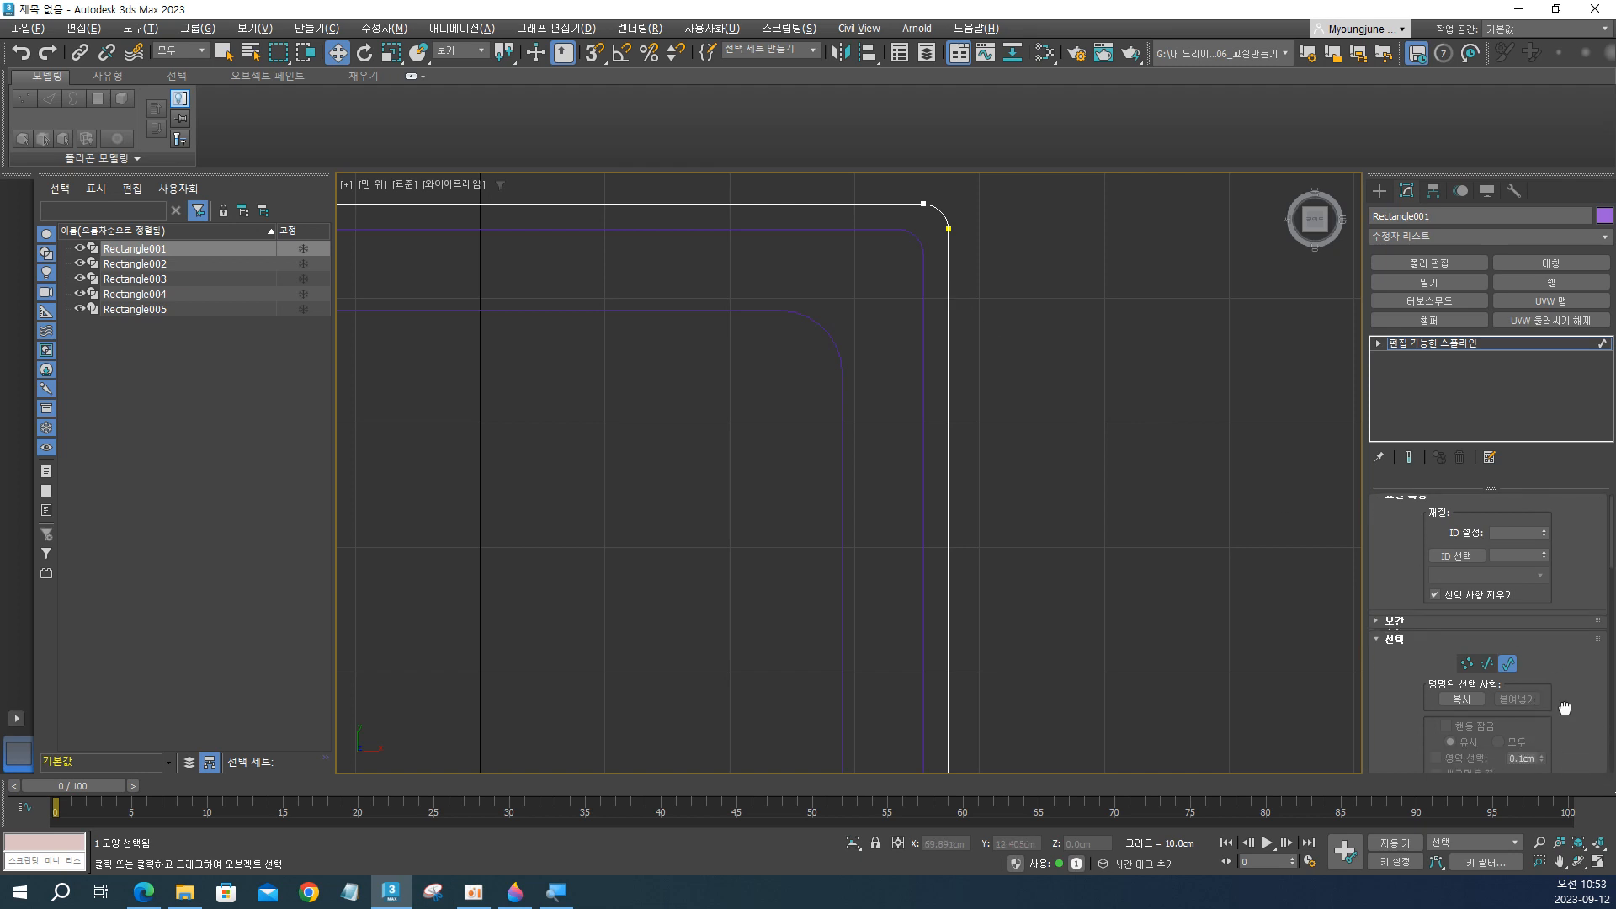
pyautogui.moveTo(1565, 709); pyautogui.dragTo(1577, 548)
pyautogui.moveTo(1571, 646)
pyautogui.mouseDown()
pyautogui.moveTo(1591, 524)
pyautogui.moveTo(1579, 565)
pyautogui.mouseUp()
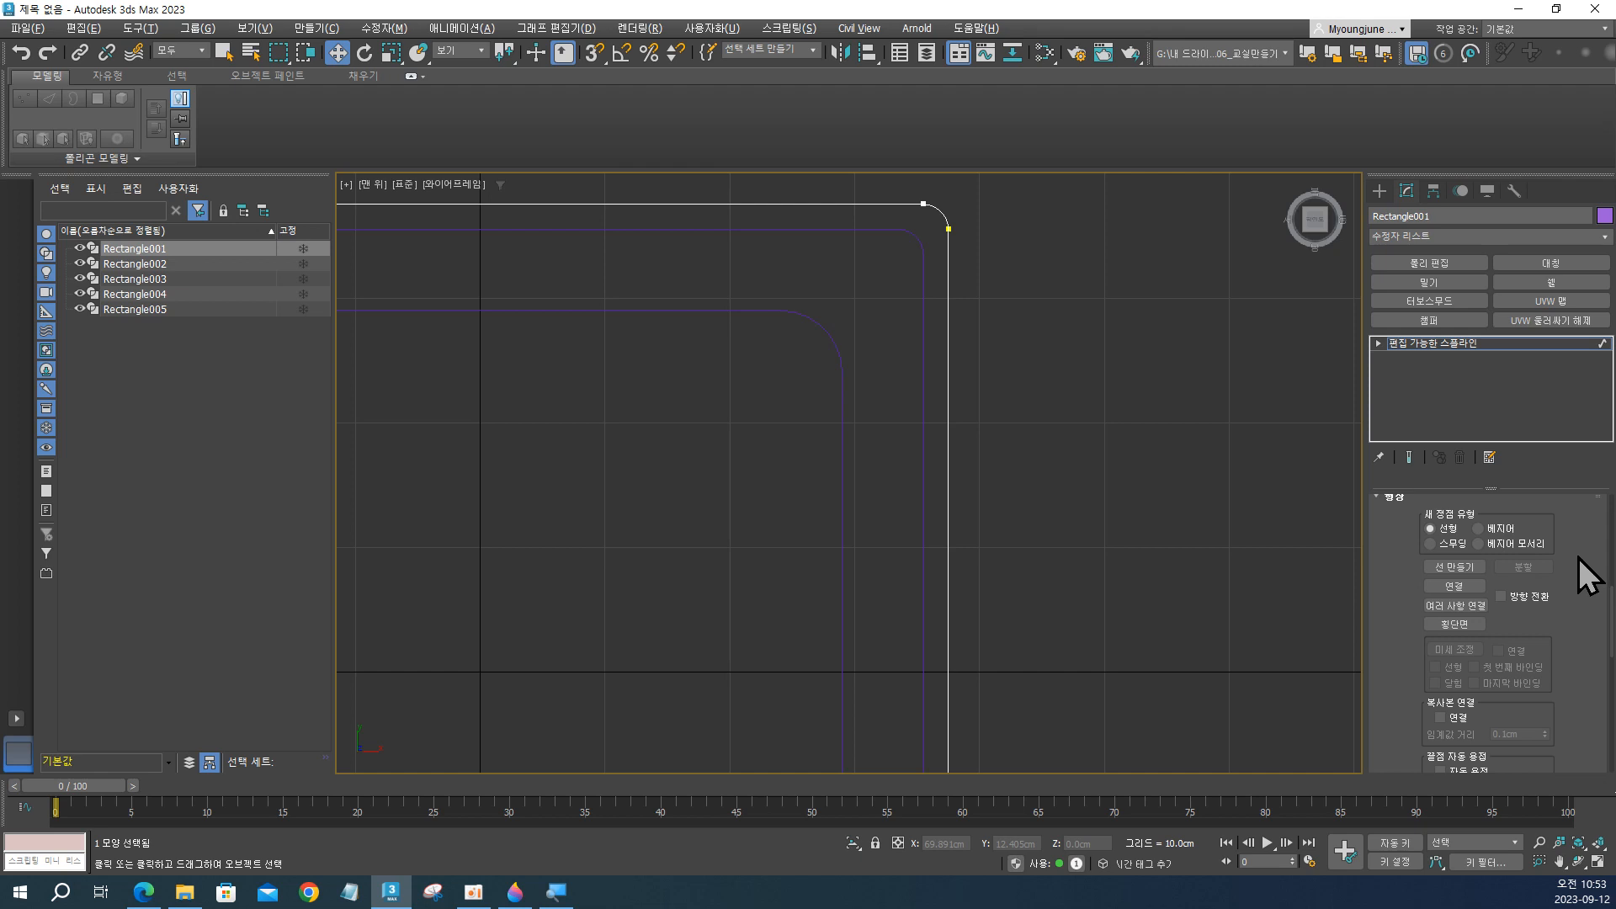
pyautogui.click(1479, 588)
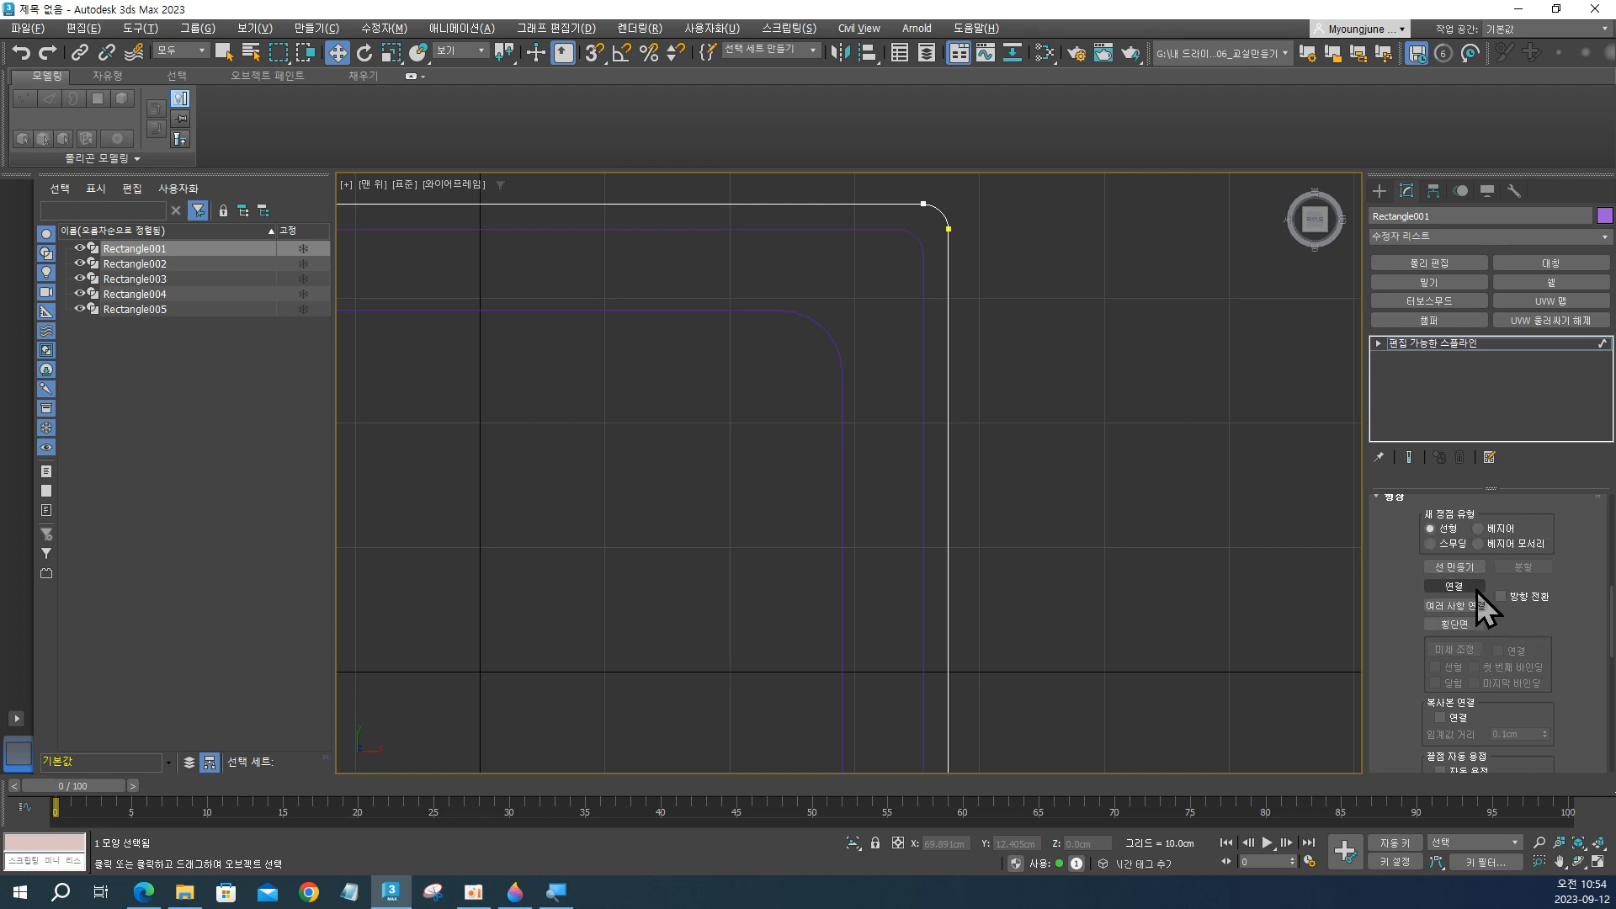
pyautogui.press('ctrl')
pyautogui.click(1463, 584)
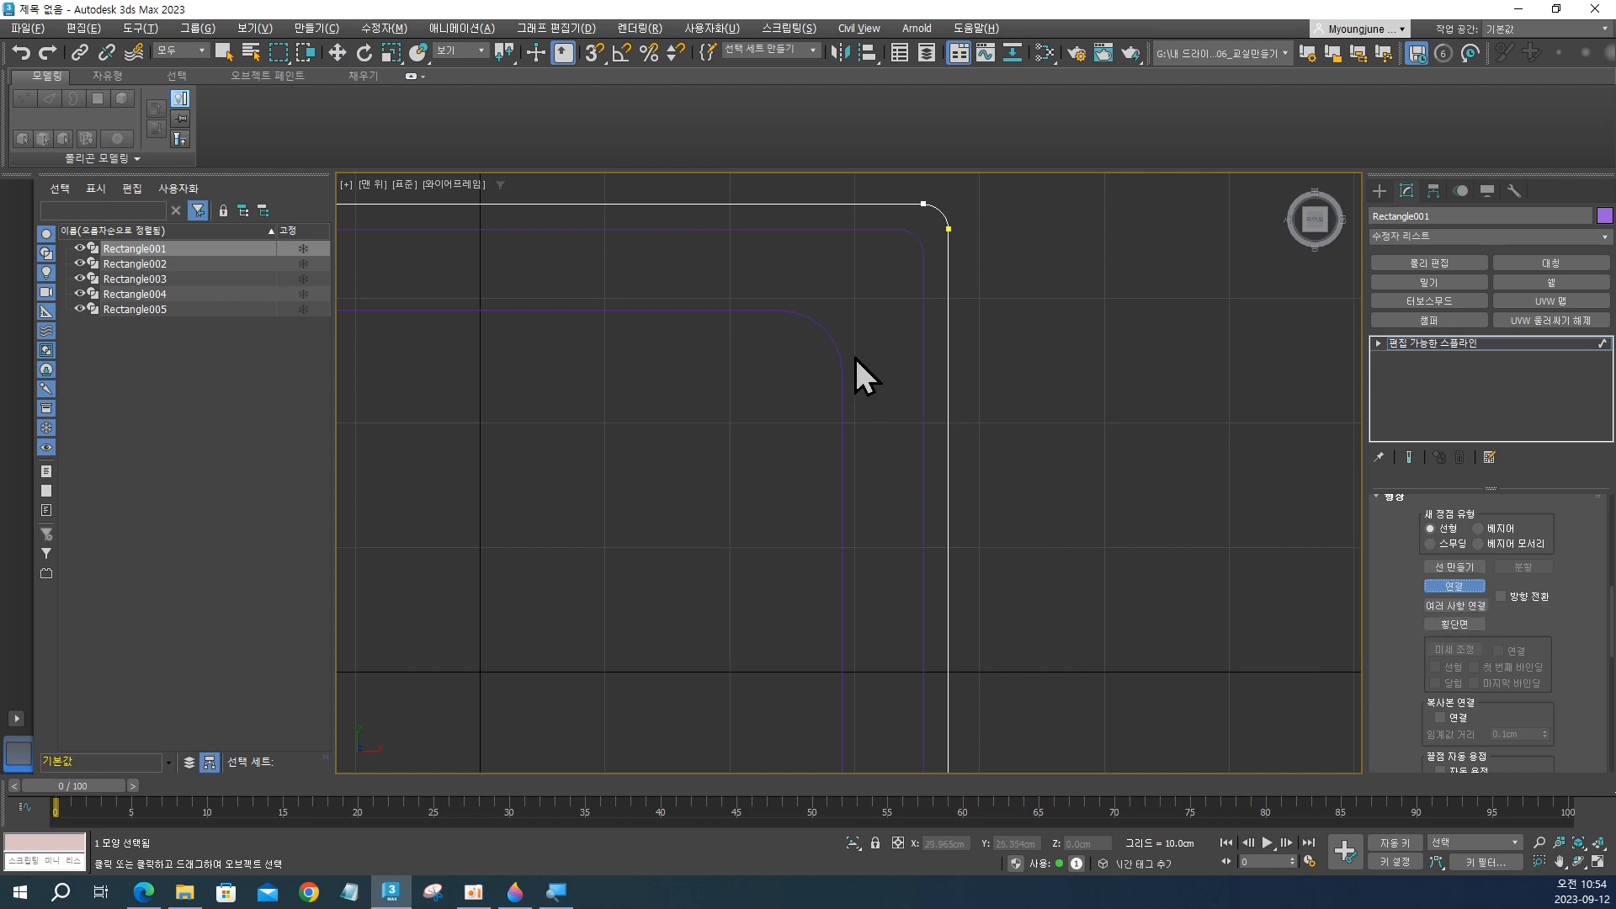
pyautogui.click(923, 259)
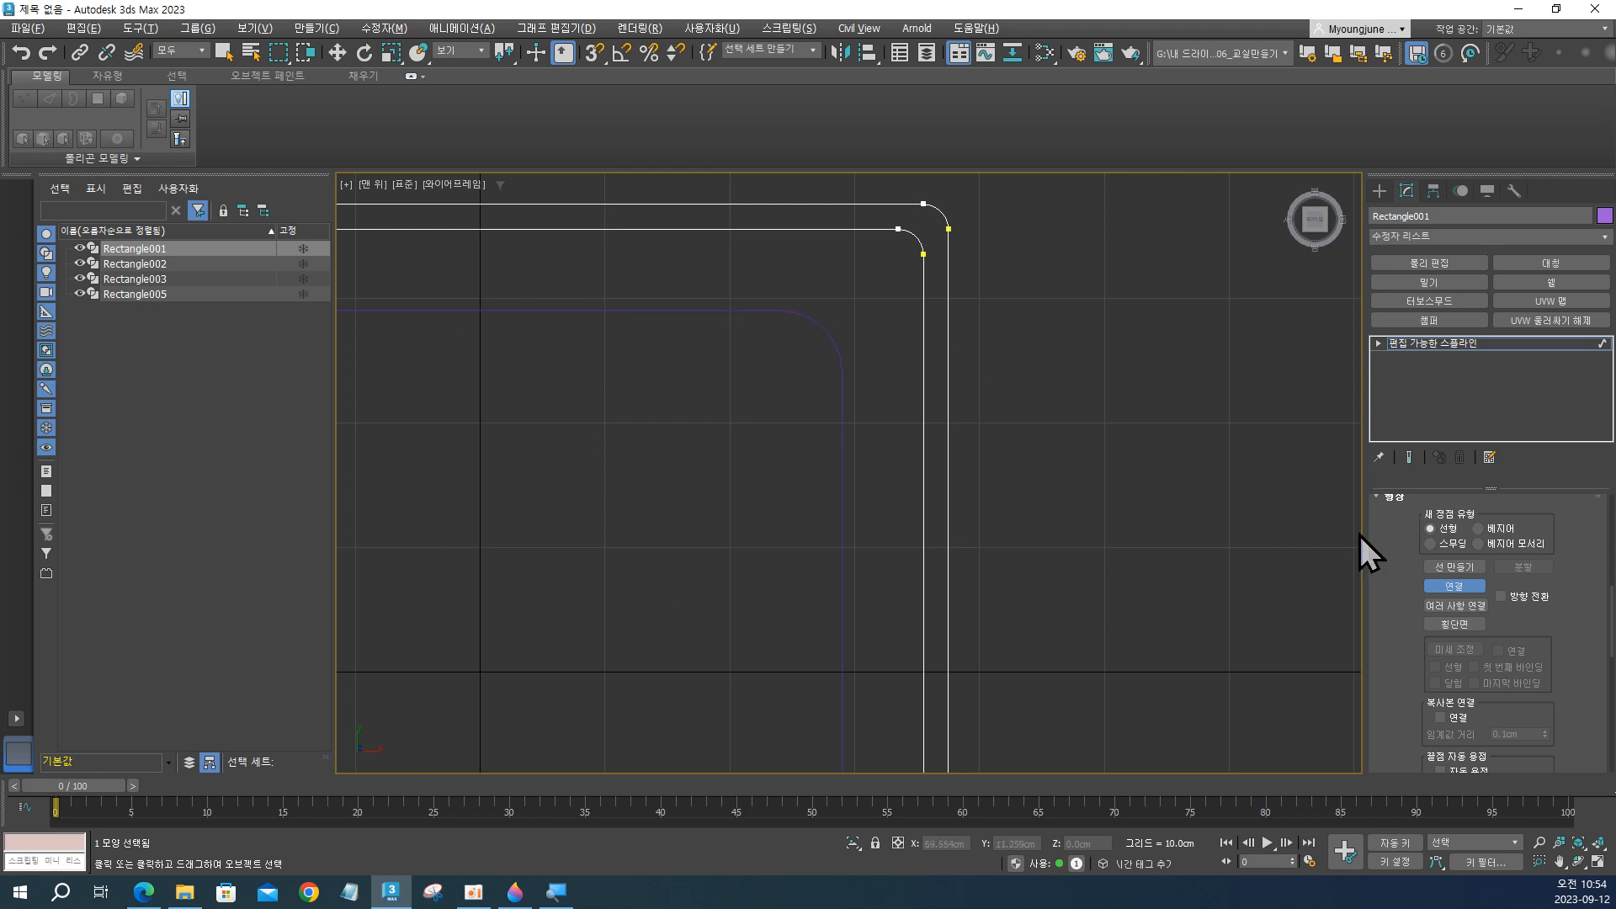
pyautogui.click(1471, 591)
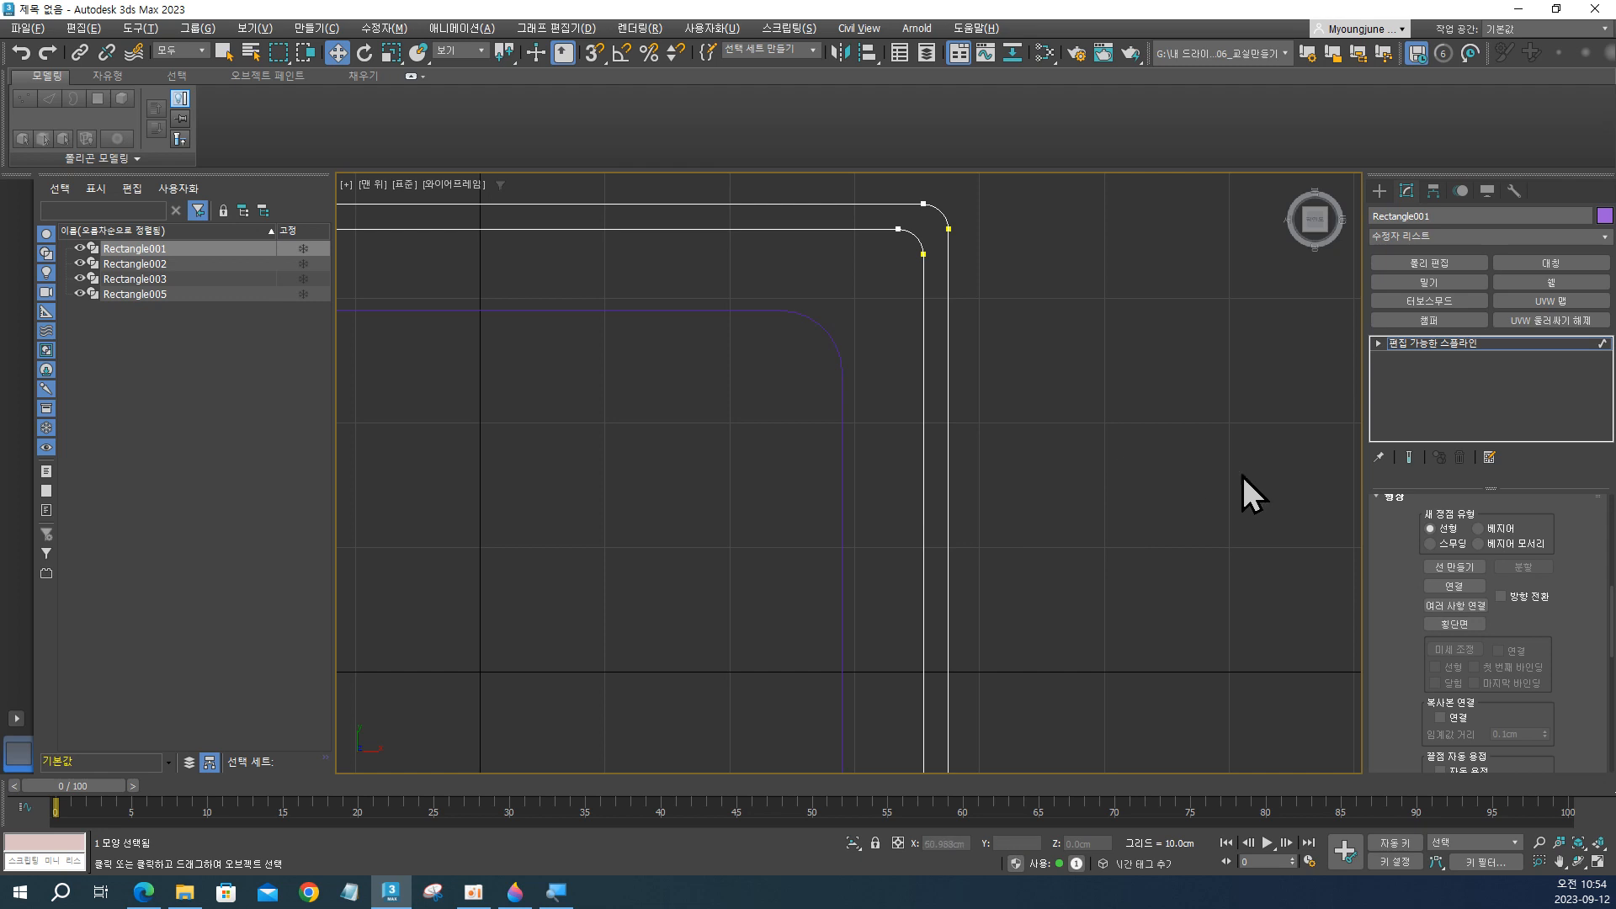
# Lower the attached inner spline in the front view, setting its Z position to -1 cm.
pyautogui.scroll(3, 1547, 569)
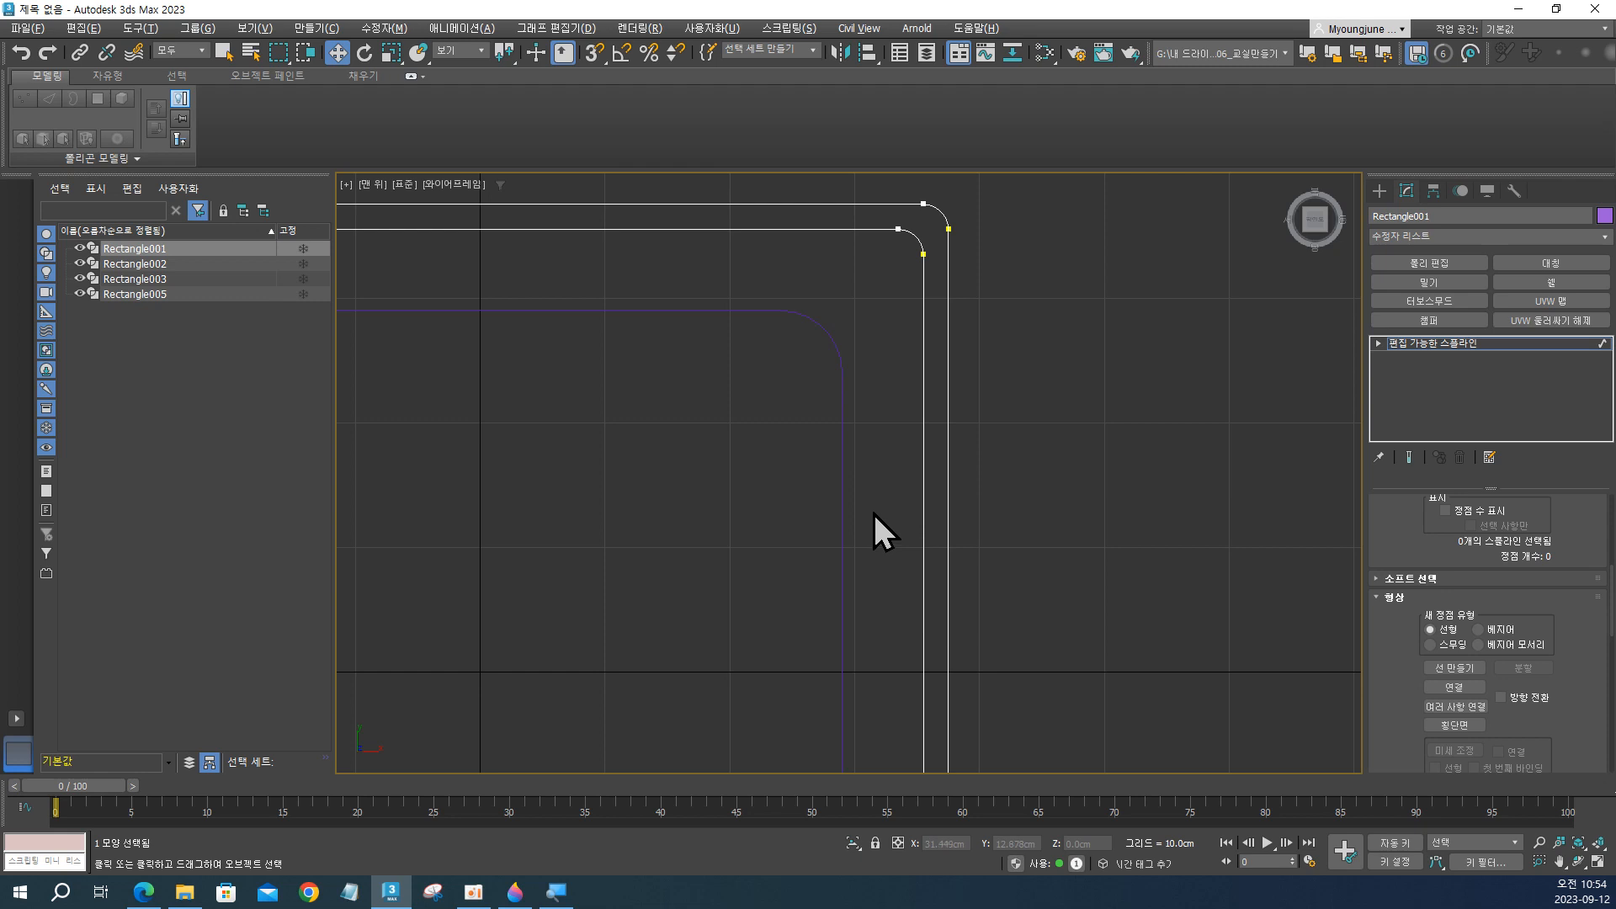
pyautogui.press('f')
pyautogui.scroll(5, 801, 458)
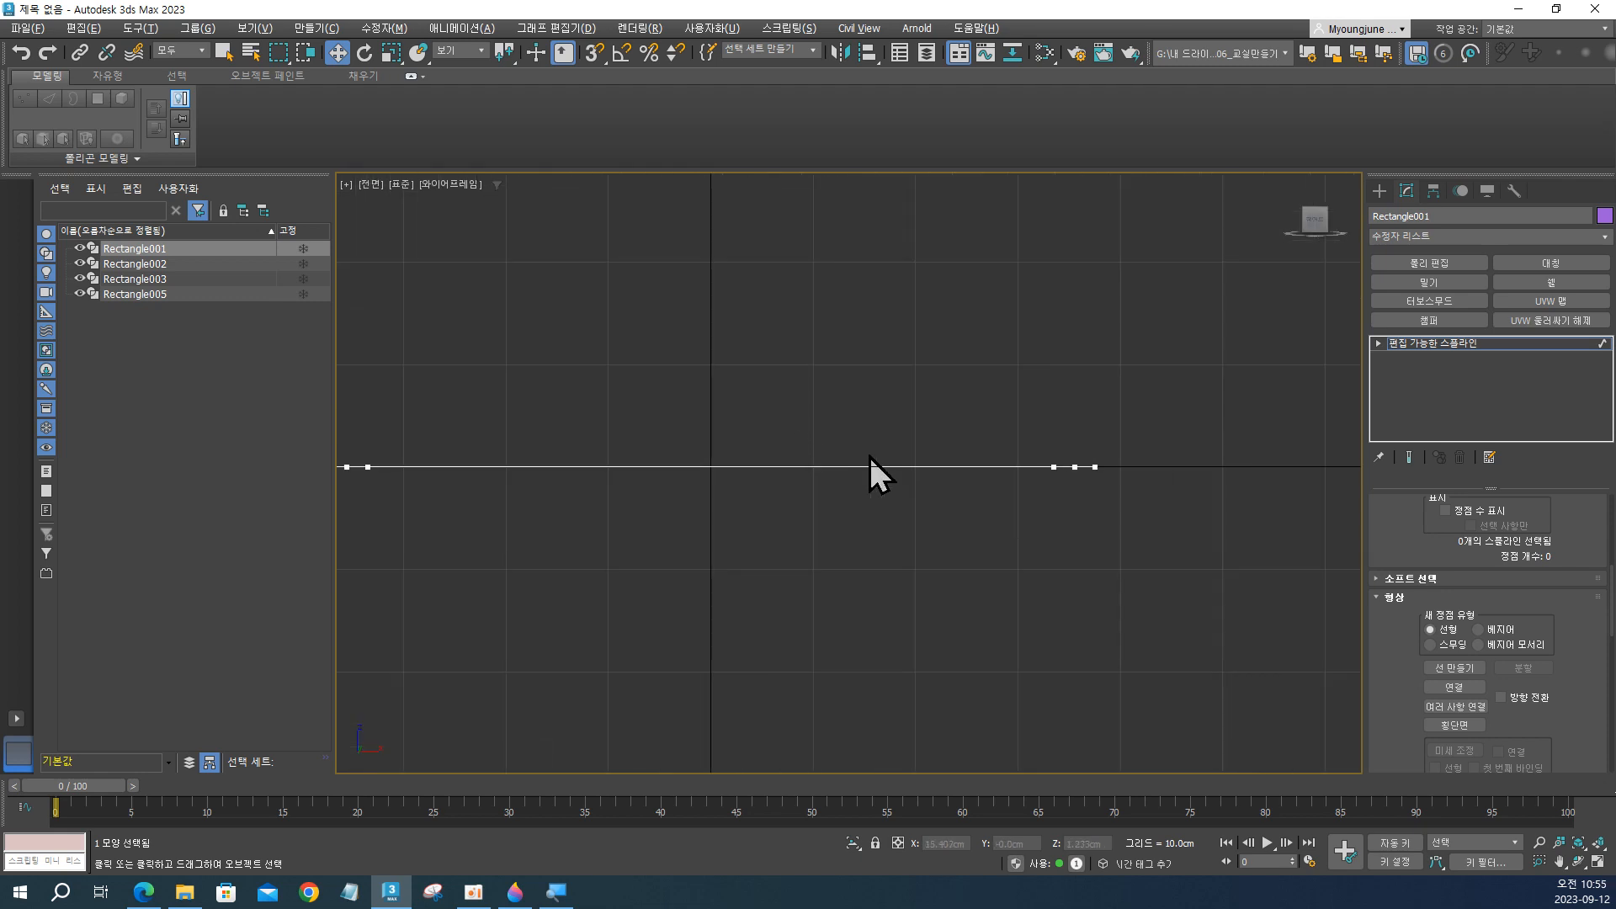
pyautogui.keyDown('alt'); pyautogui.moveTo(871, 462); pyautogui.dragTo(892, 527, button='middle'); pyautogui.keyUp('alt')
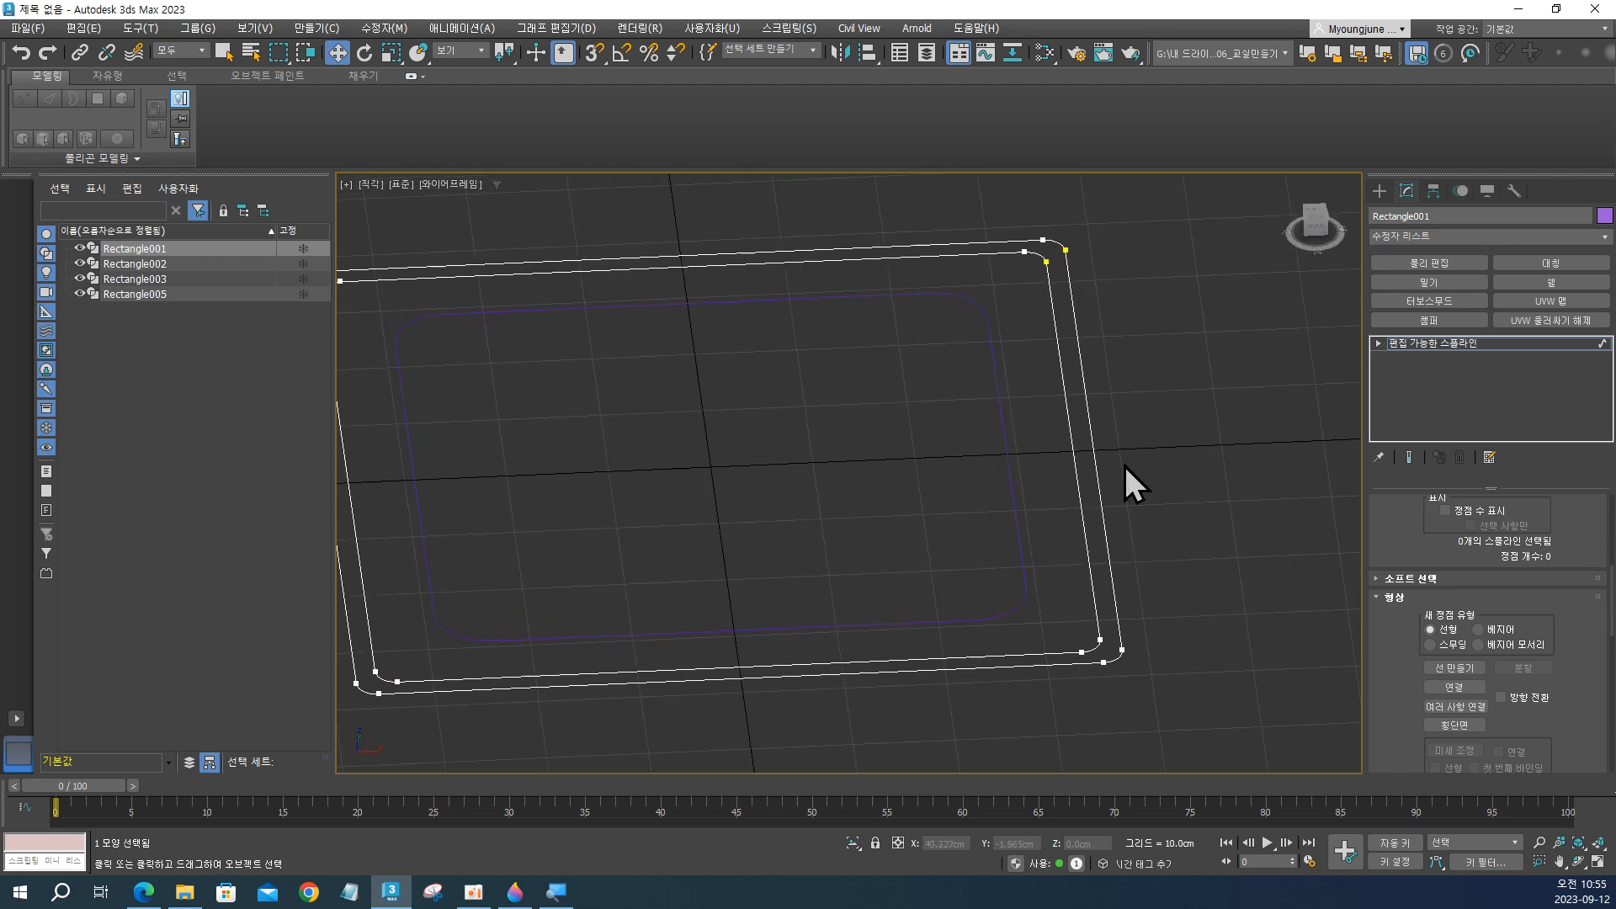
pyautogui.moveTo(1125, 470)
pyautogui.keyDown('alt'); pyautogui.mouseDown(button='middle')
pyautogui.moveTo(1100, 494)
pyautogui.moveTo(1110, 484)
pyautogui.mouseUp(button='middle'); pyautogui.keyUp('alt')
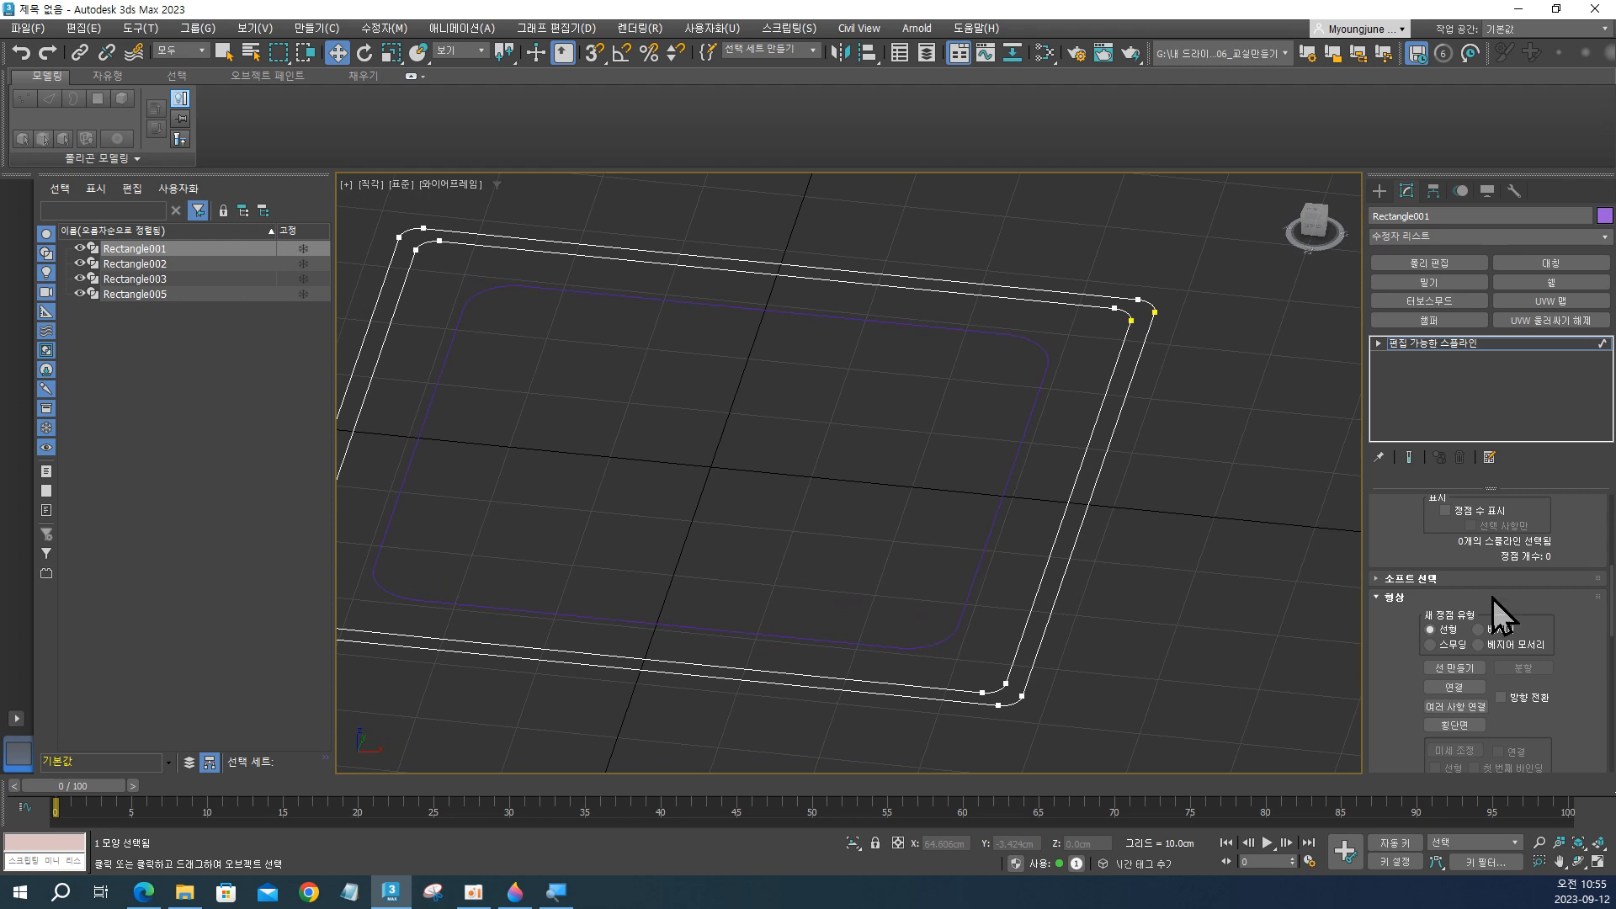
pyautogui.click(1081, 459)
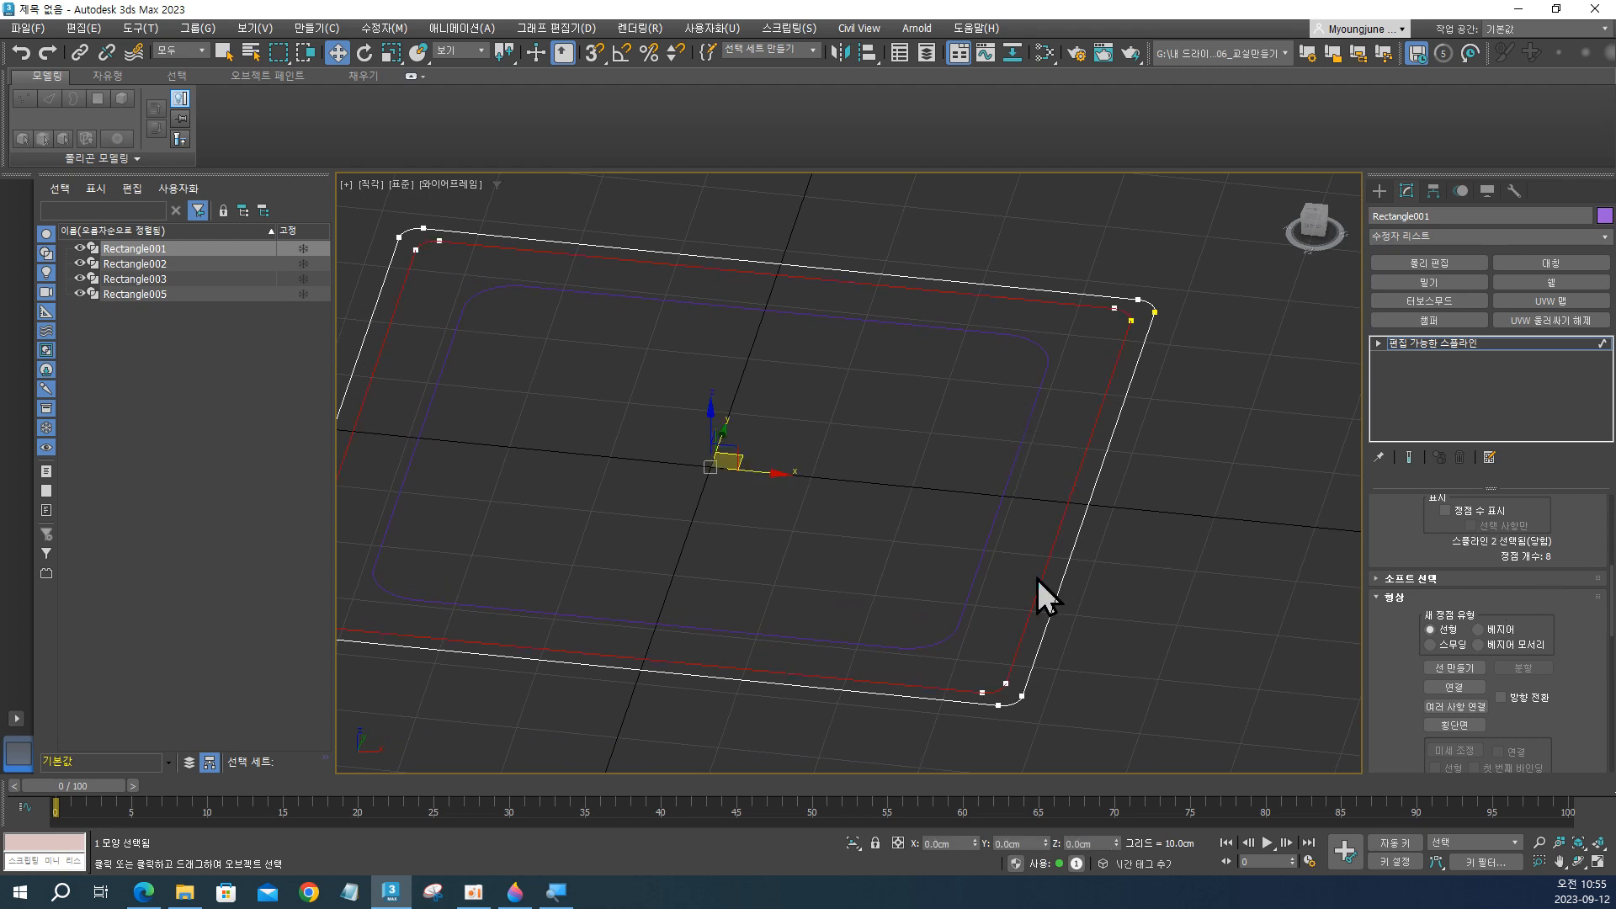
pyautogui.keyDown('alt'); pyautogui.moveTo(1043, 593); pyautogui.dragTo(1045, 511, button='middle'); pyautogui.keyUp('alt')
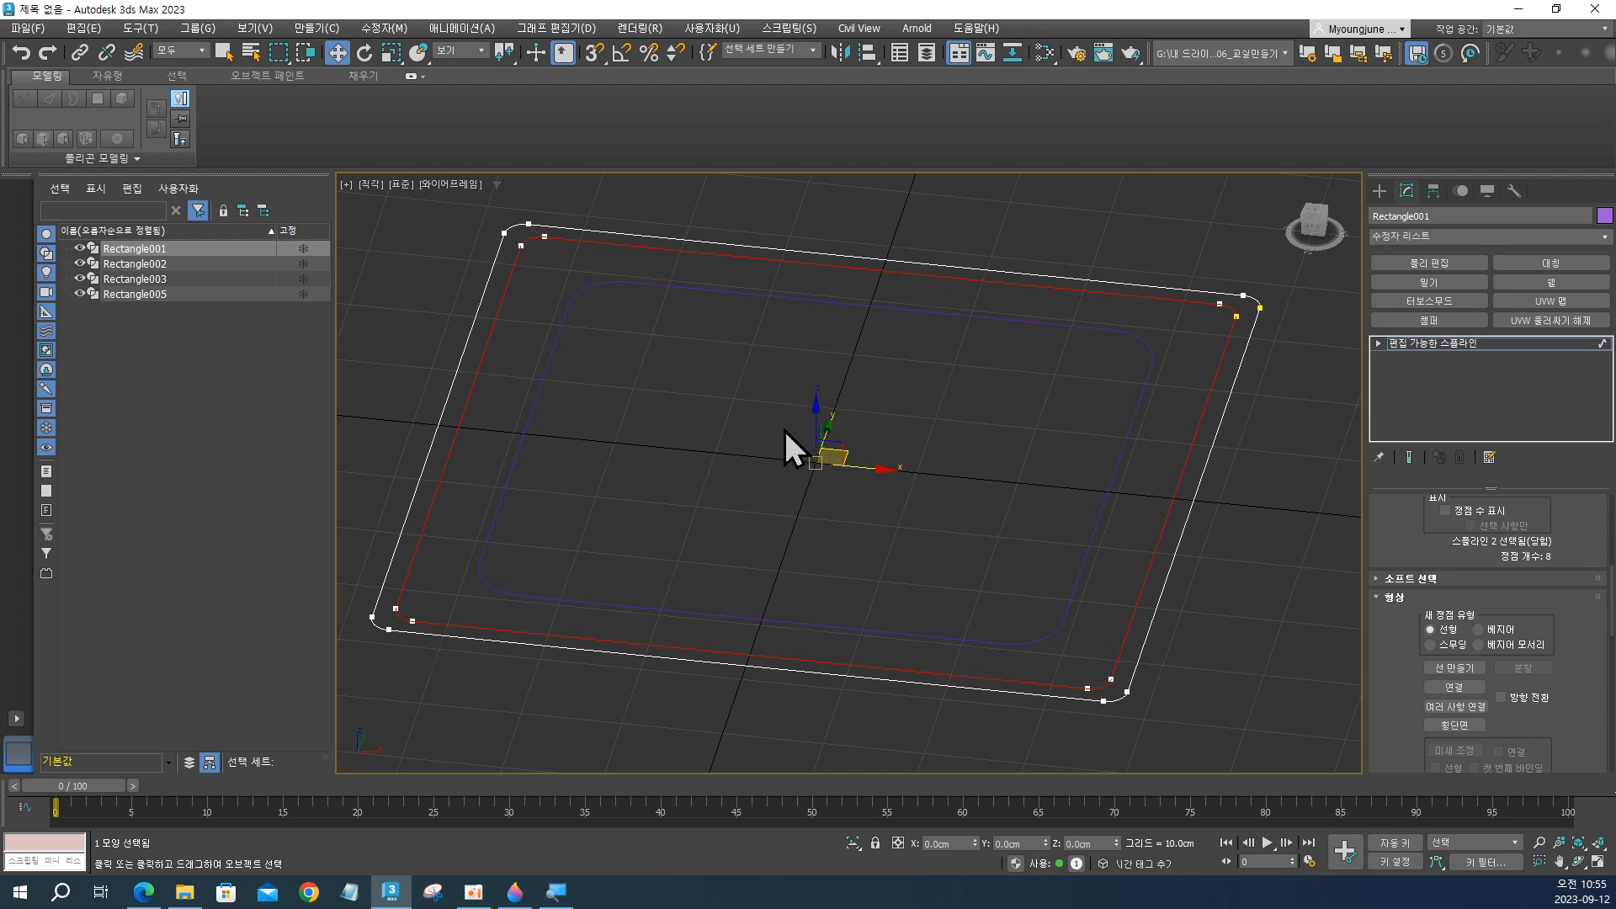
pyautogui.press('f')
pyautogui.scroll(5, 776, 444)
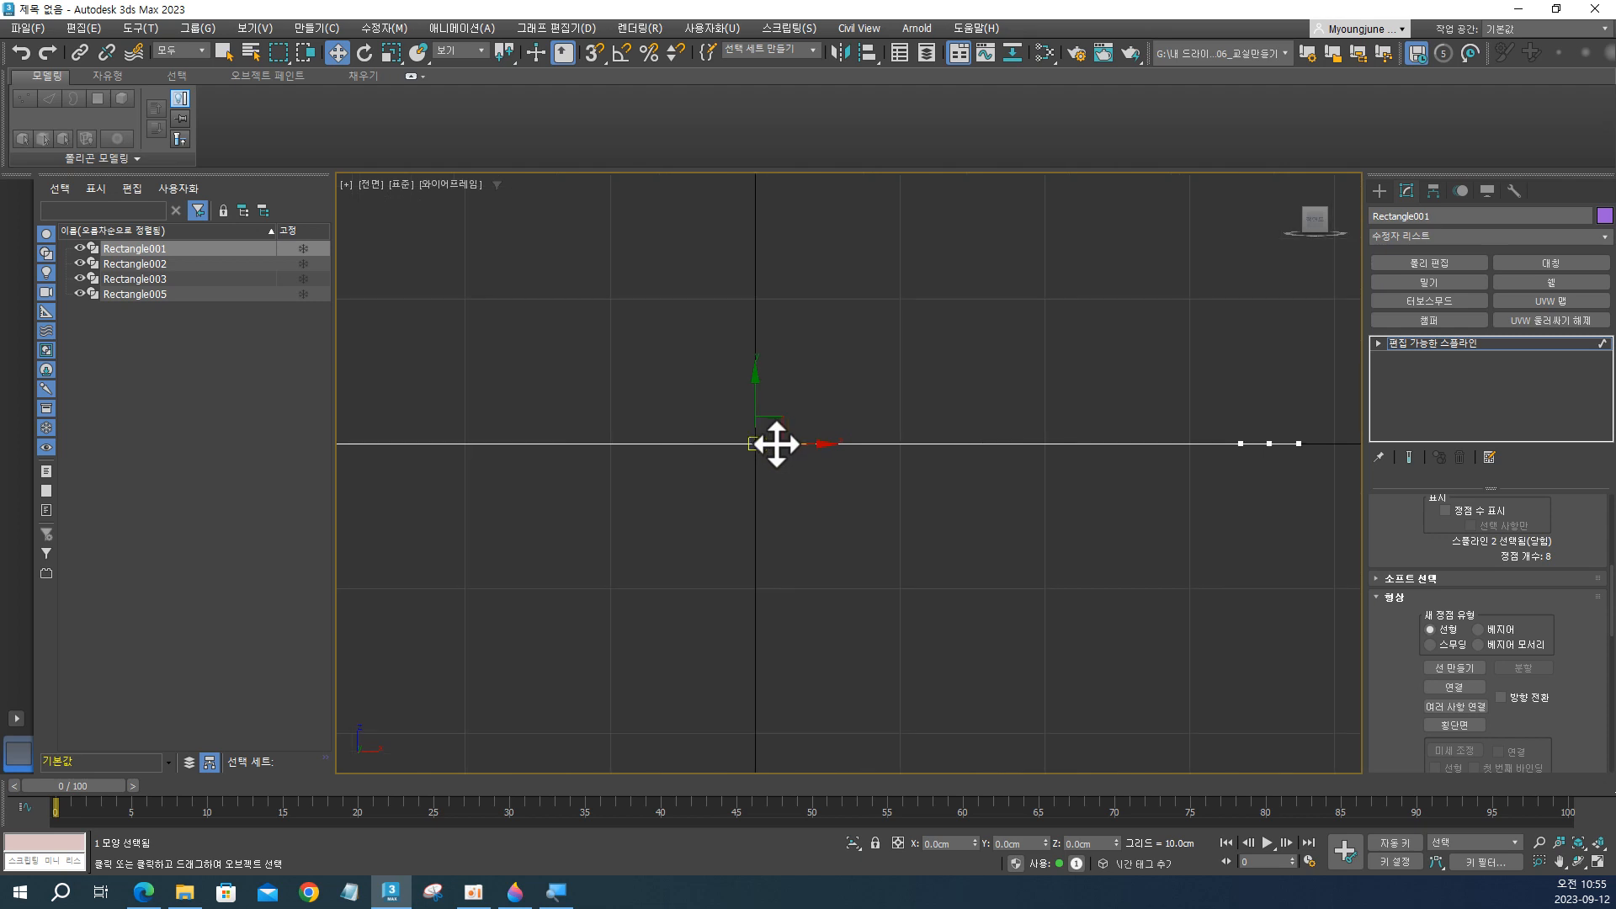
pyautogui.moveTo(776, 444); pyautogui.dragTo(964, 462, button='middle')
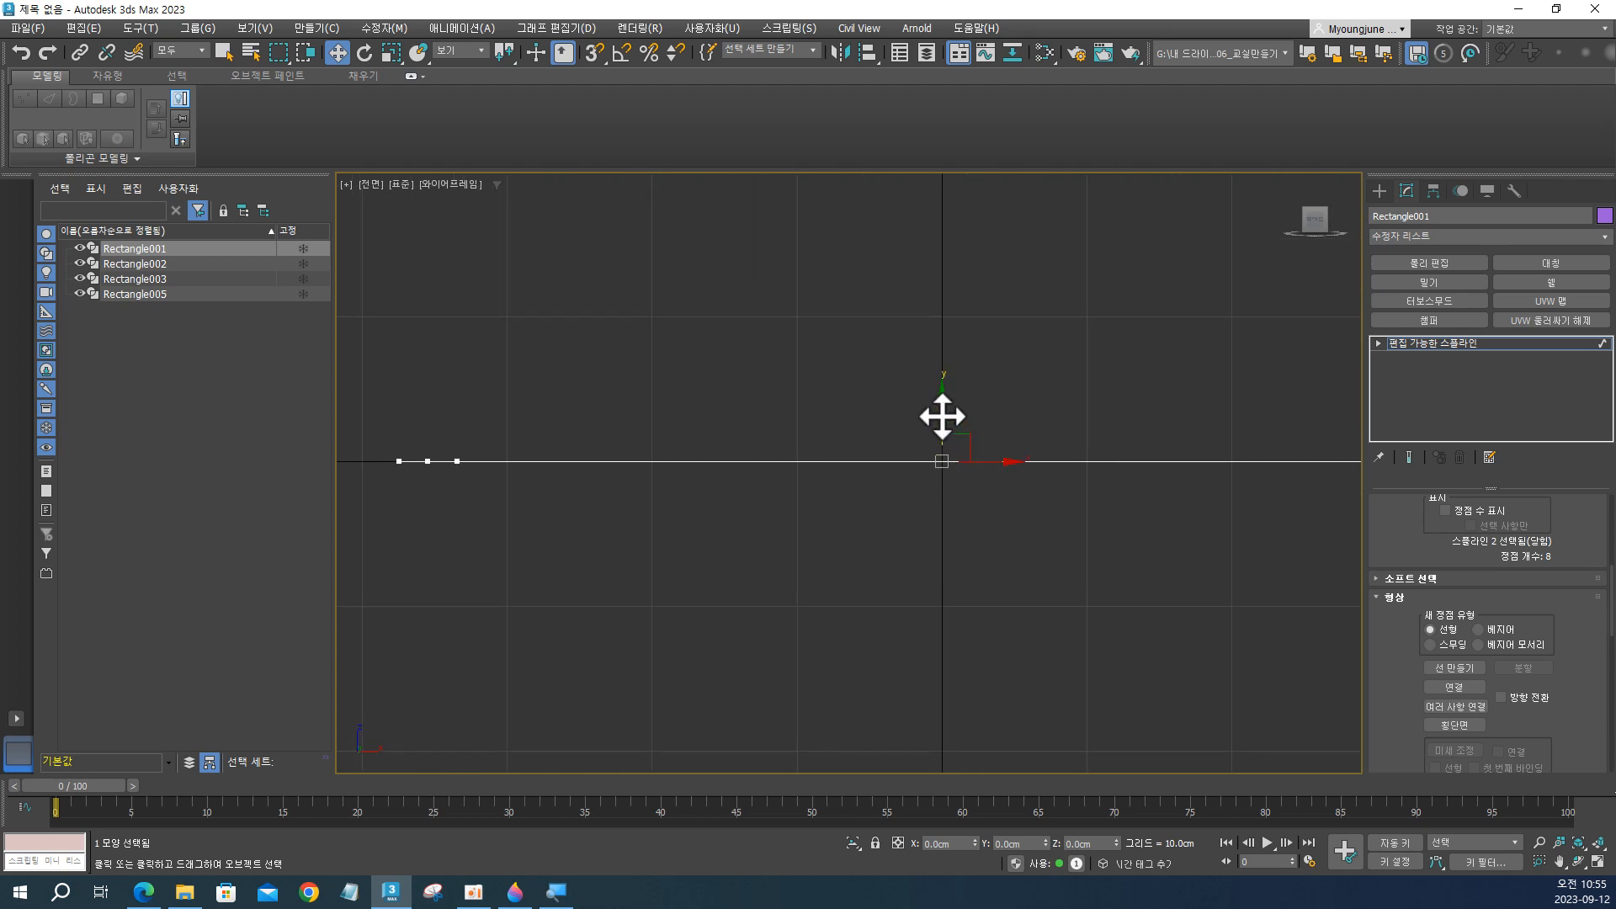
pyautogui.moveTo(942, 416); pyautogui.dragTo(945, 426)
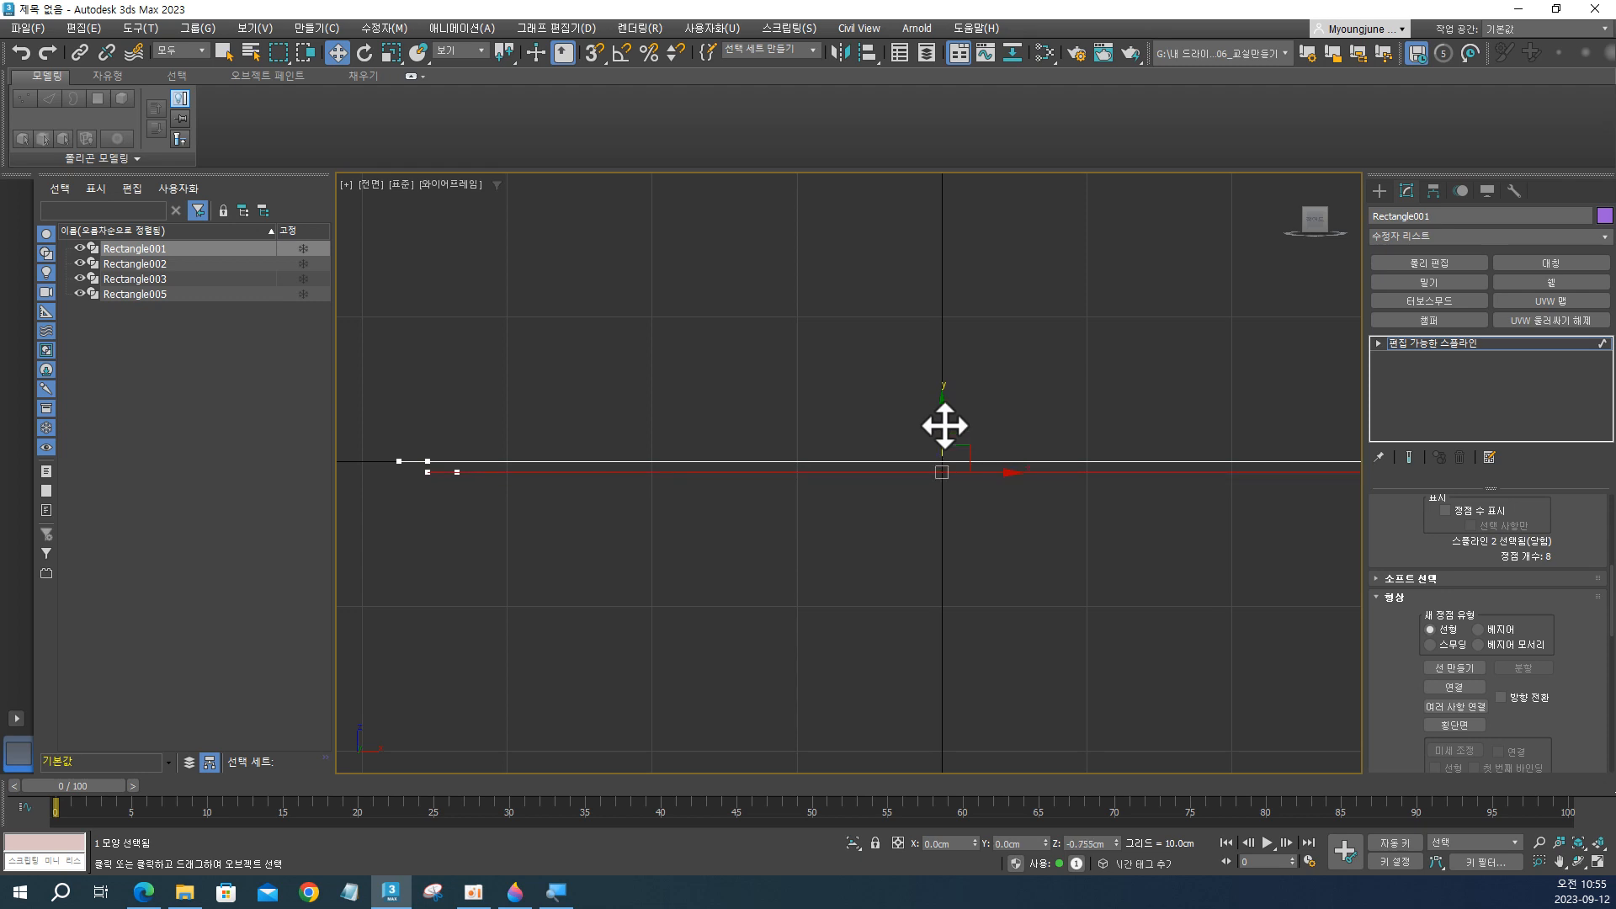
pyautogui.click(1091, 844)
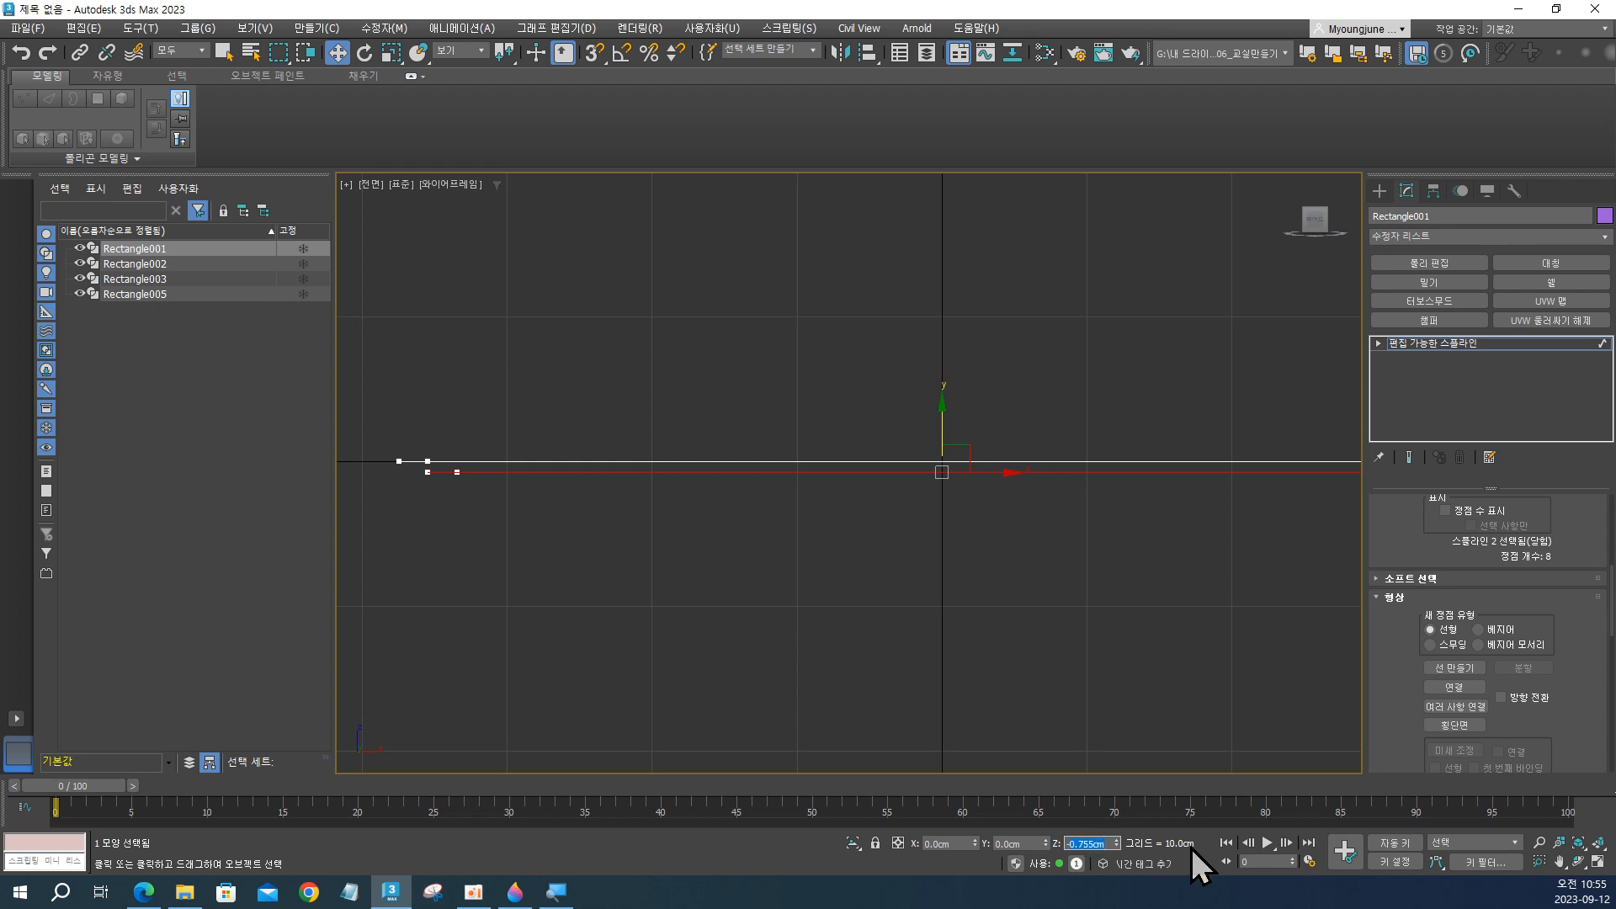
pyautogui.write('-1')
pyautogui.press('Return')
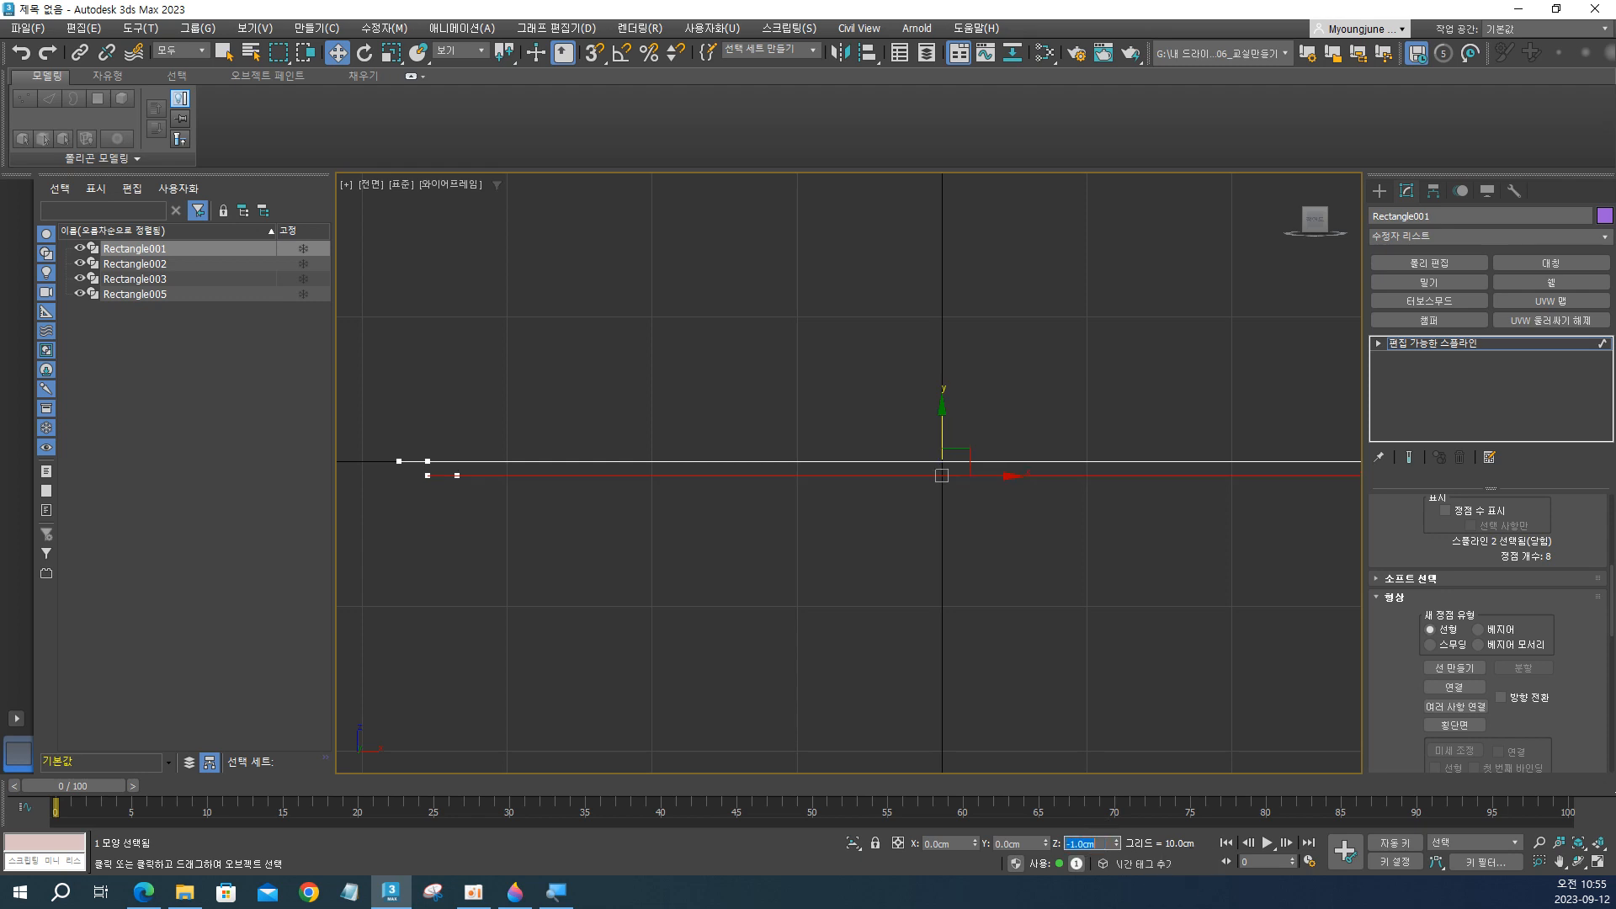
pyautogui.scroll(2, 1059, 620)
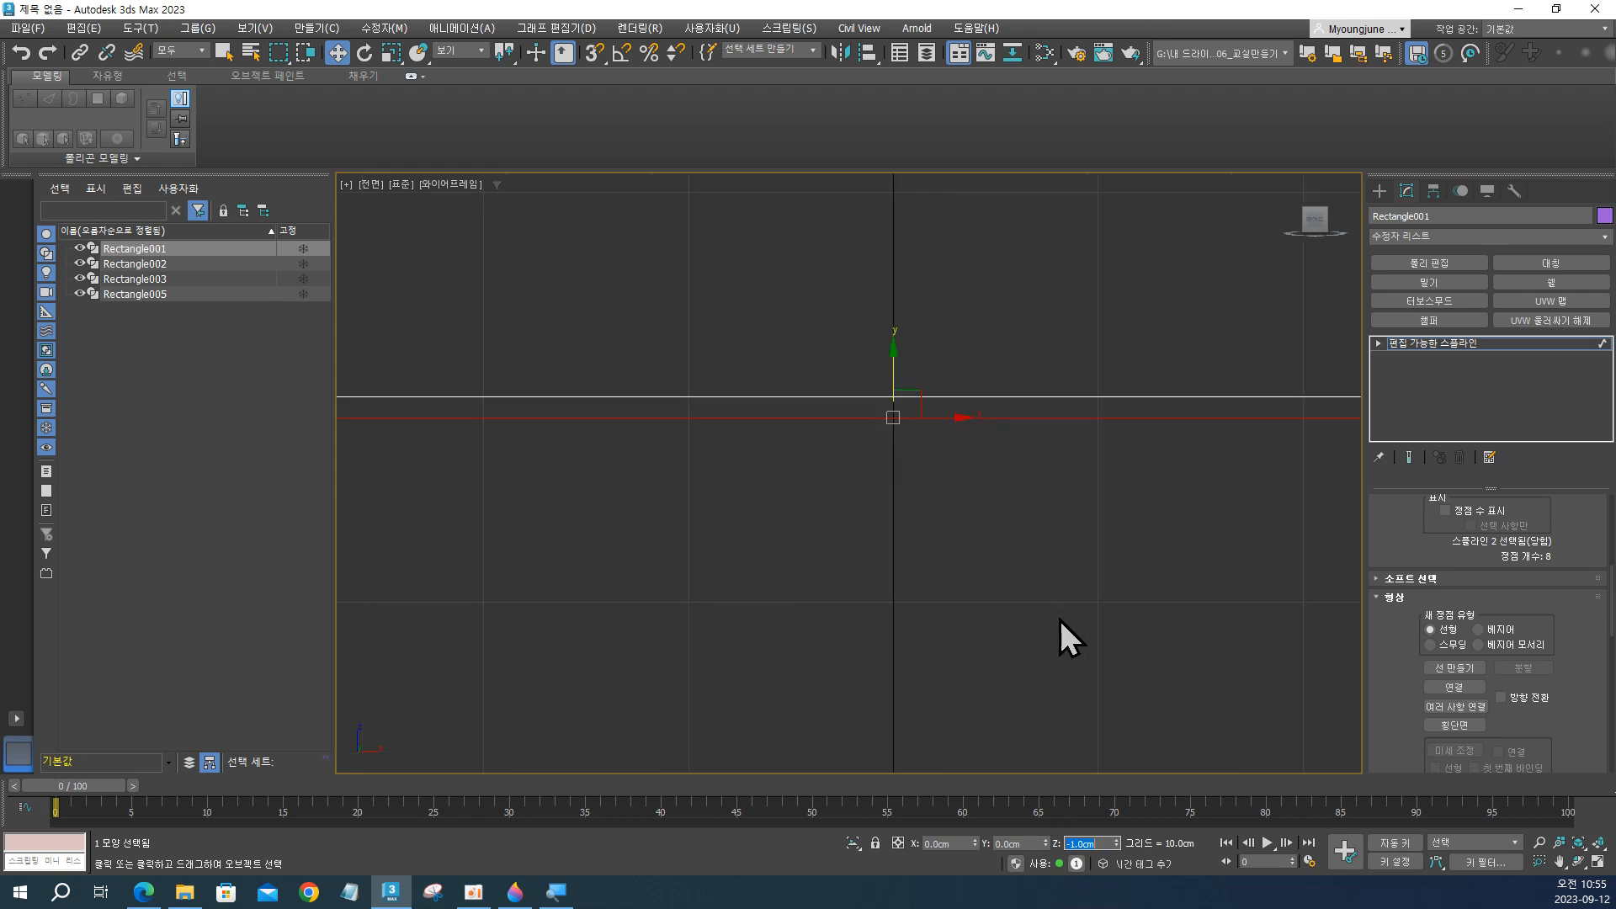
pyautogui.scroll(-2, 1059, 620)
pyautogui.moveTo(1059, 619); pyautogui.dragTo(1042, 620, button='middle')
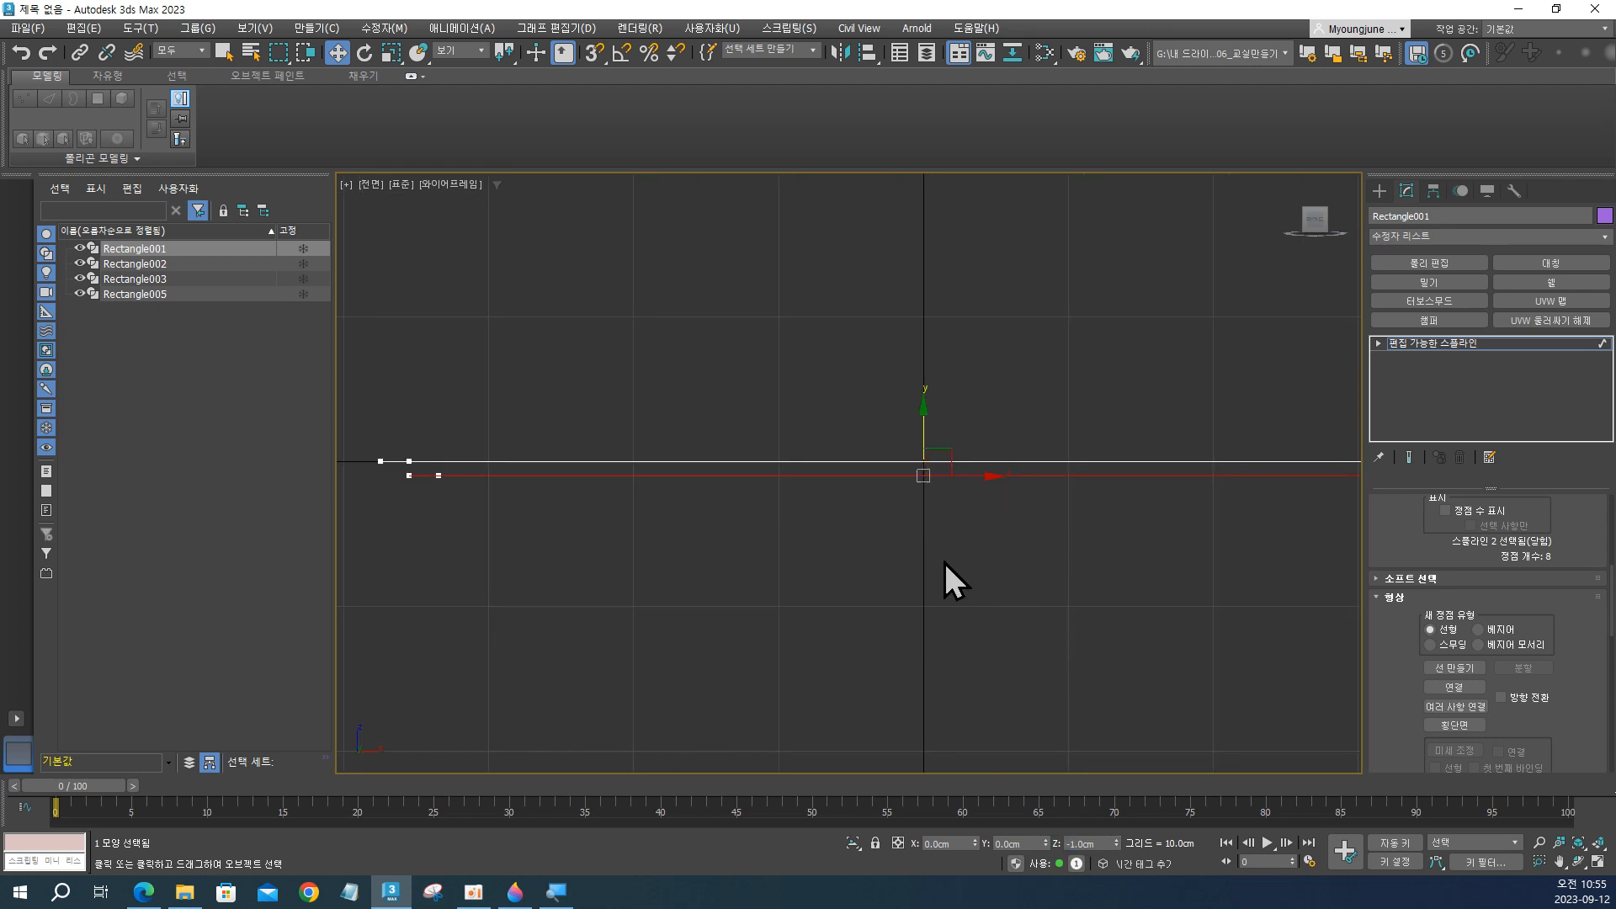
# Examine the height offset between the outer and lowered inner splines at a corner in the perspective view.
pyautogui.scroll(-2, 944, 562)
pyautogui.moveTo(955, 562); pyautogui.dragTo(1010, 505, button='middle')
pyautogui.press('p')
pyautogui.scroll(4, 982, 577)
pyautogui.scroll(2, 1104, 463)
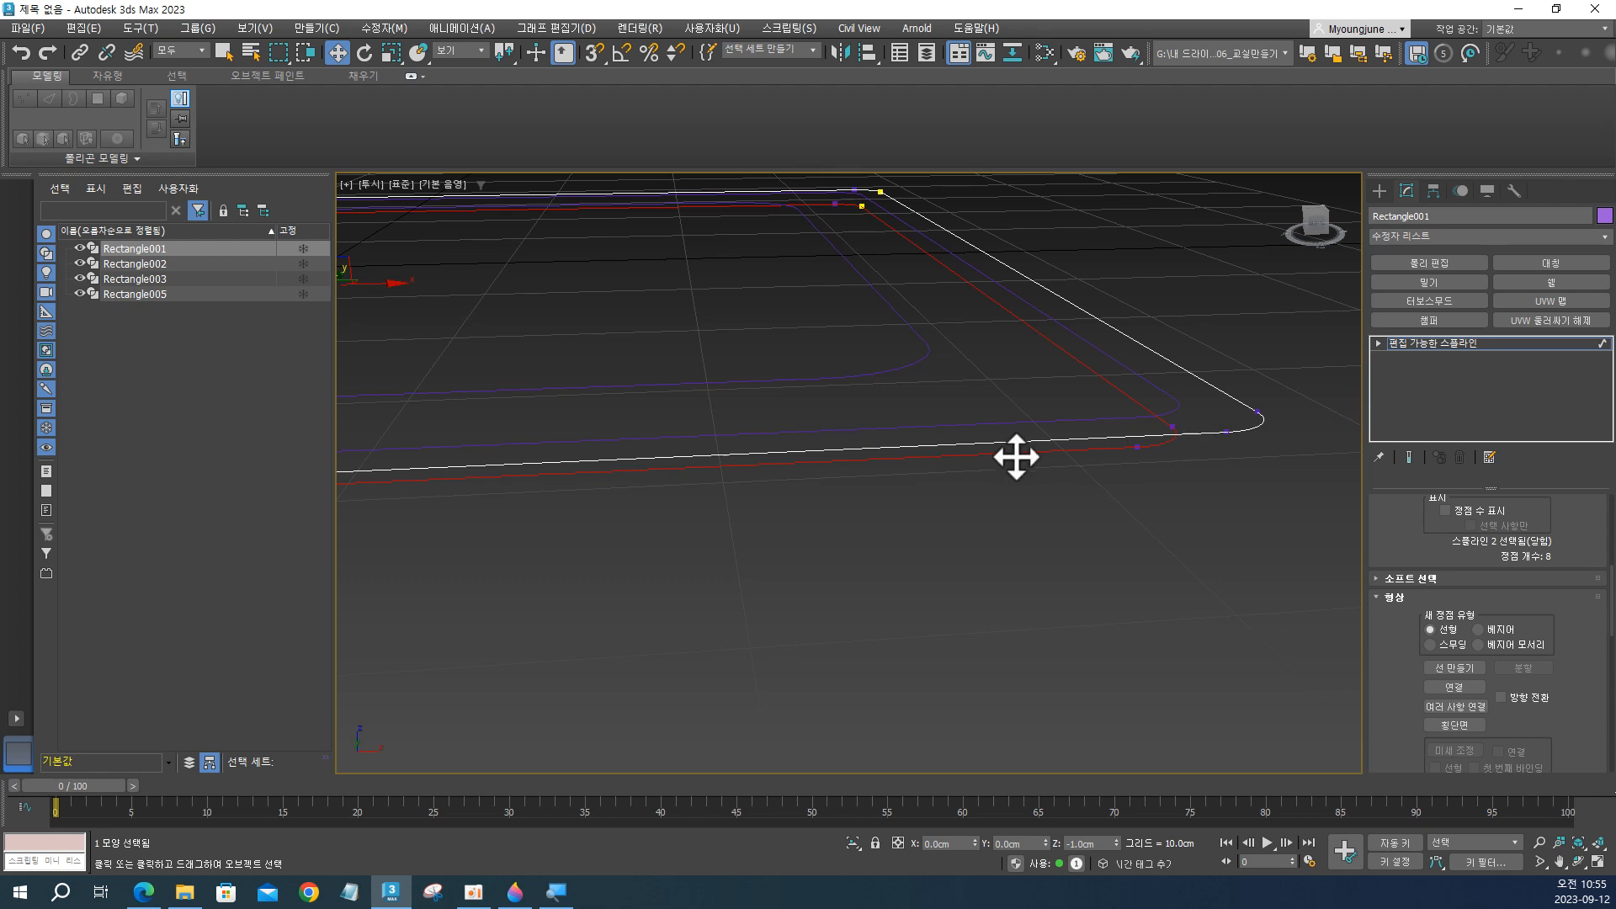
pyautogui.rightClick(1203, 431)
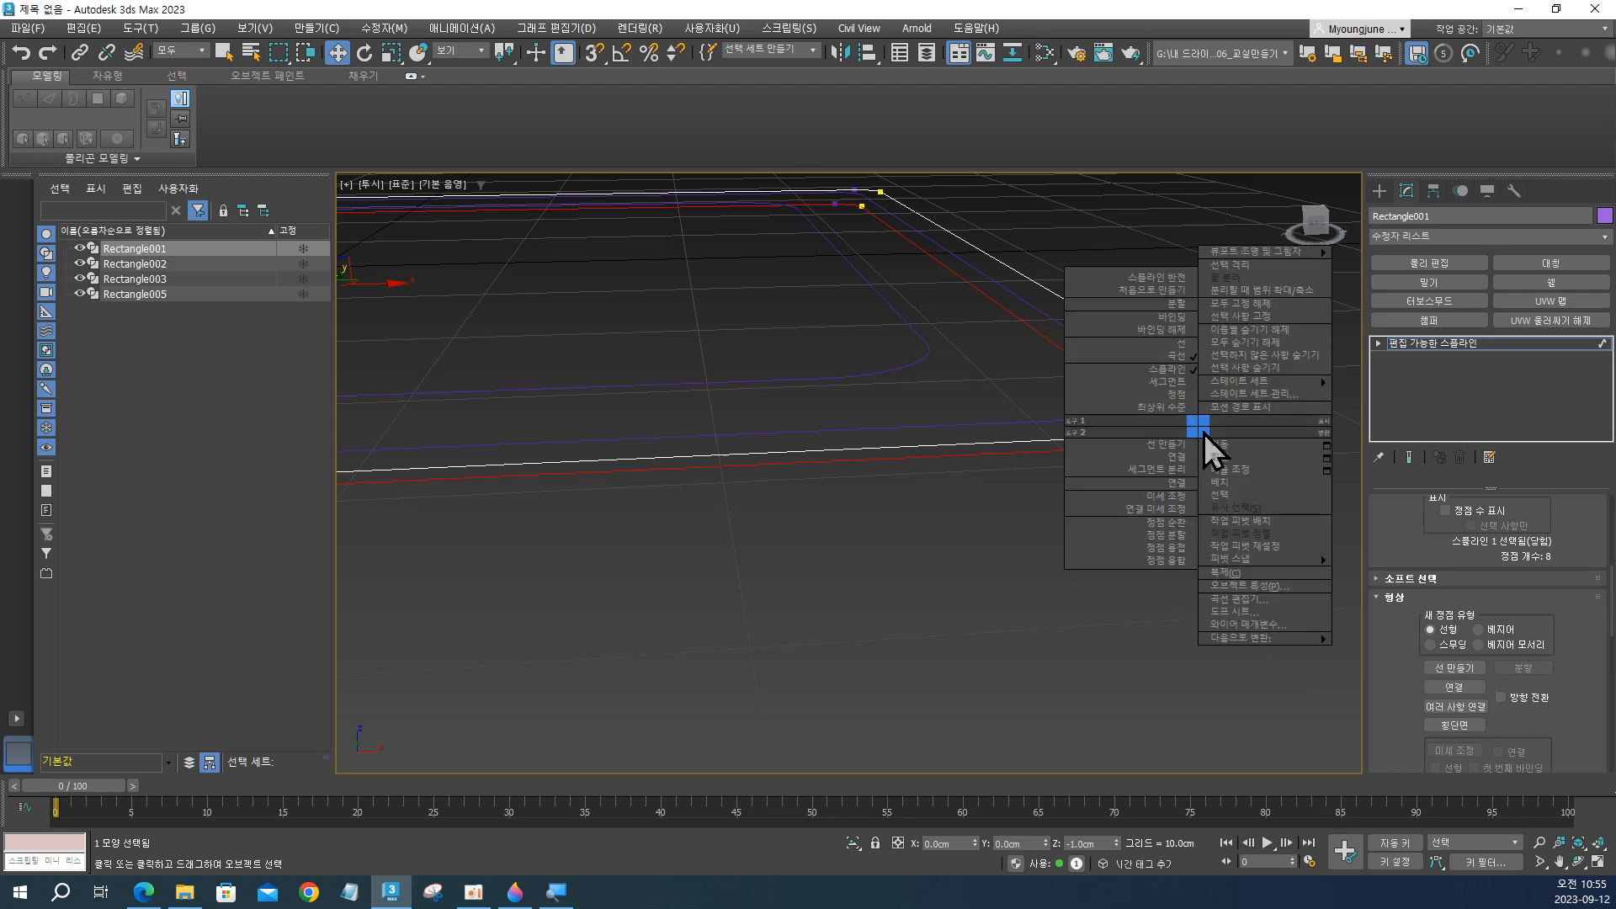
pyautogui.click(1052, 446)
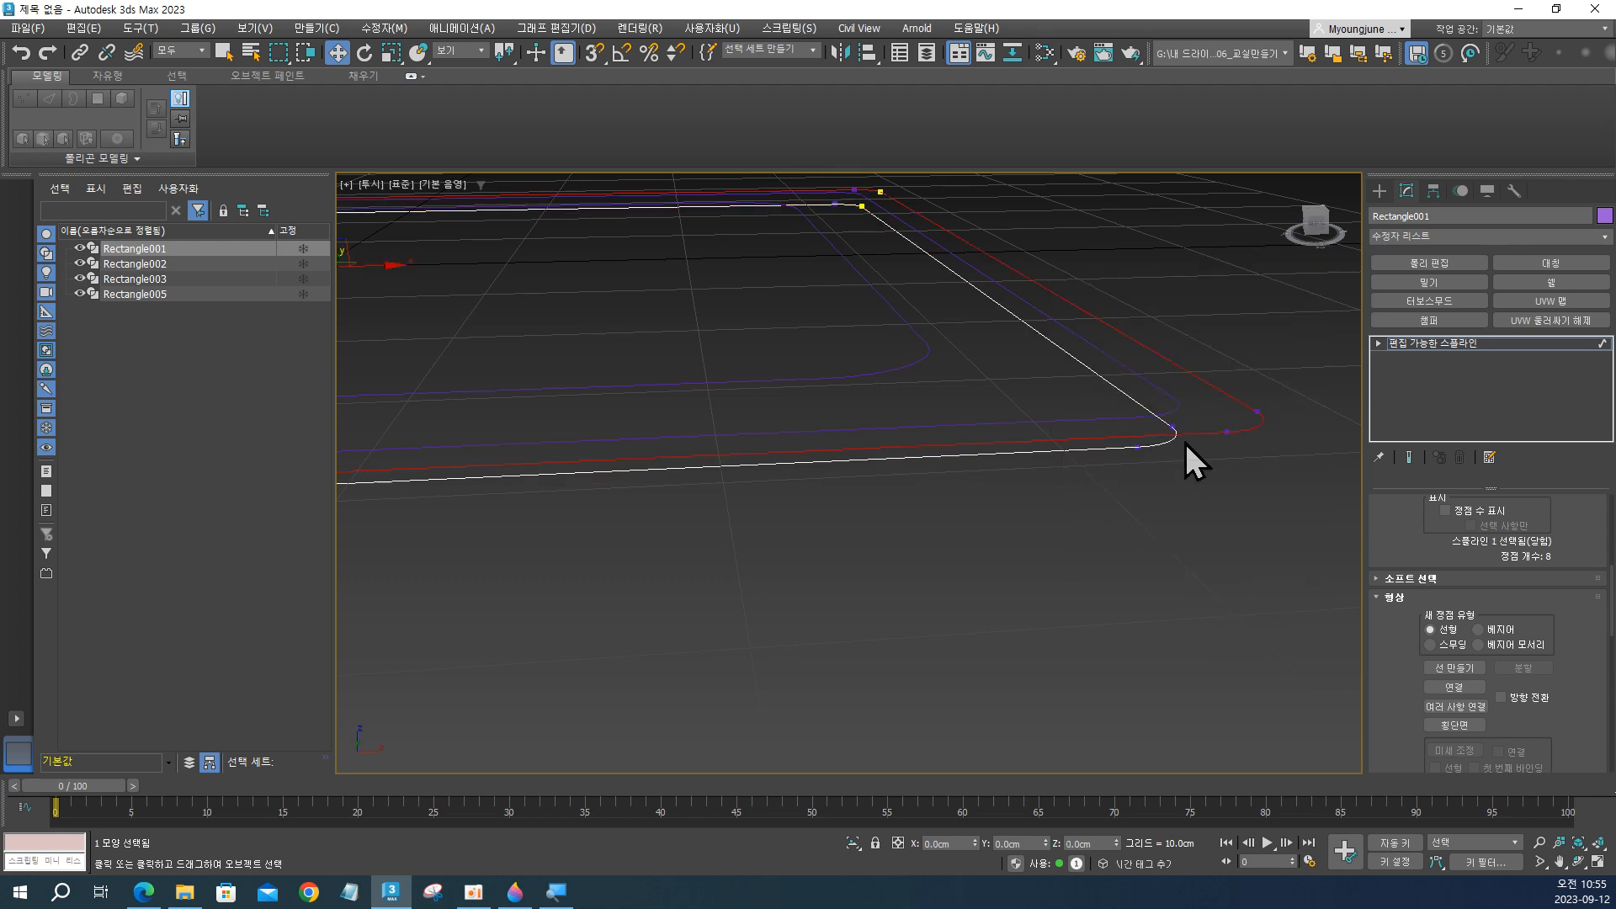
# Leave spline sub-object editing and add an Edit Poly modifier to Rectangle001.
pyautogui.press('3')
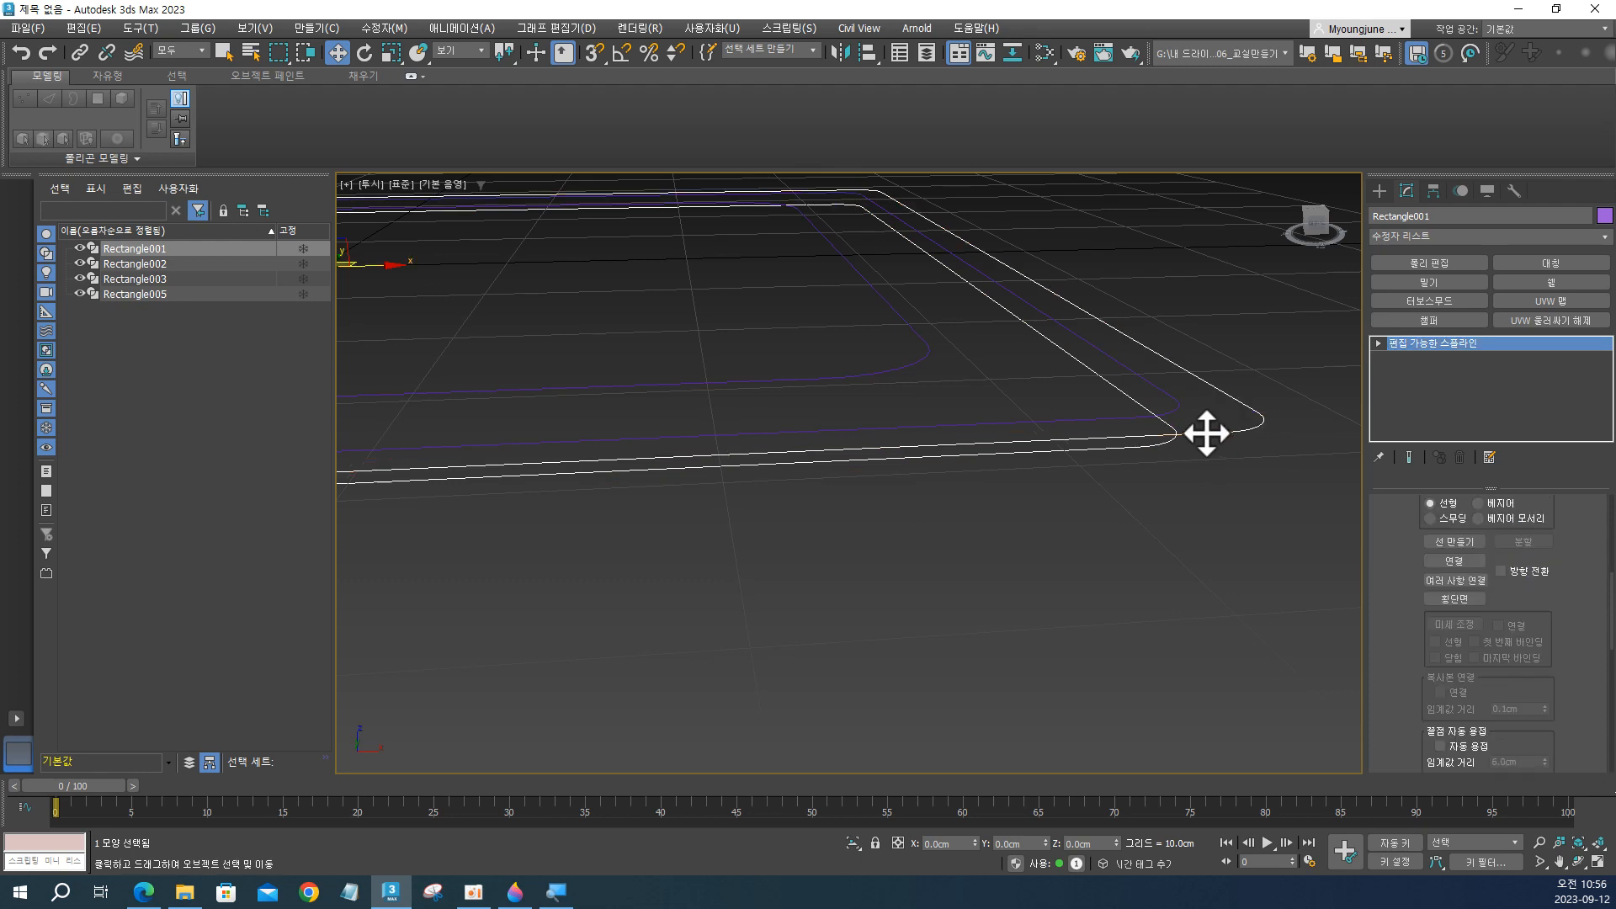
pyautogui.rightClick(1207, 433)
pyautogui.moveTo(1275, 641)
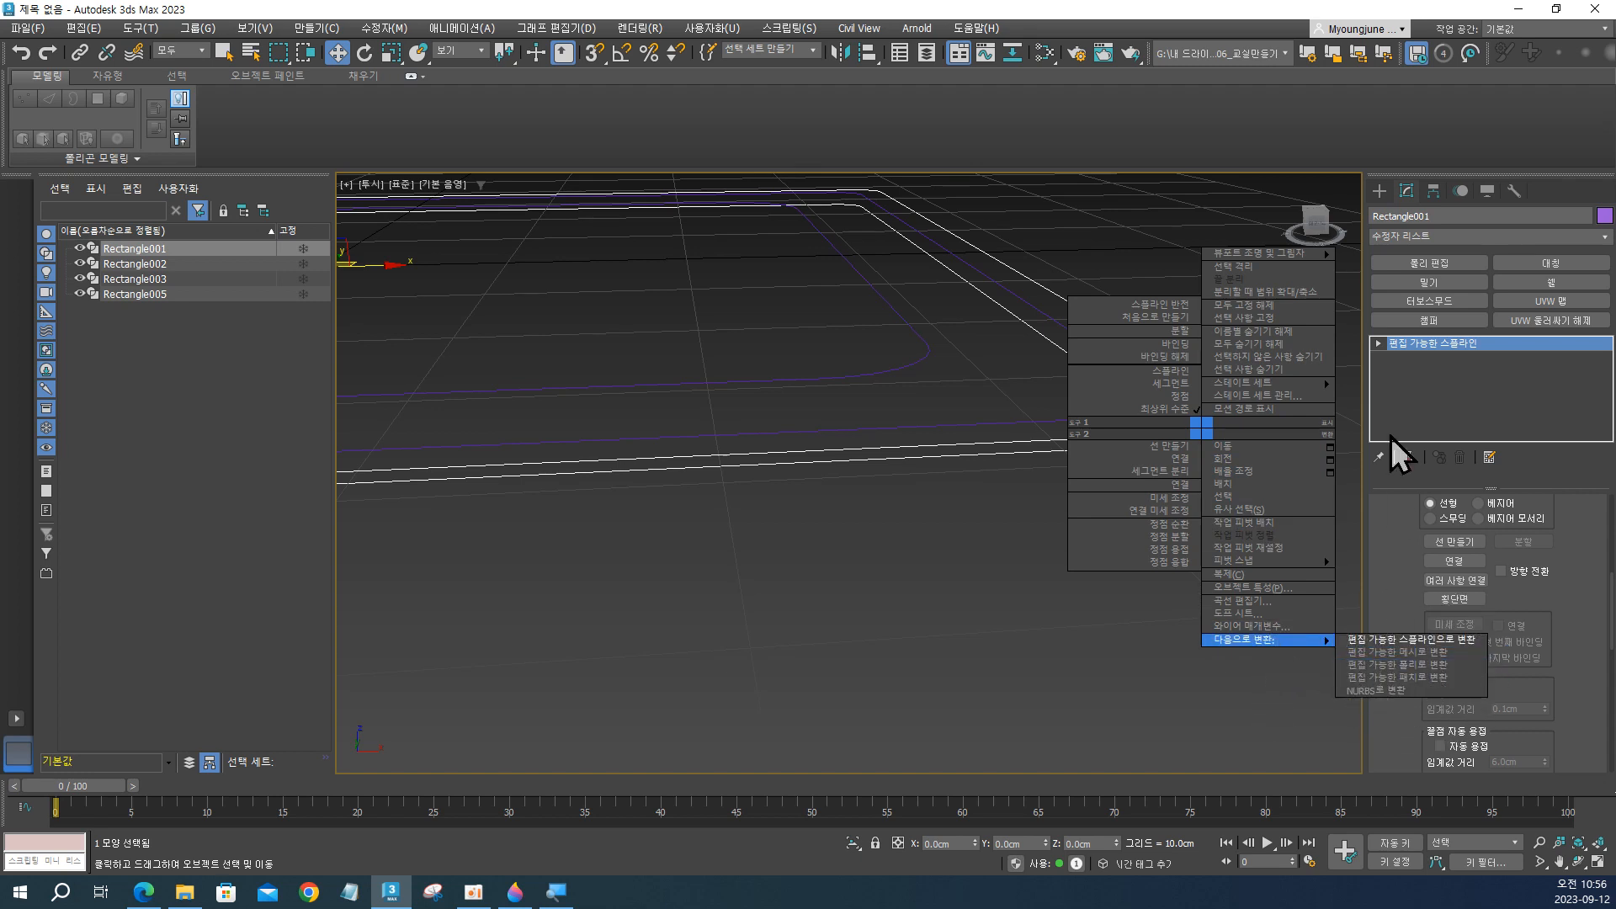
pyautogui.click(1424, 260)
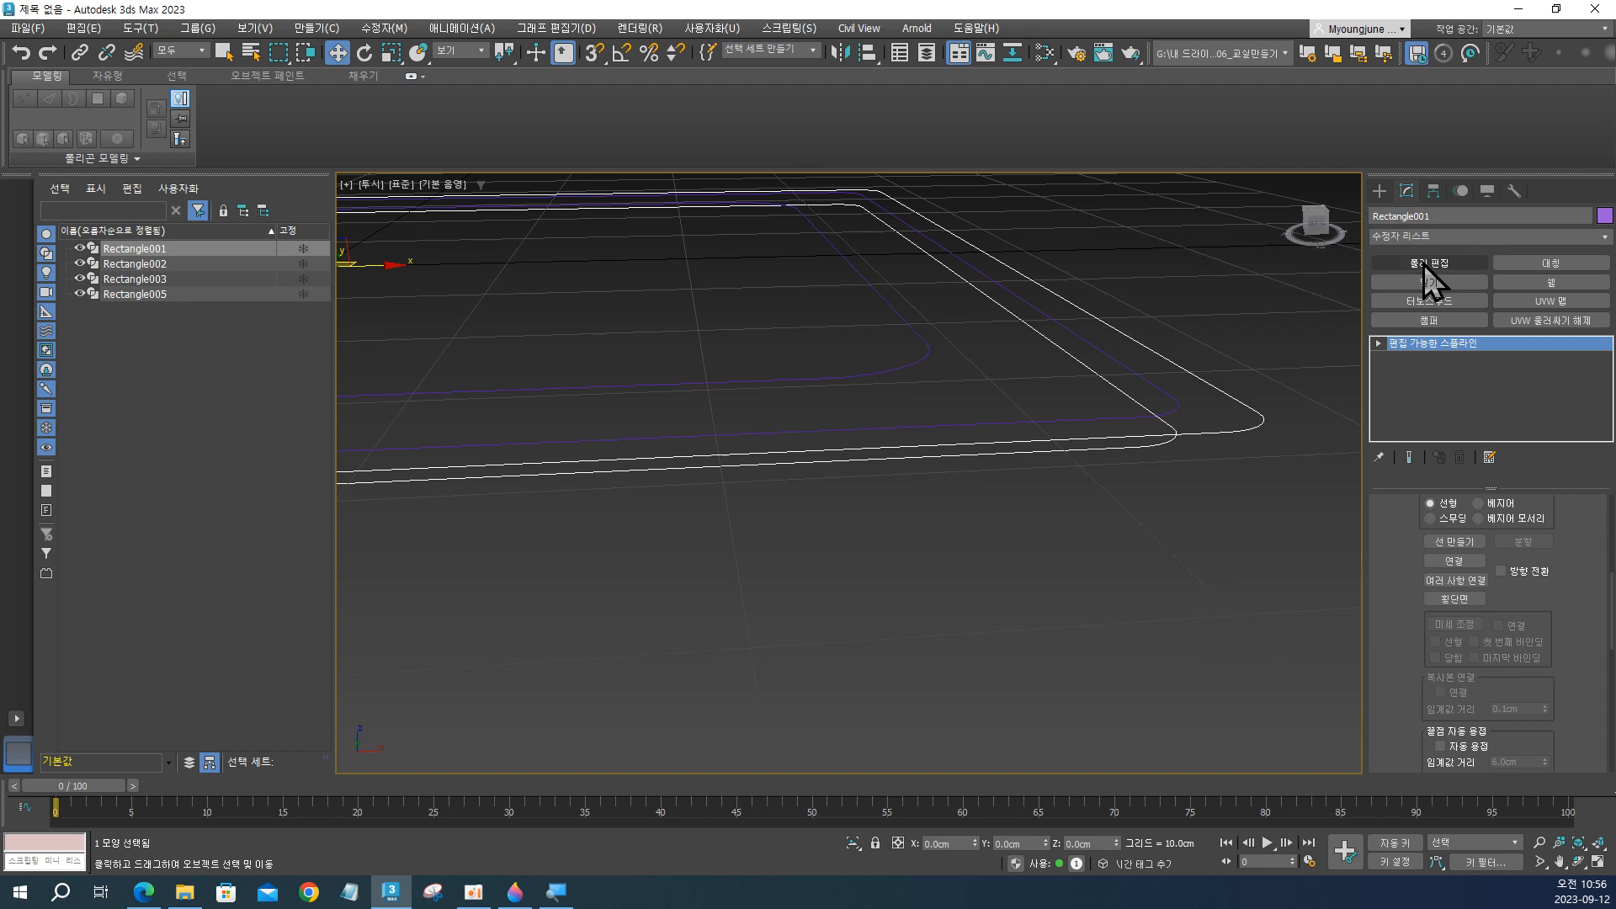
pyautogui.click(1429, 264)
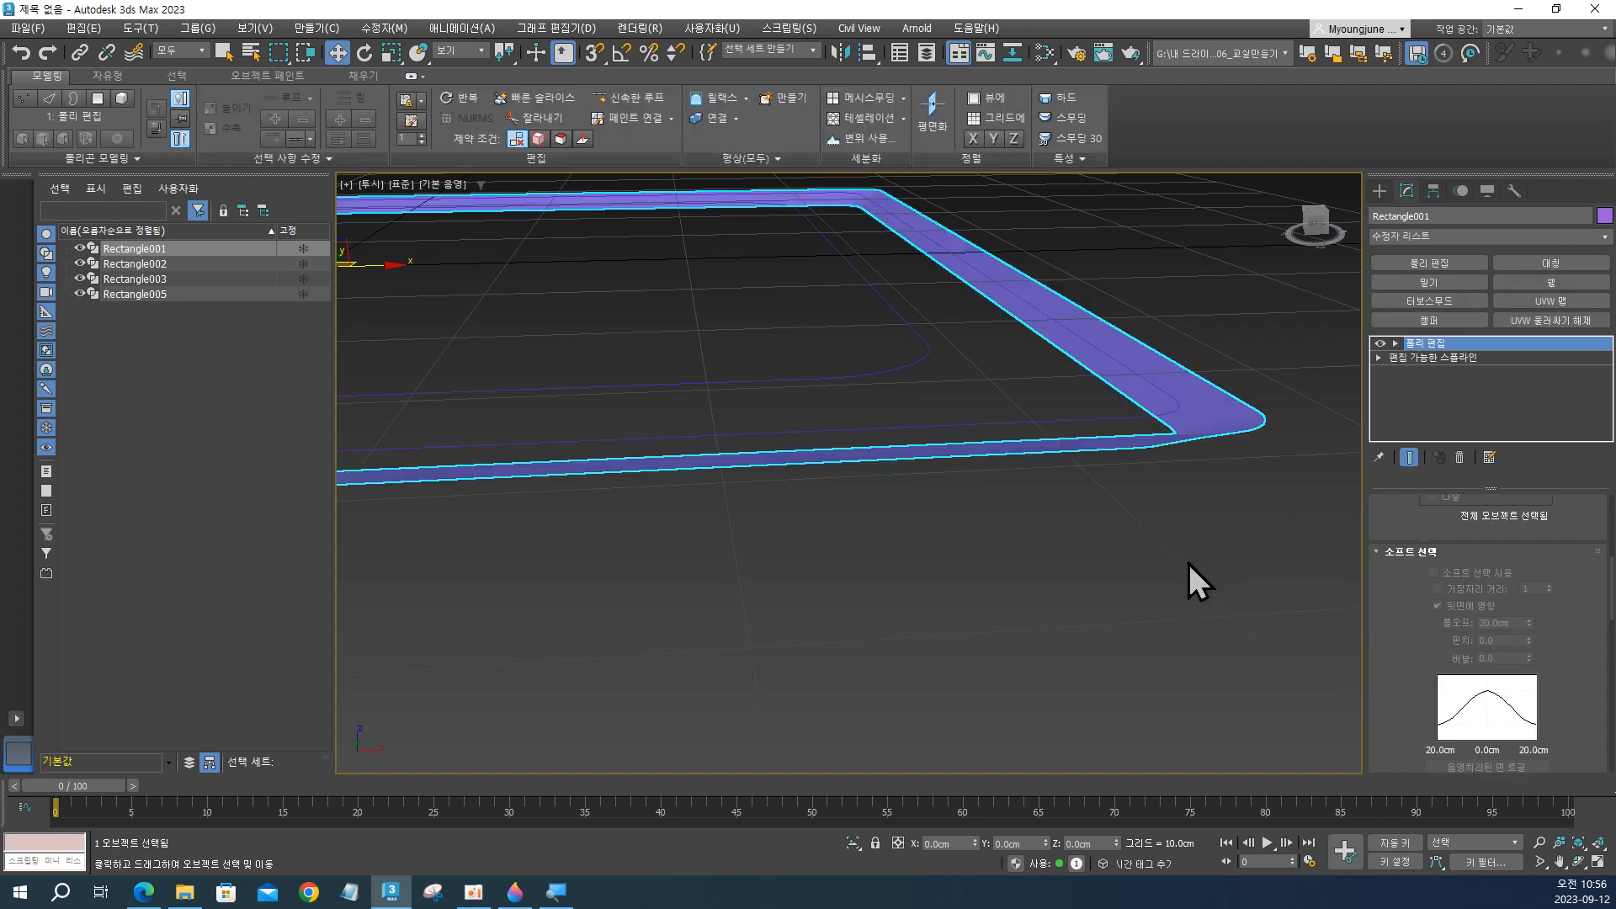
# Turn on edged-face display and examine the sloped frame surface from both sides and at its corners.
pyautogui.keyDown('alt'); pyautogui.moveTo(1189, 562); pyautogui.dragTo(1147, 553, button='middle'); pyautogui.keyUp('alt')
pyautogui.moveTo(1014, 494)
pyautogui.mouseDown(button='middle')
pyautogui.moveTo(1108, 539)
pyautogui.moveTo(1110, 574)
pyautogui.moveTo(1156, 518)
pyautogui.moveTo(1285, 548)
pyautogui.mouseUp(button='middle')
pyautogui.scroll(10, 1124, 547)
pyautogui.press('F4')
pyautogui.keyDown('alt'); pyautogui.moveTo(1073, 454); pyautogui.dragTo(1136, 543, button='middle'); pyautogui.keyUp('alt')
pyautogui.keyDown('alt'); pyautogui.moveTo(1136, 568); pyautogui.dragTo(996, 684, button='middle'); pyautogui.keyUp('alt')
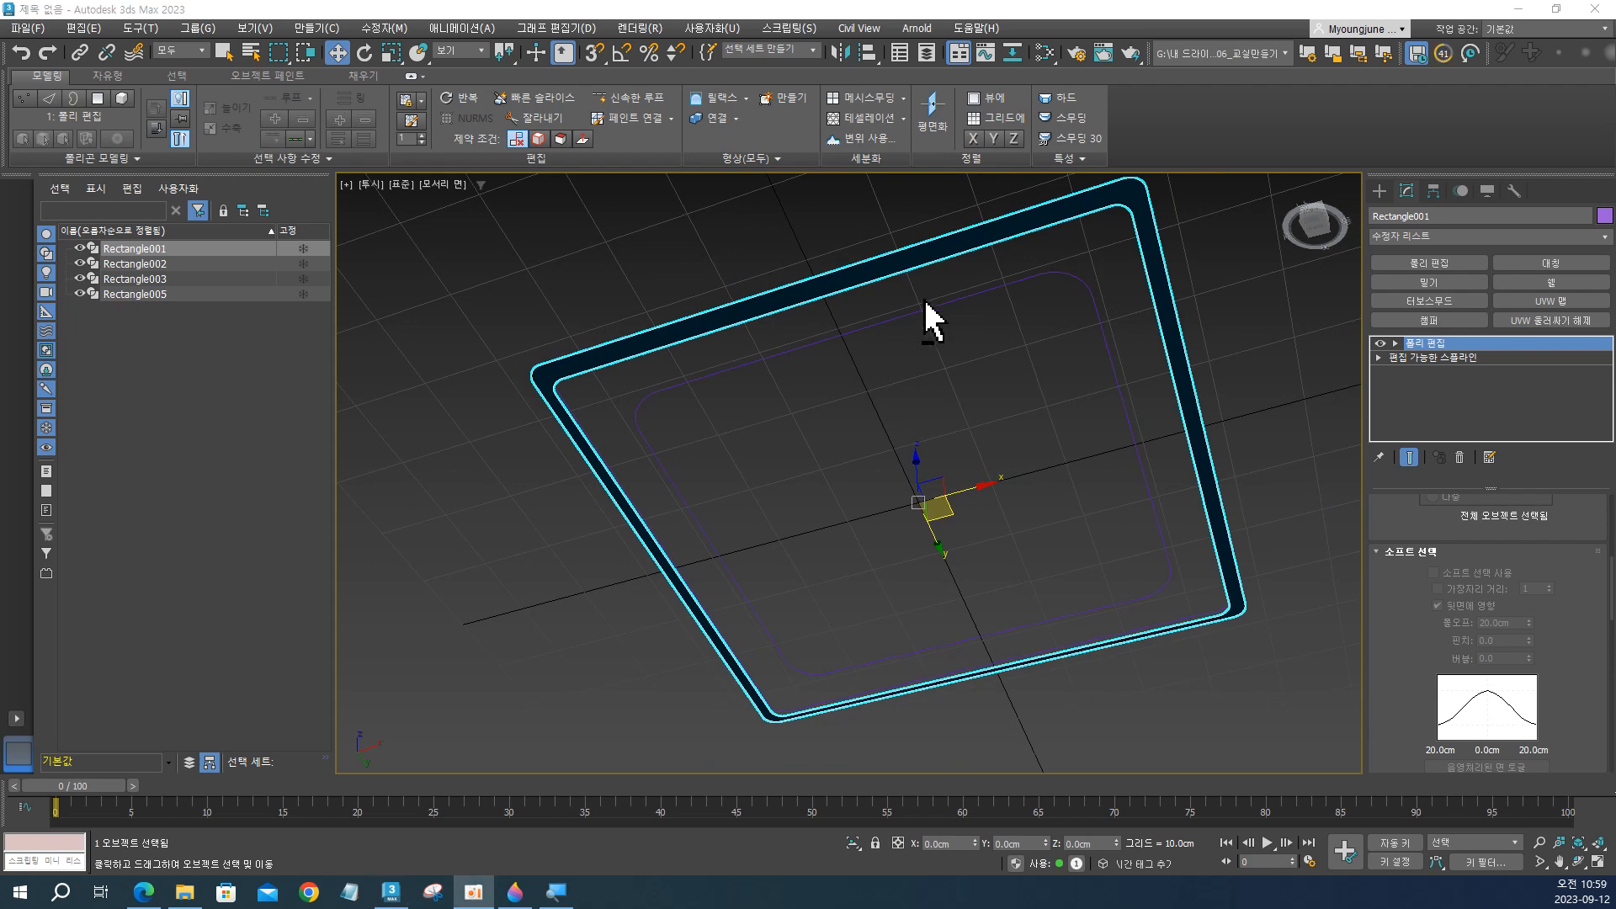
pyautogui.keyDown('alt'); pyautogui.moveTo(931, 317); pyautogui.dragTo(991, 566, button='middle'); pyautogui.keyUp('alt')
pyautogui.scroll(6, 1173, 570)
pyautogui.keyDown('alt'); pyautogui.moveTo(1173, 570); pyautogui.dragTo(1051, 498, button='middle'); pyautogui.keyUp('alt')
pyautogui.keyDown('alt'); pyautogui.moveTo(1077, 511); pyautogui.dragTo(1032, 534, button='middle'); pyautogui.keyUp('alt')
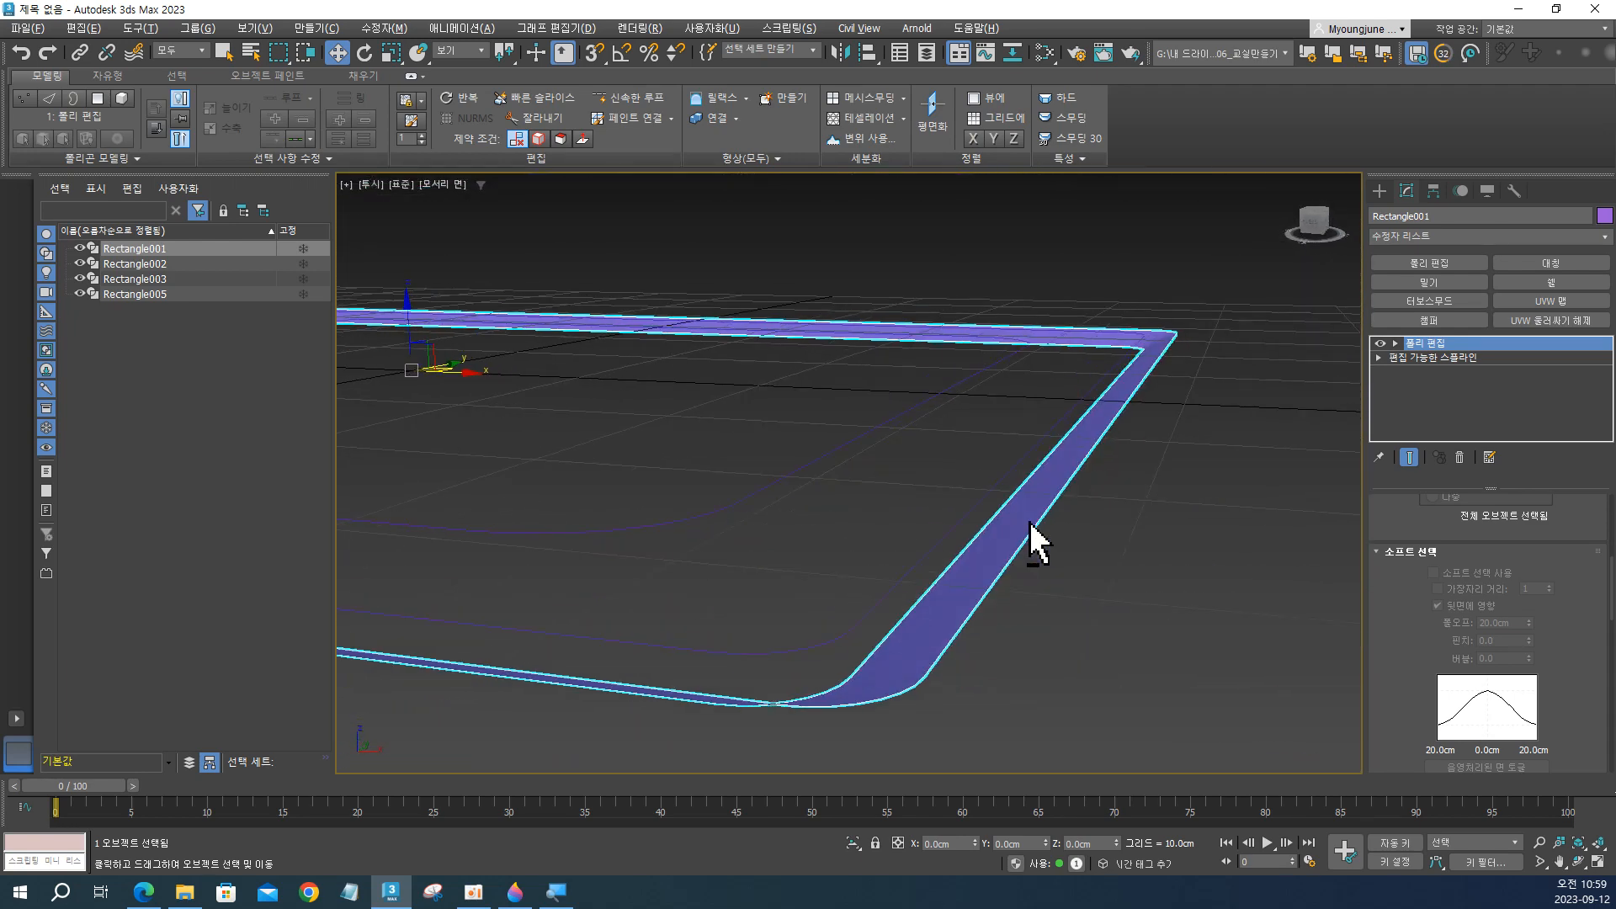
# Try a Shell modifier on the sloped frame, comparing its corners with Straighten Corners off and on, and delete the modifier.
pyautogui.click(1109, 536)
pyautogui.click(1000, 537)
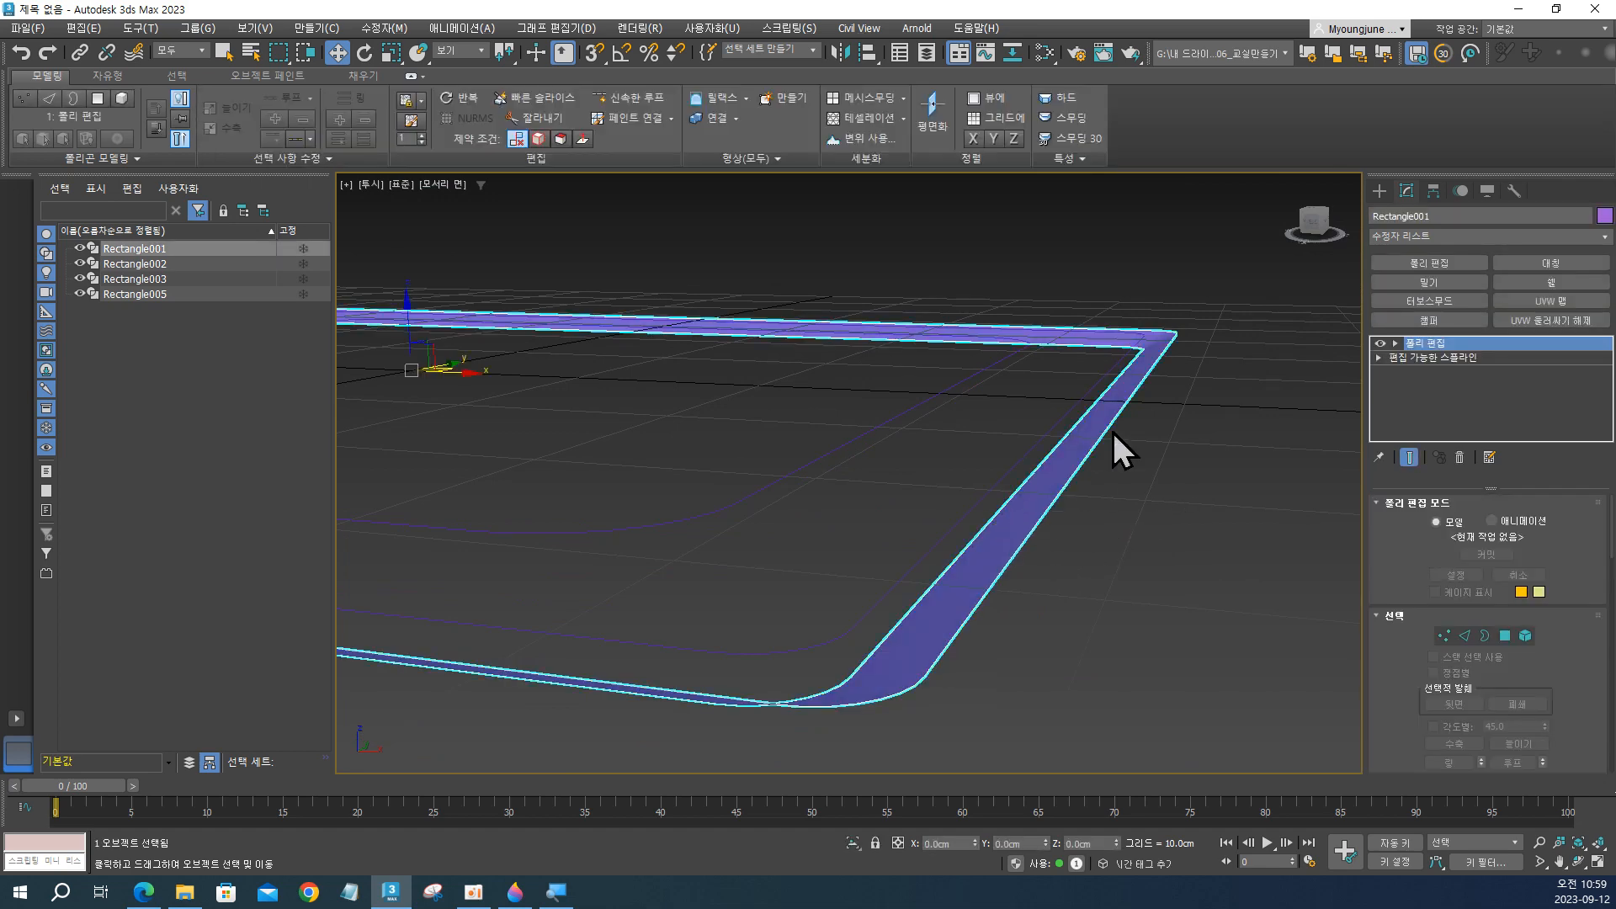
pyautogui.click(1551, 283)
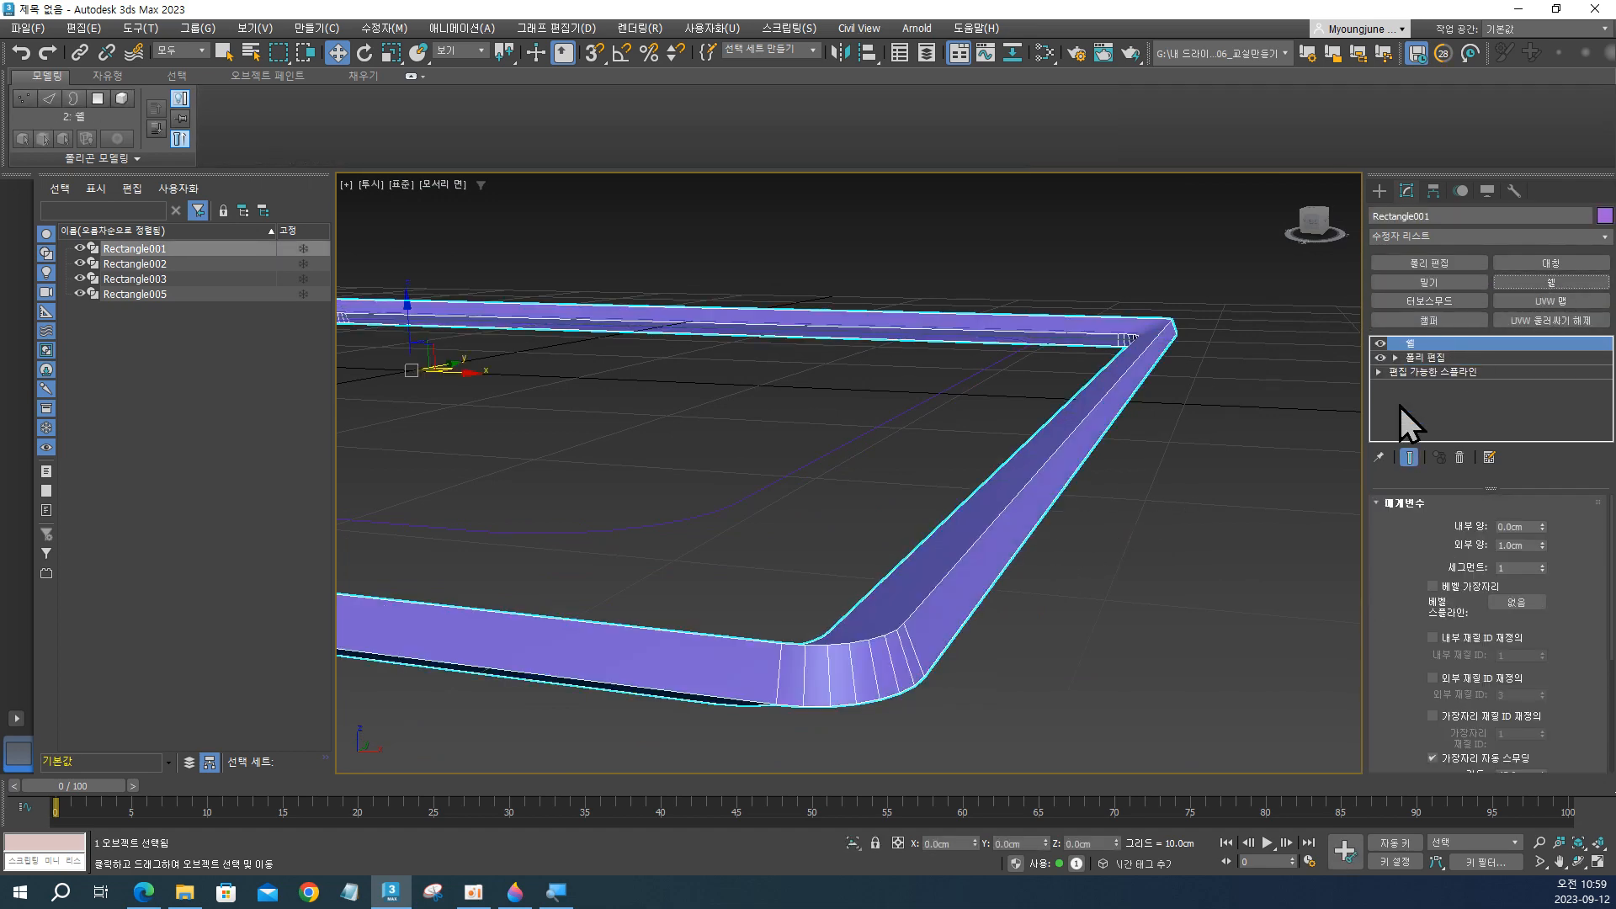
pyautogui.keyDown('alt'); pyautogui.moveTo(890, 564); pyautogui.dragTo(1086, 523, button='middle'); pyautogui.keyUp('alt')
pyautogui.scroll(-5, 1417, 650)
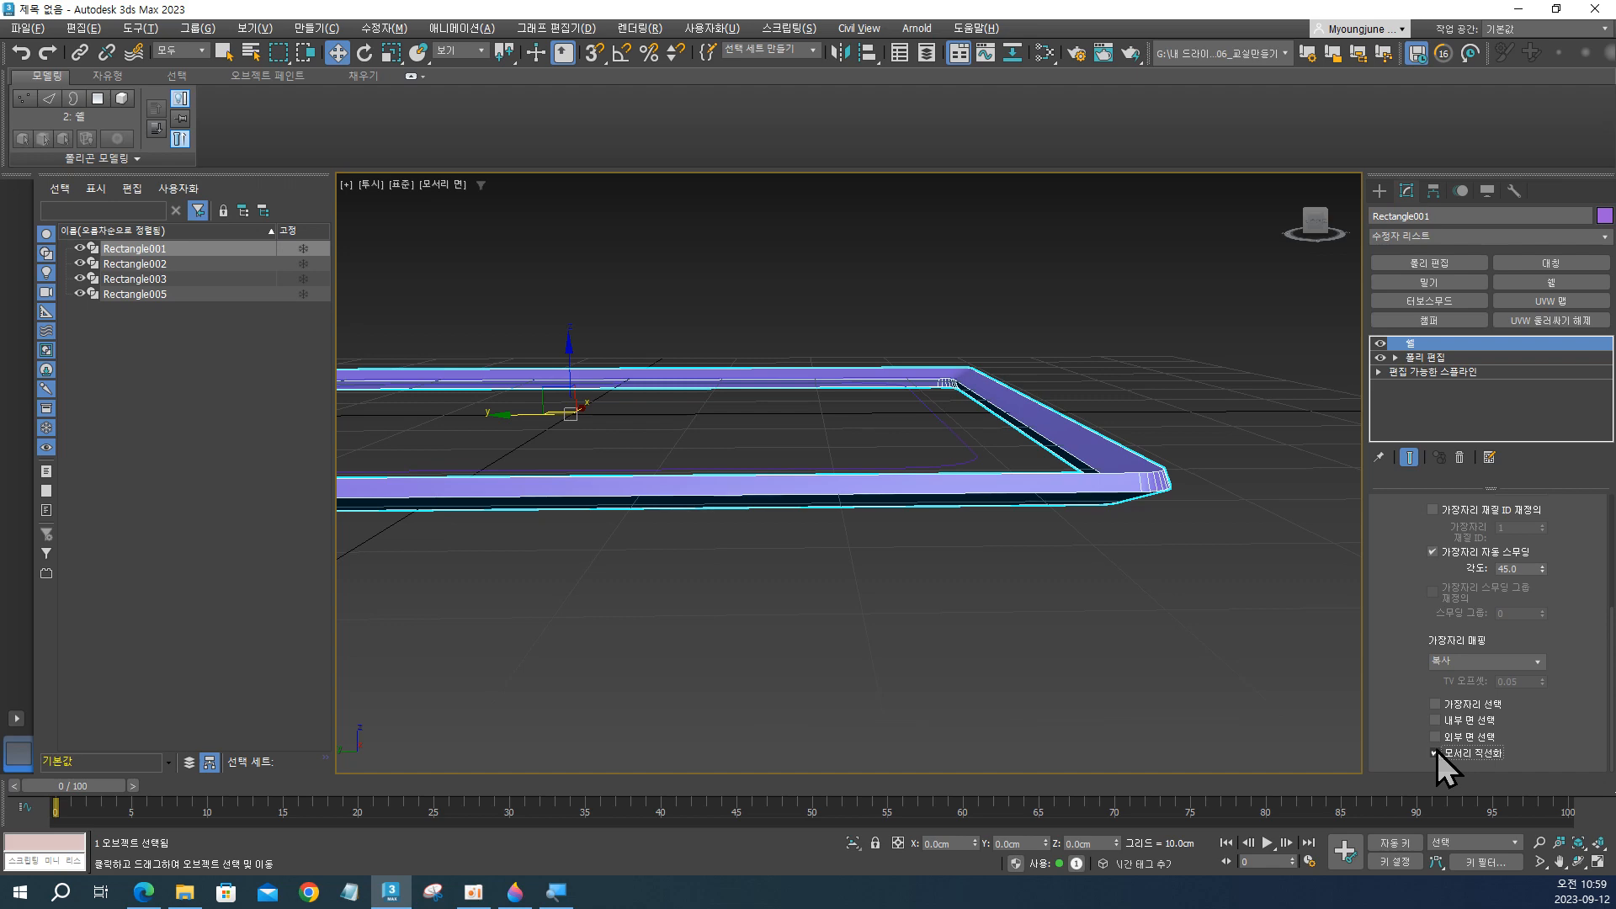
pyautogui.scroll(8, 1094, 471)
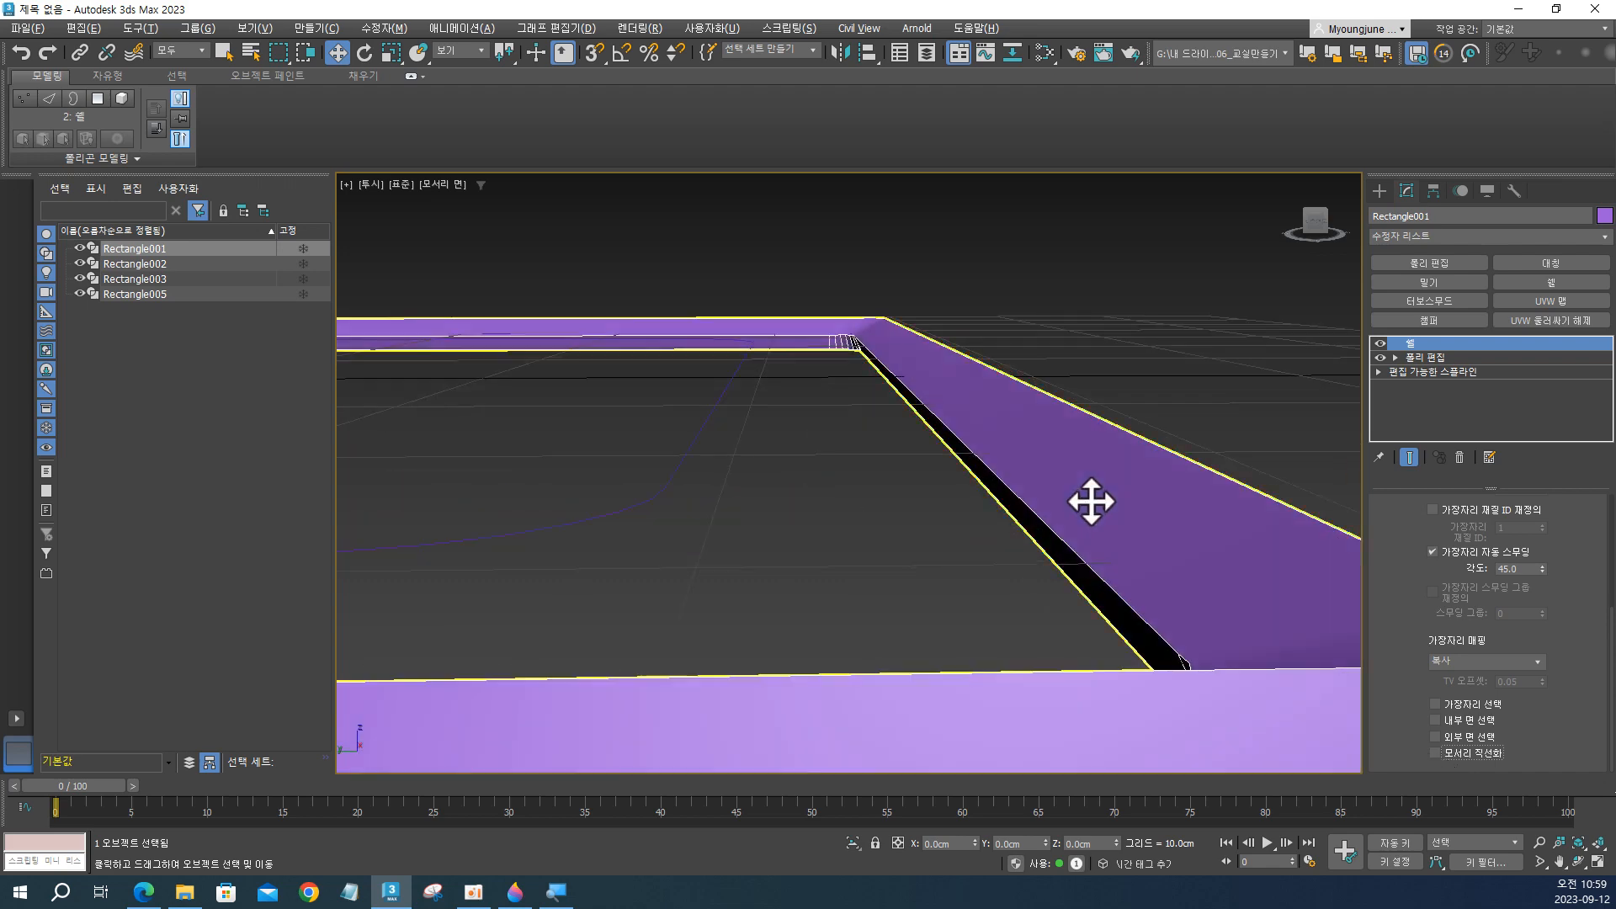
pyautogui.keyDown('alt'); pyautogui.moveTo(1120, 499); pyautogui.dragTo(936, 429, button='middle'); pyautogui.keyUp('alt')
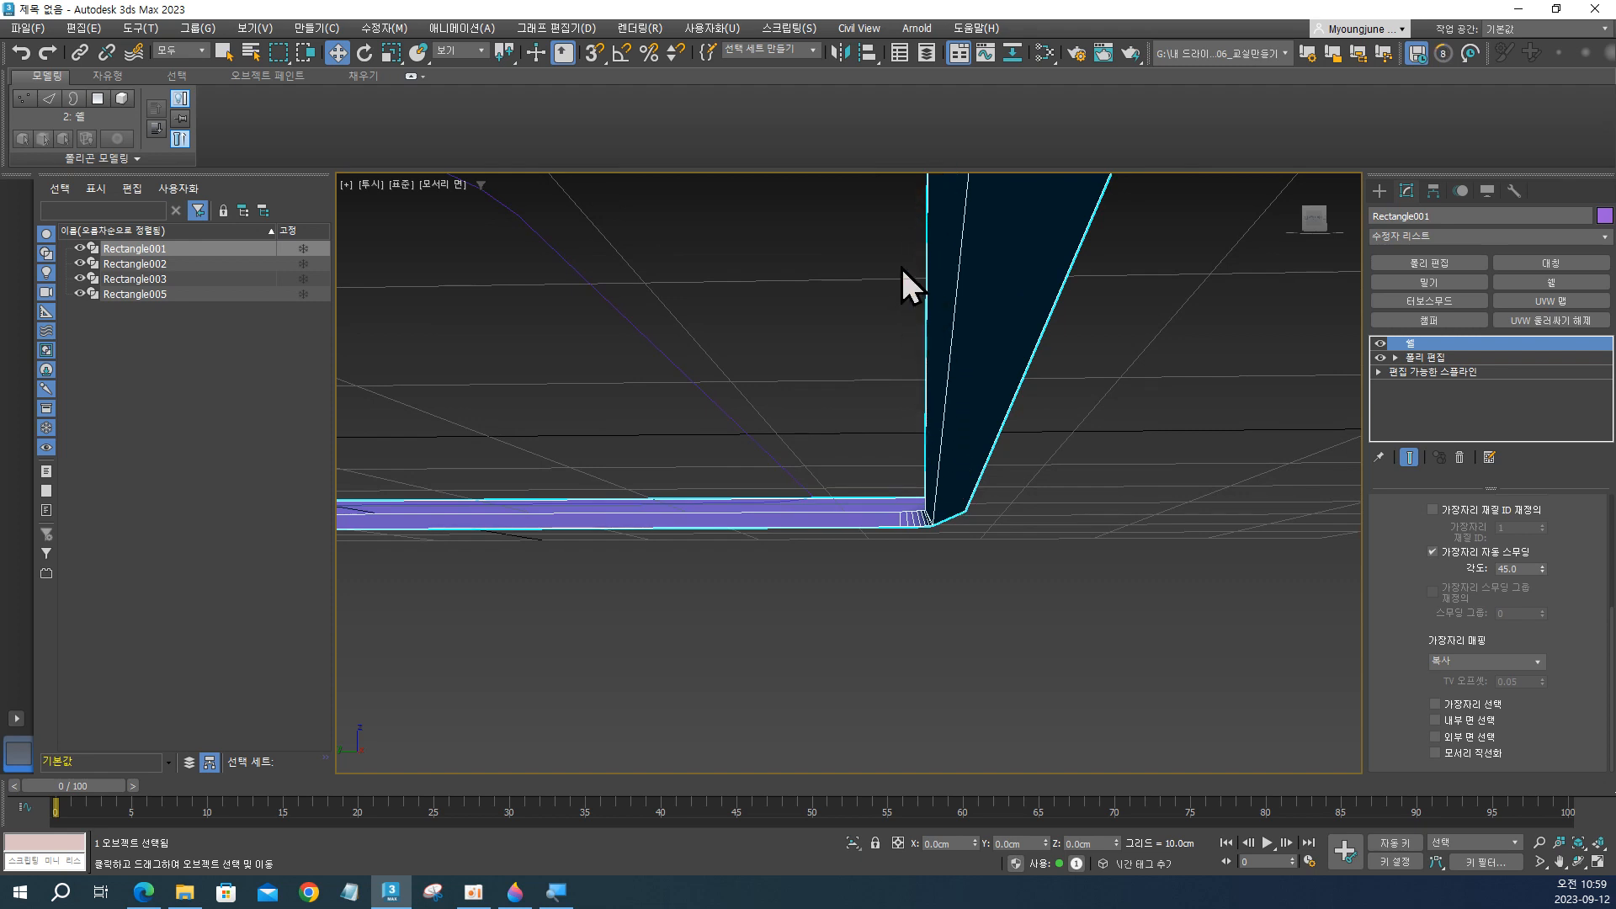
pyautogui.keyDown('alt'); pyautogui.moveTo(1038, 375); pyautogui.dragTo(1035, 429, button='middle'); pyautogui.keyUp('alt')
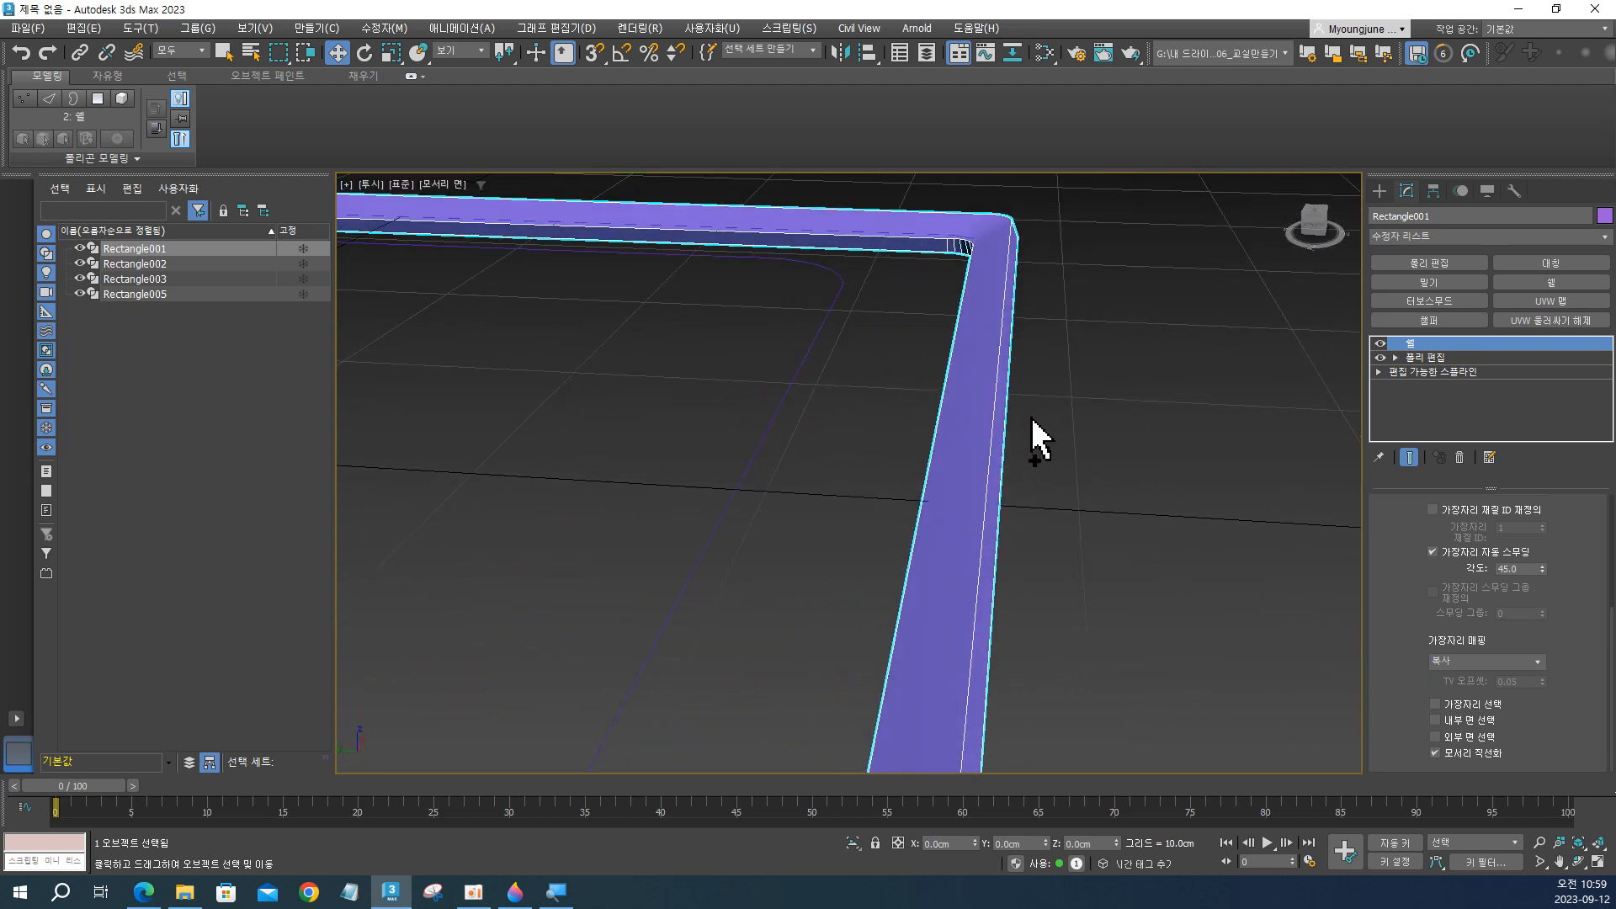
pyautogui.click(1460, 457)
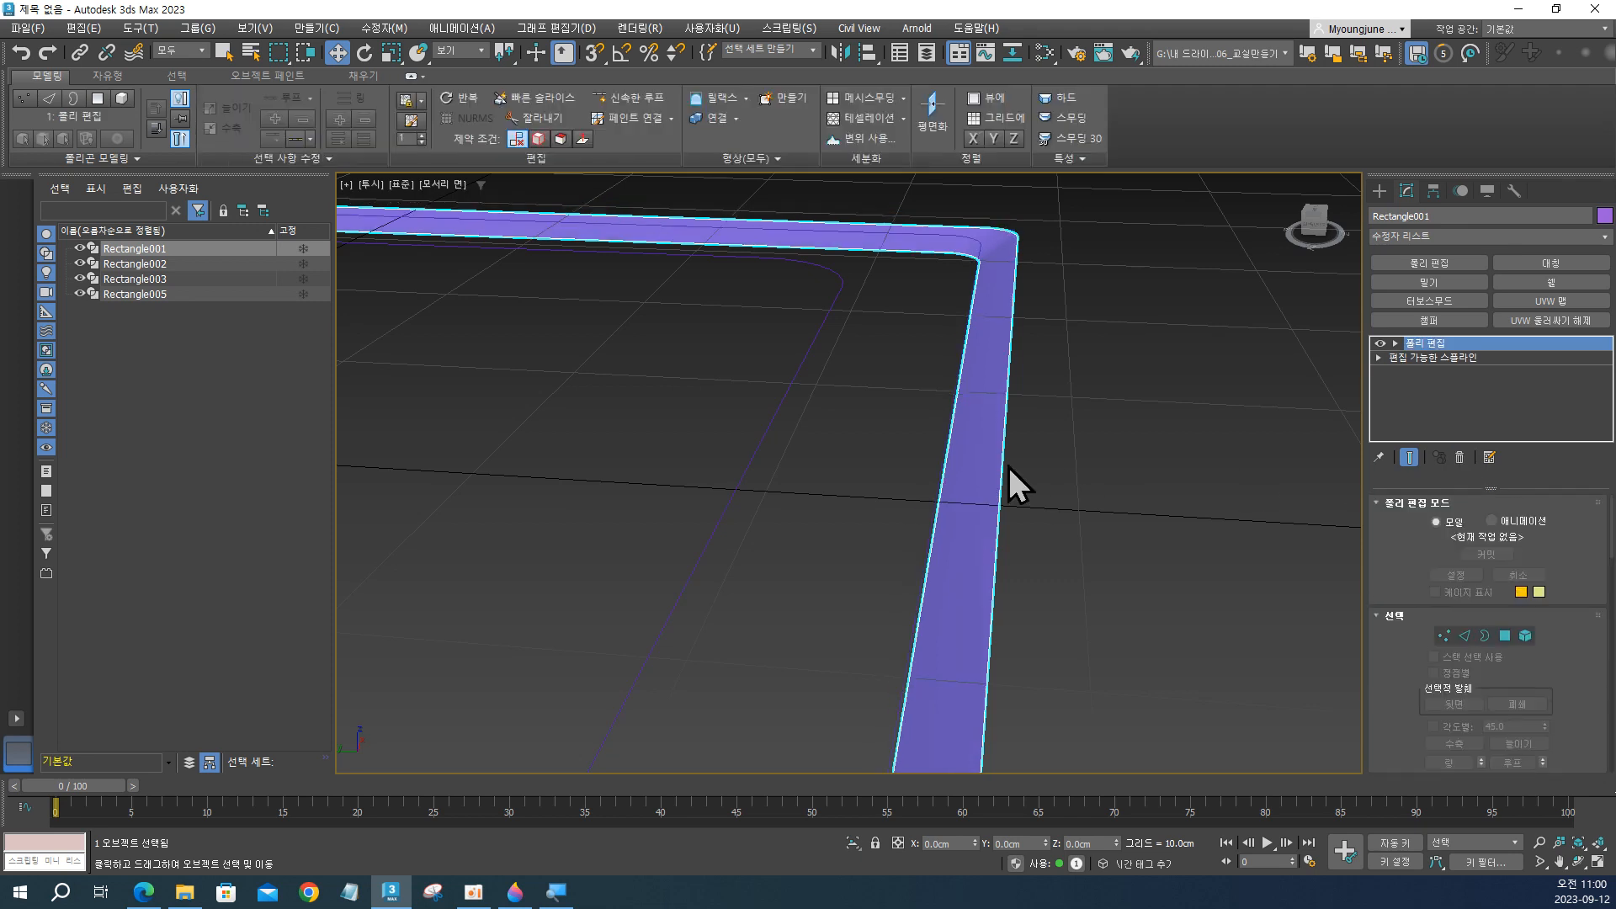
# Switch the frame's Edit Poly modifier to border level and select its inner and outer borders in turn.
pyautogui.keyDown('alt'); pyautogui.moveTo(1014, 484); pyautogui.dragTo(1173, 452, button='middle'); pyautogui.keyUp('alt')
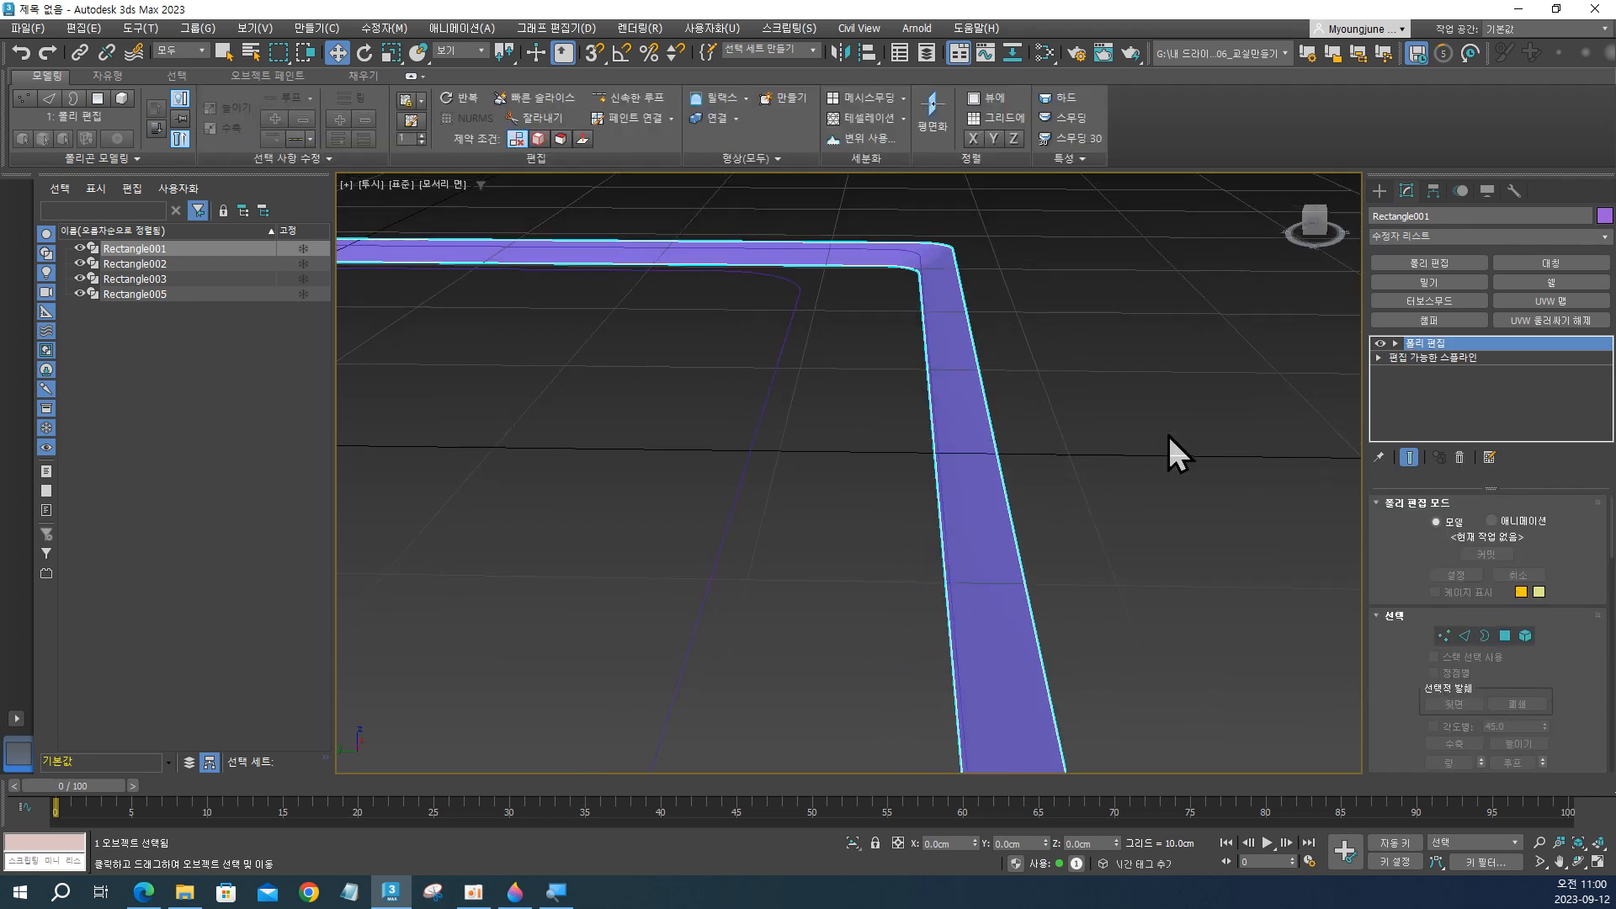
pyautogui.click(1485, 635)
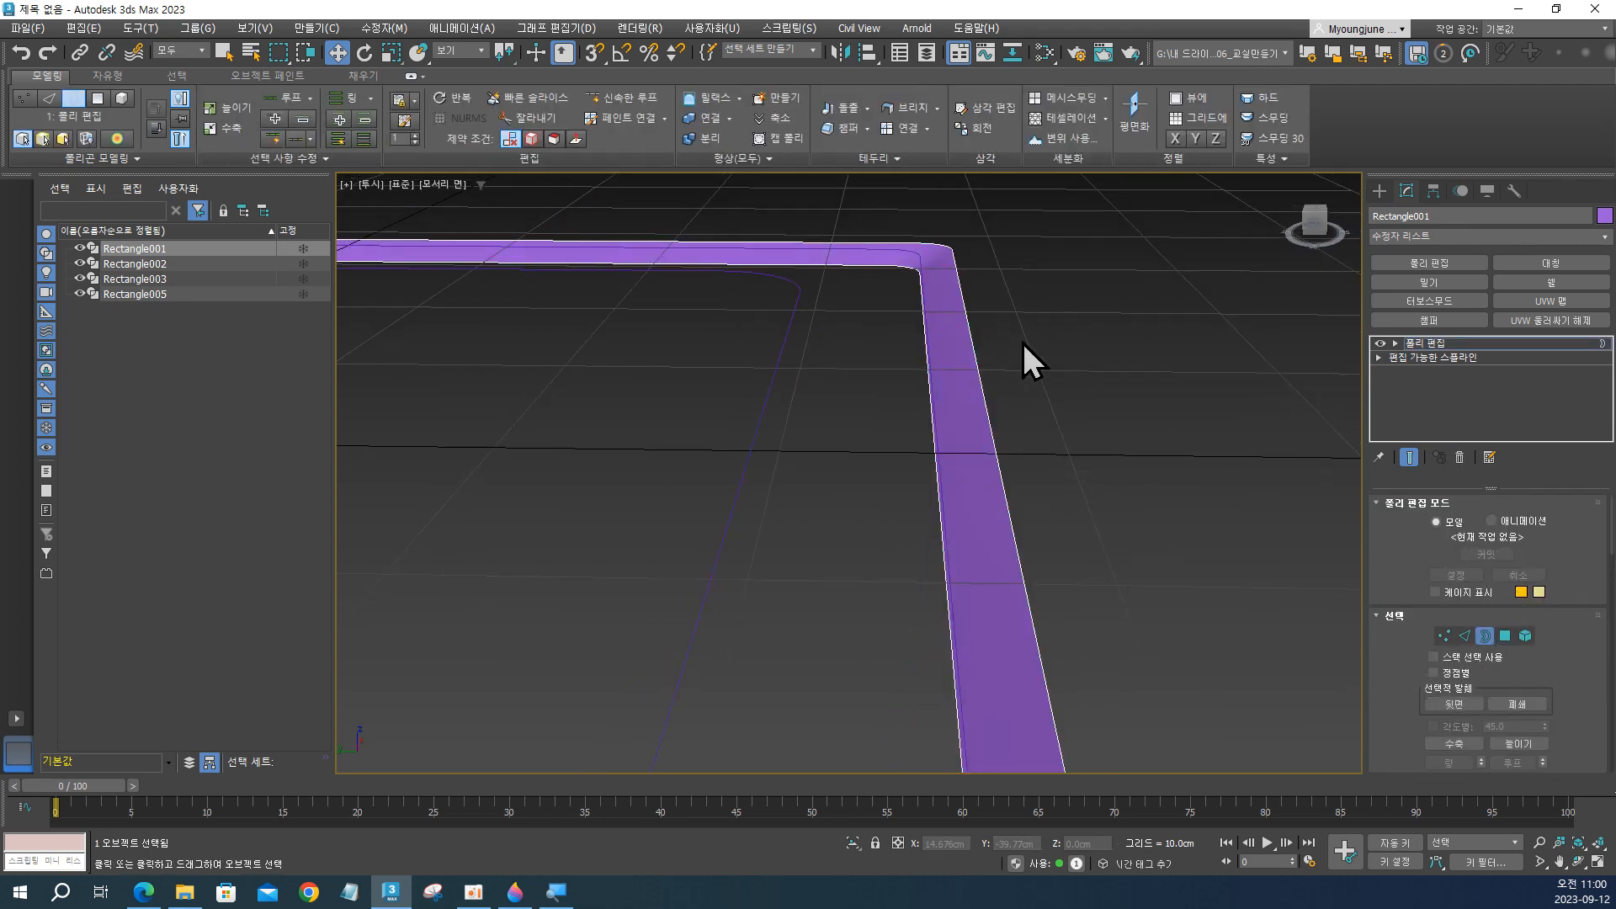
pyautogui.click(982, 415)
pyautogui.moveTo(949, 433); pyautogui.dragTo(958, 430)
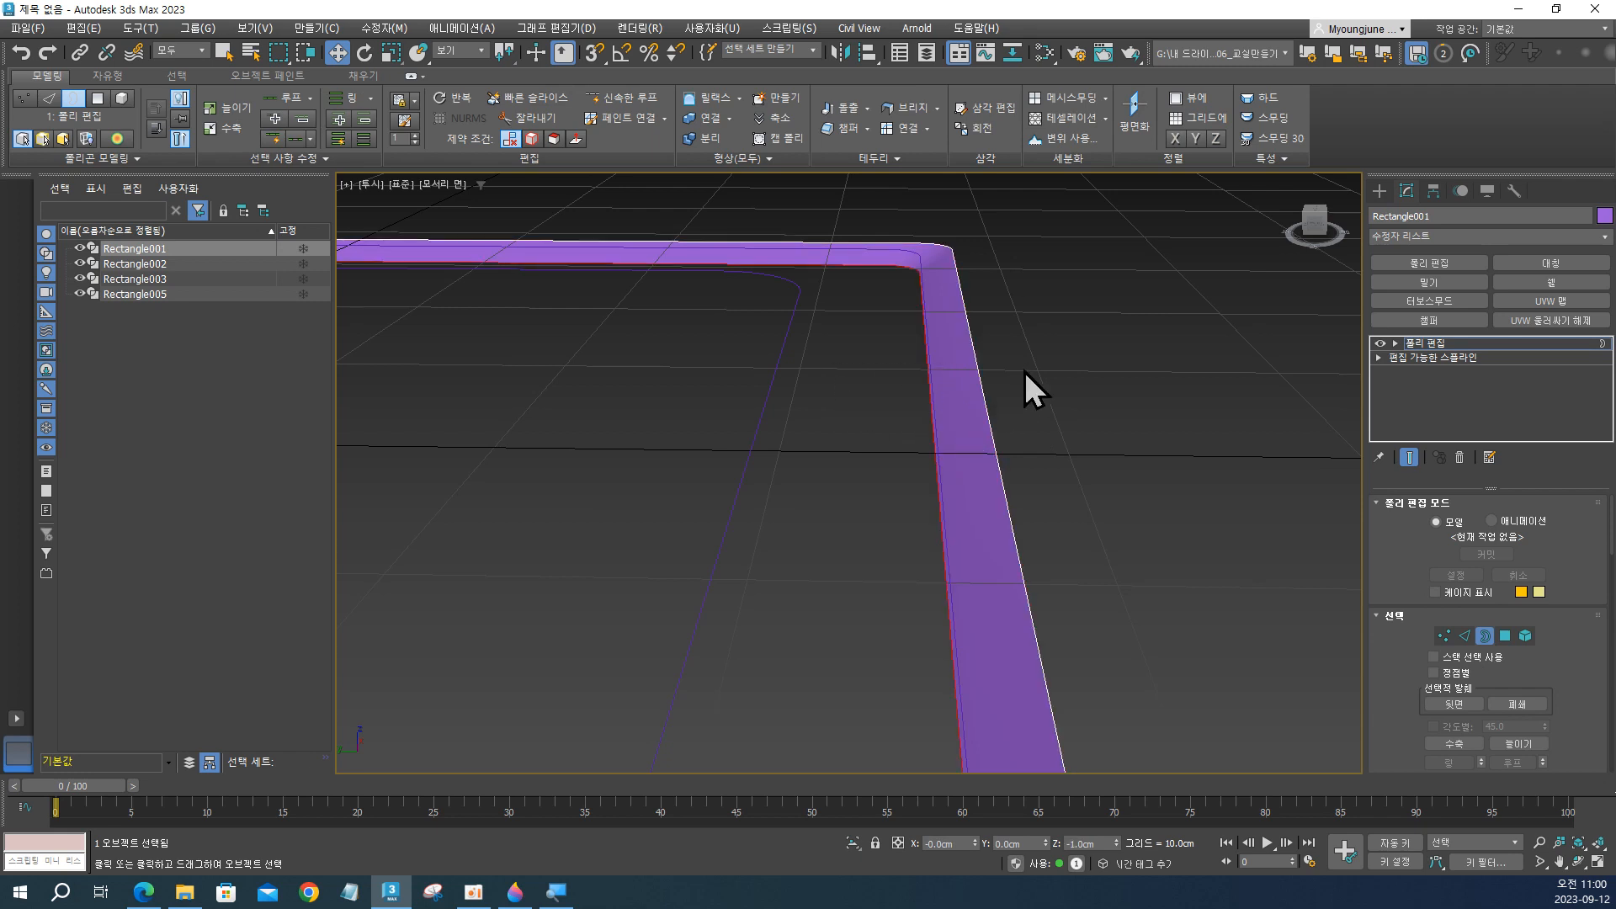
pyautogui.moveTo(1023, 371); pyautogui.dragTo(942, 465)
pyautogui.moveTo(1043, 401); pyautogui.dragTo(989, 458)
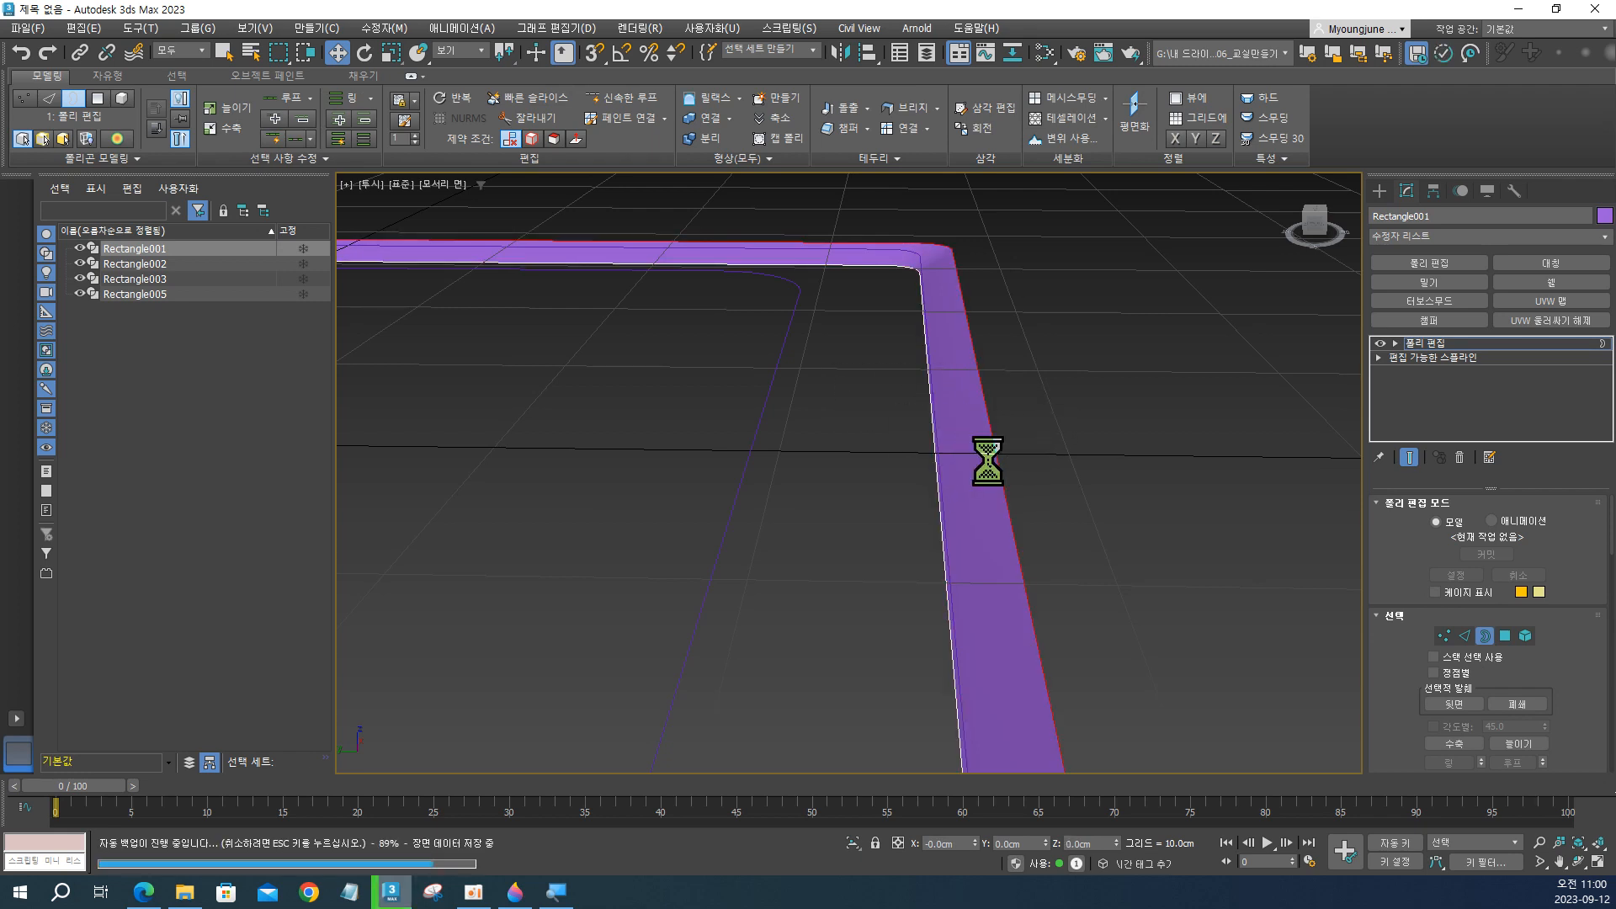
pyautogui.moveTo(865, 436); pyautogui.dragTo(955, 512)
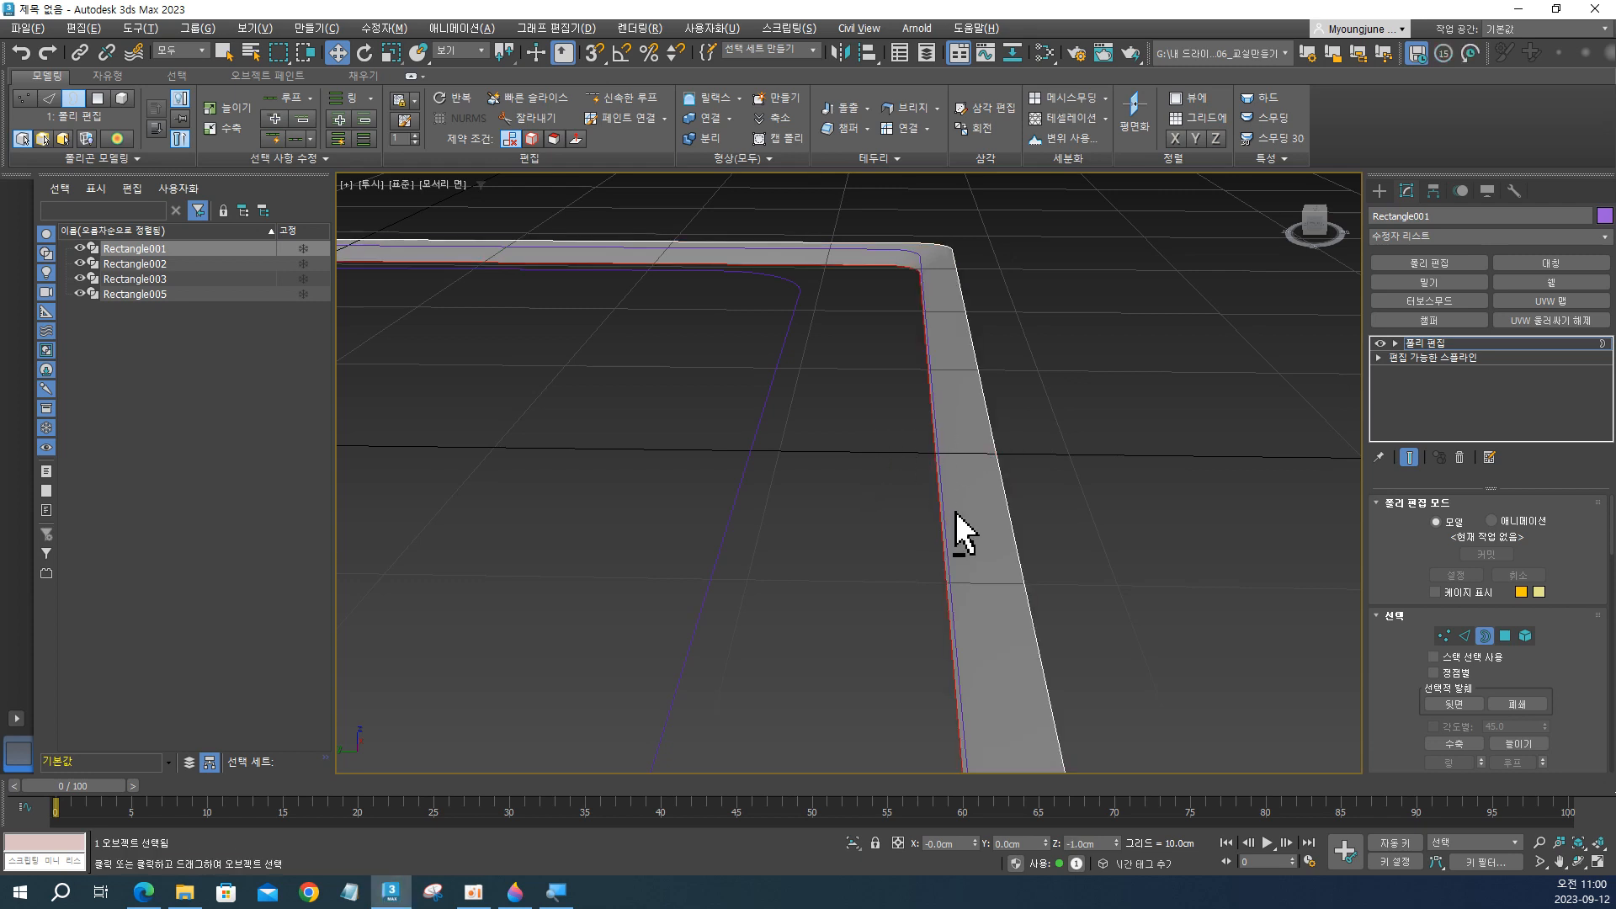
# Isolate Rectangle001 and select both its inner and outer borders together.
pyautogui.hotkey('alt', 'q')
pyautogui.keyDown('alt'); pyautogui.moveTo(960, 492); pyautogui.dragTo(1042, 458, button='middle'); pyautogui.keyUp('alt')
pyautogui.scroll(-4, 953, 461)
pyautogui.scroll(4, 953, 461)
pyautogui.moveTo(1042, 458); pyautogui.dragTo(980, 531)
pyautogui.moveTo(890, 465); pyautogui.dragTo(953, 538)
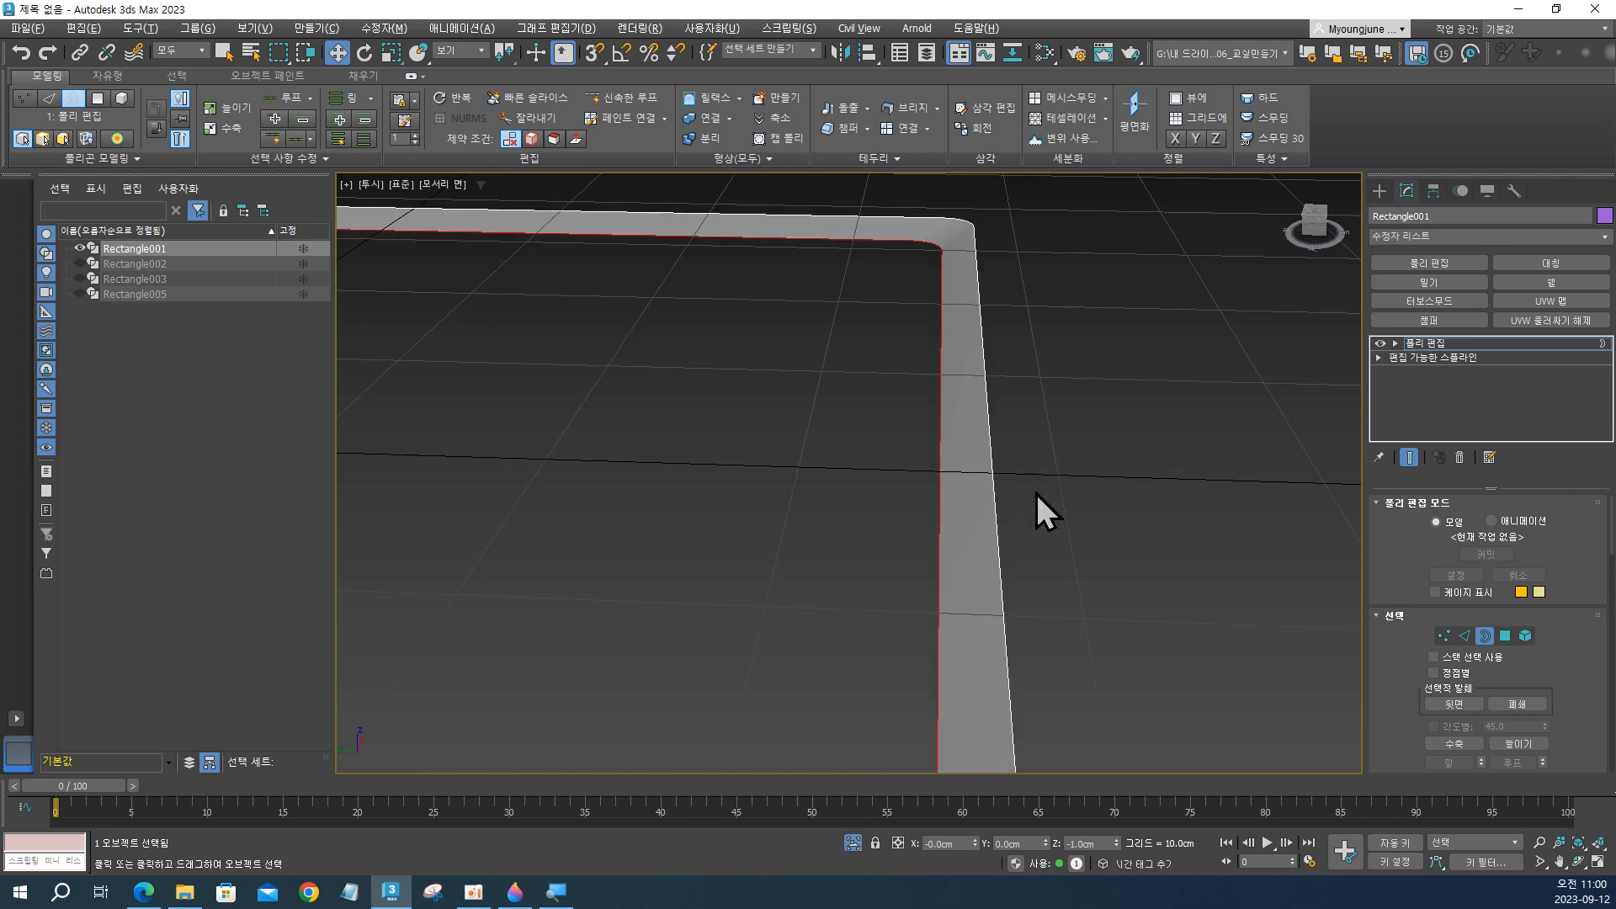
pyautogui.keyDown('ctrl'); pyautogui.moveTo(1071, 462); pyautogui.dragTo(979, 512); pyautogui.keyUp('ctrl')
pyautogui.keyDown('alt'); pyautogui.moveTo(979, 512); pyautogui.dragTo(963, 494, button='middle'); pyautogui.keyUp('alt')
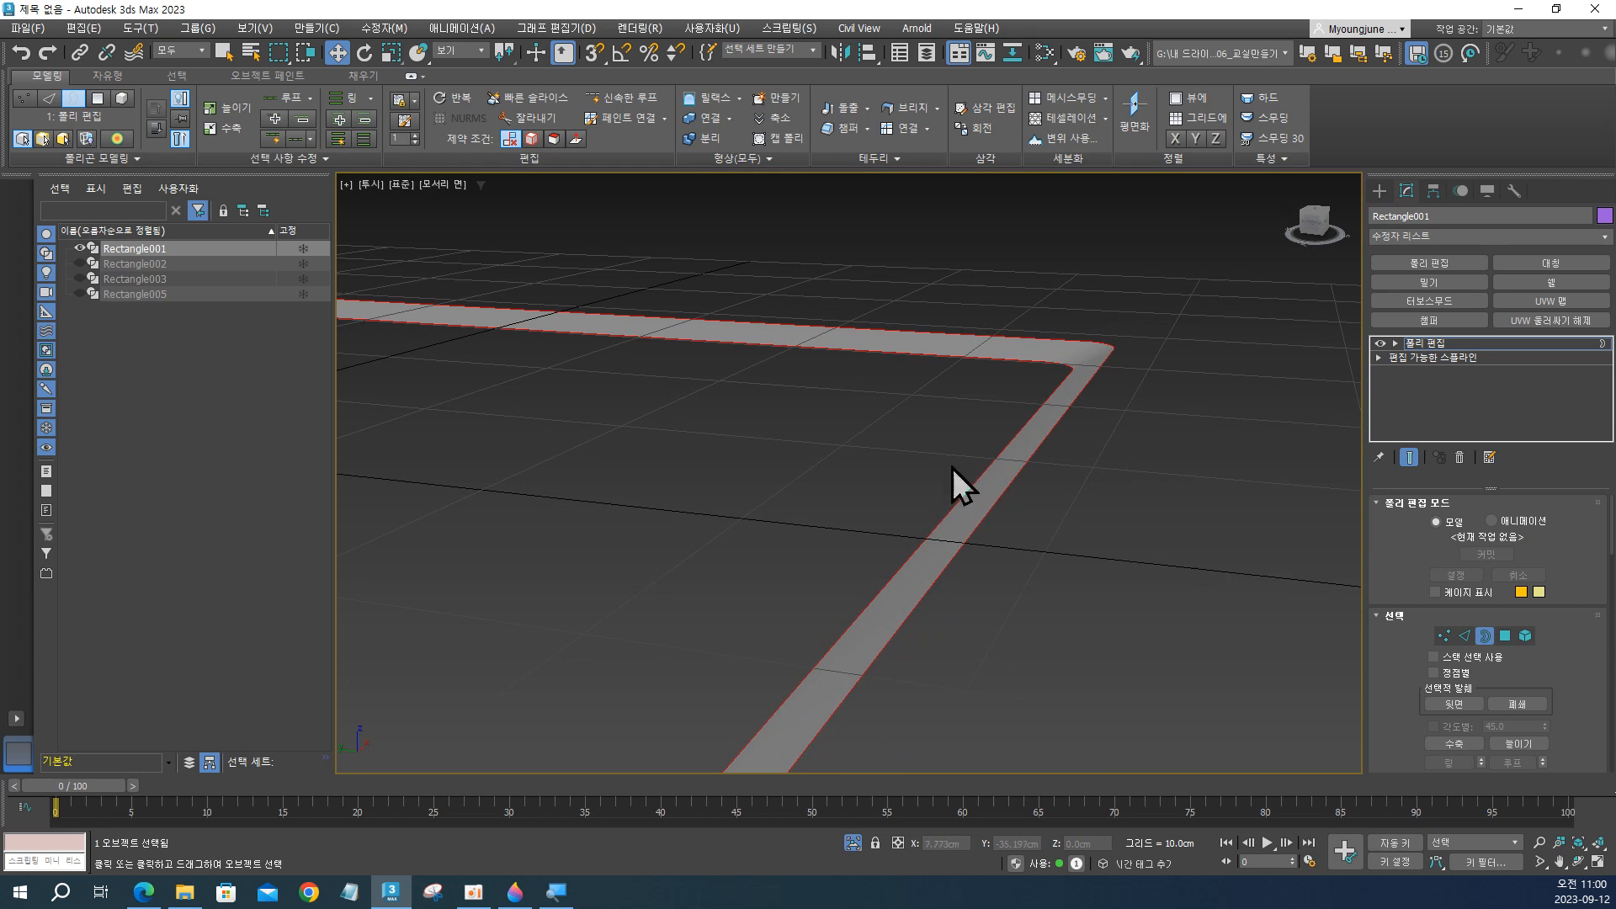
# Extrude both selected borders with a height of 2 cm and a width of 0 cm.
pyautogui.click(844, 108)
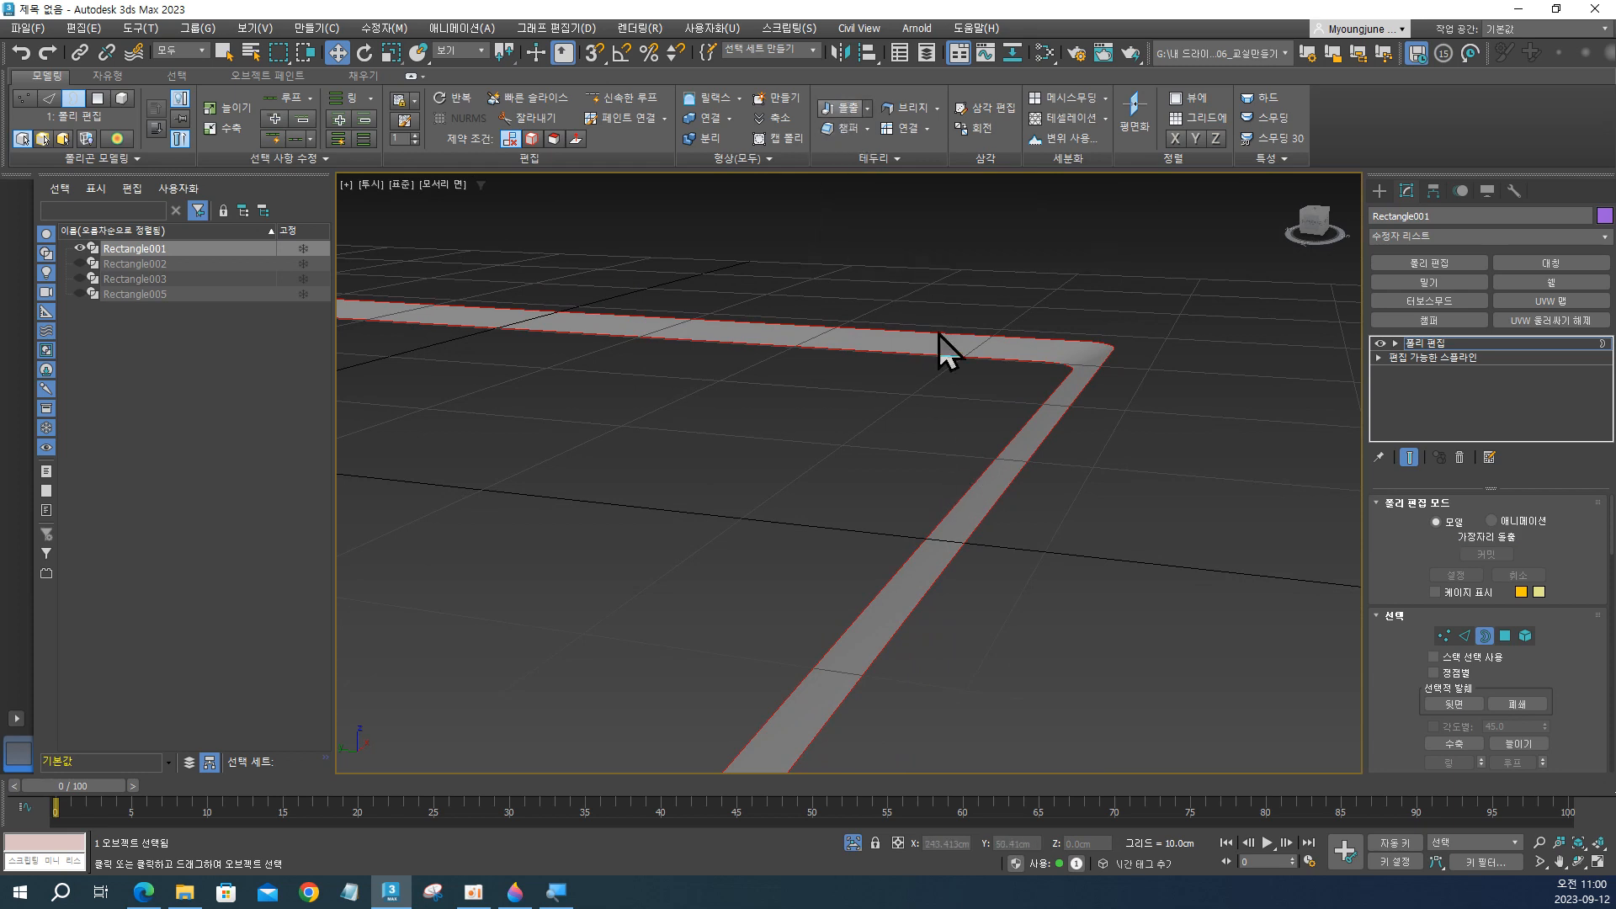
pyautogui.moveTo(860, 483); pyautogui.dragTo(861, 463)
pyautogui.keyDown('alt'); pyautogui.moveTo(1054, 462); pyautogui.dragTo(1072, 445, button='middle'); pyautogui.keyUp('alt')
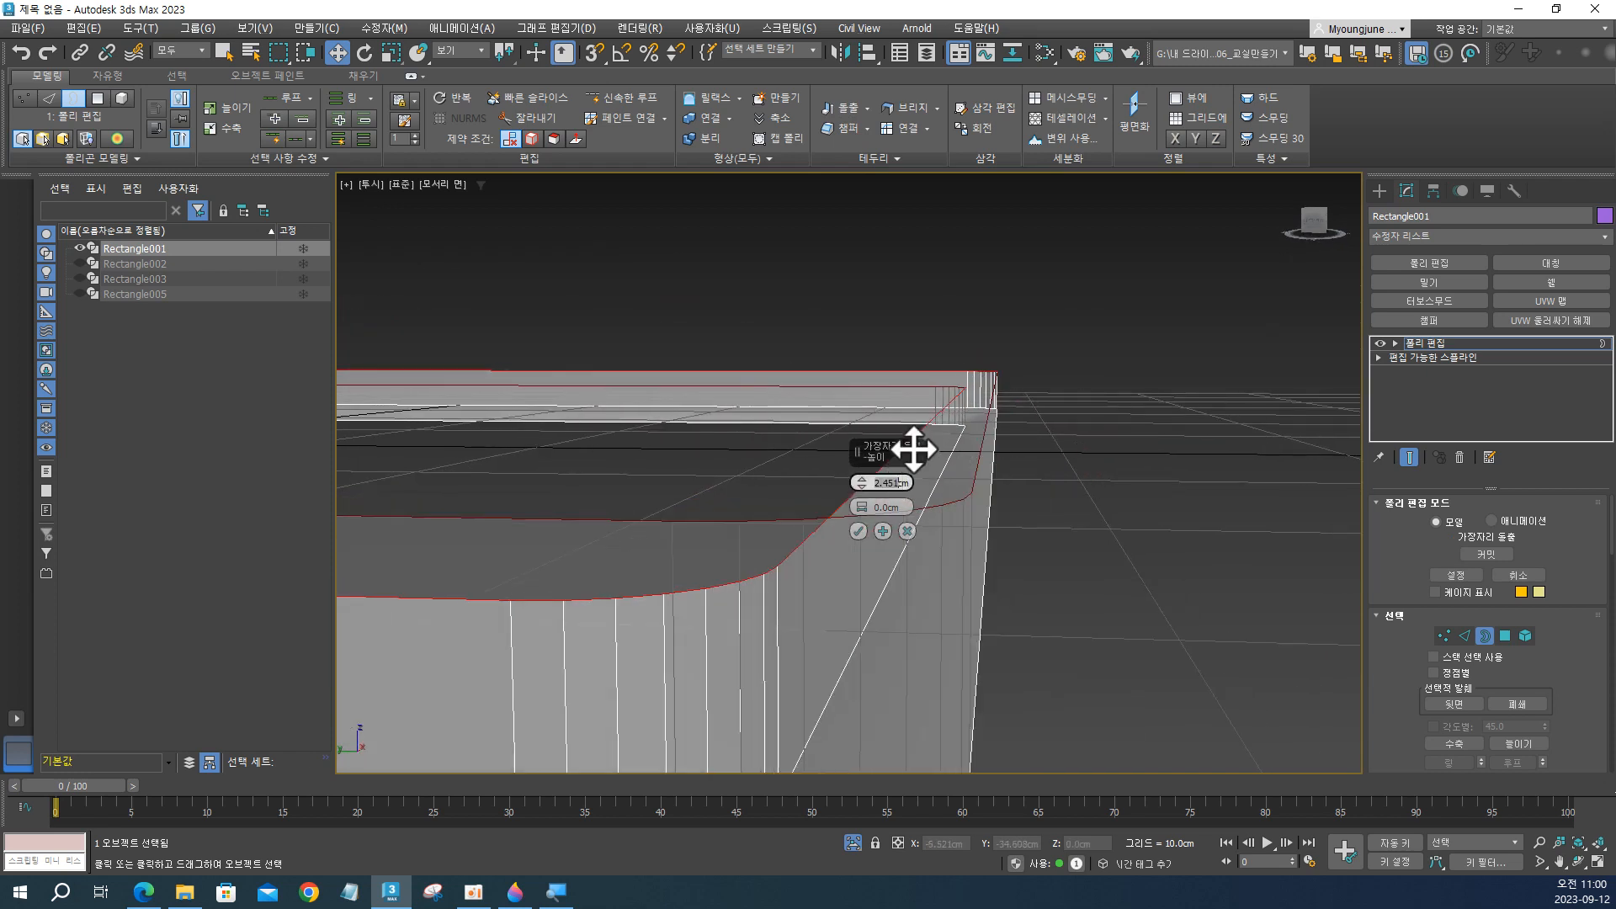
pyautogui.press('Return')
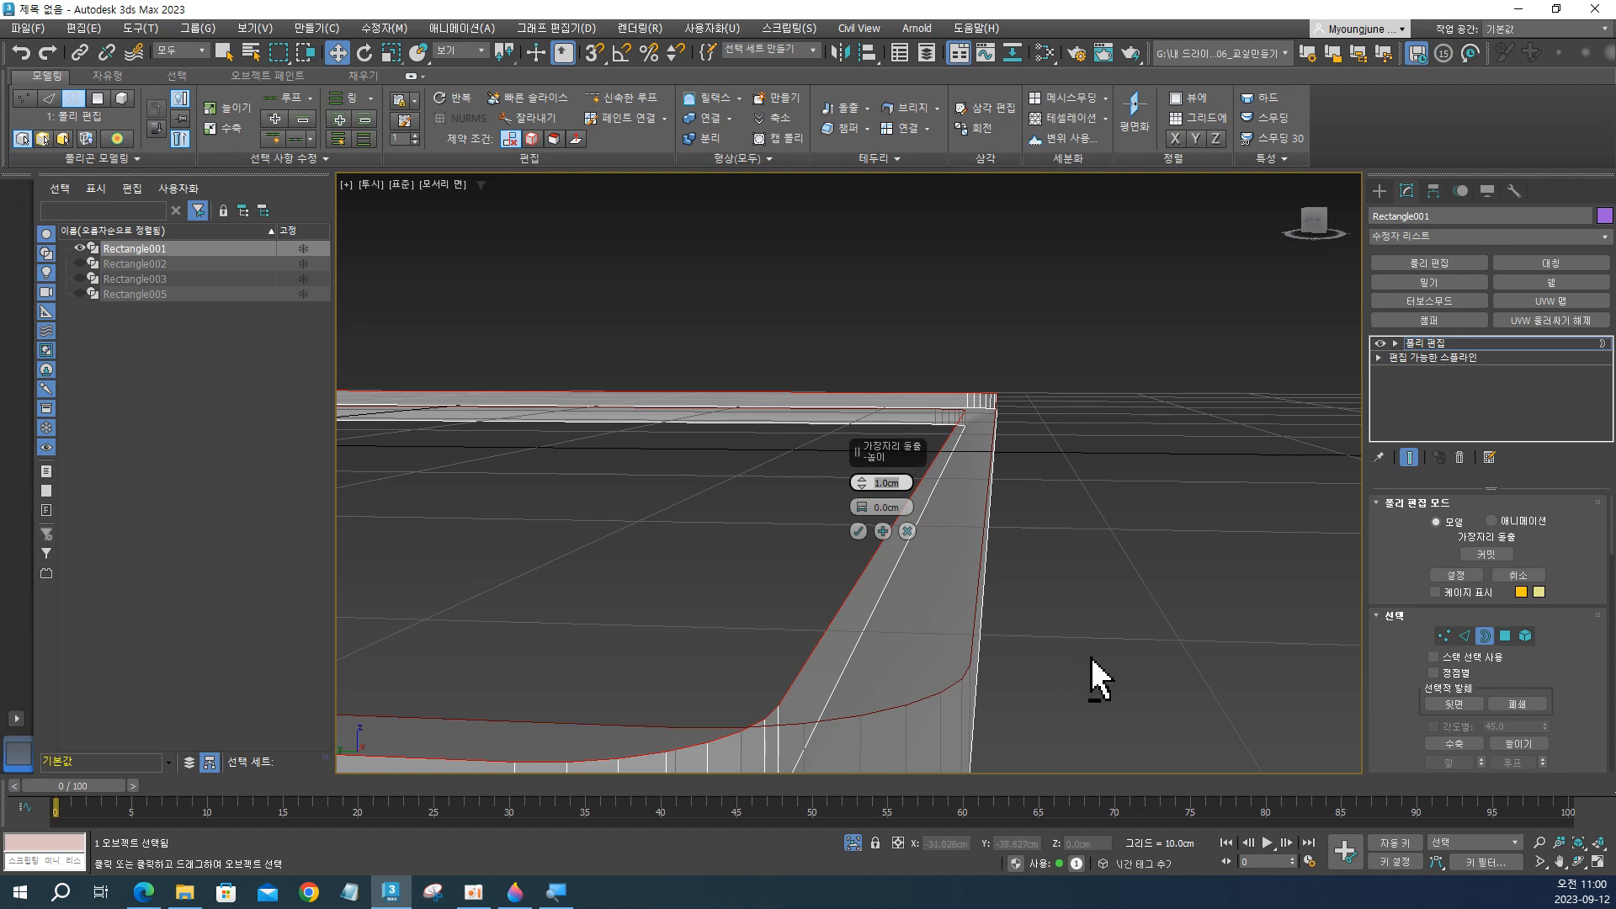
pyautogui.keyDown('alt'); pyautogui.moveTo(1092, 658); pyautogui.dragTo(1070, 653, button='middle'); pyautogui.keyUp('alt')
pyautogui.keyDown('alt'); pyautogui.moveTo(932, 577); pyautogui.dragTo(952, 606, button='middle'); pyautogui.keyUp('alt')
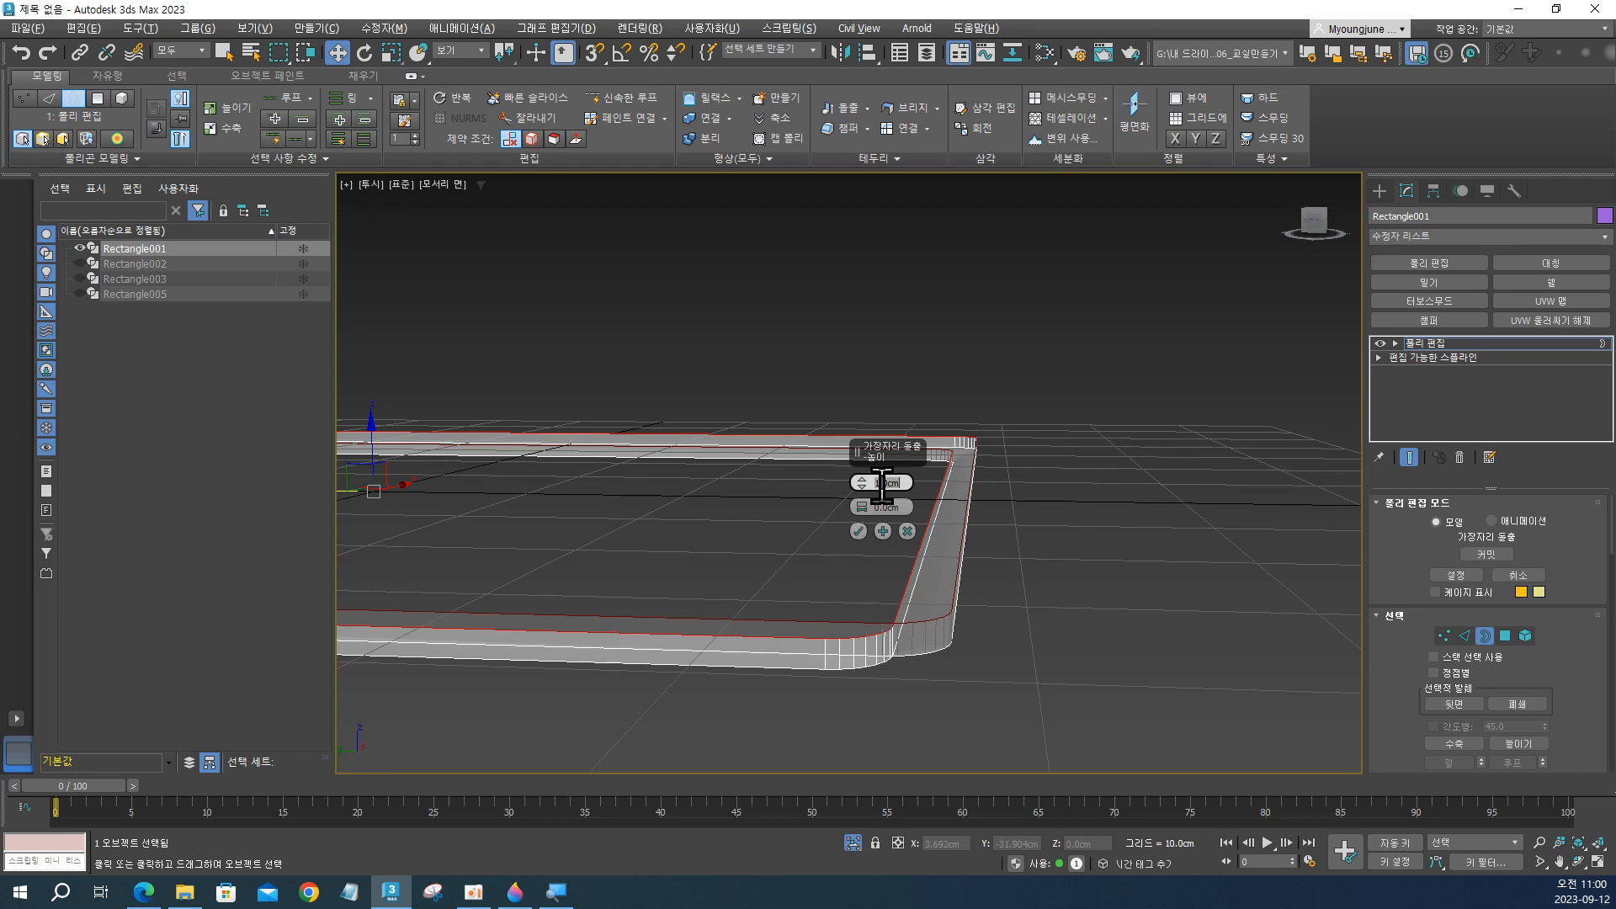
pyautogui.press('Return')
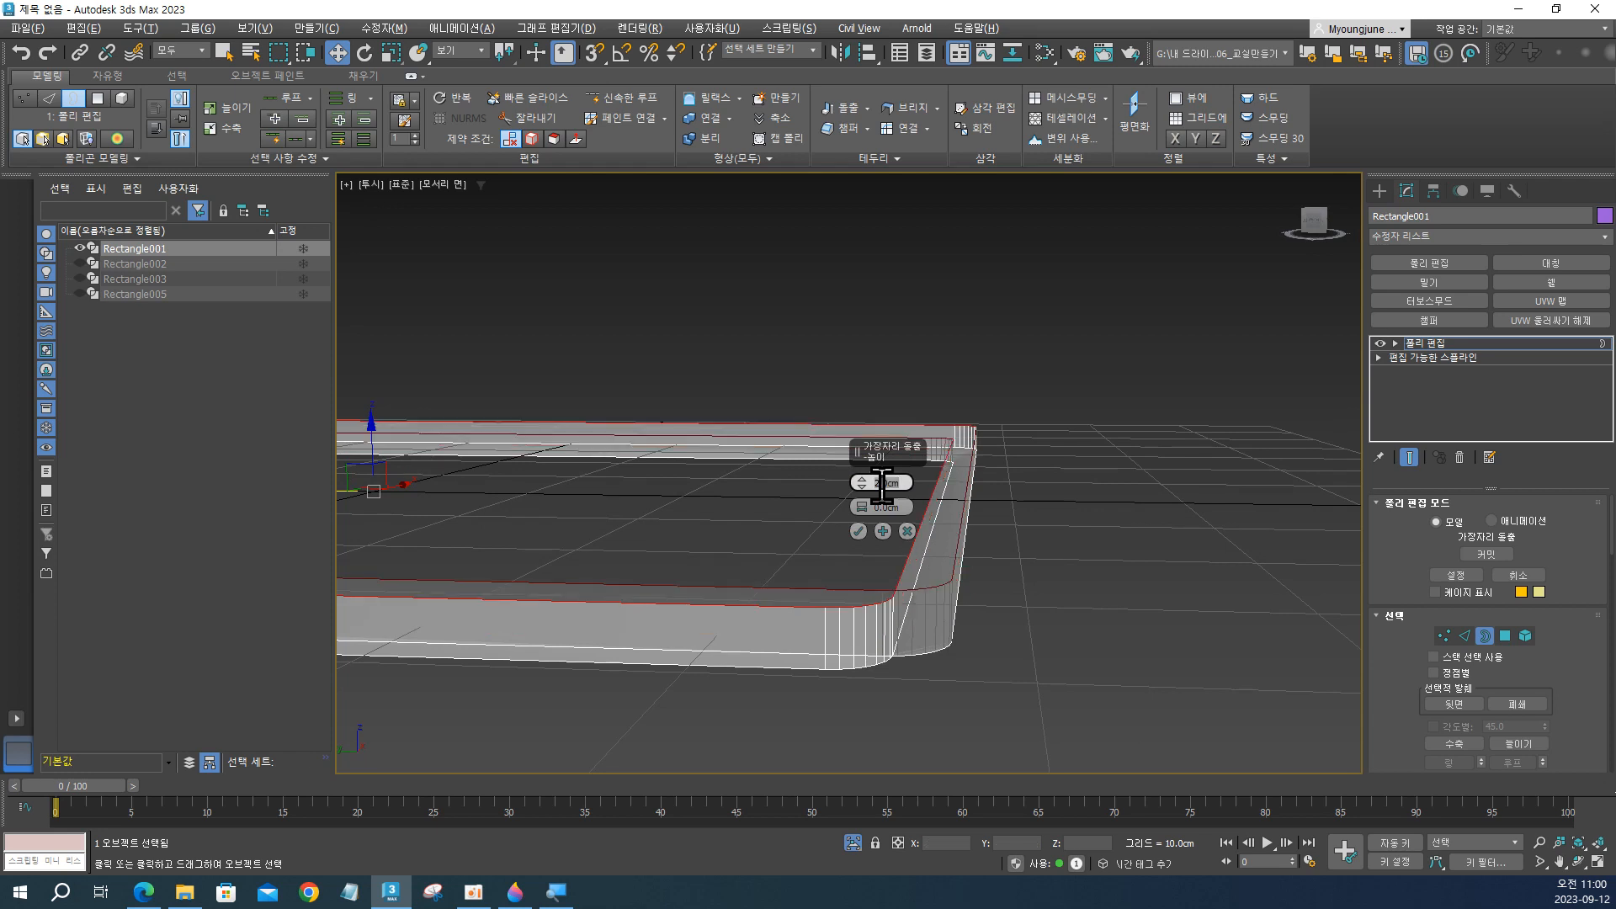
pyautogui.moveTo(1035, 567)
pyautogui.keyDown('alt'); pyautogui.mouseDown(button='middle')
pyautogui.moveTo(999, 595)
pyautogui.moveTo(985, 584)
pyautogui.moveTo(1014, 610)
pyautogui.moveTo(1021, 566)
pyautogui.moveTo(996, 567)
pyautogui.moveTo(1013, 561)
pyautogui.moveTo(1012, 589)
pyautogui.mouseUp(button='middle'); pyautogui.keyUp('alt')
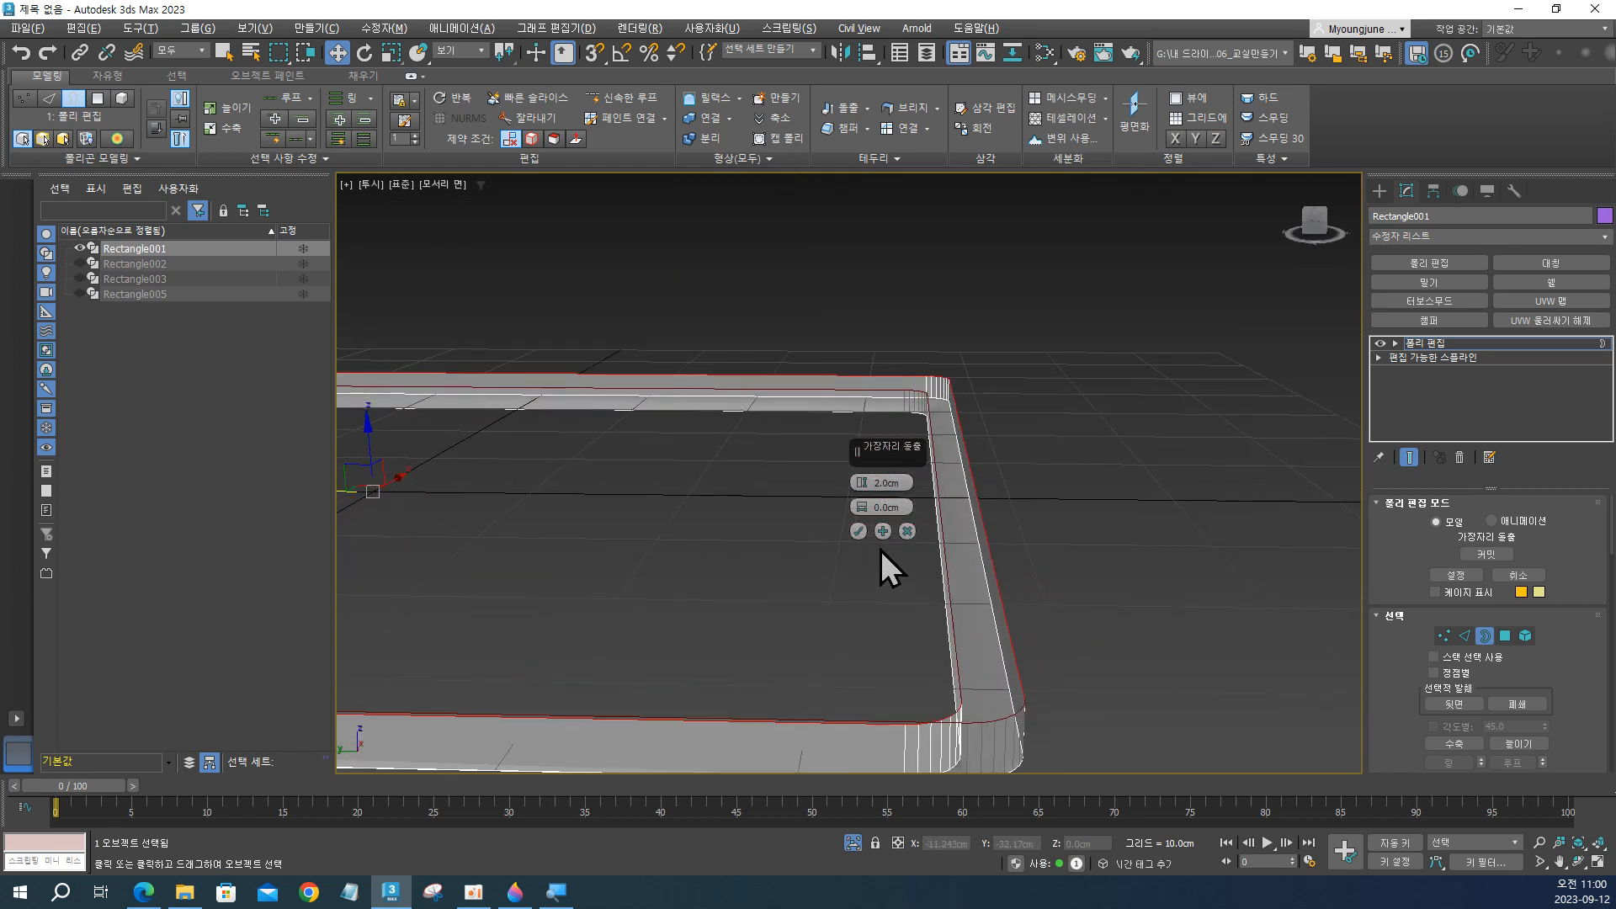
pyautogui.moveTo(880, 451); pyautogui.dragTo(1158, 298)
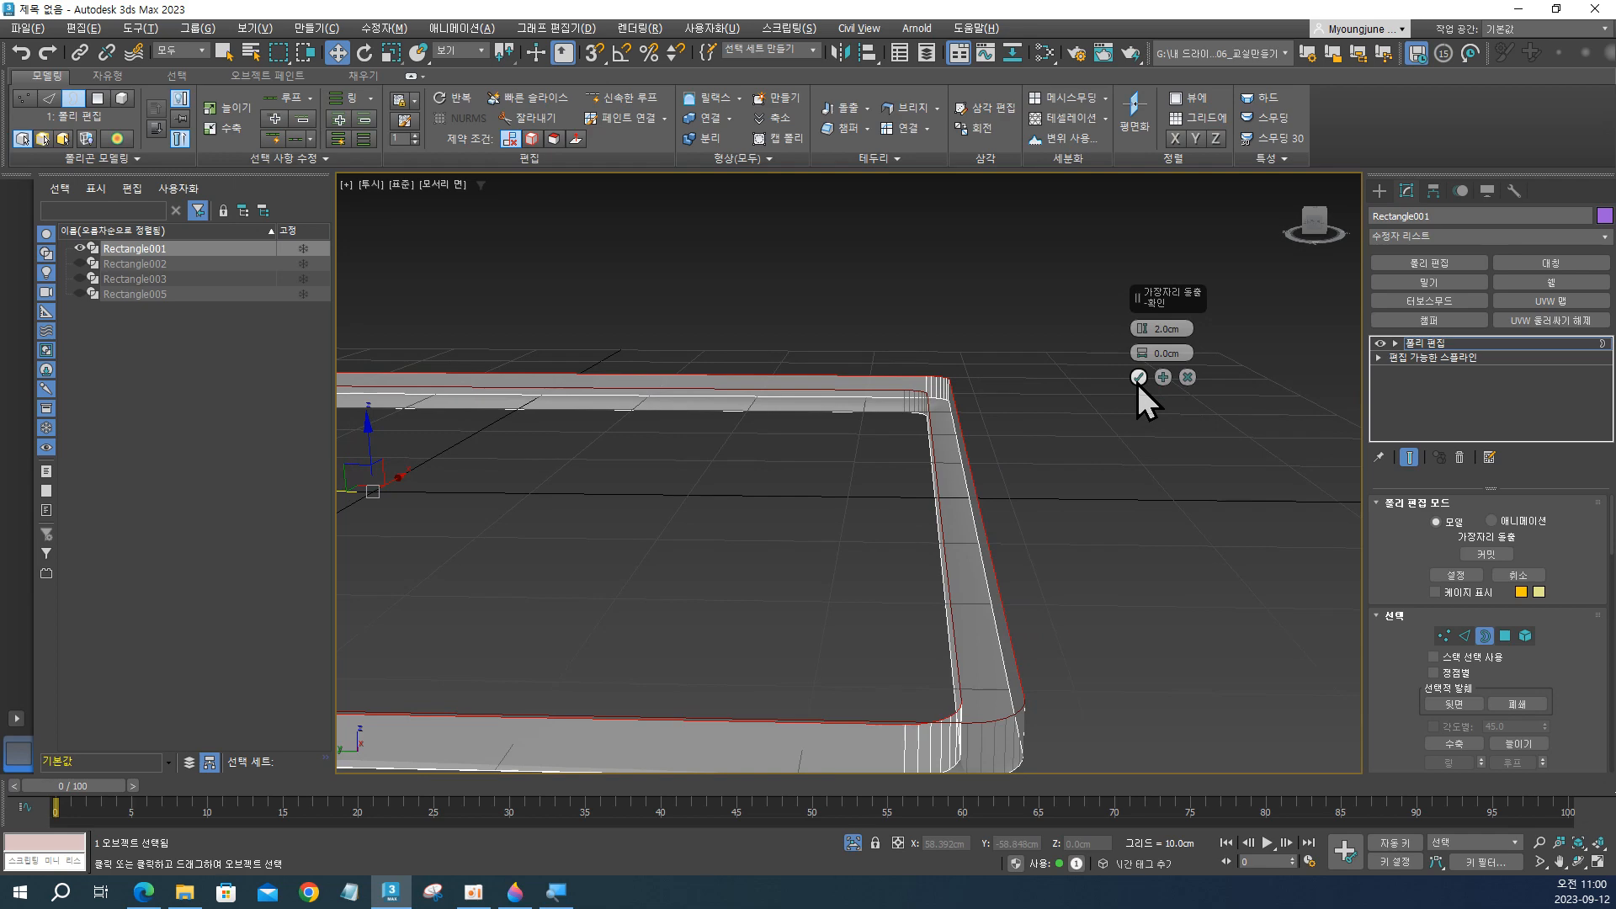
pyautogui.click(1138, 379)
# Select all polygons of the extruded frame and flip their normals.
pyautogui.moveTo(1039, 587)
pyautogui.keyDown('alt'); pyautogui.mouseDown(button='middle')
pyautogui.moveTo(1023, 531)
pyautogui.moveTo(1021, 577)
pyautogui.moveTo(977, 566)
pyautogui.moveTo(981, 548)
pyautogui.moveTo(1025, 619)
pyautogui.moveTo(1024, 592)
pyautogui.mouseUp(button='middle'); pyautogui.keyUp('alt')
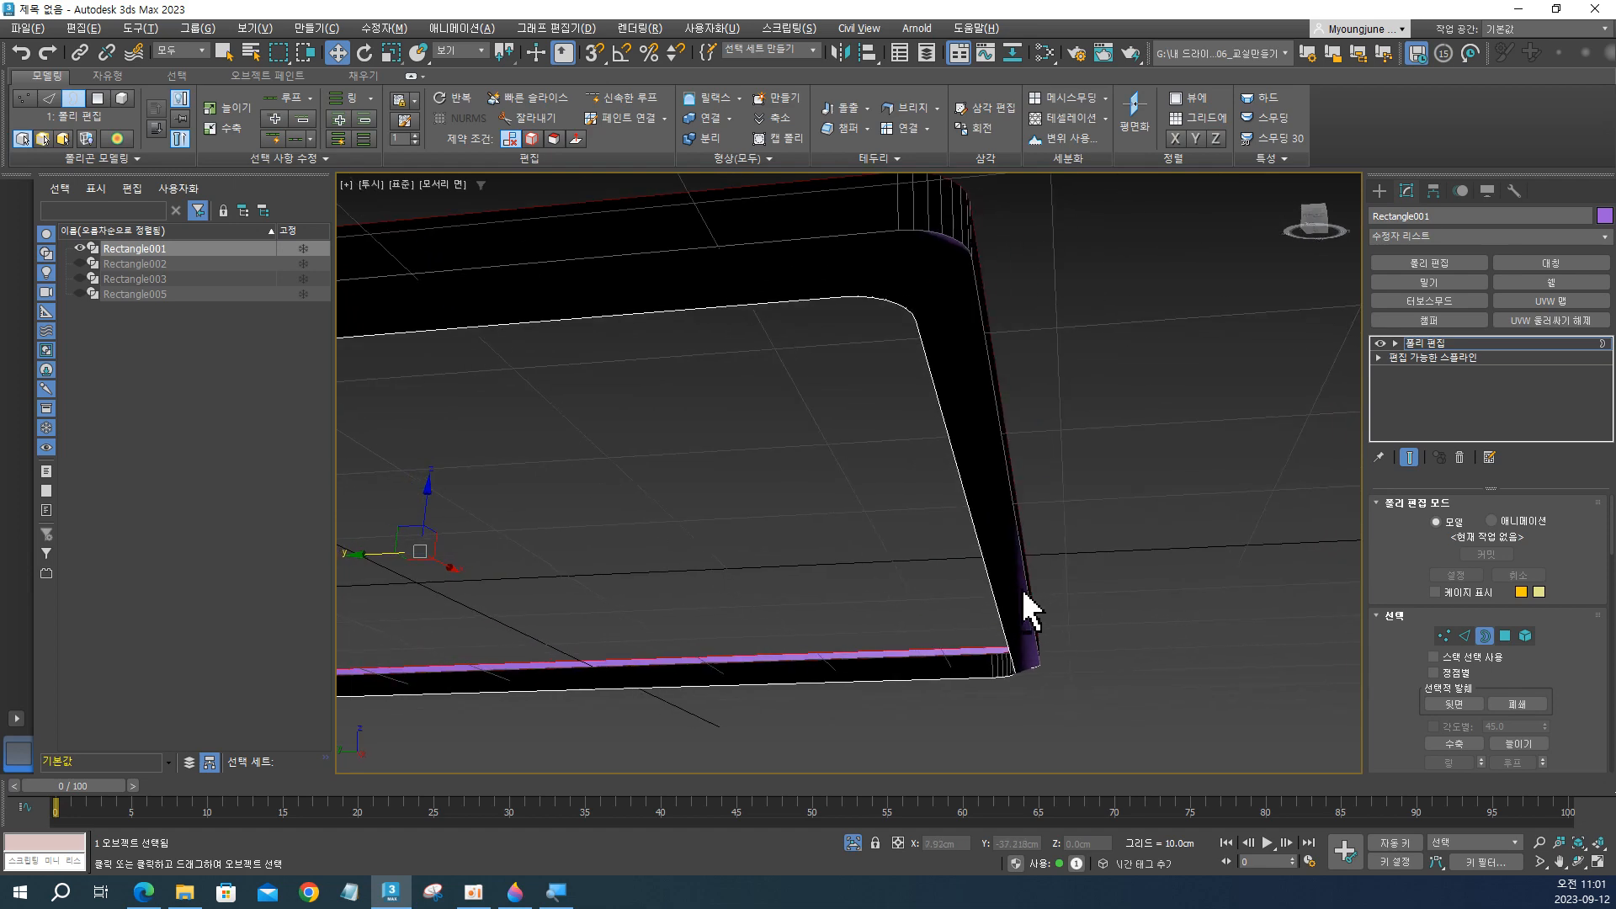
pyautogui.keyDown('alt'); pyautogui.moveTo(971, 498); pyautogui.dragTo(971, 533, button='middle'); pyautogui.keyUp('alt')
pyautogui.scroll(2, 958, 628)
pyautogui.moveTo(953, 631); pyautogui.dragTo(1014, 572, button='middle')
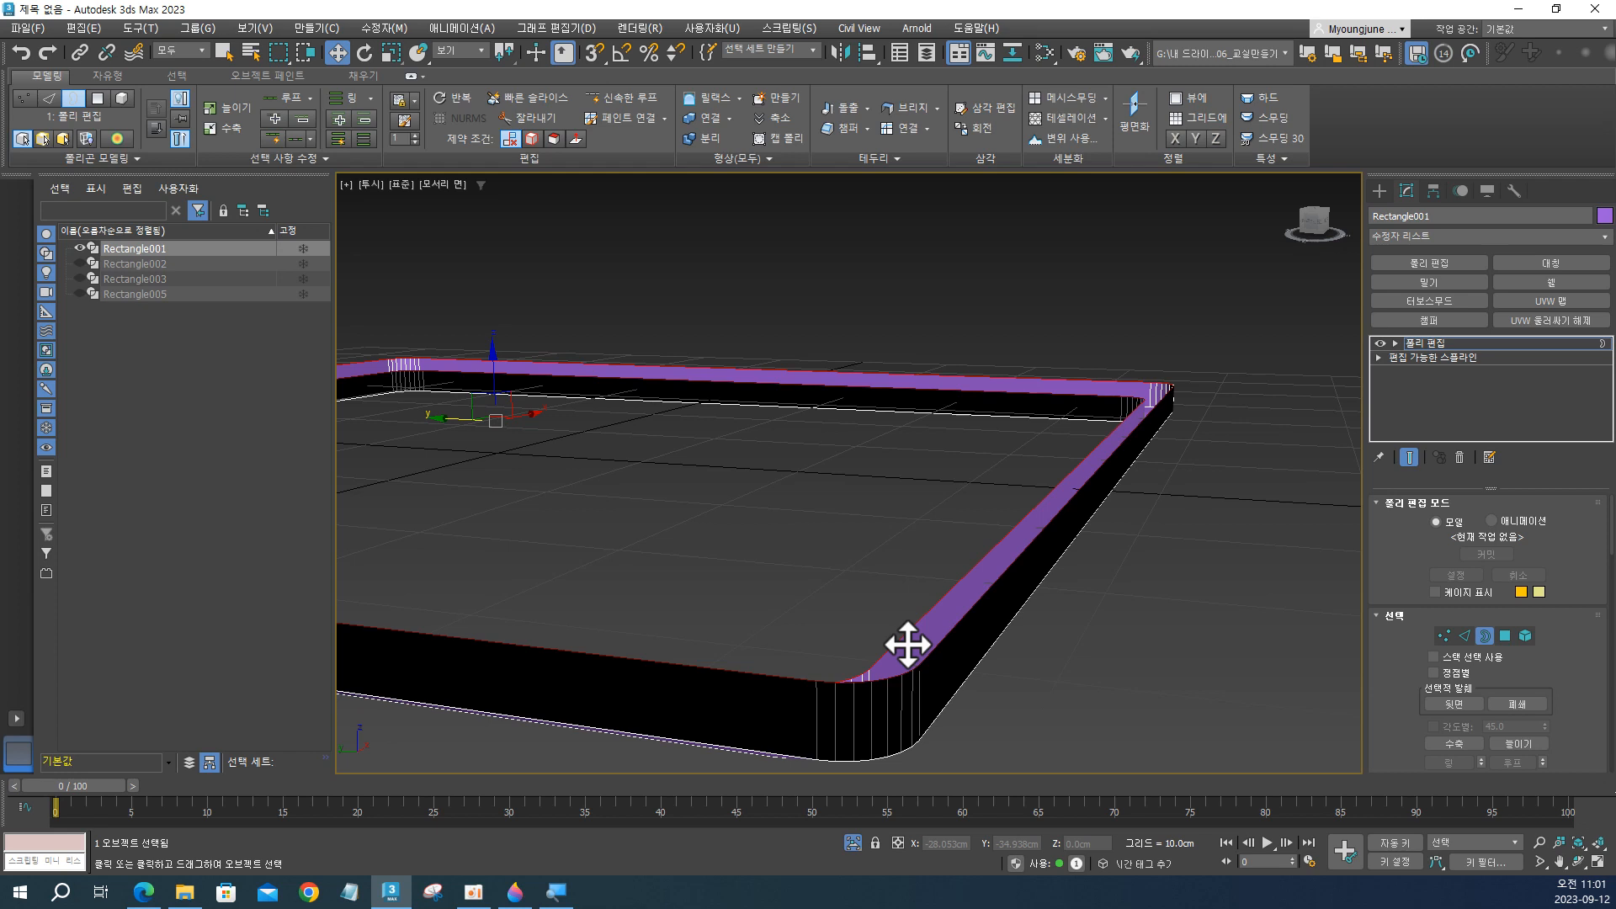
pyautogui.click(1504, 635)
pyautogui.click(1047, 520)
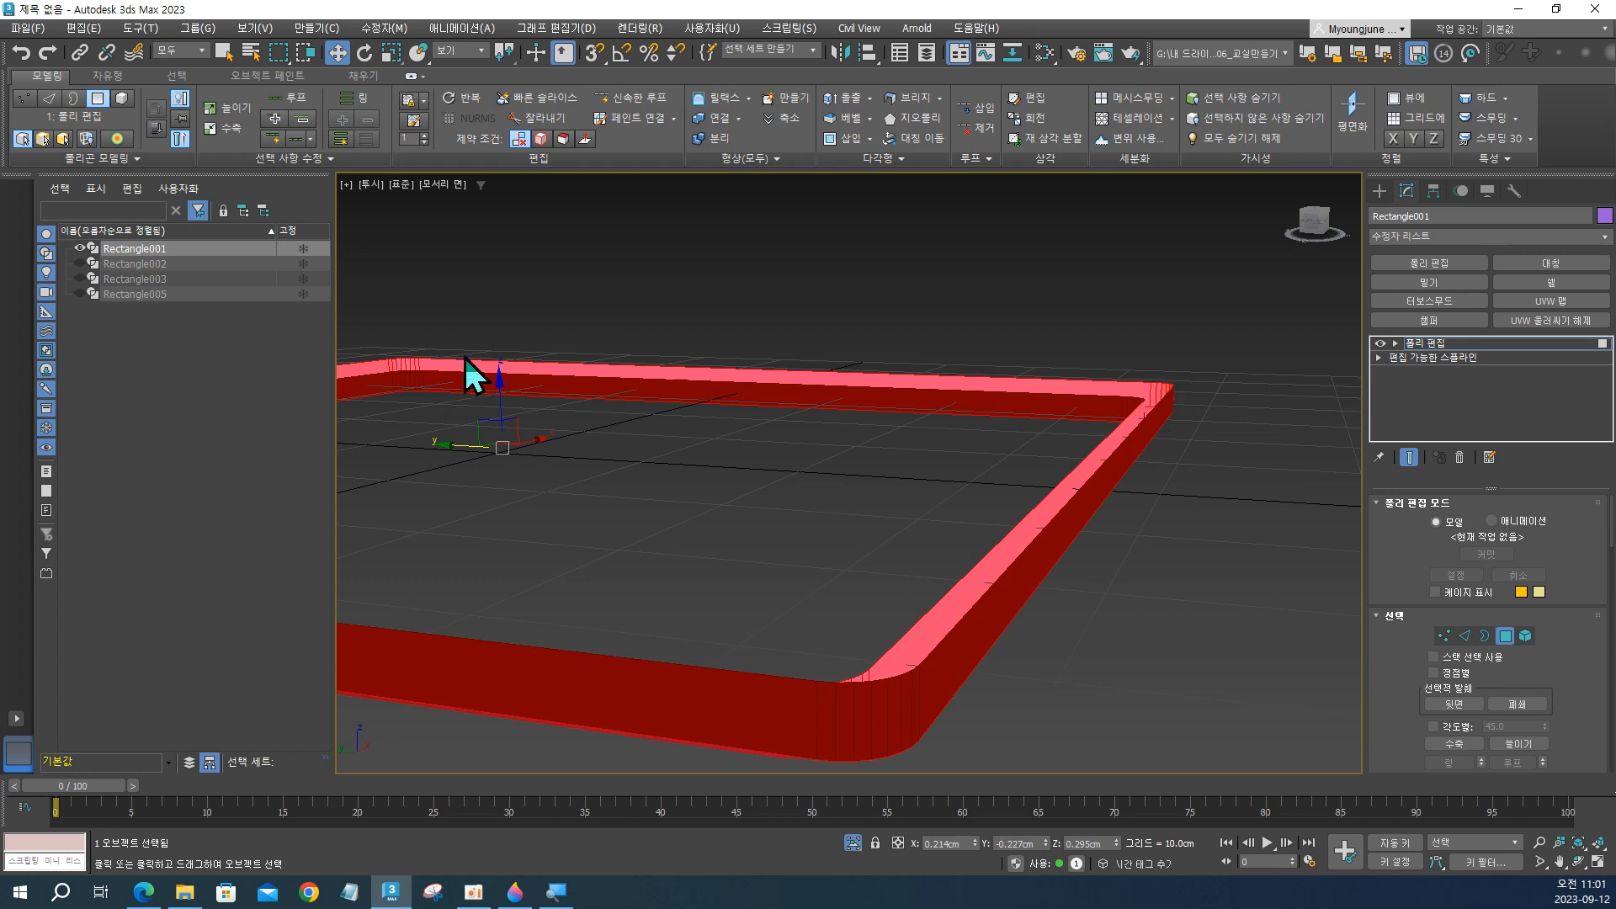
pyautogui.rightClick(1092, 460)
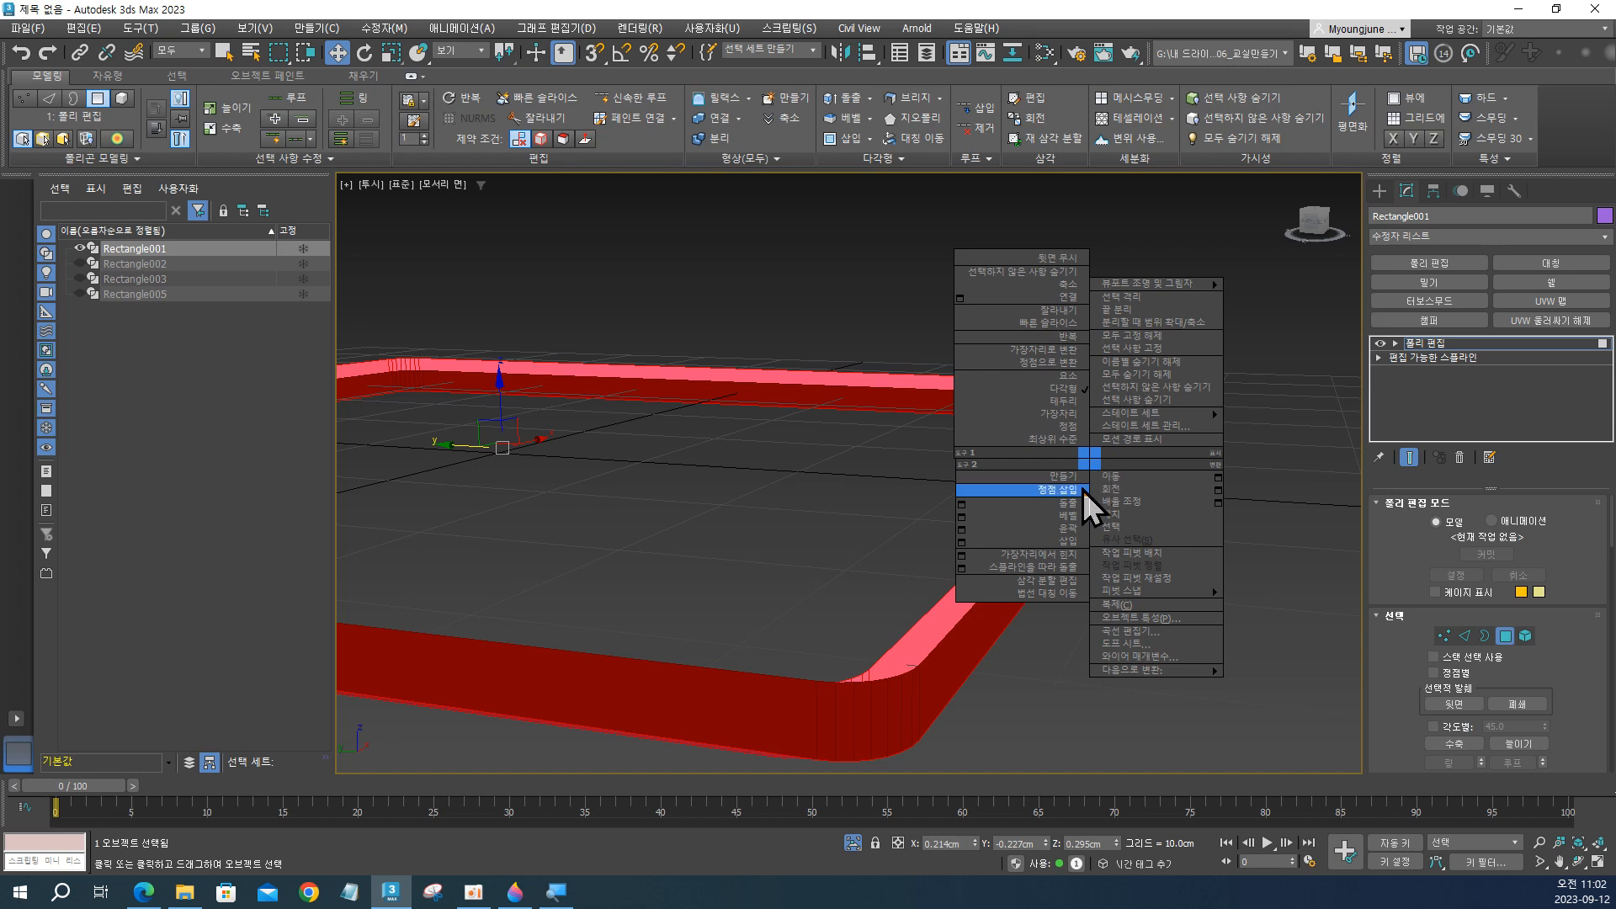
pyautogui.click(1062, 592)
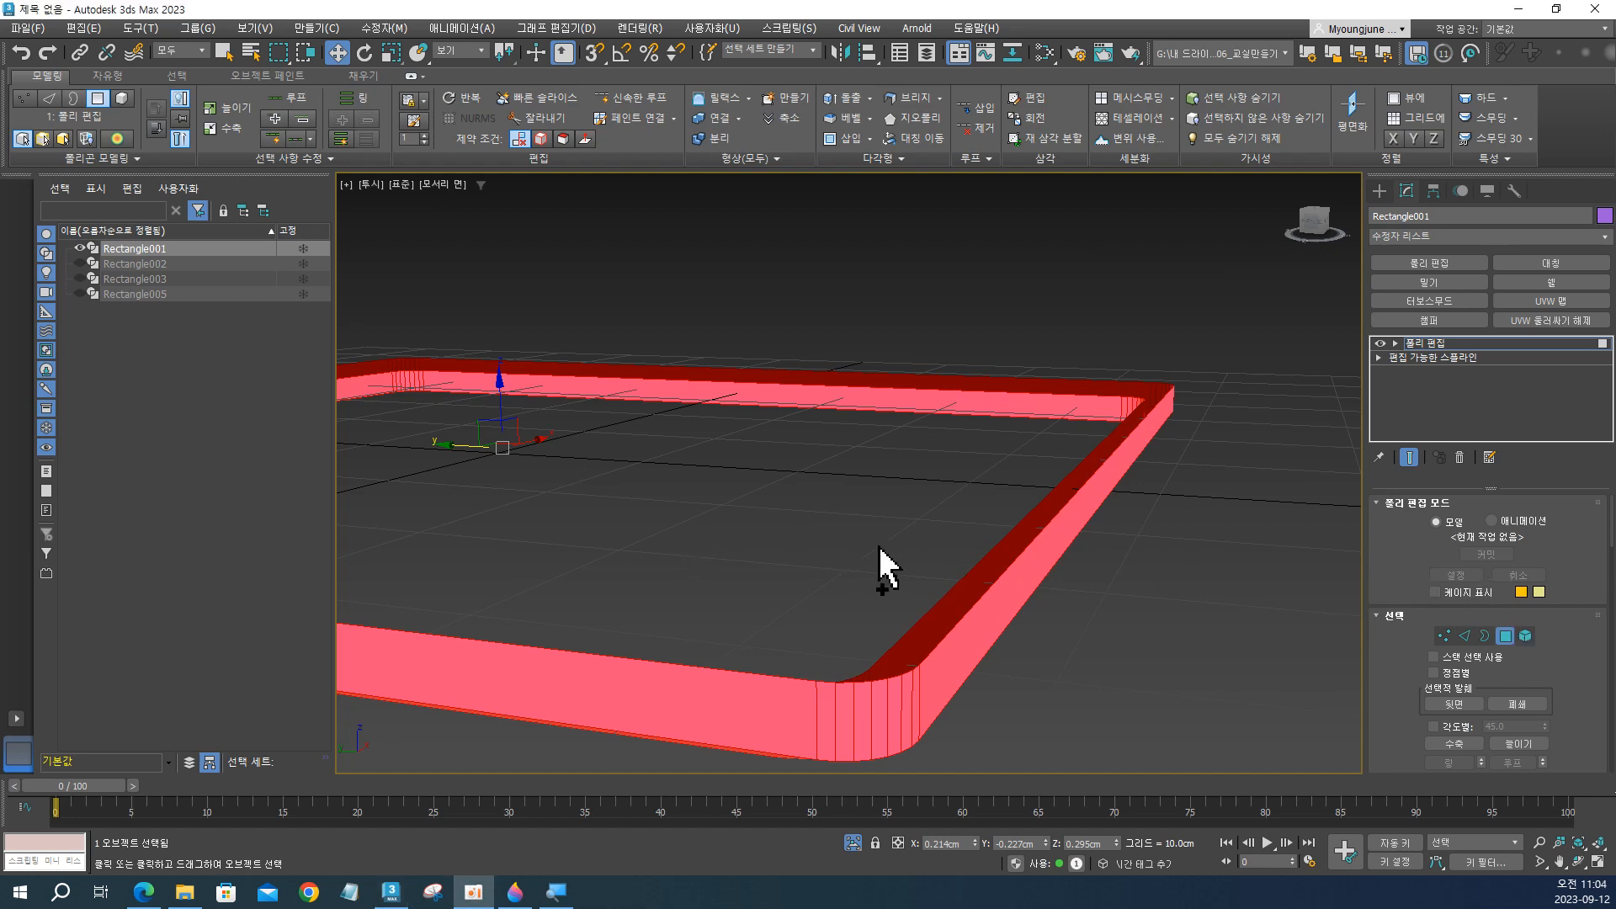
# Return to border level with both open borders selected and bridge them to close the frame.
pyautogui.keyDown('alt'); pyautogui.moveTo(884, 567); pyautogui.dragTo(978, 542, button='middle'); pyautogui.keyUp('alt')
pyautogui.scroll(5, 978, 542)
pyautogui.keyDown('alt'); pyautogui.moveTo(961, 668); pyautogui.dragTo(1170, 565, button='middle'); pyautogui.keyUp('alt')
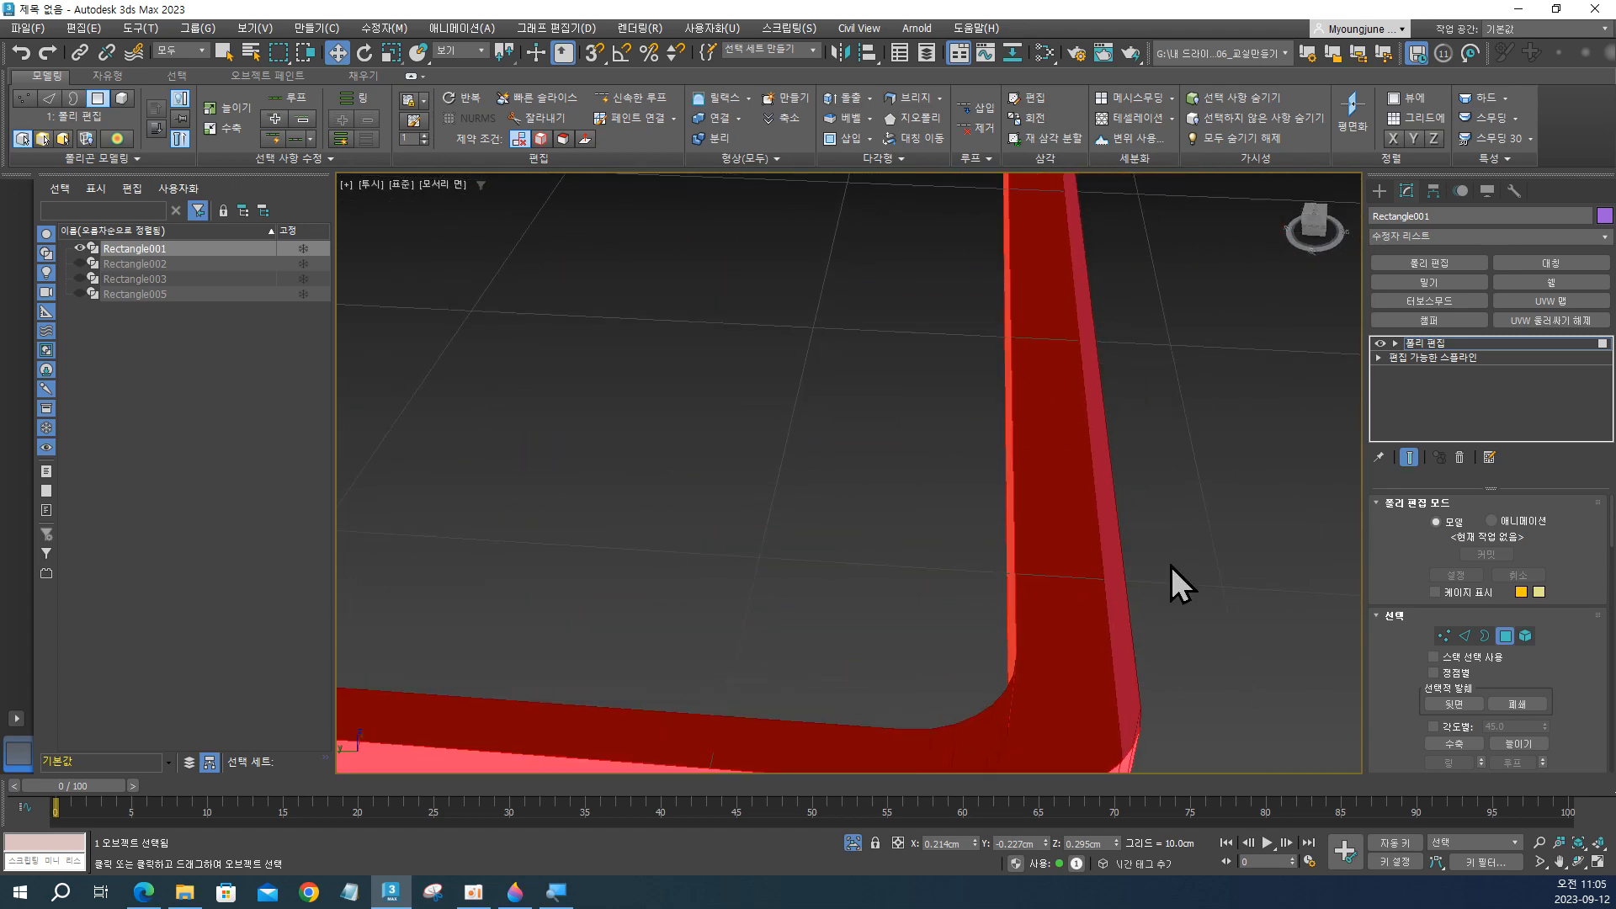
pyautogui.click(1485, 636)
pyautogui.scroll(-5, 987, 569)
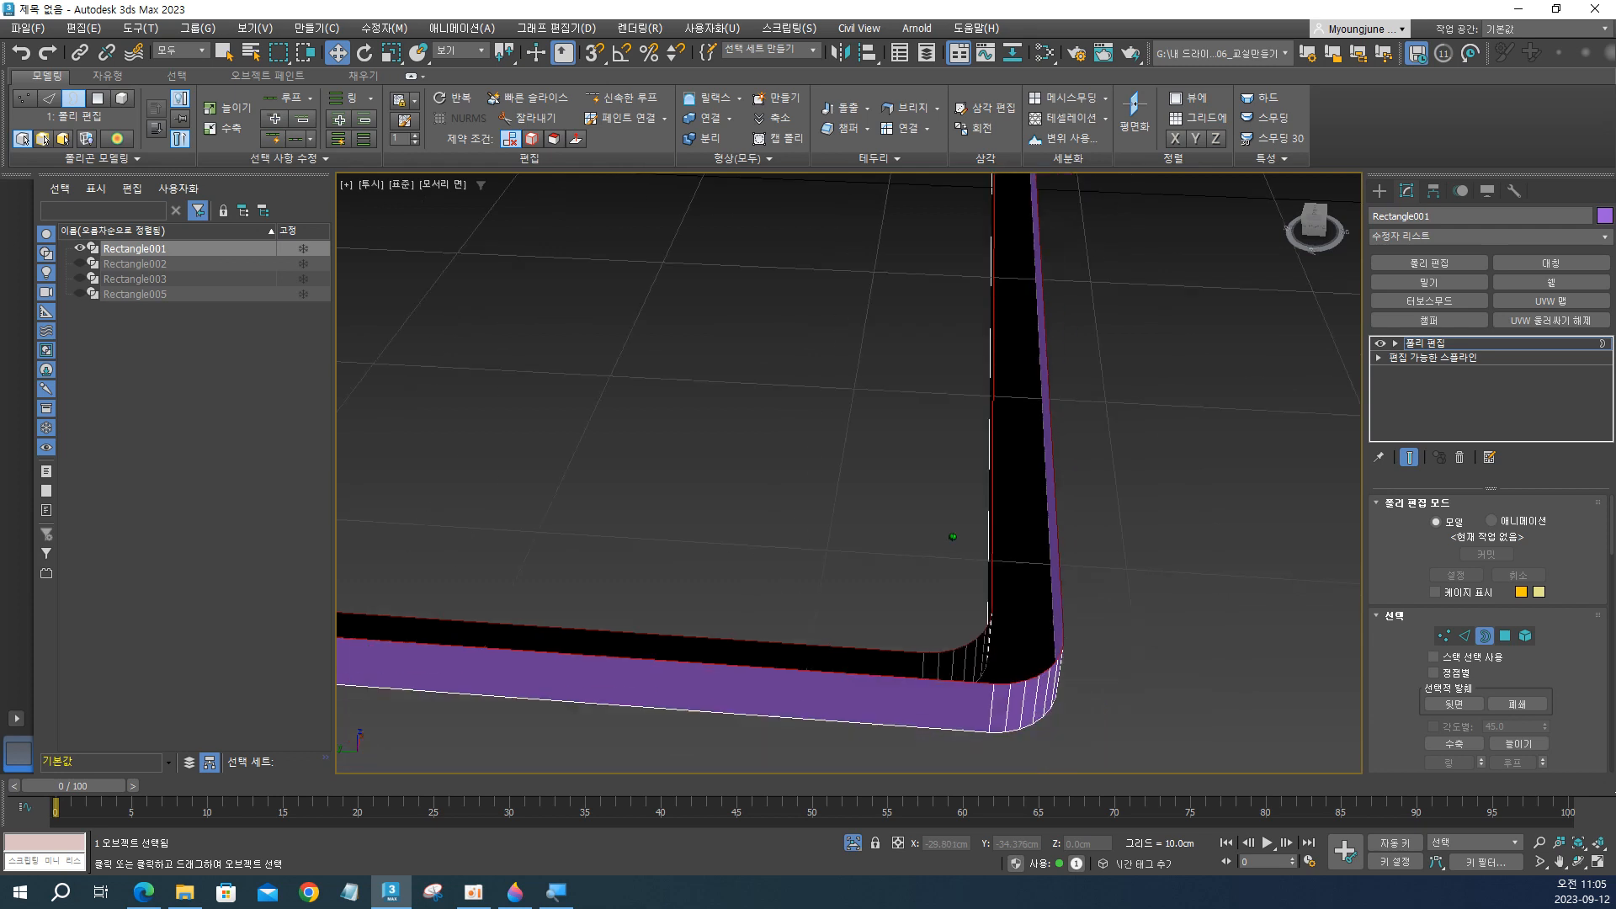
pyautogui.moveTo(927, 461); pyautogui.dragTo(1081, 521)
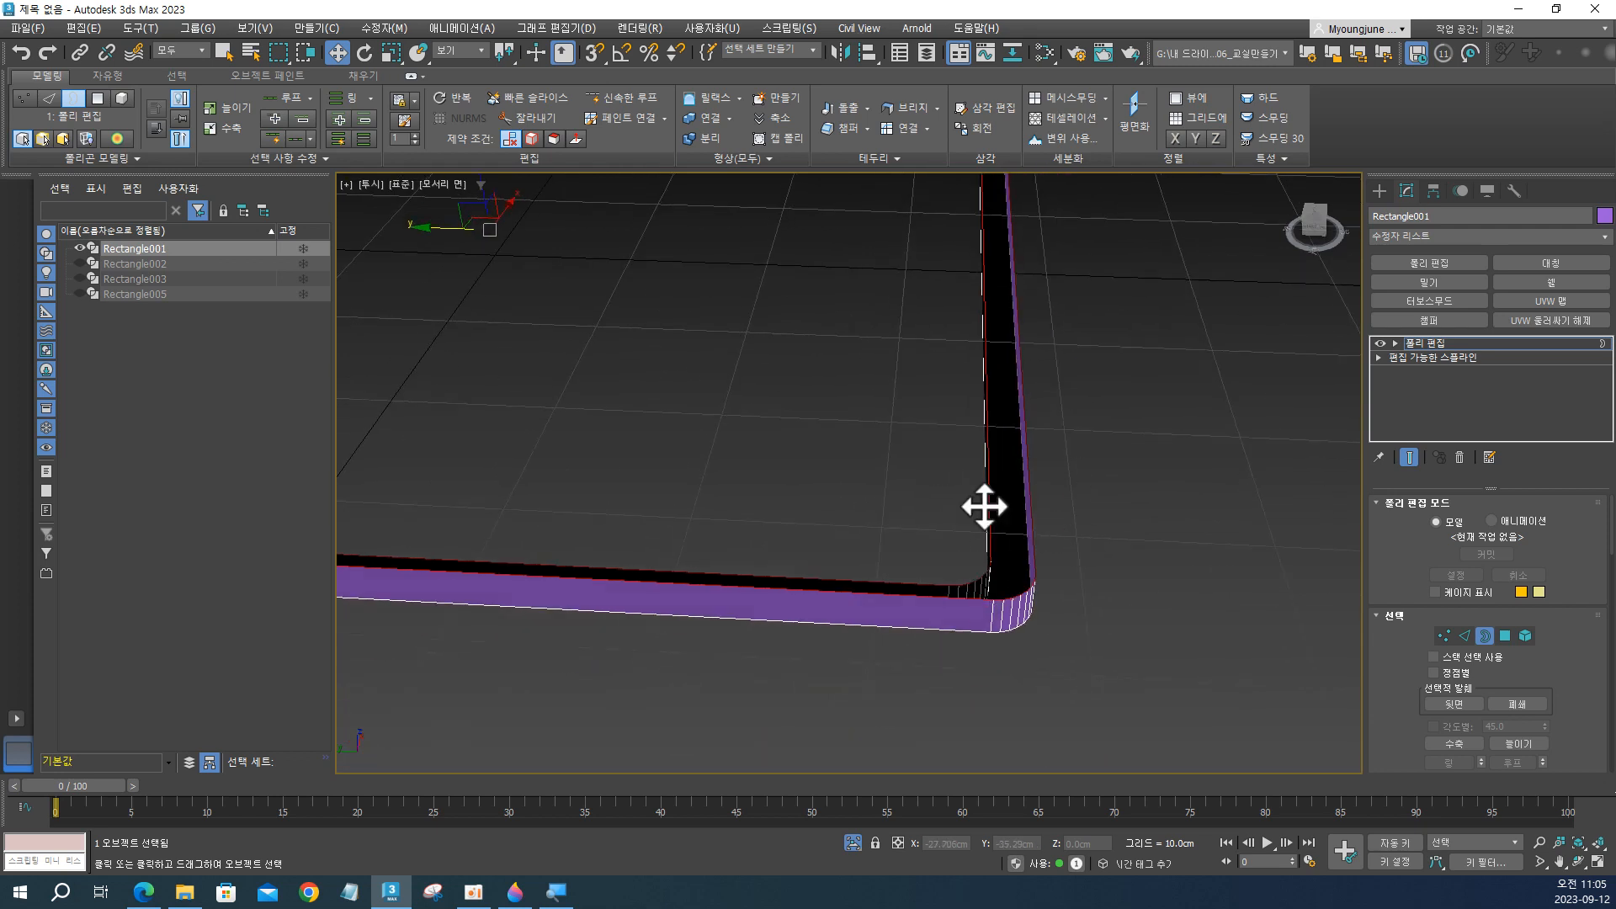
pyautogui.moveTo(894, 398); pyautogui.dragTo(1076, 572)
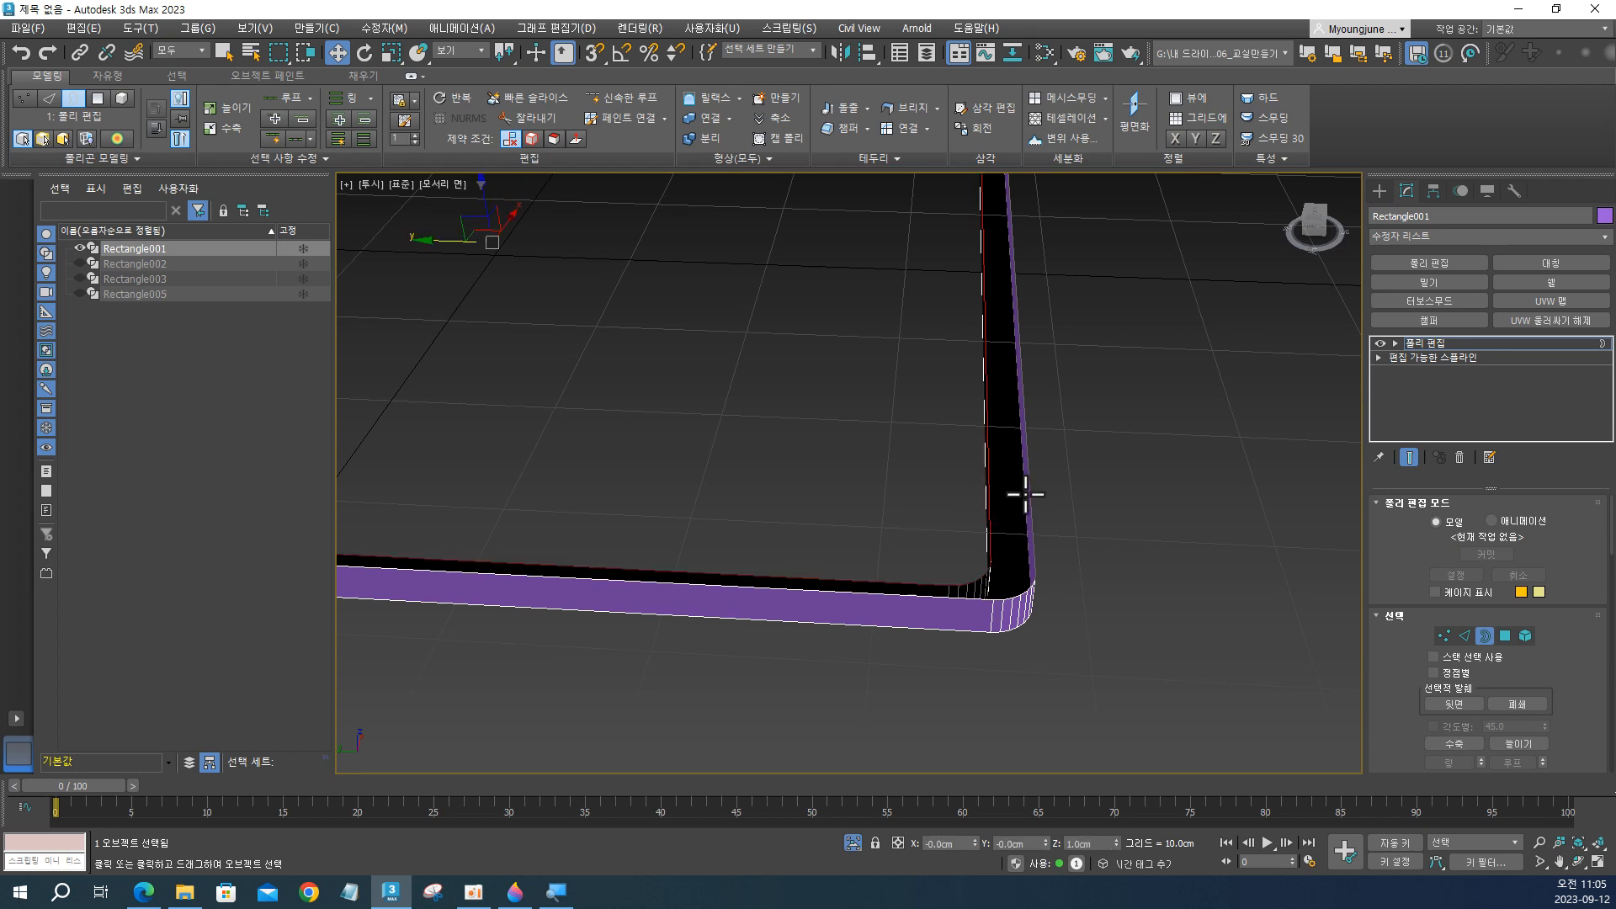
pyautogui.click(1486, 638)
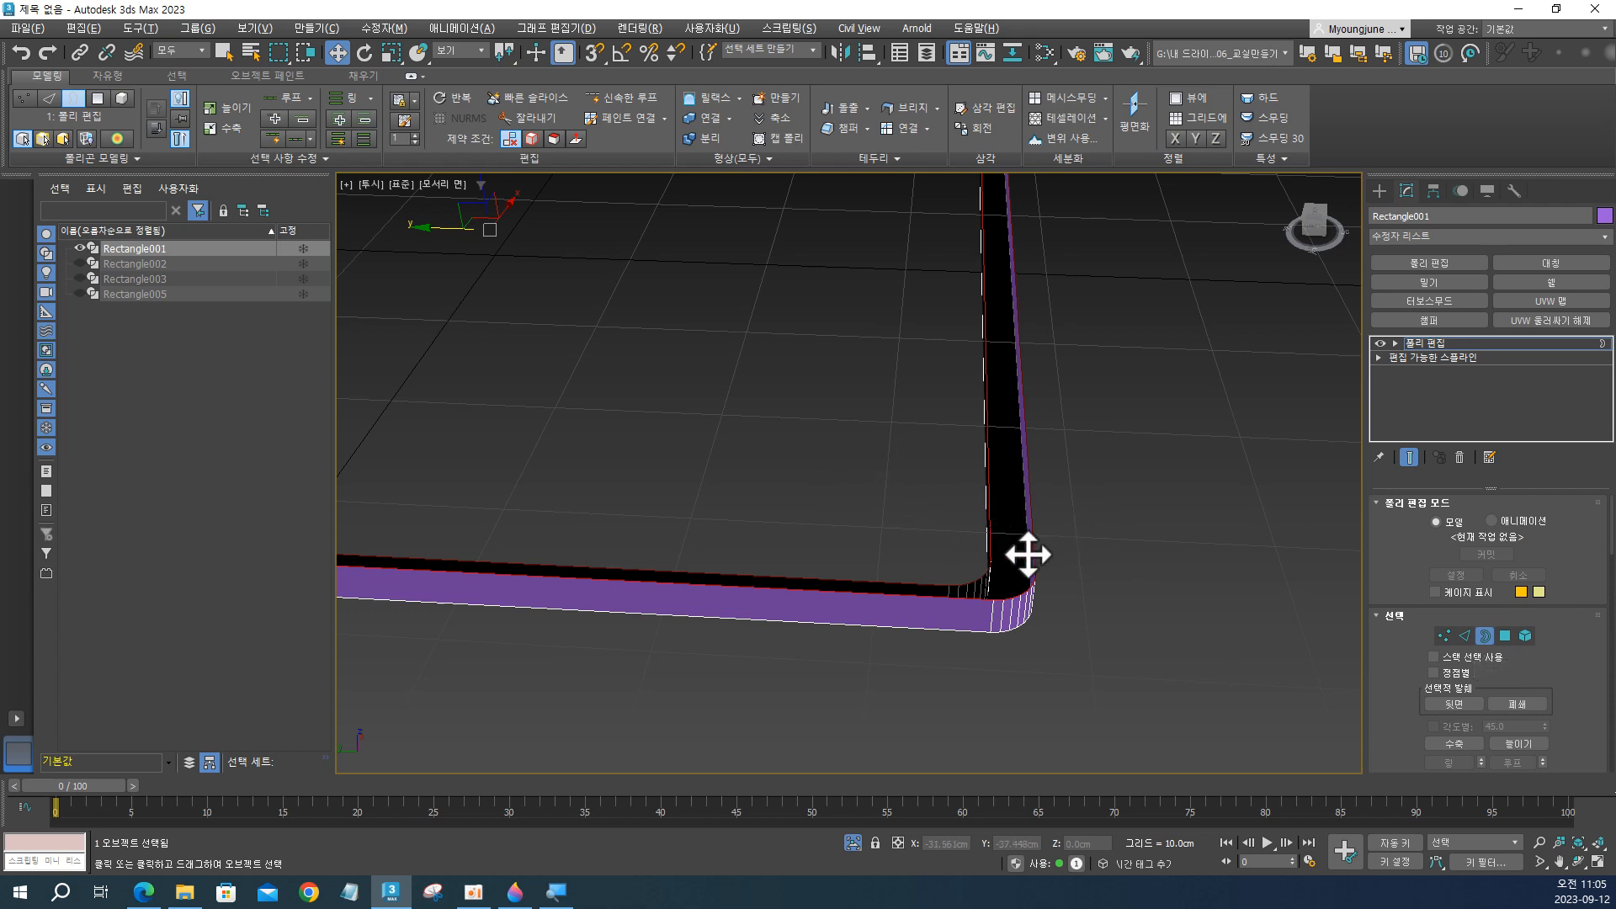
pyautogui.keyDown('alt'); pyautogui.moveTo(1028, 554); pyautogui.dragTo(1025, 540, button='middle'); pyautogui.keyUp('alt')
pyautogui.scroll(3, 1016, 522)
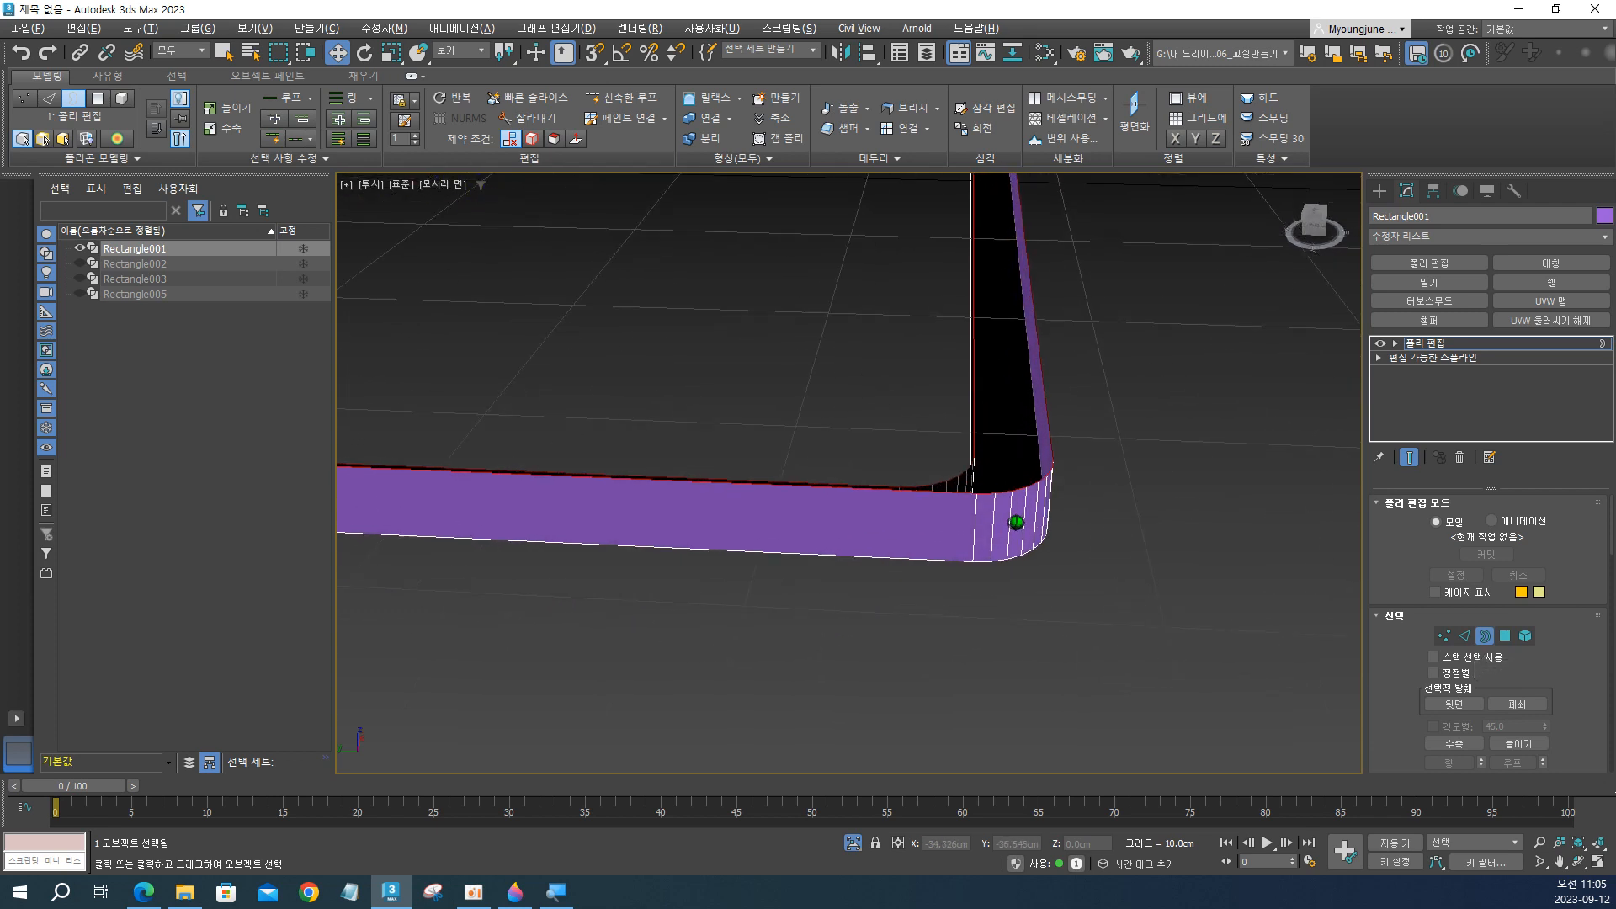
pyautogui.click(909, 109)
# Examine the bridged surface and its rounded corners from several angles with edged-face display on and off.
pyautogui.keyDown('alt'); pyautogui.moveTo(1019, 455); pyautogui.dragTo(1034, 498, button='middle'); pyautogui.keyUp('alt')
pyautogui.moveTo(1071, 661); pyautogui.dragTo(1040, 589, button='middle')
pyautogui.scroll(2, 1084, 662)
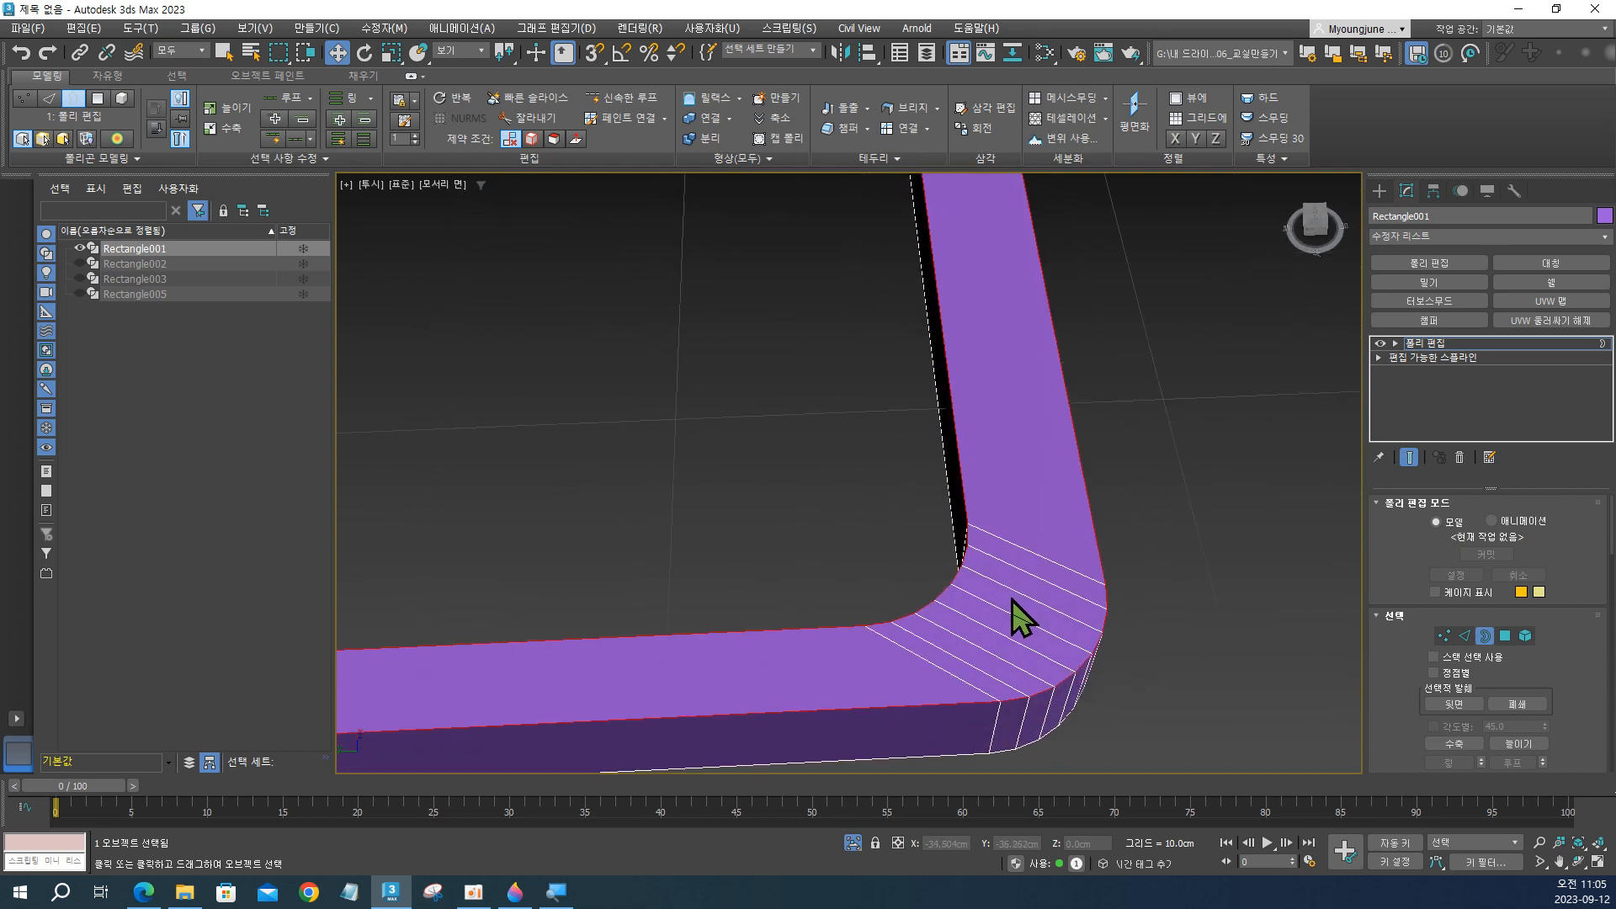
pyautogui.scroll(-5, 1015, 632)
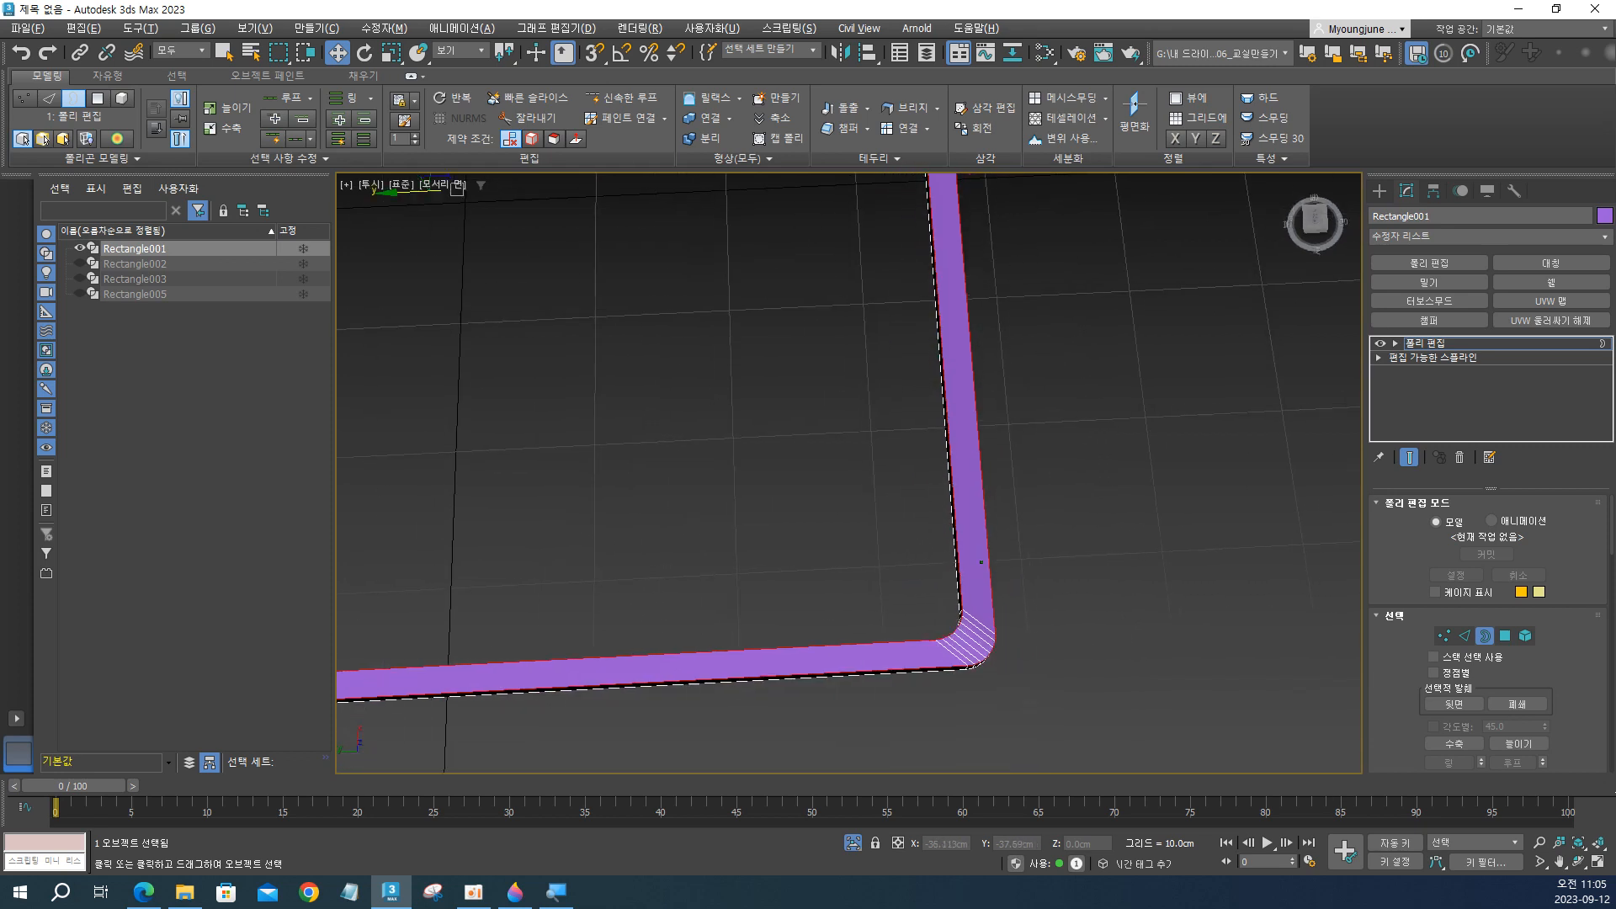
pyautogui.moveTo(982, 563); pyautogui.dragTo(967, 761, button='middle')
pyautogui.moveTo(969, 318); pyautogui.dragTo(973, 714, button='middle')
pyautogui.scroll(5, 911, 291)
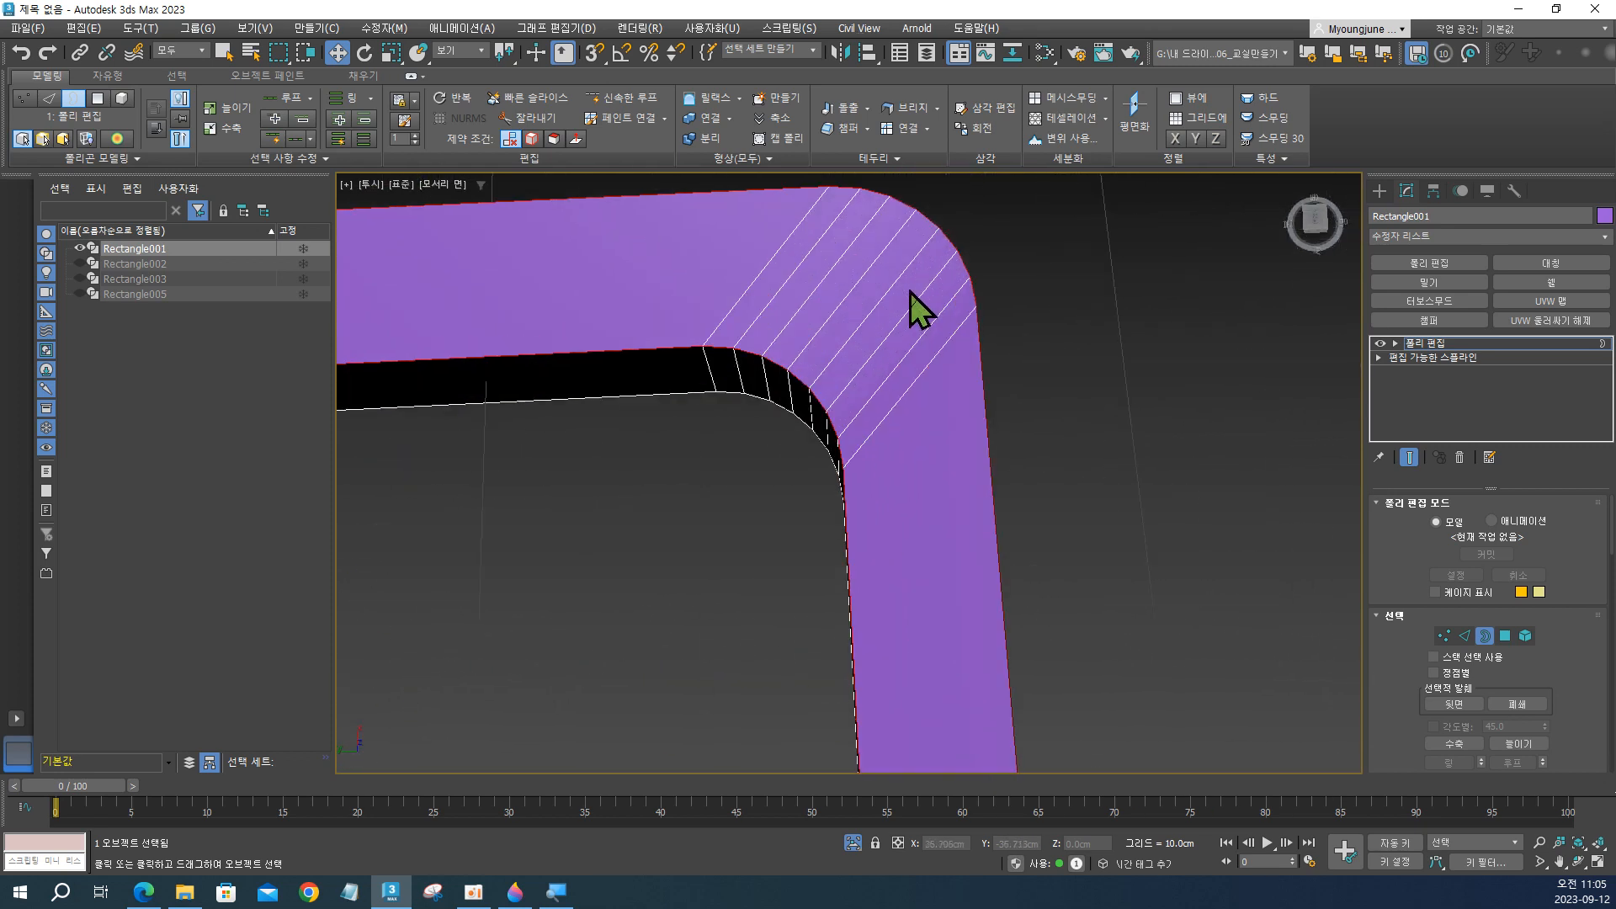
pyautogui.press('F4')
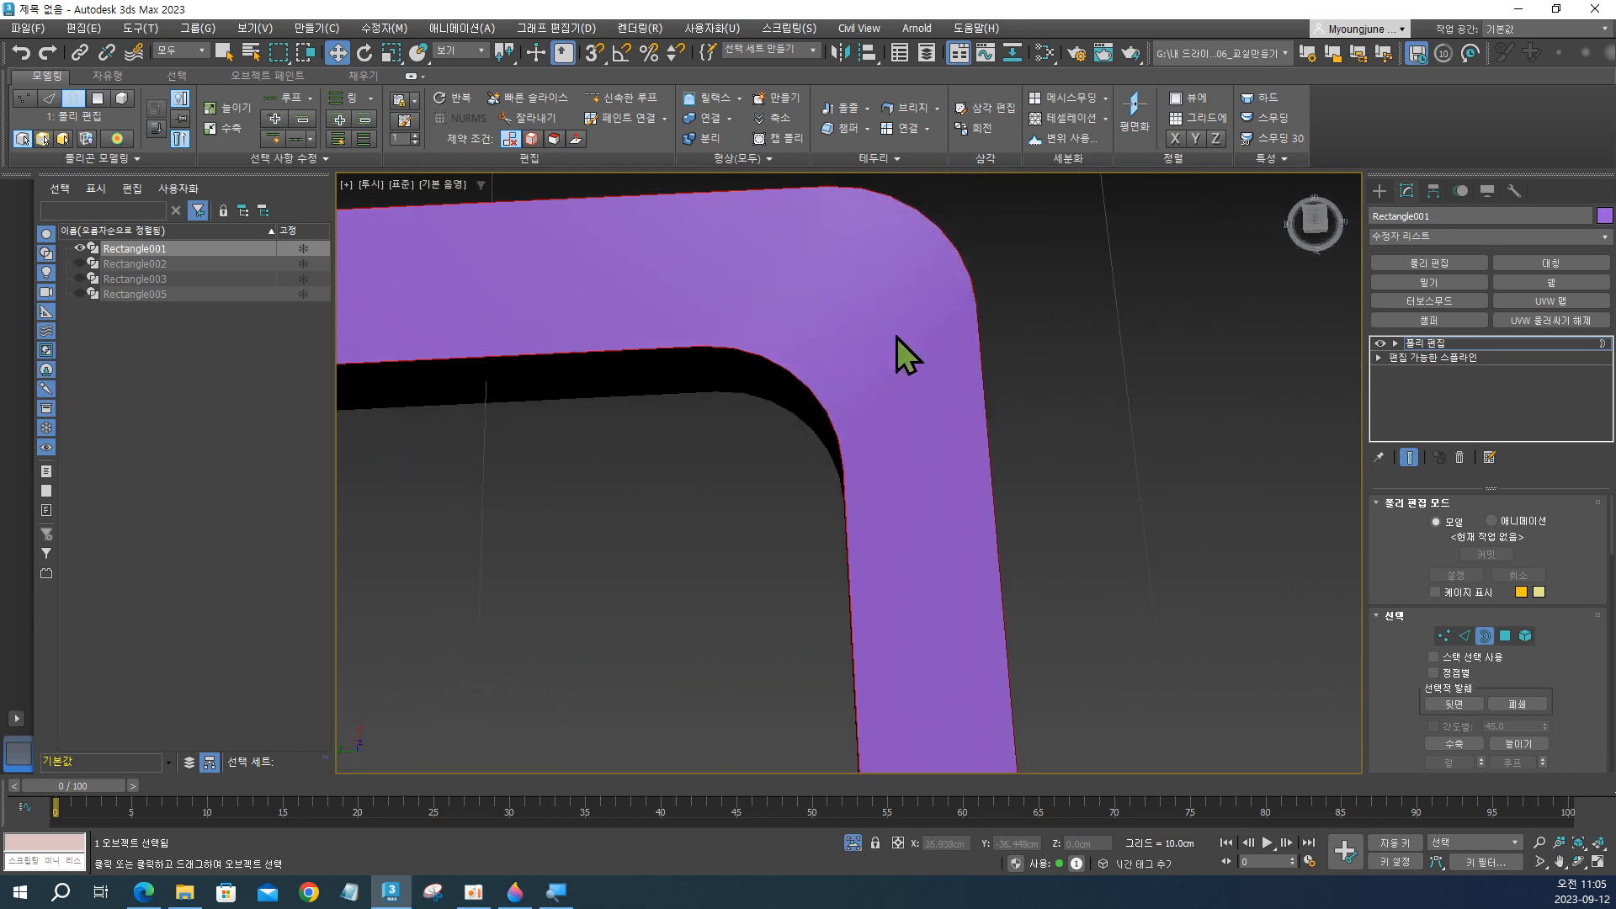
pyautogui.scroll(-3, 897, 335)
pyautogui.scroll(-6, 913, 583)
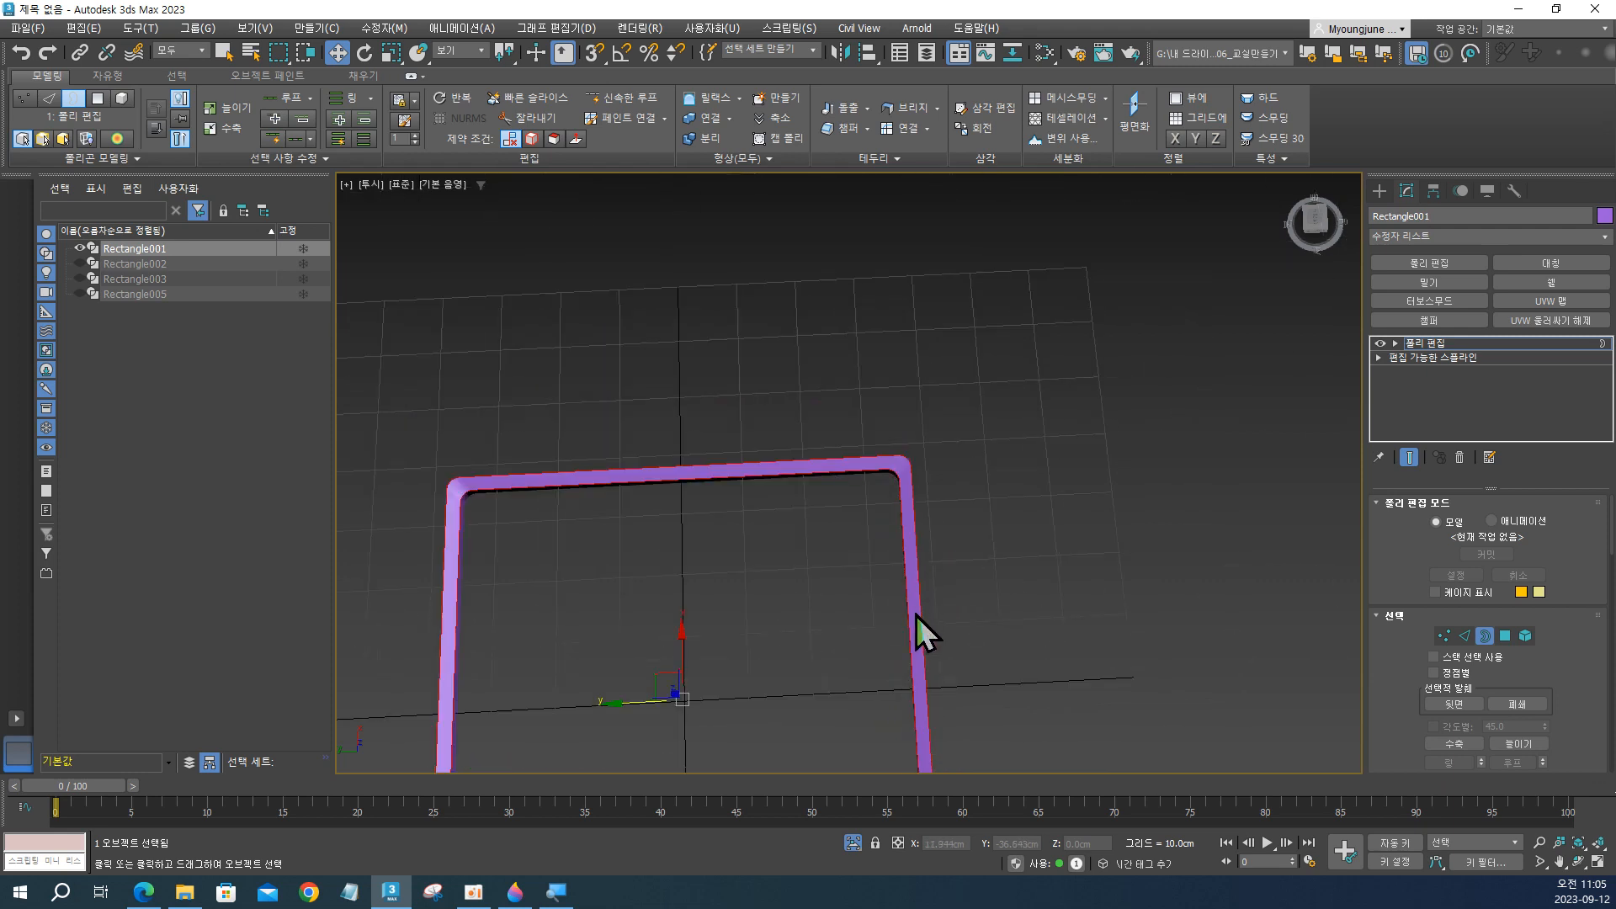
pyautogui.scroll(6, 889, 680)
pyautogui.scroll(-2, 984, 594)
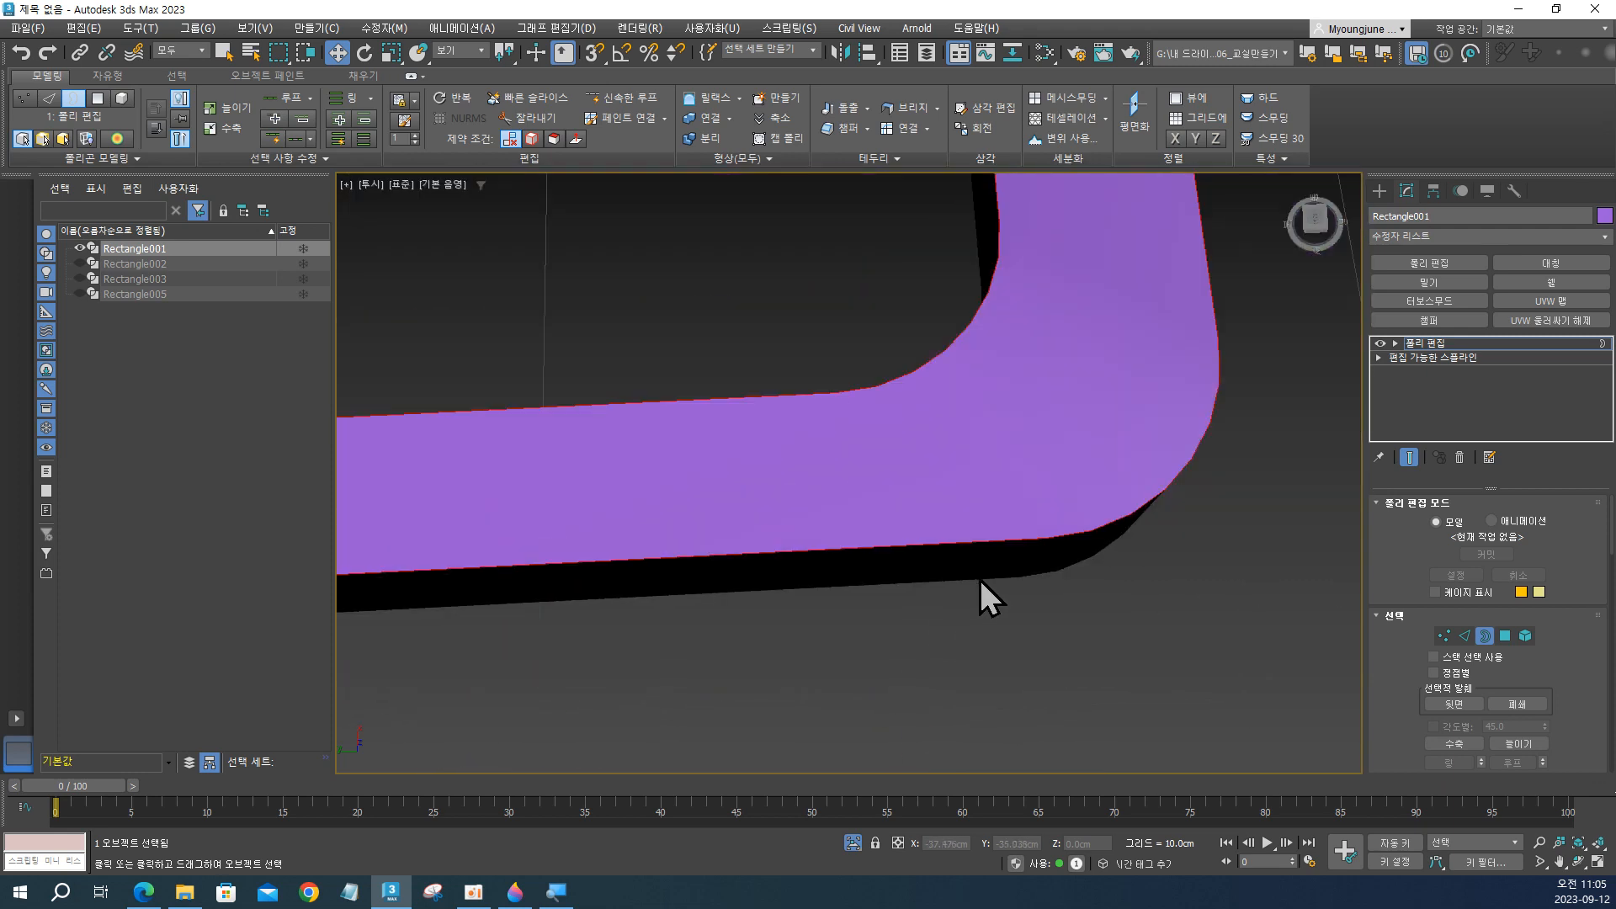
pyautogui.scroll(-1, 980, 577)
pyautogui.keyDown('alt'); pyautogui.moveTo(1026, 551); pyautogui.dragTo(897, 529, button='middle'); pyautogui.keyUp('alt')
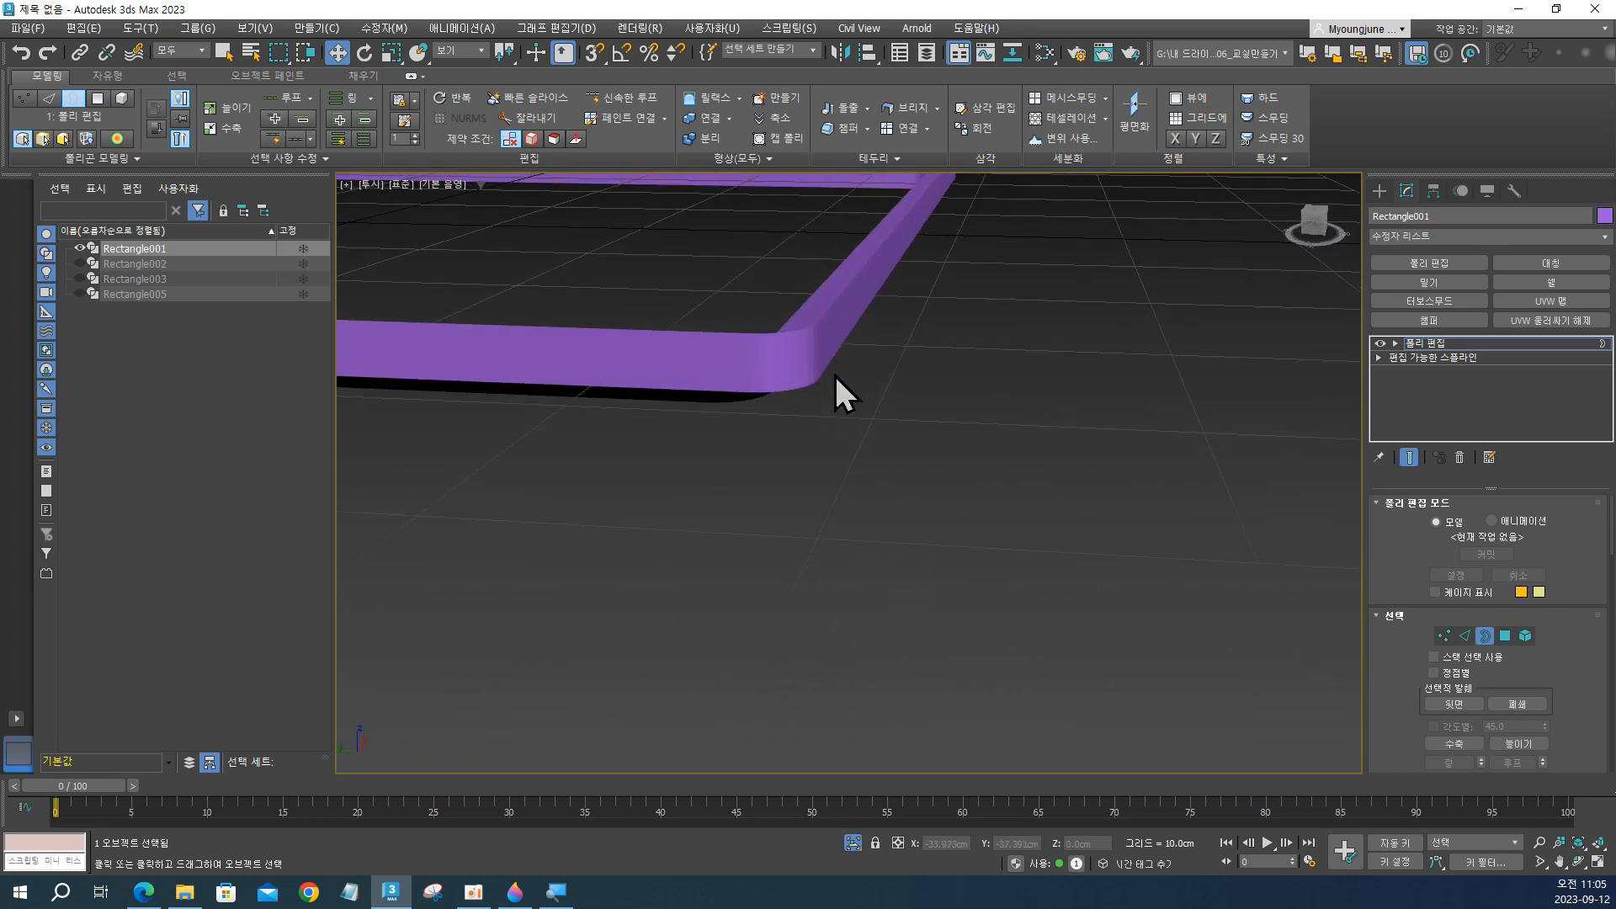
pyautogui.press('F4')
pyautogui.moveTo(968, 508); pyautogui.dragTo(929, 588, button='middle')
# Switch to polygon level and inspect the selected bridged faces around a rounded corner.
pyautogui.click(1507, 638)
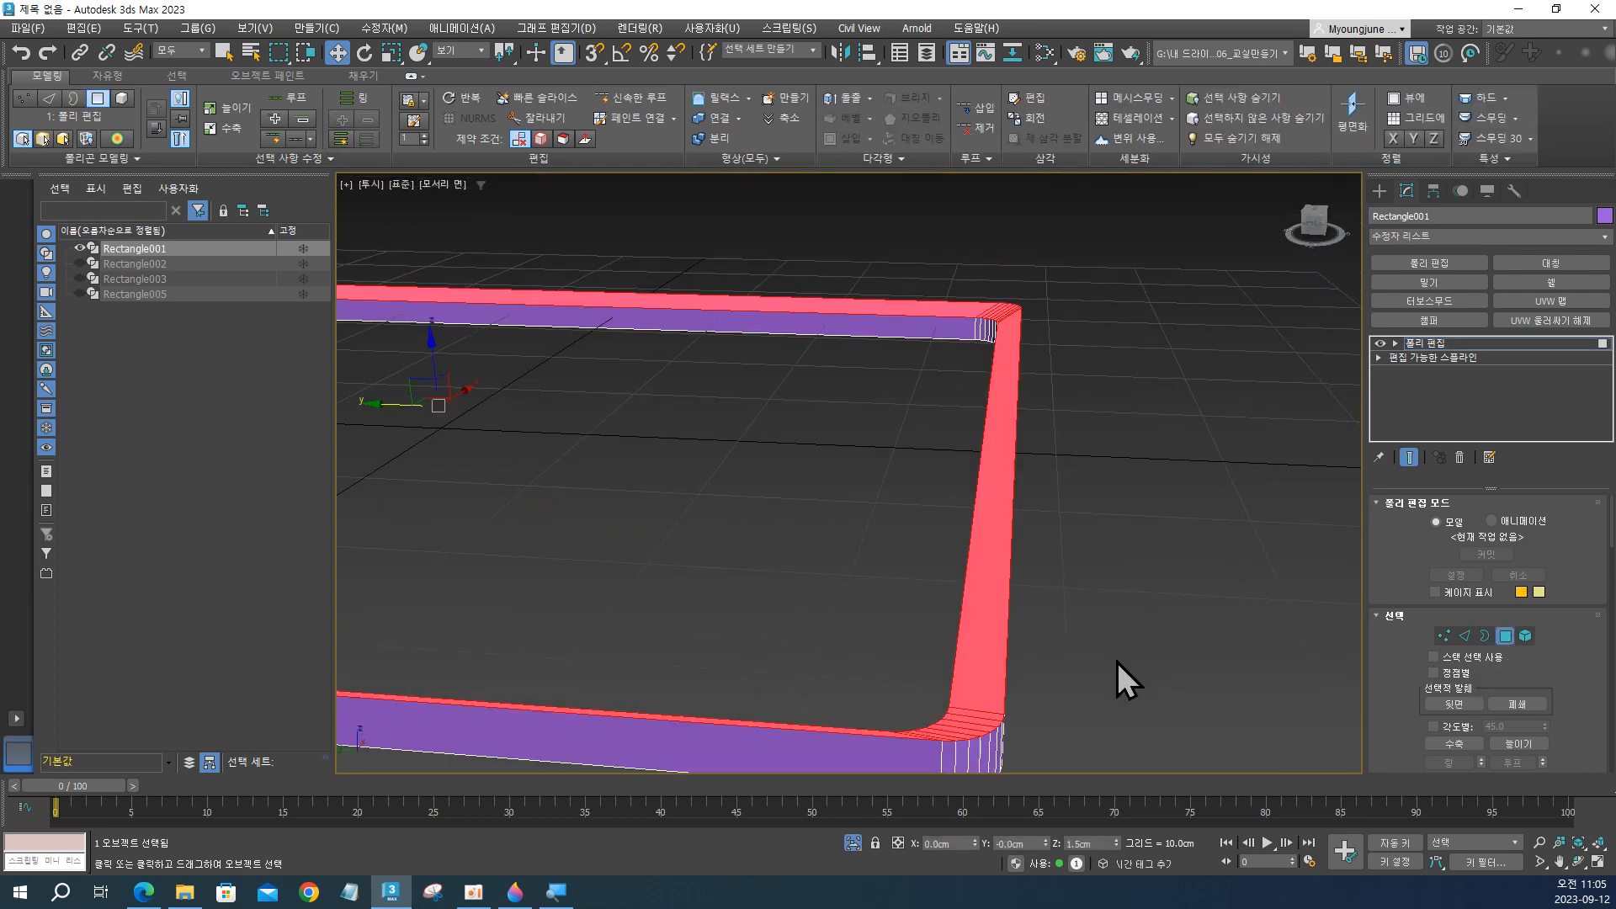
pyautogui.moveTo(1117, 661); pyautogui.dragTo(1073, 623, button='middle')
pyautogui.keyDown('alt'); pyautogui.moveTo(931, 581); pyautogui.dragTo(987, 630, button='middle'); pyautogui.keyUp('alt')
pyautogui.moveTo(986, 631); pyautogui.dragTo(977, 566, button='middle')
pyautogui.scroll(3, 981, 675)
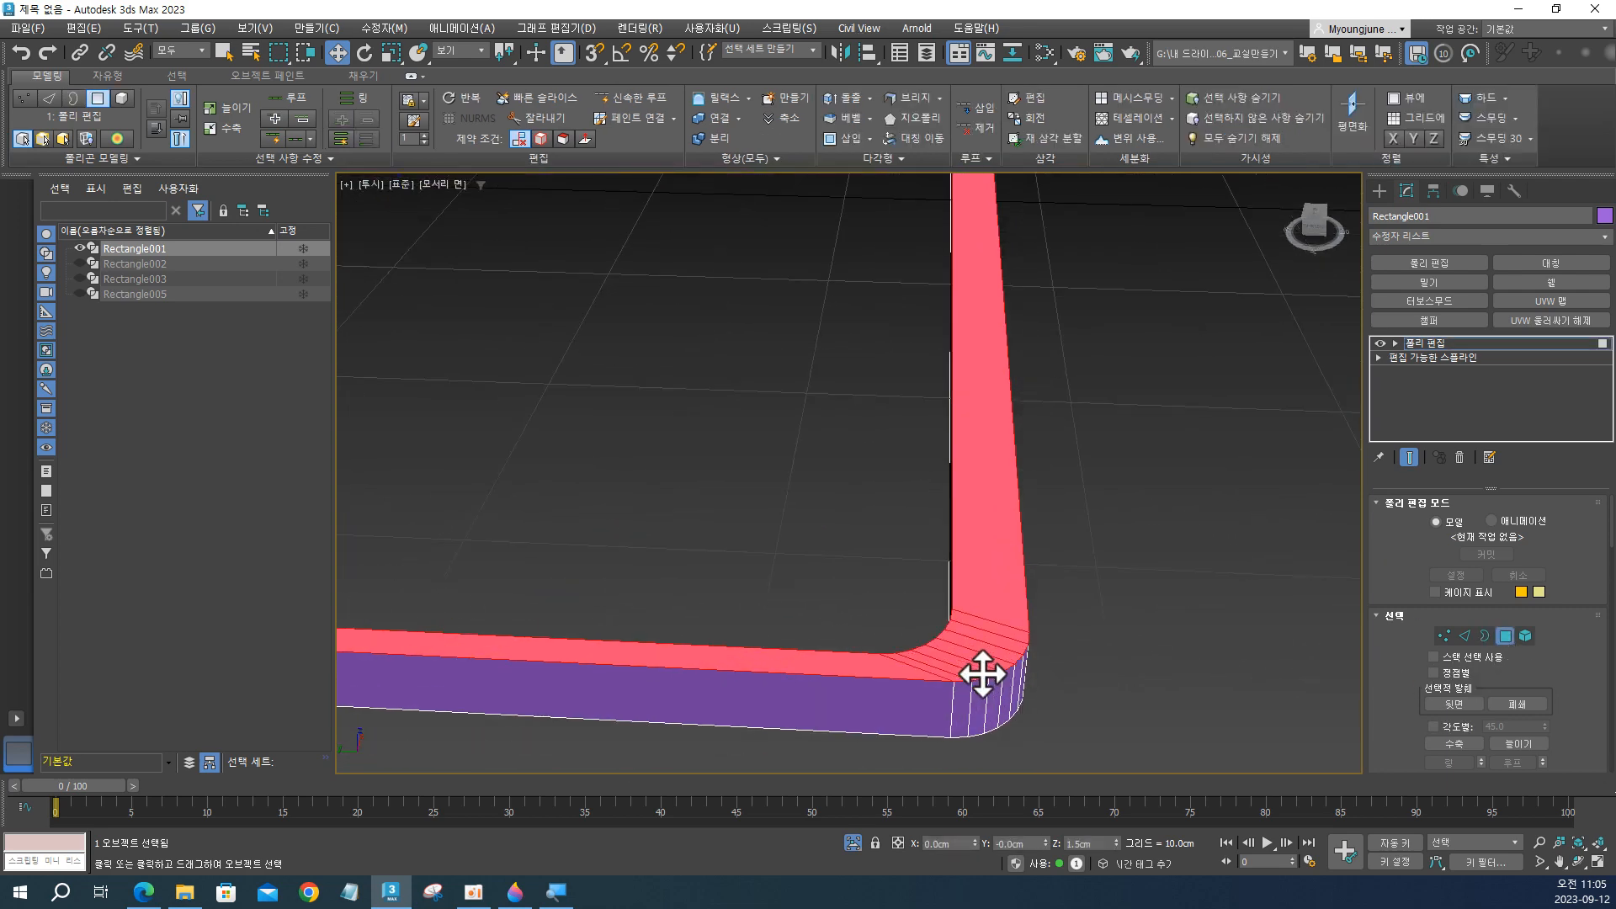
pyautogui.moveTo(981, 674); pyautogui.dragTo(876, 450, button='middle')
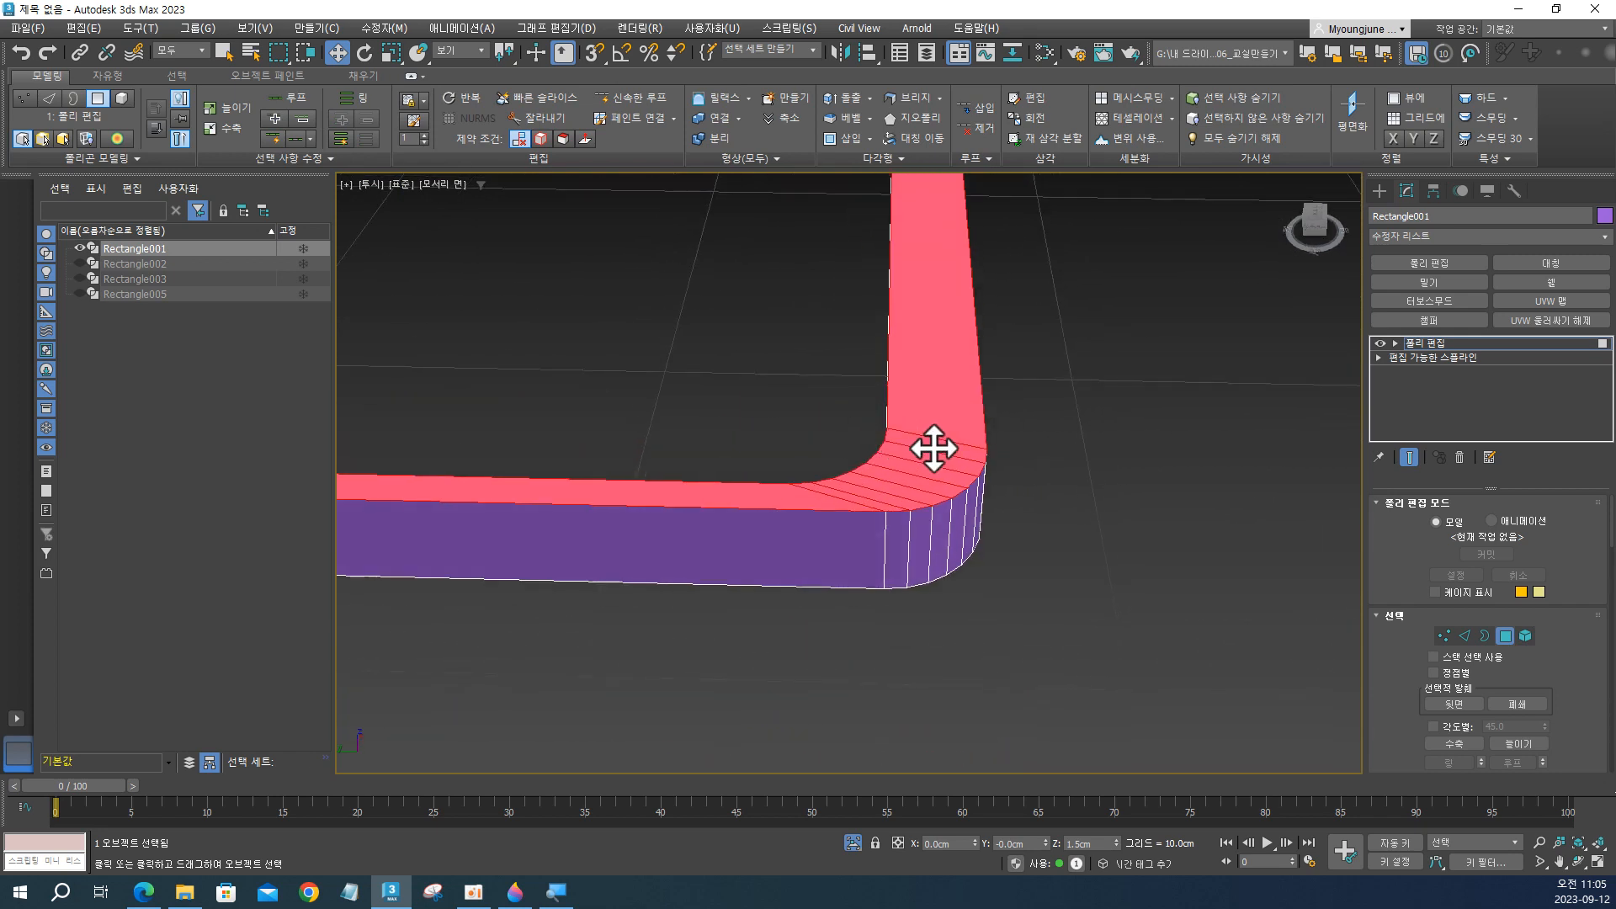
# Select the top faces of the rounded corner and examine the frame's corner from above and below.
pyautogui.click(935, 444)
pyautogui.keyDown('shift'); pyautogui.click(870, 508); pyautogui.keyUp('shift')
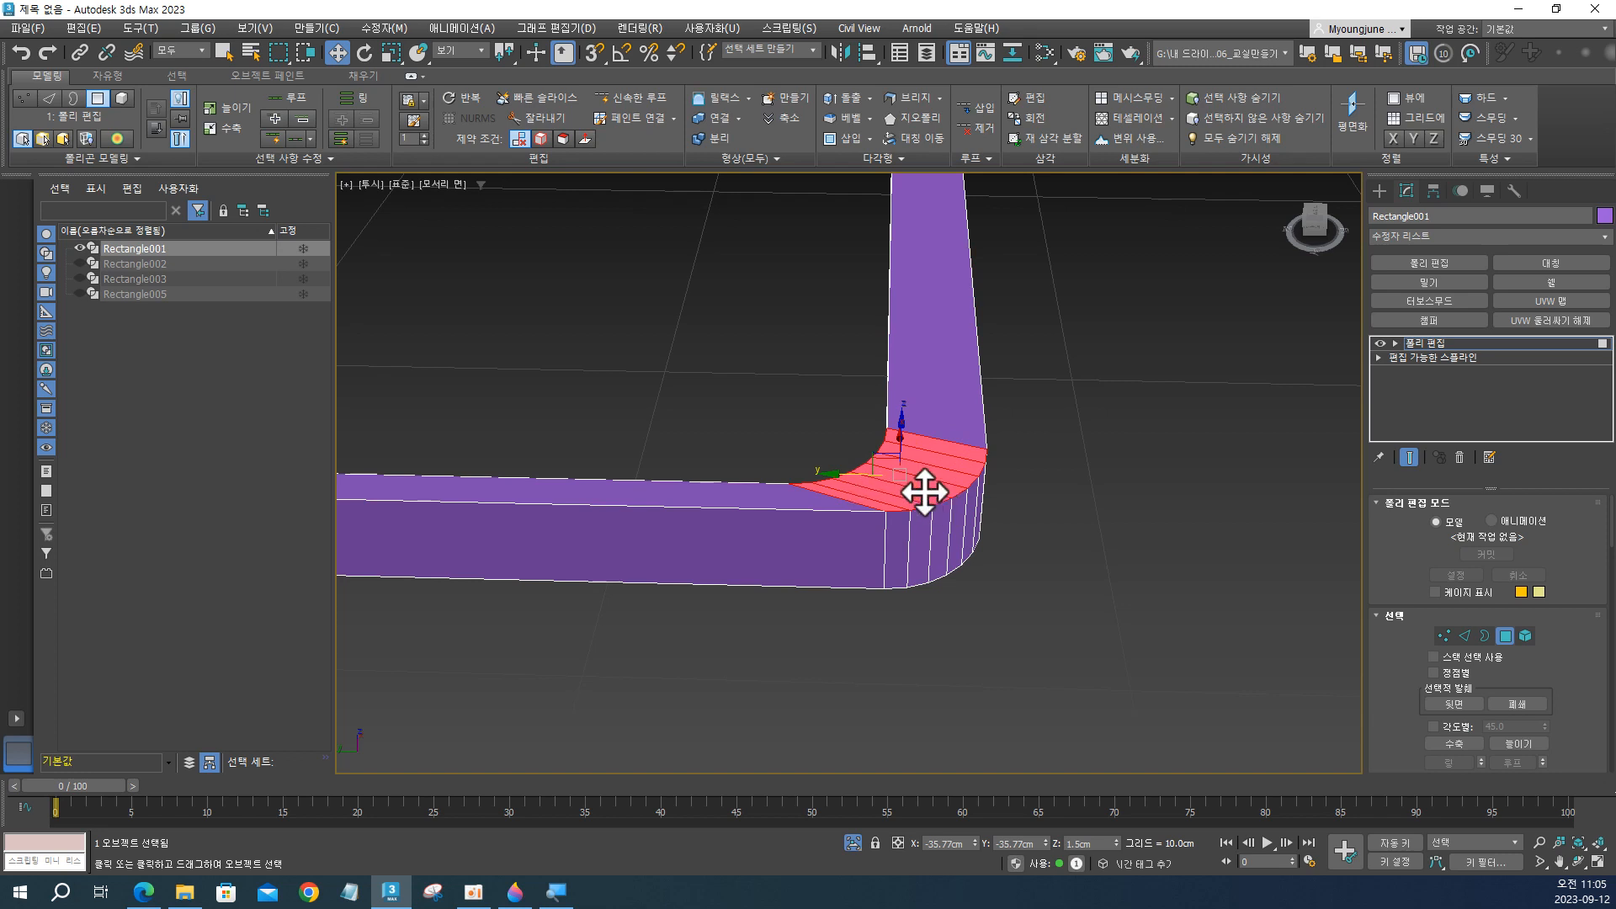
pyautogui.keyDown('alt'); pyautogui.moveTo(927, 490); pyautogui.dragTo(928, 362, button='middle'); pyautogui.keyUp('alt')
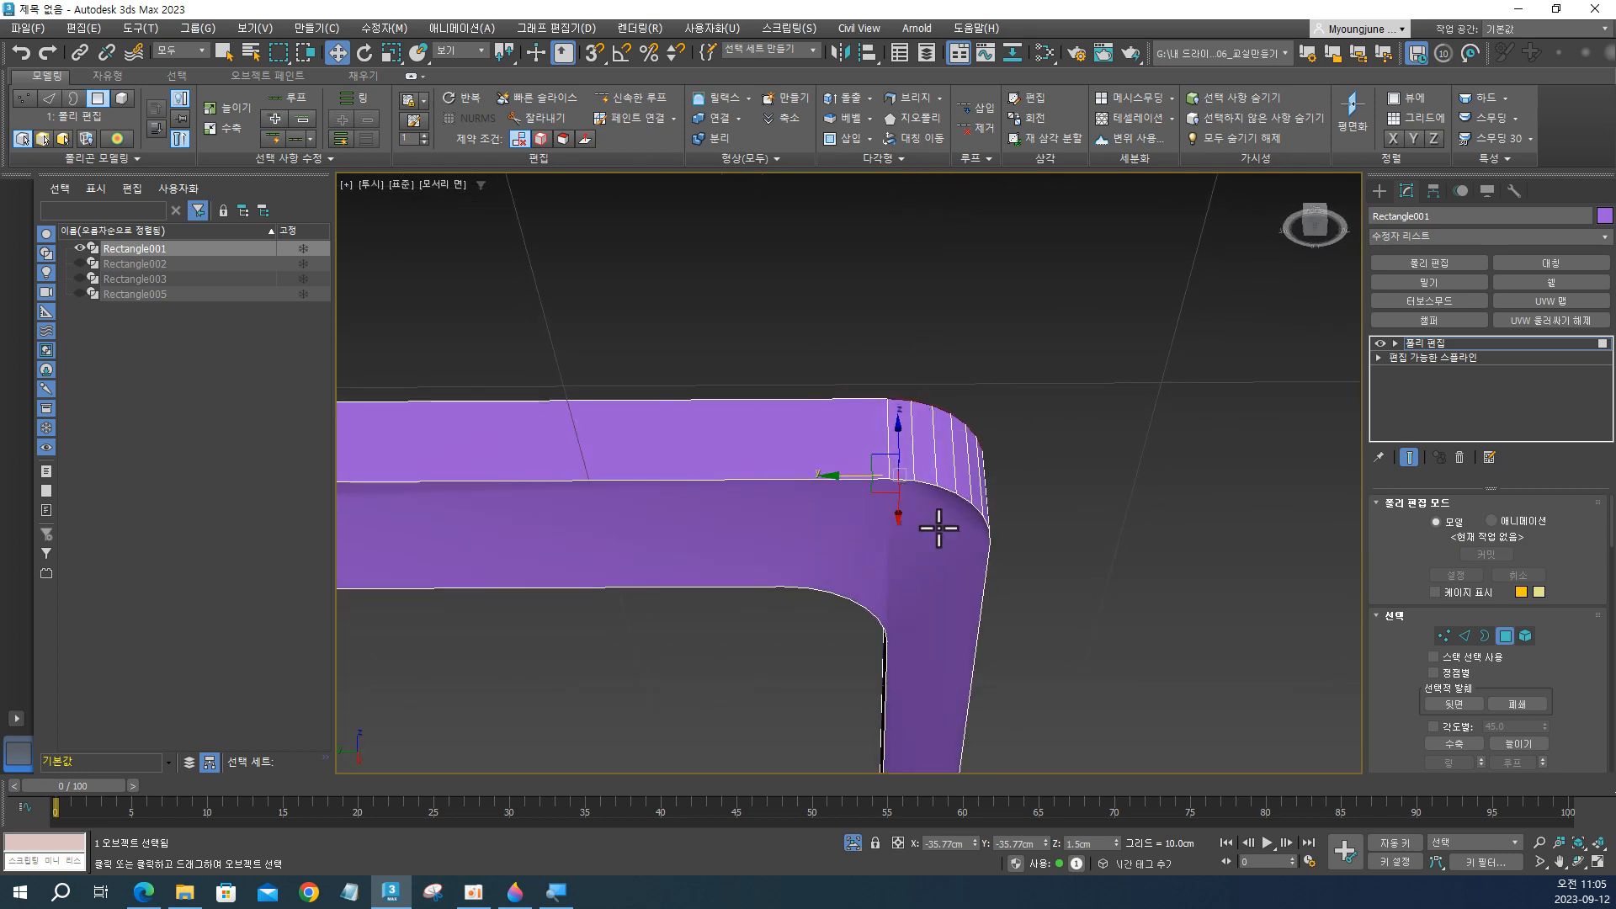
pyautogui.keyDown('alt'); pyautogui.moveTo(934, 527); pyautogui.dragTo(942, 564, button='middle'); pyautogui.keyUp('alt')
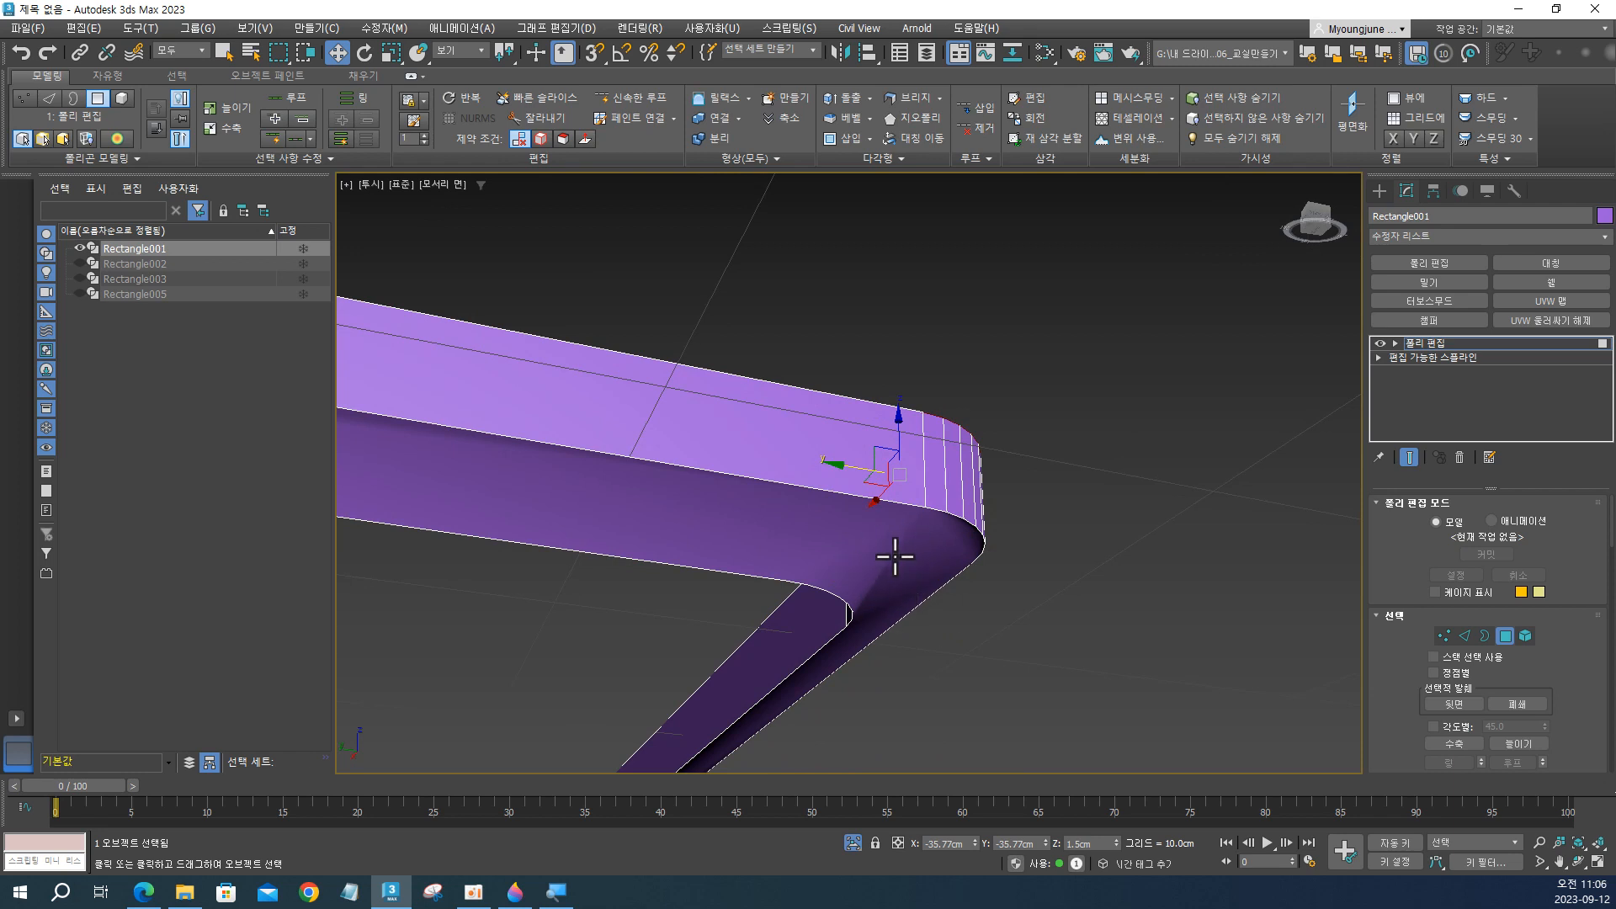
pyautogui.keyDown('alt'); pyautogui.moveTo(895, 556); pyautogui.dragTo(997, 528, button='middle'); pyautogui.keyUp('alt')
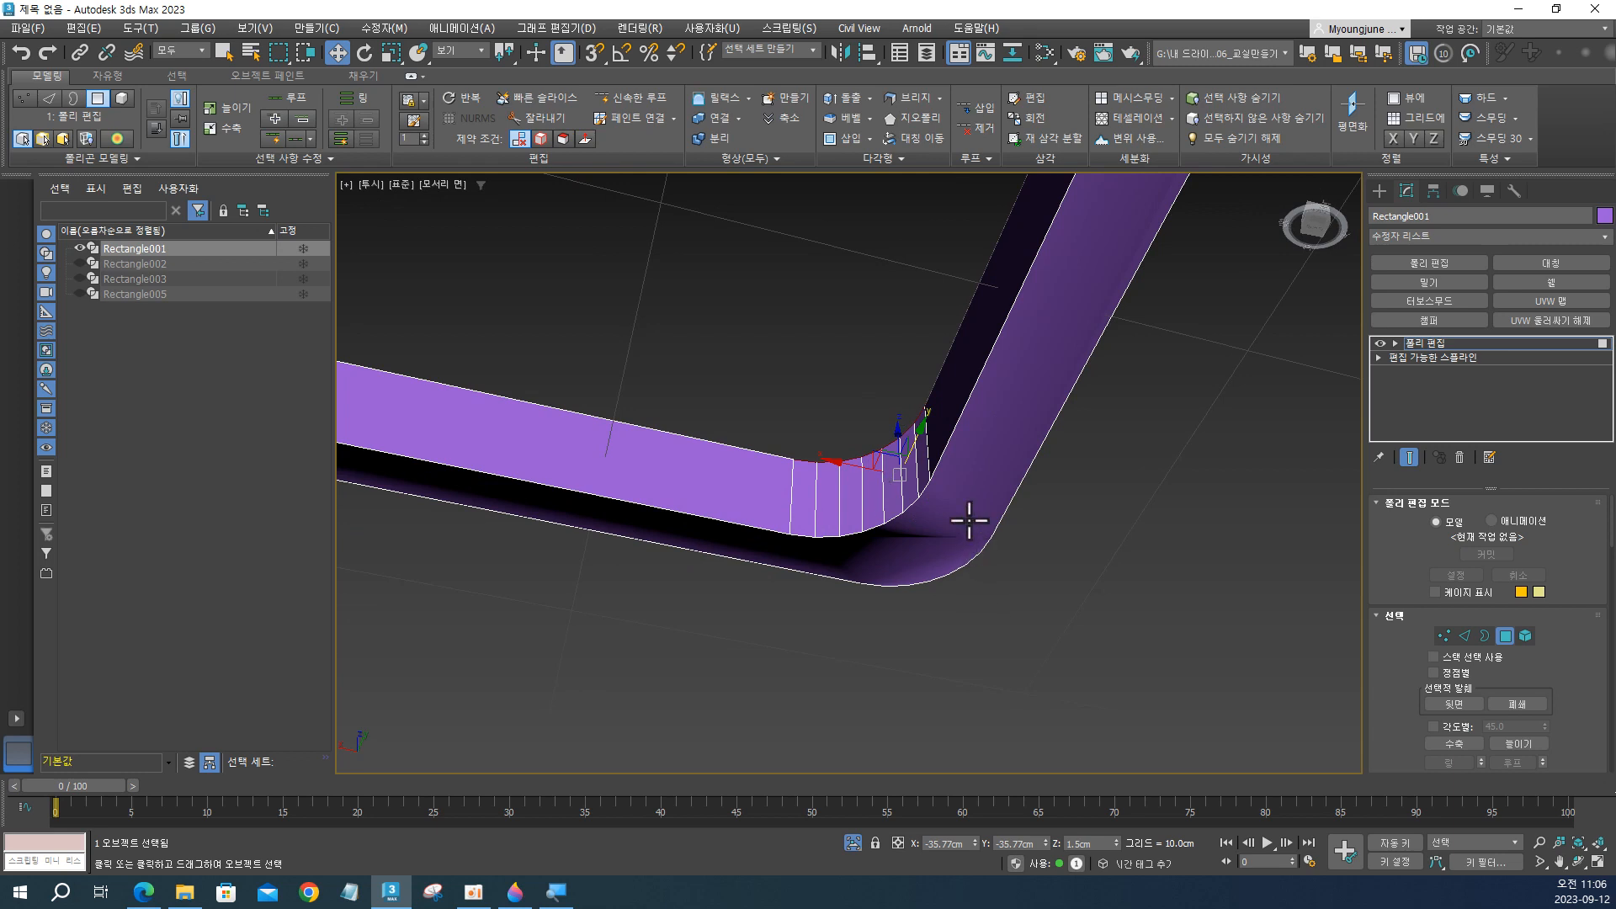
pyautogui.keyDown('alt'); pyautogui.moveTo(969, 521); pyautogui.dragTo(893, 523, button='middle'); pyautogui.keyUp('alt')
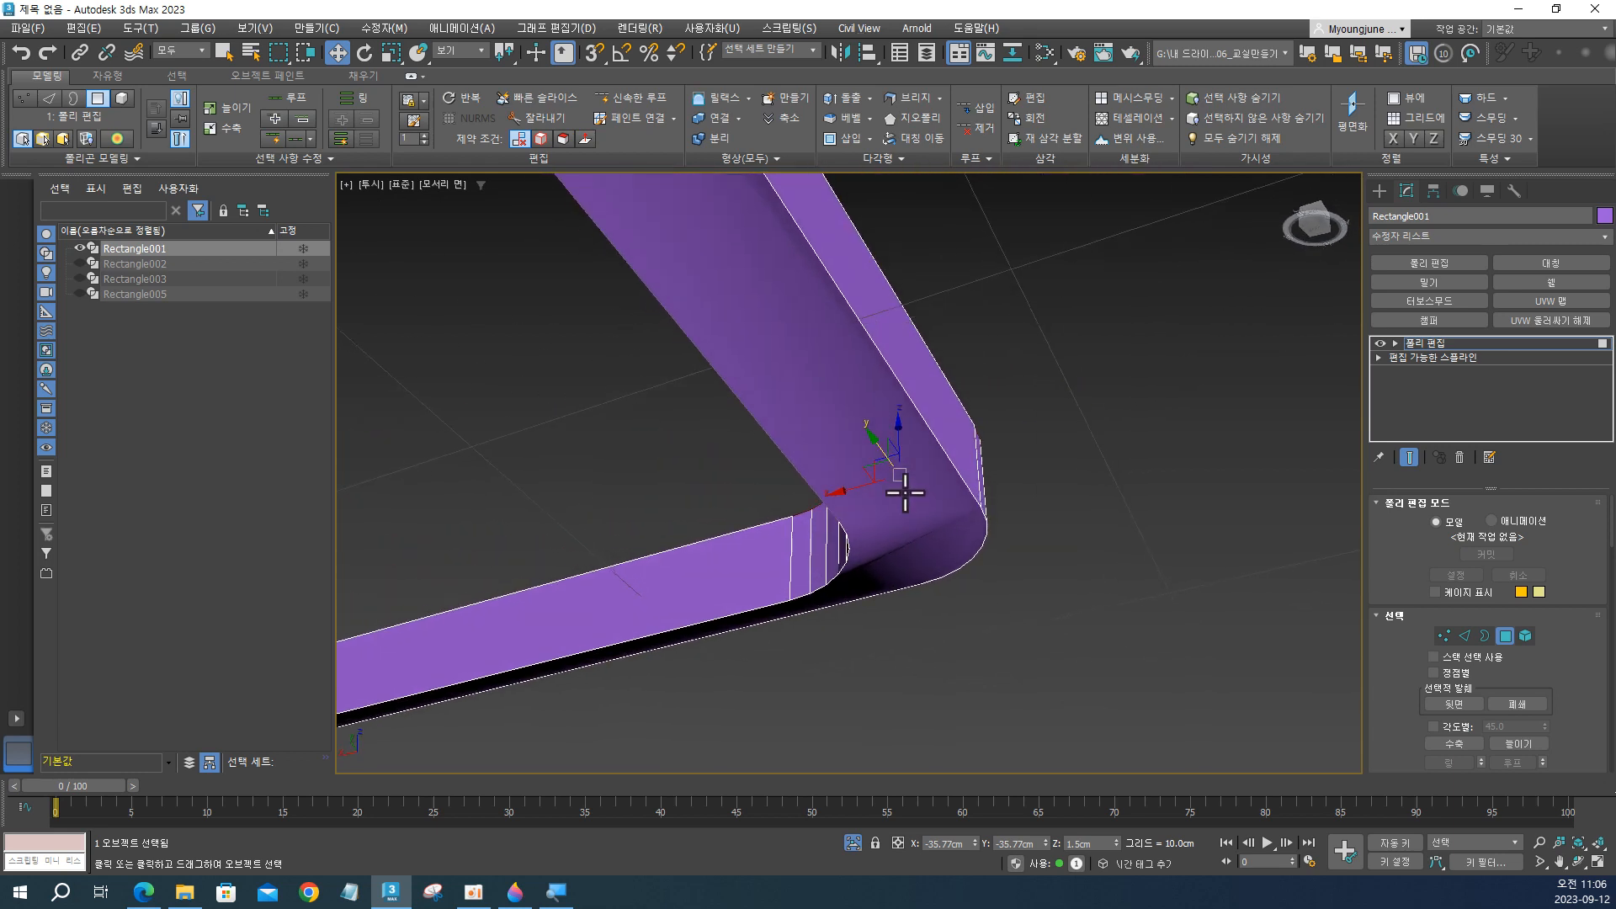
# Delete the polygons covering the frame's underside and switch to border level.
pyautogui.click(905, 493)
pyautogui.press('Delete')
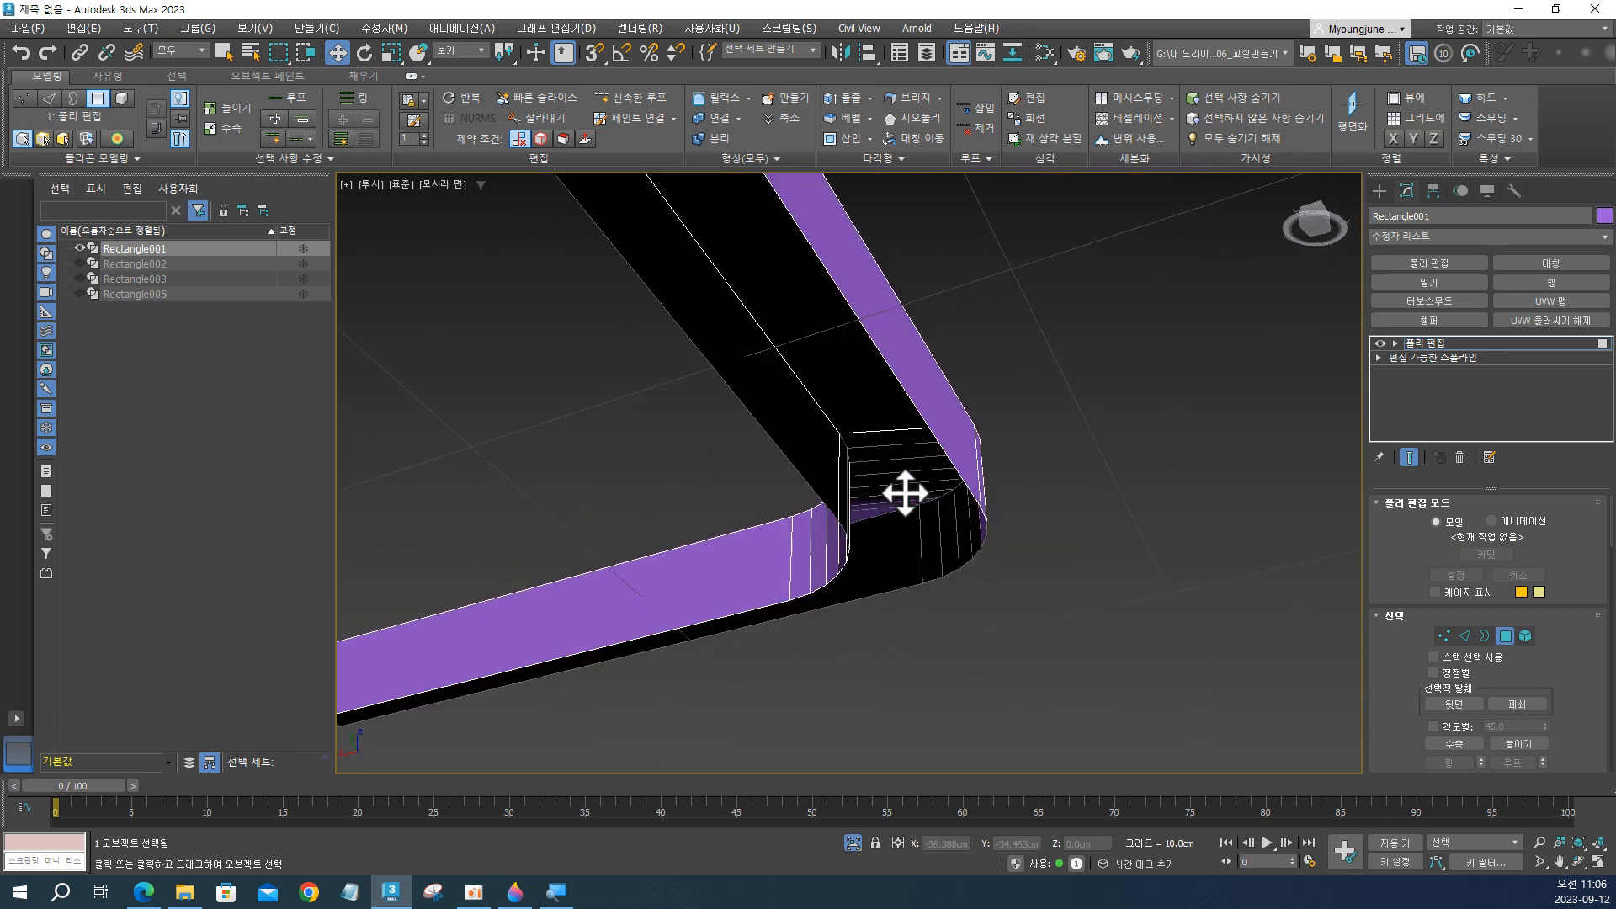
pyautogui.click(1486, 637)
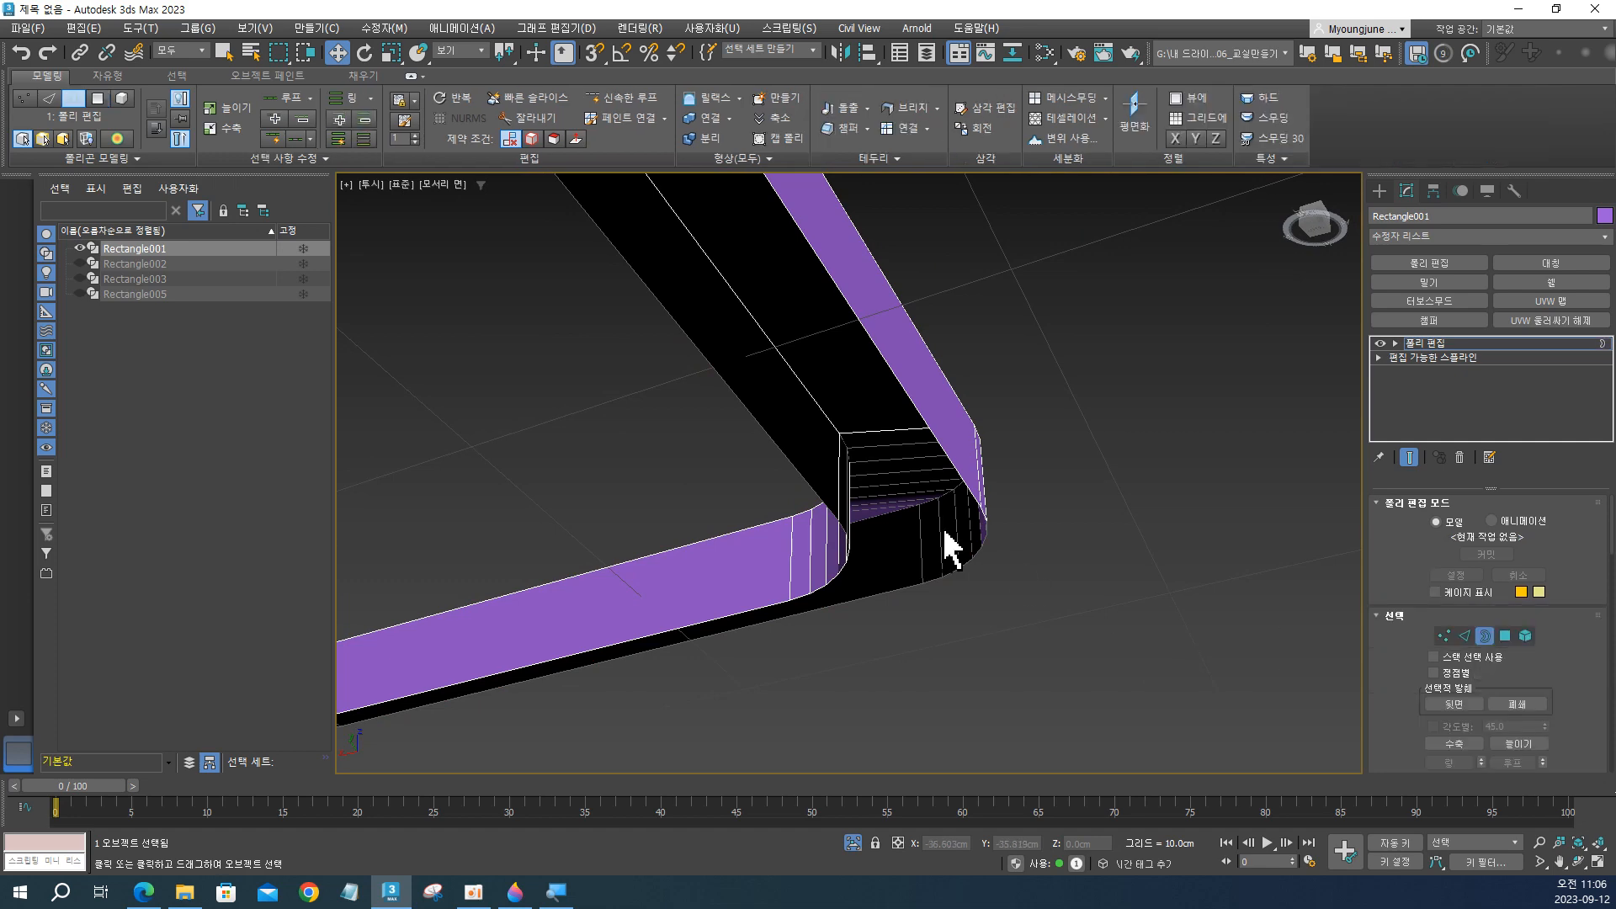
# Select the inner and outer open borders on the frame's underside and bridge them.
pyautogui.scroll(5, 942, 545)
pyautogui.moveTo(920, 559); pyautogui.dragTo(865, 657, button='middle')
pyautogui.scroll(-6, 864, 657)
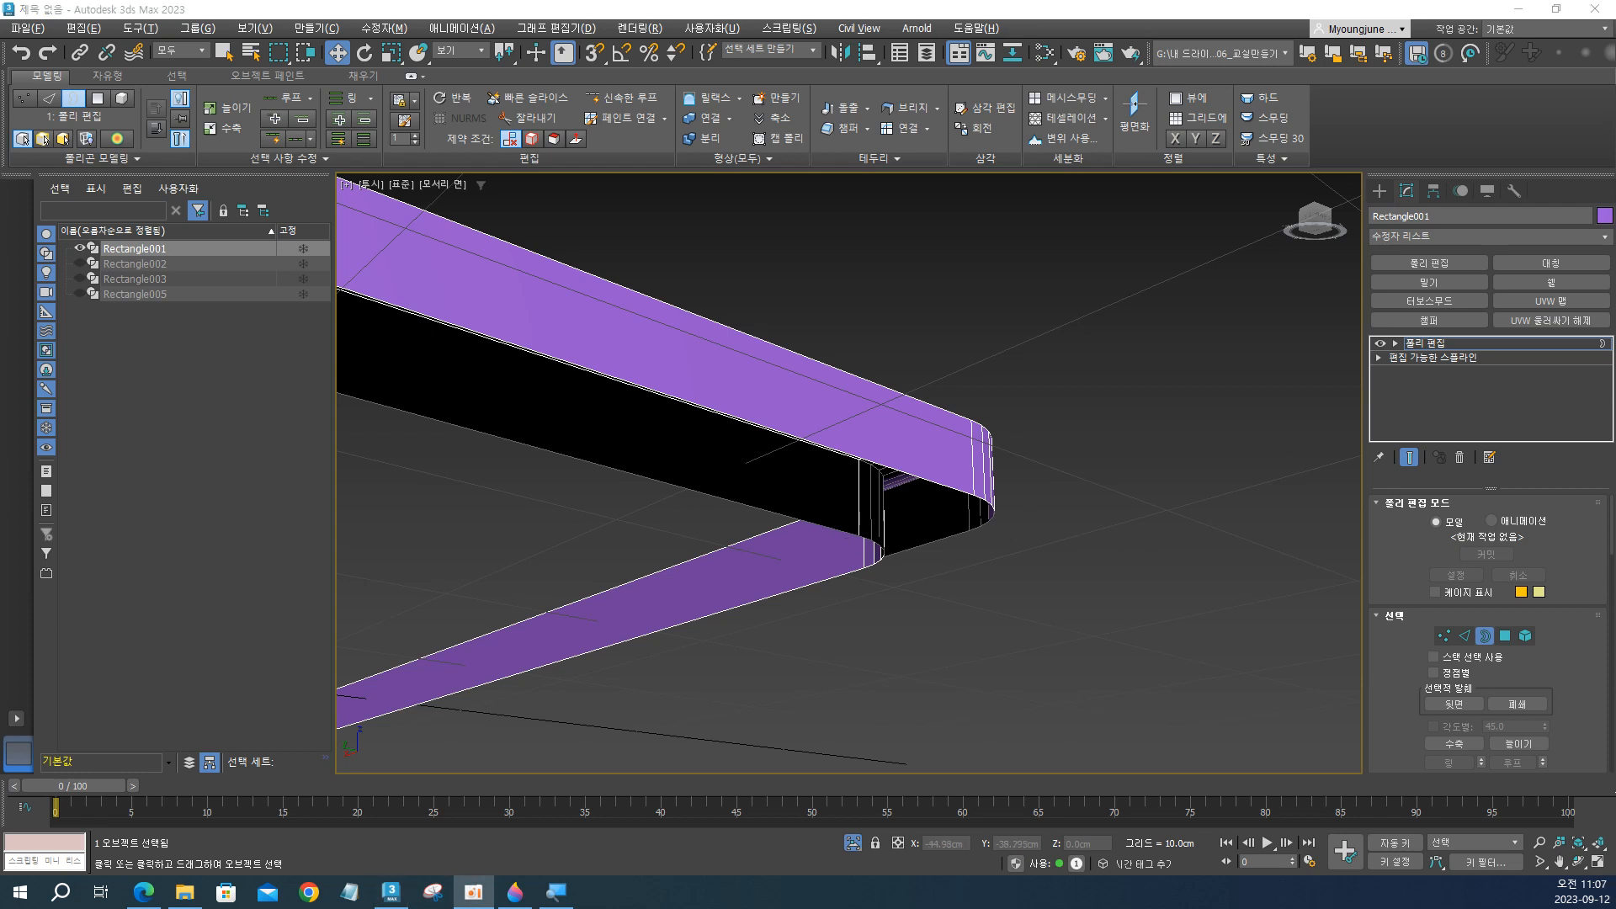
pyautogui.click(888, 468)
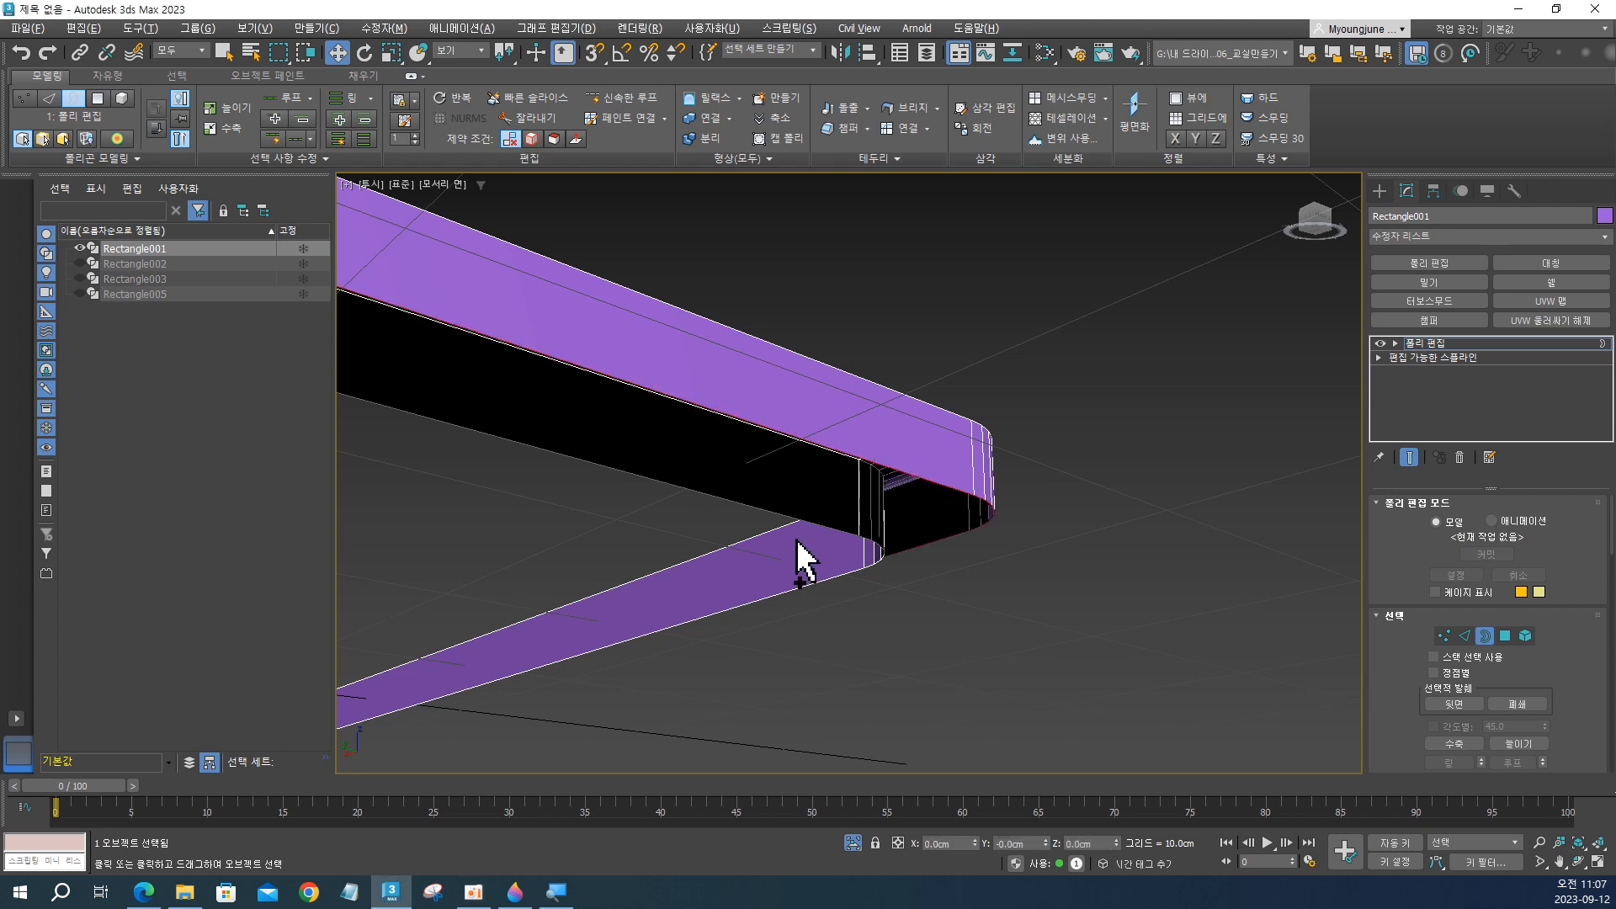
pyautogui.keyDown('ctrl'); pyautogui.click(804, 519); pyautogui.keyUp('ctrl')
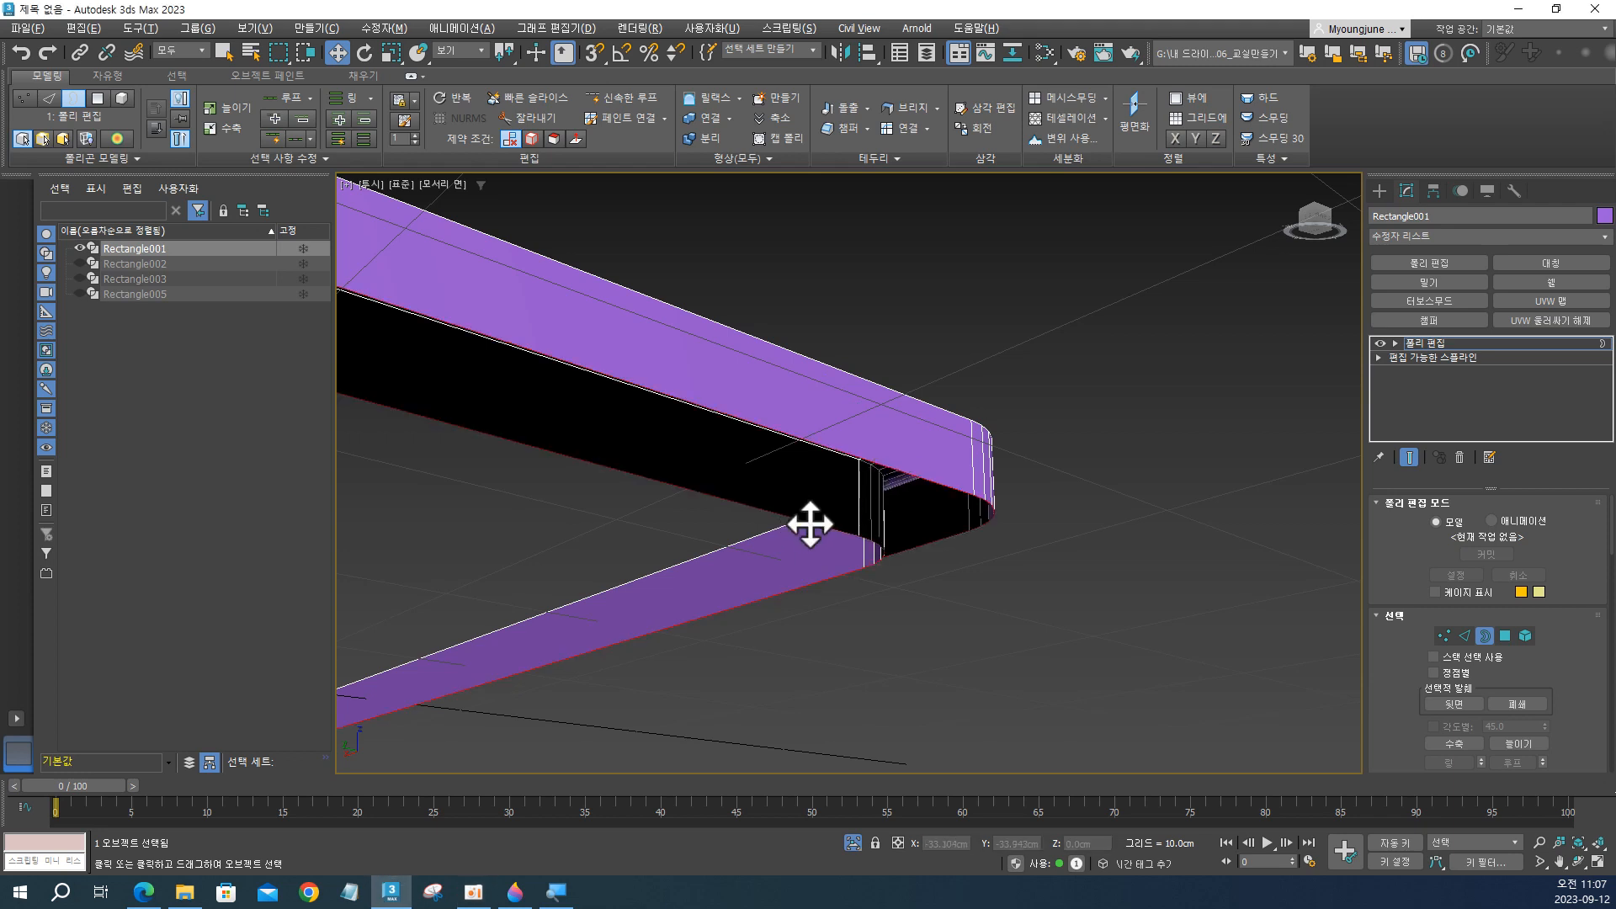
pyautogui.click(901, 115)
pyautogui.scroll(5, 948, 566)
pyautogui.scroll(-3, 948, 565)
pyautogui.scroll(3, 948, 565)
pyautogui.scroll(-5, 948, 566)
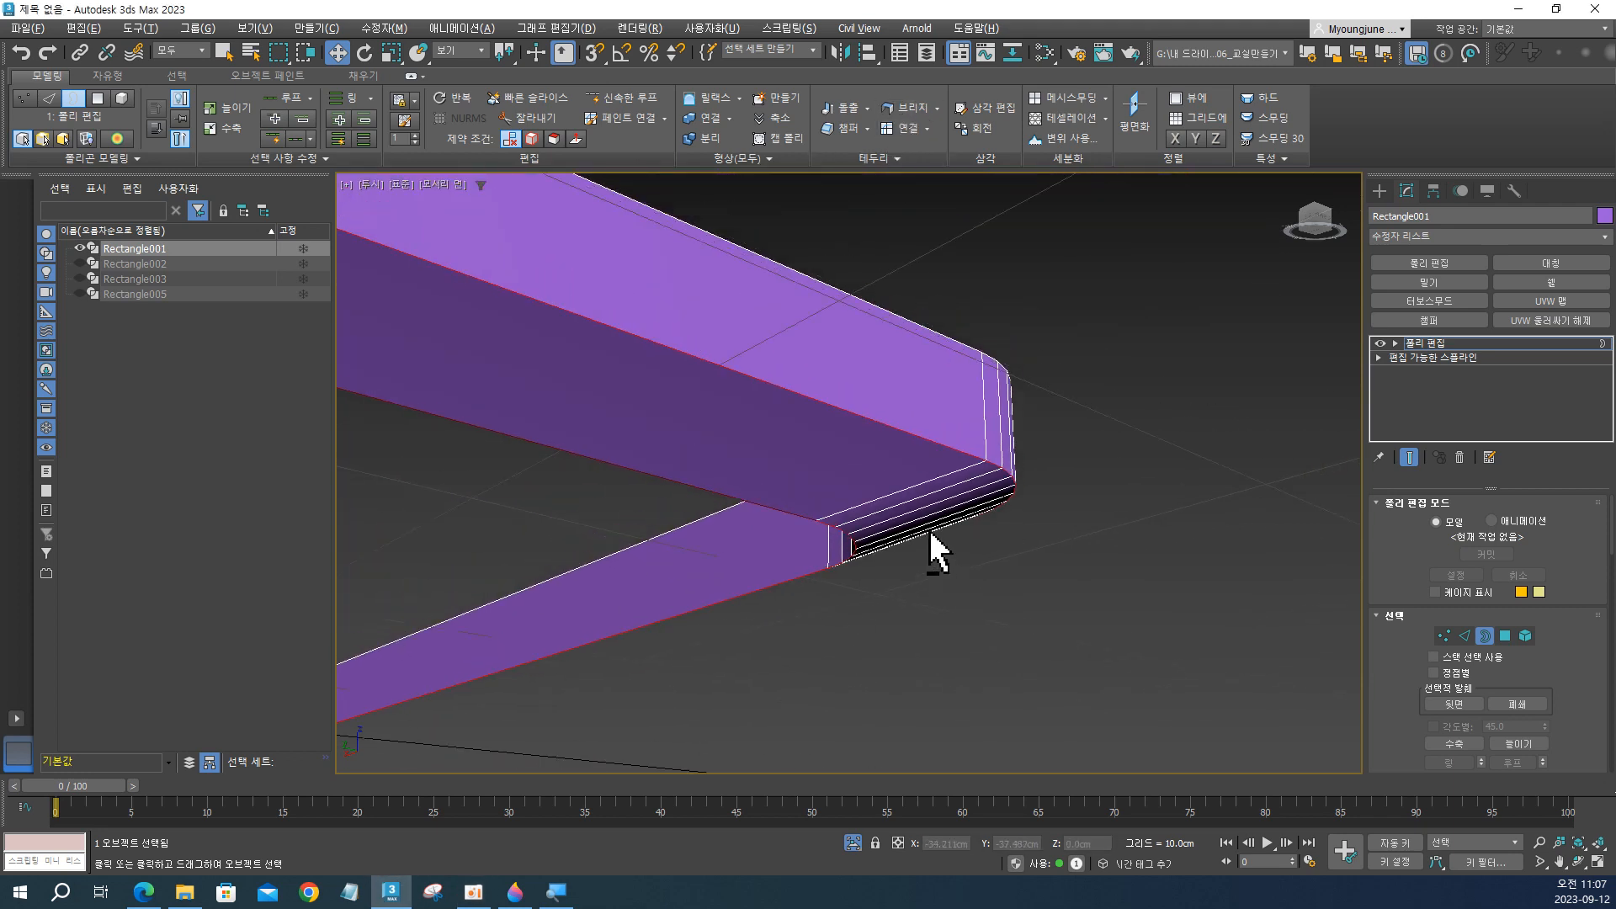
pyautogui.keyDown('alt'); pyautogui.moveTo(930, 531); pyautogui.dragTo(948, 511, button='middle'); pyautogui.keyUp('alt')
# Switch to polygon level and examine the bridged corner's faces and shading from several angles with edged faces off.
pyautogui.click(1511, 636)
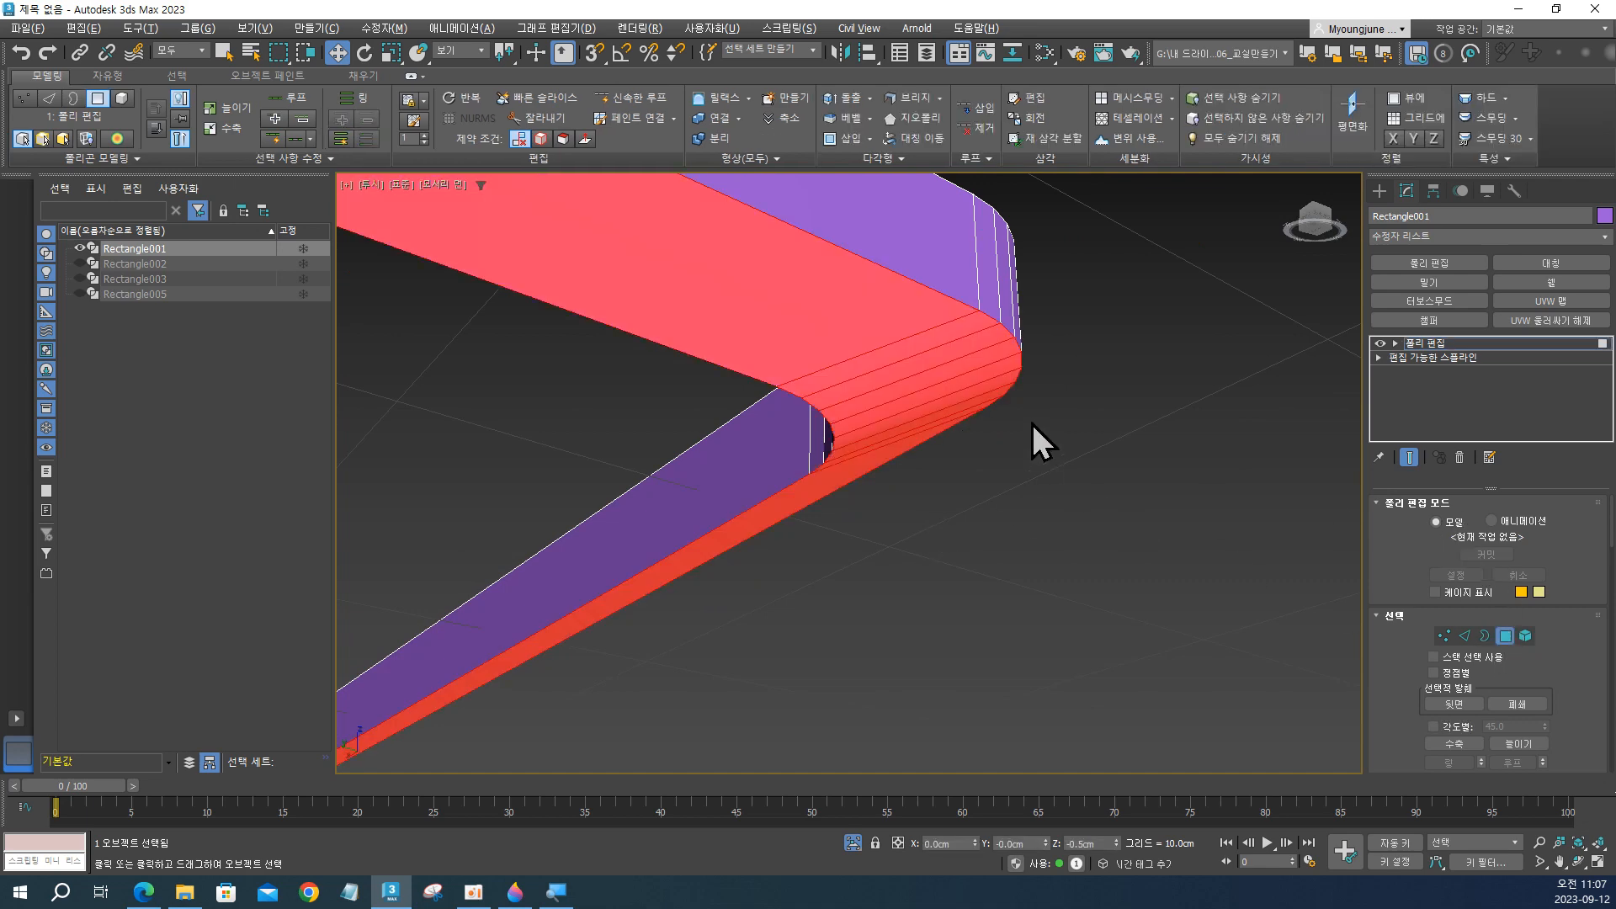
pyautogui.click(933, 341)
pyautogui.moveTo(932, 341)
pyautogui.keyDown('alt'); pyautogui.mouseDown(button='middle')
pyautogui.moveTo(888, 317)
pyautogui.moveTo(826, 350)
pyautogui.moveTo(841, 404)
pyautogui.moveTo(920, 350)
pyautogui.moveTo(927, 441)
pyautogui.moveTo(909, 449)
pyautogui.moveTo(931, 419)
pyautogui.moveTo(1035, 390)
pyautogui.moveTo(984, 356)
pyautogui.moveTo(992, 342)
pyautogui.moveTo(919, 317)
pyautogui.mouseUp(button='middle'); pyautogui.keyUp('alt')
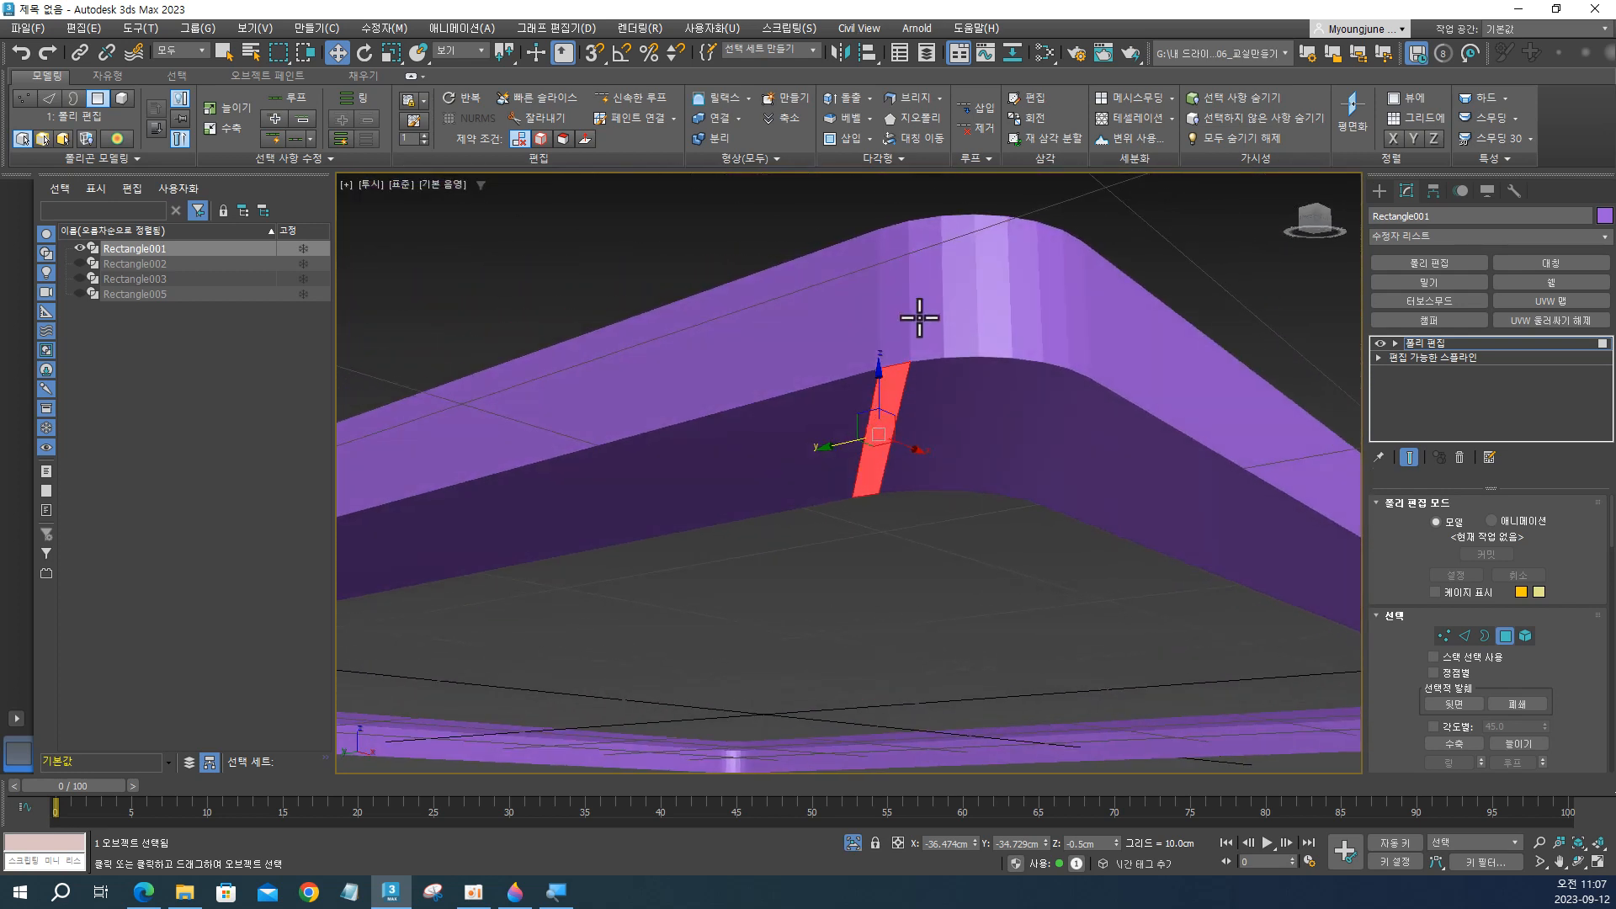
pyautogui.click(905, 312)
pyautogui.click(1092, 325)
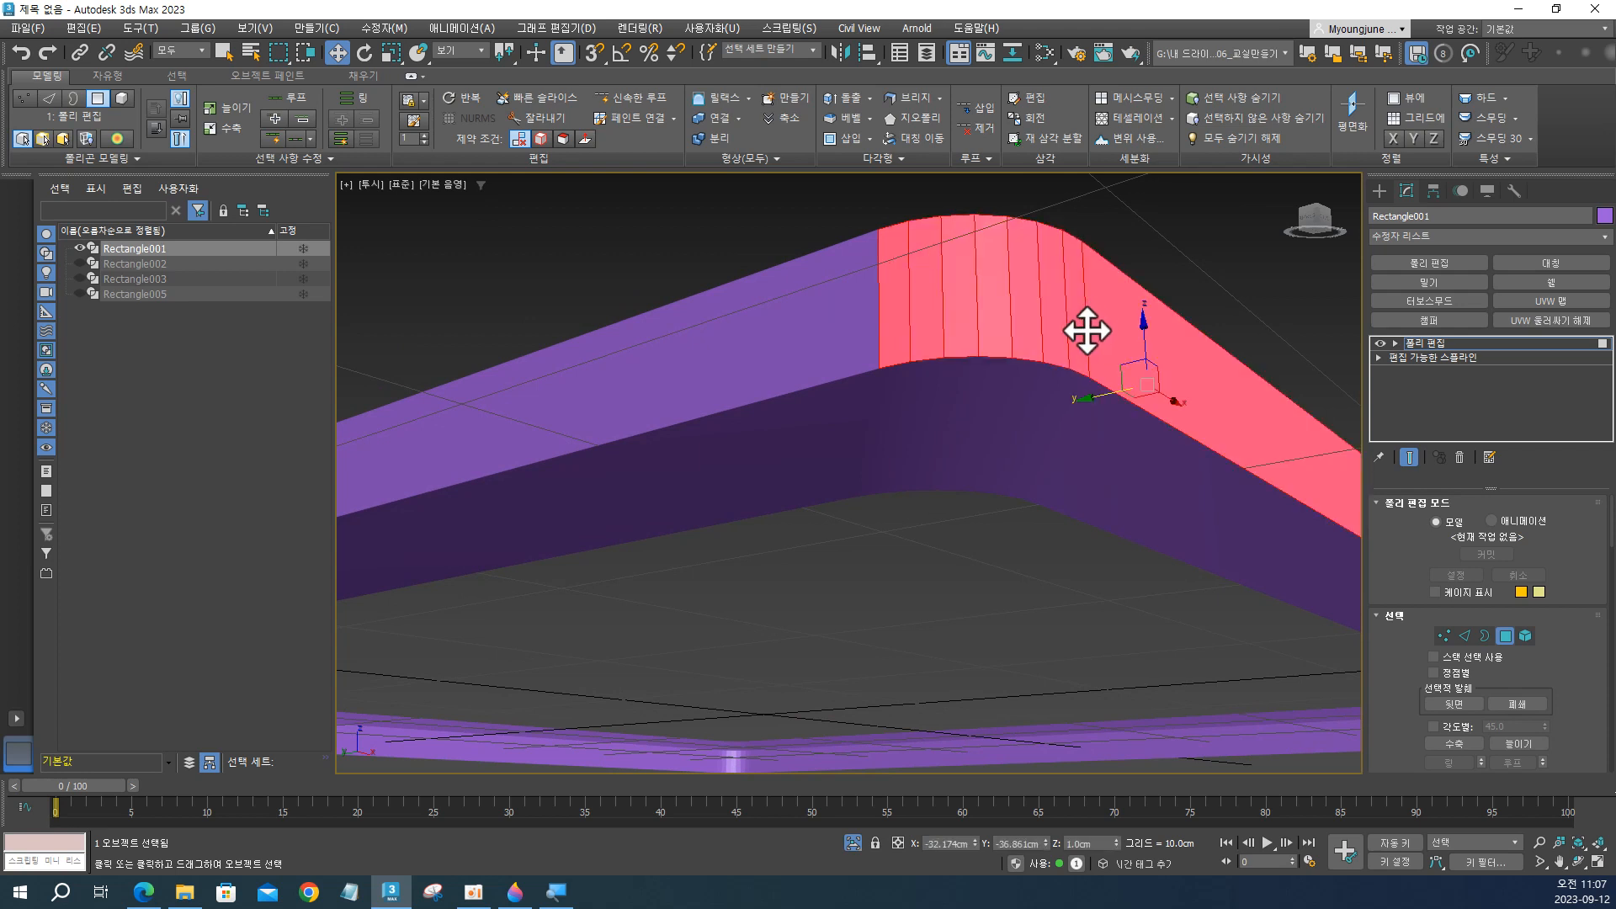
pyautogui.click(1047, 395)
pyautogui.hotkey('ctrl', 'z')
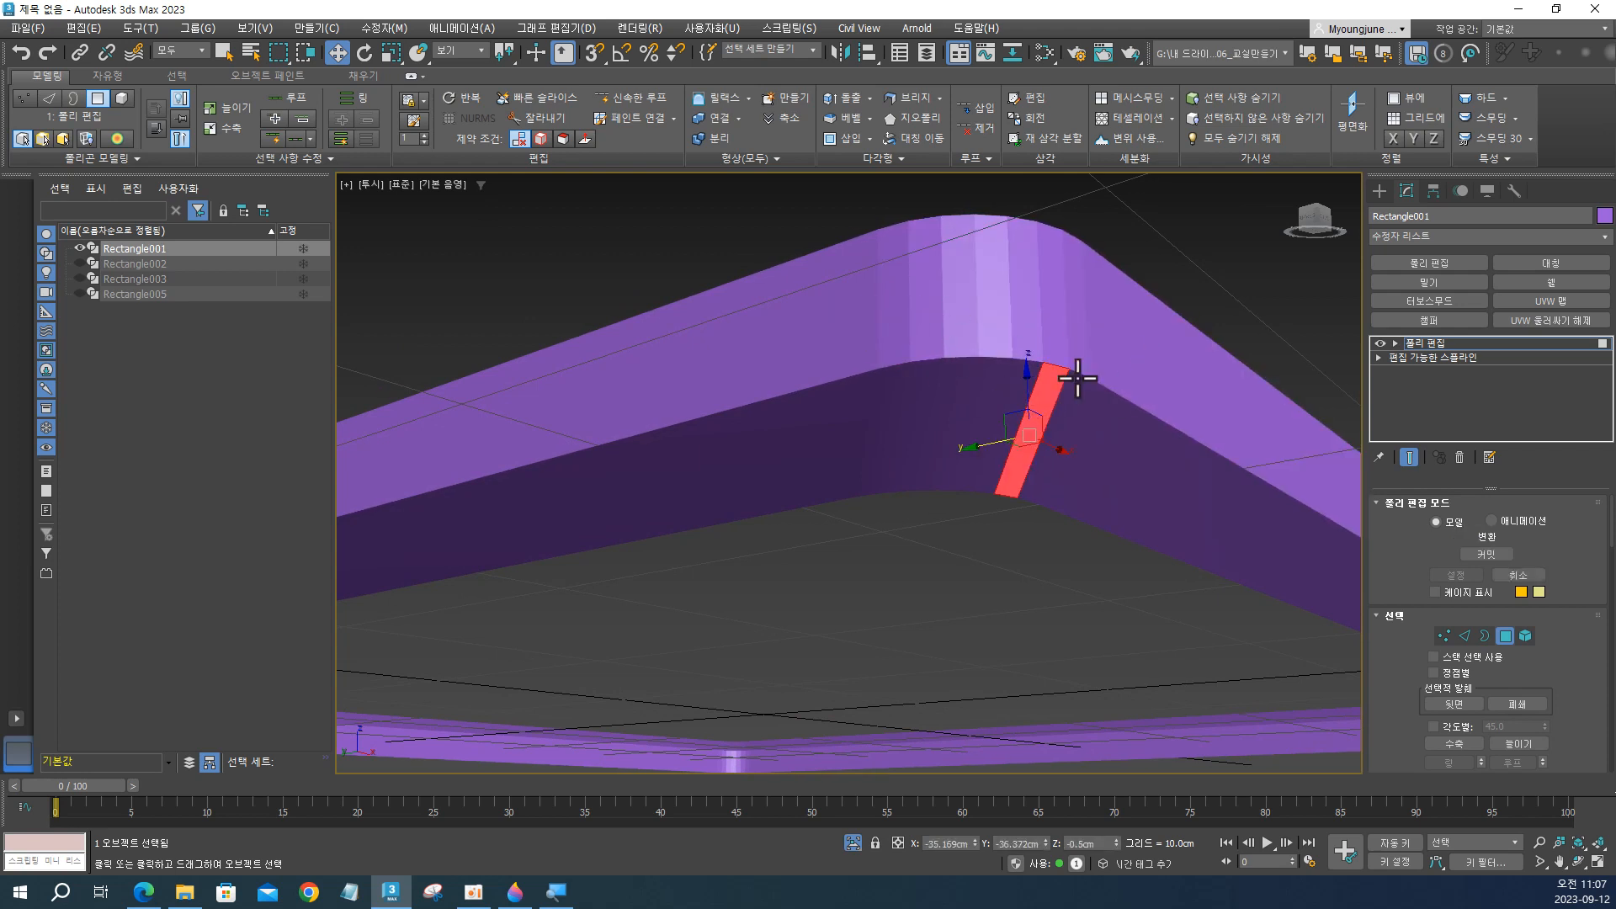
pyautogui.keyDown('alt'); pyautogui.moveTo(1076, 313); pyautogui.dragTo(1078, 437, button='middle'); pyautogui.keyUp('alt')
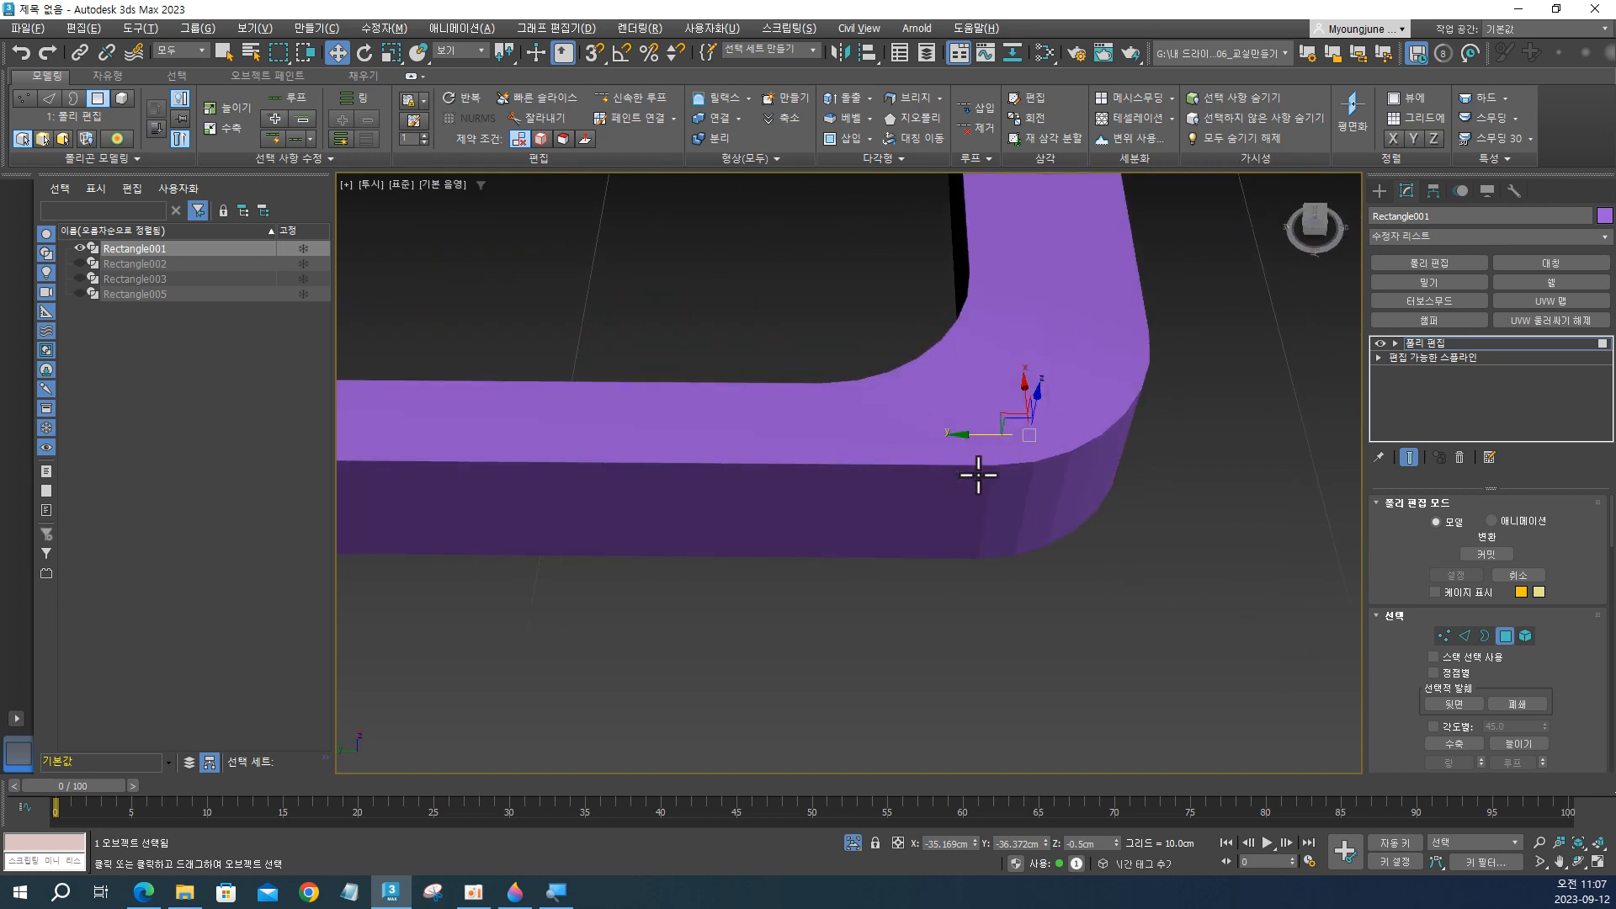
pyautogui.keyDown('alt'); pyautogui.moveTo(978, 476); pyautogui.dragTo(939, 426, button='middle'); pyautogui.keyUp('alt')
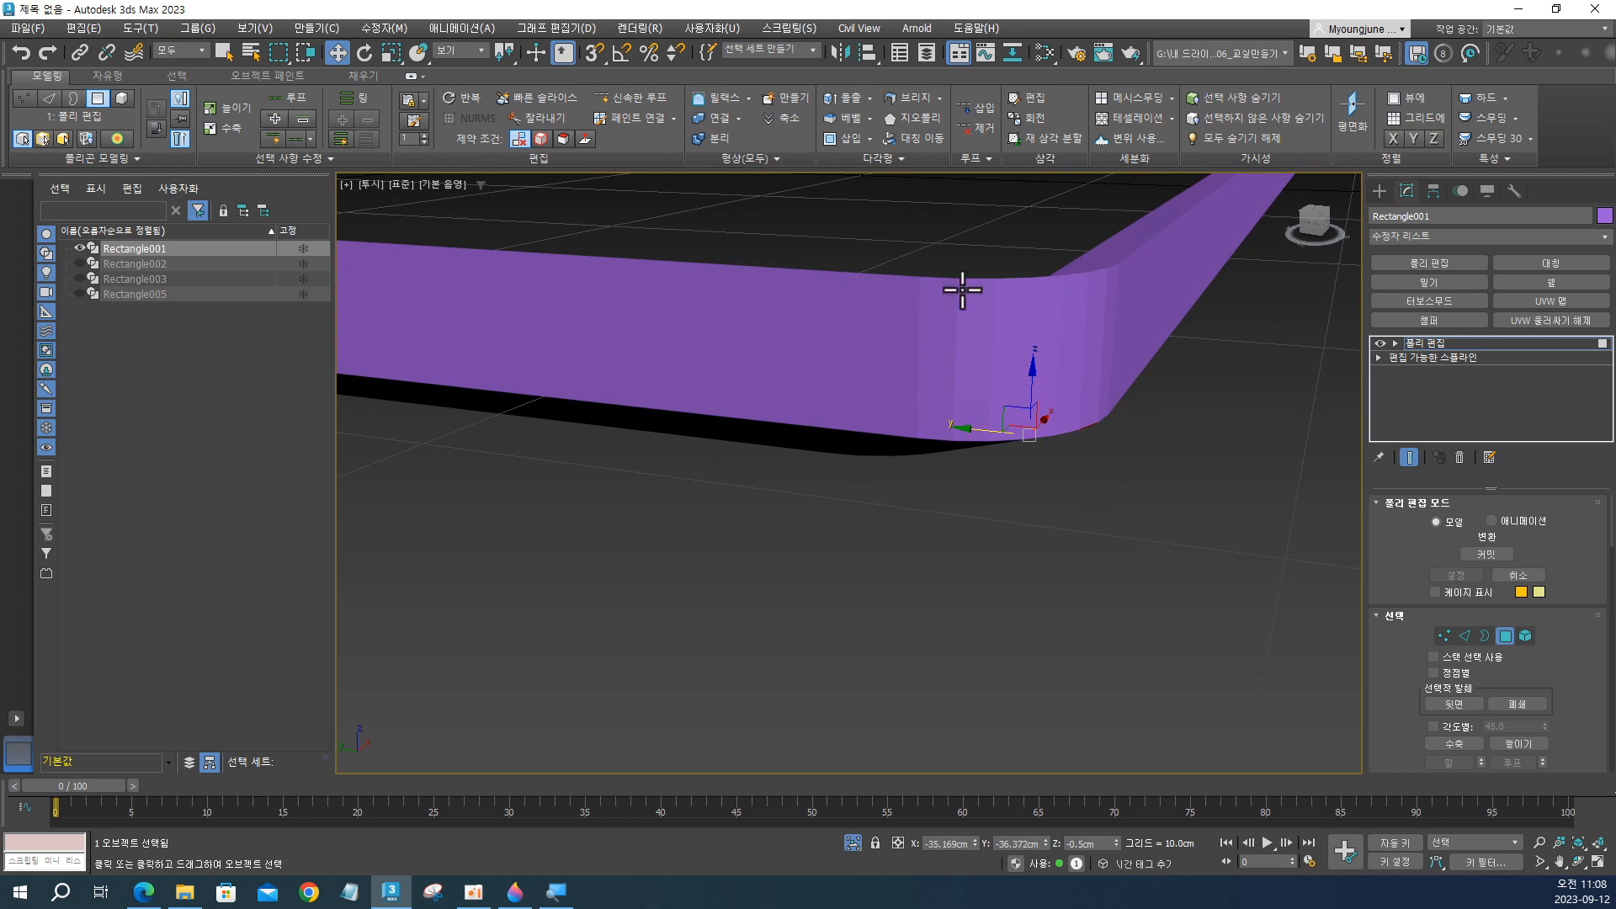
pyautogui.moveTo(962, 289); pyautogui.dragTo(1134, 271, button='middle')
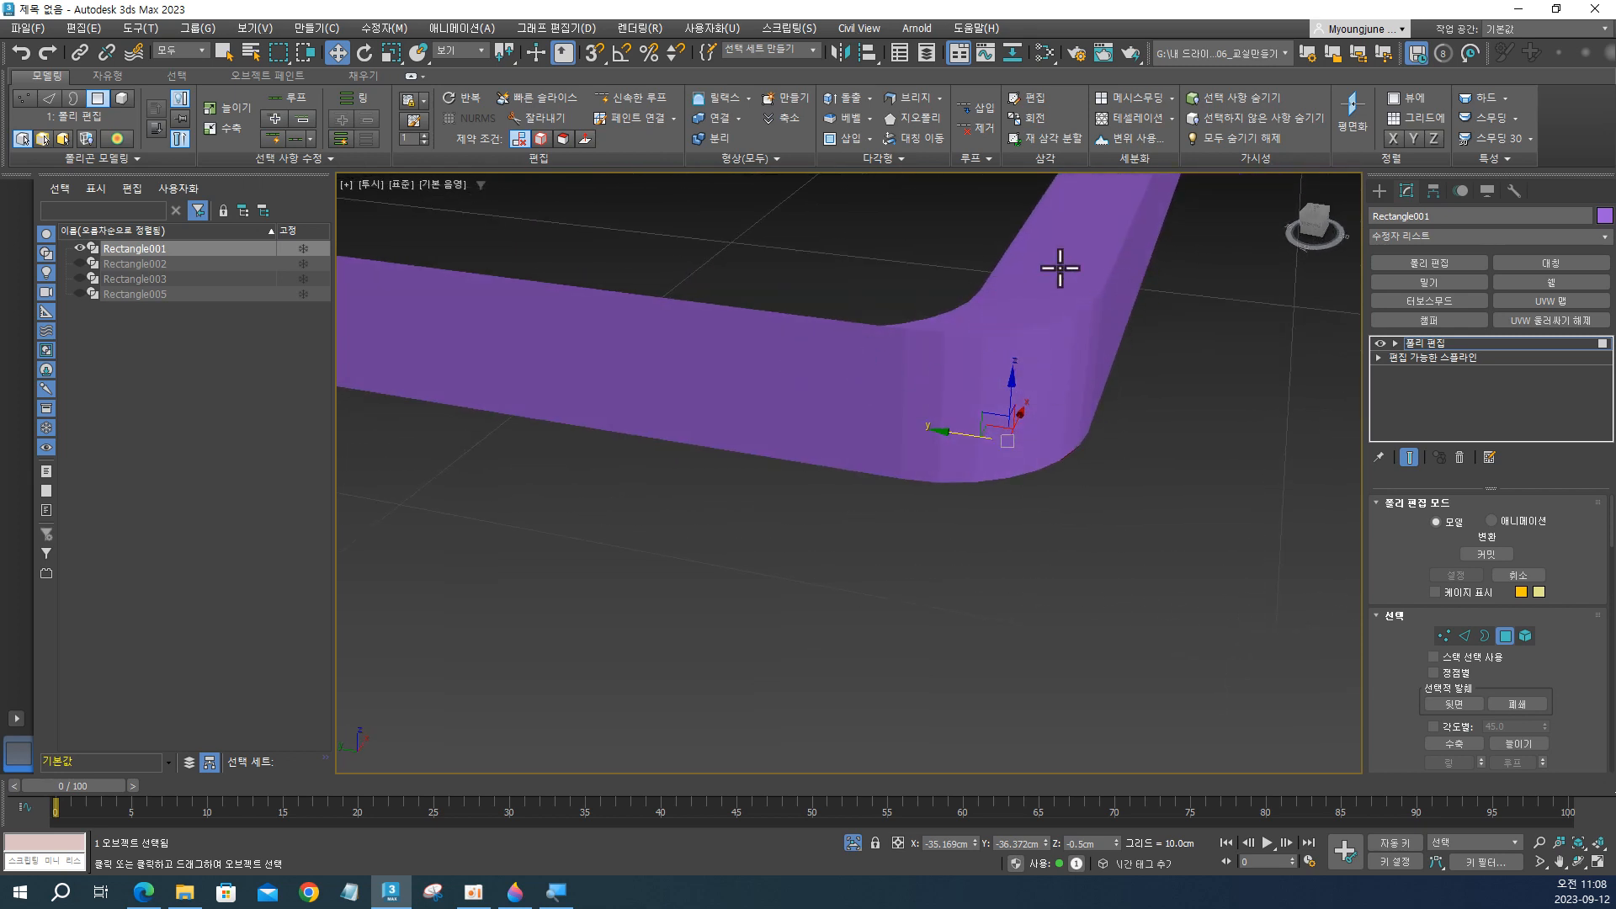
# Select all polygons of the frame and apply Auto Smooth with a threshold of 45, then deselect them.
pyautogui.click(1056, 311)
pyautogui.hotkey('ctrl', 'a')
pyautogui.scroll(-4, 1052, 345)
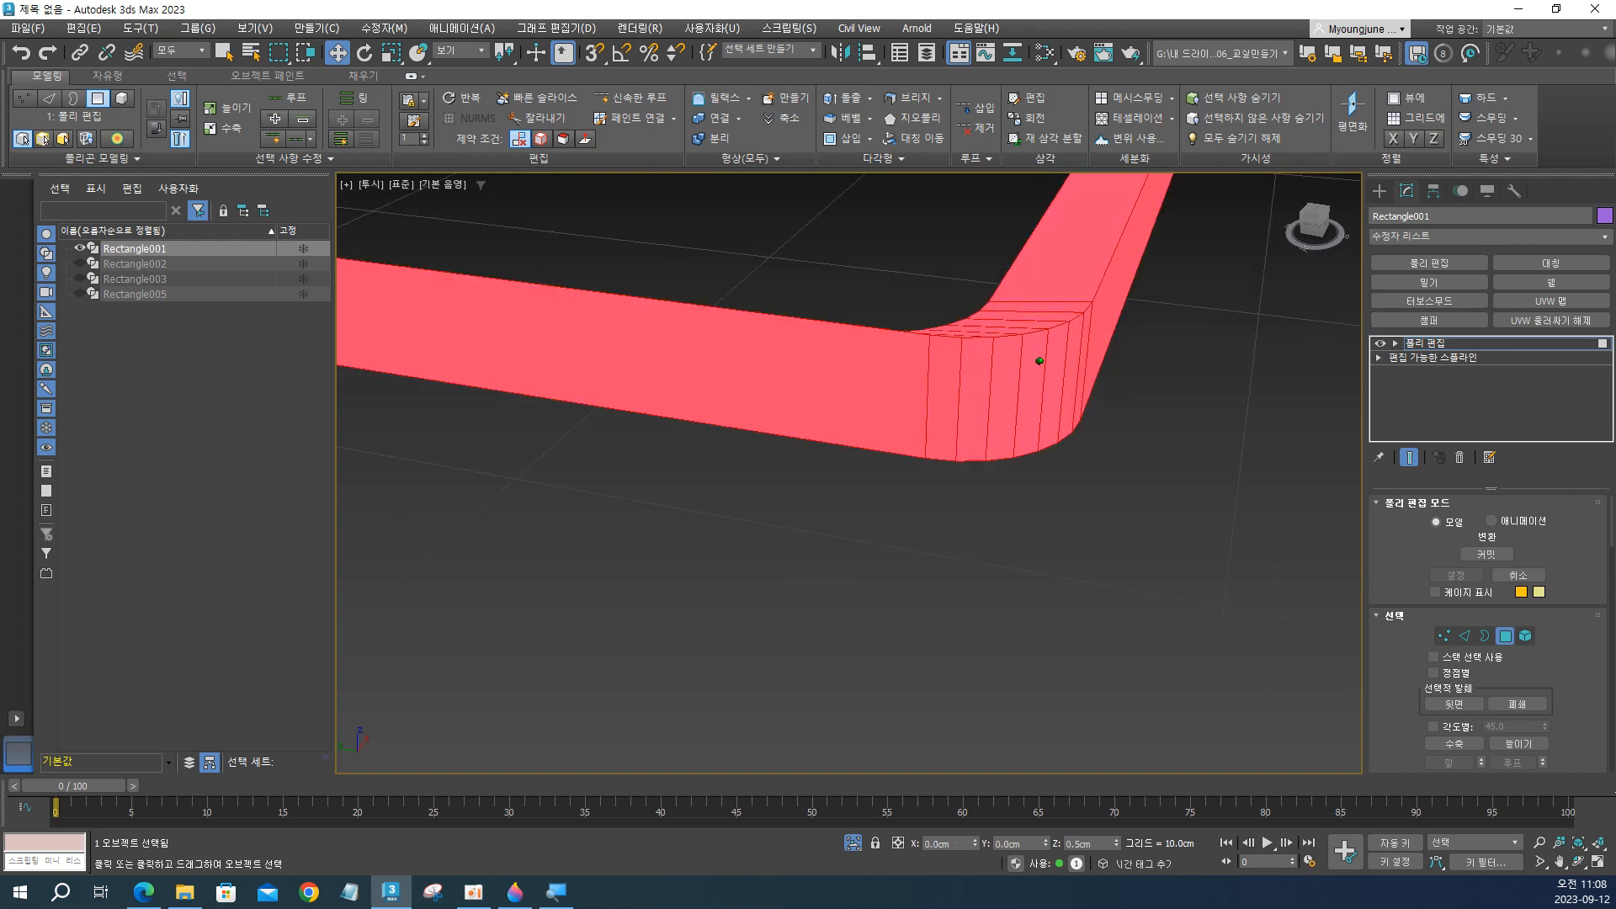
pyautogui.scroll(6, 1039, 357)
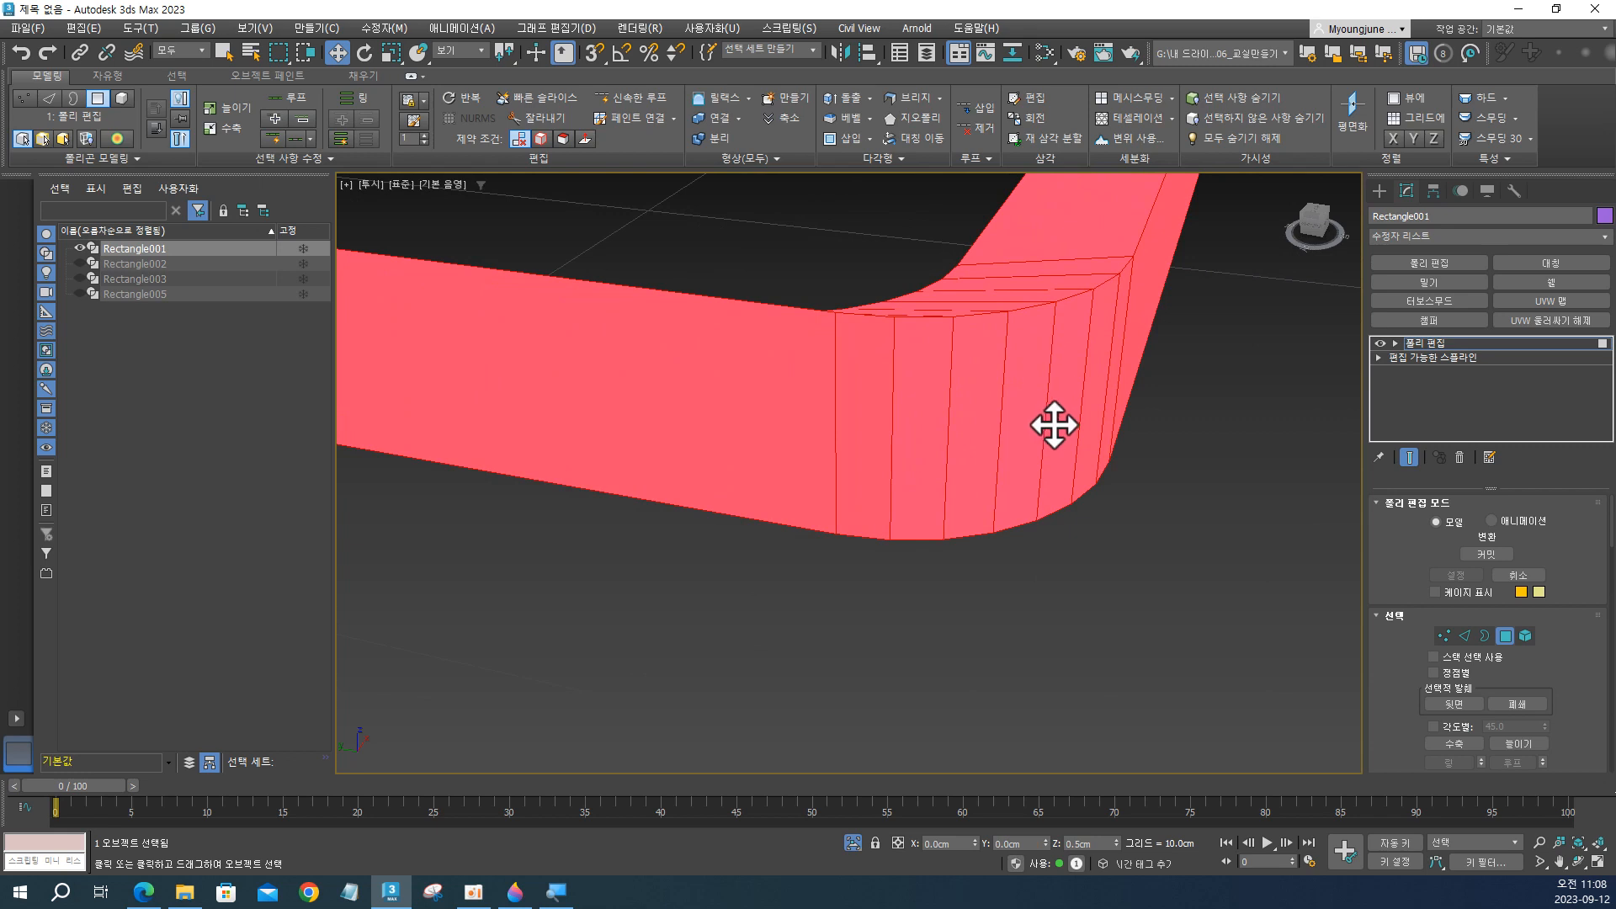
pyautogui.press('ctrl')
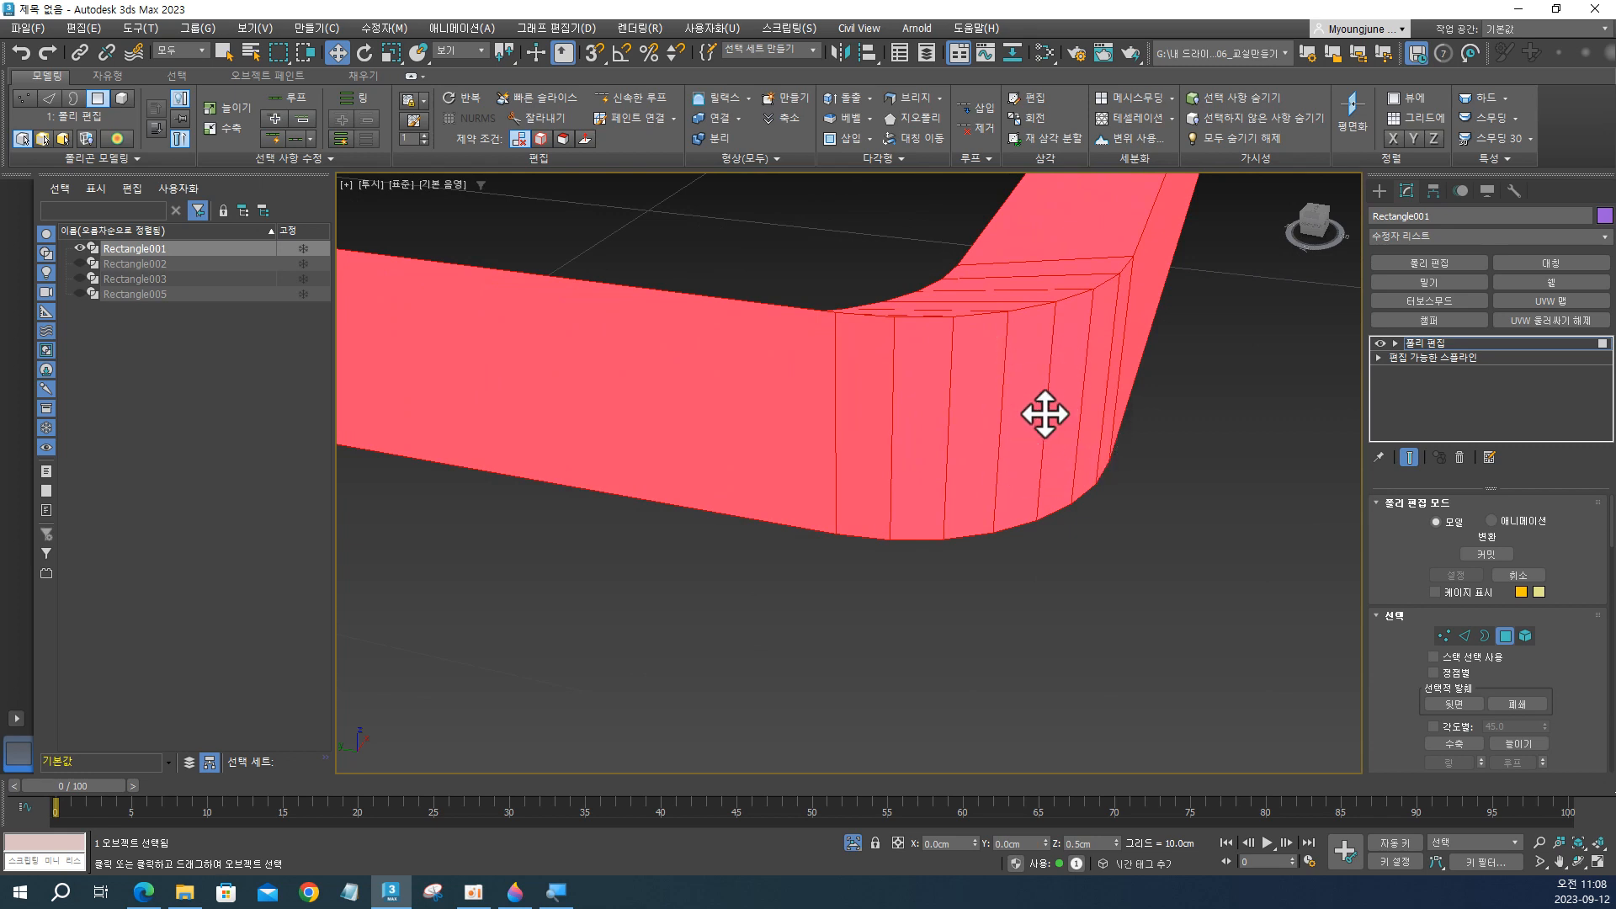
pyautogui.press('ctrl')
pyautogui.press('ctrl')
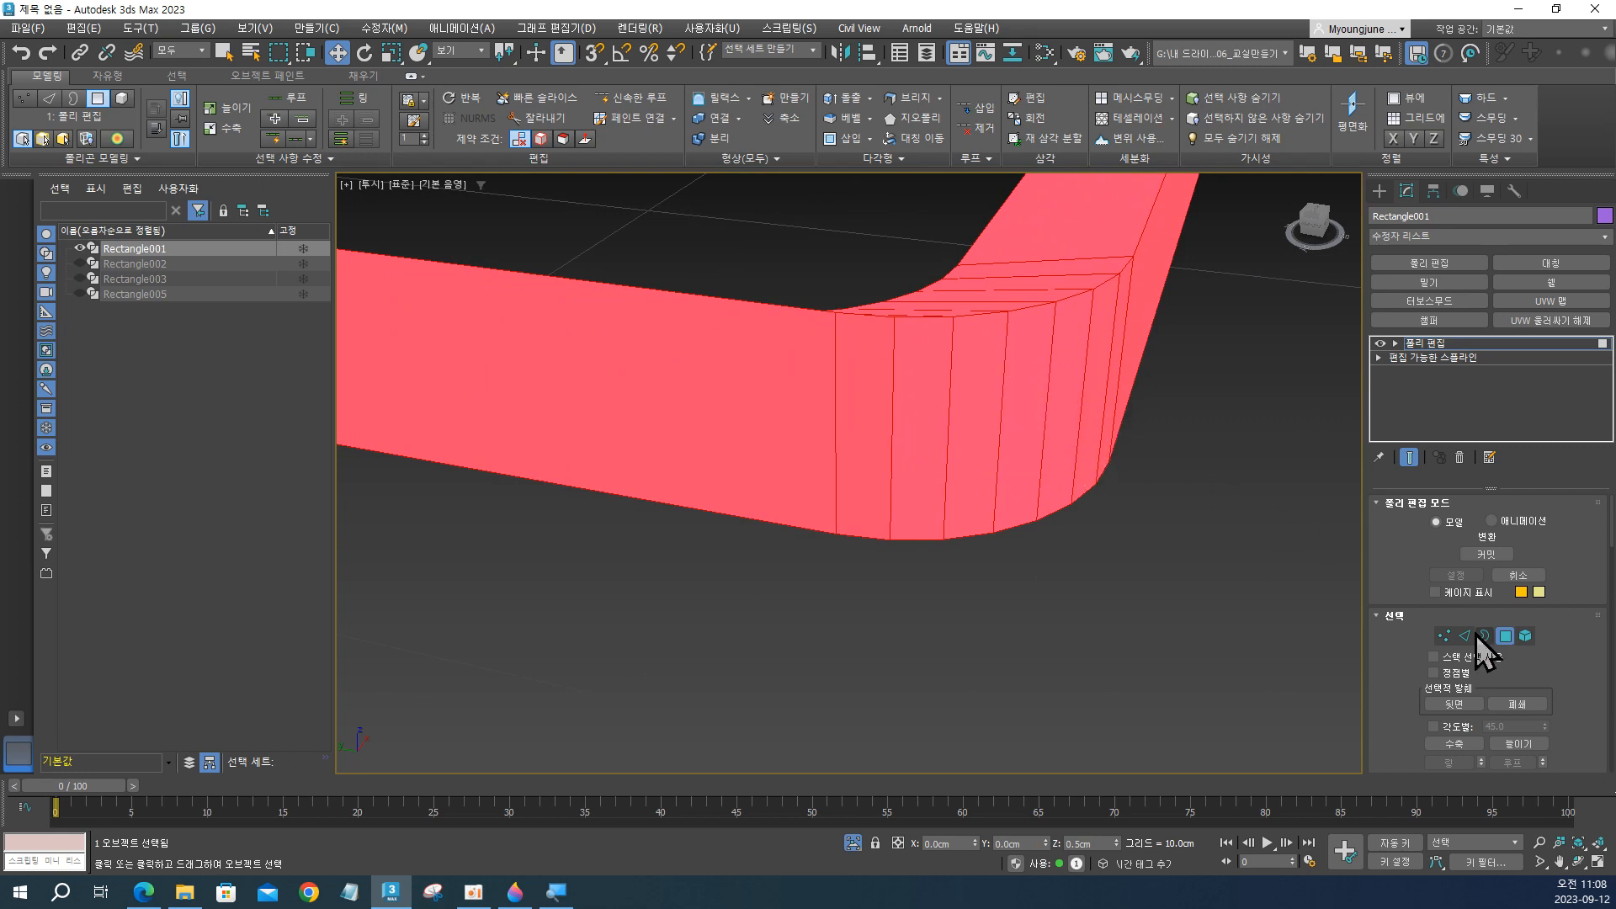
pyautogui.scroll(-5, 1410, 716)
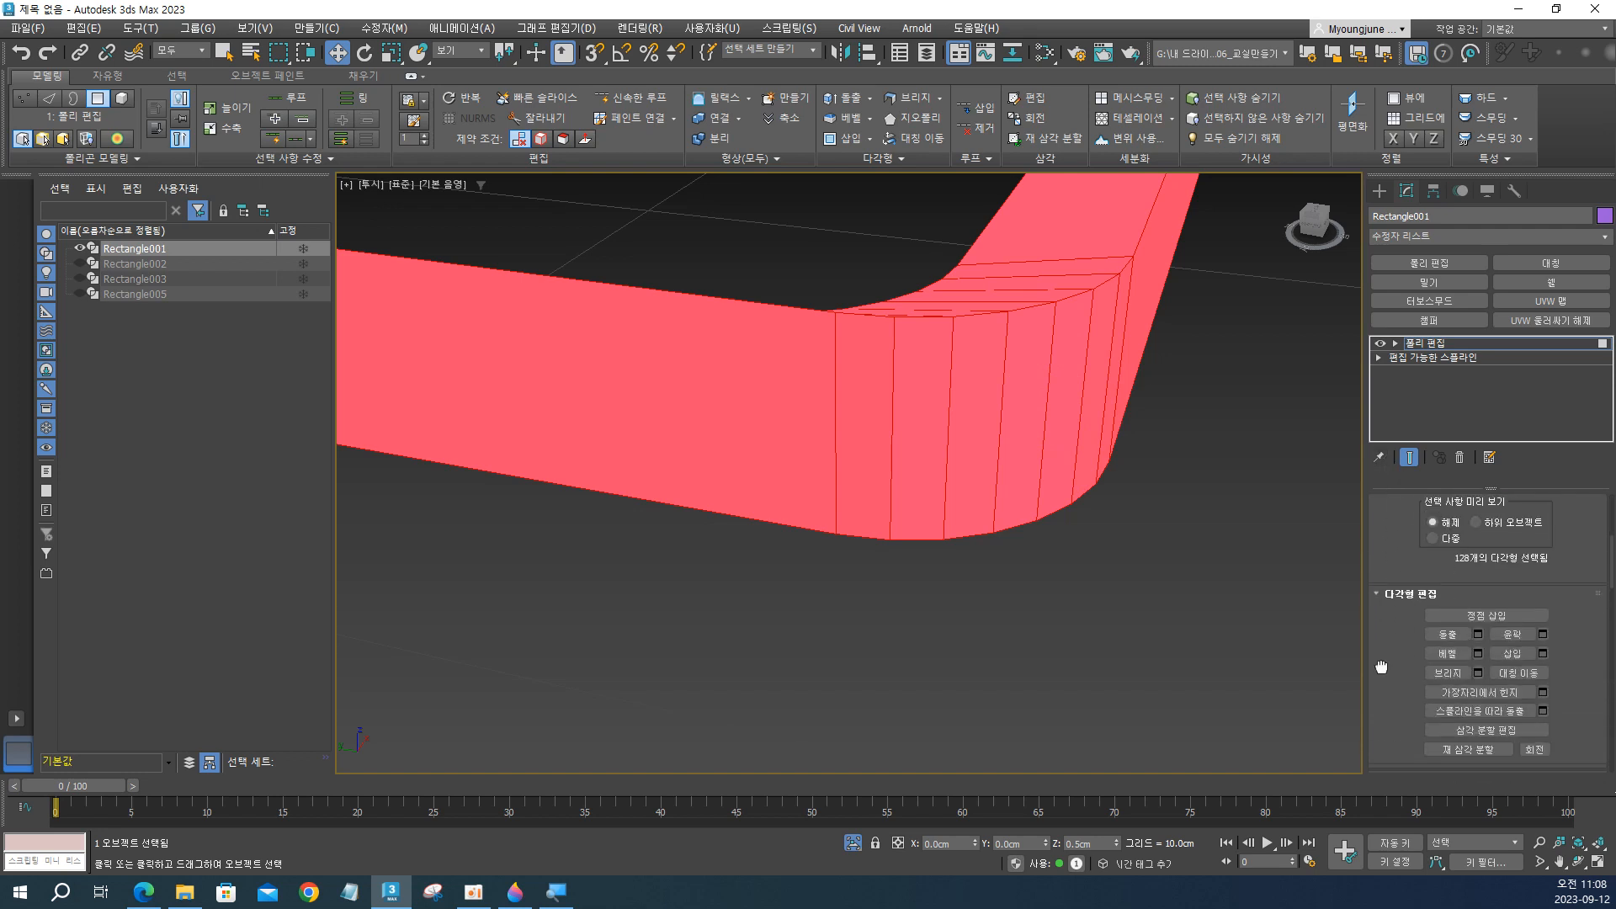
pyautogui.moveTo(1381, 667); pyautogui.dragTo(1397, 399)
pyautogui.moveTo(1409, 630); pyautogui.dragTo(1422, 436)
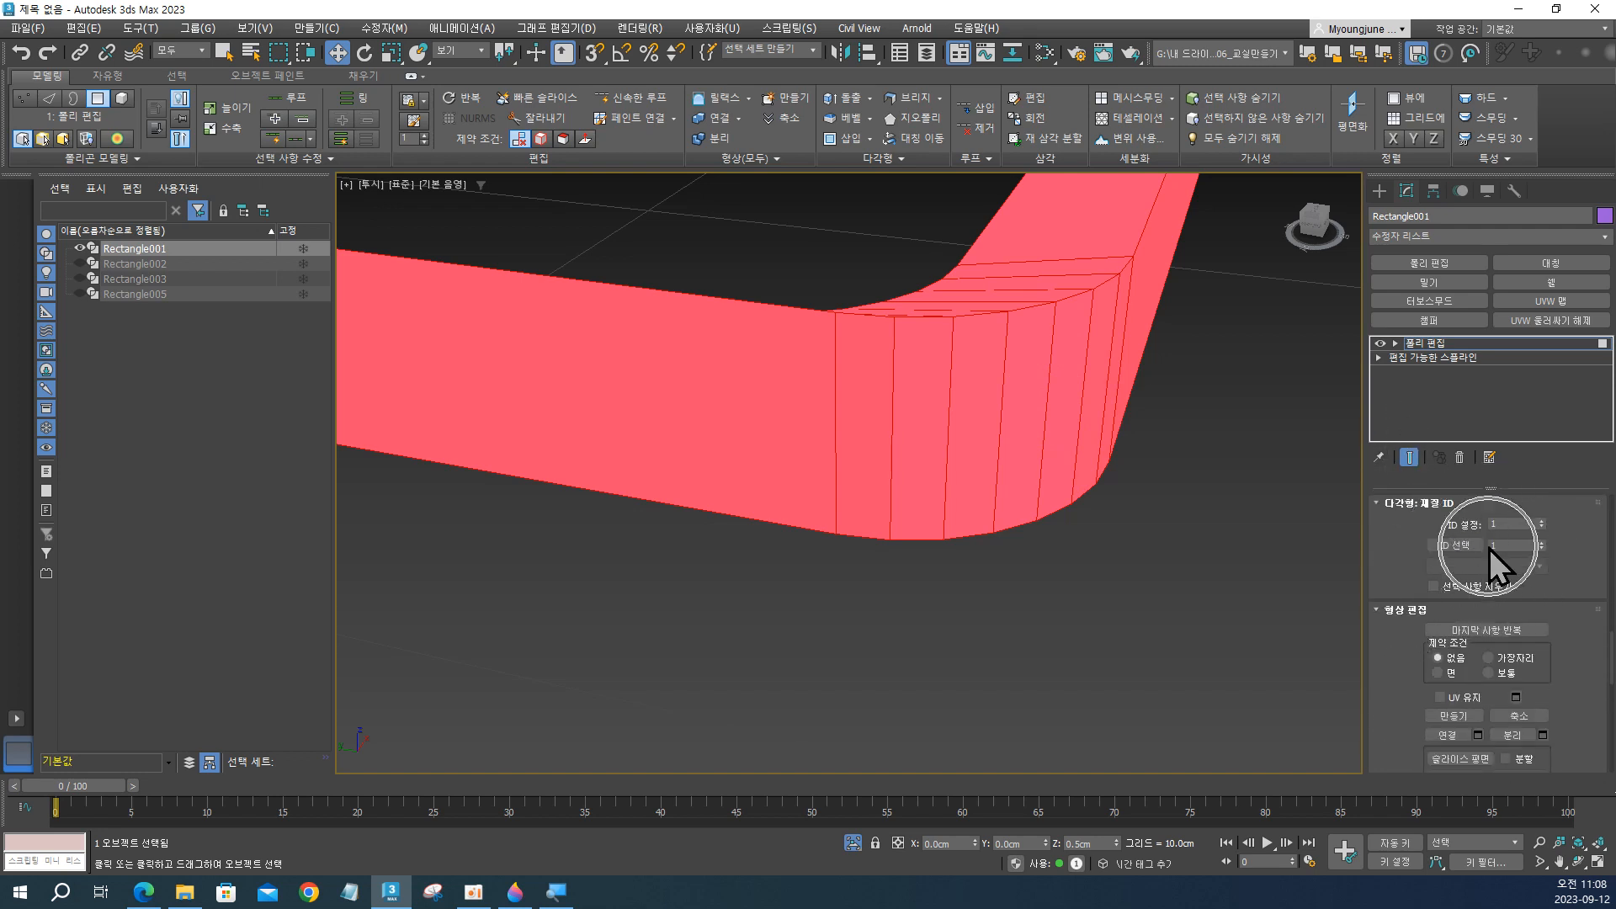
pyautogui.moveTo(1394, 686); pyautogui.dragTo(1386, 498)
pyautogui.moveTo(1385, 651); pyautogui.dragTo(1391, 465)
pyautogui.moveTo(1394, 590); pyautogui.dragTo(1402, 436)
pyautogui.moveTo(1412, 537); pyautogui.dragTo(1414, 574)
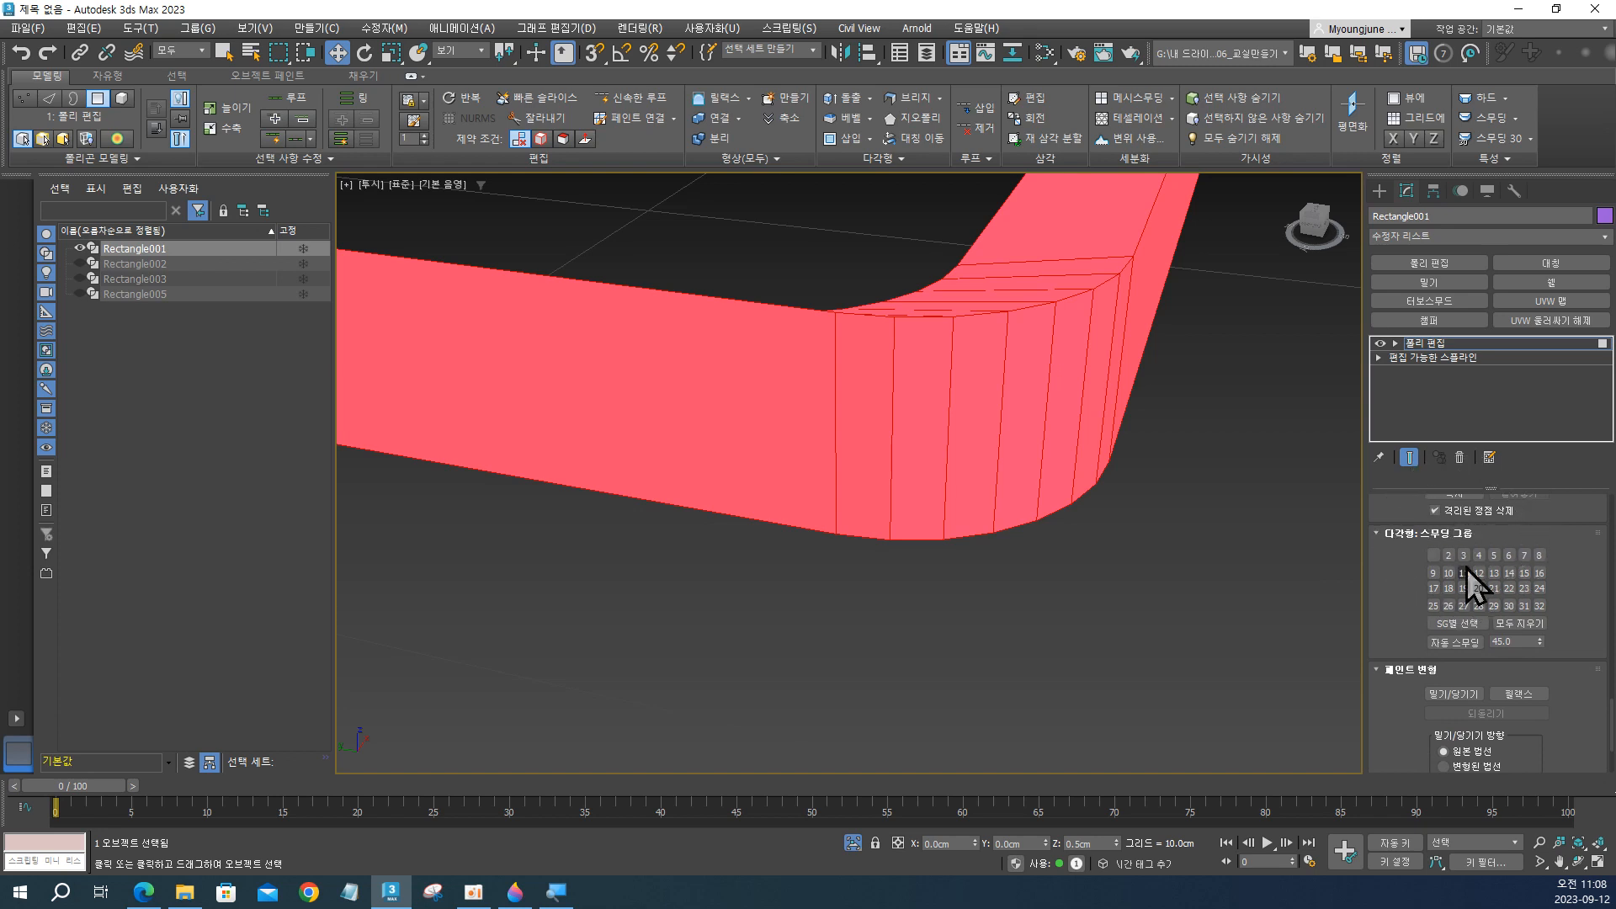
pyautogui.click(1459, 646)
pyautogui.click(1109, 543)
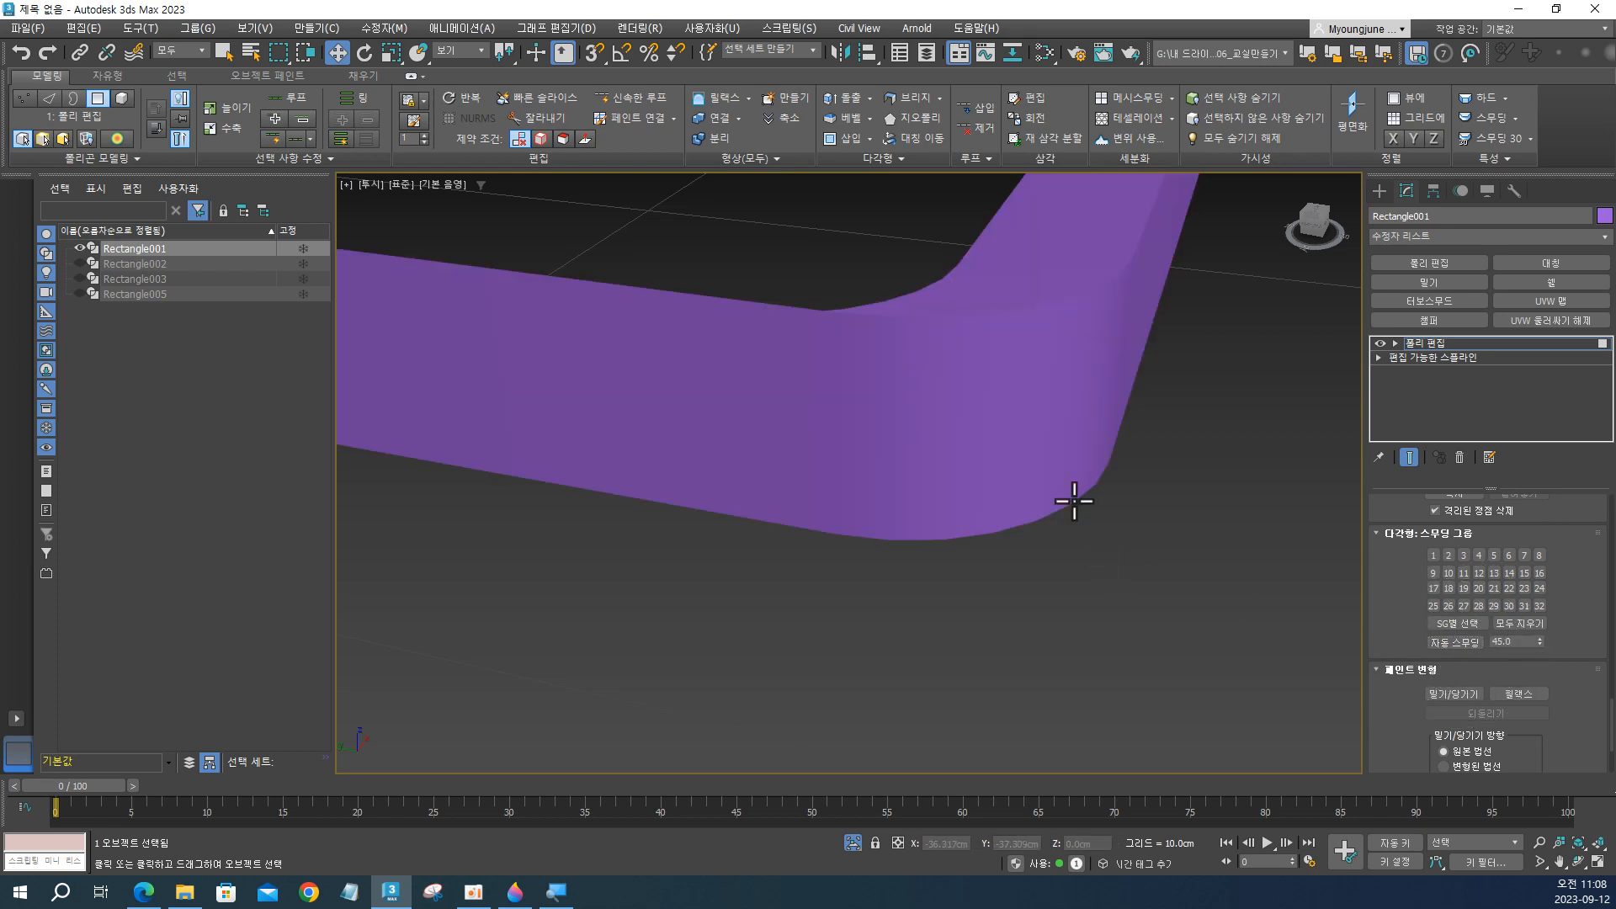
# Examine the smoothed frame as a whole and up close around its rounded corners.
pyautogui.keyDown('alt'); pyautogui.moveTo(1074, 501); pyautogui.dragTo(1277, 810, button='middle'); pyautogui.keyUp('alt')
pyautogui.press('z')
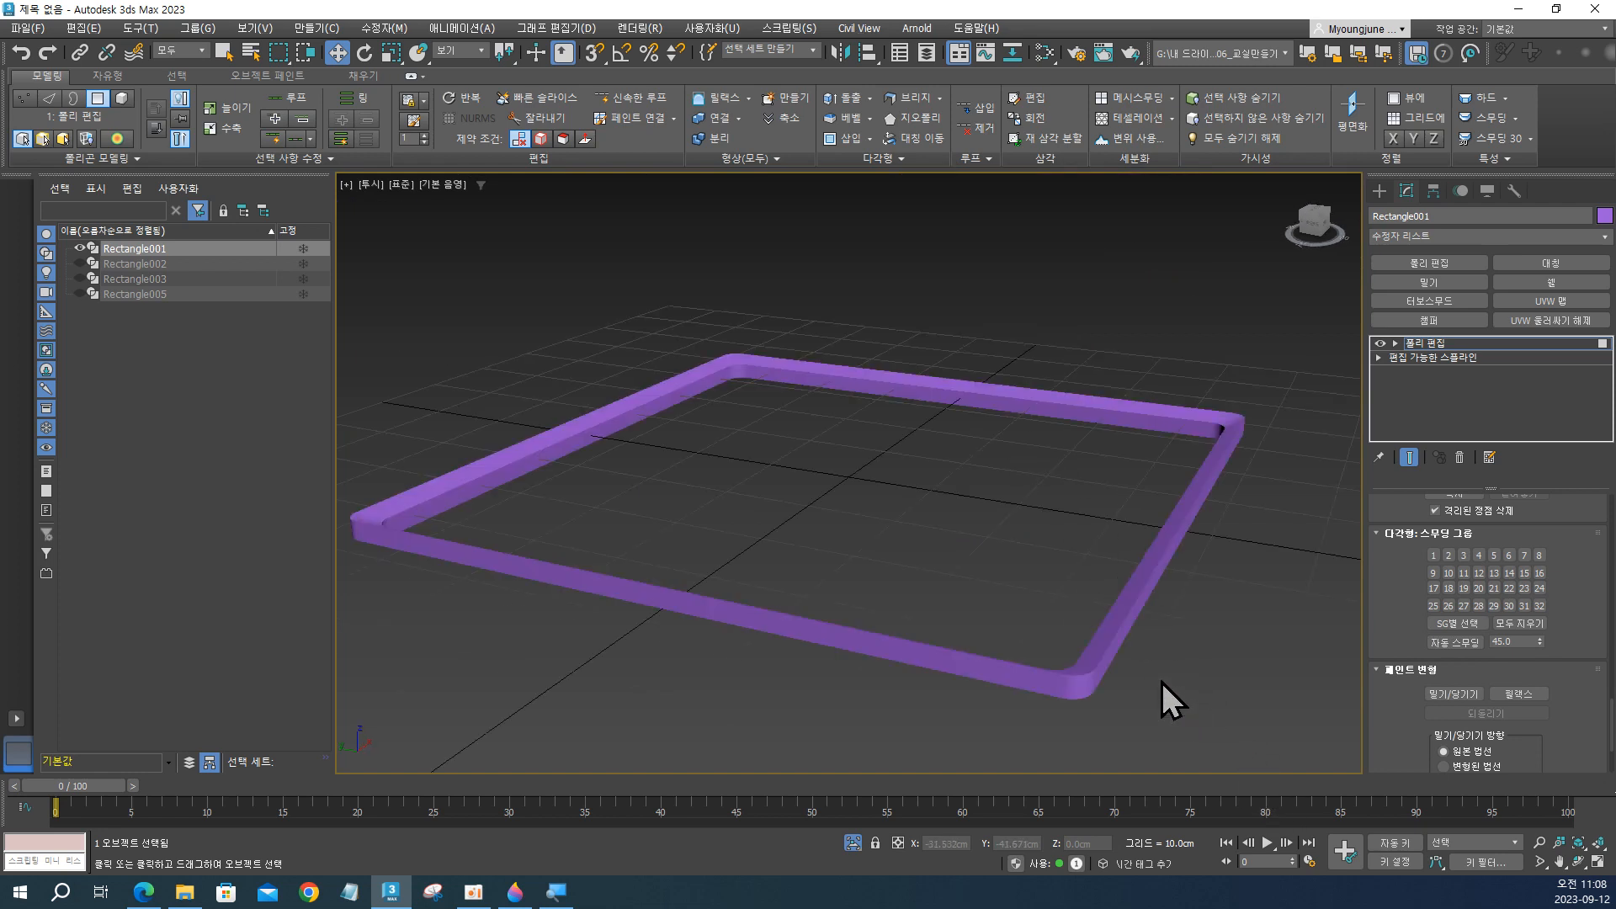
pyautogui.keyDown('alt'); pyautogui.moveTo(1160, 681); pyautogui.dragTo(1100, 634, button='middle'); pyautogui.keyUp('alt')
pyautogui.click(1001, 570)
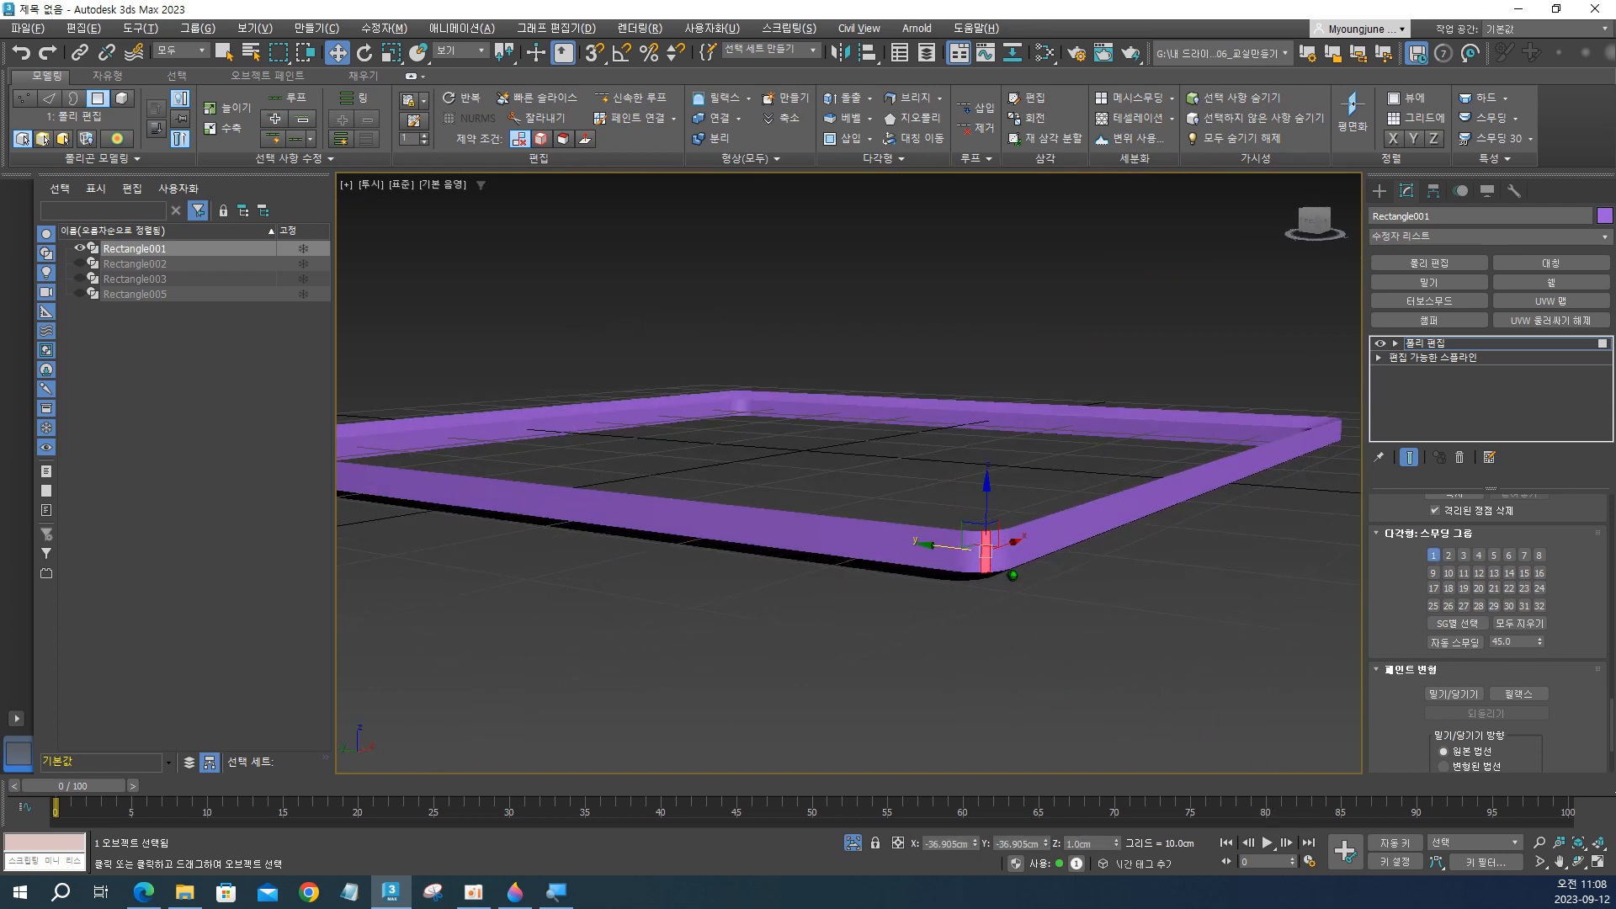
pyautogui.press('z')
pyautogui.moveTo(1025, 527)
pyautogui.keyDown('alt'); pyautogui.mouseDown(button='middle')
pyautogui.moveTo(1090, 448)
pyautogui.moveTo(1021, 527)
pyautogui.mouseUp(button='middle'); pyautogui.keyUp('alt')
pyautogui.scroll(-5, 999, 527)
pyautogui.click(899, 528)
pyautogui.keyDown('alt'); pyautogui.moveTo(898, 528); pyautogui.dragTo(955, 557, button='middle'); pyautogui.keyUp('alt')
pyautogui.scroll(5, 955, 623)
pyautogui.scroll(3, 955, 623)
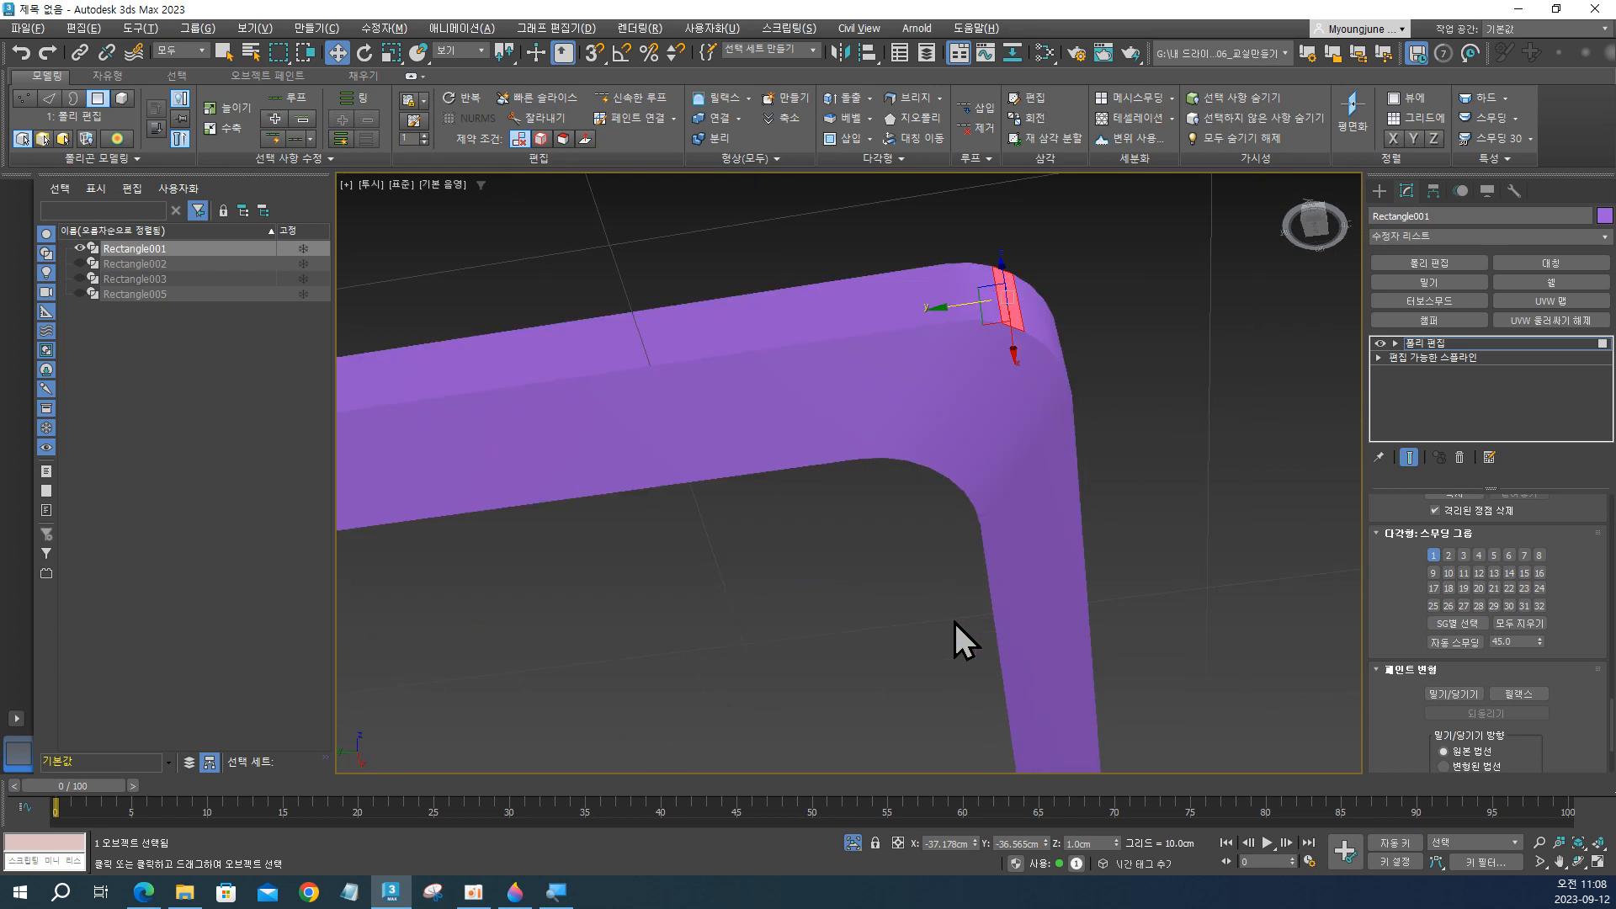
# Leave polygon level, turn on edged-face display and frame the underside corner of the object.
pyautogui.press('4')
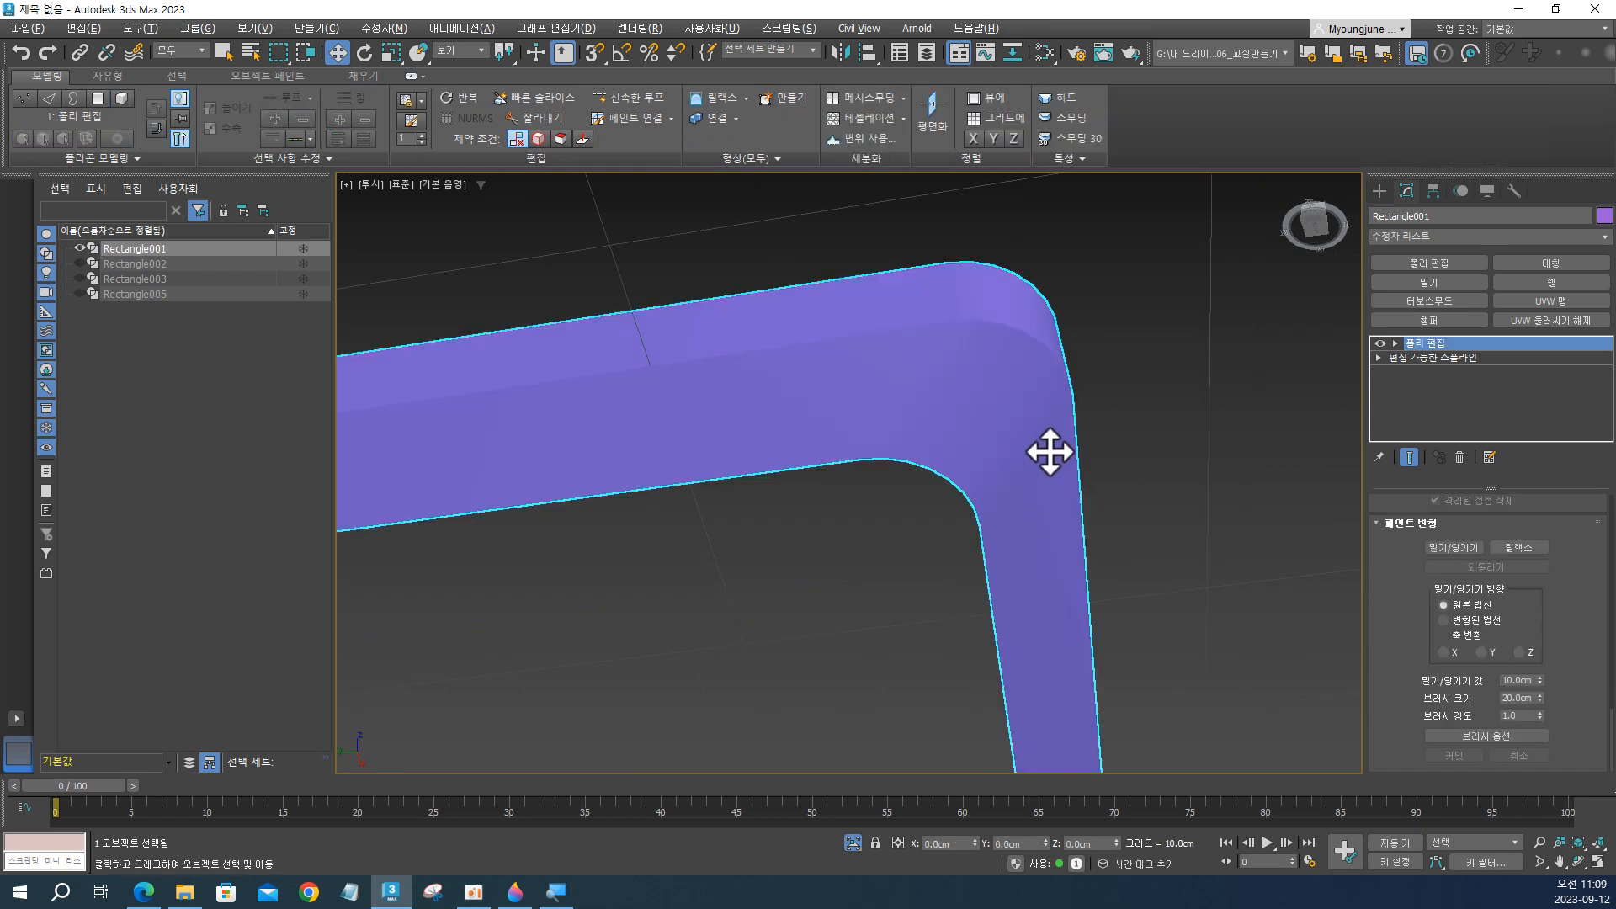
pyautogui.press('F4')
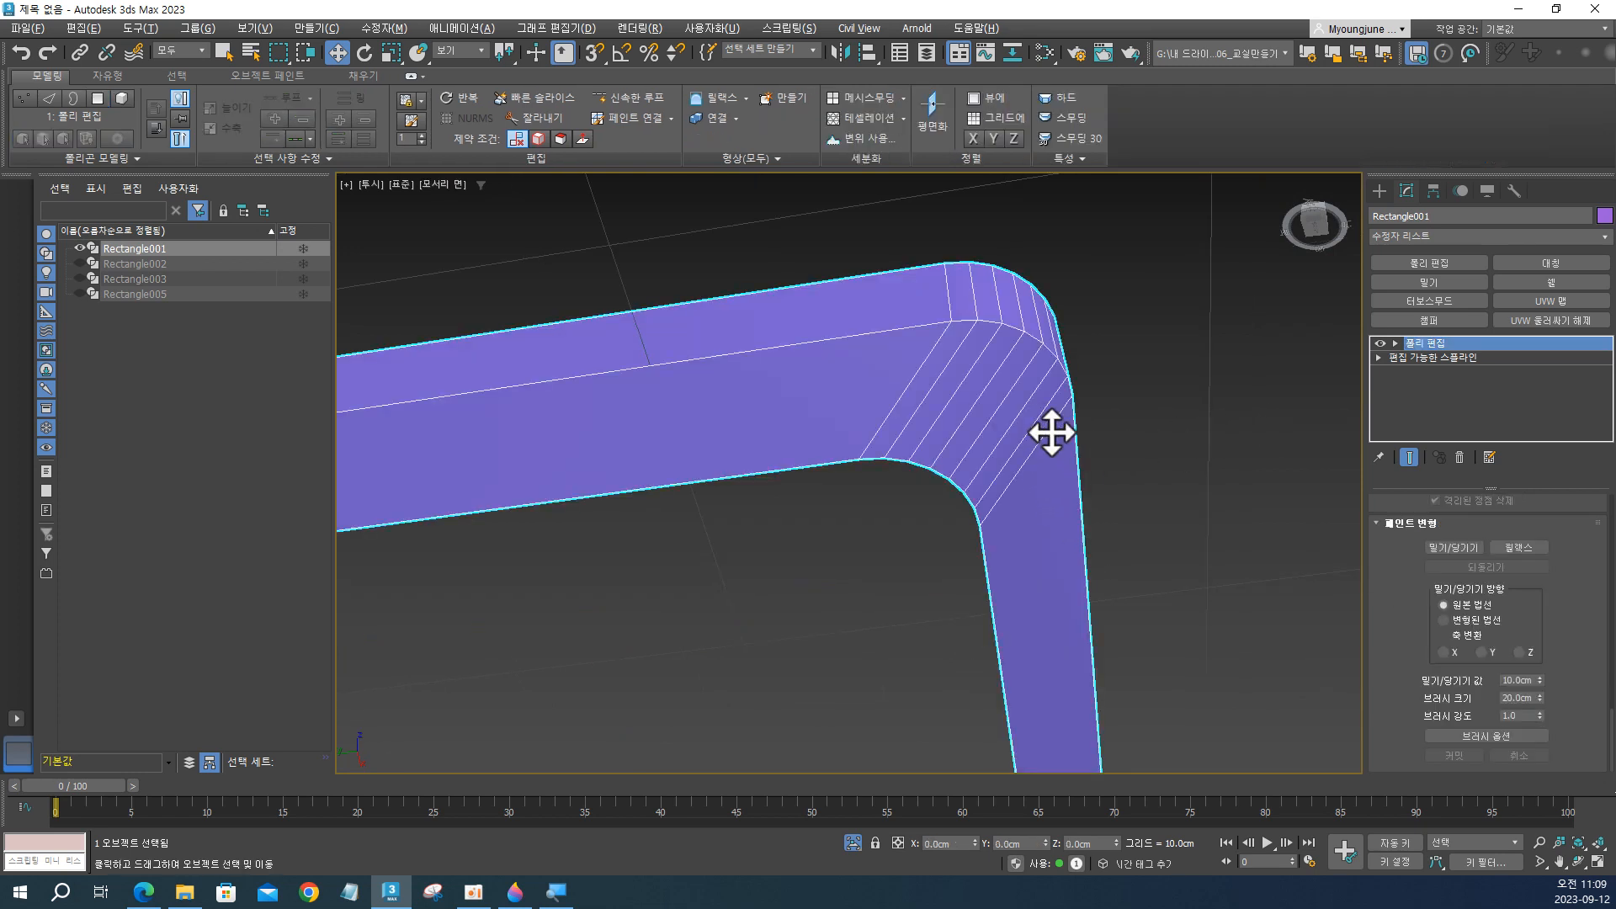
pyautogui.scroll(-3, 1025, 418)
pyautogui.keyDown('alt'); pyautogui.moveTo(1024, 444); pyautogui.dragTo(1092, 496, button='middle'); pyautogui.keyUp('alt')
pyautogui.scroll(-2, 1024, 485)
pyautogui.press('z')
pyautogui.scroll(3, 1146, 311)
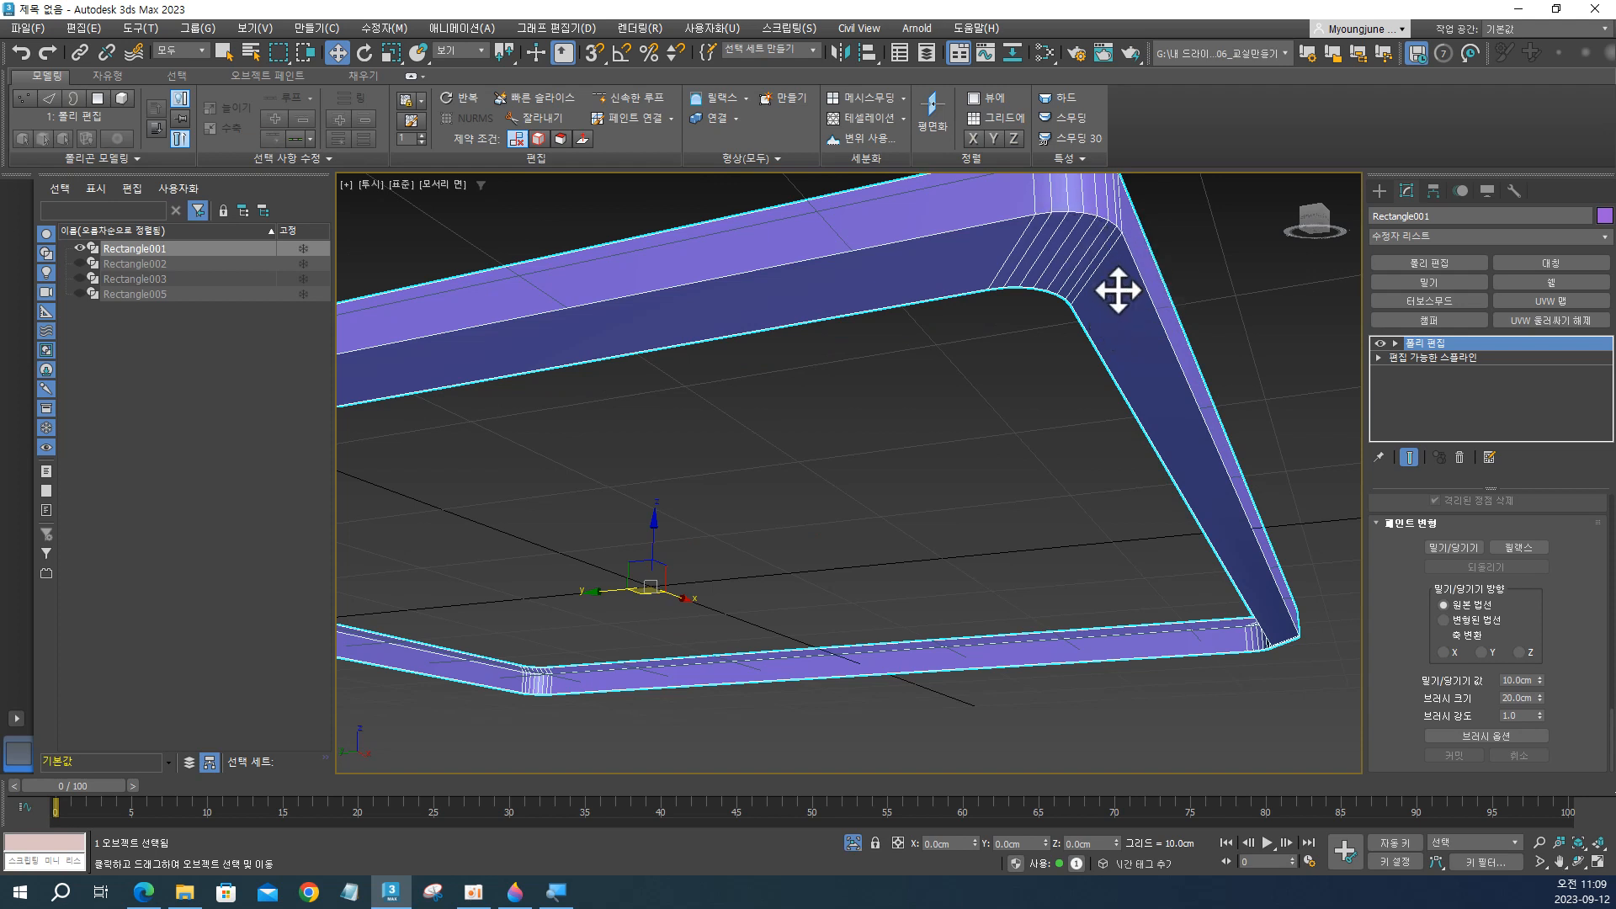
# Add a Chamfer modifier to the frame with an amount of 0.2 cm and 2 segments.
pyautogui.moveTo(1133, 286); pyautogui.dragTo(1140, 328, button='middle')
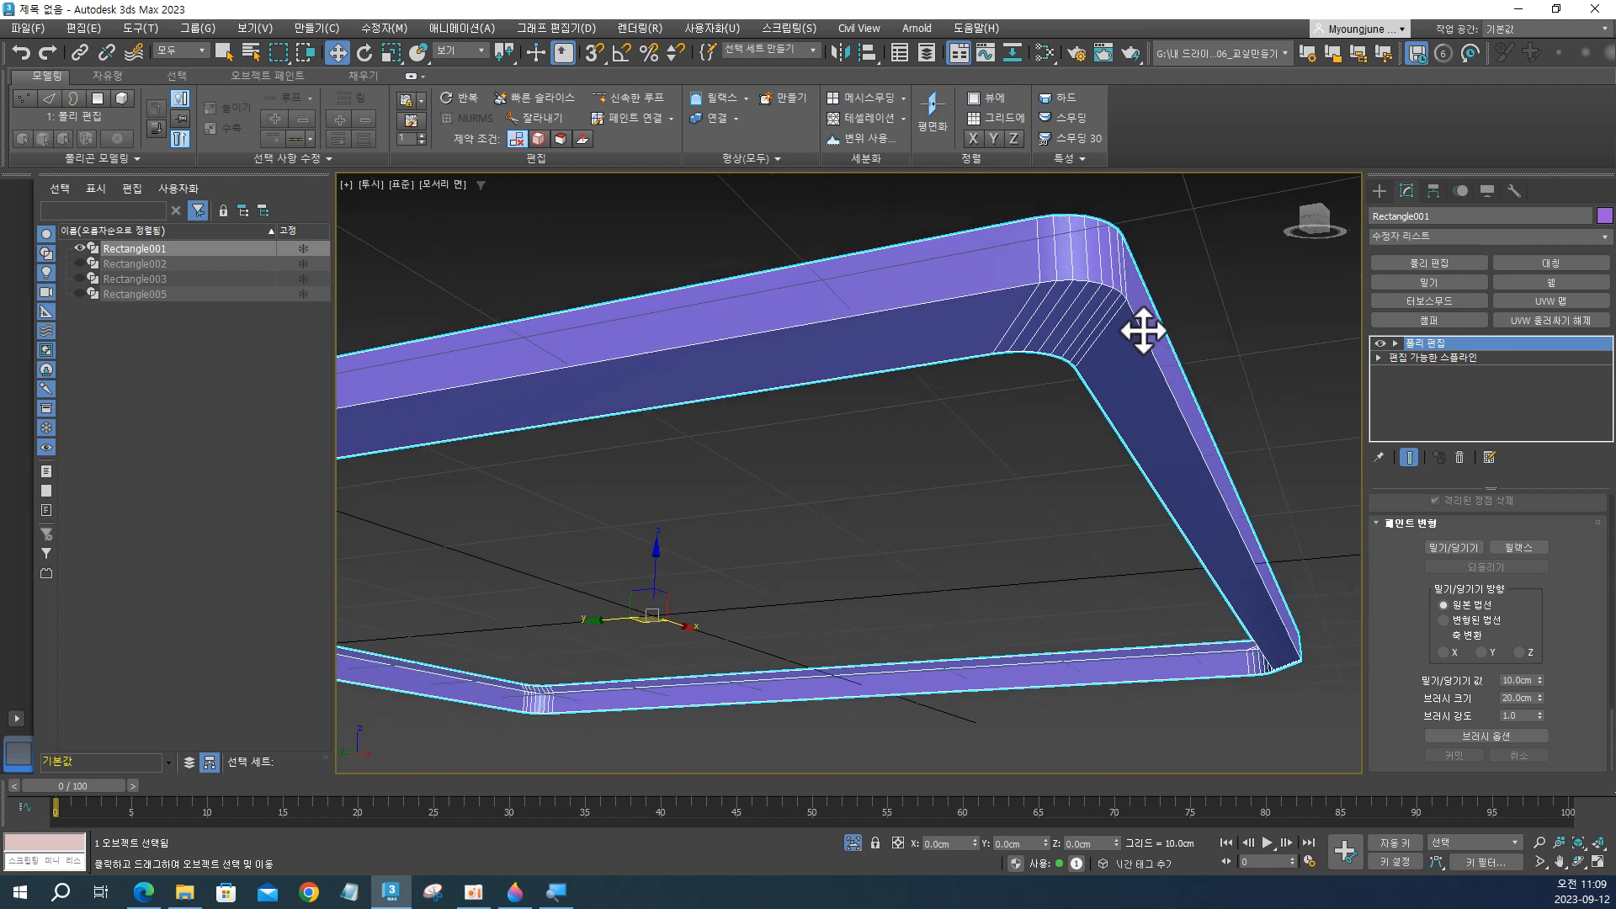
pyautogui.click(1430, 321)
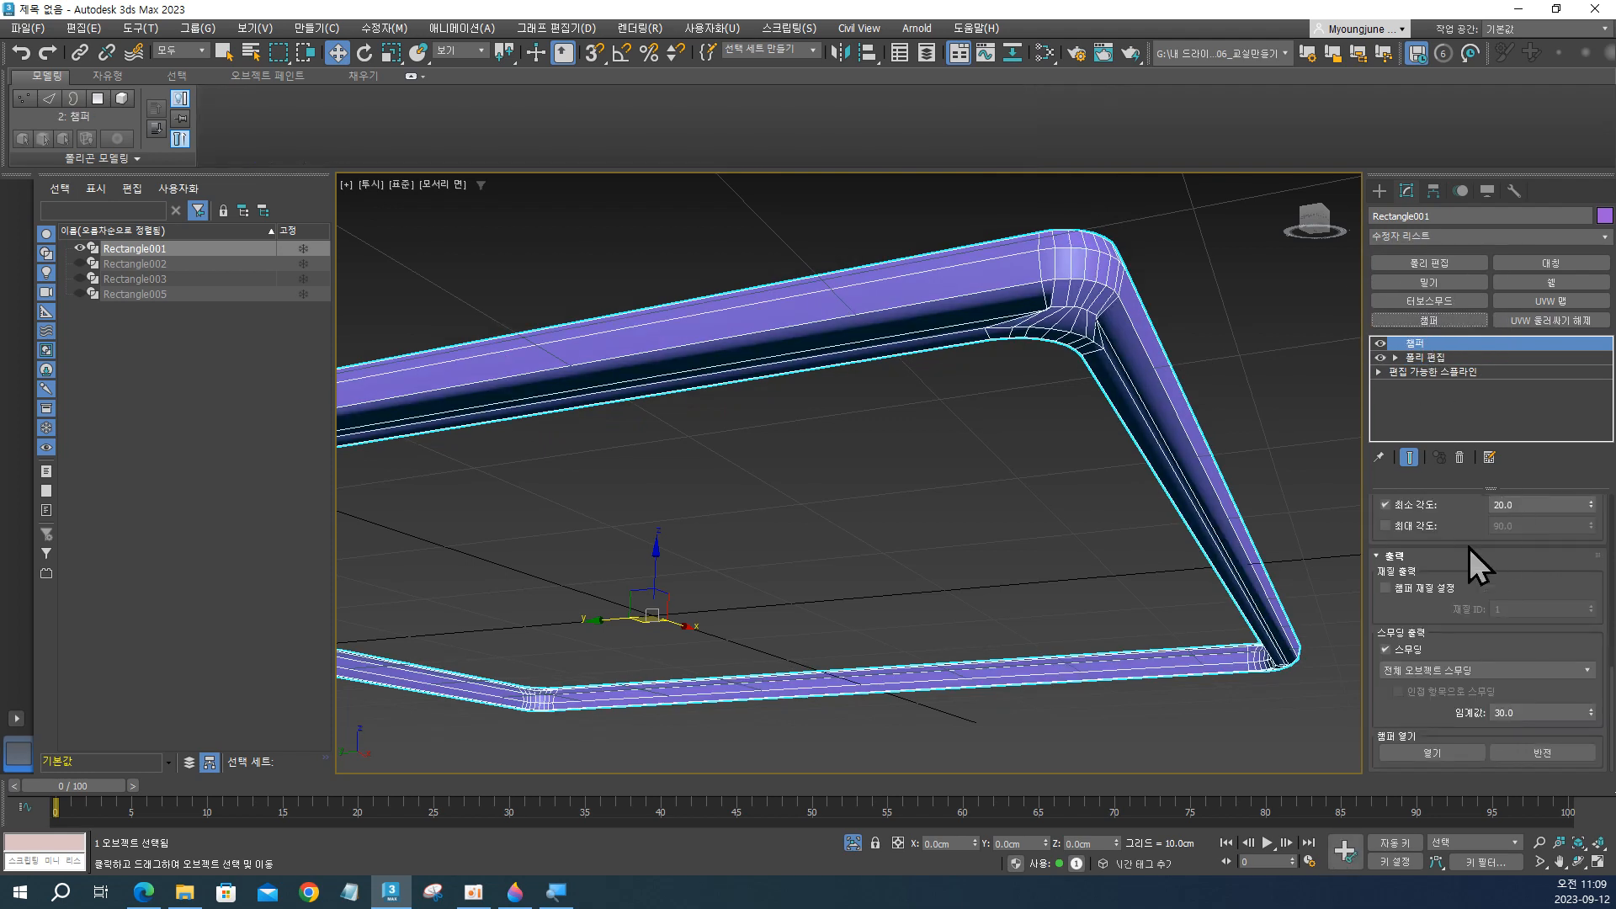
pyautogui.scroll(5, 1468, 556)
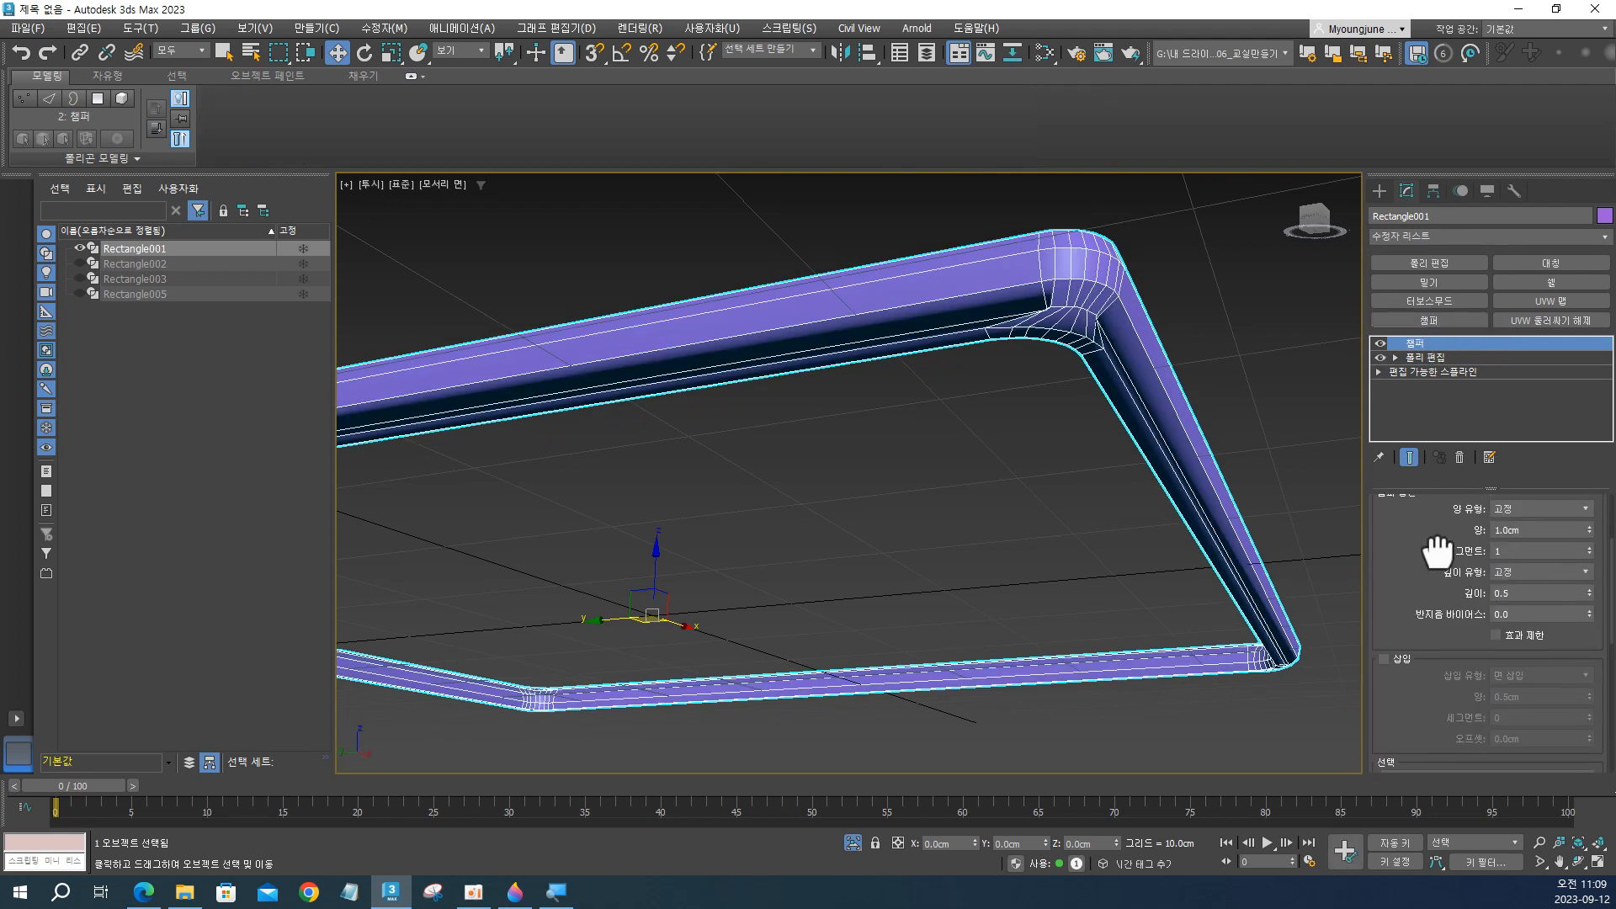
pyautogui.scroll(2, 1437, 553)
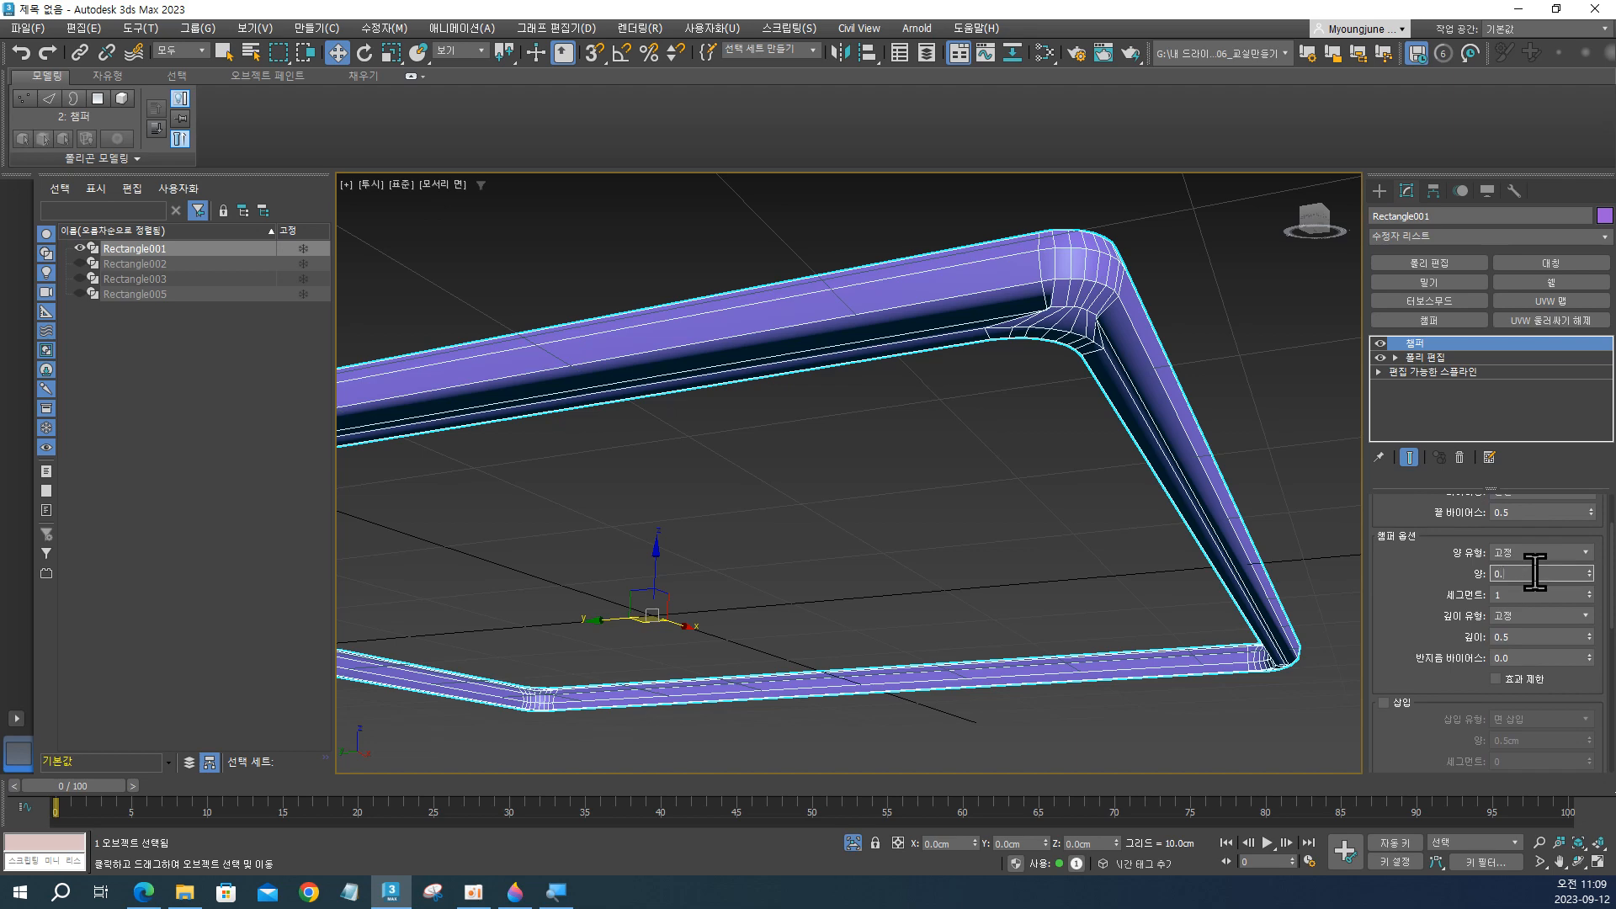
pyautogui.write('2')
pyautogui.press('Return')
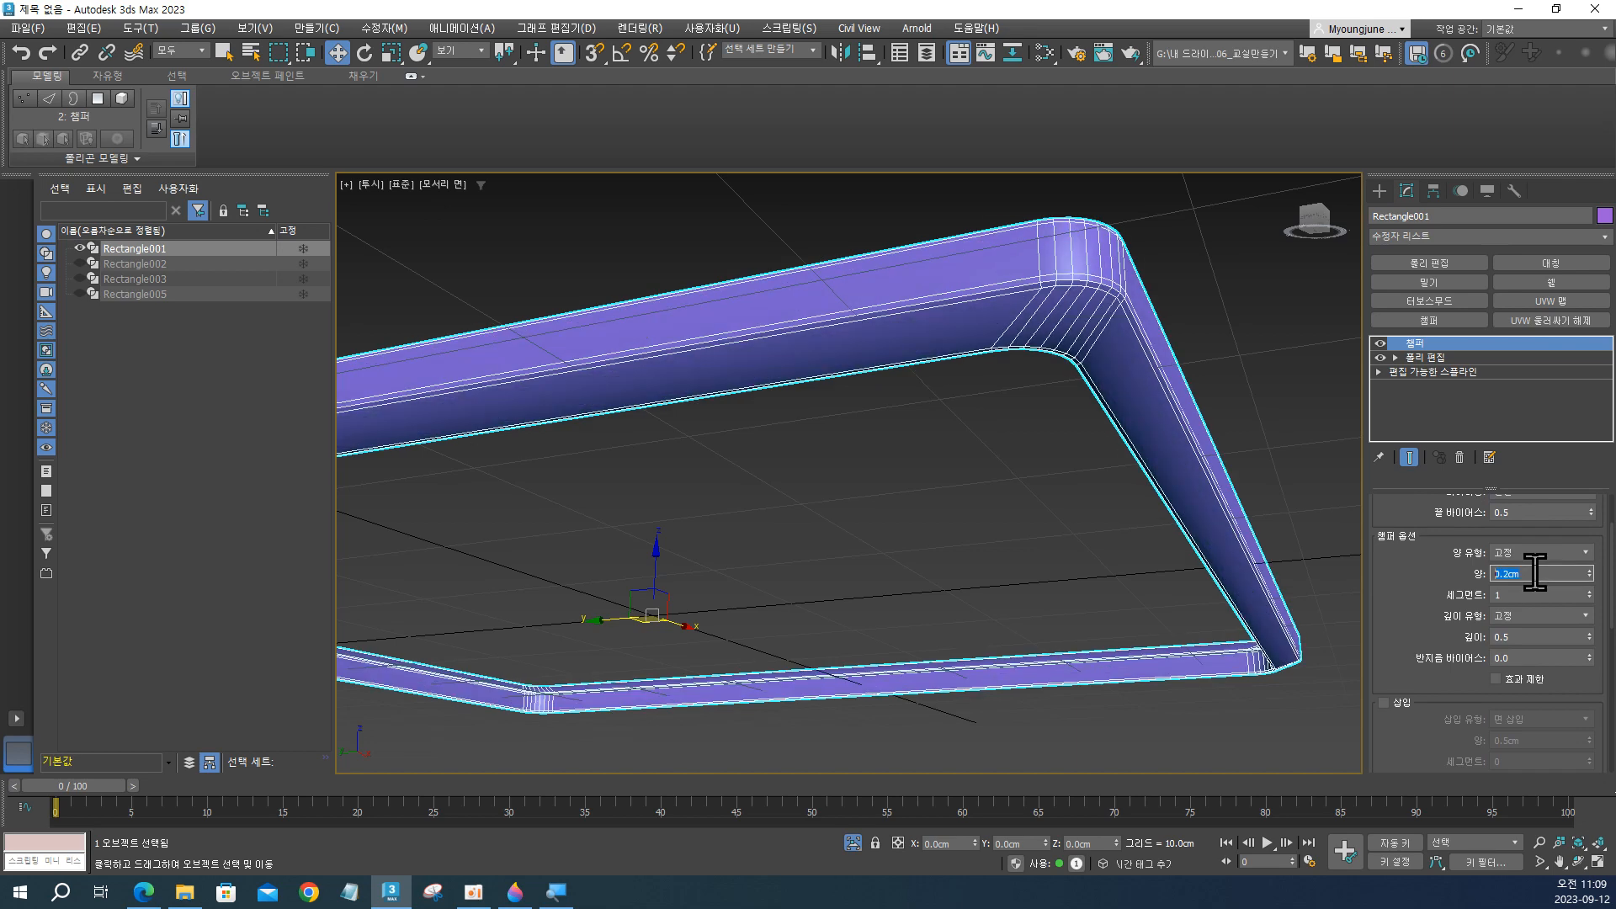
pyautogui.click(1590, 591)
pyautogui.scroll(3, 1197, 526)
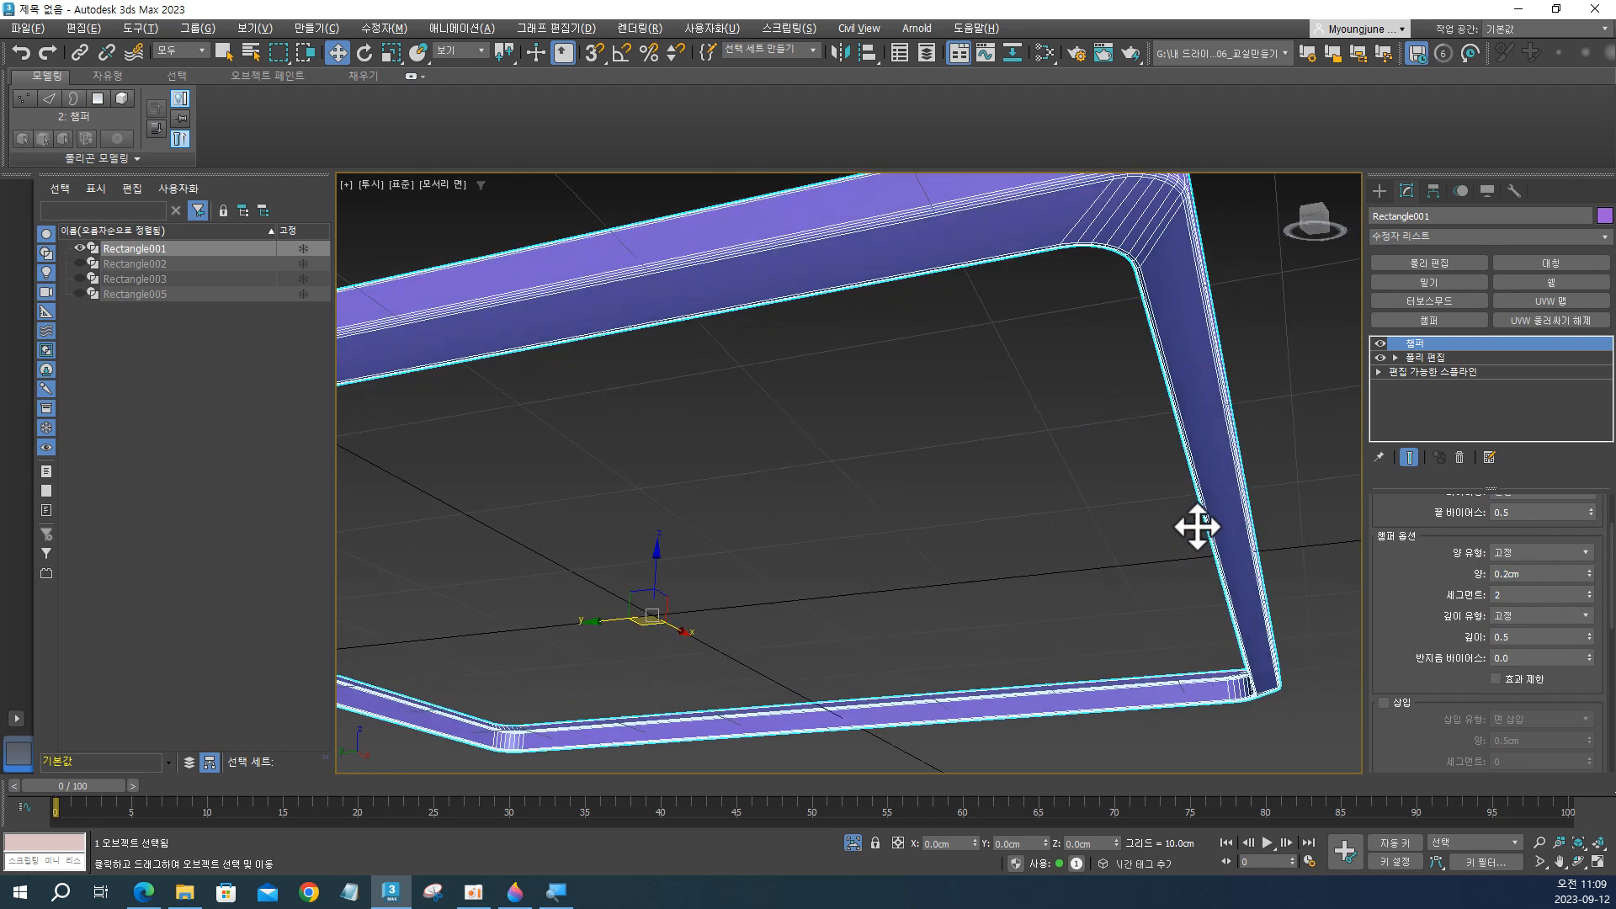
# Turn off edged-face display and examine the chamfered frame's edges and corners up close and from farther away.
pyautogui.press('F4')
pyautogui.scroll(-5, 1146, 515)
pyautogui.moveTo(1145, 512)
pyautogui.keyDown('alt'); pyautogui.mouseDown(button='middle')
pyautogui.moveTo(1150, 539)
pyautogui.moveTo(1140, 494)
pyautogui.moveTo(1186, 529)
pyautogui.mouseUp(button='middle'); pyautogui.keyUp('alt')
pyautogui.scroll(3, 1156, 516)
pyautogui.scroll(2, 1157, 517)
pyautogui.scroll(-1, 1145, 511)
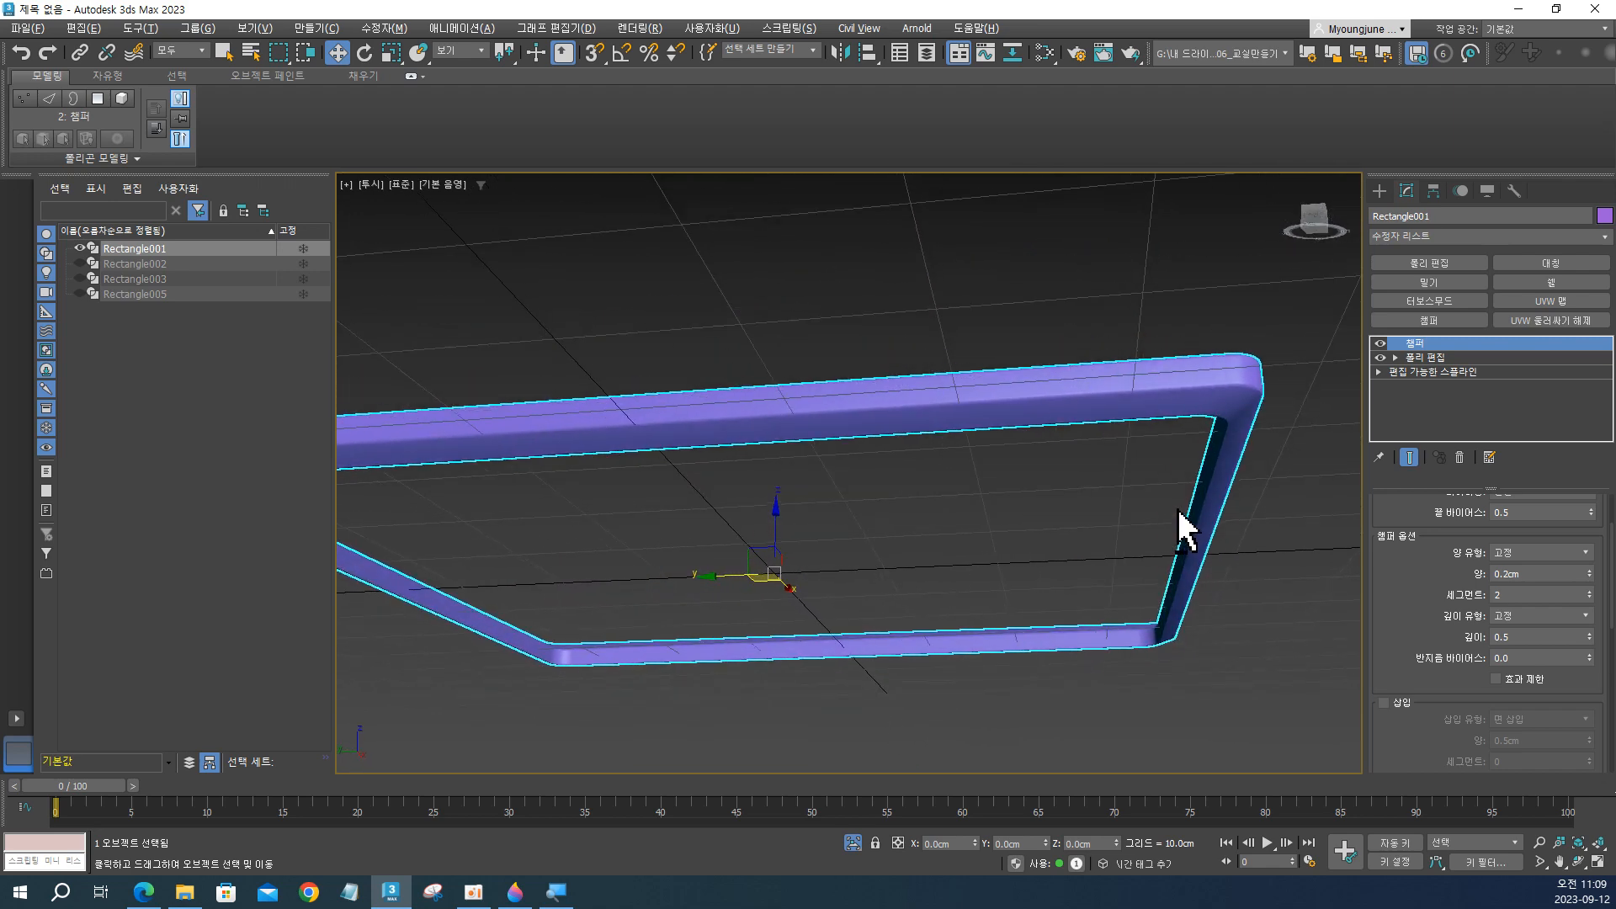
# Try a chamfer amount of 0.1 cm and compare the frame with the Chamfer modifier switched off and on.
pyautogui.doubleClick(1511, 575)
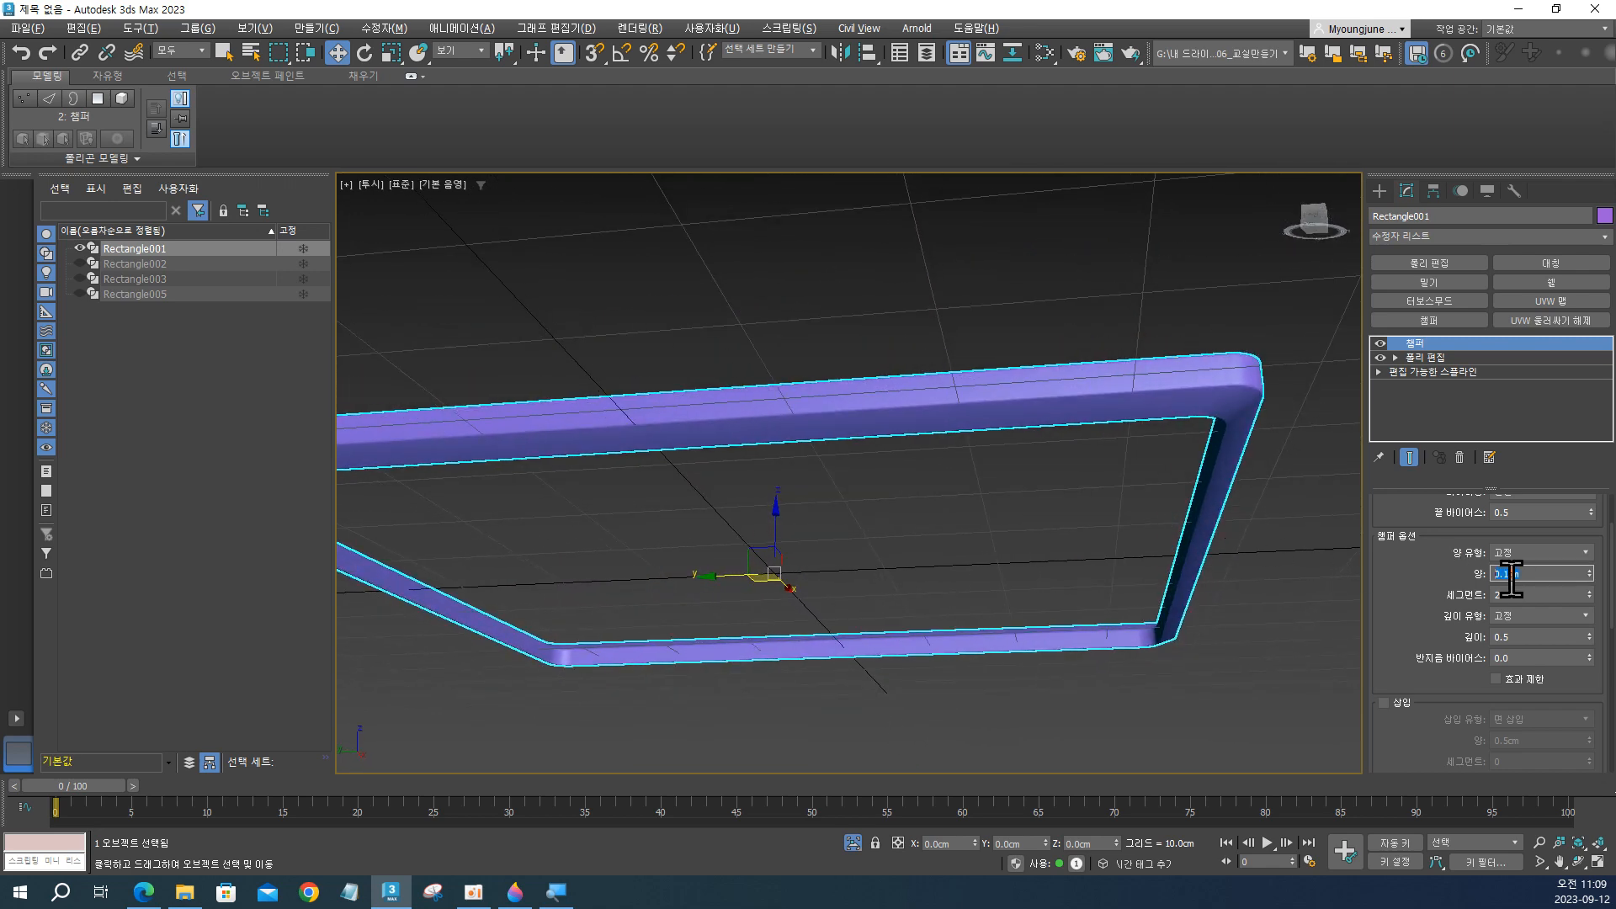
pyautogui.keyDown('alt'); pyautogui.moveTo(1166, 463); pyautogui.dragTo(1122, 458, button='middle'); pyautogui.keyUp('alt')
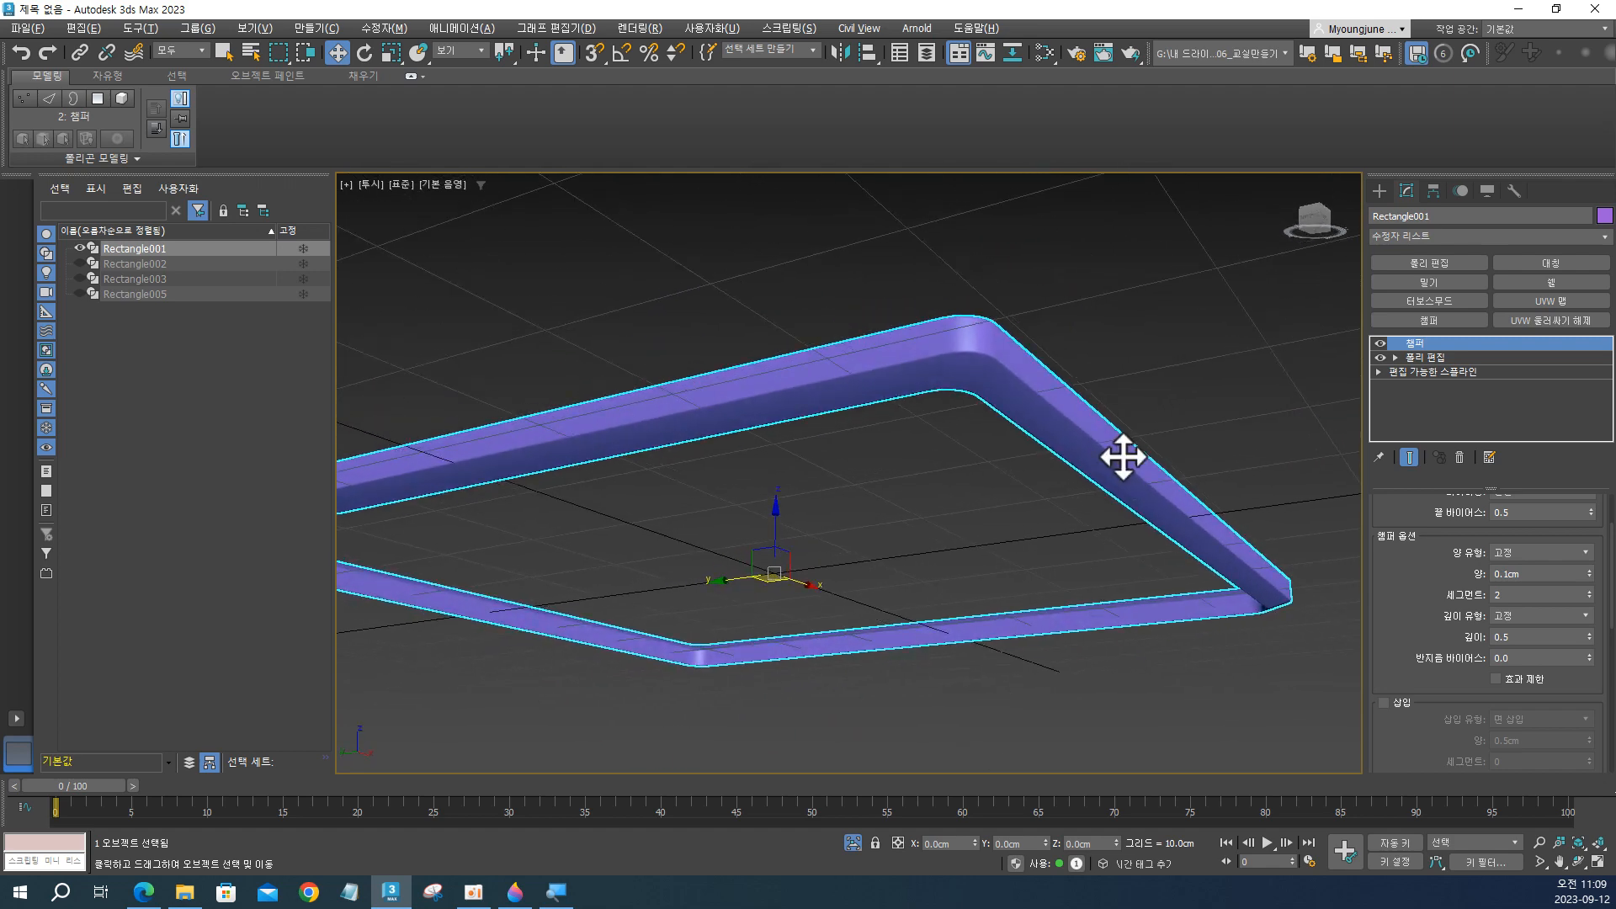
pyautogui.scroll(-3, 1123, 459)
pyautogui.keyDown('alt'); pyautogui.moveTo(1128, 520); pyautogui.dragTo(1126, 490, button='middle'); pyautogui.keyUp('alt')
pyautogui.keyDown('alt'); pyautogui.moveTo(1126, 482); pyautogui.dragTo(1131, 476, button='middle'); pyautogui.keyUp('alt')
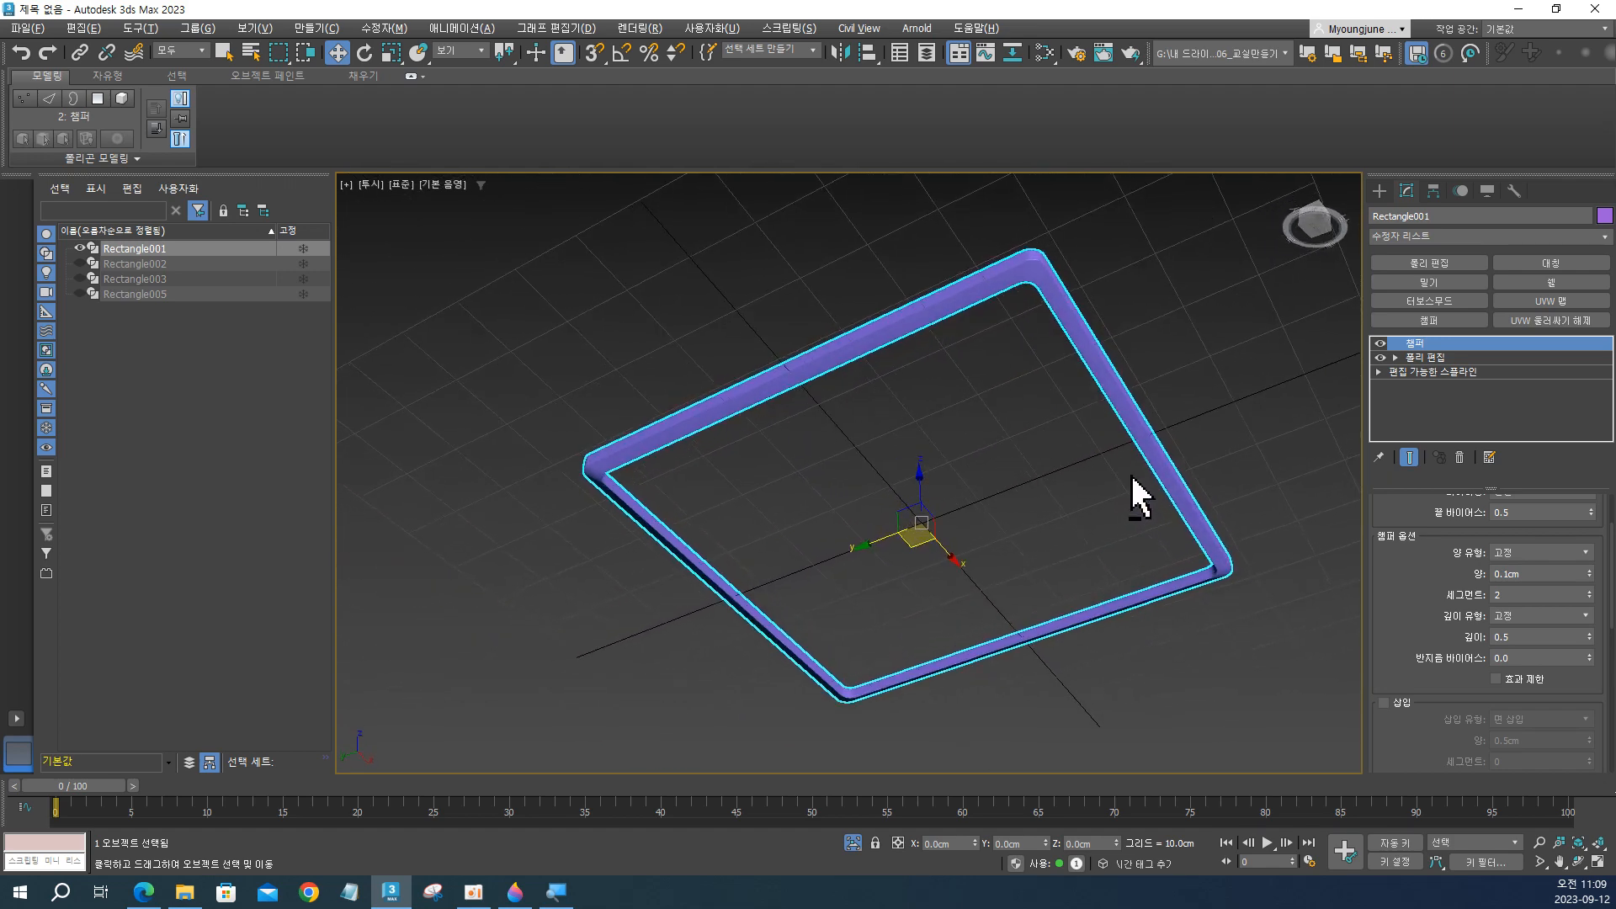
pyautogui.click(1381, 343)
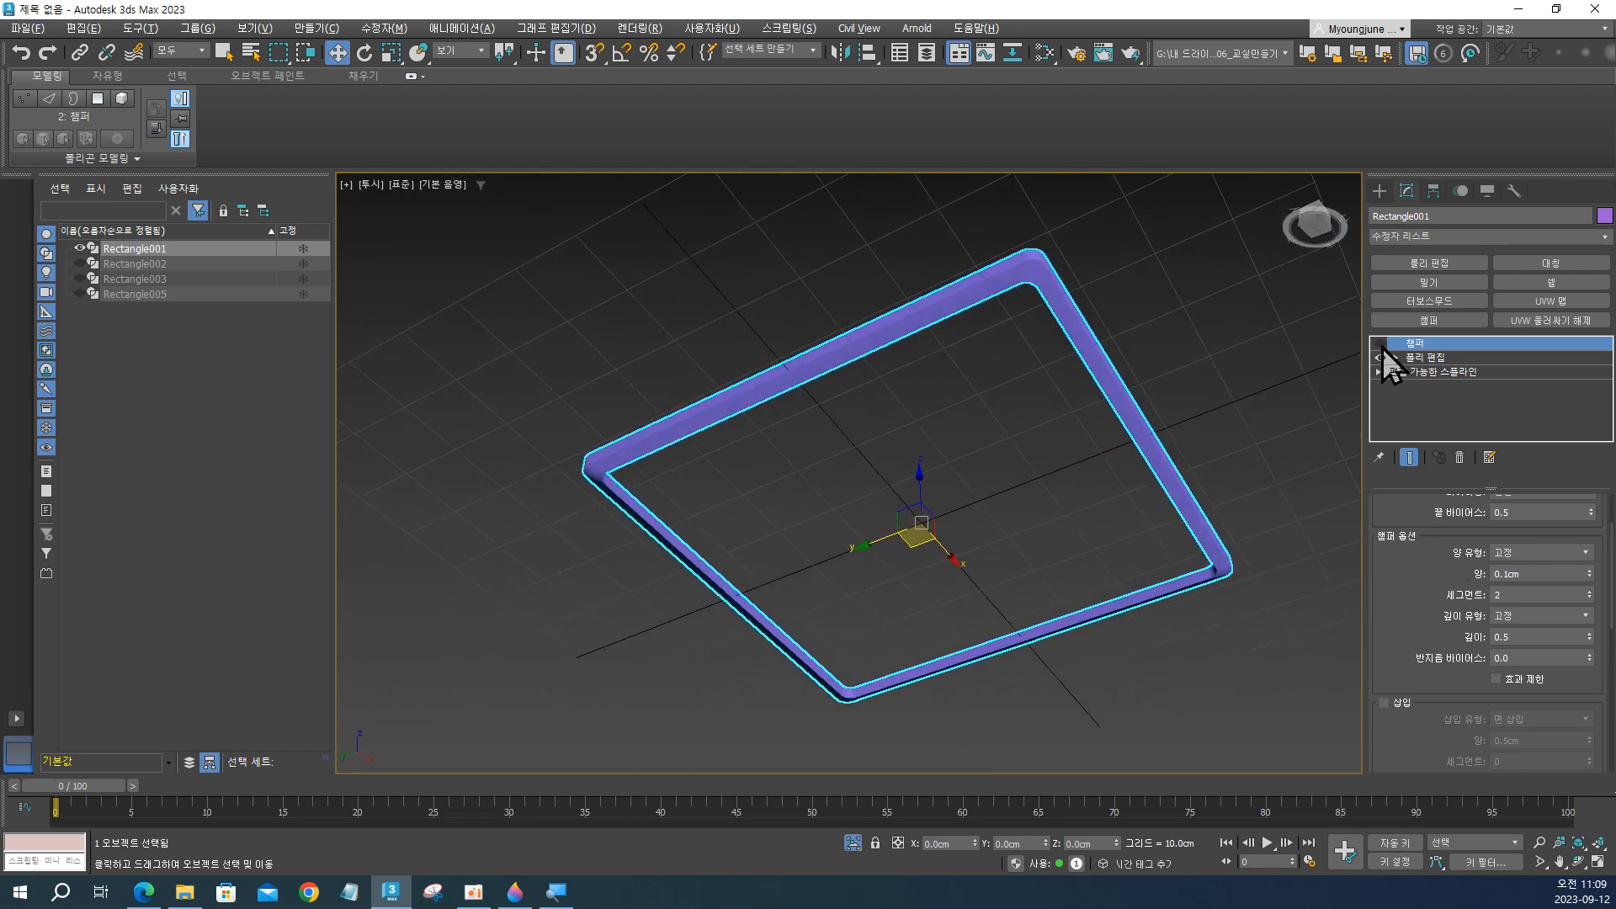
pyautogui.click(1380, 343)
# Set the frame's chamfer amount to 0.2 cm.
pyautogui.keyDown('alt'); pyautogui.moveTo(1173, 430); pyautogui.dragTo(1176, 467, button='middle'); pyautogui.keyUp('alt')
pyautogui.doubleClick(1530, 574)
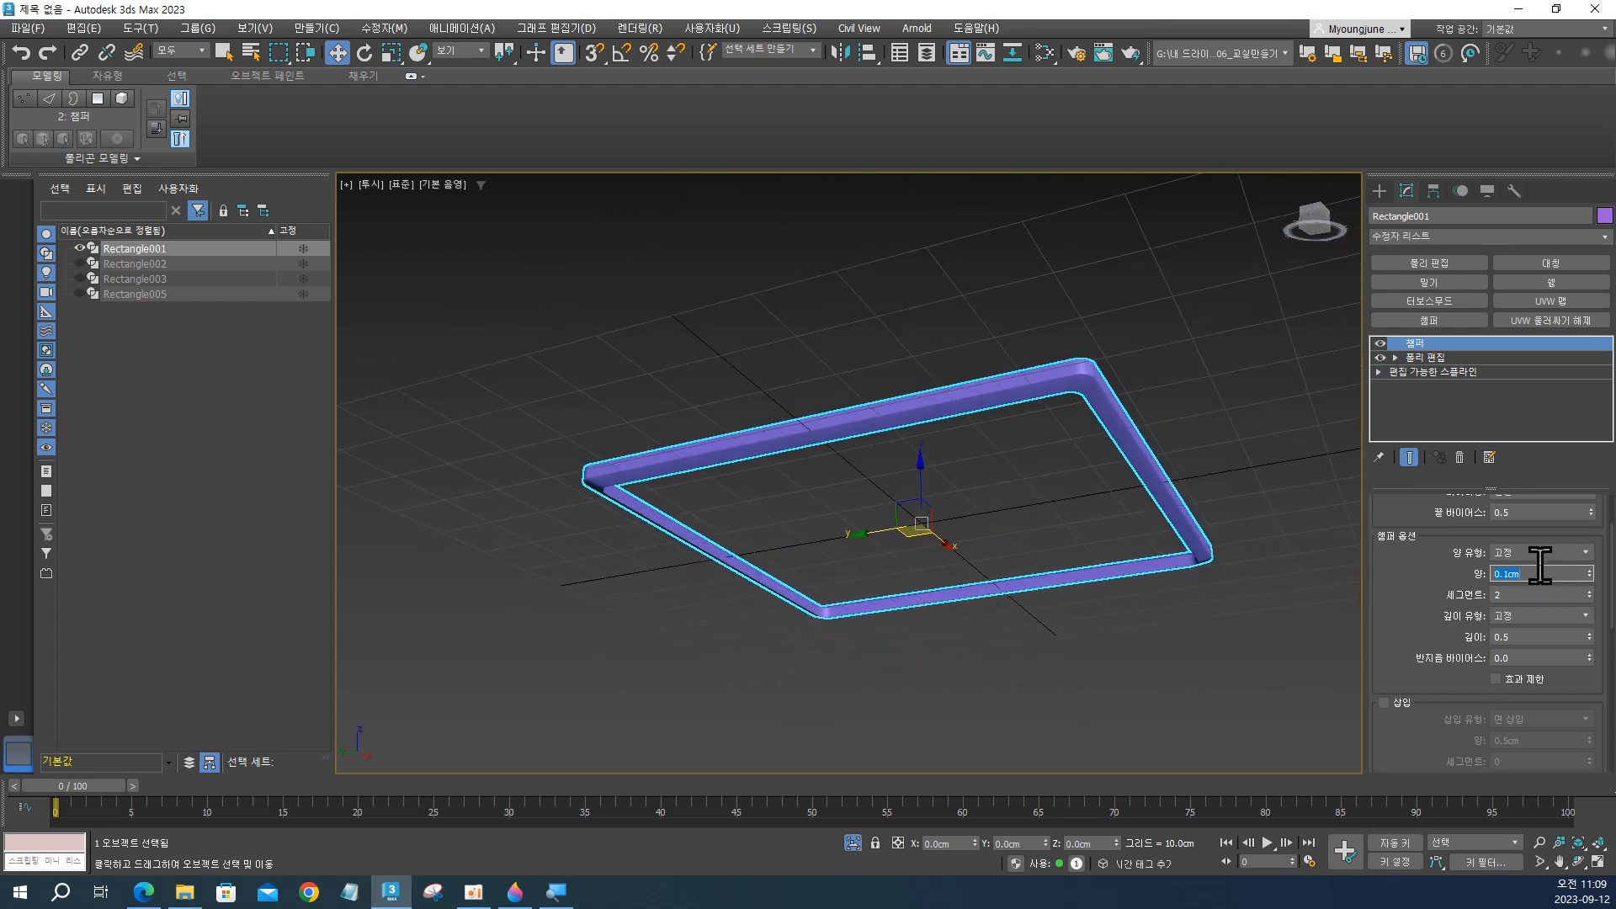
pyautogui.write('0.2')
pyautogui.press('Return')
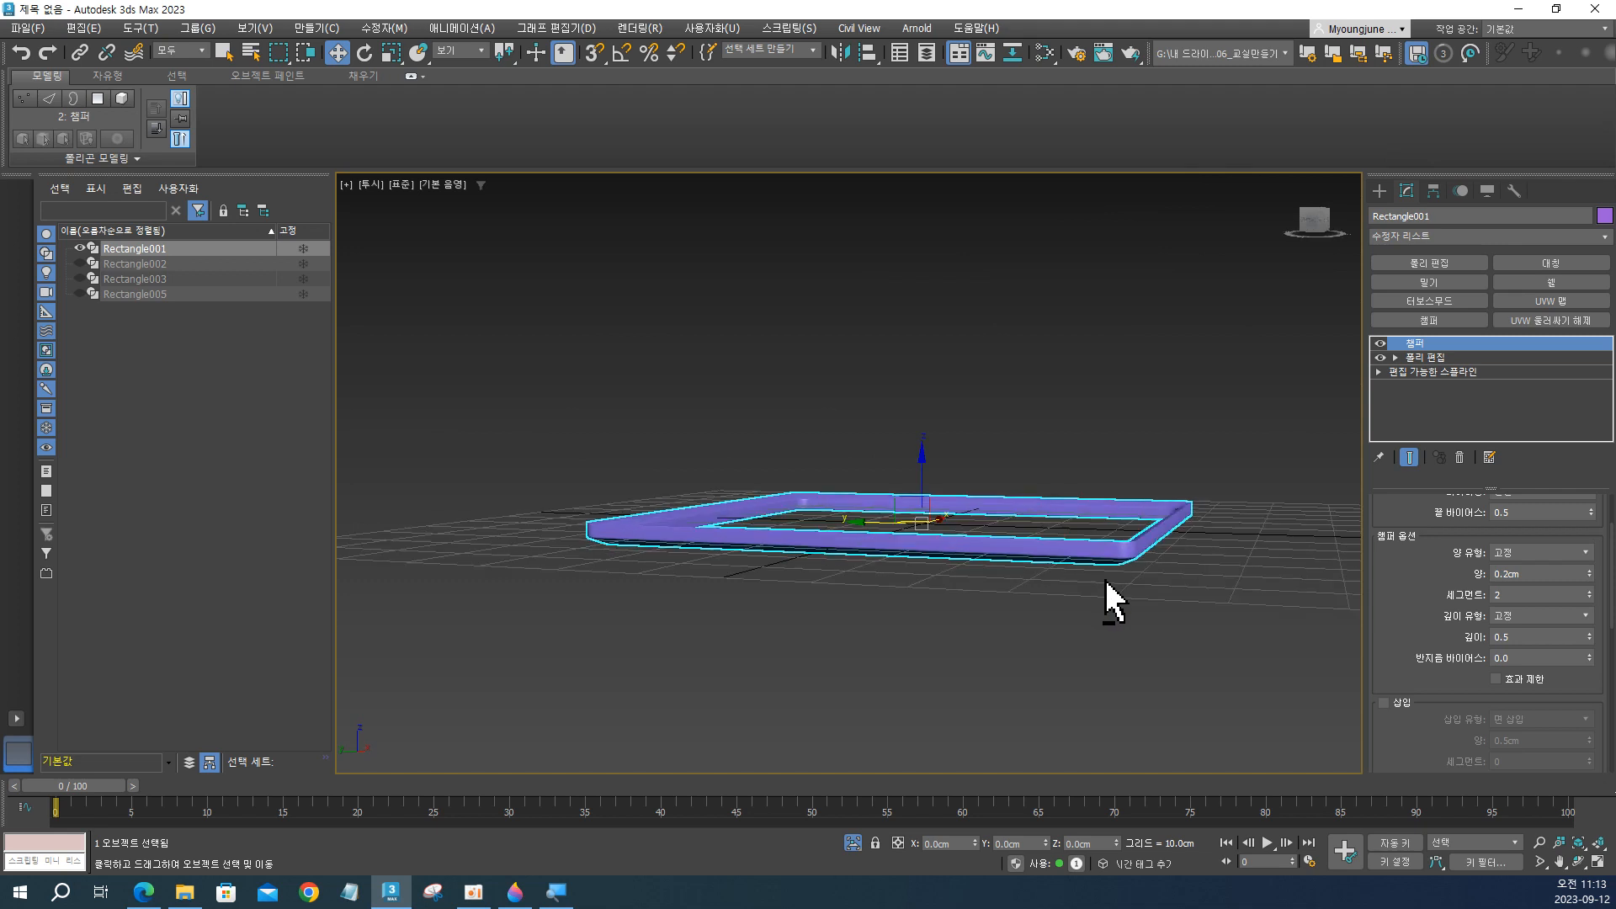
# Exit isolation to bring back the other rectangles, and hide the finished frame Rectangle001.
pyautogui.keyDown('alt'); pyautogui.moveTo(1105, 581); pyautogui.dragTo(1158, 490, button='middle'); pyautogui.keyUp('alt')
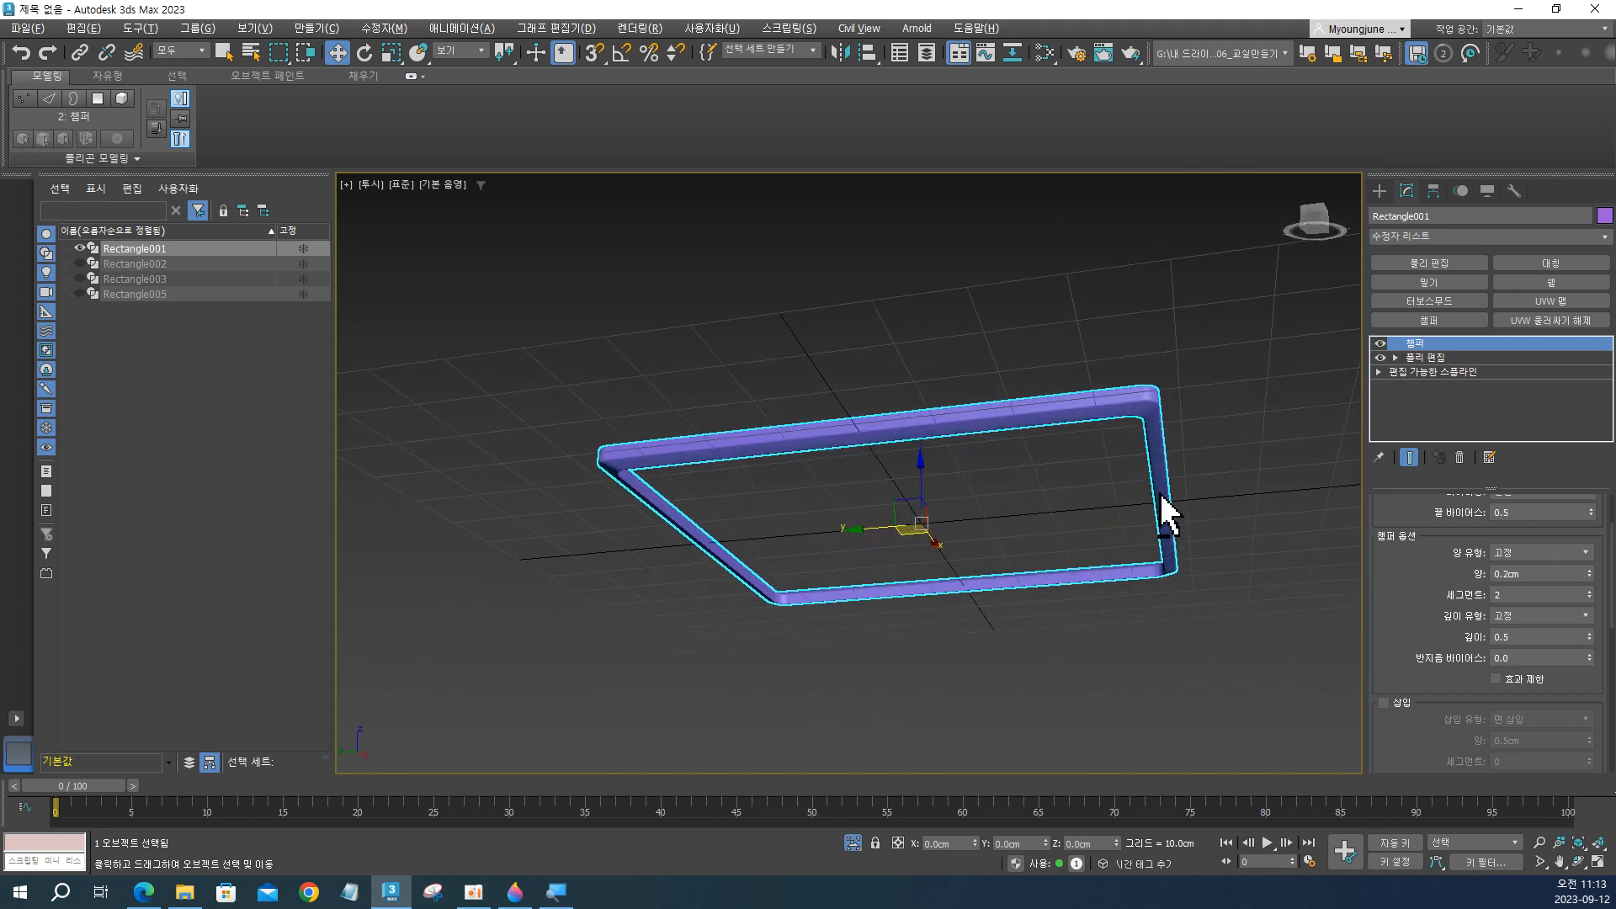
pyautogui.keyDown('alt'); pyautogui.moveTo(1074, 441); pyautogui.dragTo(977, 427, button='middle'); pyautogui.keyUp('alt')
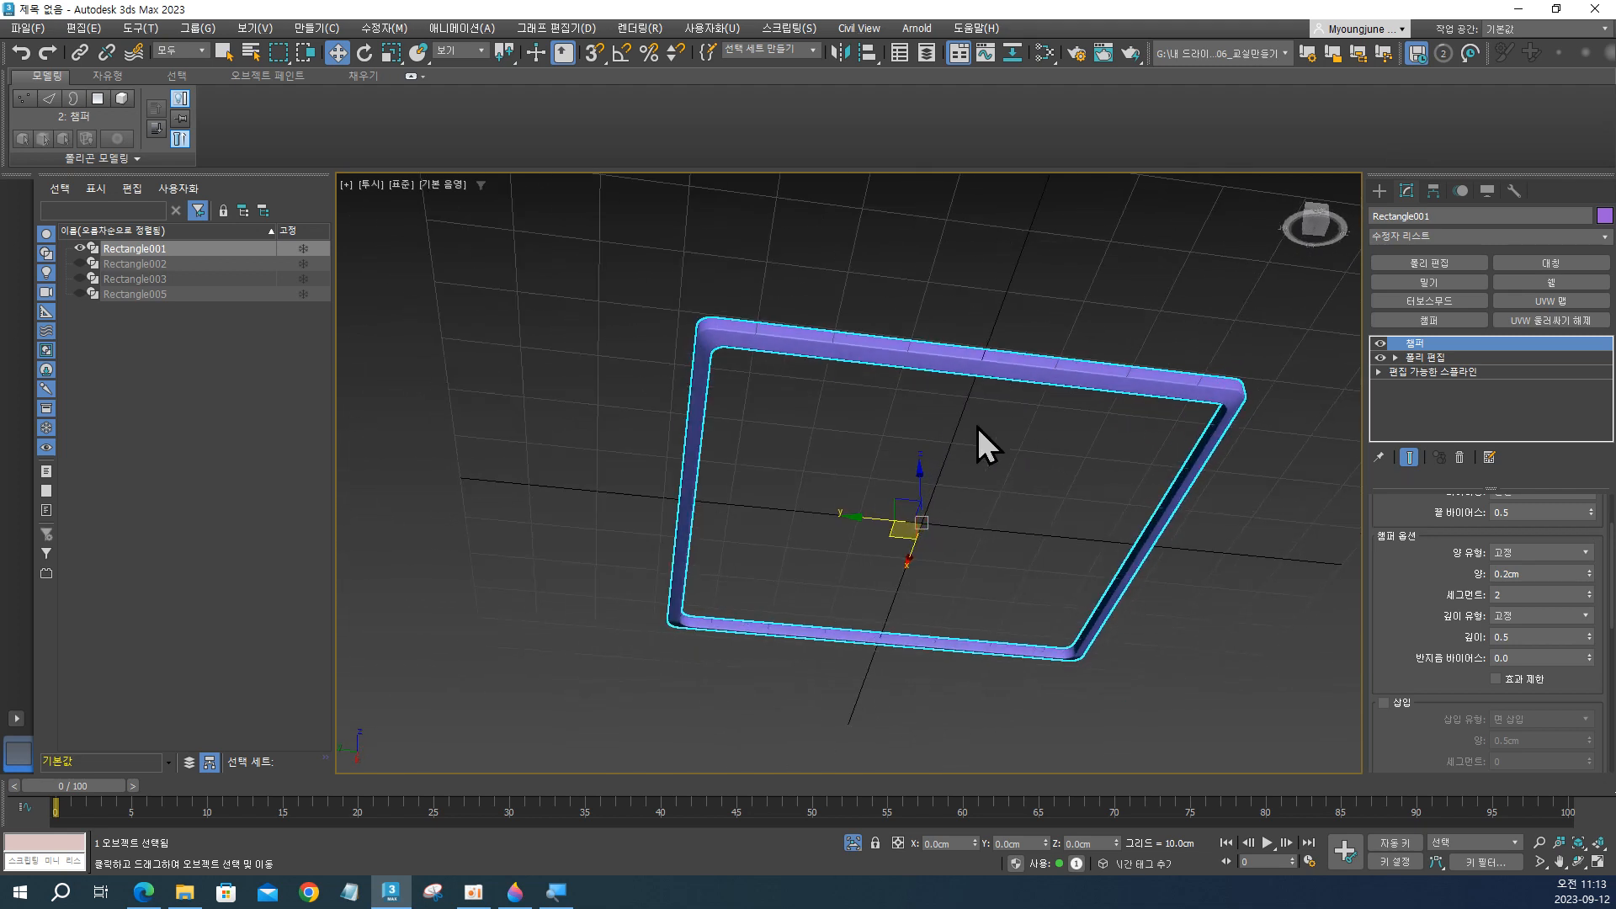
pyautogui.keyDown('alt'); pyautogui.moveTo(785, 396); pyautogui.dragTo(686, 441, button='middle'); pyautogui.keyUp('alt')
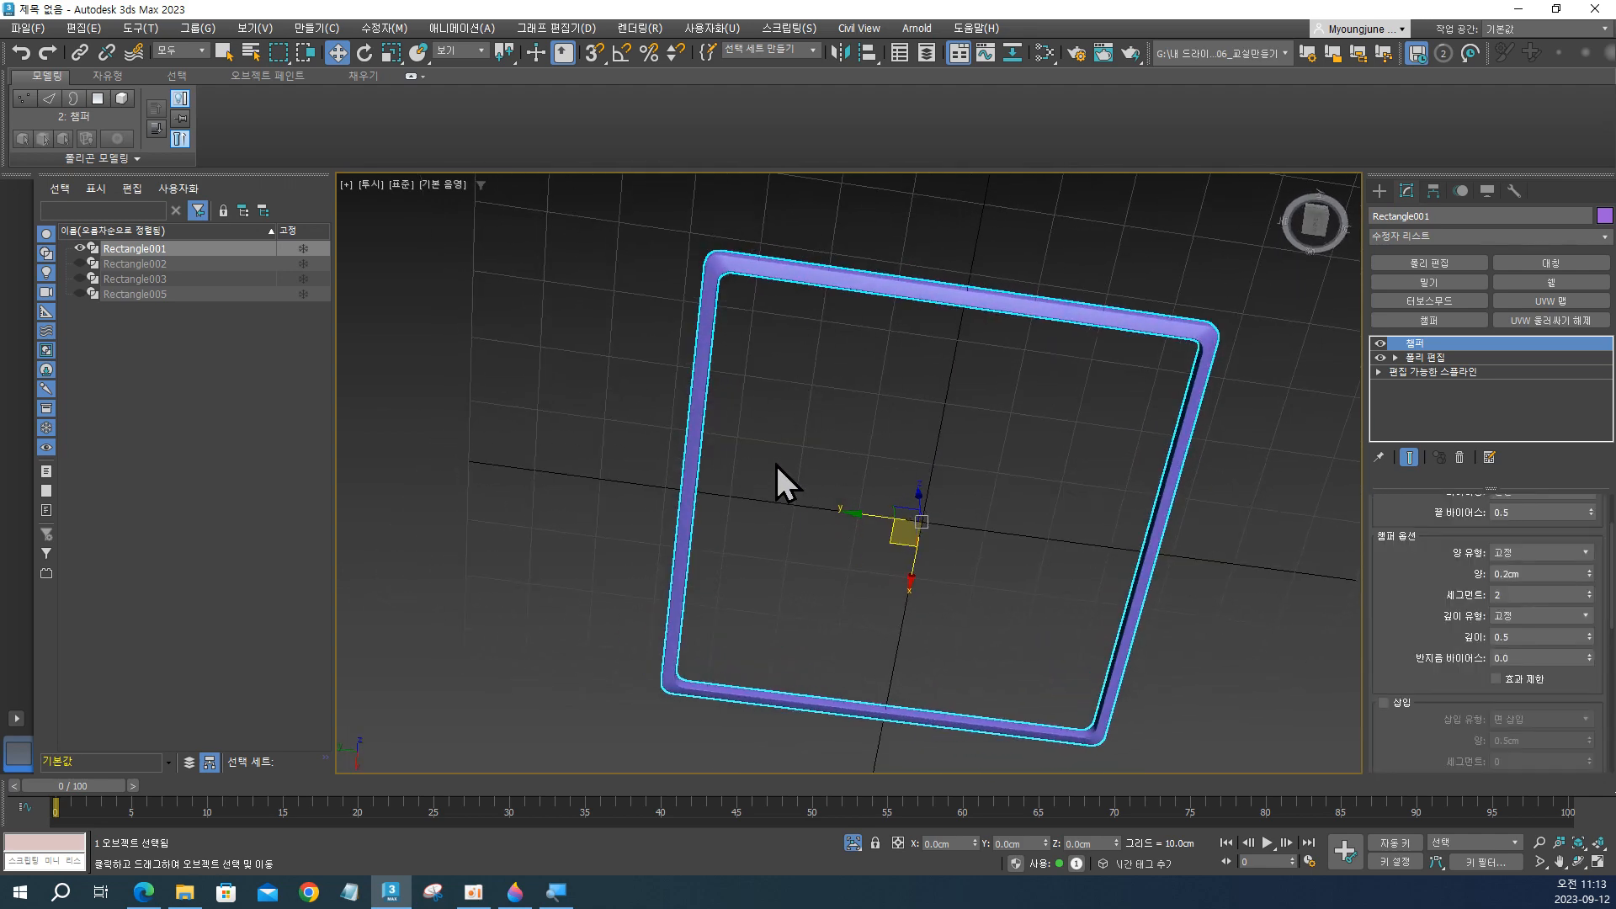
pyautogui.hotkey('alt', 'q')
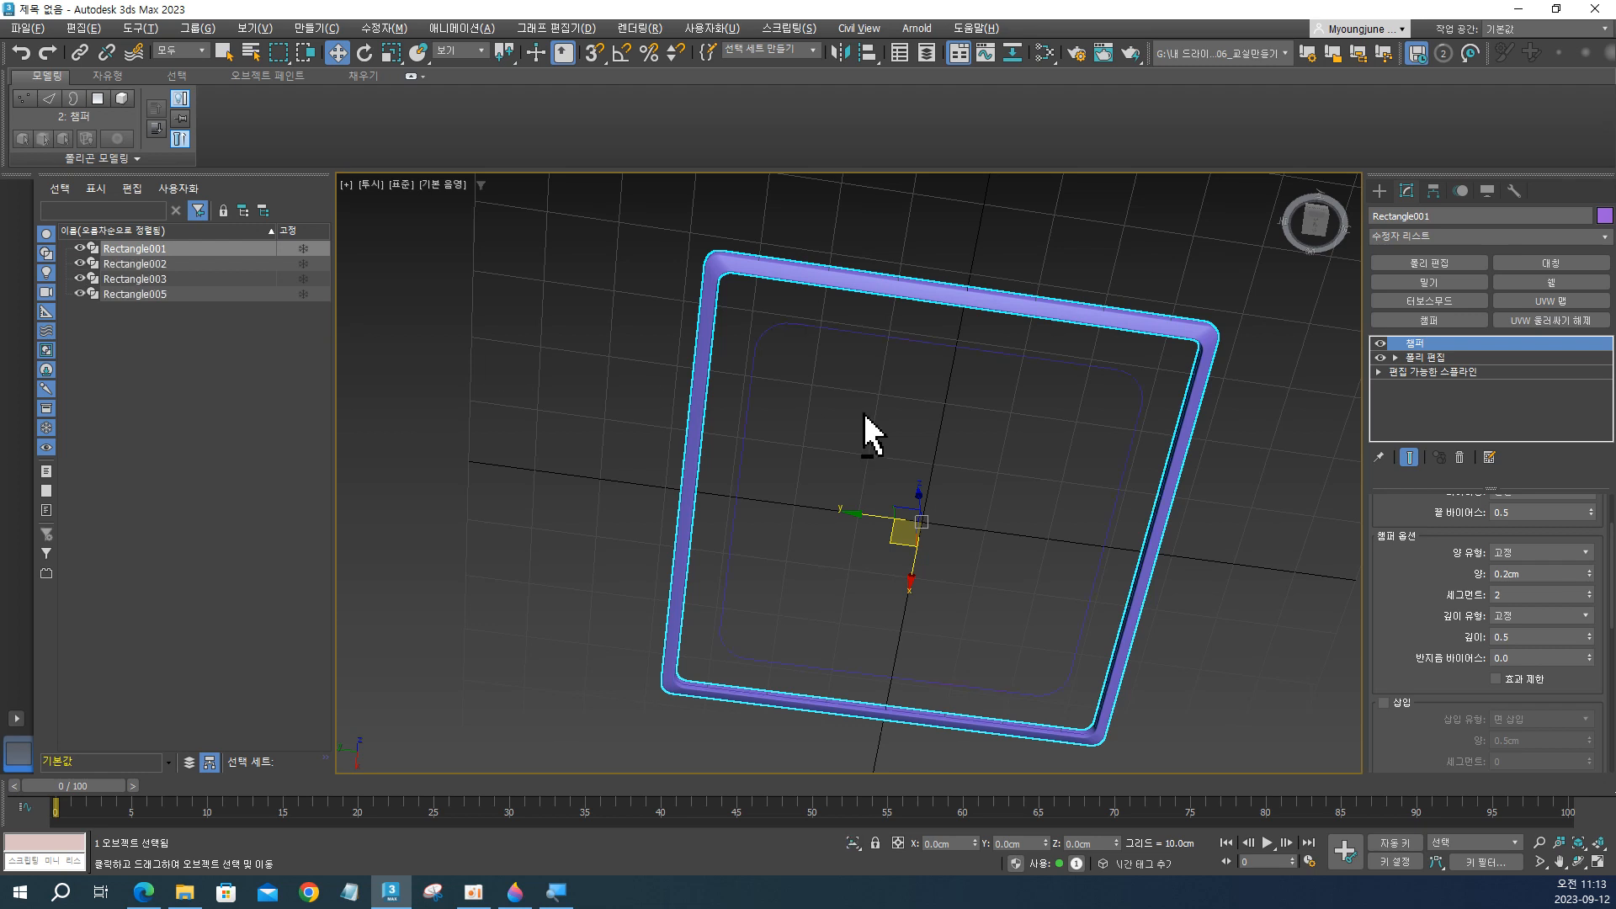
pyautogui.keyDown('alt'); pyautogui.moveTo(859, 326); pyautogui.dragTo(855, 360, button='middle'); pyautogui.keyUp('alt')
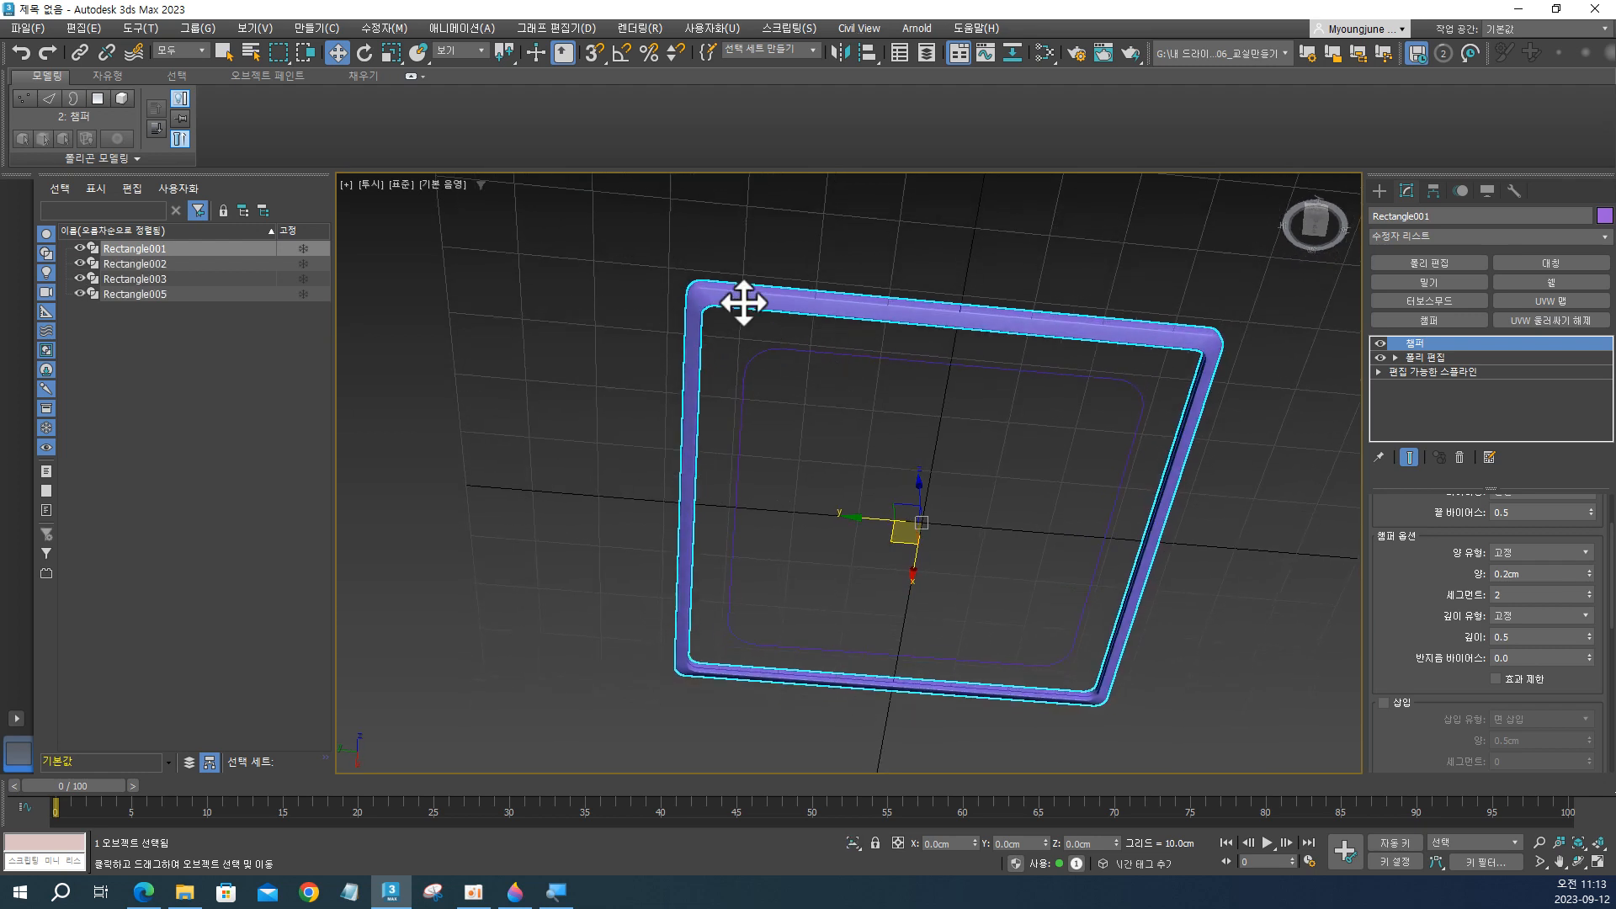
pyautogui.click(739, 296)
pyautogui.click(739, 304)
pyautogui.click(80, 249)
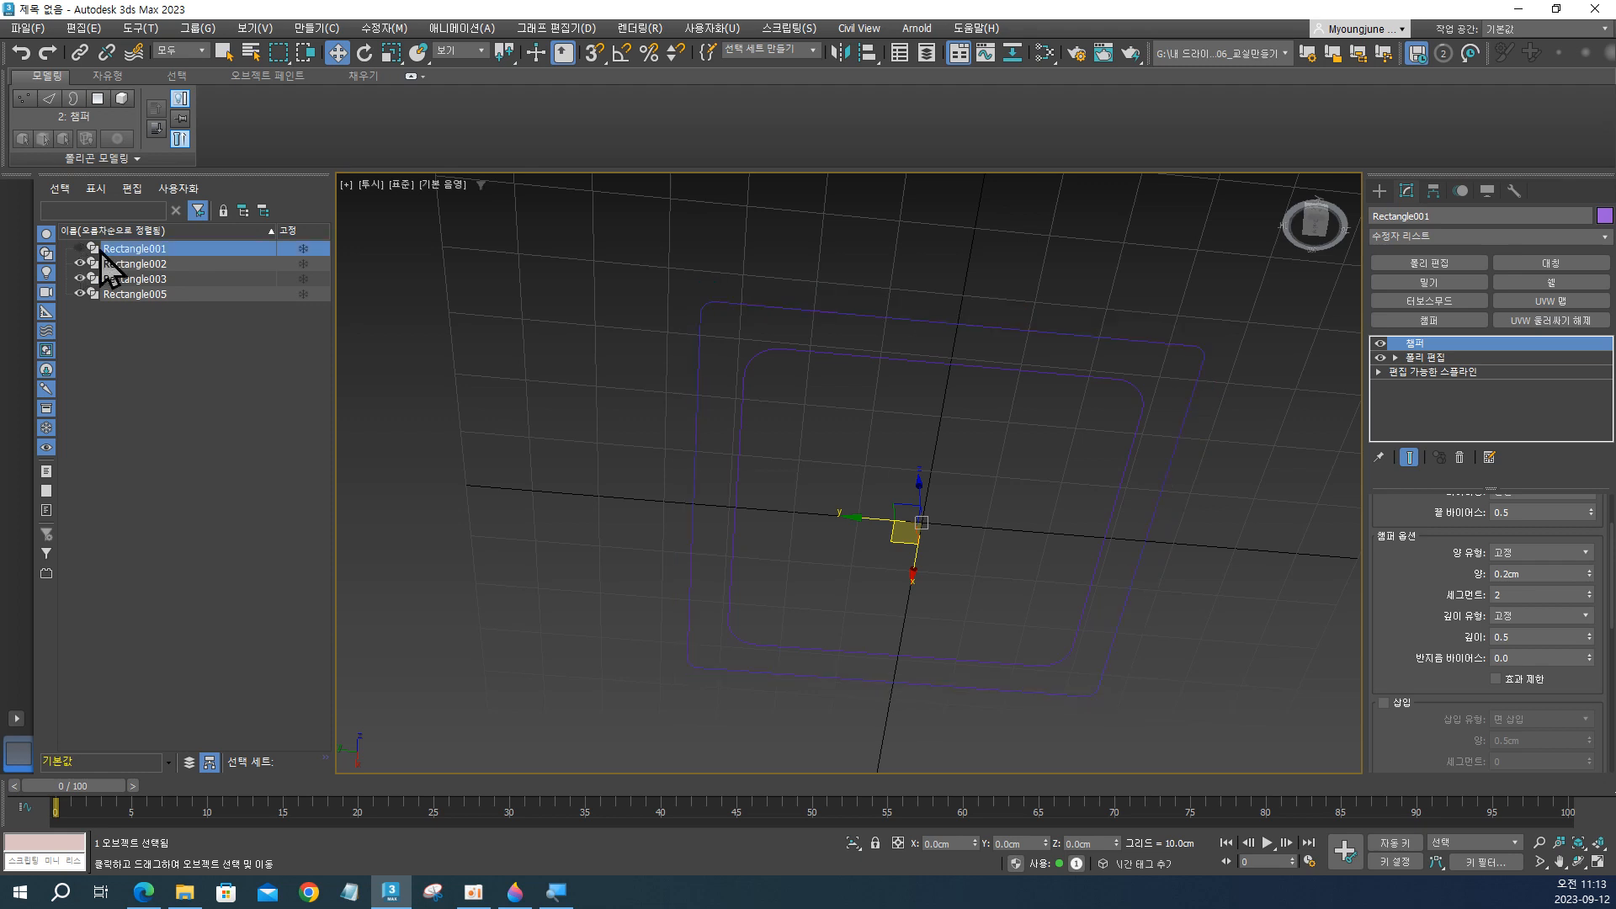
# Select the outer rounded rectangle spline, Rectangle002, and open its conversion options.
pyautogui.click(695, 315)
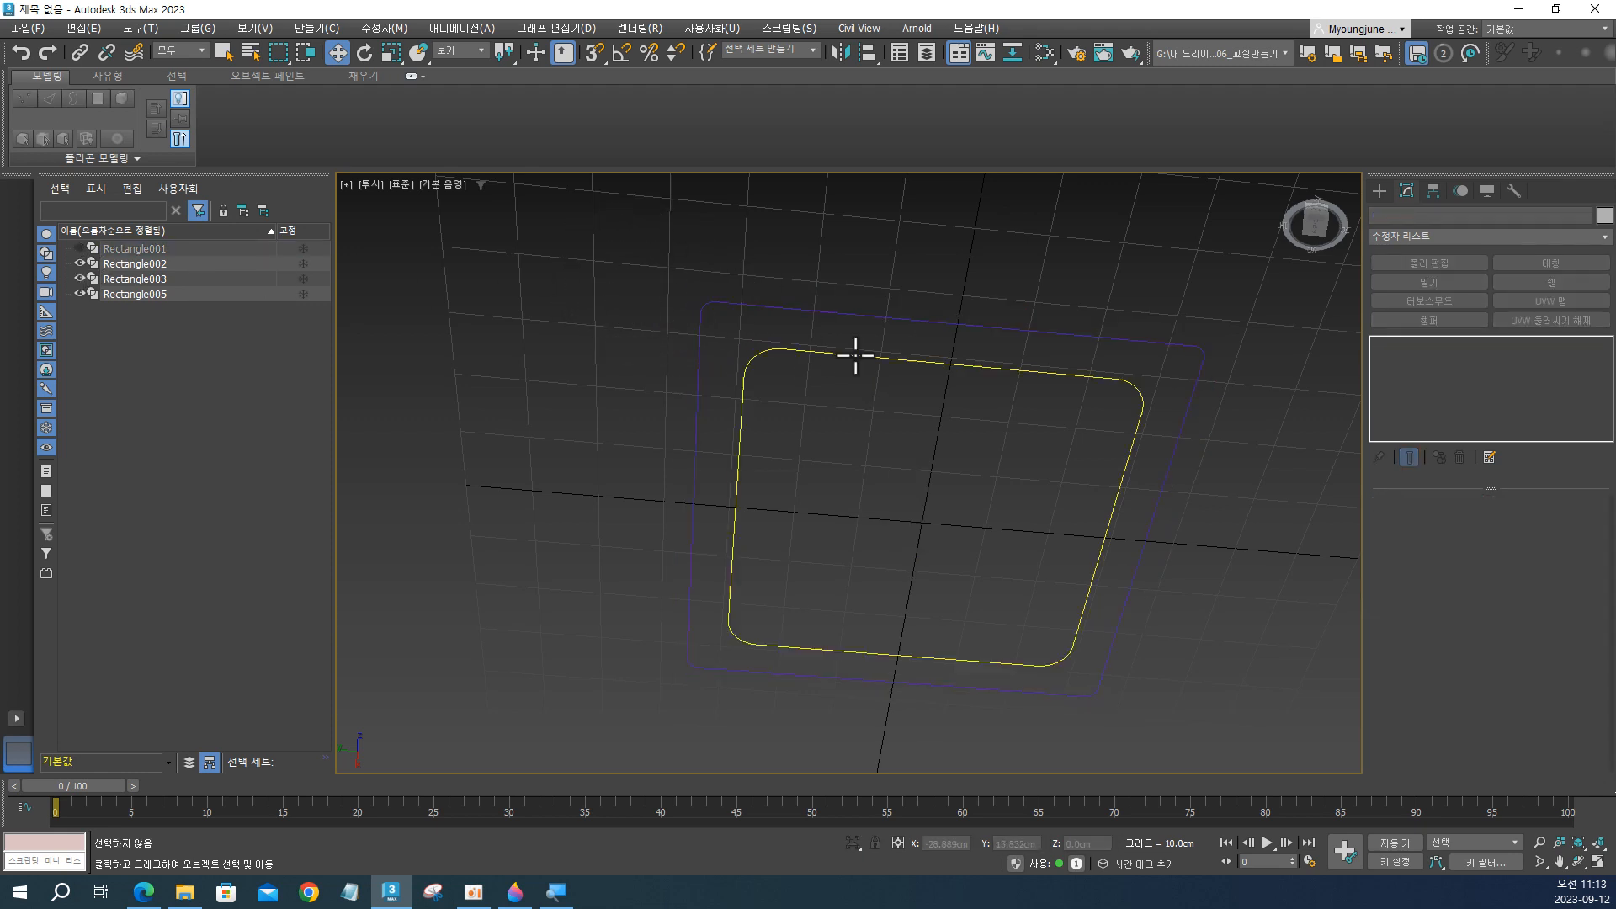
pyautogui.moveTo(856, 351)
pyautogui.keyDown('alt'); pyautogui.mouseDown(button='middle')
pyautogui.moveTo(867, 389)
pyautogui.moveTo(866, 337)
pyautogui.mouseUp(button='middle'); pyautogui.keyUp('alt')
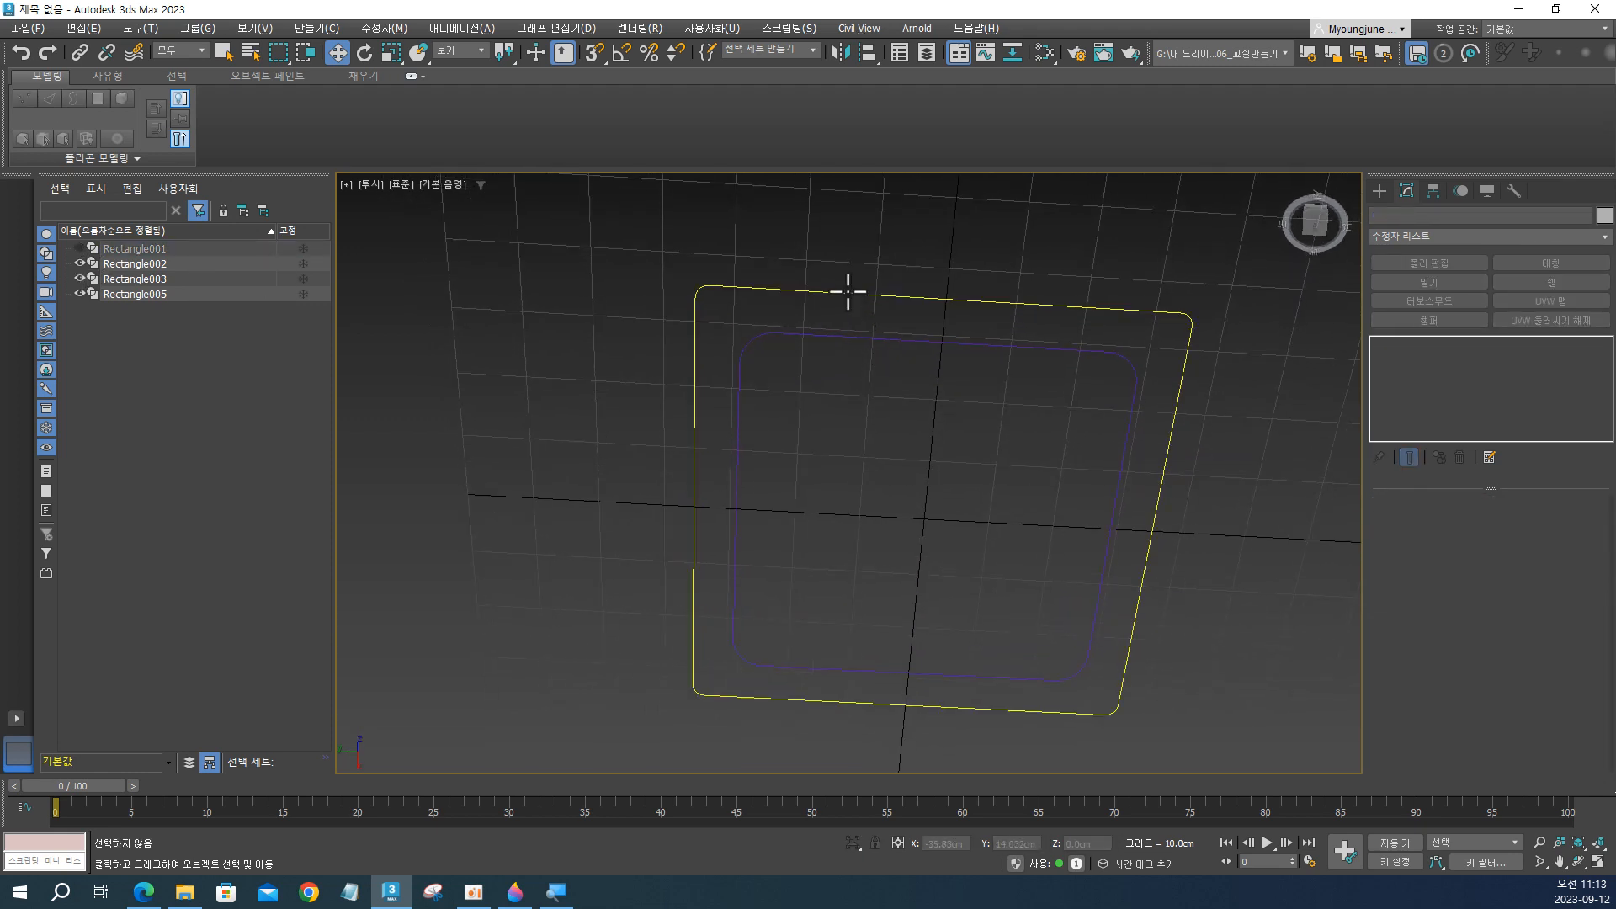
pyautogui.click(848, 292)
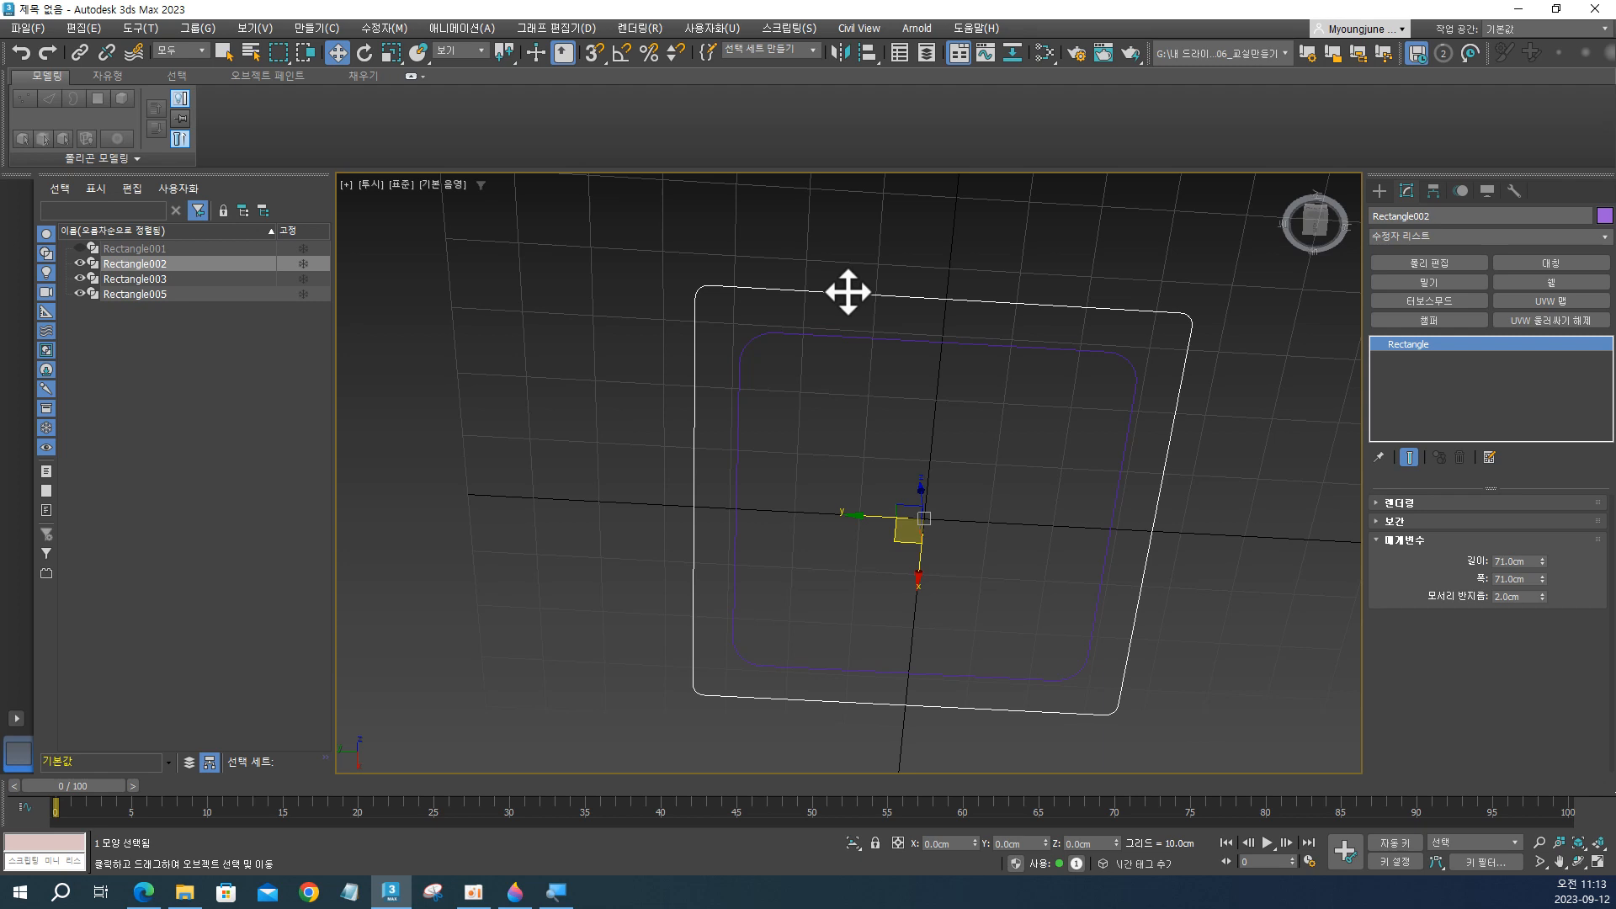
pyautogui.moveTo(847, 292); pyautogui.dragTo(696, 256, button='middle')
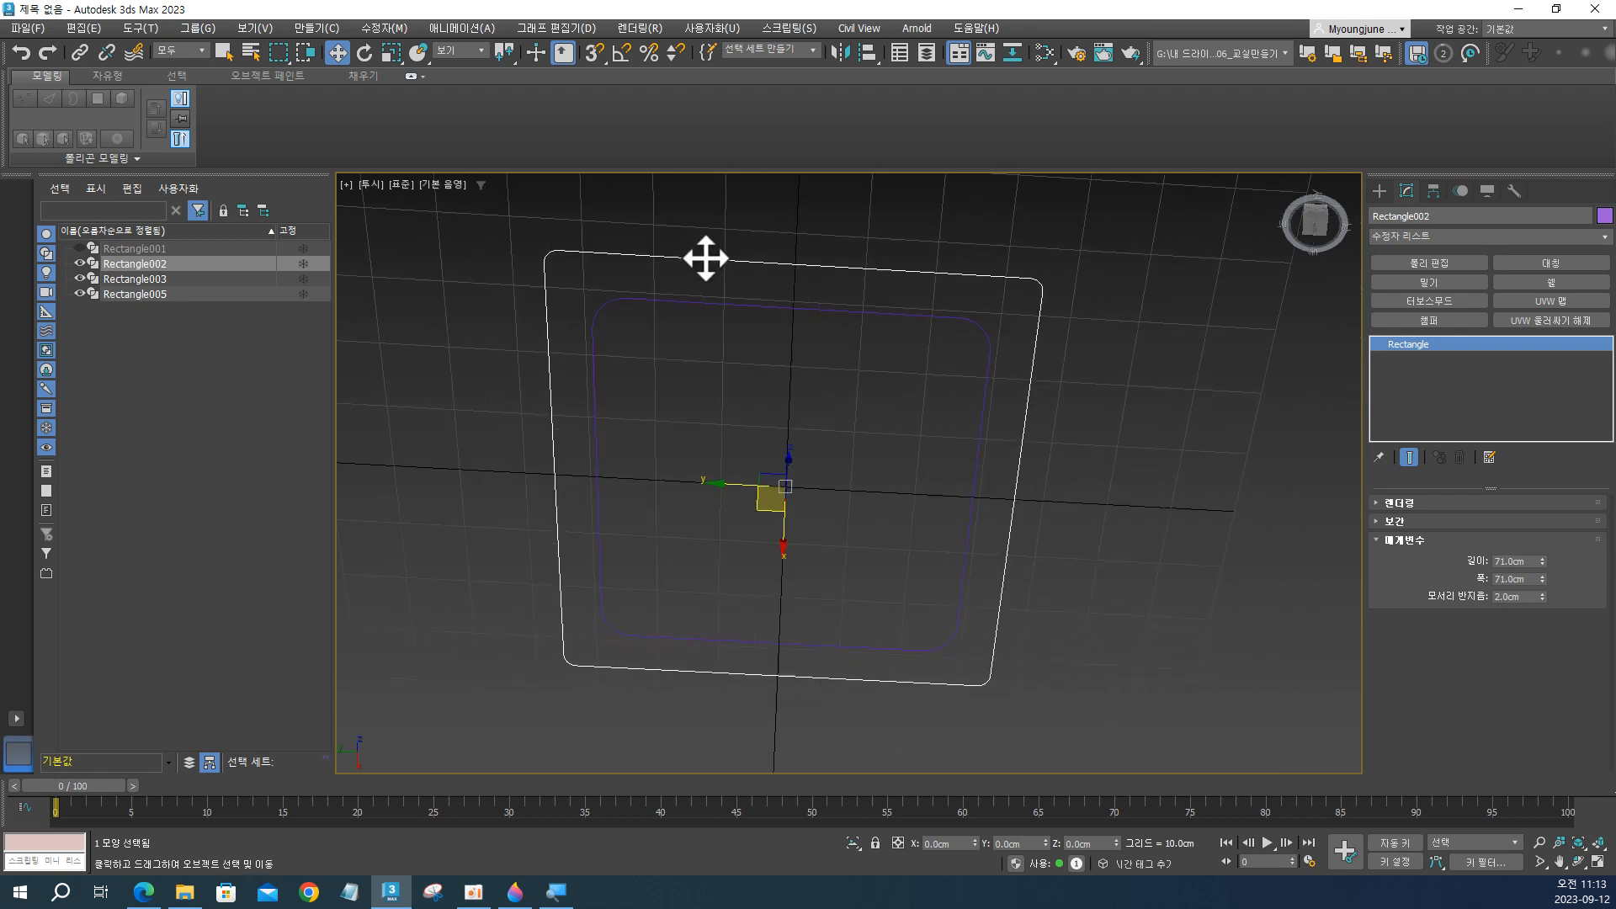
pyautogui.rightClick(707, 258)
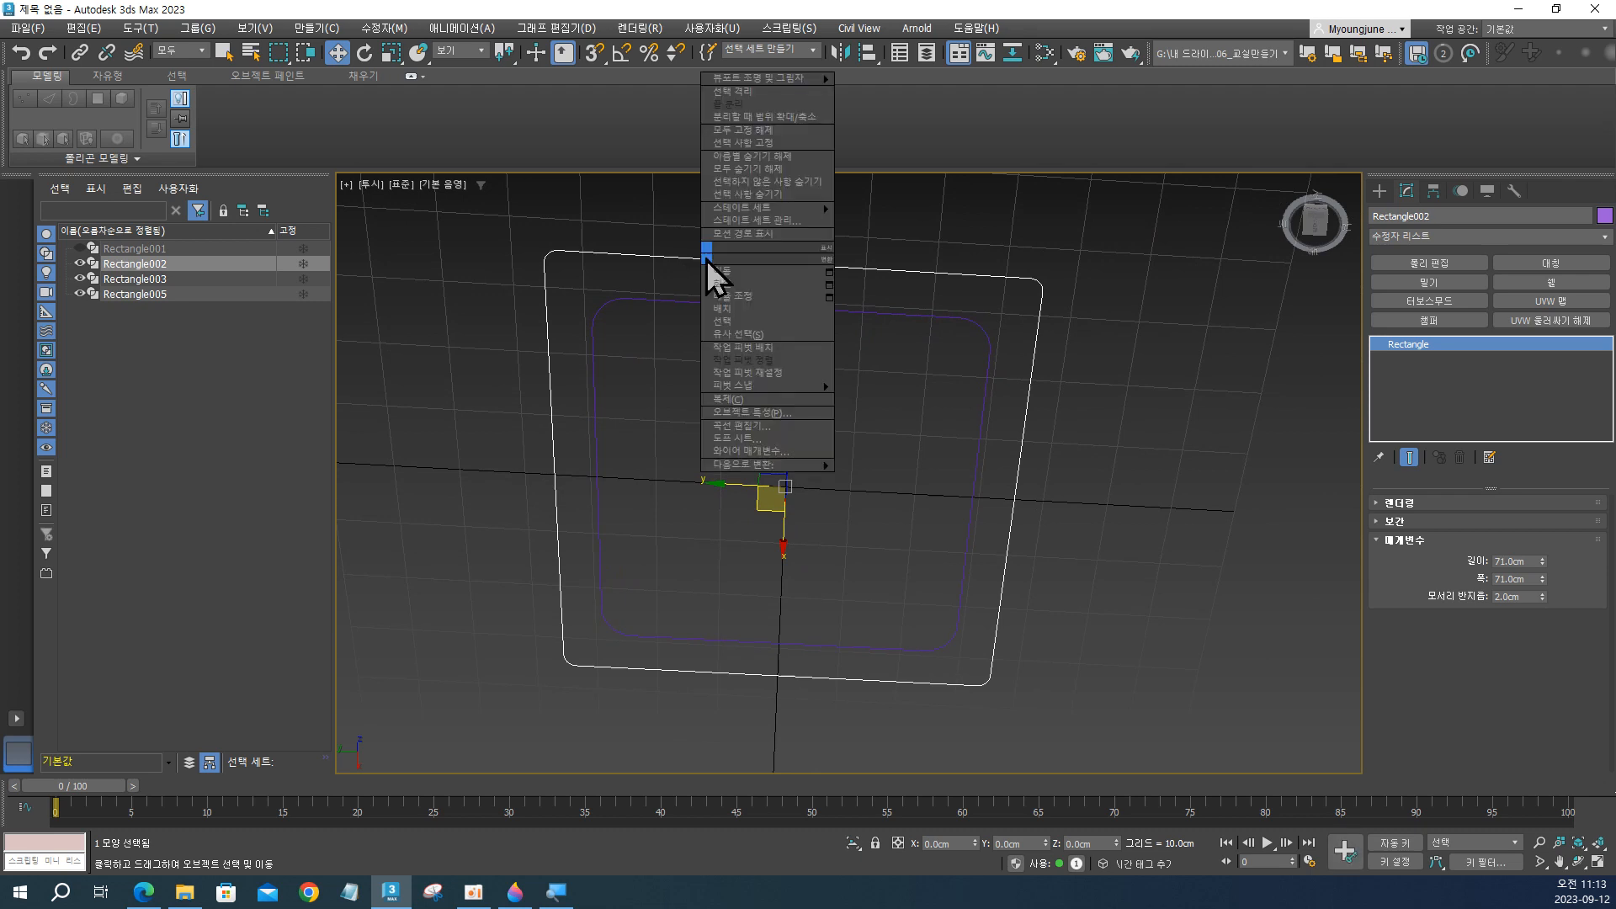
pyautogui.moveTo(776, 466)
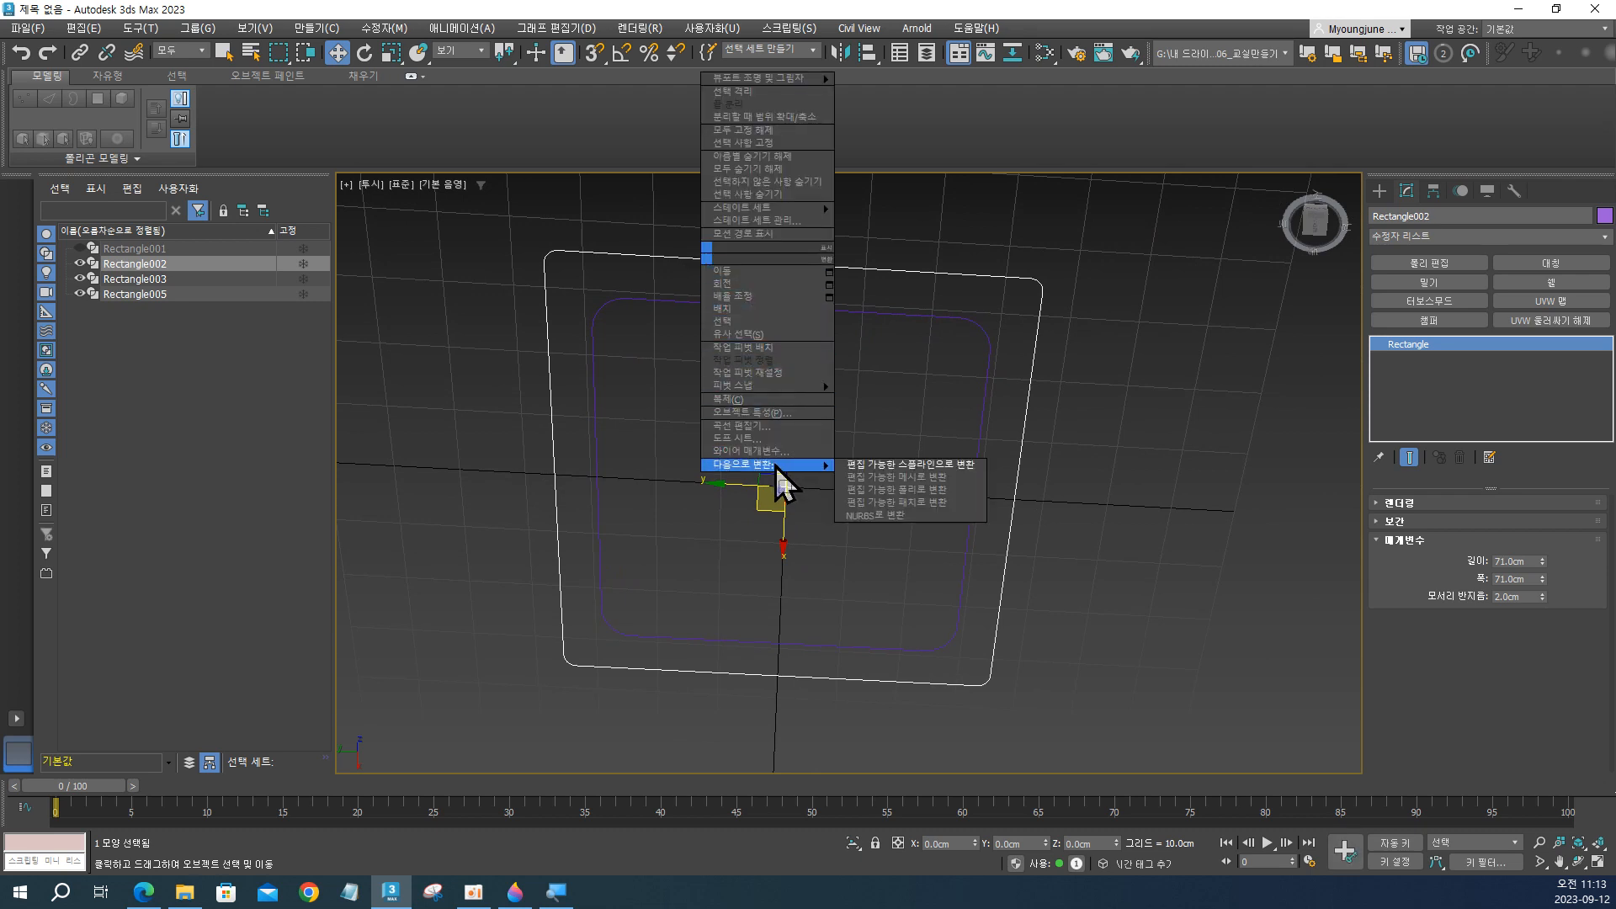
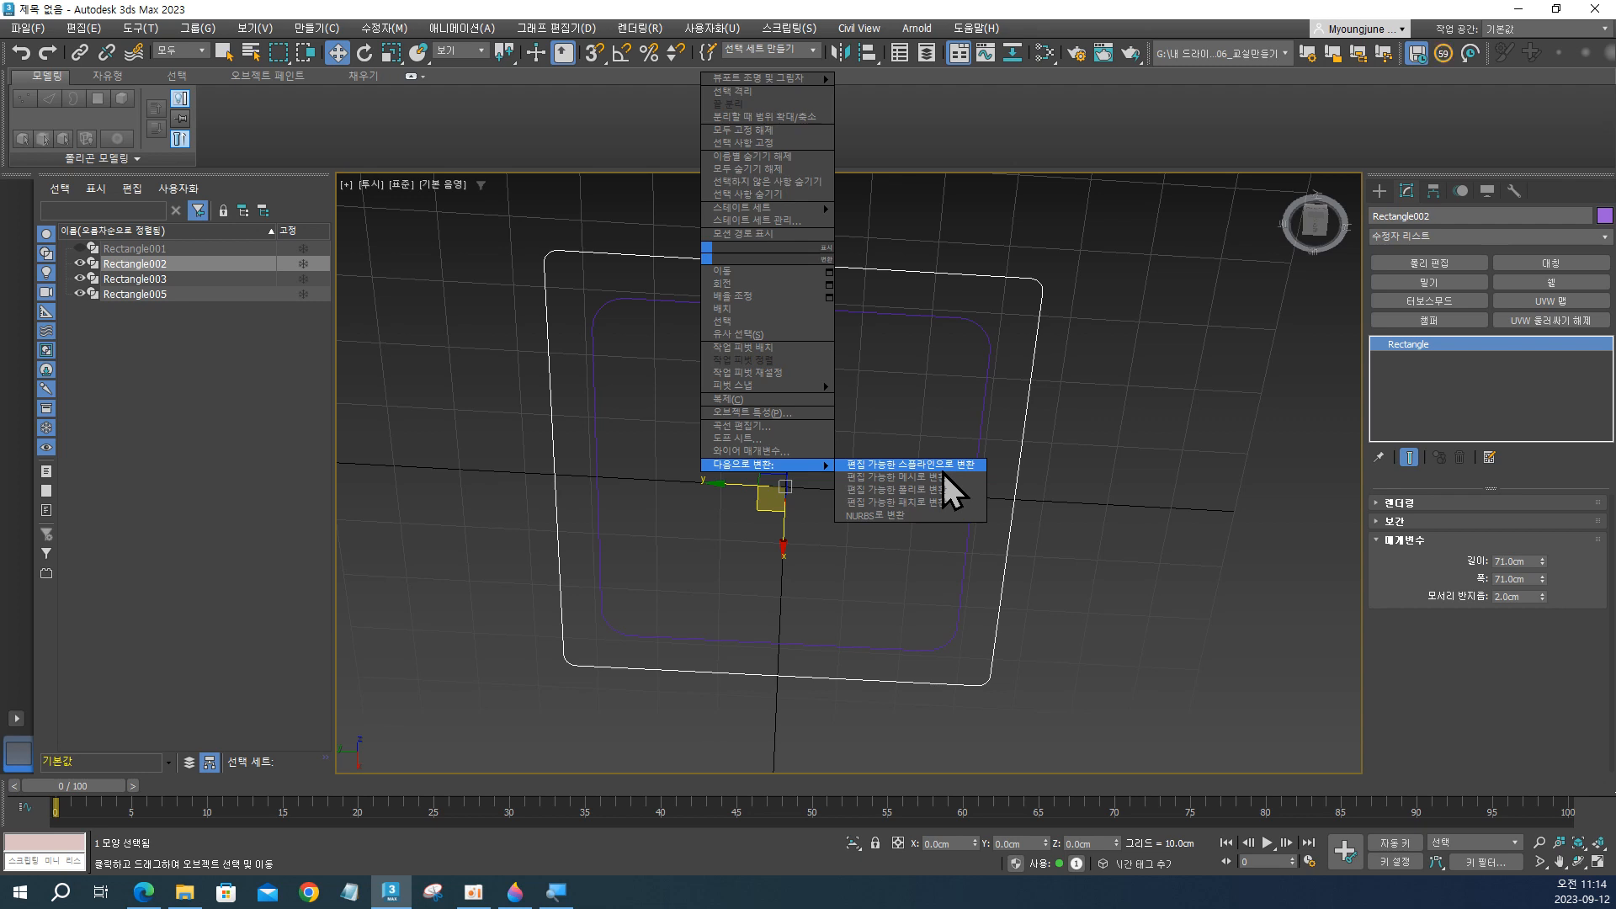
# Convert Rectangle002 to an editable spline and attach the inner rounded rectangle Rectangle005 to it.
pyautogui.click(909, 465)
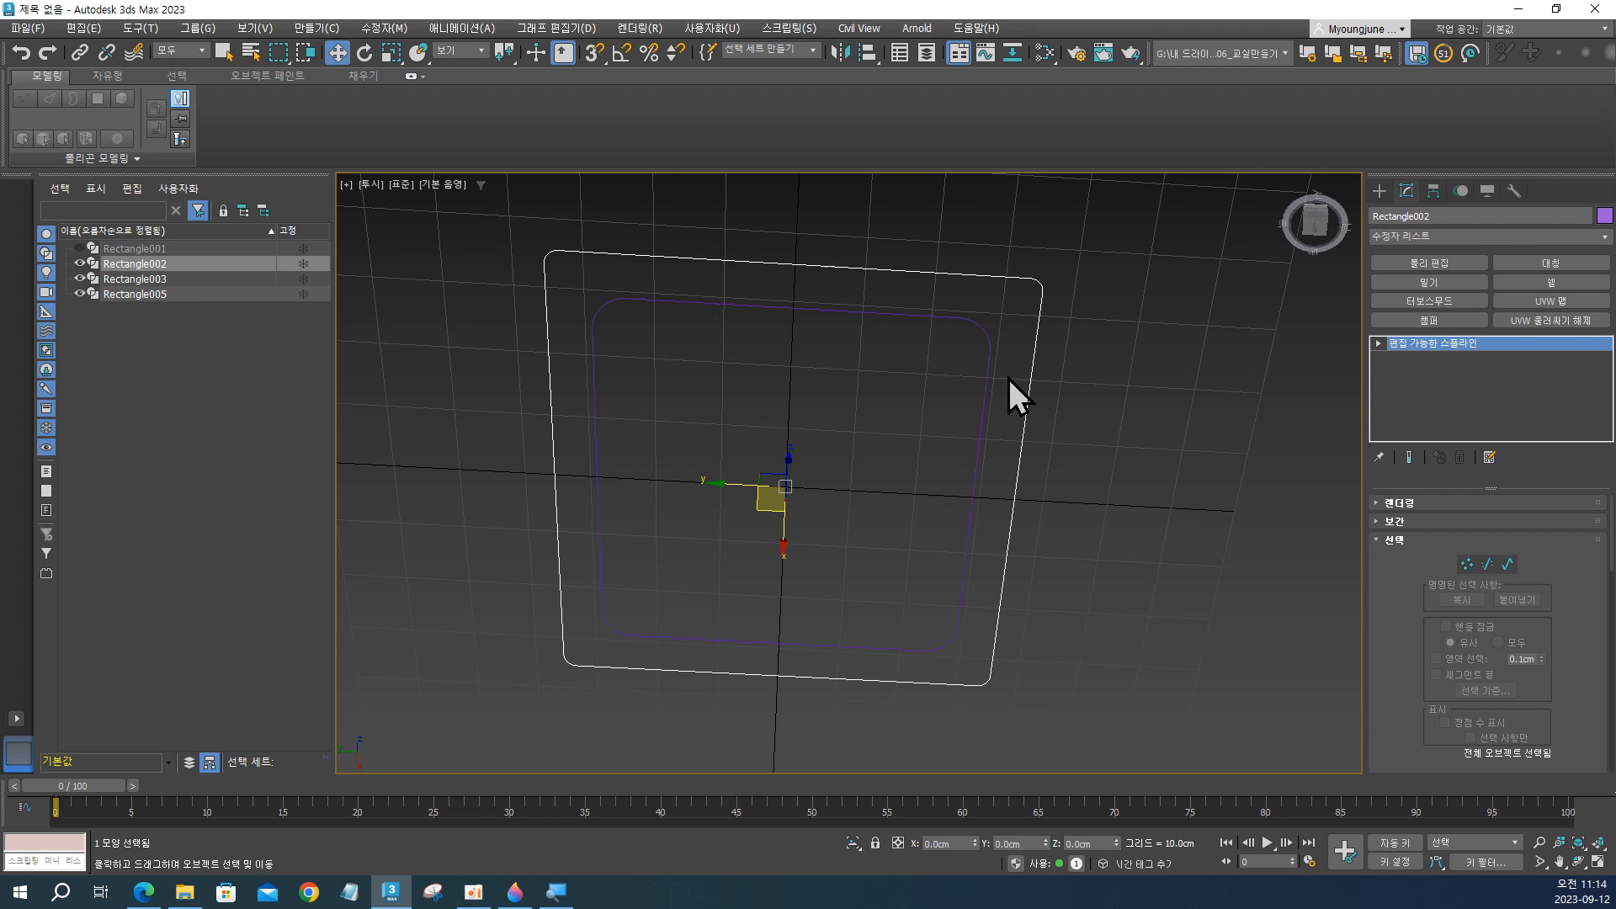
pyautogui.click(1508, 565)
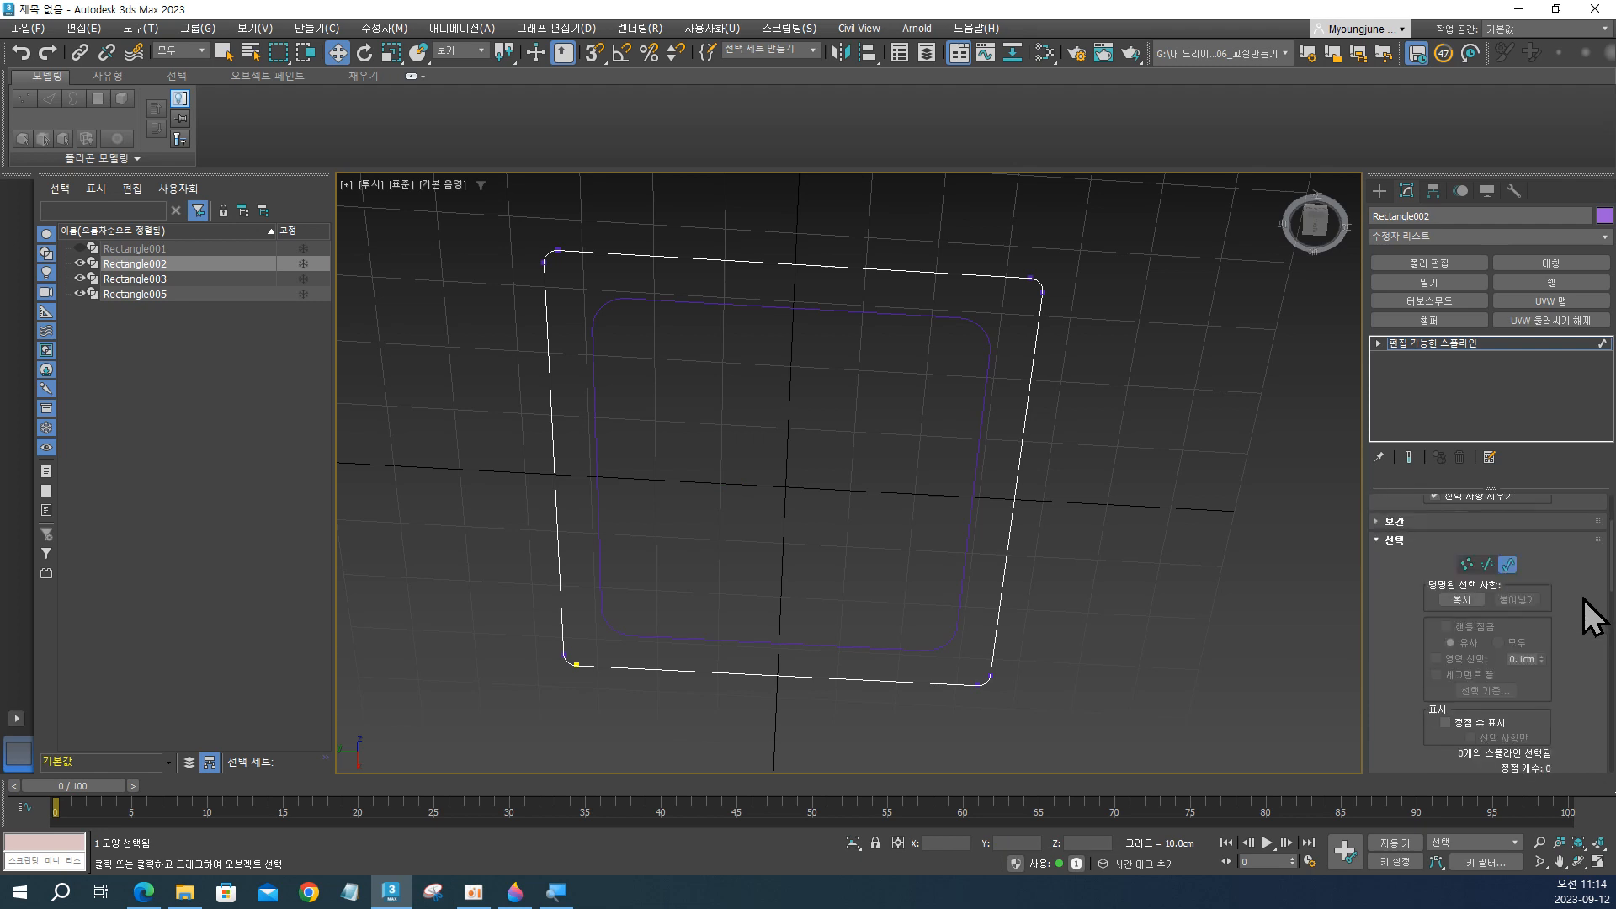
pyautogui.scroll(-5, 1586, 602)
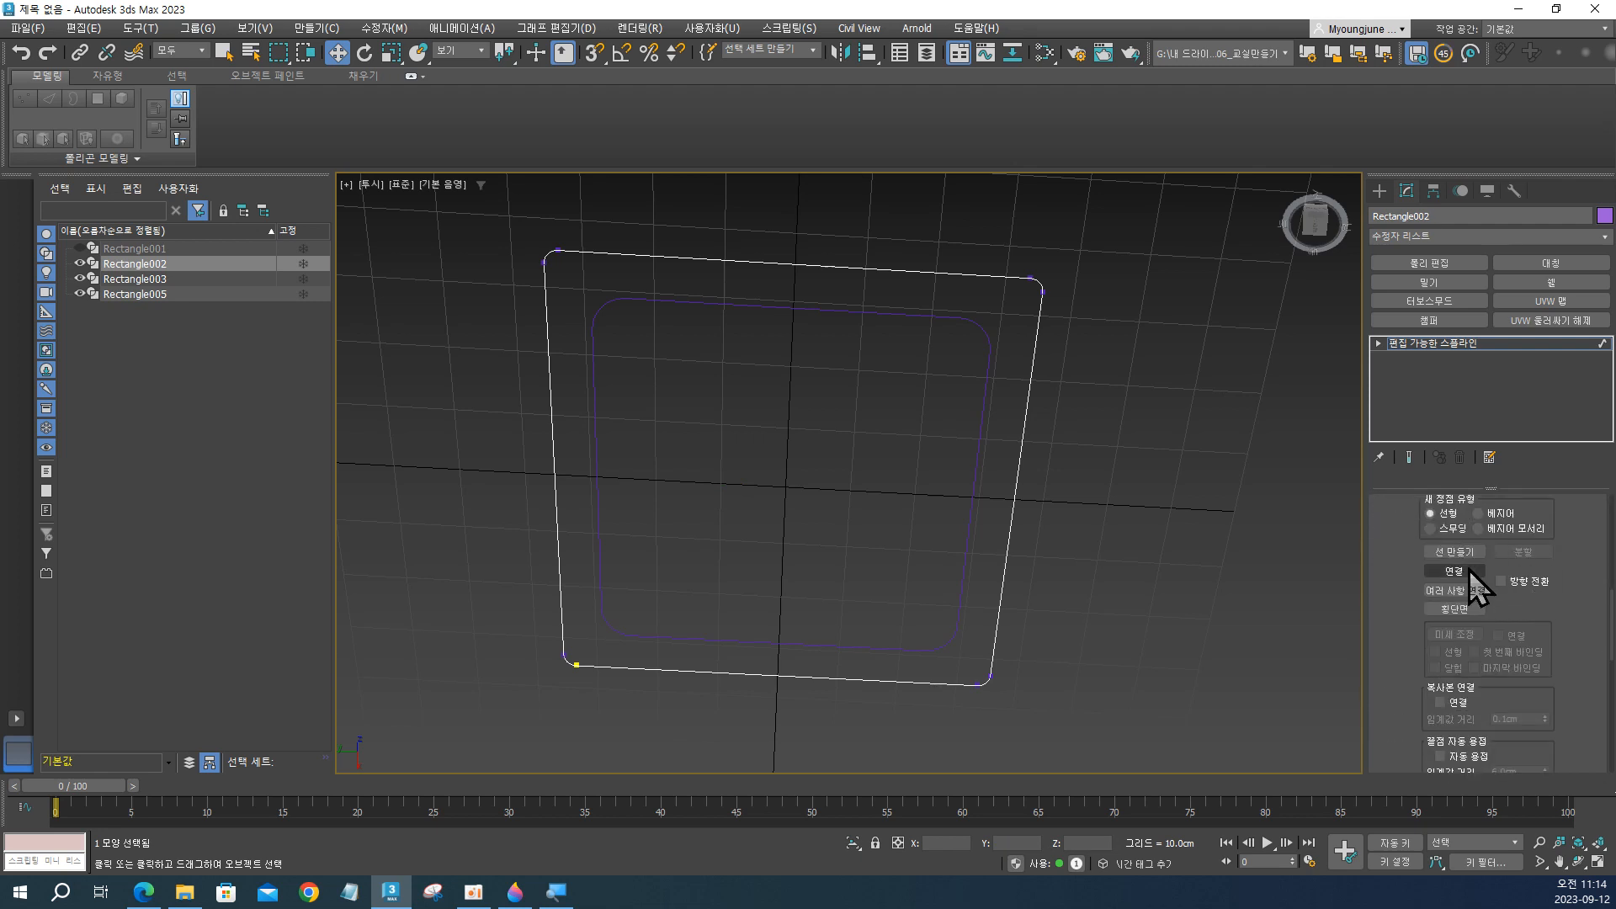
pyautogui.click(1468, 570)
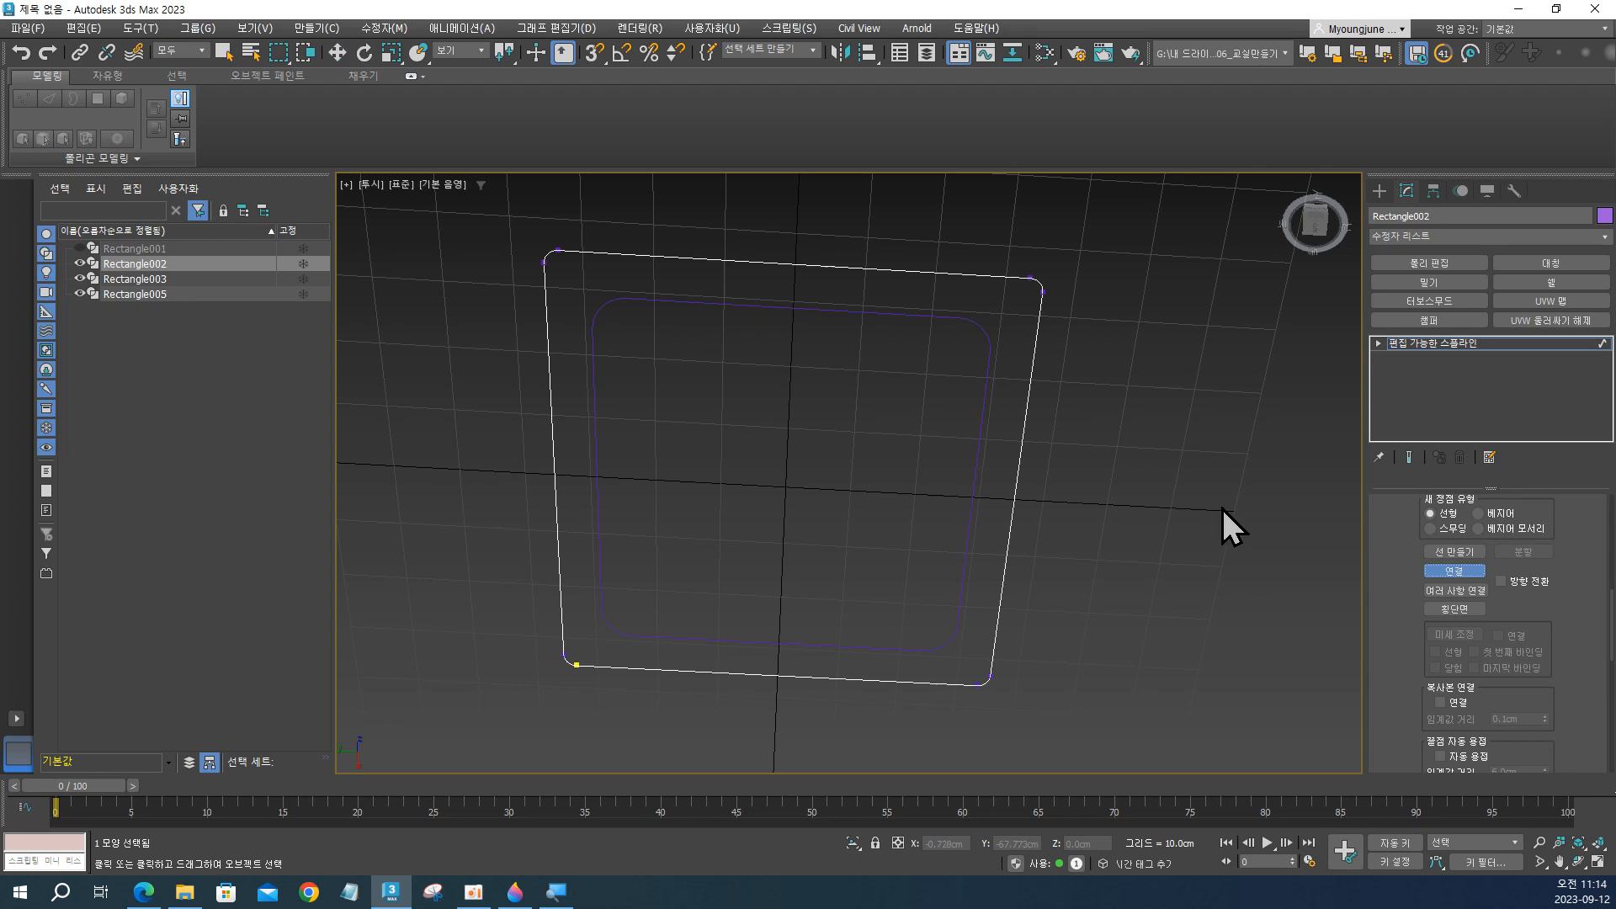
pyautogui.click(987, 362)
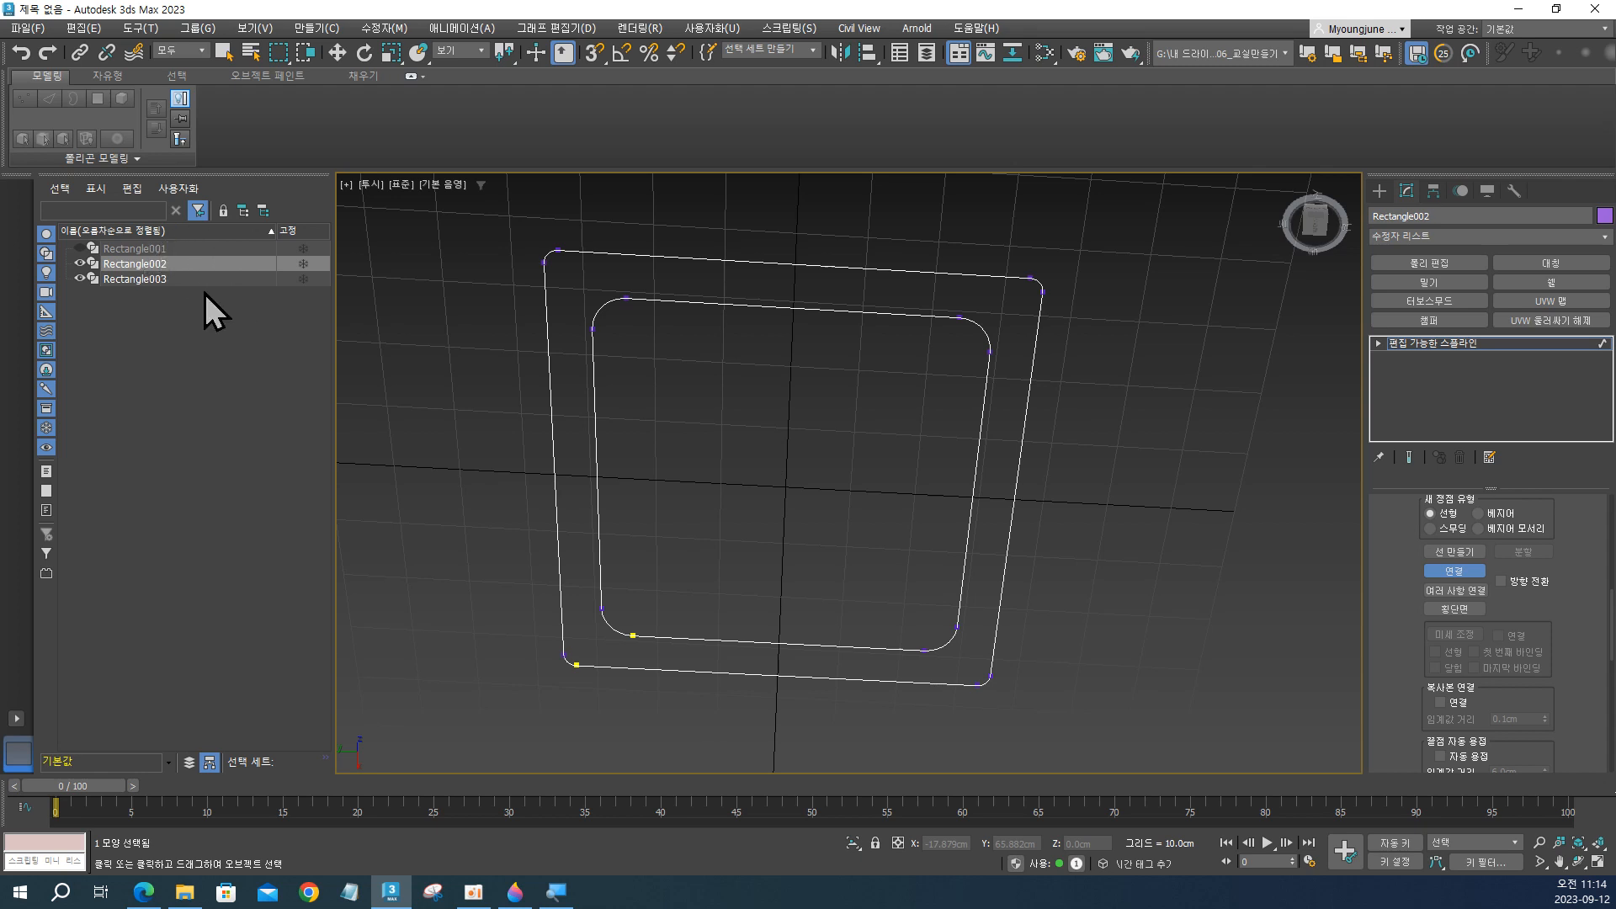
pyautogui.click(1456, 571)
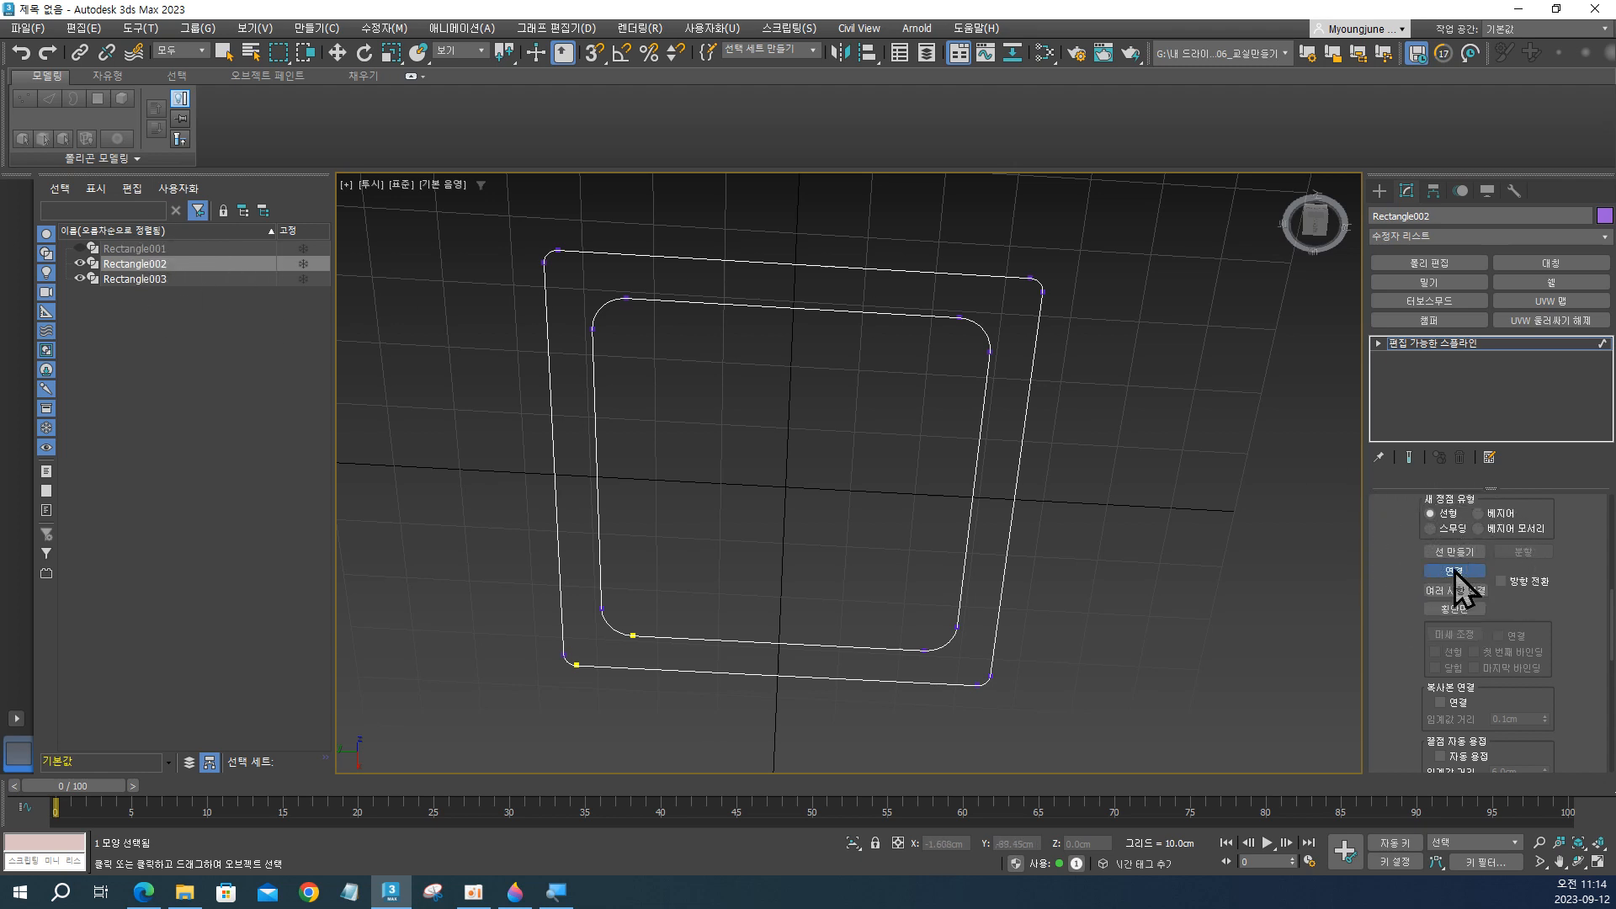
pyautogui.click(1454, 573)
pyautogui.keyDown('alt'); pyautogui.moveTo(786, 387); pyautogui.dragTo(765, 504, button='middle'); pyautogui.keyUp('alt')
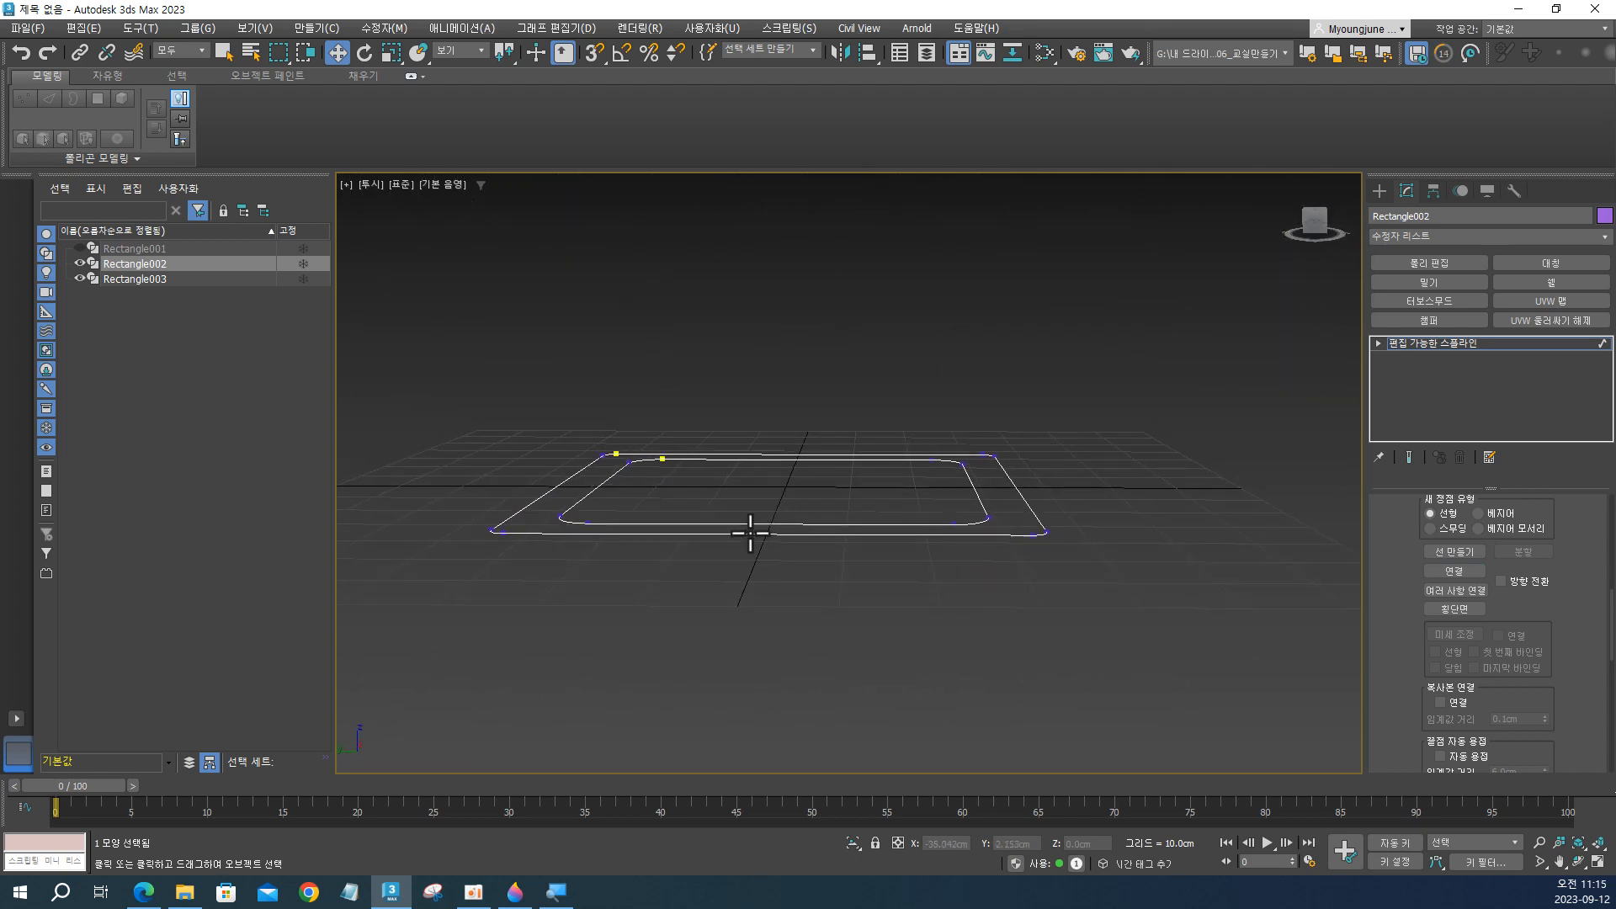
pyautogui.moveTo(734, 492); pyautogui.dragTo(845, 574)
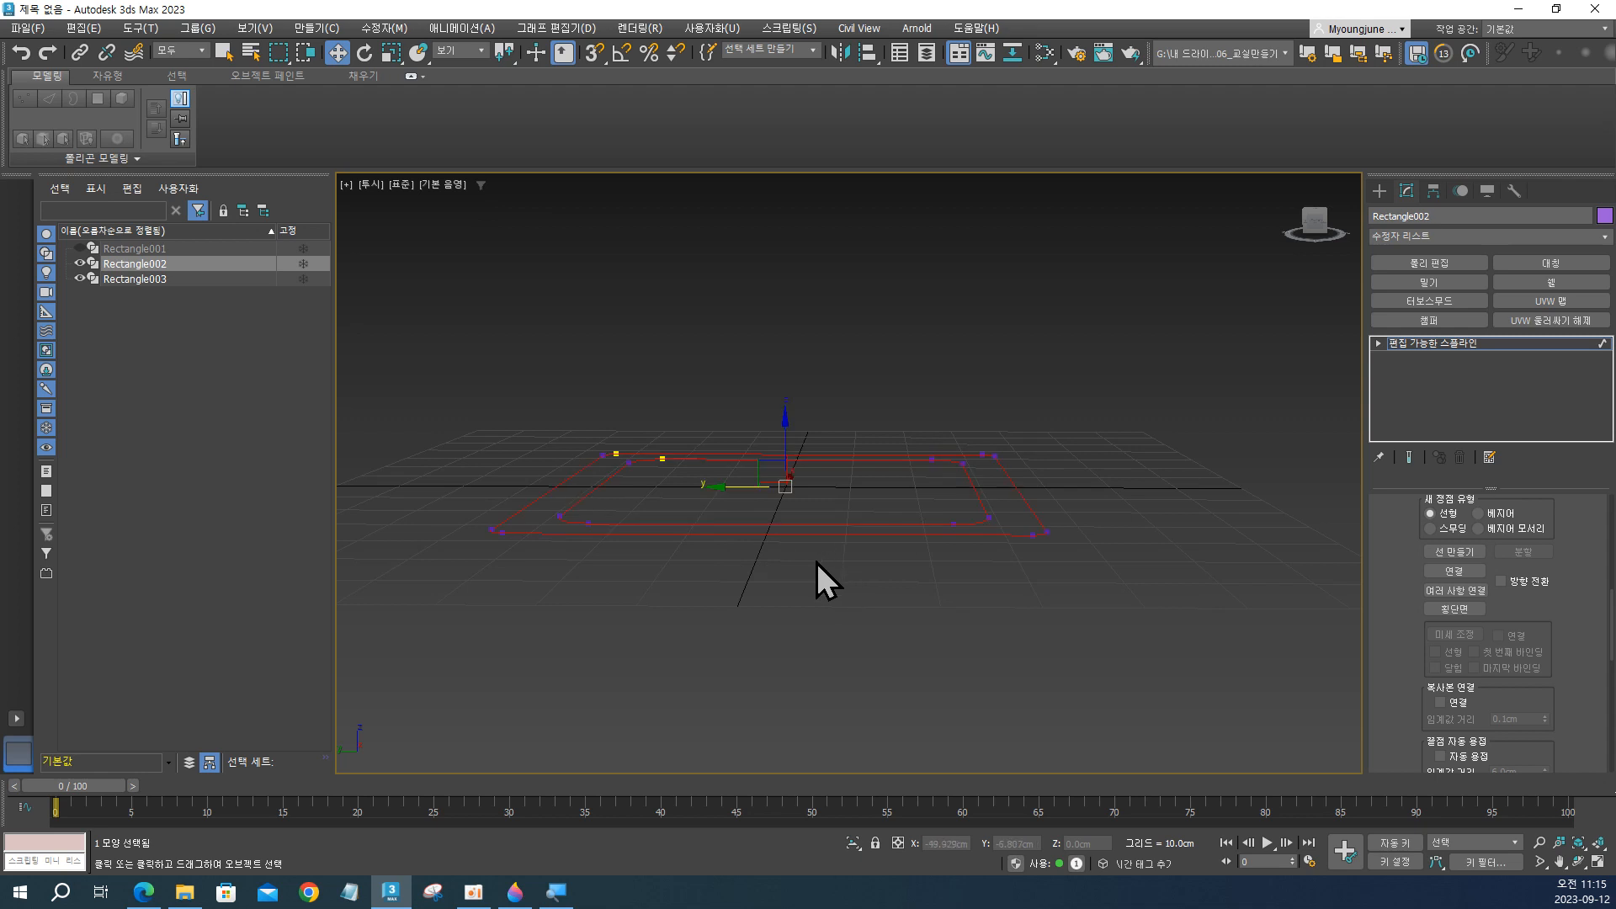
pyautogui.click(817, 562)
pyautogui.moveTo(734, 462); pyautogui.dragTo(828, 578)
pyautogui.rightClick(824, 572)
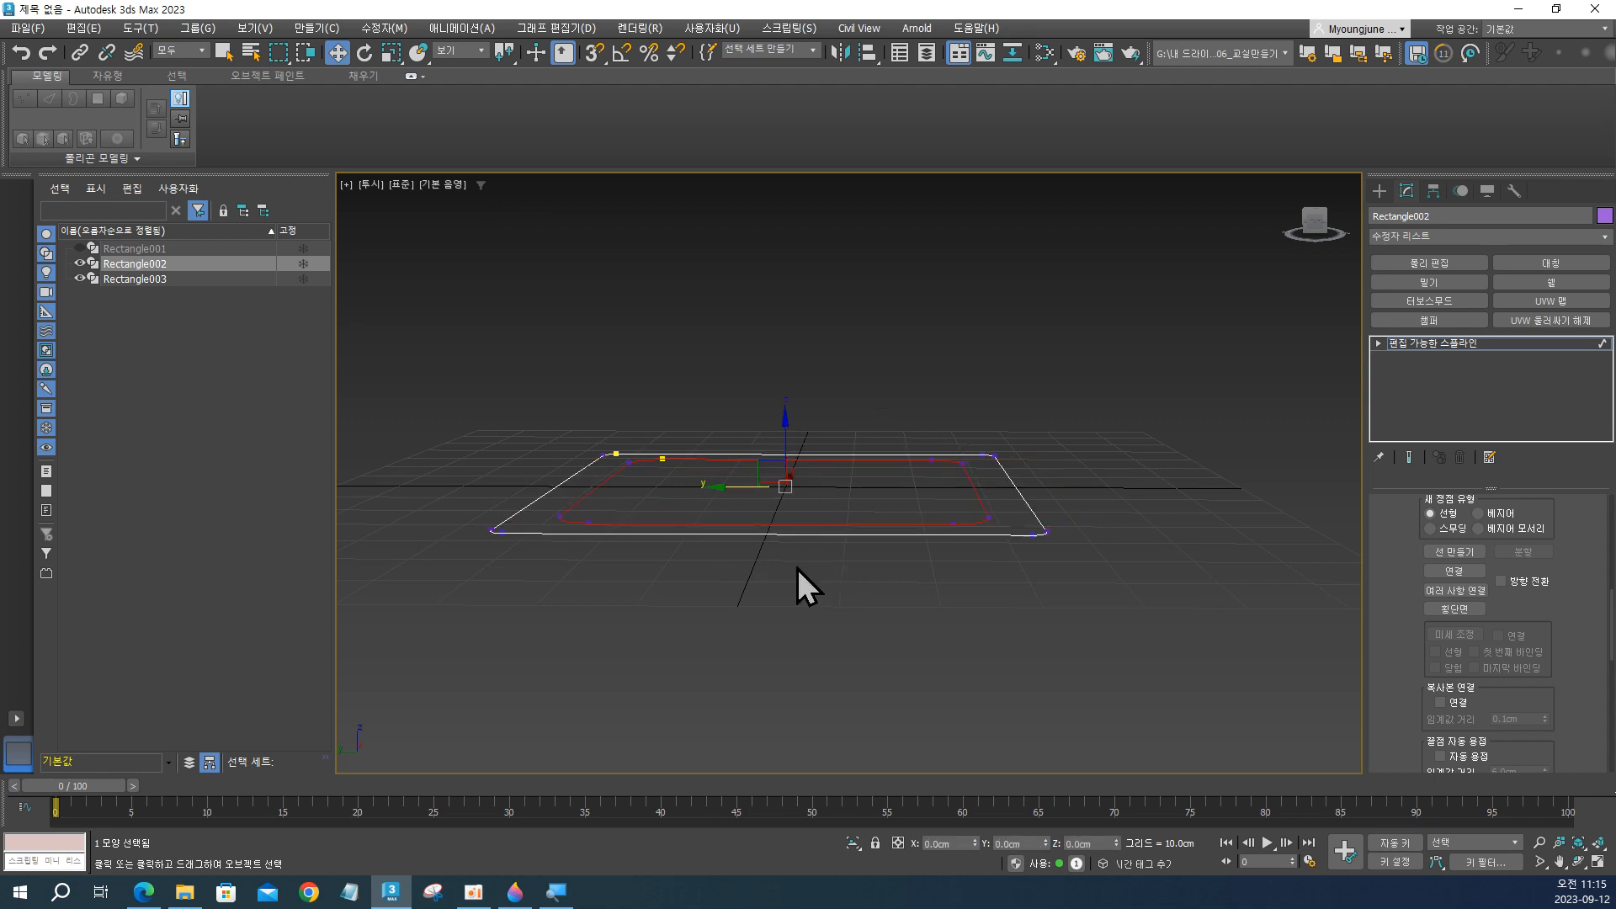
pyautogui.click(791, 567)
pyautogui.moveTo(742, 503); pyautogui.dragTo(821, 584)
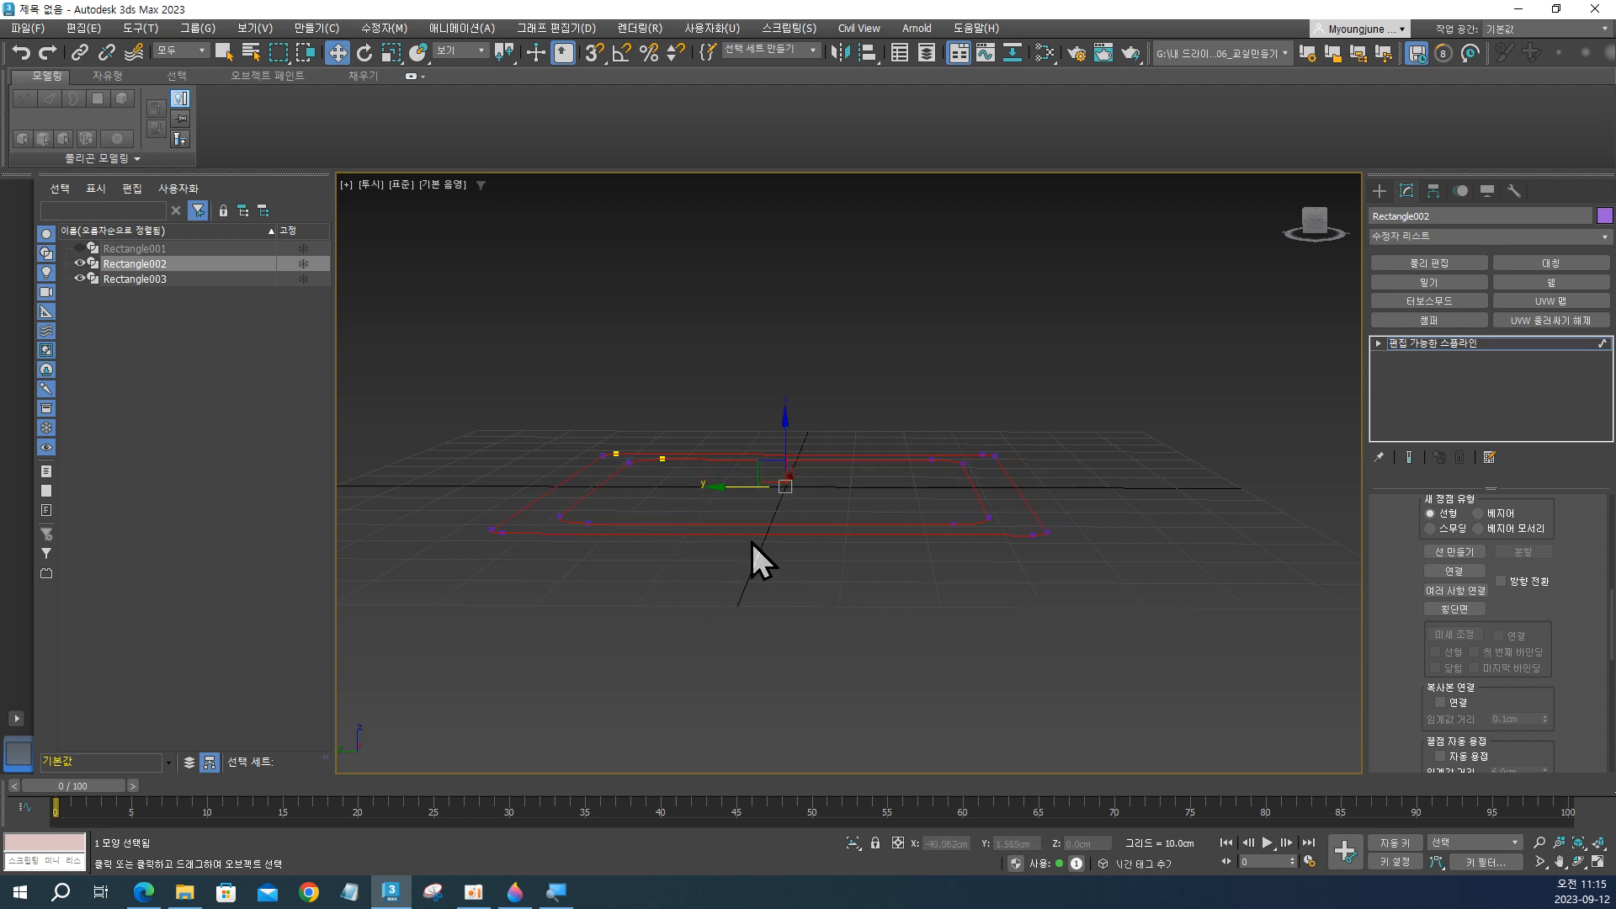
pyautogui.keyDown('alt'); pyautogui.moveTo(751, 543); pyautogui.dragTo(761, 541, button='middle'); pyautogui.keyUp('alt')
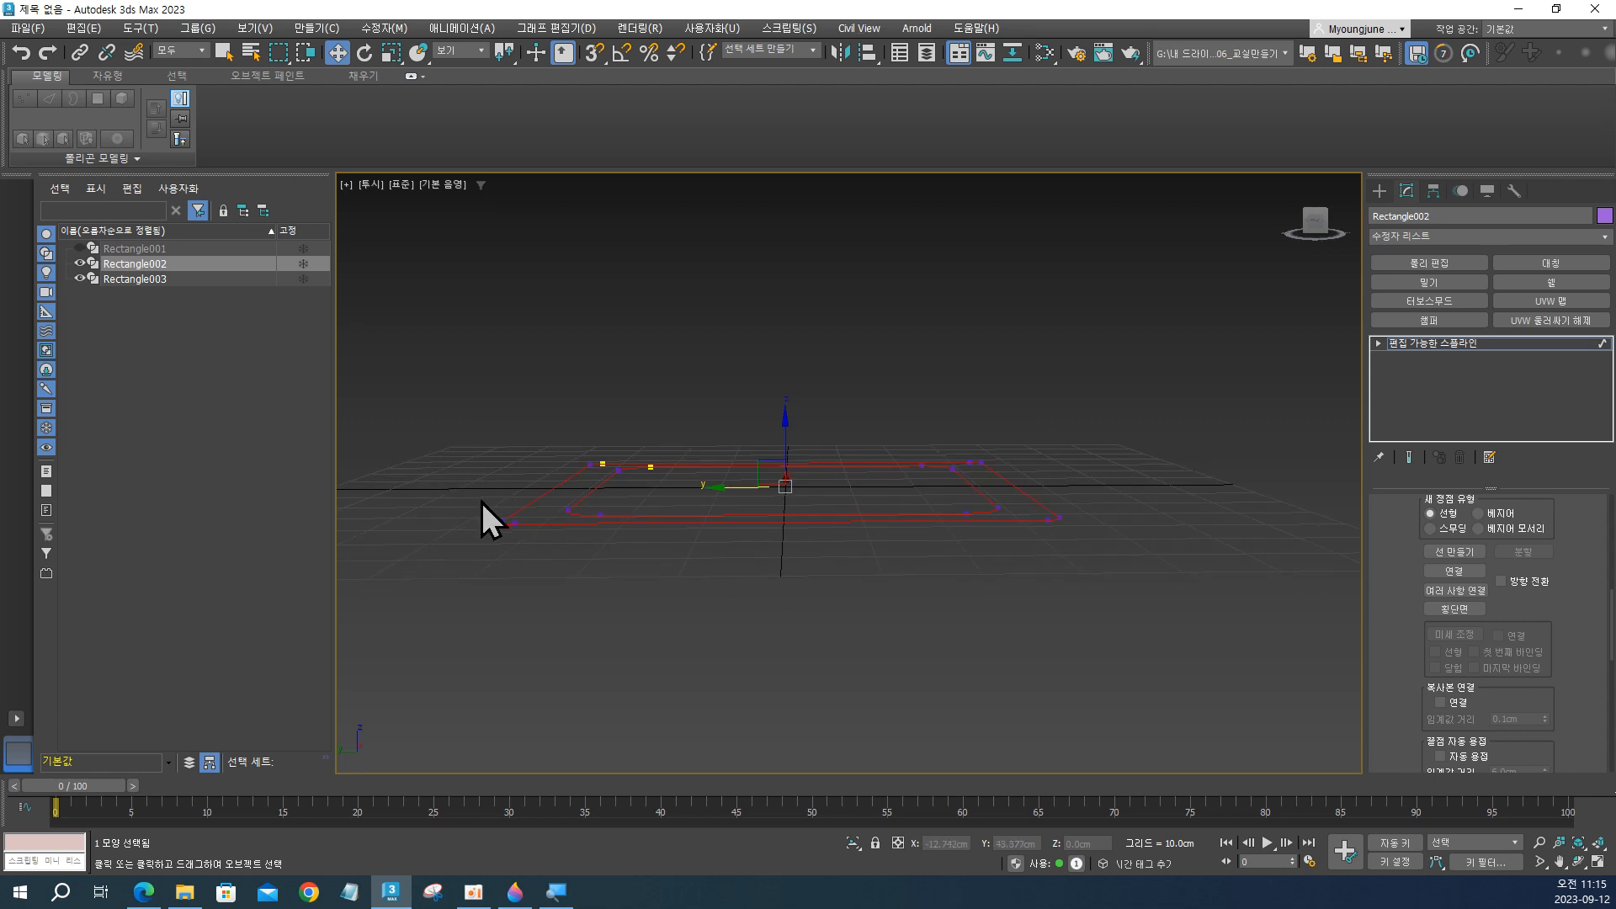
pyautogui.keyDown('alt'); pyautogui.moveTo(523, 512); pyautogui.dragTo(509, 486, button='middle'); pyautogui.keyUp('alt')
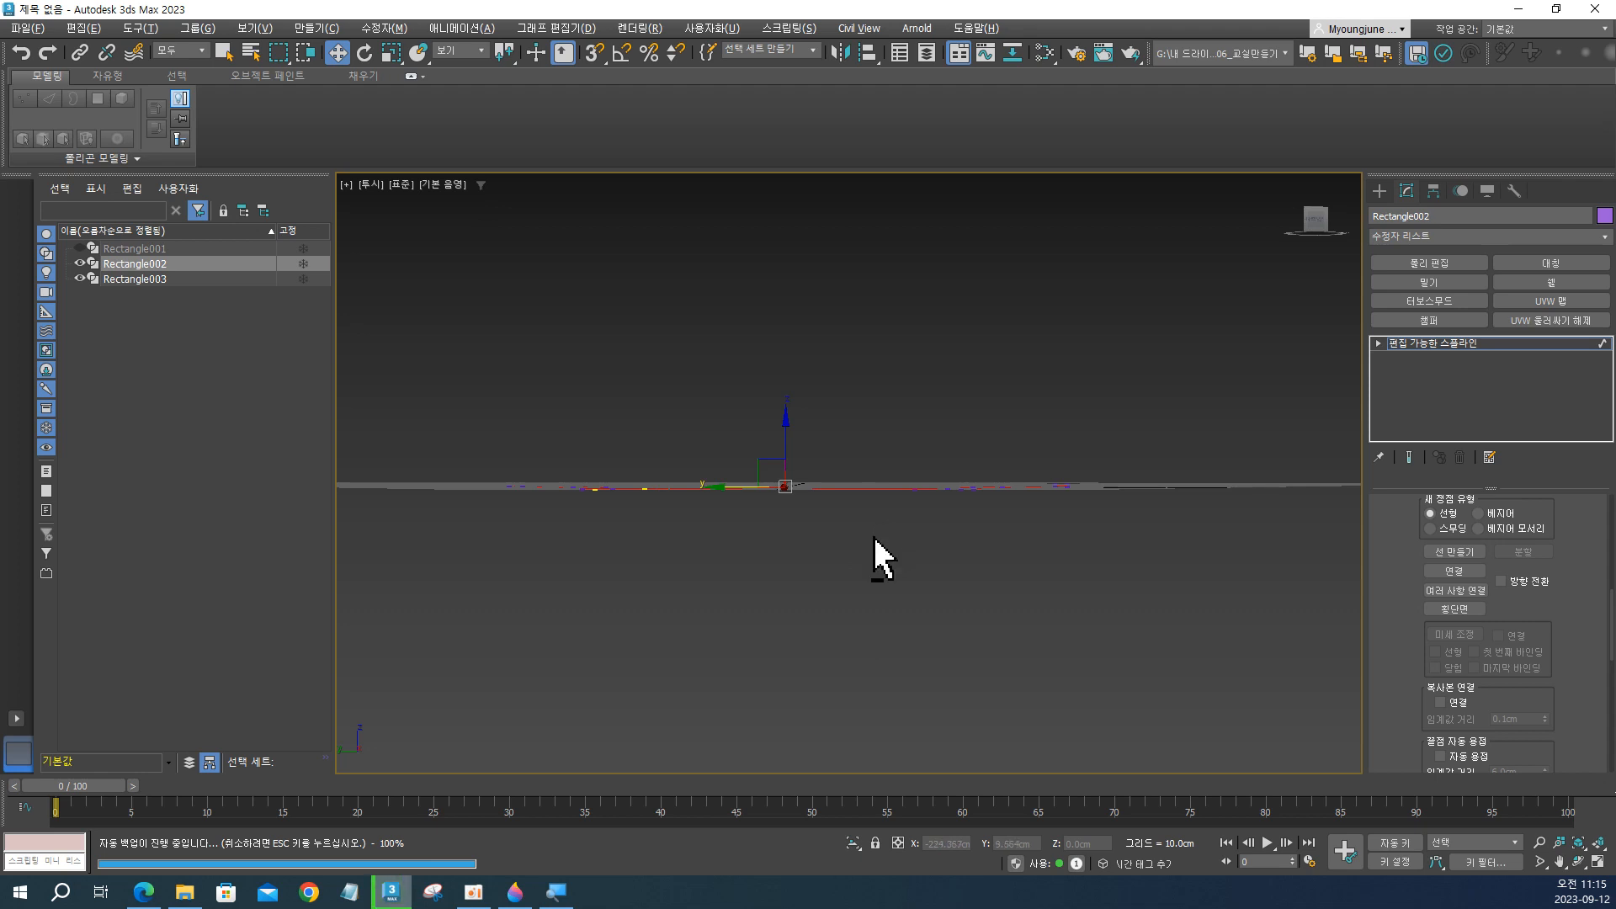
pyautogui.keyDown('alt'); pyautogui.moveTo(875, 539); pyautogui.dragTo(856, 556, button='middle'); pyautogui.keyUp('alt')
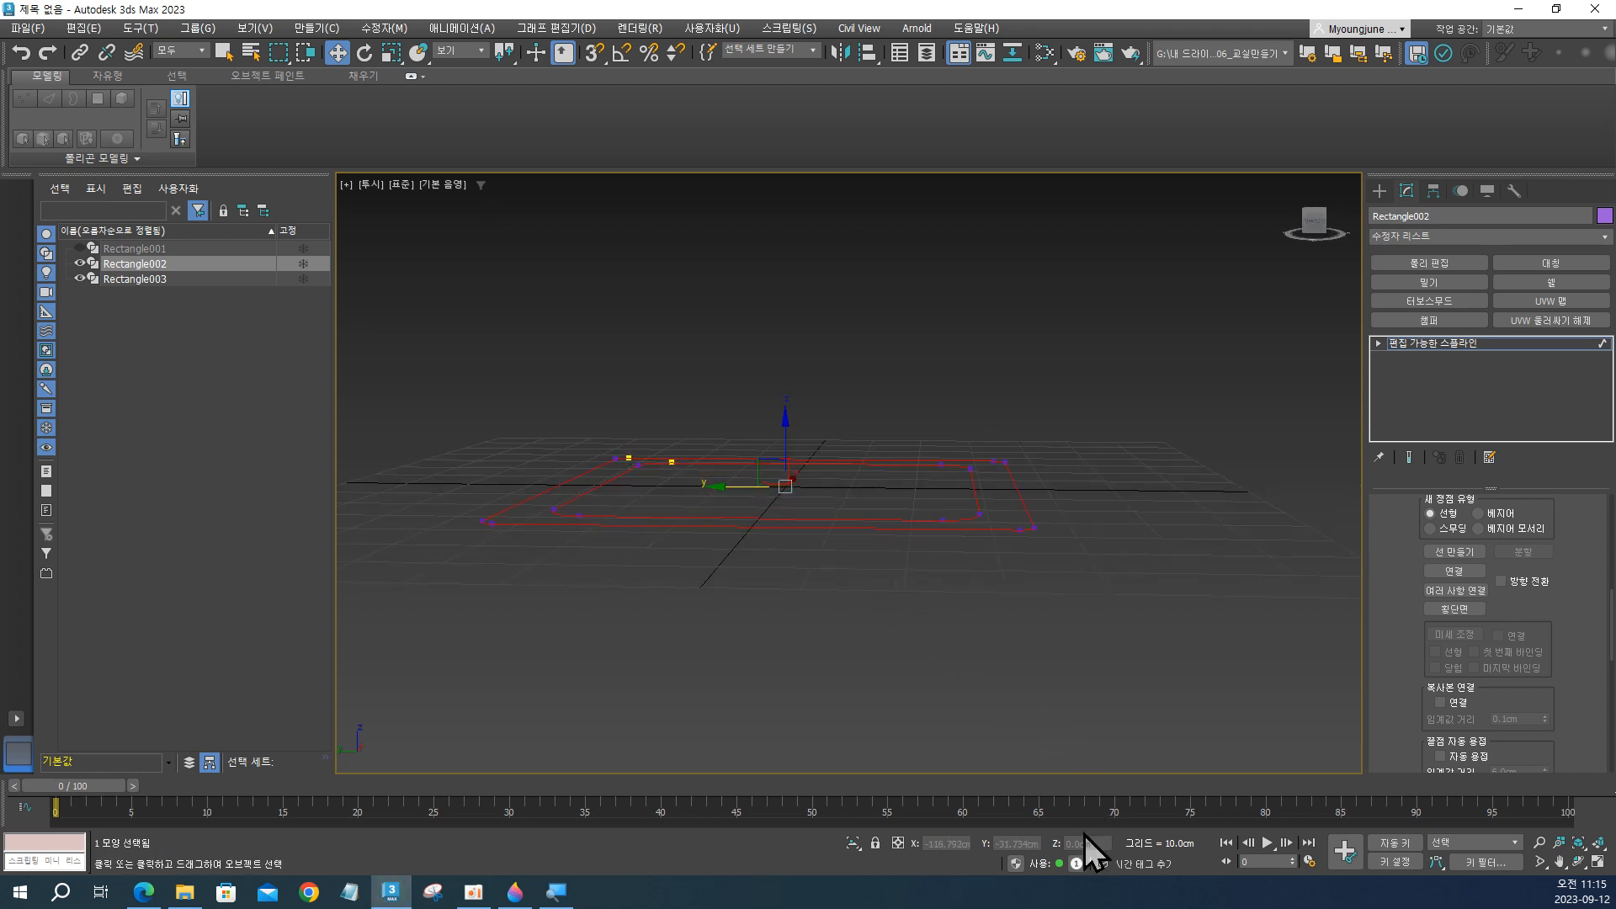
# Select only the outer spline of Rectangle002 and set its Z position to -1 cm.
pyautogui.click(827, 583)
pyautogui.click(851, 521)
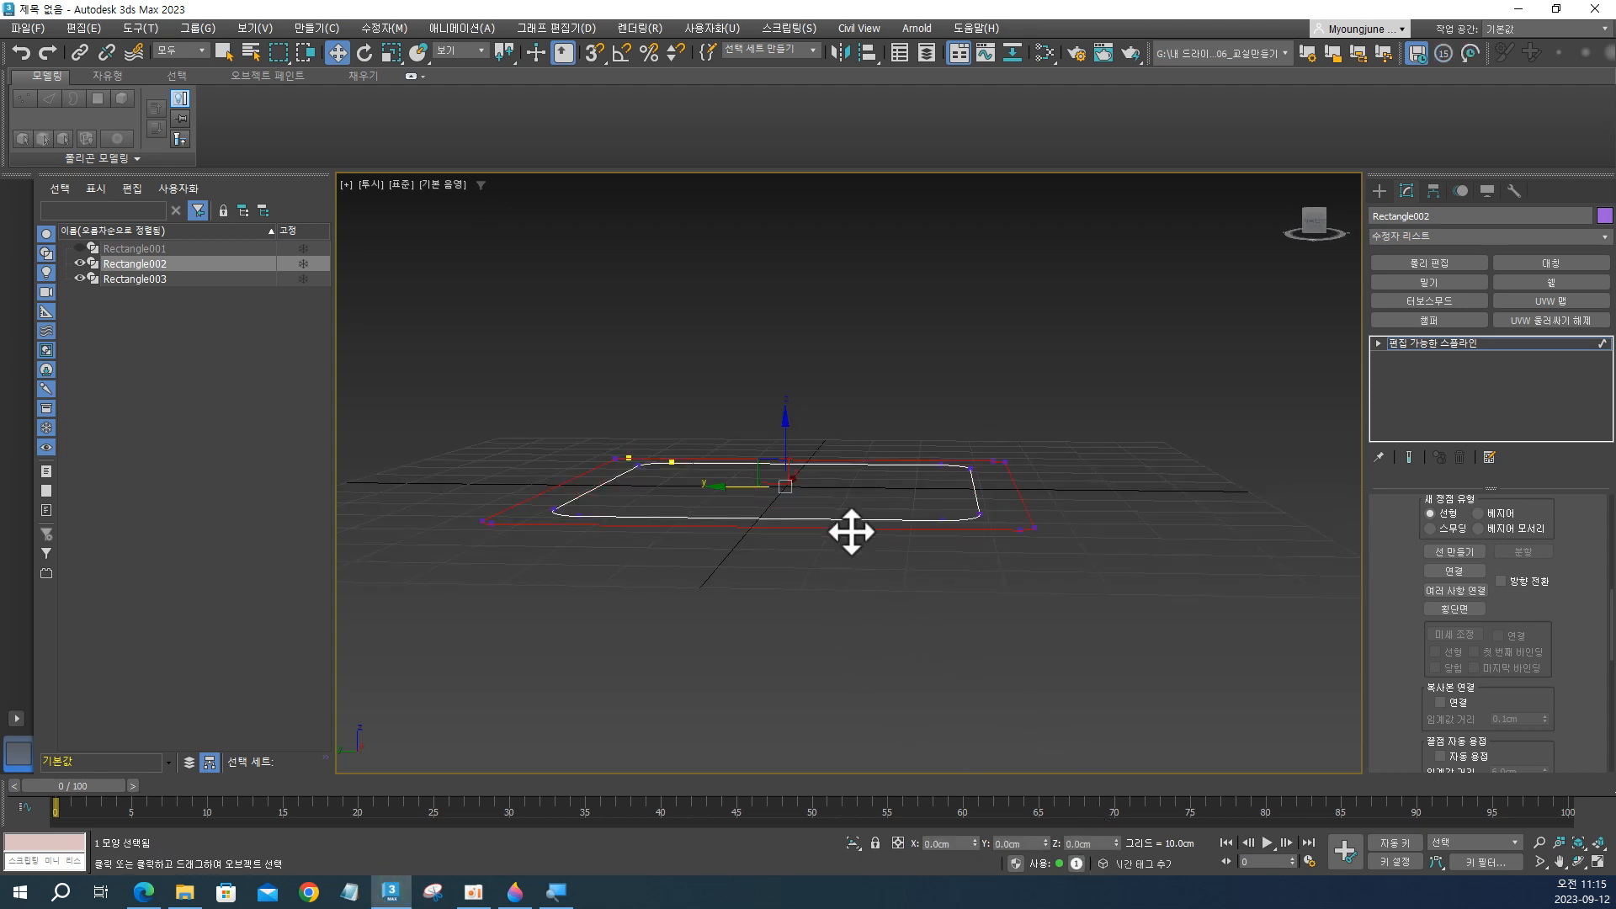
pyautogui.click(1094, 843)
pyautogui.write('-1')
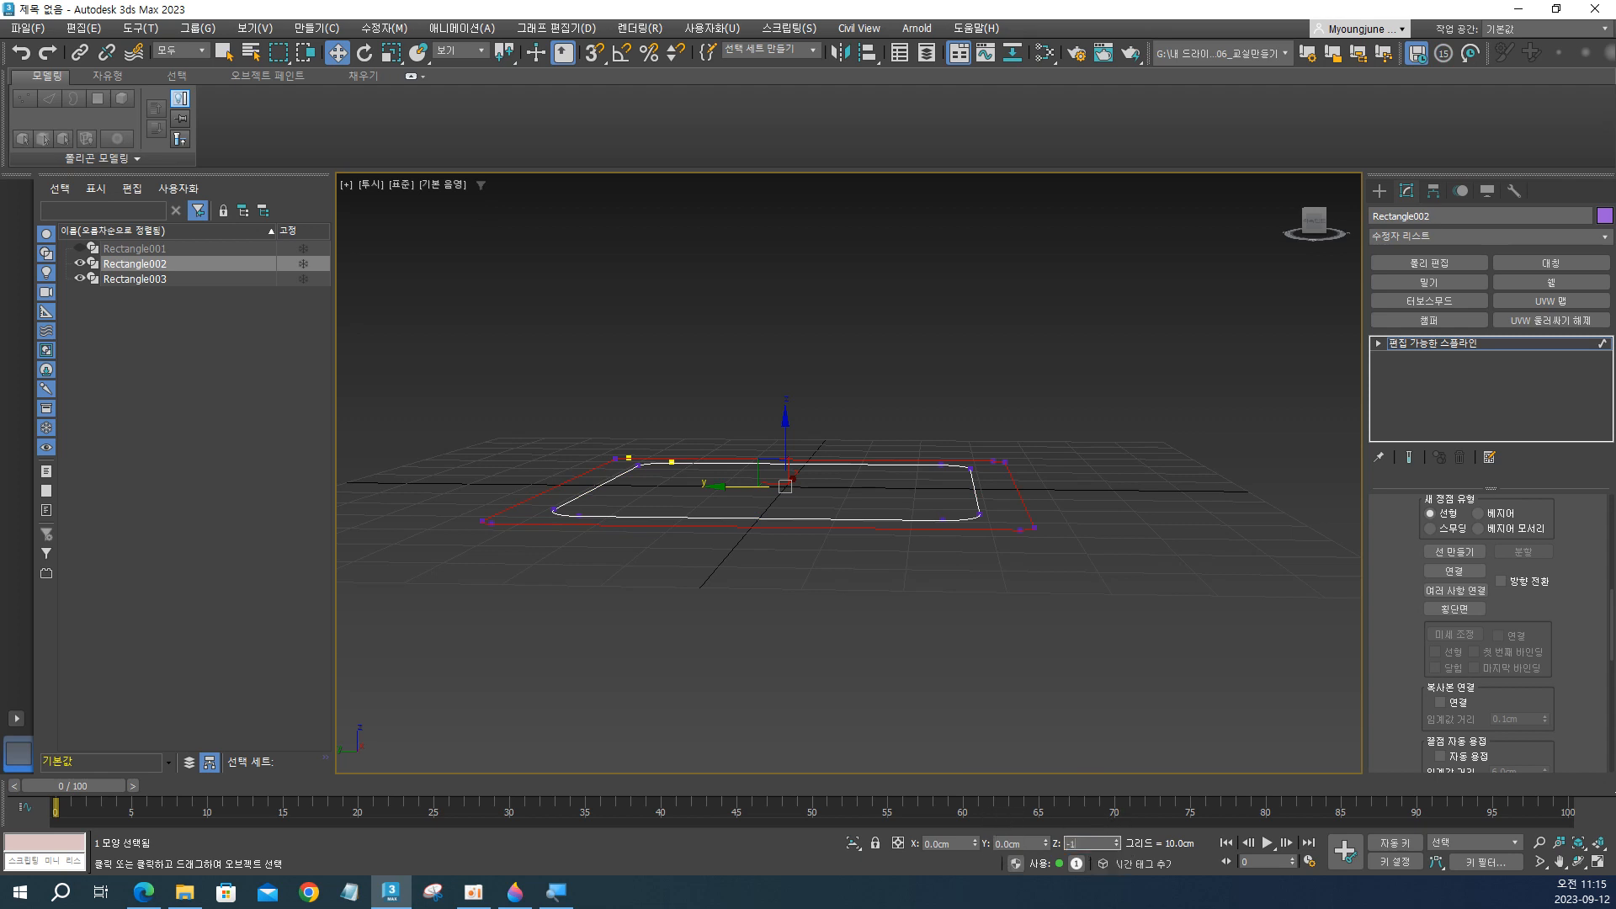
pyautogui.press('Return')
# Select the inner spline of Rectangle002 and set its Z position to -1 cm.
pyautogui.click(908, 519)
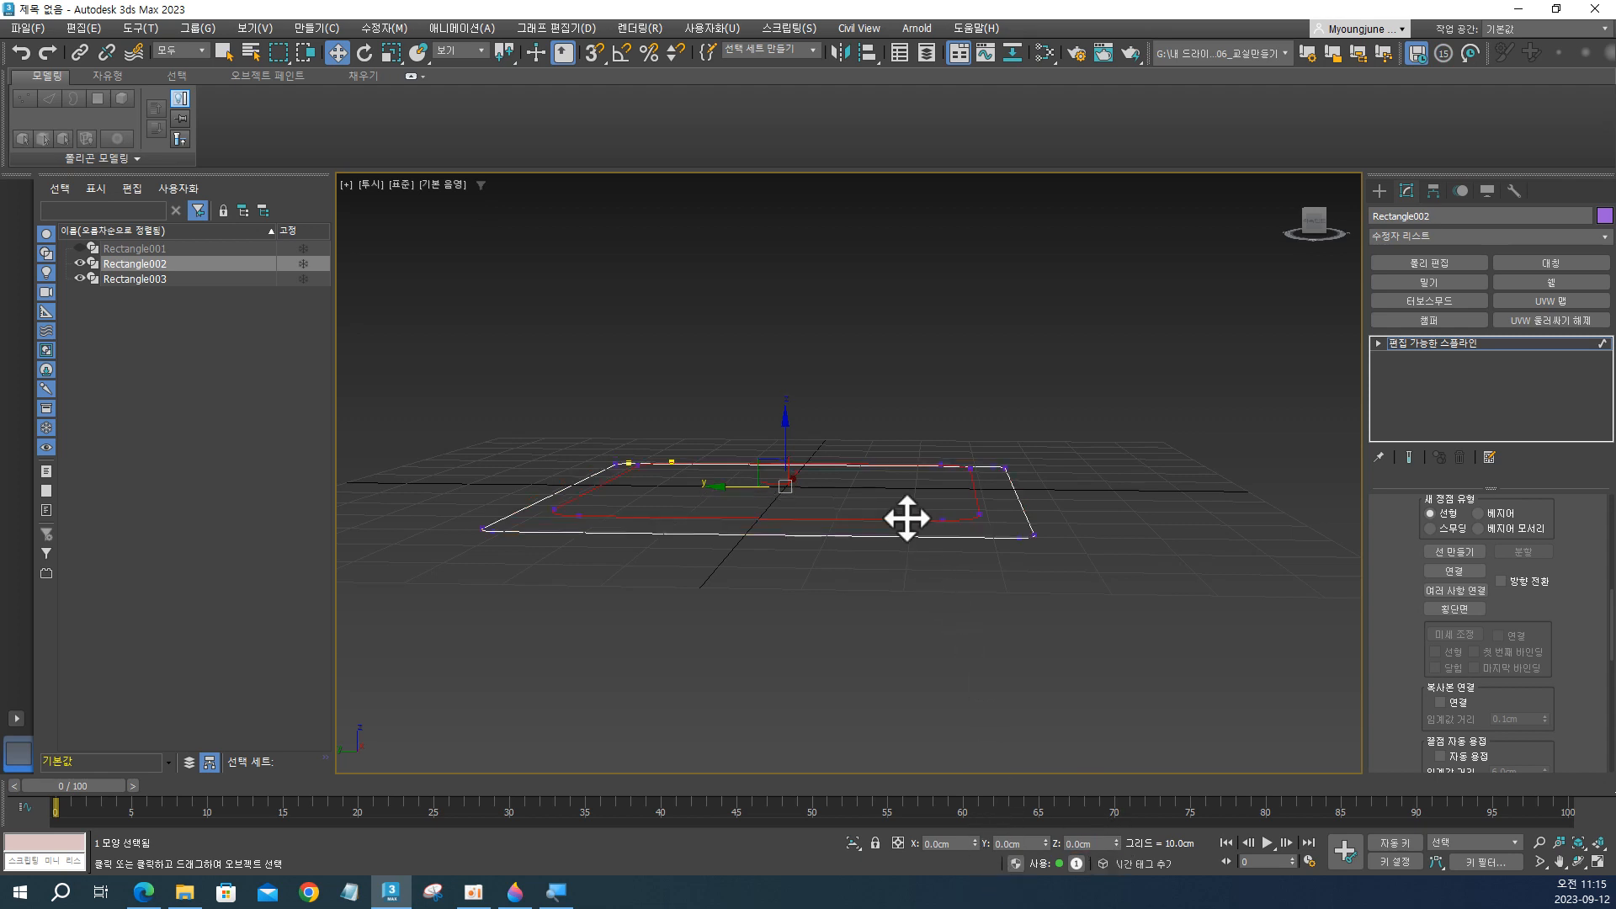
pyautogui.write('-1')
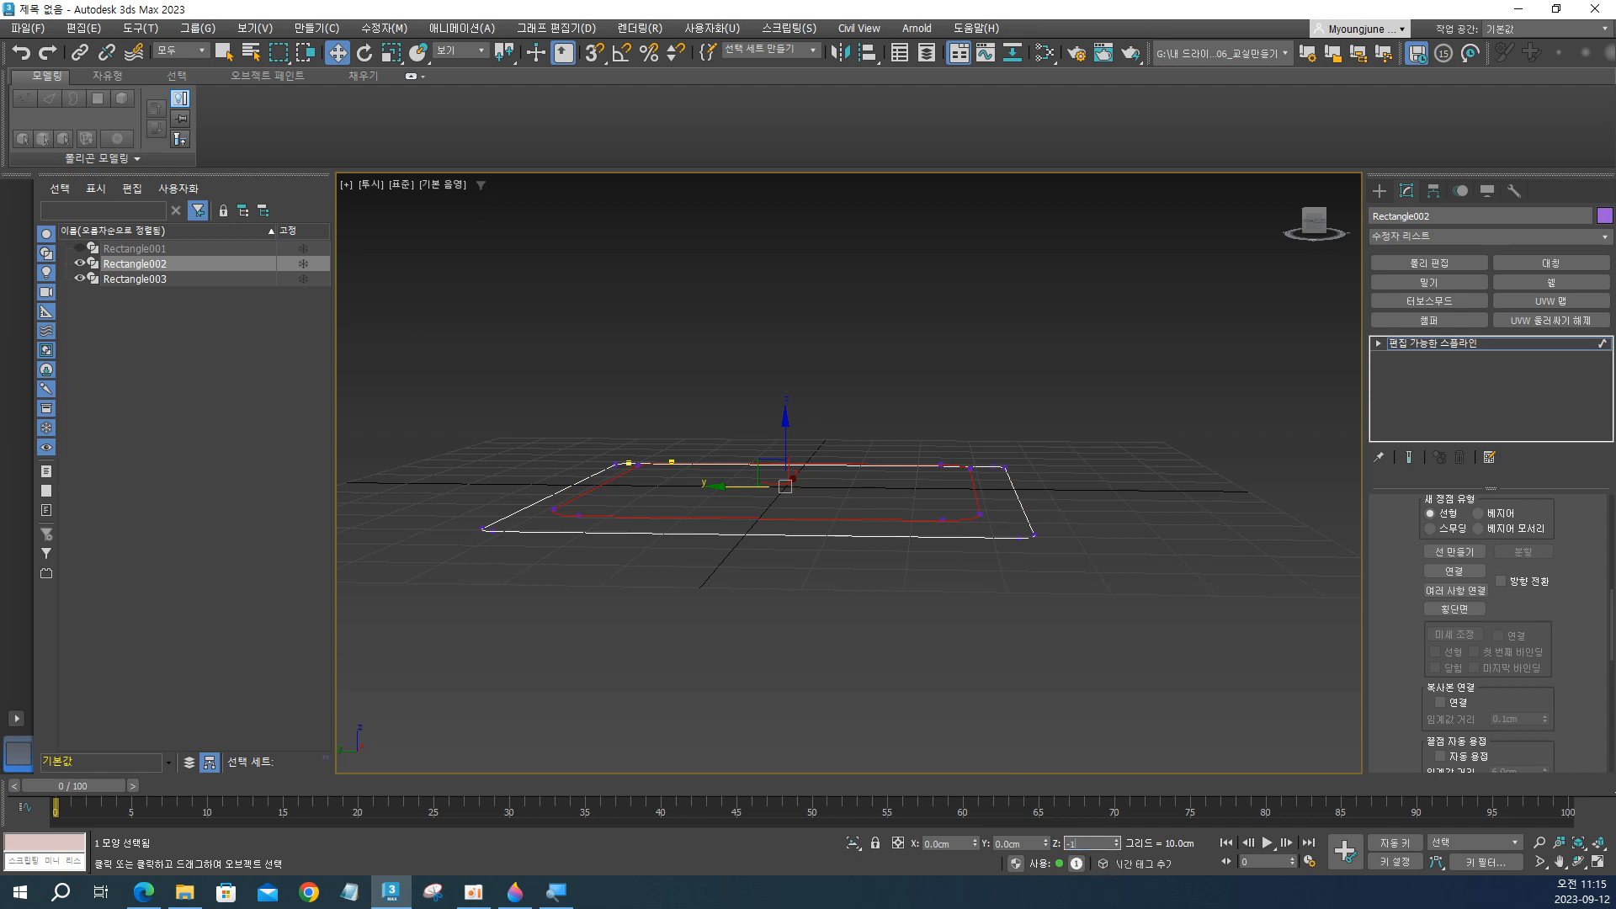
pyautogui.press('Return')
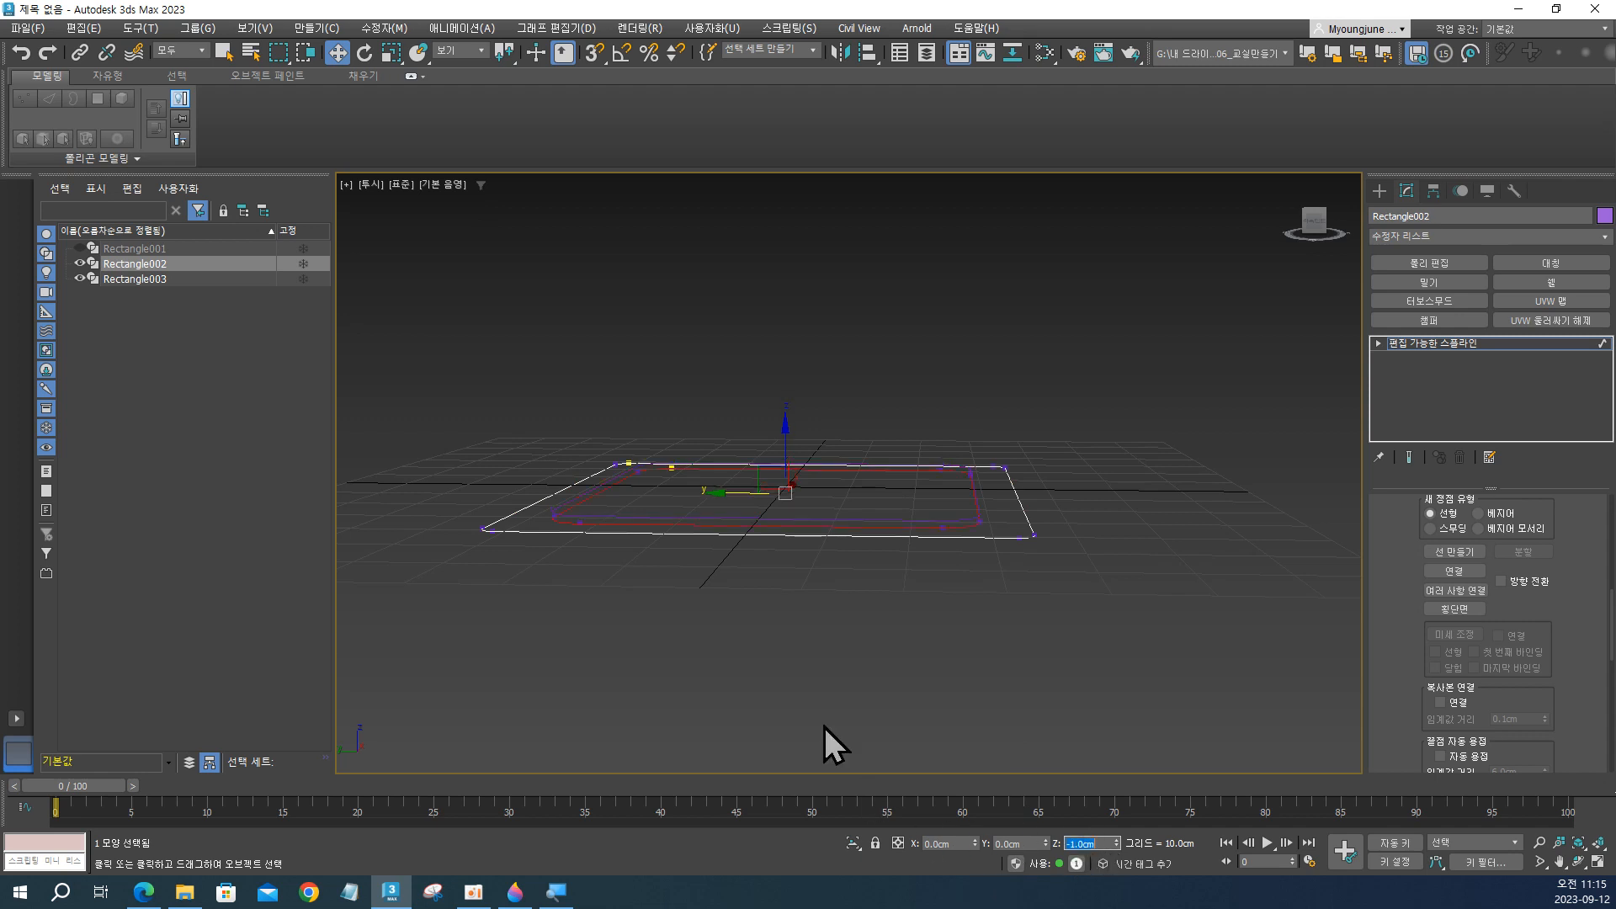
pyautogui.moveTo(744, 609)
pyautogui.keyDown('alt'); pyautogui.mouseDown(button='middle')
pyautogui.moveTo(760, 579)
pyautogui.moveTo(761, 606)
pyautogui.mouseUp(button='middle'); pyautogui.keyUp('alt')
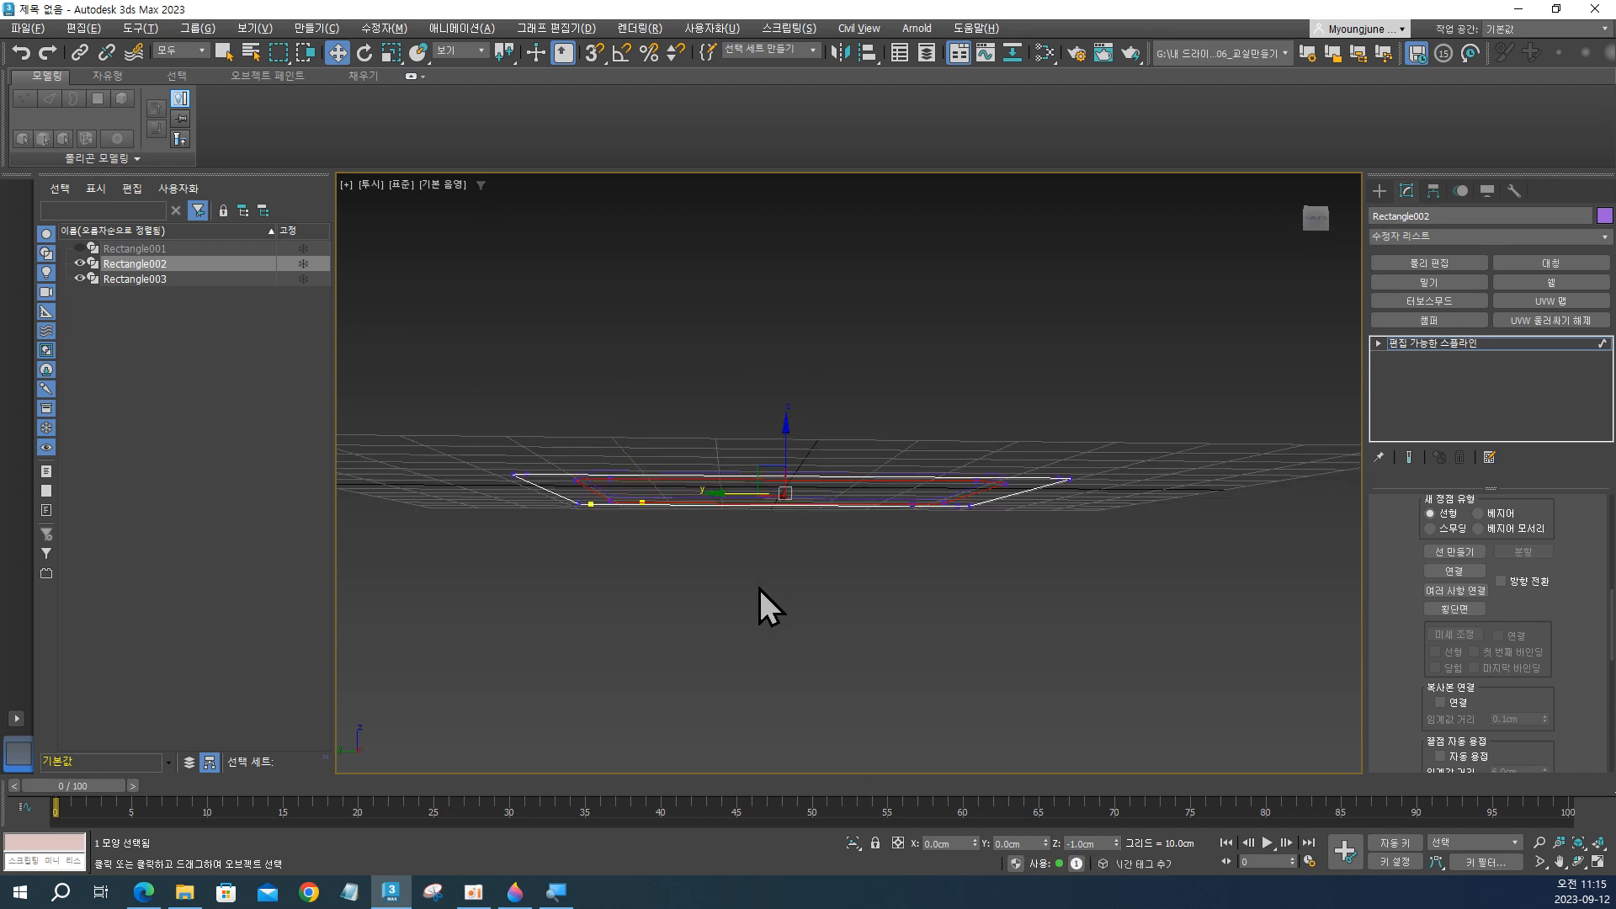
pyautogui.keyDown('alt'); pyautogui.moveTo(651, 562); pyautogui.dragTo(595, 541, button='middle'); pyautogui.keyUp('alt')
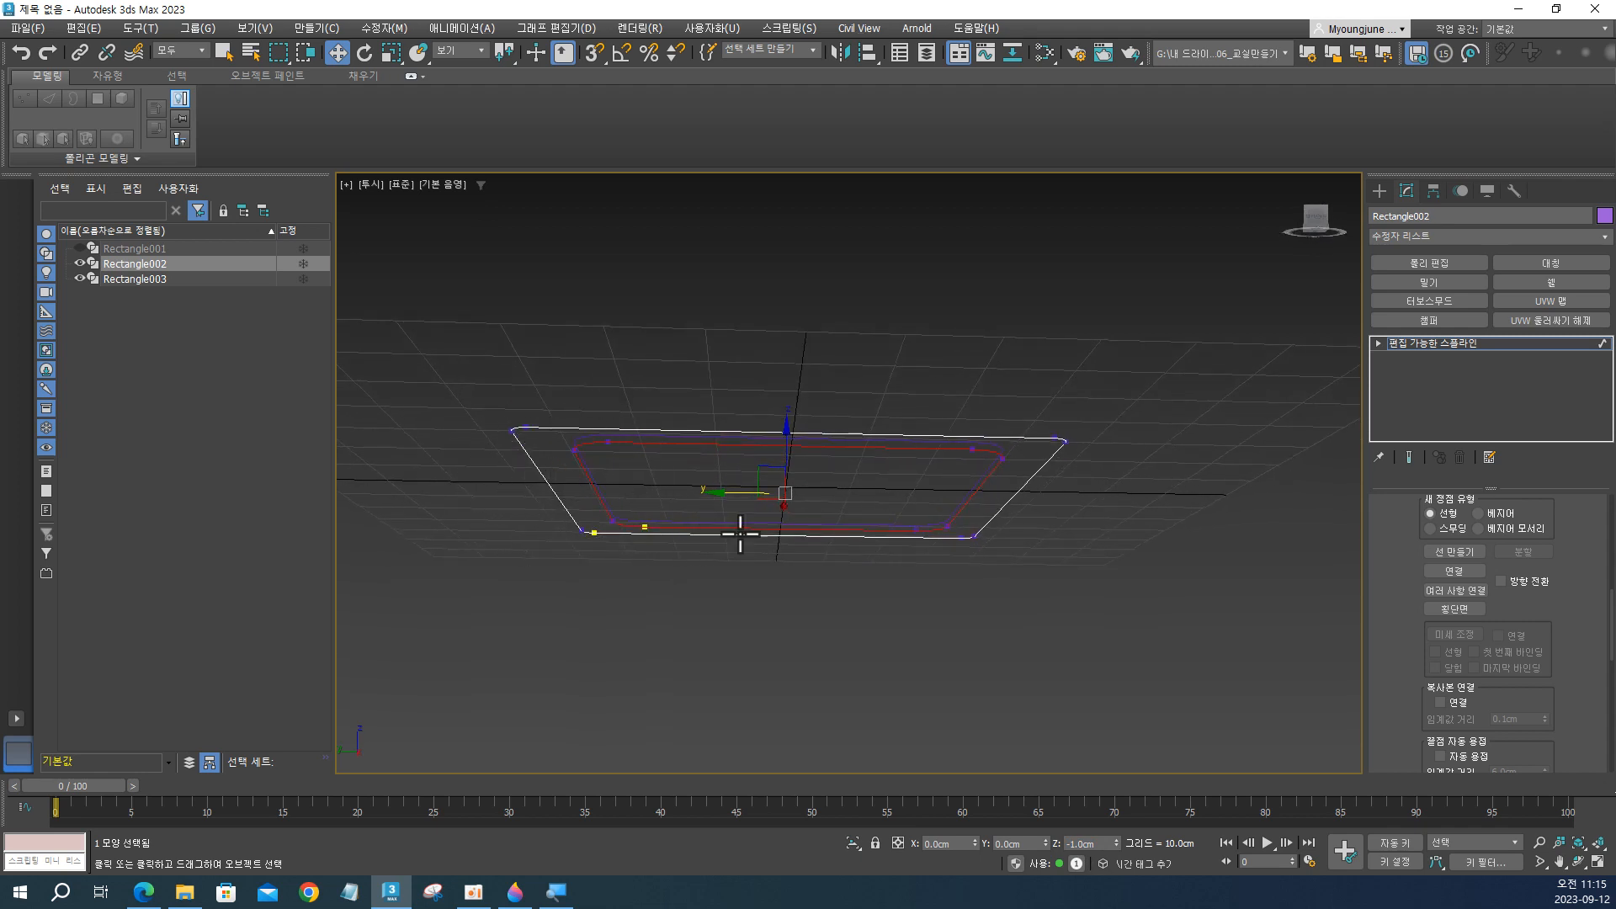
# Set the inner spline's Z position to -1.5 cm and check the heights of both splines.
pyautogui.click(1086, 842)
pyautogui.write('-1.5')
pyautogui.press('Return')
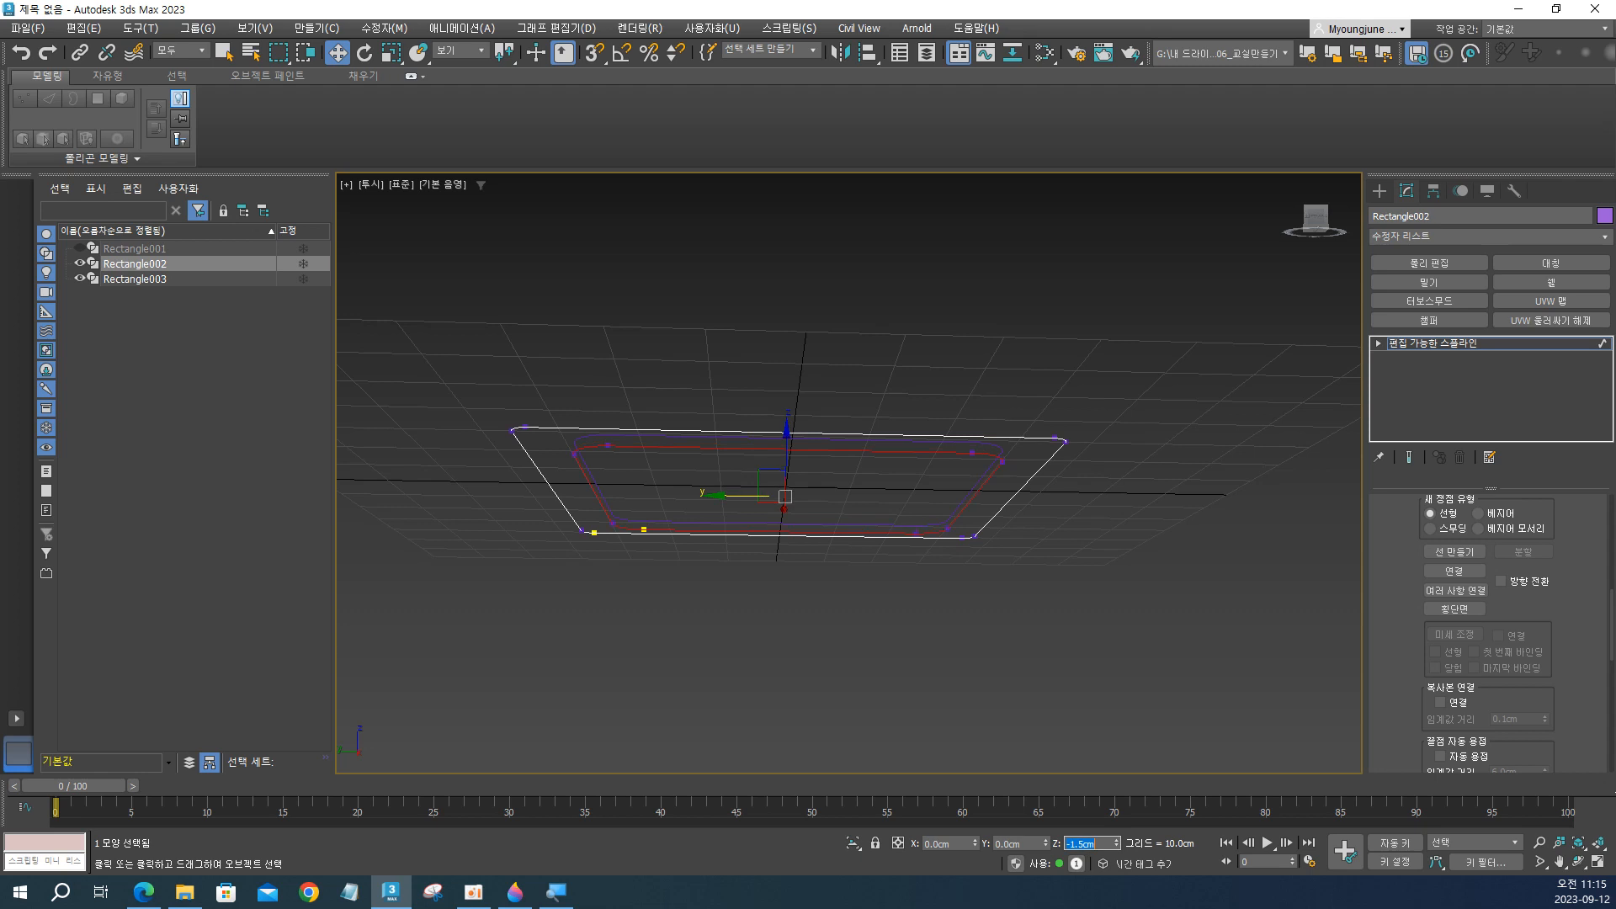
pyautogui.keyDown('alt'); pyautogui.moveTo(478, 413); pyautogui.dragTo(696, 553, button='middle'); pyautogui.keyUp('alt')
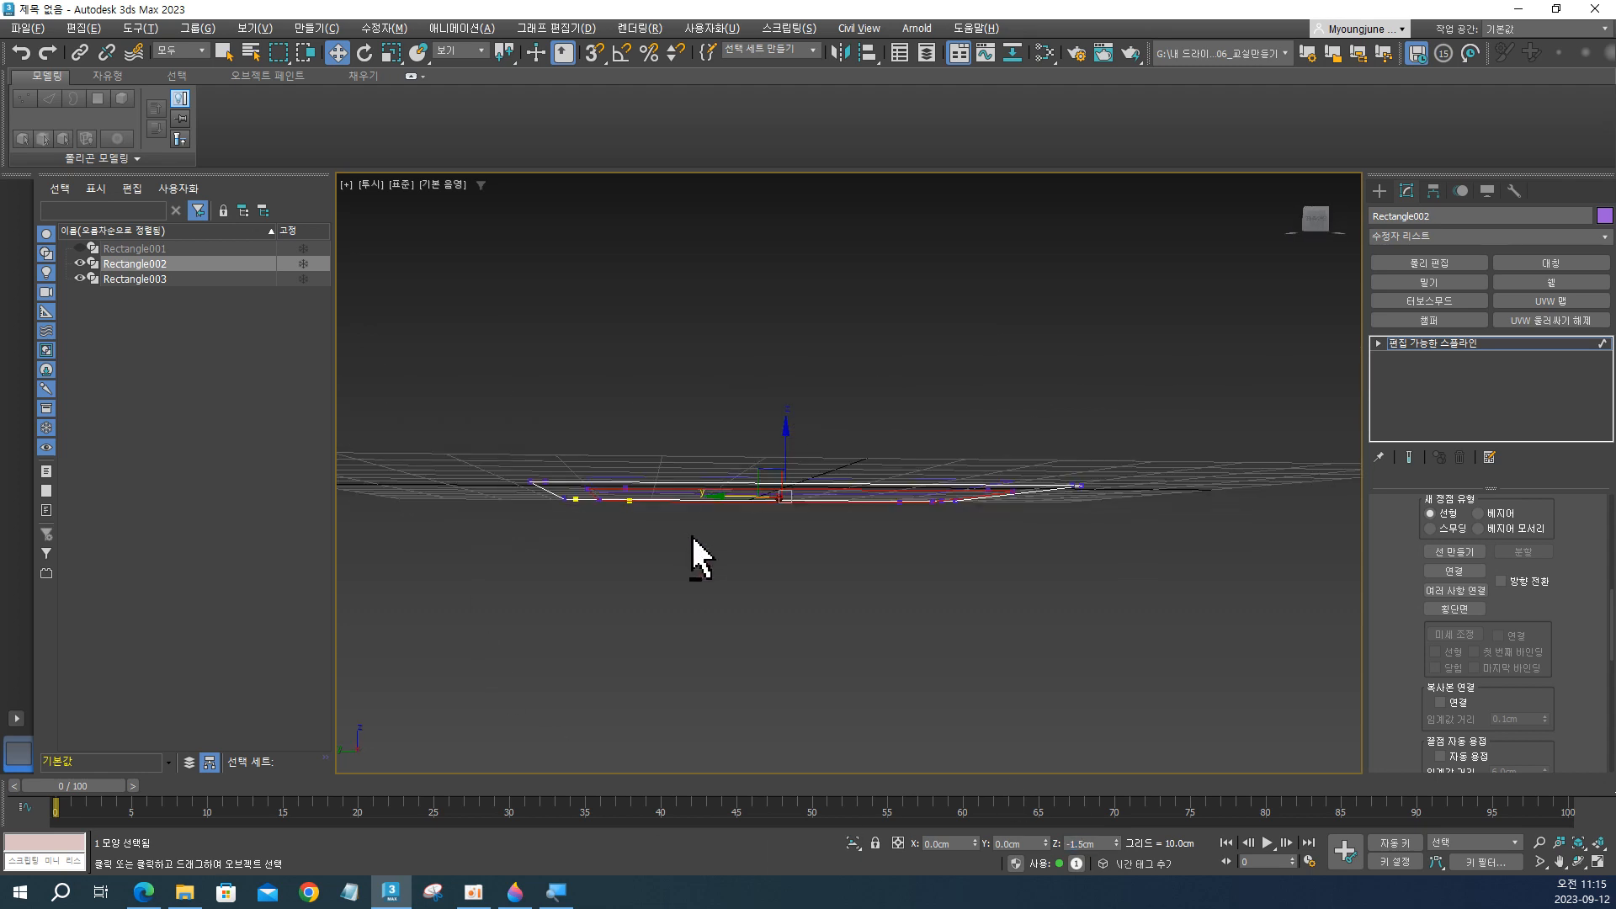
pyautogui.keyDown('alt'); pyautogui.moveTo(837, 505); pyautogui.dragTo(844, 628, button='middle'); pyautogui.keyUp('alt')
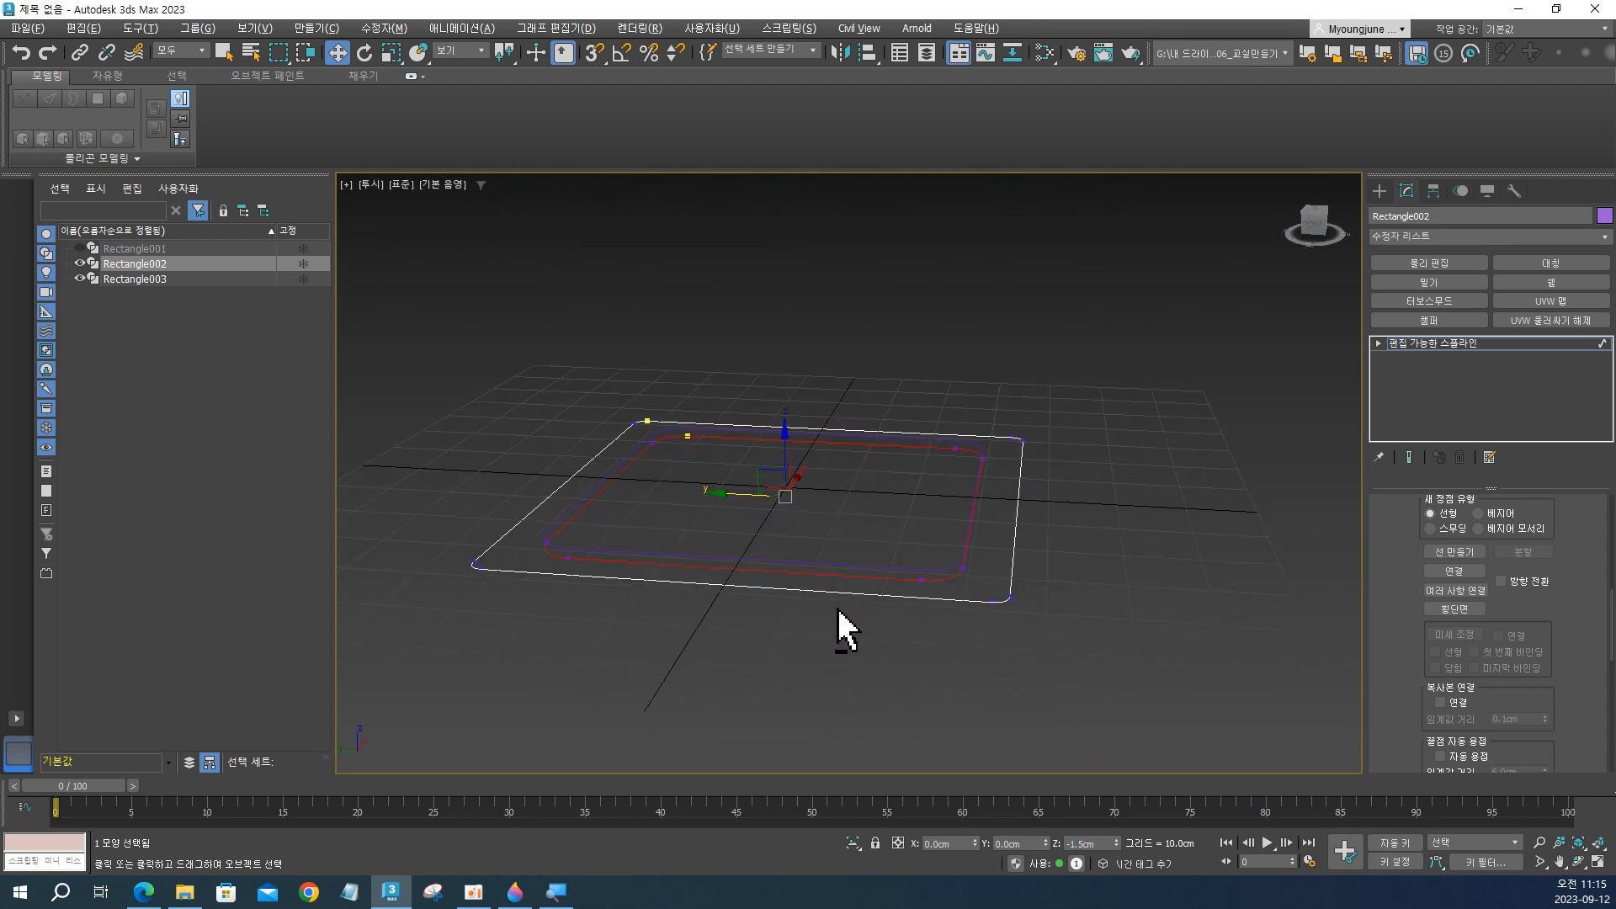
pyautogui.click(1014, 552)
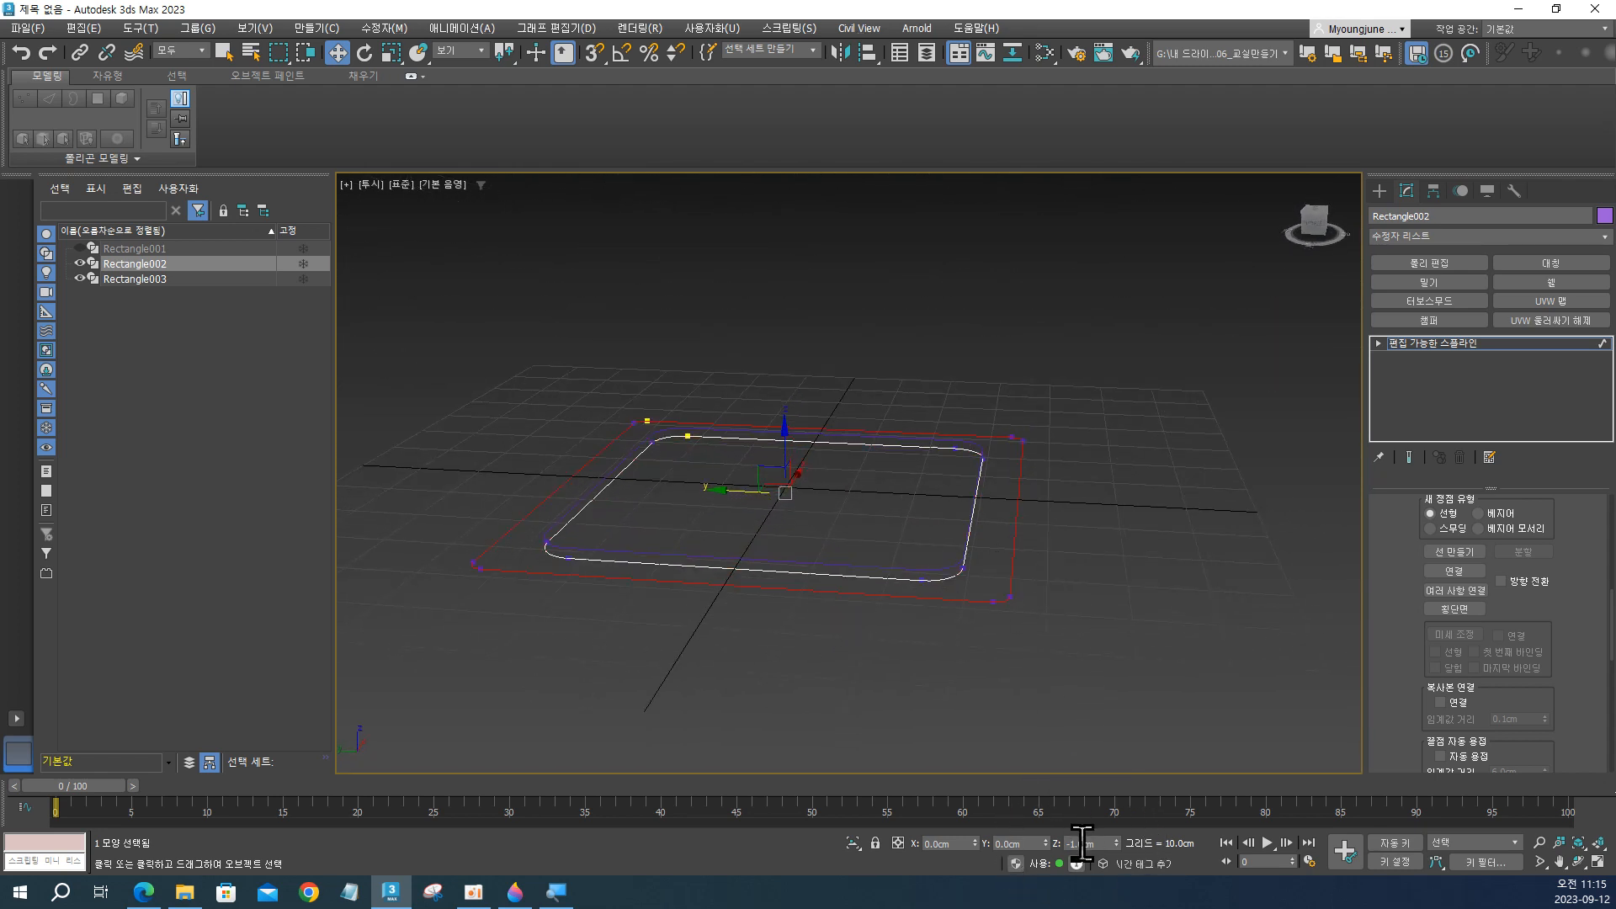
pyautogui.click(968, 540)
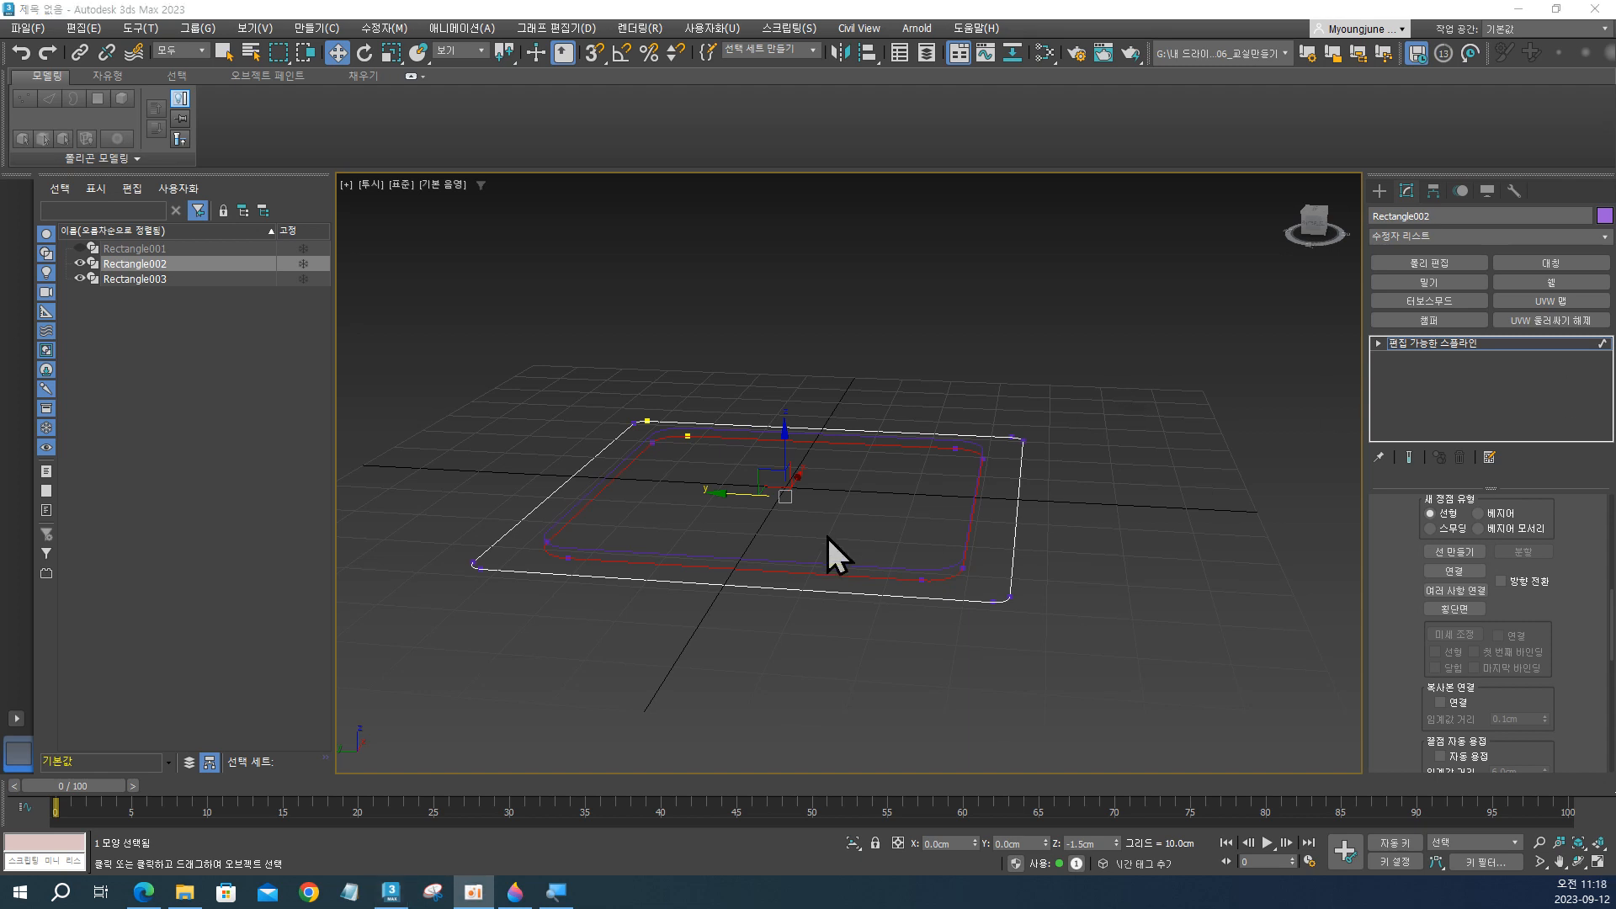
pyautogui.keyDown('alt'); pyautogui.moveTo(828, 538); pyautogui.dragTo(872, 541, button='middle'); pyautogui.keyUp('alt')
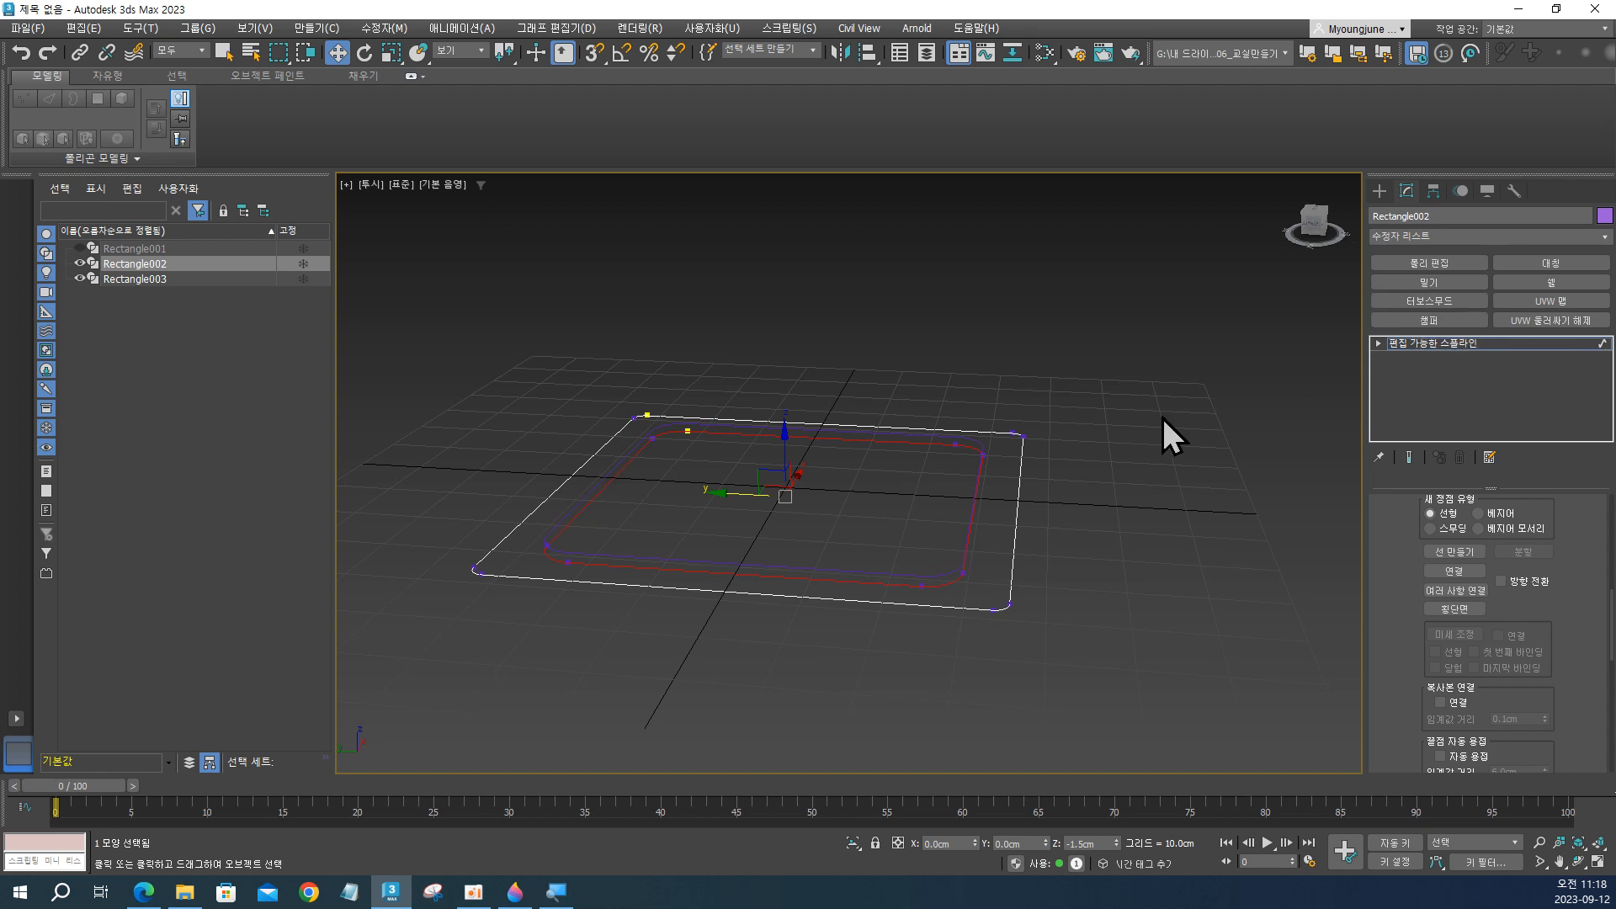
# Leave spline sub-object editing, apply an Edit Poly modifier to Rectangle002 and display its edged faces.
pyautogui.press('1')
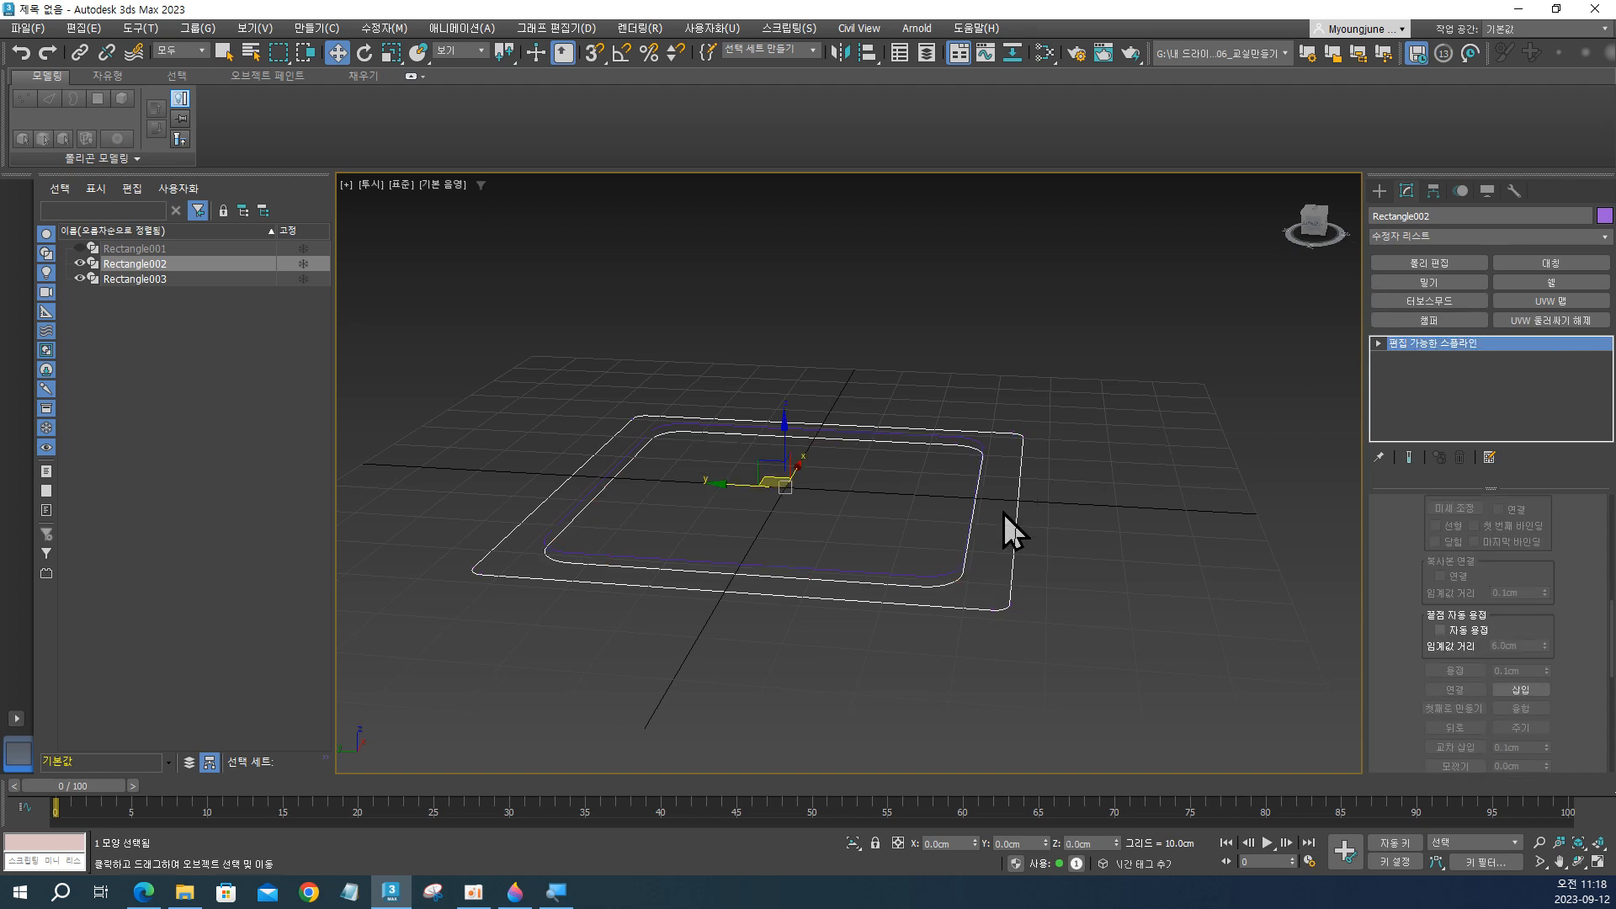
pyautogui.click(1422, 264)
pyautogui.moveTo(1019, 569)
pyautogui.keyDown('alt'); pyautogui.mouseDown(button='middle')
pyautogui.moveTo(1003, 518)
pyautogui.moveTo(1019, 499)
pyautogui.moveTo(1088, 536)
pyautogui.moveTo(1107, 479)
pyautogui.moveTo(992, 371)
pyautogui.moveTo(851, 440)
pyautogui.moveTo(867, 530)
pyautogui.moveTo(887, 548)
pyautogui.moveTo(945, 548)
pyautogui.moveTo(971, 479)
pyautogui.moveTo(956, 584)
pyautogui.moveTo(949, 570)
pyautogui.moveTo(935, 585)
pyautogui.moveTo(981, 599)
pyautogui.moveTo(1002, 472)
pyautogui.moveTo(1021, 458)
pyautogui.moveTo(1020, 578)
pyautogui.mouseUp(button='middle'); pyautogui.keyUp('alt')
pyautogui.press('F4')
pyautogui.scroll(3, 1010, 467)
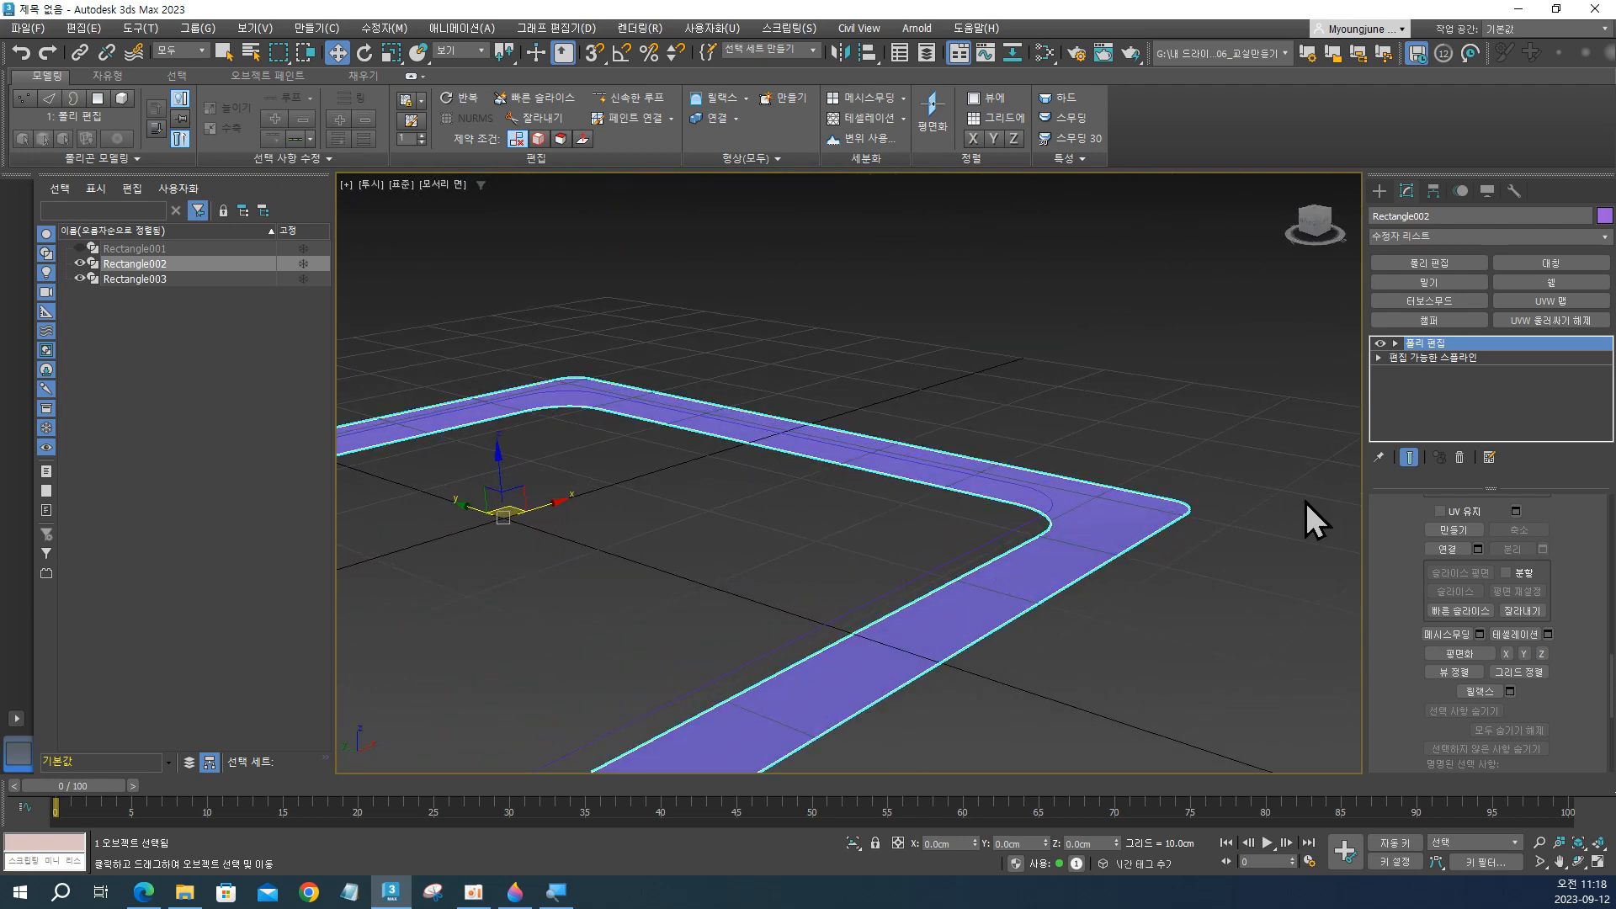
# Select the outer and inner borders of the Rectangle002 surface at border level.
pyautogui.press('3')
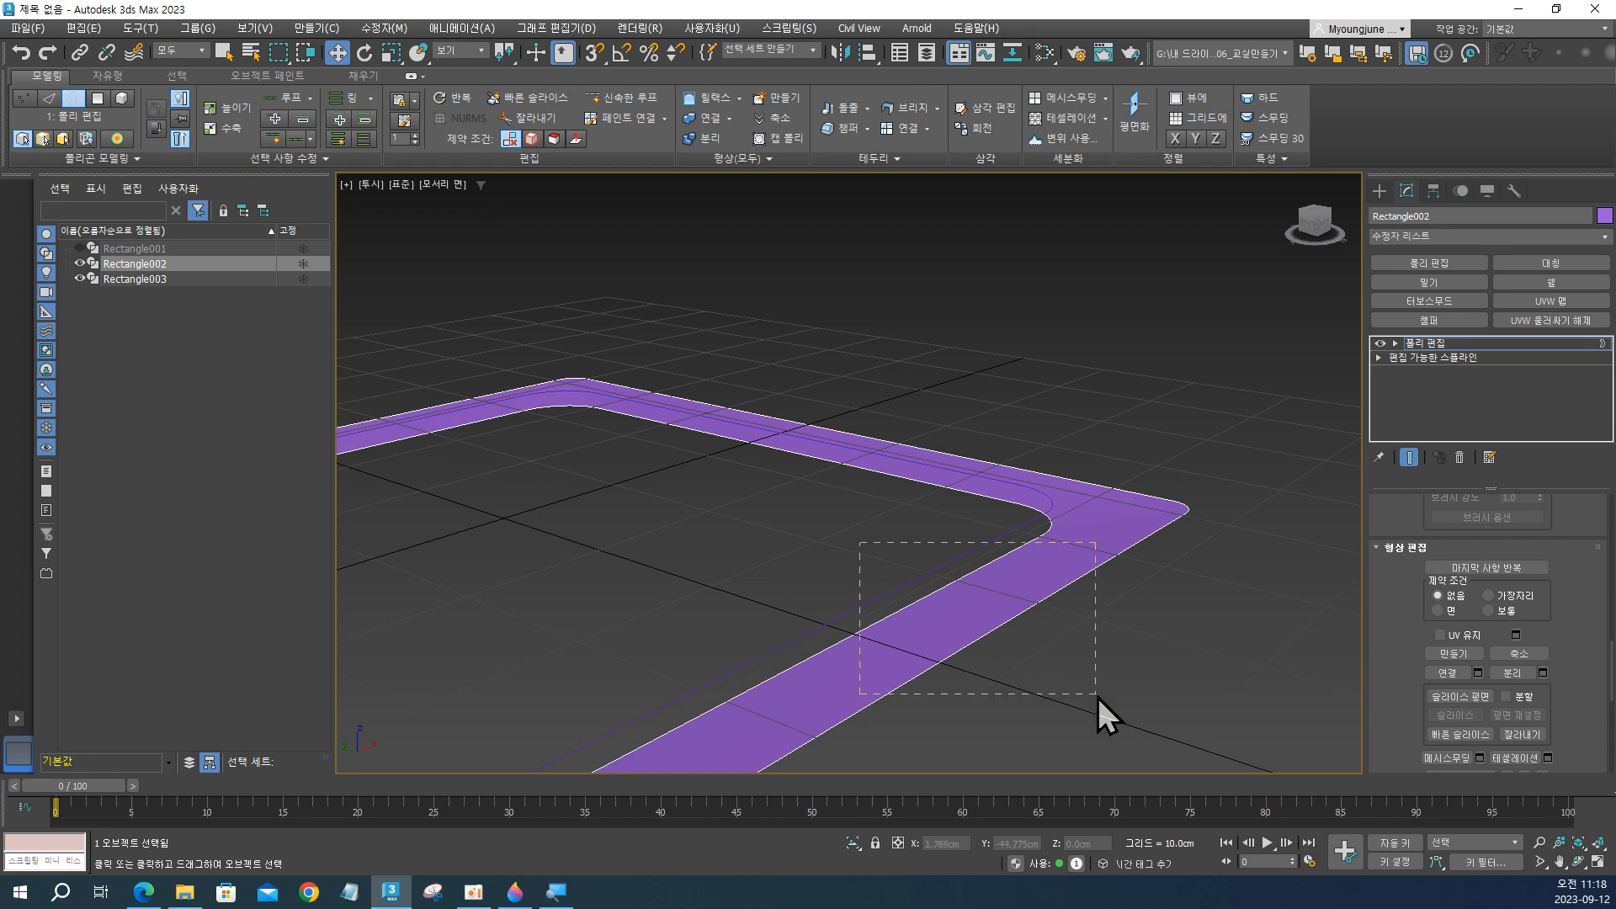
pyautogui.moveTo(1098, 697); pyautogui.dragTo(1098, 698)
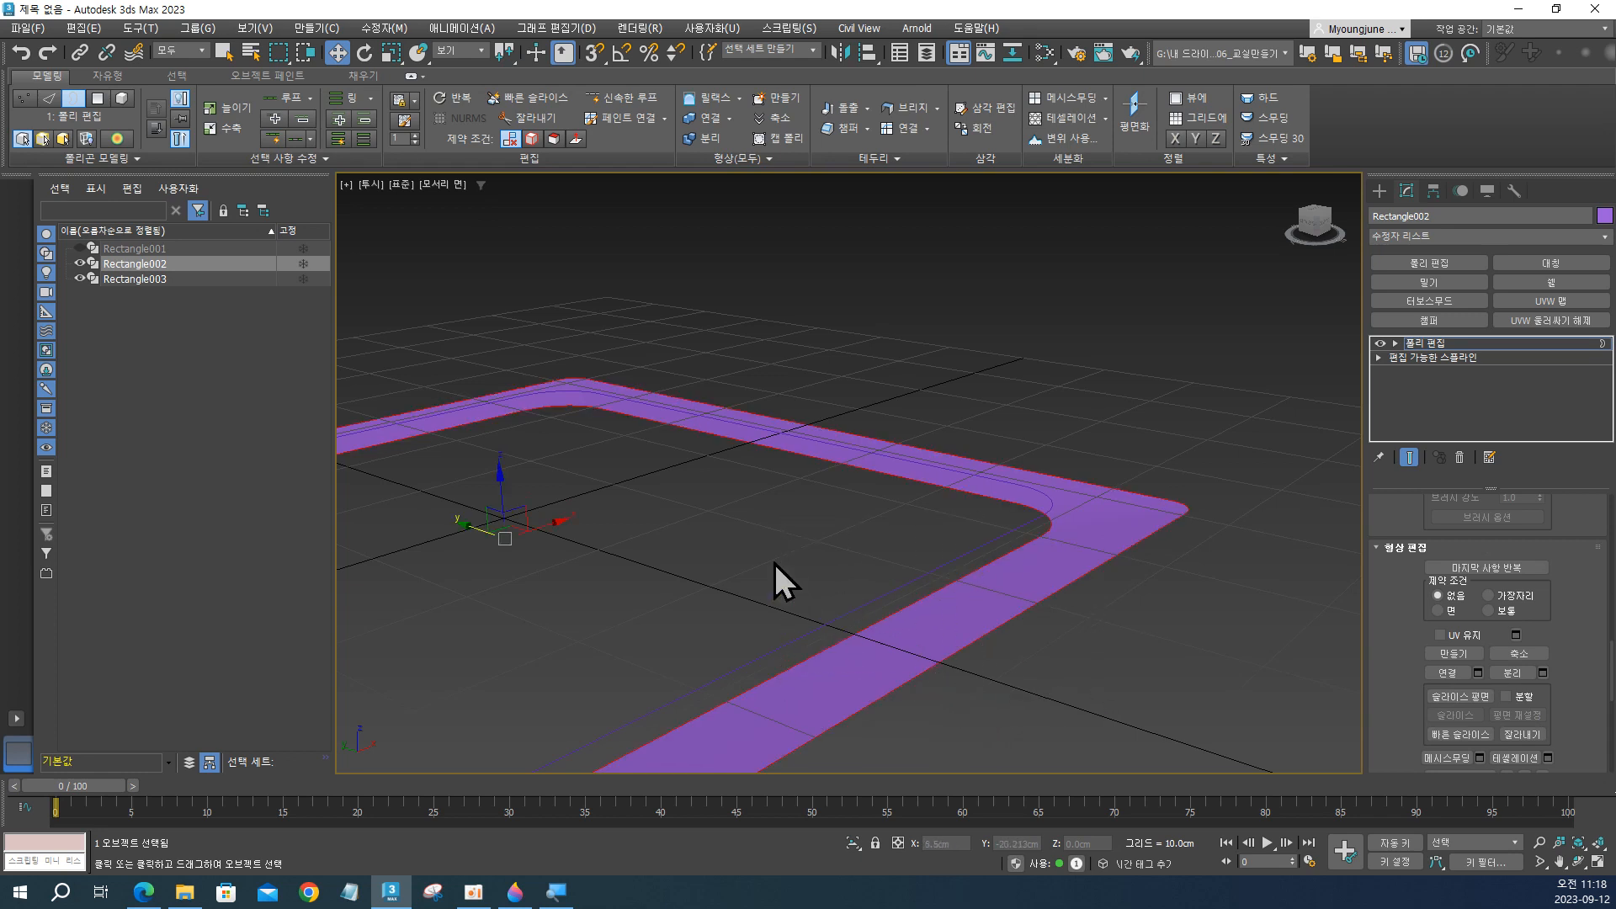
pyautogui.moveTo(962, 709); pyautogui.dragTo(963, 707)
pyautogui.keyDown('alt'); pyautogui.moveTo(1010, 624); pyautogui.dragTo(959, 621, button='middle'); pyautogui.keyUp('alt')
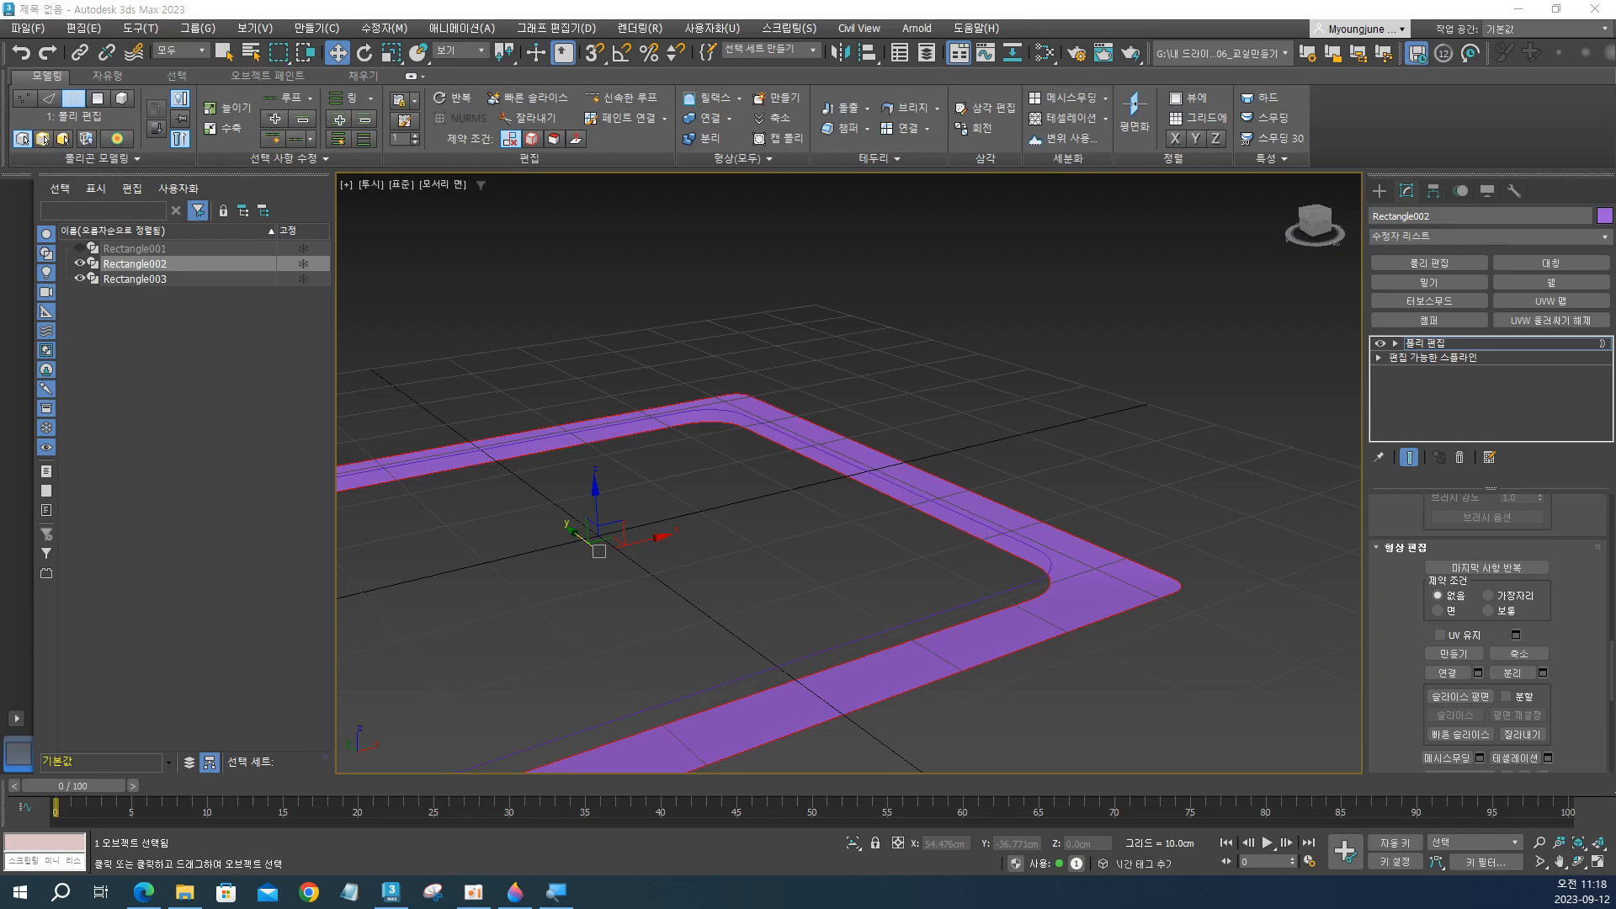
# Switch to Paint 3D to examine the air conditioner reference picture, and return to the model in 3ds Max.
pyautogui.hotkey('alt', 'Tab')
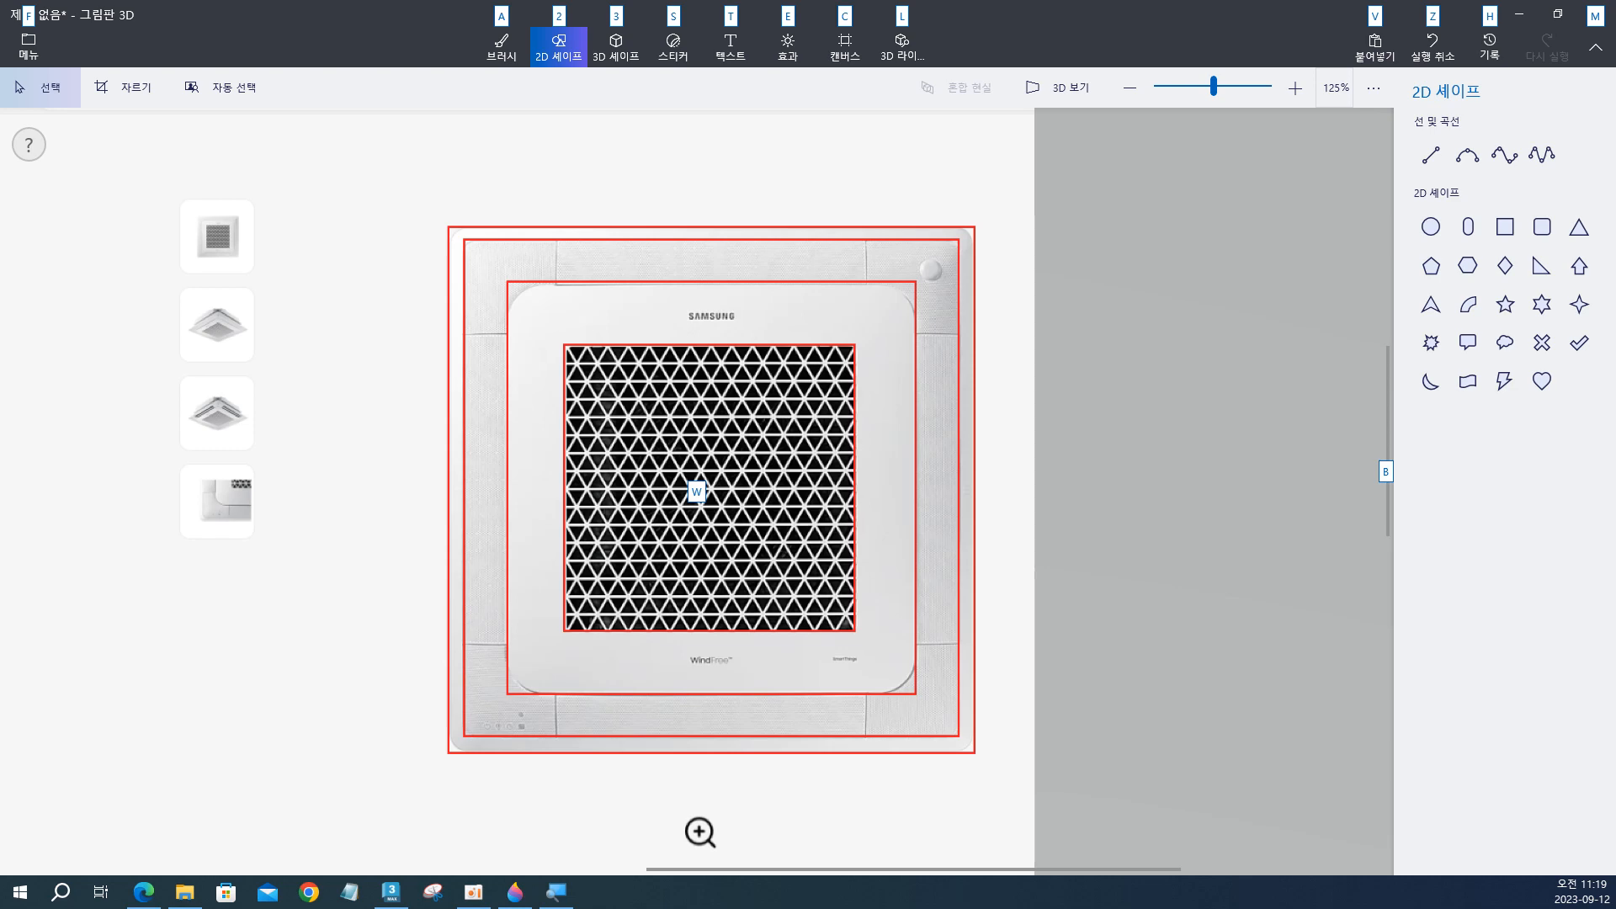
pyautogui.hotkey('alt', 'Tab')
pyautogui.moveTo(936, 538); pyautogui.dragTo(1032, 466, button='middle')
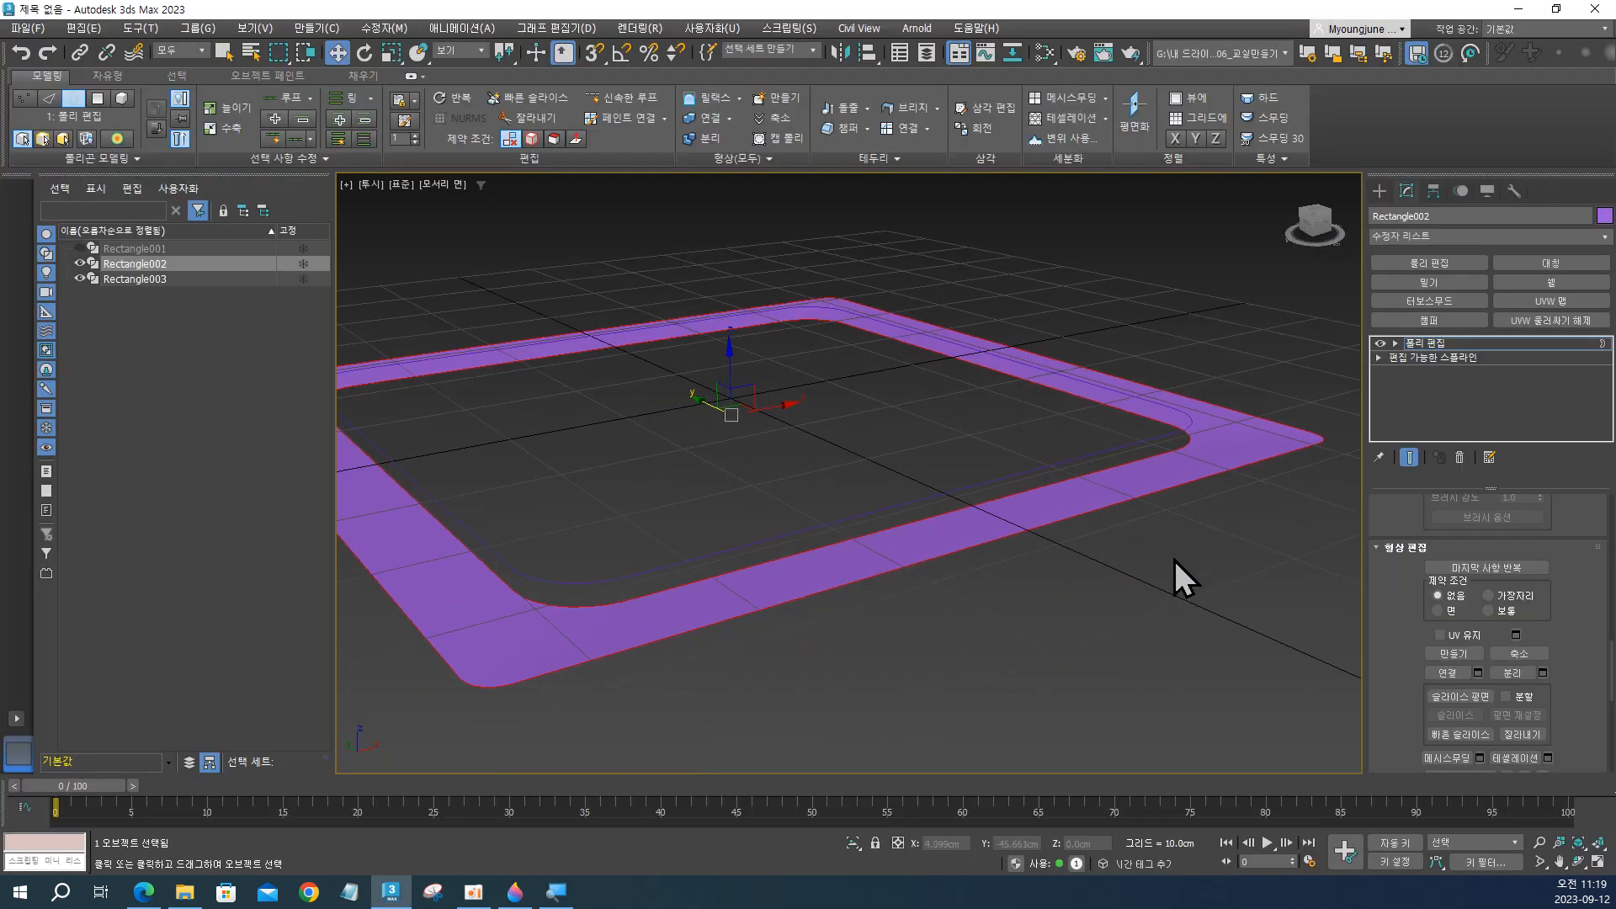
# Select an outer straight edge of the Rectangle002 frame at edge level and examine the frame's edges from several angles.
pyautogui.press('2')
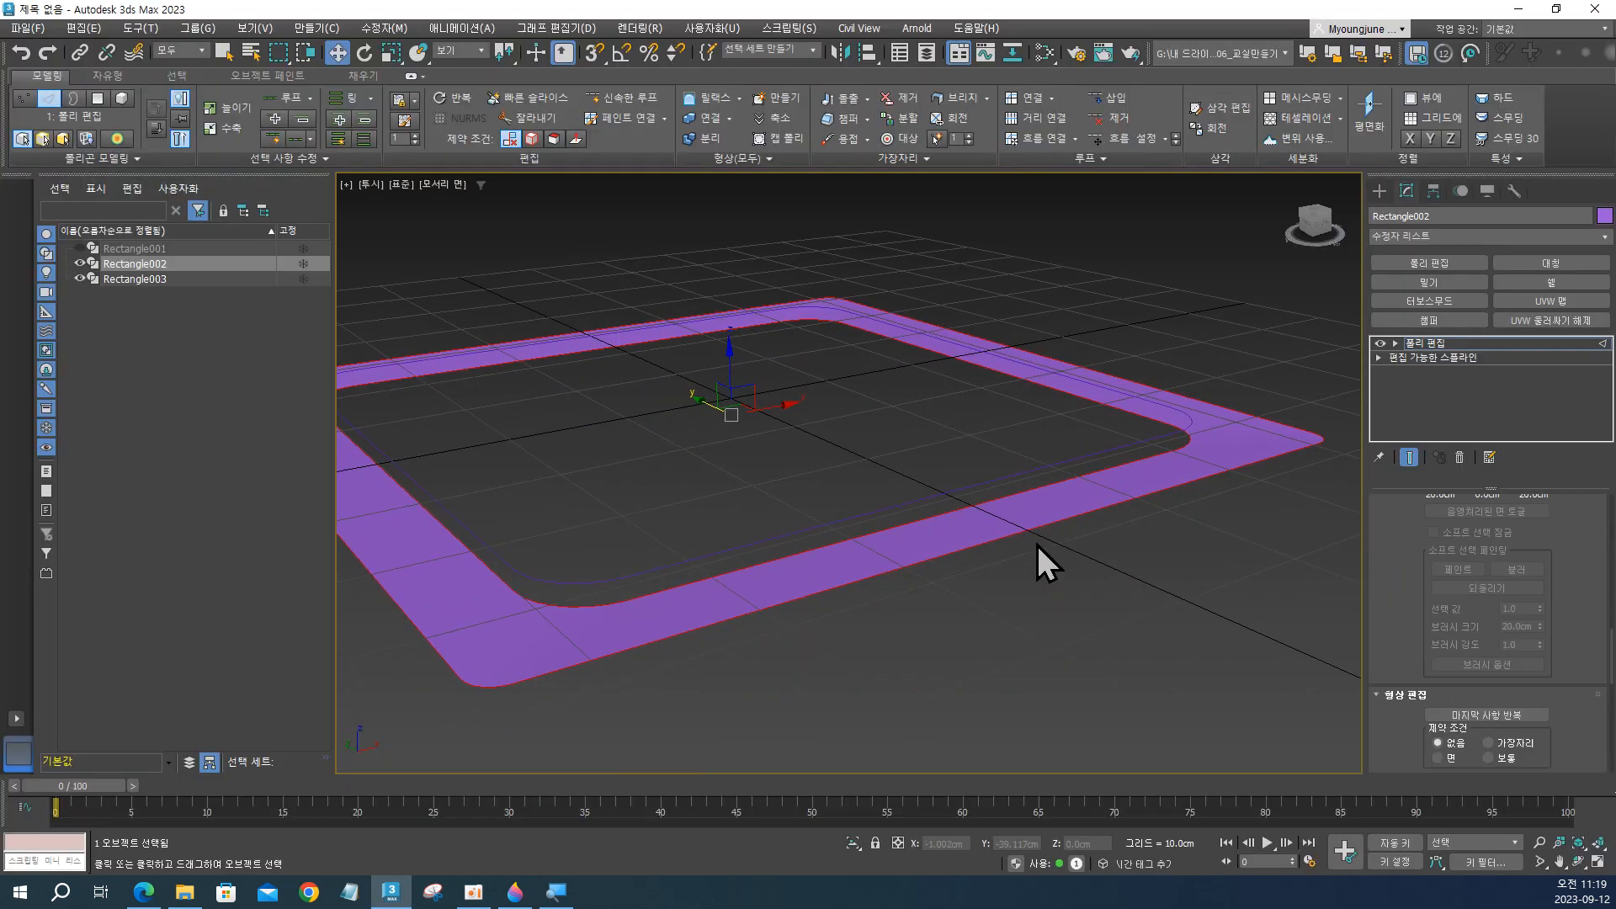
pyautogui.moveTo(846, 424); pyautogui.dragTo(981, 603)
pyautogui.keyDown('alt'); pyautogui.moveTo(1017, 591); pyautogui.dragTo(1034, 623, button='middle'); pyautogui.keyUp('alt')
pyautogui.press('F4')
pyautogui.press('F4')
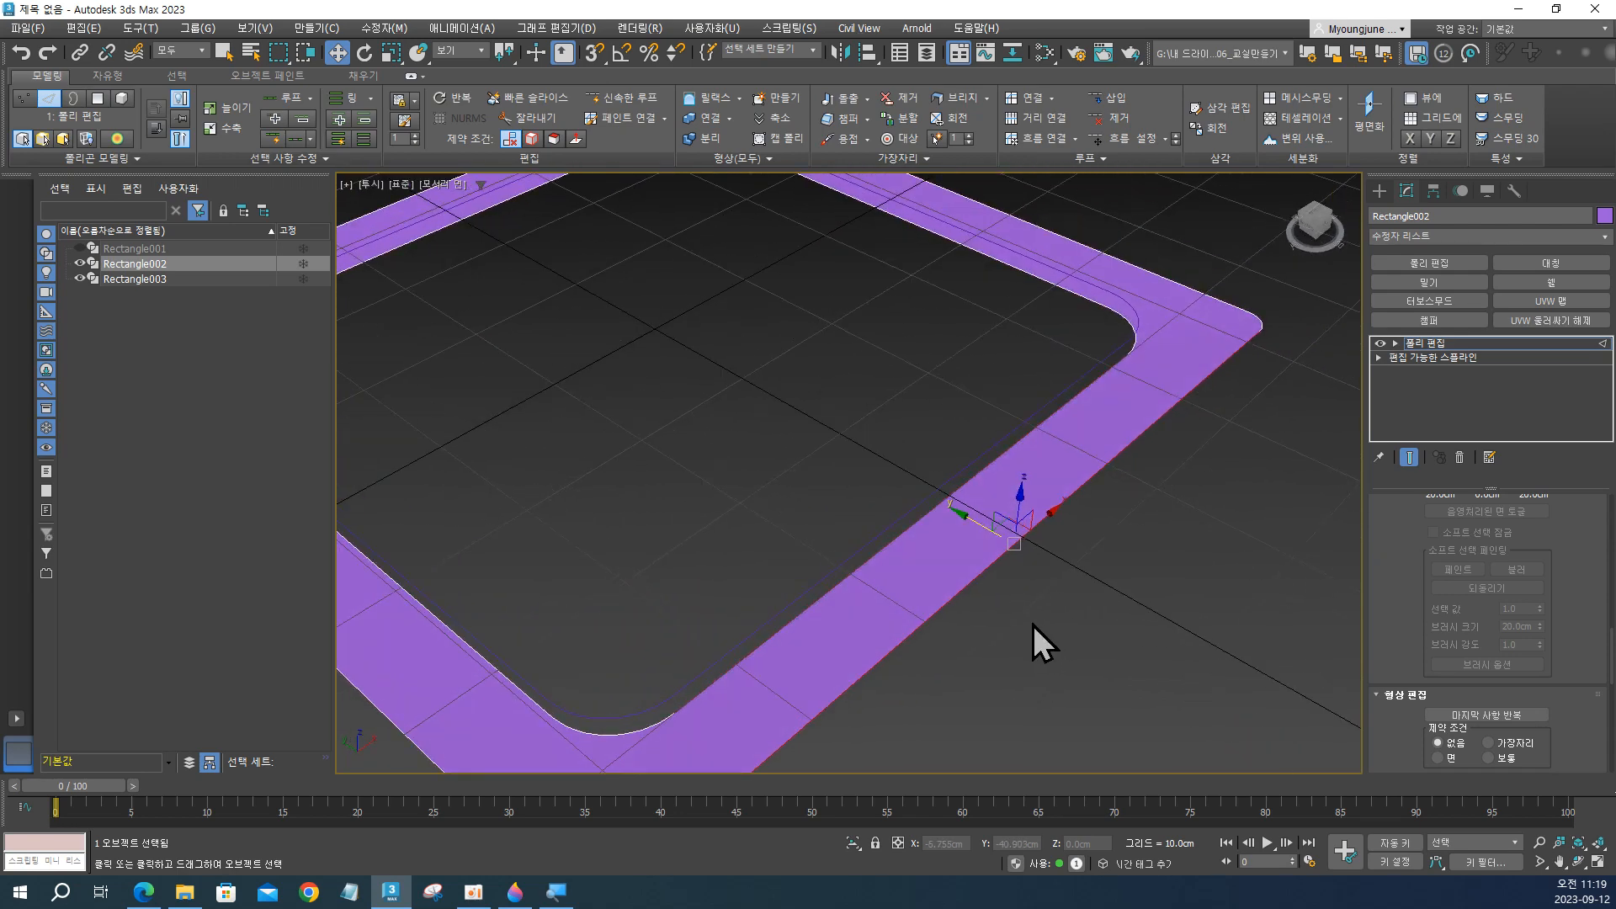
pyautogui.keyDown('alt'); pyautogui.moveTo(1072, 444); pyautogui.dragTo(975, 492, button='middle'); pyautogui.keyUp('alt')
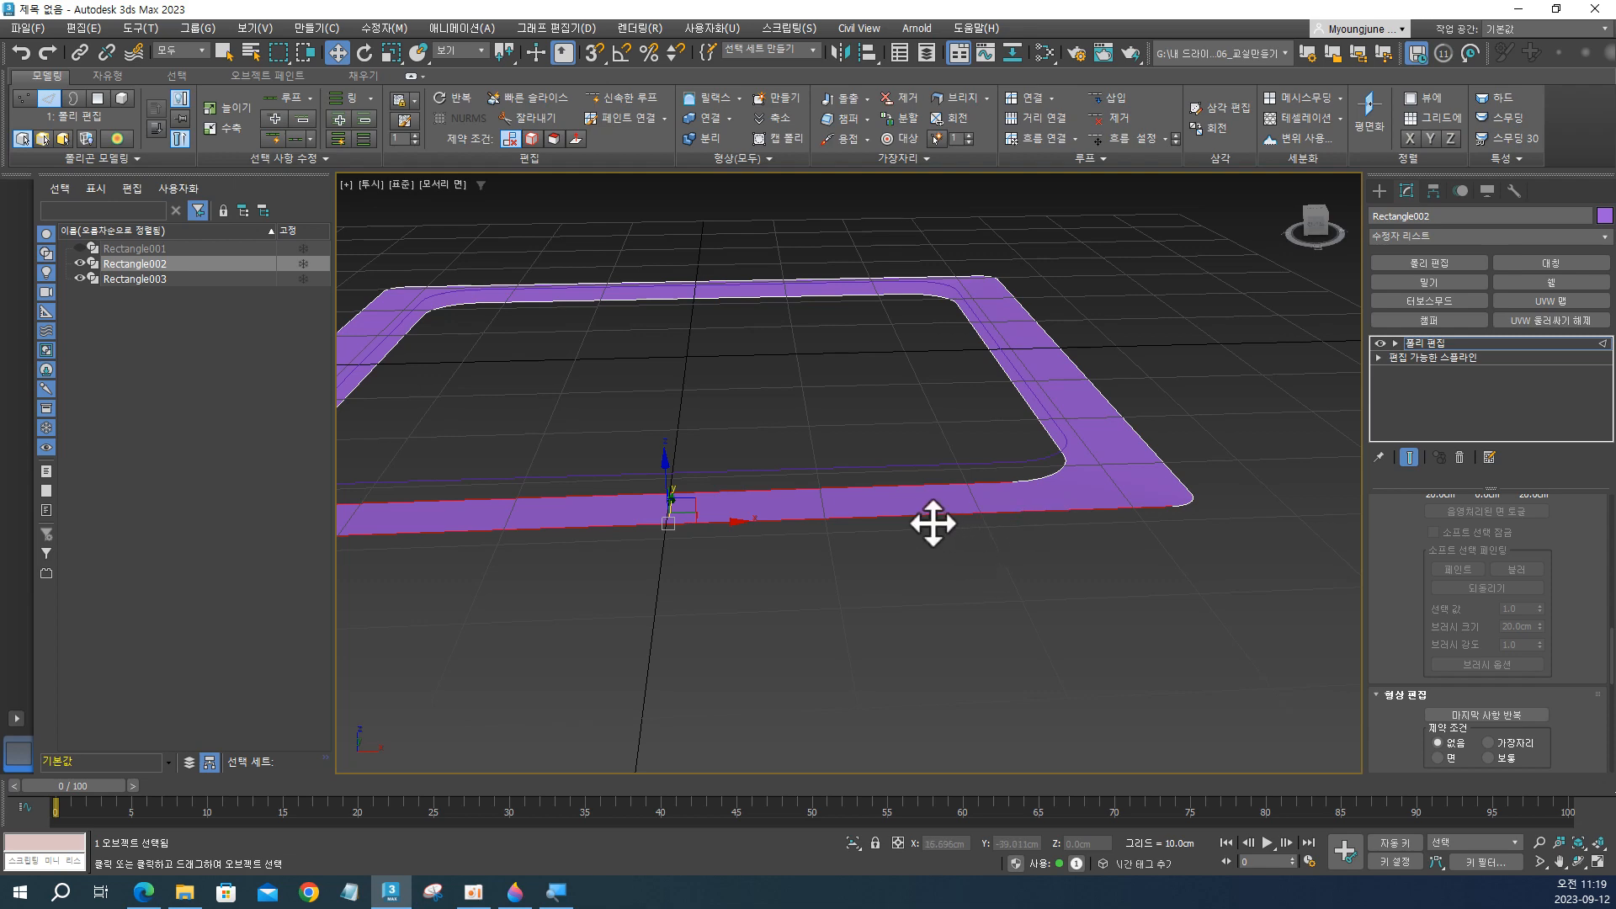
pyautogui.keyDown('alt'); pyautogui.moveTo(929, 524); pyautogui.dragTo(1024, 552, button='middle'); pyautogui.keyUp('alt')
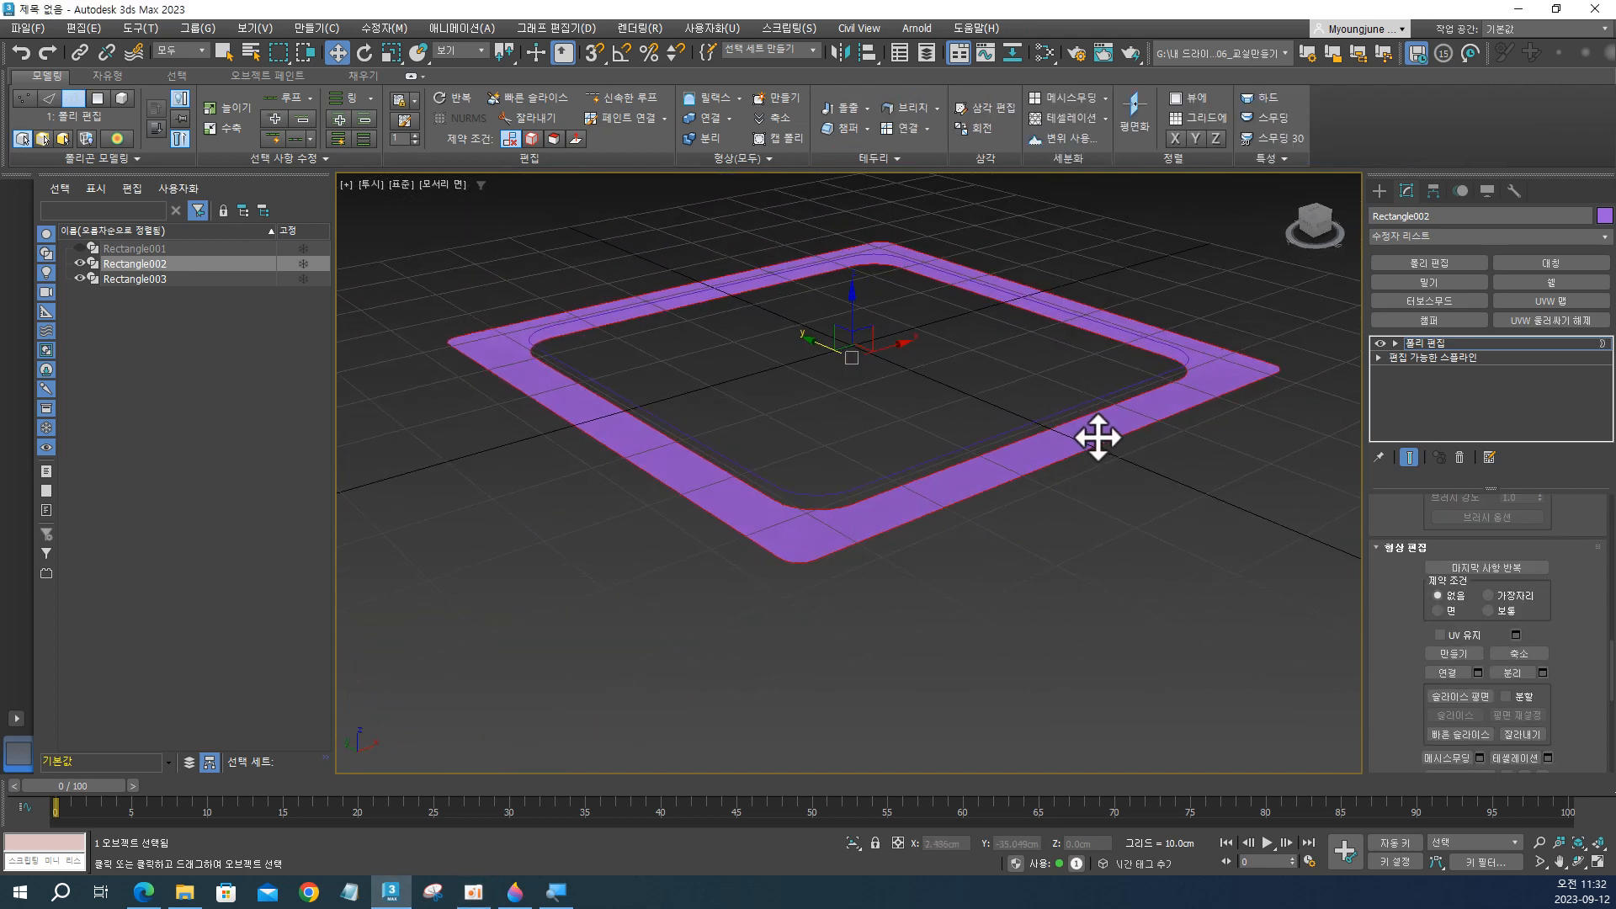
# Examine the frame with its borders selected, check the Samsung product photo in the browser, and return to 3ds Max.
pyautogui.keyDown('alt'); pyautogui.moveTo(1094, 437); pyautogui.dragTo(892, 477, button='middle'); pyautogui.keyUp('alt')
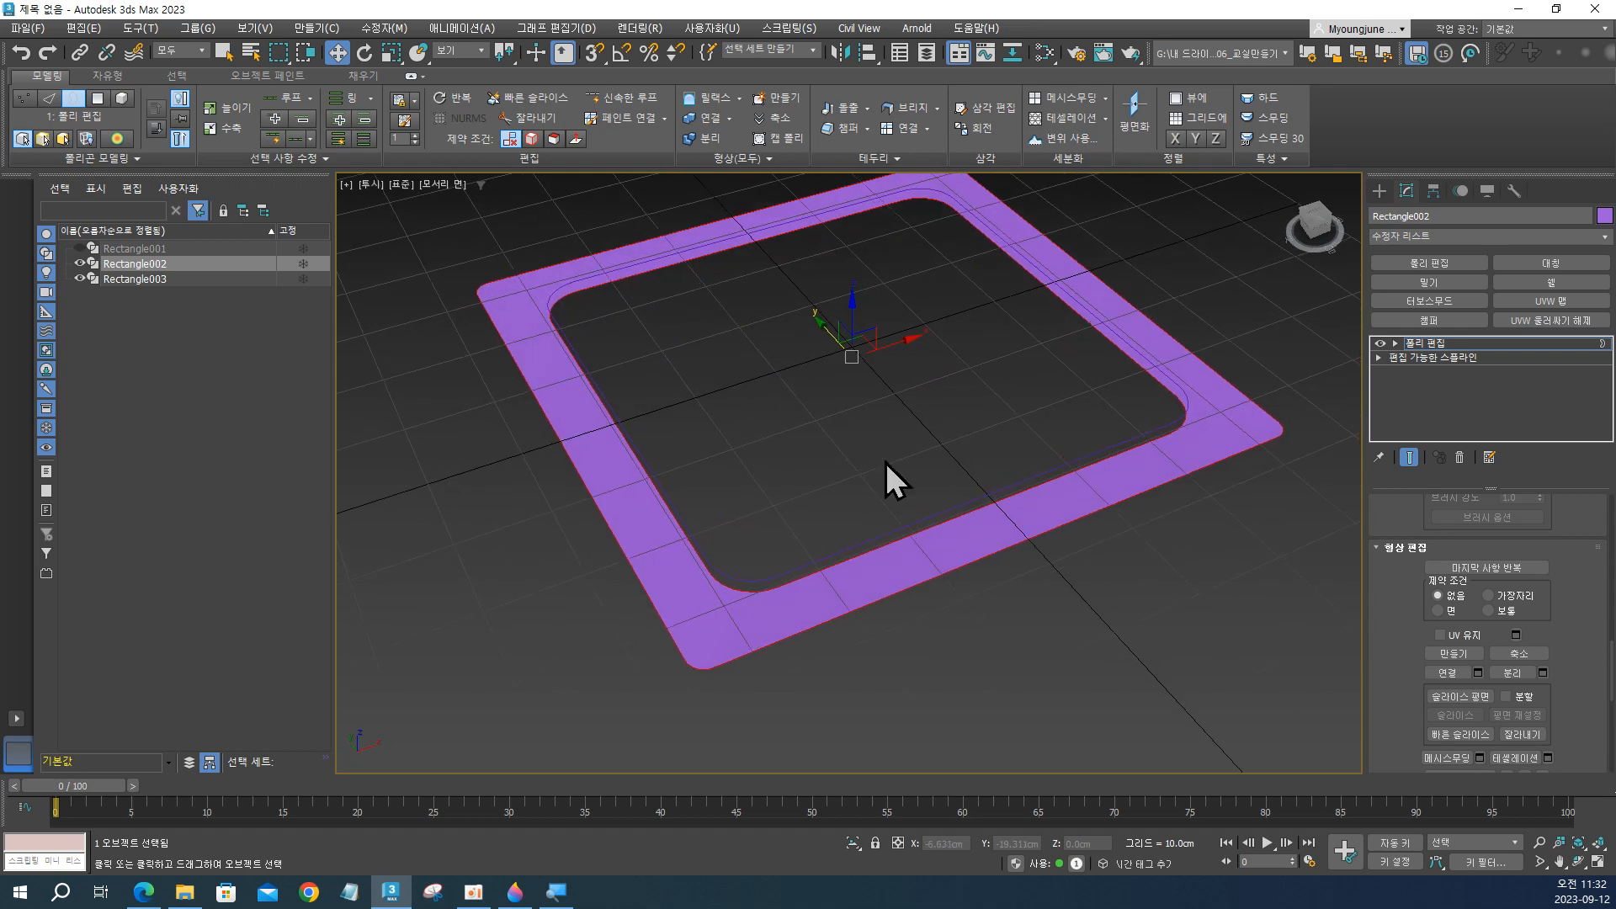
pyautogui.scroll(4, 1014, 503)
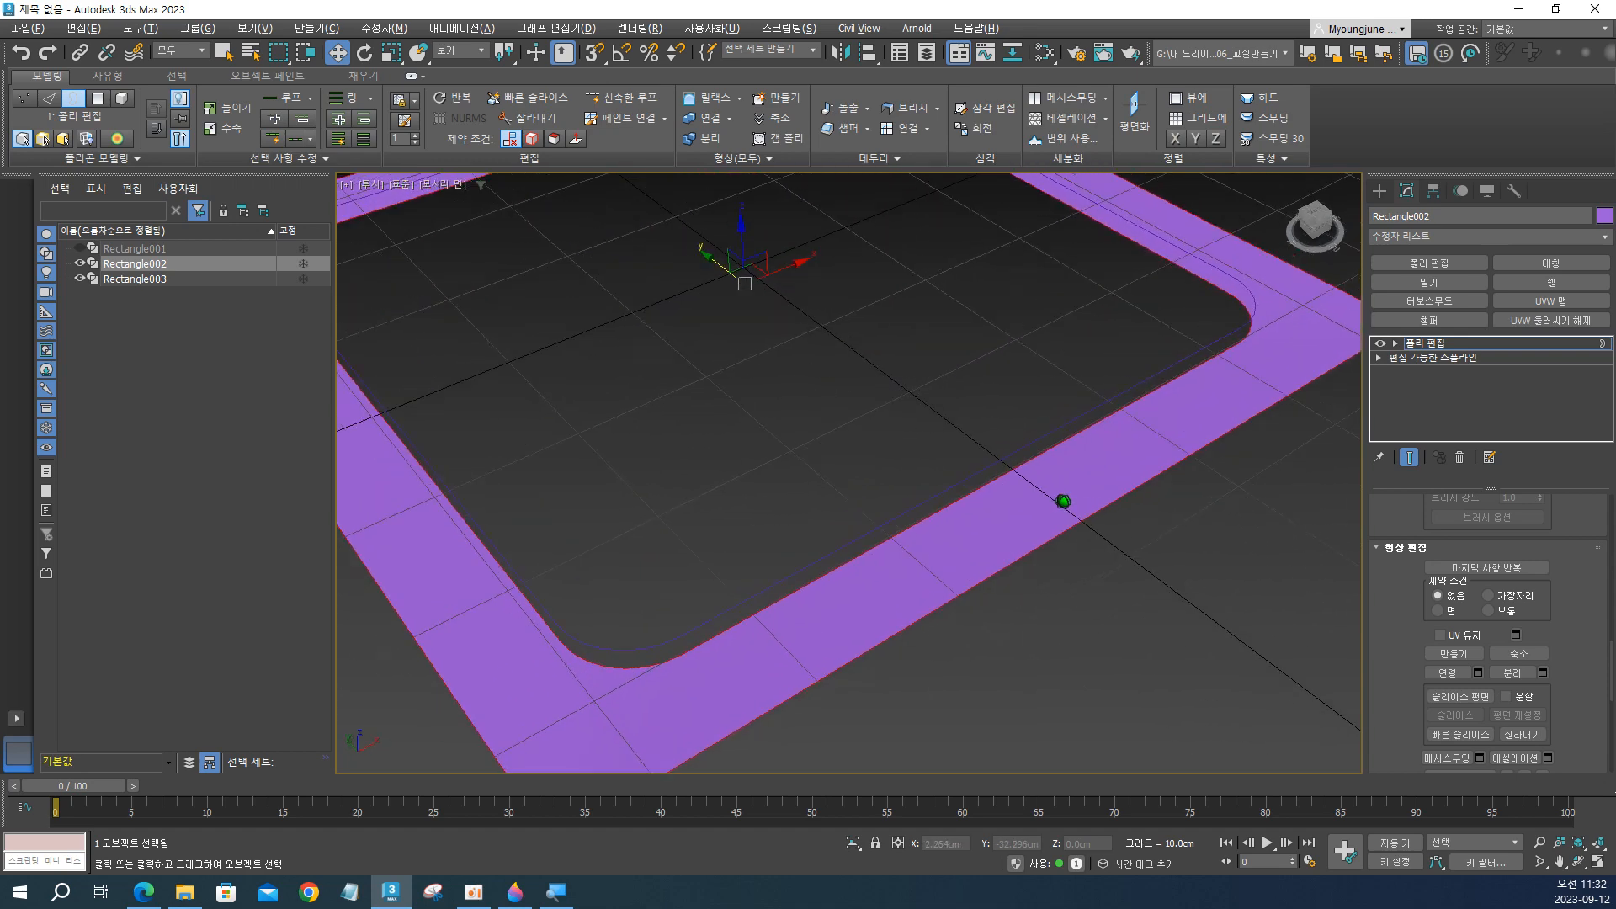
pyautogui.scroll(-2, 1064, 502)
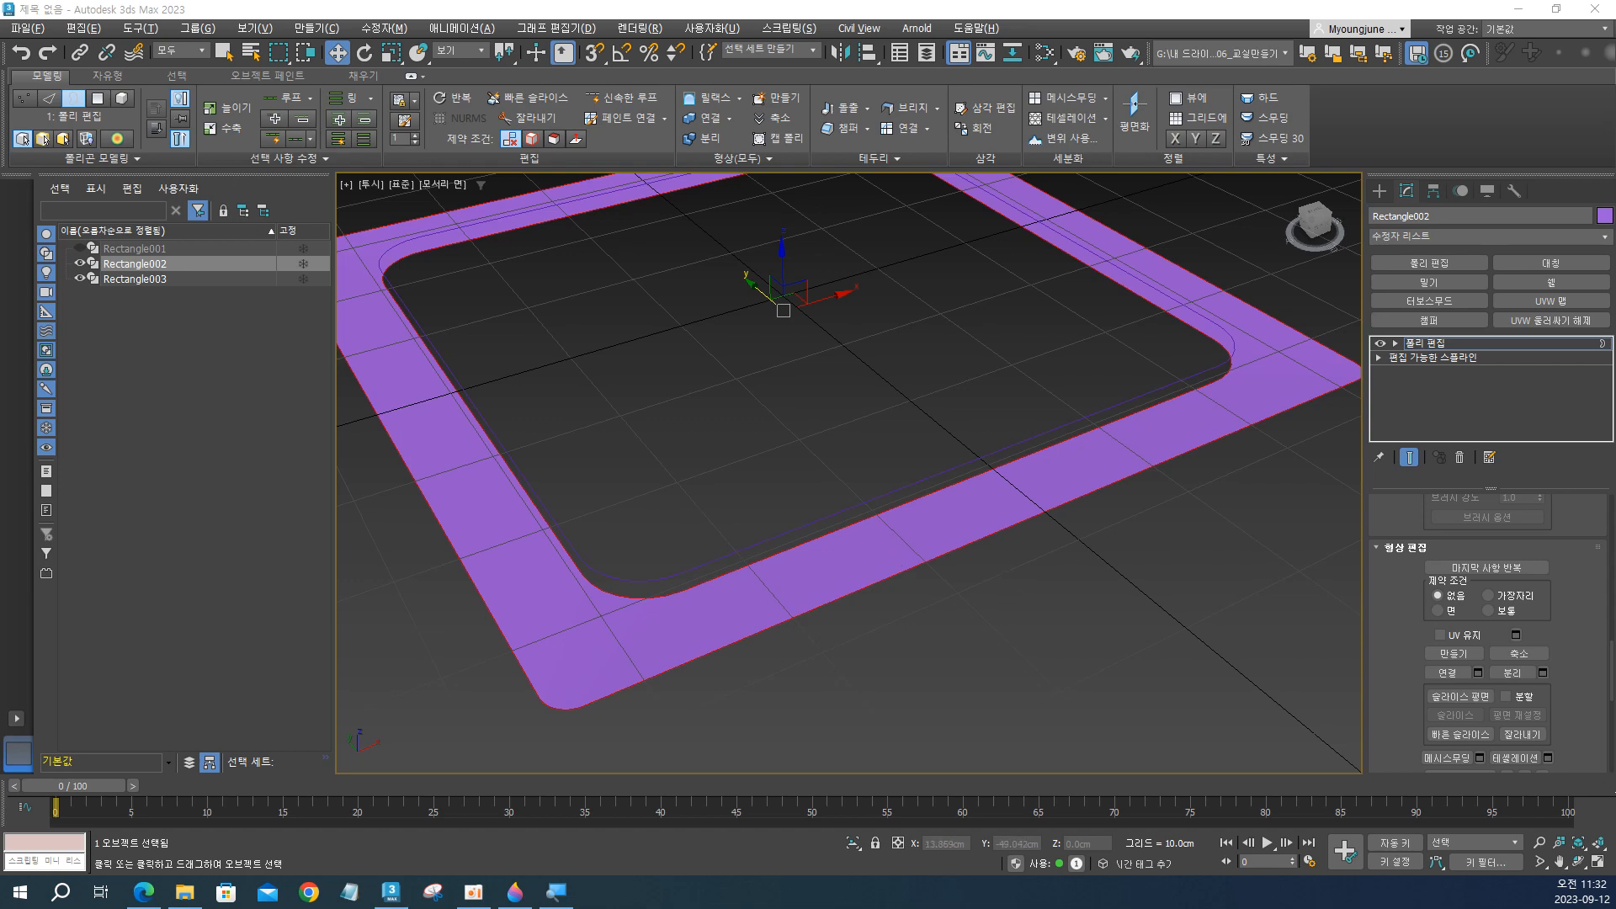
pyautogui.hotkey('alt', 'Tab')
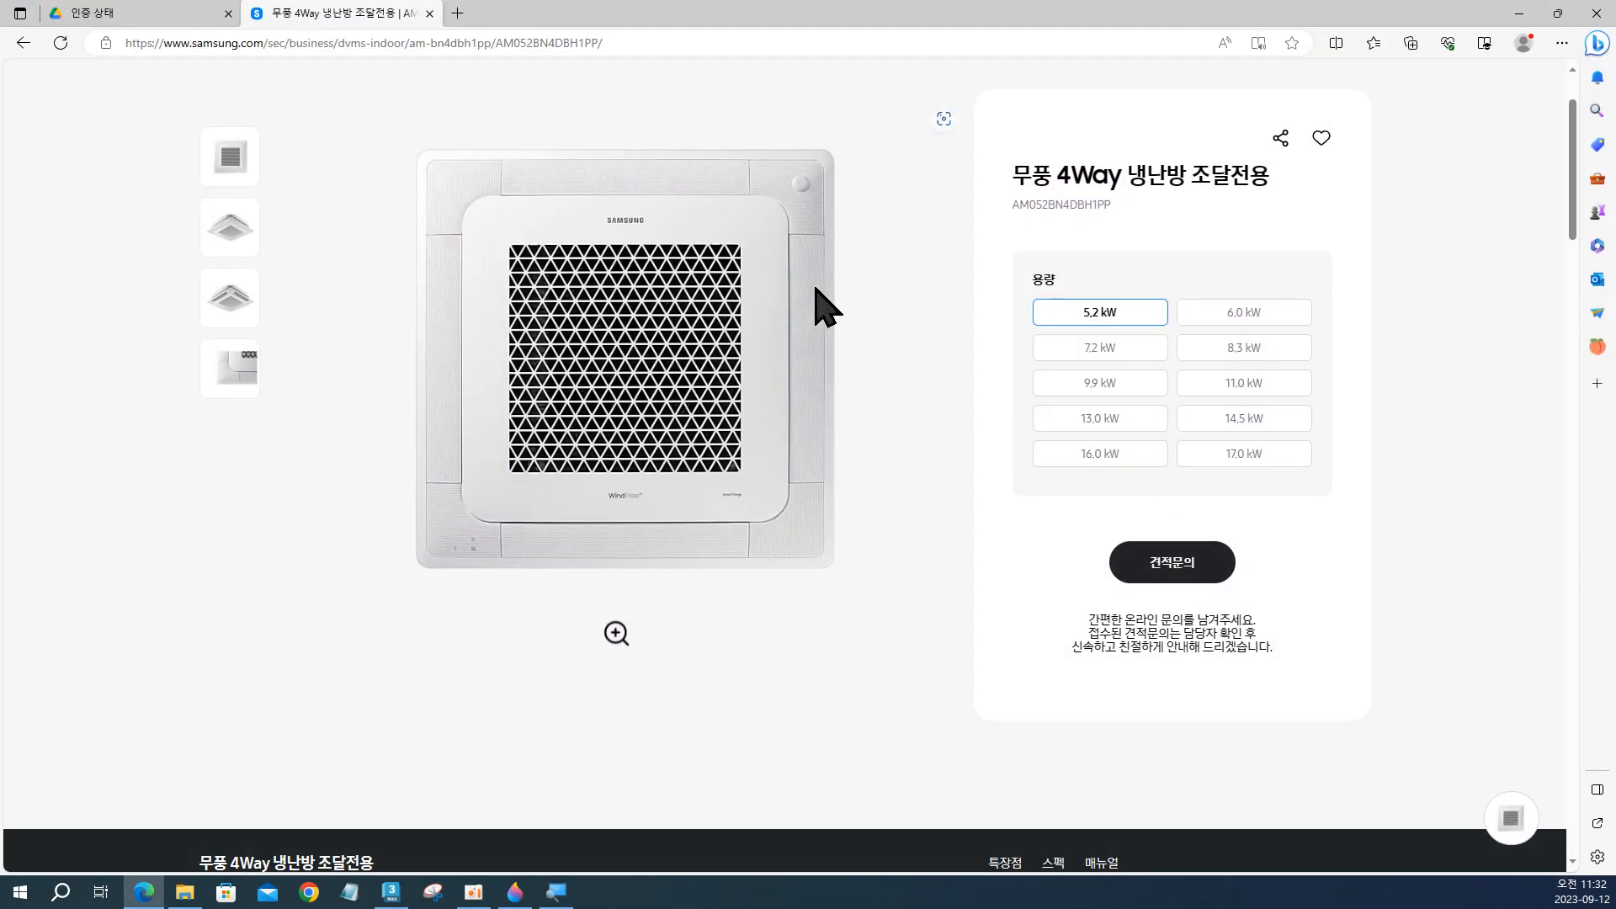
pyautogui.click(1519, 14)
pyautogui.moveTo(1162, 390)
pyautogui.keyDown('alt'); pyautogui.mouseDown(button='middle')
pyautogui.moveTo(1179, 407)
pyautogui.moveTo(1172, 390)
pyautogui.mouseUp(button='middle'); pyautogui.keyUp('alt')
# Try to connect the inner and outer vertices at one rounded corner of the frame.
pyautogui.press('1')
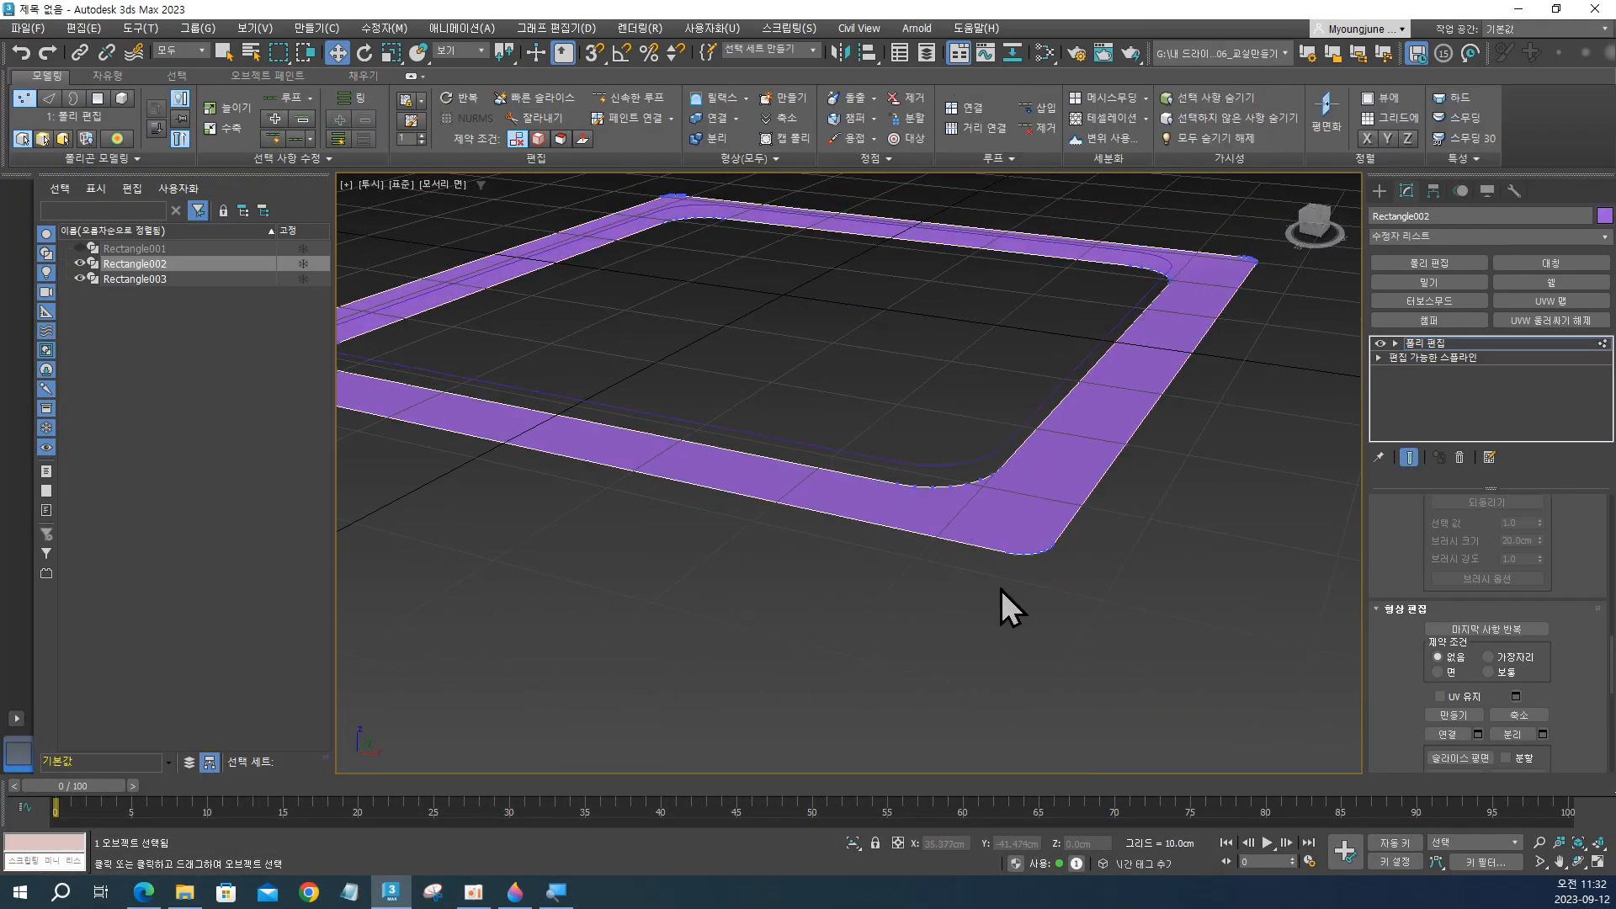
pyautogui.keyDown('alt'); pyautogui.moveTo(951, 481); pyautogui.dragTo(839, 605, button='middle'); pyautogui.keyUp('alt')
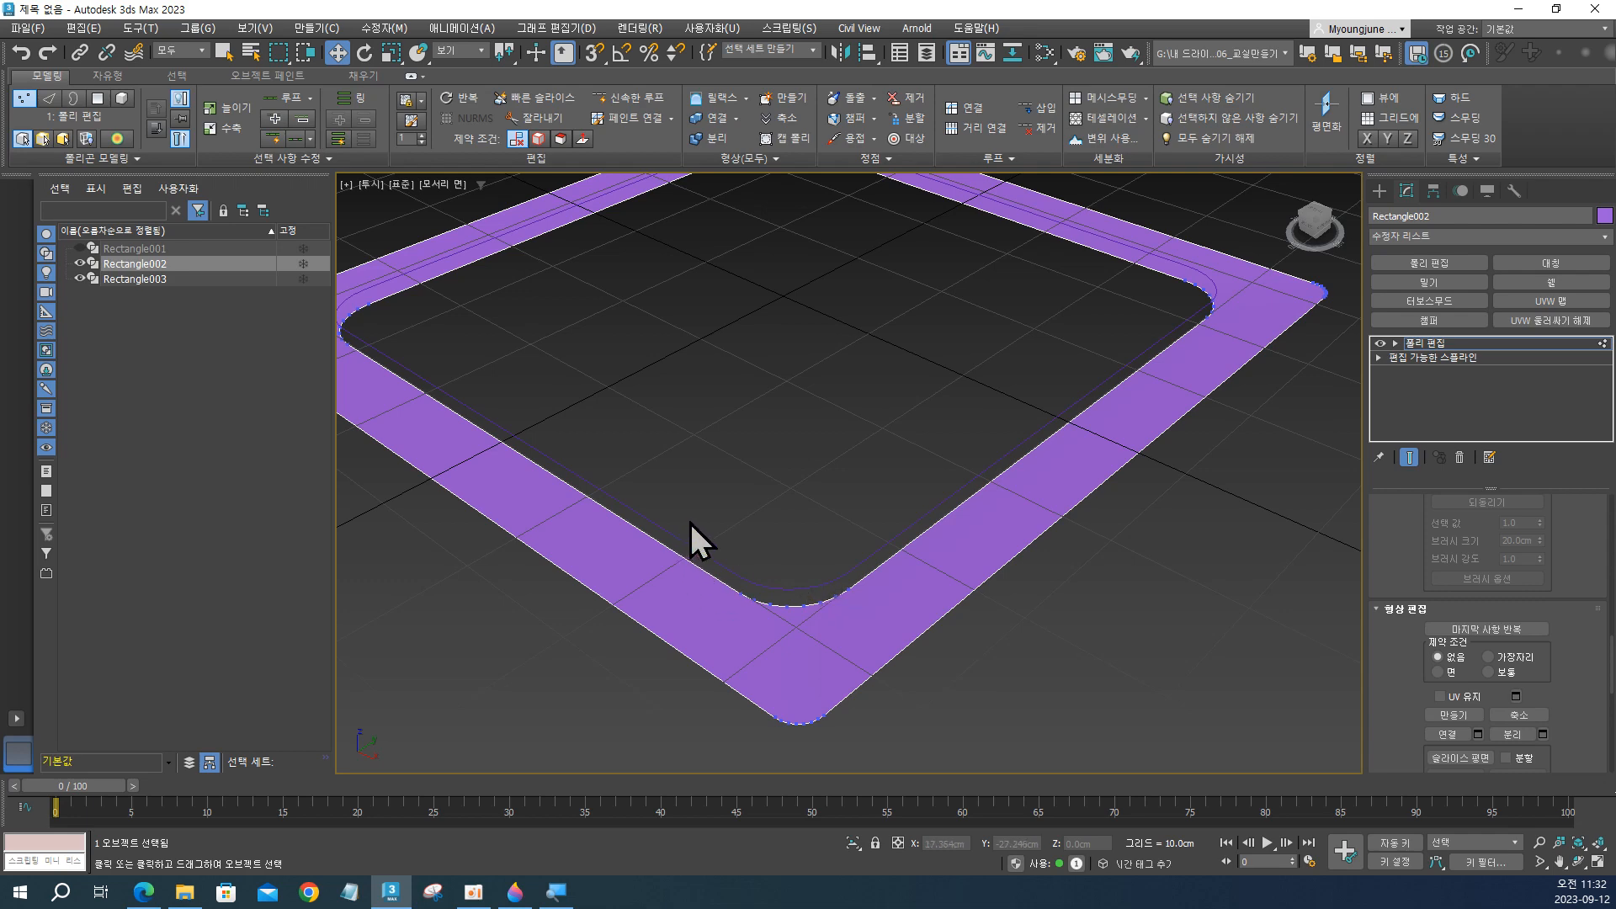
pyautogui.moveTo(896, 798); pyautogui.dragTo(894, 797)
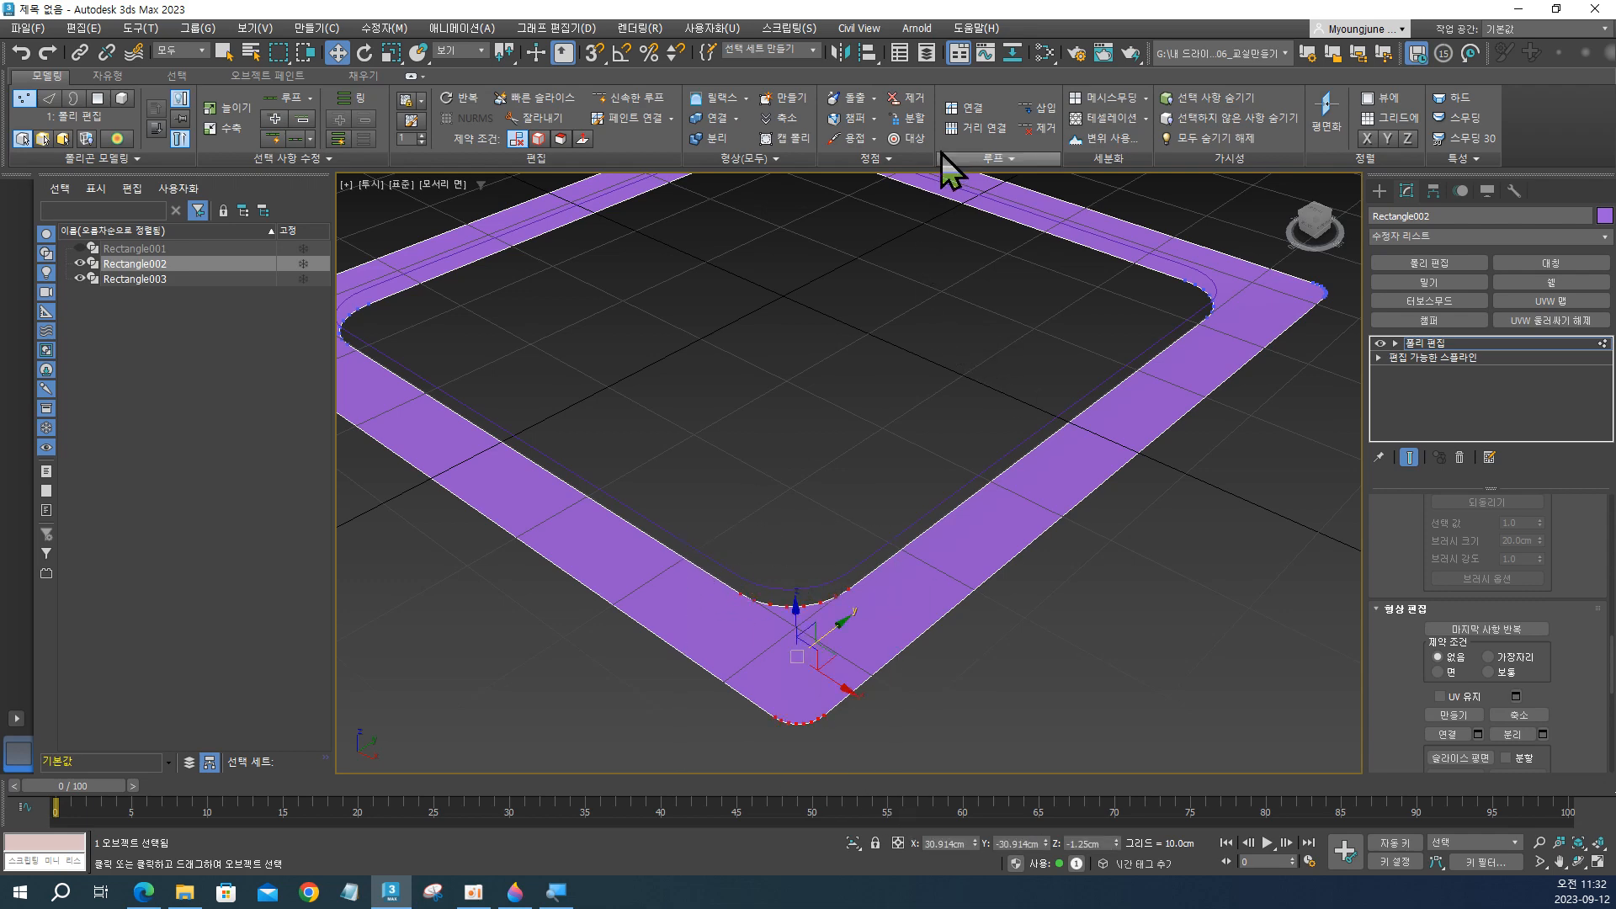
pyautogui.click(958, 106)
pyautogui.keyDown('alt'); pyautogui.moveTo(961, 594); pyautogui.dragTo(954, 716, button='middle'); pyautogui.keyUp('alt')
pyautogui.scroll(-3, 763, 548)
pyautogui.moveTo(764, 550); pyautogui.dragTo(895, 565, button='middle')
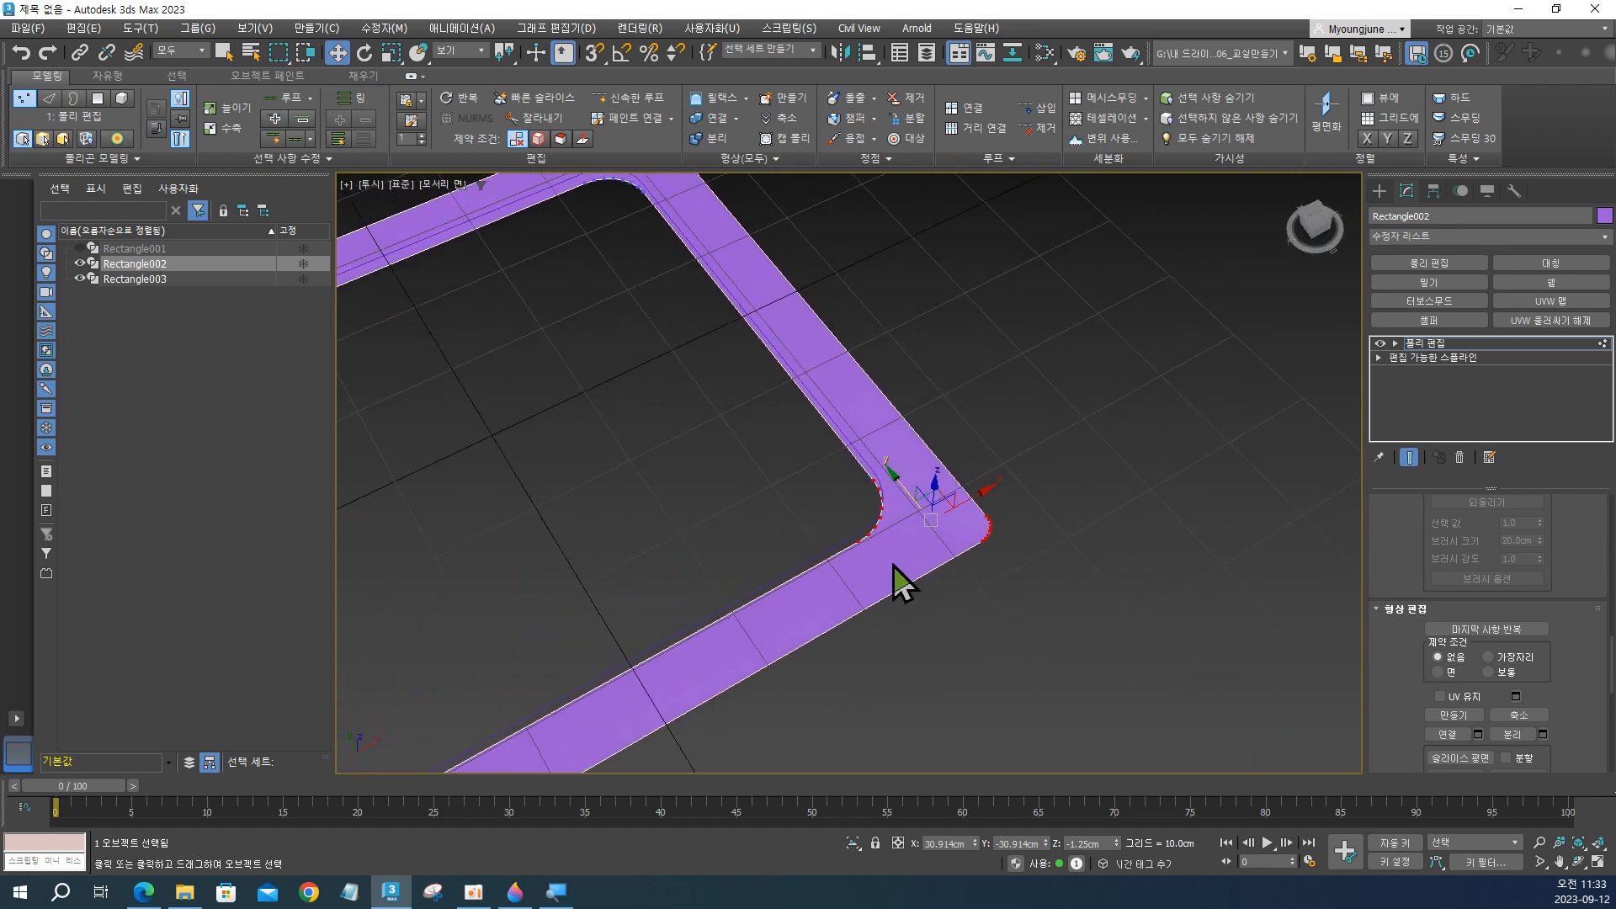
# Extrude the frame's inner and outer borders with a height of 0.5 cm and a width of 0 cm.
pyautogui.press('2')
pyautogui.press('3')
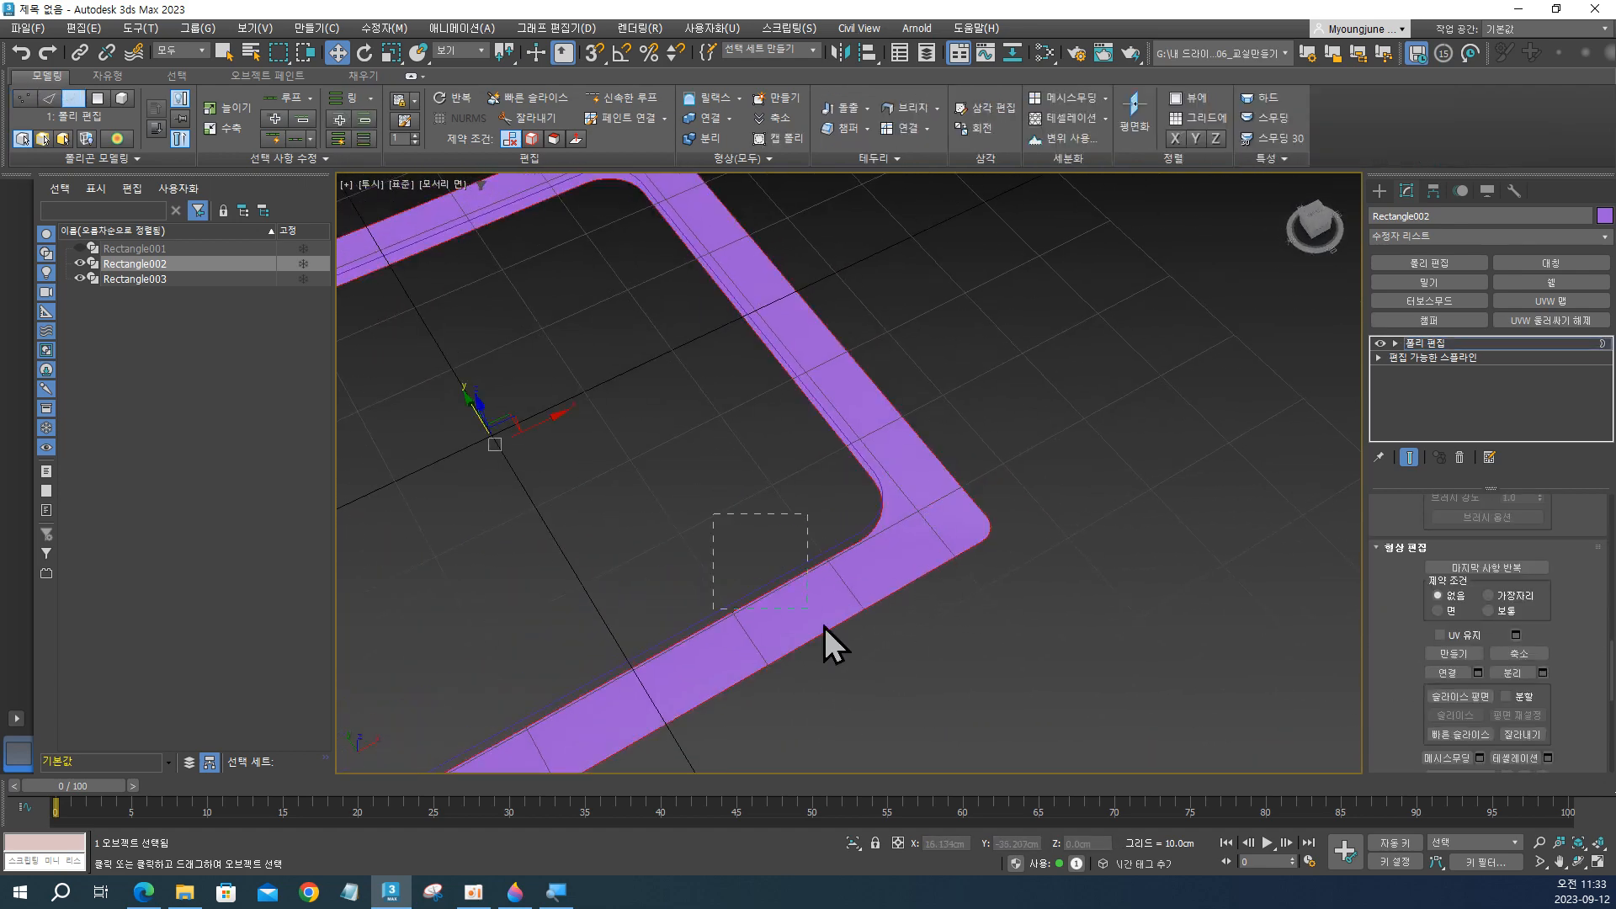
pyautogui.moveTo(825, 626); pyautogui.dragTo(854, 658)
pyautogui.keyDown('alt'); pyautogui.moveTo(854, 658); pyautogui.dragTo(826, 630, button='middle'); pyautogui.keyUp('alt')
pyautogui.moveTo(826, 629); pyautogui.dragTo(923, 621, button='middle')
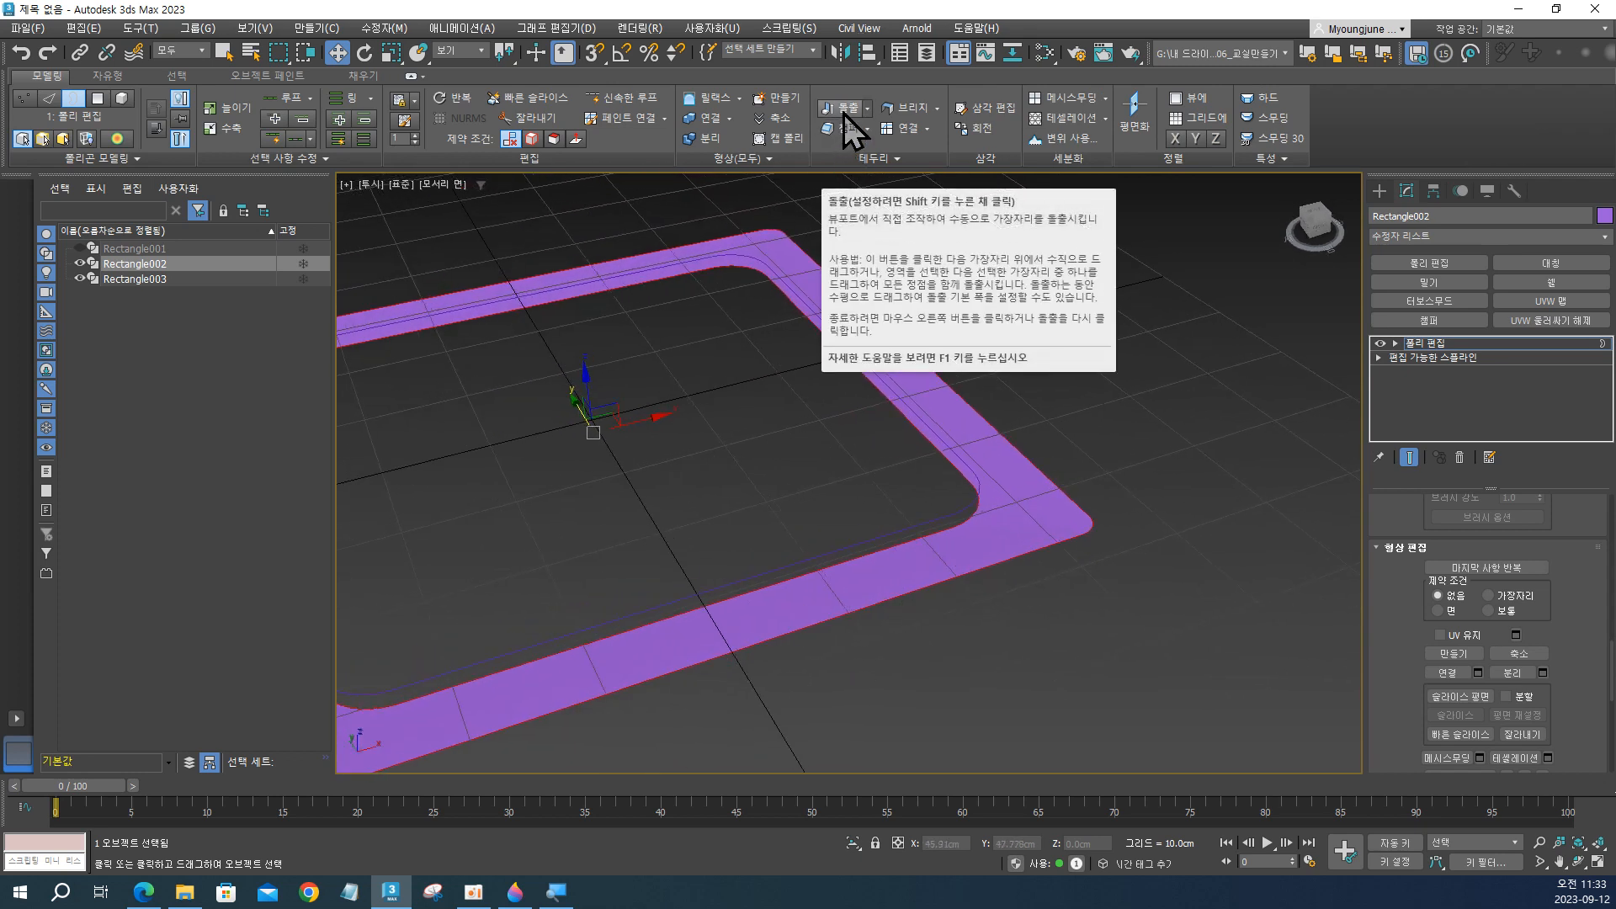
pyautogui.keyDown('shift'); pyautogui.click(844, 116); pyautogui.keyUp('shift')
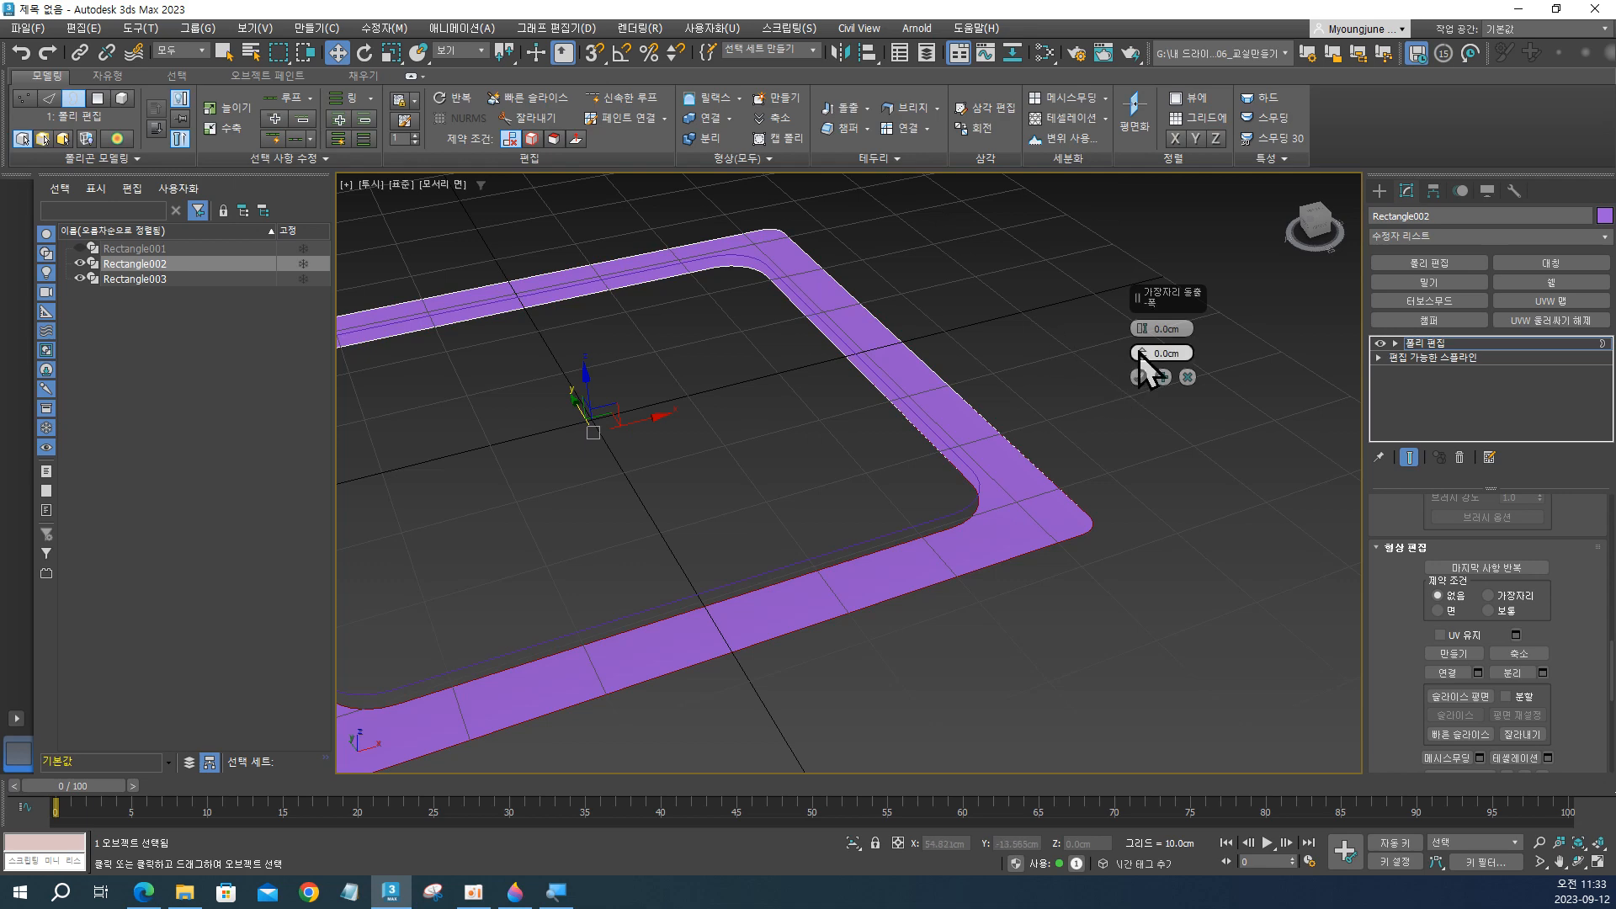
pyautogui.write('0.5')
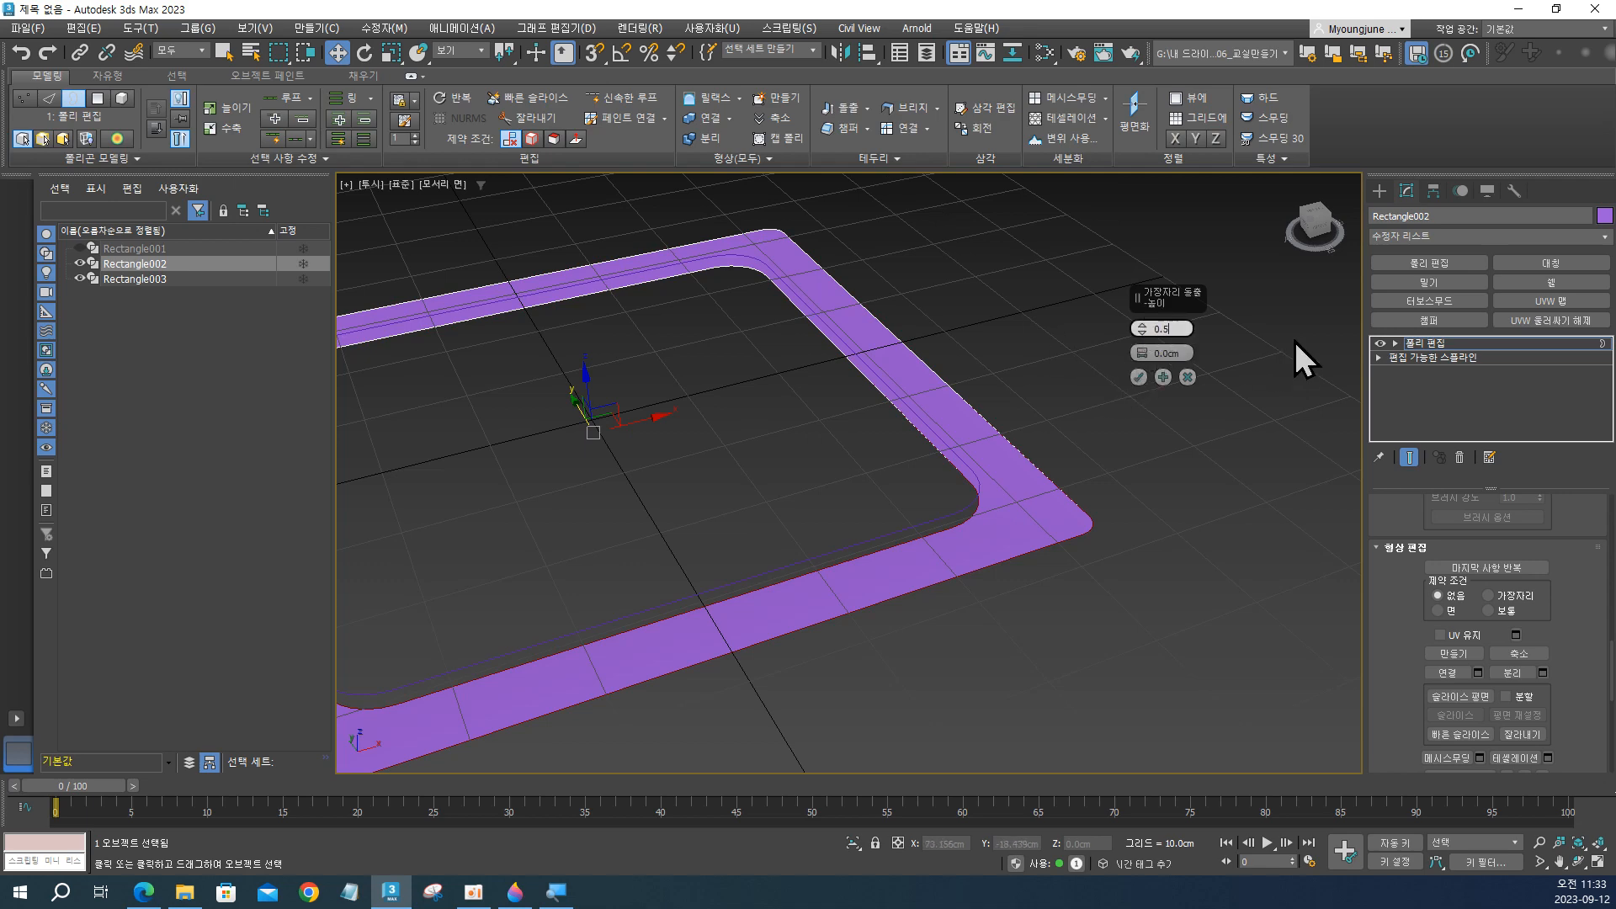
pyautogui.press('Return')
pyautogui.keyDown('alt'); pyautogui.moveTo(888, 527); pyautogui.dragTo(898, 478, button='middle'); pyautogui.keyUp('alt')
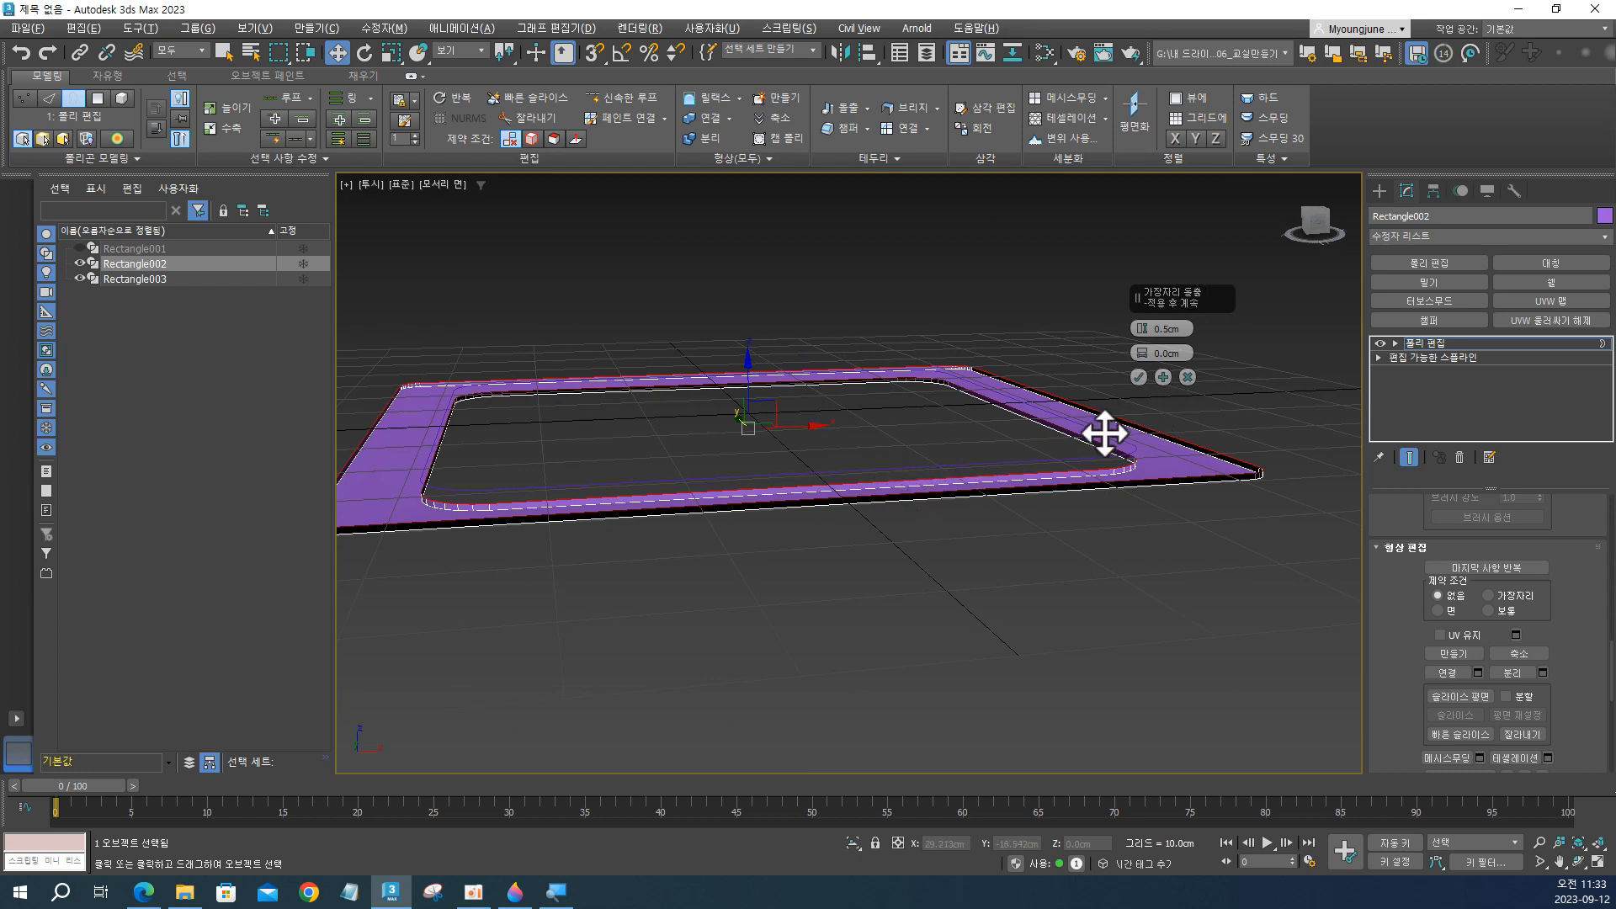
pyautogui.click(1141, 379)
# Delete the single flat ring polygon between the extruded inner and outer walls of the frame.
pyautogui.keyDown('alt'); pyautogui.moveTo(880, 539); pyautogui.dragTo(912, 566, button='middle'); pyautogui.keyUp('alt')
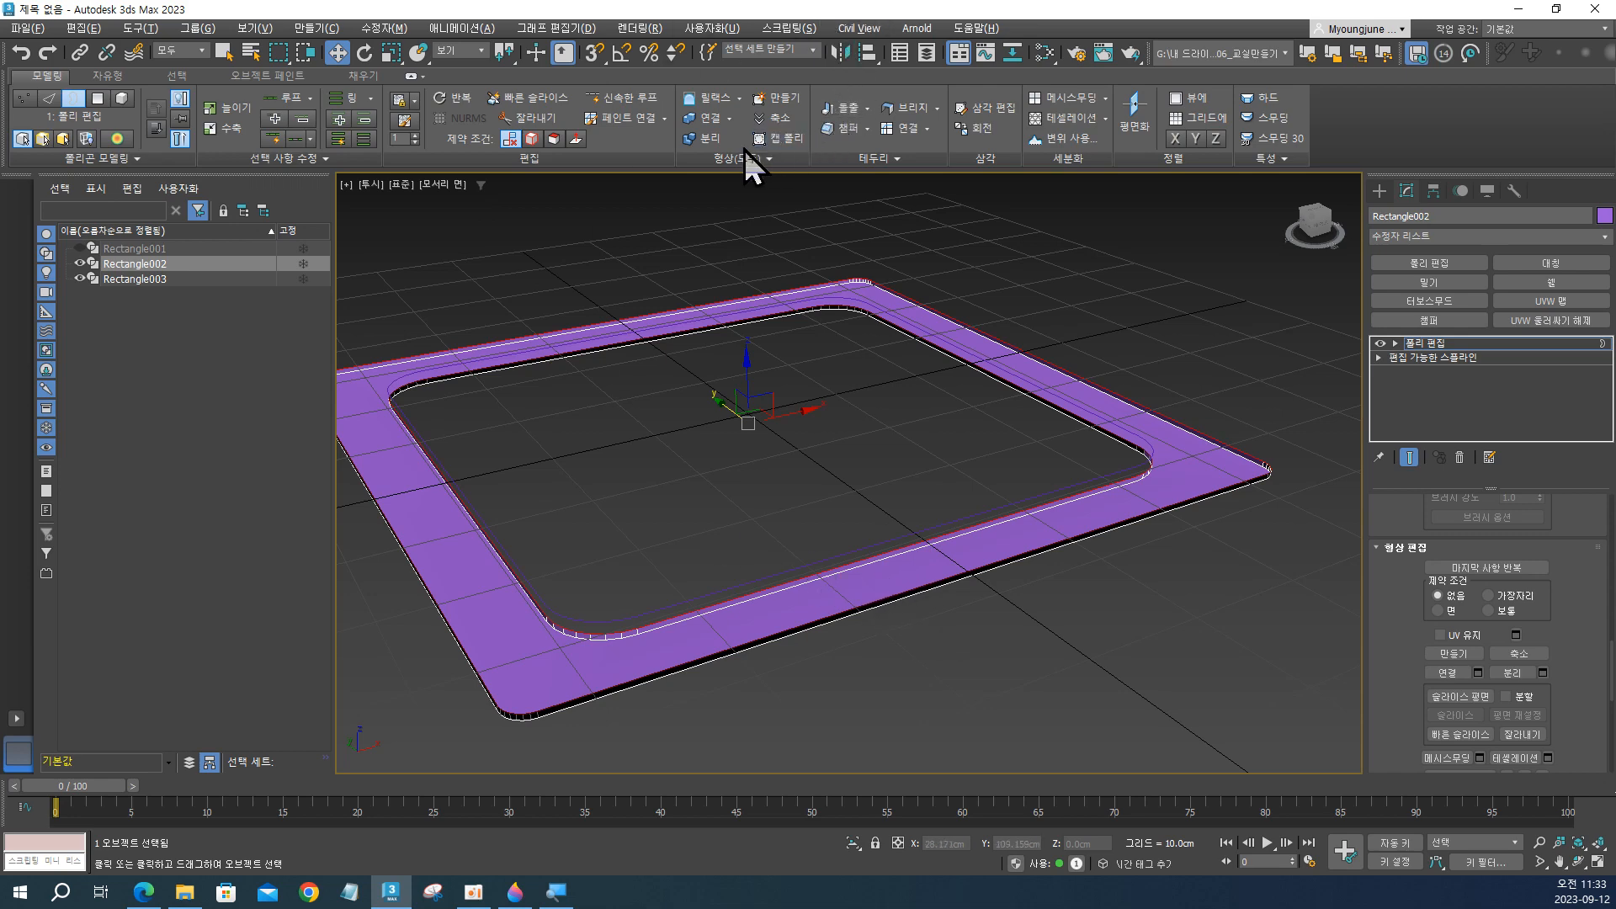
pyautogui.keyDown('alt'); pyautogui.moveTo(931, 325); pyautogui.dragTo(1103, 413, button='middle'); pyautogui.keyUp('alt')
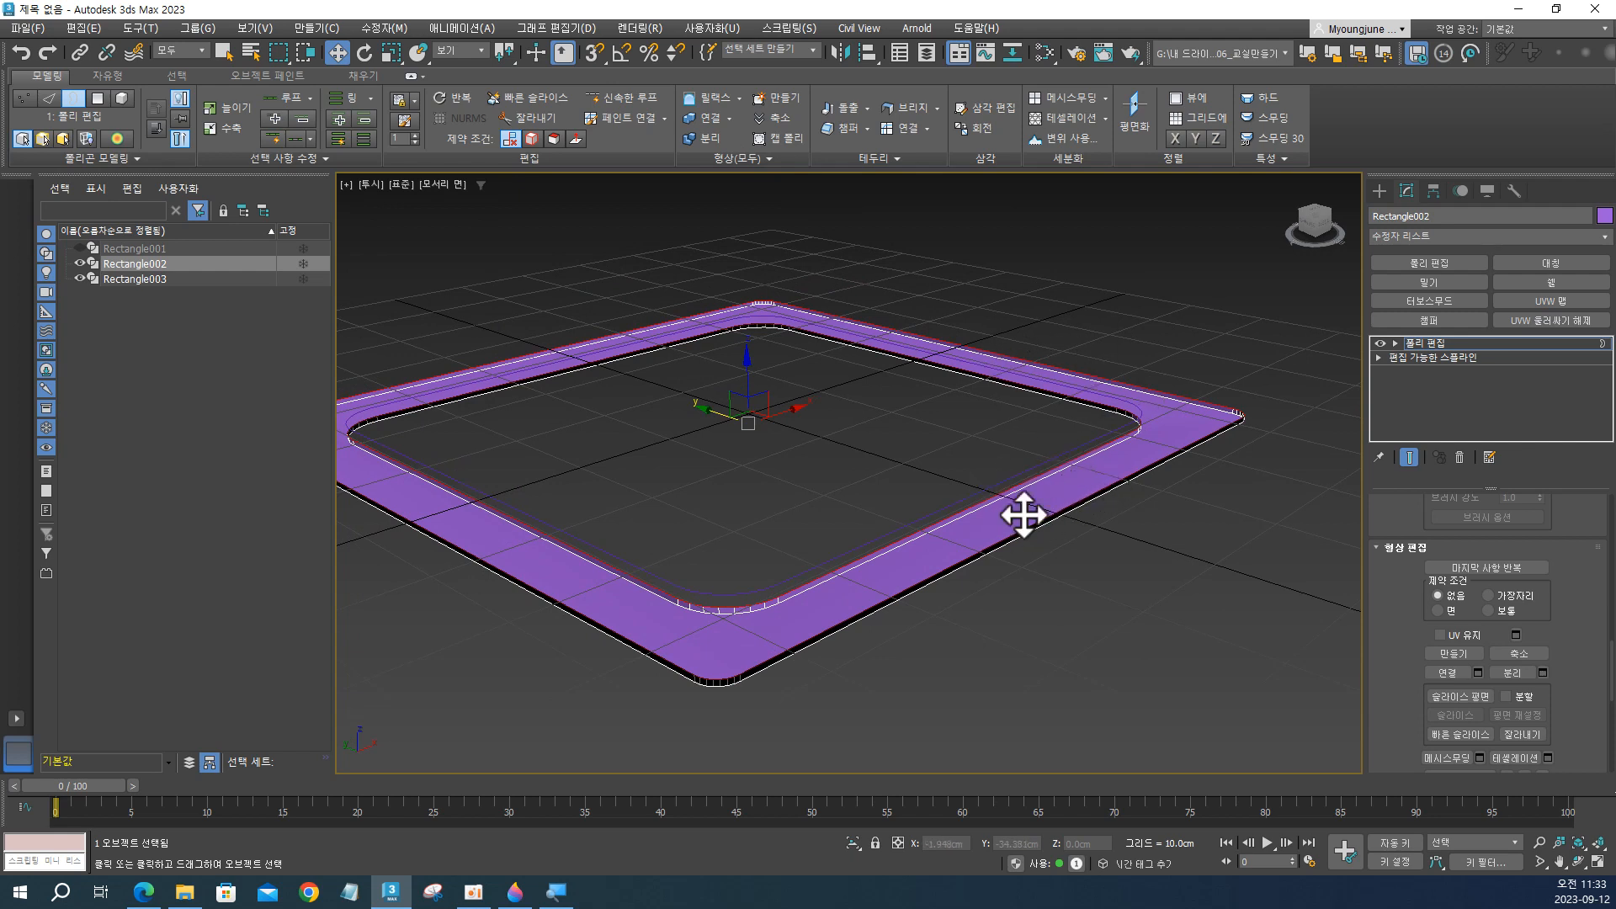
pyautogui.press('4')
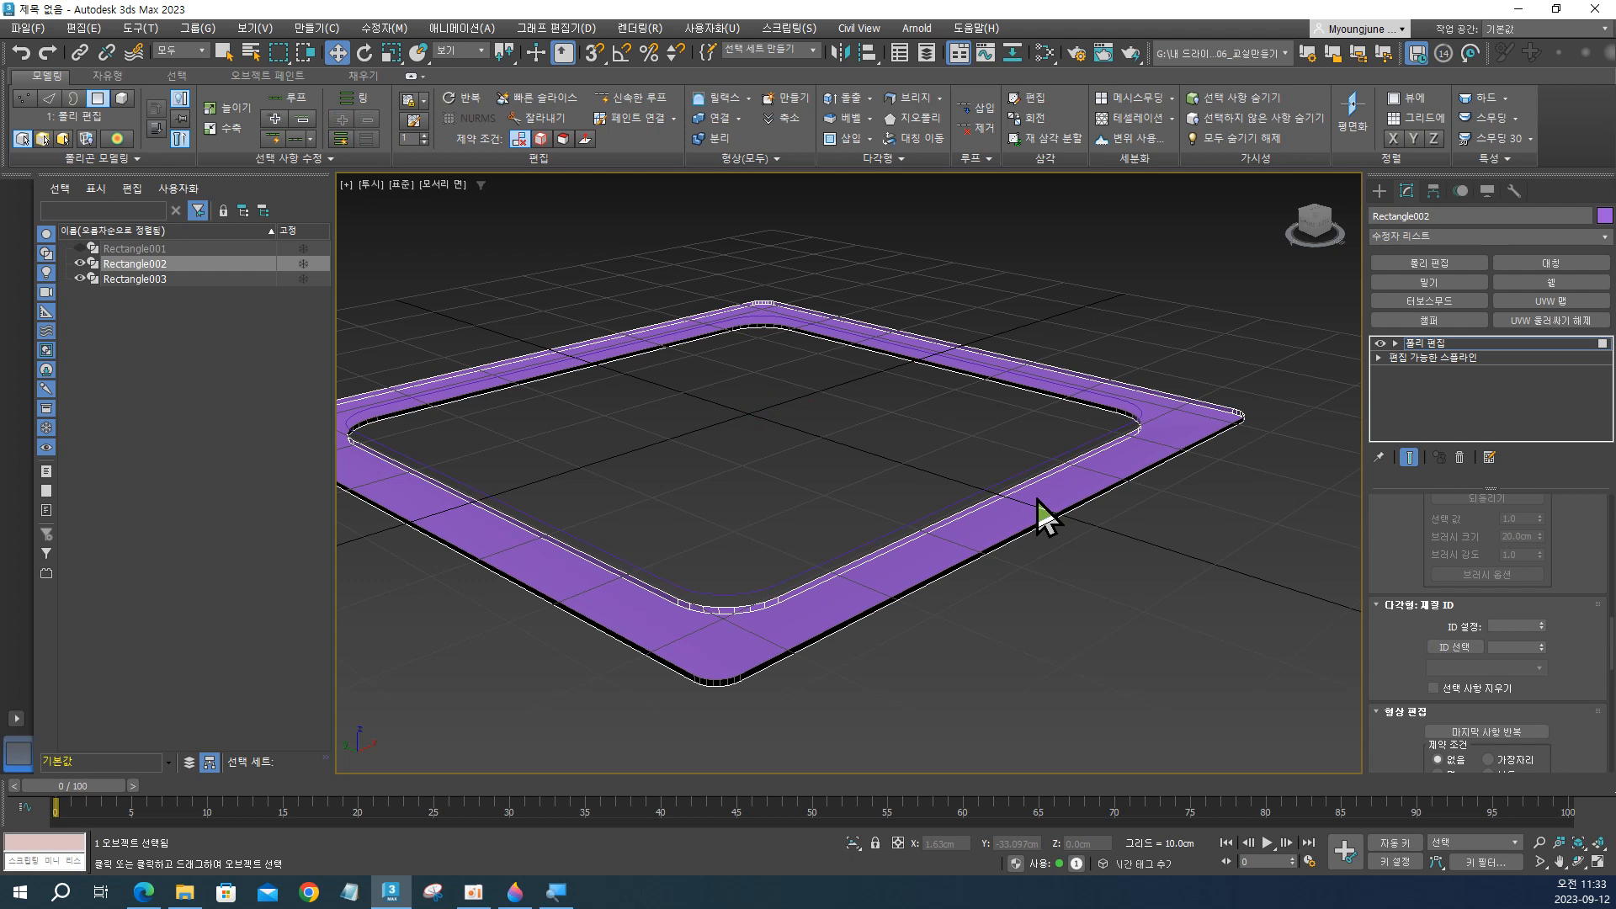
pyautogui.click(1036, 497)
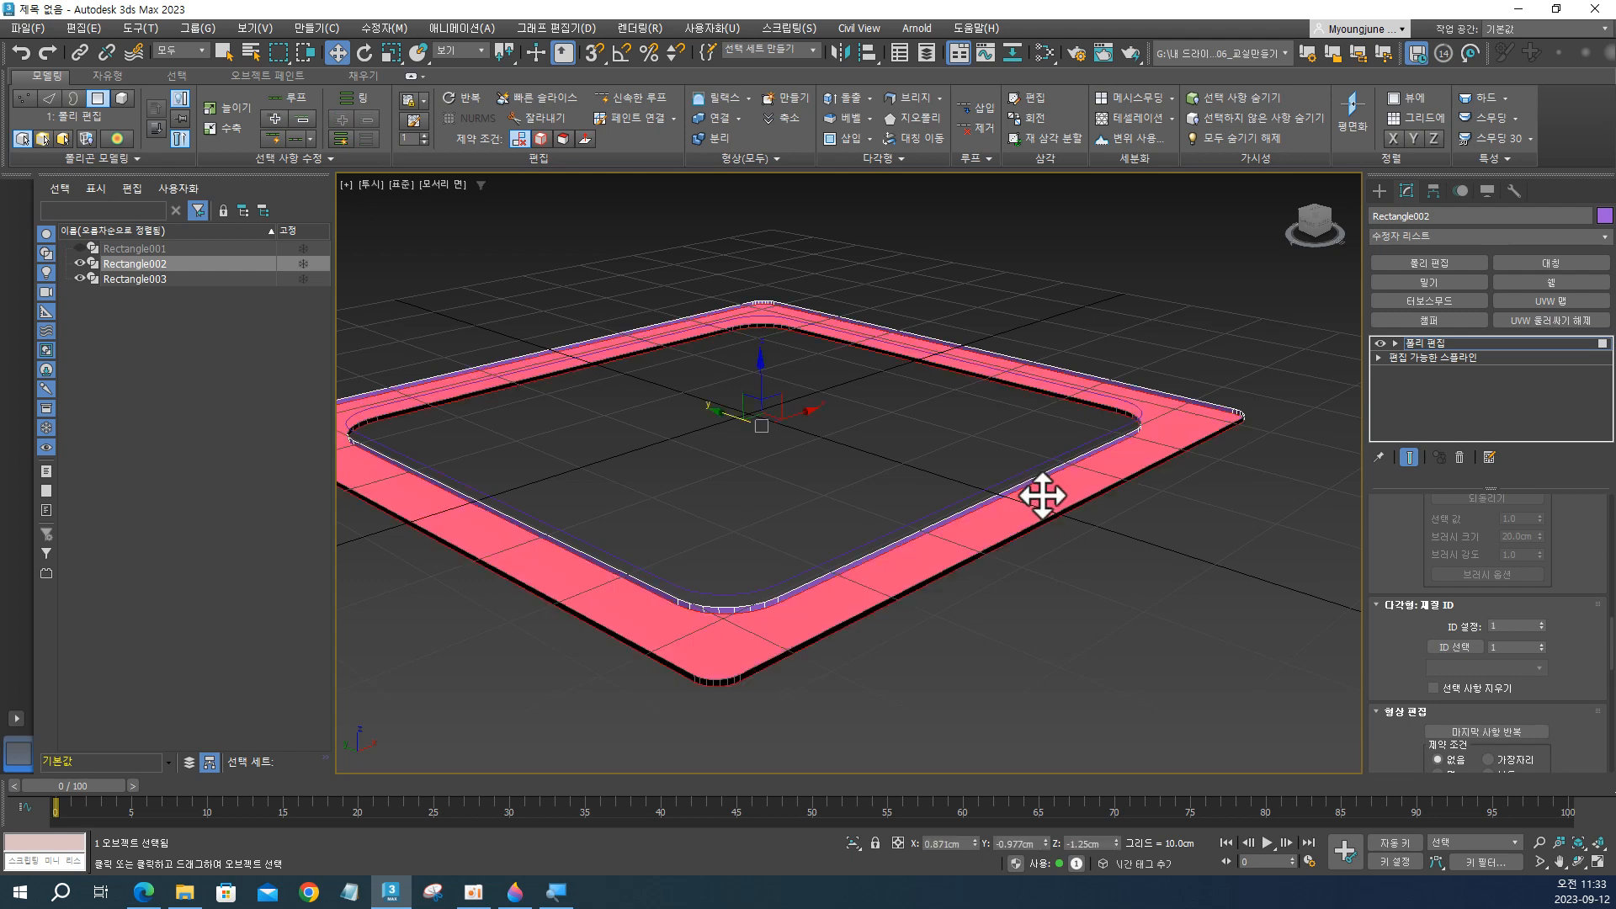
pyautogui.hotkey('ctrl', 'd')
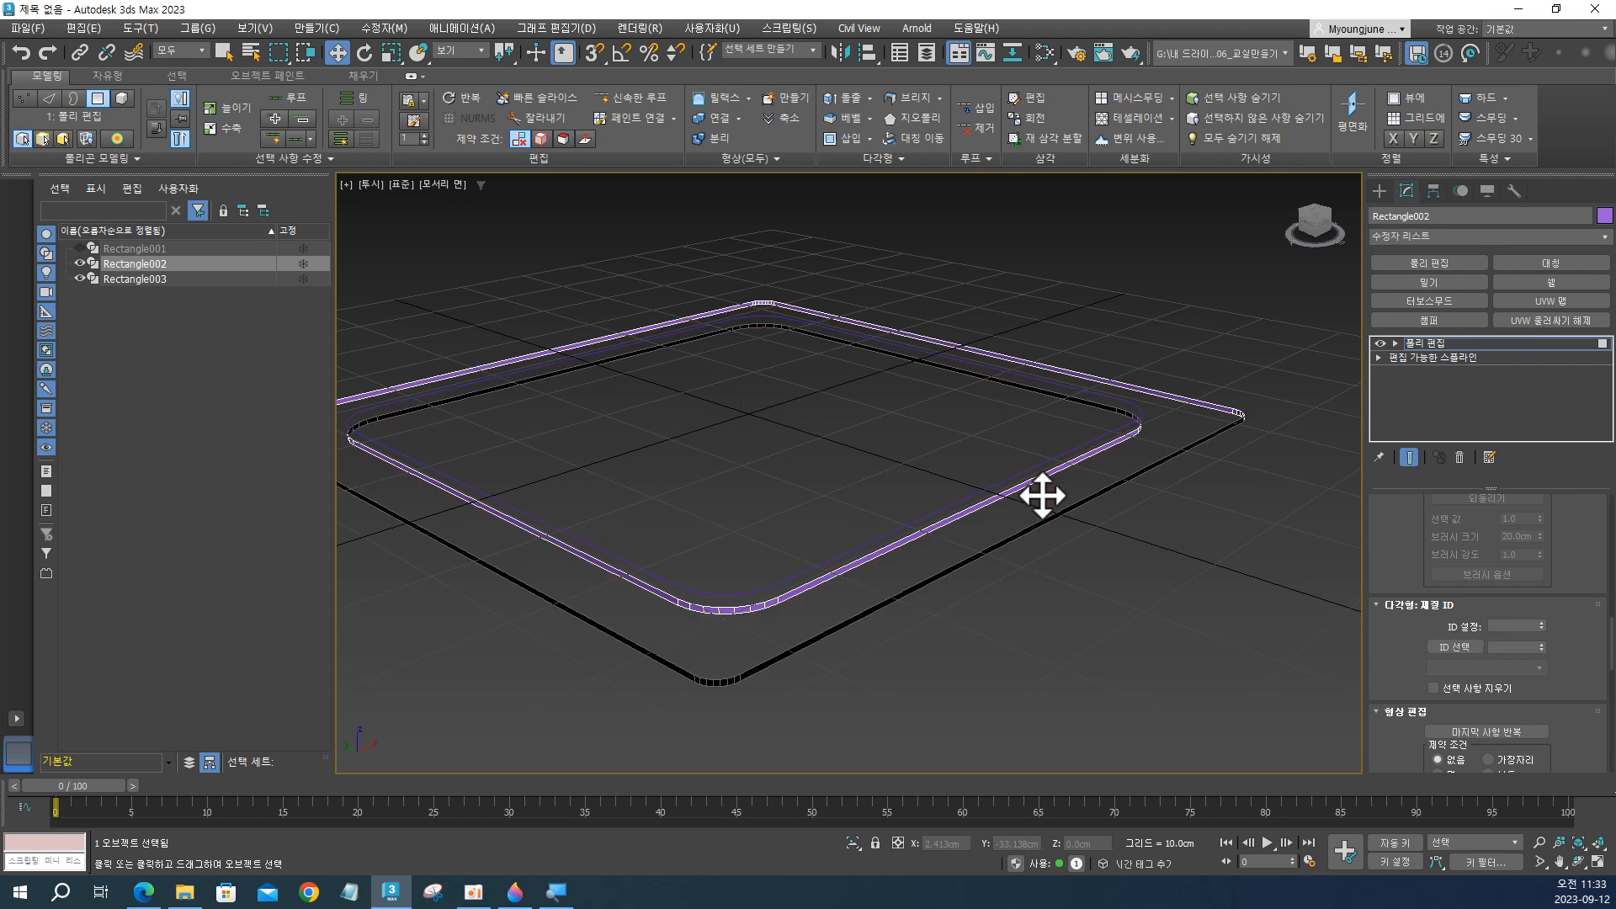
pyautogui.moveTo(974, 598)
pyautogui.keyDown('alt'); pyautogui.mouseDown(button='middle')
pyautogui.moveTo(976, 475)
pyautogui.moveTo(920, 488)
pyautogui.moveTo(982, 488)
pyautogui.moveTo(962, 583)
pyautogui.mouseUp(button='middle'); pyautogui.keyUp('alt')
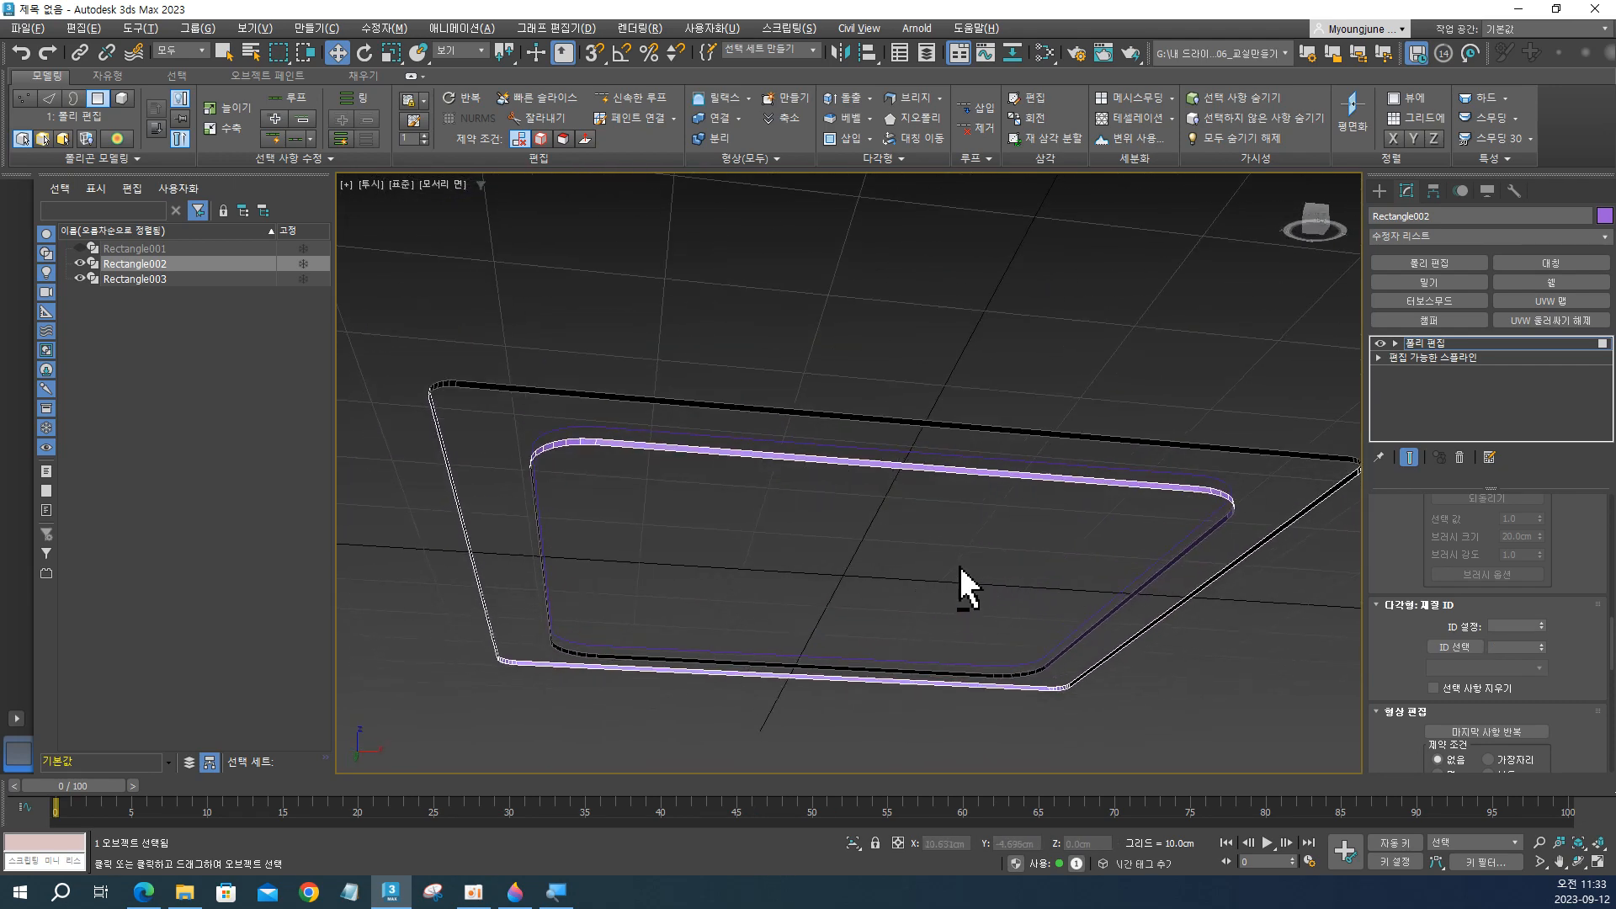
# Select the inner and outer wall borders and bridge them to rebuild the frame's flat face.
pyautogui.press('3')
pyautogui.click(718, 458)
pyautogui.keyDown('alt'); pyautogui.moveTo(718, 456); pyautogui.dragTo(692, 490, button='middle'); pyautogui.keyUp('alt')
pyautogui.keyDown('ctrl'); pyautogui.click(481, 511); pyautogui.keyUp('ctrl')
pyautogui.scroll(2, 593, 538)
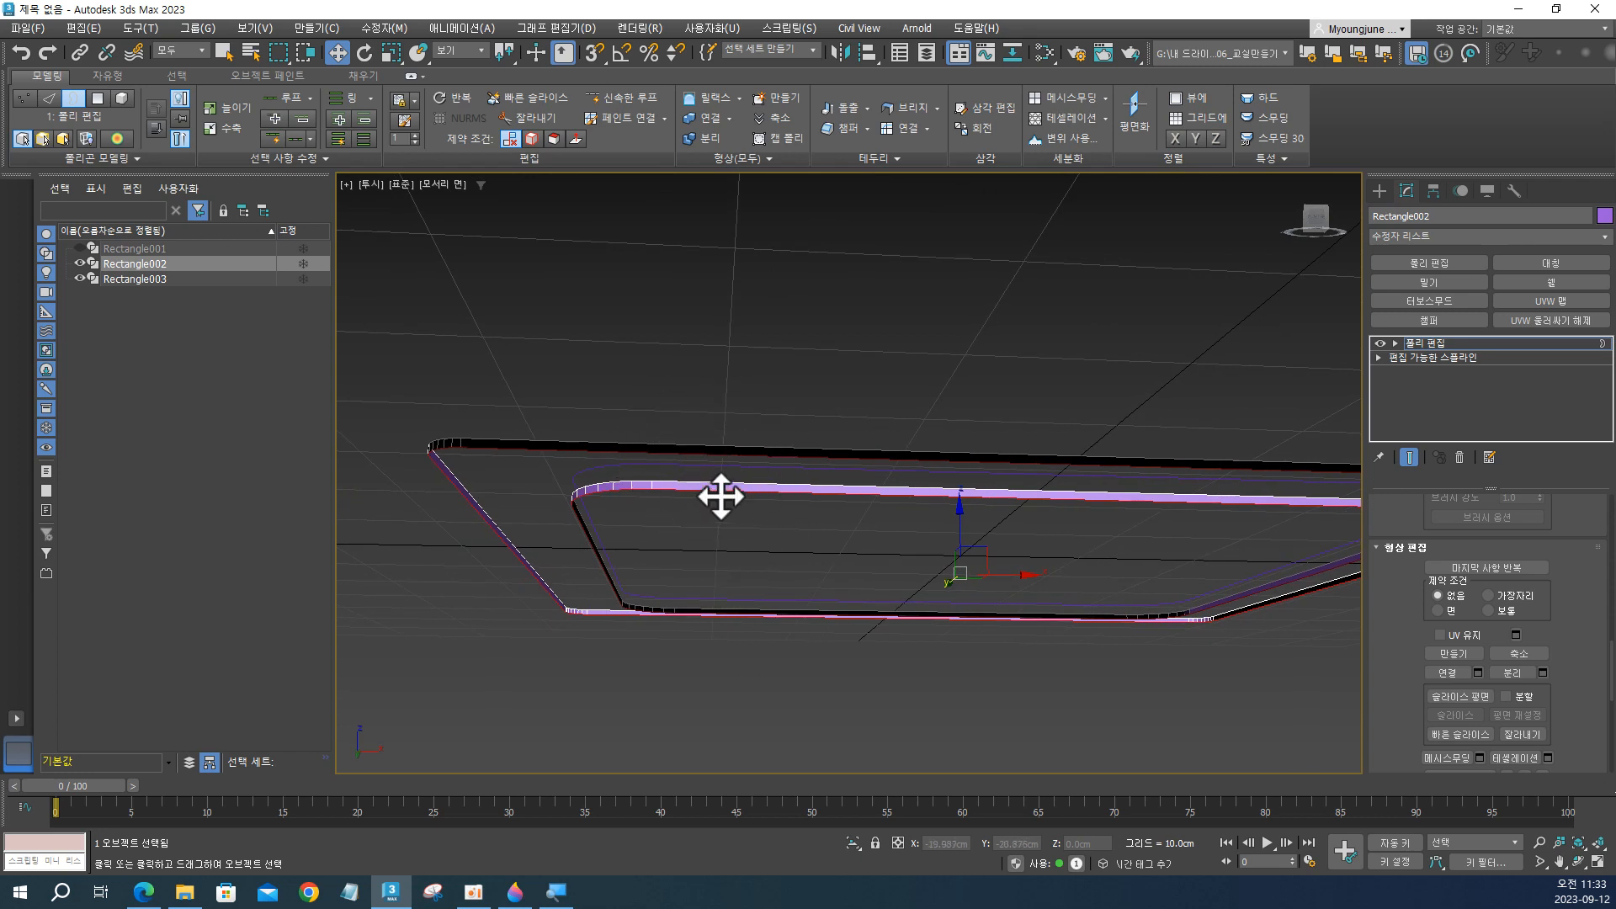
pyautogui.scroll(1, 721, 496)
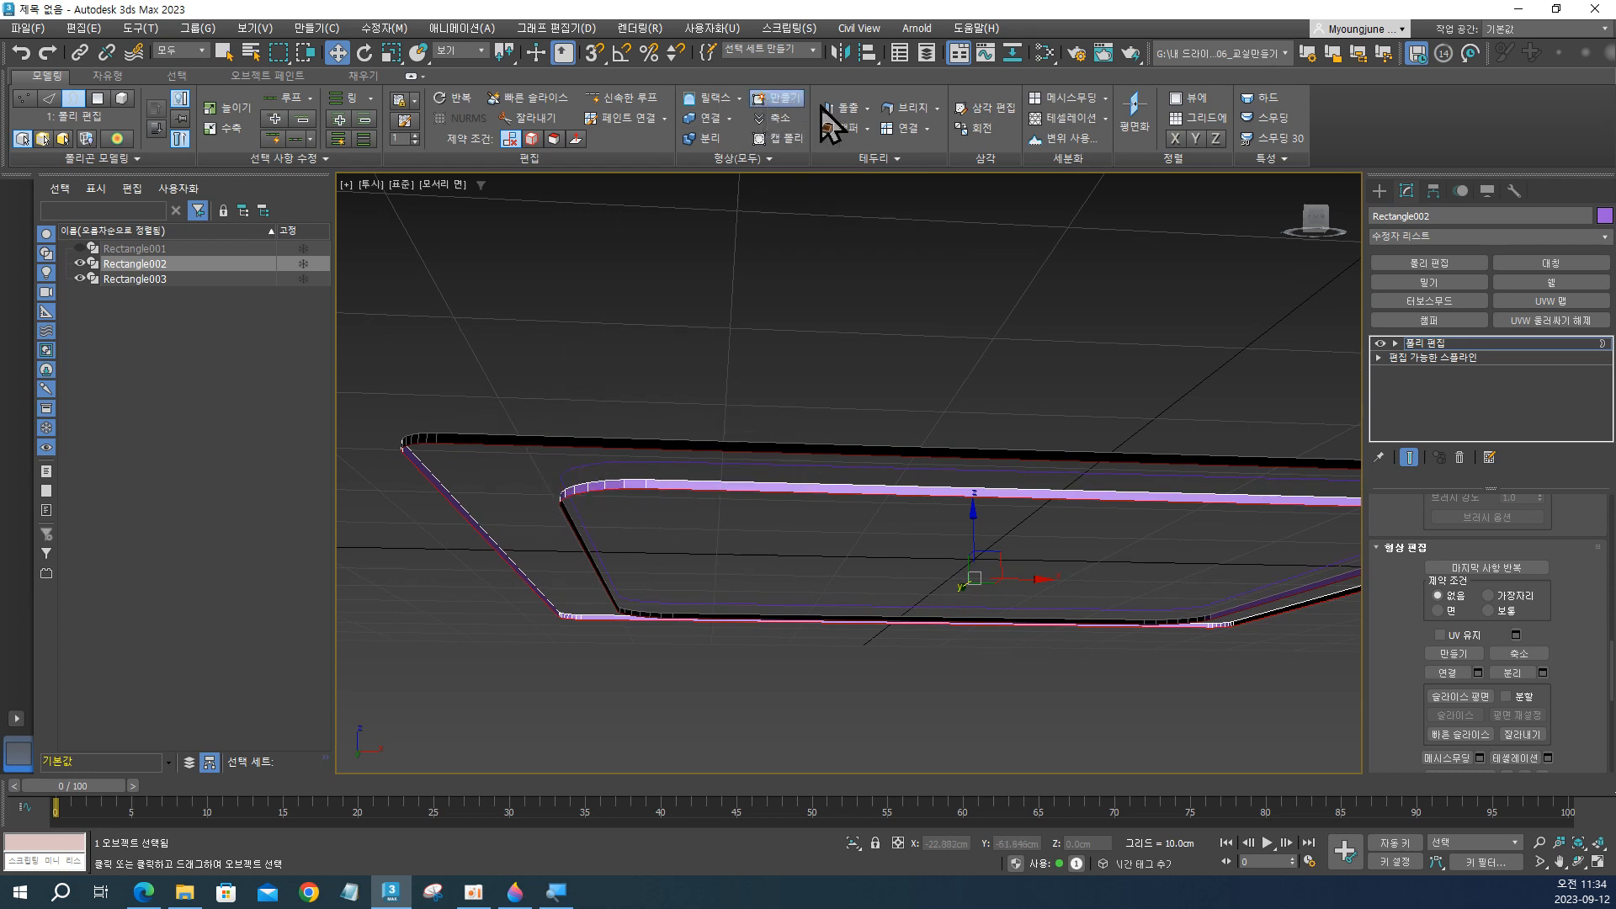
pyautogui.keyDown('alt'); pyautogui.moveTo(856, 216); pyautogui.dragTo(901, 422, button='middle'); pyautogui.keyUp('alt')
pyautogui.keyDown('alt'); pyautogui.moveTo(822, 568); pyautogui.dragTo(835, 606, button='middle'); pyautogui.keyUp('alt')
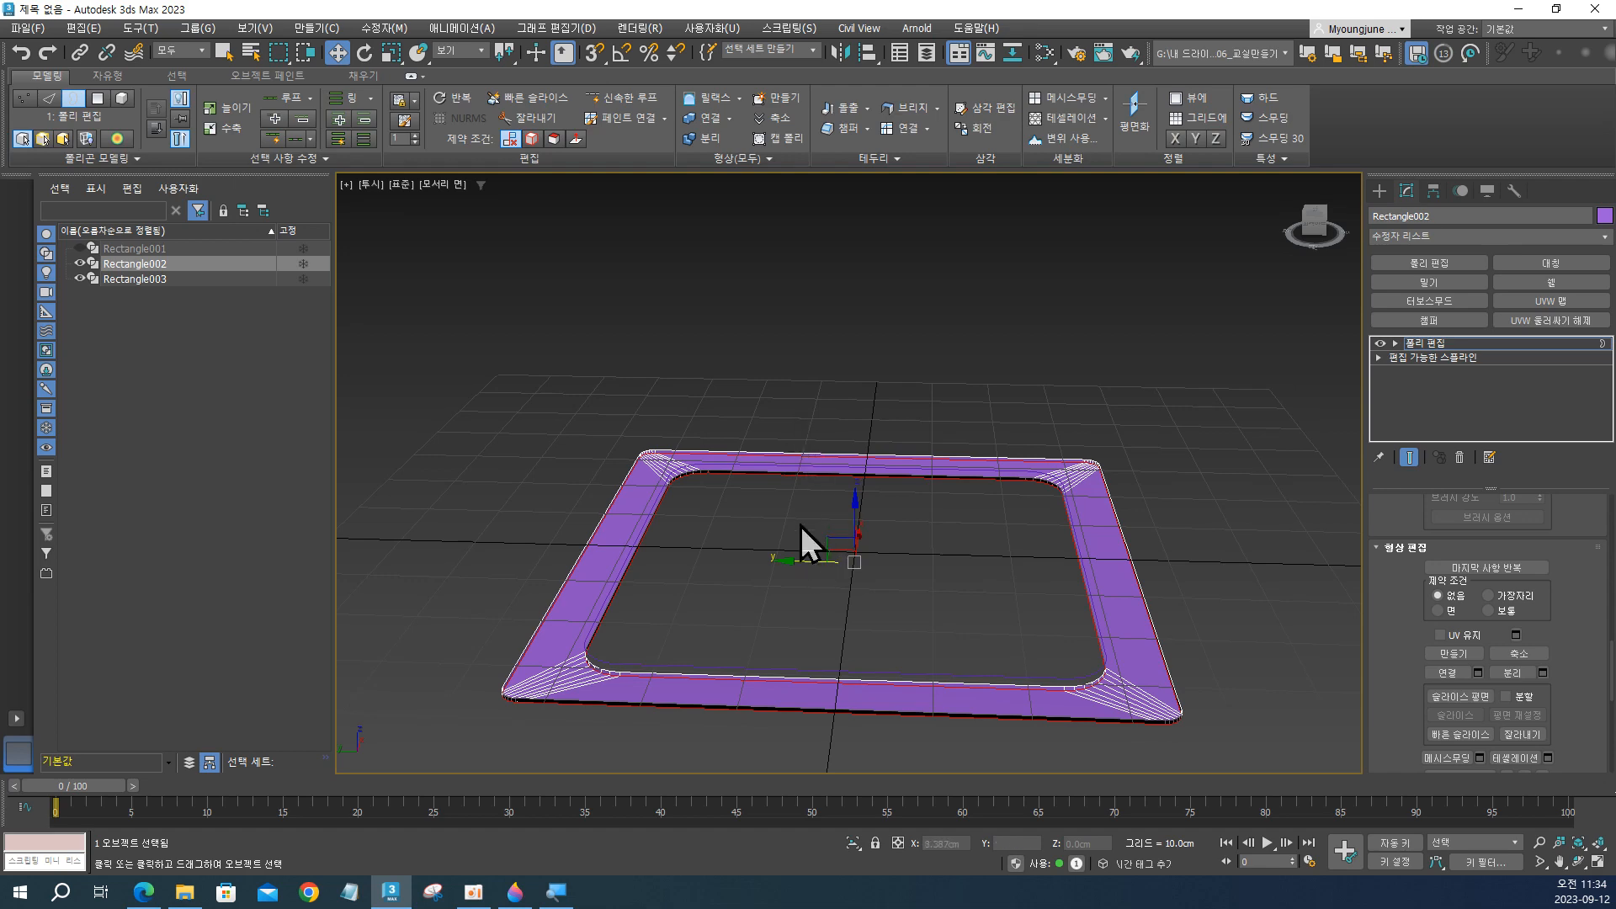
pyautogui.keyDown('alt'); pyautogui.moveTo(801, 526); pyautogui.dragTo(813, 584, button='middle'); pyautogui.keyUp('alt')
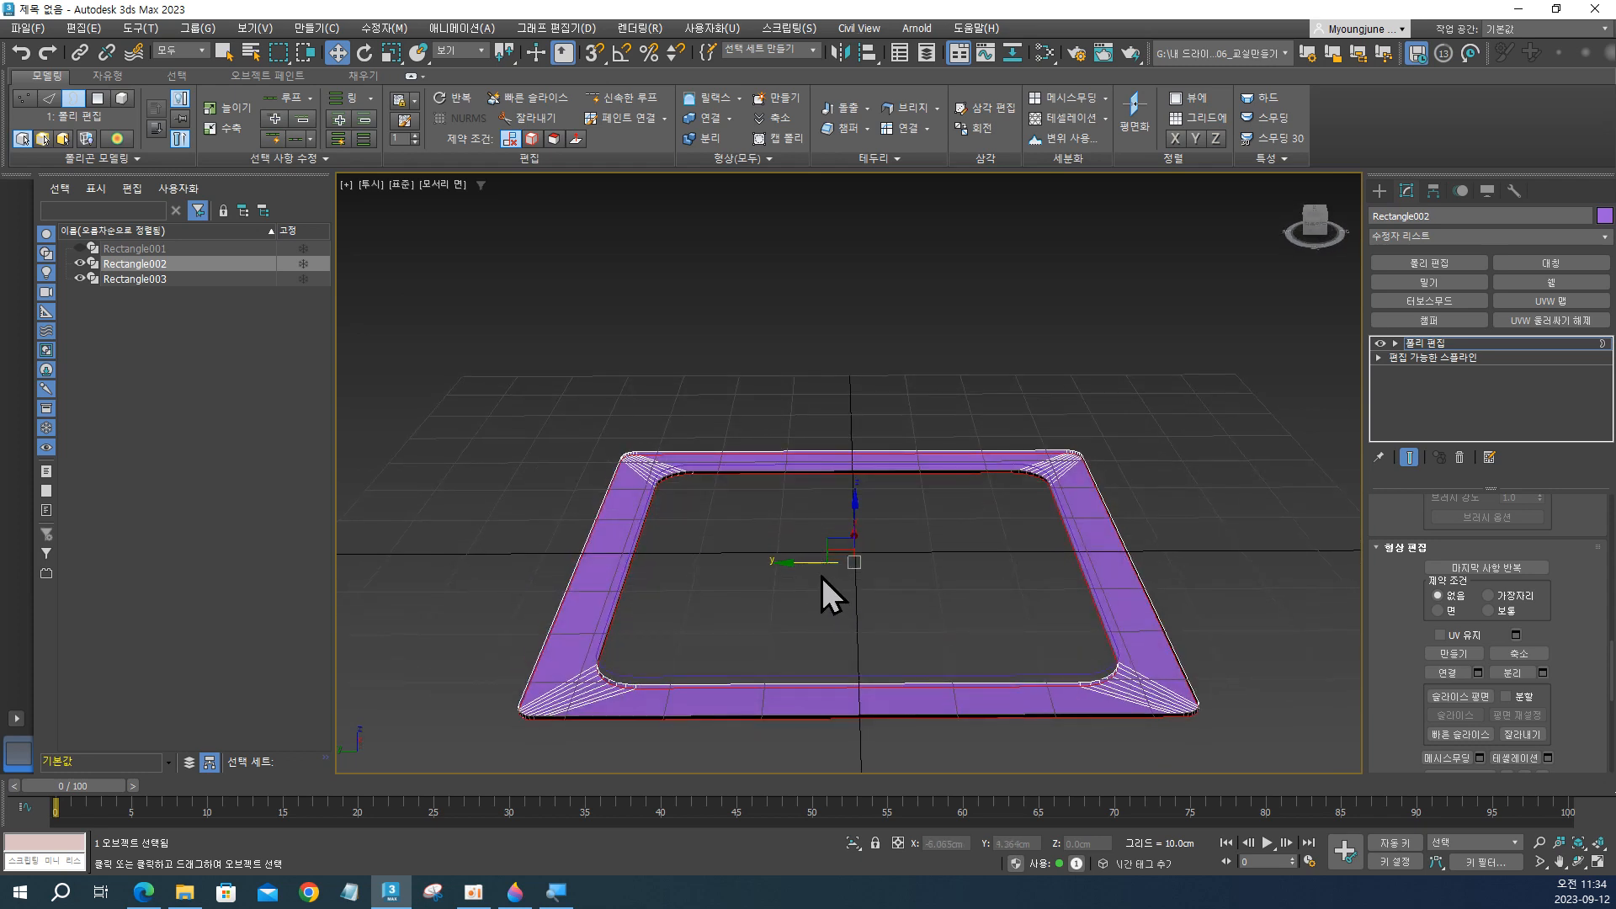
pyautogui.keyDown('alt'); pyautogui.moveTo(821, 577); pyautogui.dragTo(846, 647, button='middle'); pyautogui.keyUp('alt')
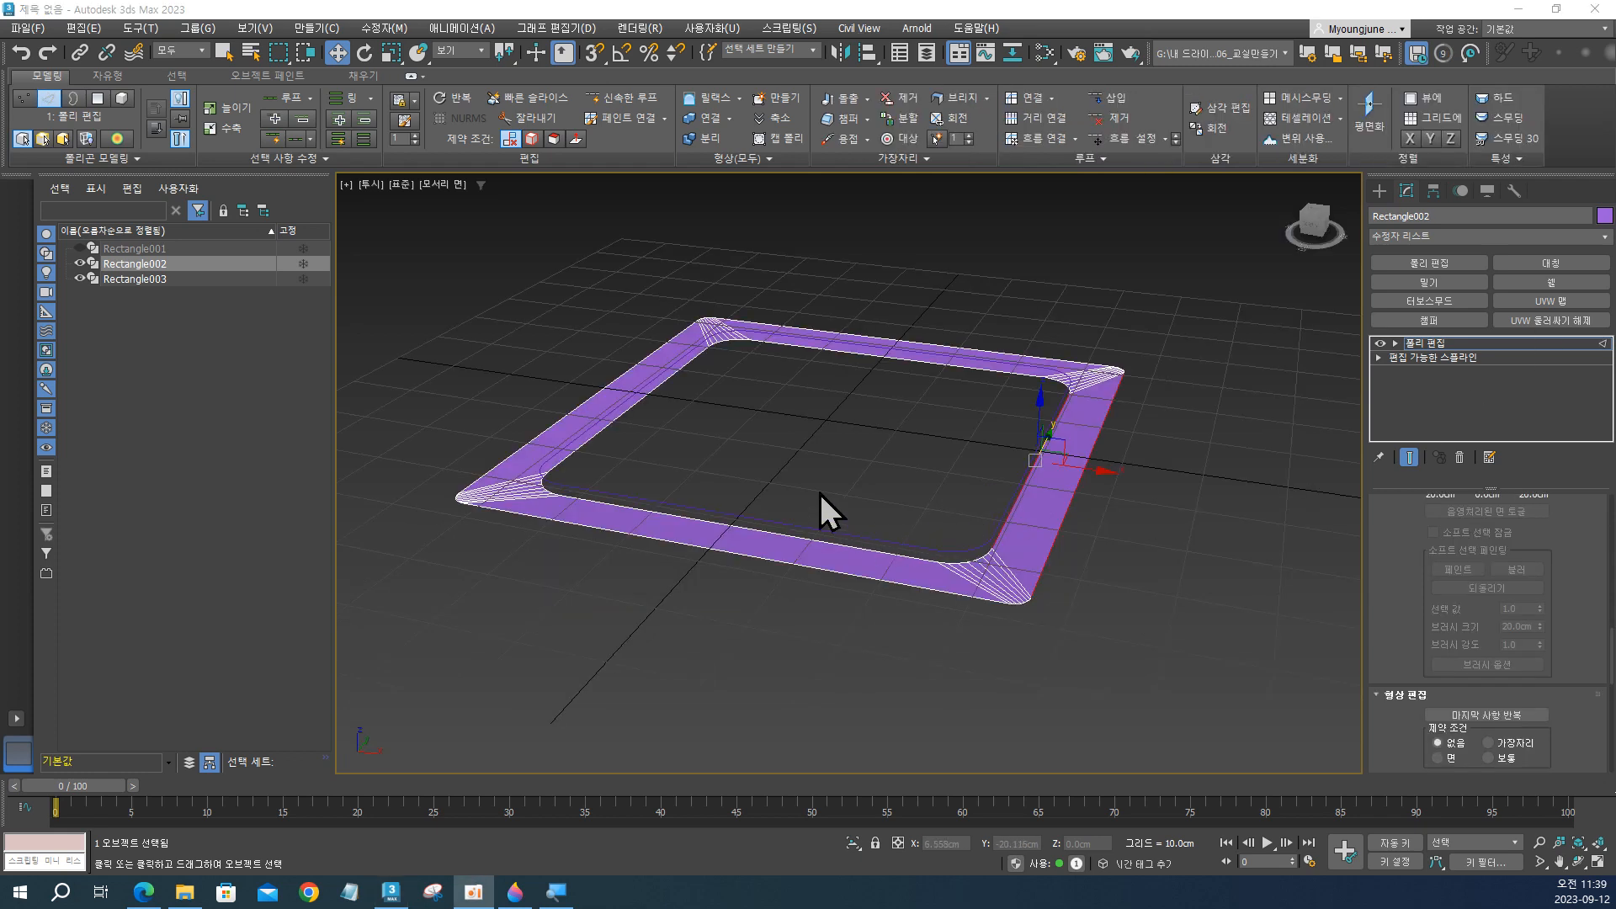
# Select the inner and outer edge loops around the bridged face of the frame.
pyautogui.click(758, 472)
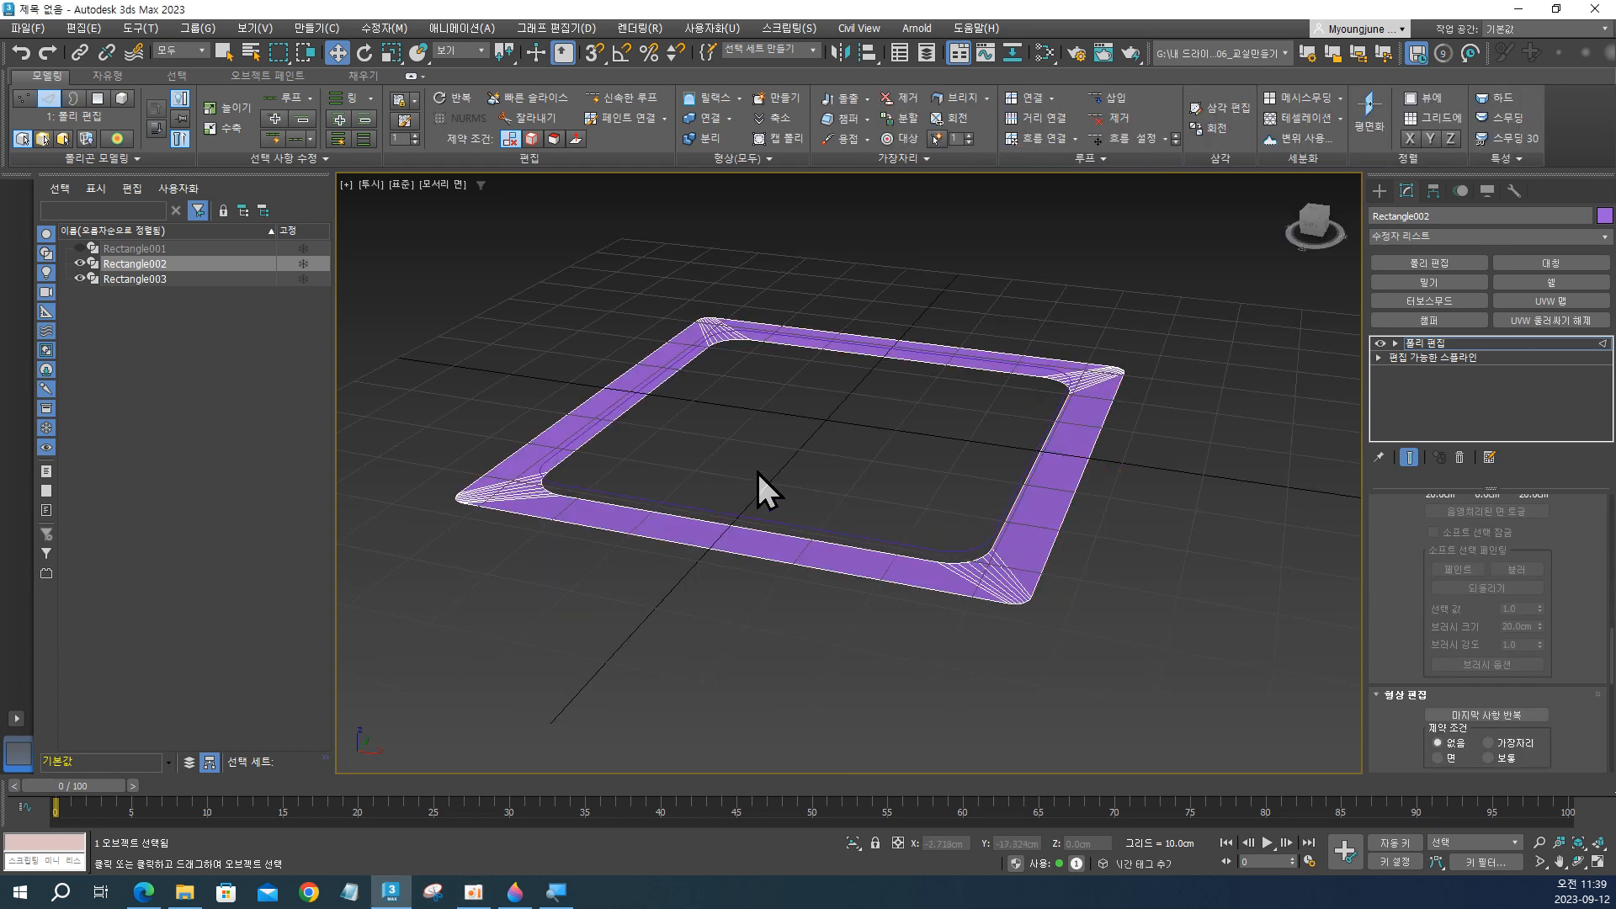
pyautogui.doubleClick(753, 524)
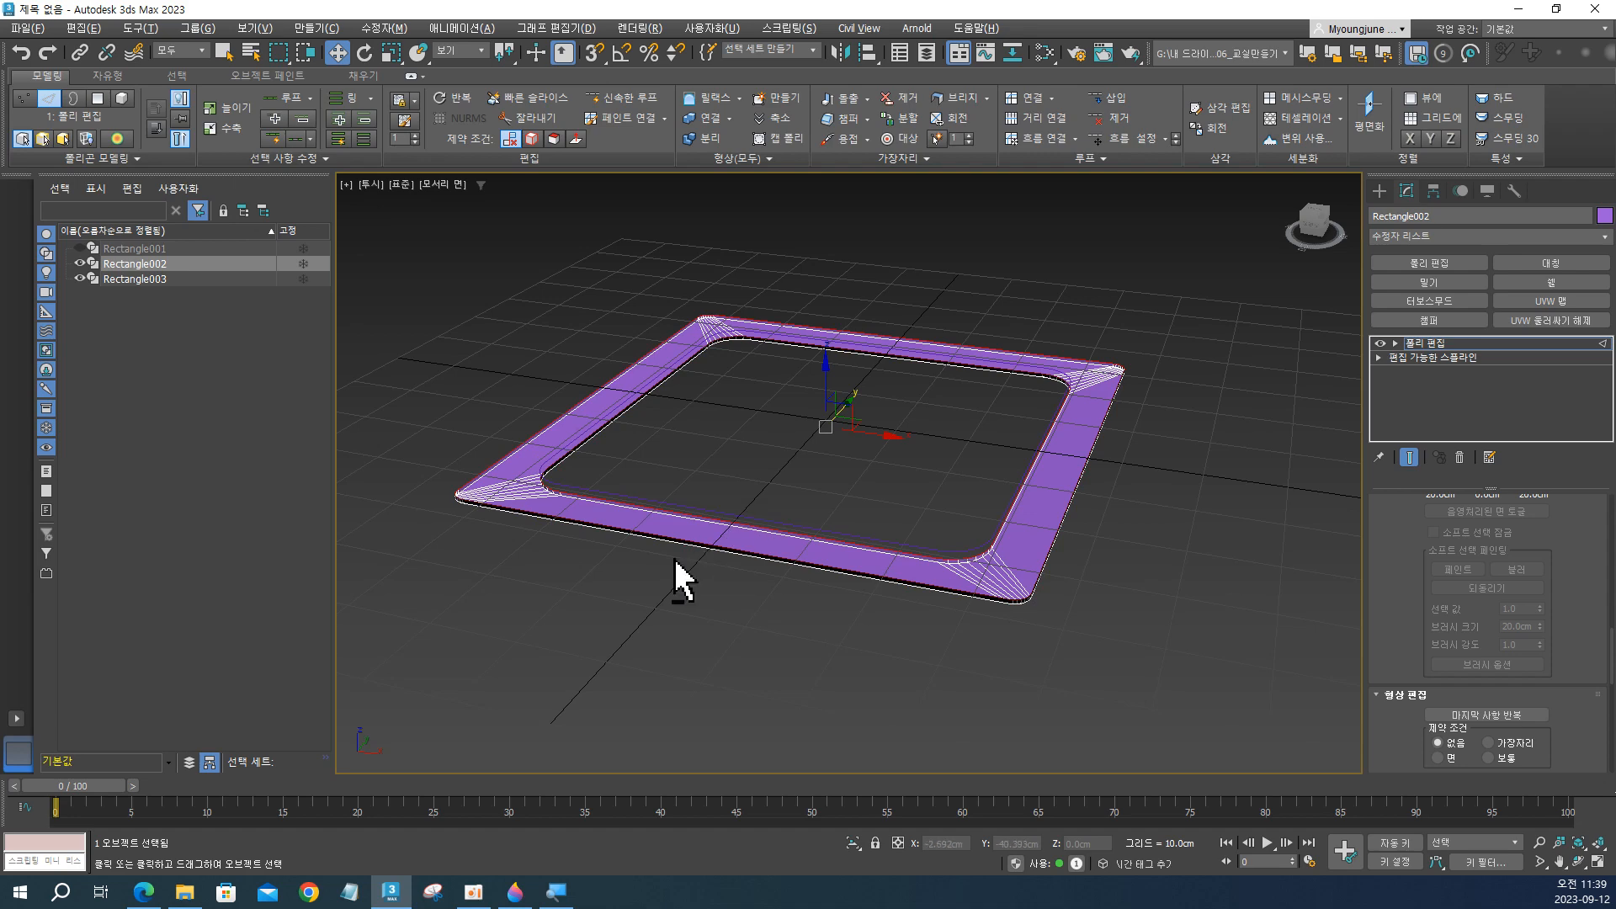
pyautogui.keyDown('alt'); pyautogui.moveTo(681, 547); pyautogui.dragTo(734, 536, button='middle'); pyautogui.keyUp('alt')
pyautogui.scroll(2, 631, 521)
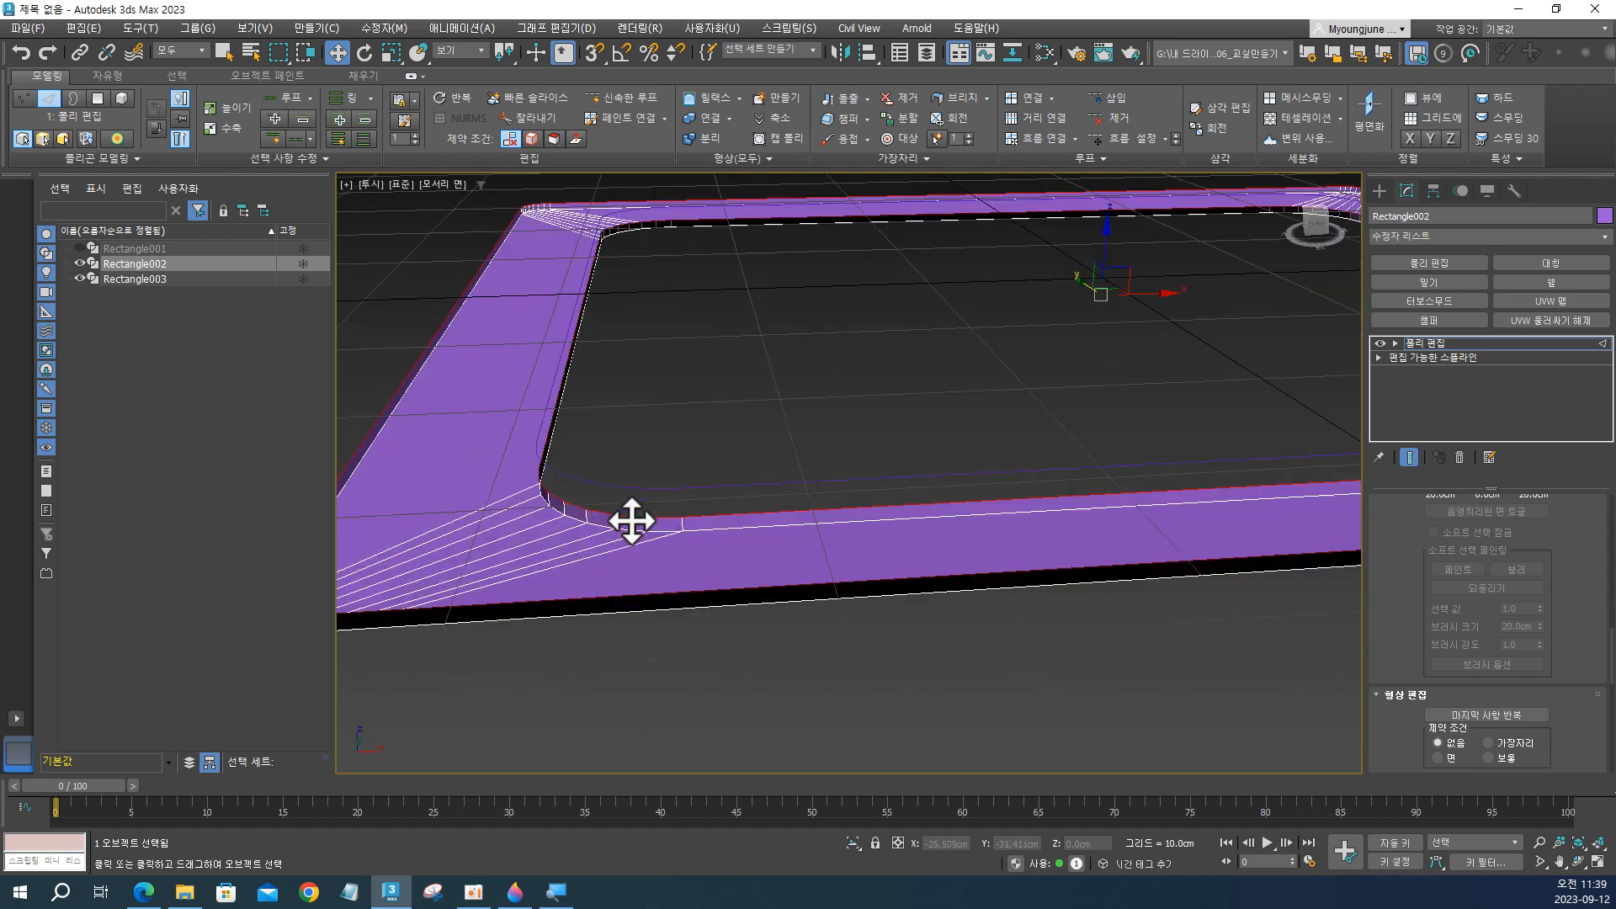
# Select the polygon loops of the inner and outer side walls and delete them, leaving only the bridged frame face.
pyautogui.press('4')
pyautogui.click(658, 524)
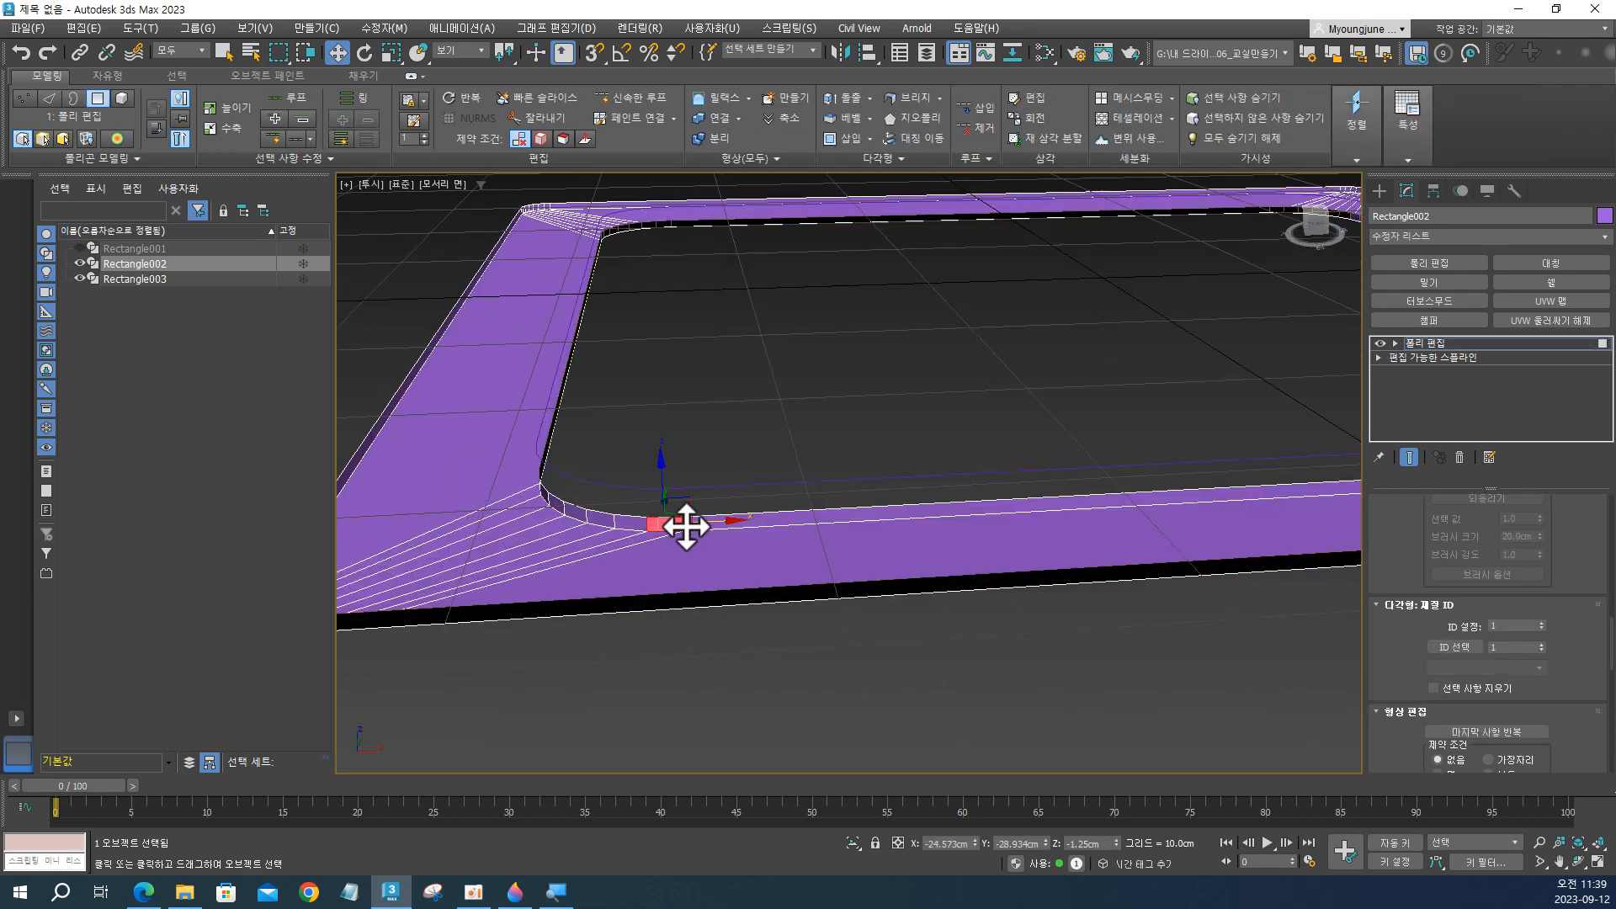
pyautogui.keyDown('shift'); pyautogui.click(643, 521); pyautogui.keyUp('shift')
pyautogui.moveTo(530, 575); pyautogui.dragTo(853, 526, button='middle')
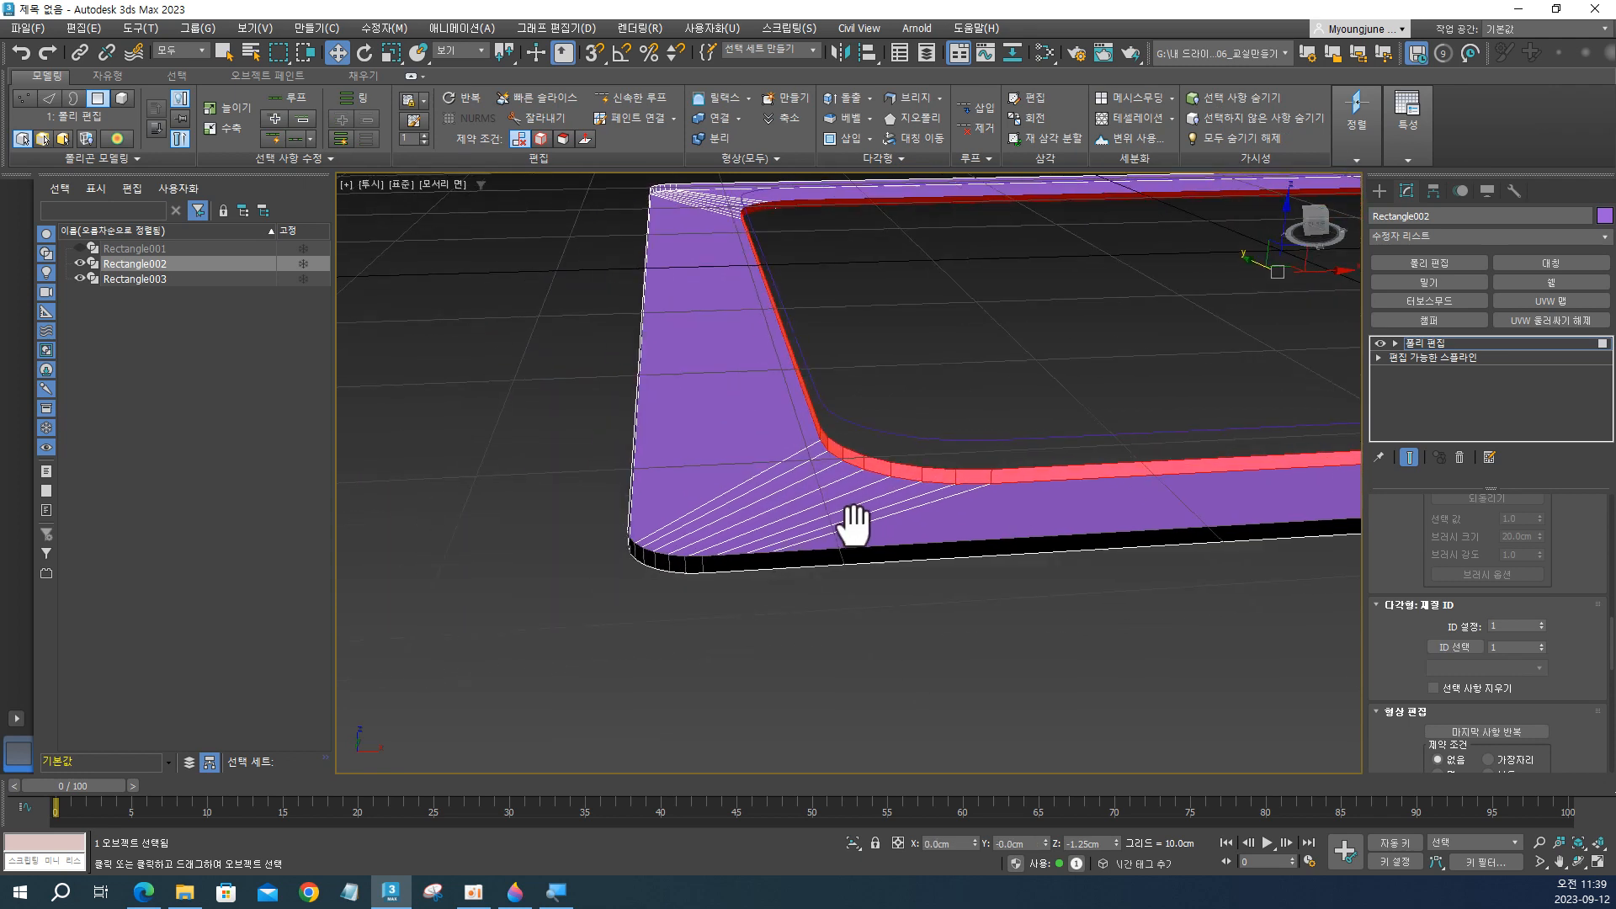
pyautogui.keyDown('ctrl'); pyautogui.click(731, 563); pyautogui.keyUp('ctrl')
pyautogui.keyDown('shift'); pyautogui.click(696, 562); pyautogui.keyUp('shift')
pyautogui.press('Delete')
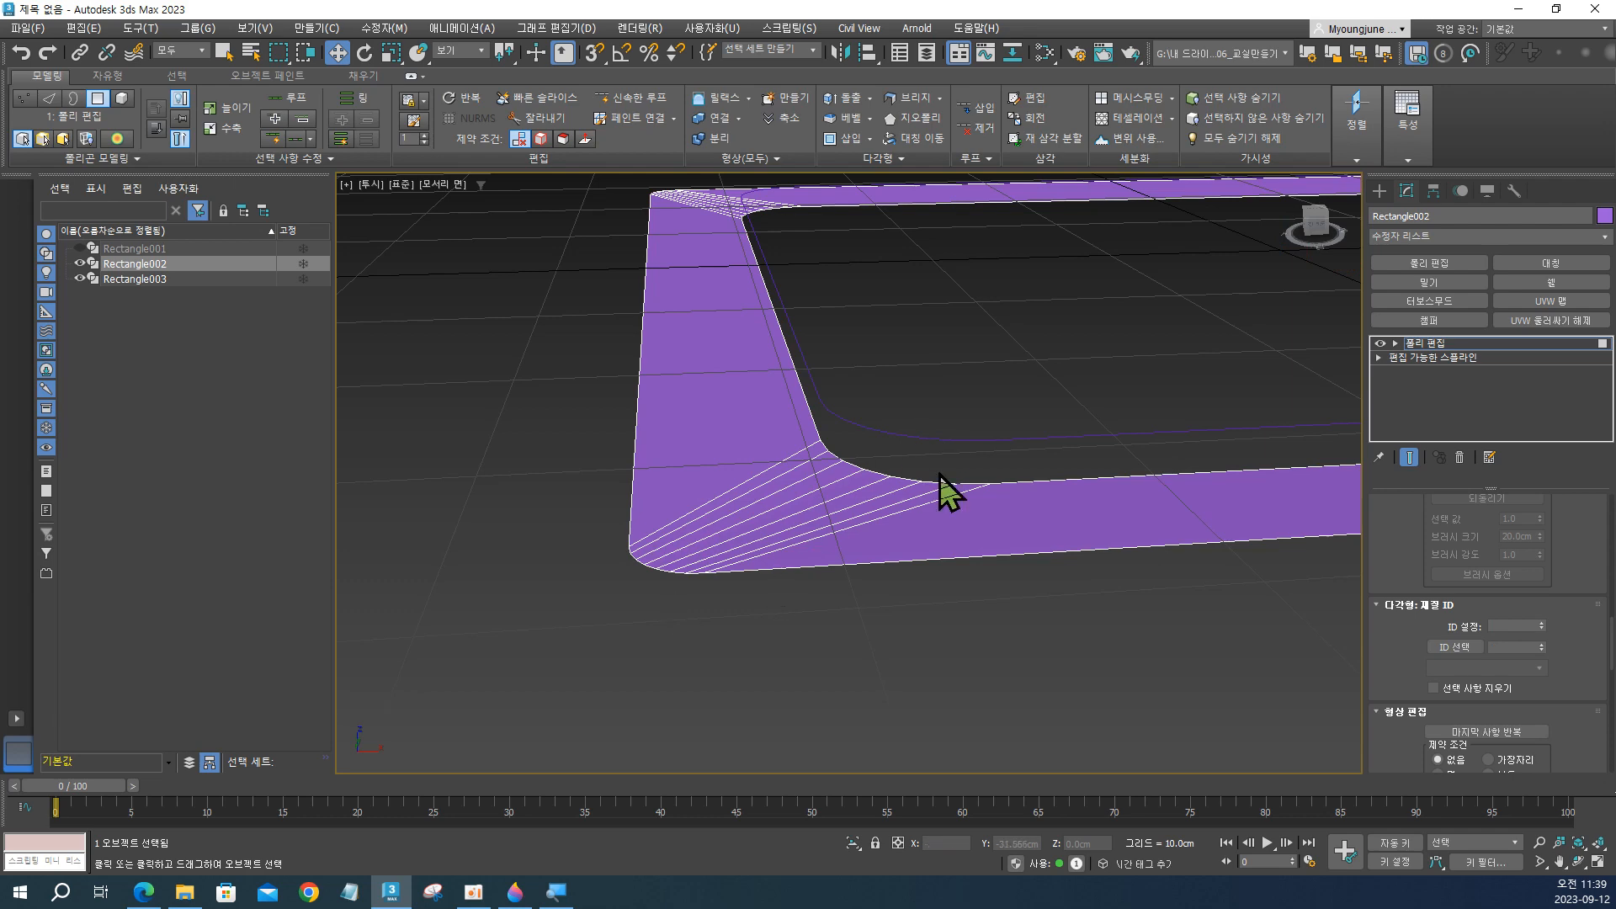
pyautogui.scroll(-2, 1024, 446)
pyautogui.moveTo(1044, 472); pyautogui.dragTo(934, 491, button='middle')
pyautogui.scroll(-3, 934, 491)
pyautogui.moveTo(1262, 501); pyautogui.dragTo(952, 478, button='middle')
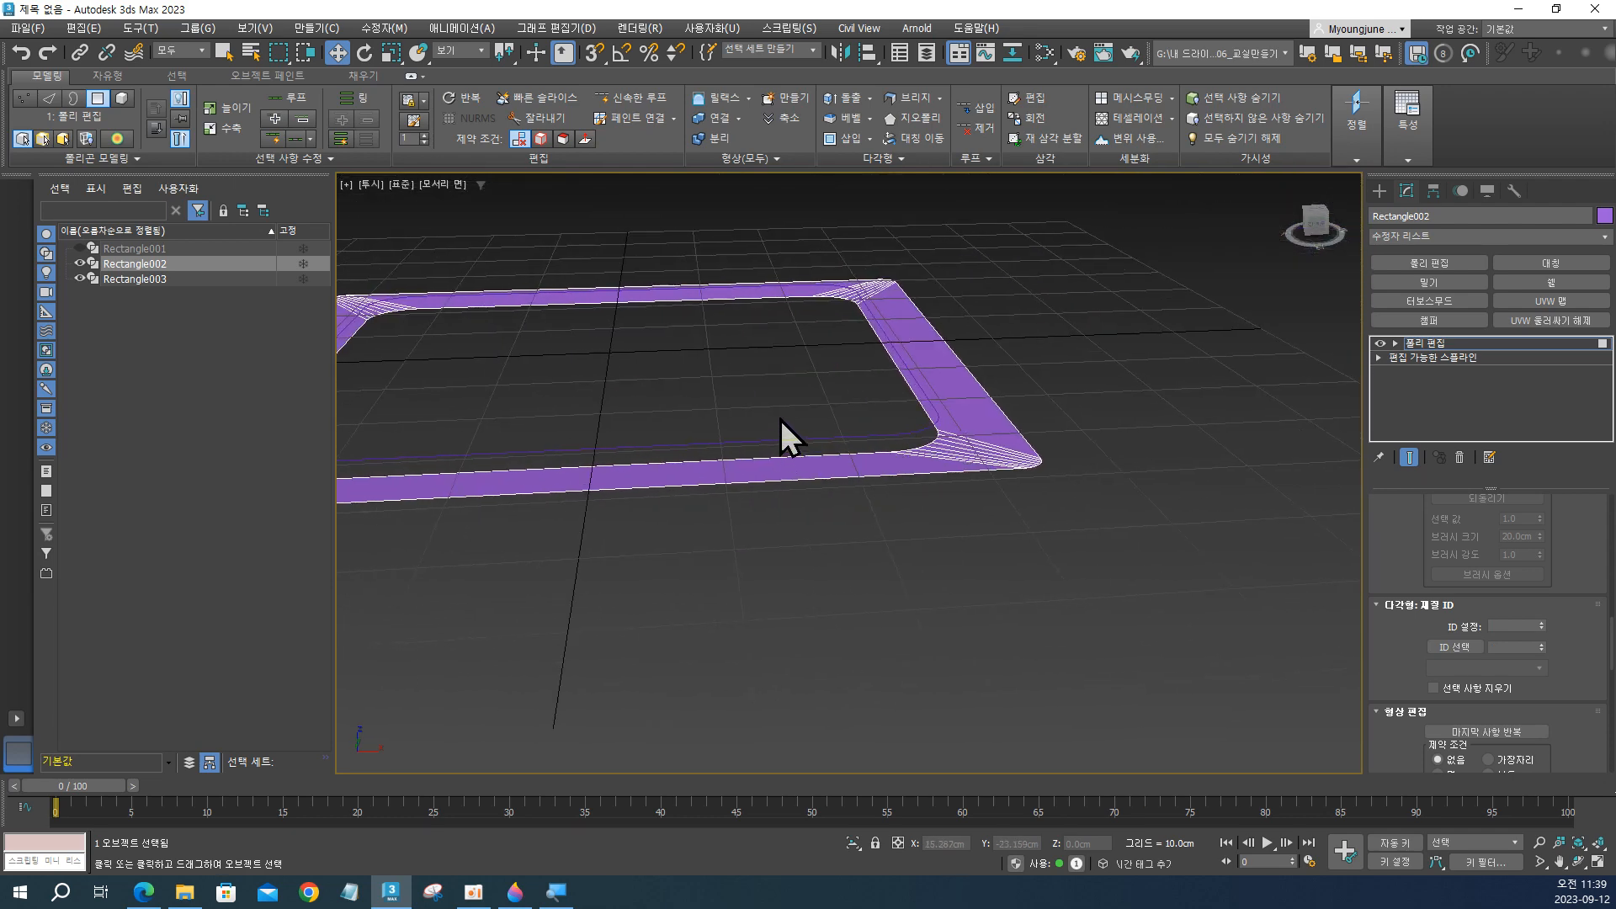
# Select the inner and outer long edges of the frame's side on the positive X side.
pyautogui.press('2')
pyautogui.moveTo(996, 358); pyautogui.dragTo(996, 361)
pyautogui.scroll(5, 968, 370)
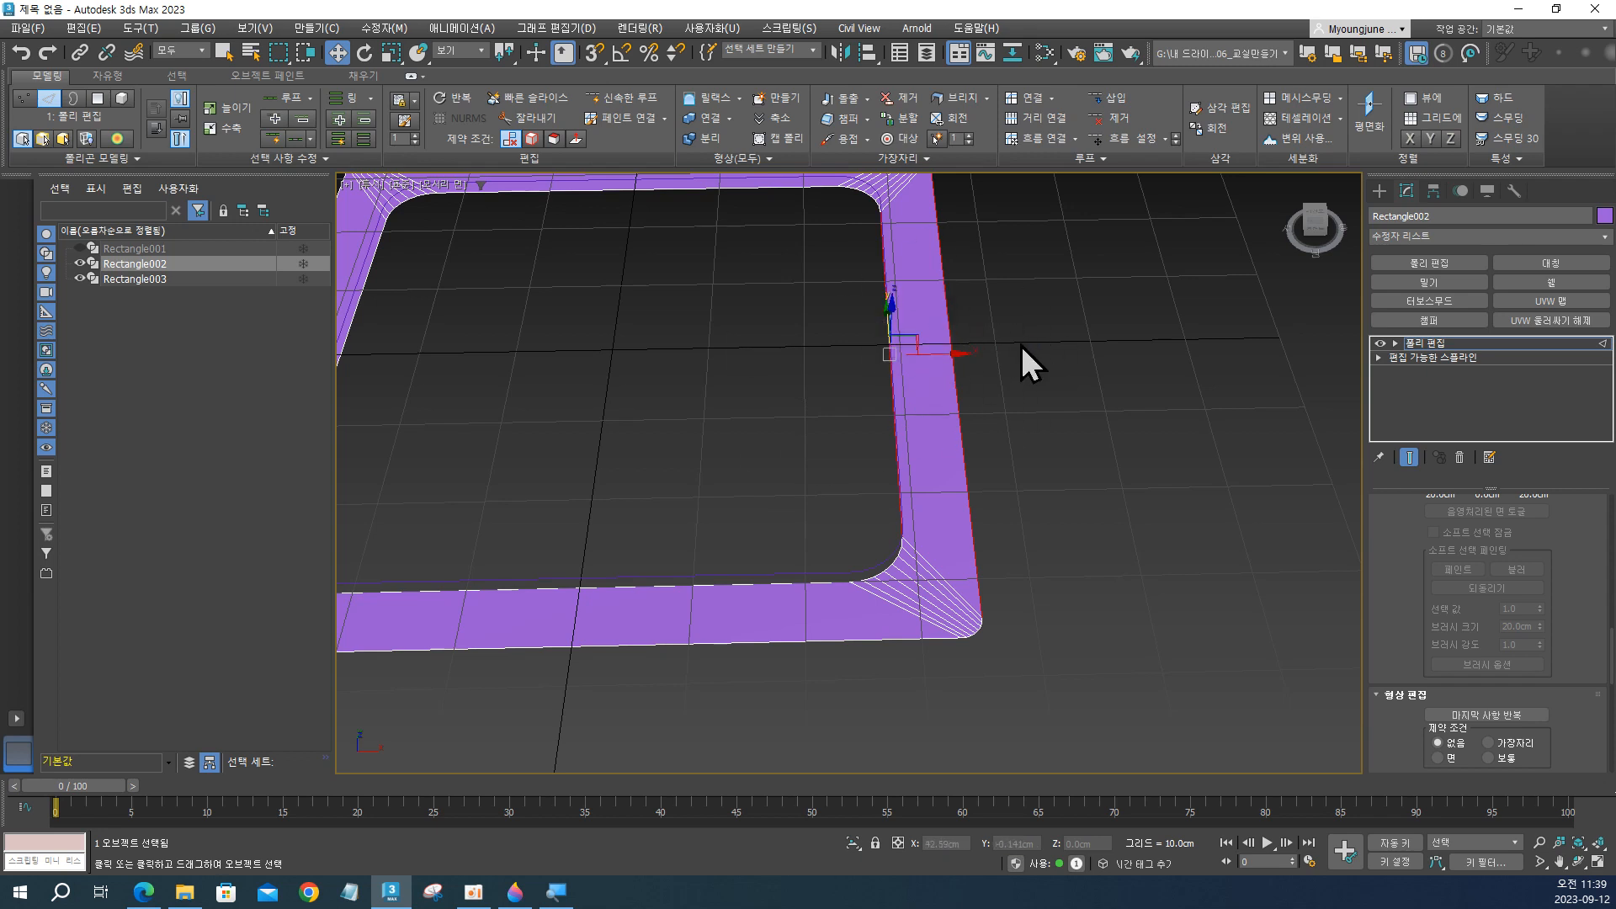
pyautogui.moveTo(900, 273); pyautogui.dragTo(894, 291, button='middle')
# Switch to the browser and examine the side panel divisions in the Samsung 4Way product photo, then return to 3ds Max.
pyautogui.hotkey('alt', 'Tab')
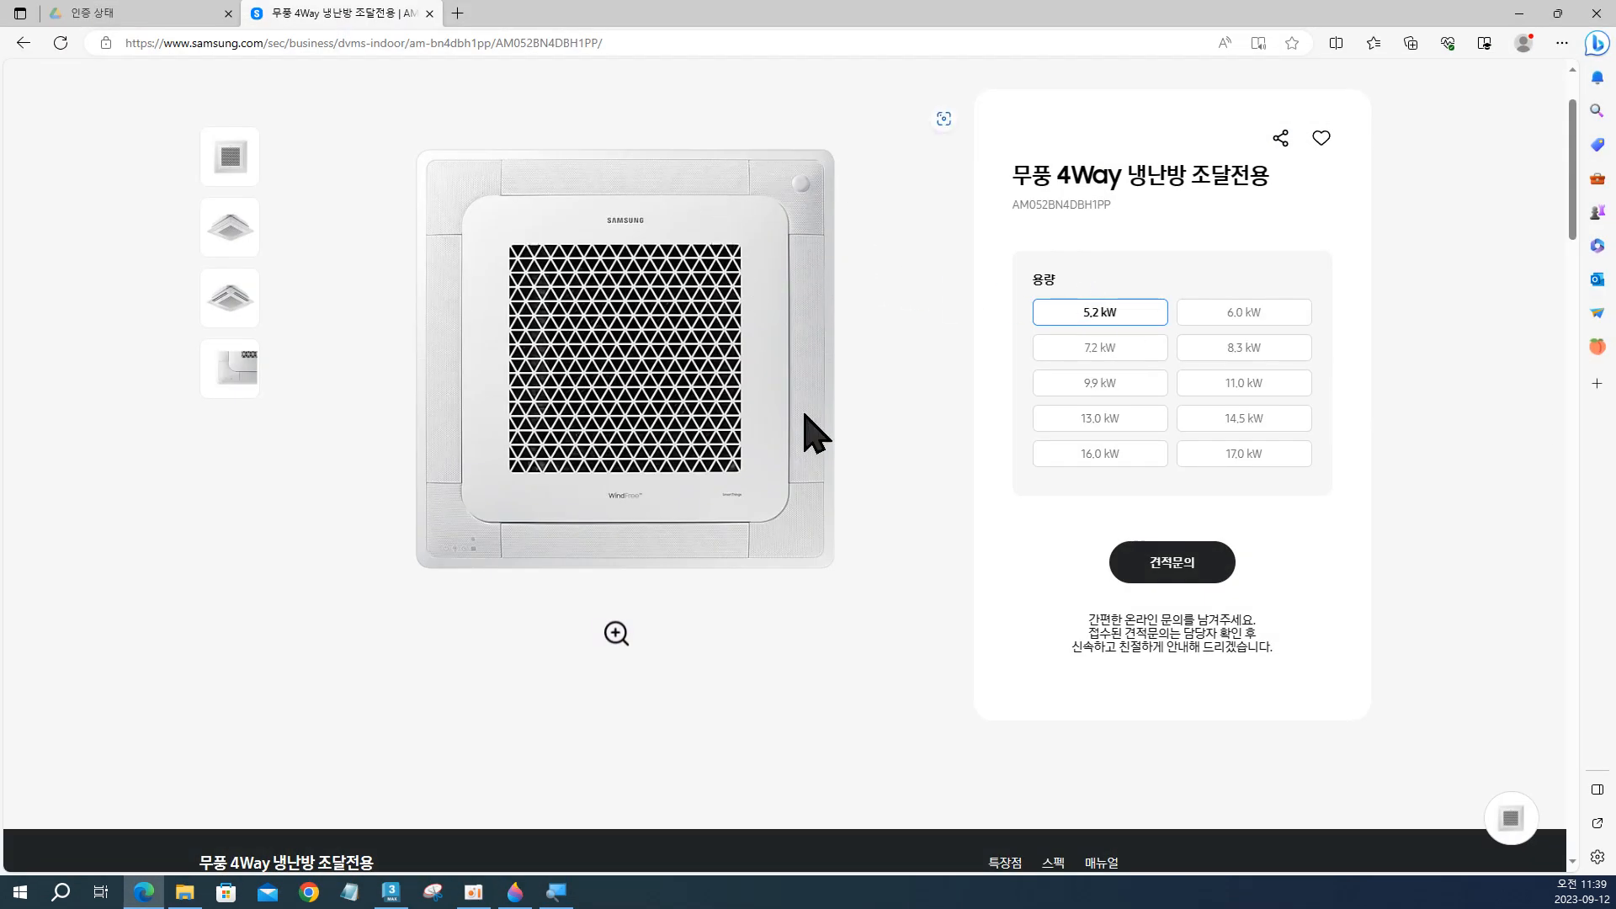
pyautogui.press('ctrl')
pyautogui.press('ctrl')
pyautogui.press('ctrl')
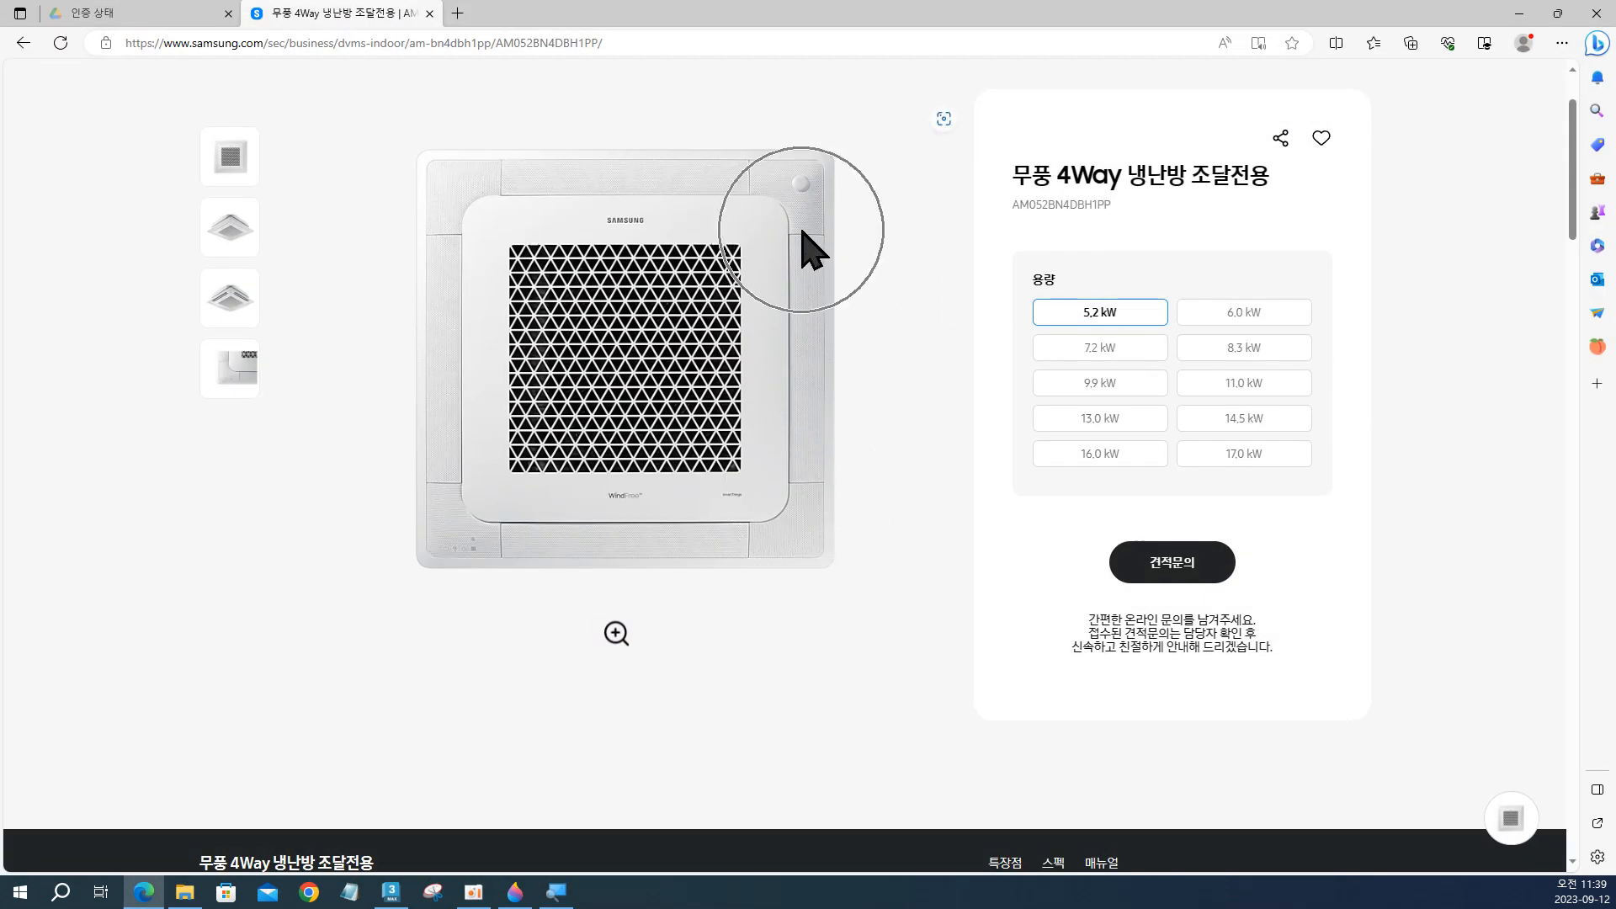
pyautogui.click(1519, 14)
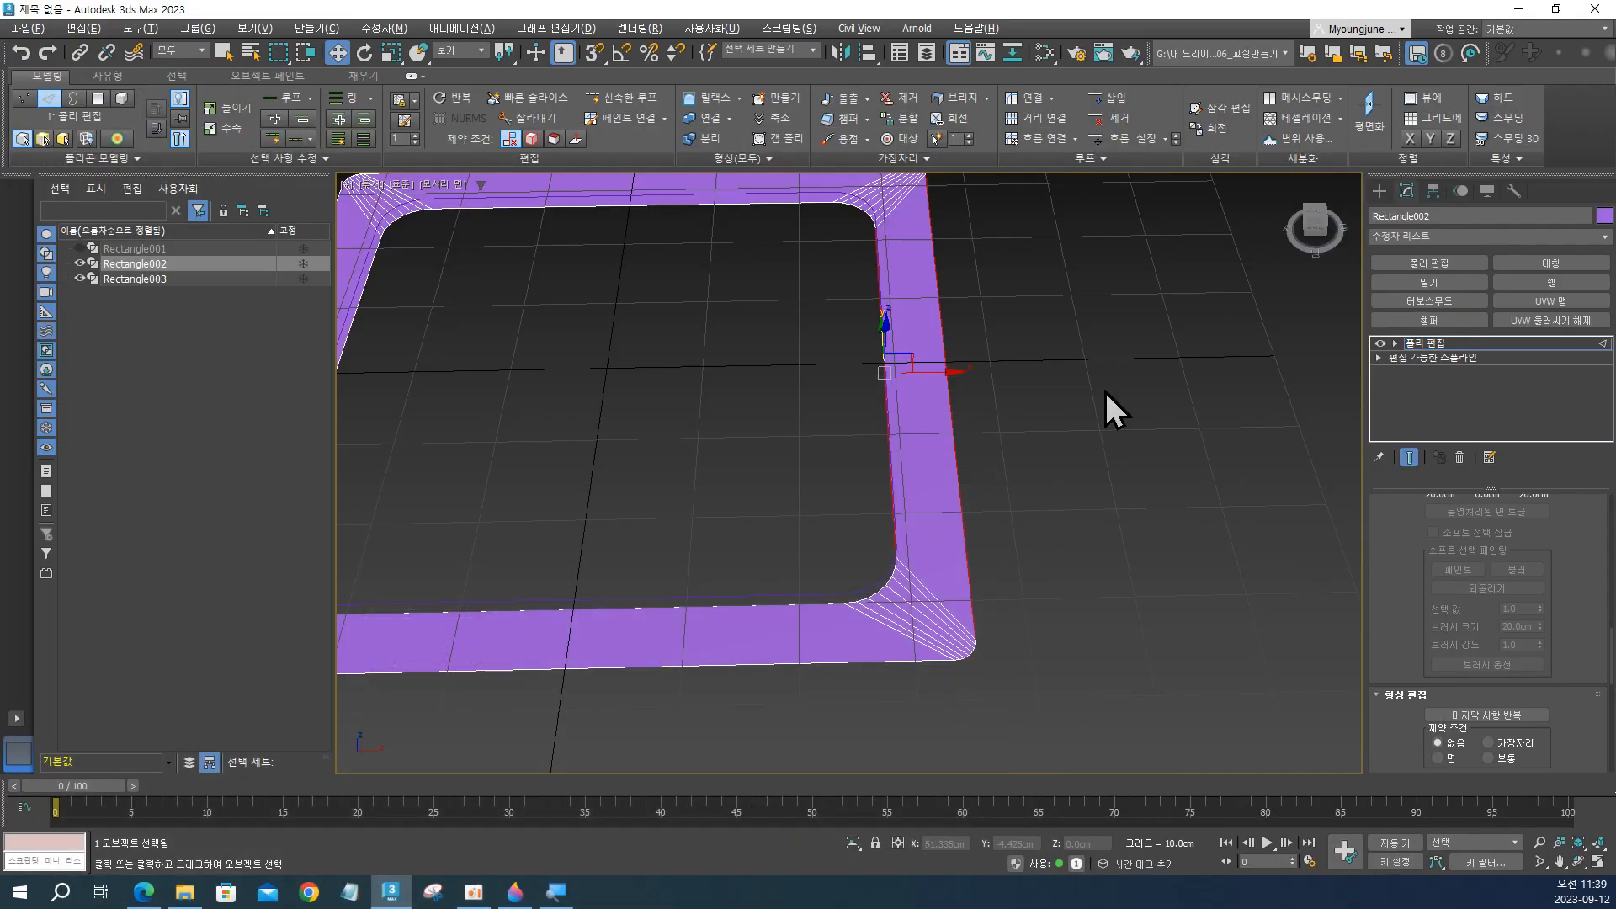
# Connect the two selected long edges across the frame's side with 2 segments.
pyautogui.moveTo(1105, 393); pyautogui.dragTo(951, 442, button='middle')
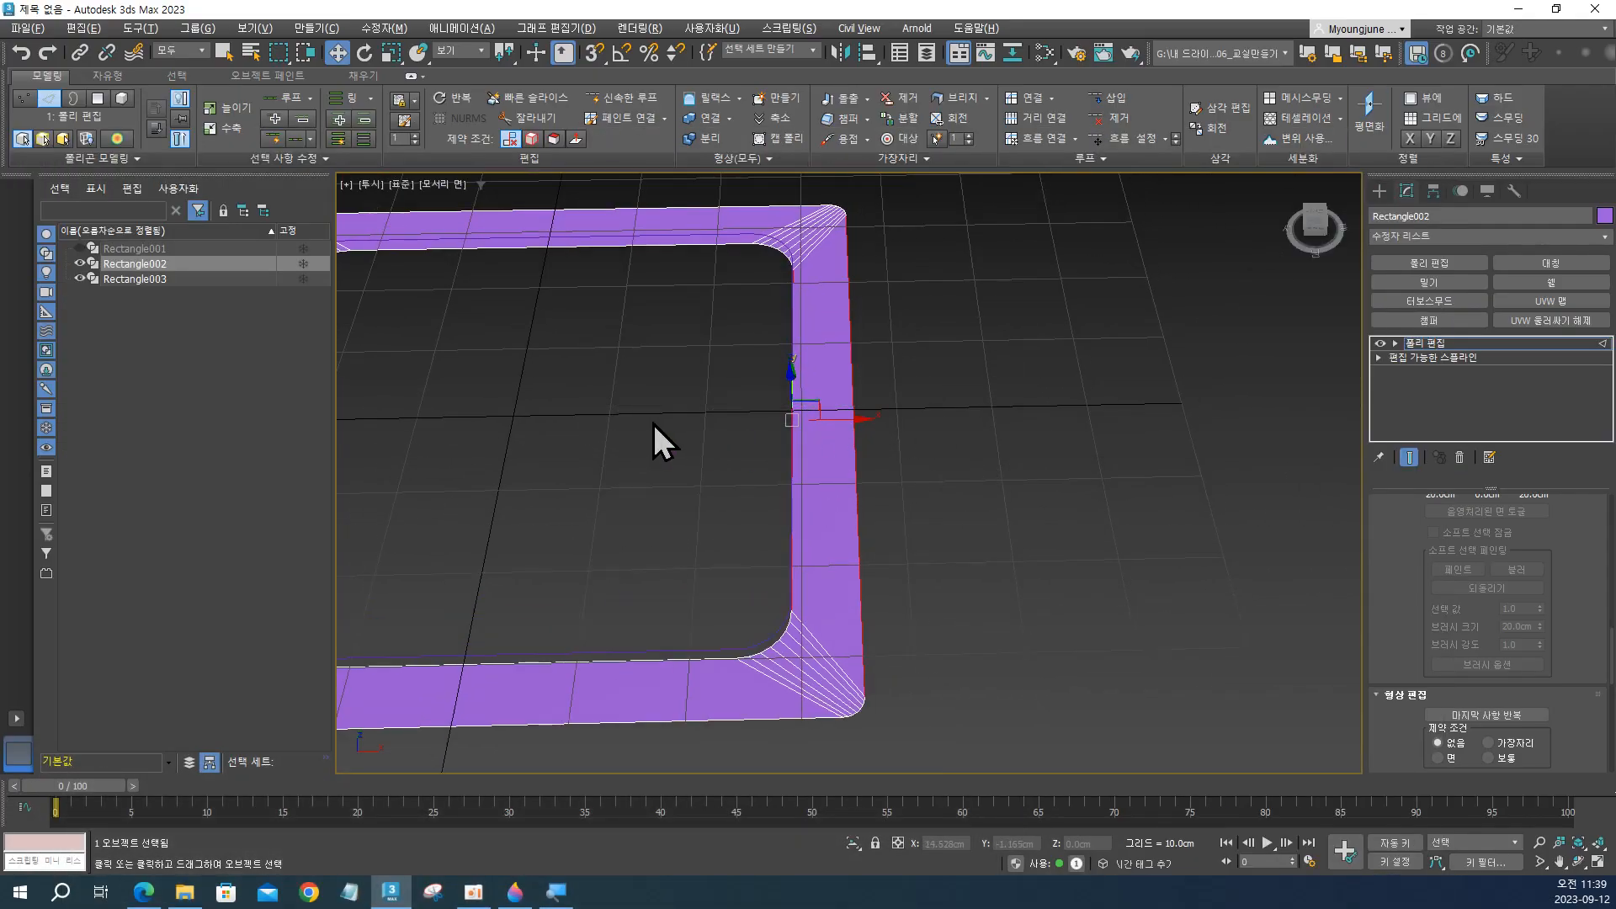
pyautogui.moveTo(671, 369); pyautogui.dragTo(1039, 463)
pyautogui.moveTo(936, 457); pyautogui.dragTo(936, 457)
pyautogui.moveTo(626, 401); pyautogui.dragTo(685, 409)
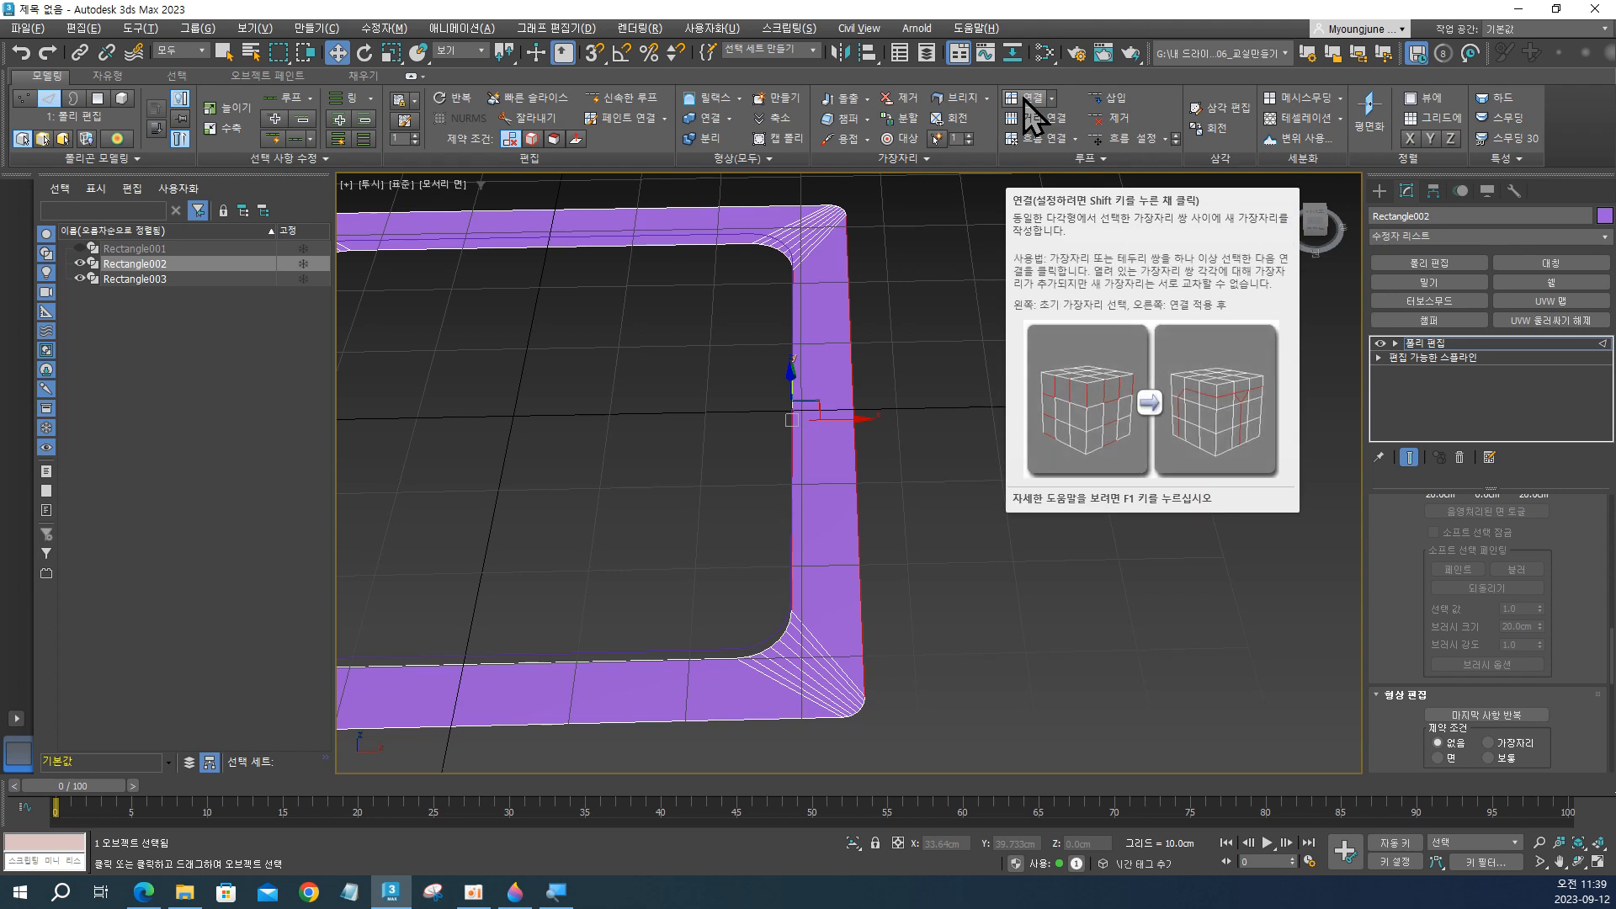
pyautogui.keyDown('shift'); pyautogui.click(1023, 99); pyautogui.keyUp('shift')
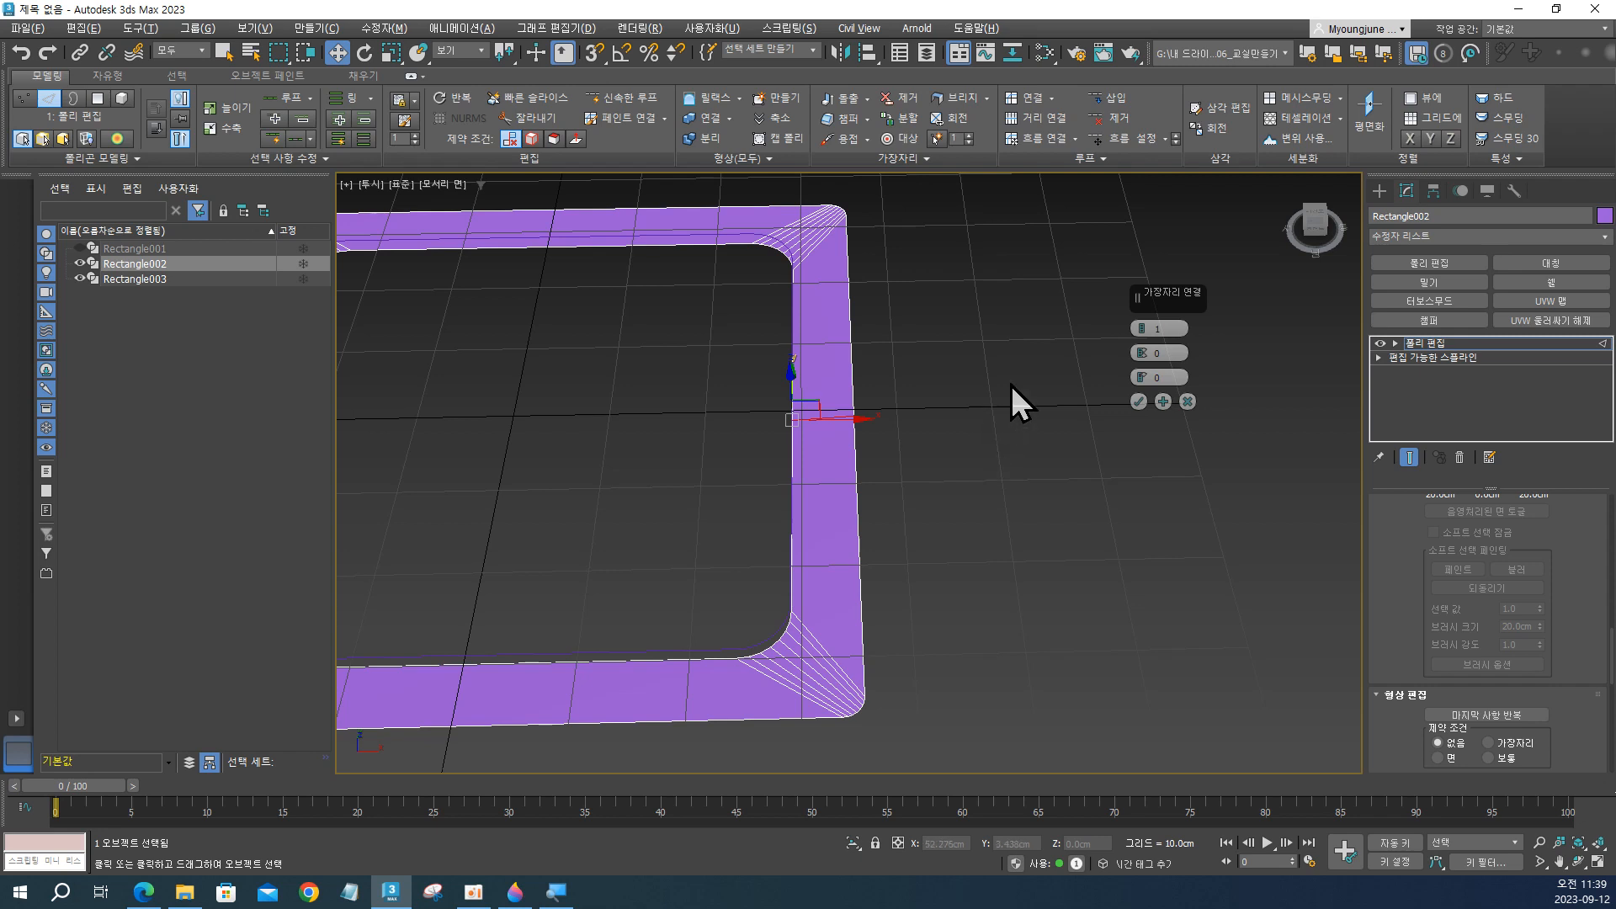
pyautogui.scroll(3, 850, 435)
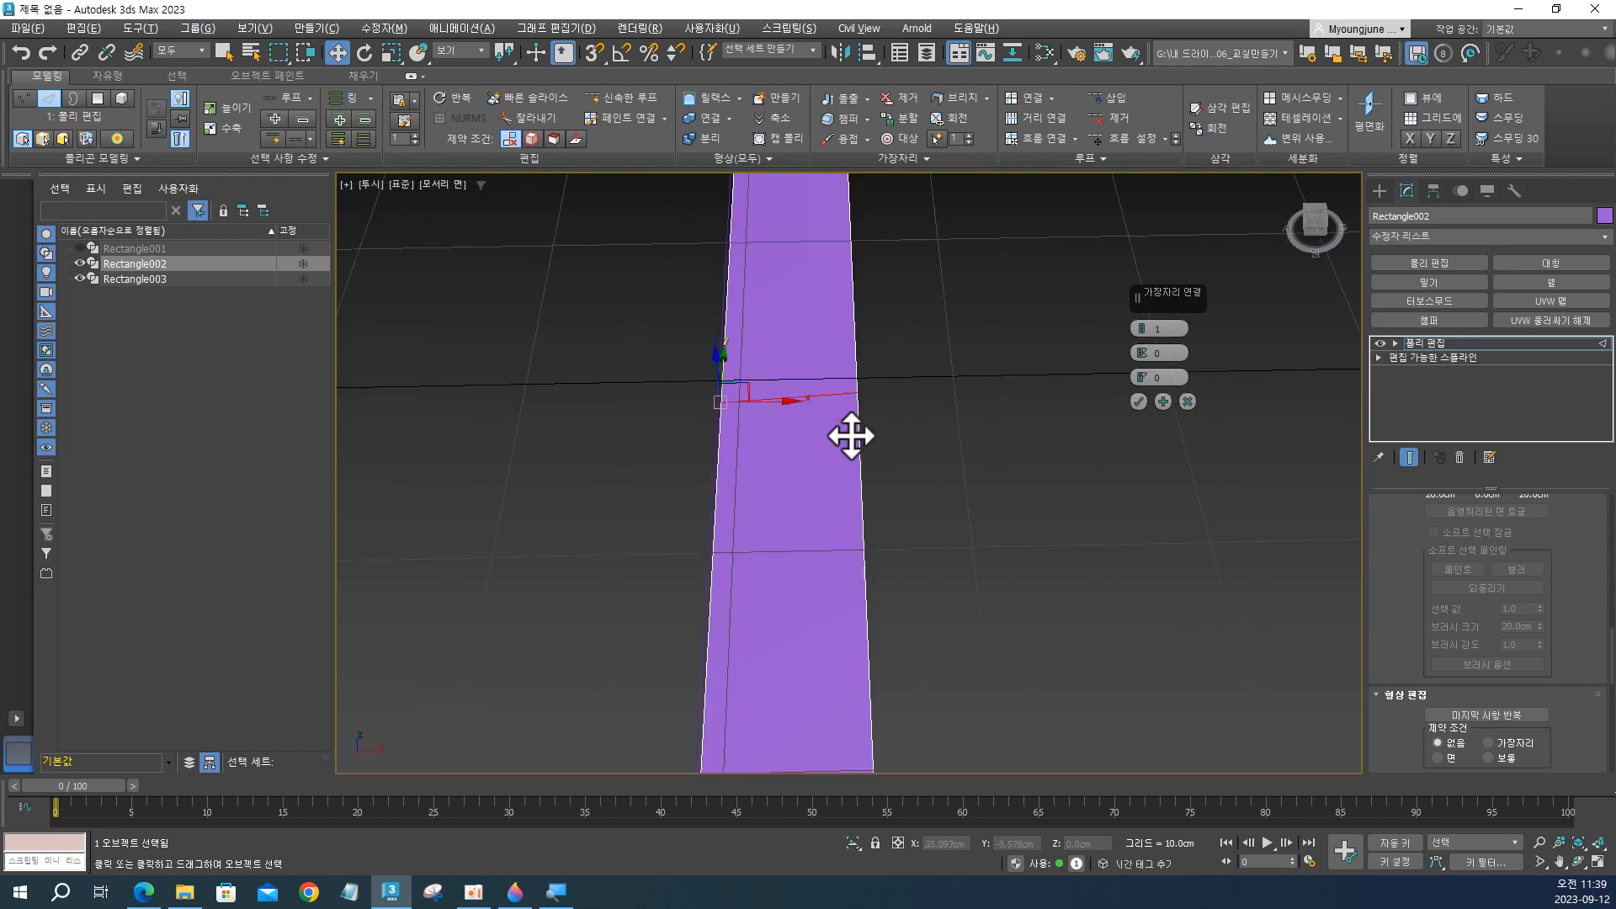
pyautogui.scroll(-1, 851, 436)
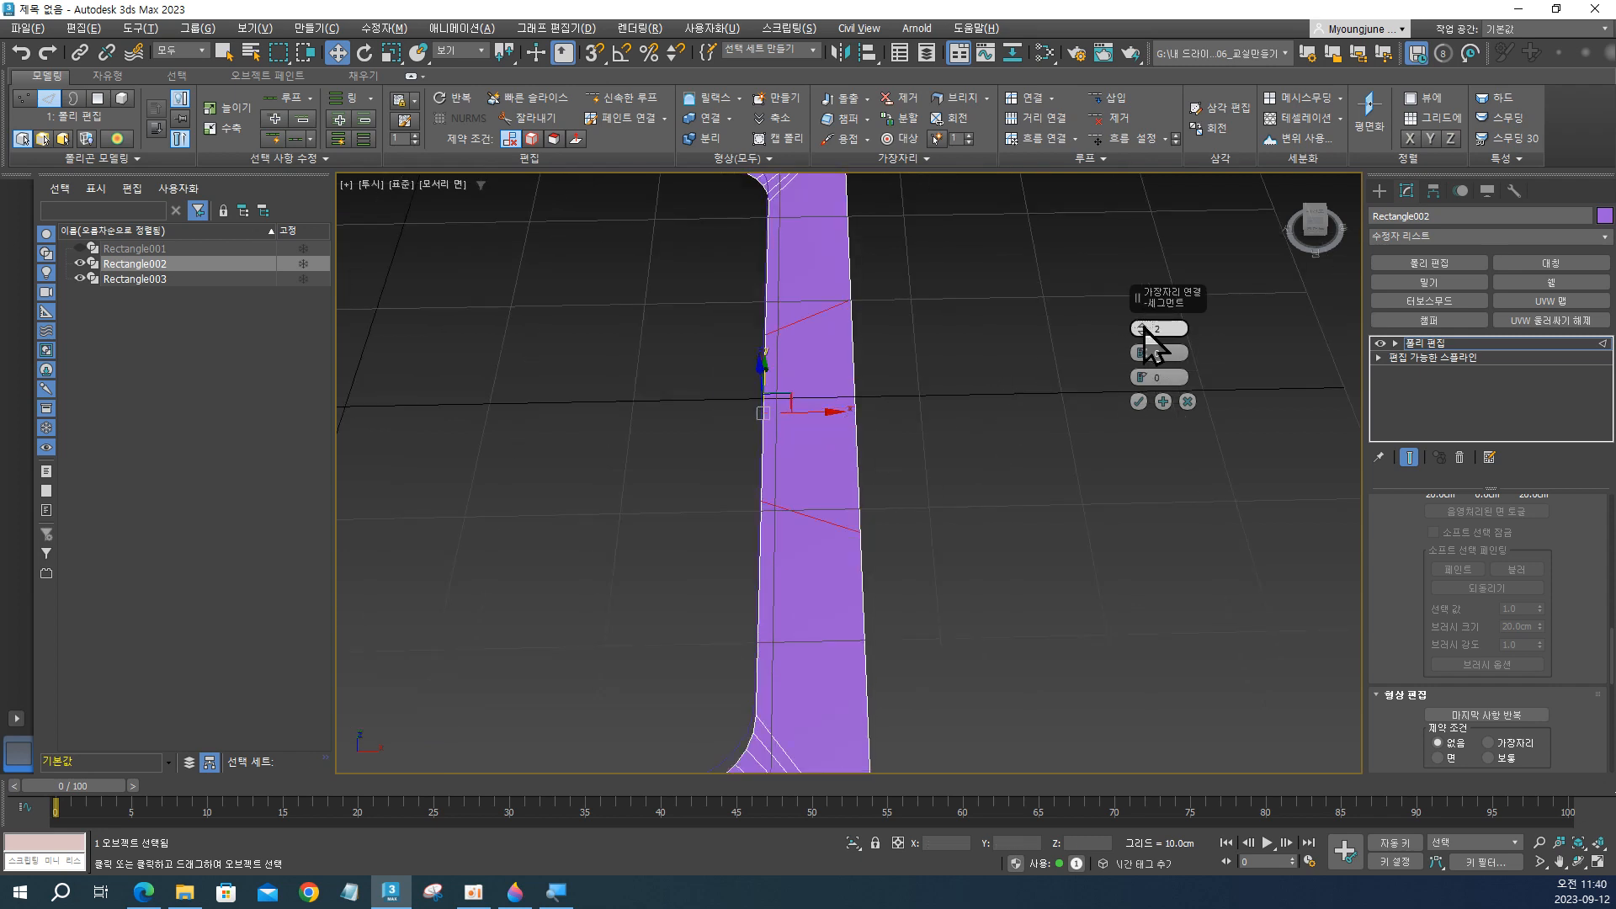
# Set the pinch of the edge connection to 60 to spread the two cuts toward the corners, and apply it.
pyautogui.press('ctrl')
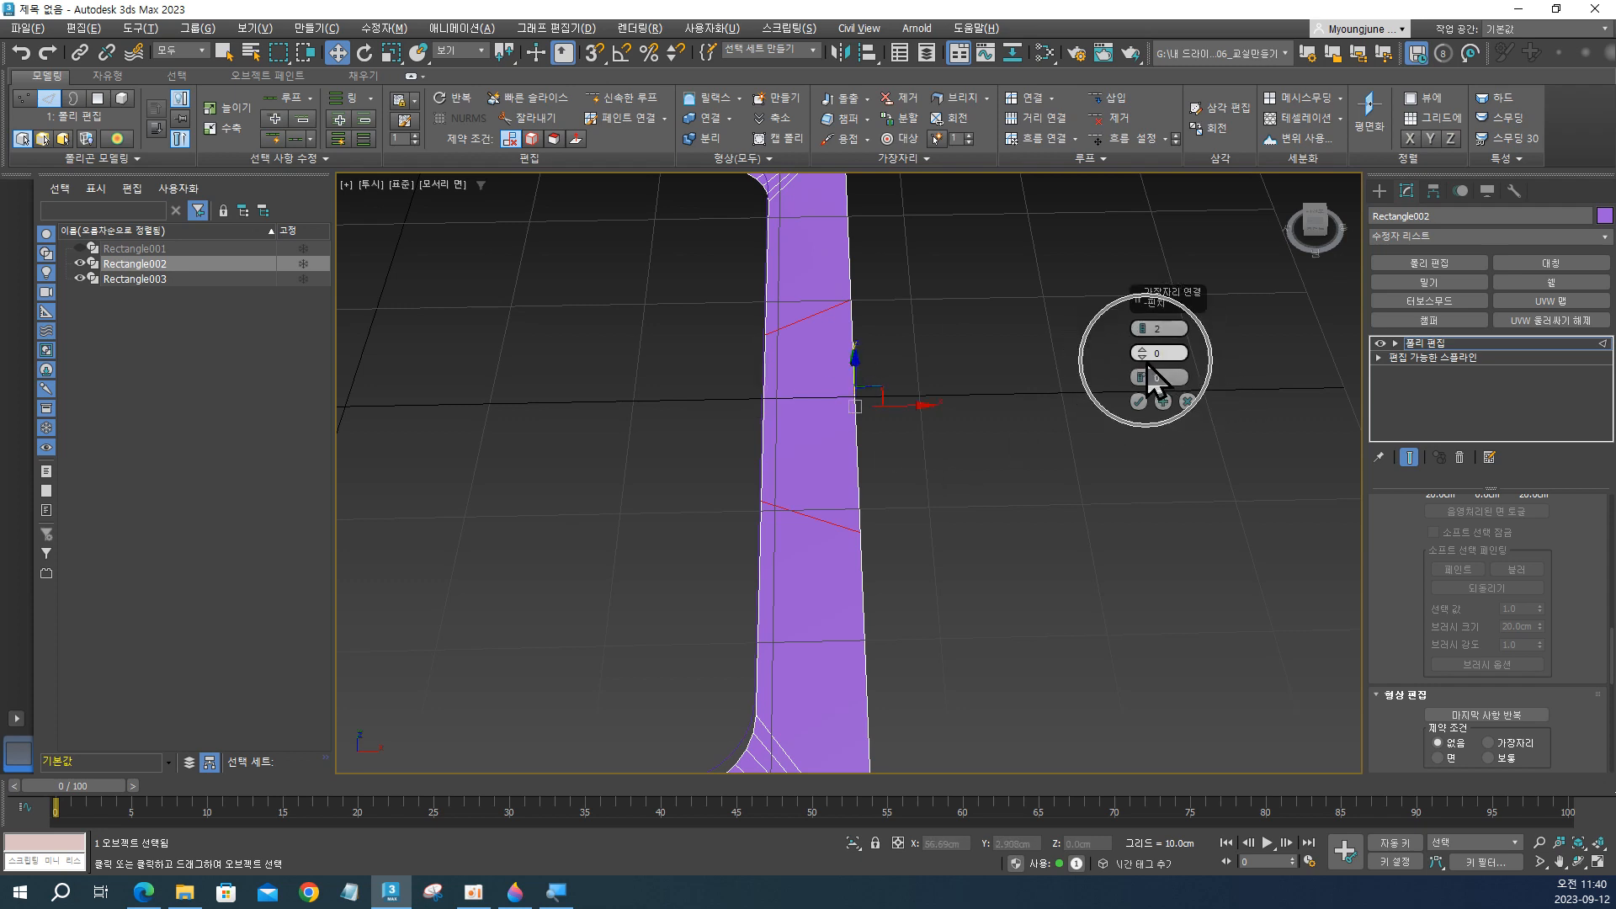
pyautogui.moveTo(1145, 356); pyautogui.dragTo(1165, 155)
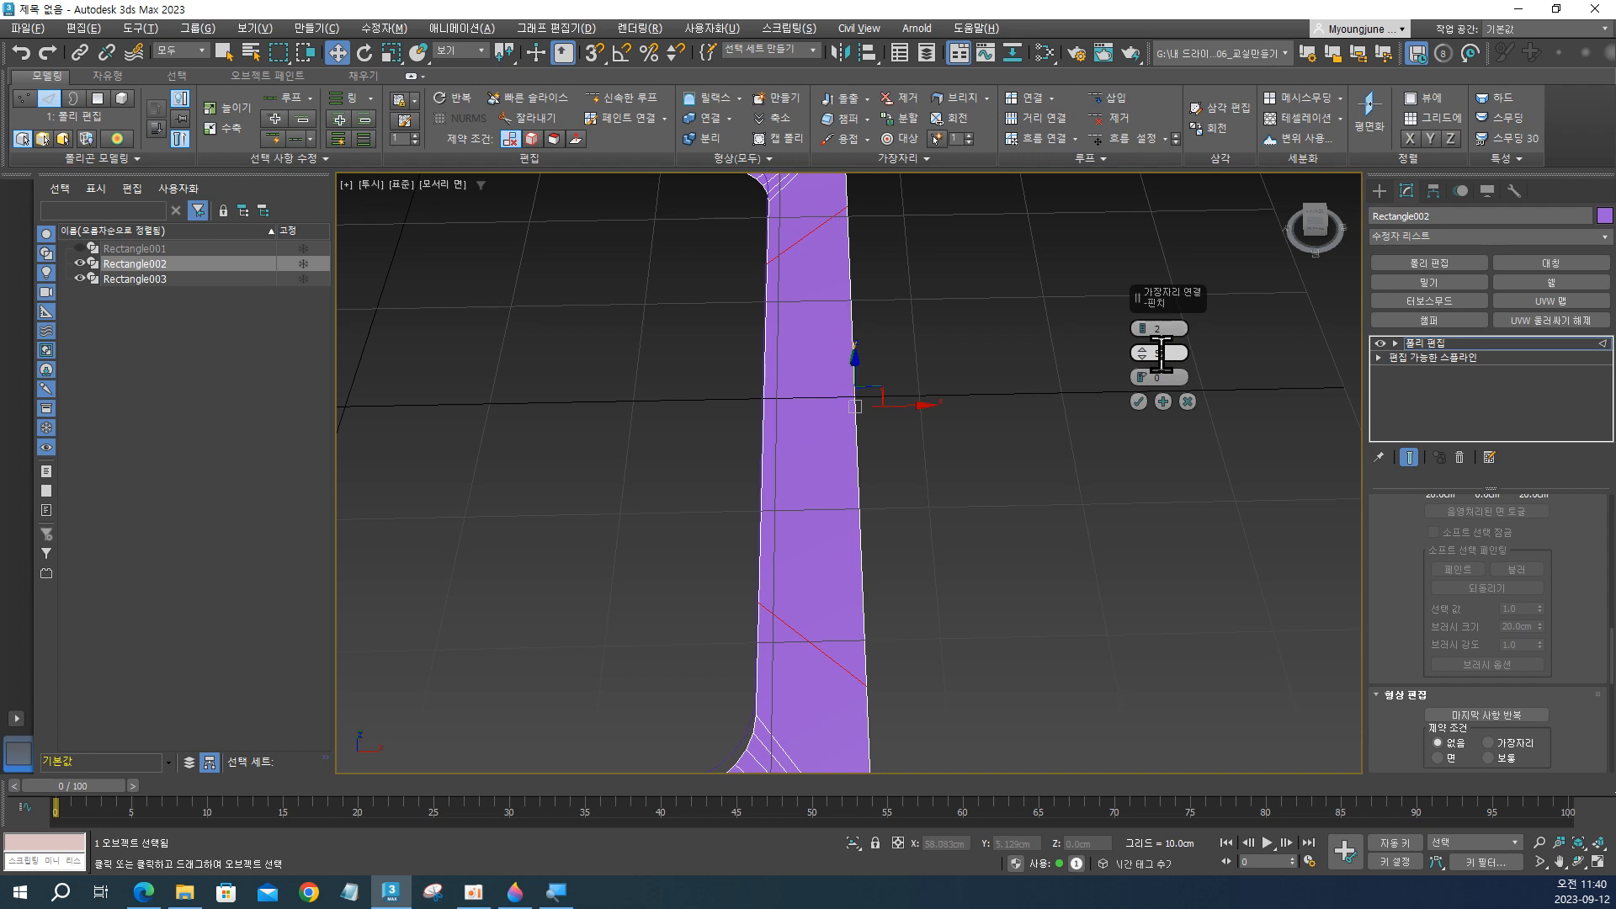
pyautogui.press('Return')
pyautogui.scroll(-5, 917, 544)
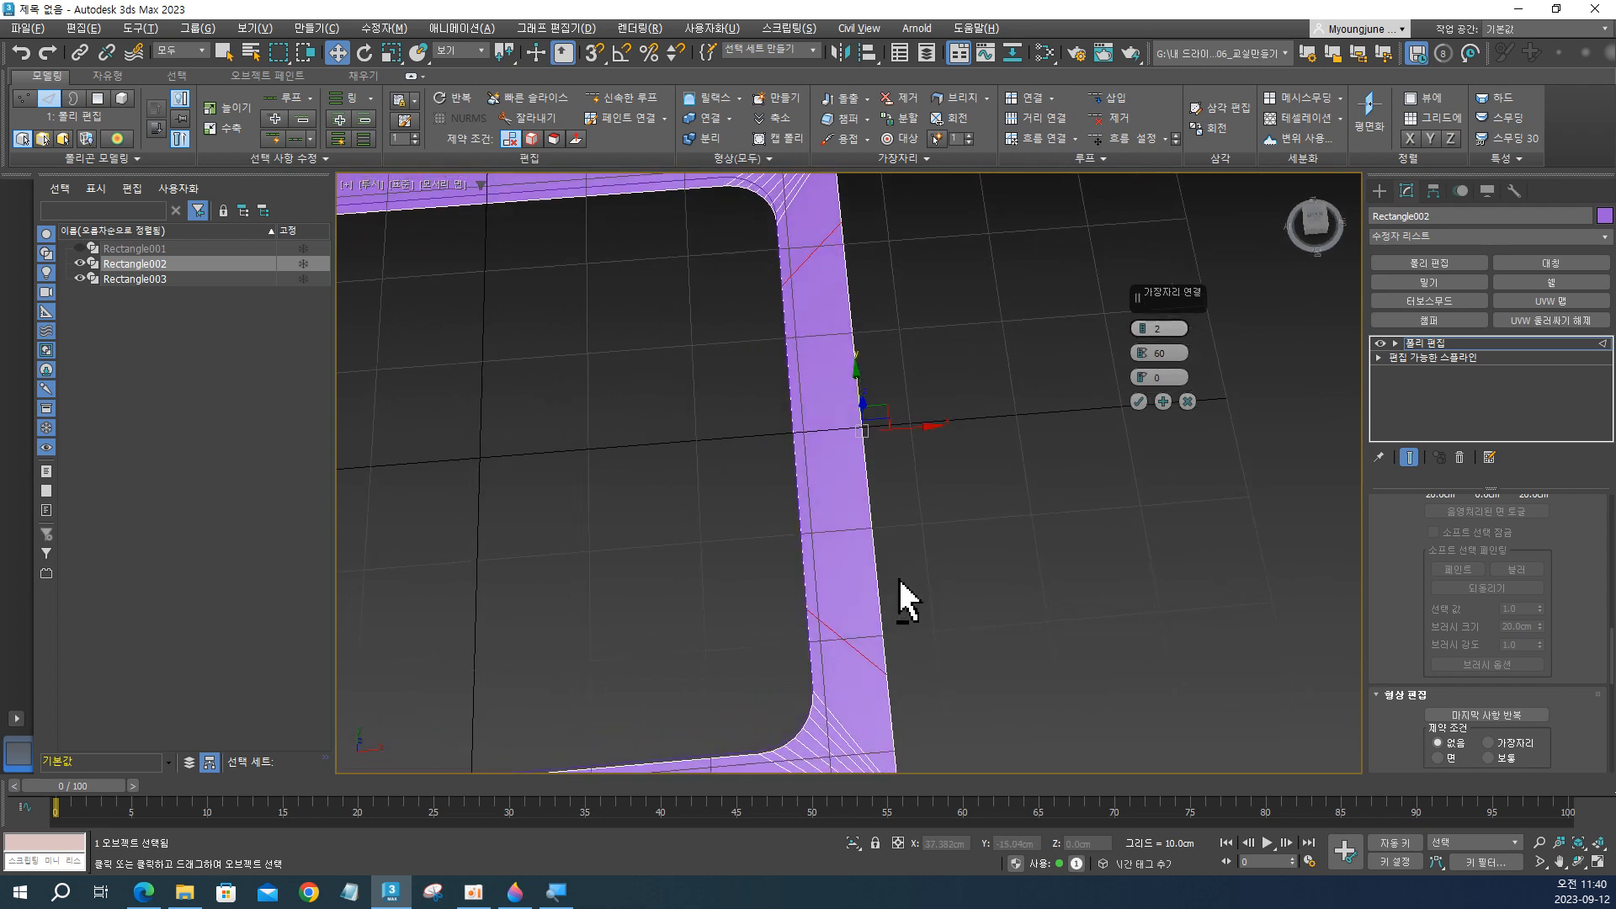
pyautogui.keyDown('alt'); pyautogui.moveTo(903, 596); pyautogui.dragTo(897, 528, button='middle'); pyautogui.keyUp('alt')
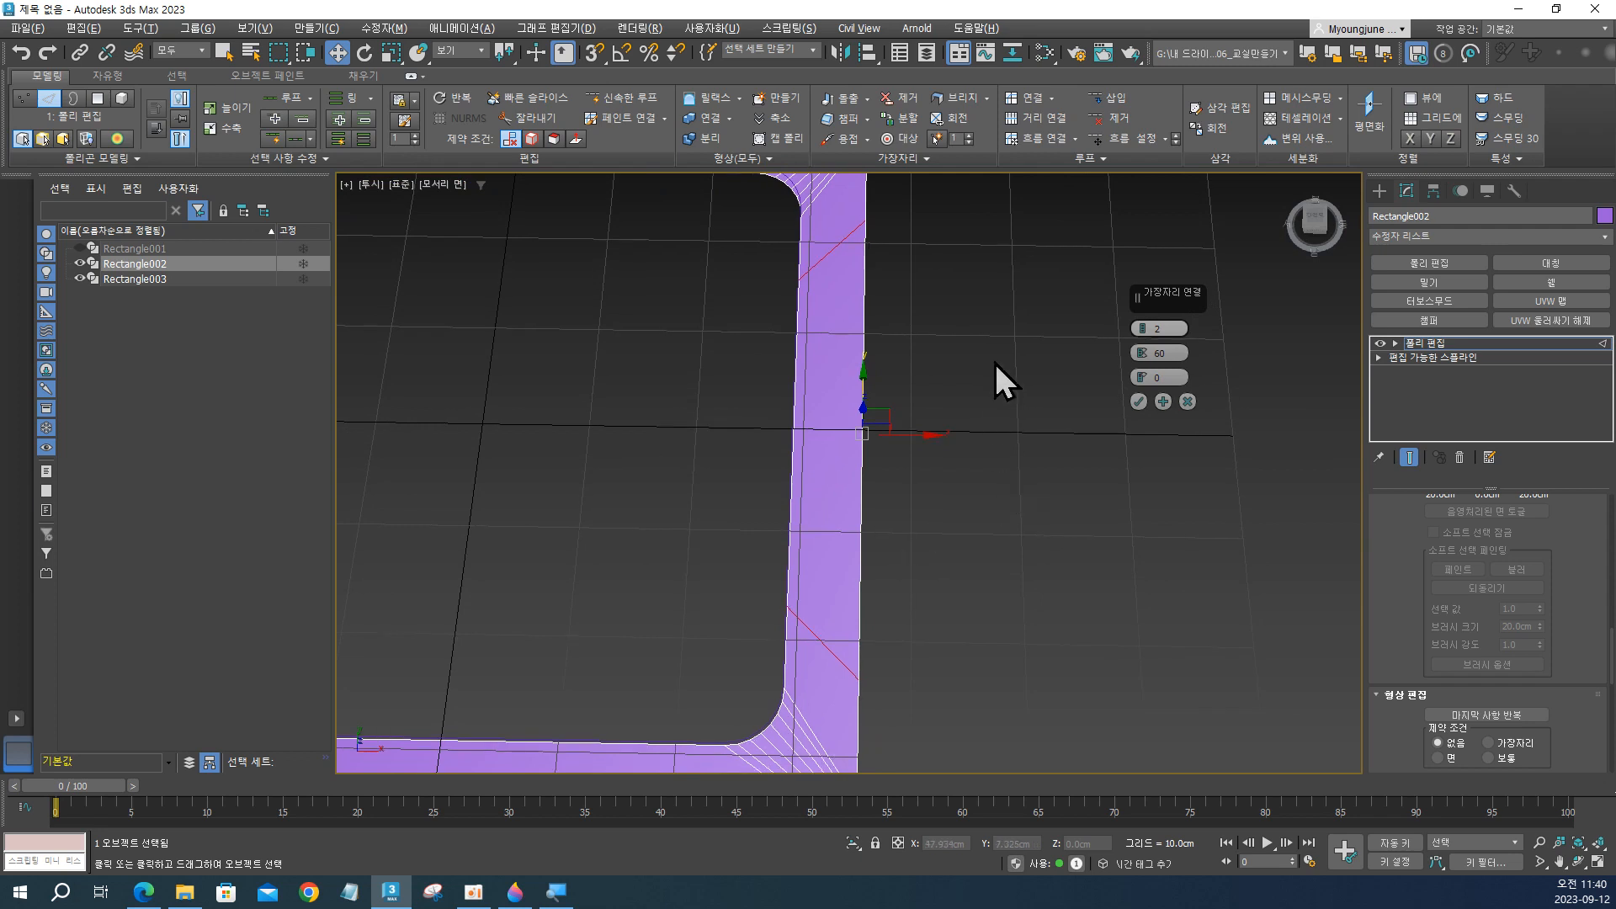
pyautogui.press('ctrl')
pyautogui.press('ctrl')
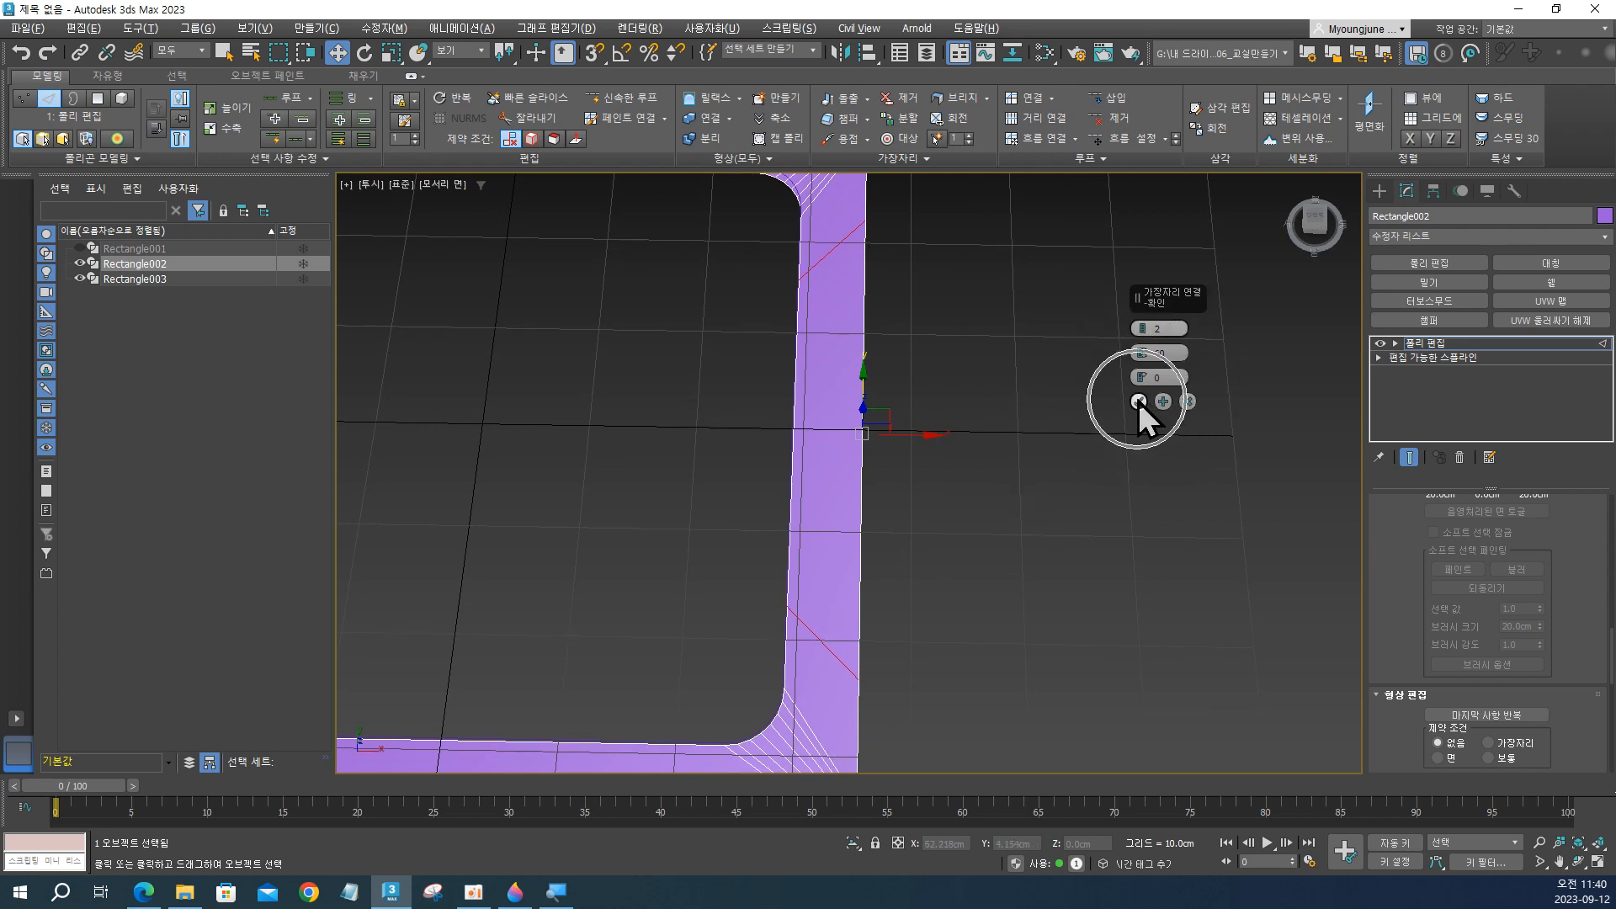
pyautogui.press('ctrl')
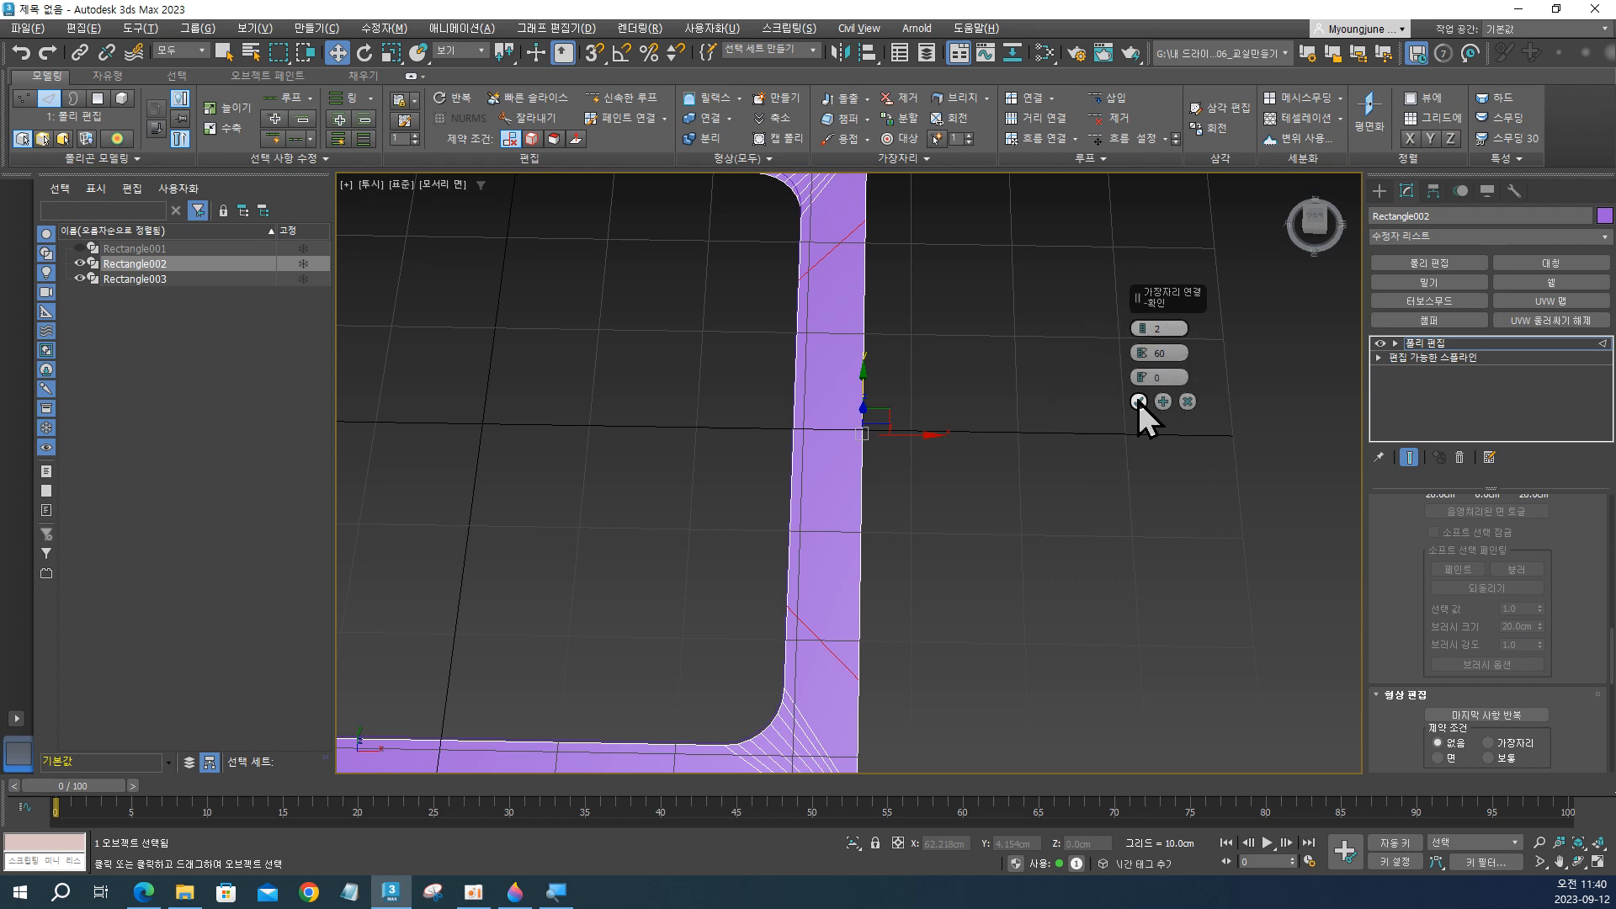
pyautogui.press('ctrl')
pyautogui.click(1138, 400)
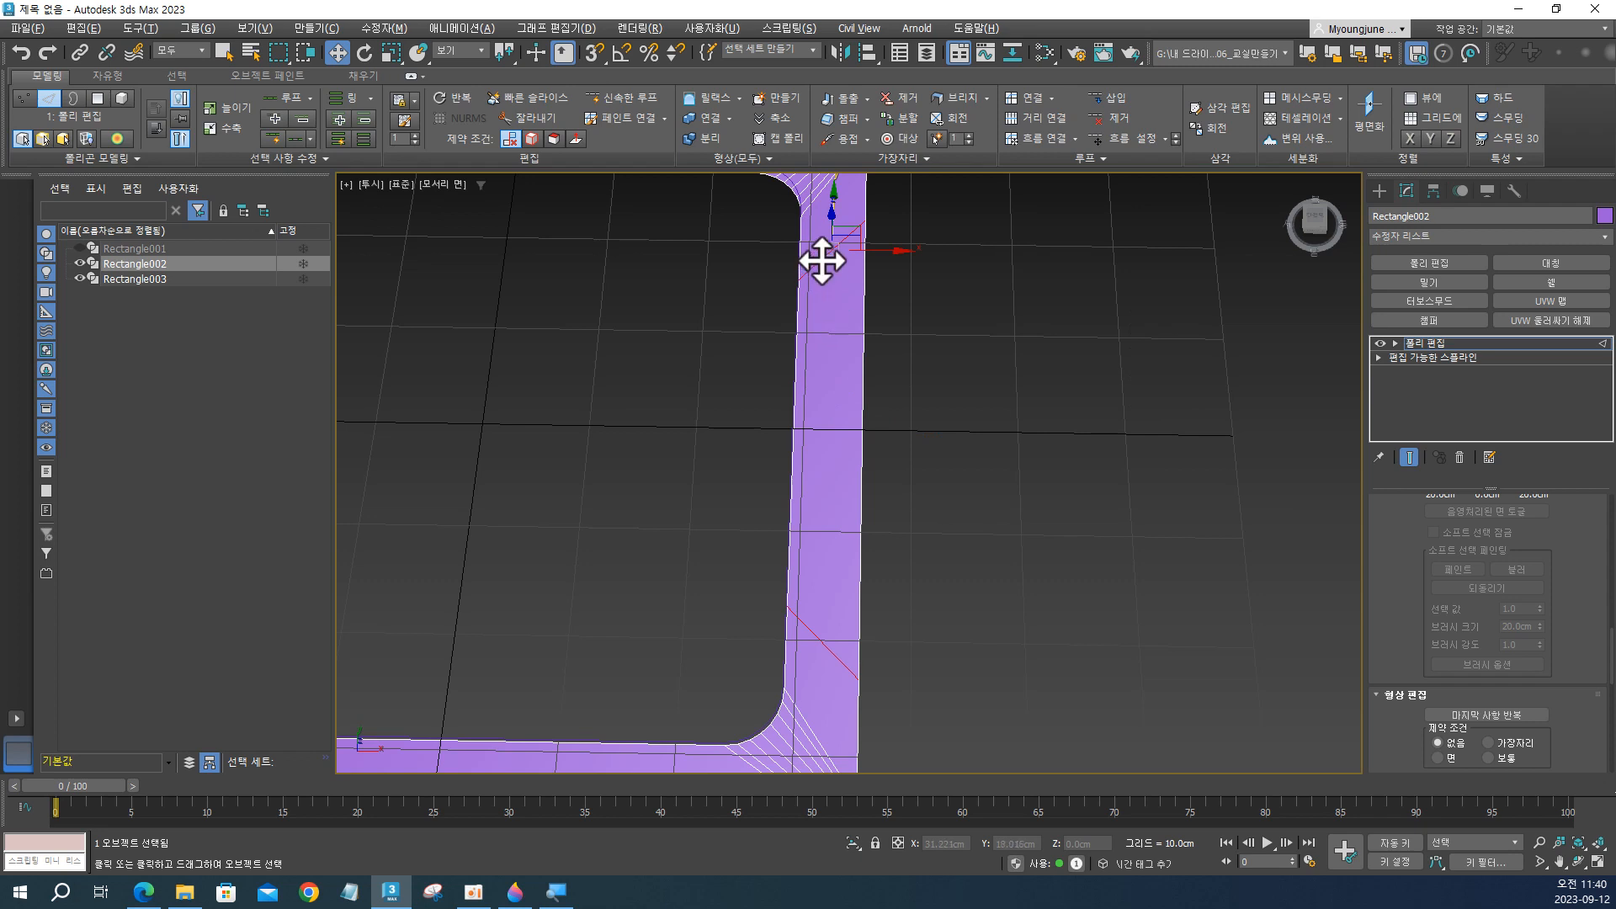
# Straighten each of the two slanted connecting edges by aligning it in Y.
pyautogui.press('ctrl')
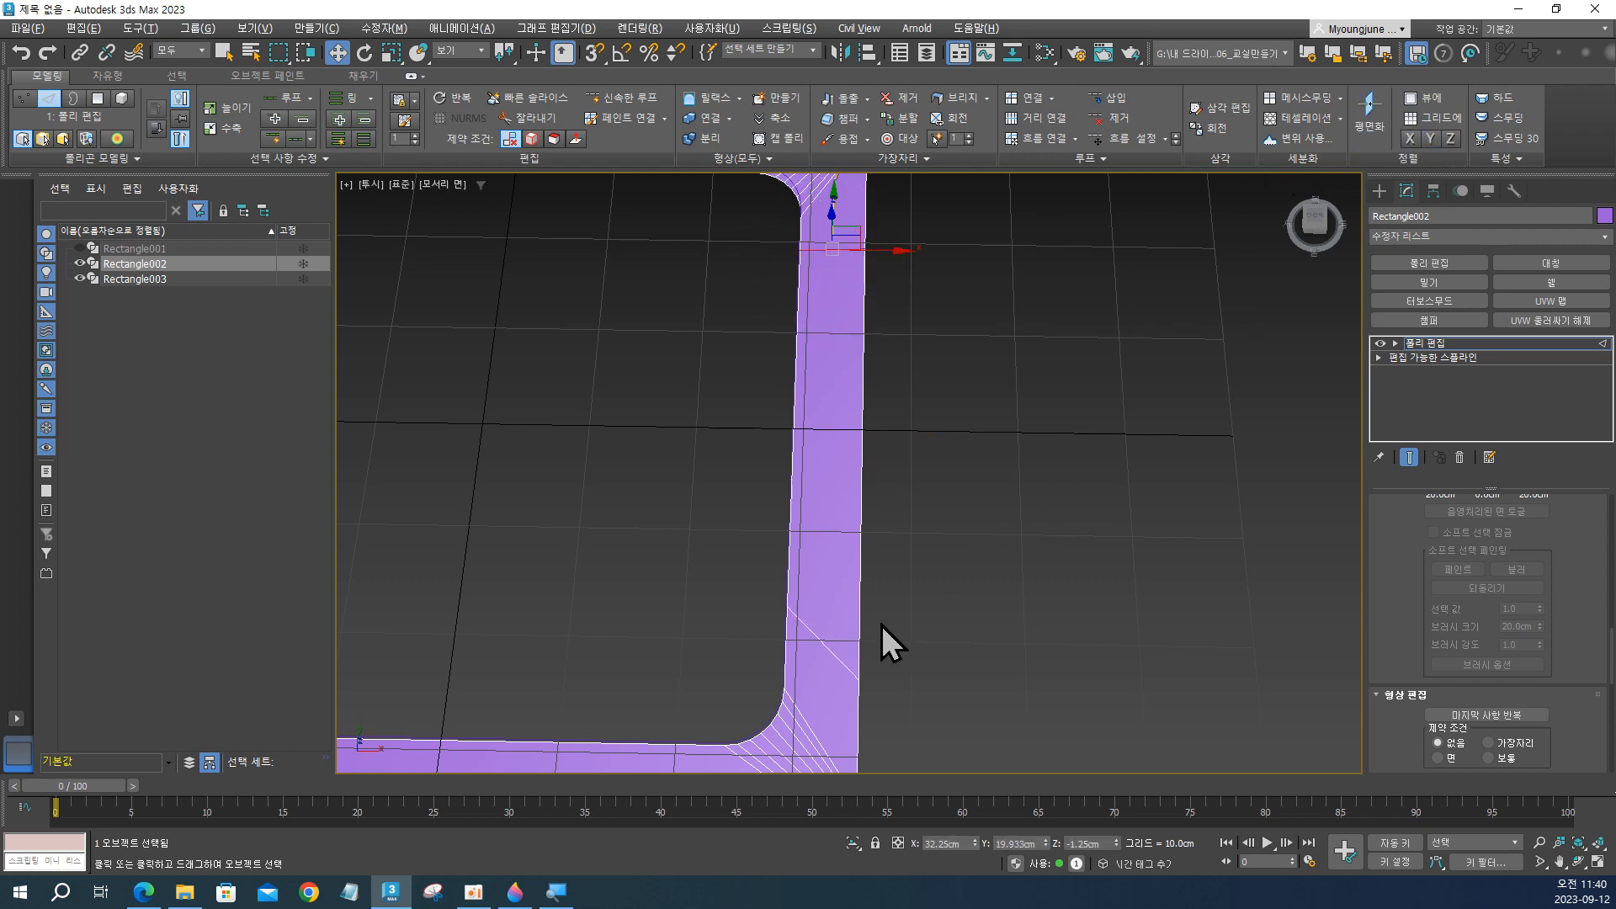
pyautogui.click(831, 650)
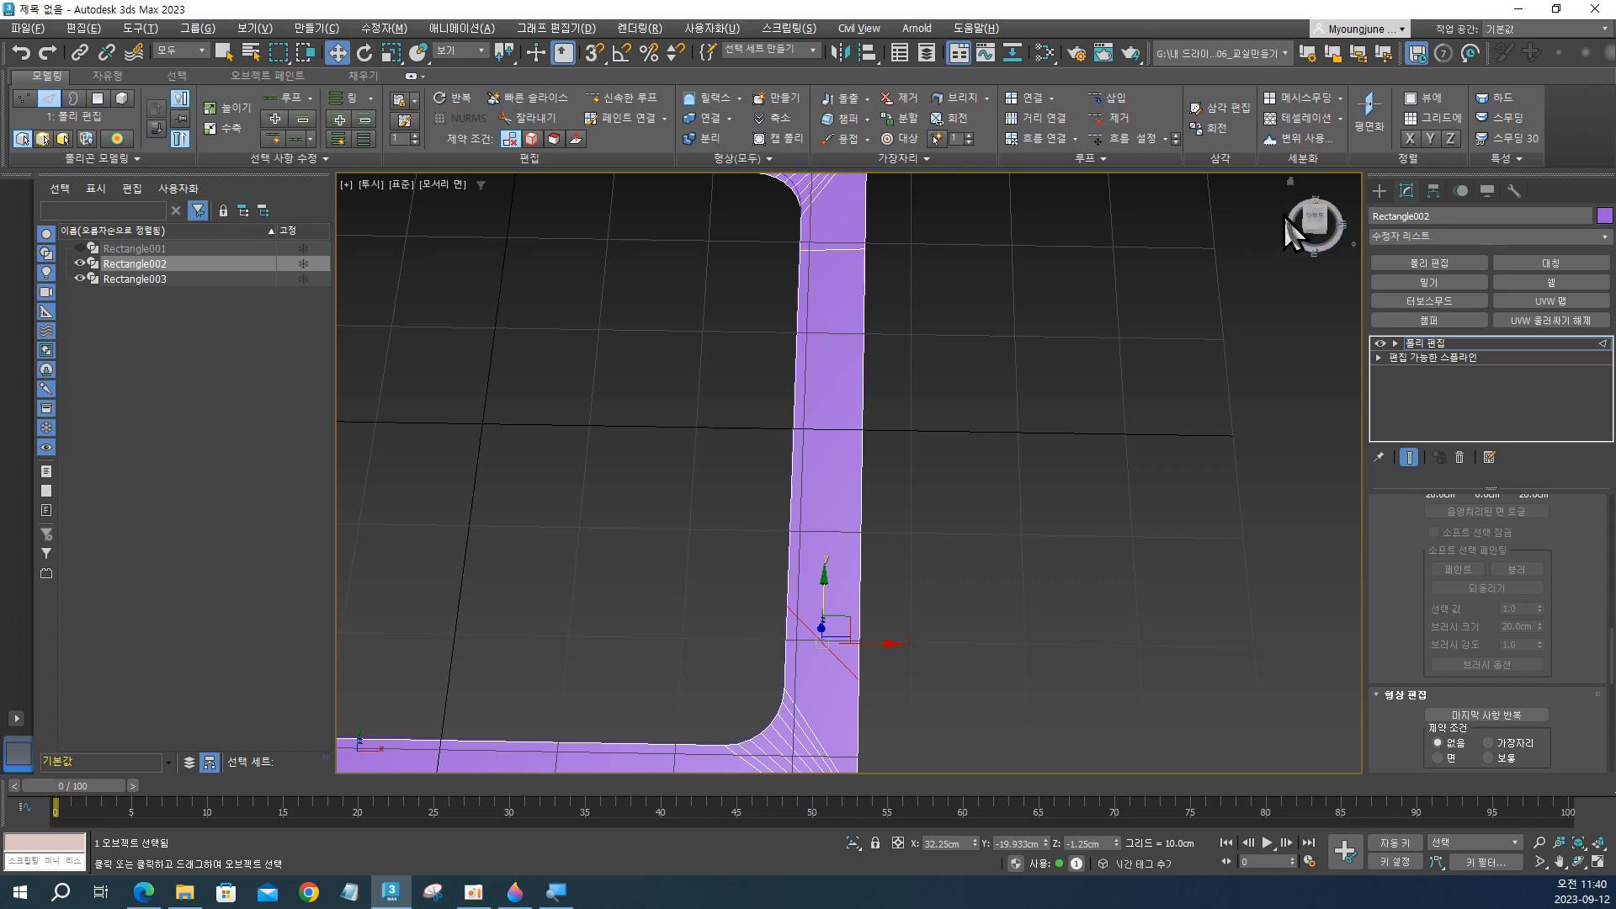
pyautogui.press('ctrl')
pyautogui.press('ctrl')
pyautogui.click(1433, 141)
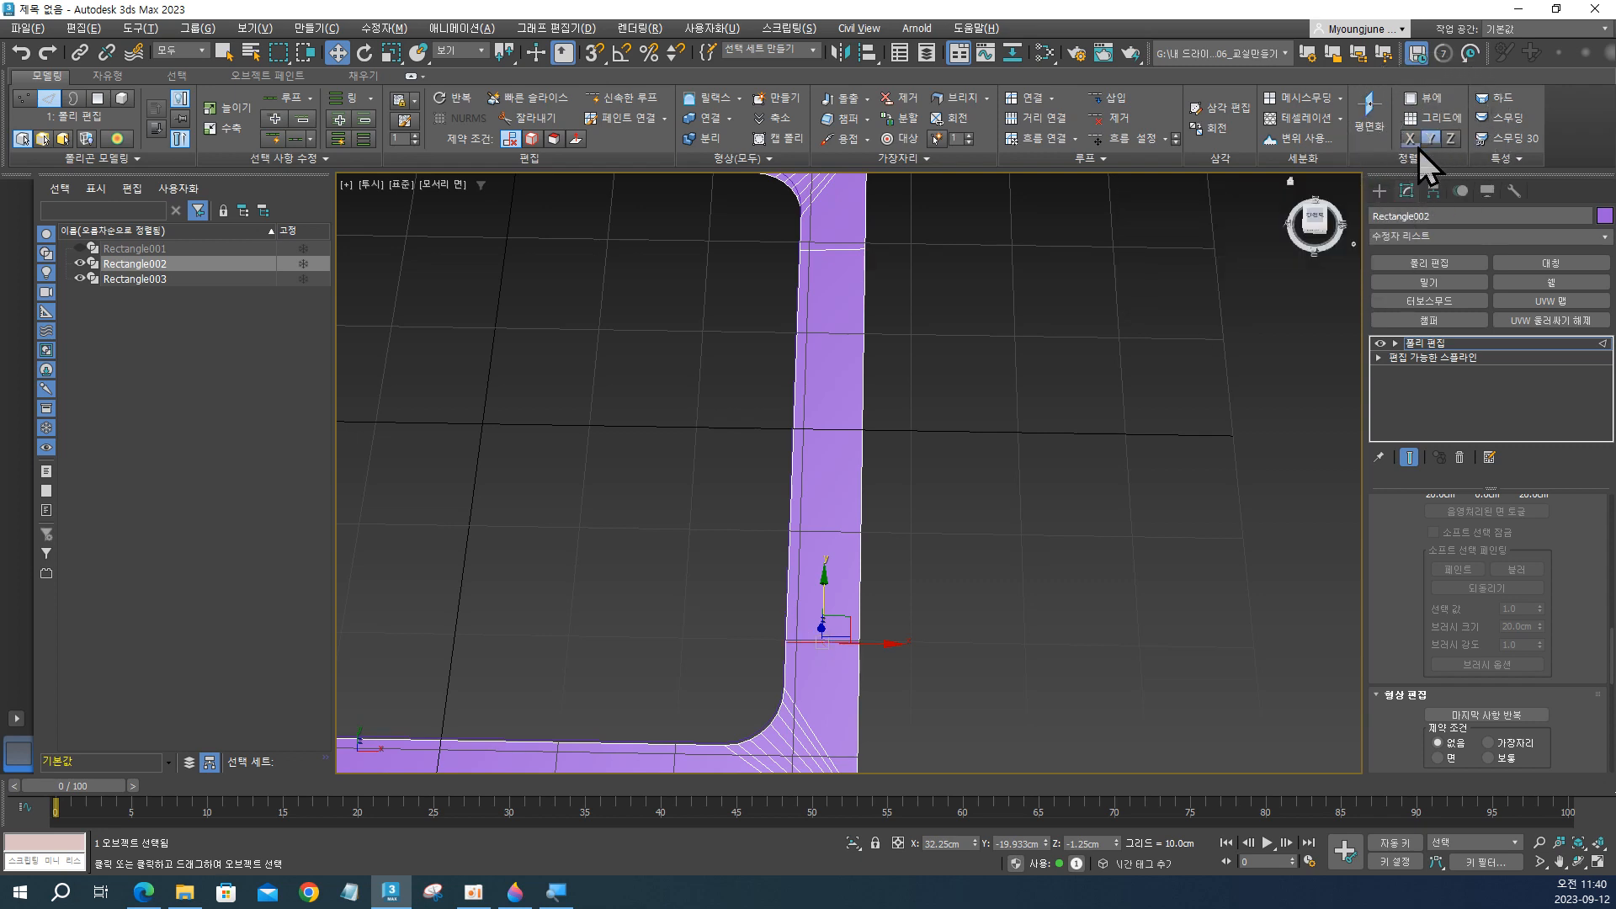
pyautogui.keyDown('alt'); pyautogui.moveTo(892, 401); pyautogui.dragTo(900, 417, button='middle'); pyautogui.keyUp('alt')
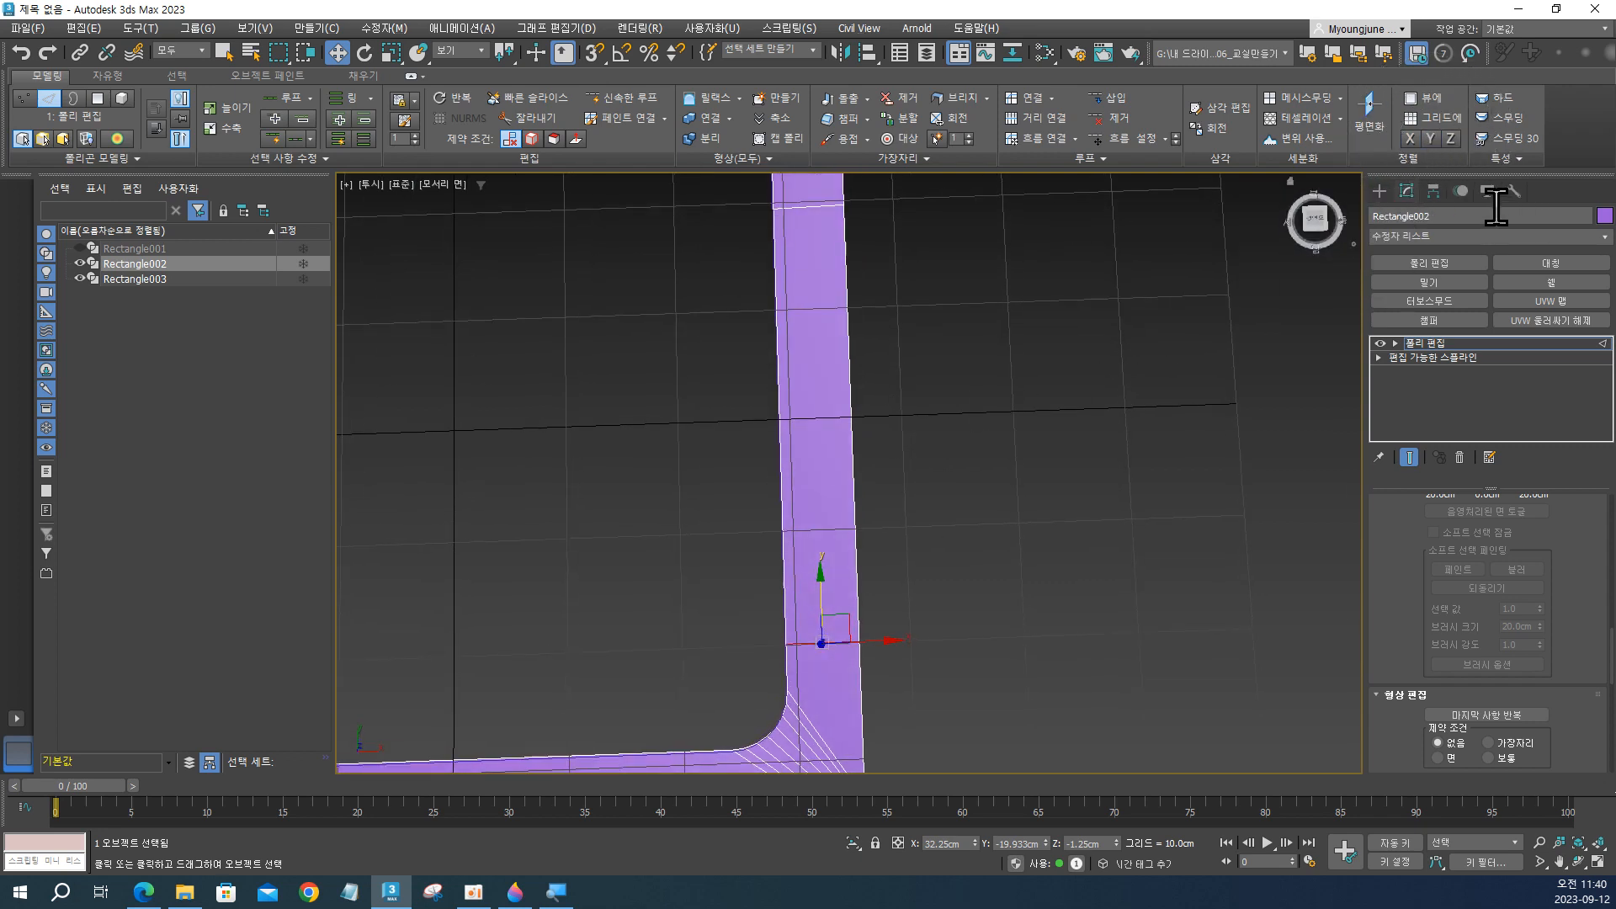
# Select the polygon between the two straightened cuts on the frame's side.
pyautogui.press('4')
pyautogui.click(835, 401)
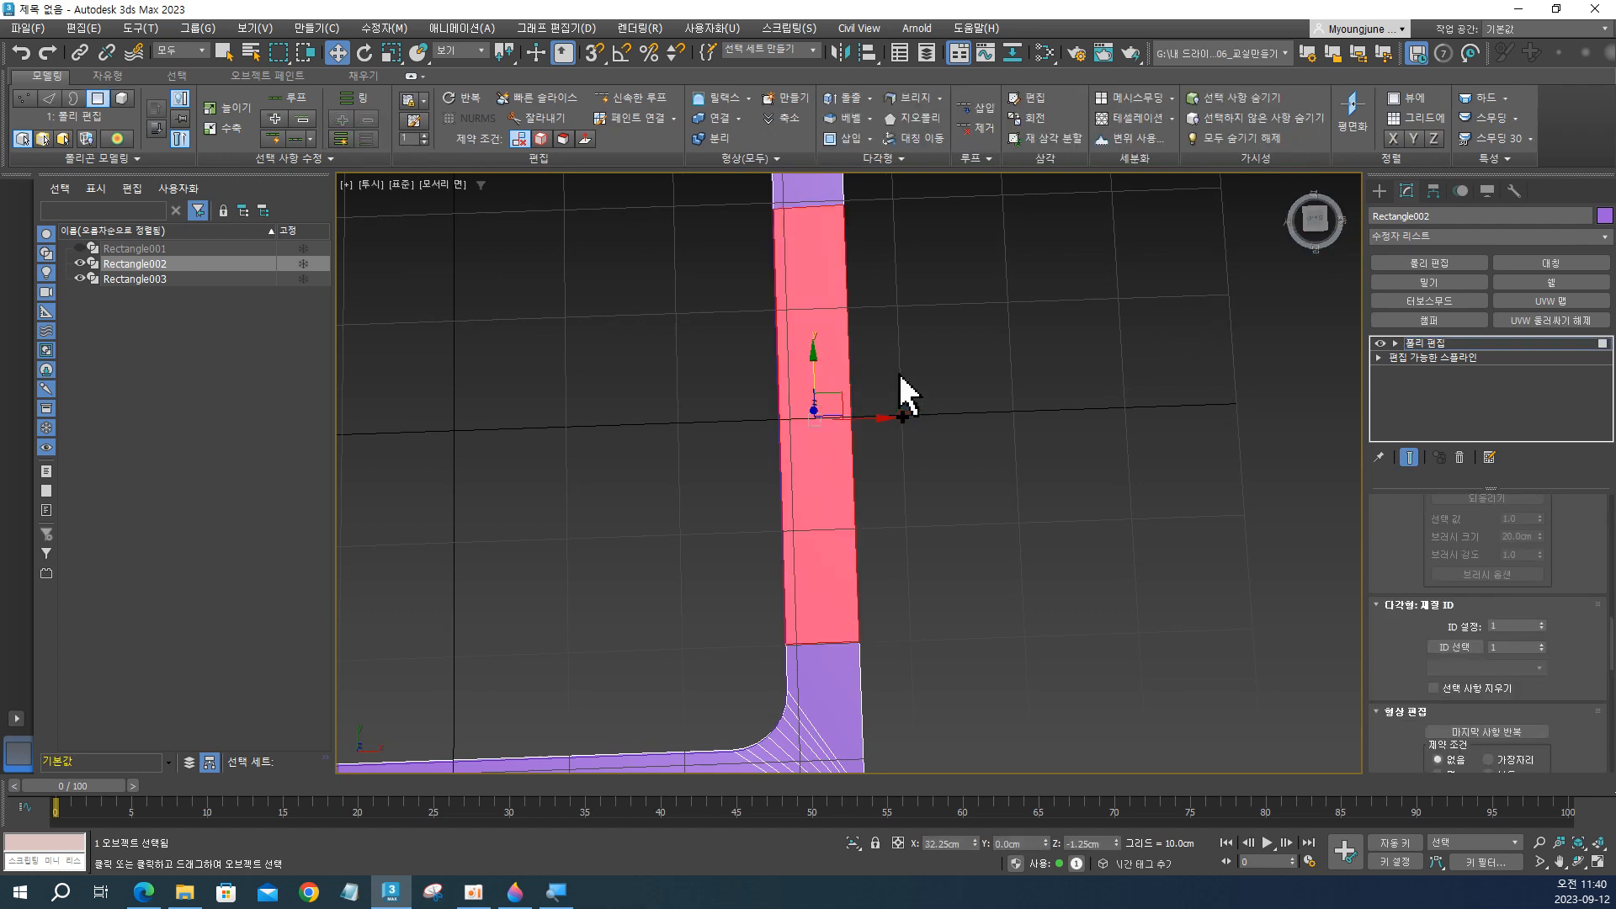
pyautogui.keyDown('alt'); pyautogui.moveTo(901, 390); pyautogui.dragTo(968, 455, button='middle'); pyautogui.keyUp('alt')
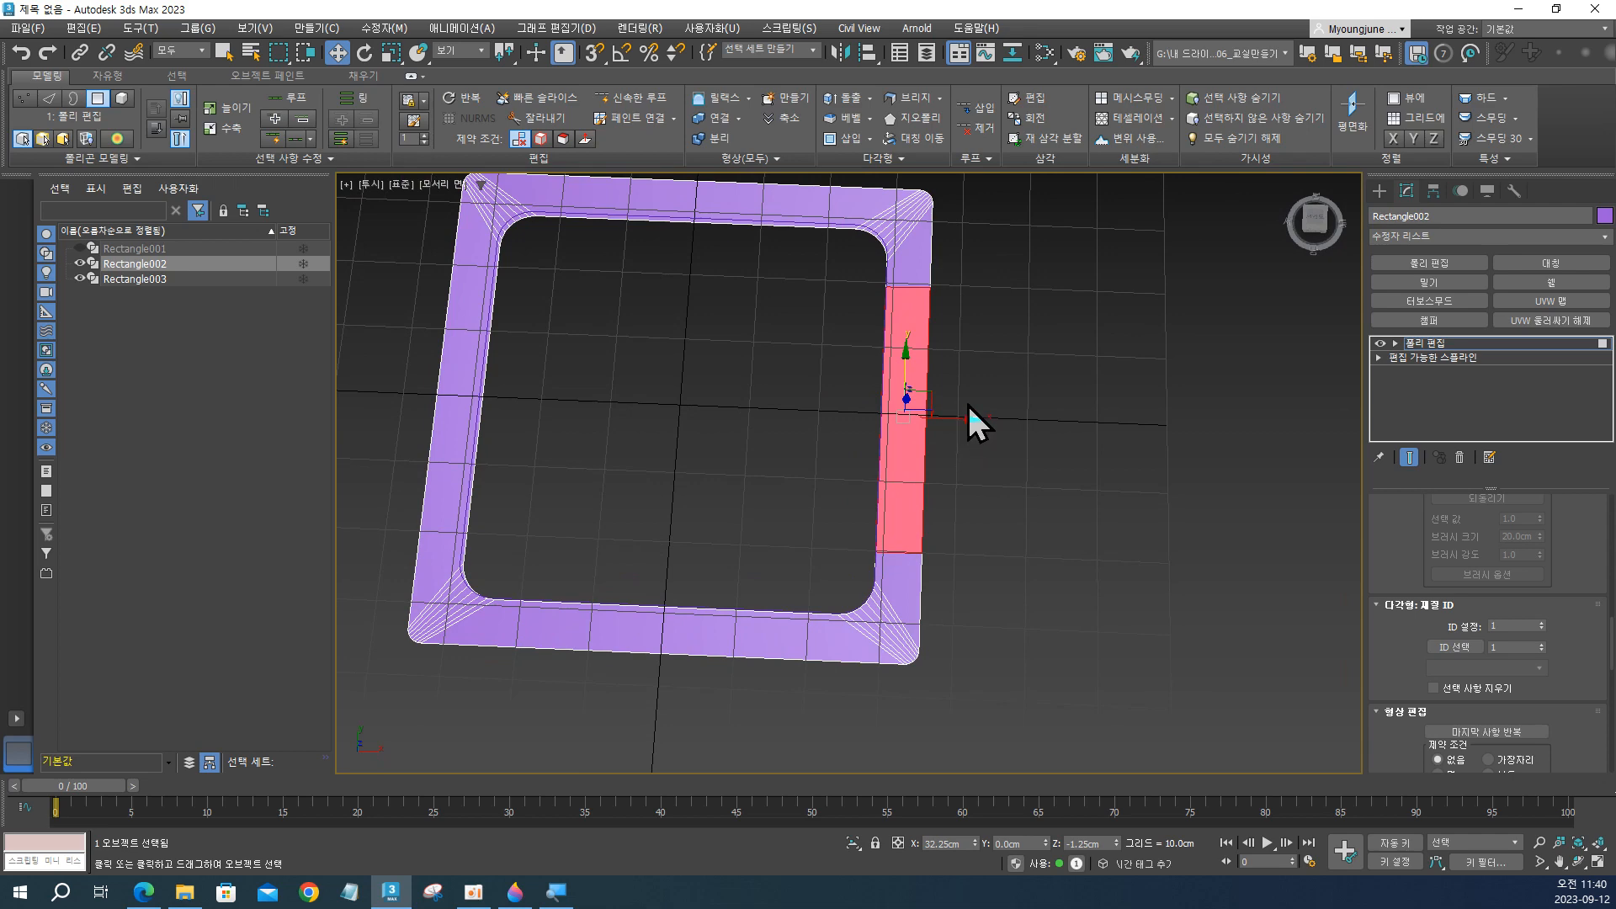
pyautogui.click(960, 422)
pyautogui.click(911, 408)
pyautogui.moveTo(913, 407); pyautogui.dragTo(999, 442, button='middle')
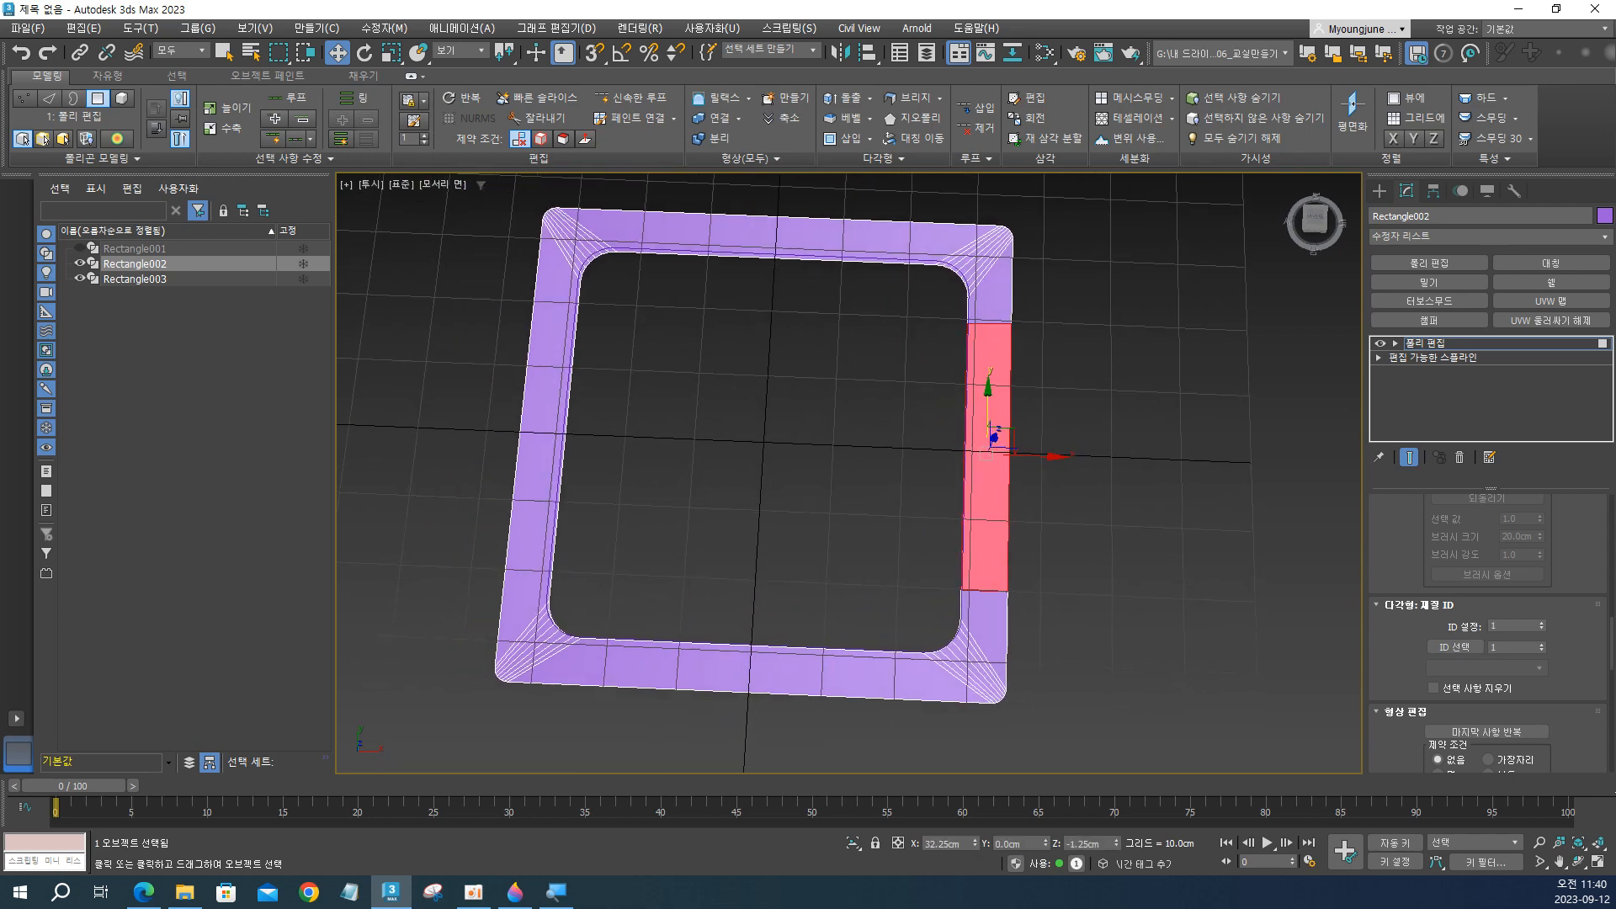
pyautogui.keyDown('alt'); pyautogui.moveTo(1119, 469); pyautogui.dragTo(902, 393, button='middle'); pyautogui.keyUp('alt')
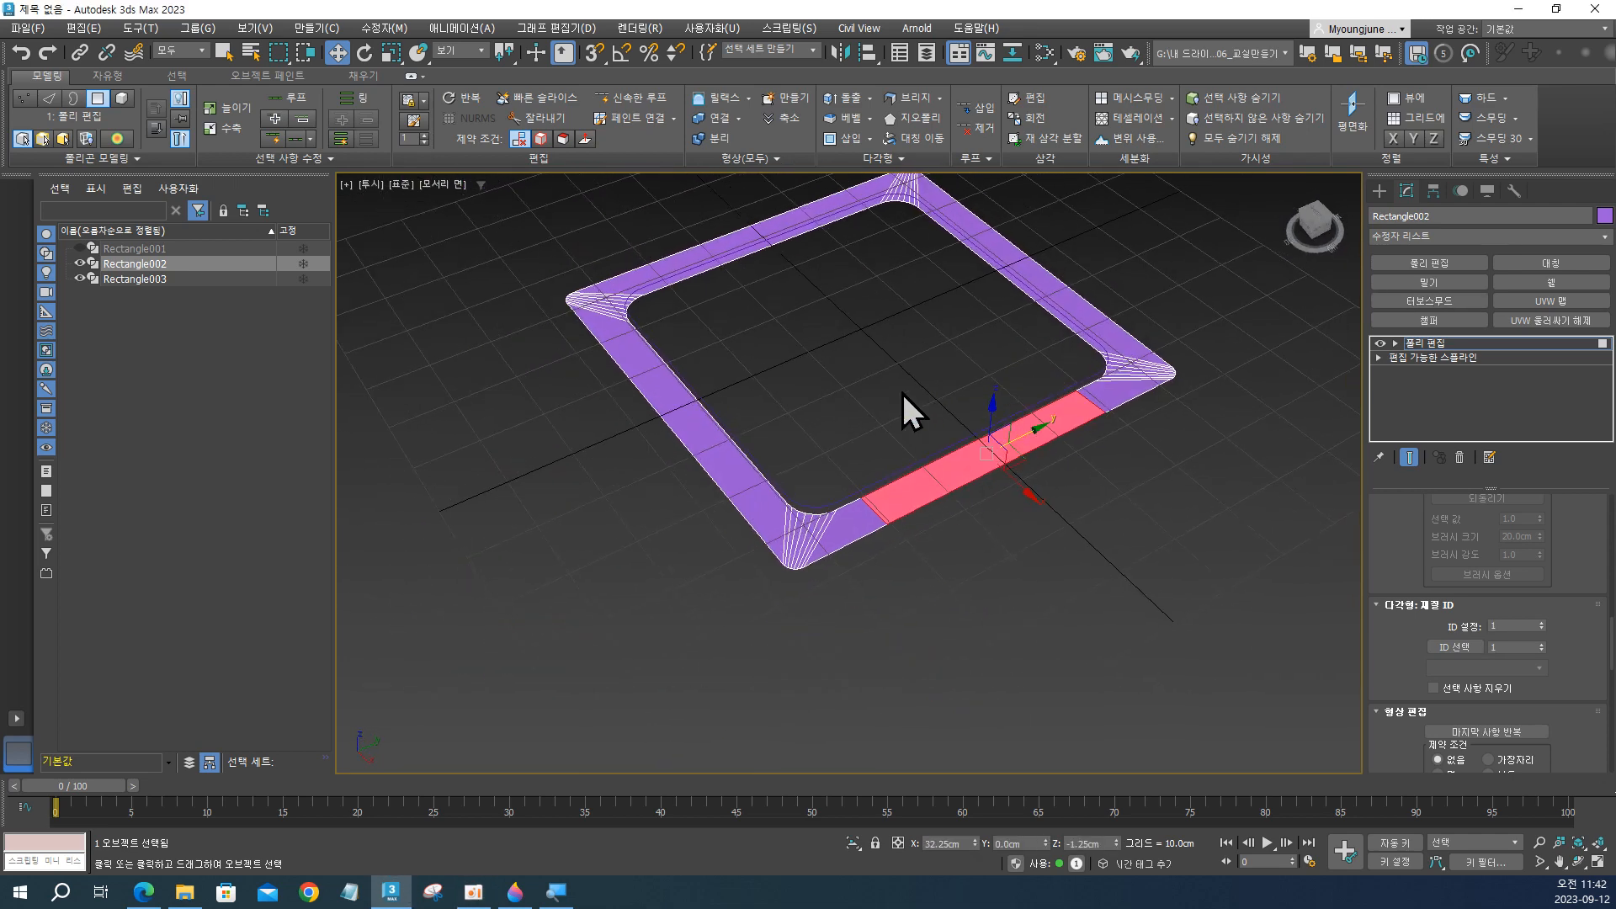
pyautogui.moveTo(923, 402); pyautogui.dragTo(978, 460)
pyautogui.scroll(6, 1016, 486)
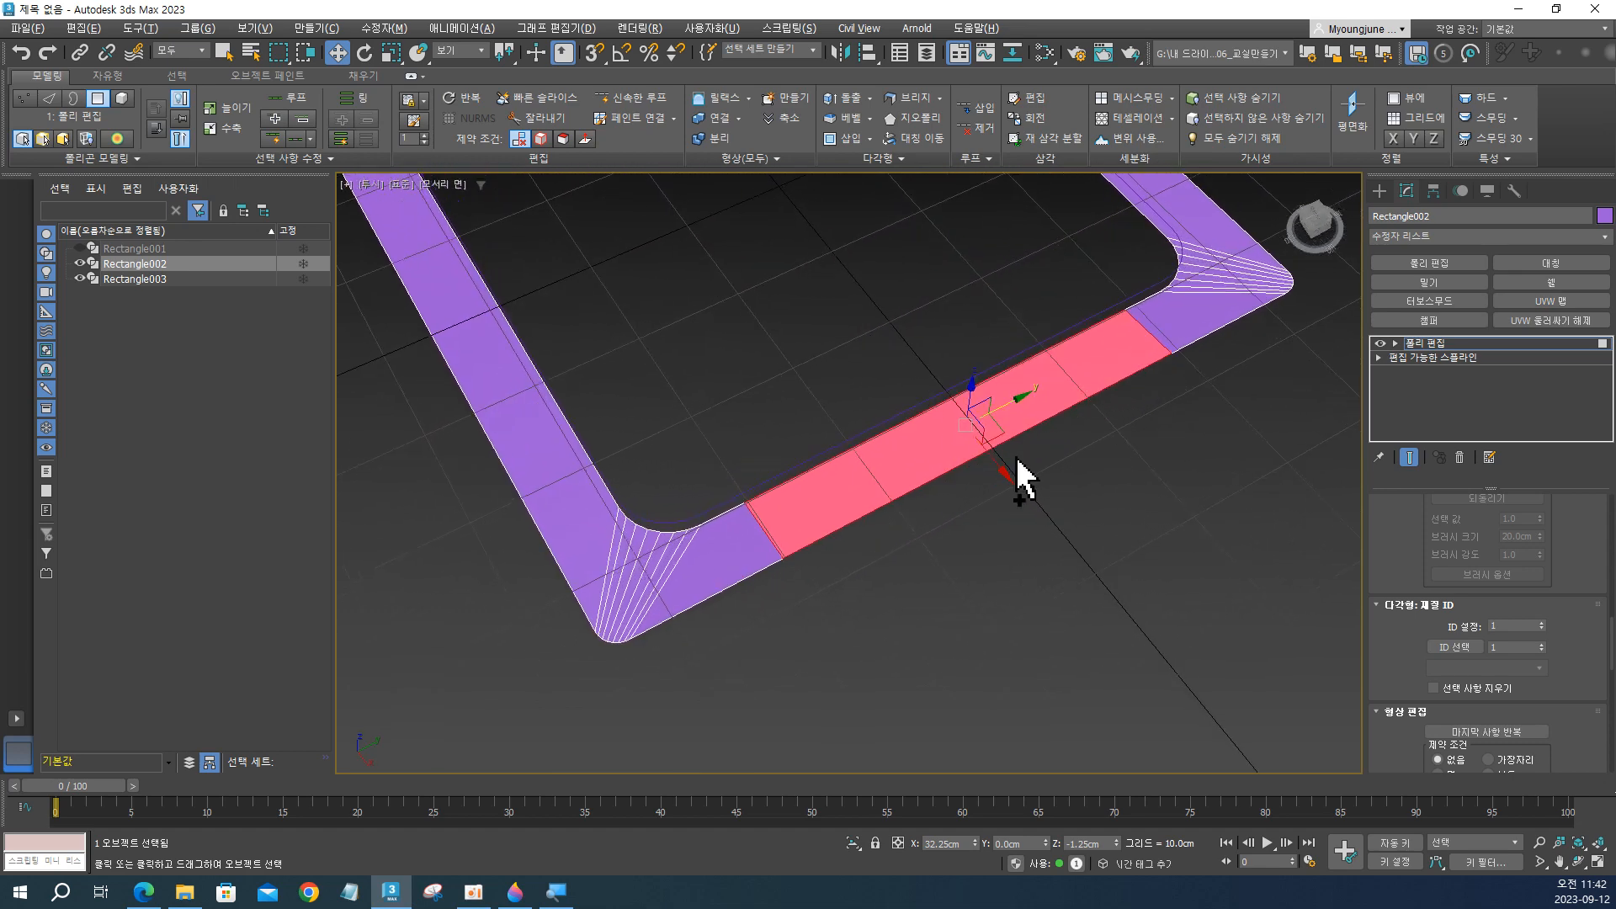
pyautogui.scroll(-5, 1043, 446)
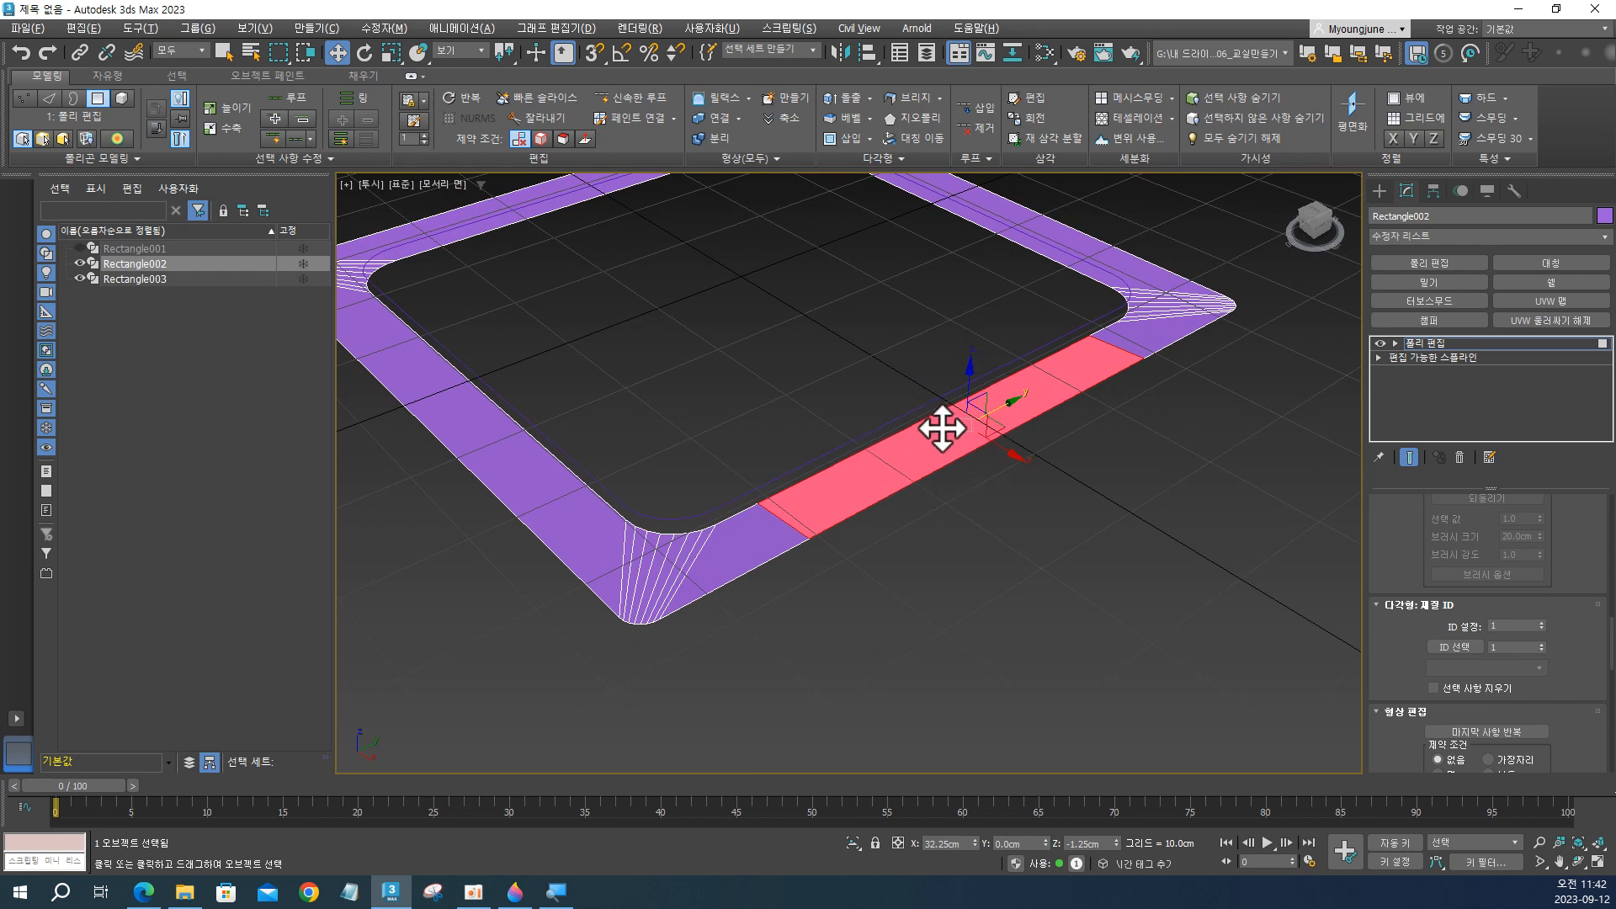
# Detach the selected side polygon as a separate object, with Detach To Element and Detach As Clone both off.
pyautogui.click(709, 139)
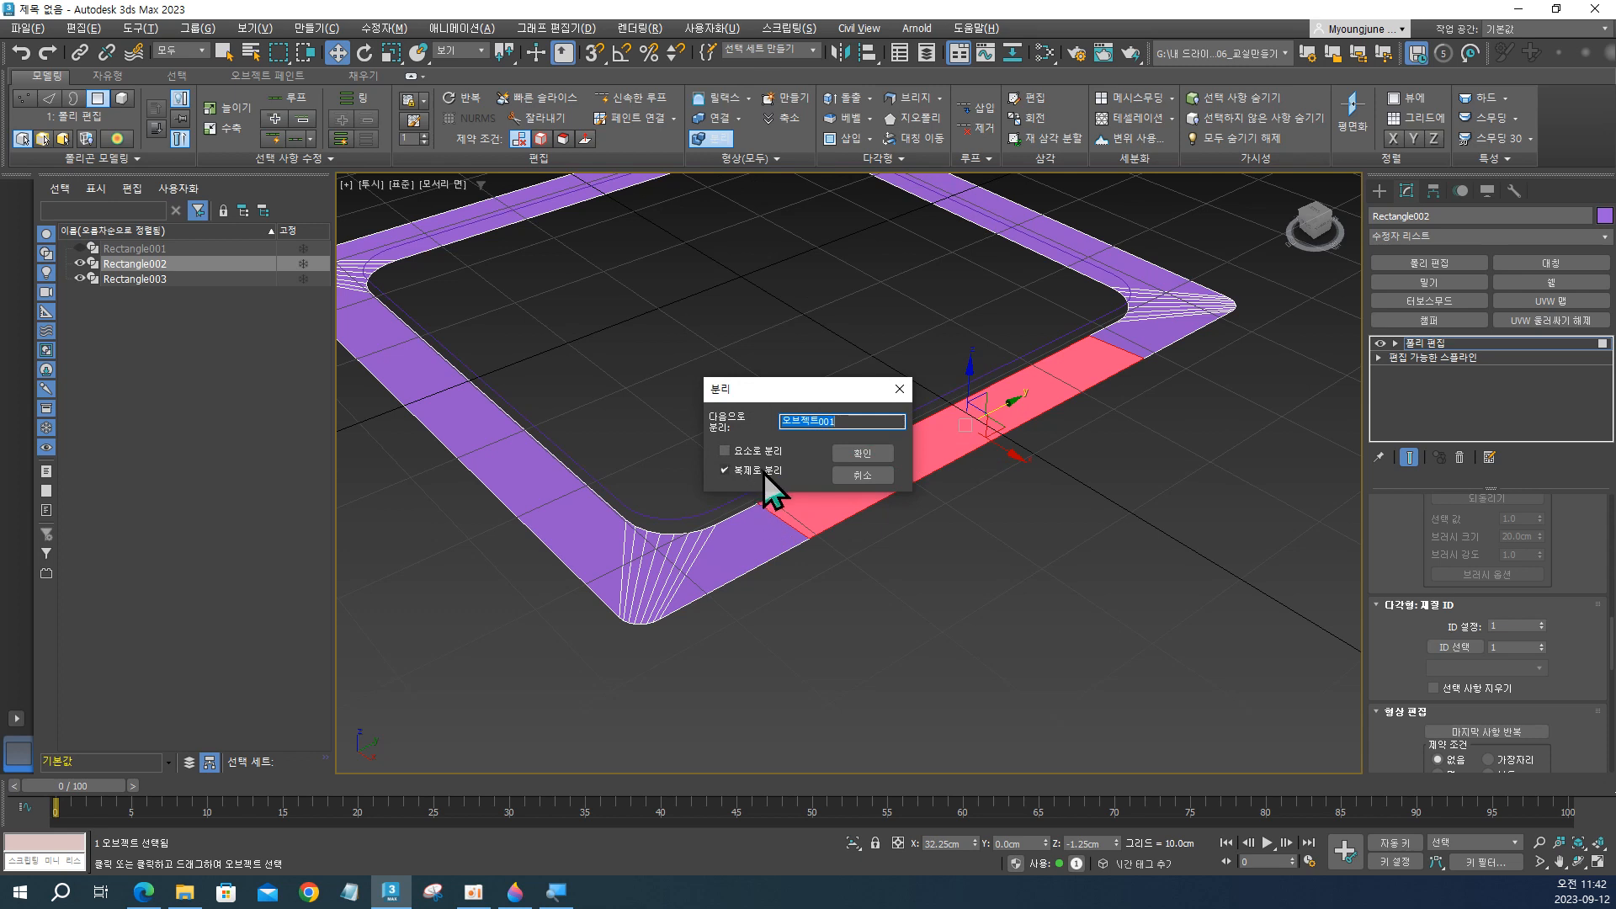
pyautogui.click(761, 471)
pyautogui.click(765, 473)
pyautogui.moveTo(807, 386); pyautogui.dragTo(768, 285)
pyautogui.click(921, 443)
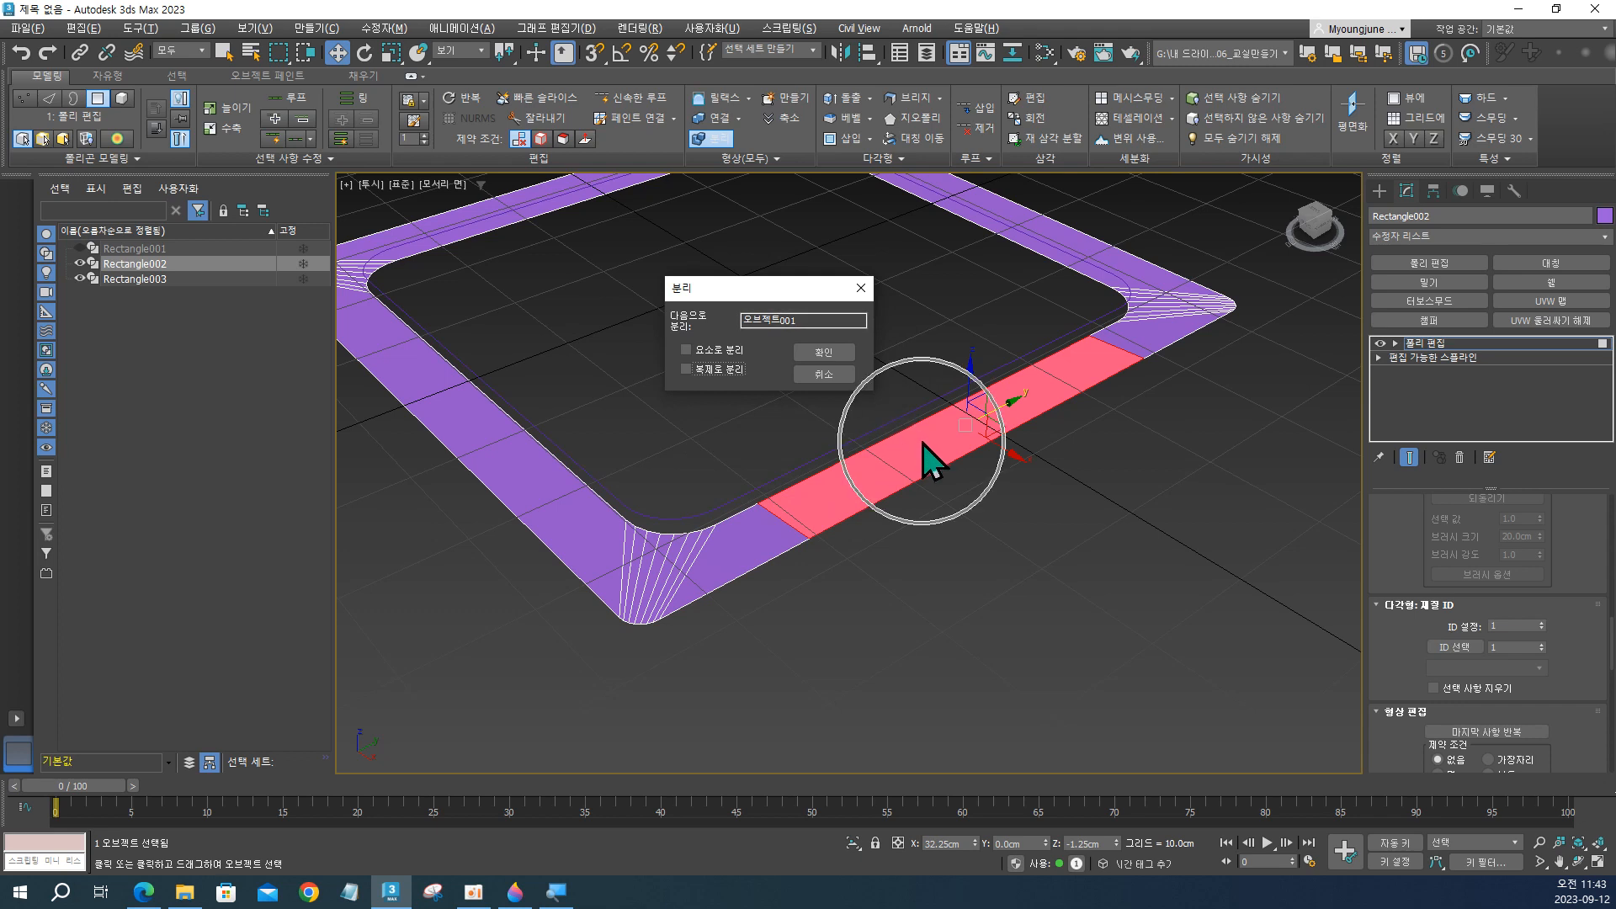
pyautogui.press('ctrl')
pyautogui.press('ctrl')
pyautogui.press('ctrl')
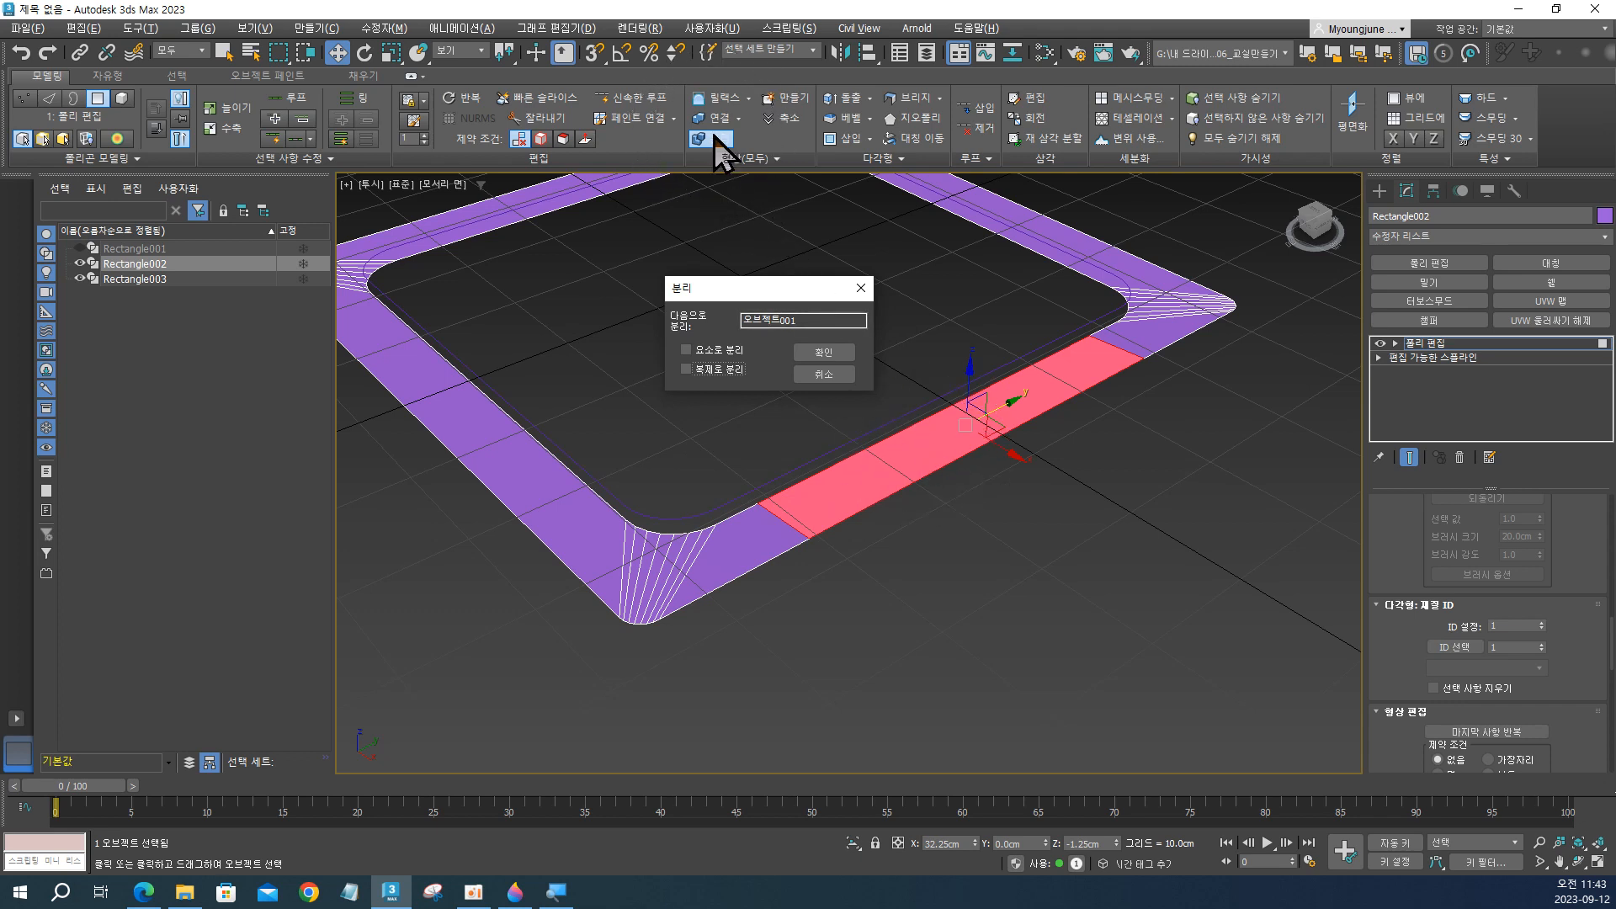
pyautogui.press('ctrl')
pyautogui.press('ctrl')
pyautogui.click(825, 352)
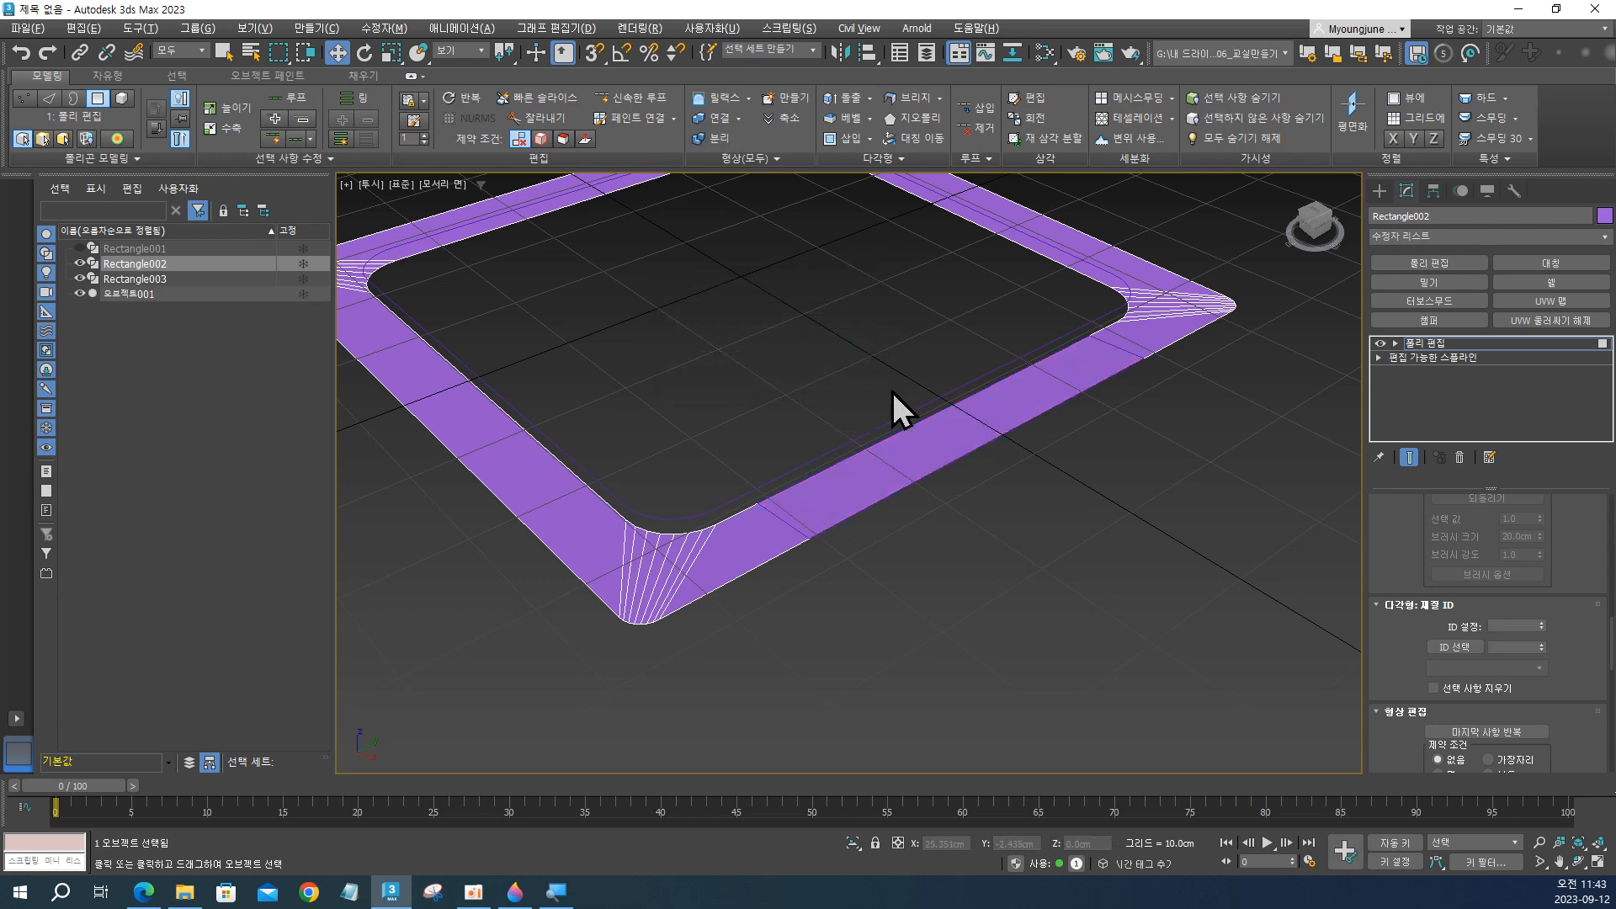
# Select the detached side segment to check that it is separate, then reselect the Rectangle002 frame at polygon level.
pyautogui.keyDown('alt'); pyautogui.moveTo(895, 408); pyautogui.dragTo(949, 439, button='middle'); pyautogui.keyUp('alt')
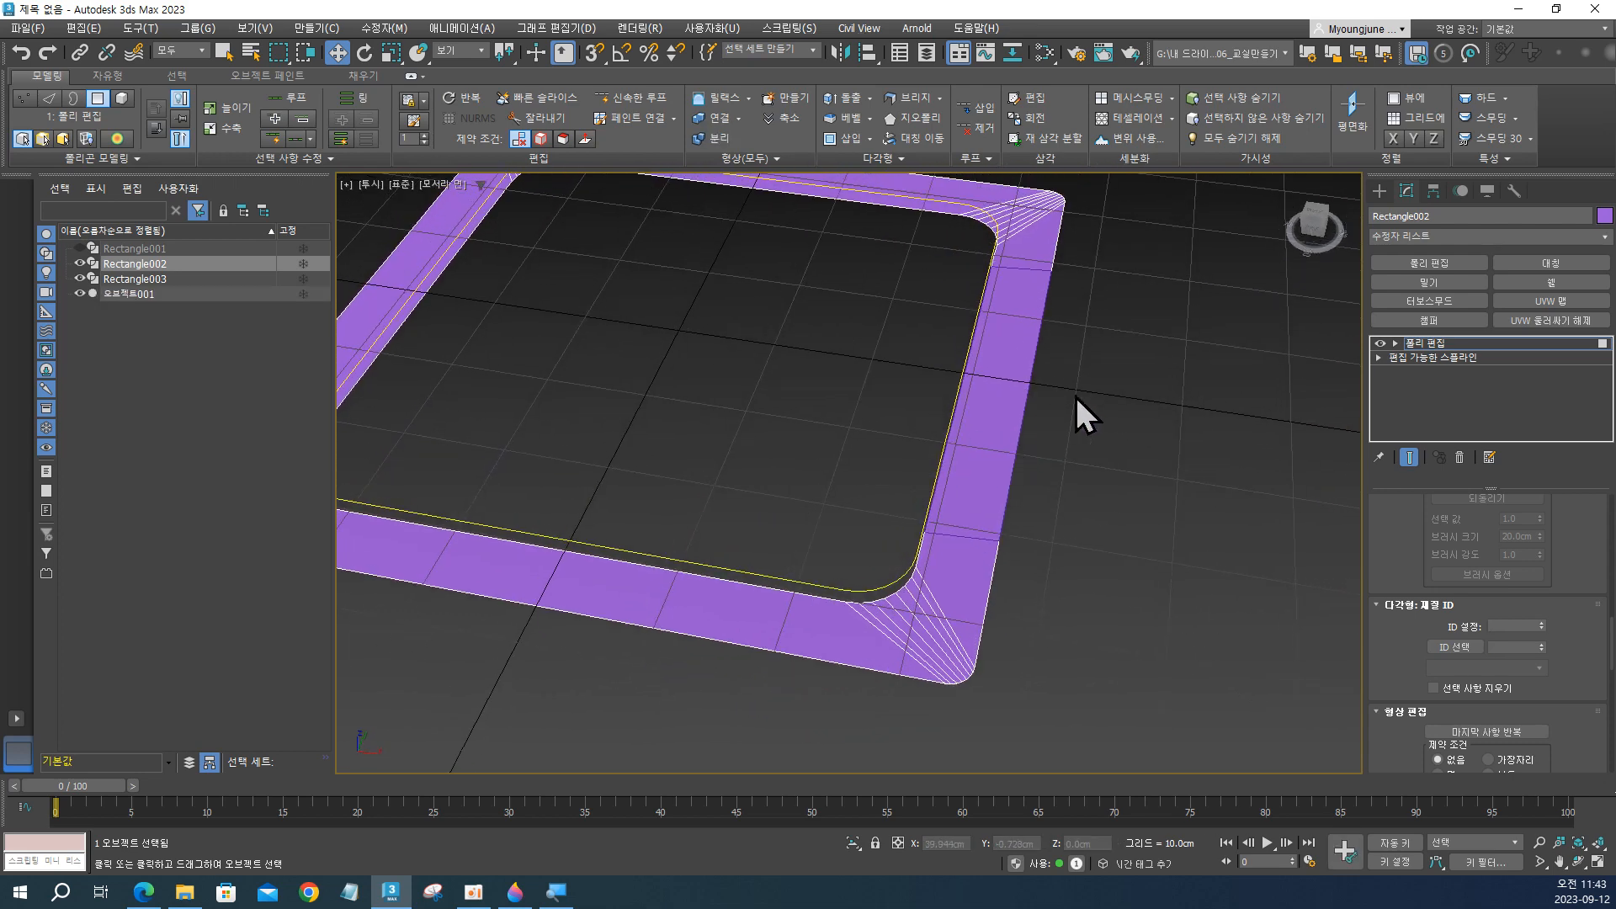
pyautogui.click(126, 295)
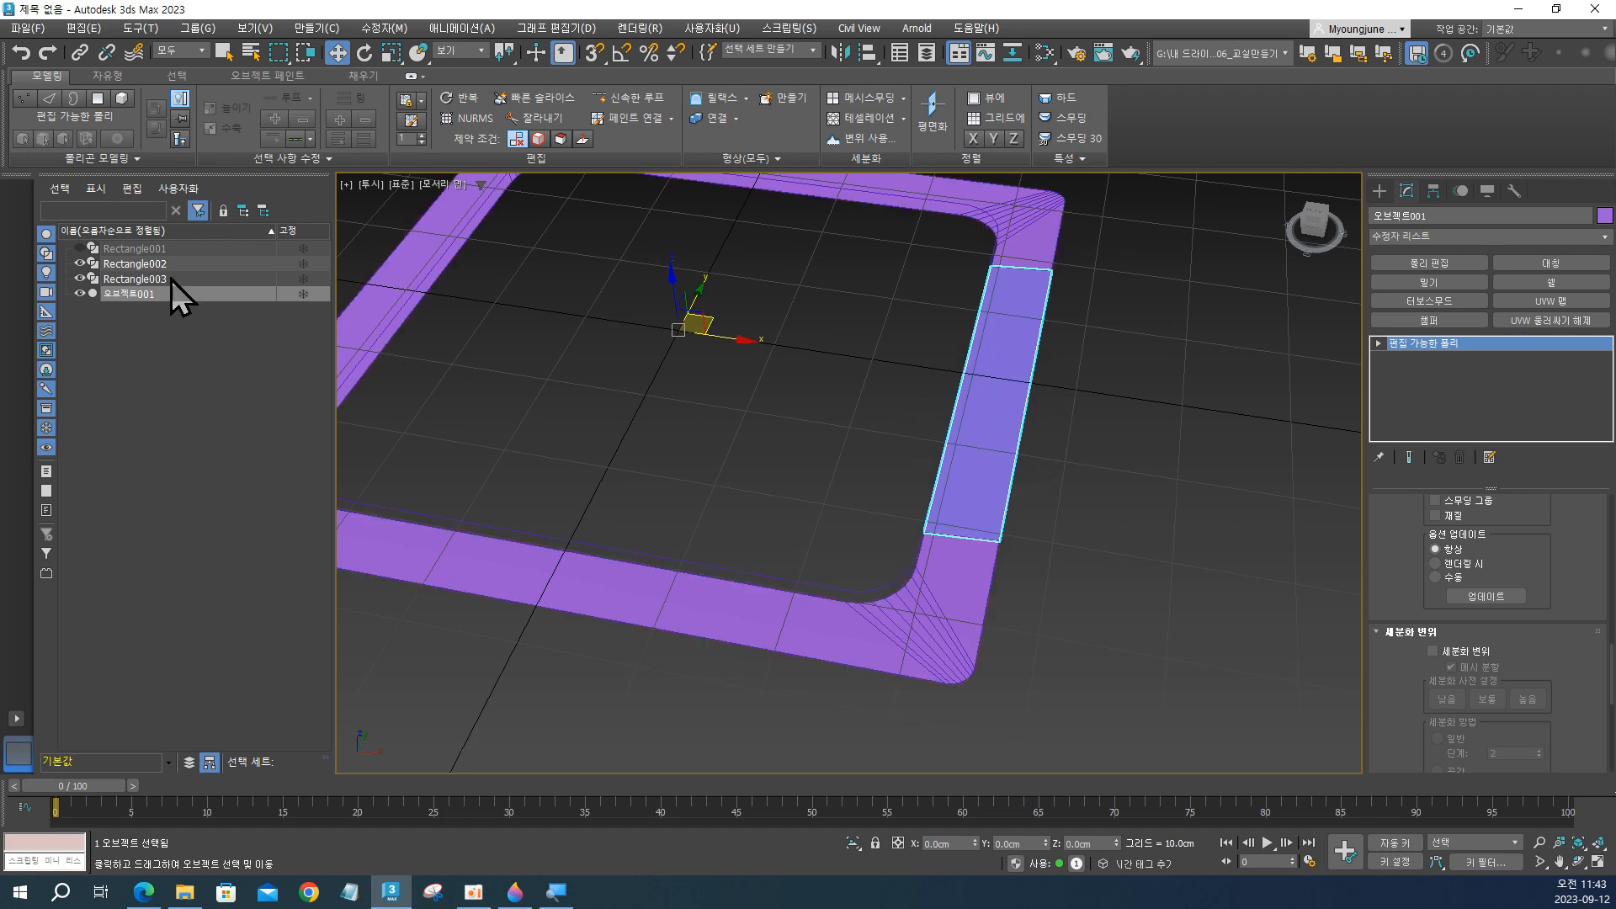
pyautogui.click(153, 265)
pyautogui.press('4')
pyautogui.moveTo(1067, 414); pyautogui.dragTo(1031, 504, button='middle')
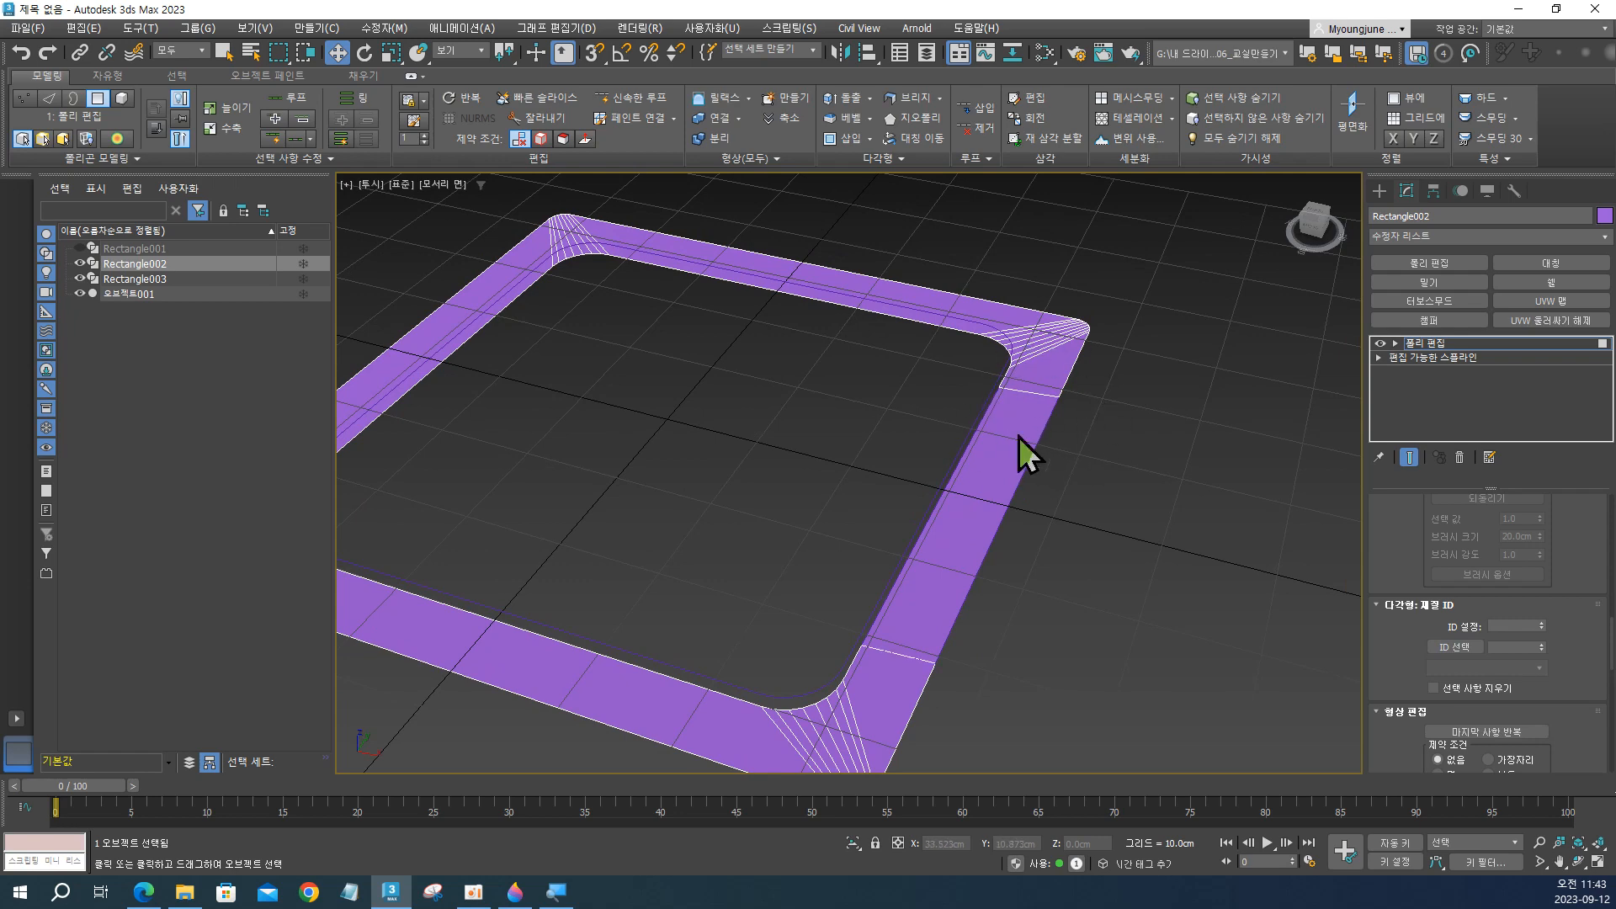
# Select all the open borders of the Rectangle002 frame at border level.
pyautogui.press('ctrl')
pyautogui.scroll(-2, 990, 400)
pyautogui.moveTo(990, 401)
pyautogui.keyDown('alt'); pyautogui.mouseDown(button='middle')
pyautogui.moveTo(1002, 415)
pyautogui.moveTo(1003, 399)
pyautogui.mouseUp(button='middle'); pyautogui.keyUp('alt')
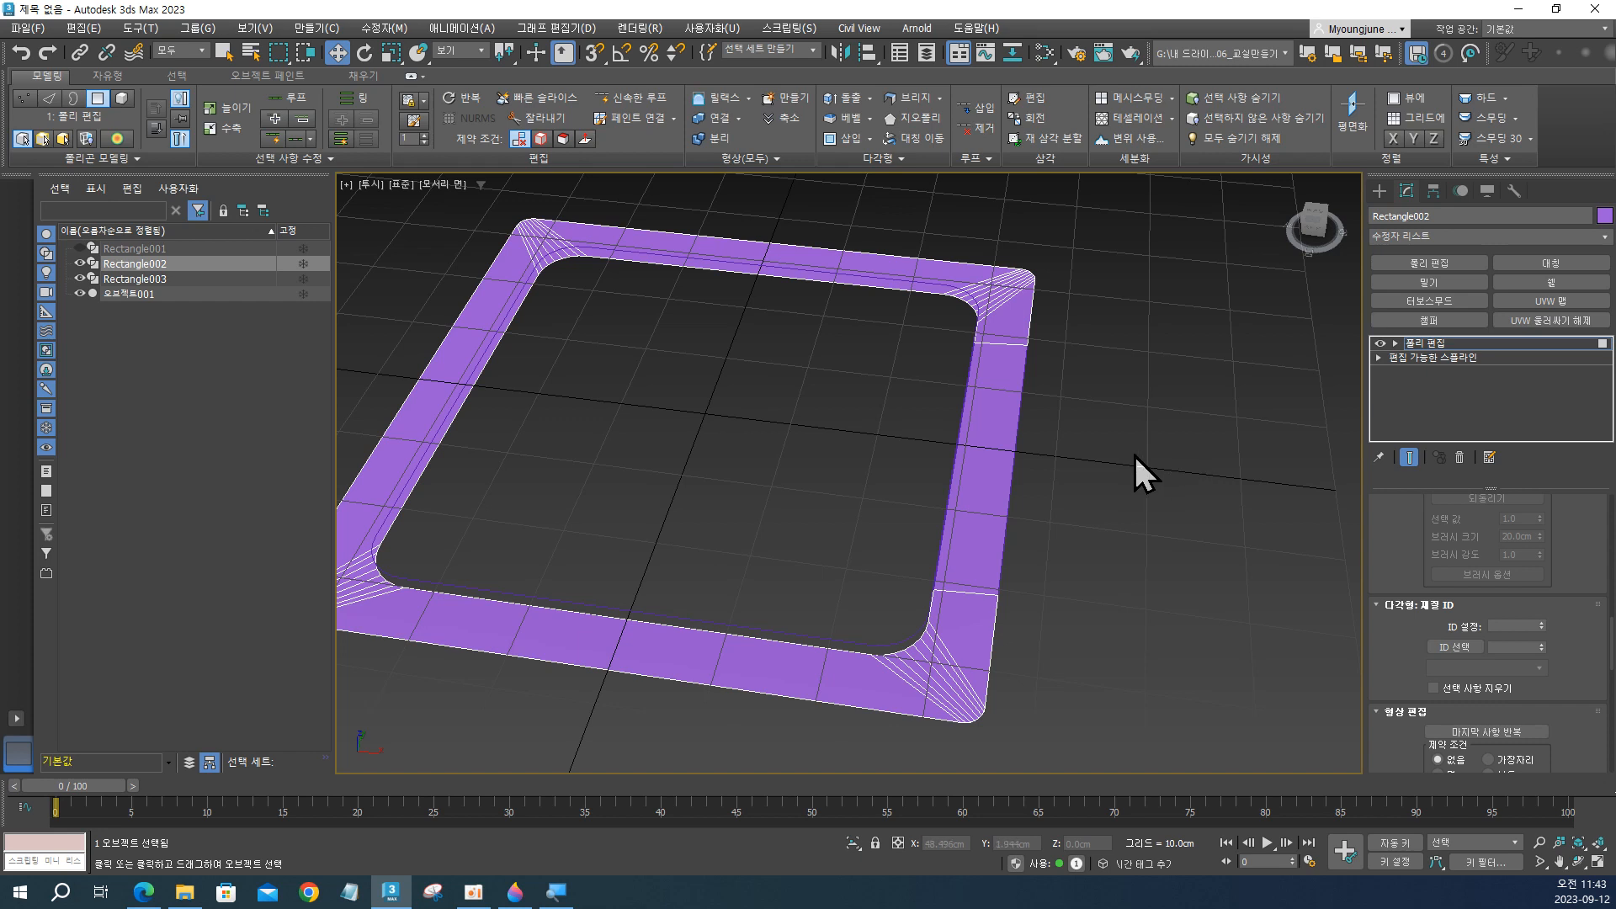
pyautogui.press('3')
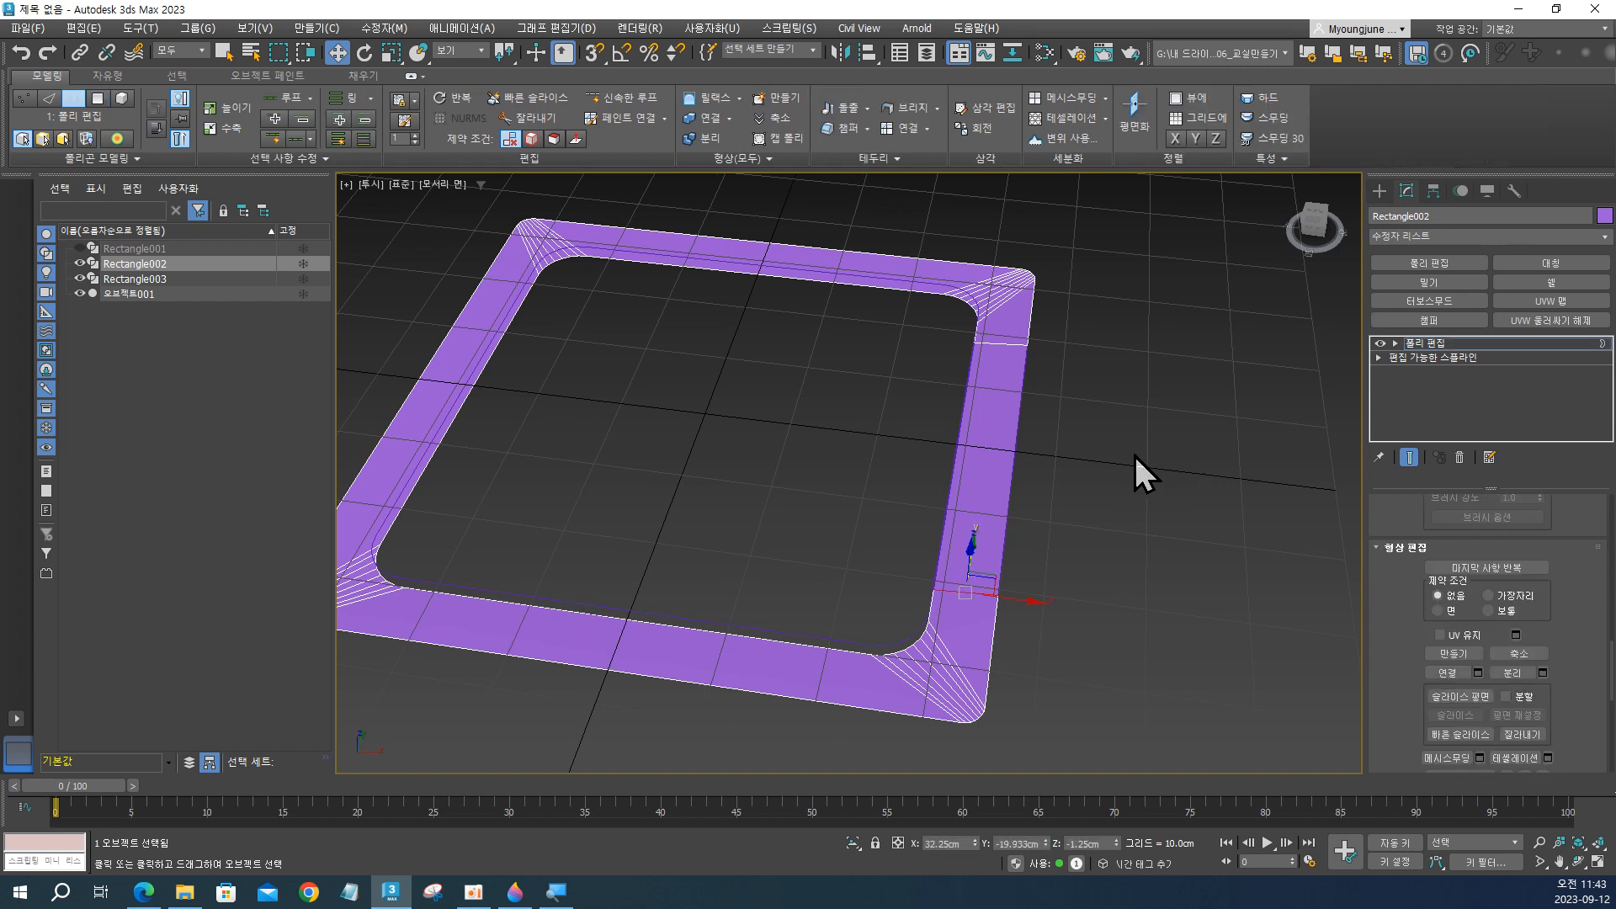
pyautogui.moveTo(933, 654); pyautogui.dragTo(934, 656)
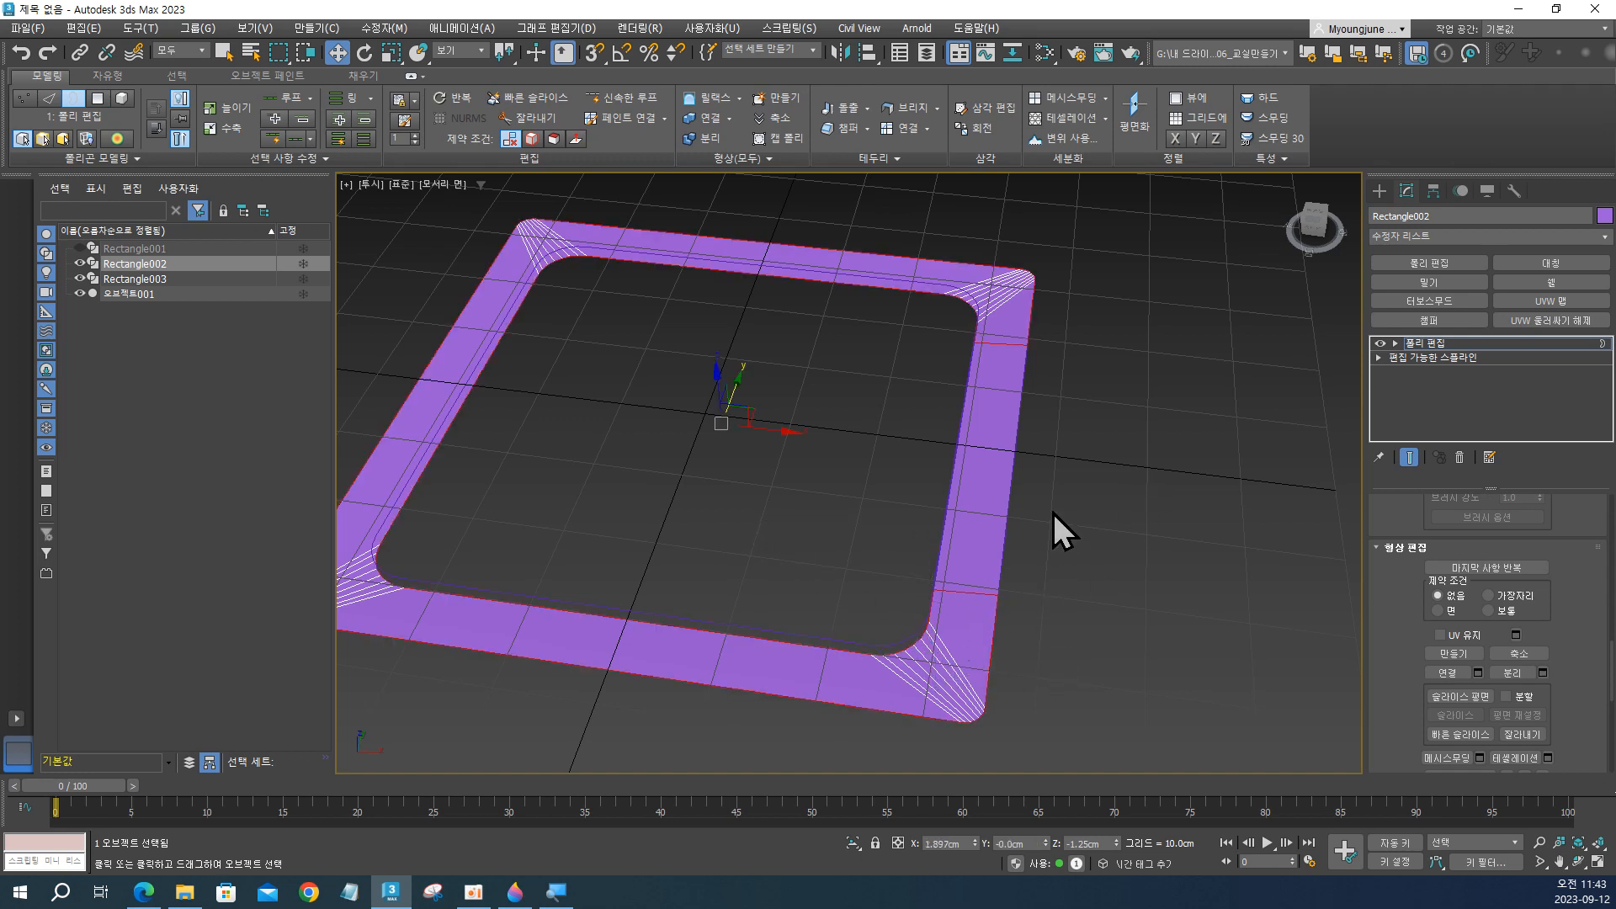
pyautogui.click(839, 498)
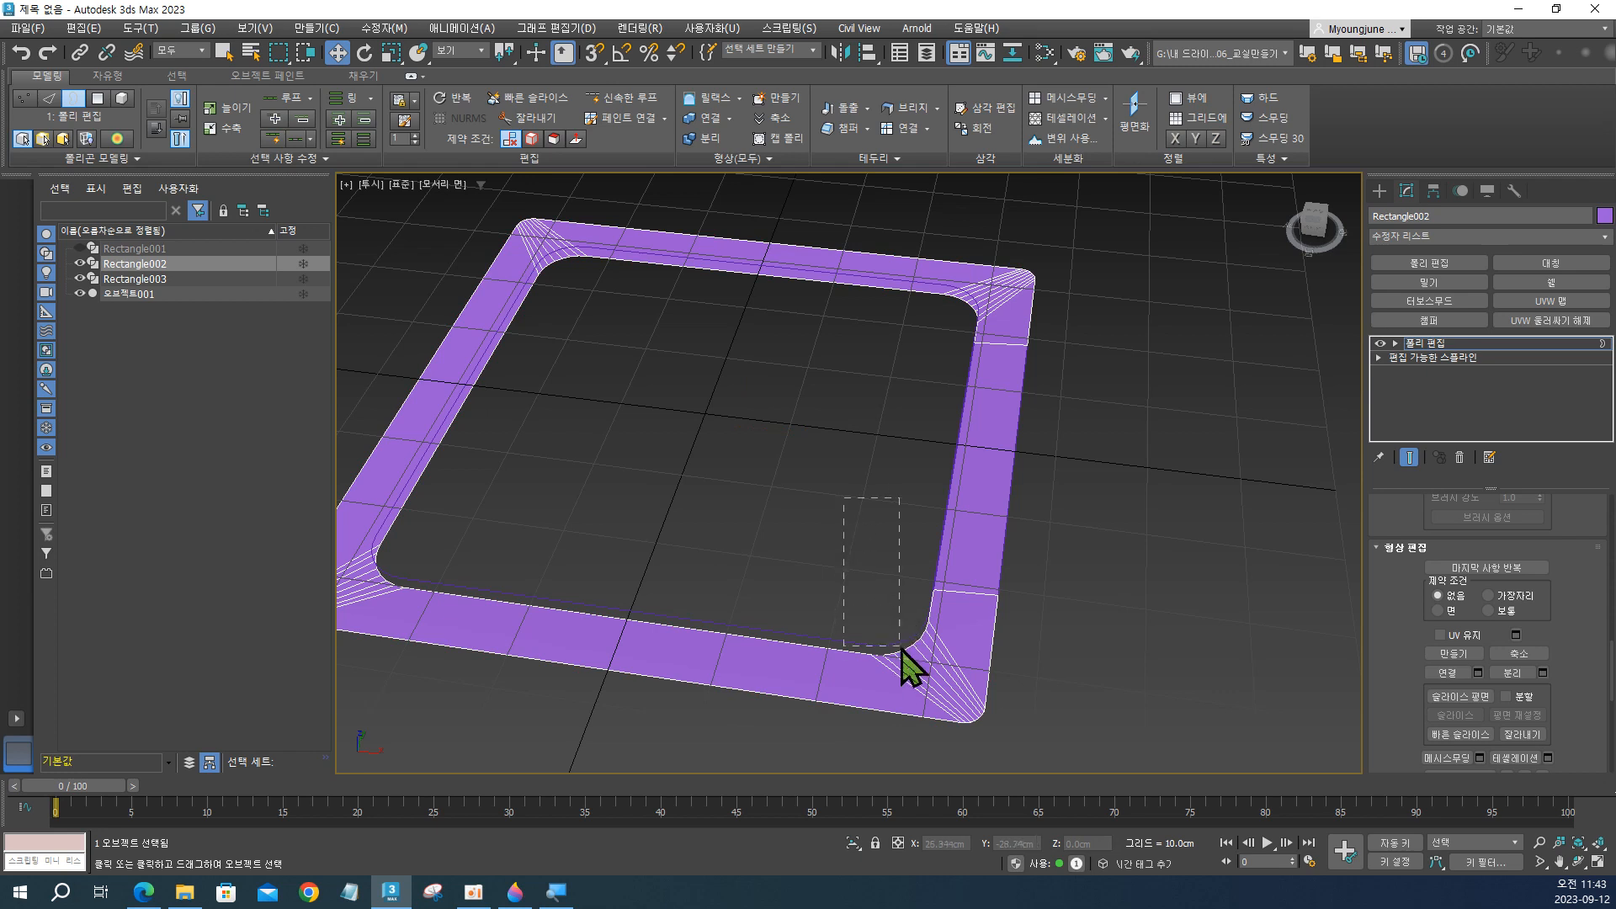
pyautogui.moveTo(908, 673); pyautogui.dragTo(906, 671)
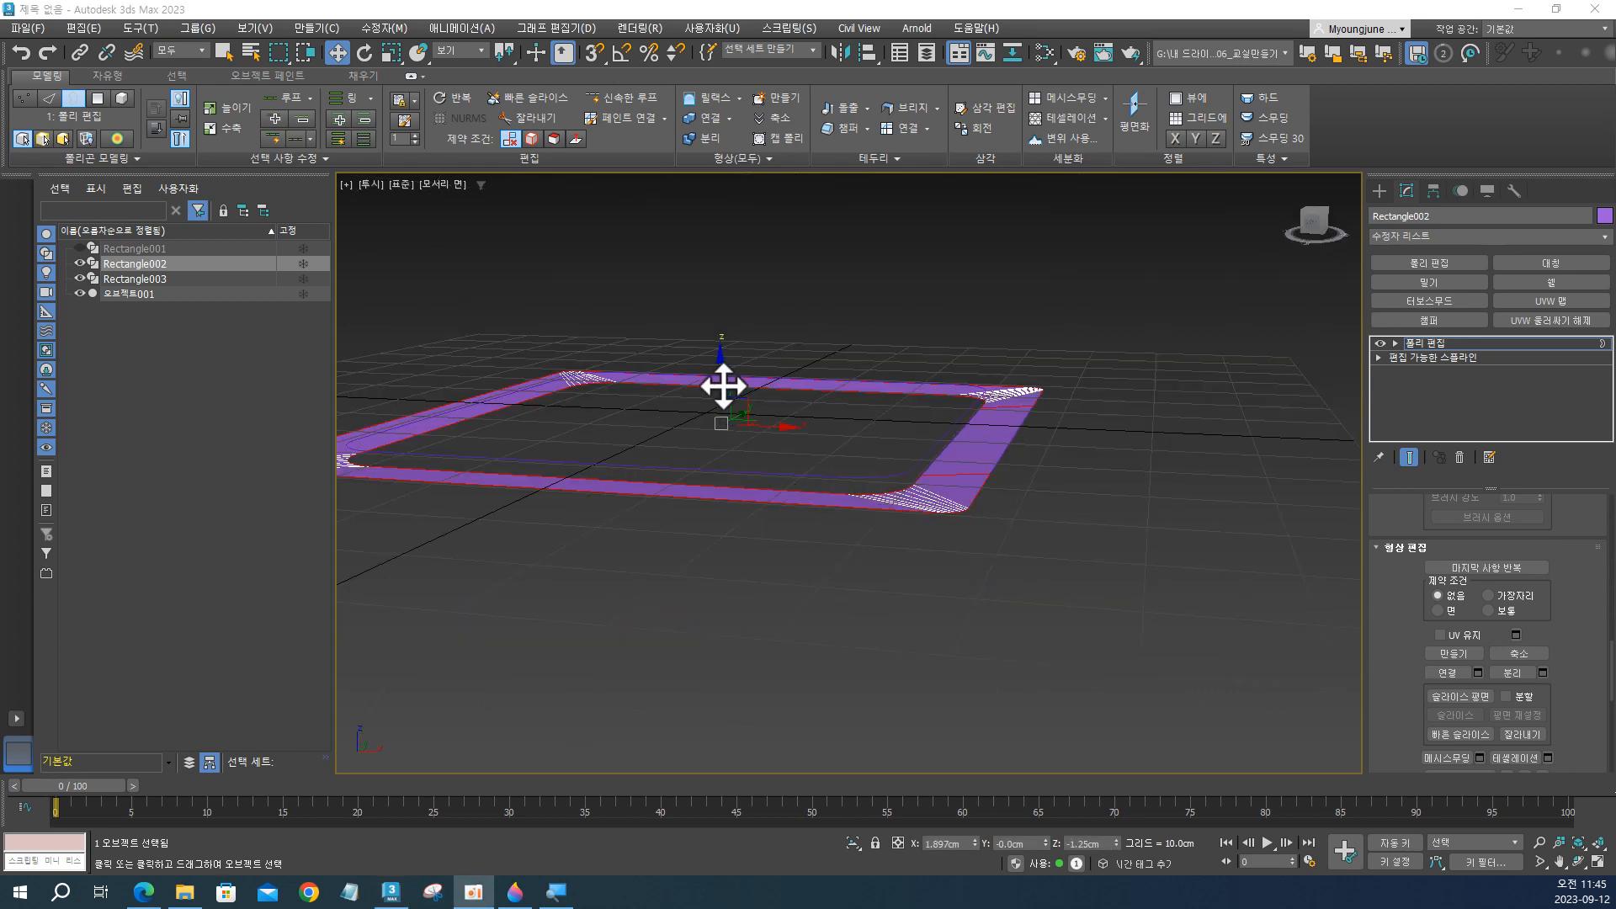
# Extrude the selected borders upward along Z to form the frame's side walls, setting their height at about Z 4.04 cm.
pyautogui.keyDown('shift'); pyautogui.moveTo(722, 382); pyautogui.dragTo(718, 318); pyautogui.keyUp('shift')
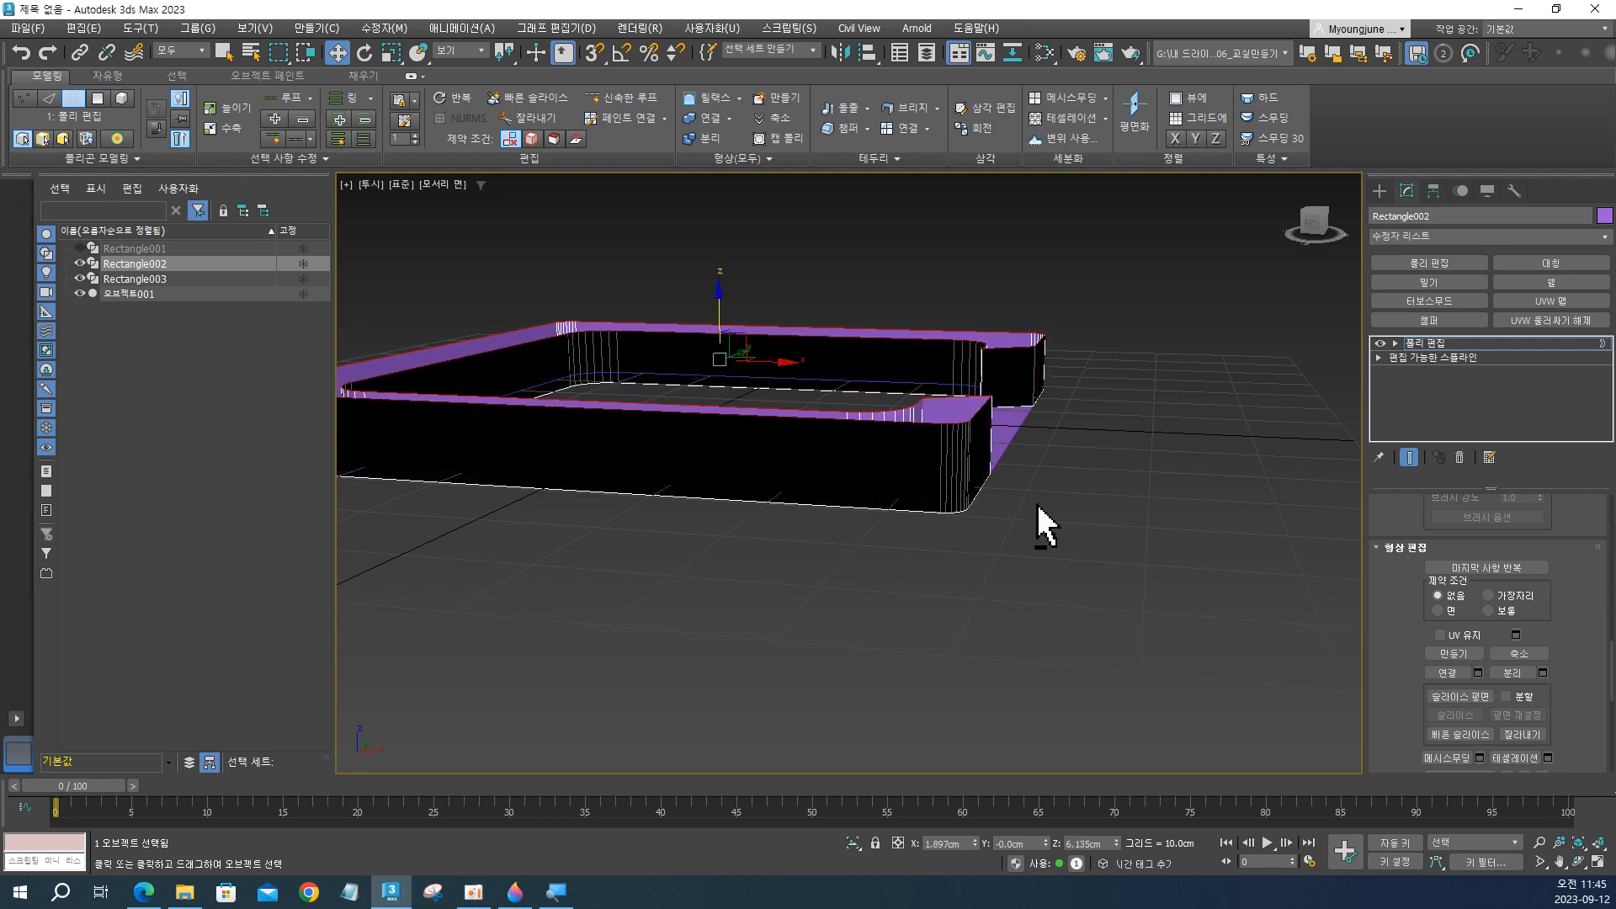
pyautogui.keyDown('alt'); pyautogui.moveTo(1038, 523); pyautogui.dragTo(812, 492, button='middle'); pyautogui.keyUp('alt')
pyautogui.moveTo(714, 313); pyautogui.dragTo(714, 327)
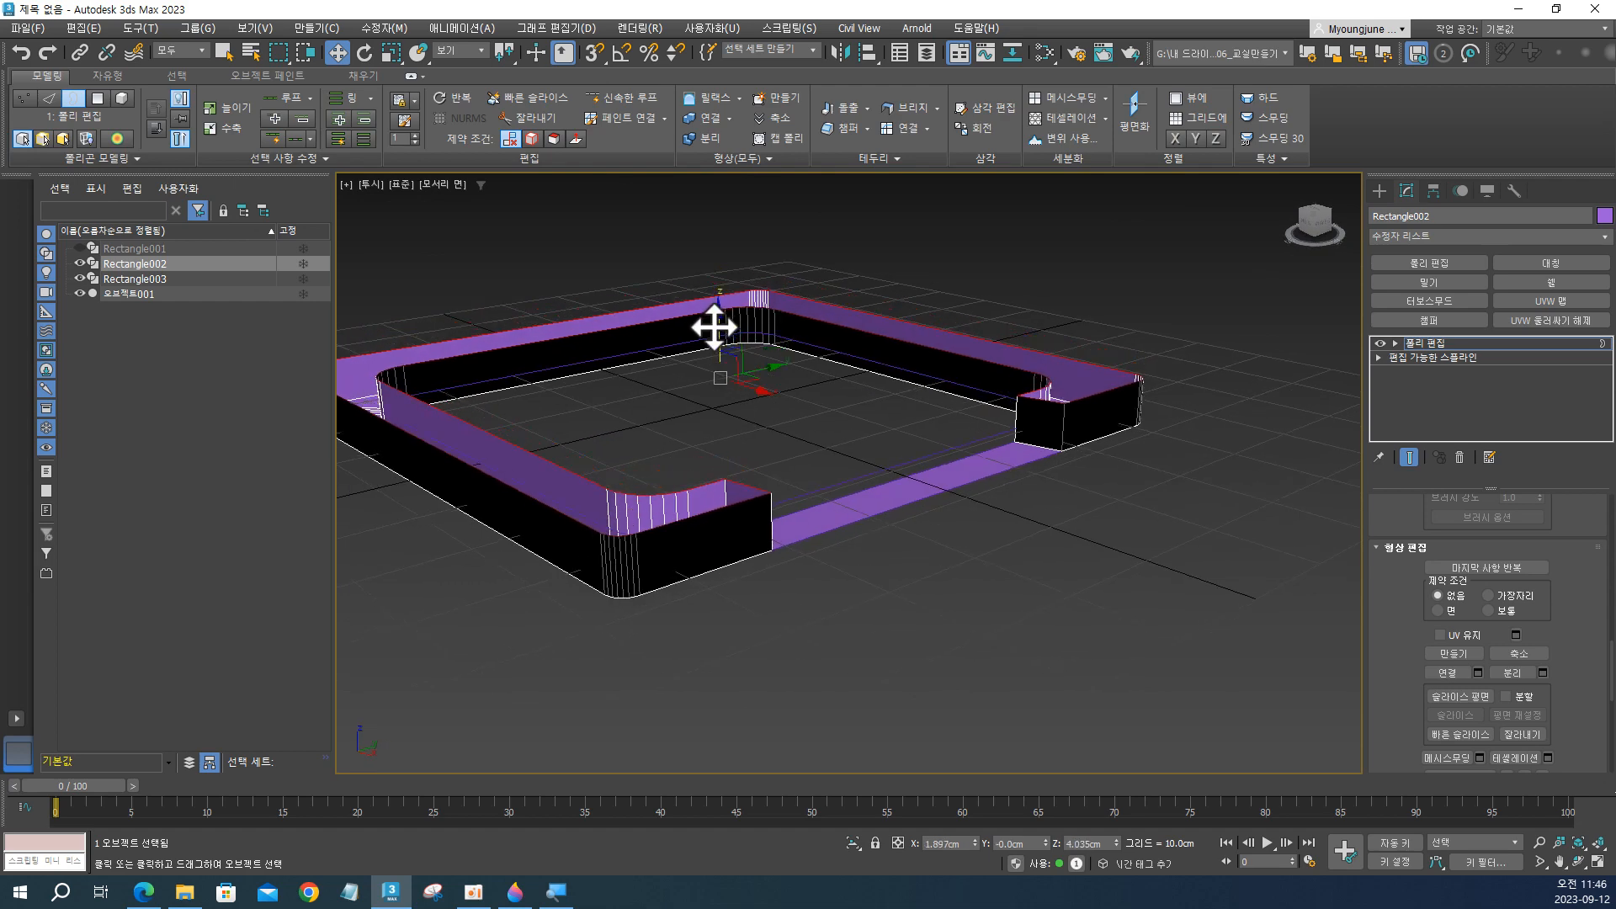
pyautogui.click(965, 543)
pyautogui.keyDown('alt'); pyautogui.moveTo(882, 488); pyautogui.dragTo(1078, 527, button='middle'); pyautogui.keyUp('alt')
pyautogui.keyDown('alt'); pyautogui.moveTo(1002, 599); pyautogui.dragTo(995, 541, button='middle'); pyautogui.keyUp('alt')
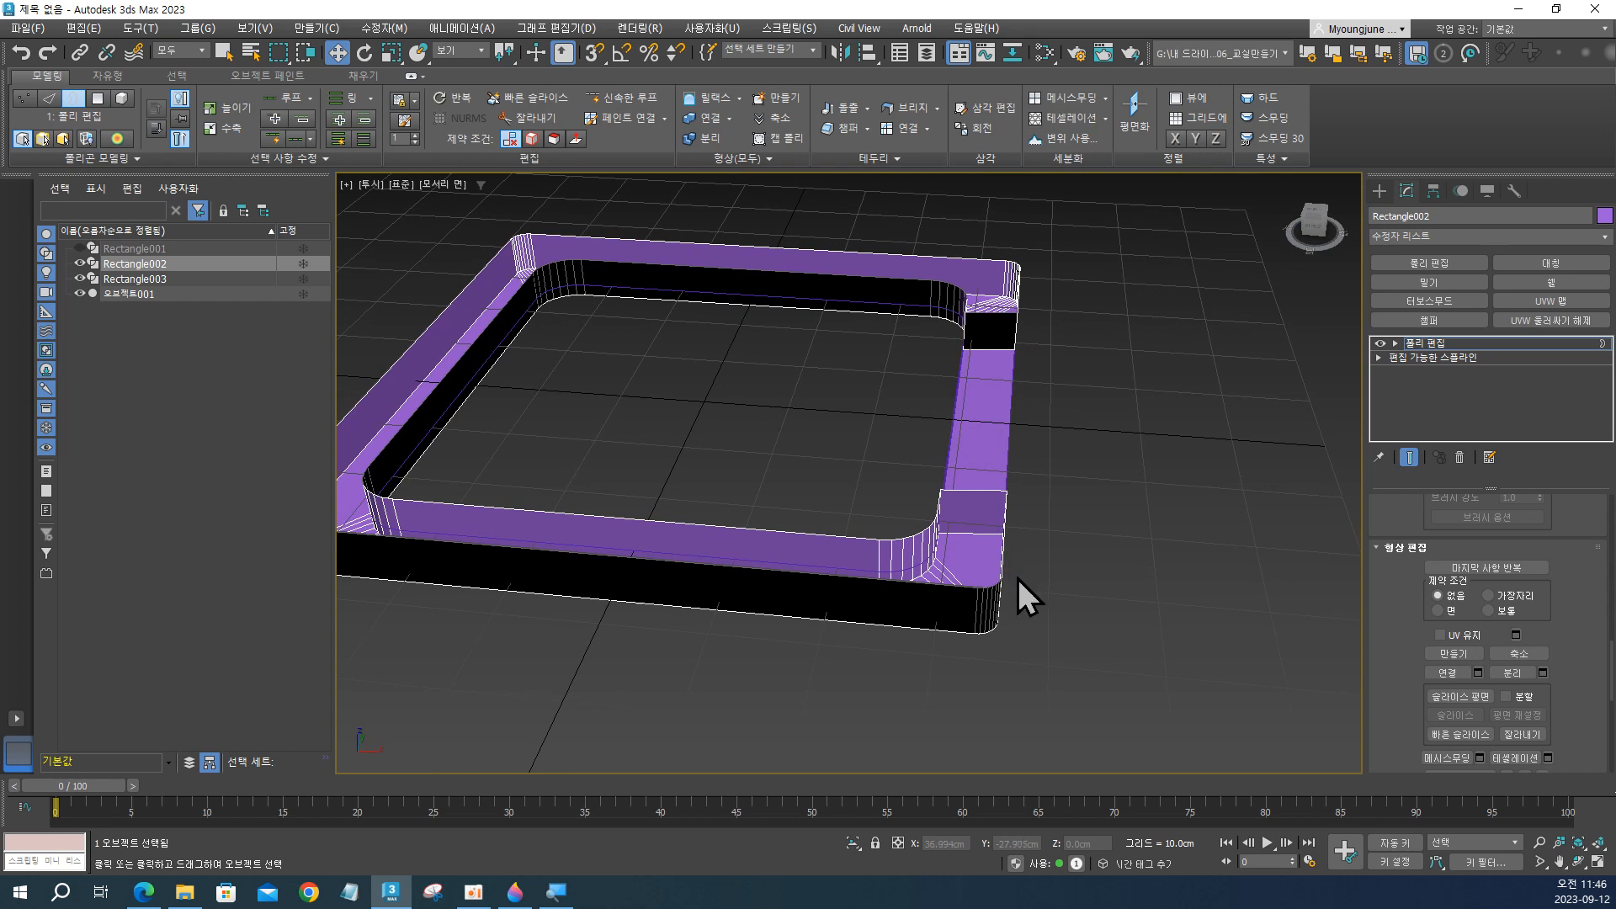
# Select the whole frame element at polygon level and flip its normals.
pyautogui.press('4')
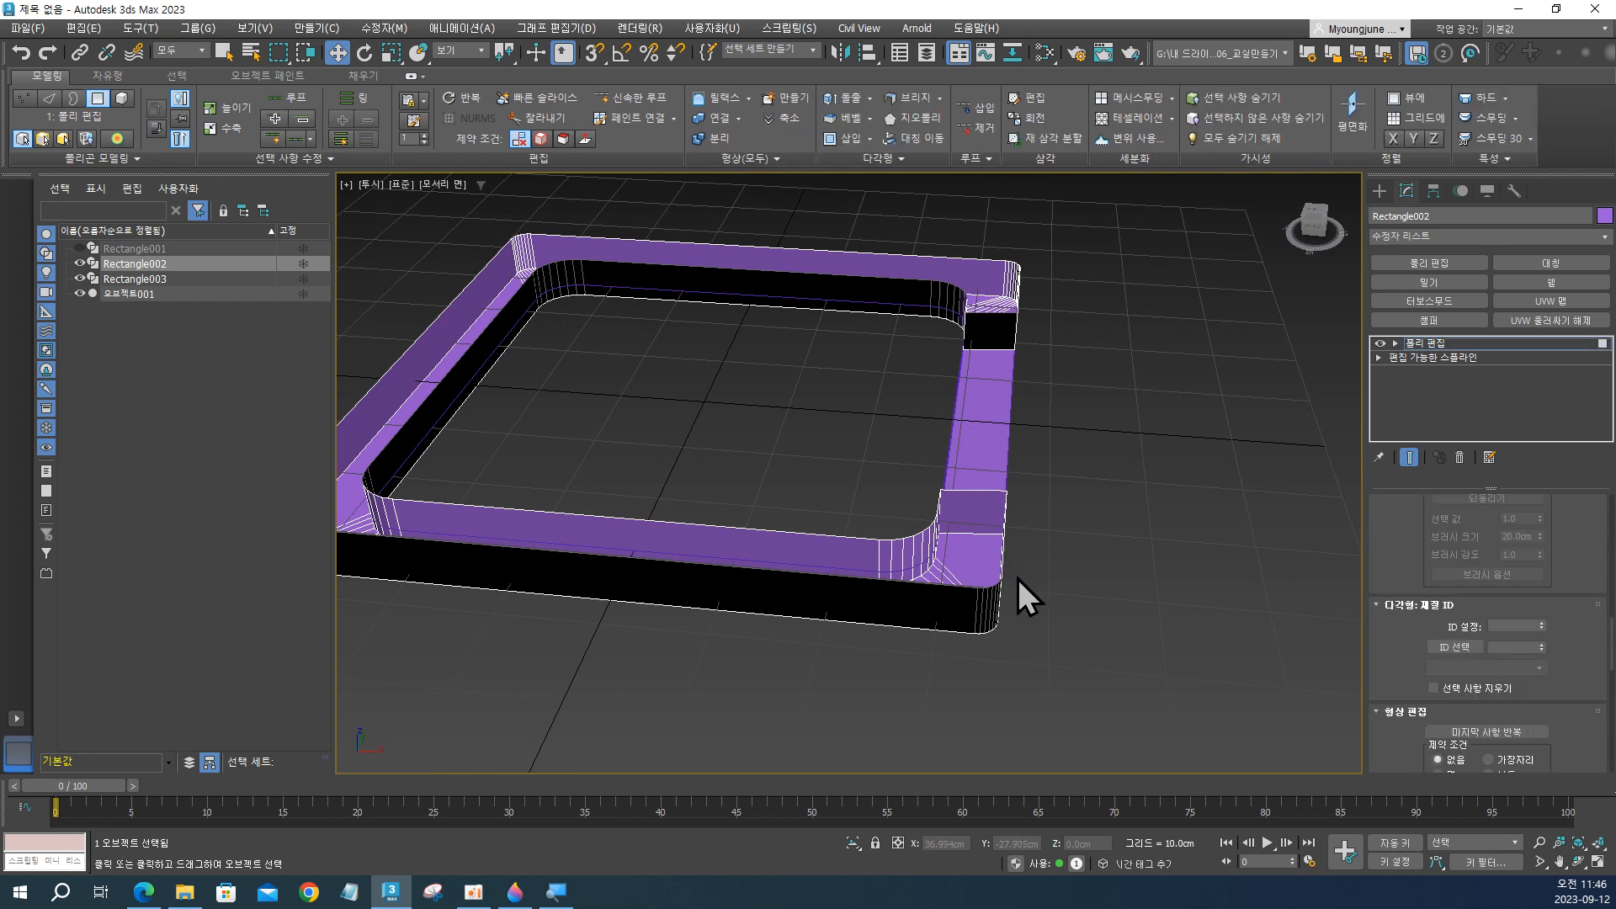
pyautogui.doubleClick(853, 563)
pyautogui.keyDown('alt'); pyautogui.moveTo(952, 603); pyautogui.dragTo(1043, 676, button='middle'); pyautogui.keyUp('alt')
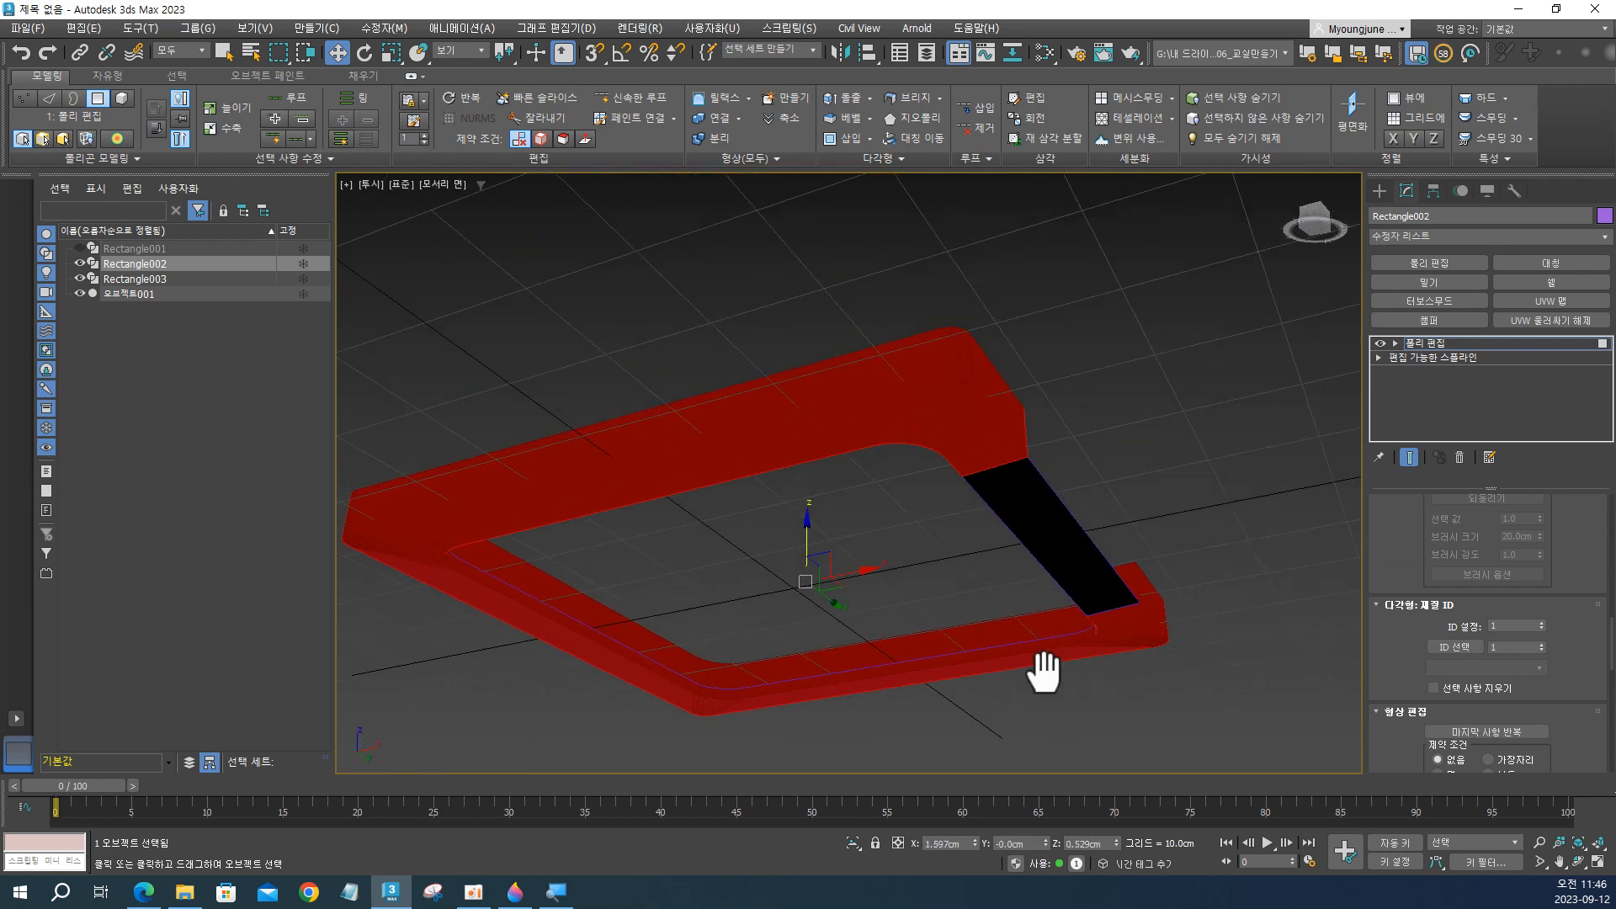
pyautogui.rightClick(948, 377)
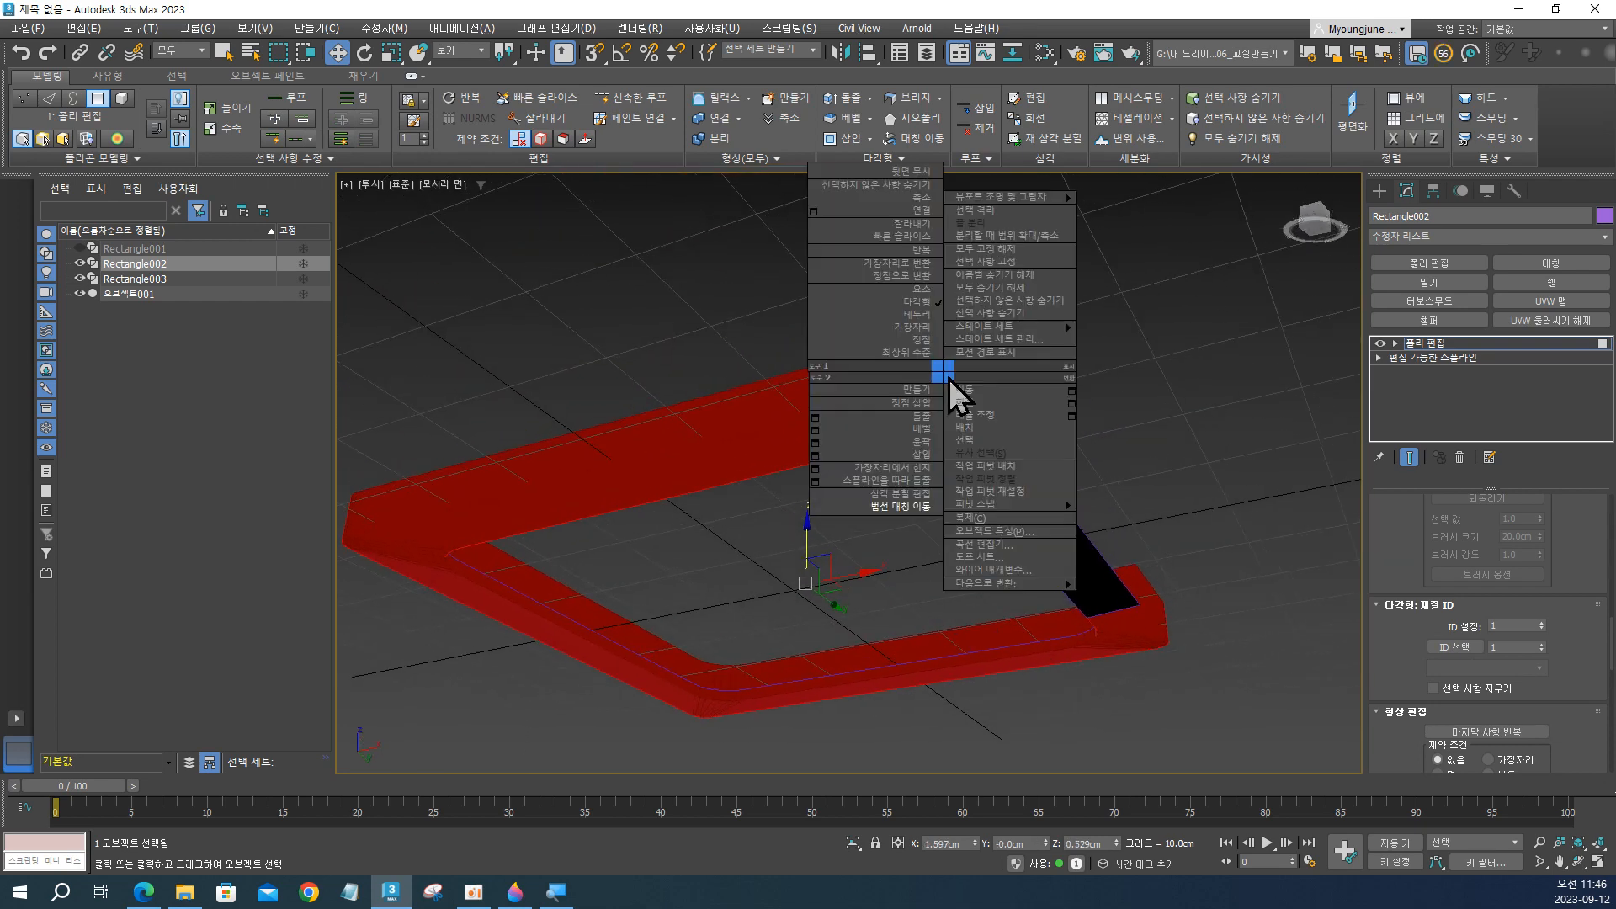
pyautogui.click(920, 507)
pyautogui.scroll(-2, 974, 447)
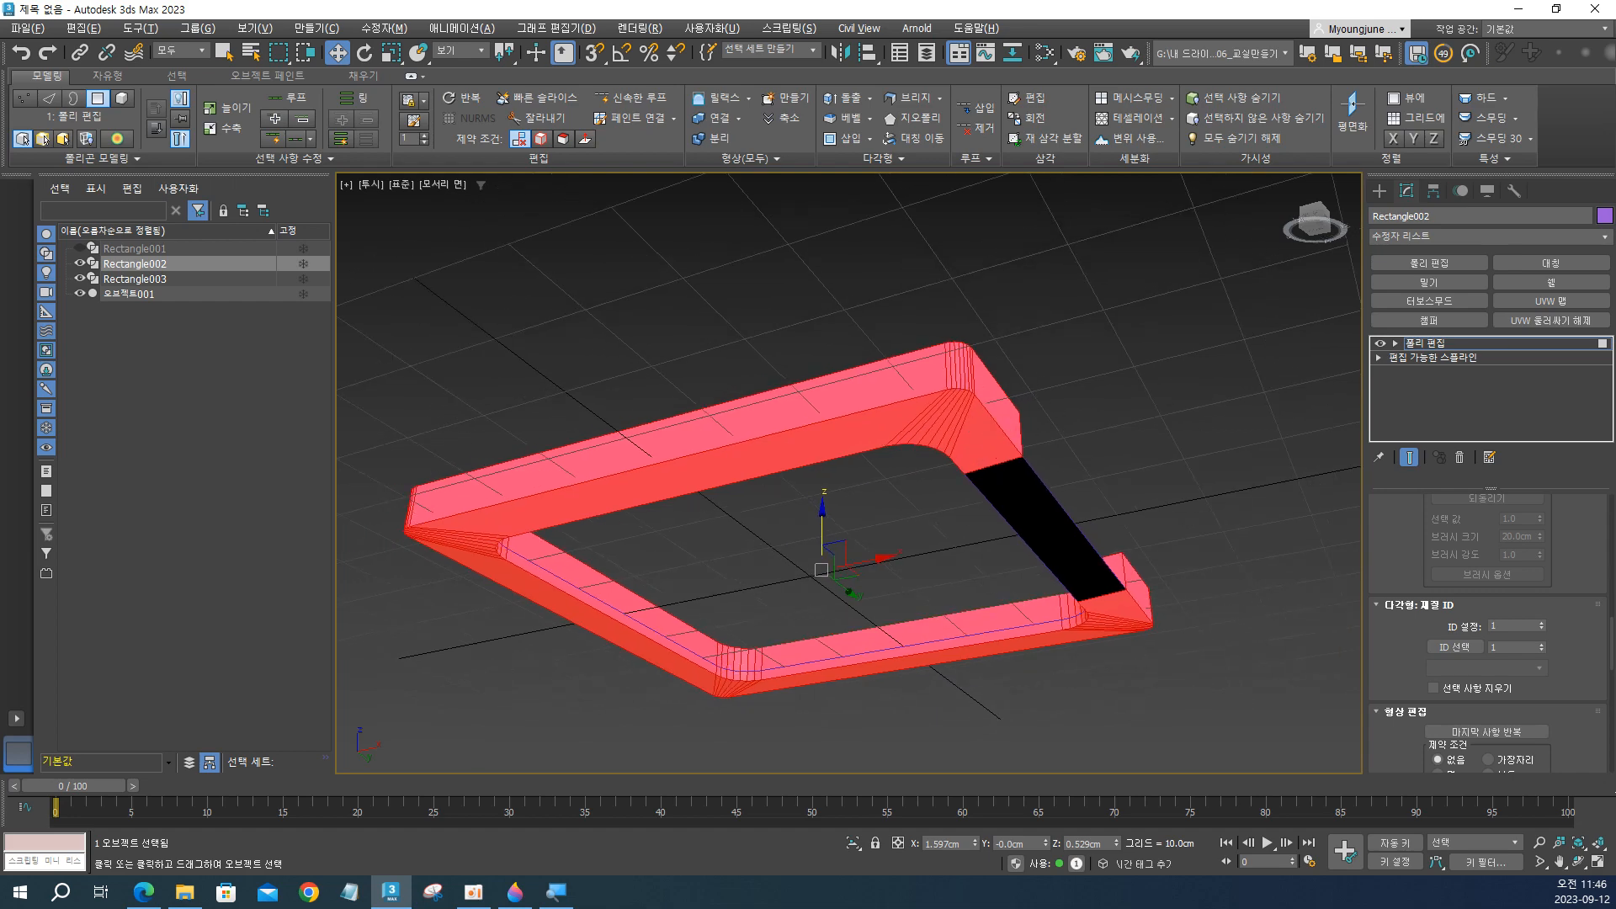
pyautogui.keyDown('alt'); pyautogui.moveTo(747, 285); pyautogui.dragTo(751, 526, button='middle'); pyautogui.keyUp('alt')
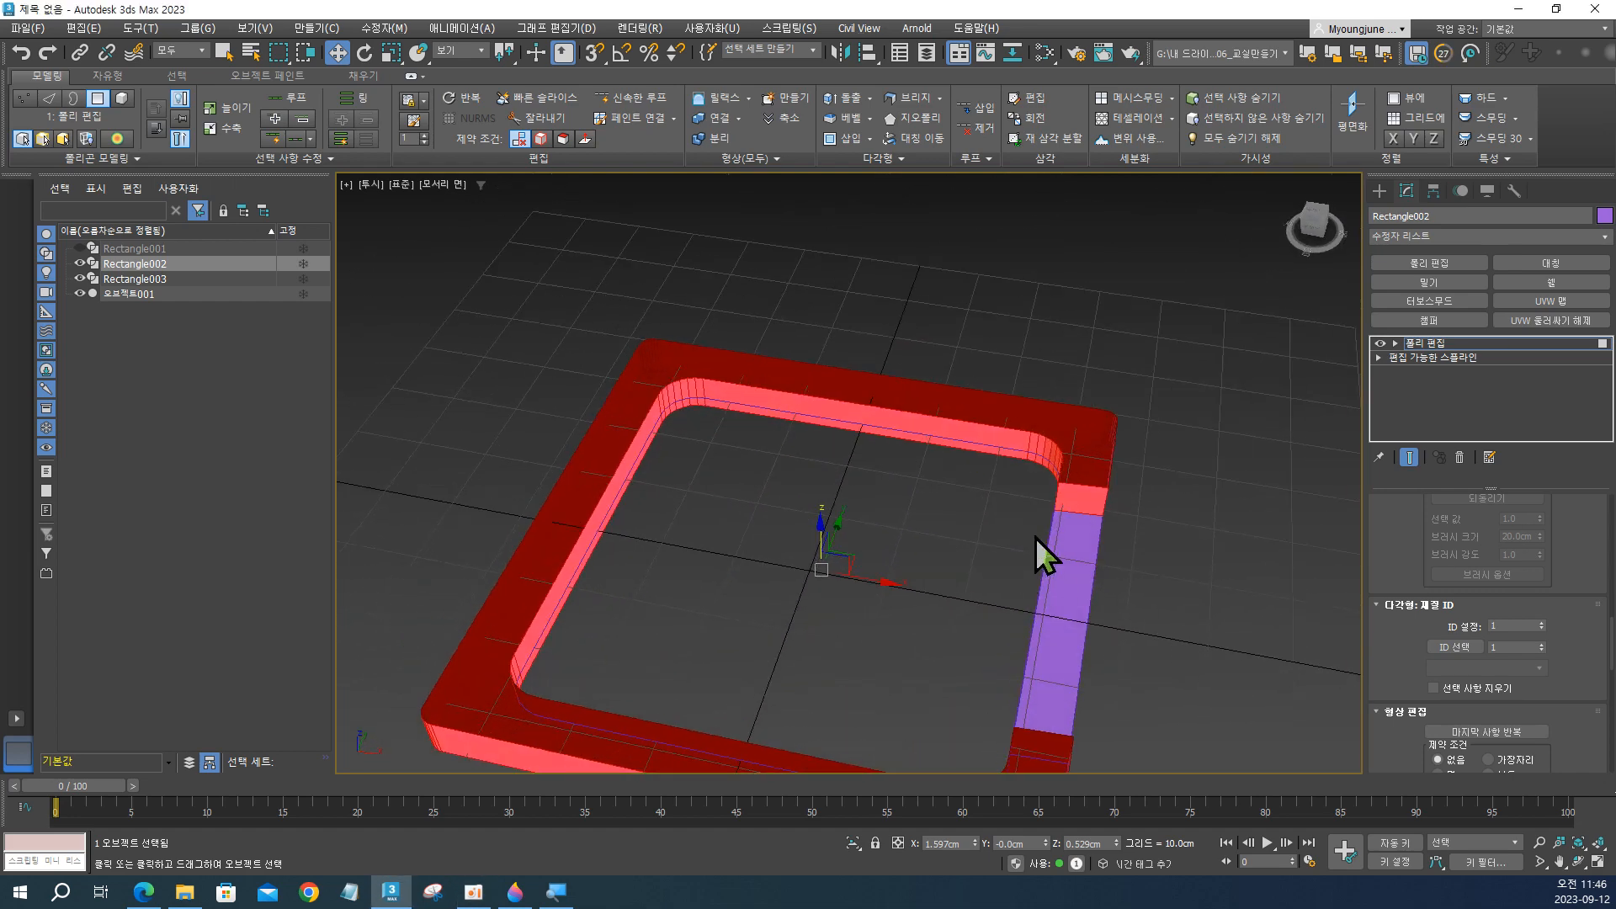
pyautogui.press('ctrl')
pyautogui.moveTo(991, 606); pyautogui.dragTo(877, 590, button='middle')
pyautogui.scroll(-2, 861, 524)
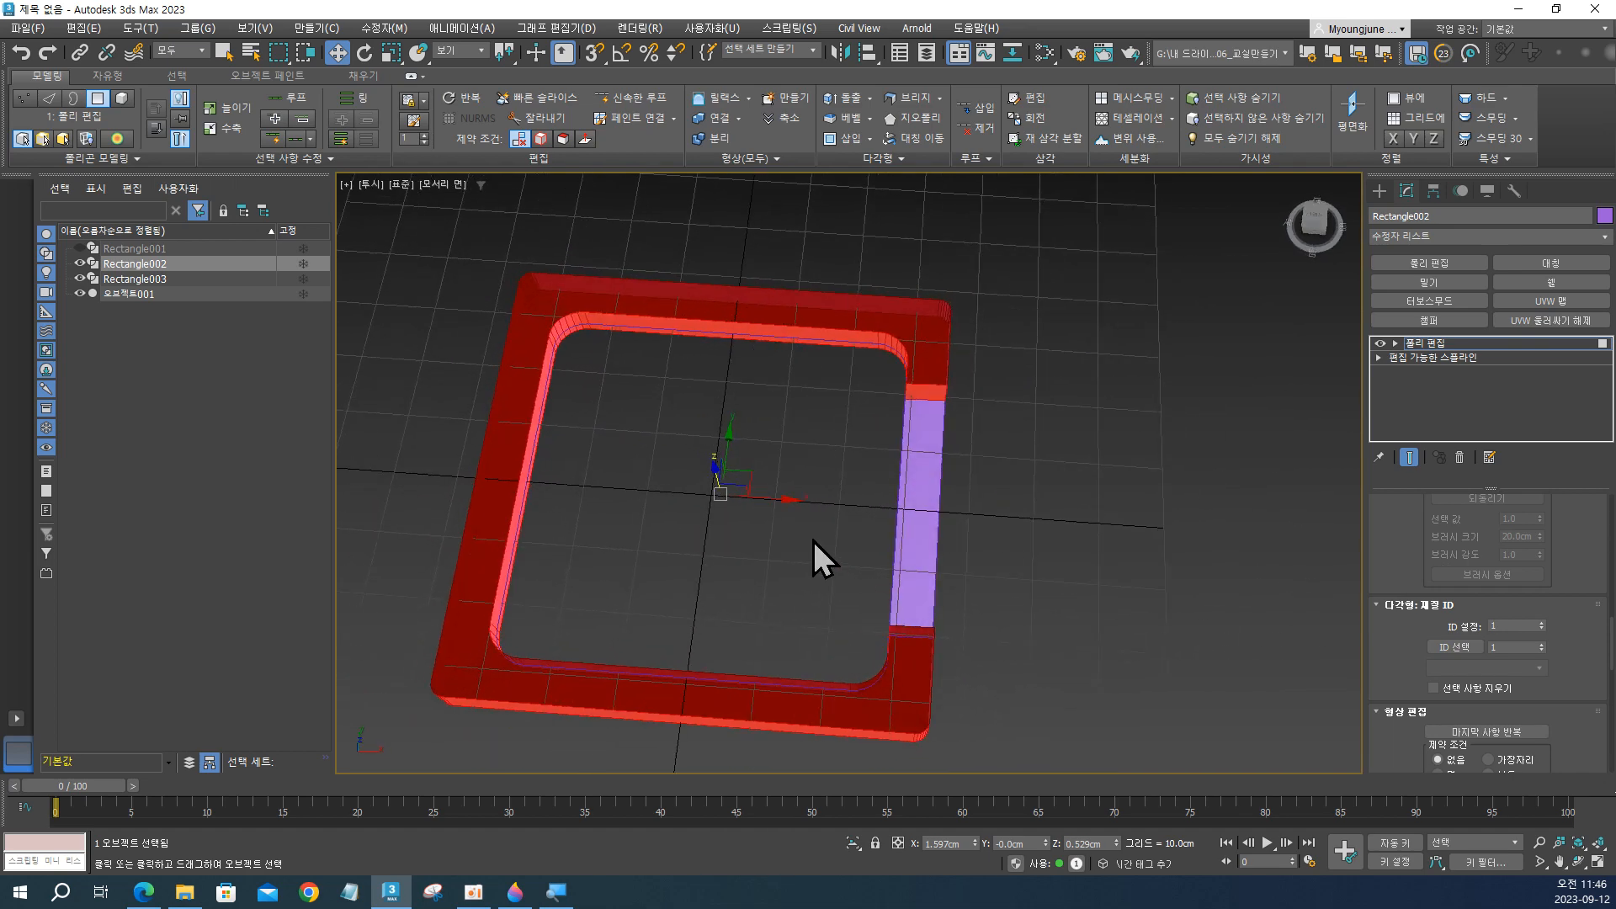
pyautogui.moveTo(814, 541); pyautogui.dragTo(875, 539, button='middle')
pyautogui.press('ctrl')
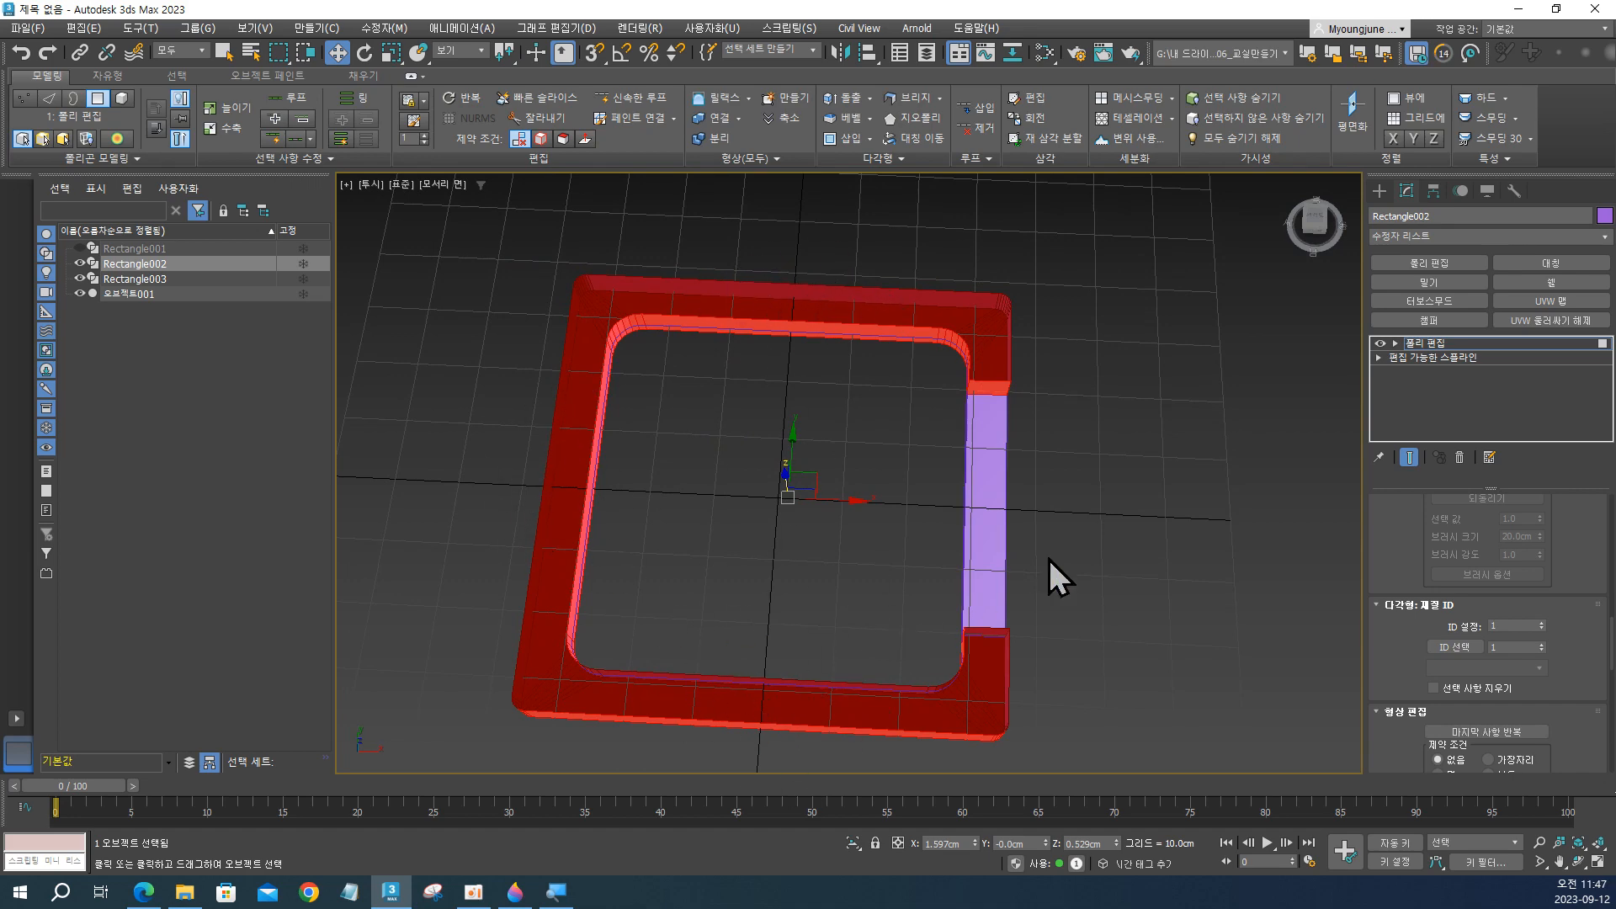
pyautogui.keyDown('alt'); pyautogui.moveTo(1109, 551); pyautogui.dragTo(1100, 505, button='middle'); pyautogui.keyUp('alt')
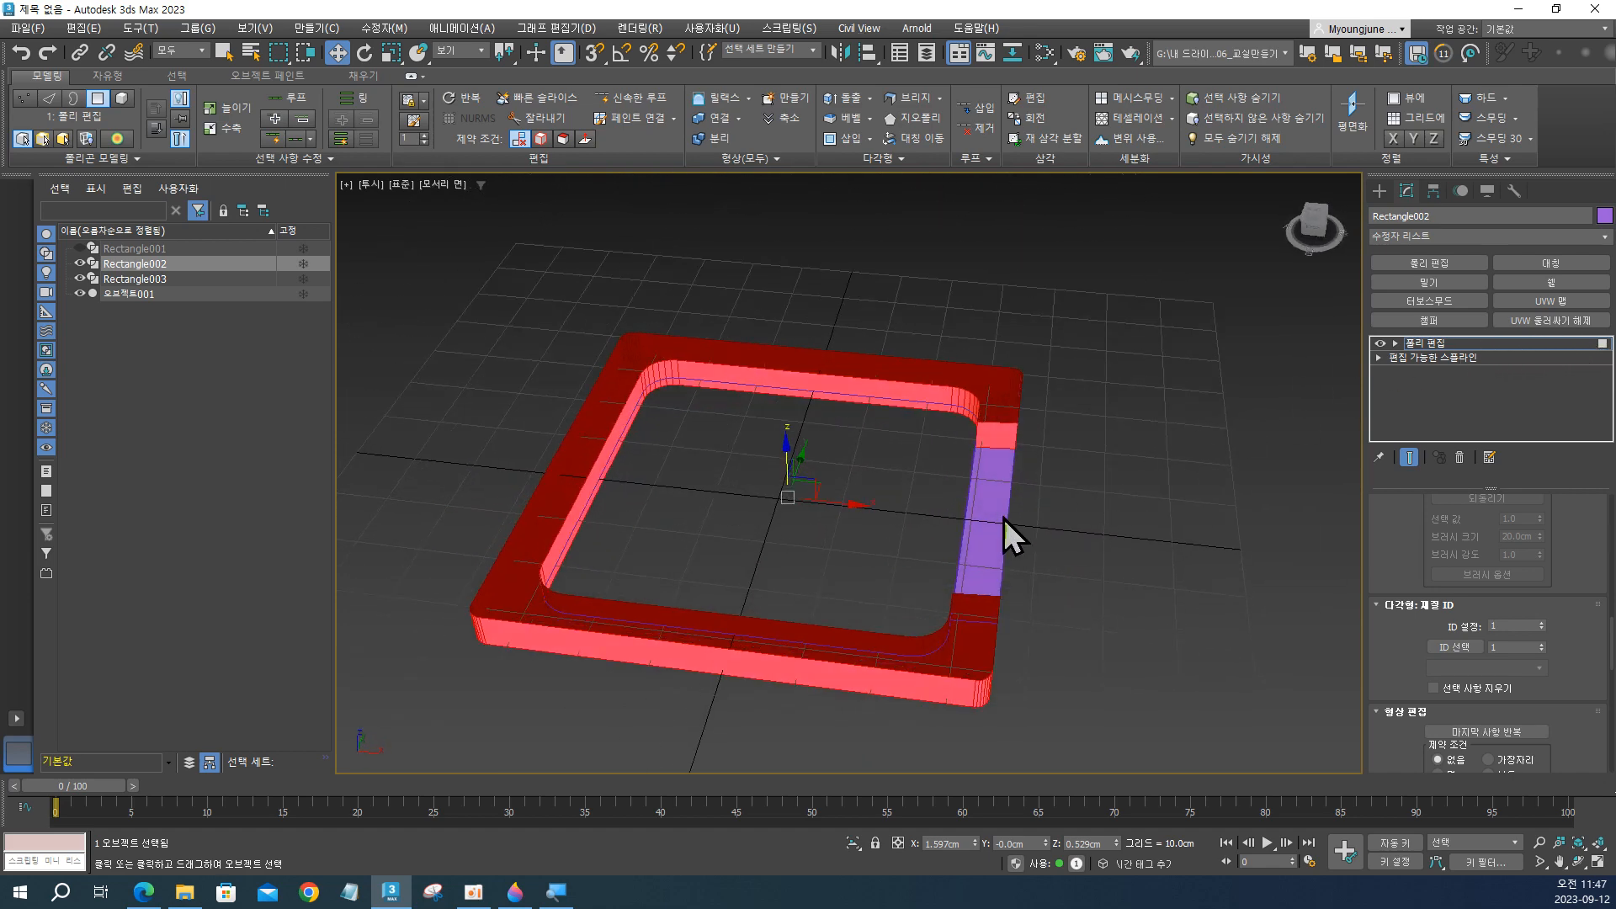
# Exit polygon level, add a Symmetry modifier to Rectangle002 and set its type to Radial about the Z axis.
pyautogui.press('4')
pyautogui.keyDown('alt'); pyautogui.moveTo(1114, 436); pyautogui.dragTo(1054, 468, button='middle'); pyautogui.keyUp('alt')
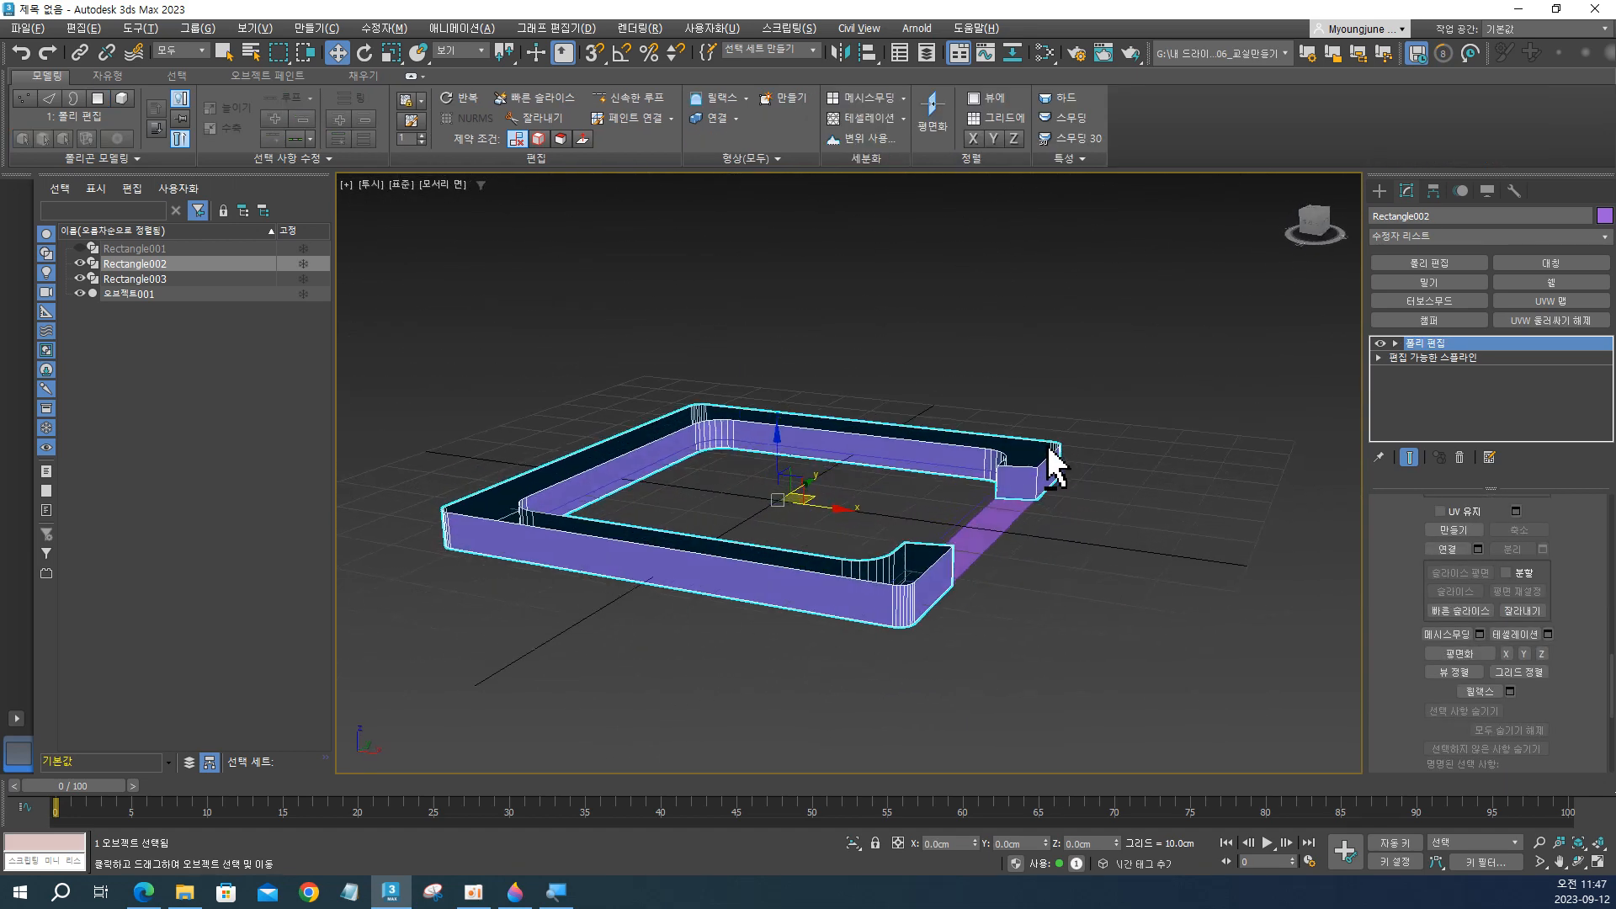
pyautogui.click(1545, 264)
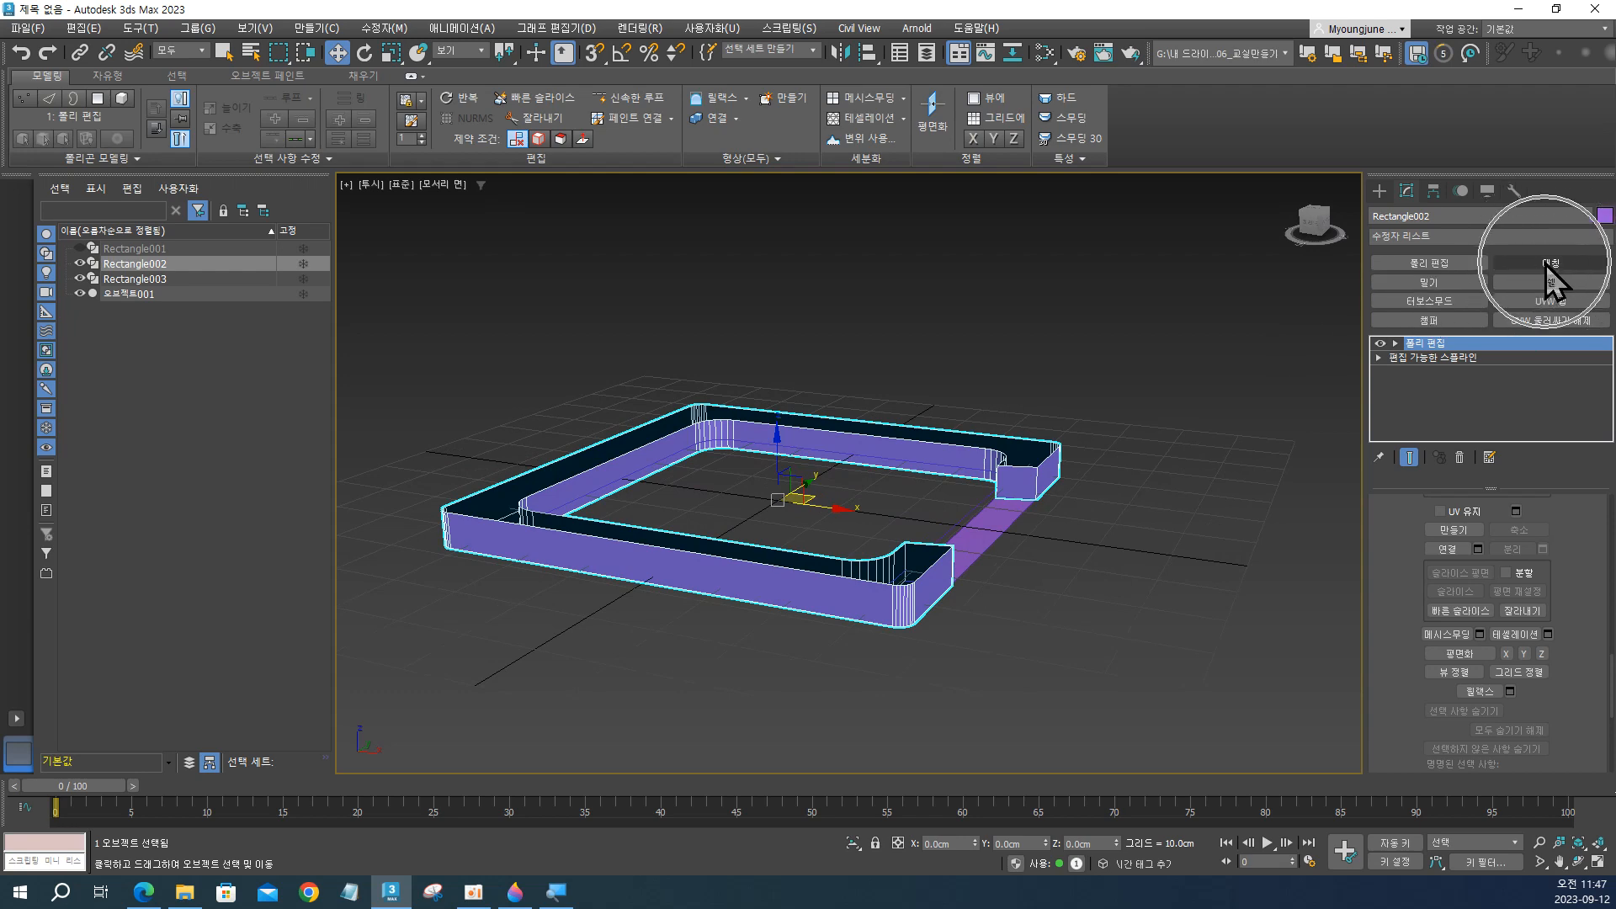
pyautogui.moveTo(905, 592)
pyautogui.keyDown('alt'); pyautogui.mouseDown(button='middle')
pyautogui.moveTo(880, 586)
pyautogui.moveTo(898, 508)
pyautogui.moveTo(916, 566)
pyautogui.mouseUp(button='middle'); pyautogui.keyUp('alt')
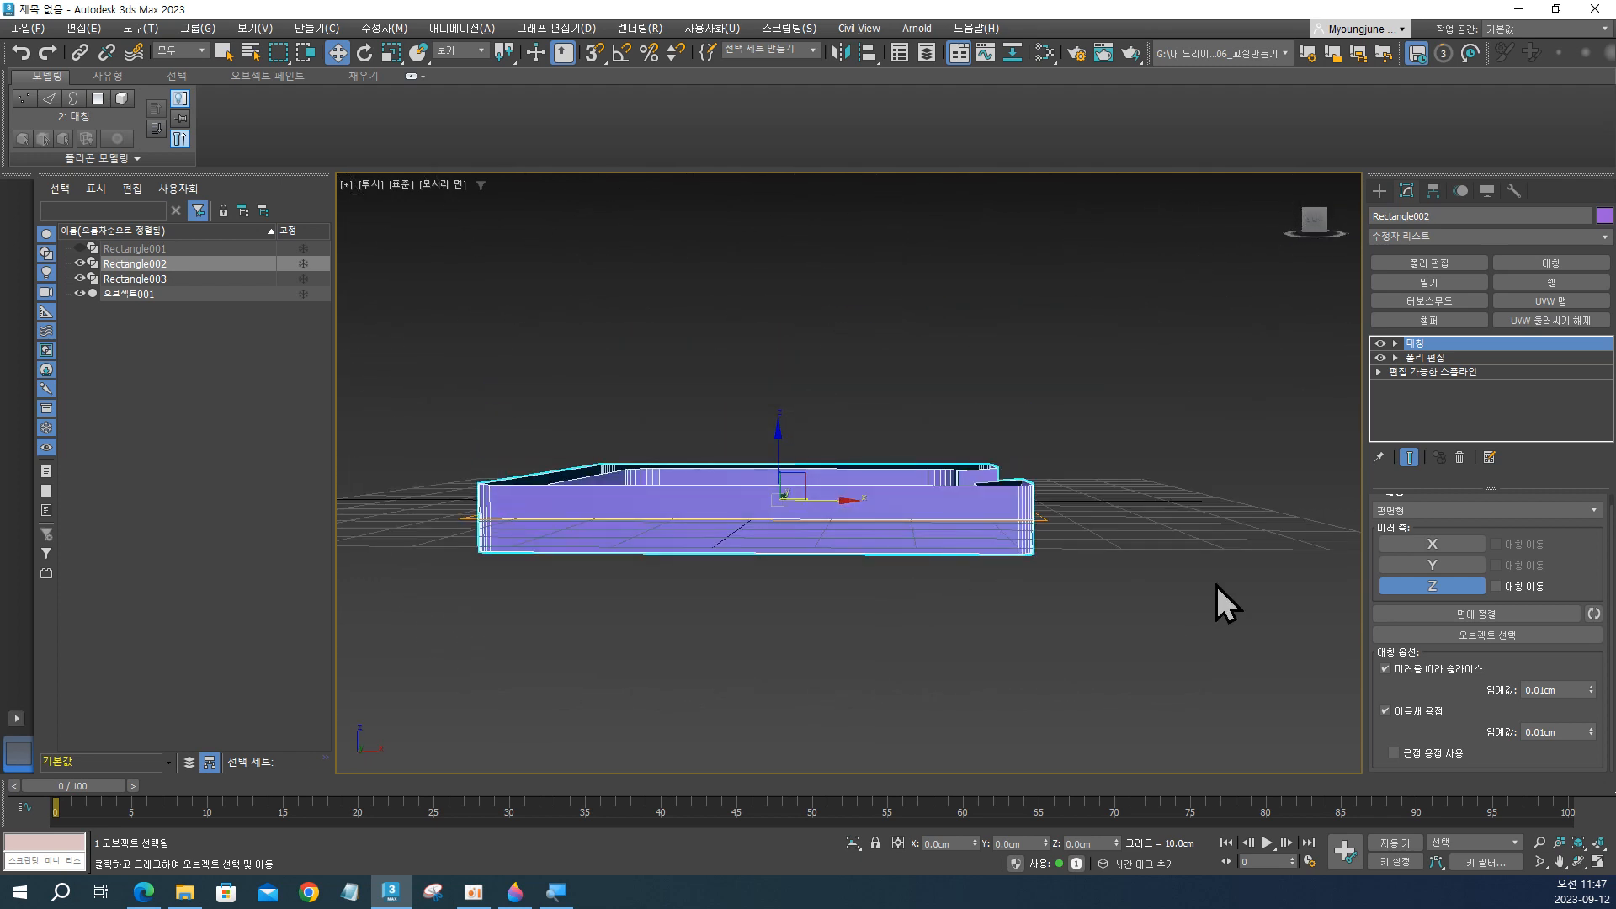
pyautogui.click(1407, 514)
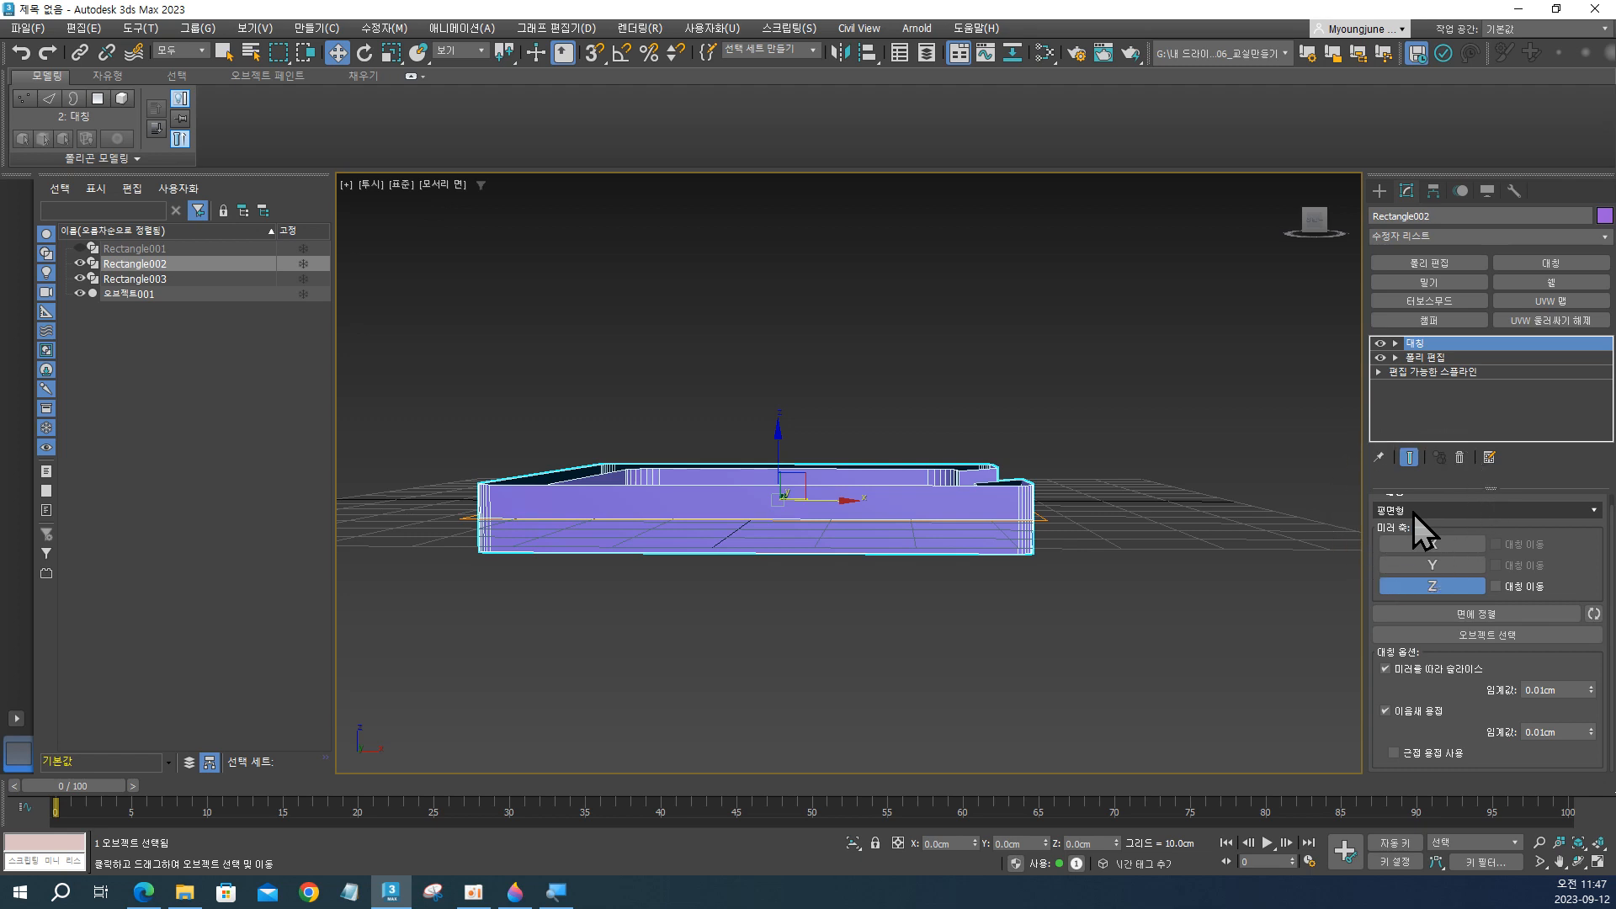
pyautogui.click(1414, 512)
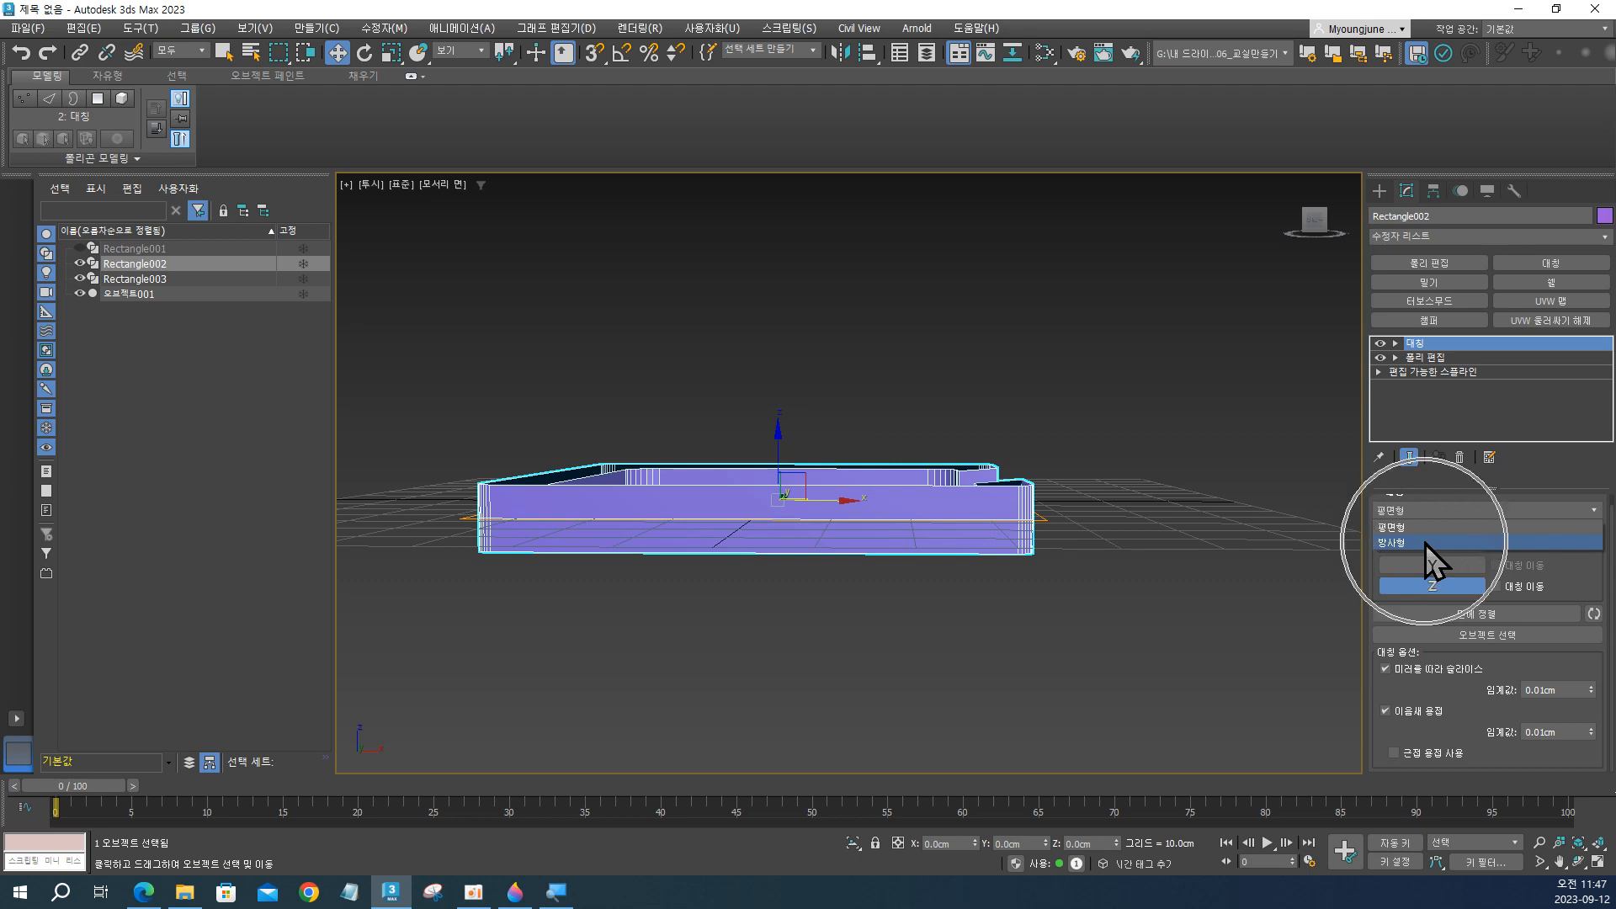
pyautogui.click(1426, 543)
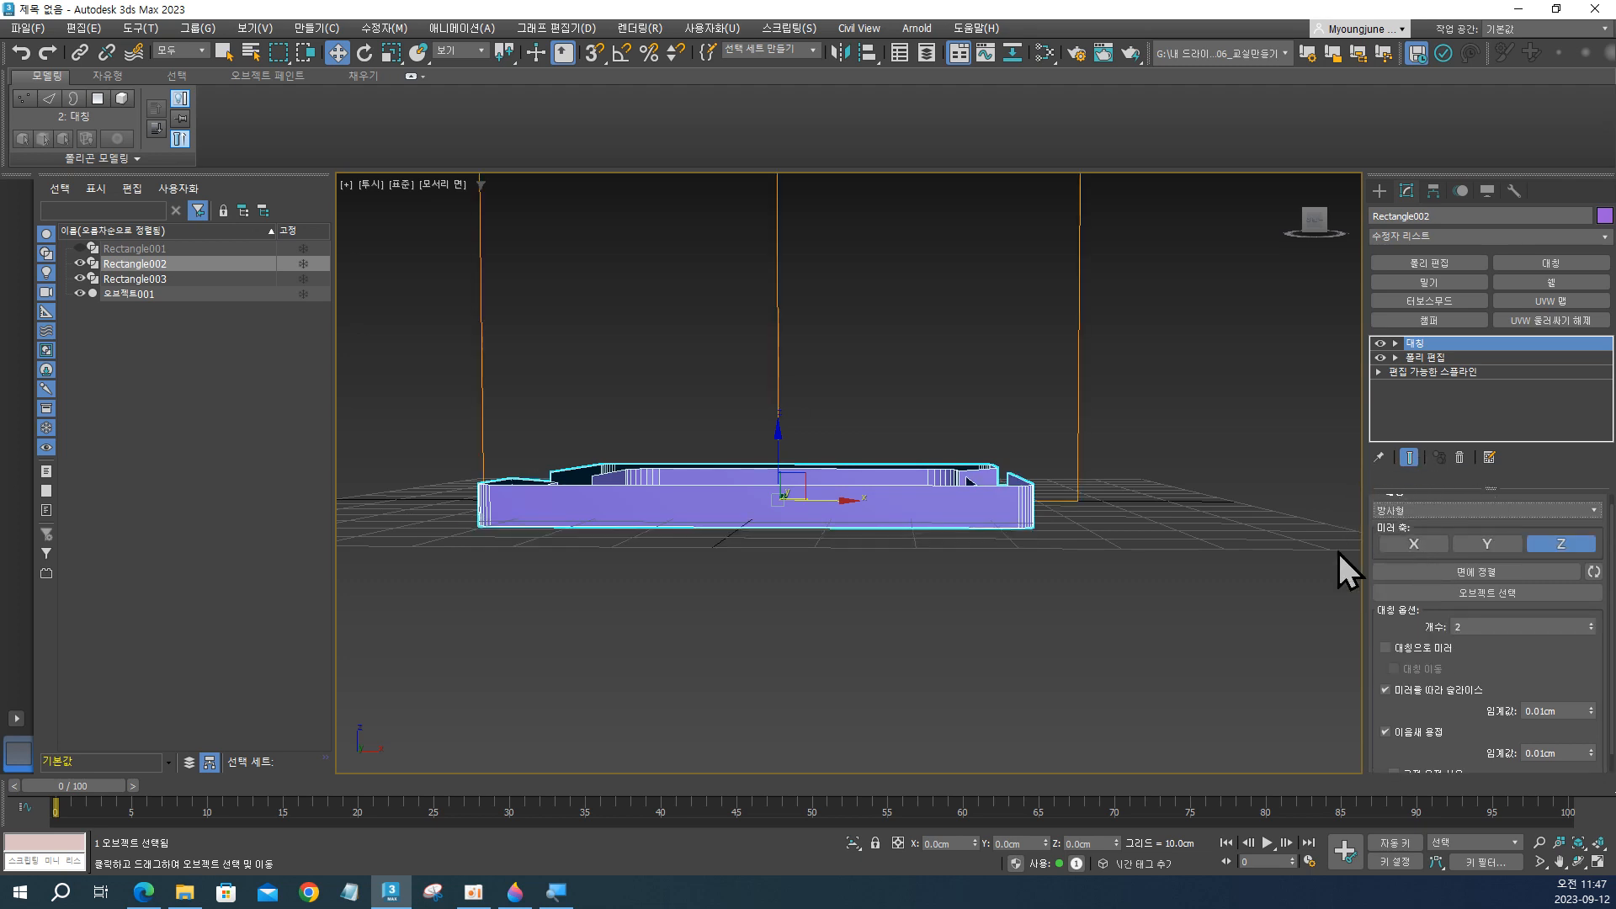
# Set the radial symmetry's count to 4.
pyautogui.keyDown('alt'); pyautogui.moveTo(1078, 542); pyautogui.dragTo(1042, 617, button='middle'); pyautogui.keyUp('alt')
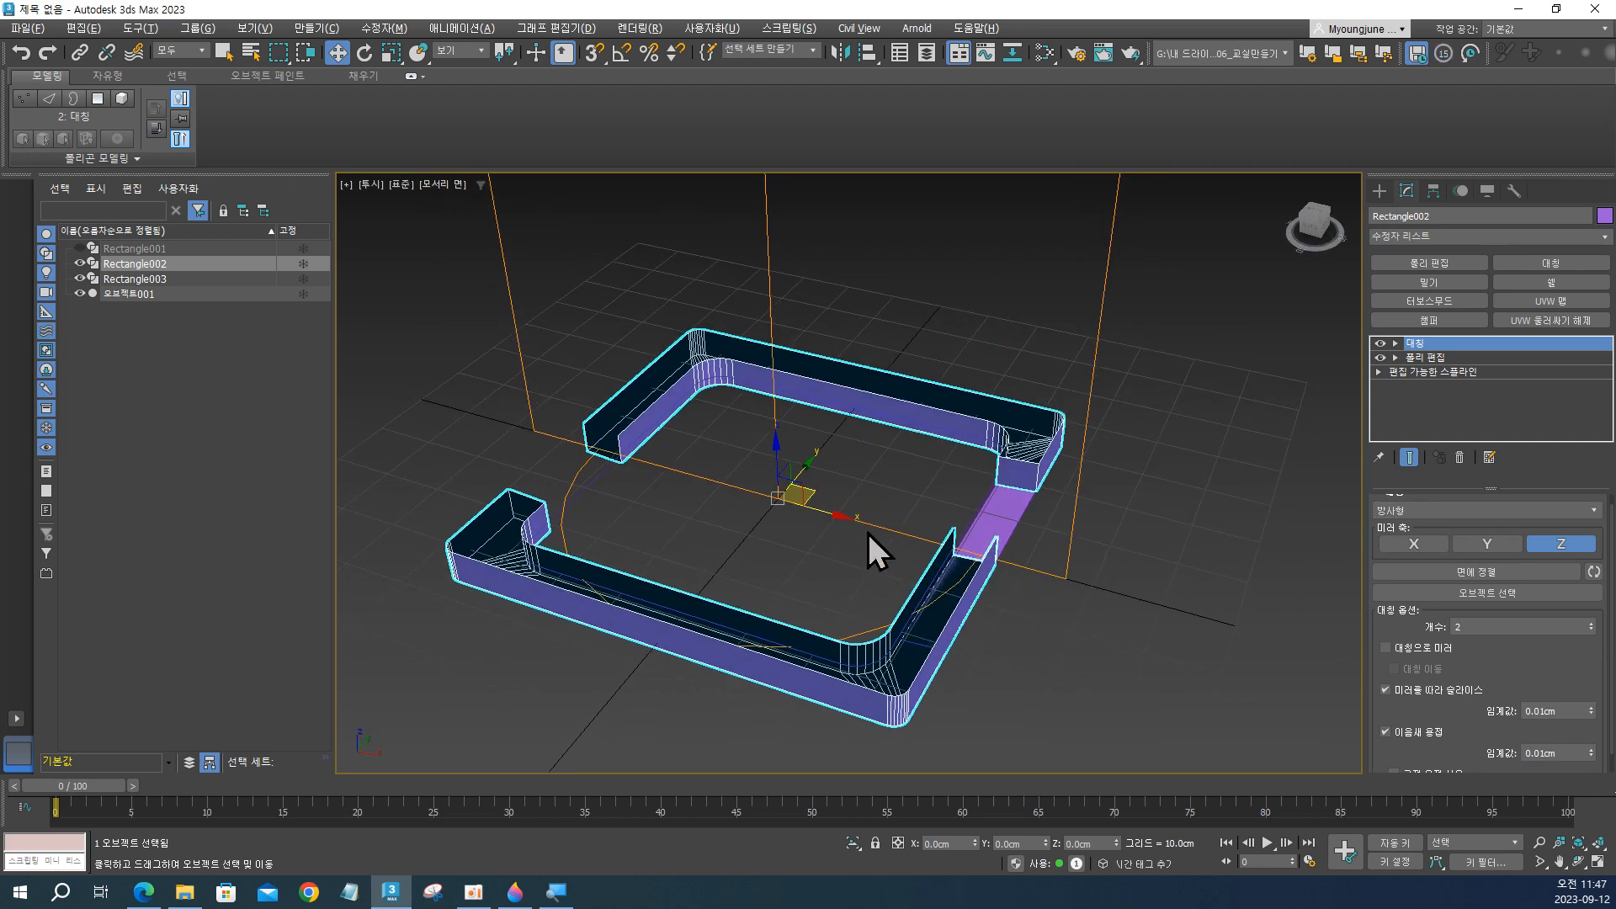
pyautogui.keyDown('alt'); pyautogui.moveTo(867, 533); pyautogui.dragTo(931, 494, button='middle'); pyautogui.keyUp('alt')
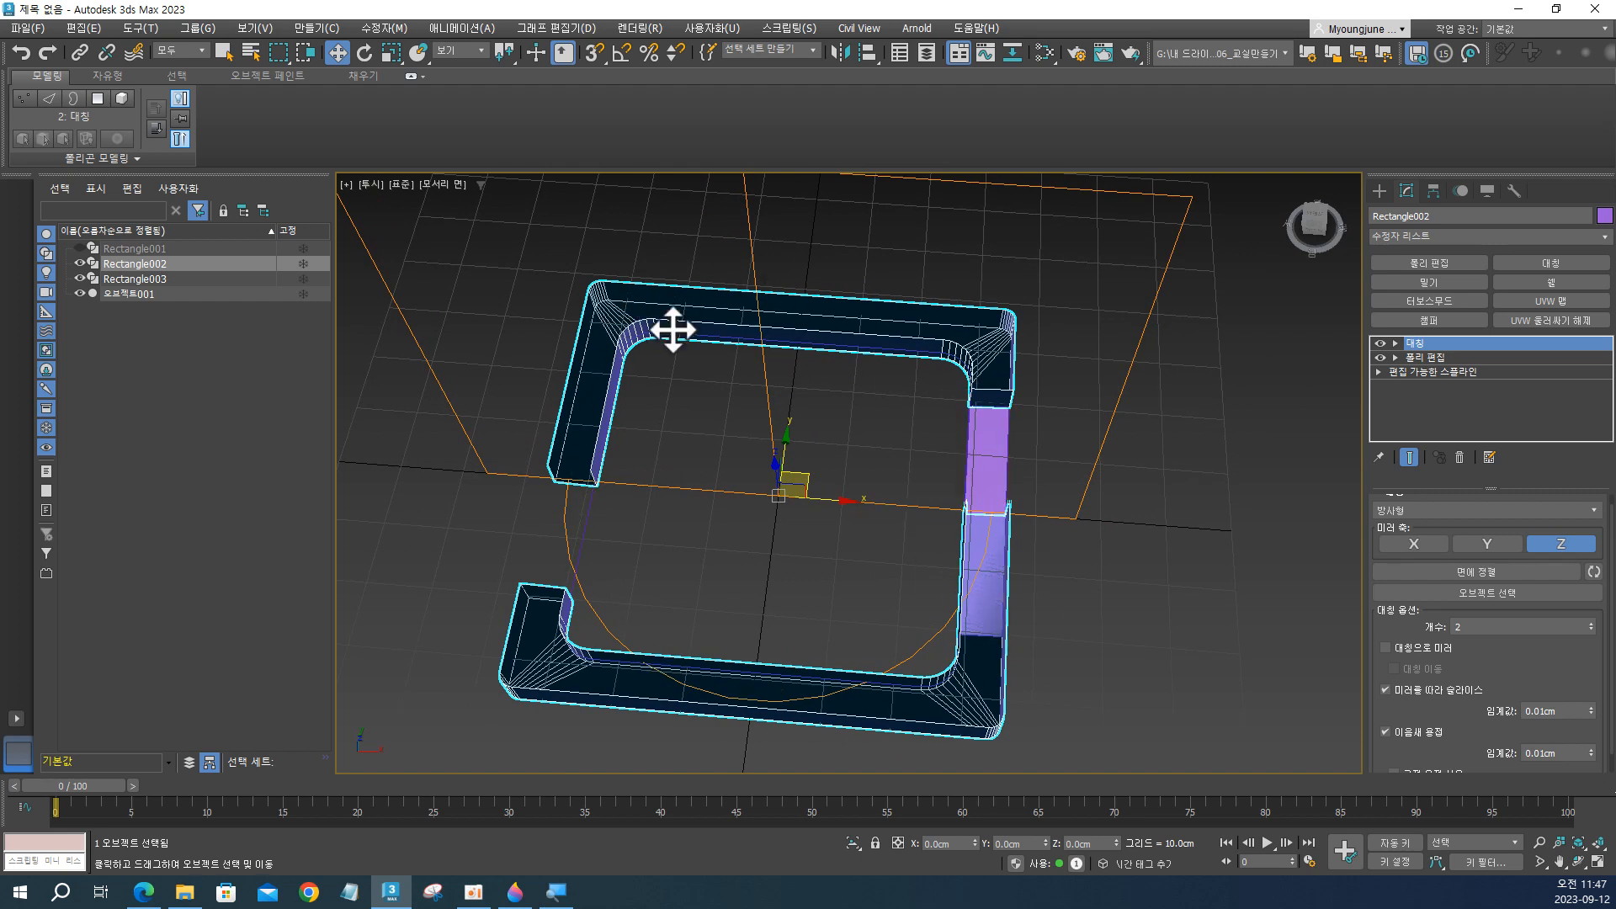
pyautogui.keyDown('alt'); pyautogui.moveTo(859, 523); pyautogui.dragTo(876, 542, button='middle'); pyautogui.keyUp('alt')
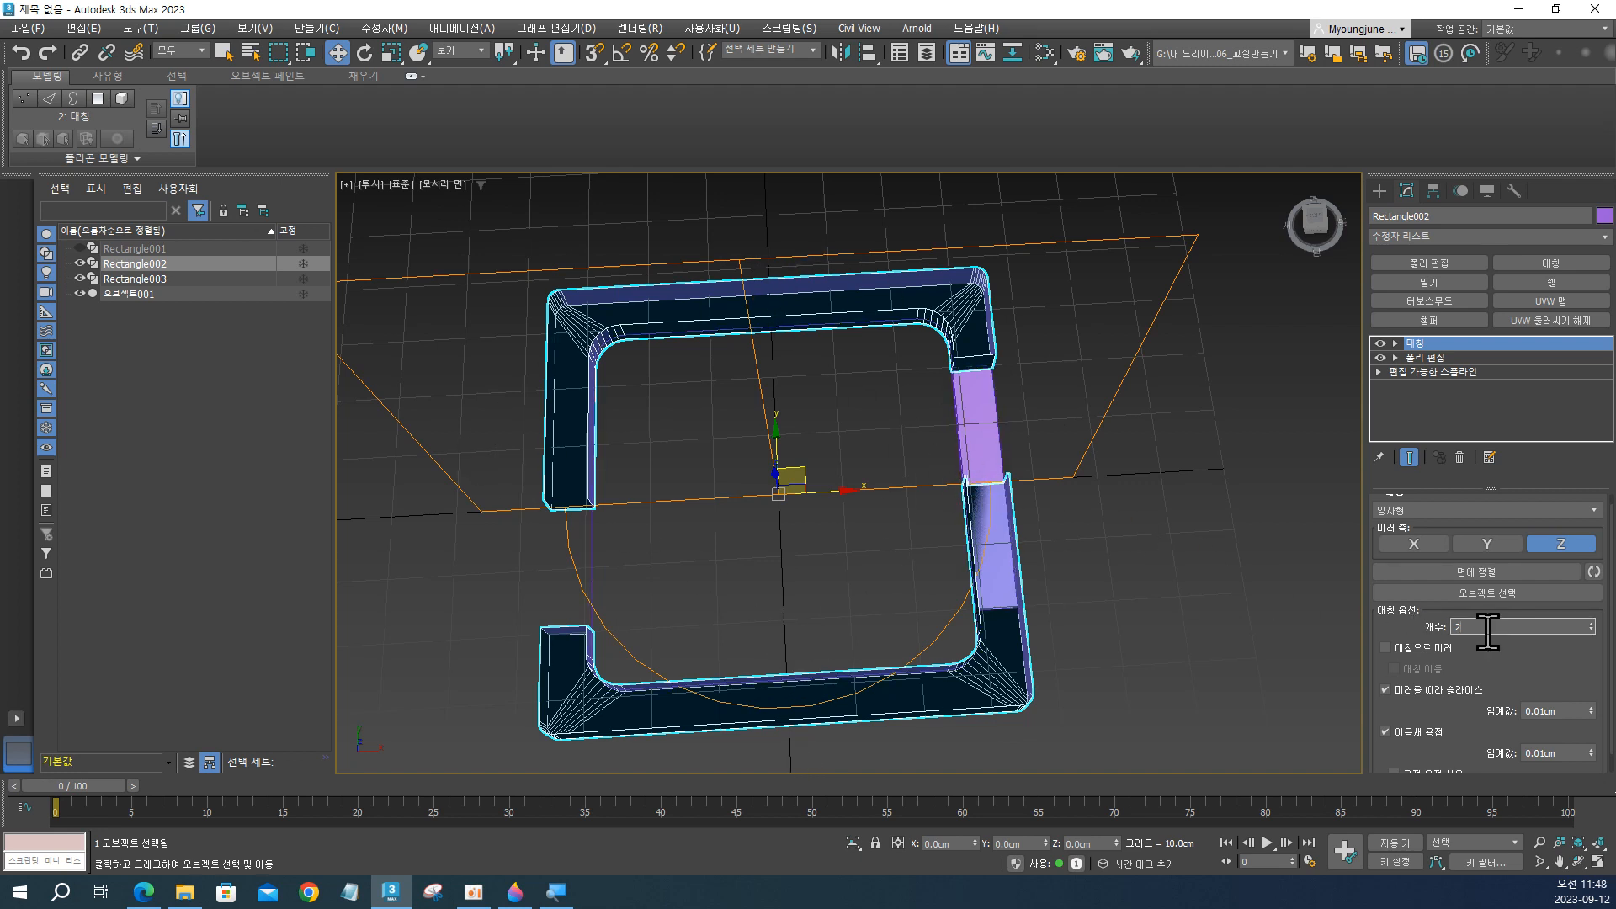
pyautogui.write('4')
pyautogui.press('Return')
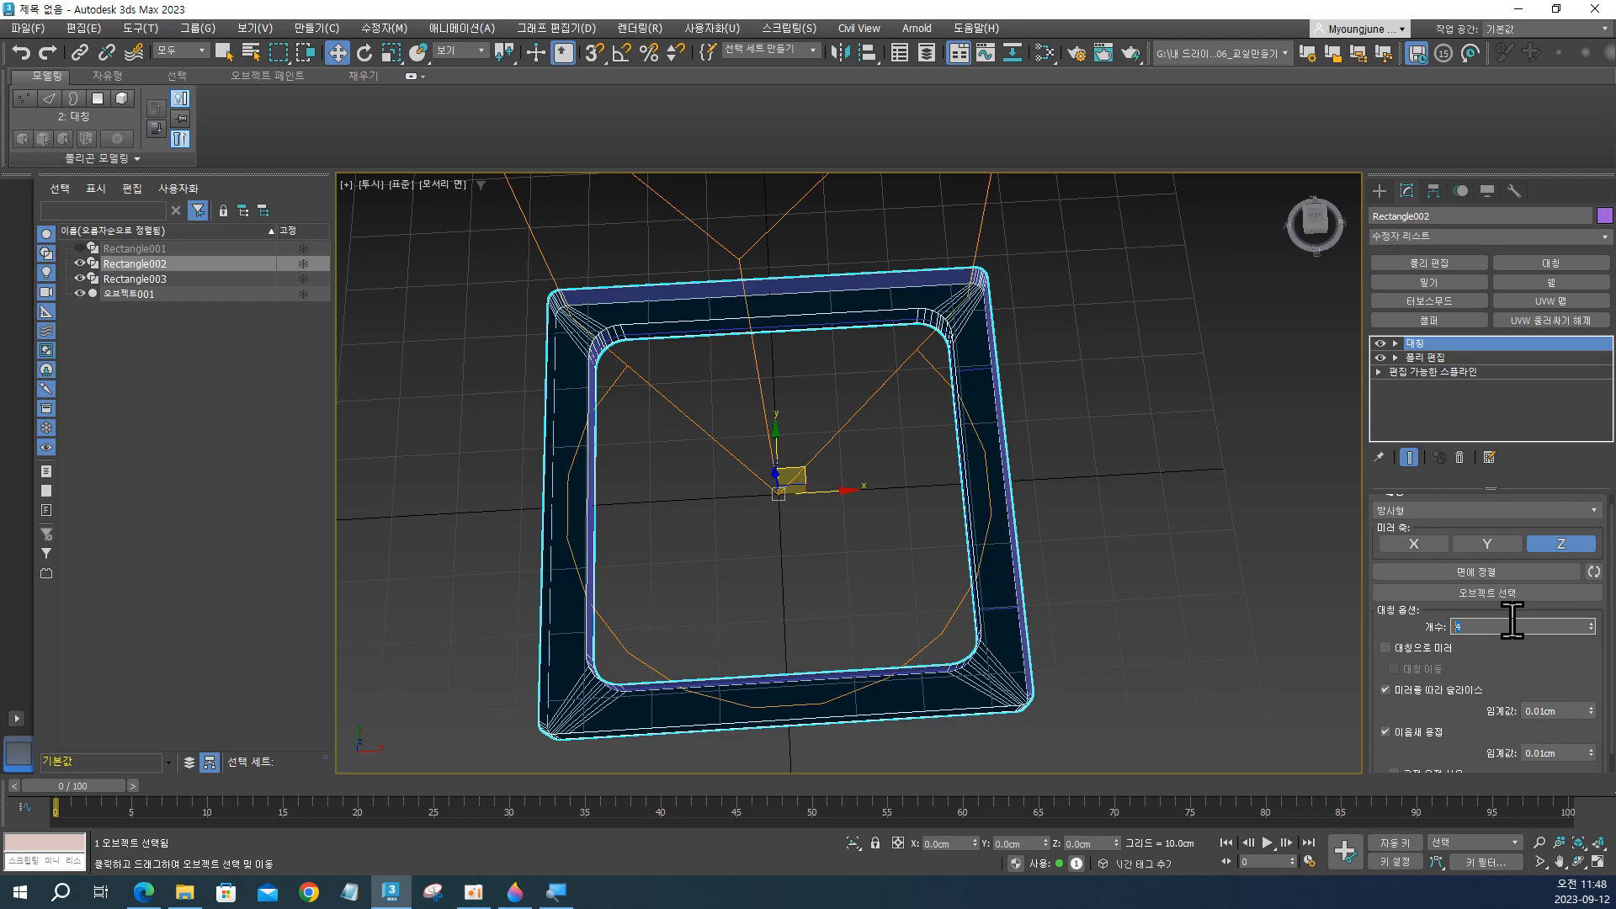
pyautogui.keyDown('alt'); pyautogui.moveTo(942, 547); pyautogui.dragTo(936, 510, button='middle'); pyautogui.keyUp('alt')
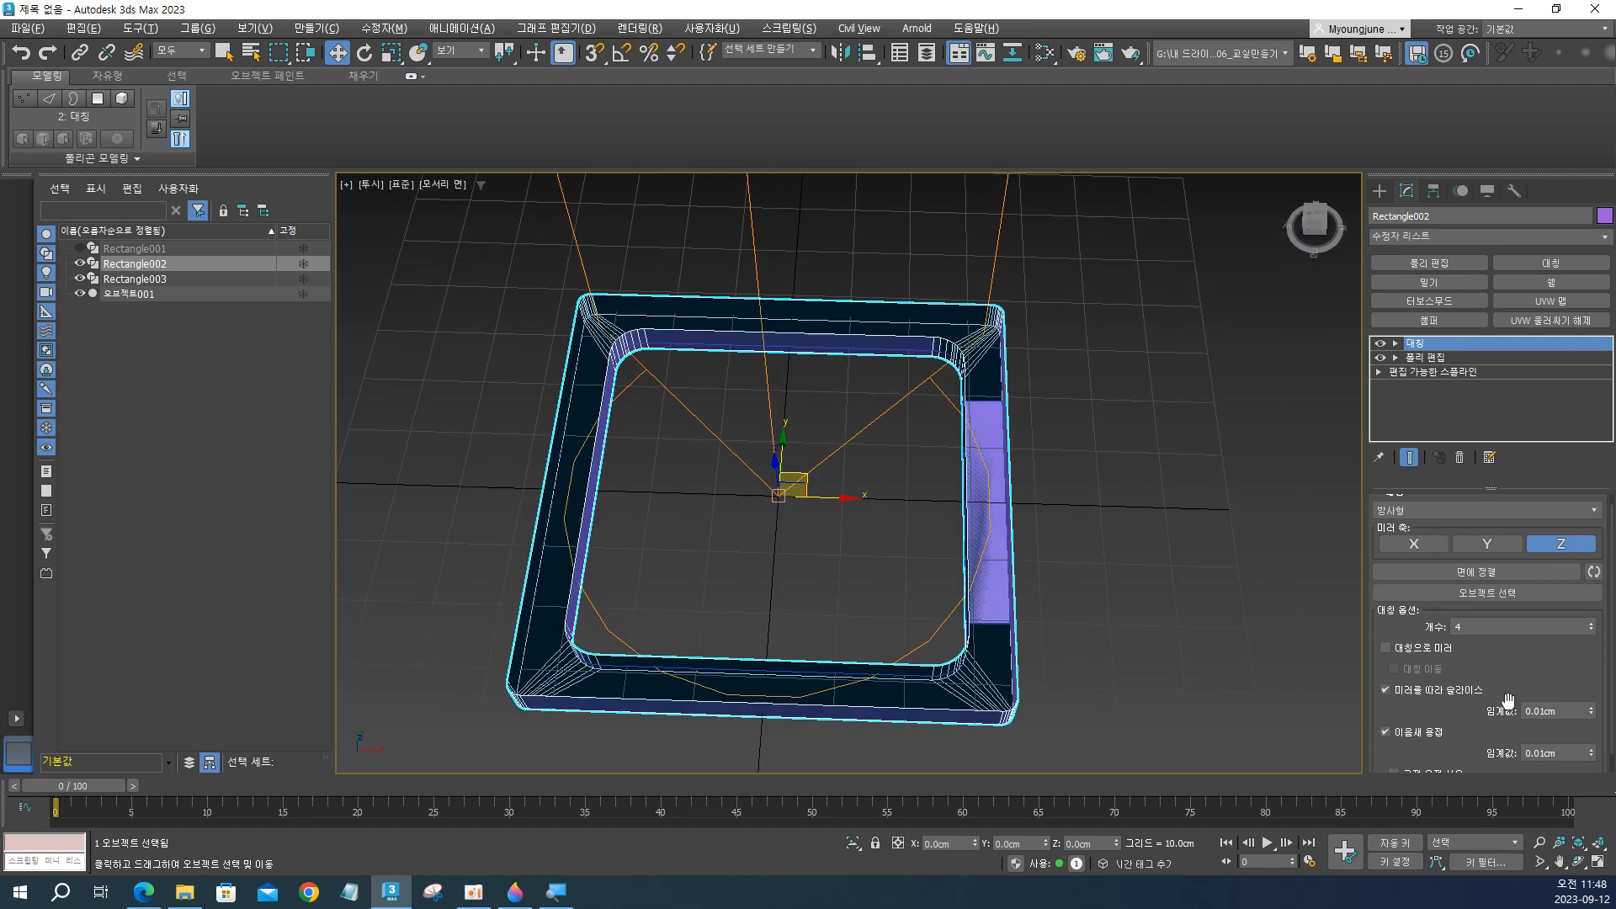
pyautogui.scroll(-1, 1515, 676)
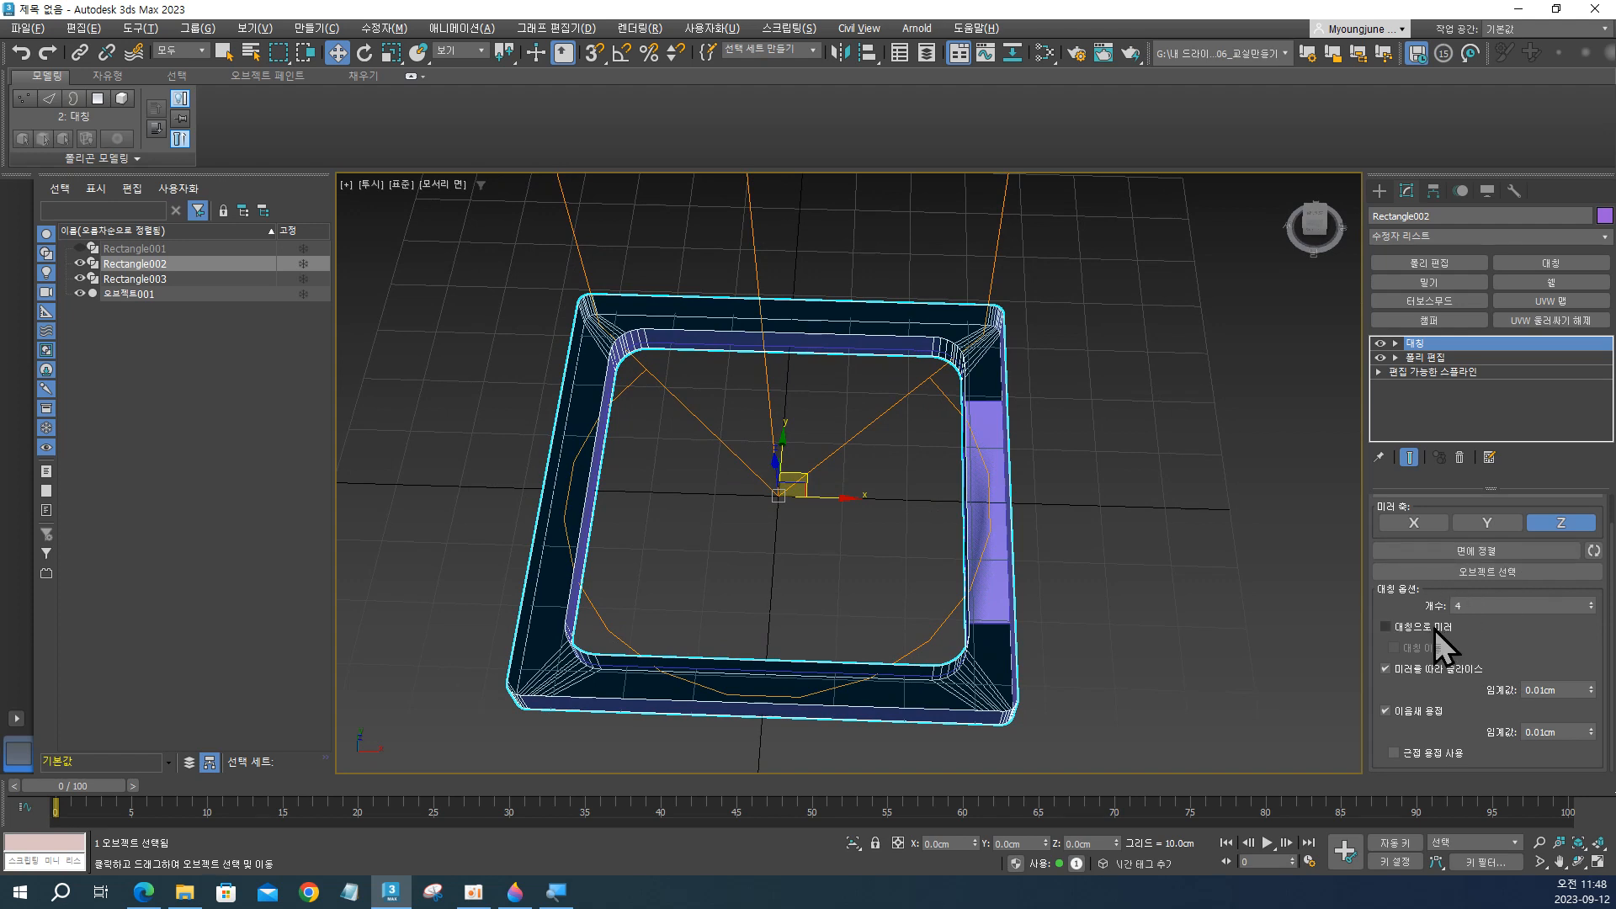
pyautogui.scroll(2, 1434, 628)
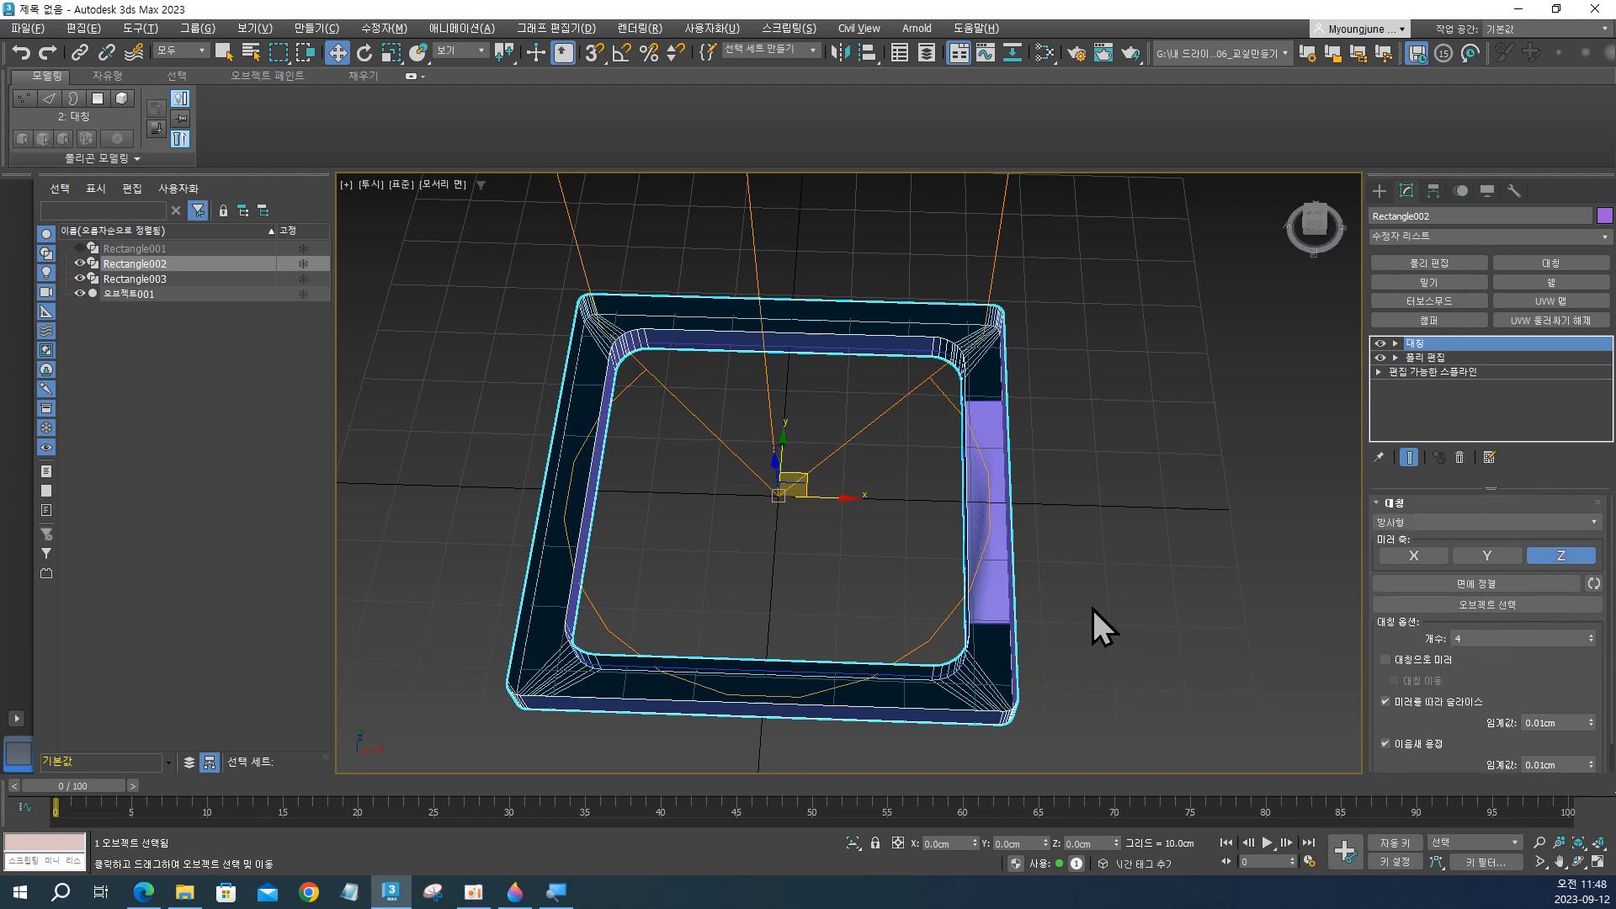
pyautogui.click(978, 484)
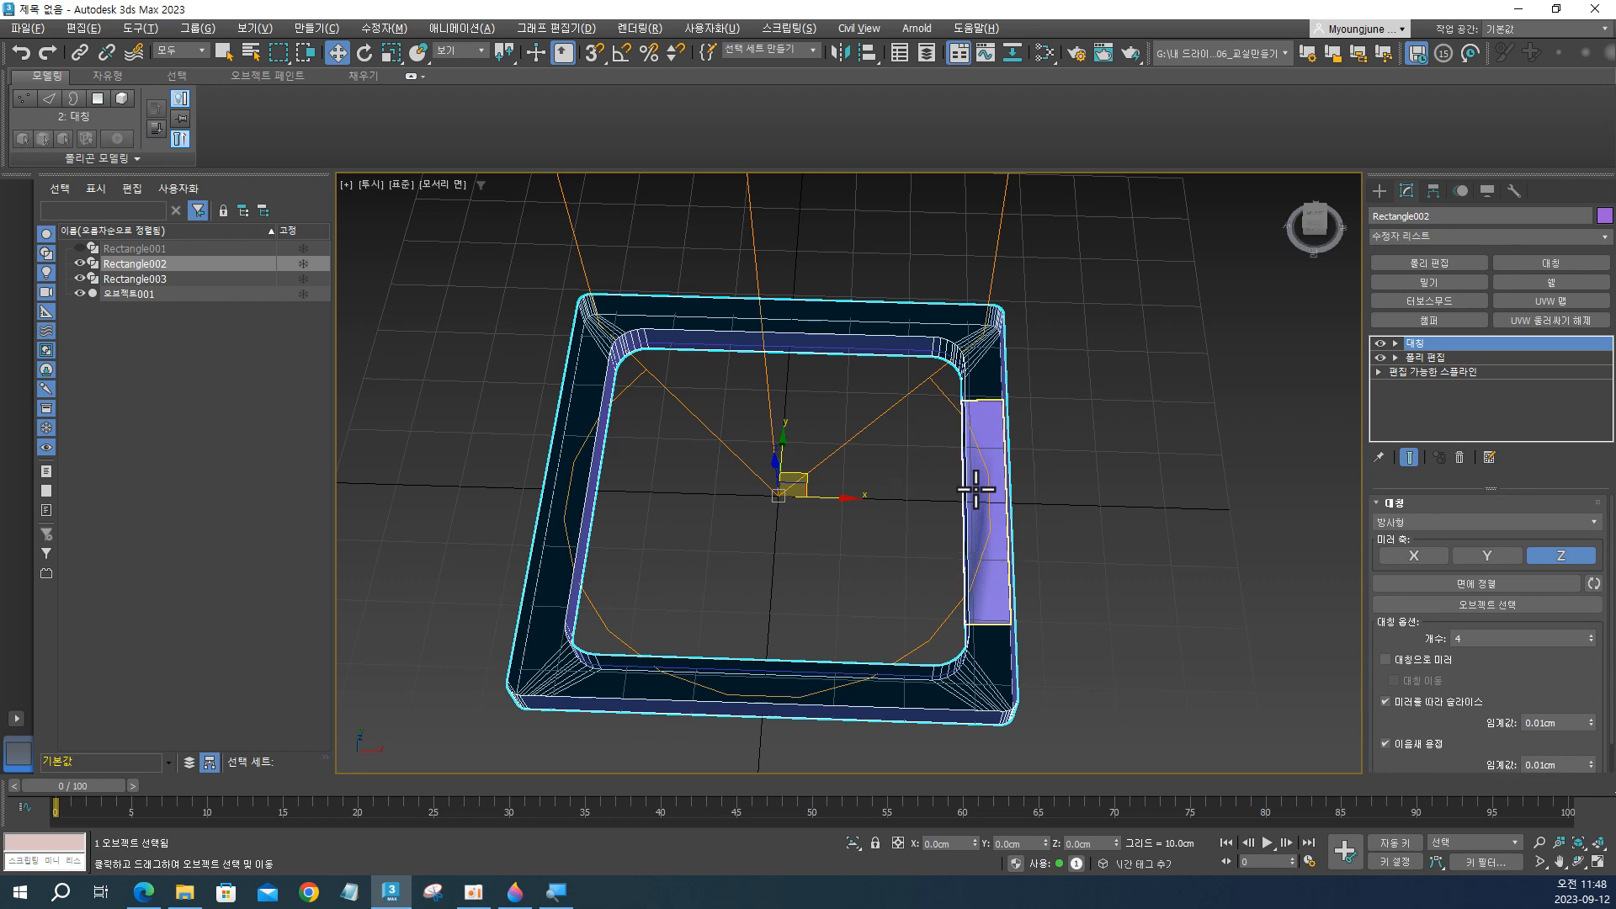
pyautogui.click(976, 489)
pyautogui.keyDown('alt'); pyautogui.moveTo(831, 410); pyautogui.dragTo(862, 515, button='middle'); pyautogui.keyUp('alt')
pyautogui.scroll(-2, 867, 493)
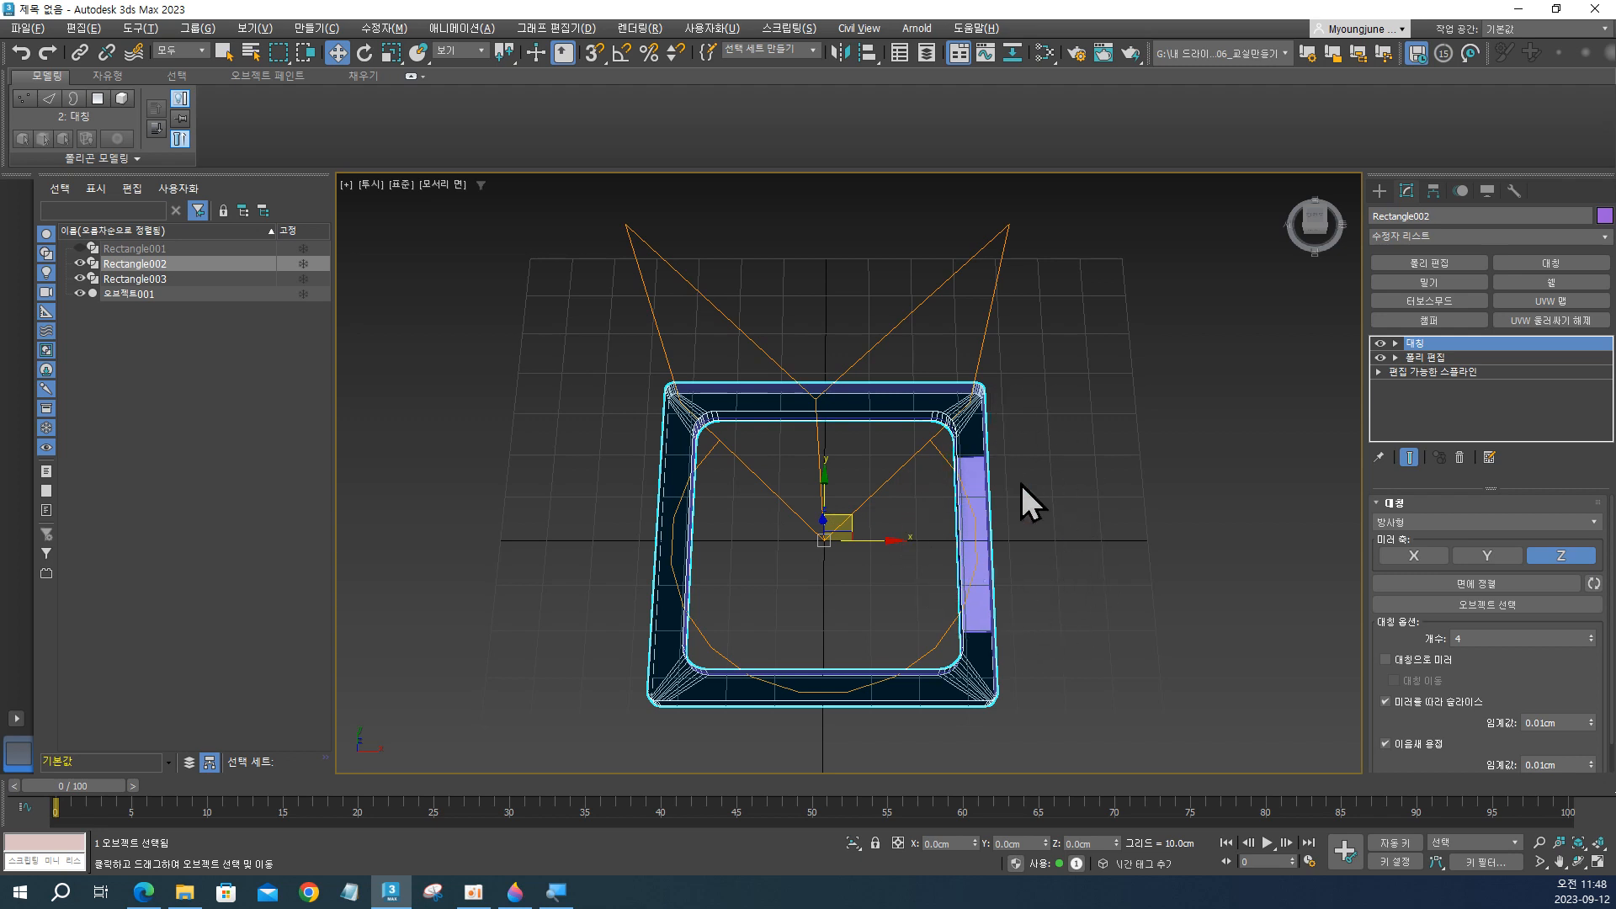
# Rotate the Symmetry modifier's Mirror gizmo a quarter turn clockwise about Z, so the cut side of the frame is repeated around.
pyautogui.click(1396, 343)
pyautogui.click(1422, 357)
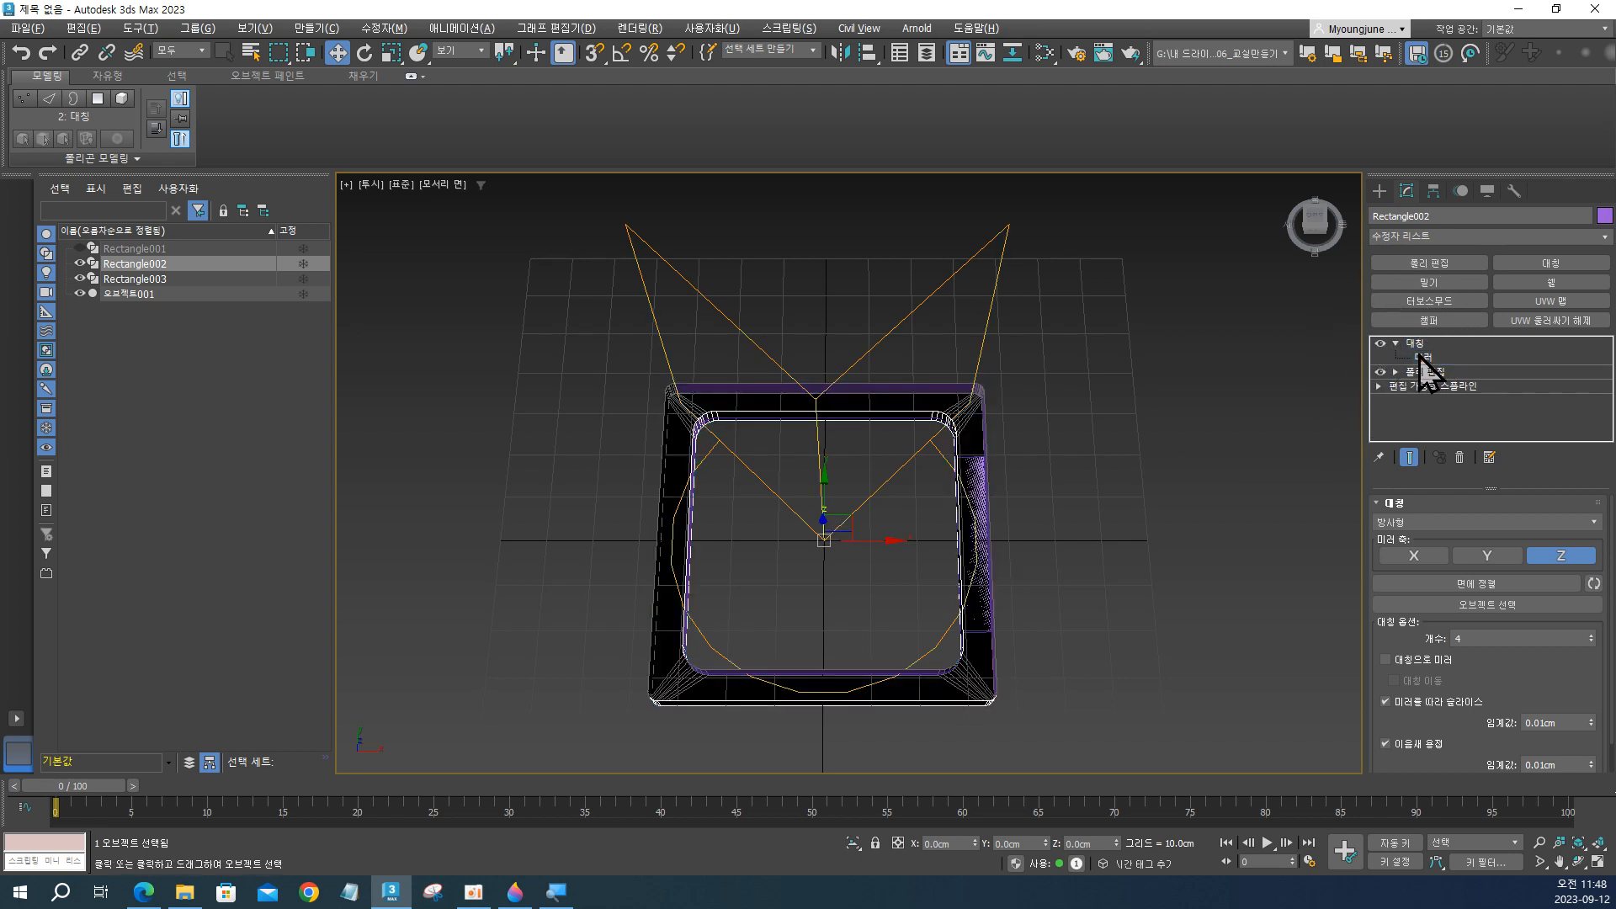
pyautogui.click(1420, 357)
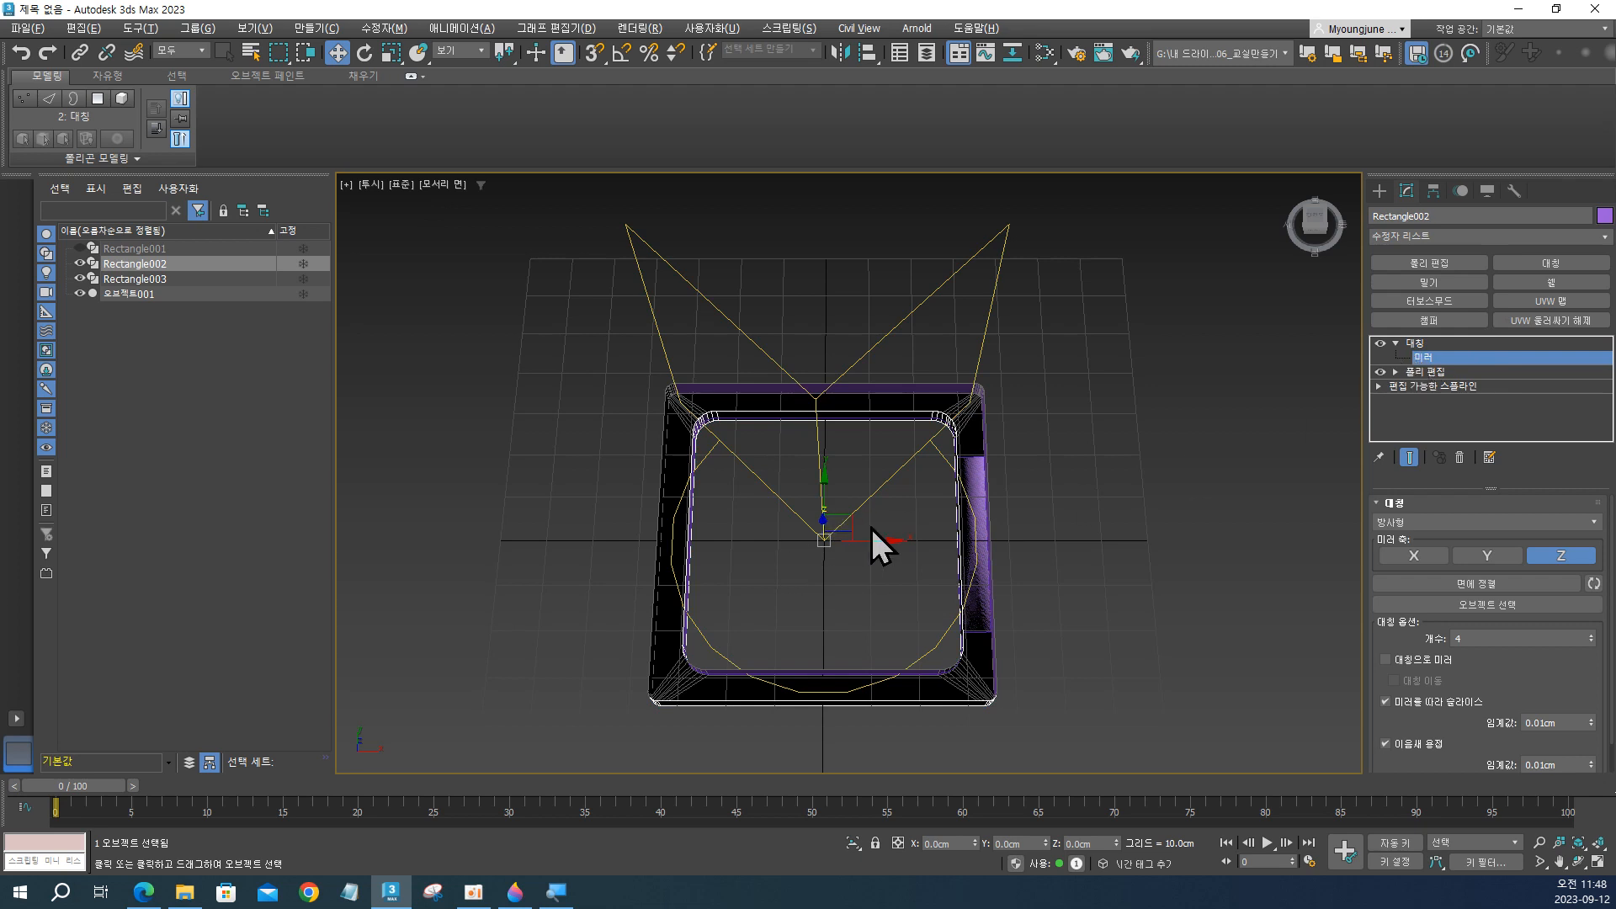
pyautogui.press('e')
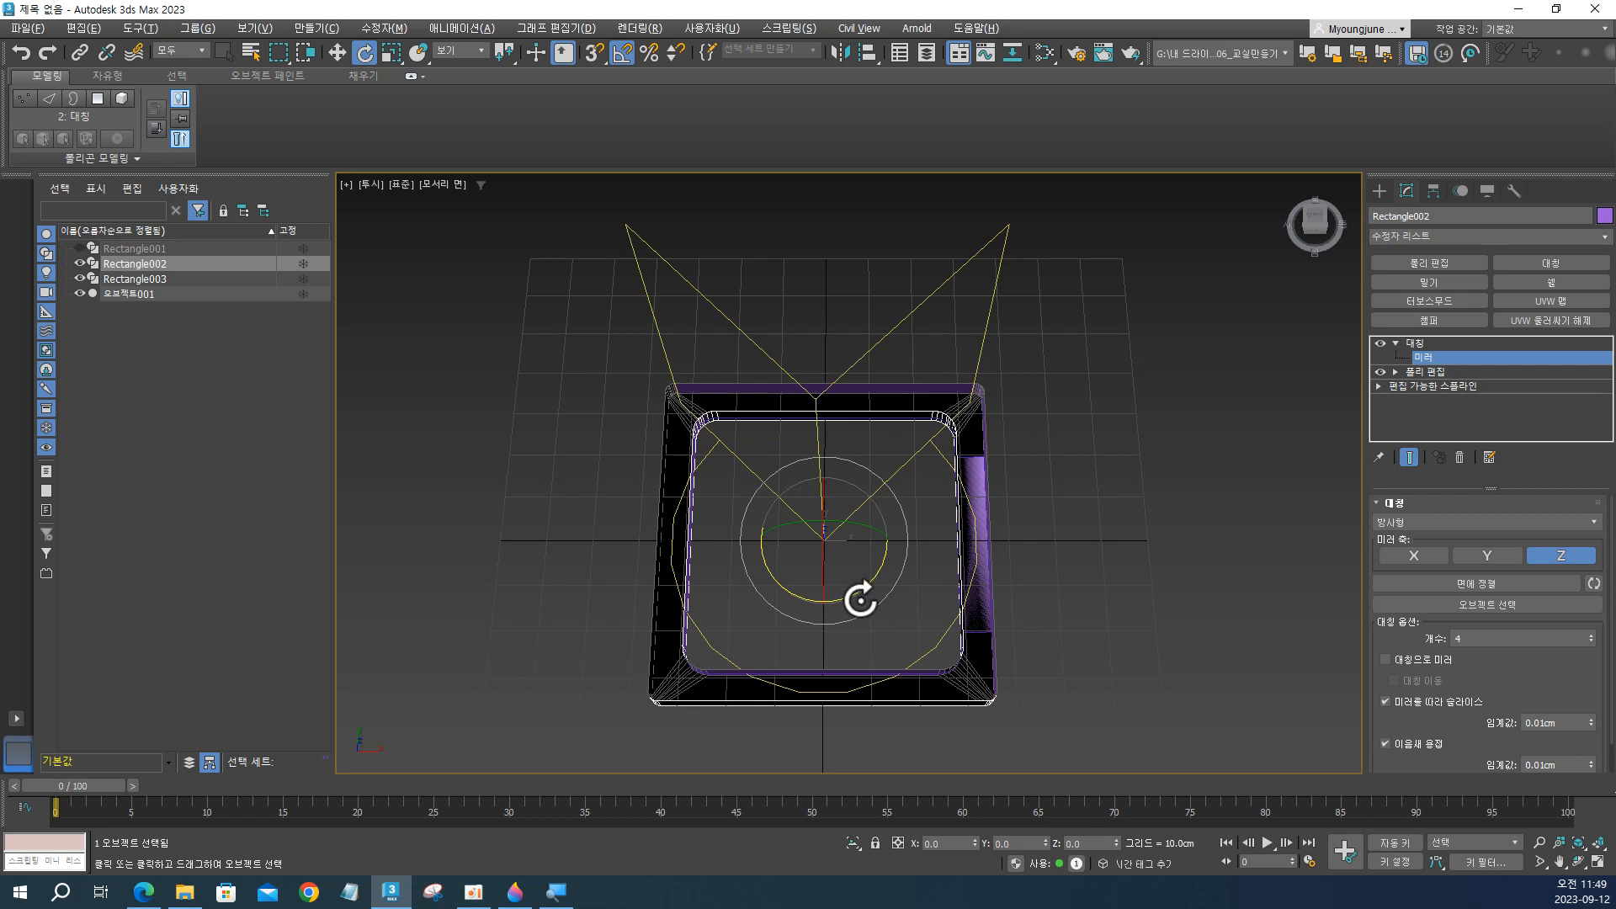
pyautogui.moveTo(878, 591); pyautogui.dragTo(811, 620)
pyautogui.hotkey('ctrl', 'z')
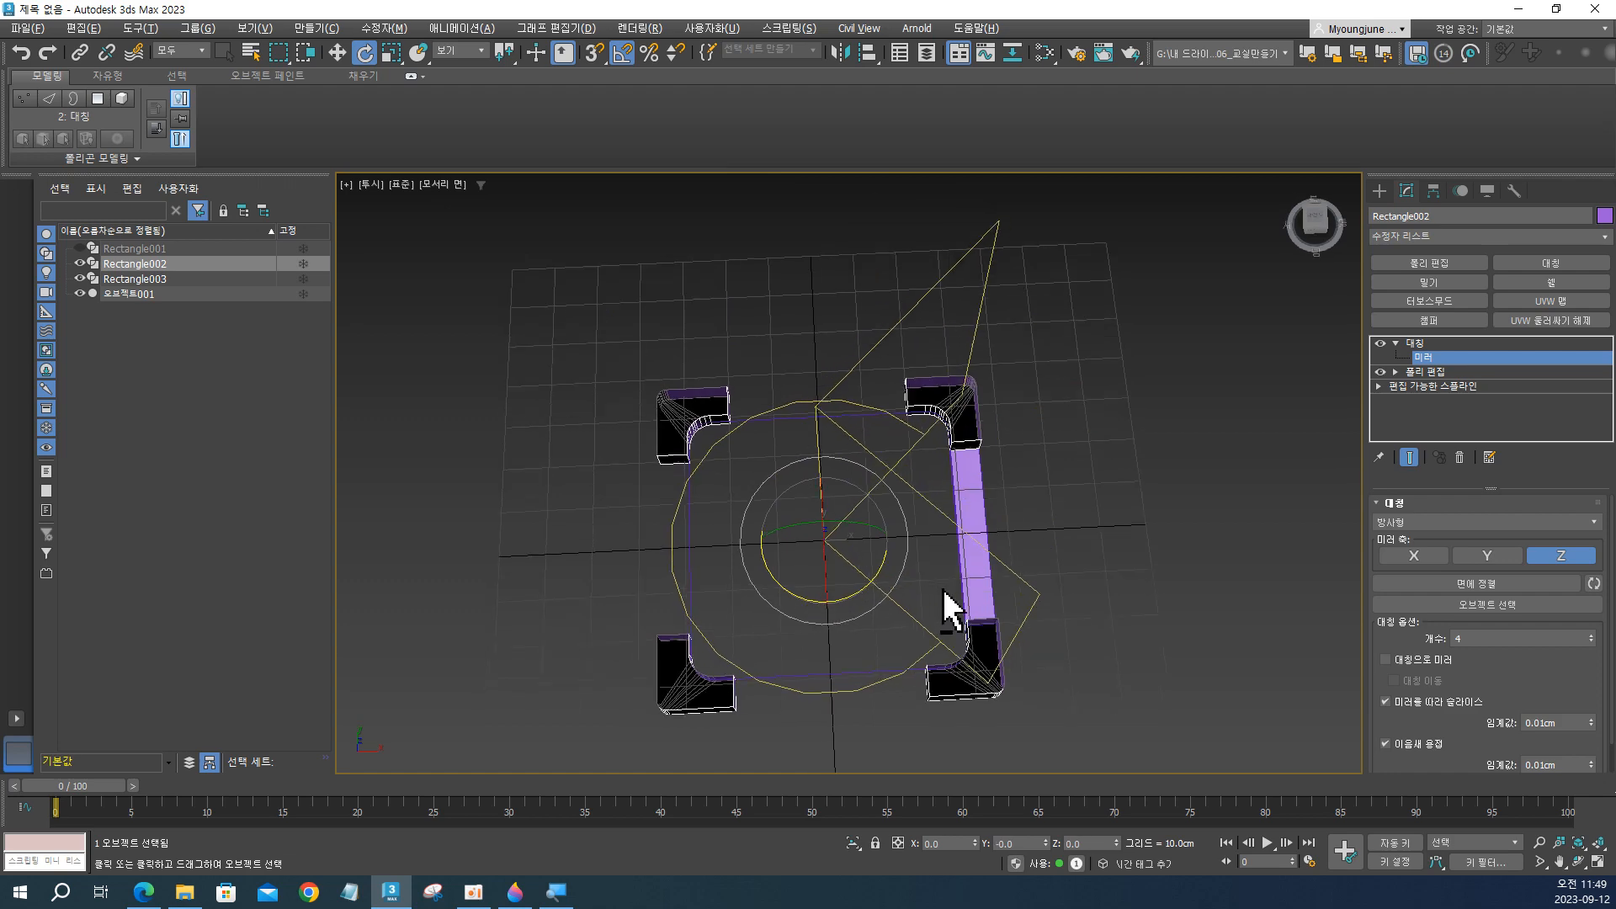
# Leave the Mirror gizmo level and collapse the Symmetry modifier's sub-levels in Rectangle002's stack.
pyautogui.keyDown('alt'); pyautogui.moveTo(956, 606); pyautogui.dragTo(936, 499, button='middle'); pyautogui.keyUp('alt')
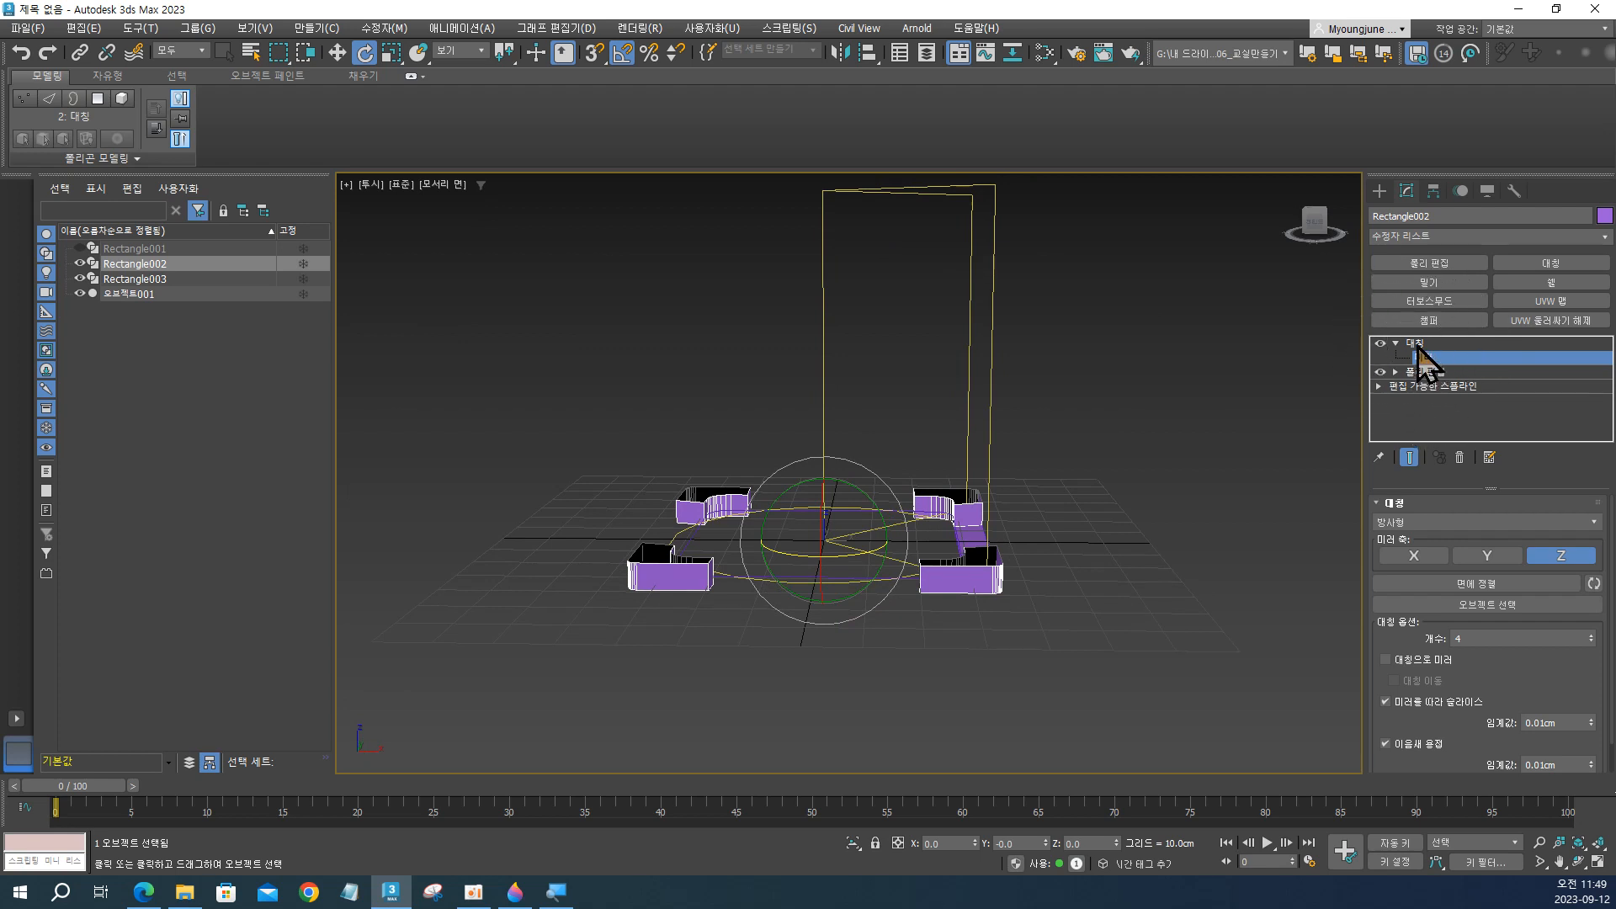
pyautogui.click(1416, 344)
pyautogui.click(1395, 344)
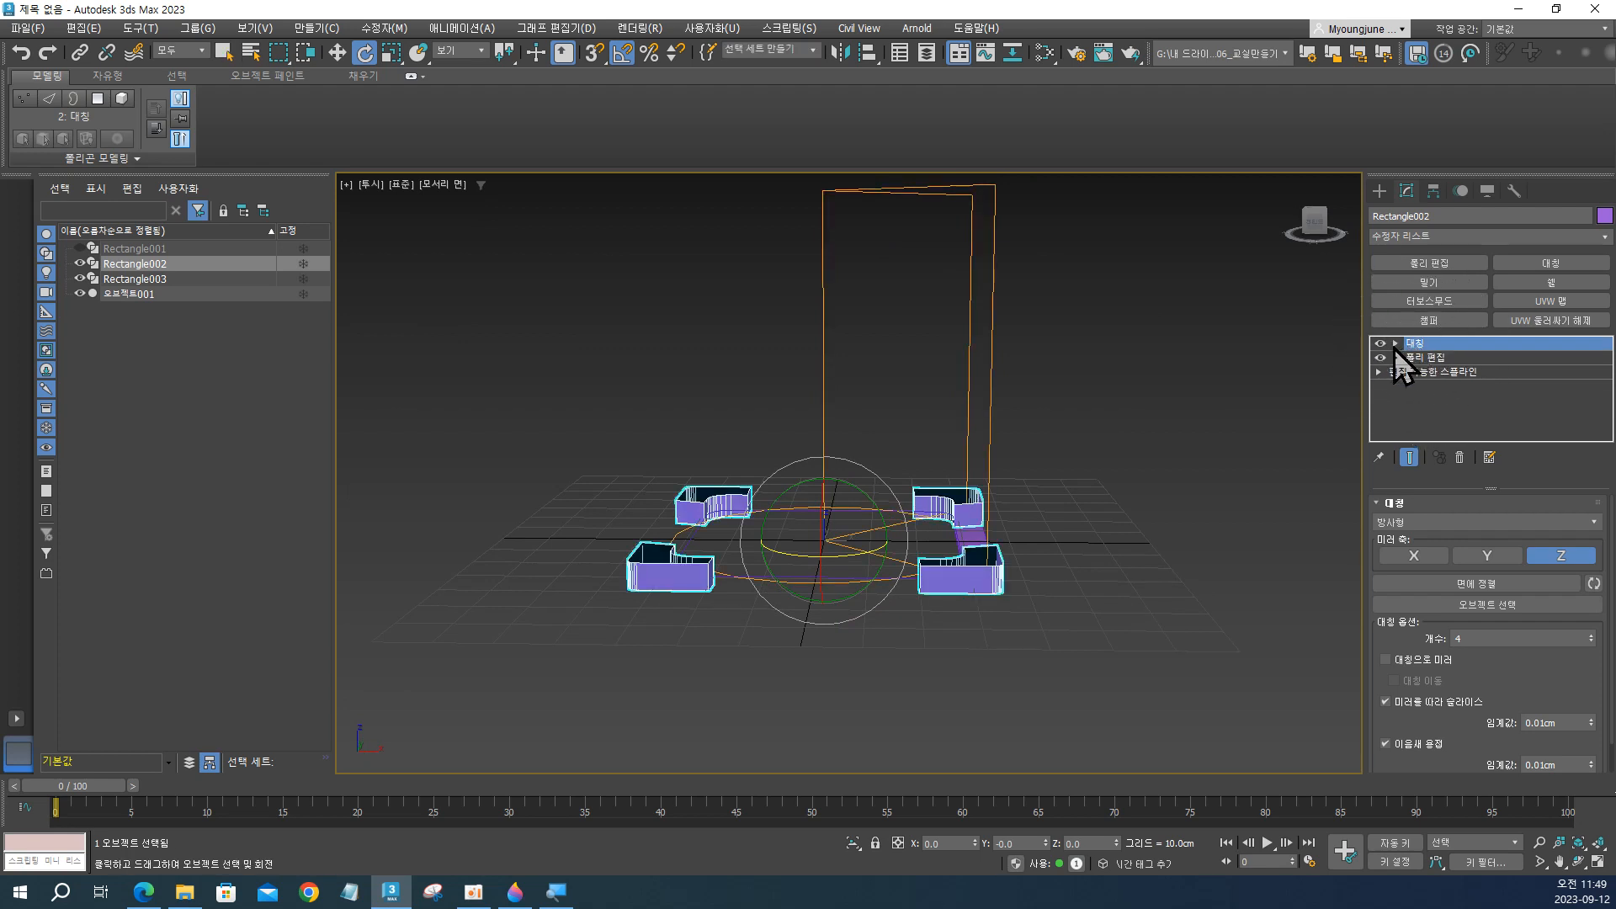
# Examine the repeated corner blocks of Rectangle002 from above and below, including a close look at the outer corner's sharp edges.
pyautogui.keyDown('alt'); pyautogui.moveTo(706, 601); pyautogui.dragTo(846, 445, button='middle'); pyautogui.keyUp('alt')
pyautogui.click(1036, 496)
pyautogui.keyDown('alt'); pyautogui.moveTo(1039, 525); pyautogui.dragTo(1020, 451, button='middle'); pyautogui.keyUp('alt')
pyautogui.click(1040, 547)
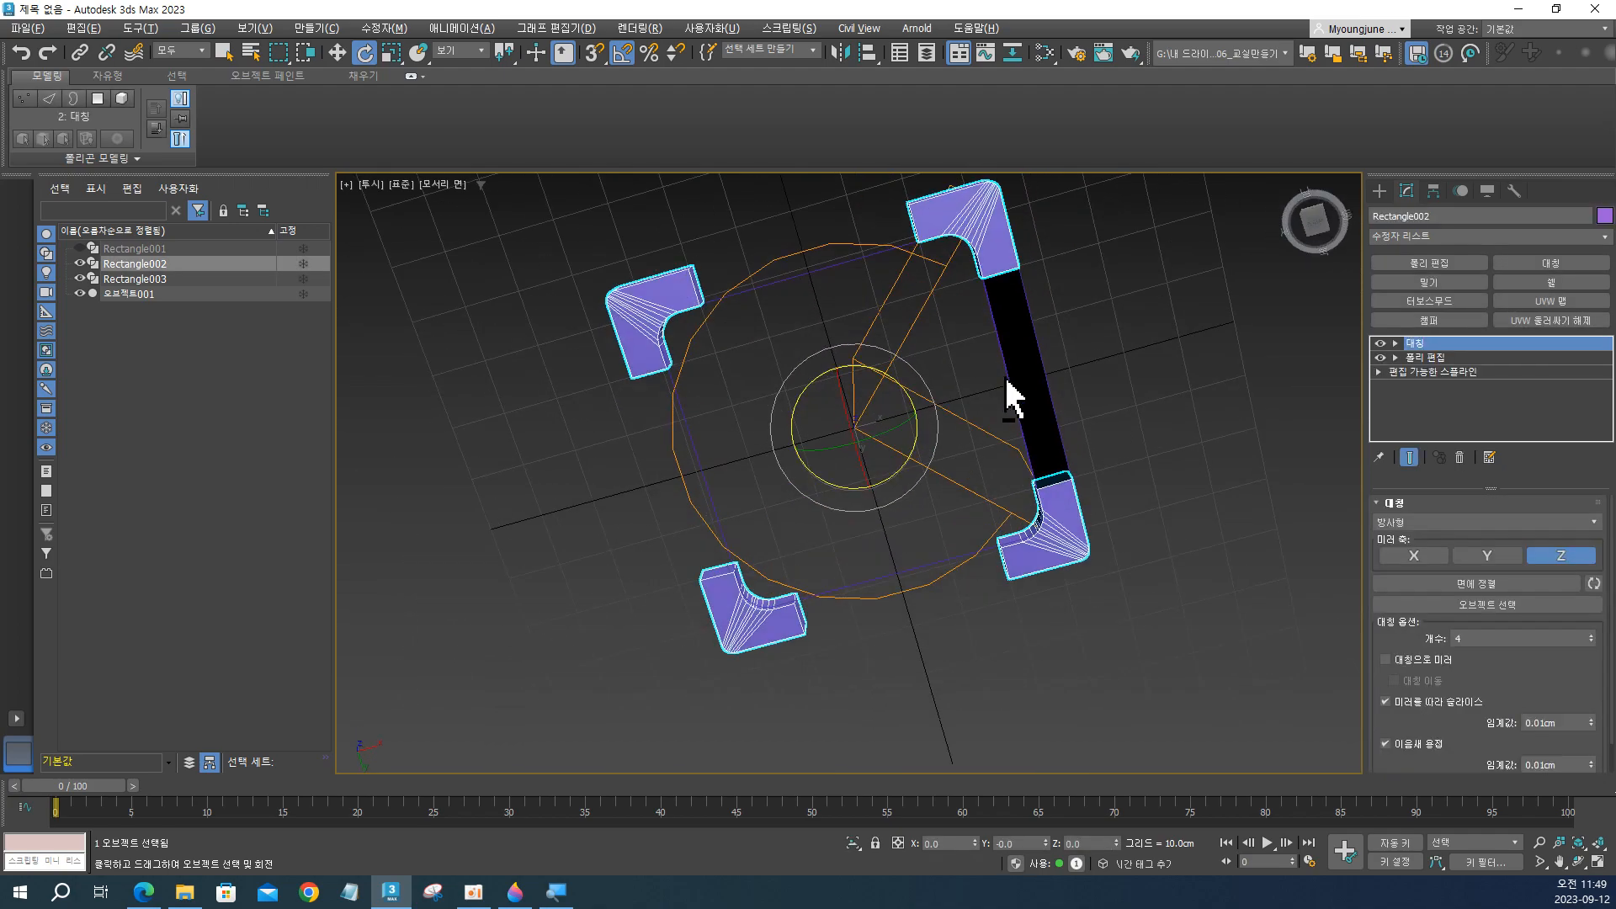
pyautogui.keyDown('alt'); pyautogui.moveTo(928, 425); pyautogui.dragTo(934, 578, button='middle'); pyautogui.keyUp('alt')
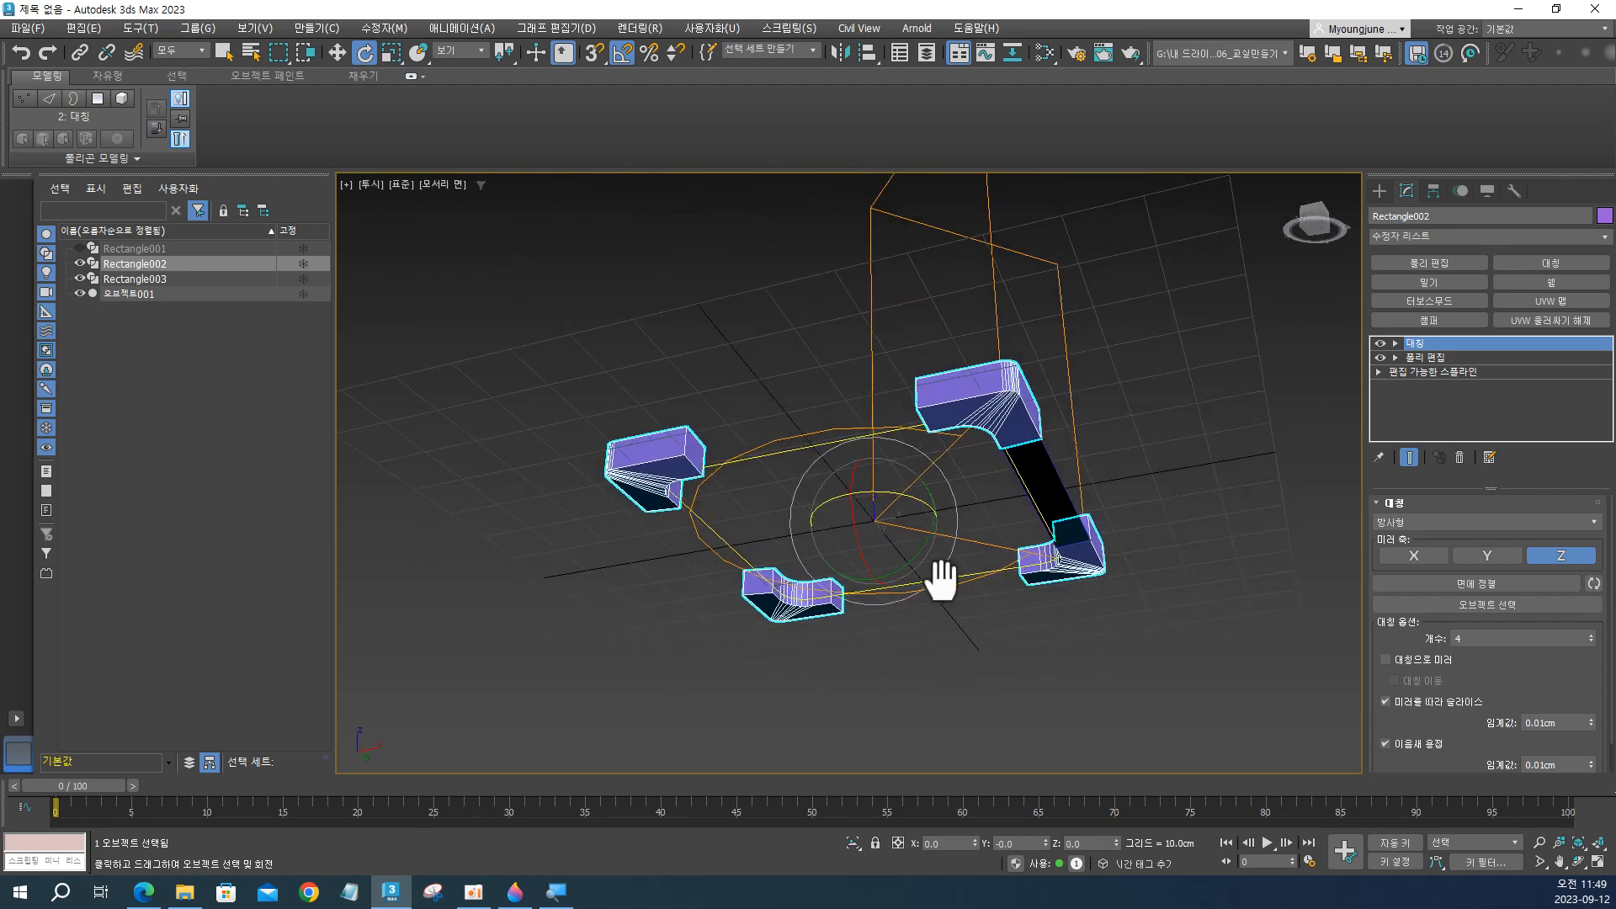
pyautogui.scroll(5, 1021, 398)
pyautogui.keyDown('alt'); pyautogui.moveTo(1021, 396); pyautogui.dragTo(967, 422, button='middle'); pyautogui.keyUp('alt')
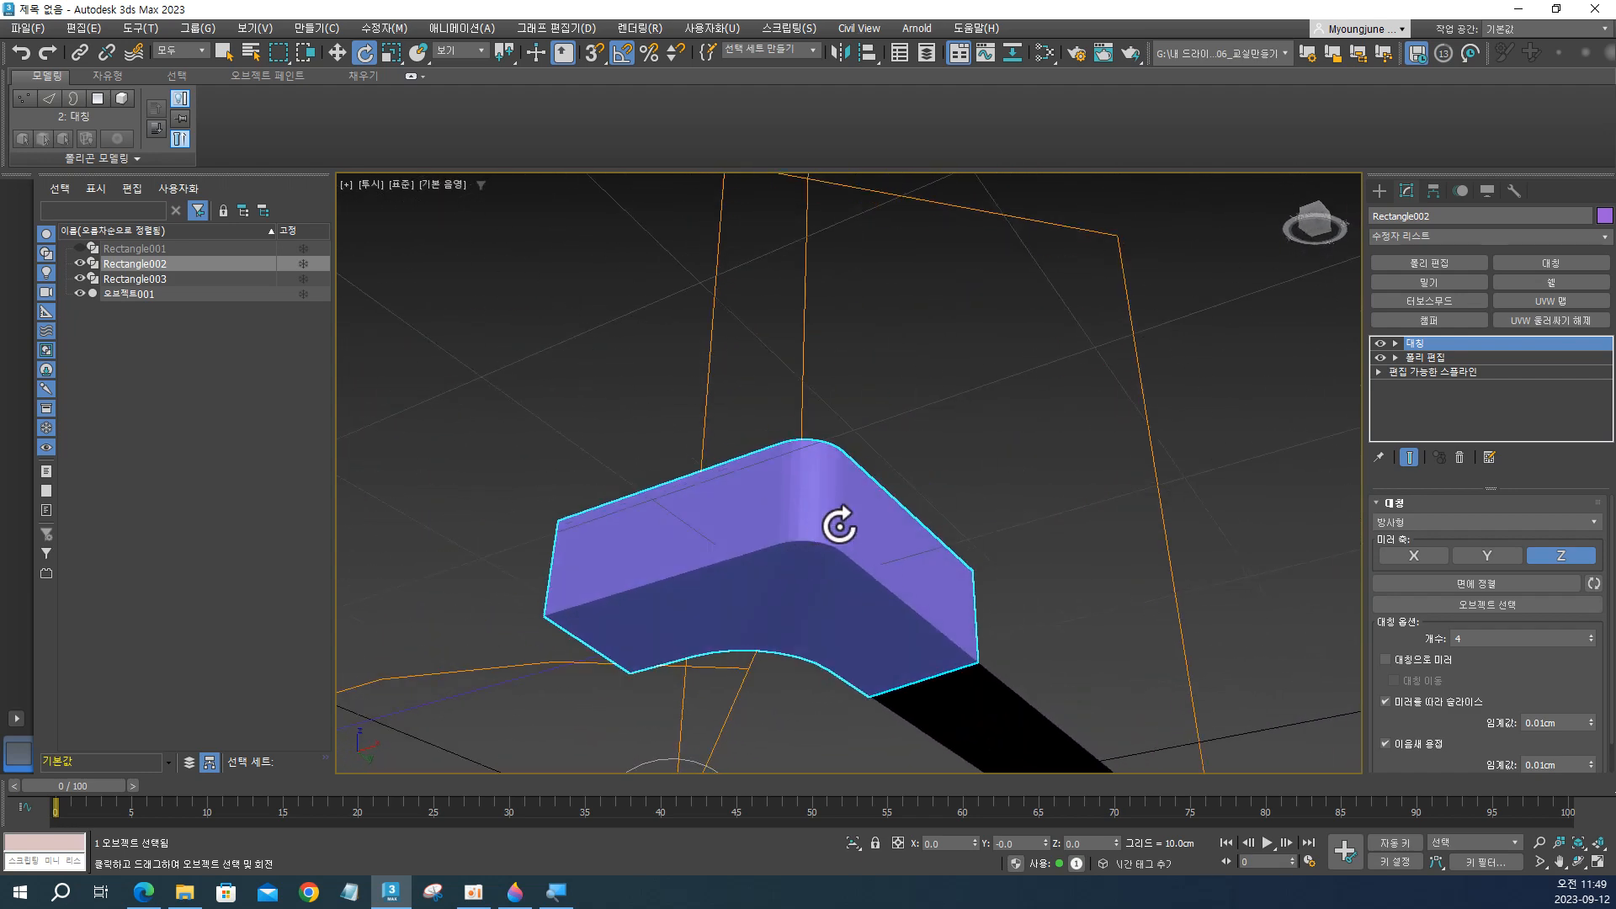
pyautogui.scroll(1, 816, 543)
pyautogui.scroll(1, 817, 543)
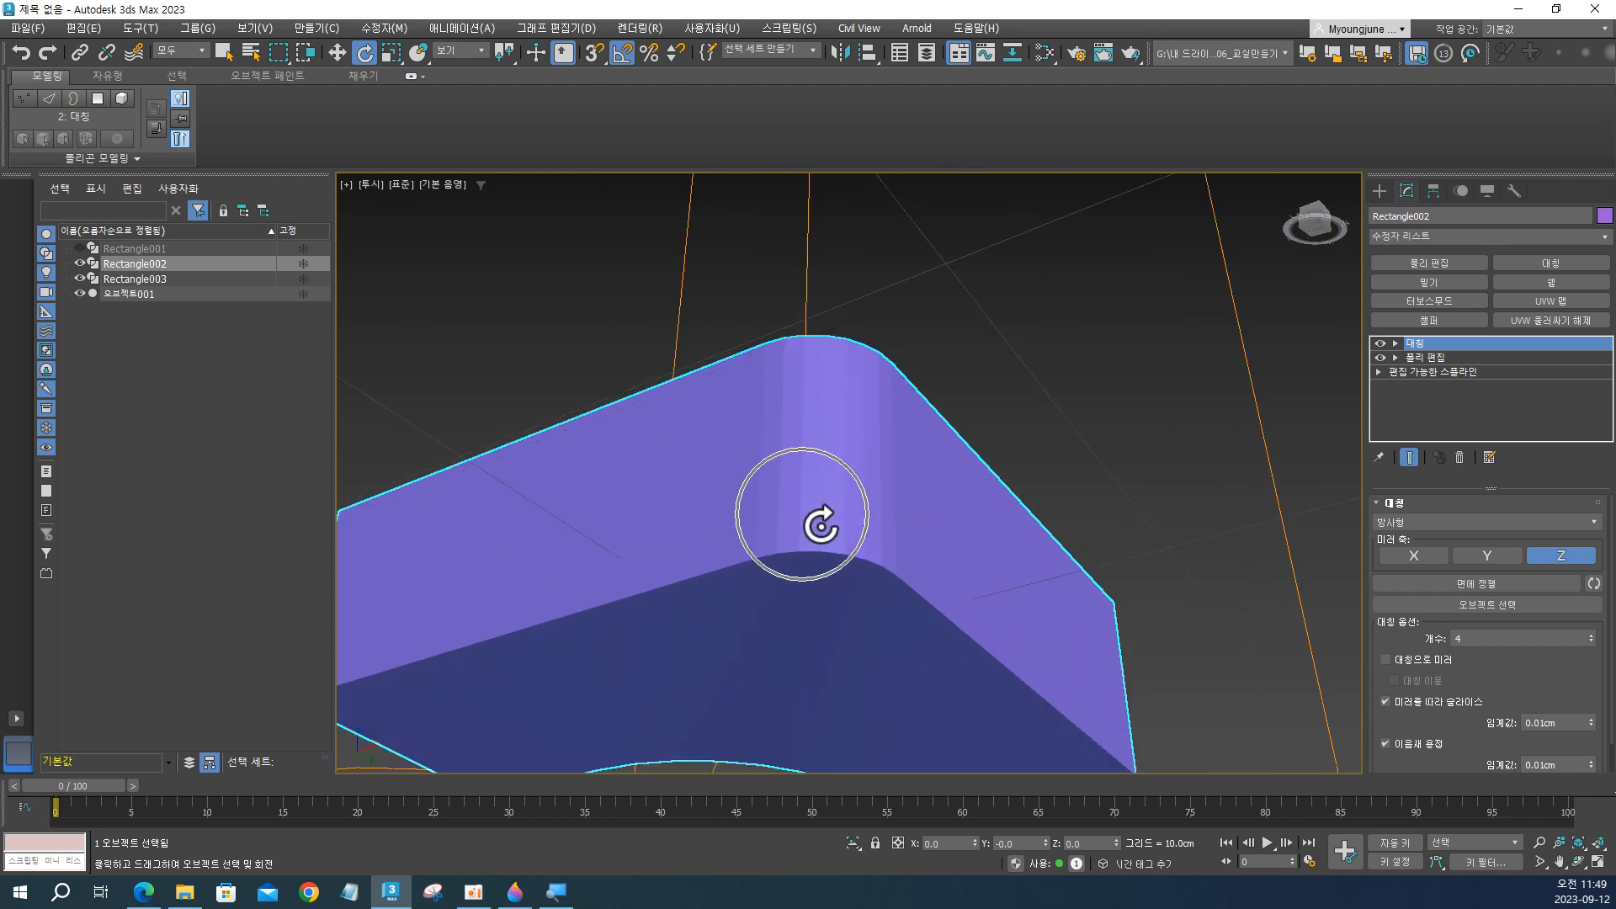
pyautogui.scroll(-3, 820, 526)
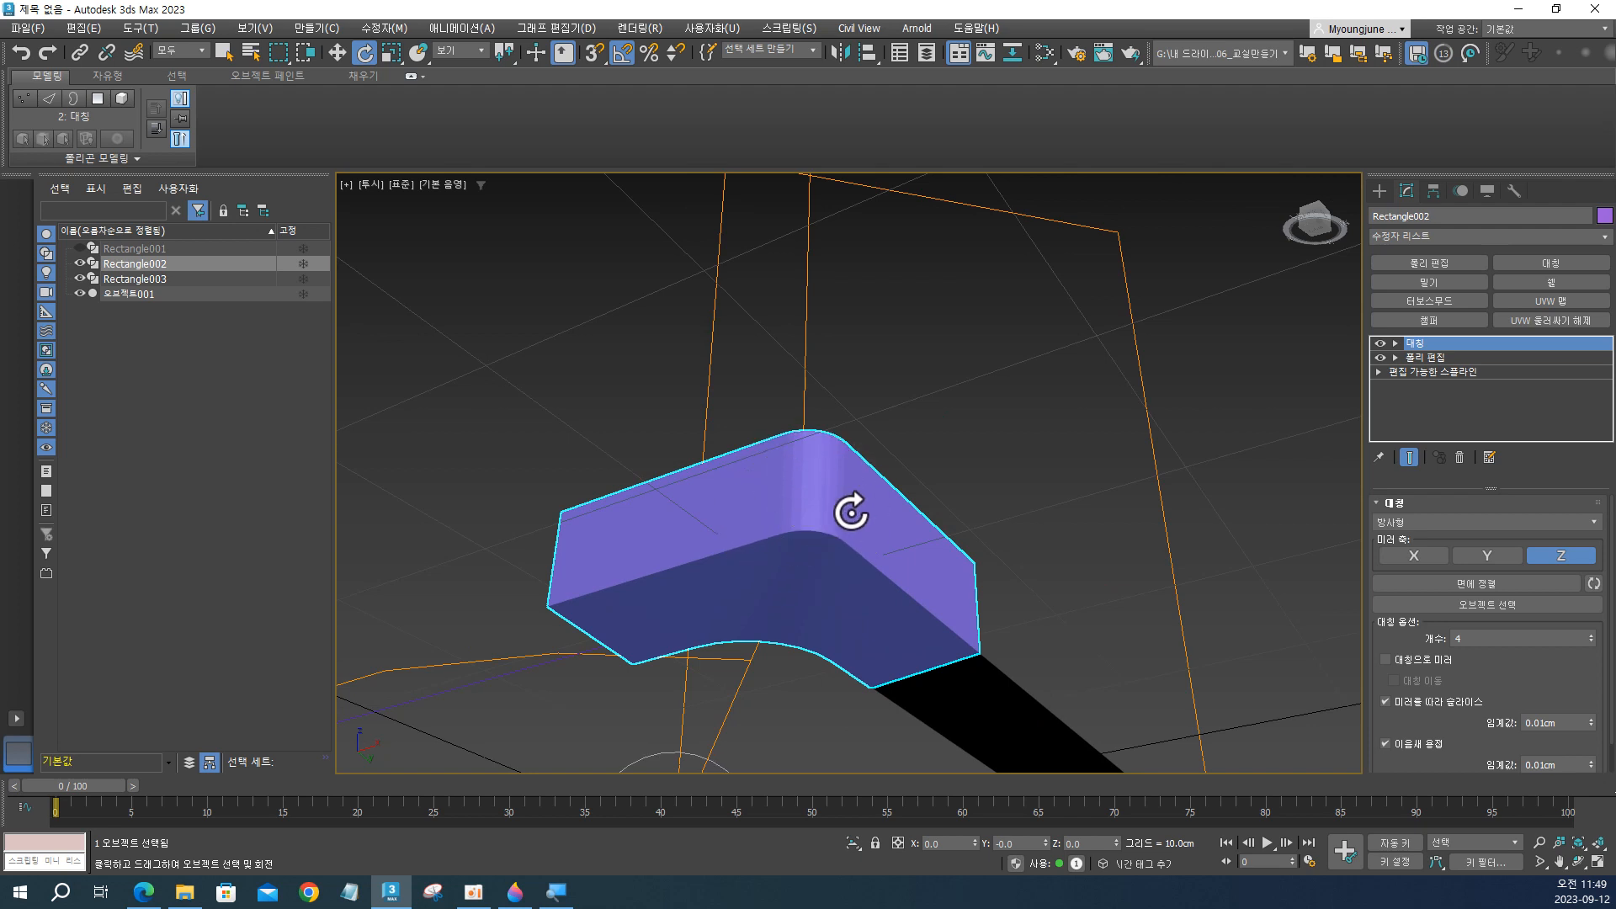
pyautogui.click(841, 519)
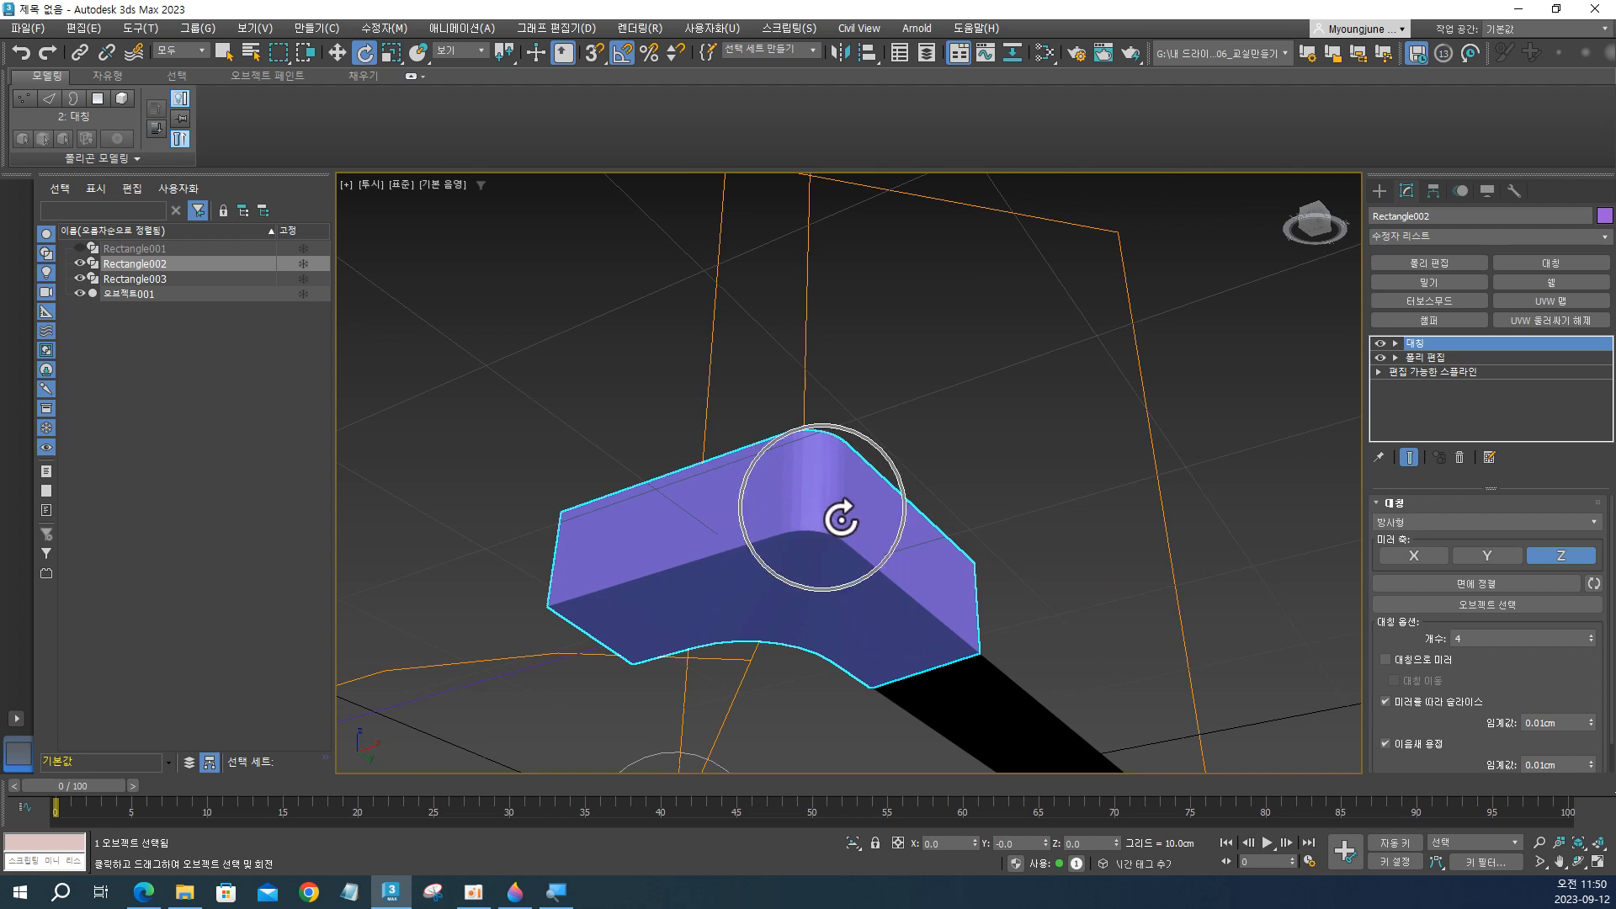
pyautogui.click(840, 518)
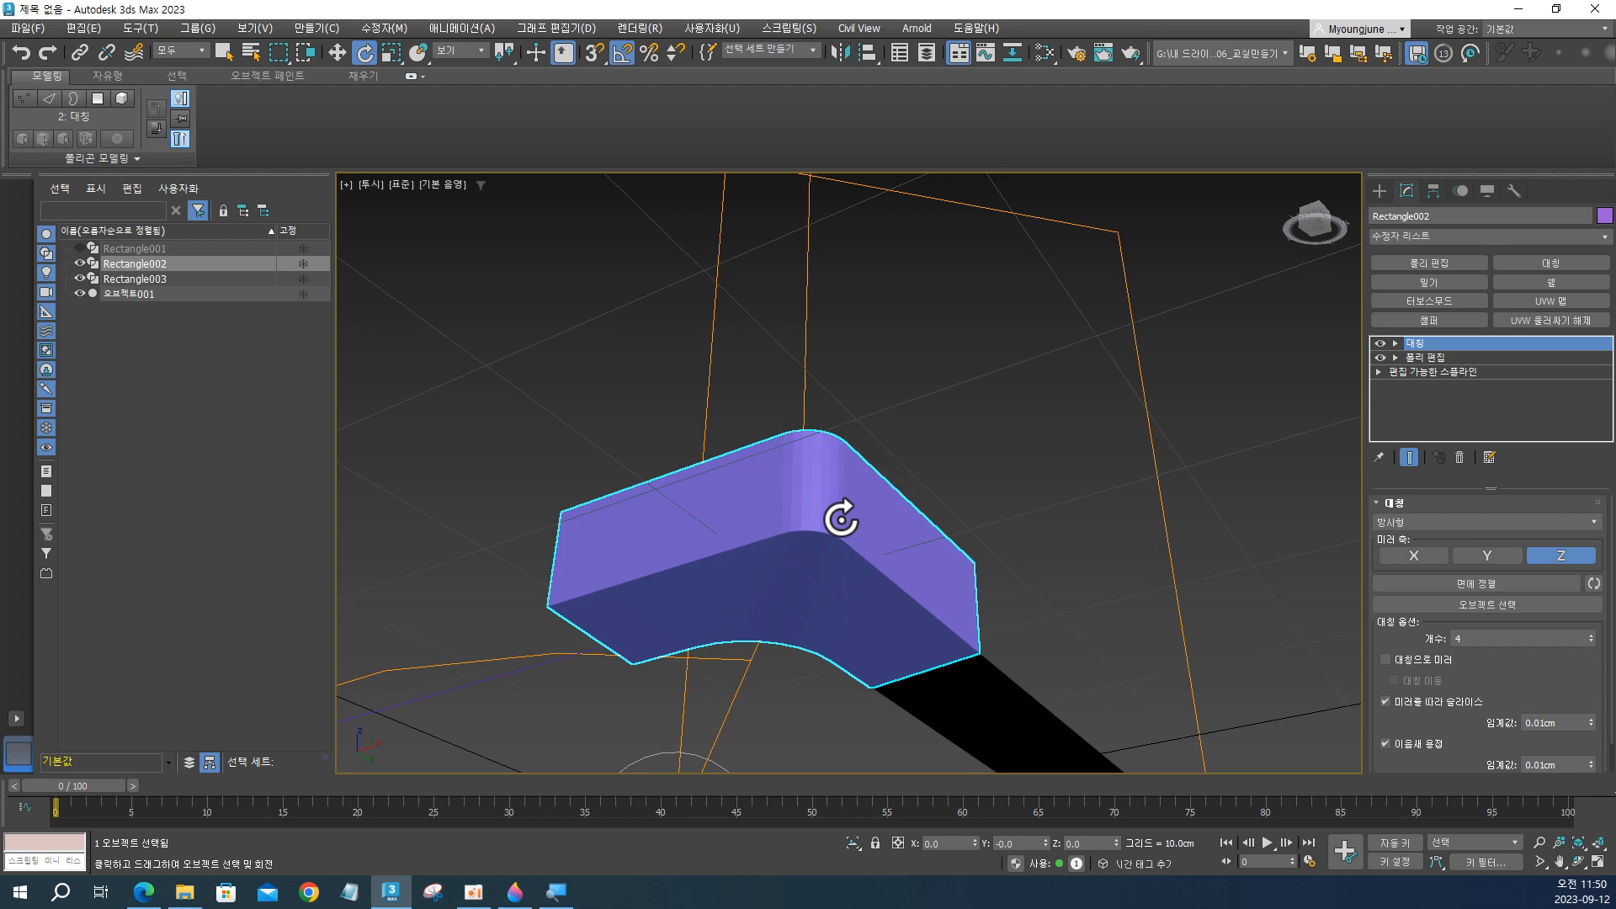
pyautogui.click(841, 518)
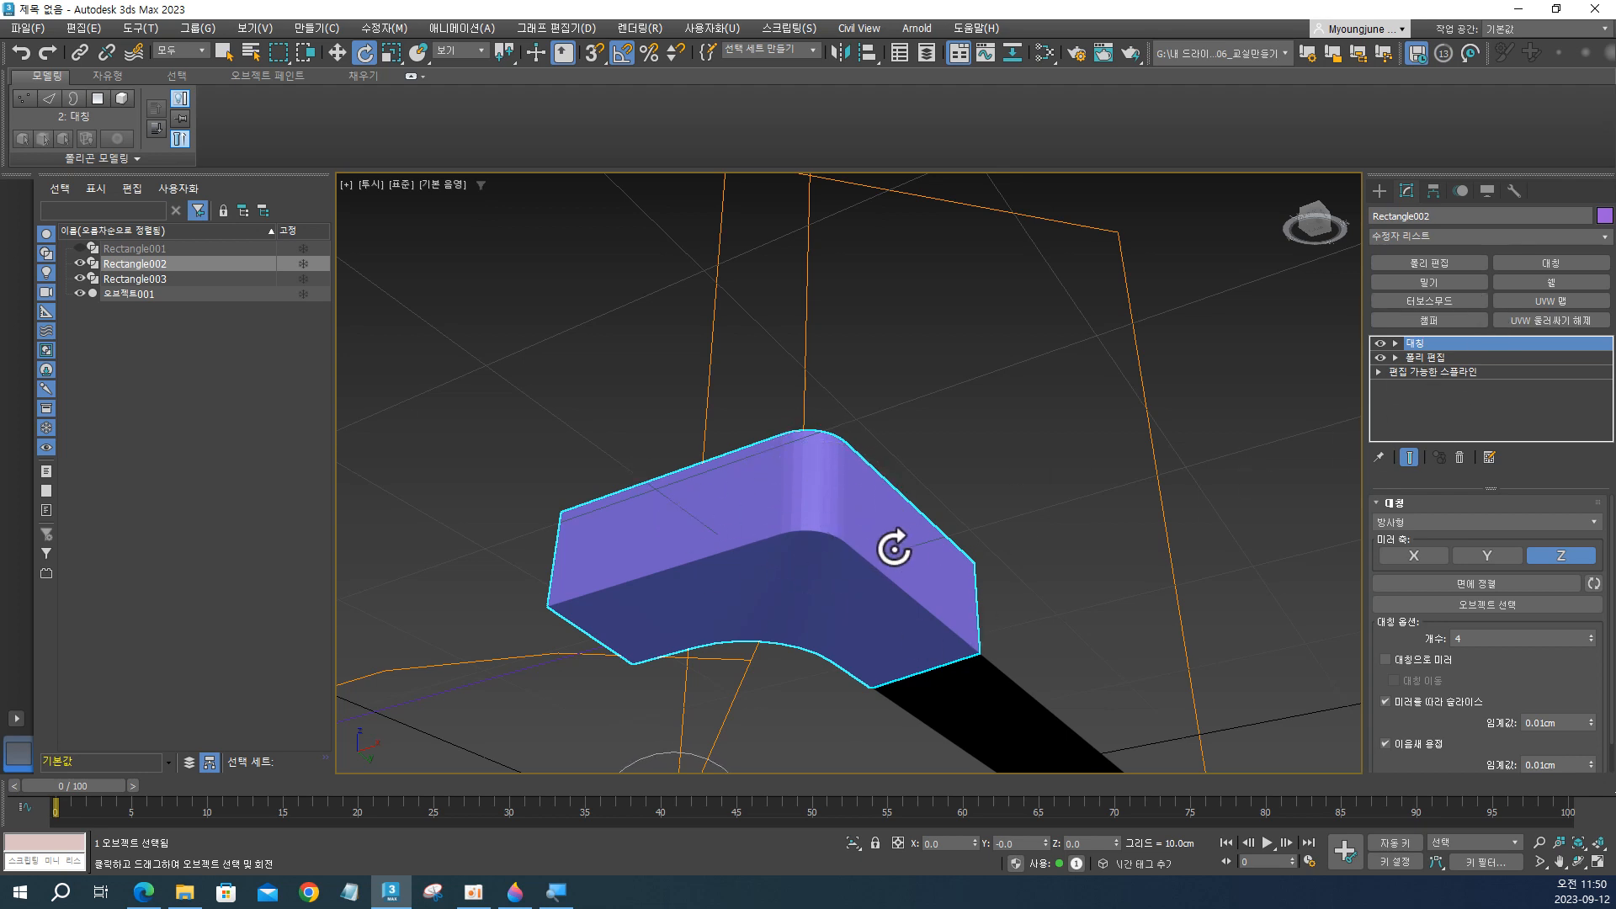
pyautogui.scroll(-3, 804, 539)
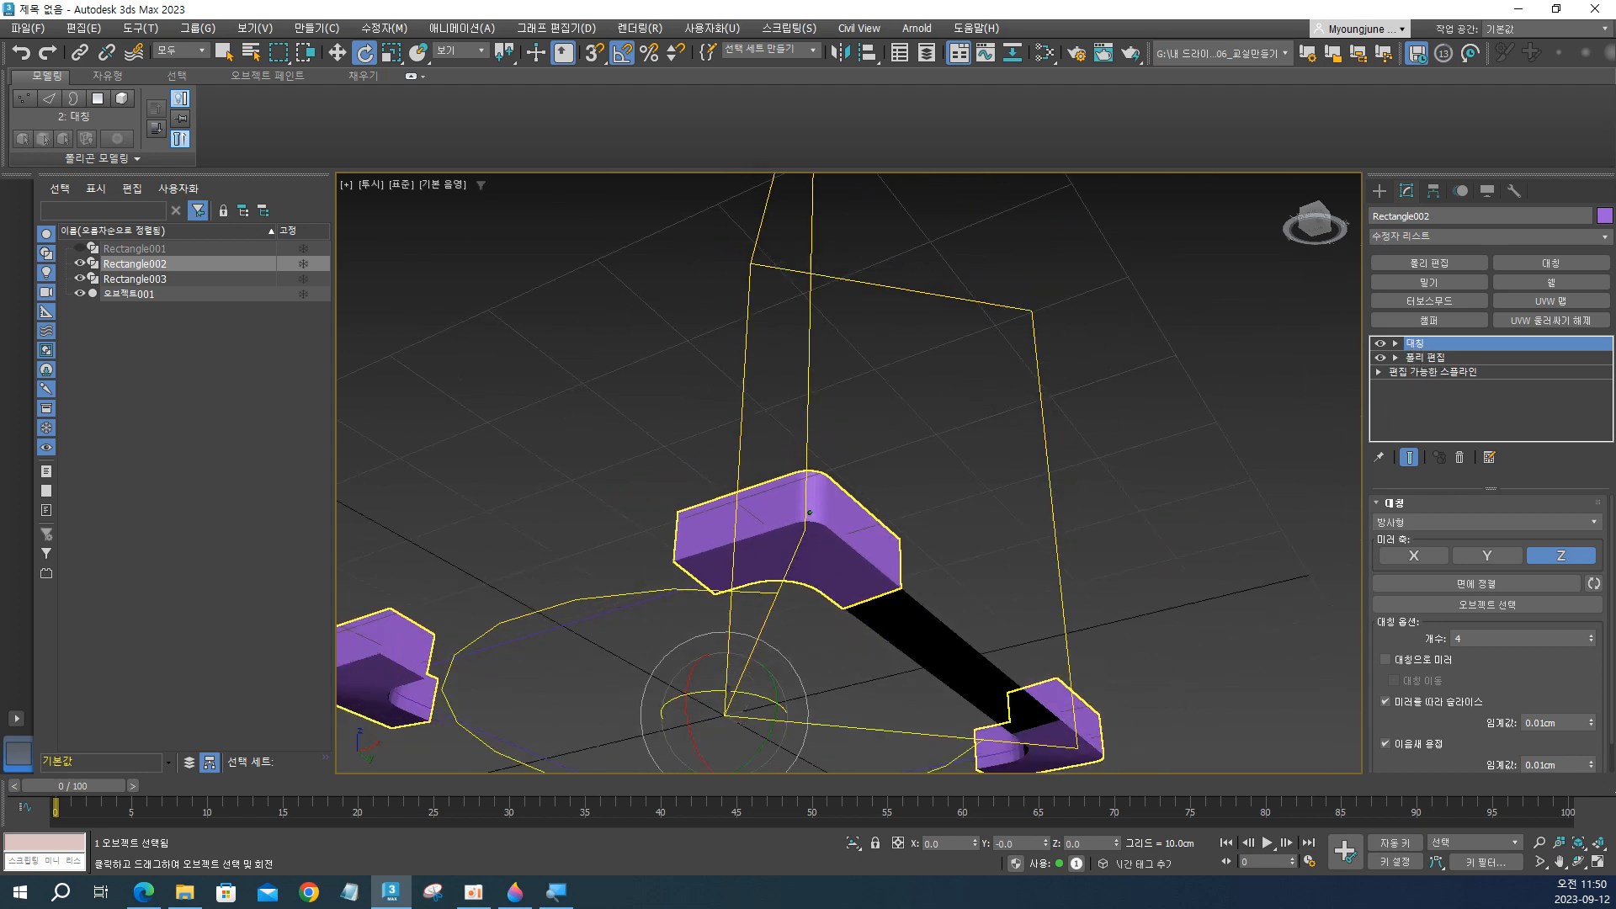
pyautogui.scroll(2, 810, 512)
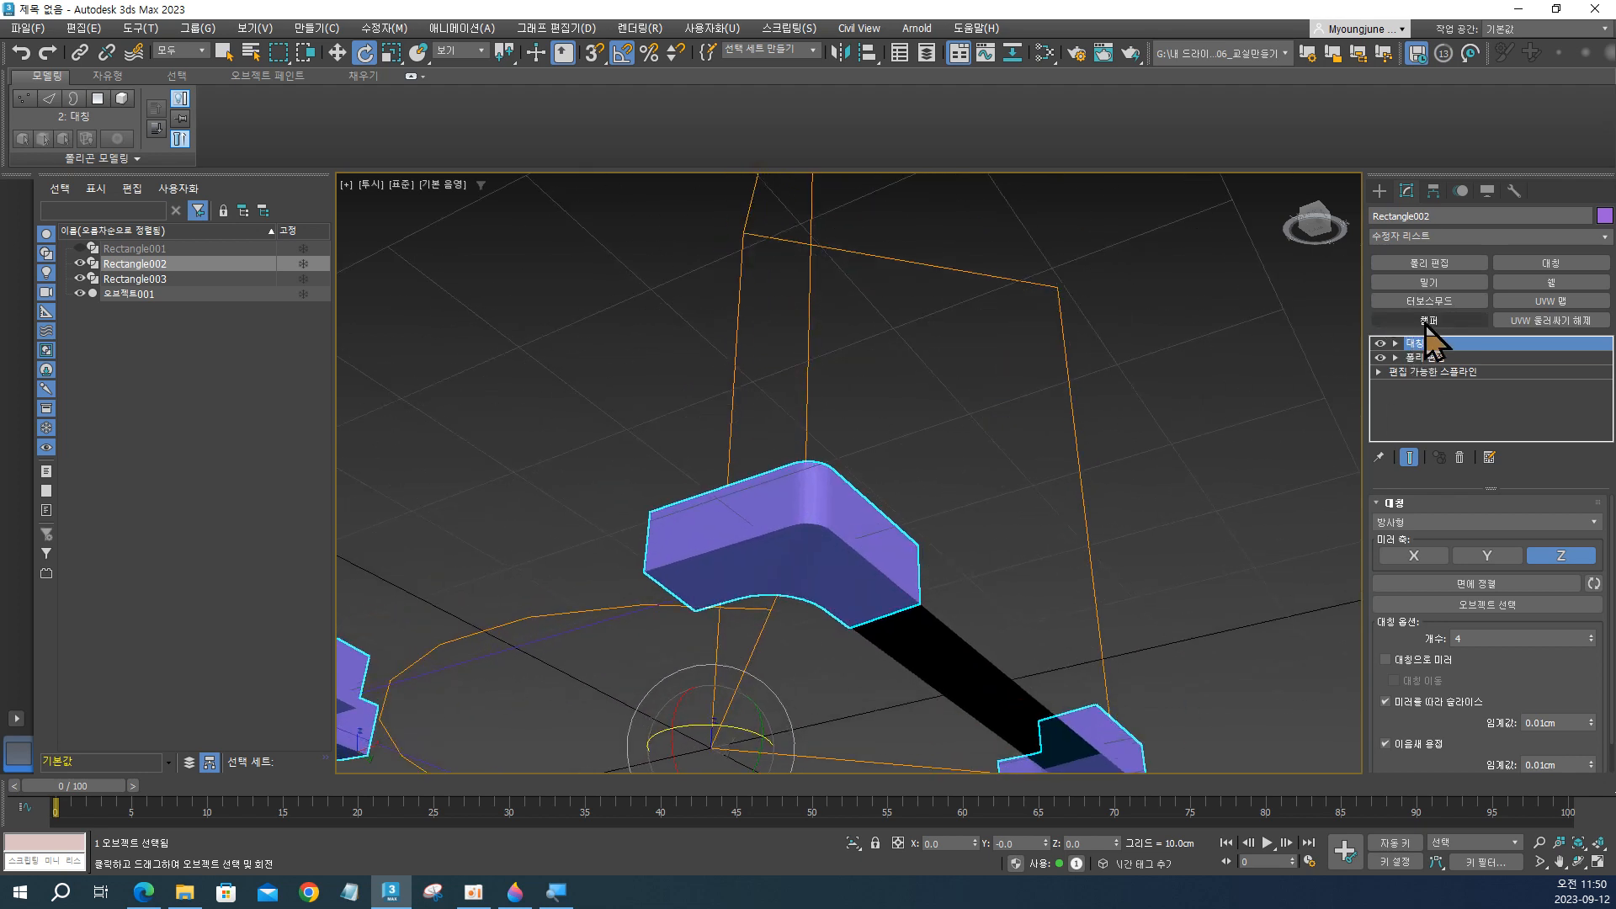
# Add a Chamfer modifier to Rectangle002 with an amount of 0.2 cm and 2 segments.
pyautogui.click(1429, 320)
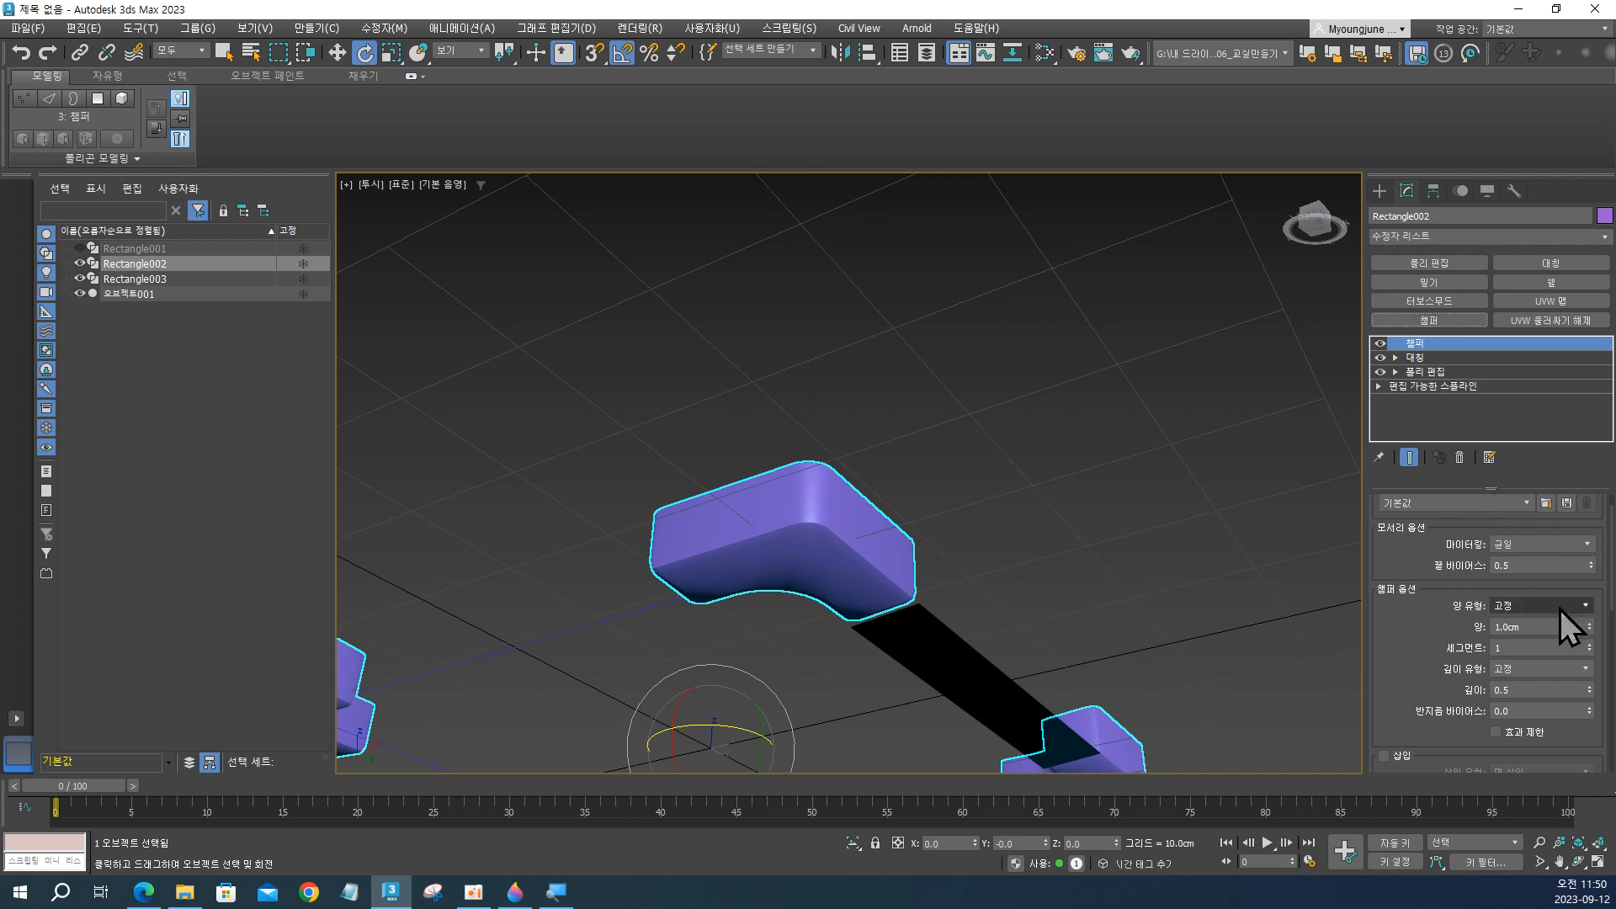
pyautogui.press('F4')
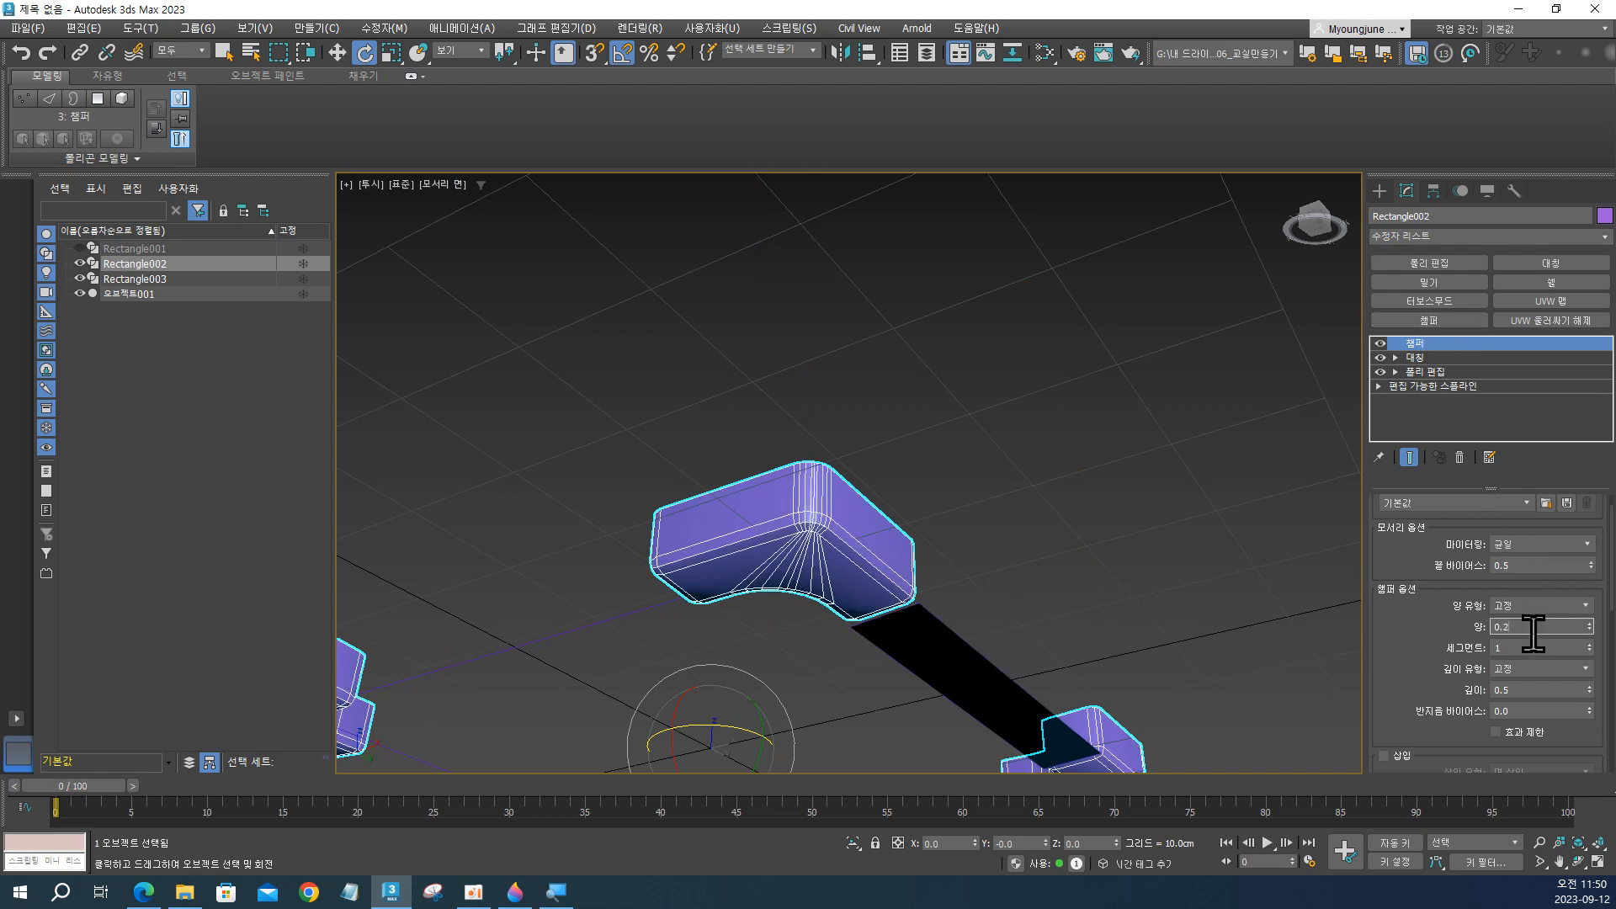
pyautogui.press('Tab')
pyautogui.press('Return')
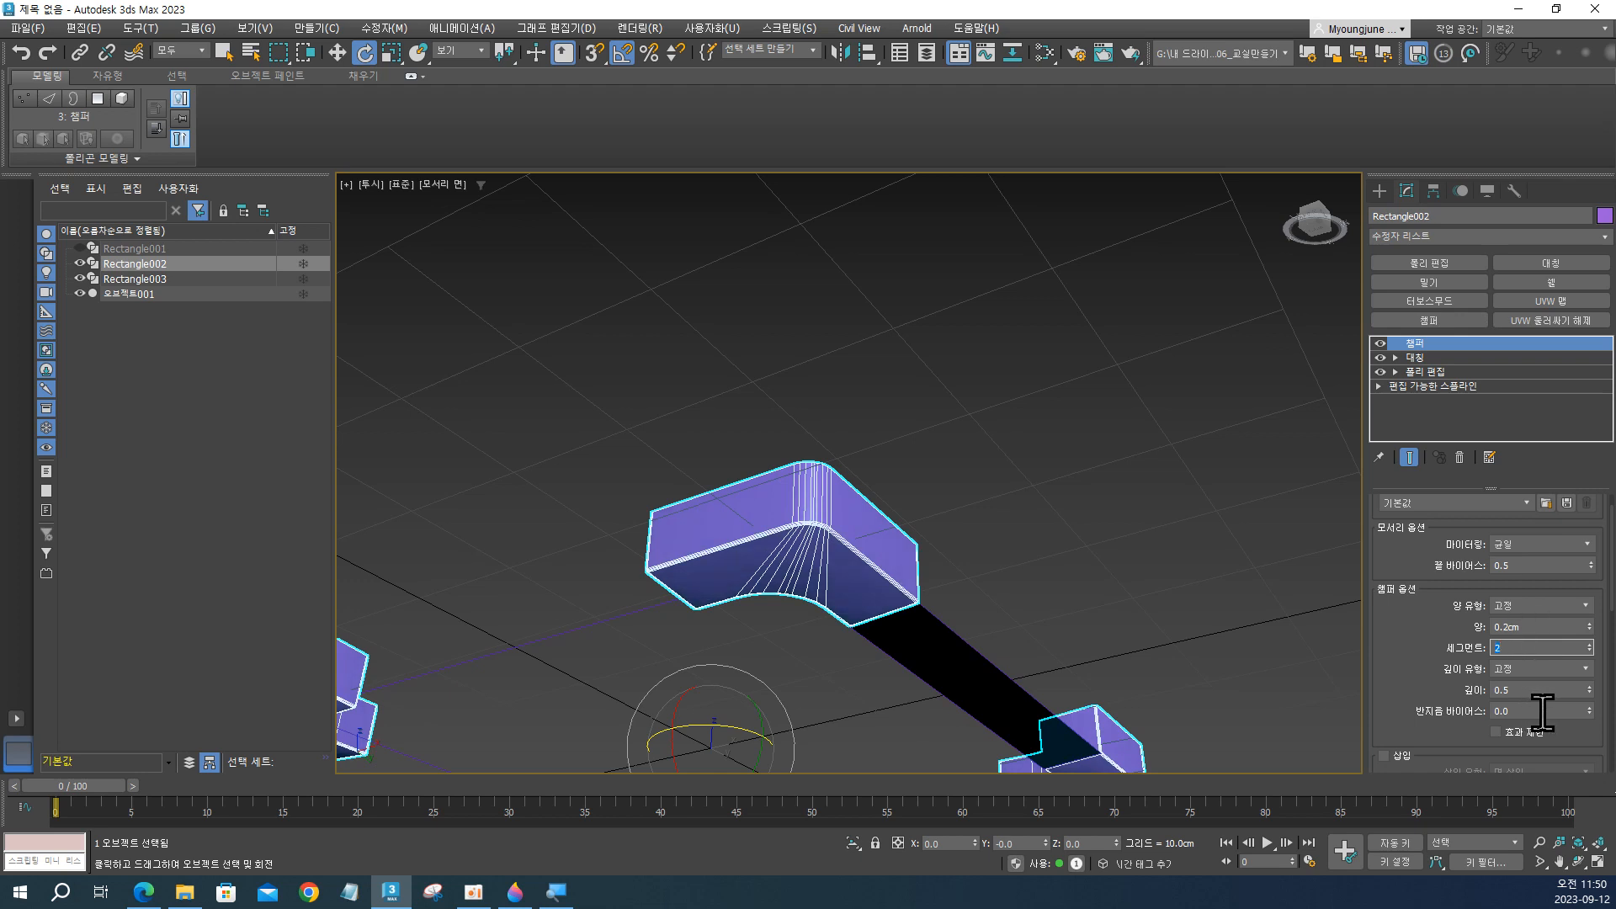
pyautogui.press('F4')
pyautogui.scroll(-3, 829, 599)
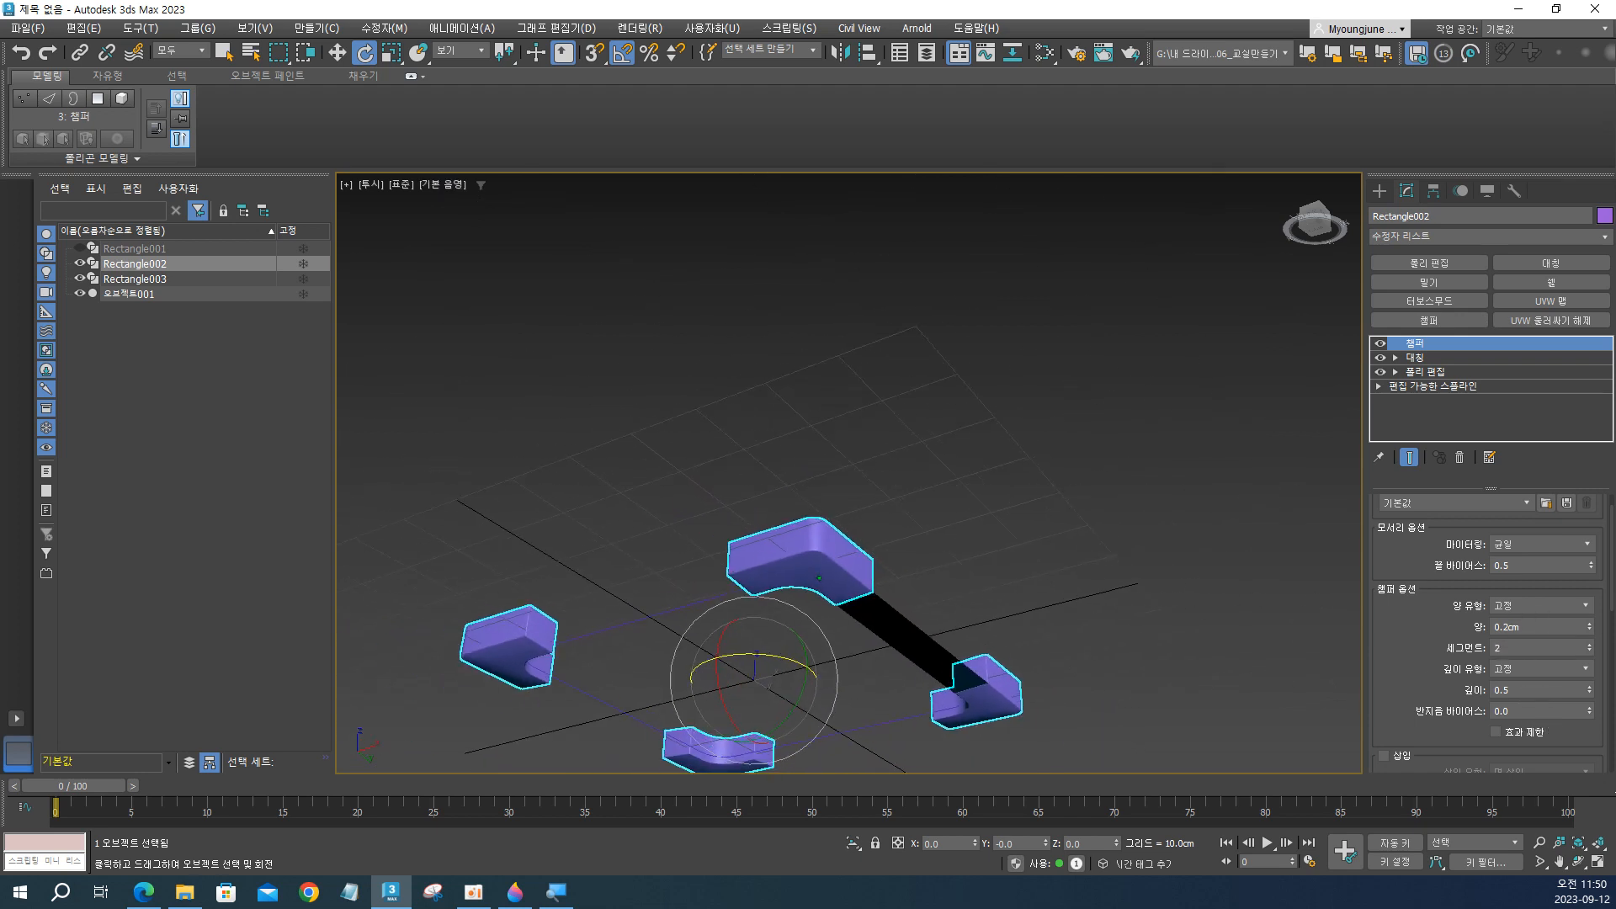
# Select the flat strip 오브젝트001 between two corner blocks and add a Shell modifier with an outer amount of 0.5 cm.
pyautogui.keyDown('alt'); pyautogui.moveTo(818, 602); pyautogui.dragTo(979, 420, button='middle'); pyautogui.keyUp('alt')
pyautogui.click(996, 623)
pyautogui.click(979, 421)
pyautogui.scroll(4, 977, 438)
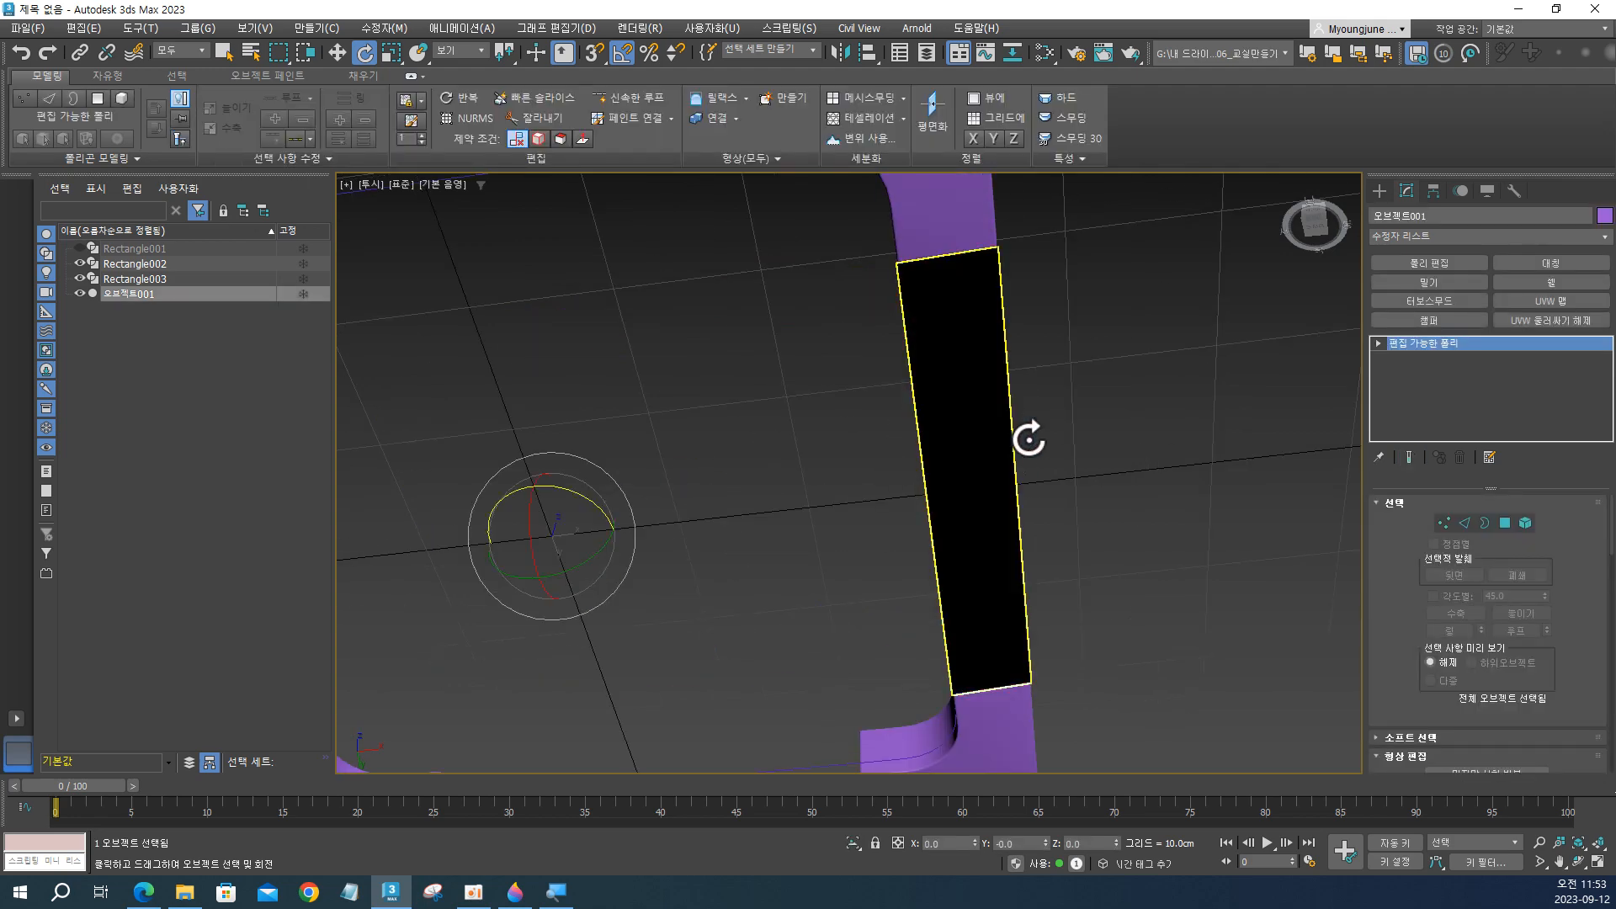
pyautogui.keyDown('alt'); pyautogui.moveTo(1027, 437); pyautogui.dragTo(923, 570, button='middle'); pyautogui.keyUp('alt')
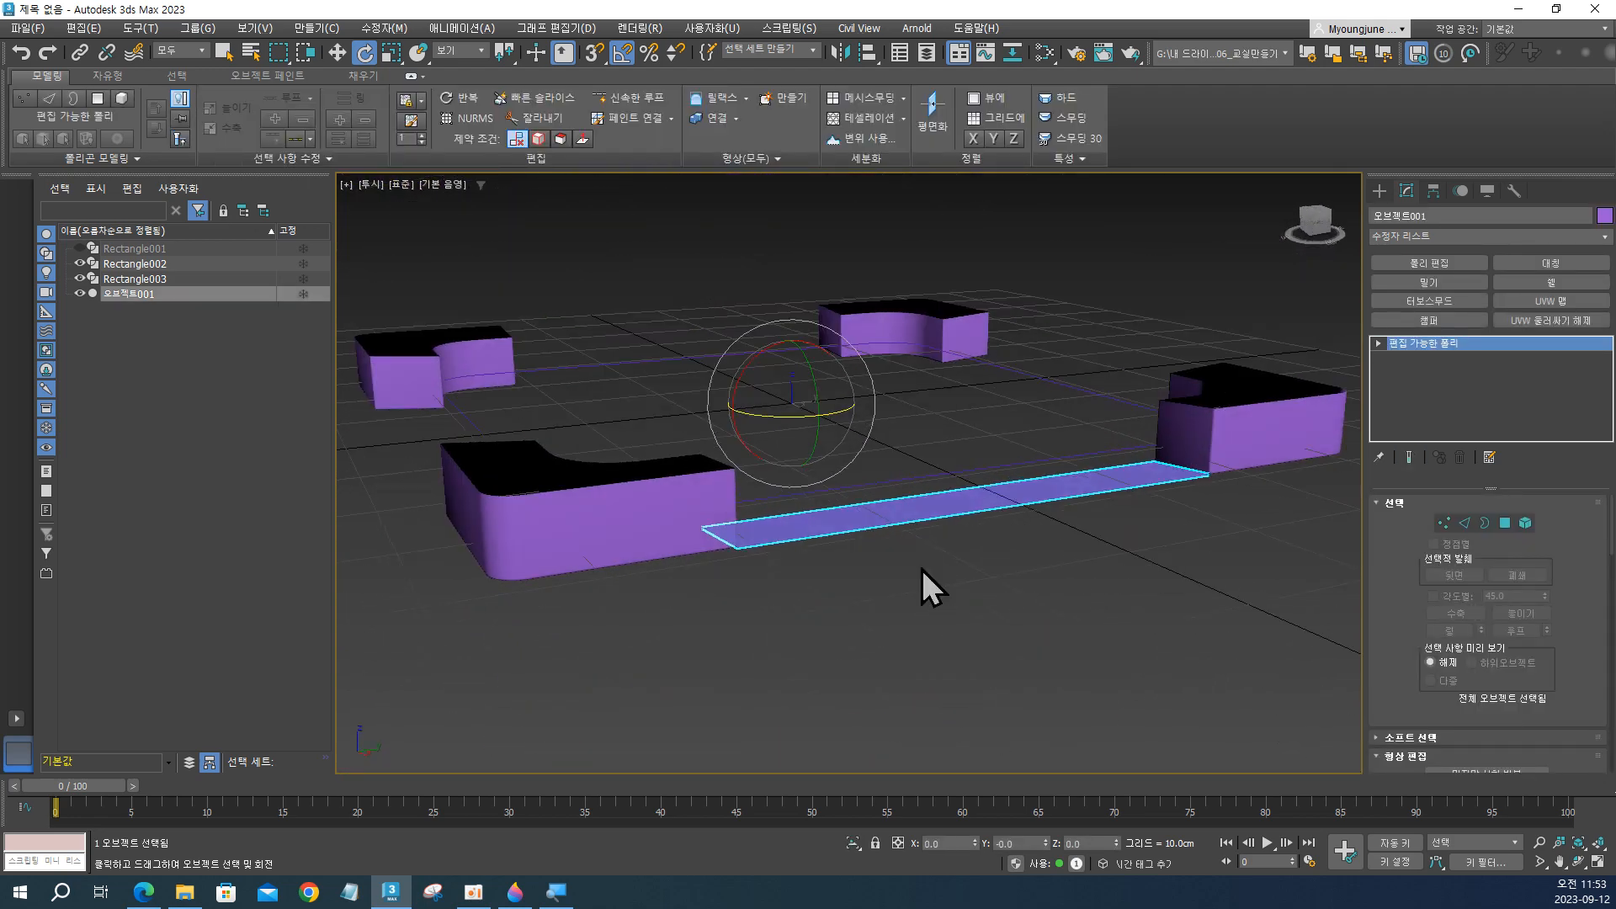
pyautogui.click(1547, 283)
pyautogui.keyDown('alt'); pyautogui.moveTo(1013, 480); pyautogui.dragTo(1340, 539, button='middle'); pyautogui.keyUp('alt')
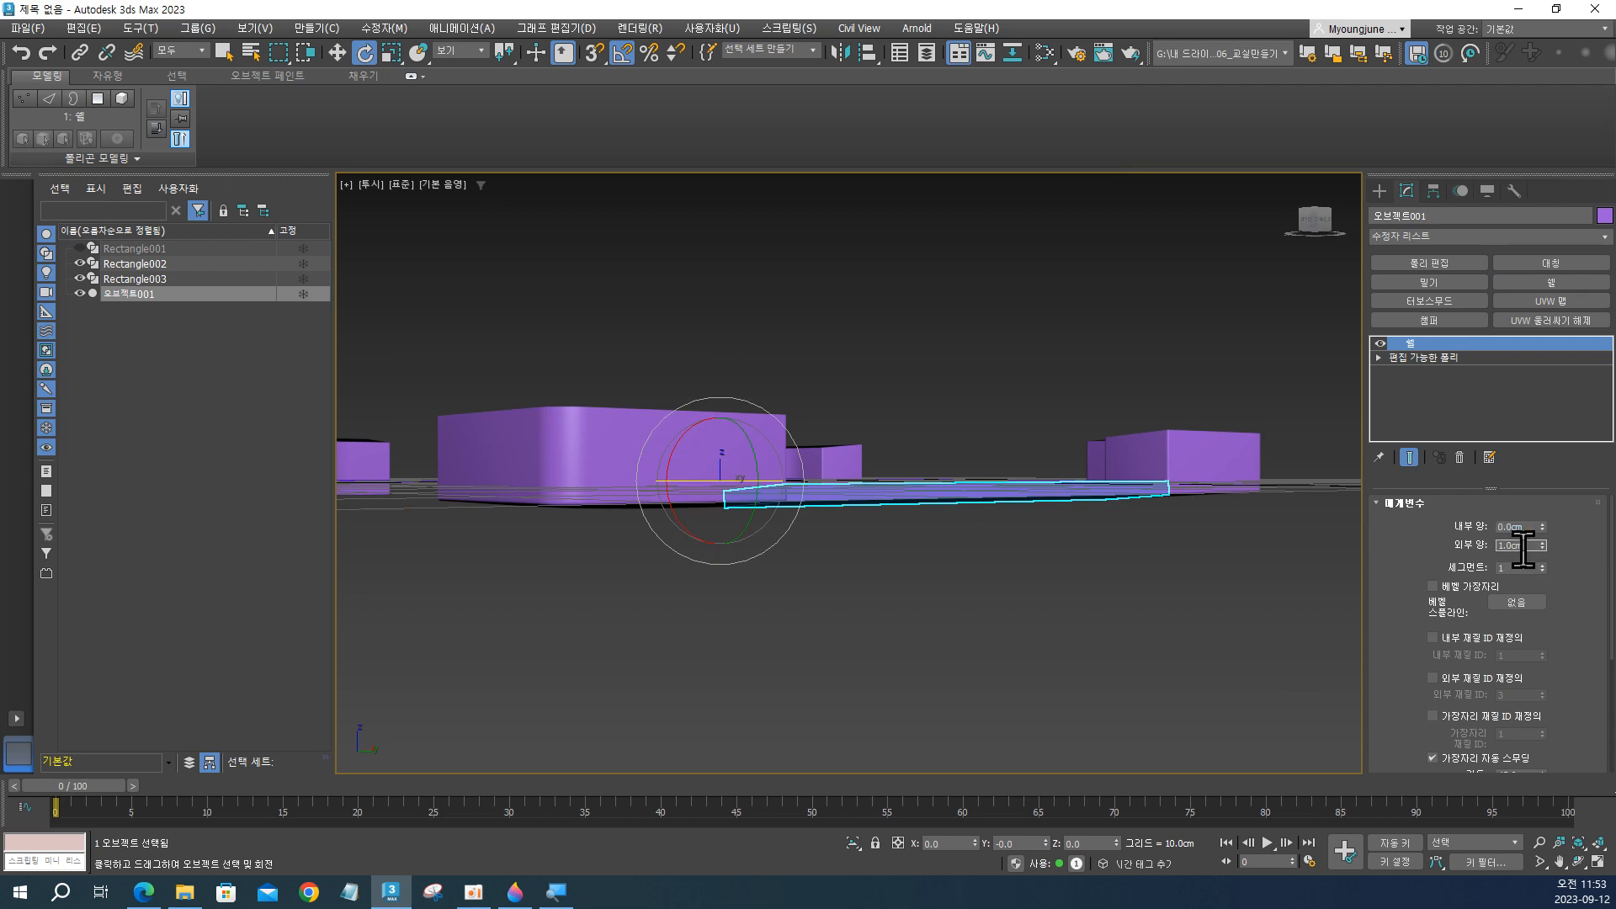
pyautogui.write('0.5')
pyautogui.press('Return')
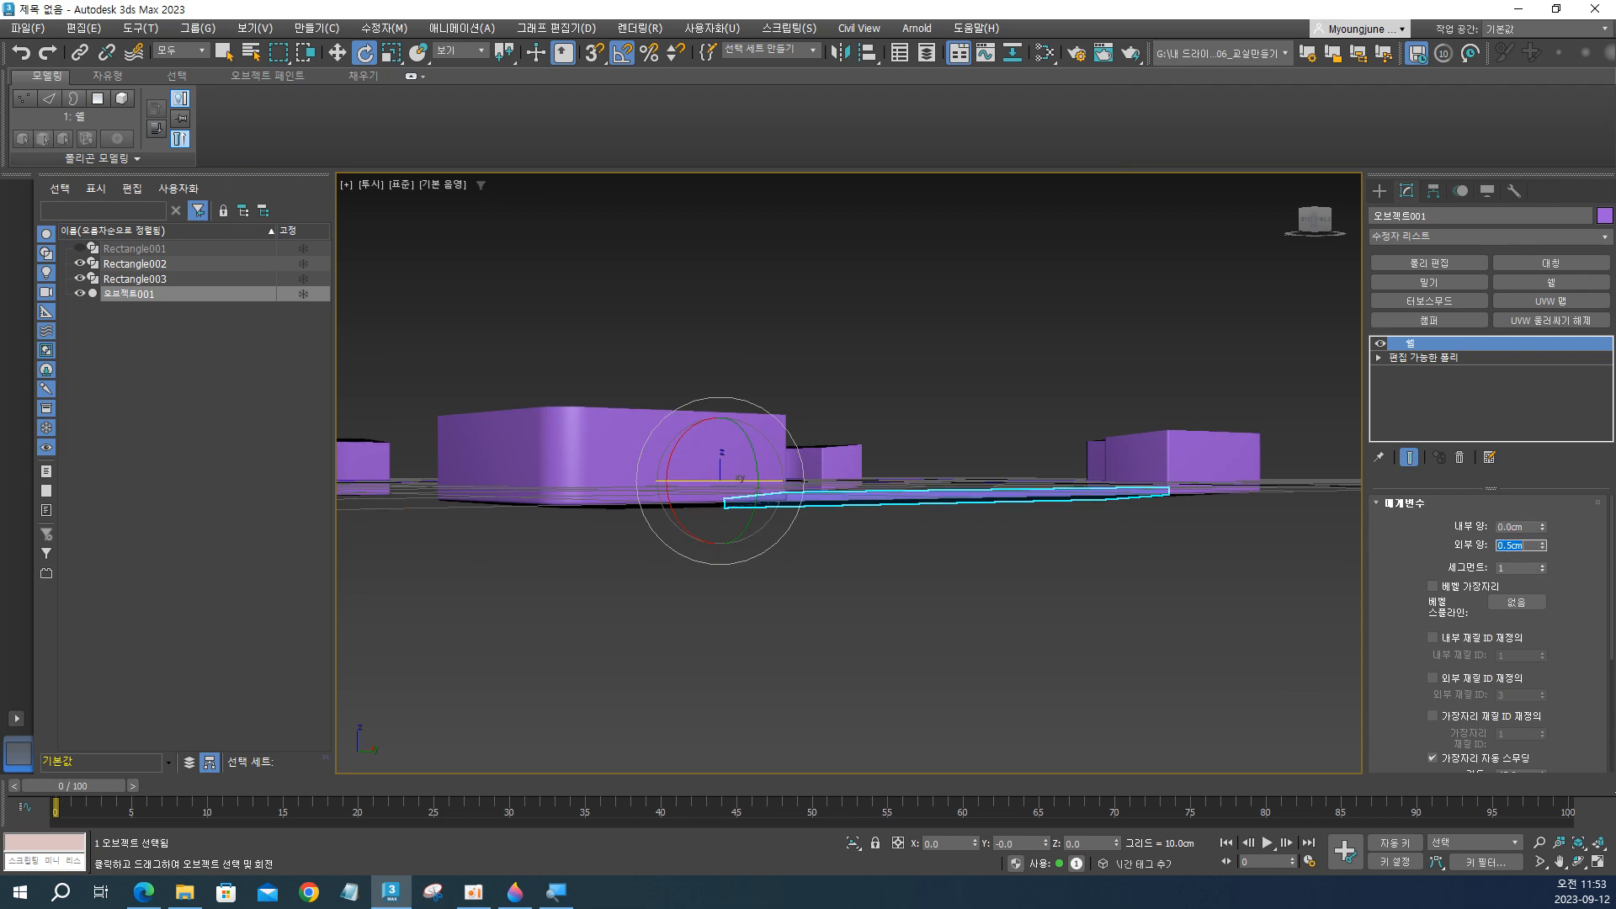
# Examine the thickened strip and how it sits between the corner blocks from several angles.
pyautogui.keyDown('alt'); pyautogui.moveTo(927, 480); pyautogui.dragTo(878, 545, button='middle'); pyautogui.keyUp('alt')
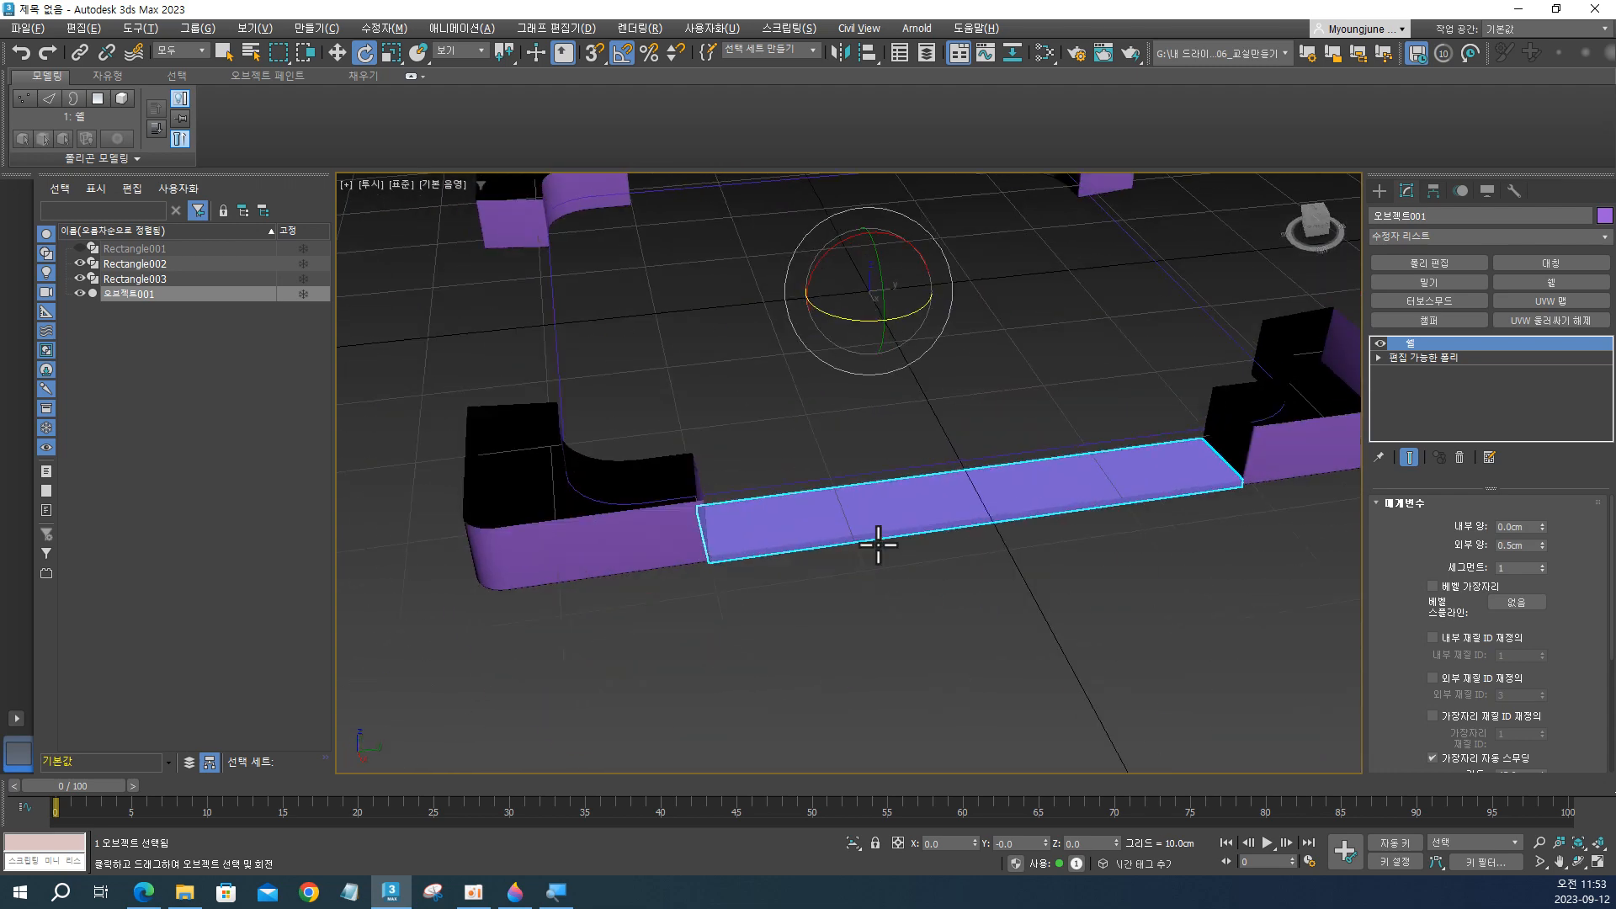
pyautogui.click(905, 598)
pyautogui.click(908, 543)
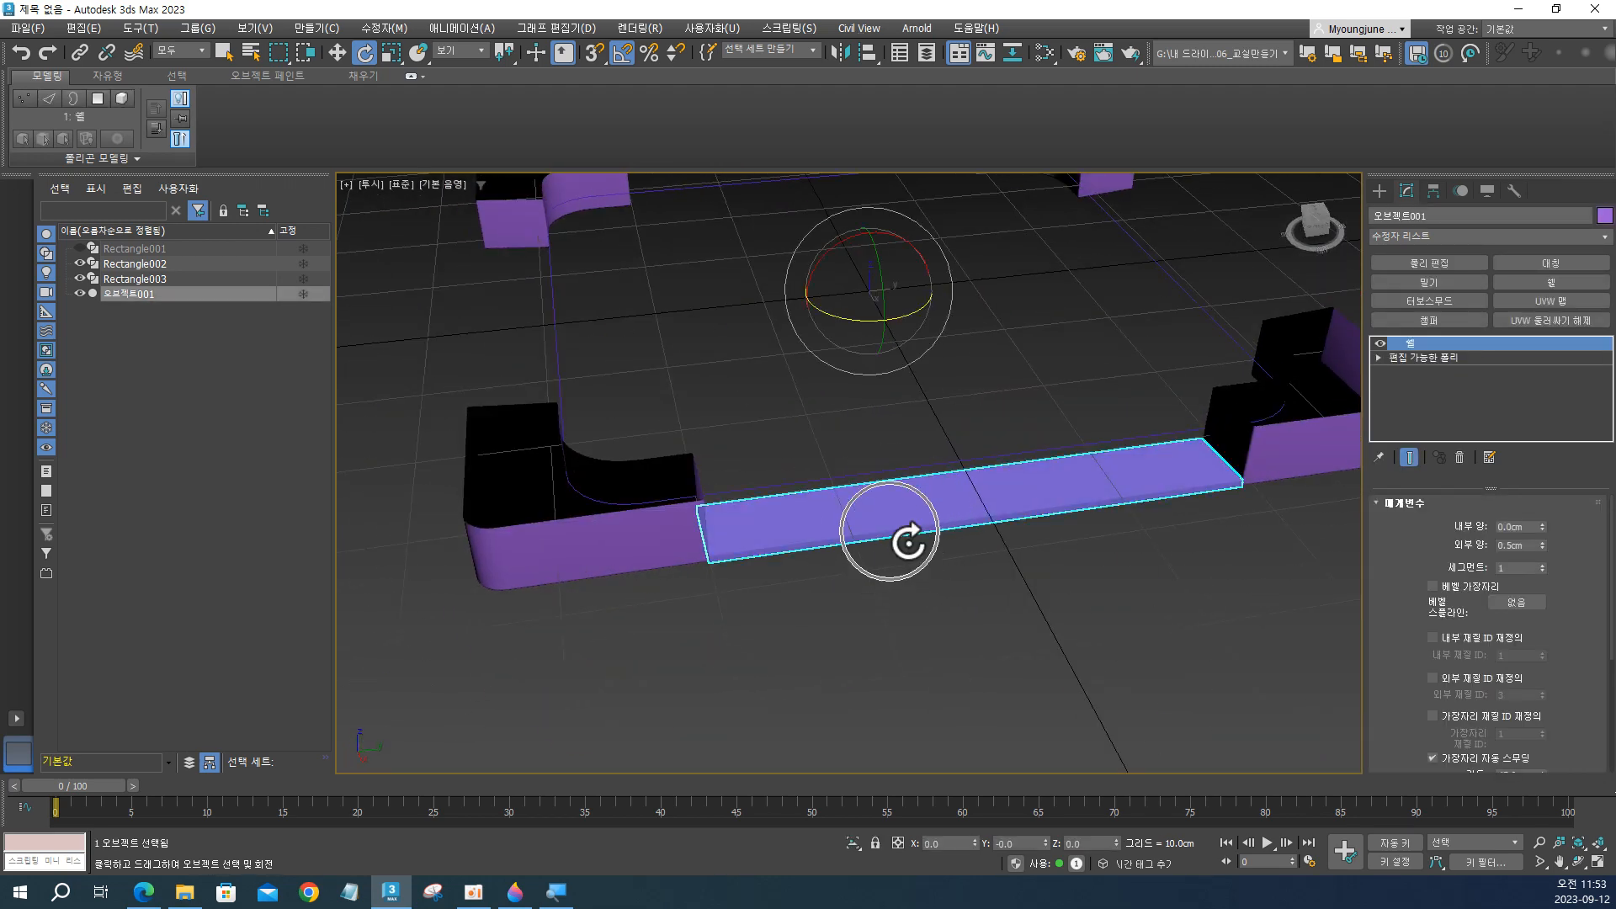
pyautogui.keyDown('alt'); pyautogui.moveTo(905, 530); pyautogui.dragTo(1063, 528, button='middle'); pyautogui.keyUp('alt')
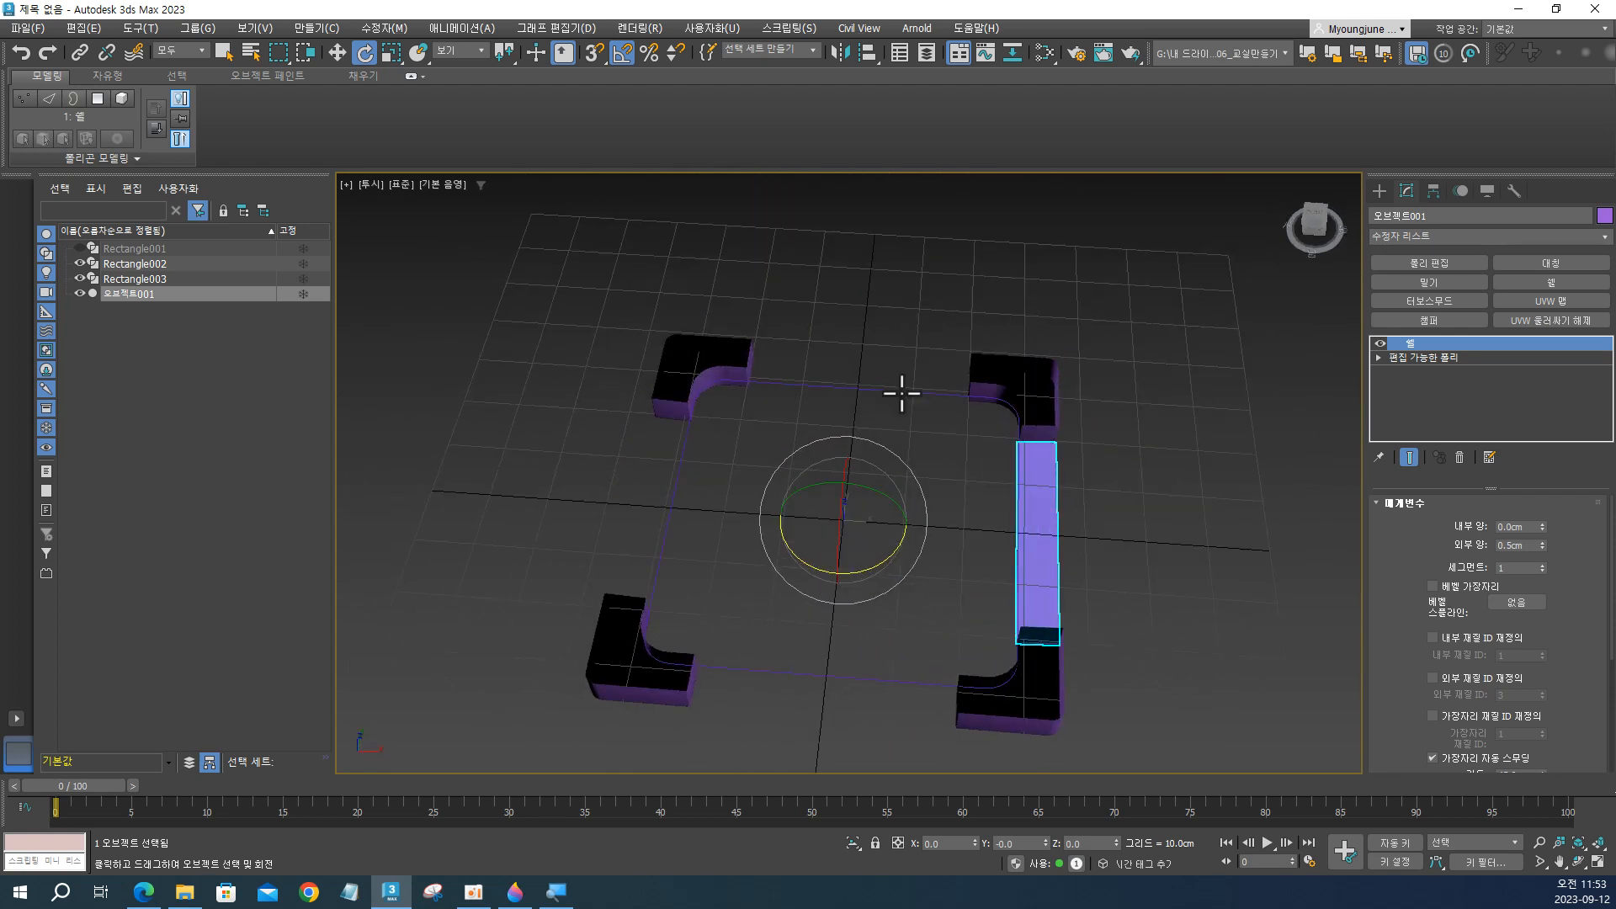
pyautogui.keyDown('alt'); pyautogui.moveTo(980, 576); pyautogui.dragTo(1062, 528, button='middle'); pyautogui.keyUp('alt')
pyautogui.scroll(5, 1063, 528)
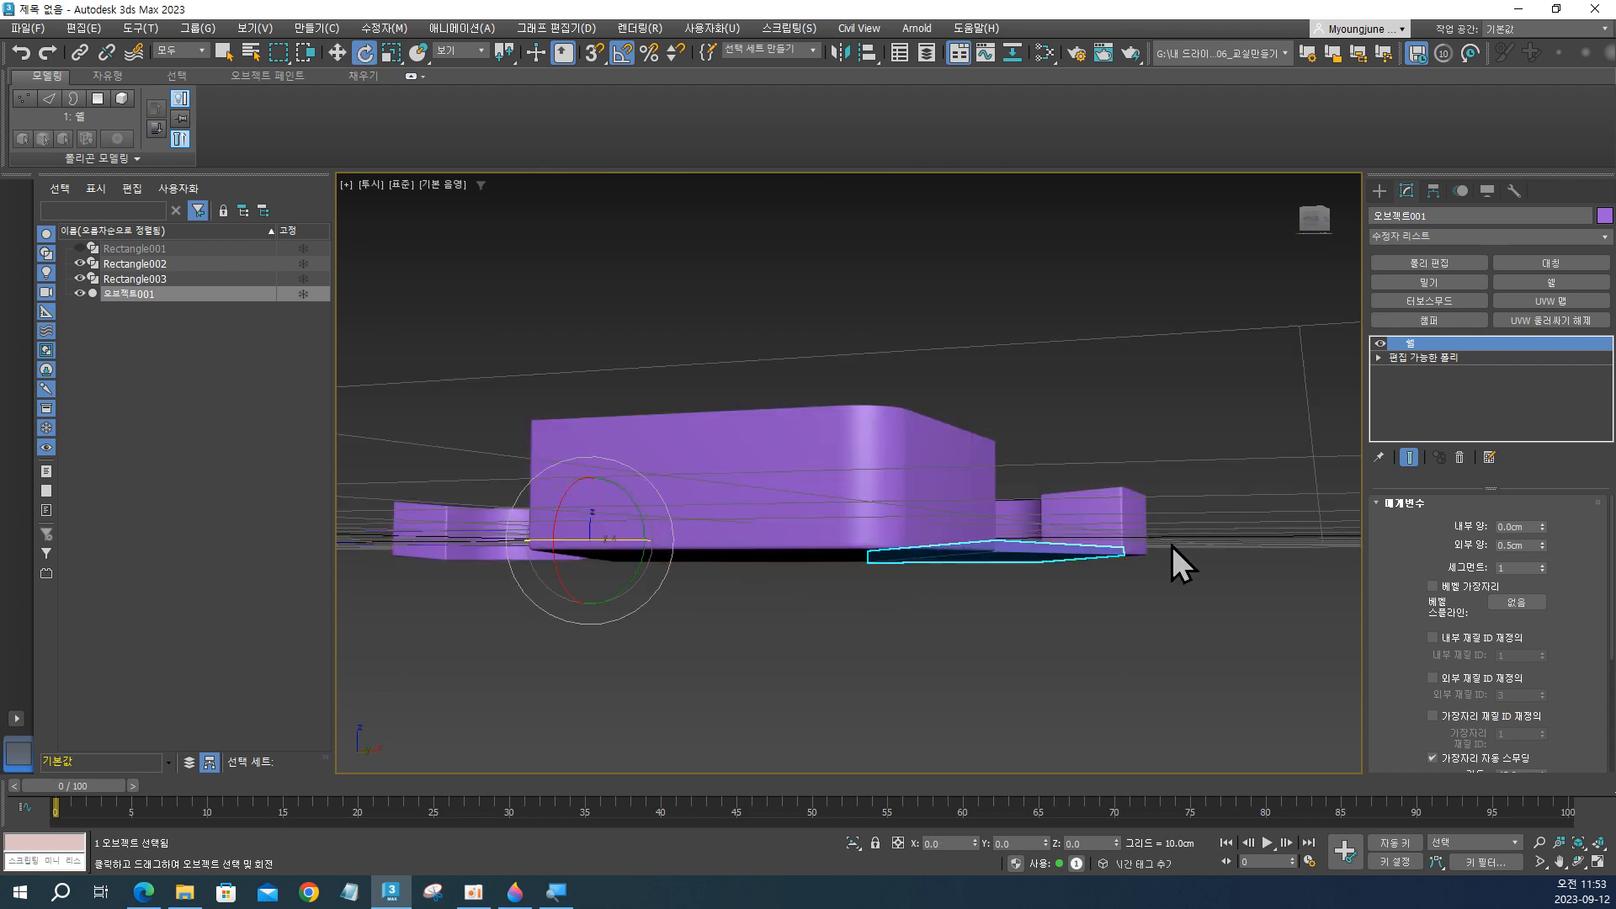
pyautogui.moveTo(653, 516)
pyautogui.mouseDown()
pyautogui.moveTo(665, 529)
pyautogui.moveTo(646, 529)
pyautogui.mouseUp()
pyautogui.hotkey('ctrl', 'z')
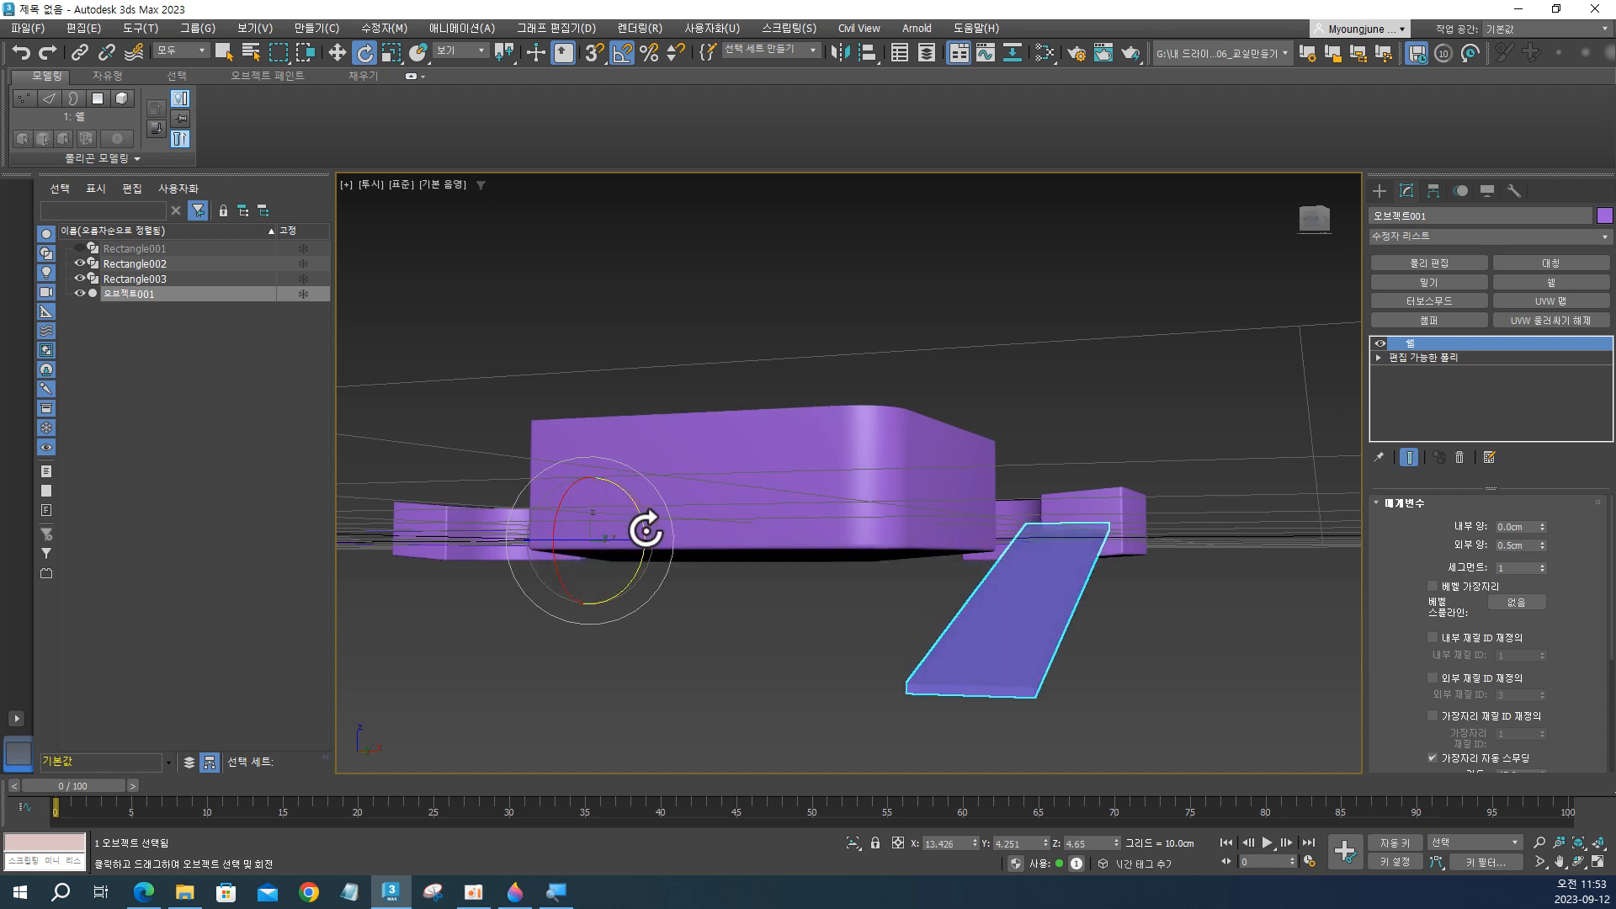
pyautogui.hotkey('ctrl', 'z')
pyautogui.keyDown('alt'); pyautogui.moveTo(997, 512); pyautogui.dragTo(1080, 560, button='middle'); pyautogui.keyUp('alt')
pyautogui.click(1162, 543)
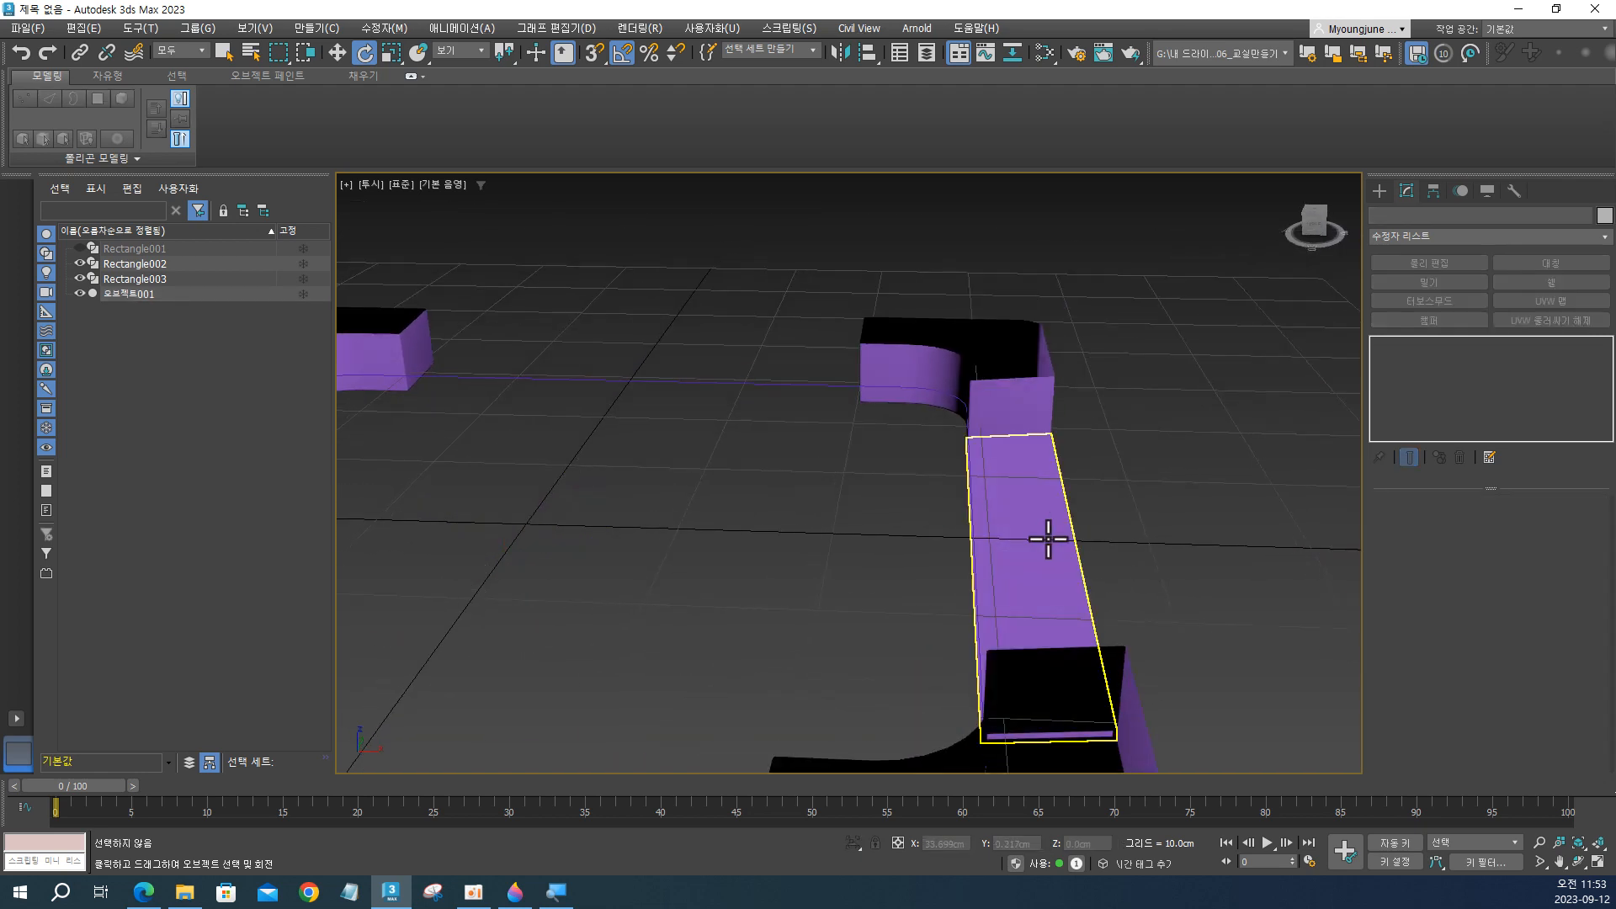
pyautogui.click(1048, 538)
pyautogui.scroll(-5, 1057, 547)
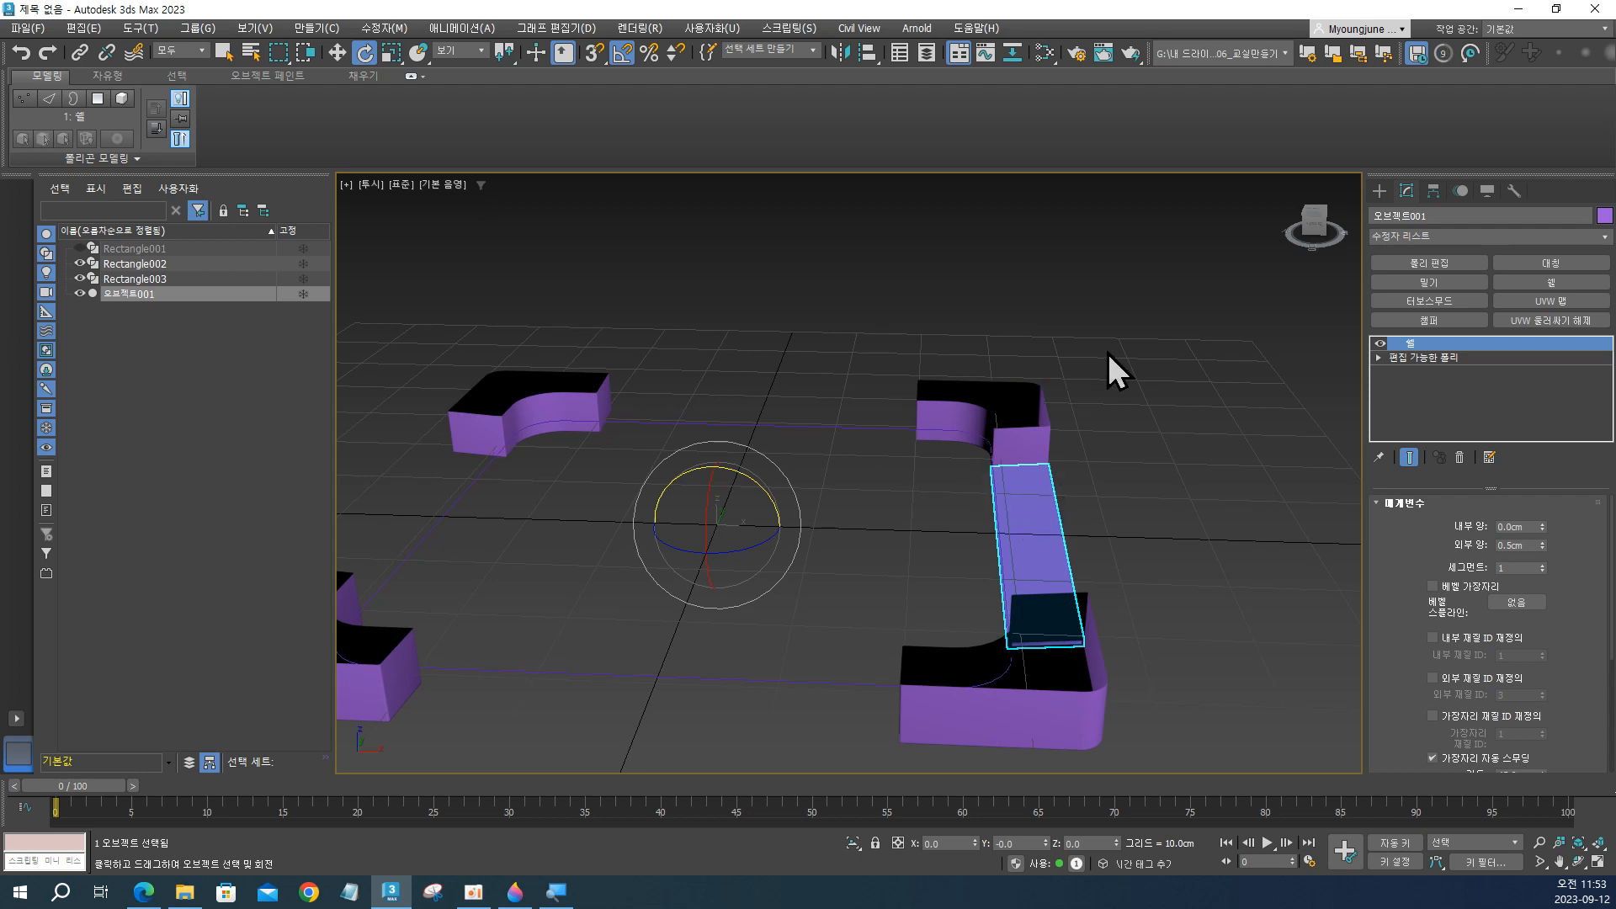
# Select Rectangle002 and copy its Chamfer and Symmetry modifiers together from the modifier stack.
pyautogui.click(1029, 428)
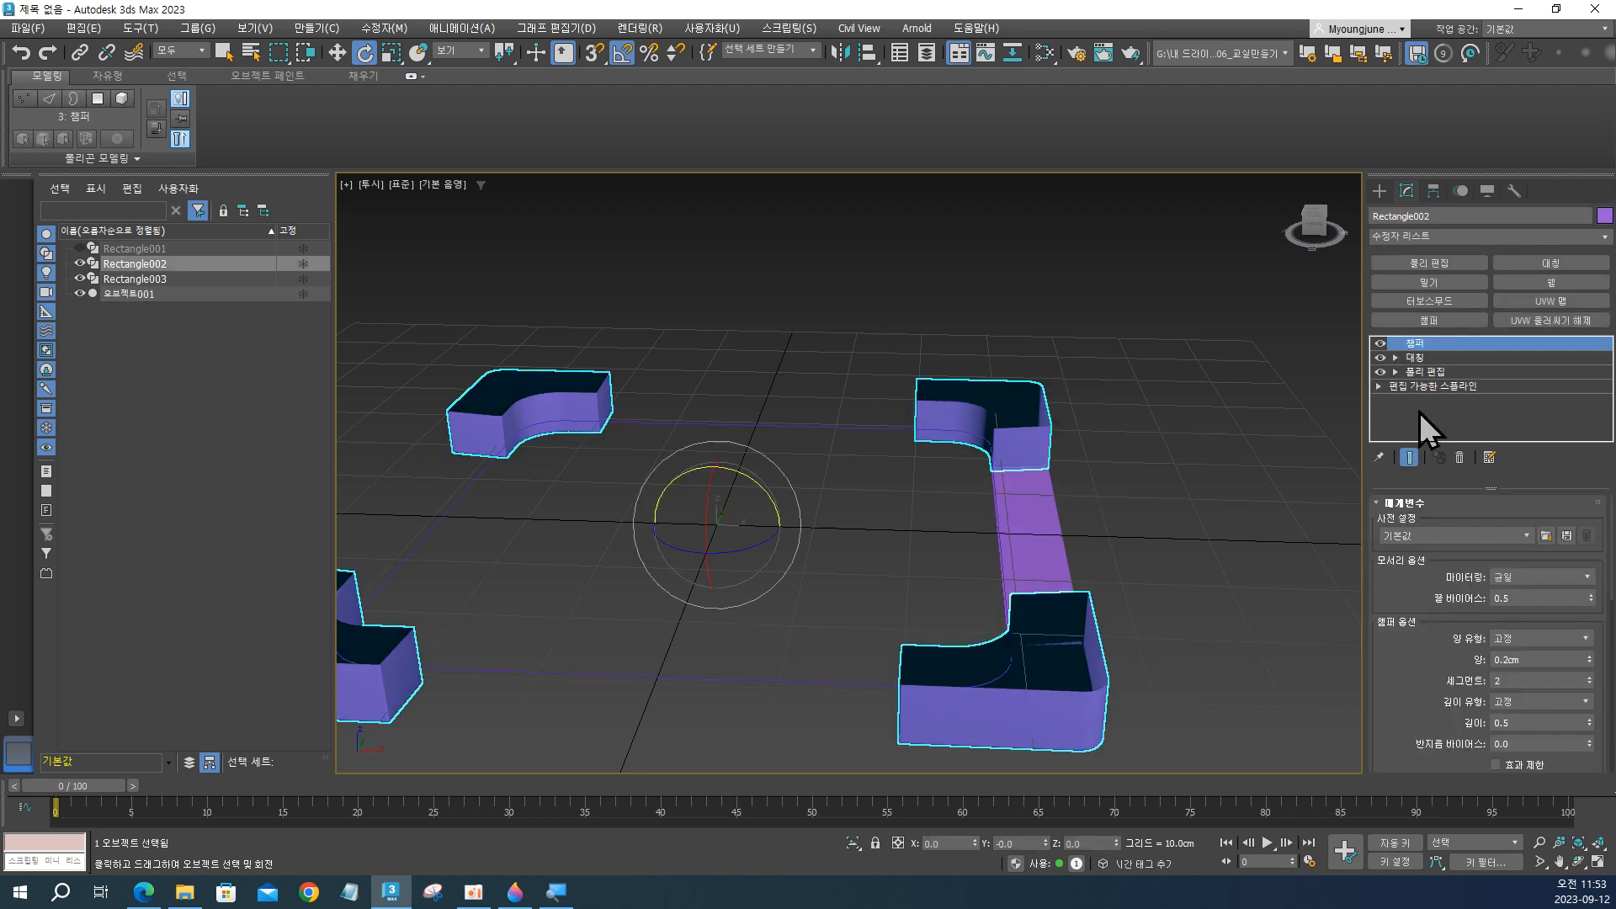
pyautogui.click(1423, 357)
pyautogui.click(1422, 343)
pyautogui.click(1424, 356)
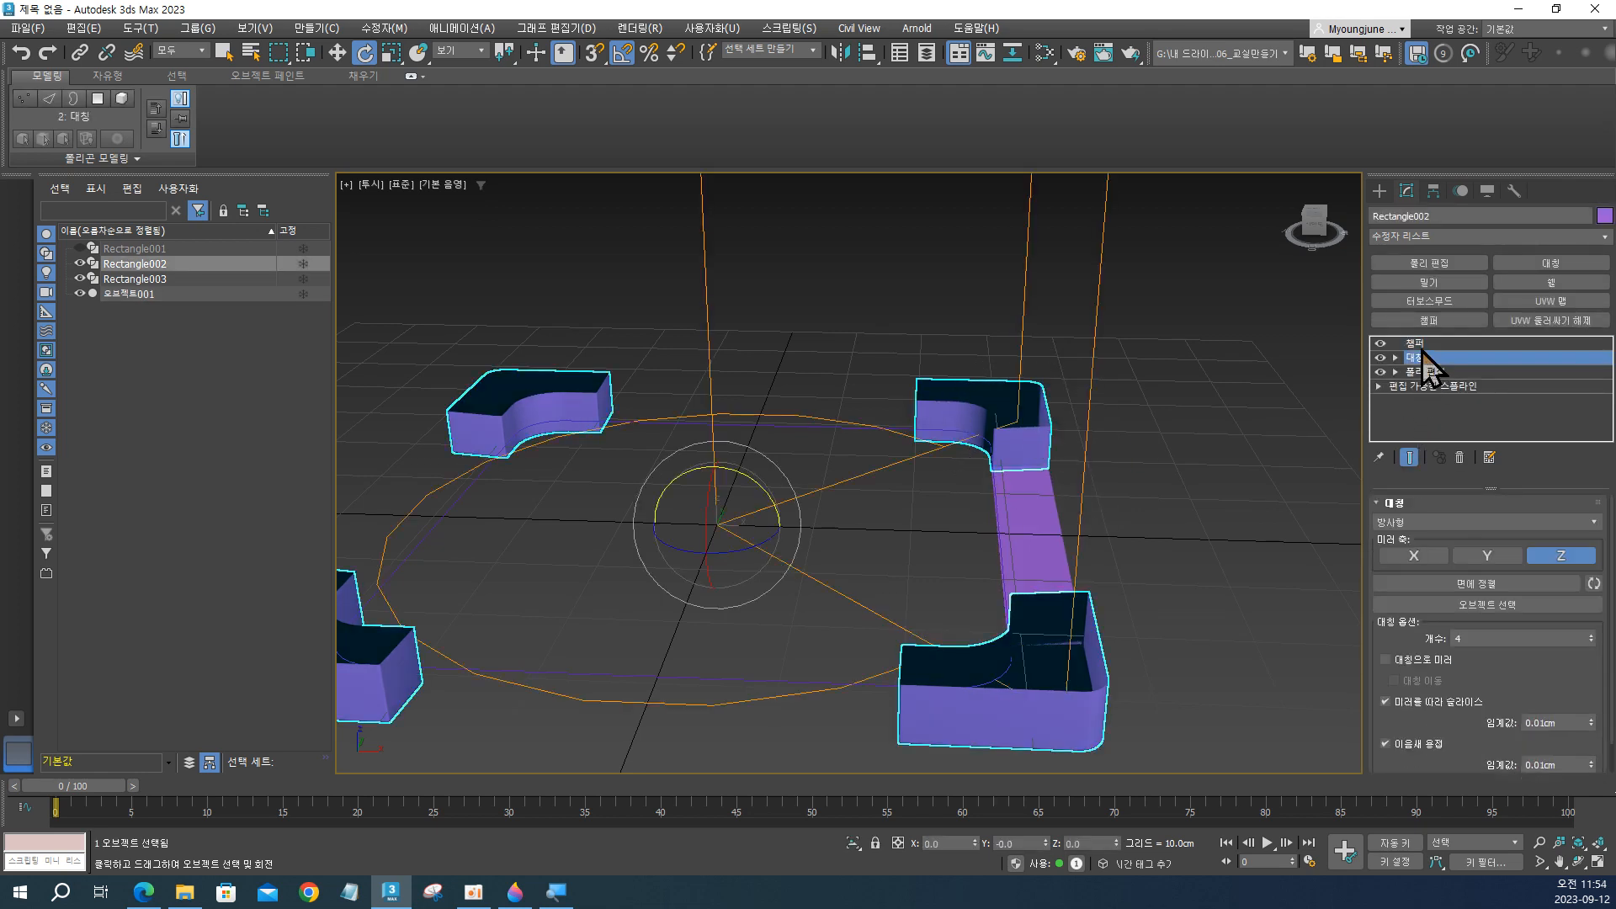
pyautogui.click(1431, 360)
pyautogui.press('1')
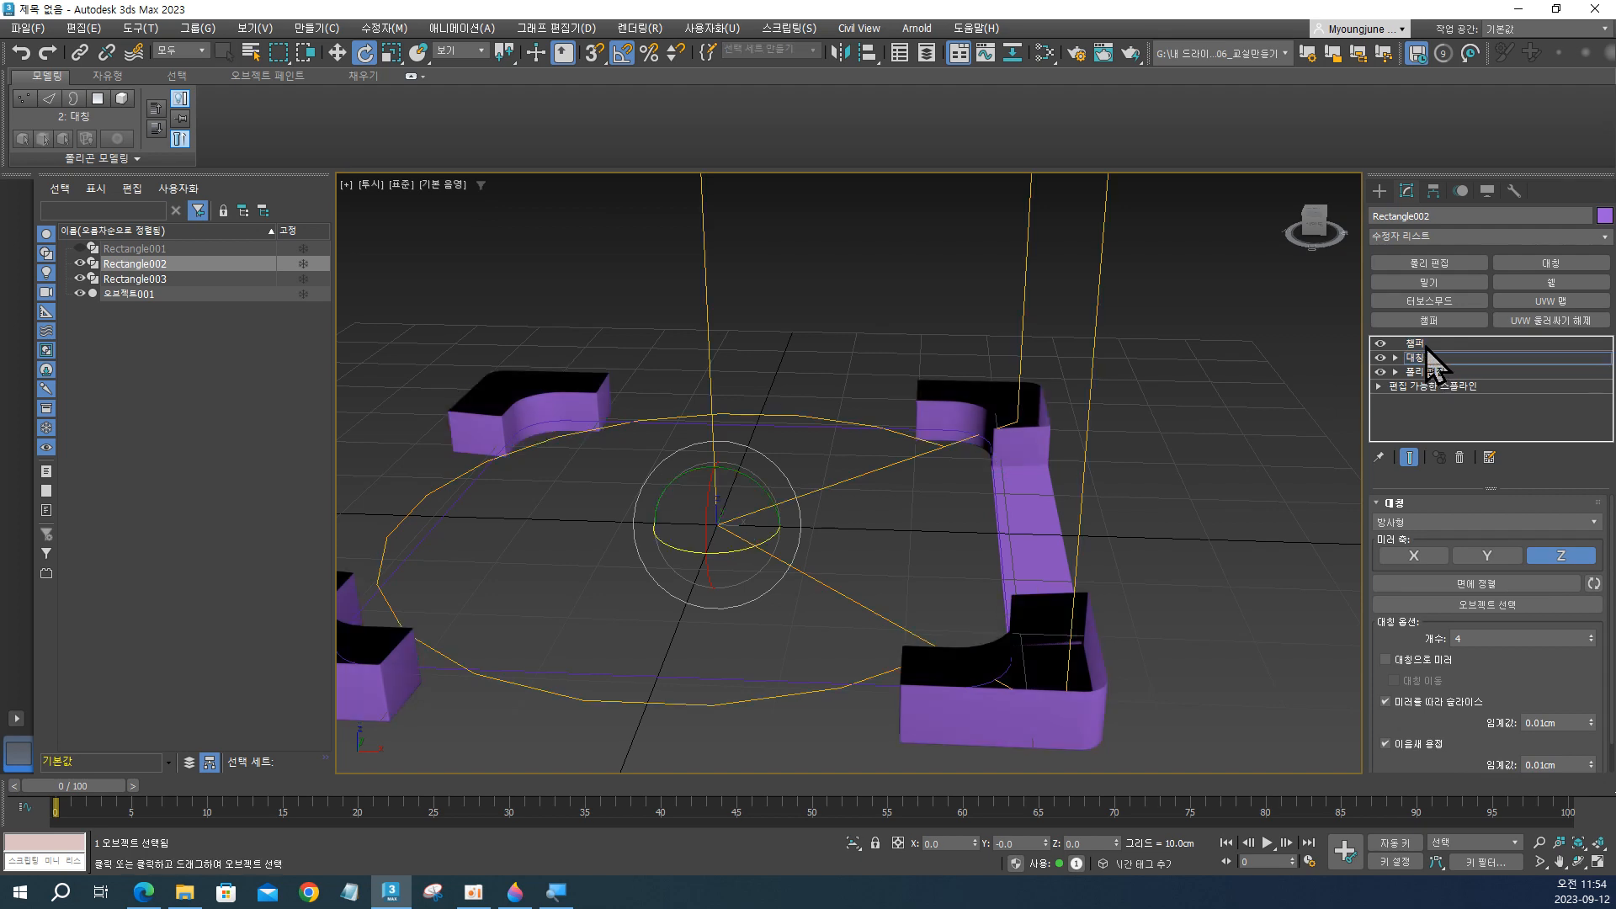
pyautogui.click(1425, 343)
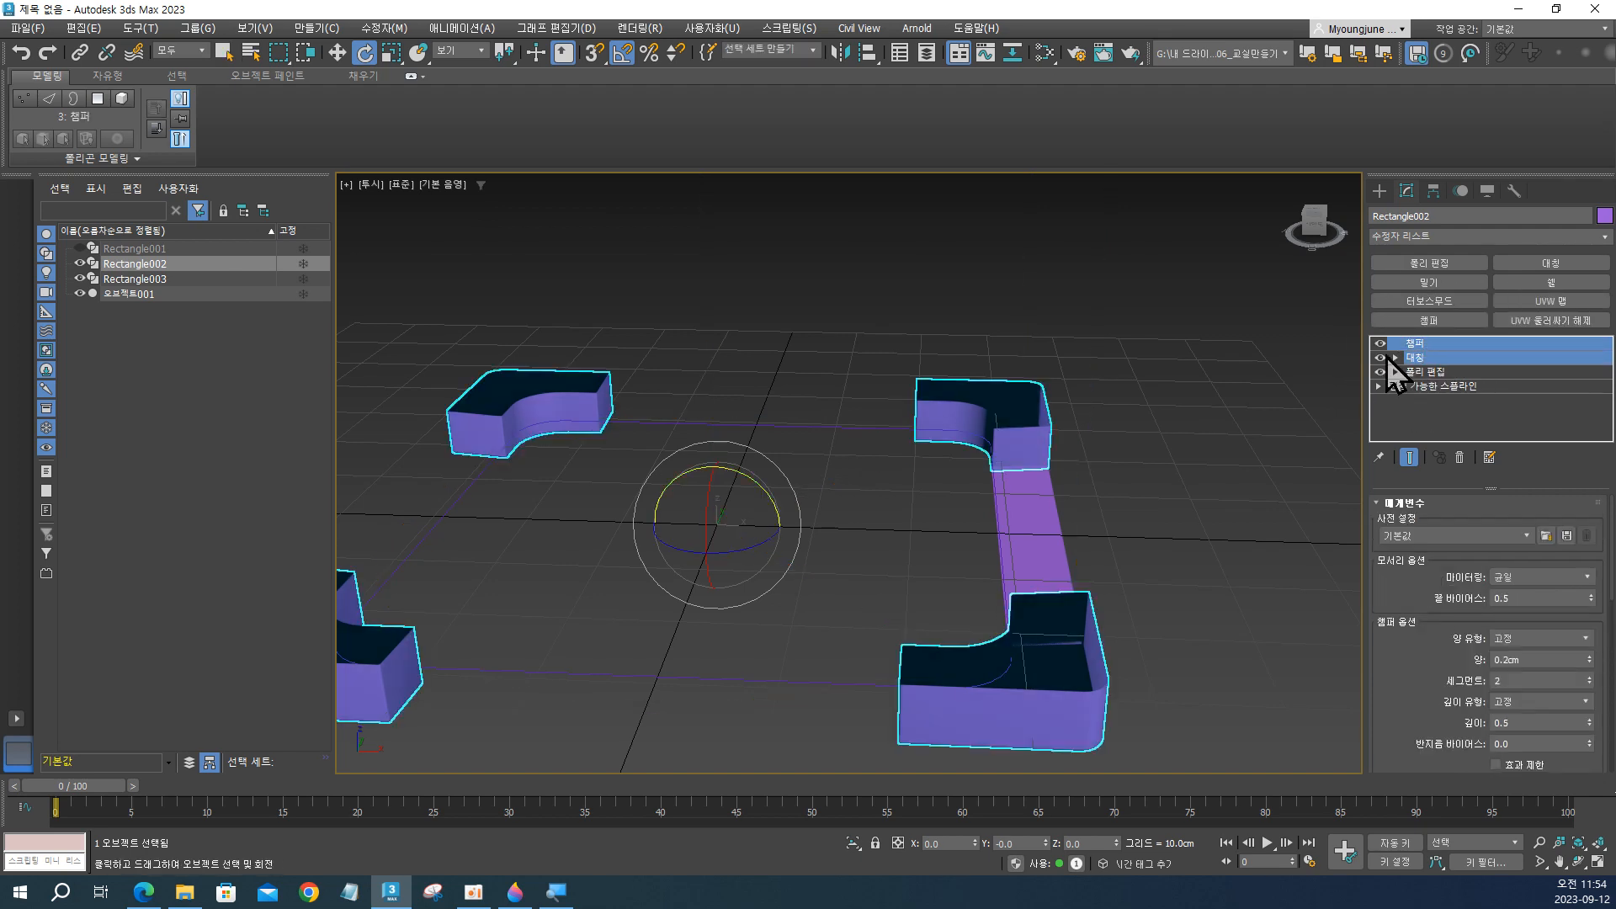
pyautogui.rightClick(1436, 345)
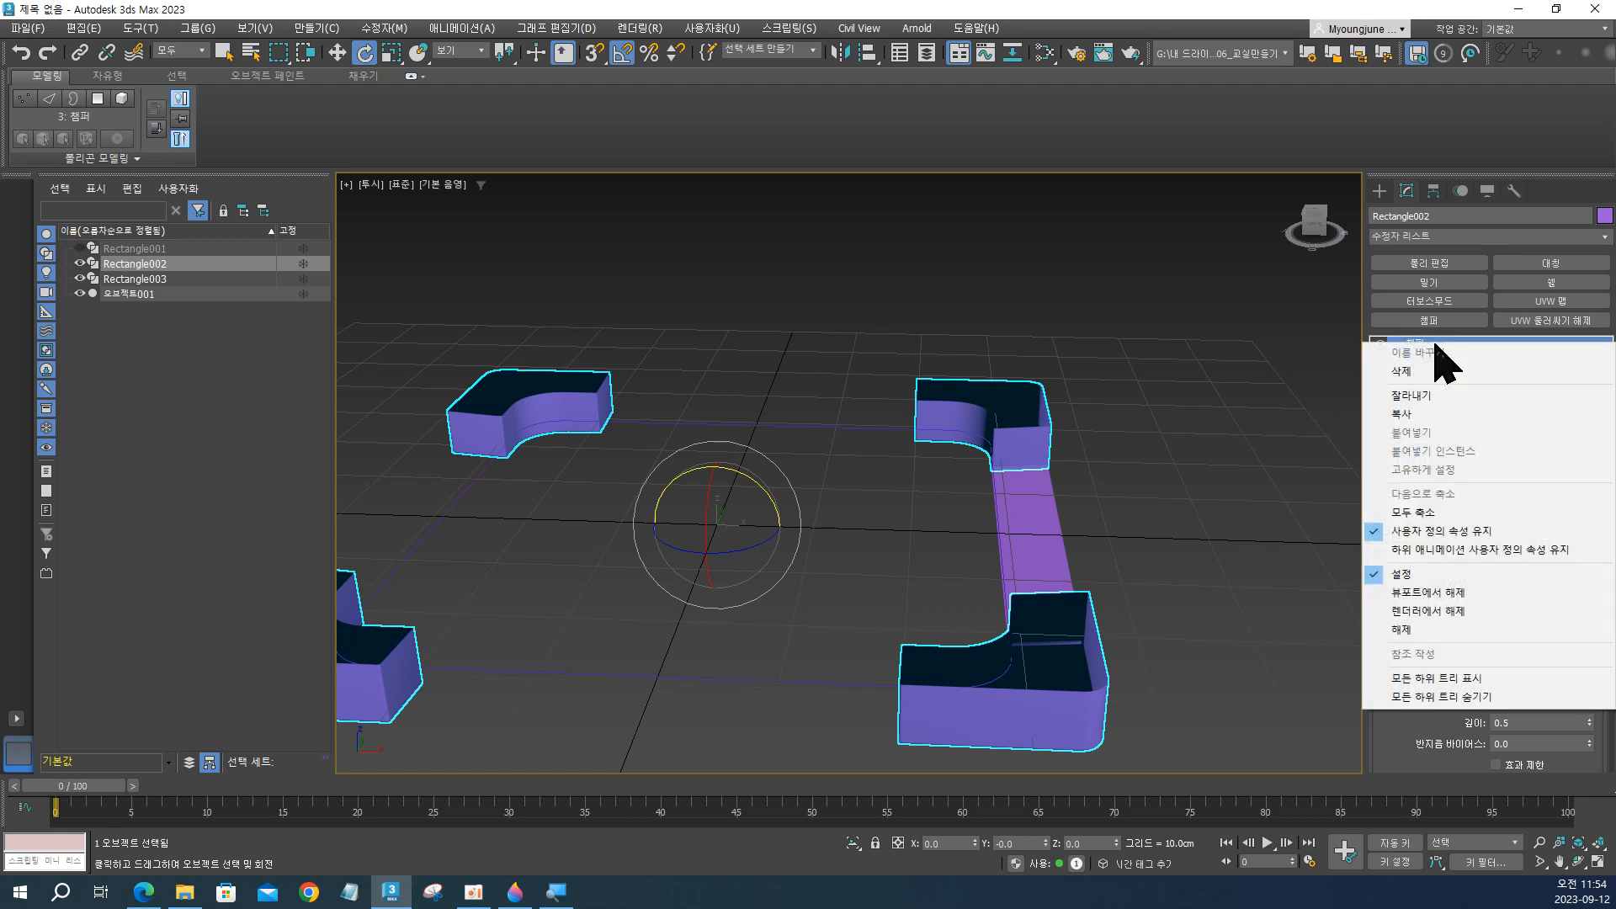
pyautogui.click(1461, 412)
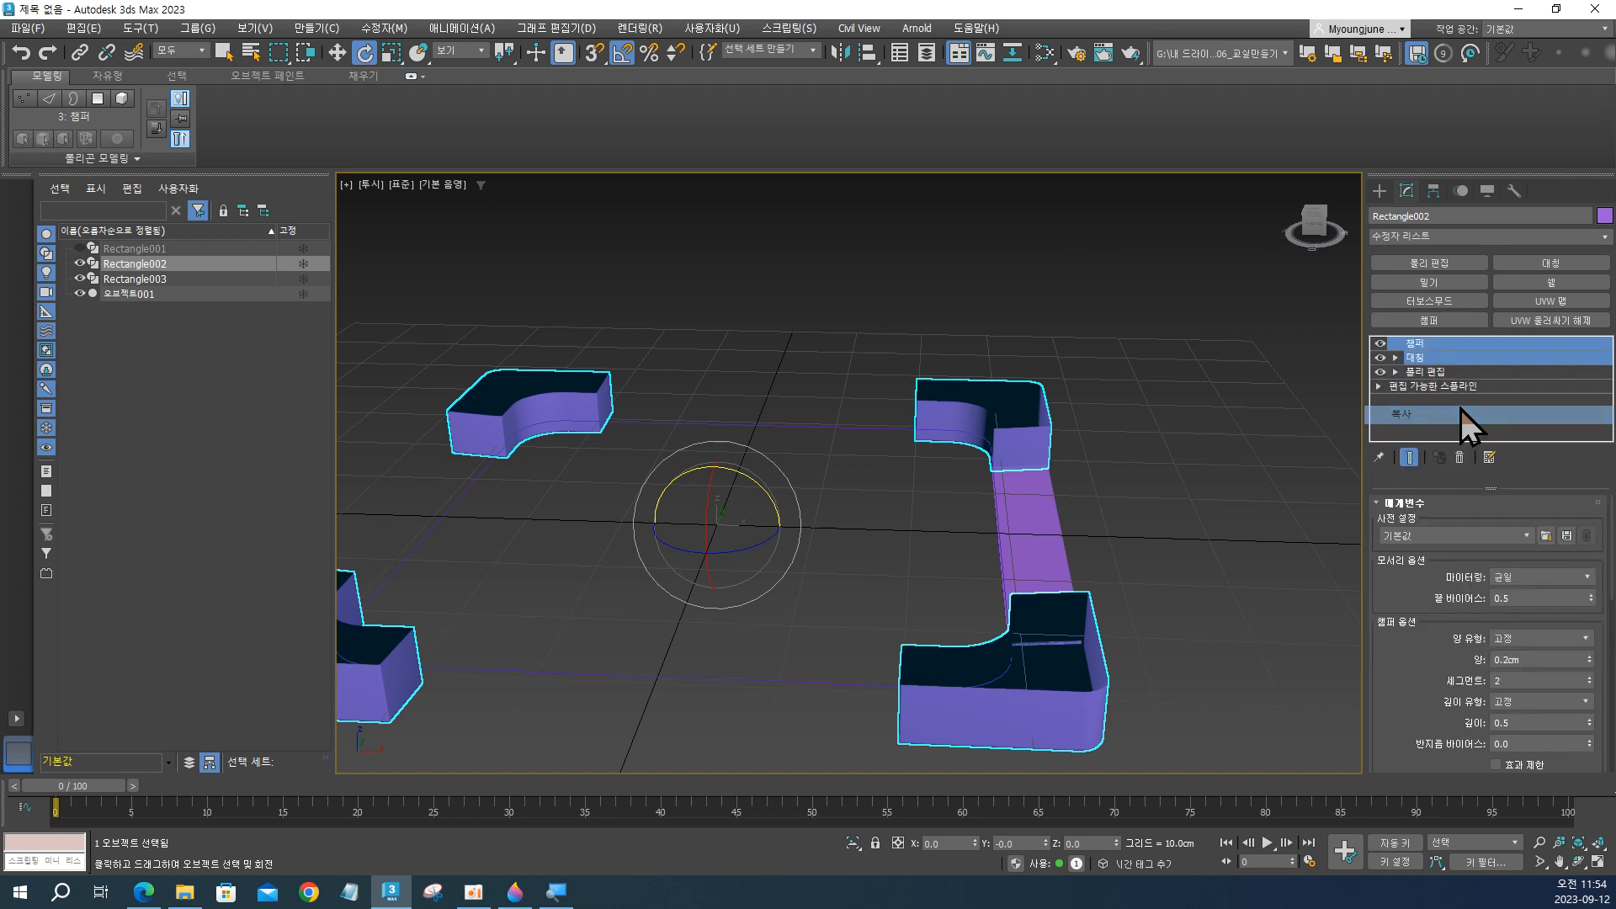
# Paste the copied Chamfer and Symmetry modifiers onto the strip 오브젝트001, above its Shell modifier, and check the four strips.
pyautogui.click(1013, 535)
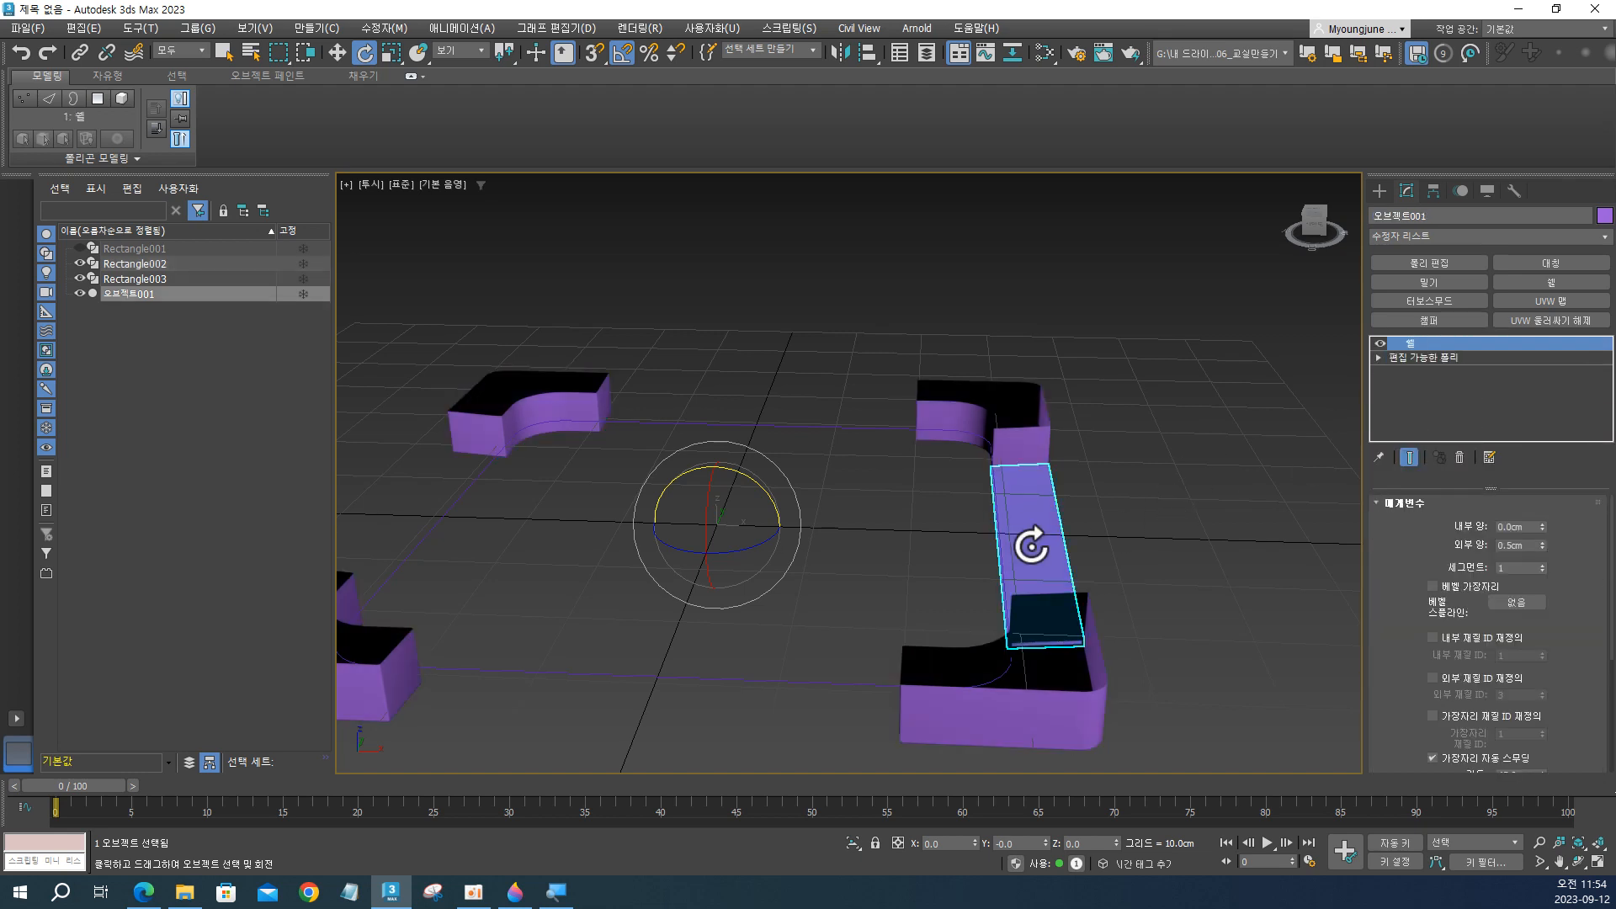
pyautogui.click(1421, 346)
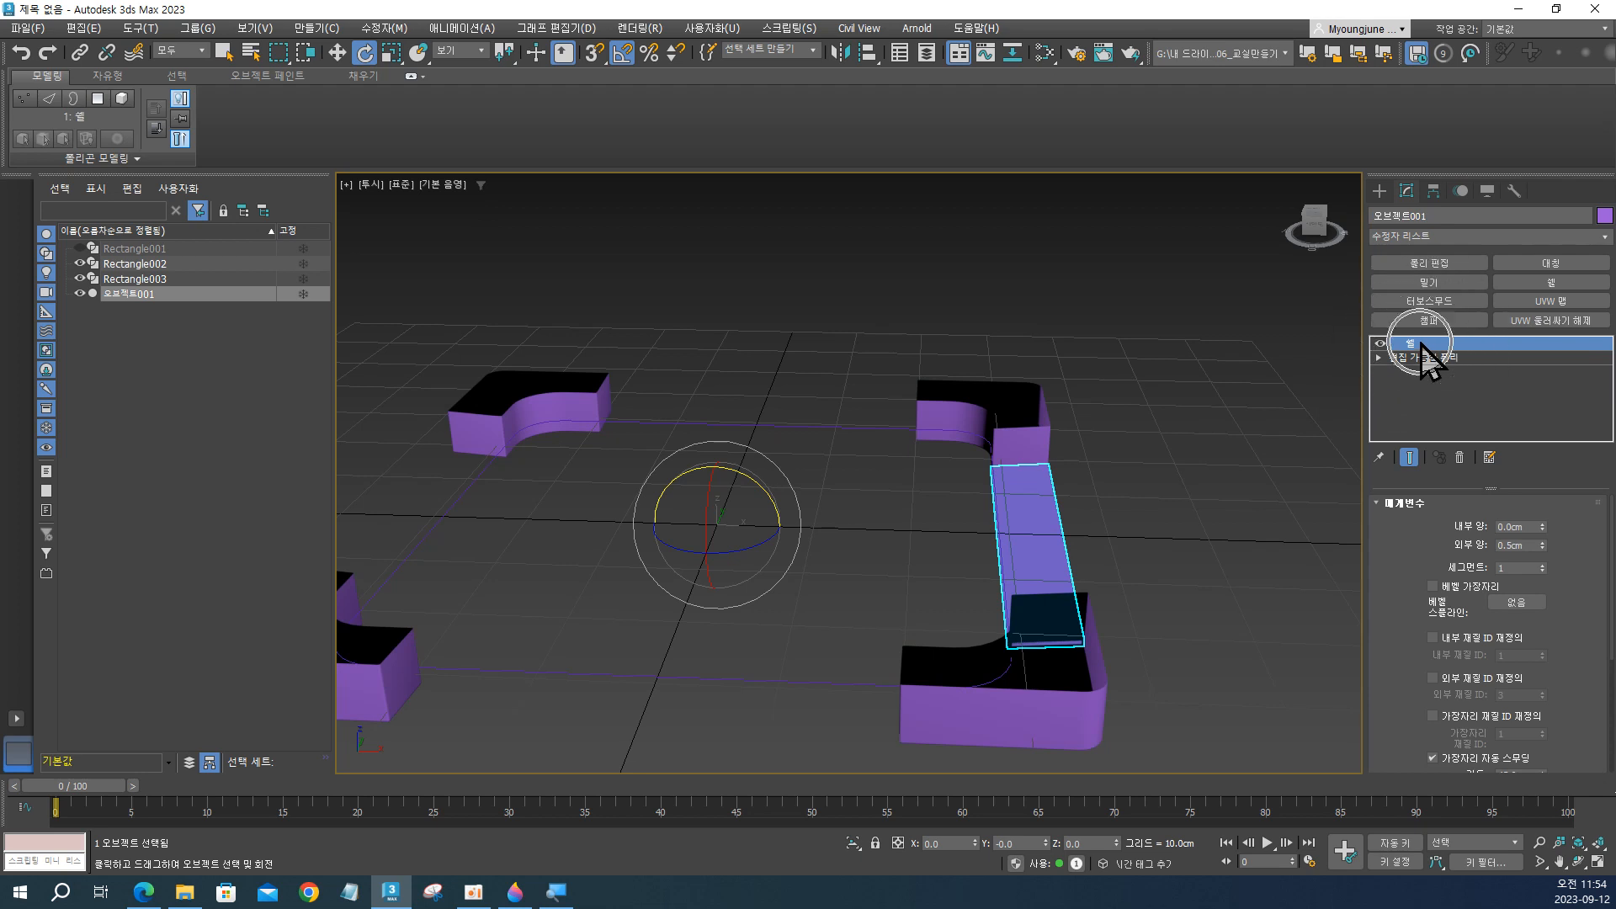
pyautogui.rightClick(1421, 344)
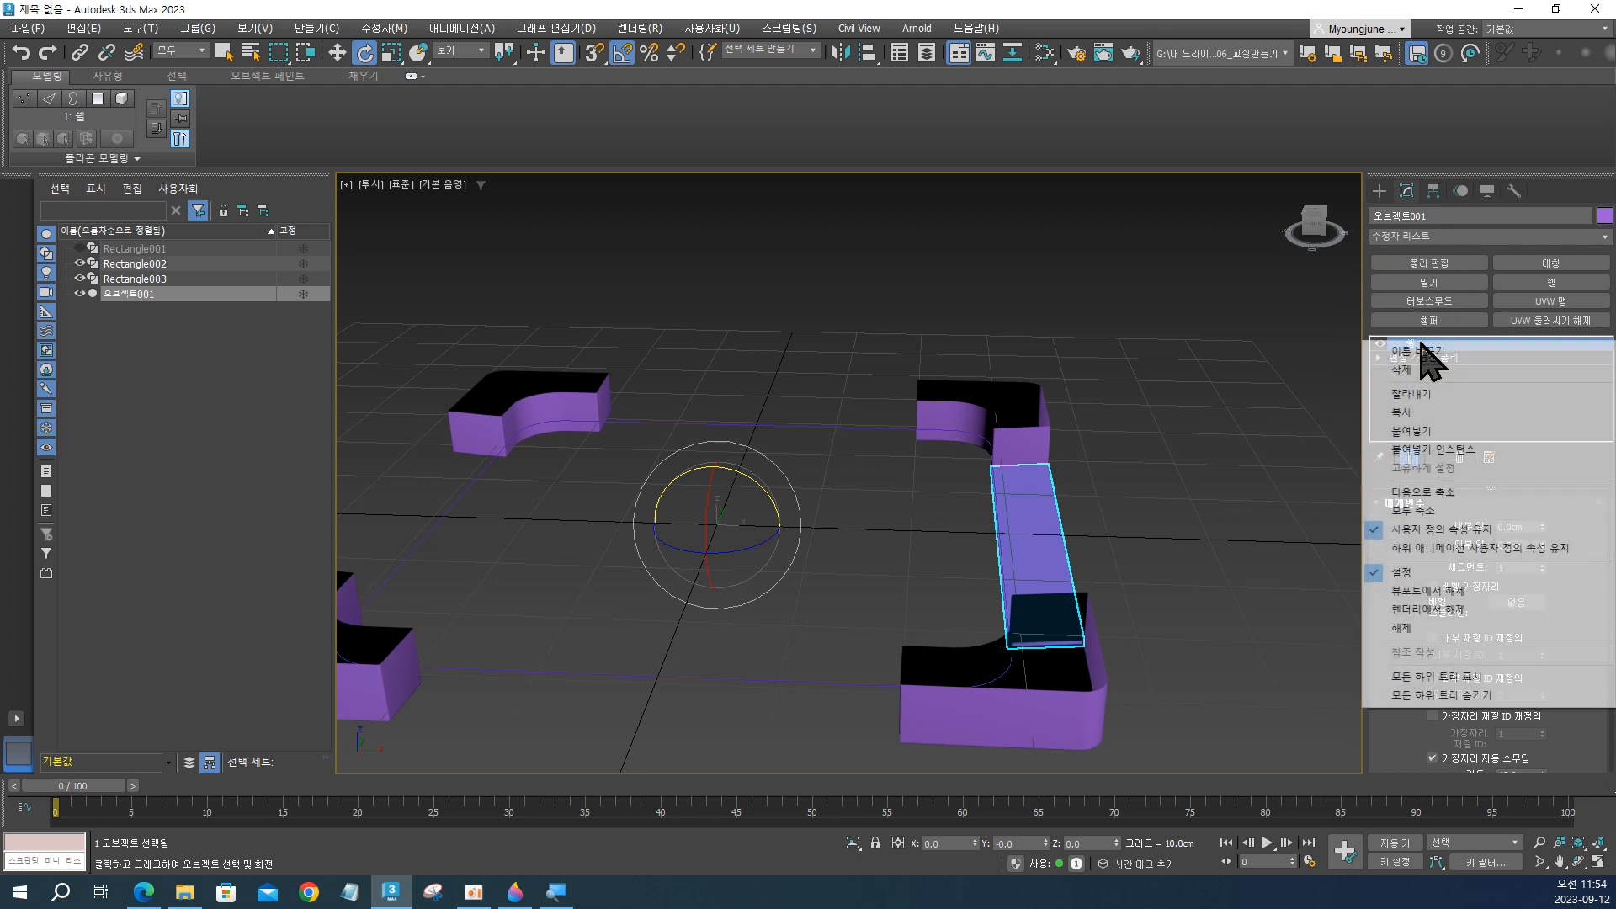
pyautogui.click(1441, 429)
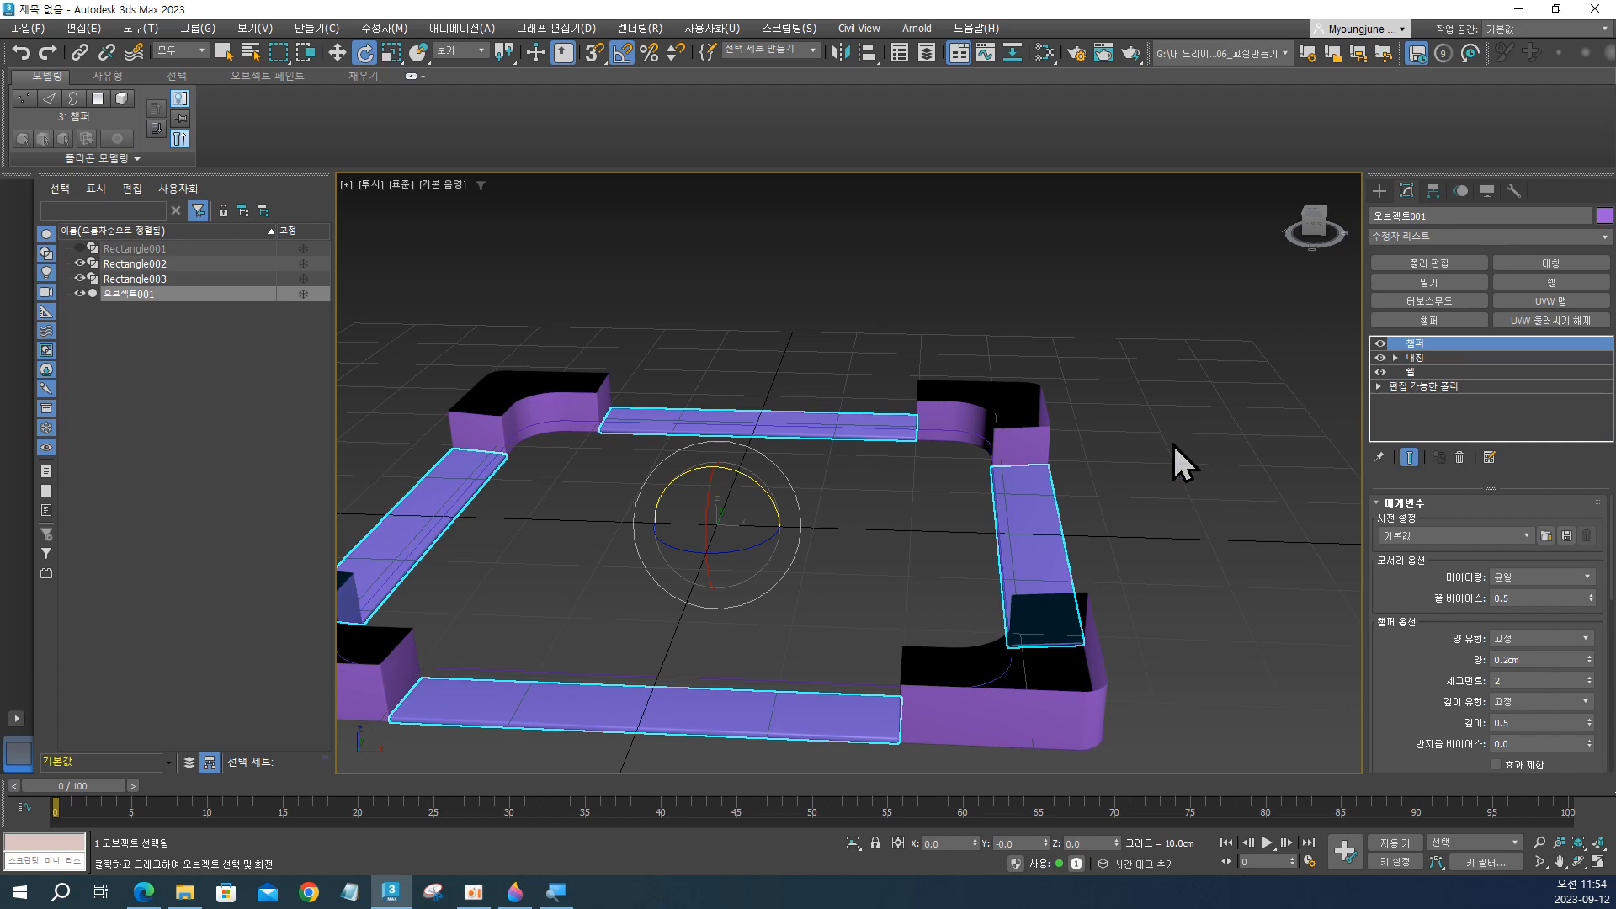
pyautogui.keyDown('alt'); pyautogui.moveTo(1057, 548); pyautogui.dragTo(1052, 640, button='middle'); pyautogui.keyUp('alt')
pyautogui.click(1120, 553)
pyautogui.scroll(-3, 992, 544)
pyautogui.click(1072, 570)
# Select the corner blocks Rectangle002 and copy their Symmetry and Chamfer modifiers together.
pyautogui.click(1050, 648)
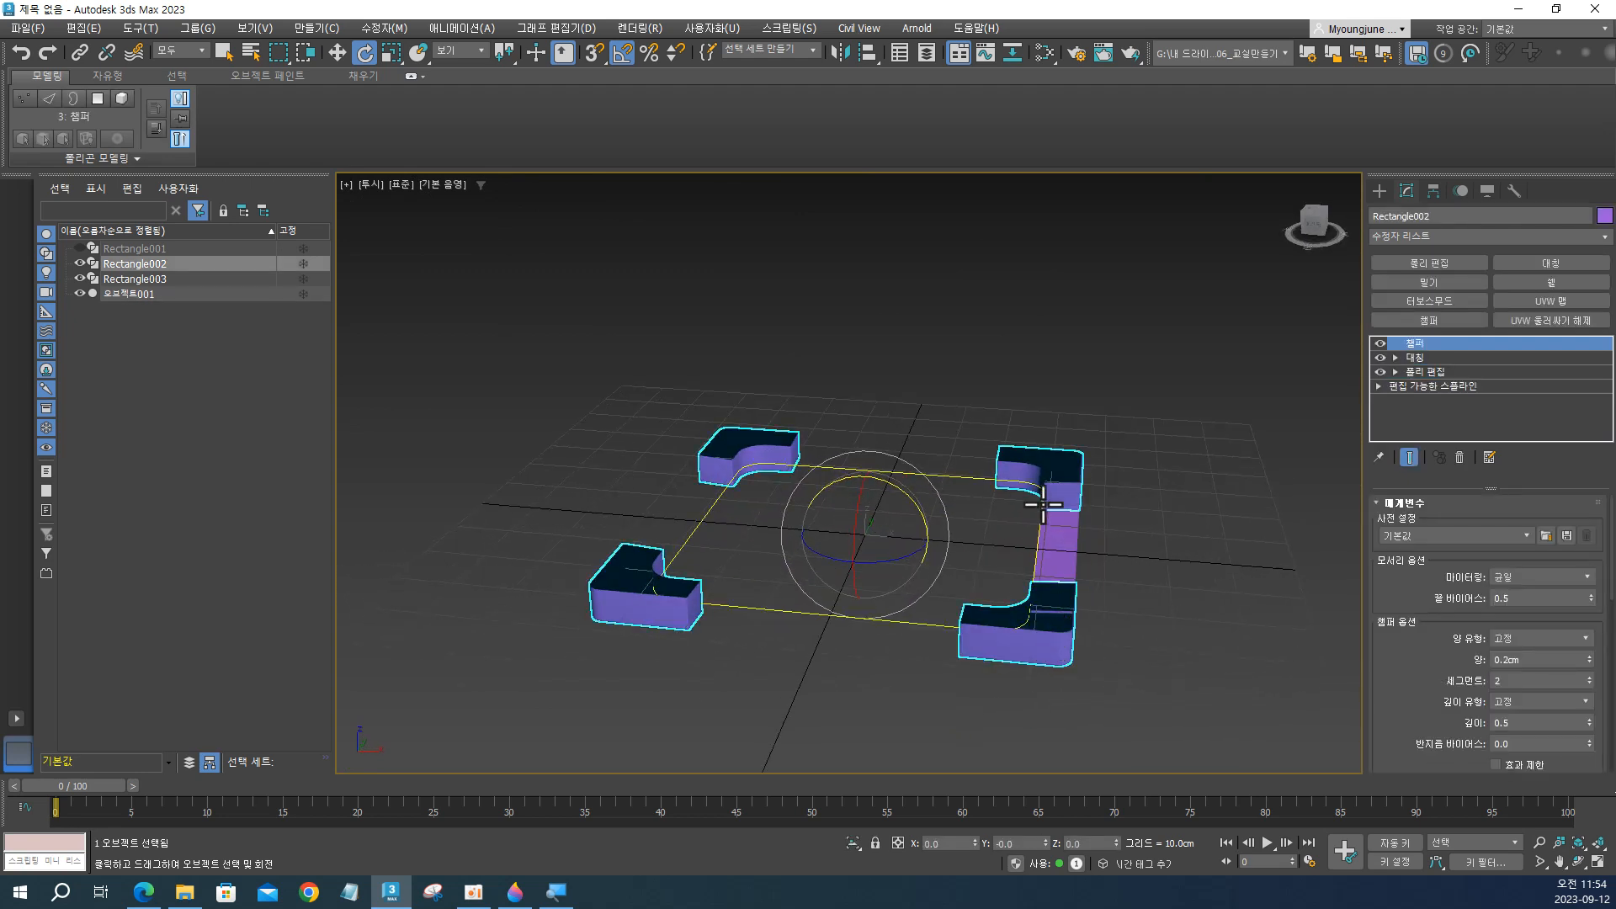
pyautogui.keyDown('alt'); pyautogui.moveTo(1043, 505); pyautogui.dragTo(1057, 539, button='middle'); pyautogui.keyUp('alt')
pyautogui.scroll(3, 1046, 443)
pyautogui.click(1177, 428)
pyautogui.click(1069, 416)
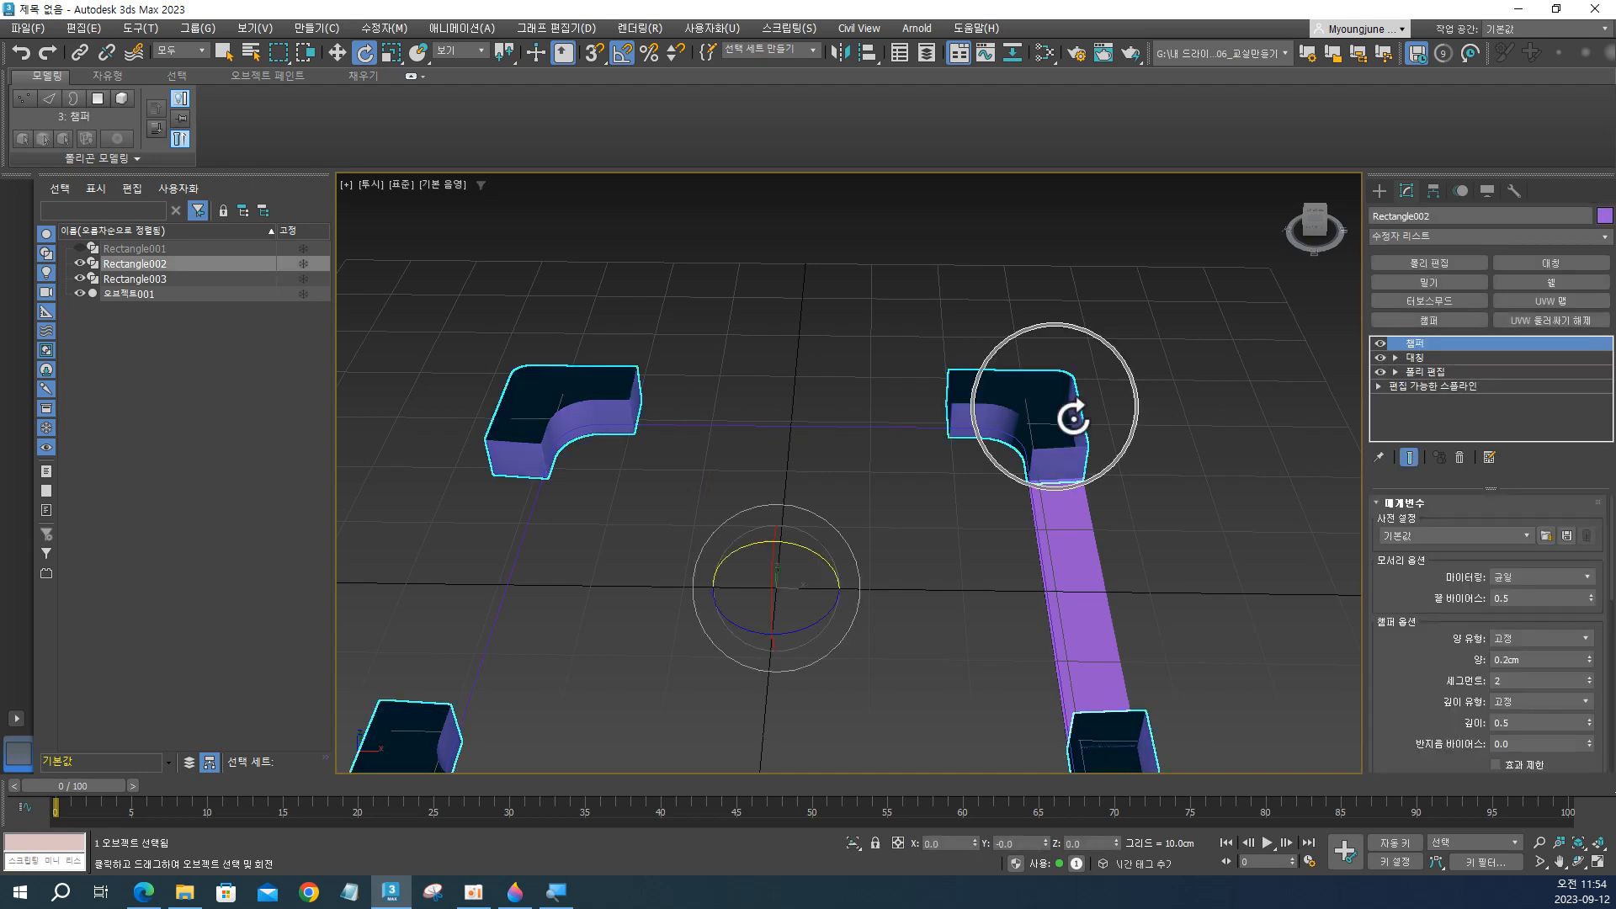
pyautogui.click(1425, 357)
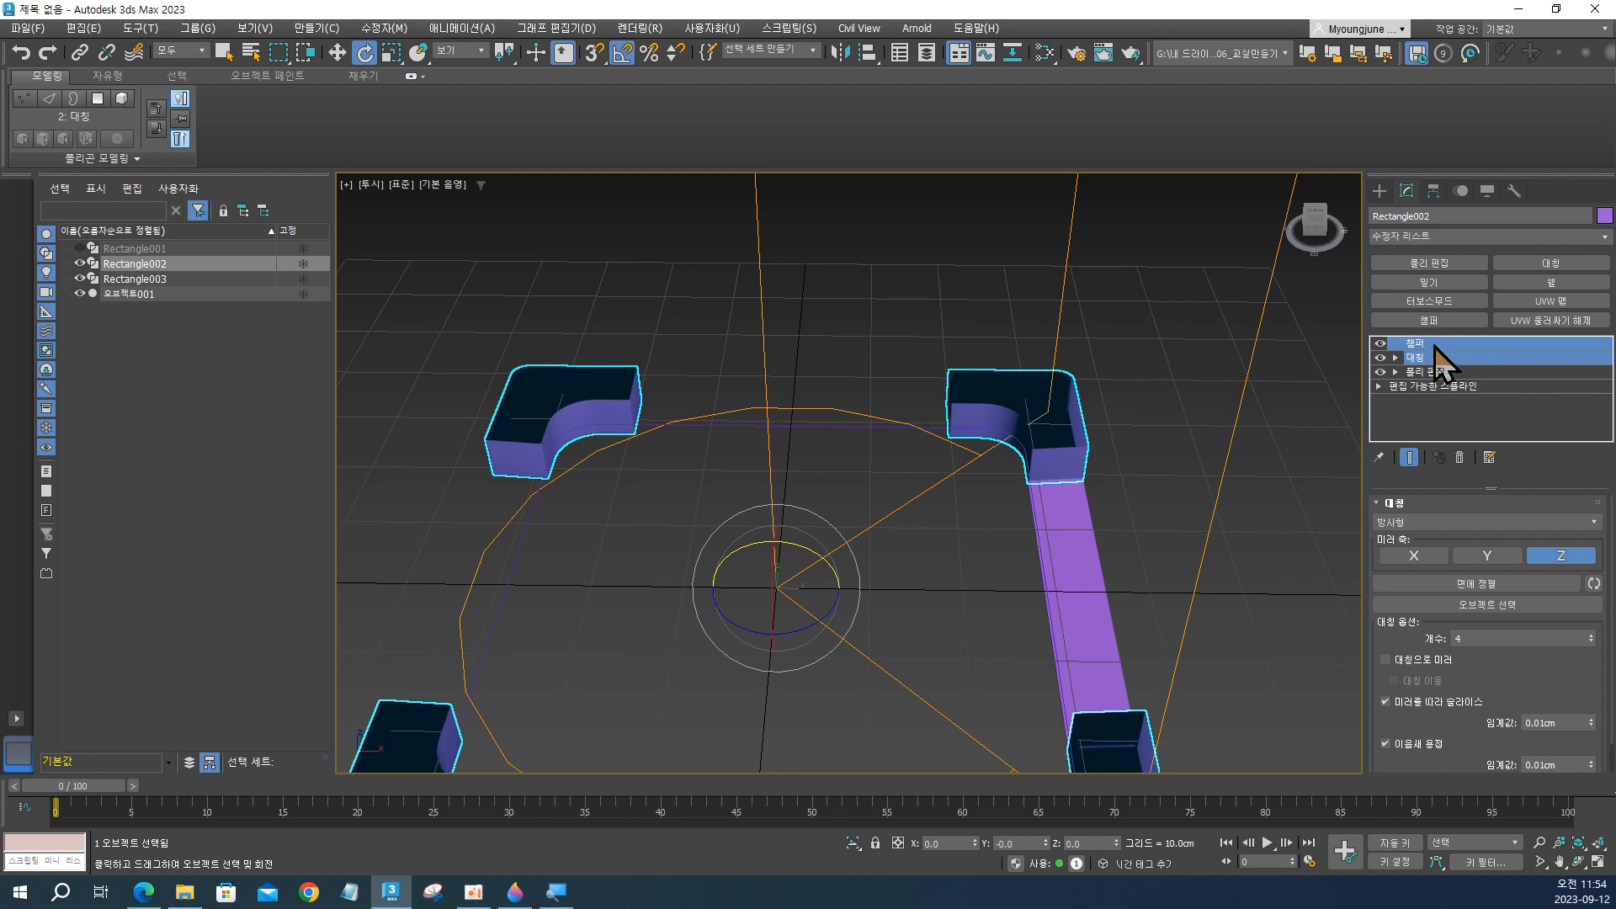
pyautogui.rightClick(1434, 346)
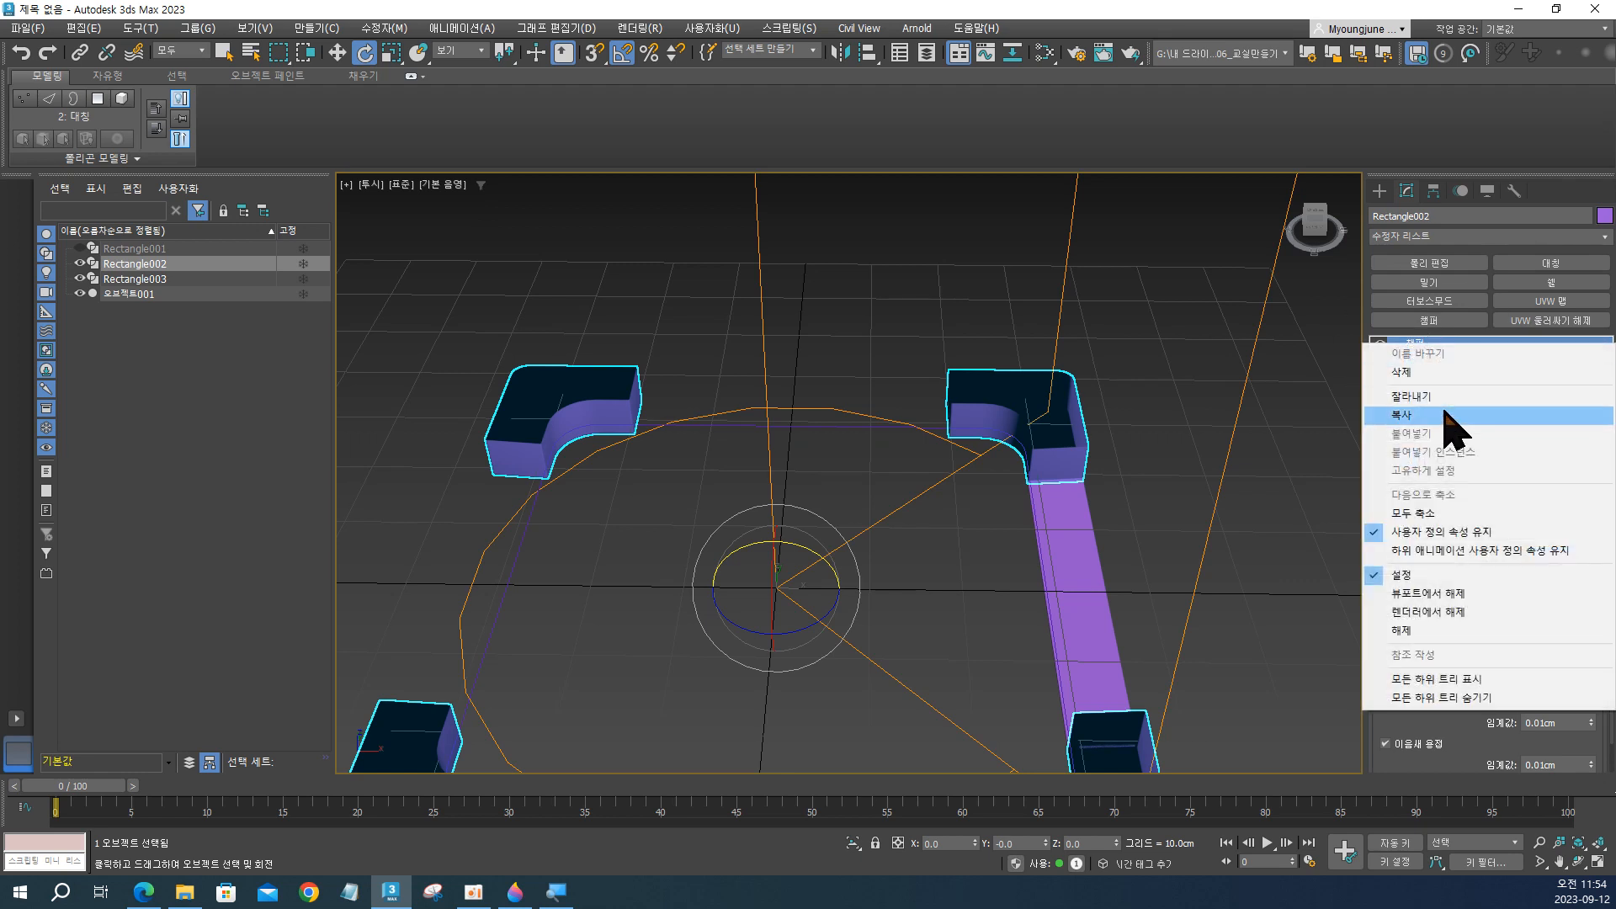
pyautogui.click(1444, 415)
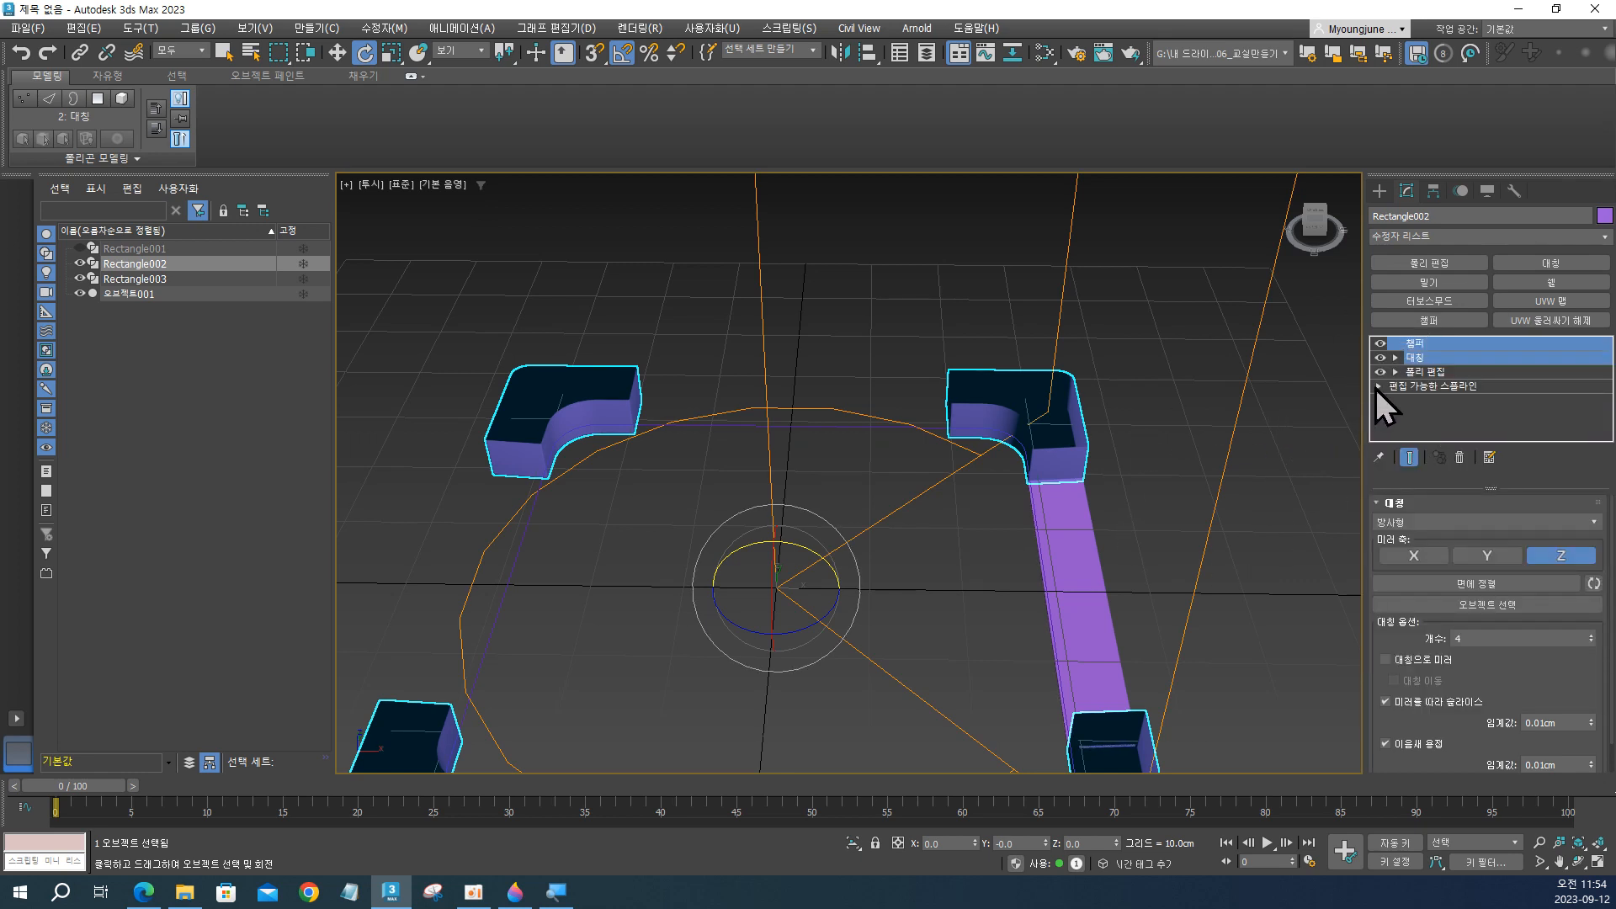
# Select the strip 오브젝트001 and paste the copied Symmetry and Chamfer modifiers above its Shell modifier.
pyautogui.click(1100, 617)
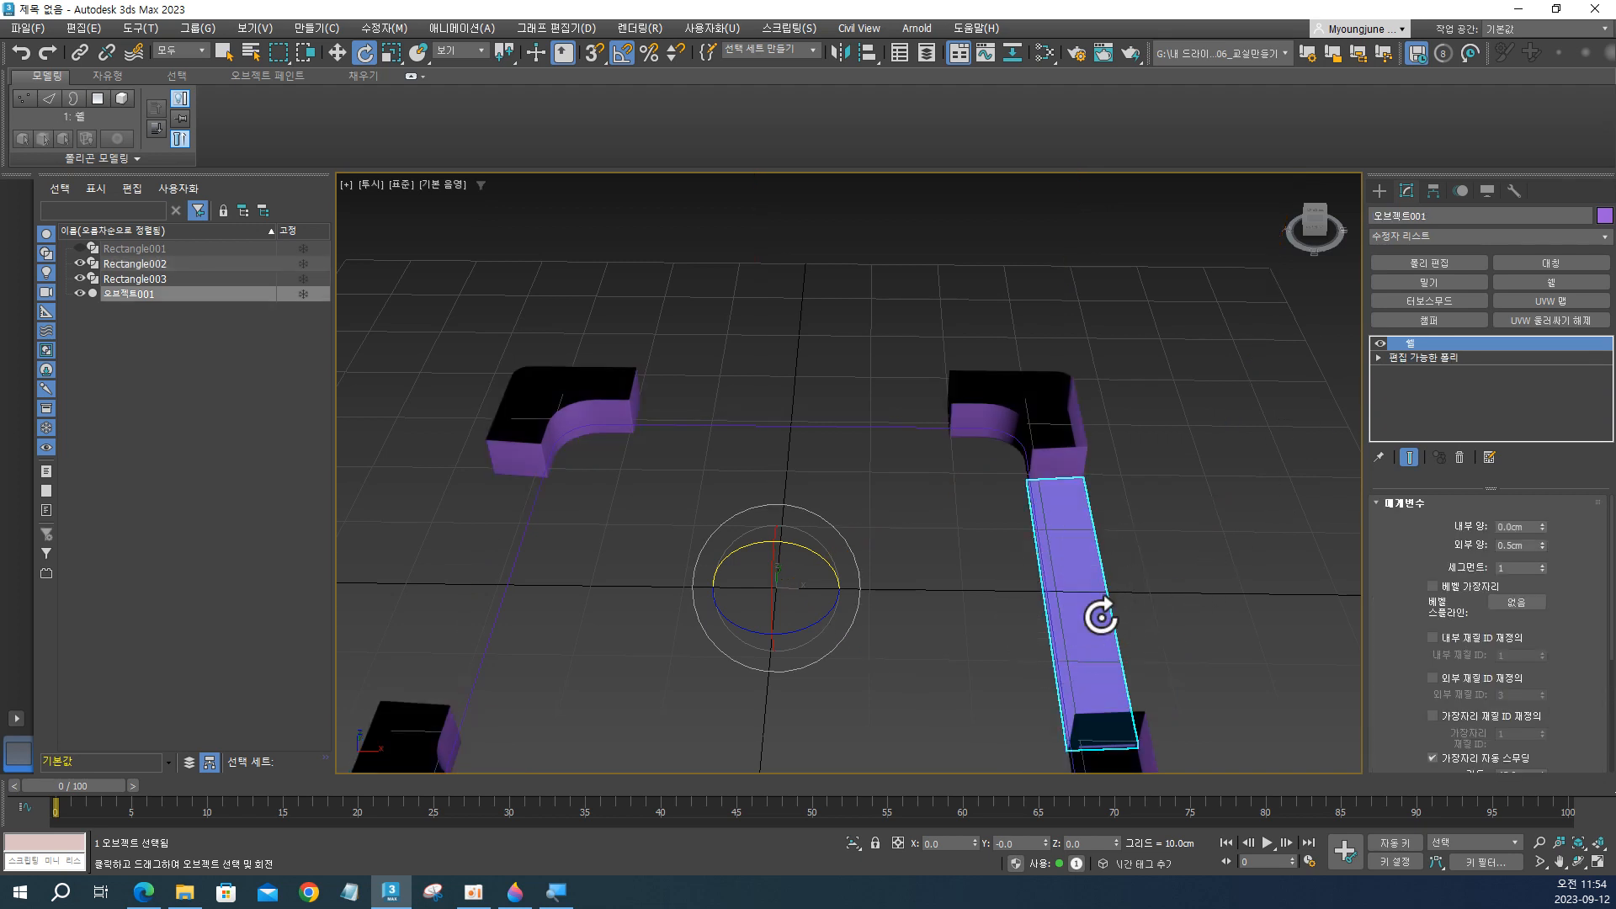
pyautogui.rightClick(1436, 348)
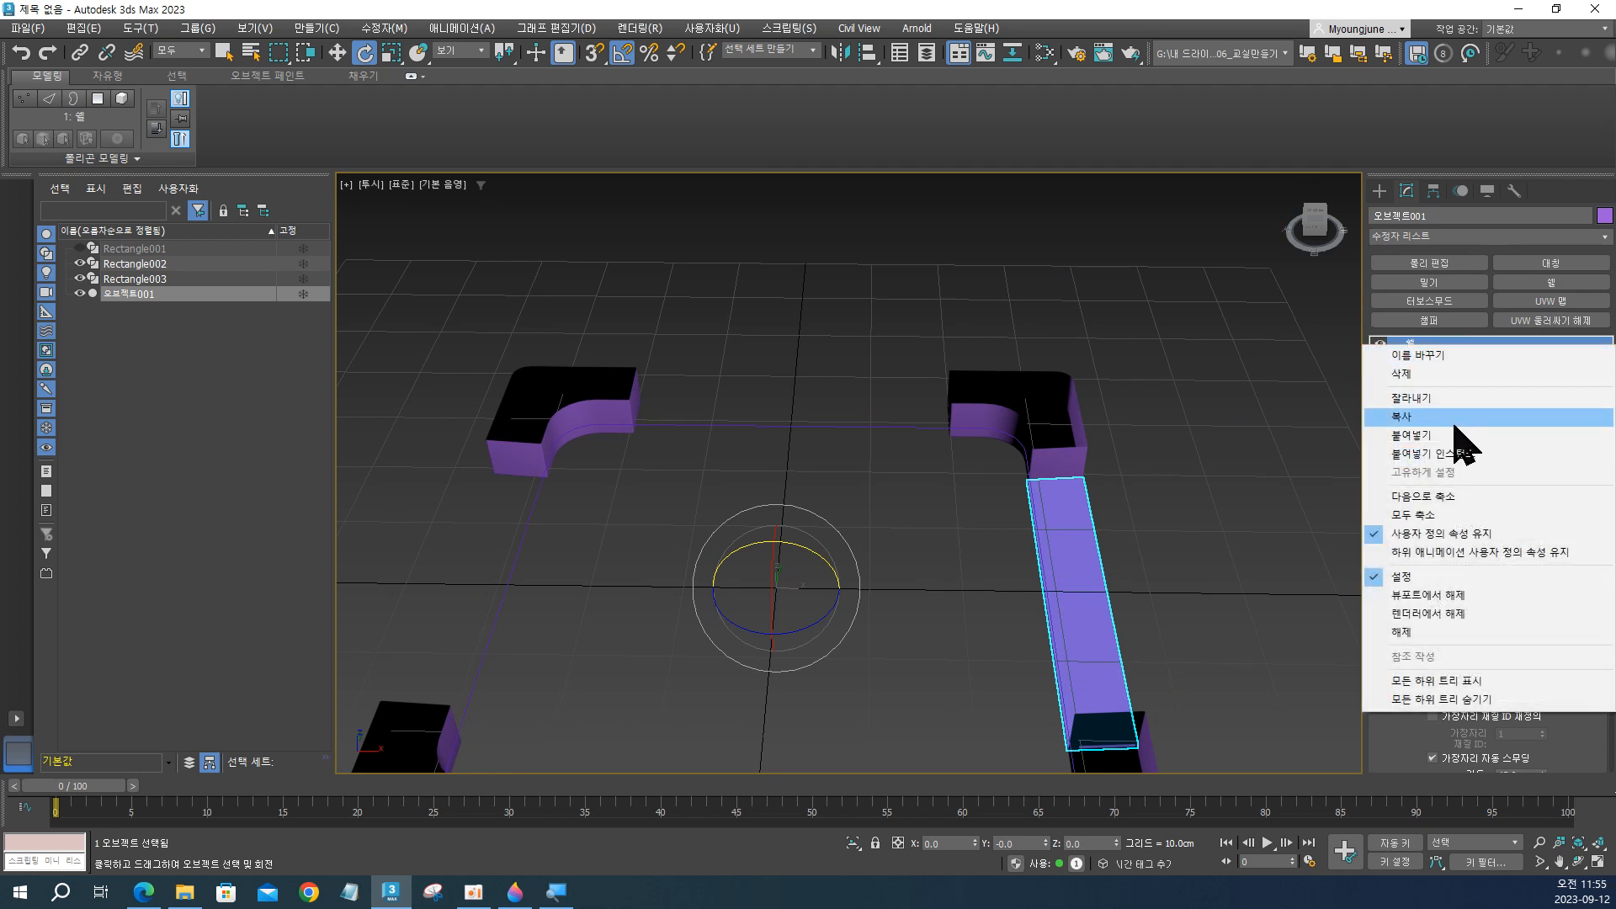
pyautogui.click(1411, 435)
# Examine the repeated strips and their chamfered edges up close where they meet the corner blocks.
pyautogui.keyDown('alt'); pyautogui.moveTo(1086, 547); pyautogui.dragTo(1057, 440, button='middle'); pyautogui.keyUp('alt')
pyautogui.scroll(-5, 999, 460)
pyautogui.click(1062, 510)
pyautogui.scroll(4, 994, 334)
pyautogui.keyDown('alt'); pyautogui.moveTo(993, 334); pyautogui.dragTo(1034, 406, button='middle'); pyautogui.keyUp('alt')
pyautogui.scroll(2, 1024, 653)
pyautogui.click(926, 503)
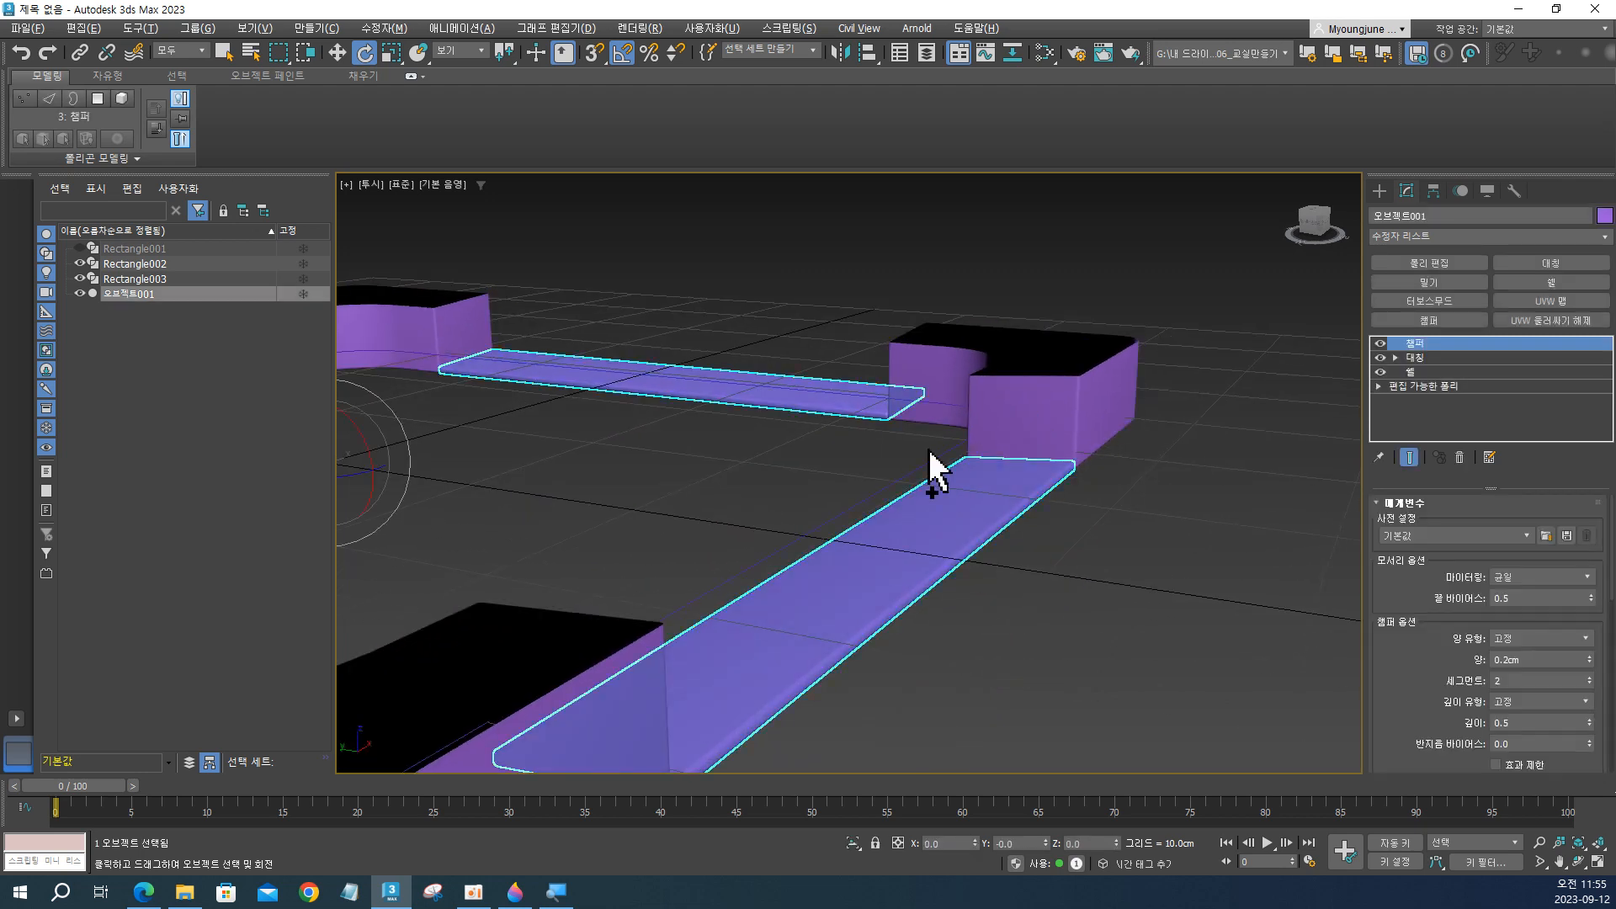
pyautogui.scroll(-4, 928, 449)
pyautogui.keyDown('alt'); pyautogui.moveTo(928, 450); pyautogui.dragTo(849, 471, button='middle'); pyautogui.keyUp('alt')
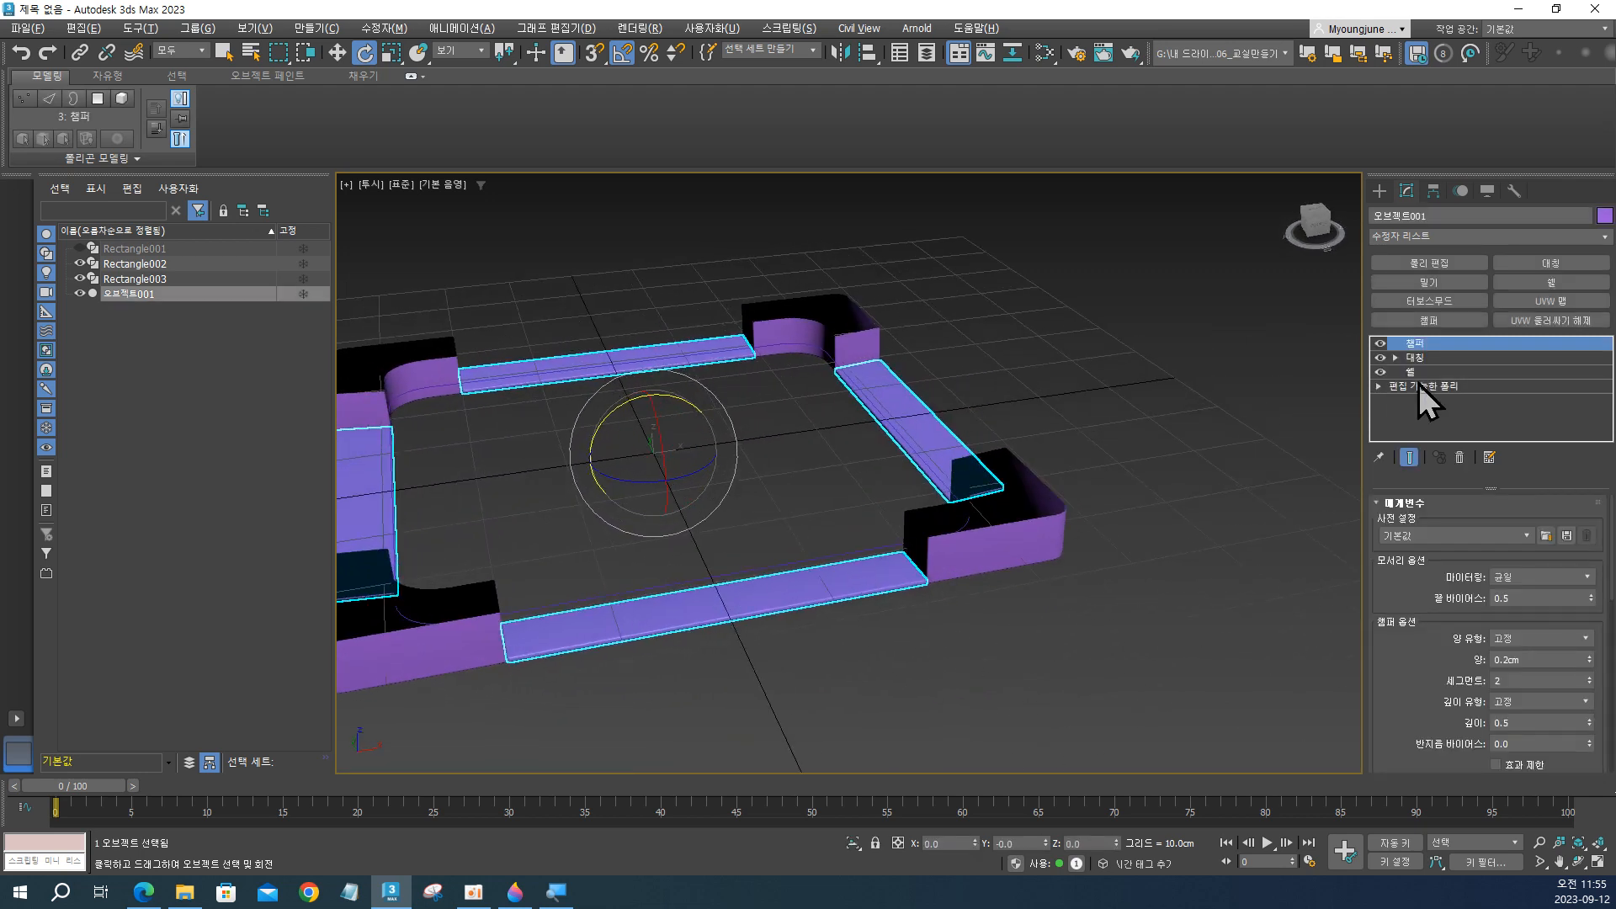
# Inspect the strip's base Editable Poly by selecting its single element, and leave sub-object editing.
pyautogui.press('ctrl')
pyautogui.click(1453, 386)
pyautogui.press('ctrl')
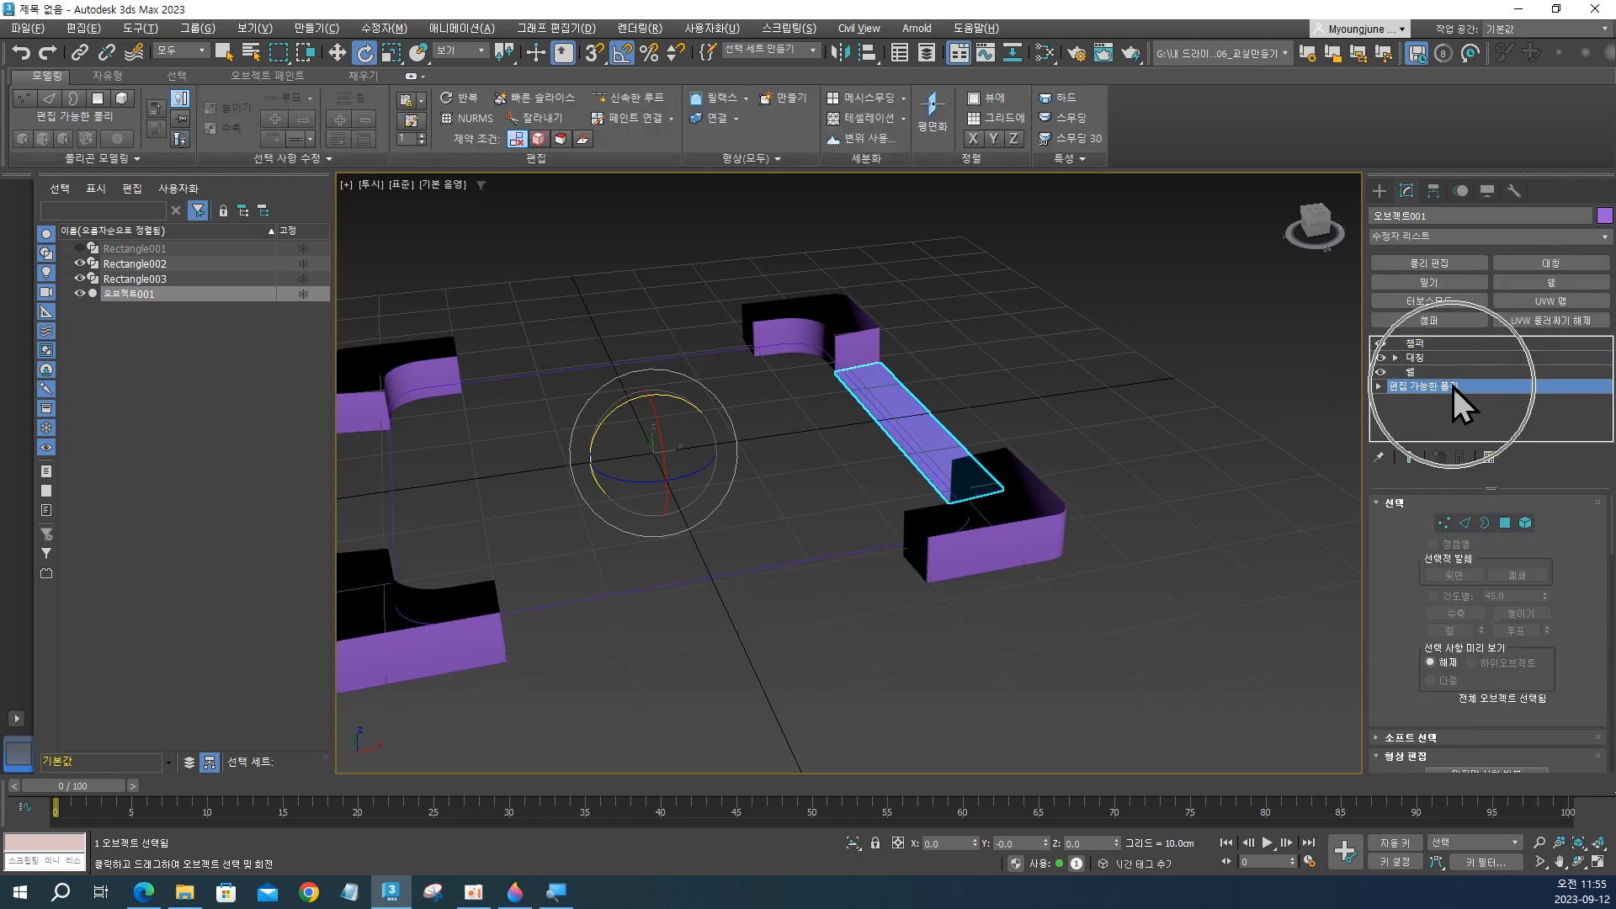
pyautogui.click(1526, 524)
pyautogui.keyDown('alt'); pyautogui.moveTo(945, 418); pyautogui.dragTo(887, 390, button='middle'); pyautogui.keyUp('alt')
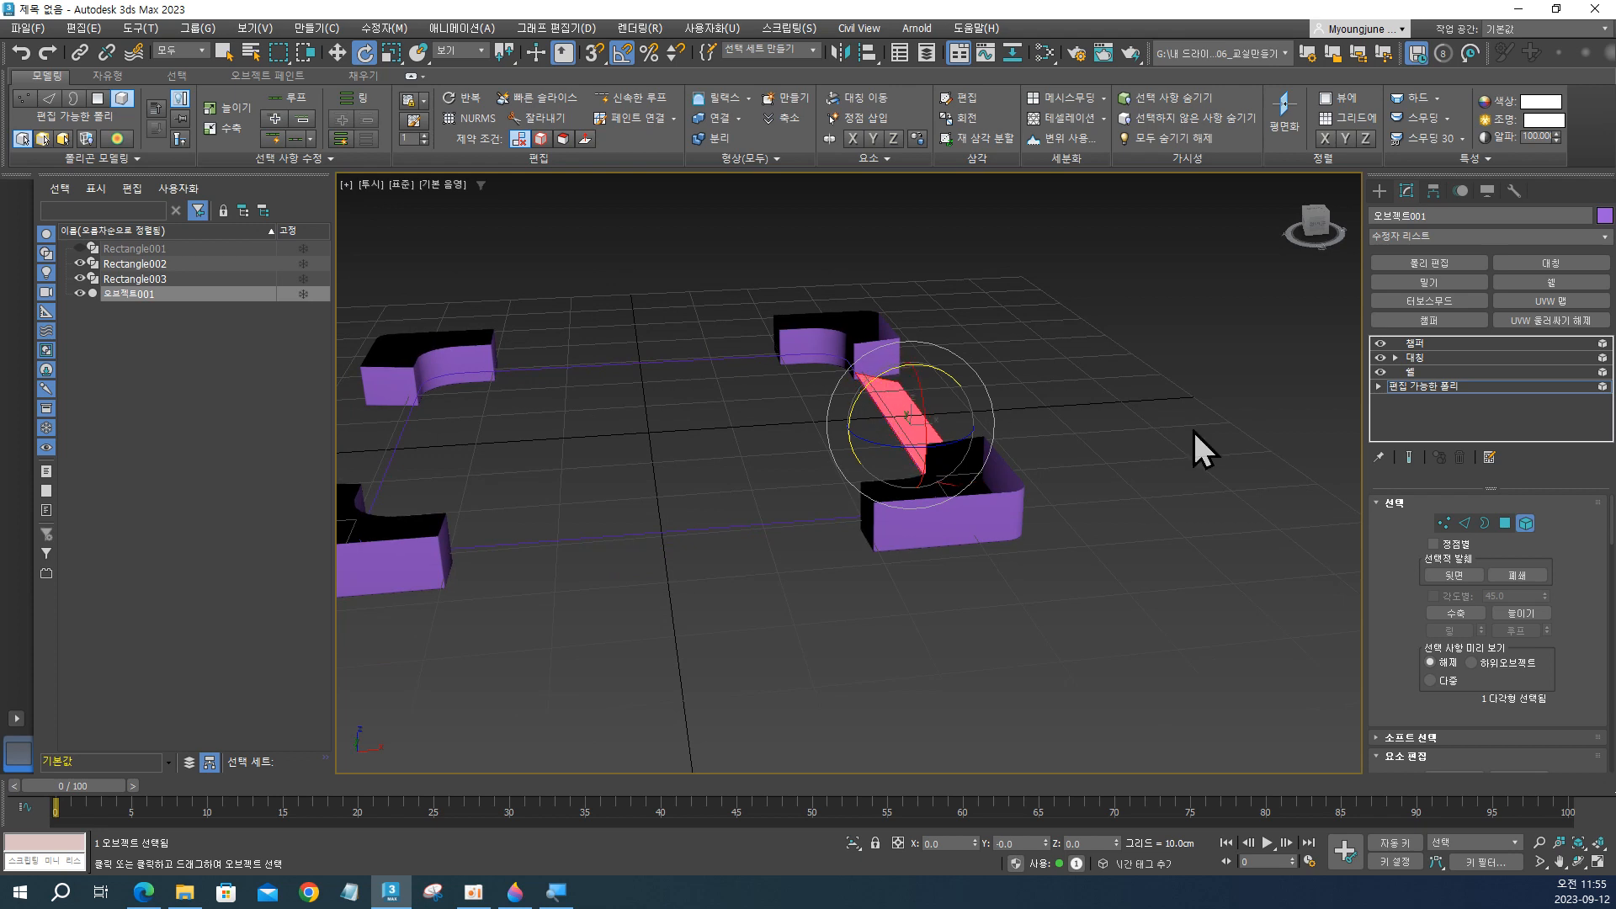
pyautogui.click(1398, 387)
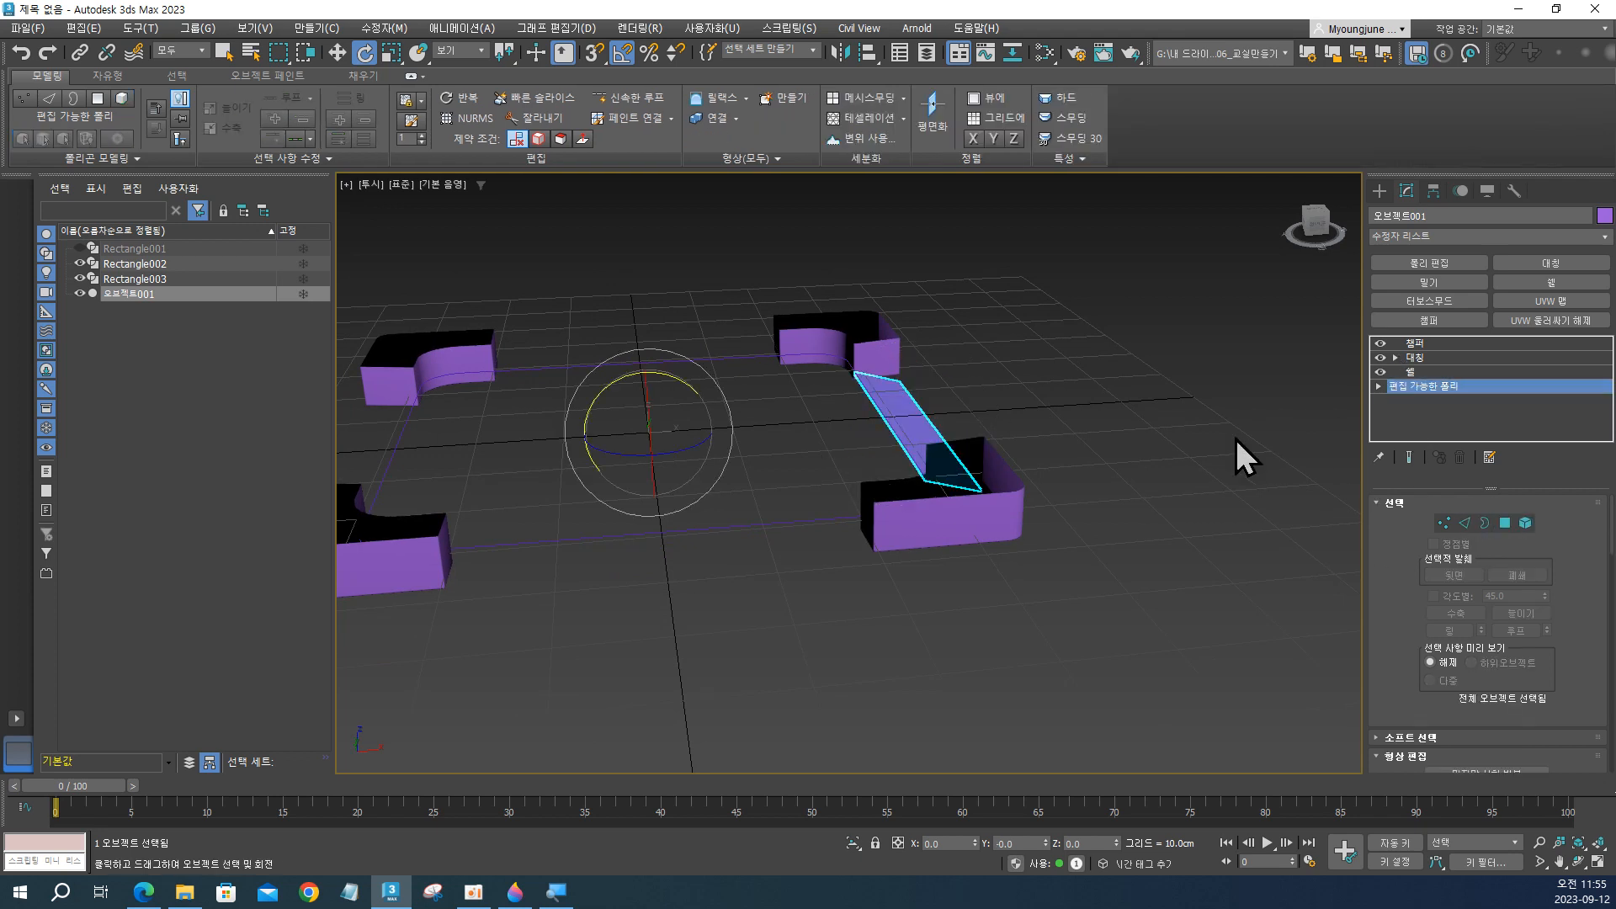
# Examine the assembled corner blocks and strips from above and from underneath, with nothing left selected.
pyautogui.click(1100, 542)
pyautogui.keyDown('alt'); pyautogui.moveTo(1100, 541); pyautogui.dragTo(754, 535, button='middle'); pyautogui.keyUp('alt')
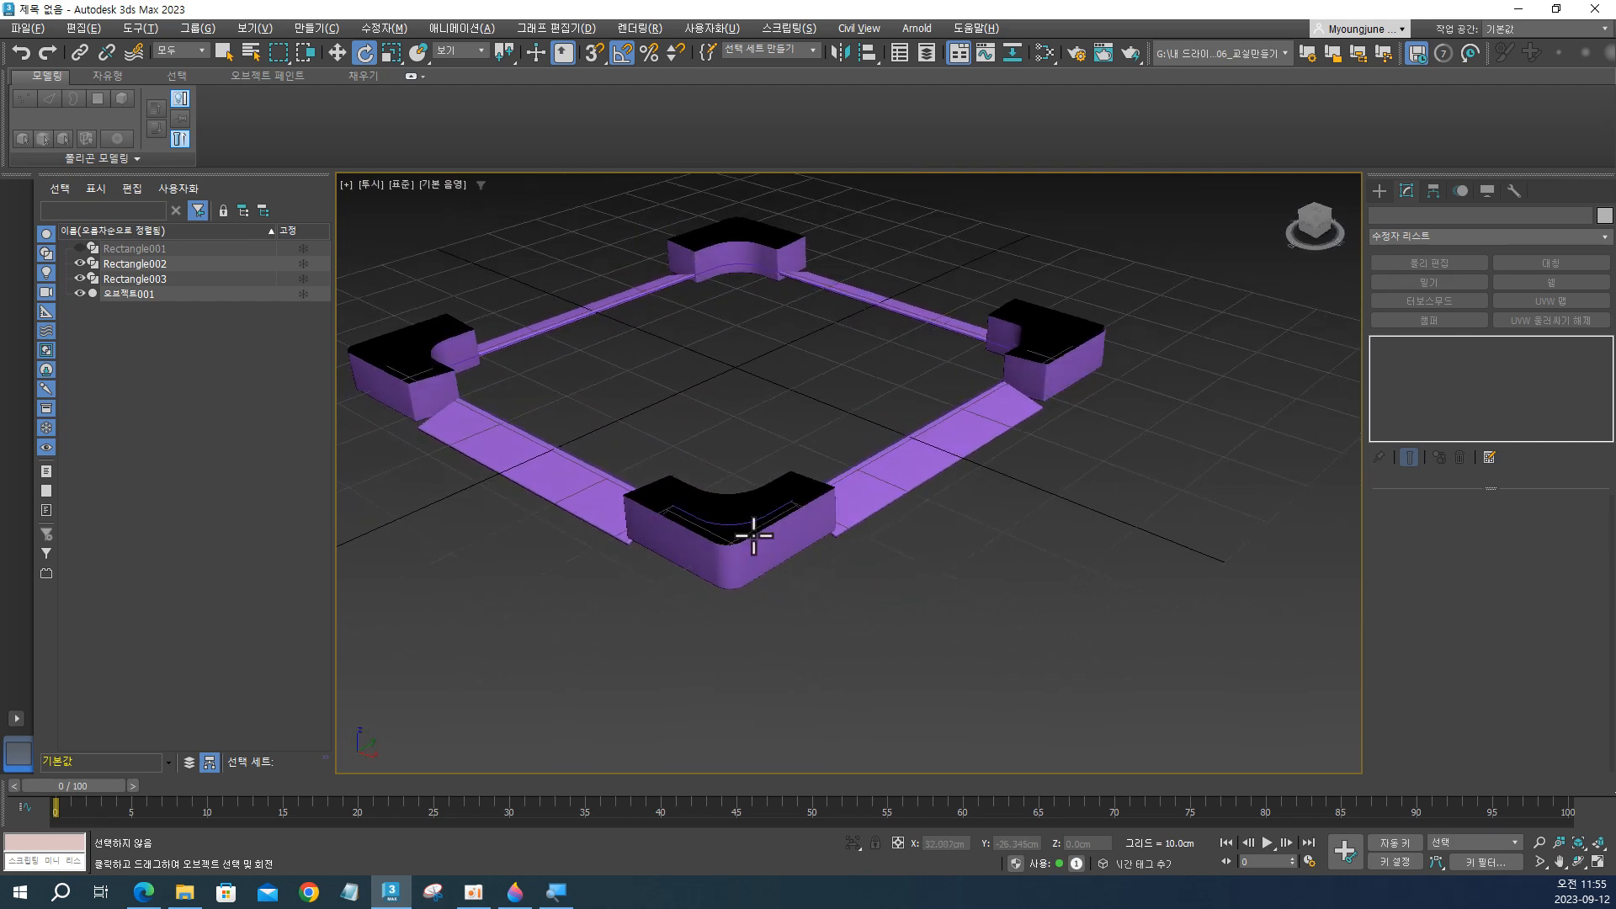
pyautogui.click(637, 487)
pyautogui.keyDown('alt'); pyautogui.moveTo(638, 486); pyautogui.dragTo(813, 501, button='middle'); pyautogui.keyUp('alt')
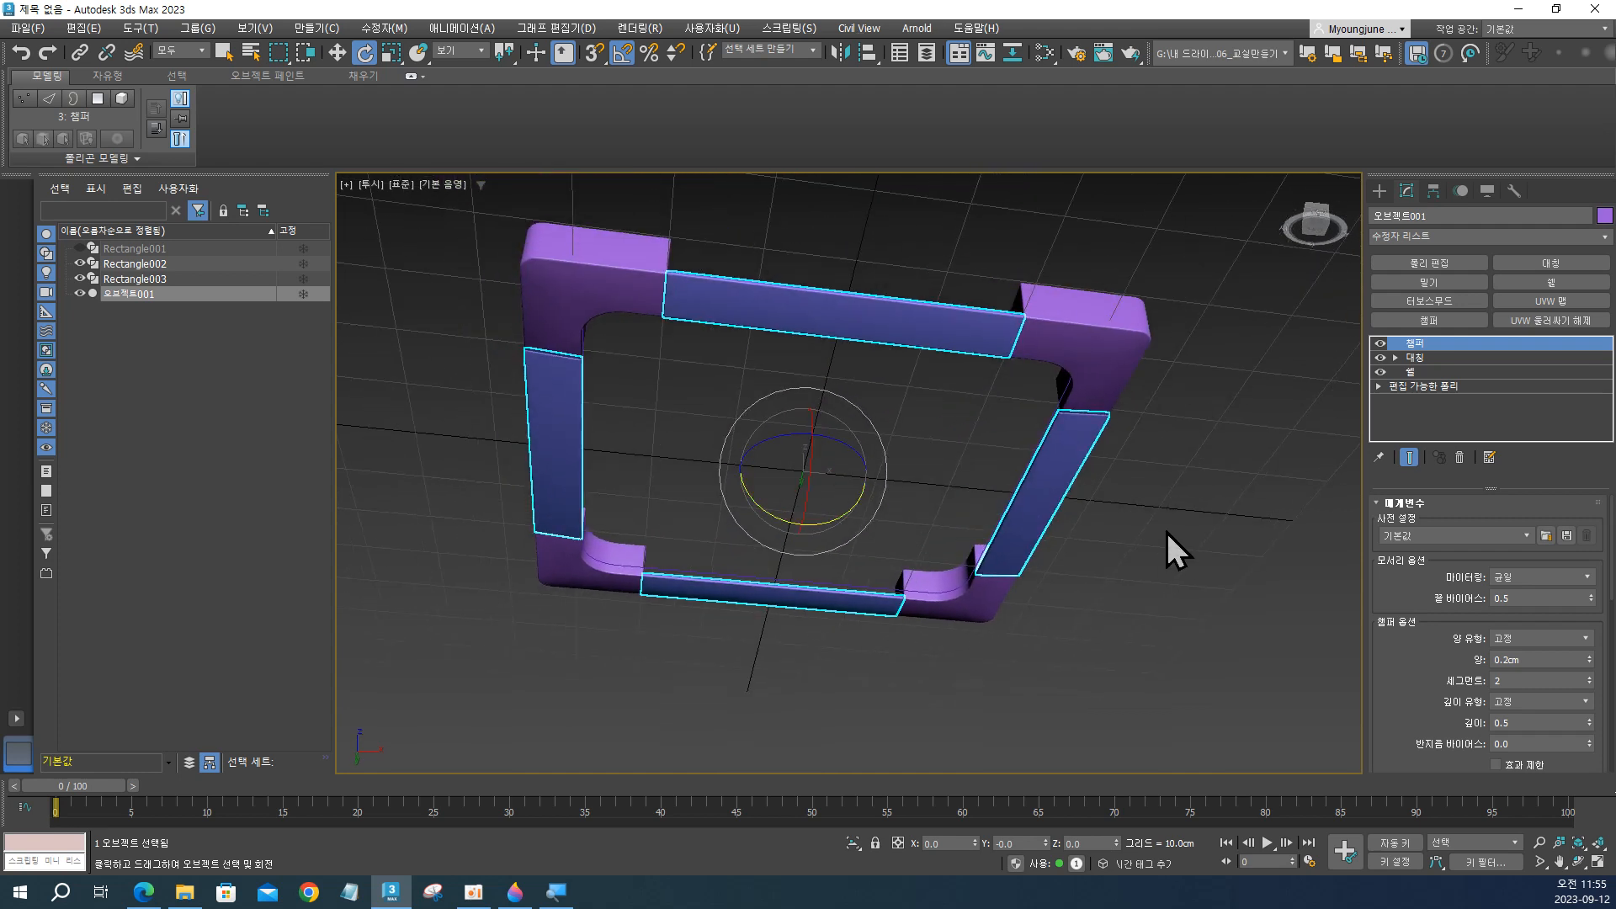
pyautogui.click(1167, 535)
pyautogui.keyDown('alt'); pyautogui.moveTo(872, 439); pyautogui.dragTo(859, 424, button='middle'); pyautogui.keyUp('alt')
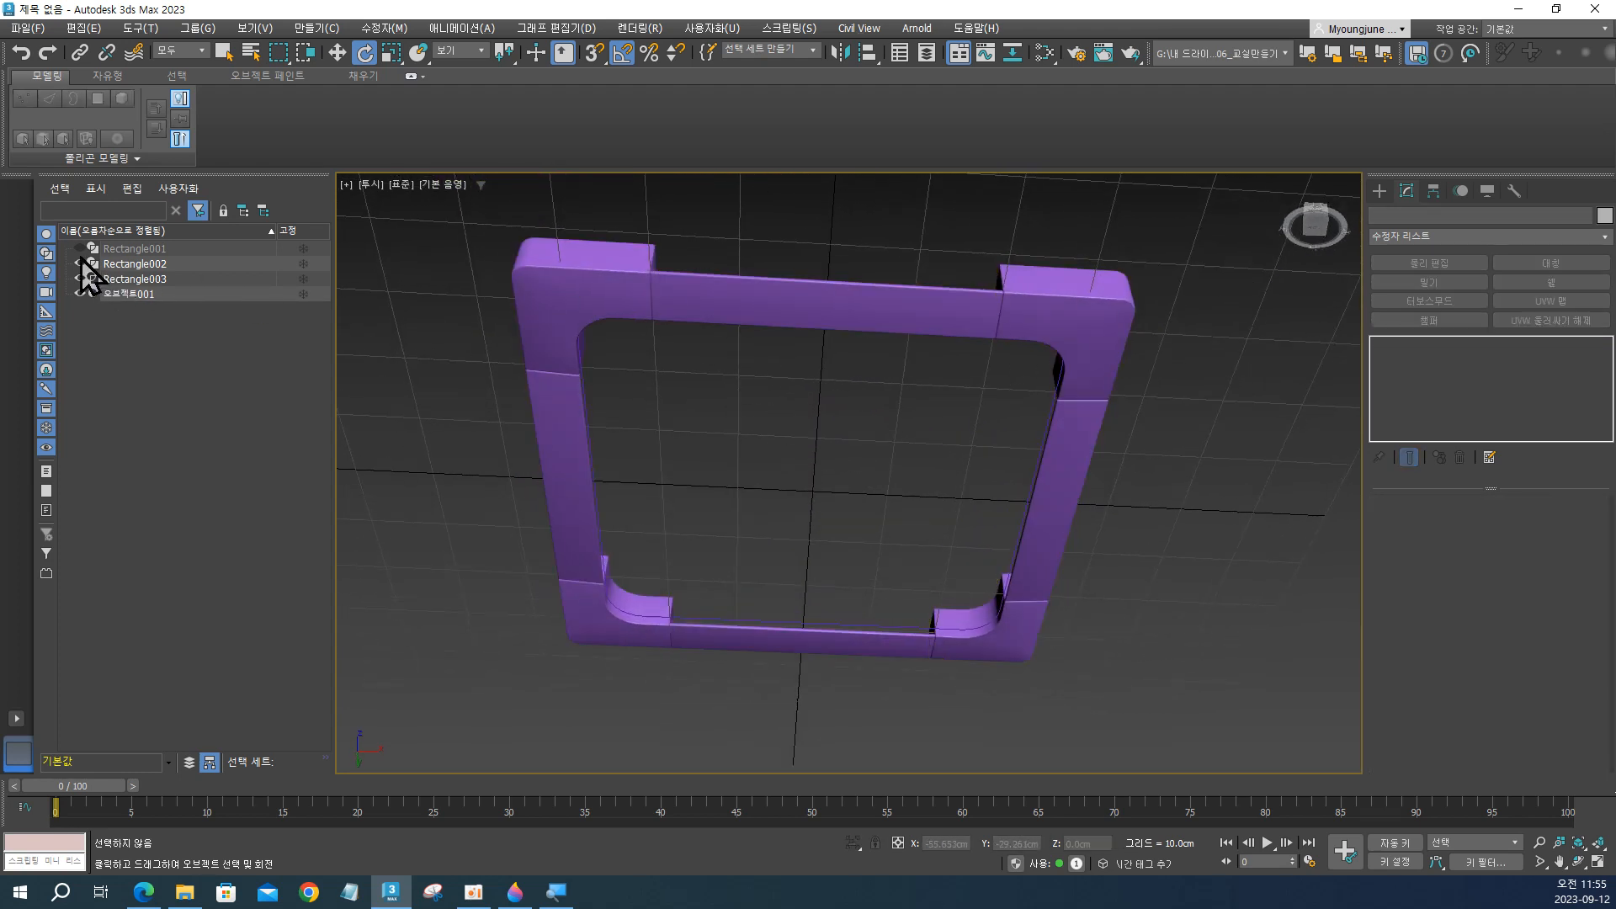
# Unhide the outer frame Rectangle001 and examine how it fits around the corner blocks and strips.
pyautogui.click(81, 250)
pyautogui.keyDown('alt'); pyautogui.moveTo(783, 374); pyautogui.dragTo(798, 314, button='middle'); pyautogui.keyUp('alt')
pyautogui.moveTo(798, 315); pyautogui.dragTo(692, 299, button='middle')
pyautogui.click(1022, 269)
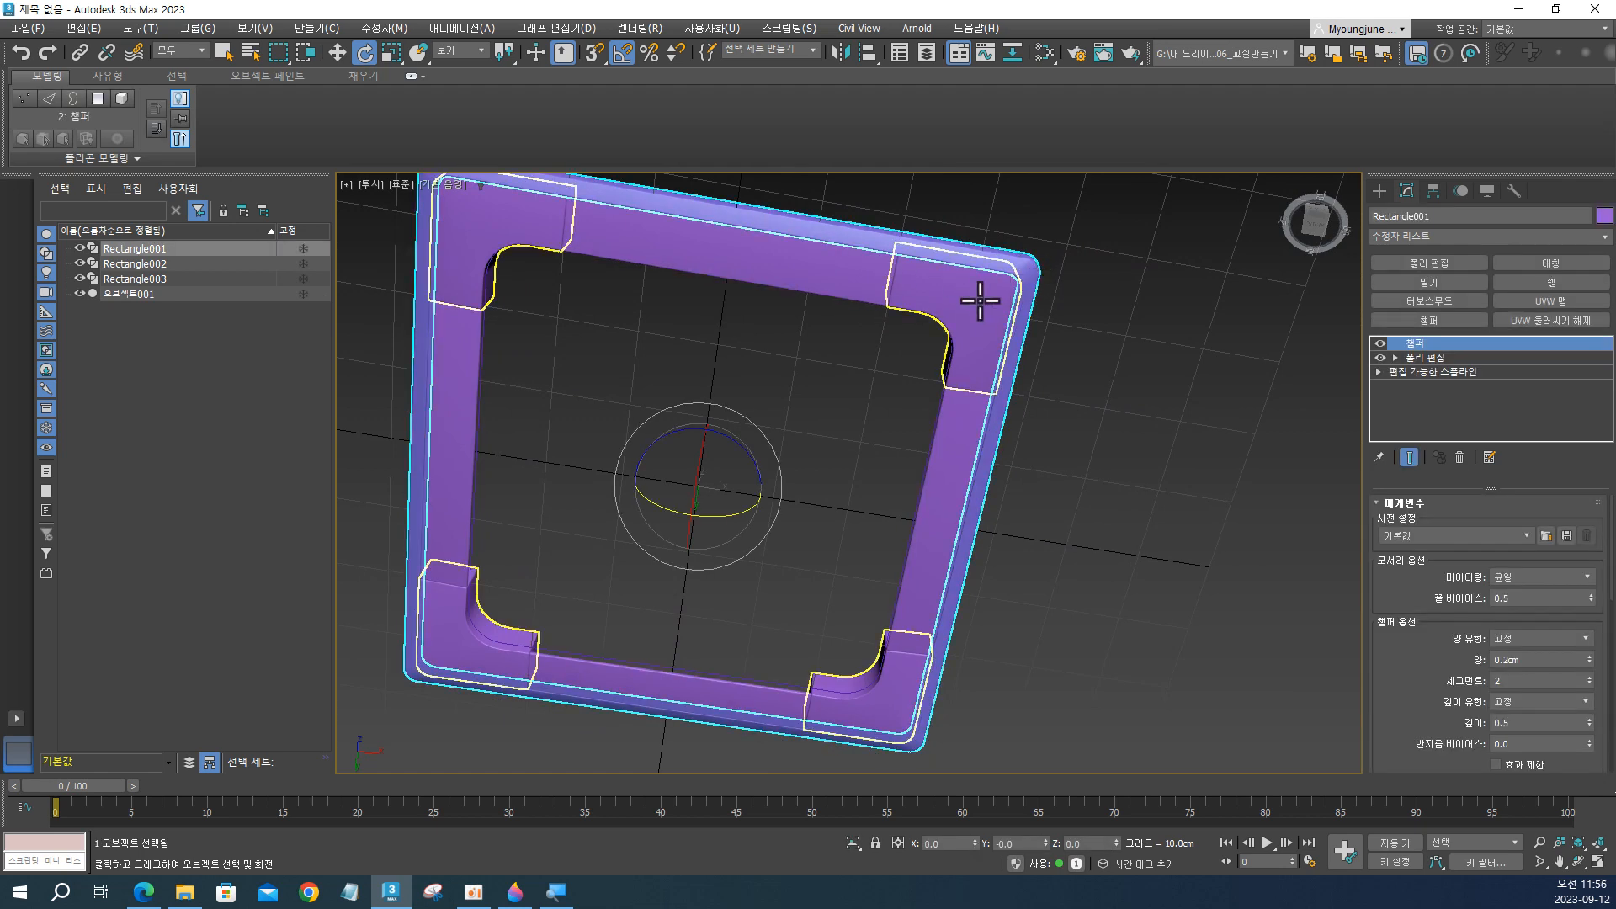
pyautogui.click(980, 300)
pyautogui.keyDown('alt'); pyautogui.moveTo(999, 334); pyautogui.dragTo(968, 294, button='middle'); pyautogui.keyUp('alt')
pyautogui.moveTo(945, 324); pyautogui.dragTo(951, 272, button='middle')
pyautogui.click(1079, 363)
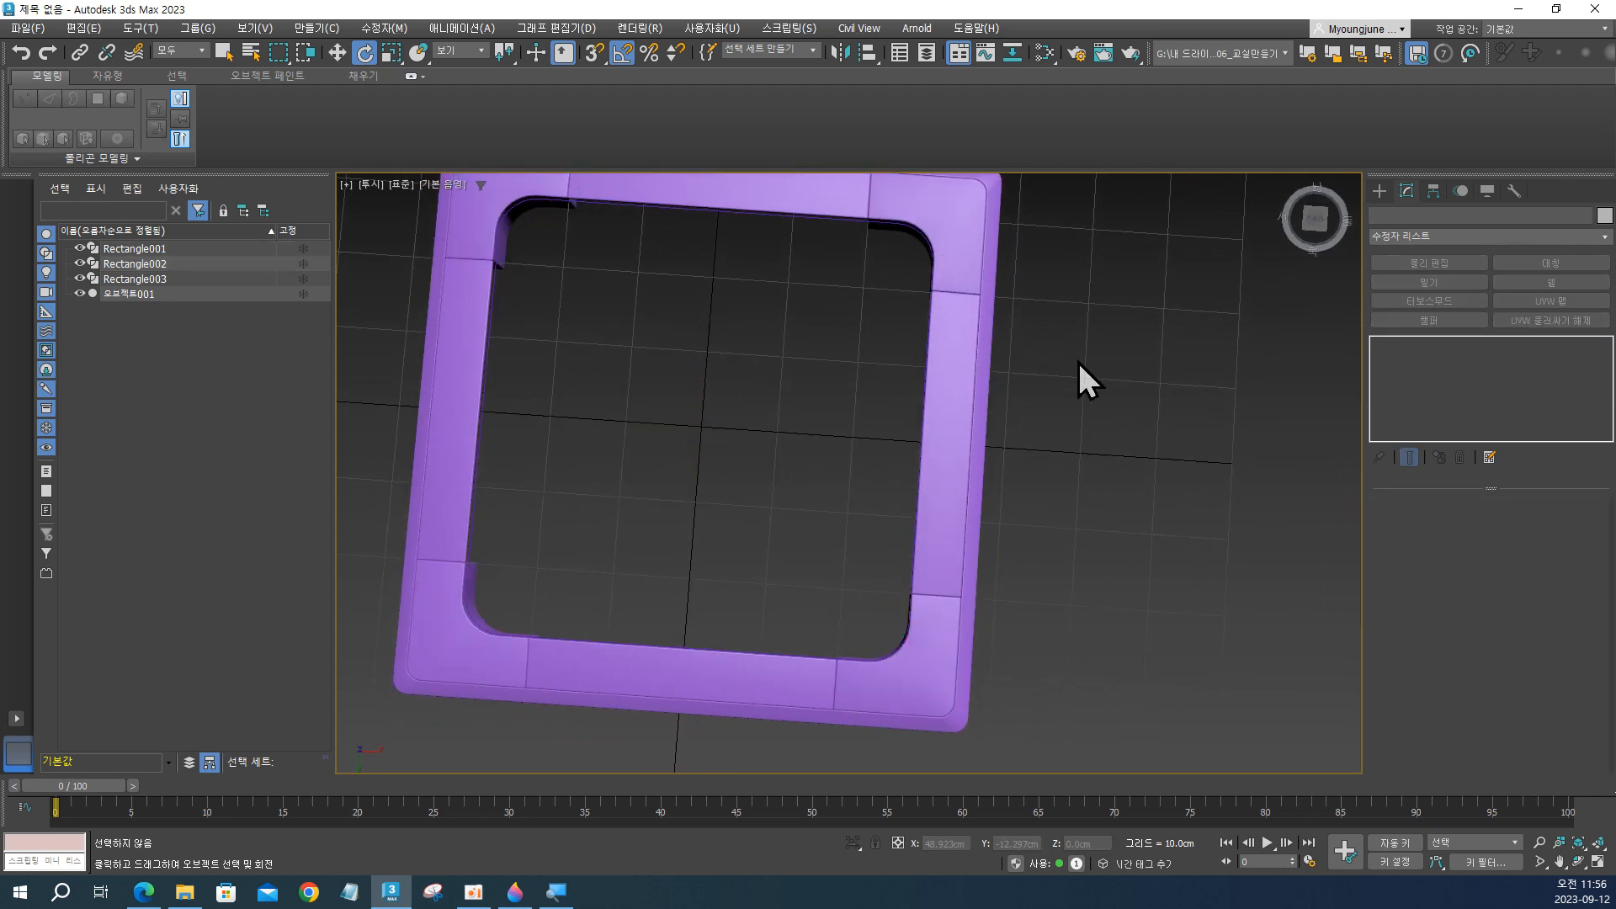
pyautogui.keyDown('alt'); pyautogui.moveTo(1079, 363); pyautogui.dragTo(1117, 411, button='middle'); pyautogui.keyUp('alt')
pyautogui.scroll(2, 986, 409)
pyautogui.scroll(-3, 986, 410)
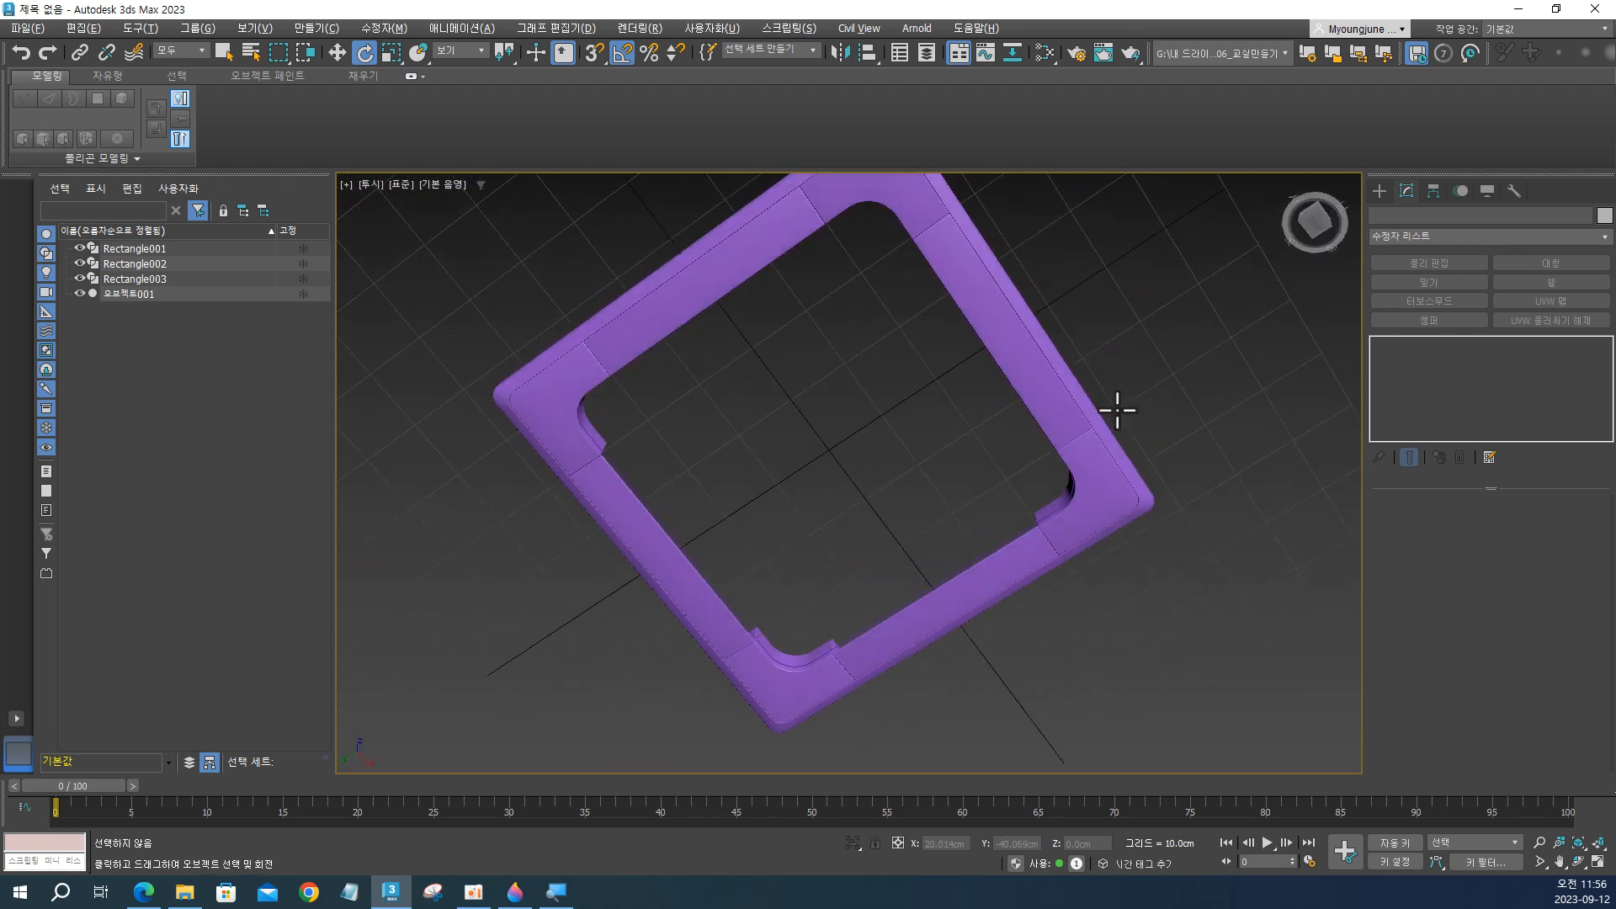
pyautogui.keyDown('alt'); pyautogui.moveTo(1075, 577); pyautogui.dragTo(943, 650, button='middle'); pyautogui.keyUp('alt')
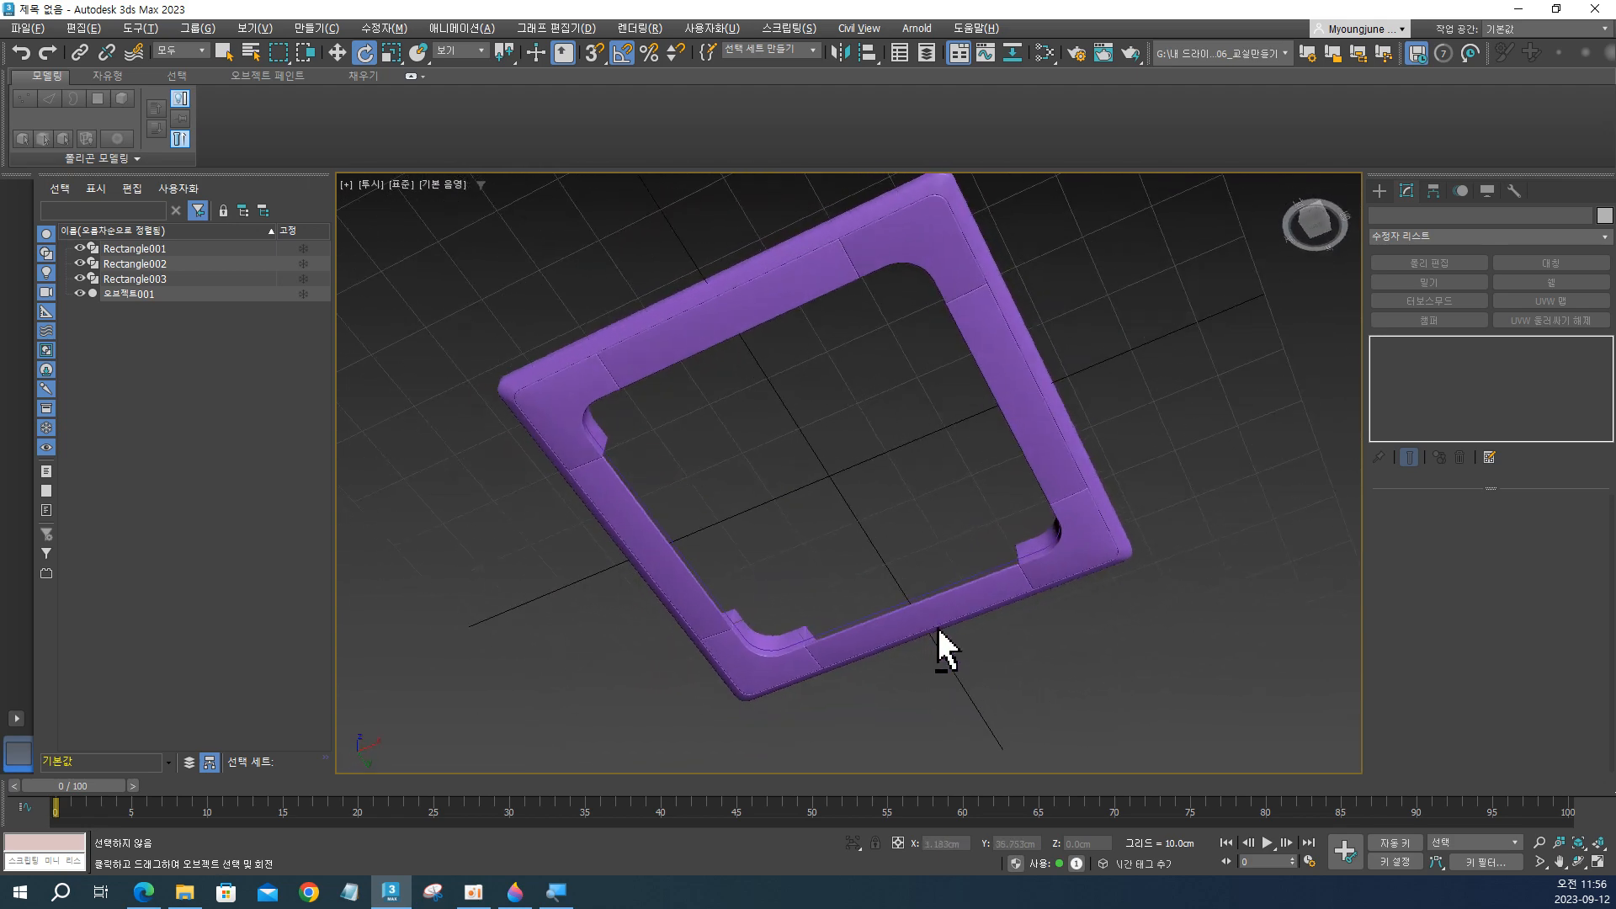
# Hide the corner blocks Rectangle002 and the strips 오브젝트001, and select the rounded rectangle Rectangle003.
pyautogui.click(79, 265)
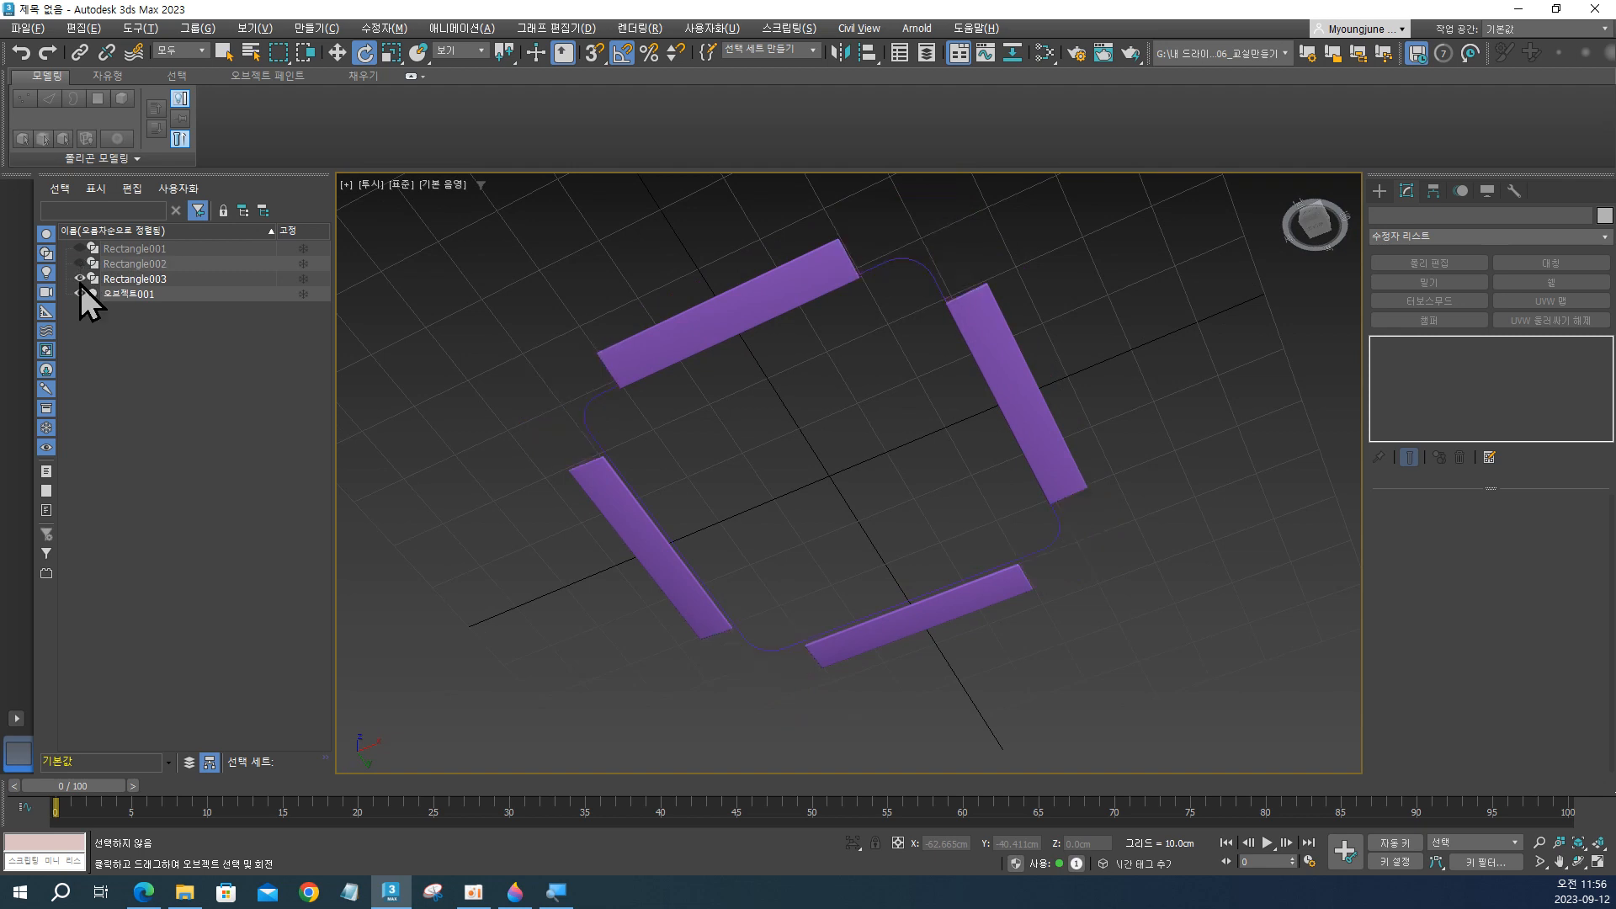
pyautogui.click(79, 293)
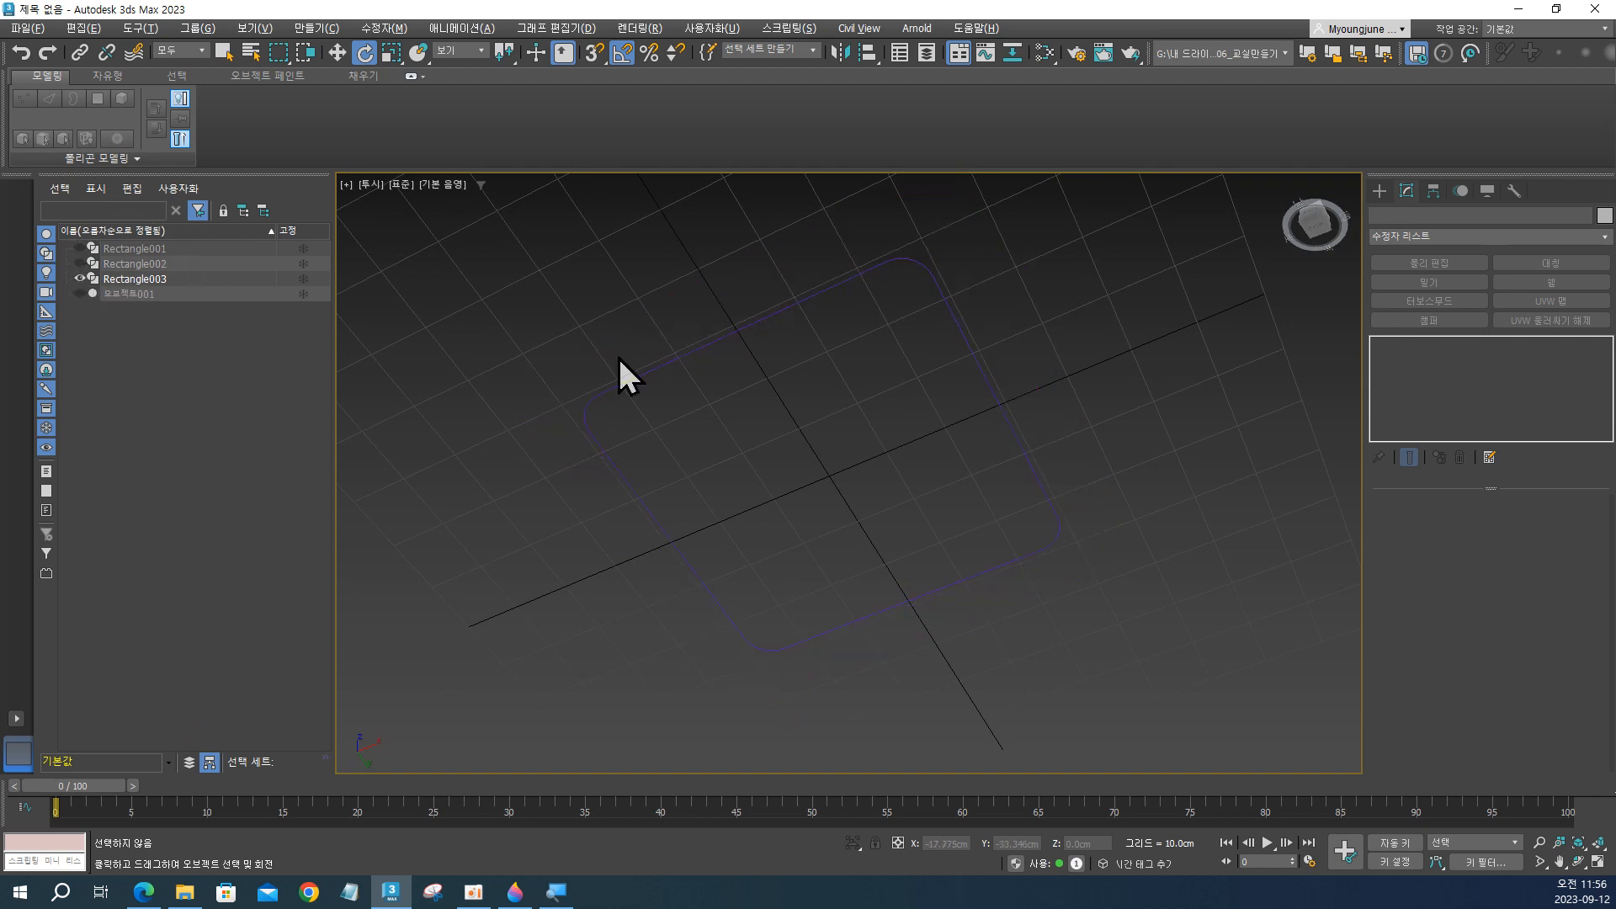
pyautogui.moveTo(790, 414); pyautogui.dragTo(784, 409)
pyautogui.keyDown('alt'); pyautogui.moveTo(783, 407); pyautogui.dragTo(851, 594, button='middle'); pyautogui.keyUp('alt')
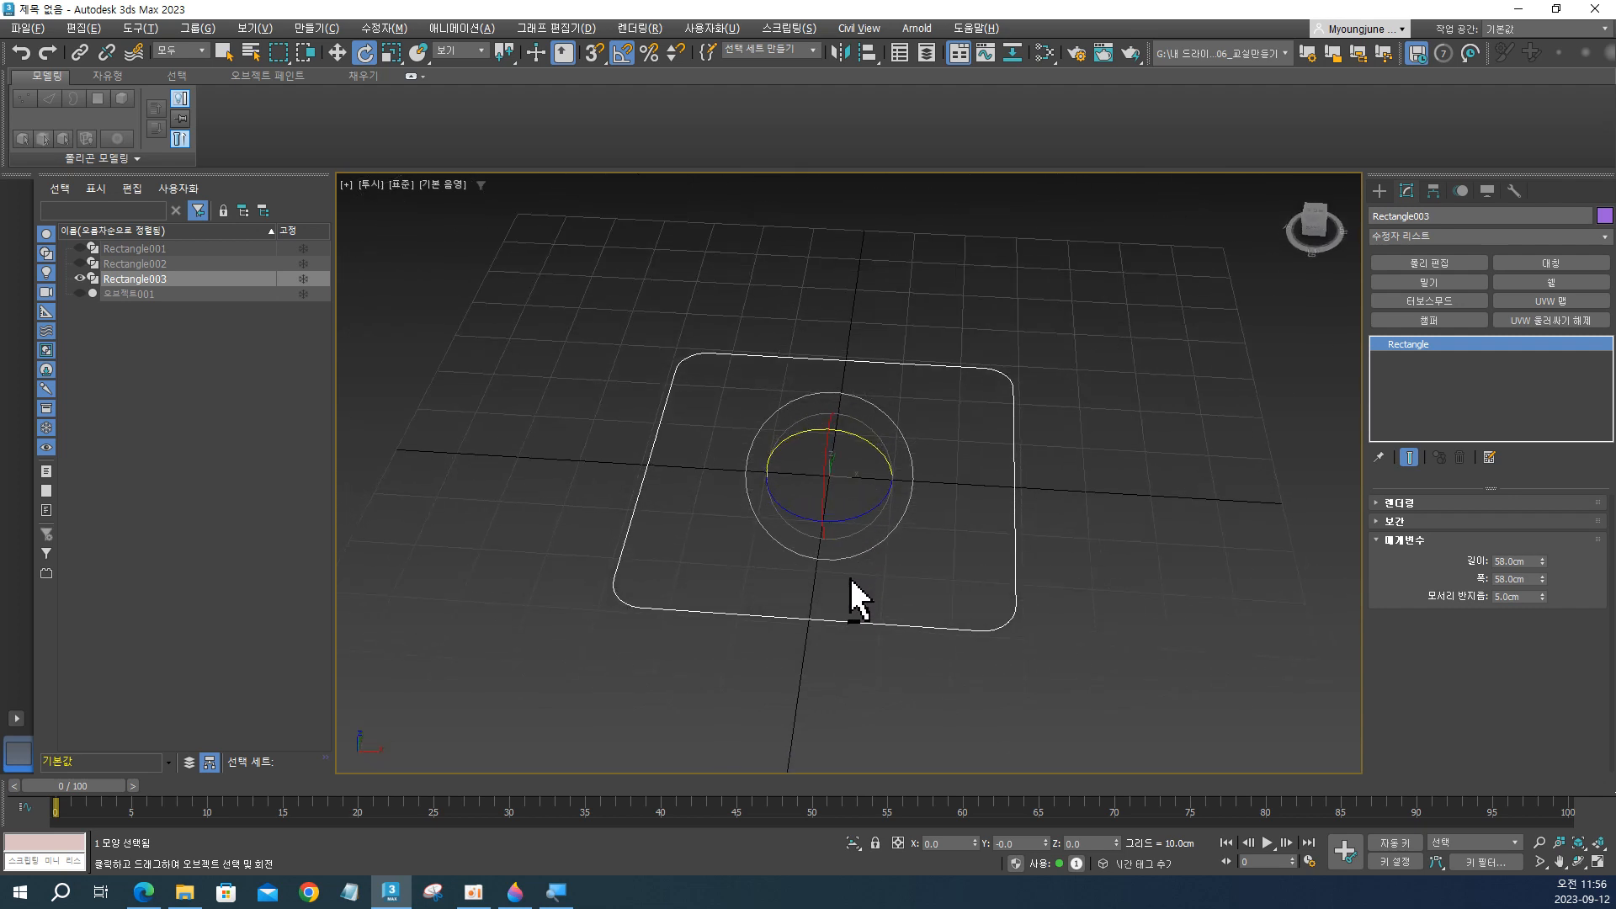
pyautogui.click(139, 276)
pyautogui.press('ctrl')
pyautogui.press('ctrl')
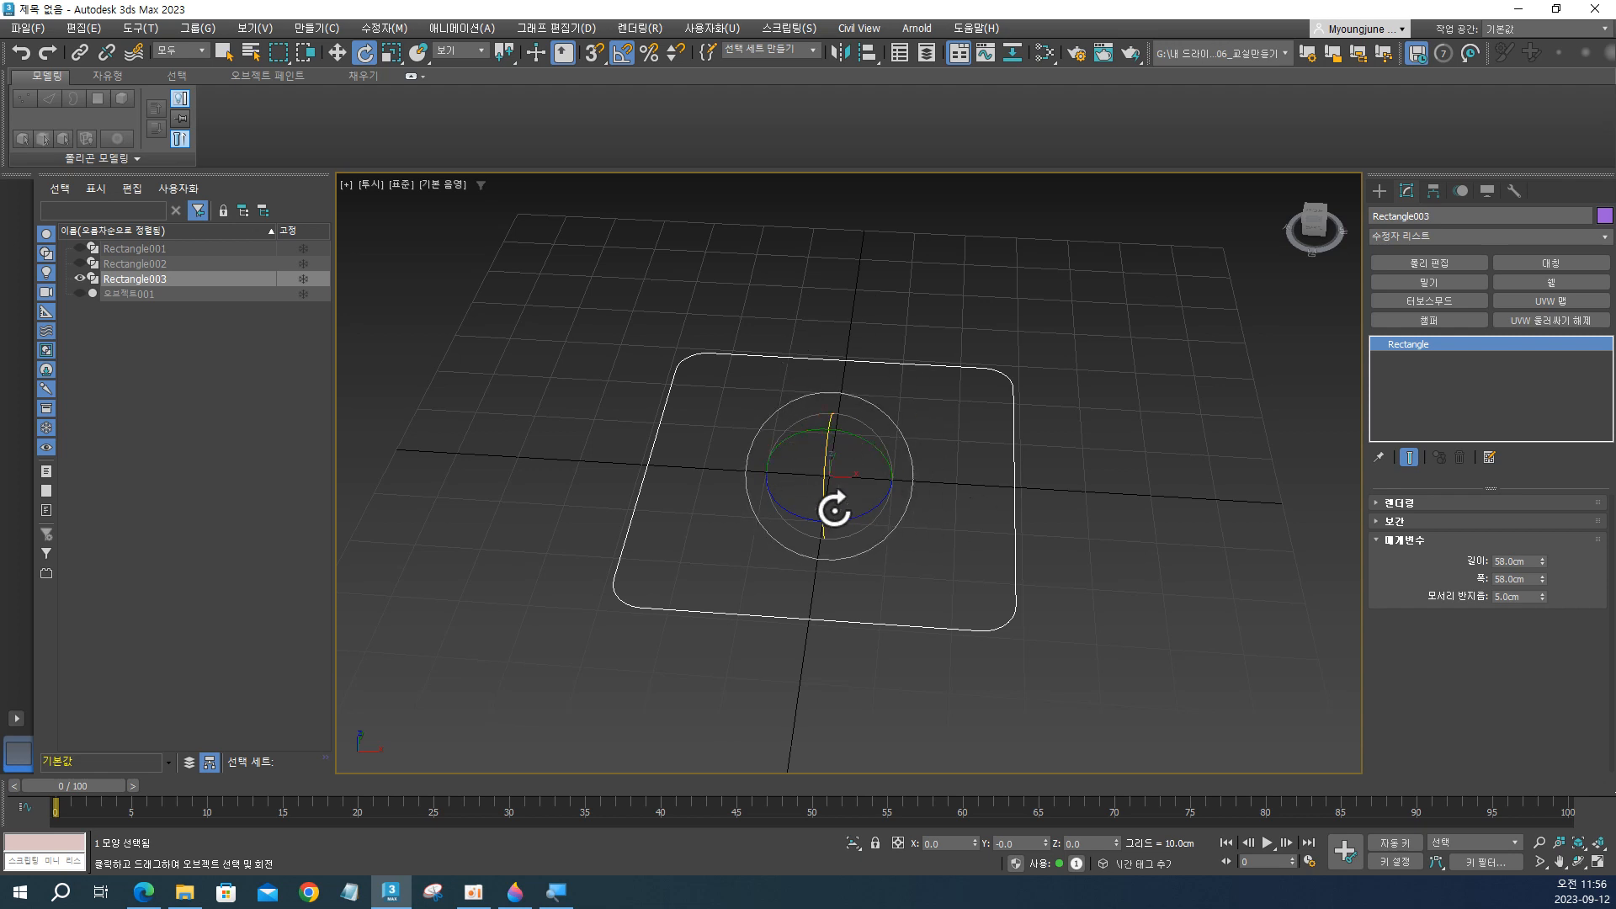
# Add an Edit Poly modifier to Rectangle003 to turn the rounded outline into a flat face.
pyautogui.click(1428, 266)
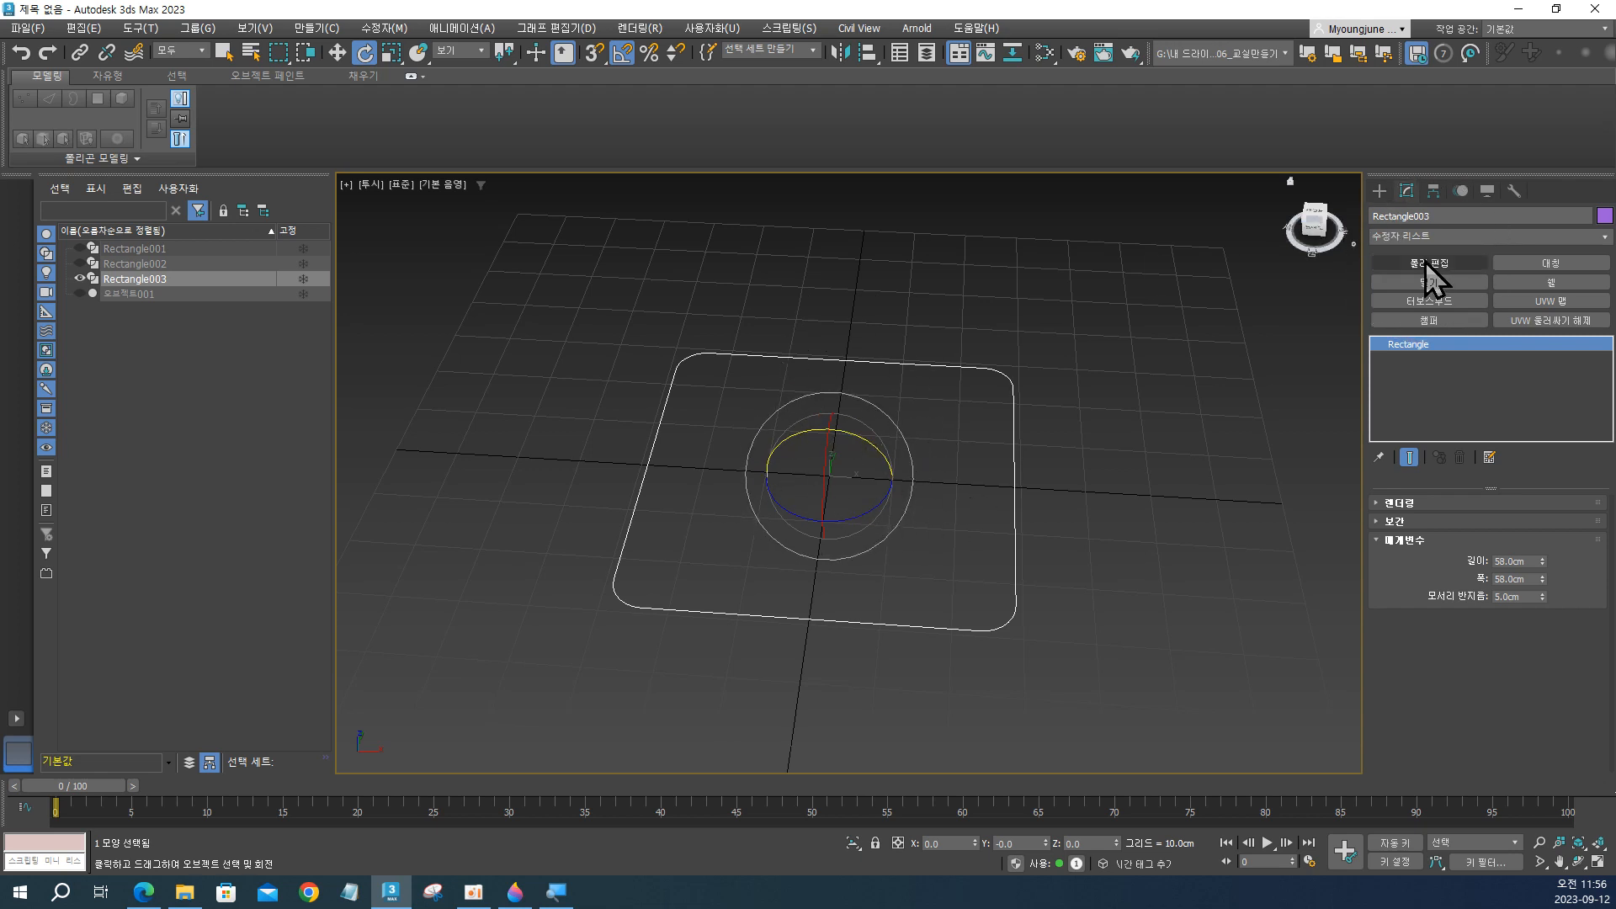
pyautogui.keyDown('alt'); pyautogui.moveTo(927, 541); pyautogui.dragTo(1092, 487, button='middle'); pyautogui.keyUp('alt')
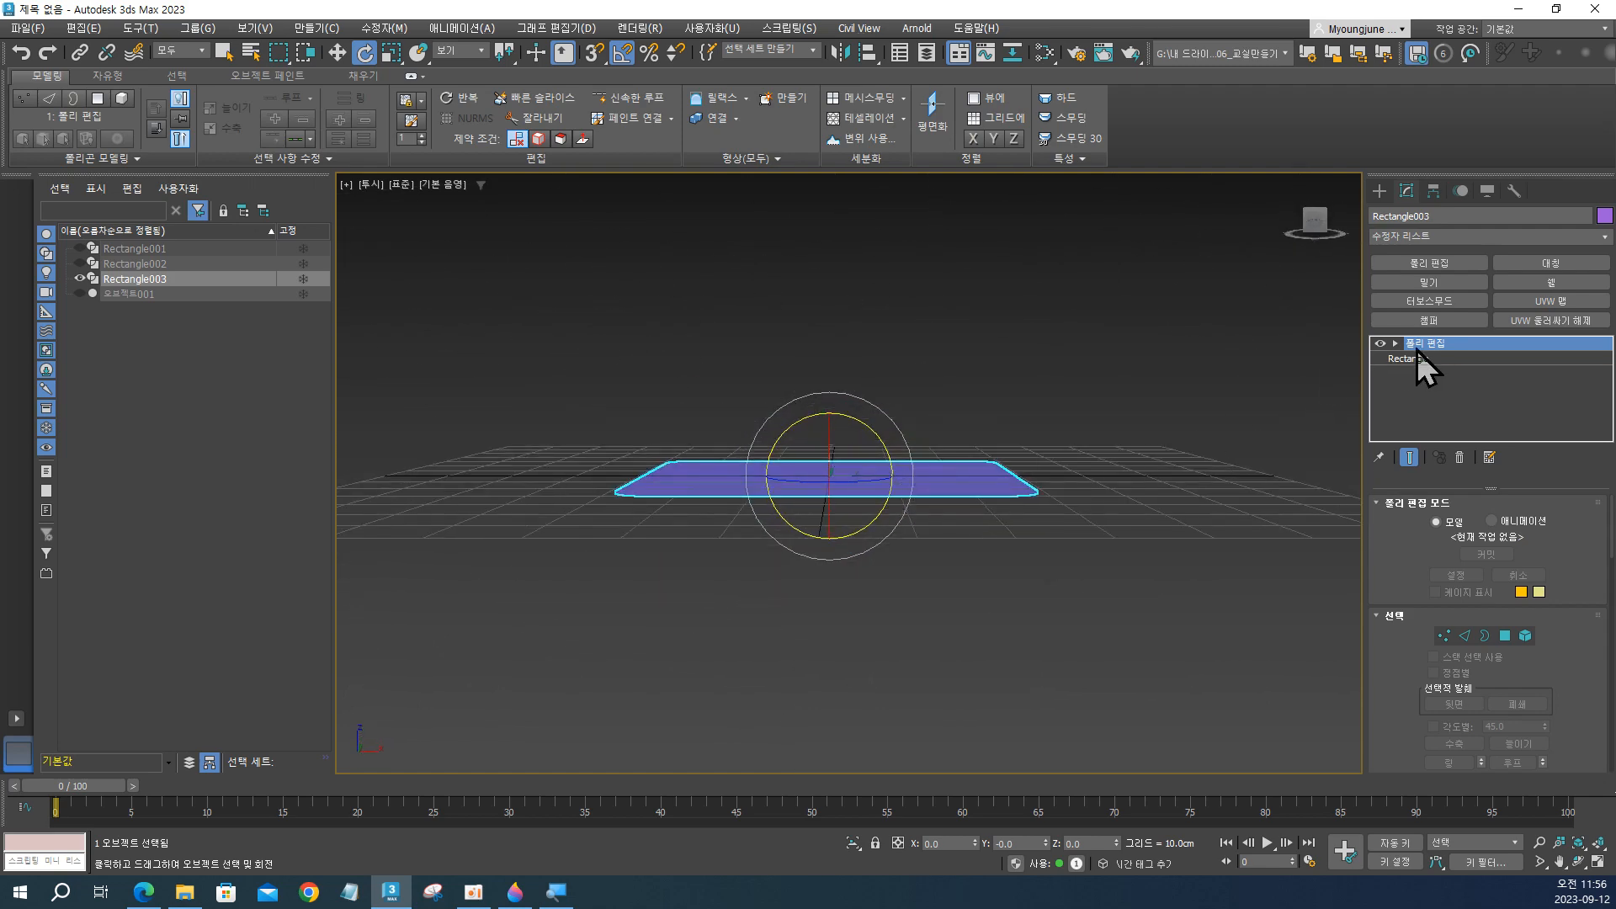
pyautogui.press('1')
pyautogui.click(1417, 342)
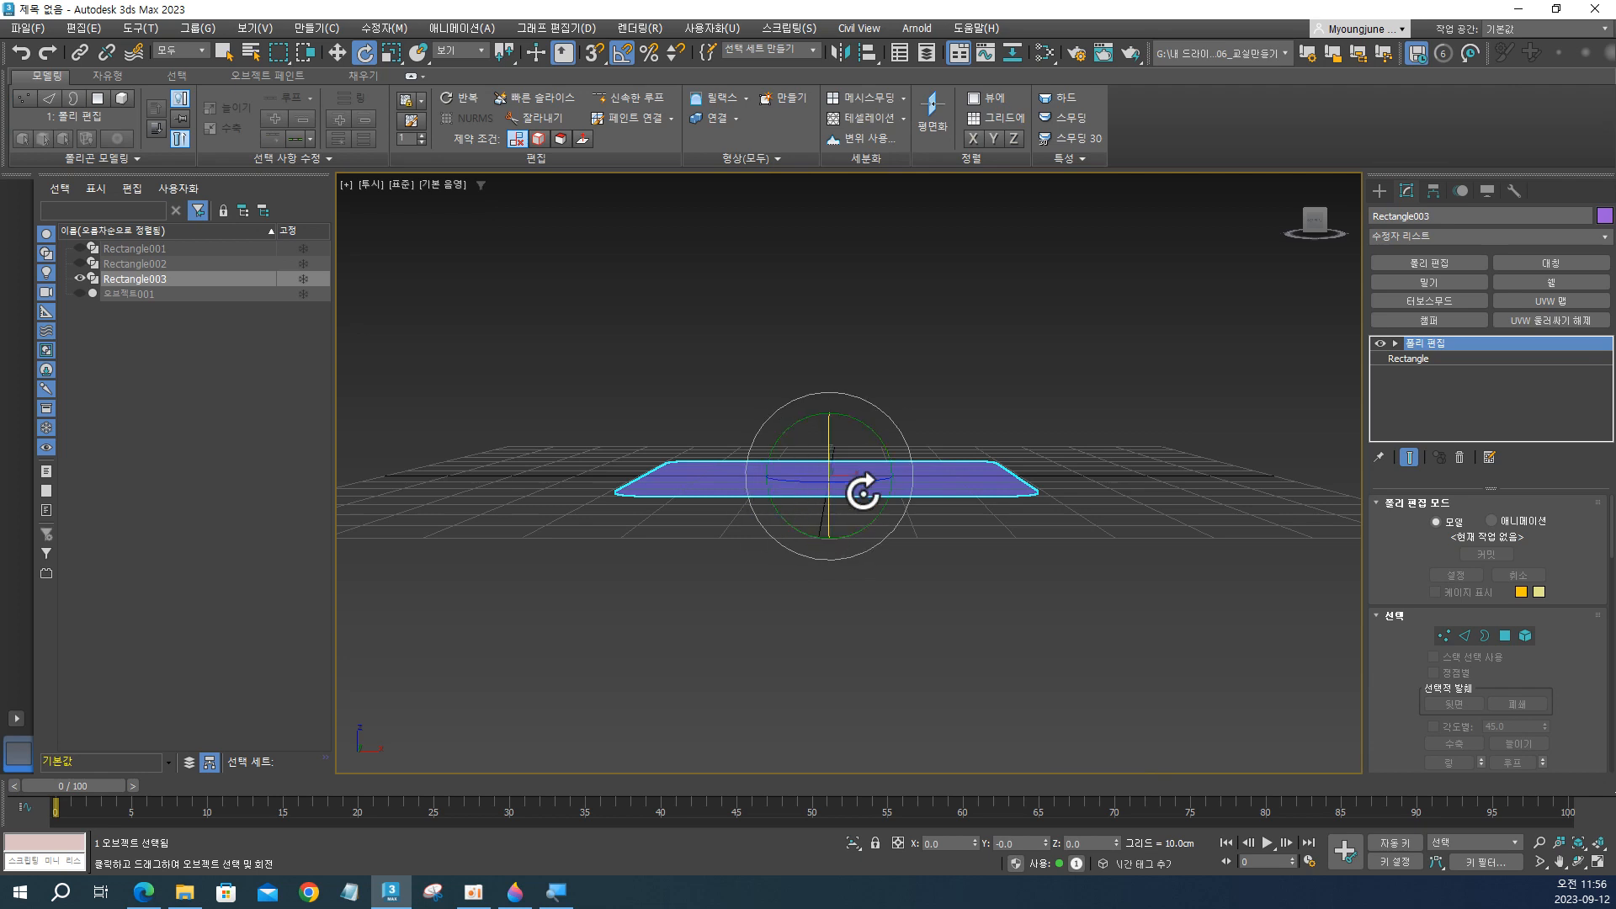
# Lower Rectangle003 by setting its Z position to -1.5 cm with the Move tool.
pyautogui.press('w')
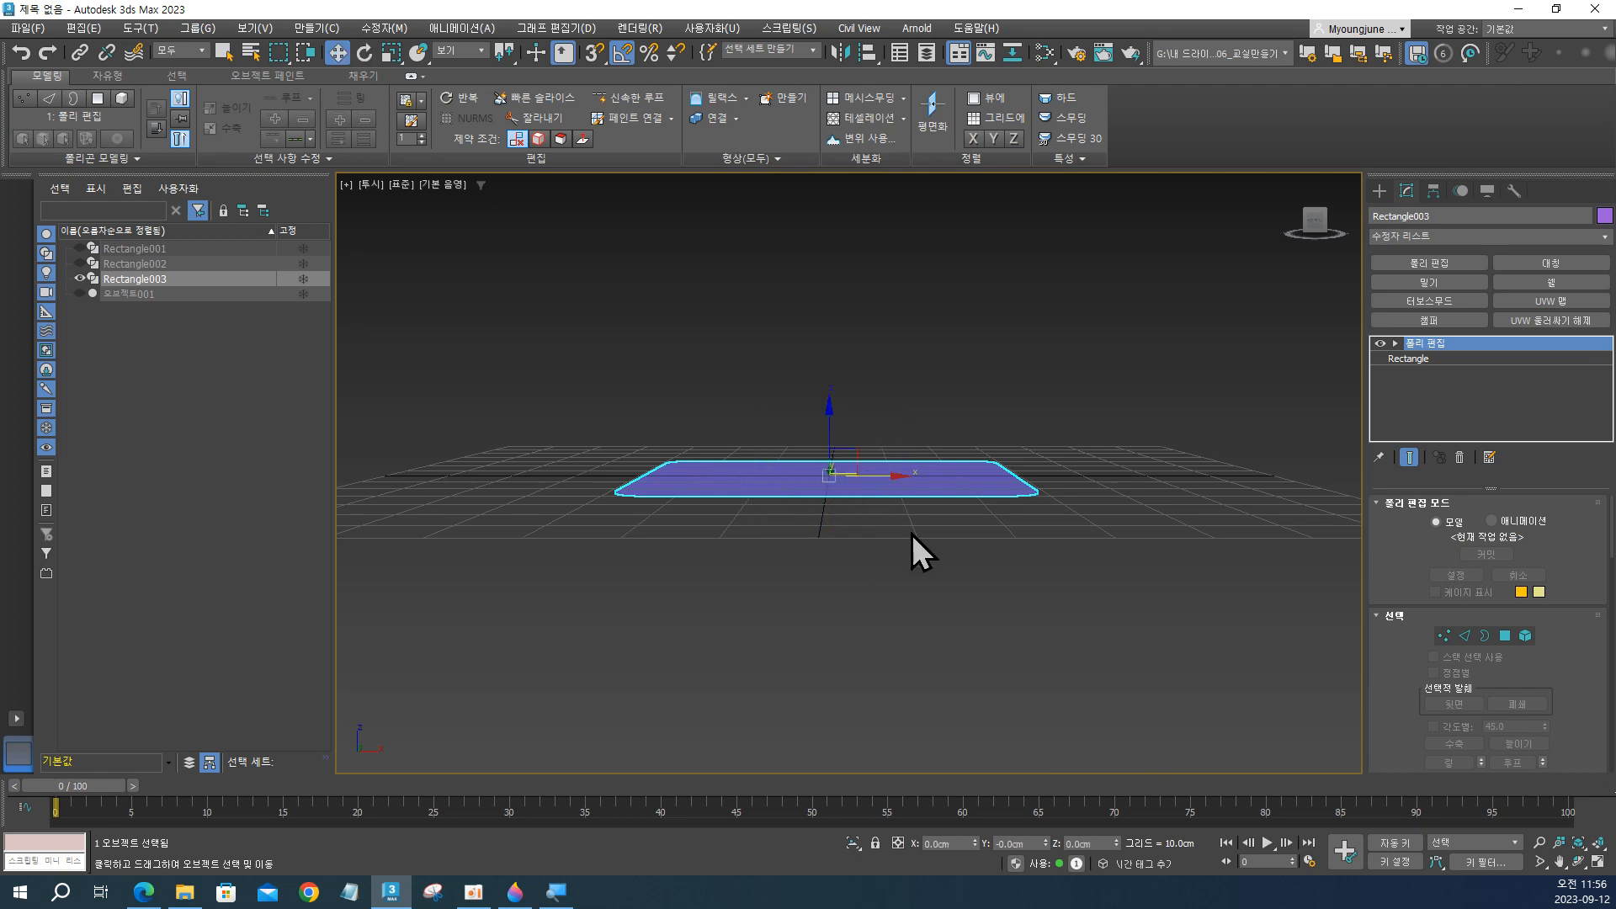
pyautogui.click(1086, 842)
pyautogui.press('Return')
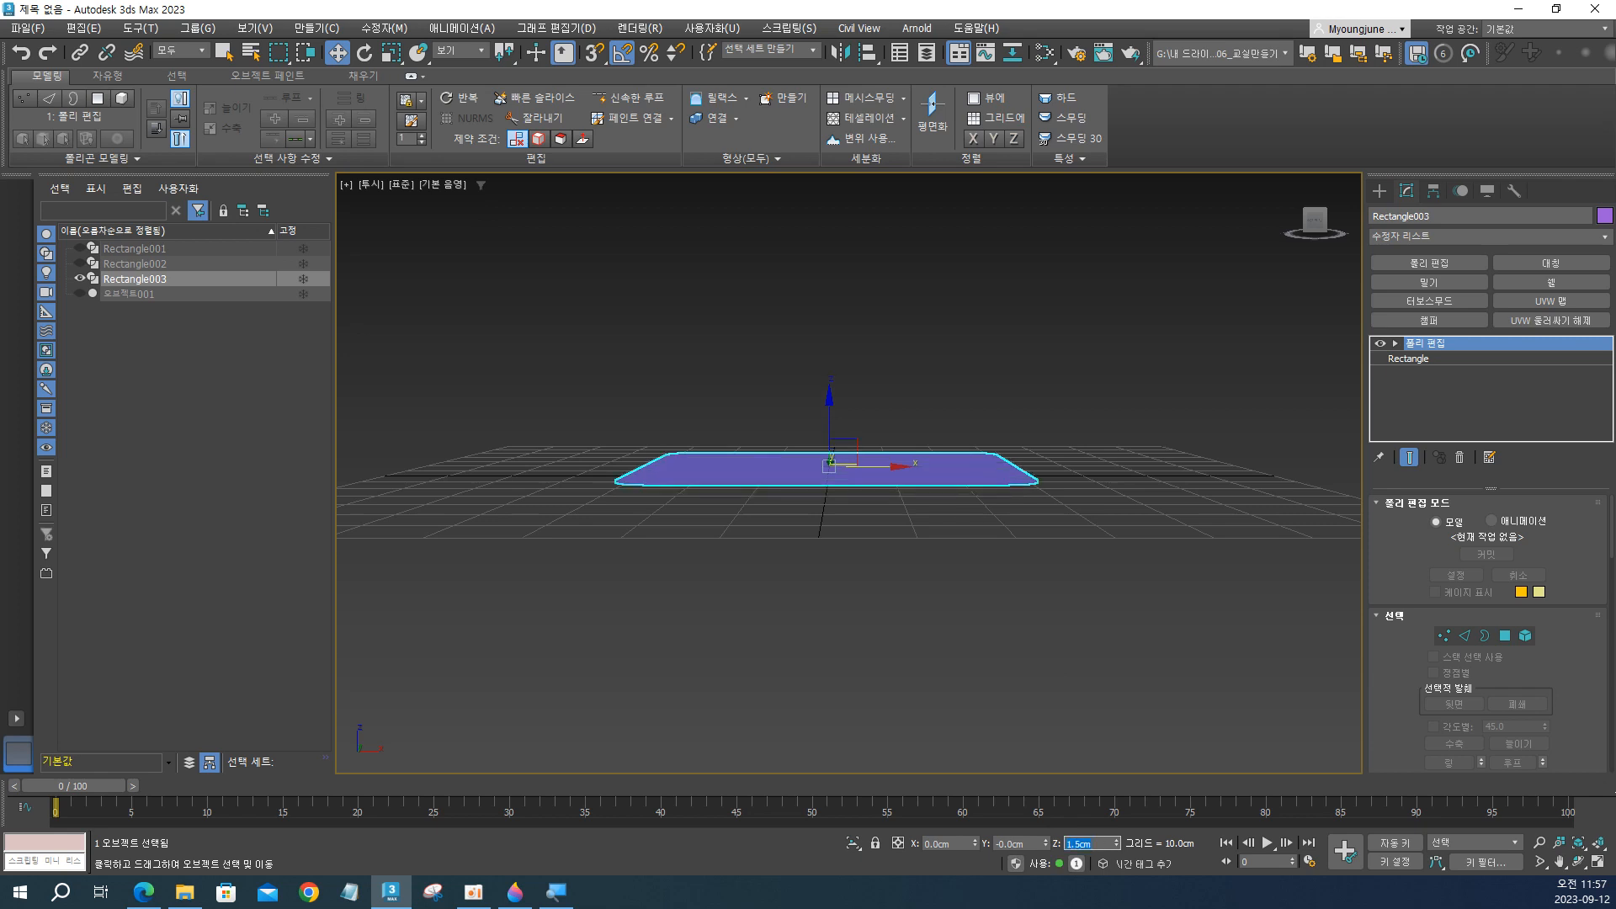
pyautogui.press('Return')
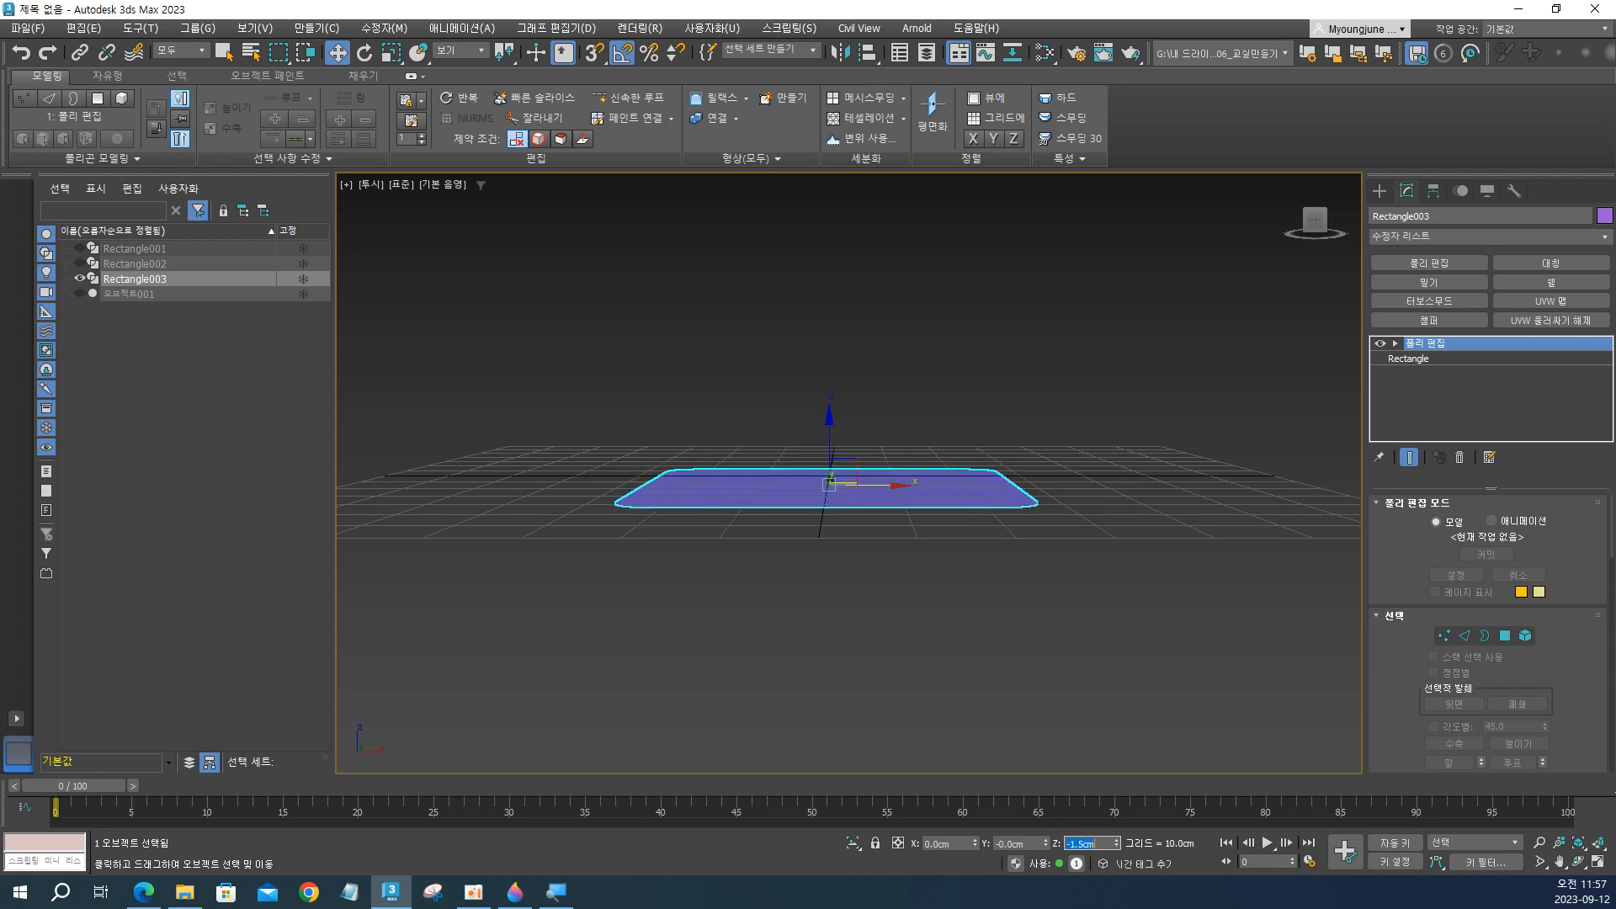
# Turn on edged-face display while viewing Rectangle003 from above, and switch to the air conditioner reference image in Paint 3D.
pyautogui.keyDown('alt'); pyautogui.moveTo(825, 568); pyautogui.dragTo(909, 502, button='middle'); pyautogui.keyUp('alt')
pyautogui.moveTo(909, 446)
pyautogui.keyDown('alt'); pyautogui.mouseDown(button='middle')
pyautogui.moveTo(822, 466)
pyautogui.moveTo(876, 579)
pyautogui.mouseUp(button='middle'); pyautogui.keyUp('alt')
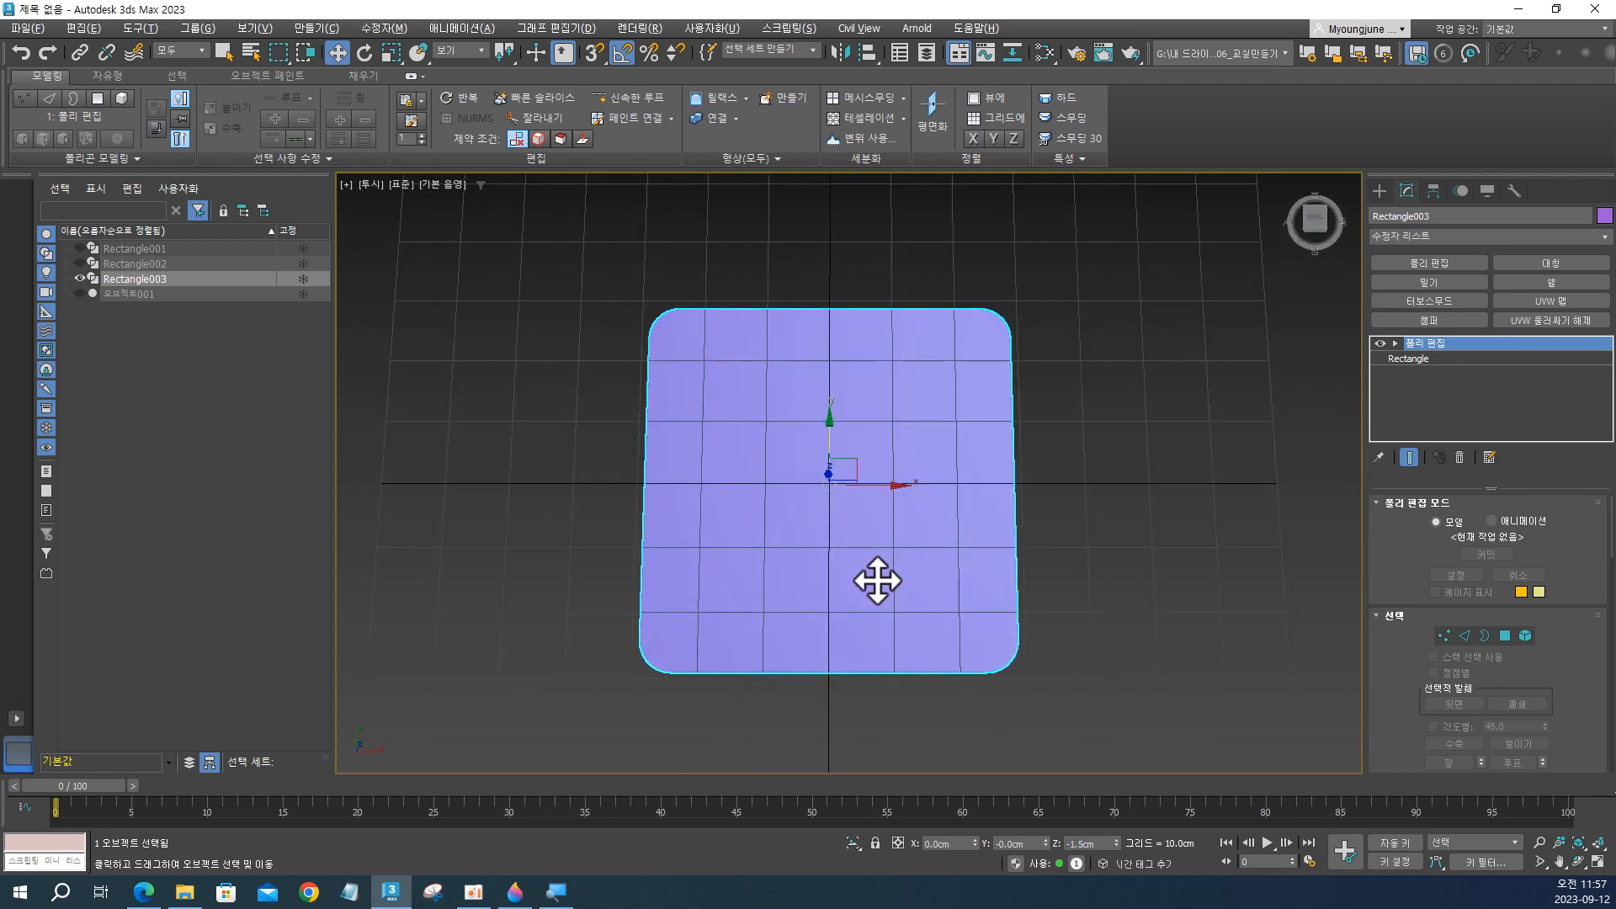
pyautogui.press('F4')
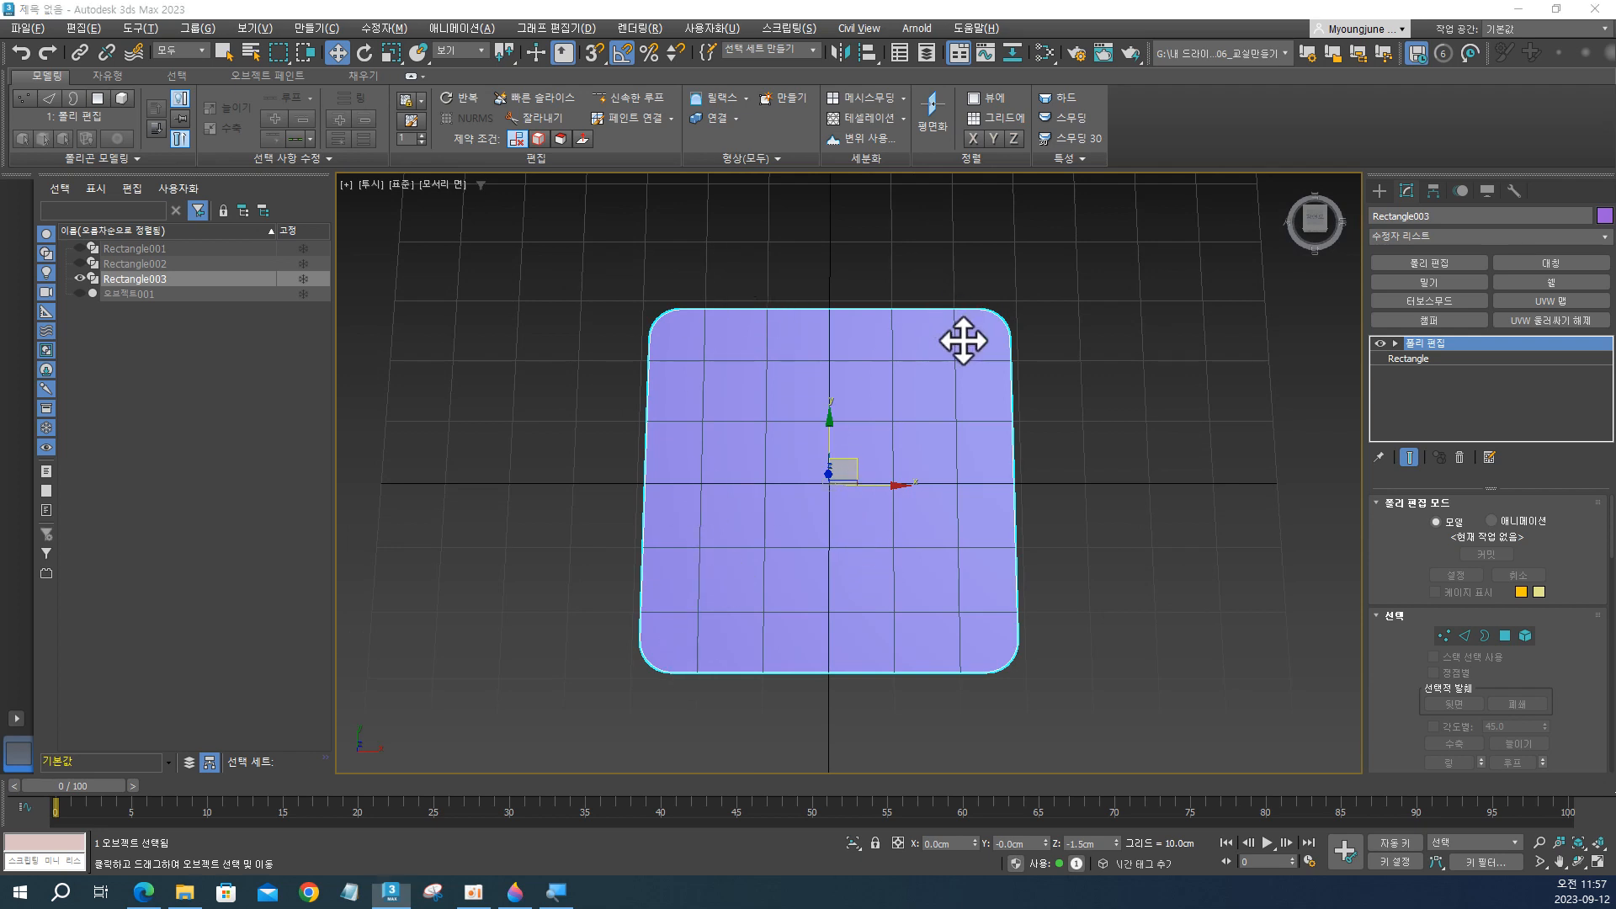
pyautogui.hotkey('alt', 'Tab')
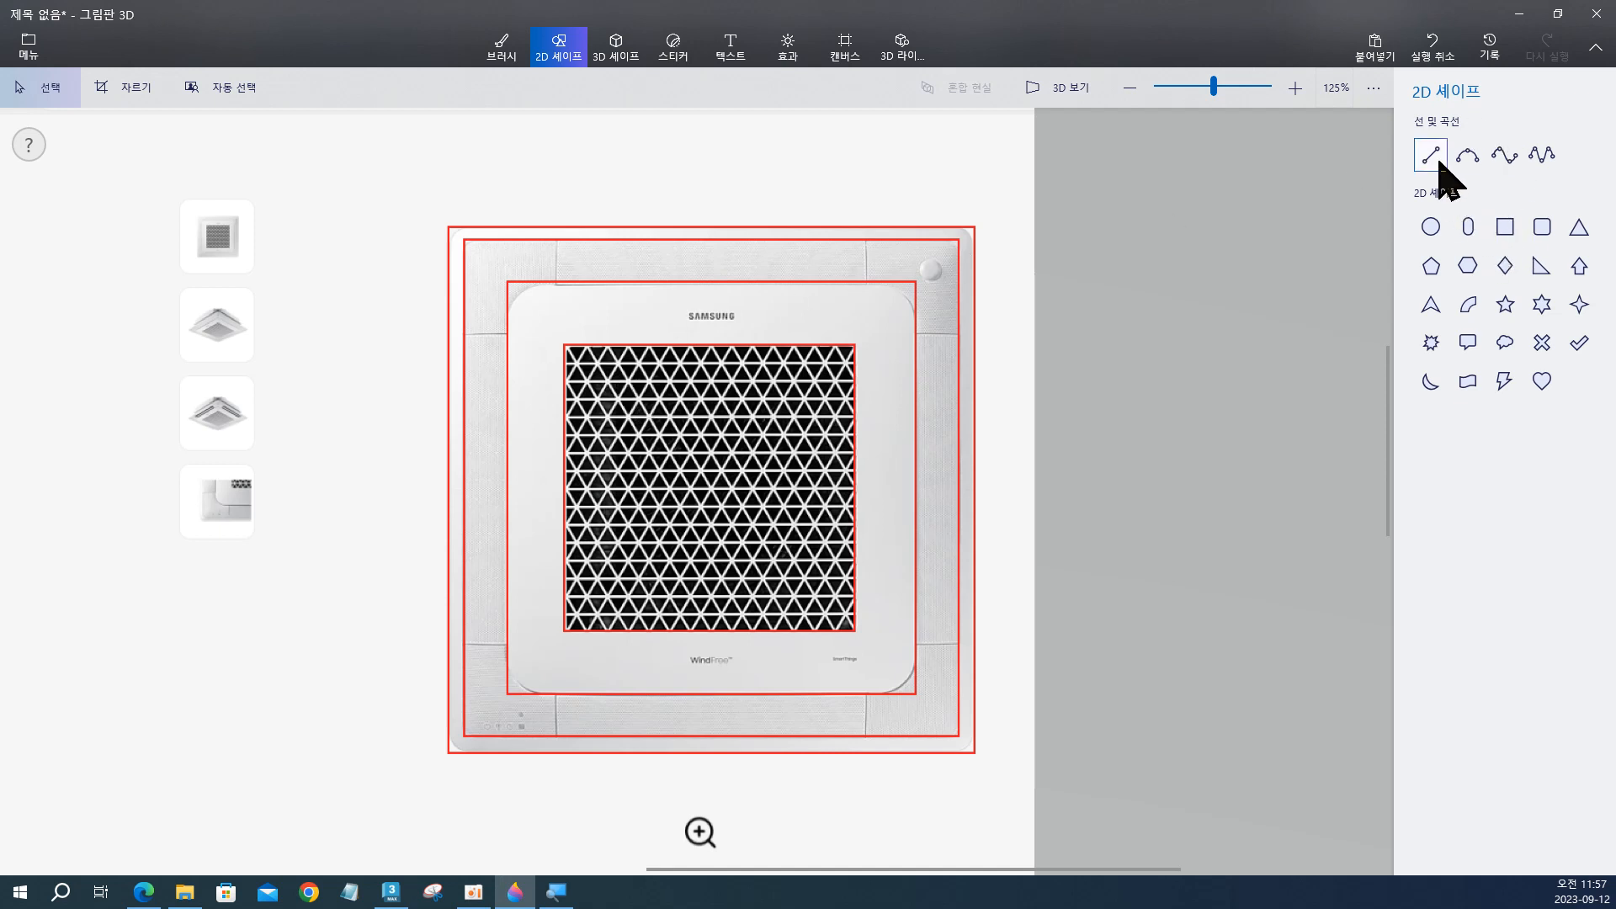
# On the reference image, draw four red lines with the 5 px Pixel pen, extending the grille's edges across the central panel.
pyautogui.click(503, 51)
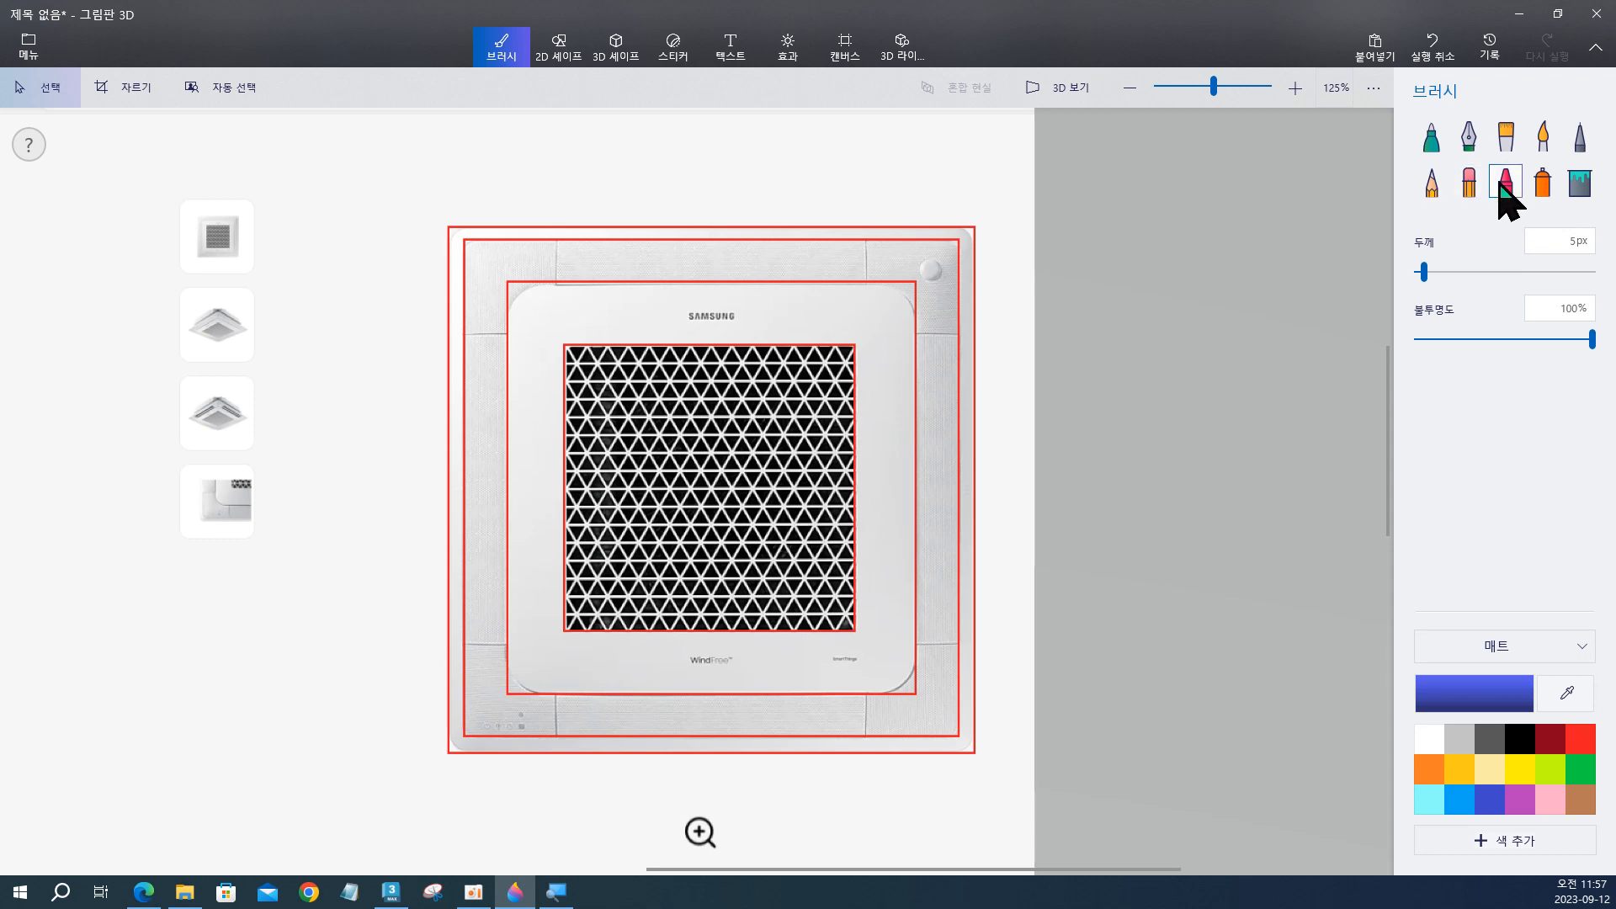
pyautogui.click(1578, 136)
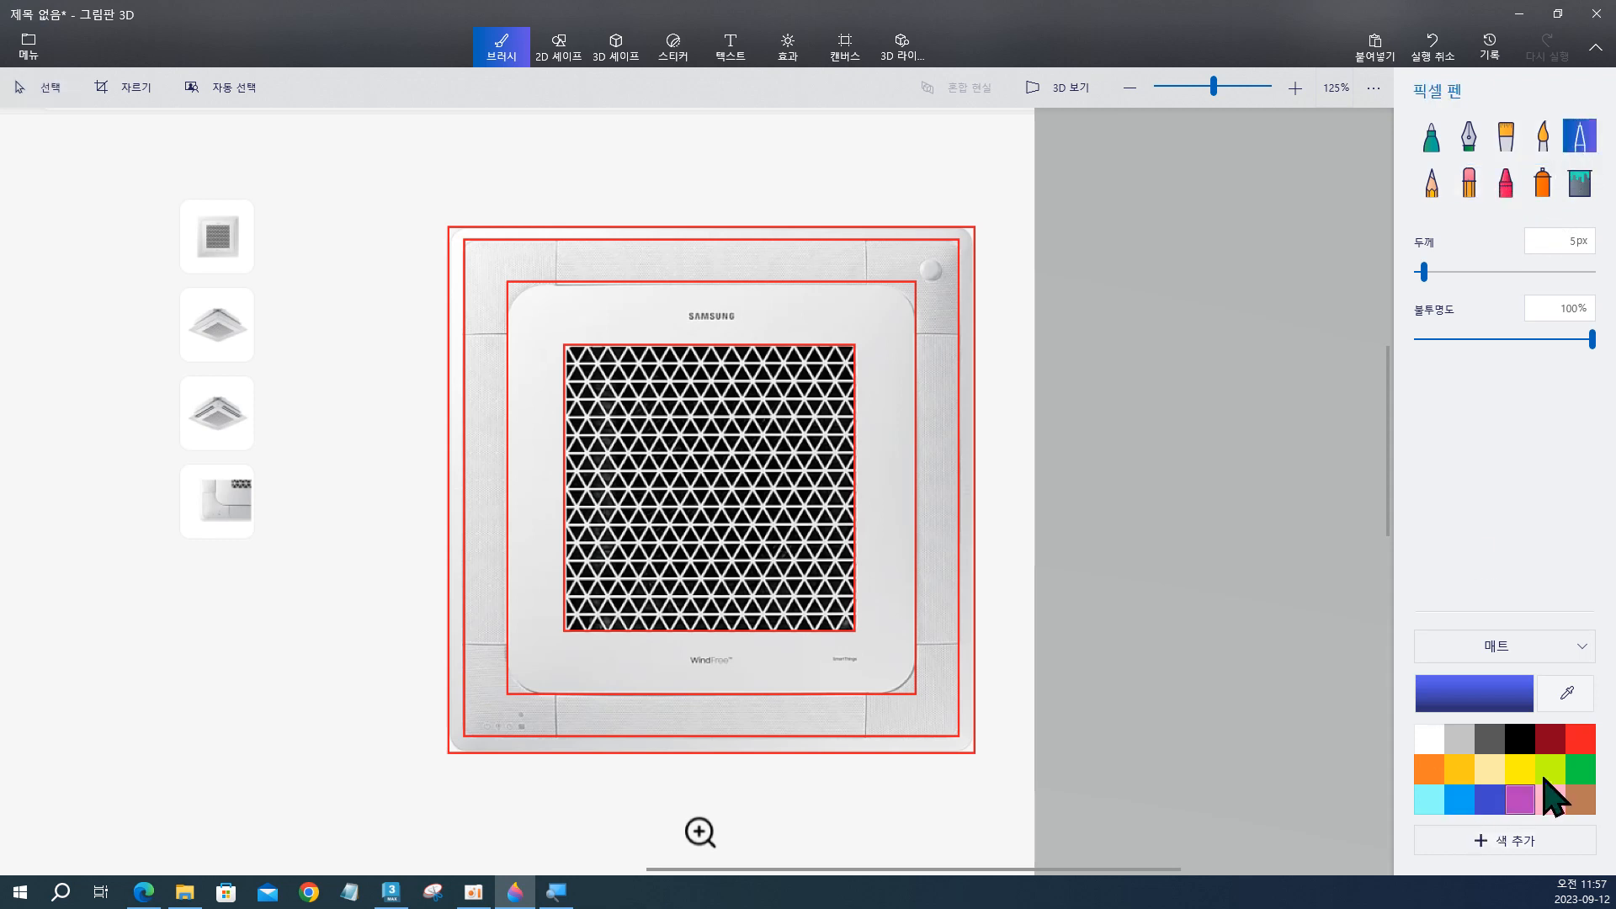
pyautogui.click(1578, 741)
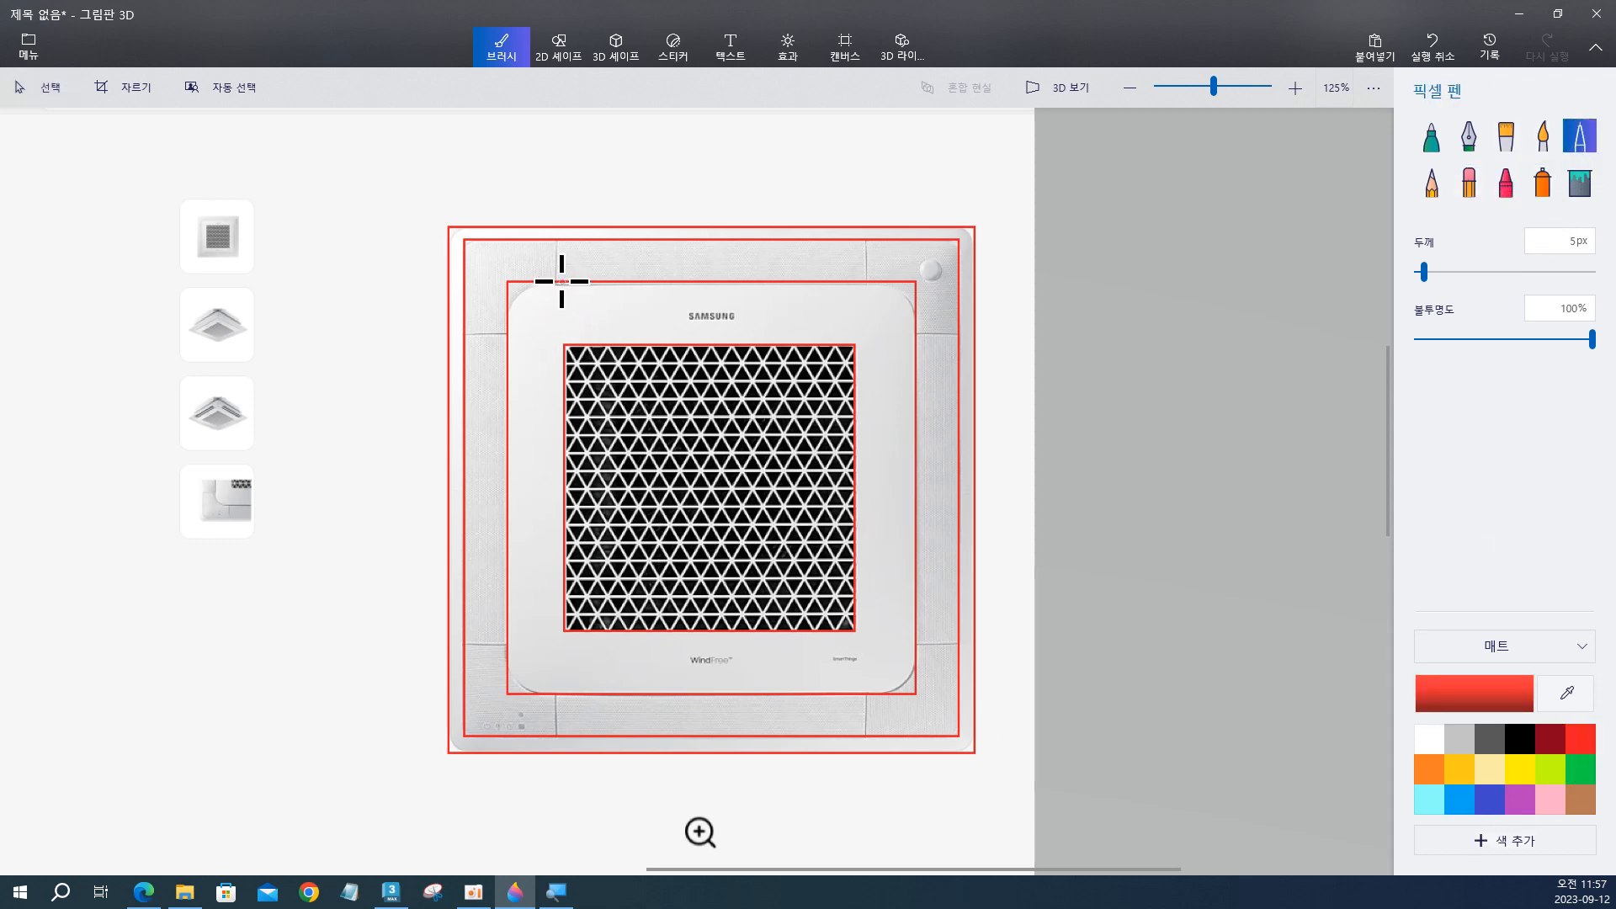
pyautogui.moveTo(563, 317); pyautogui.dragTo(564, 703)
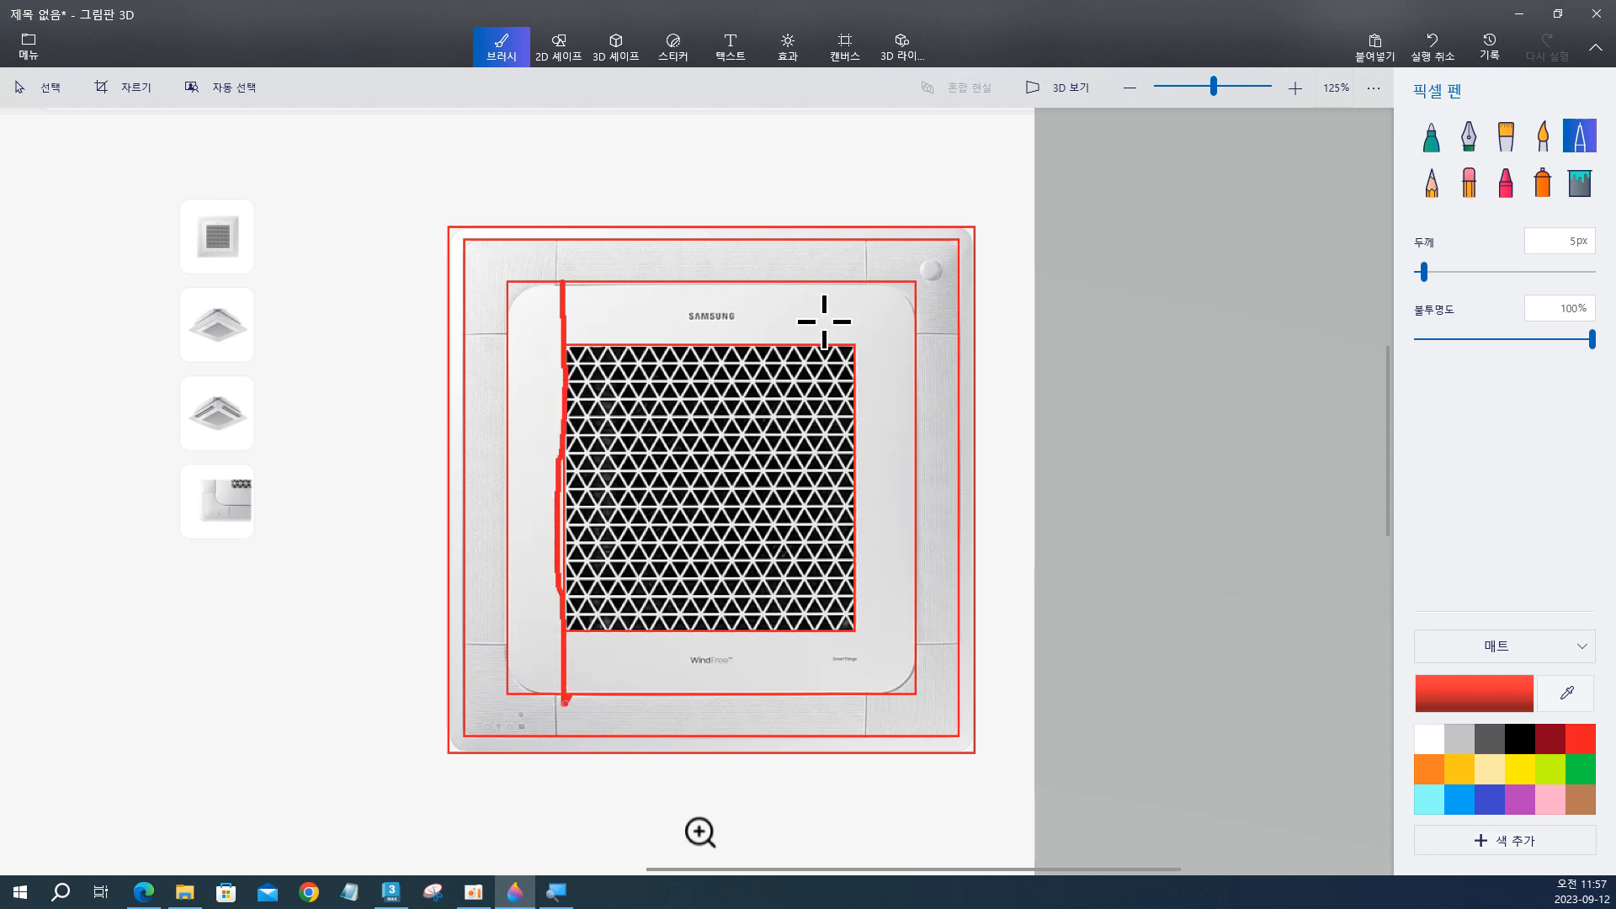
pyautogui.moveTo(853, 278); pyautogui.dragTo(855, 697)
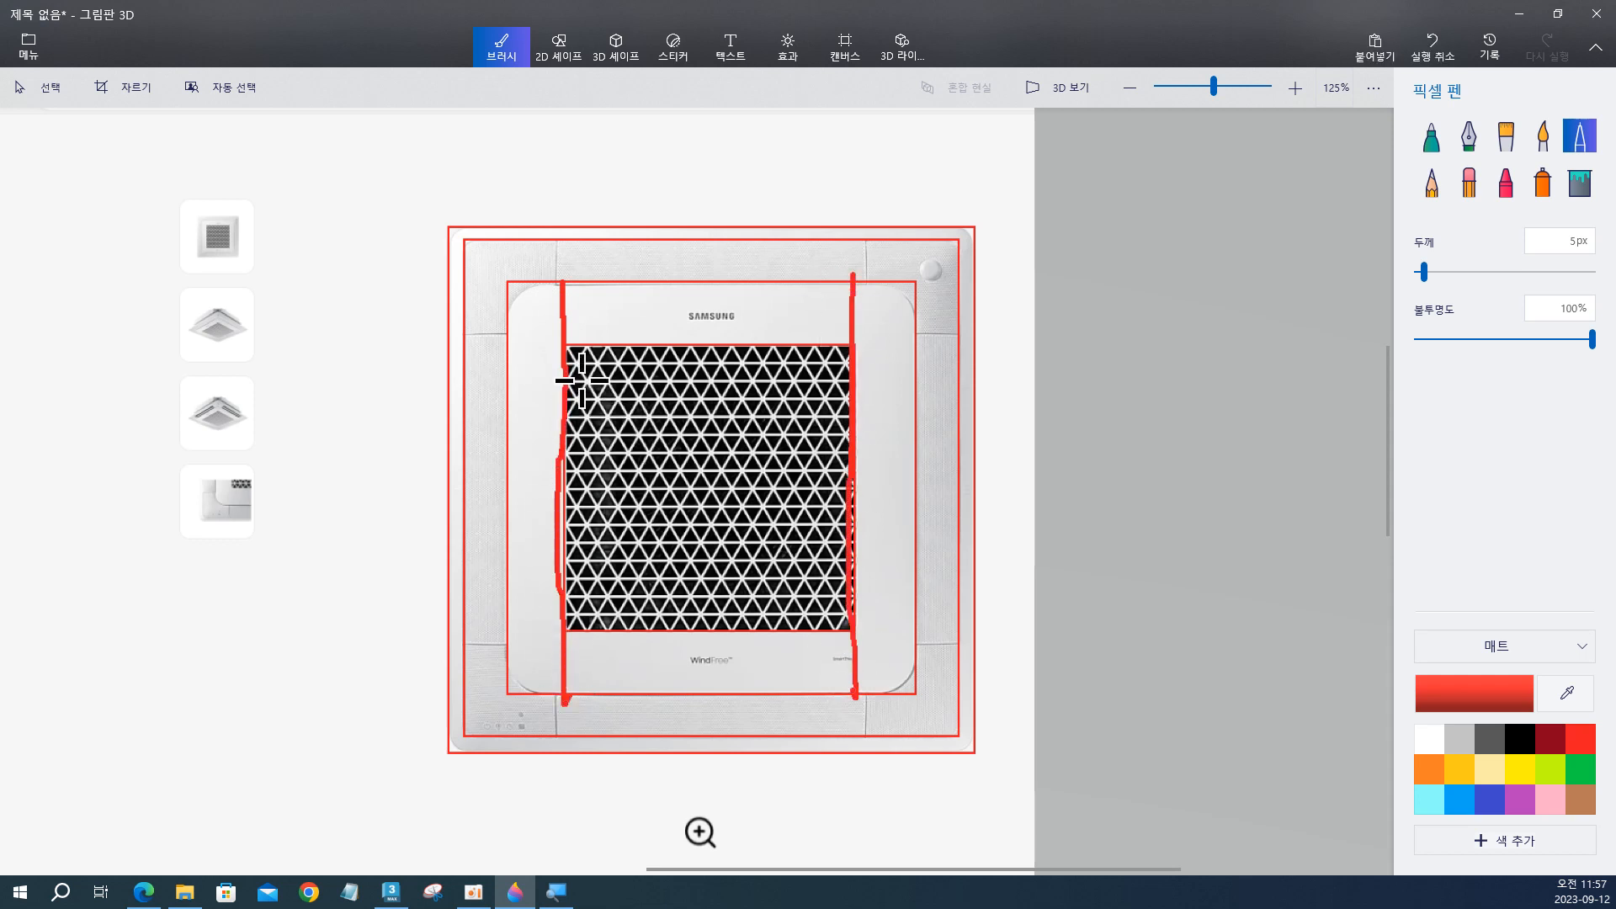
pyautogui.moveTo(510, 342); pyautogui.dragTo(911, 348)
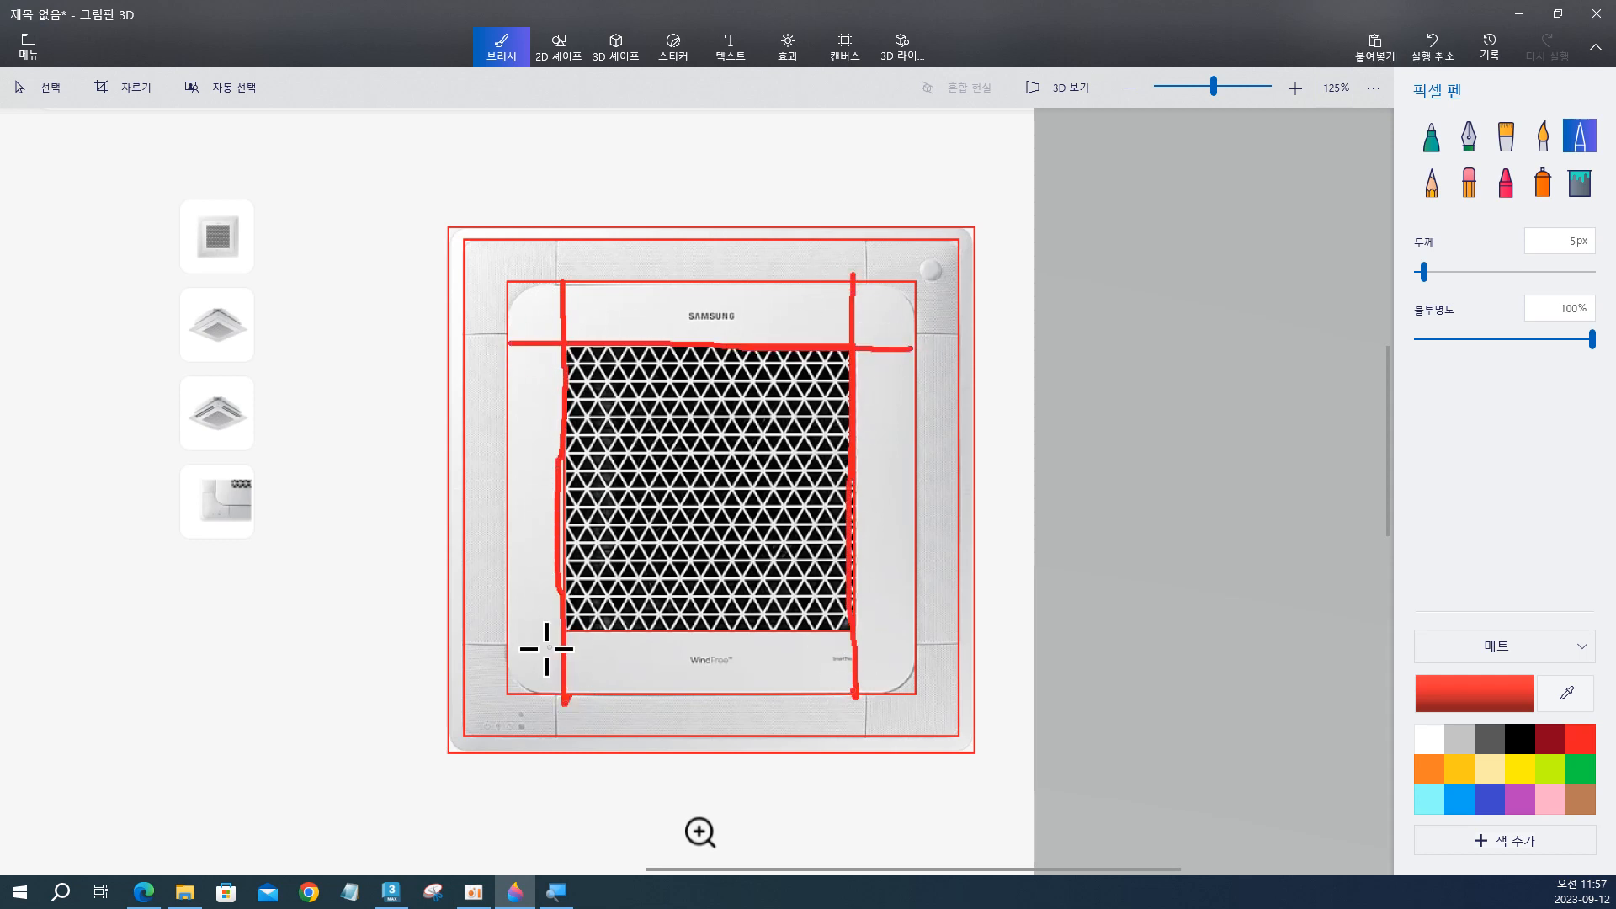
pyautogui.moveTo(501, 633); pyautogui.dragTo(938, 632)
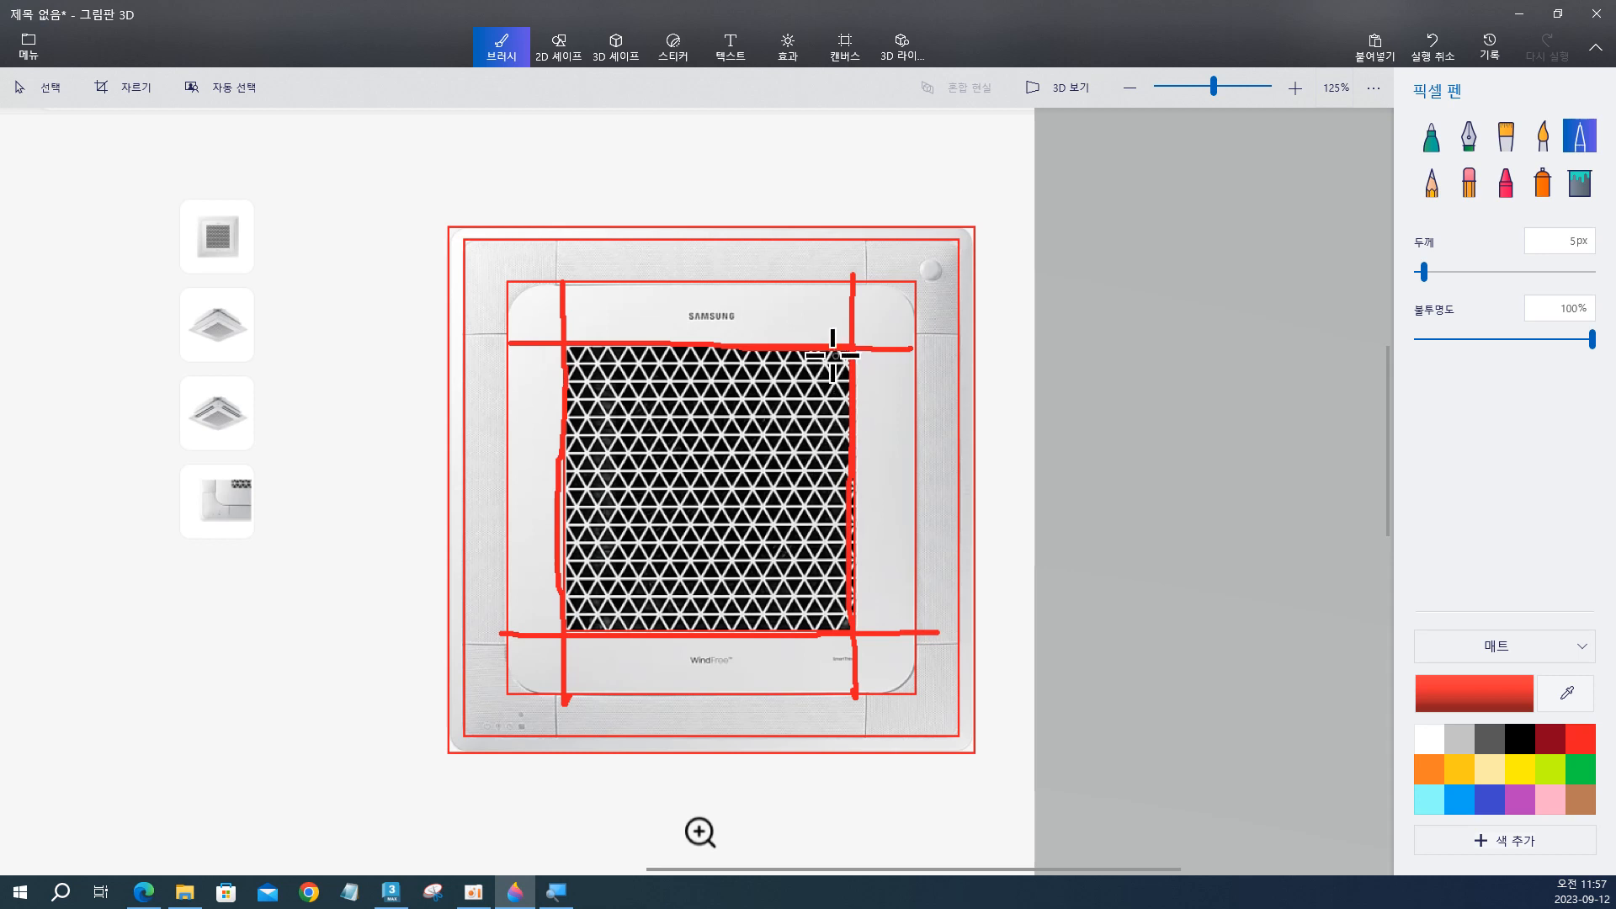
# Sketch two more red lines along each side of the central panel, between the grille and the panel's outer edge.
pyautogui.moveTo(548, 291); pyautogui.dragTo(556, 703)
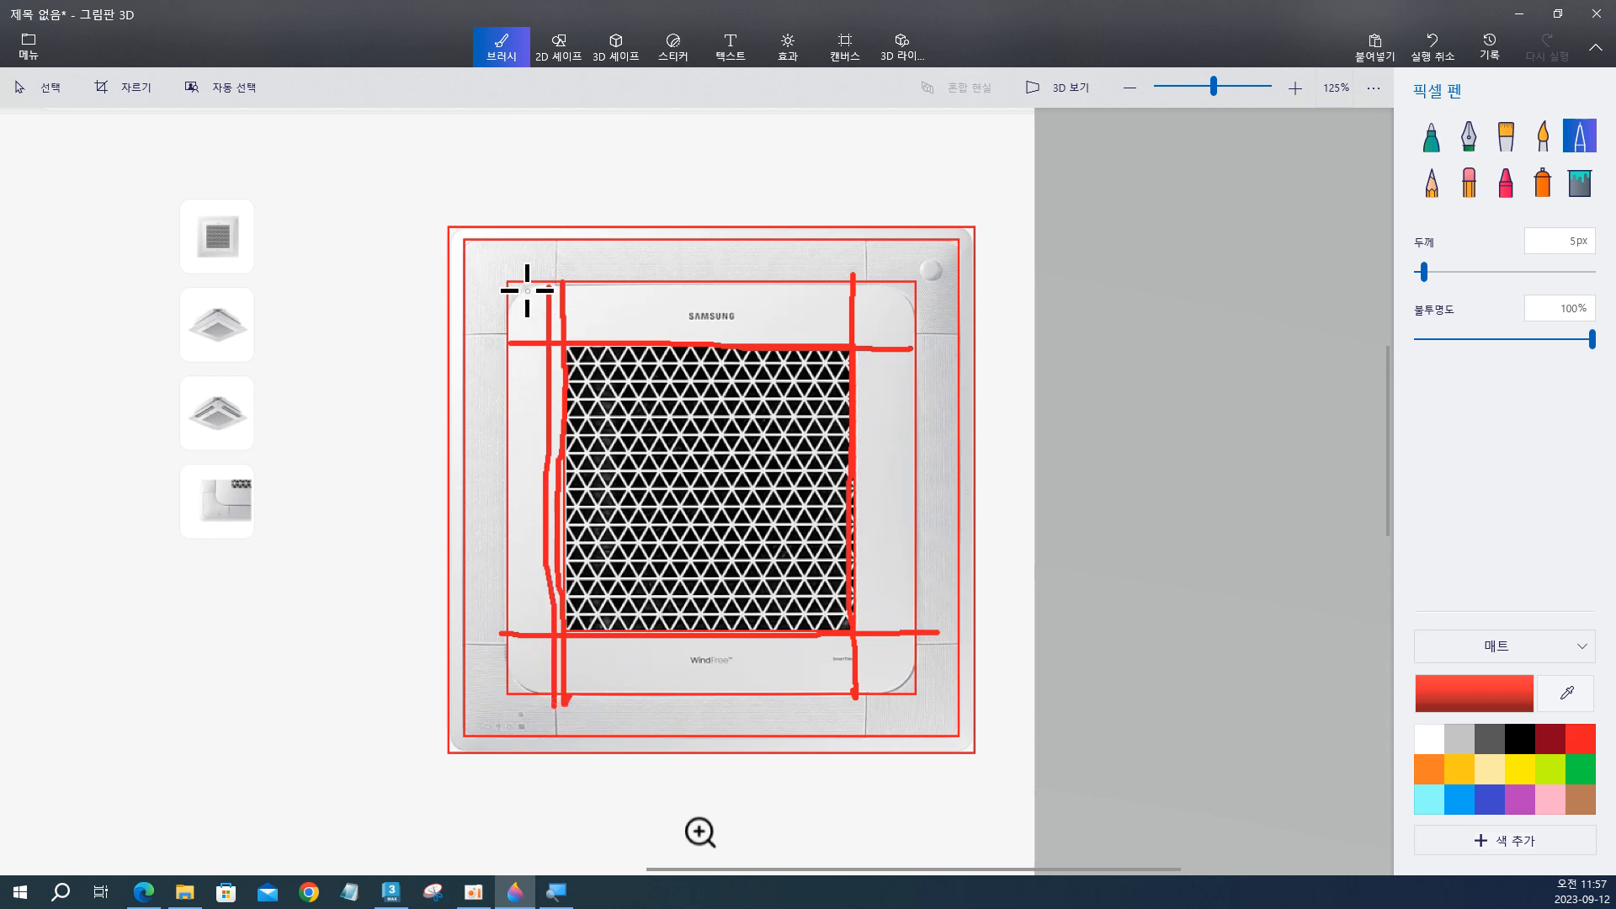
pyautogui.moveTo(527, 290); pyautogui.dragTo(533, 692)
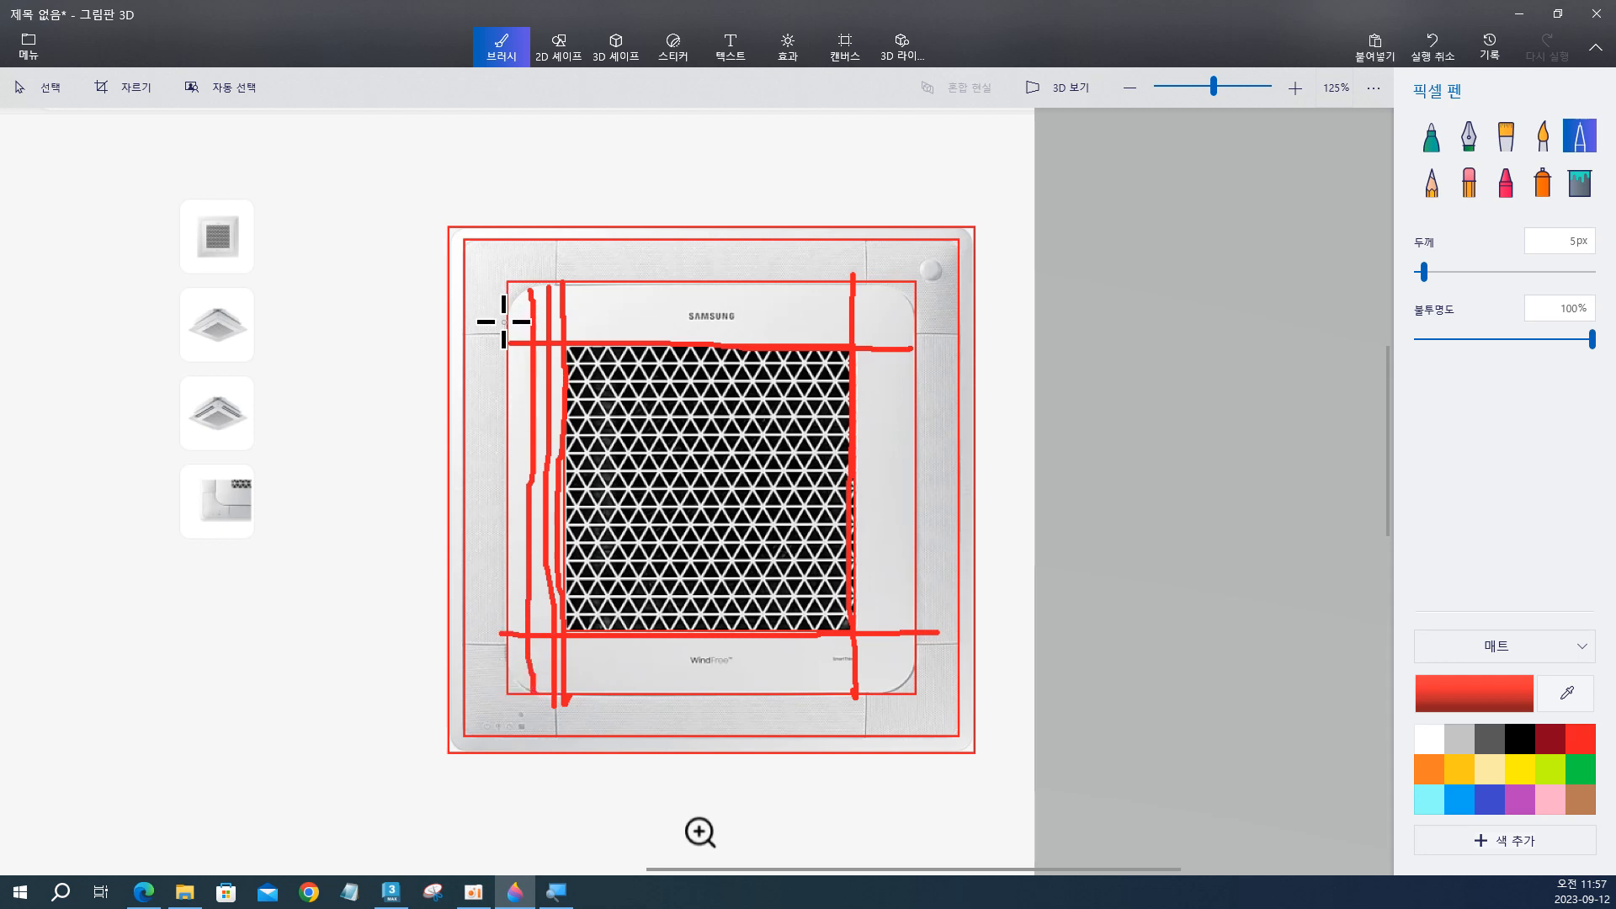
pyautogui.moveTo(505, 327)
pyautogui.mouseDown()
pyautogui.moveTo(929, 333)
pyautogui.moveTo(511, 303)
pyautogui.mouseUp()
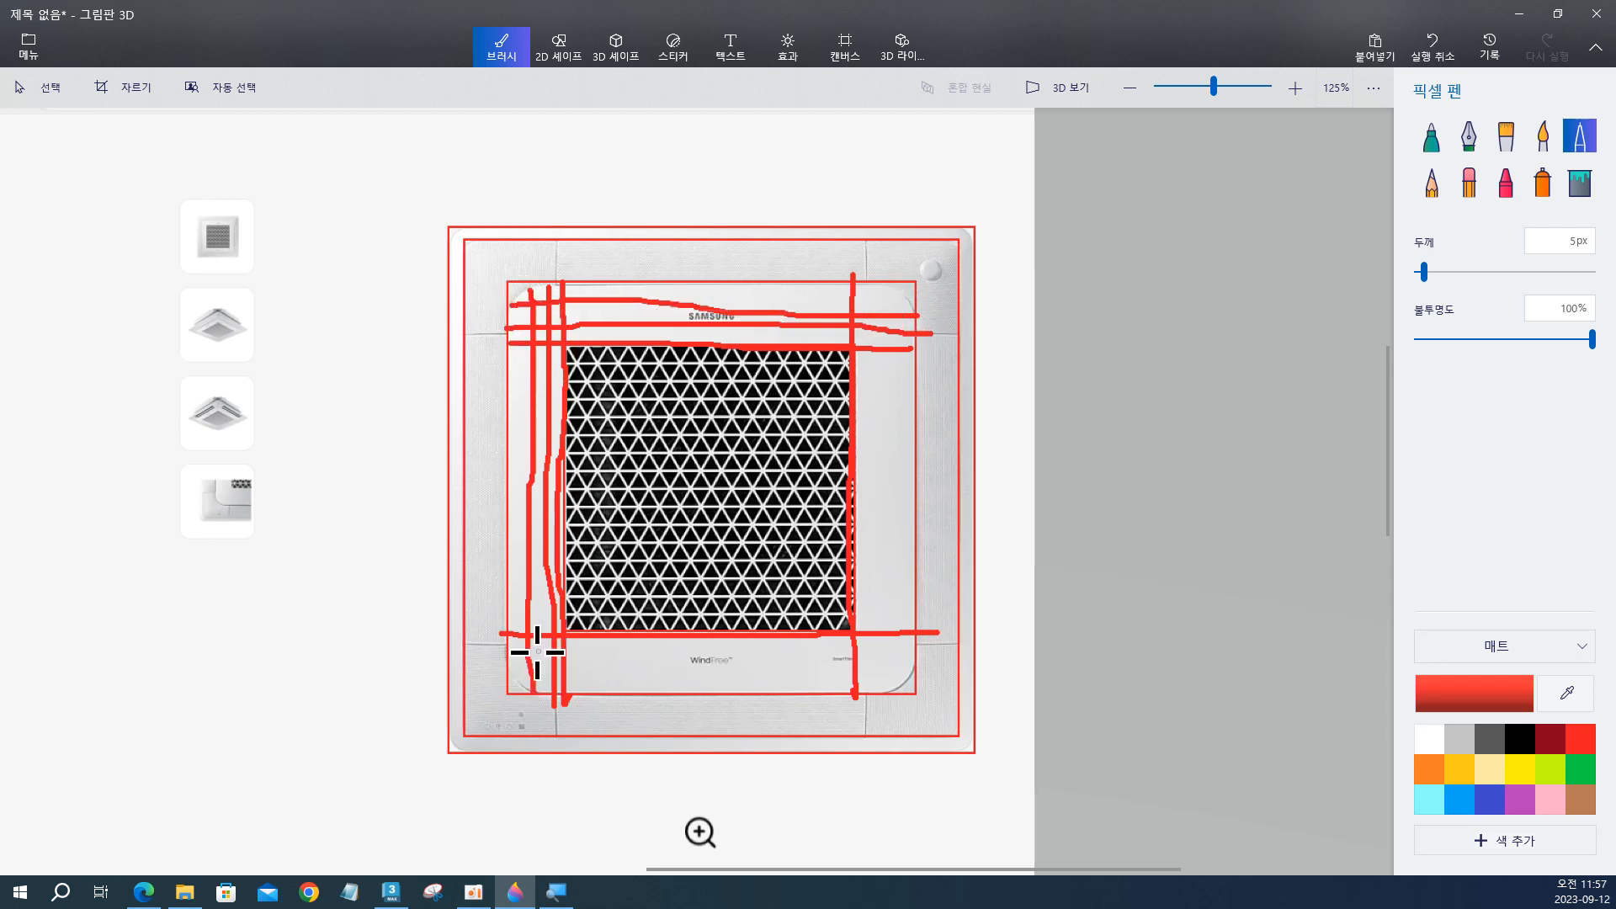
pyautogui.moveTo(512, 657)
pyautogui.mouseDown()
pyautogui.moveTo(941, 667)
pyautogui.moveTo(509, 674)
pyautogui.mouseUp()
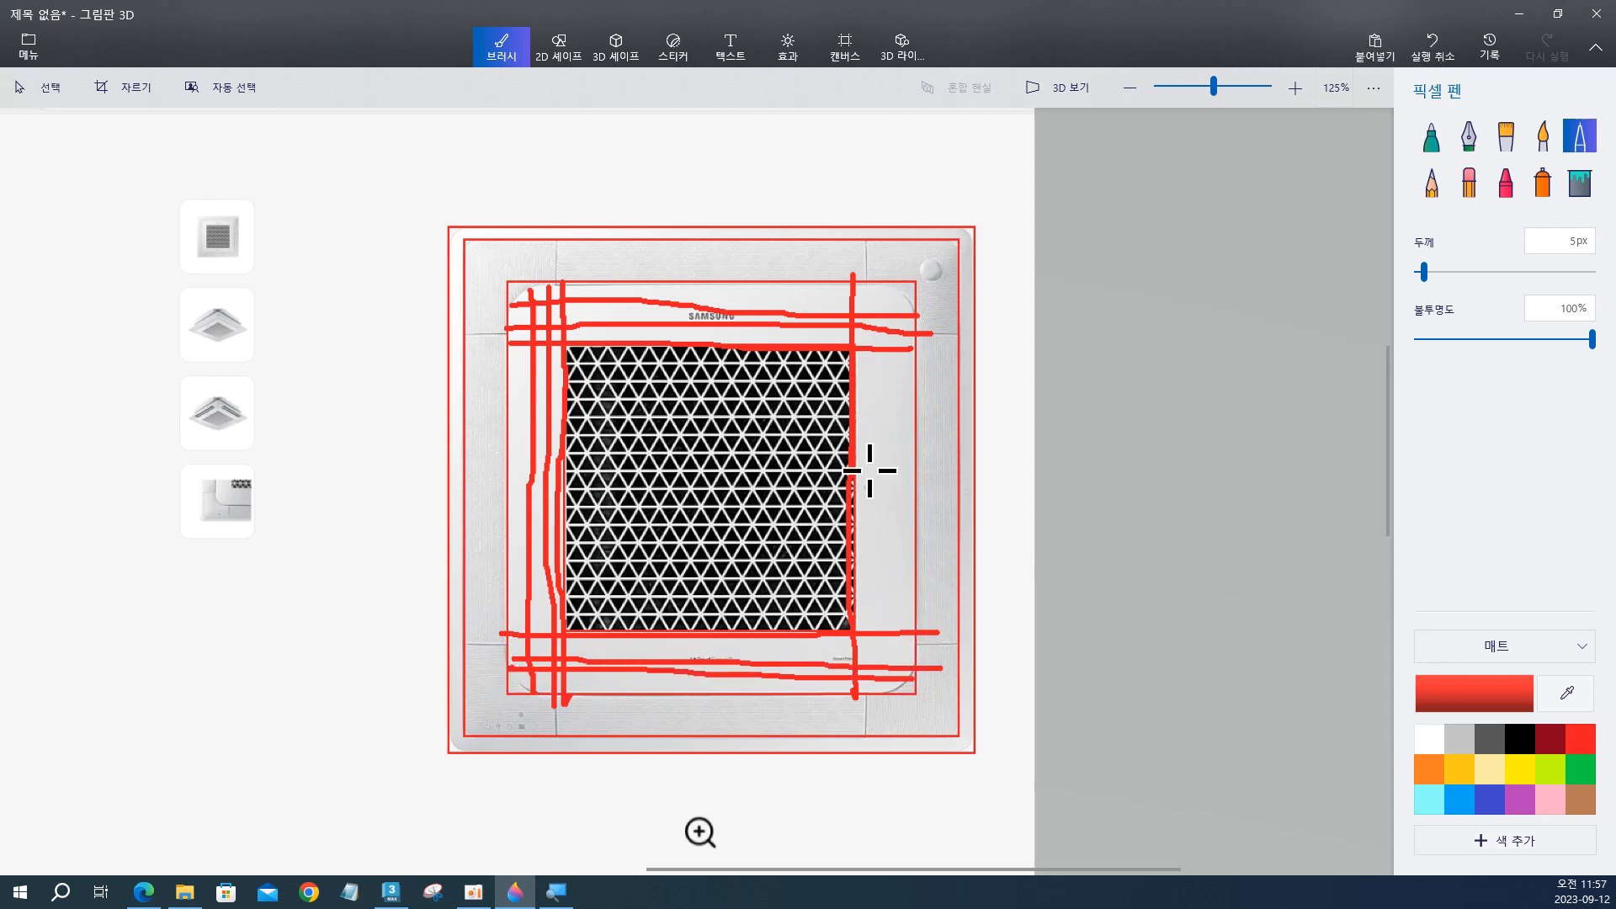
pyautogui.moveTo(877, 352)
pyautogui.mouseDown()
pyautogui.moveTo(891, 685)
pyautogui.moveTo(886, 251)
pyautogui.moveTo(876, 328)
pyautogui.moveTo(876, 286)
pyautogui.mouseUp()
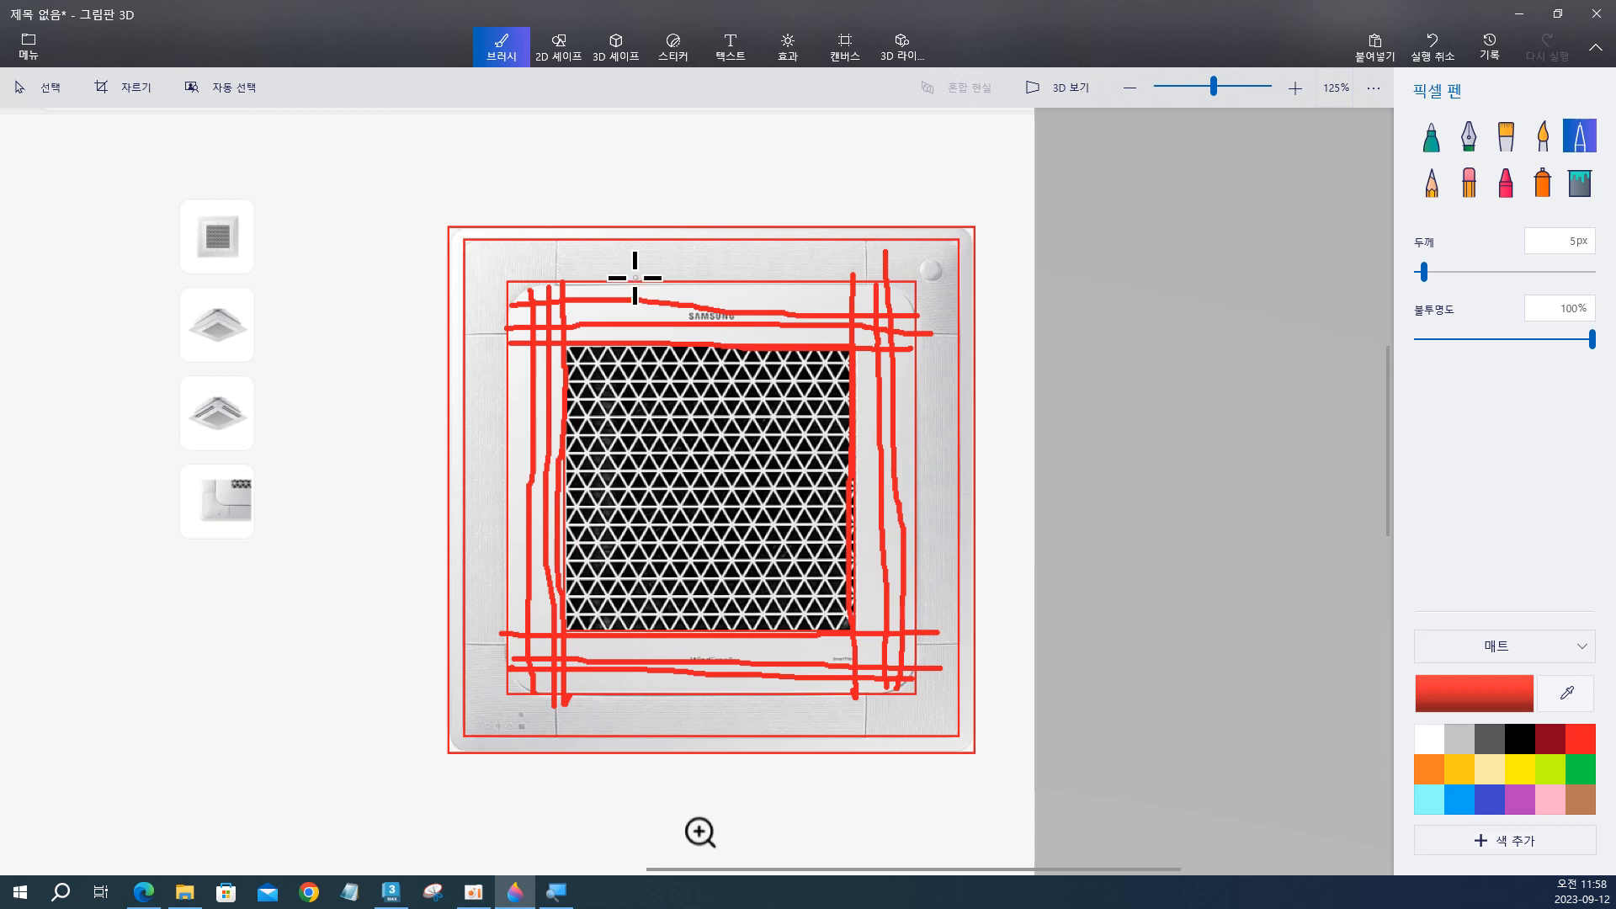
# Sketch three red vertical lines and a series of horizontal lines across the grille to mark the panel's inner divisions.
pyautogui.moveTo(635, 278); pyautogui.dragTo(655, 682)
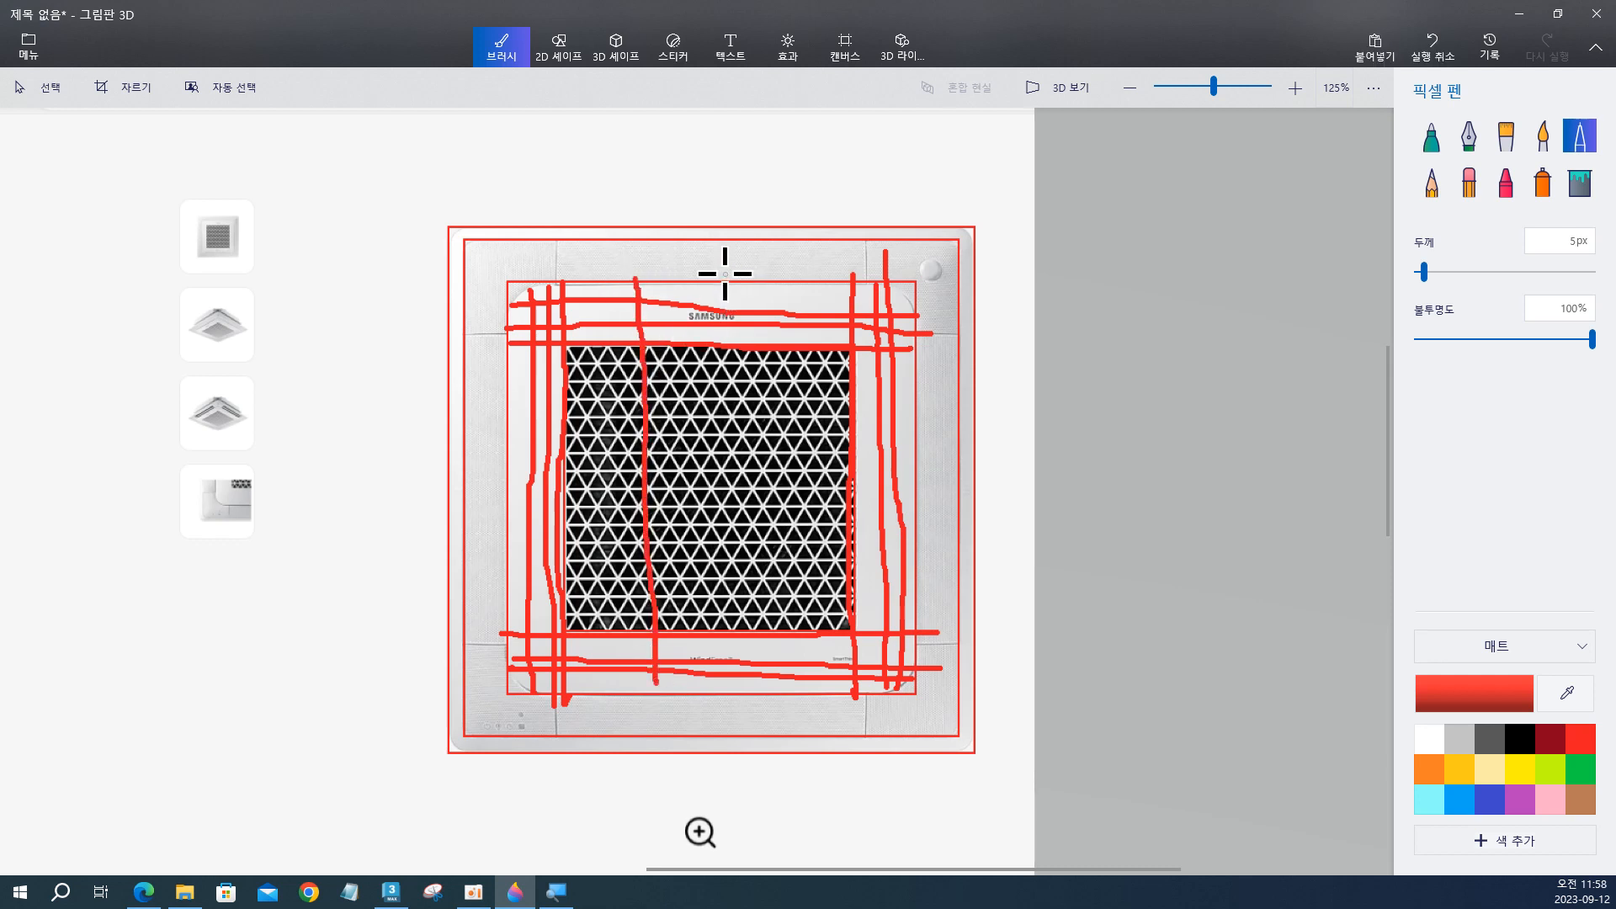
pyautogui.moveTo(724, 273); pyautogui.dragTo(718, 706)
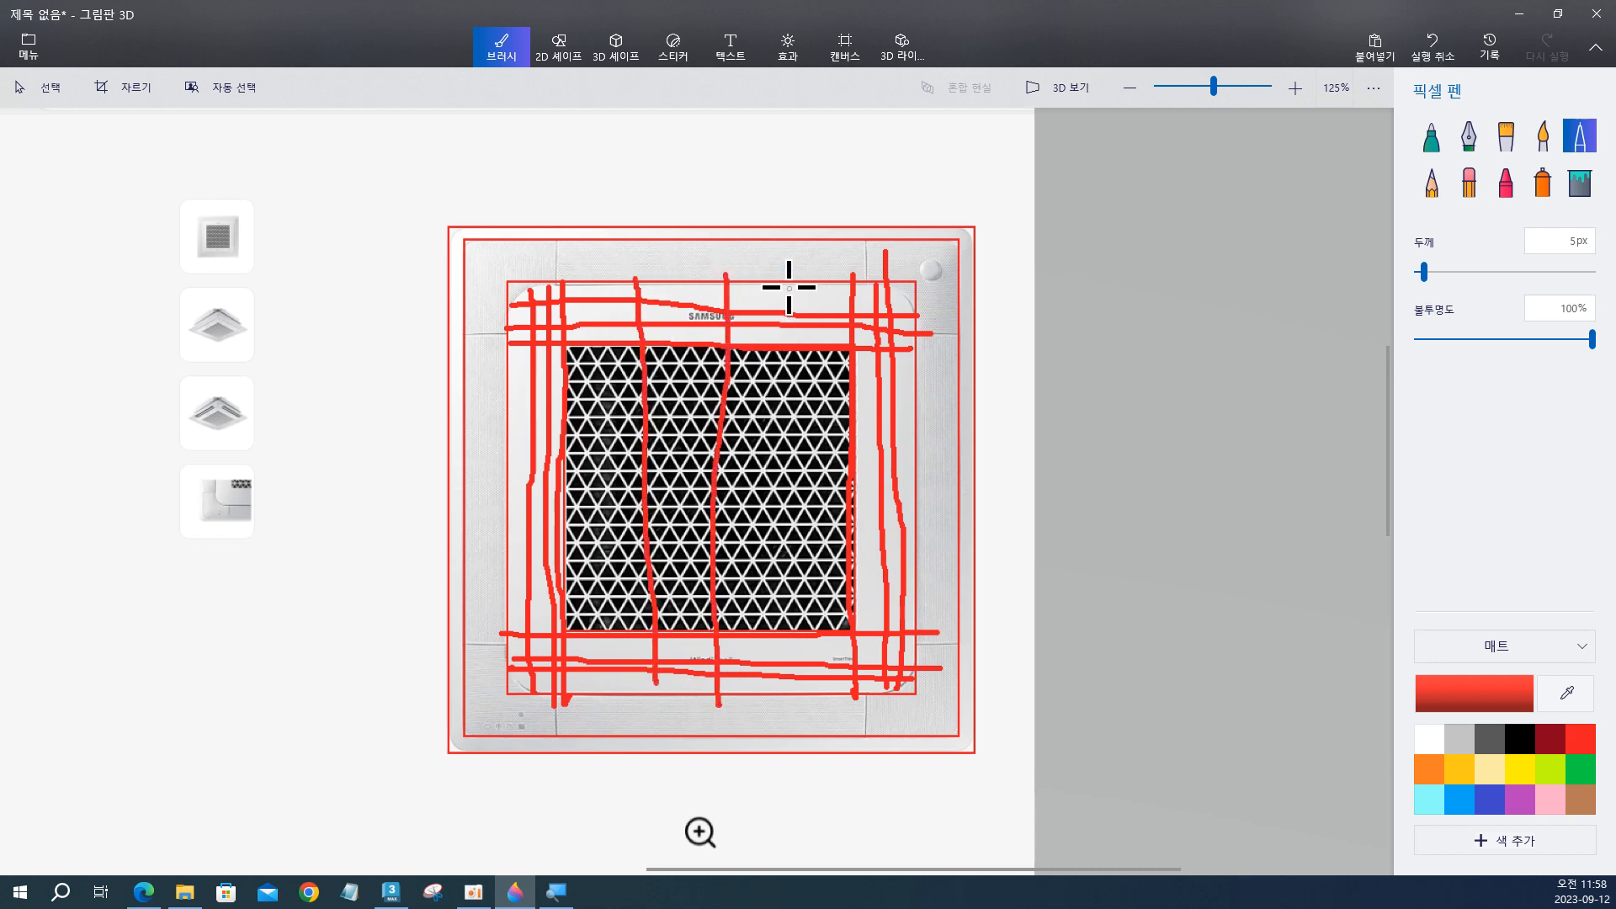
pyautogui.moveTo(789, 287); pyautogui.dragTo(798, 645)
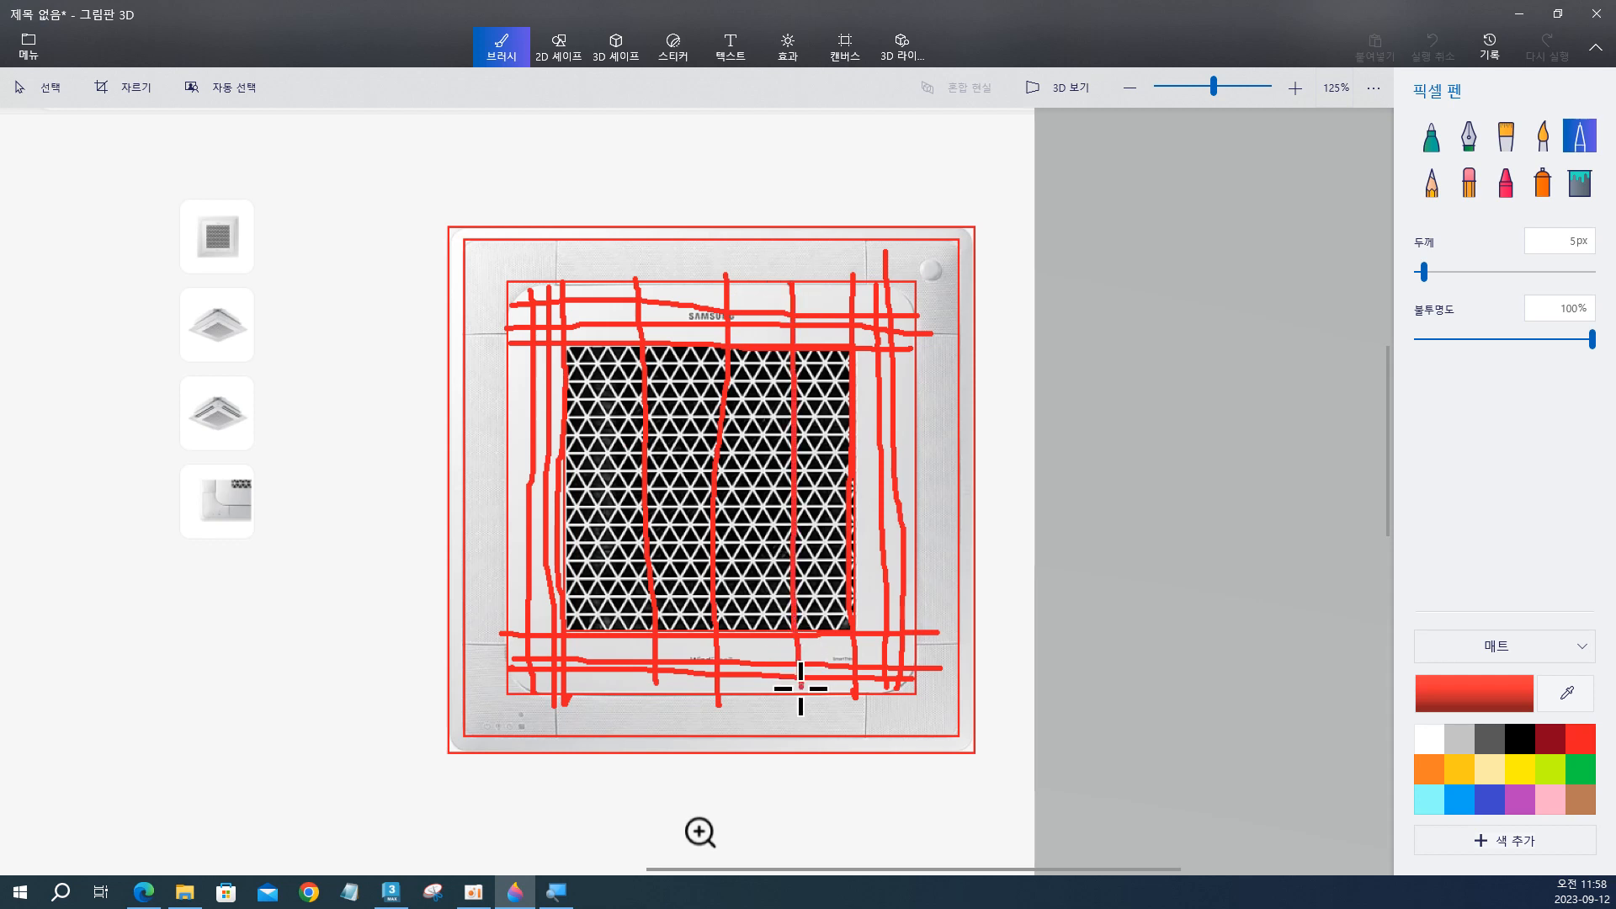
pyautogui.moveTo(501, 362); pyautogui.dragTo(934, 358)
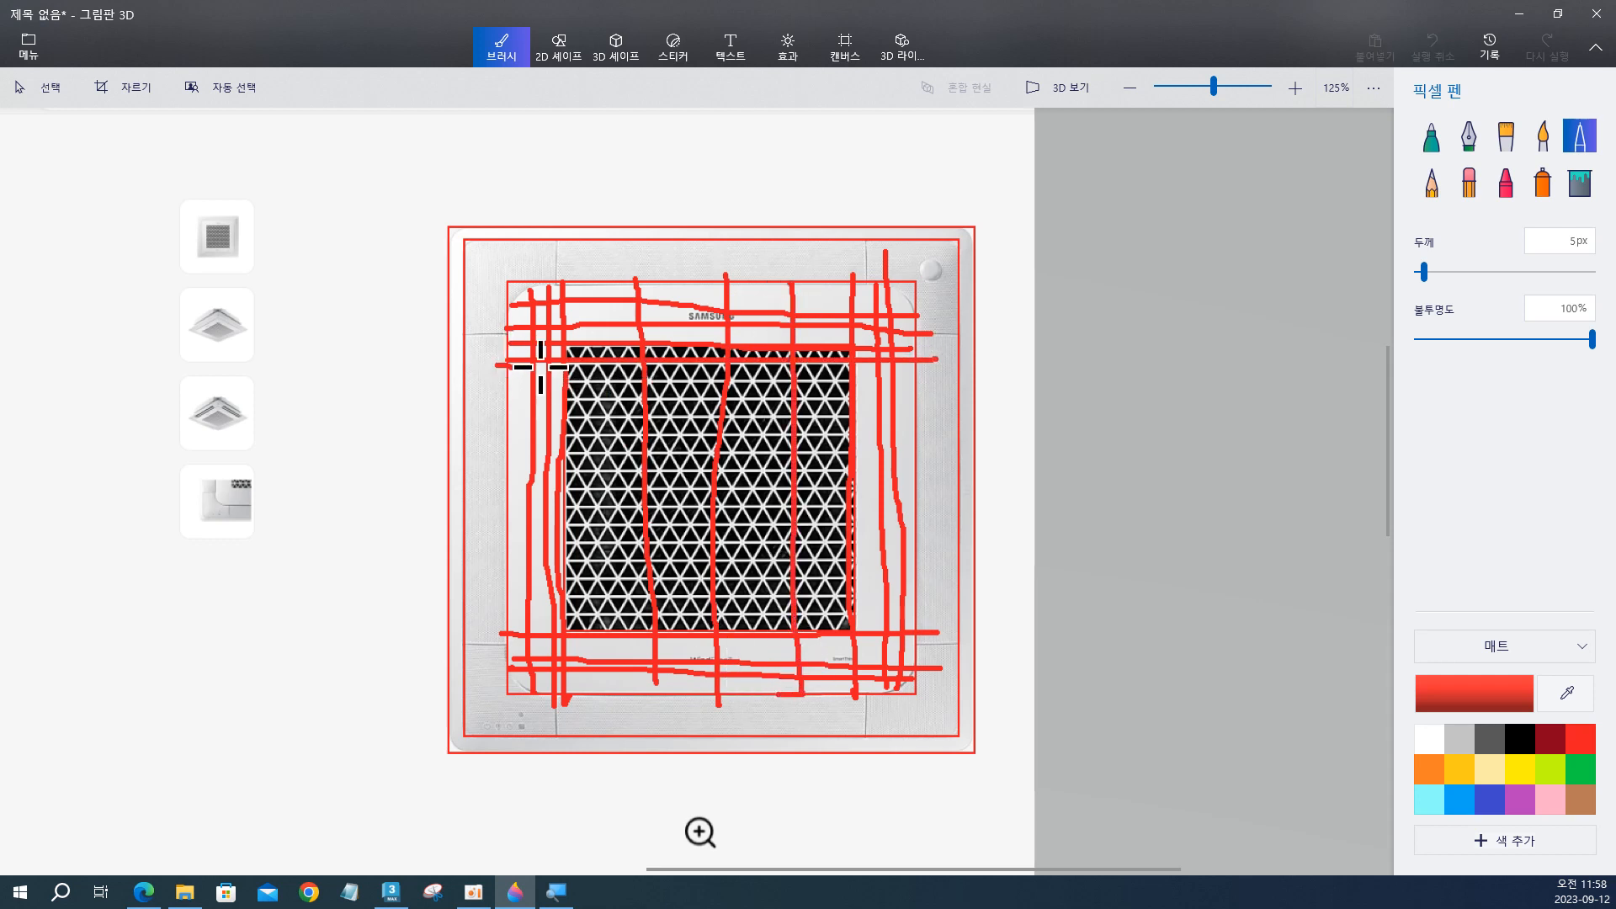
pyautogui.moveTo(541, 367)
pyautogui.mouseDown()
pyautogui.moveTo(1044, 370)
pyautogui.moveTo(848, 390)
pyautogui.moveTo(901, 392)
pyautogui.mouseUp()
pyautogui.moveTo(436, 417); pyautogui.dragTo(943, 430)
pyautogui.moveTo(508, 437); pyautogui.dragTo(906, 461)
pyautogui.moveTo(460, 469); pyautogui.dragTo(862, 489)
pyautogui.moveTo(450, 508)
pyautogui.mouseDown()
pyautogui.moveTo(743, 514)
pyautogui.moveTo(952, 546)
pyautogui.mouseUp()
pyautogui.moveTo(549, 555); pyautogui.dragTo(818, 574)
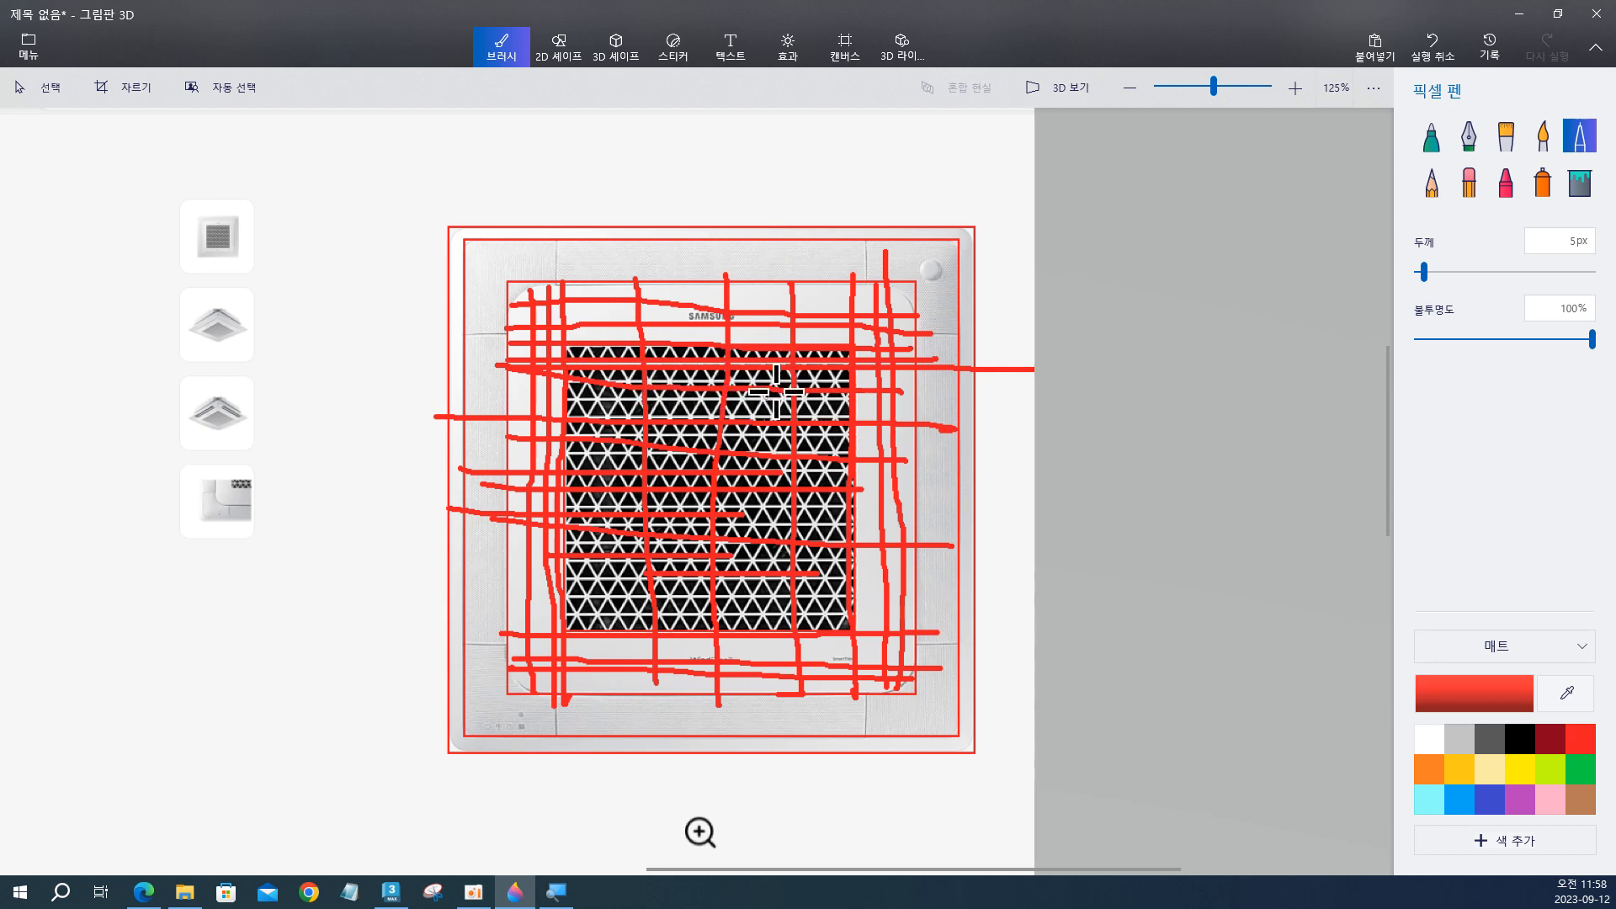
# Switch back to 3ds Max and enter vertex editing in Rectangle003's Edit Poly modifier.
pyautogui.click(1521, 13)
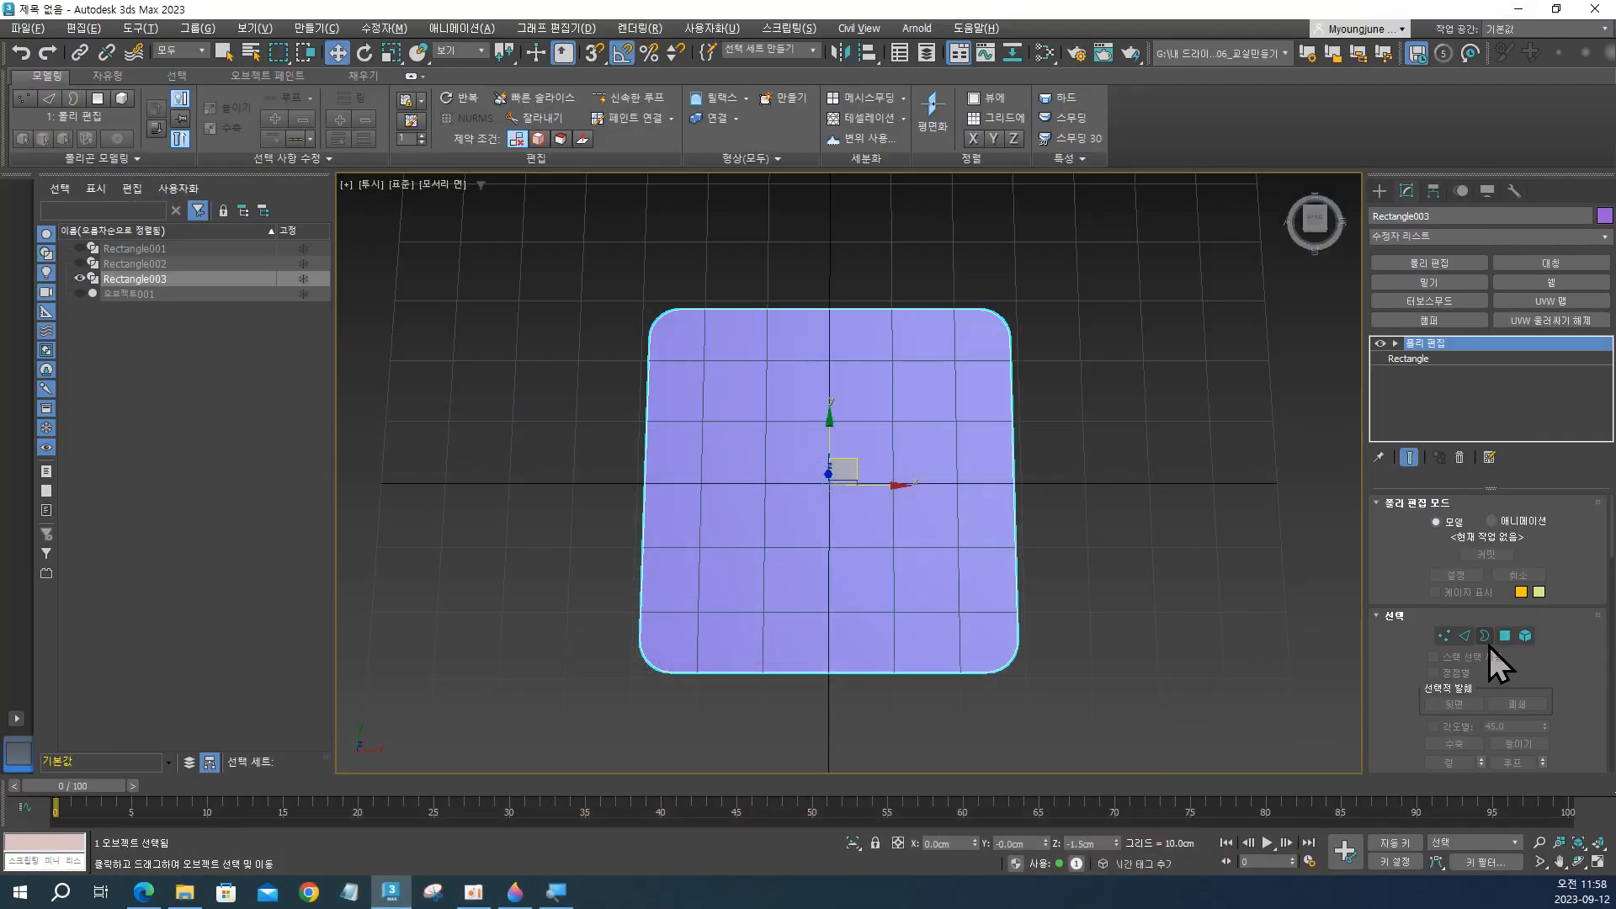
pyautogui.moveTo(1111, 534)
pyautogui.keyDown('alt'); pyautogui.mouseDown(button='middle')
pyautogui.moveTo(1094, 478)
pyautogui.moveTo(1104, 508)
pyautogui.mouseUp(button='middle'); pyautogui.keyUp('alt')
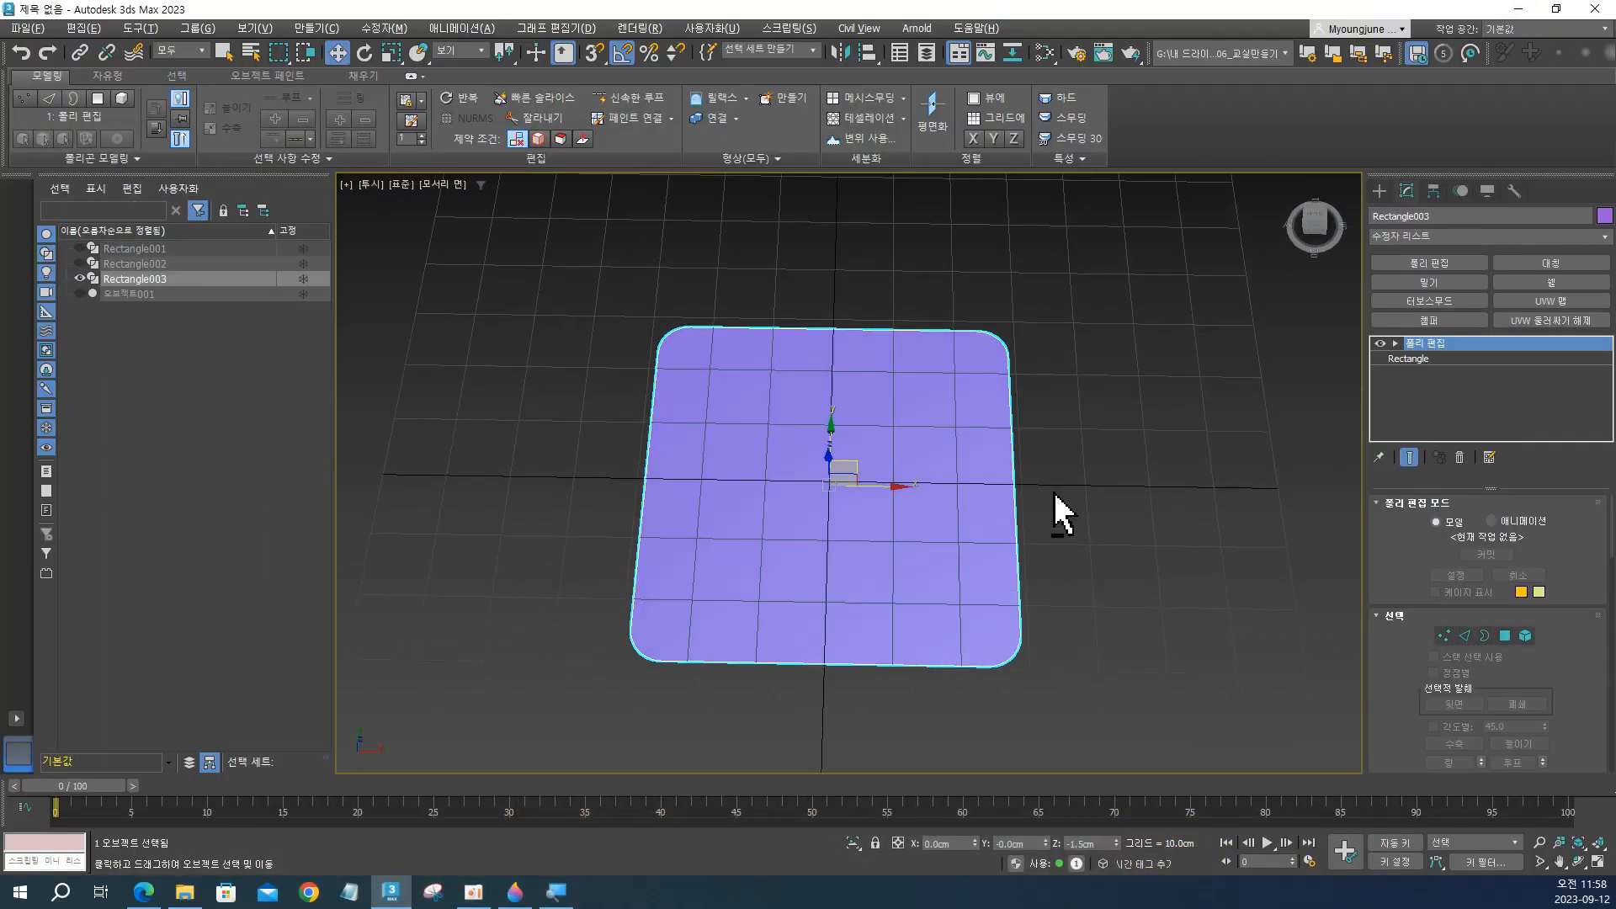
pyautogui.hotkey('alt', 'Tab')
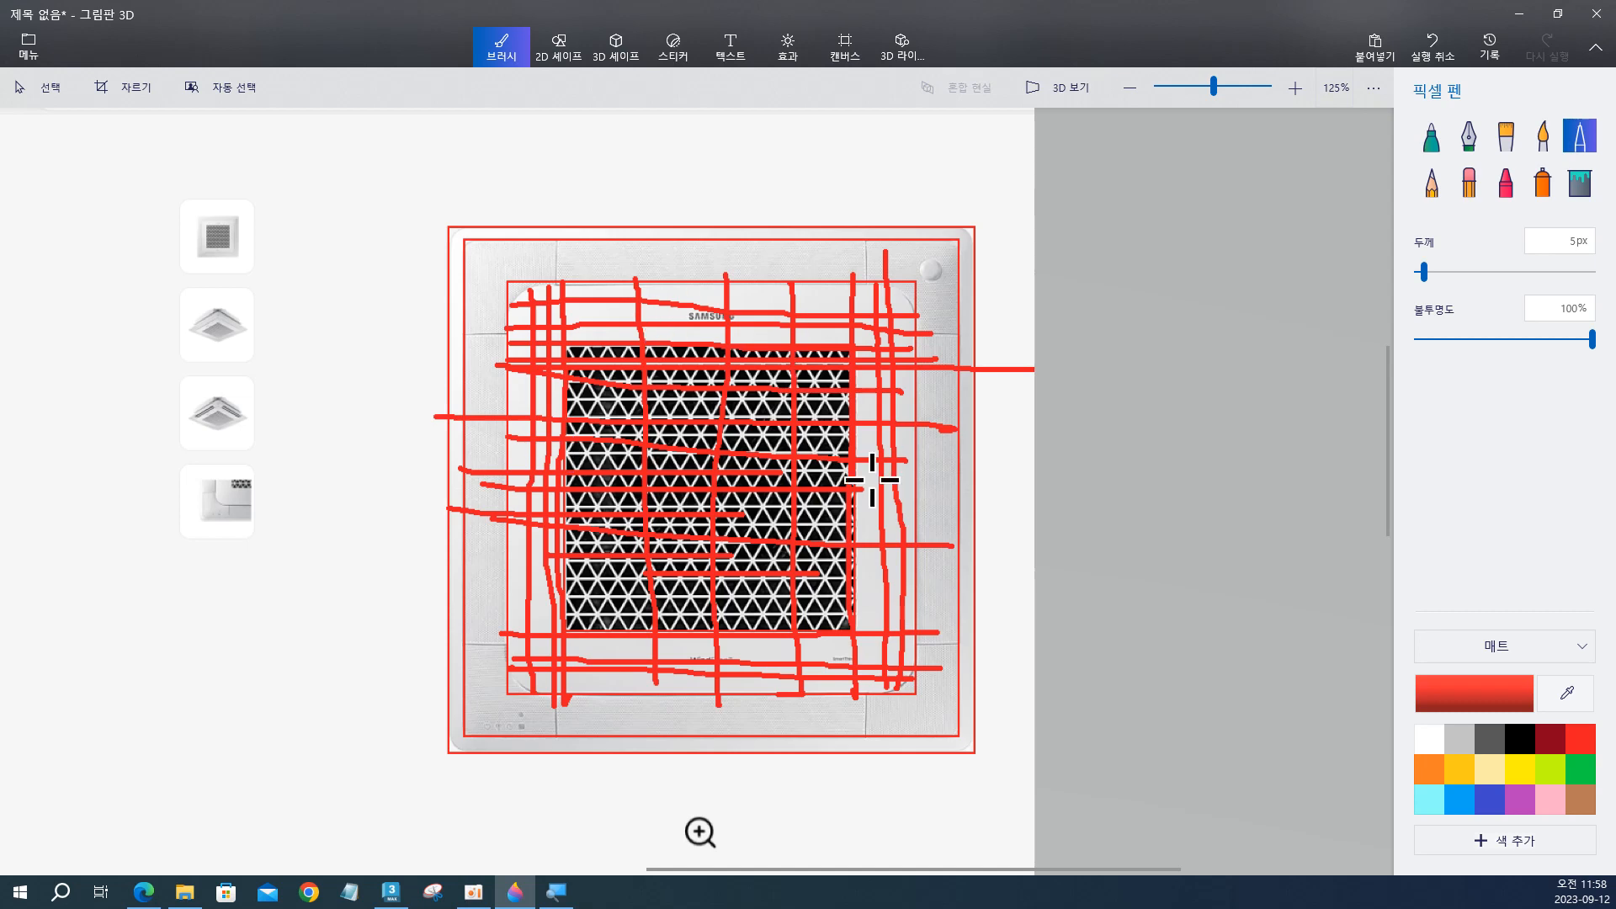
pyautogui.hotkey('alt', 'Tab')
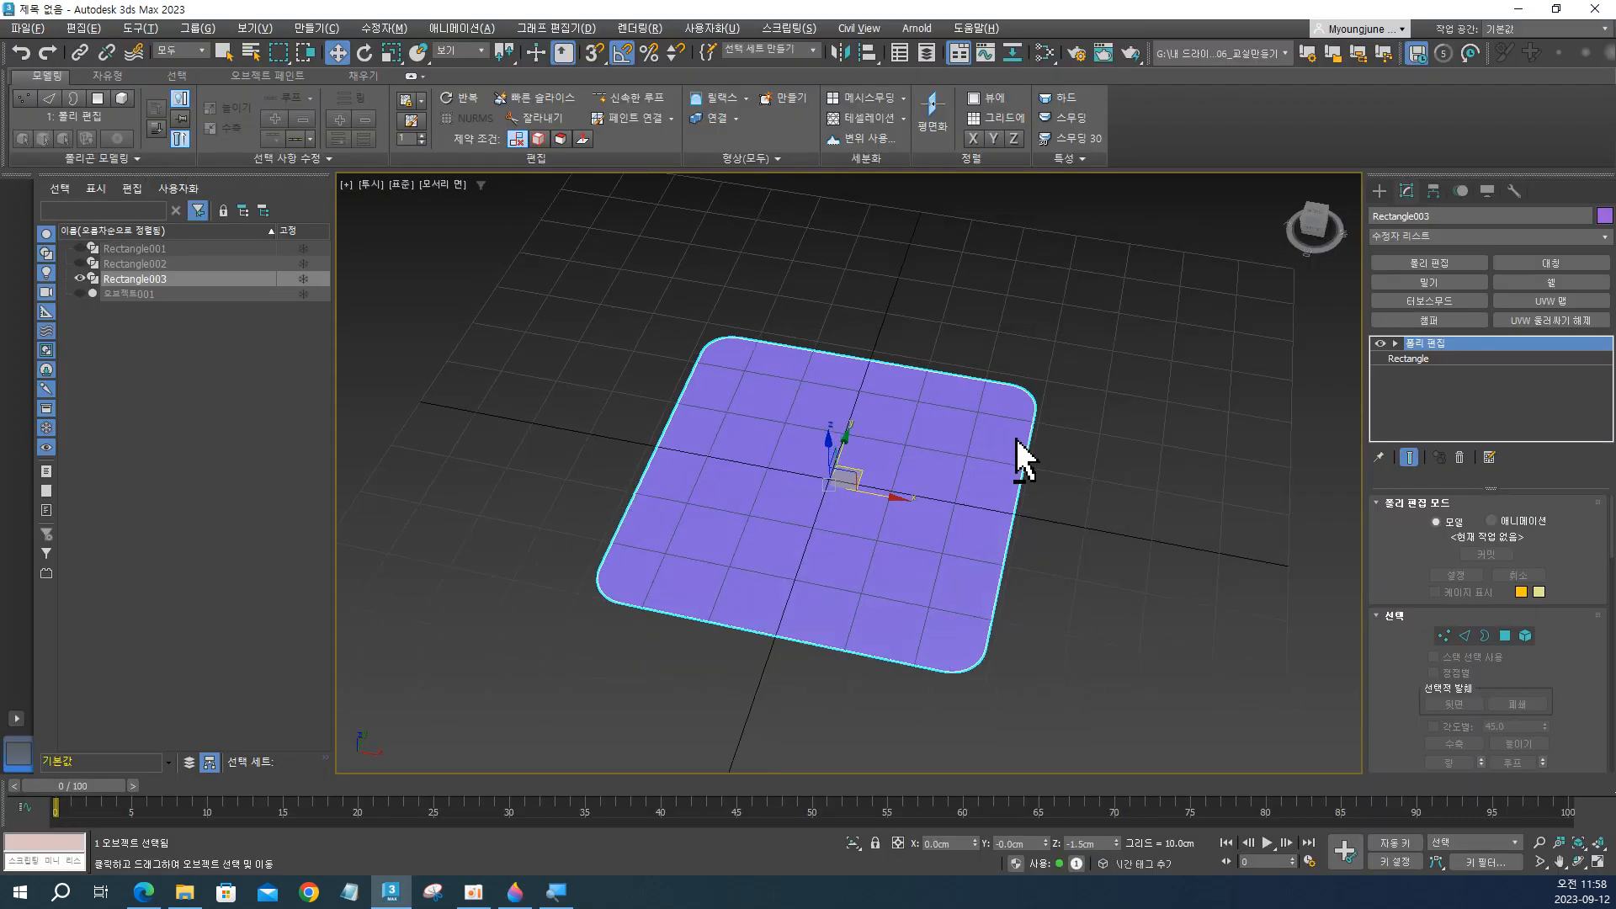
pyautogui.keyDown('alt'); pyautogui.moveTo(972, 470); pyautogui.dragTo(1019, 471, button='middle'); pyautogui.keyUp('alt')
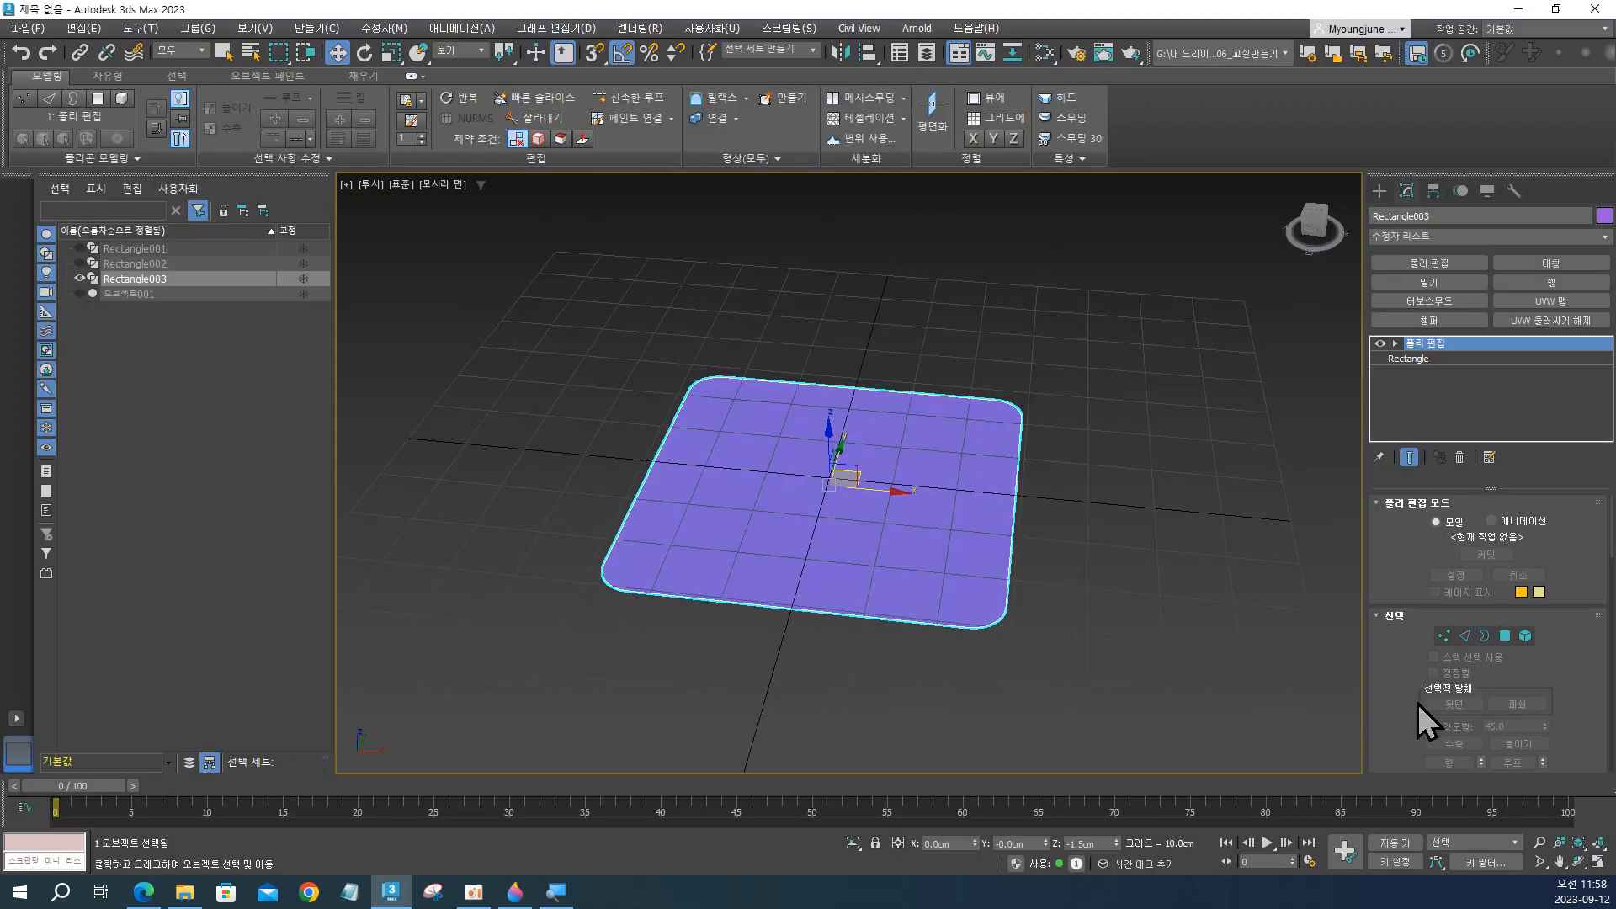
pyautogui.click(1444, 636)
pyautogui.scroll(3, 980, 631)
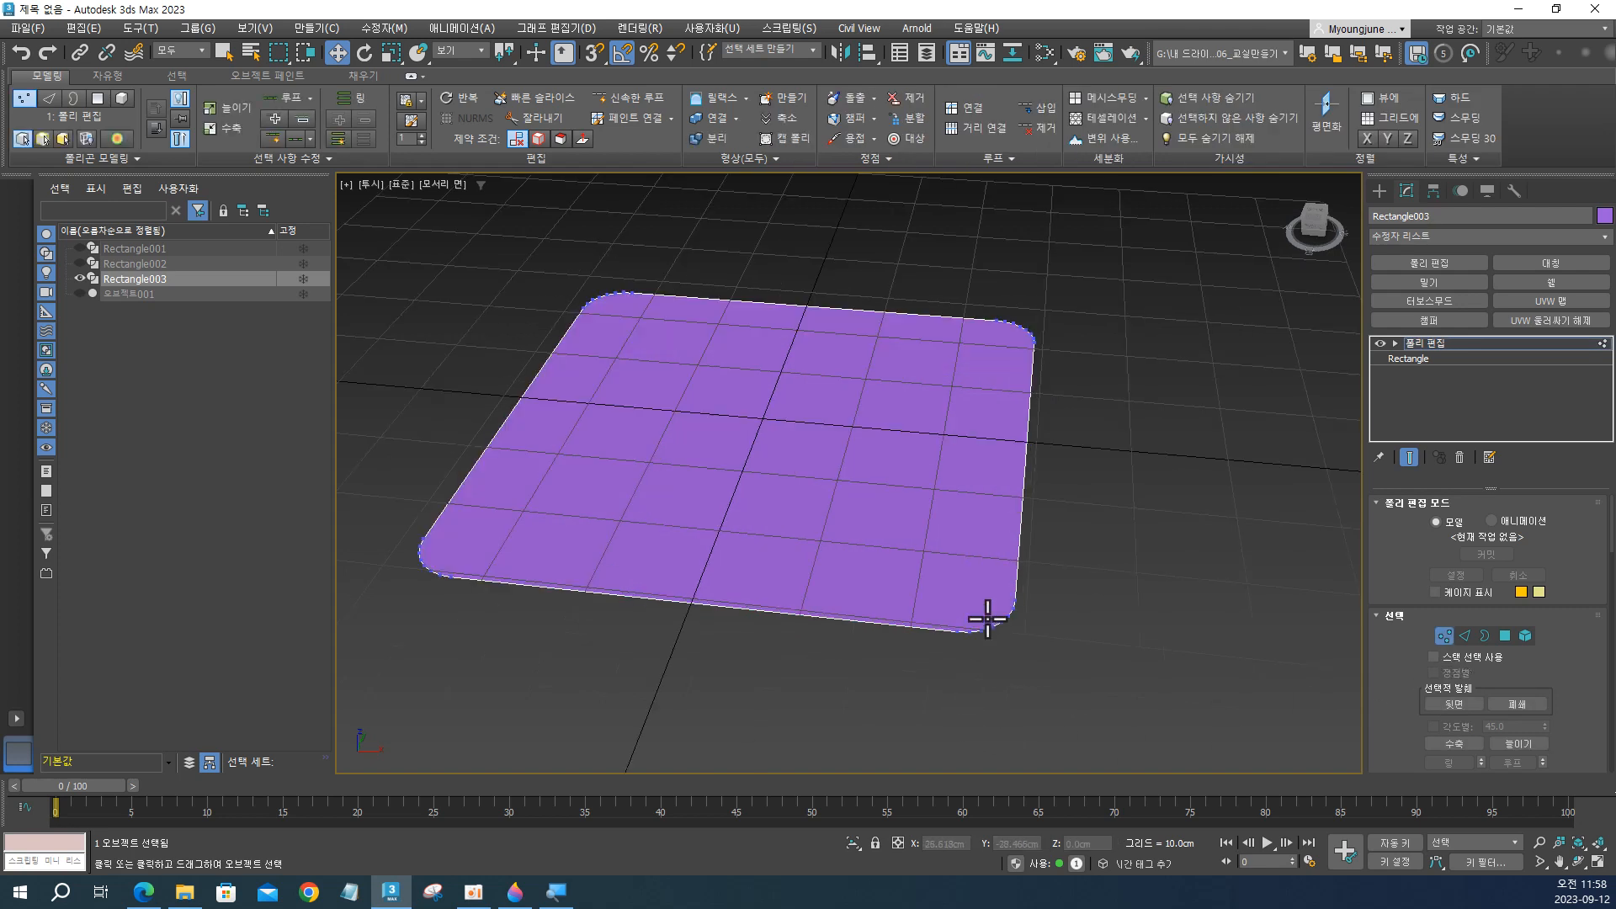
pyautogui.moveTo(972, 617); pyautogui.dragTo(1017, 624, button='middle')
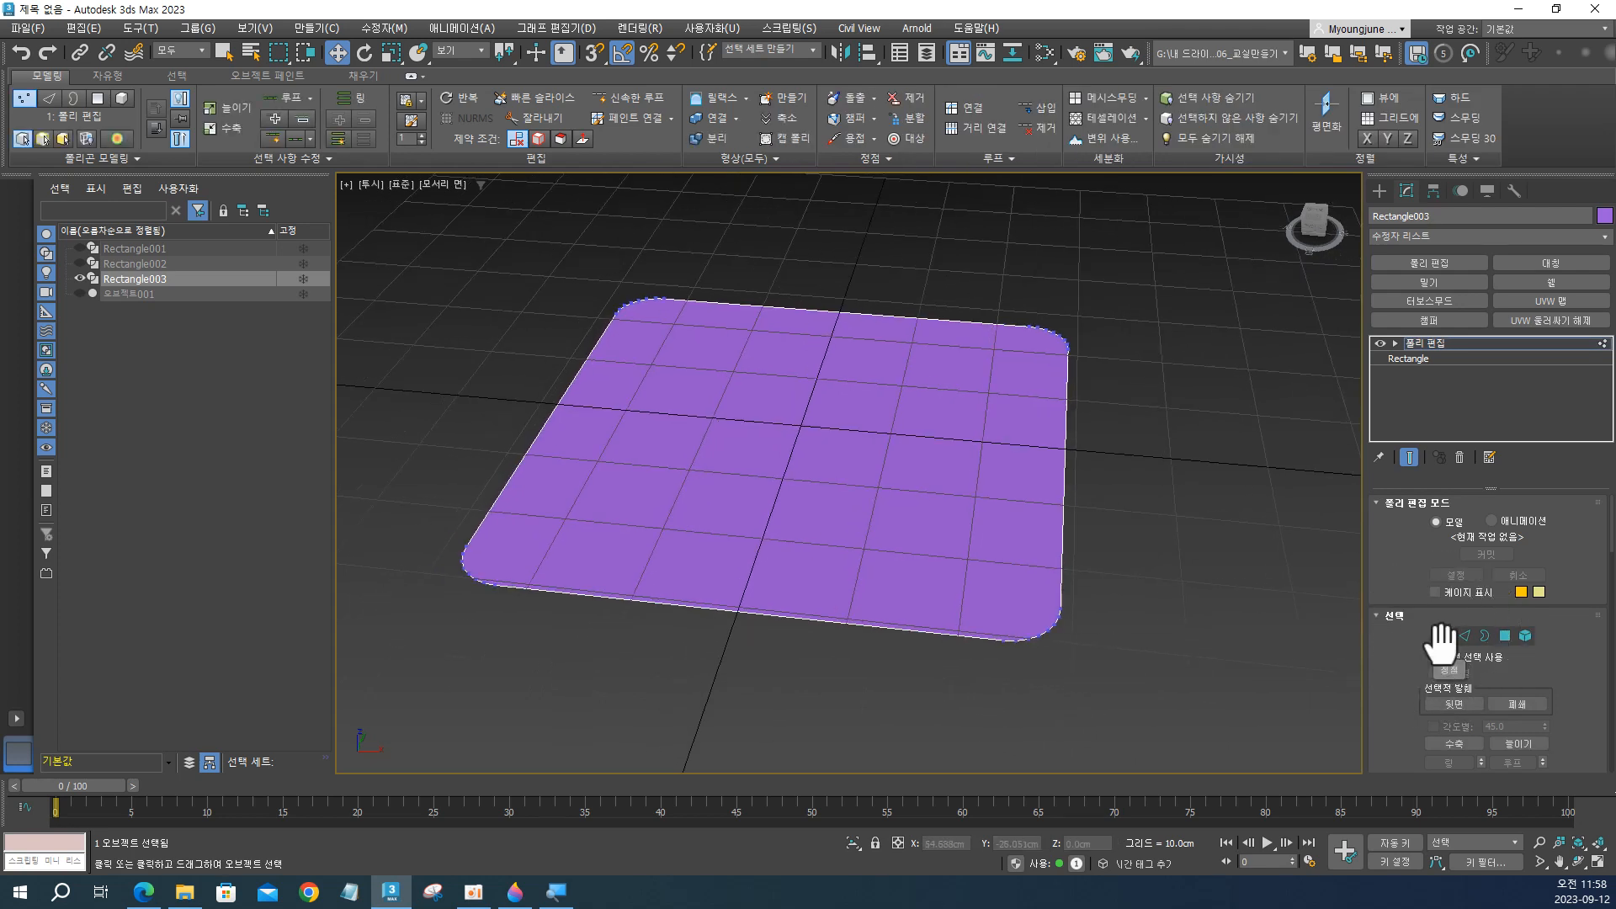
# Cut three parallel edges across Rectangle003 along its +X side, joining opposite vertices of the two rounded corners.
pyautogui.click(542, 124)
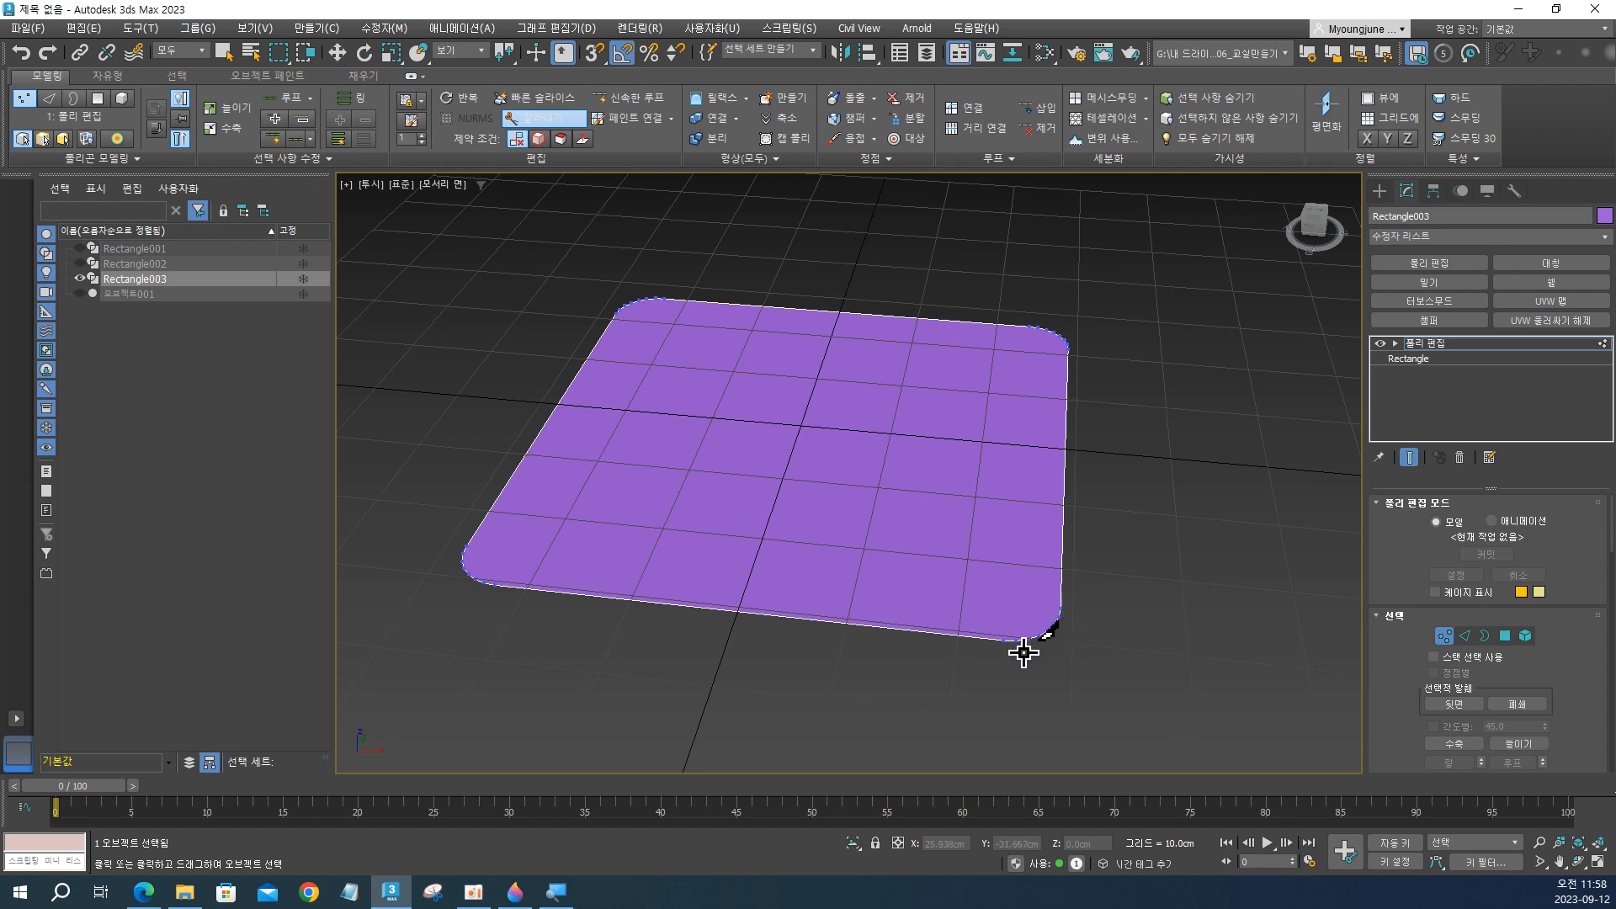
pyautogui.keyDown('alt'); pyautogui.moveTo(1027, 490); pyautogui.dragTo(1024, 519, button='middle'); pyautogui.keyUp('alt')
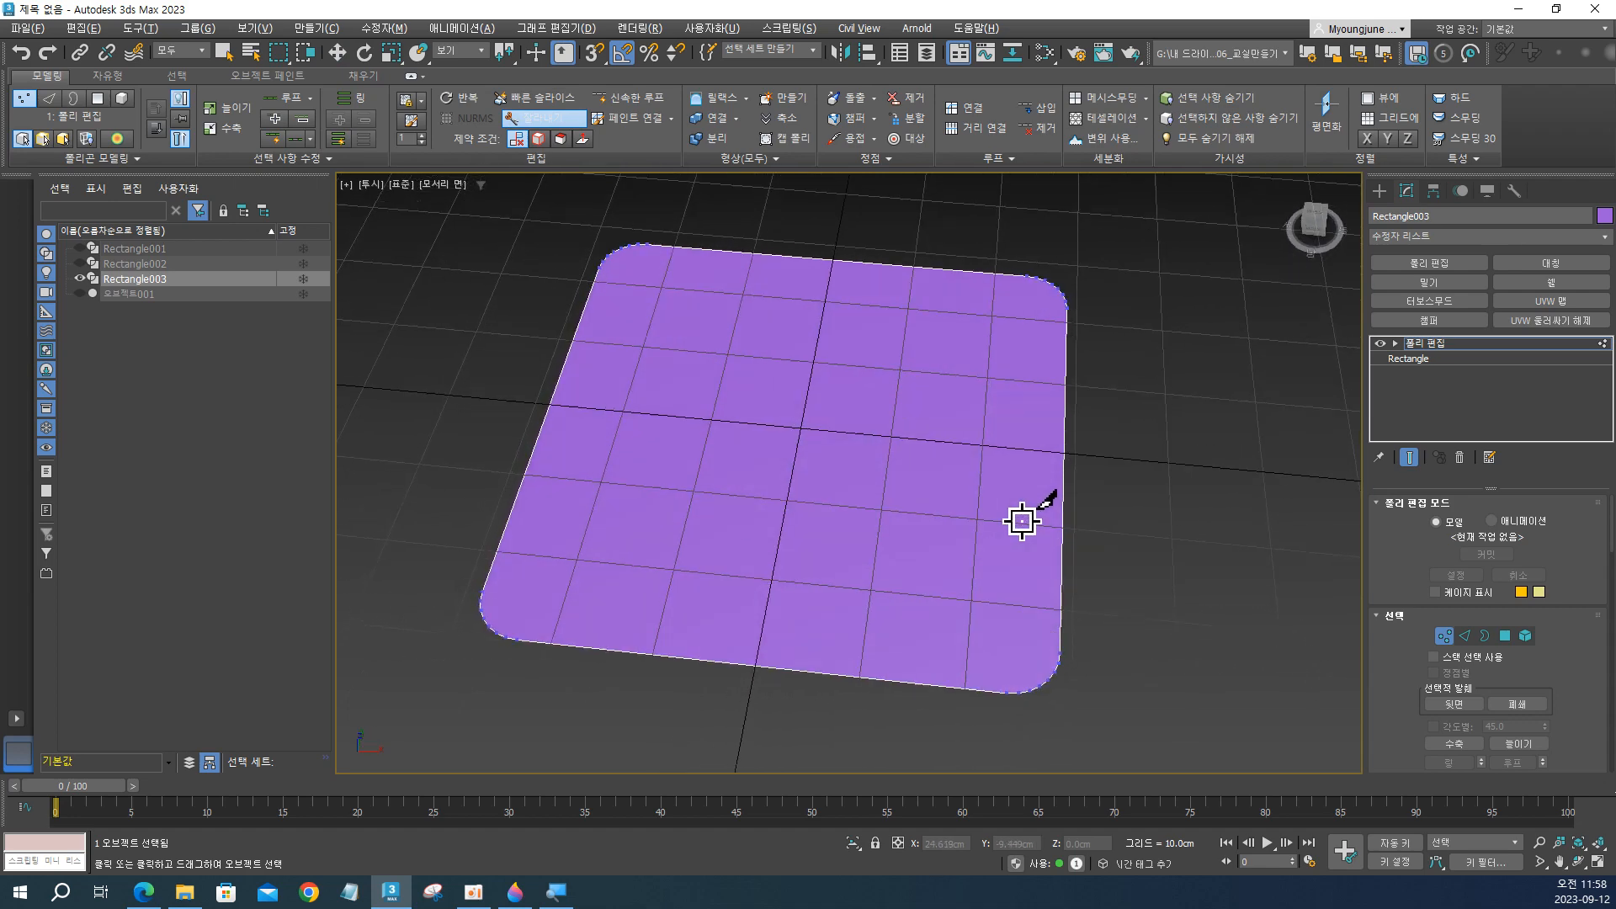
pyautogui.click(1006, 689)
pyautogui.click(1026, 282)
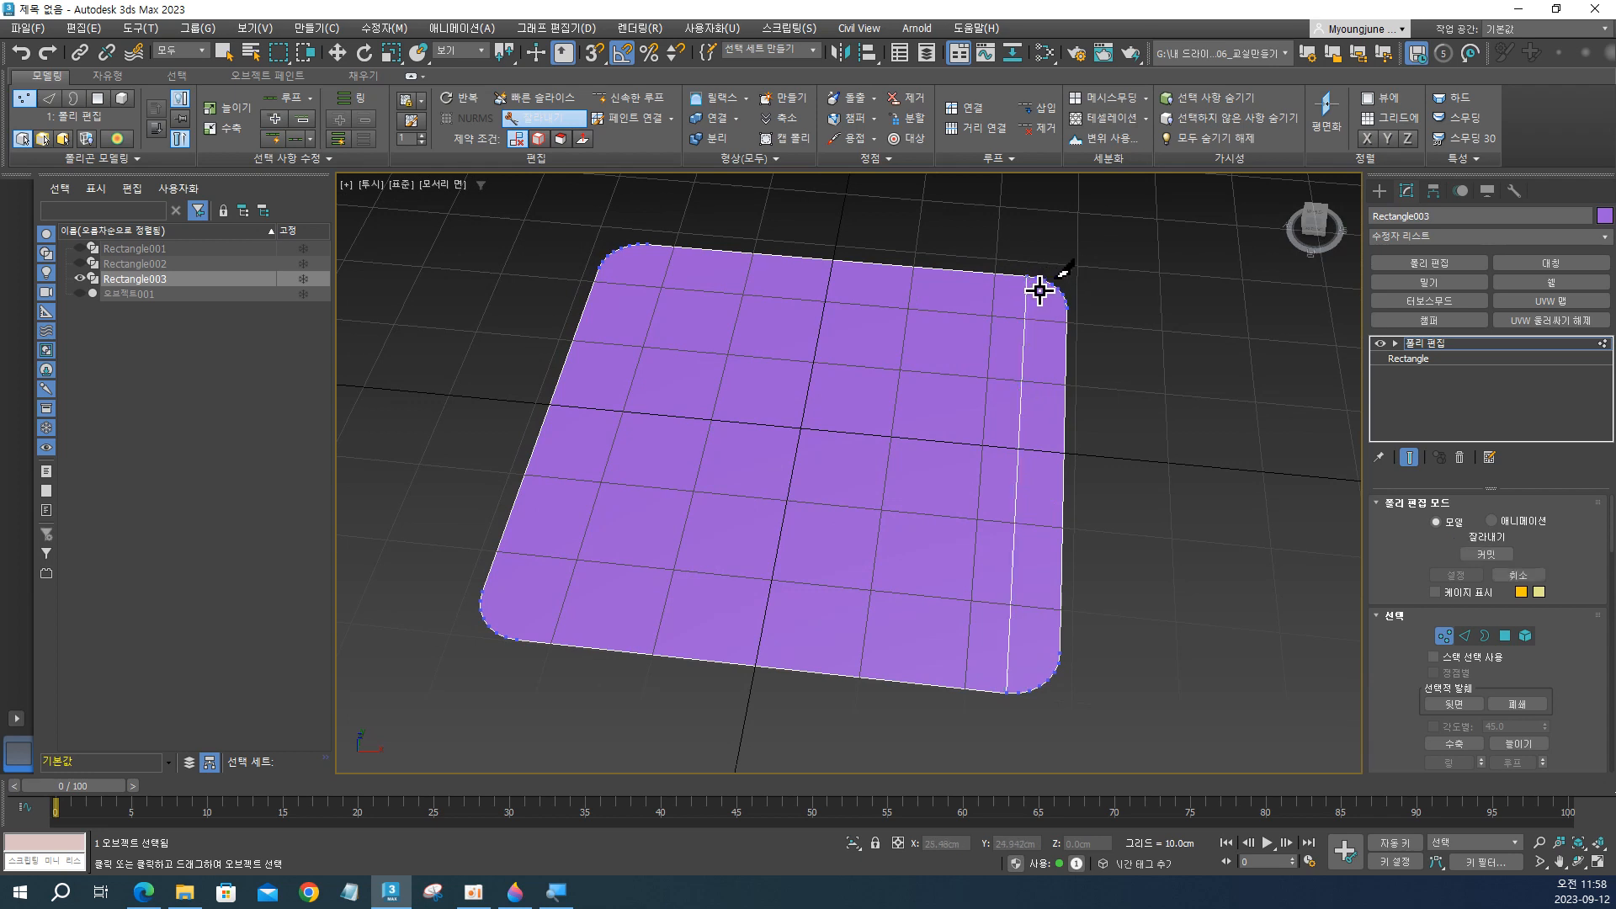
pyautogui.click(1031, 693)
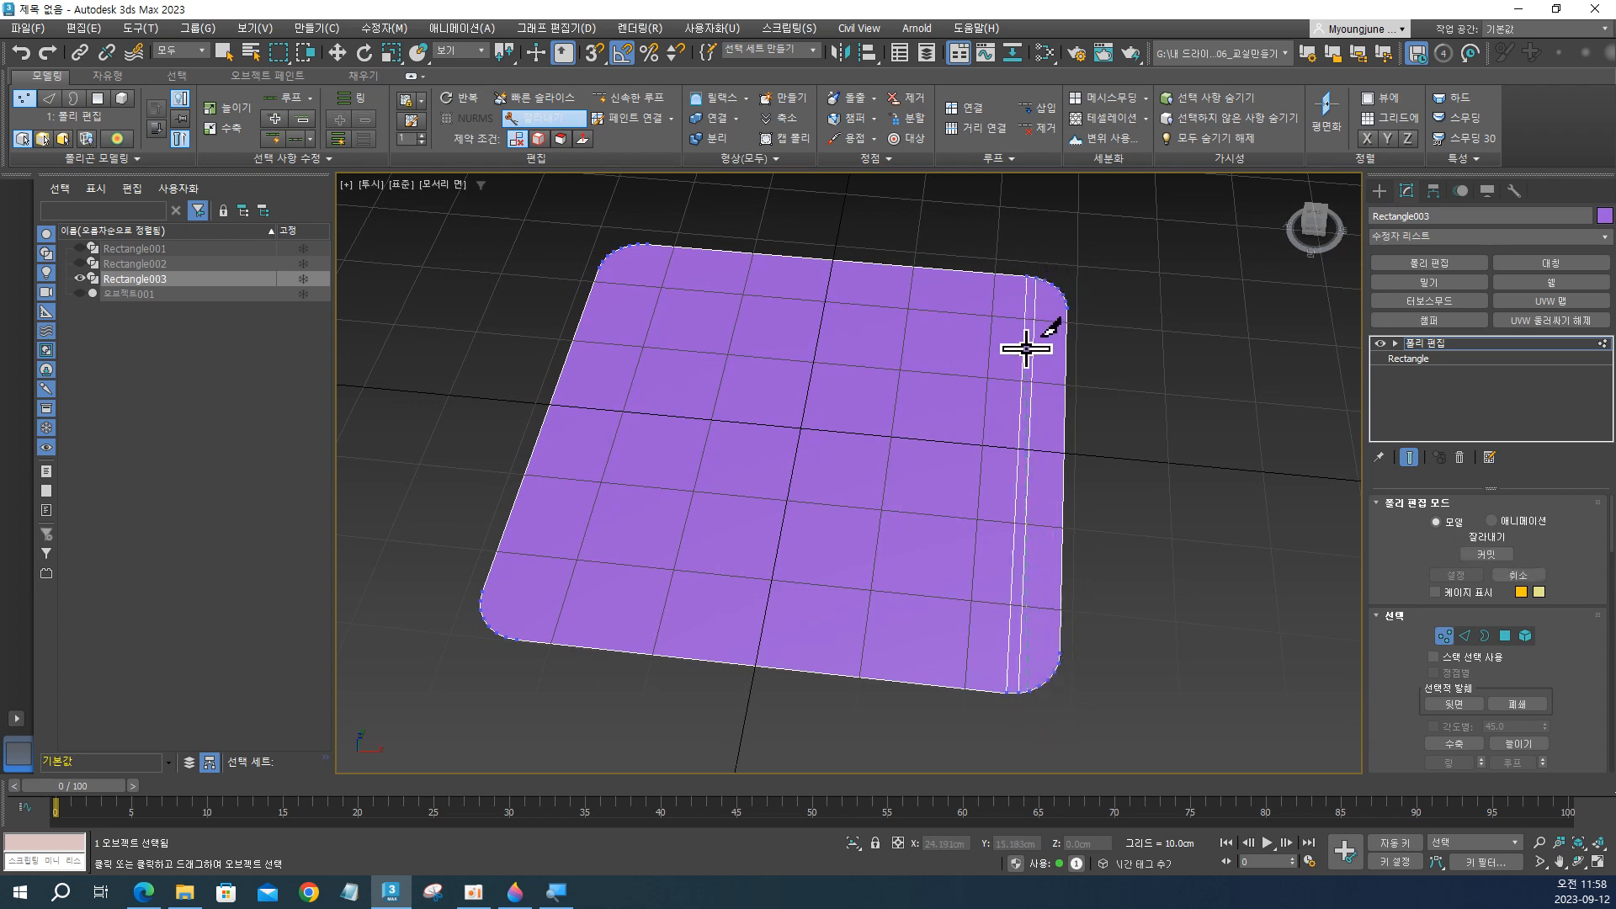
pyautogui.click(1045, 285)
pyautogui.moveTo(936, 458); pyautogui.dragTo(1084, 488, button='middle')
pyautogui.moveTo(1097, 379)
pyautogui.keyDown('alt'); pyautogui.mouseDown(button='middle')
pyautogui.moveTo(1089, 404)
pyautogui.moveTo(1097, 361)
pyautogui.mouseUp(button='middle'); pyautogui.keyUp('alt')
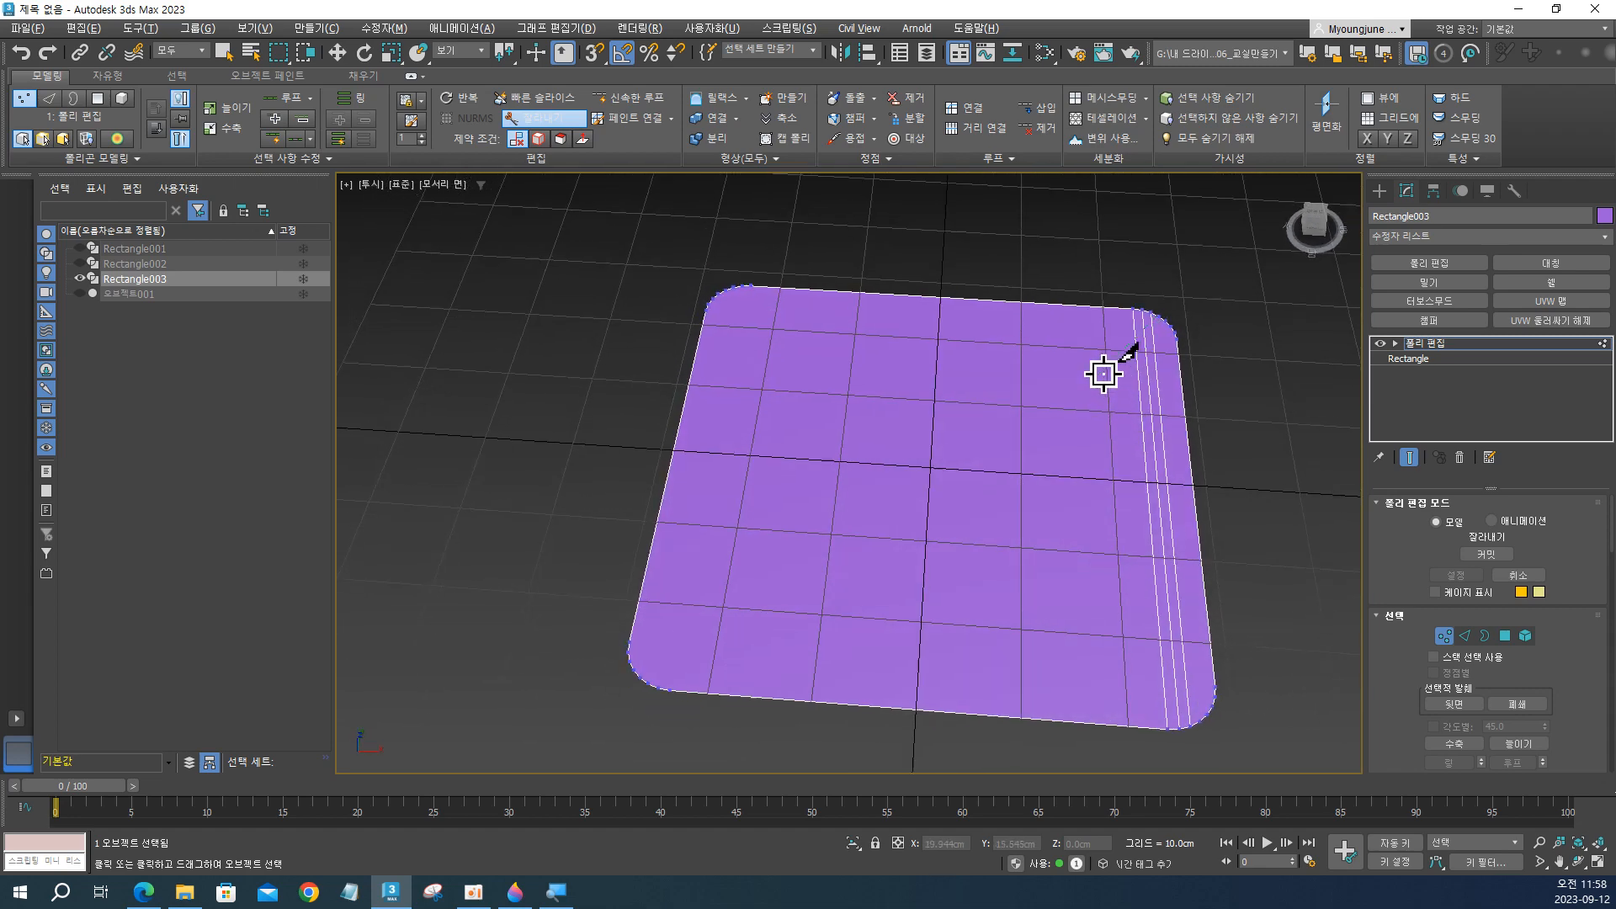
# Cut three parallel edges across Rectangle003 along its front (-Y) side, joining opposite vertices of the two rounded corners.
pyautogui.click(1198, 687)
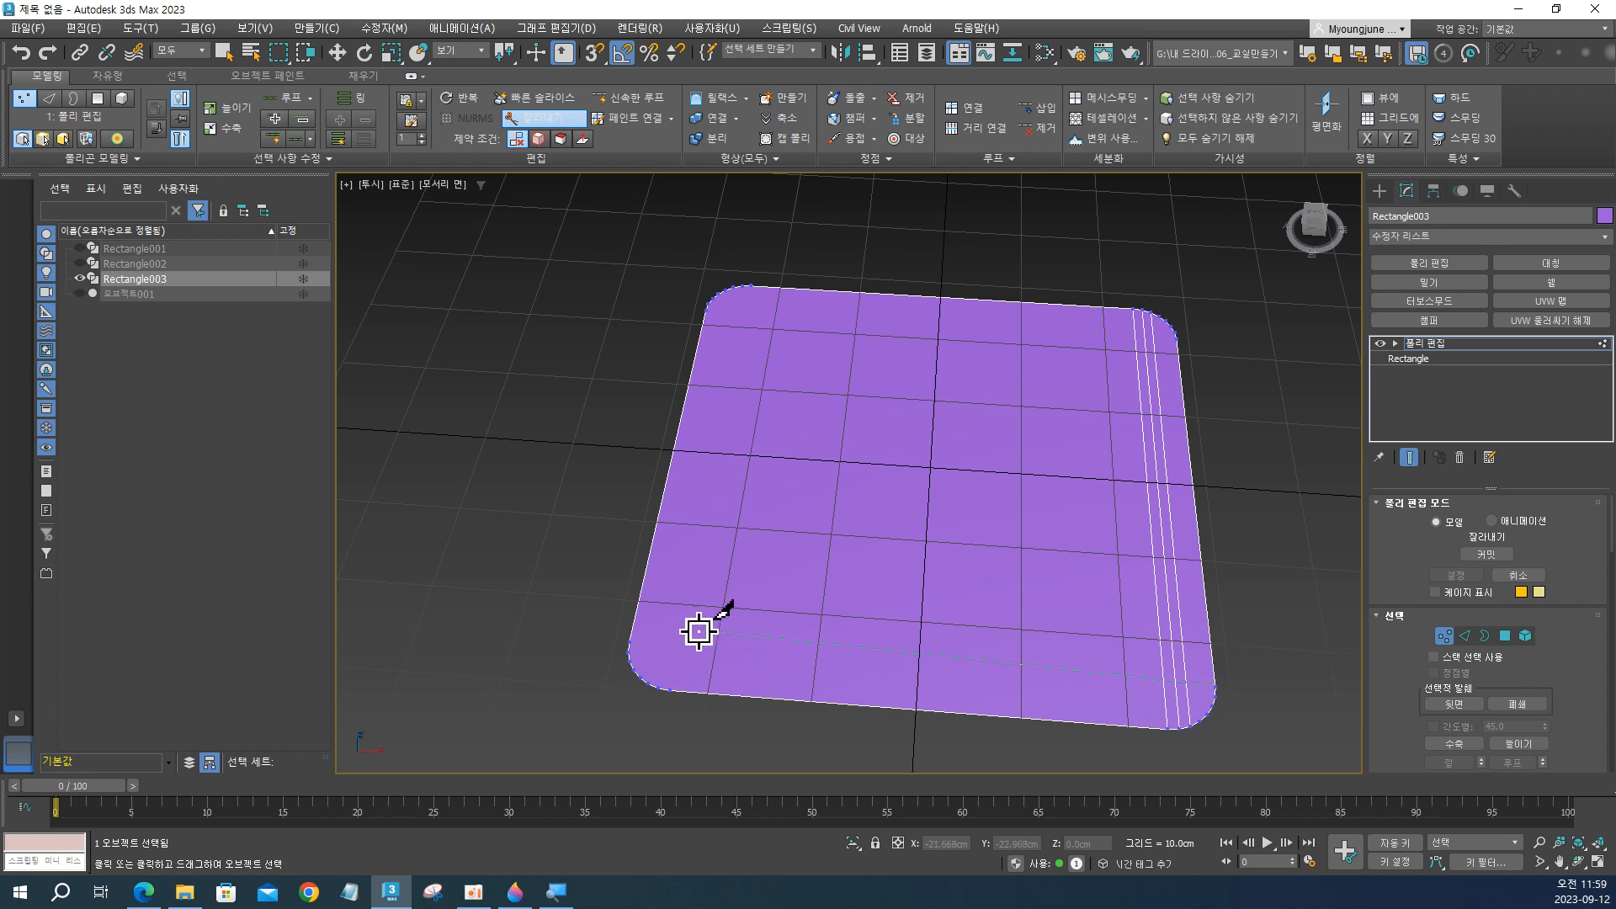
pyautogui.click(634, 640)
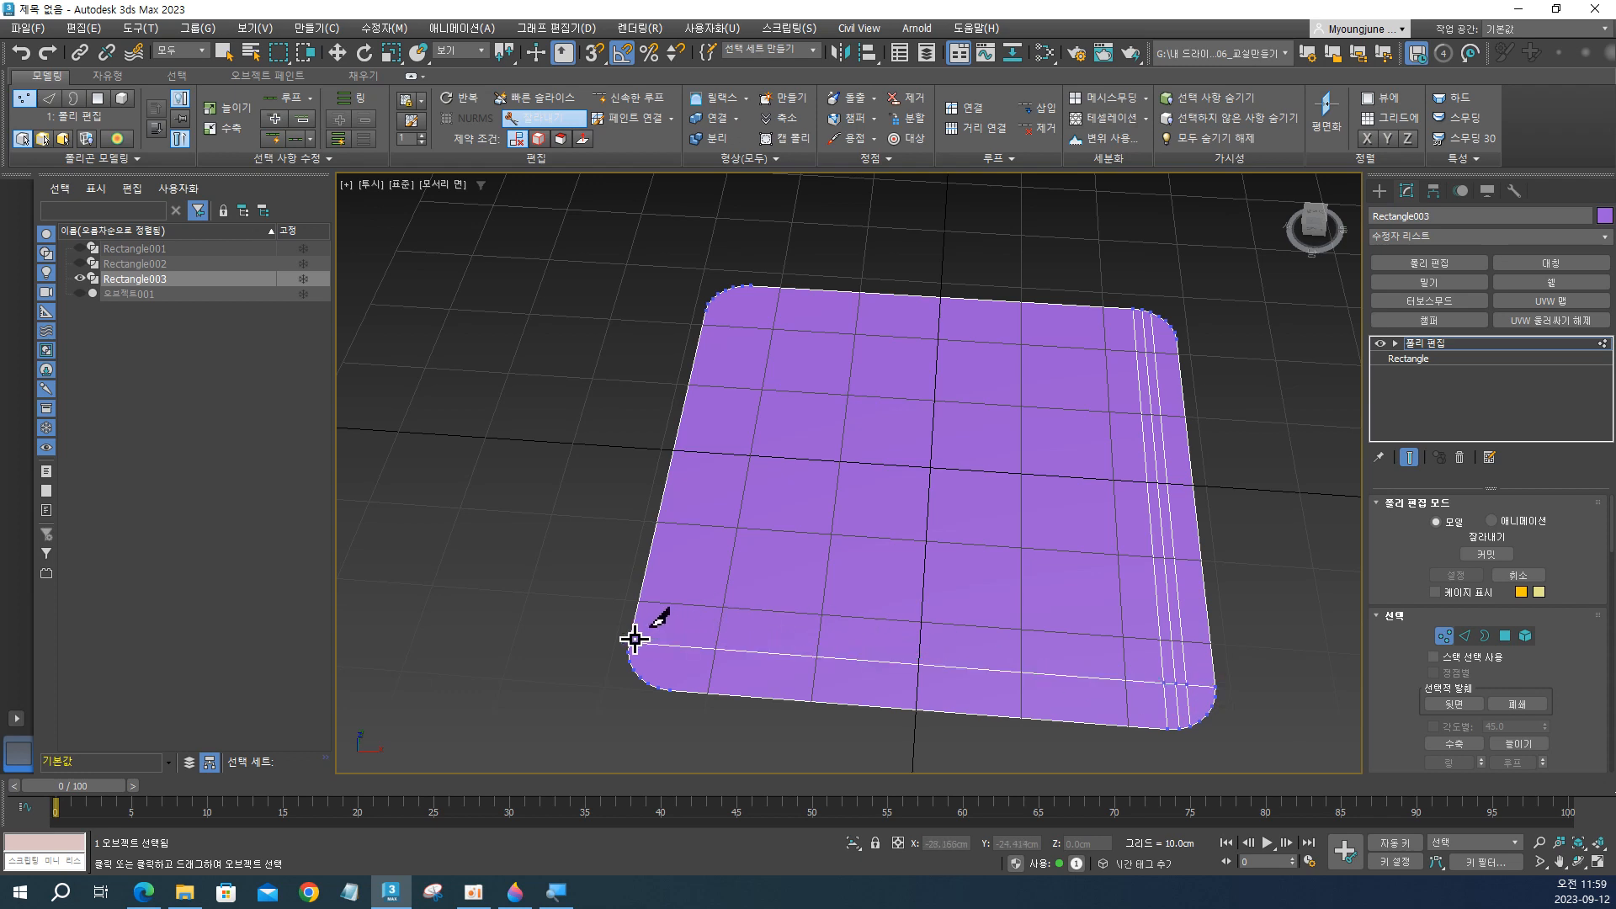
pyautogui.click(1217, 699)
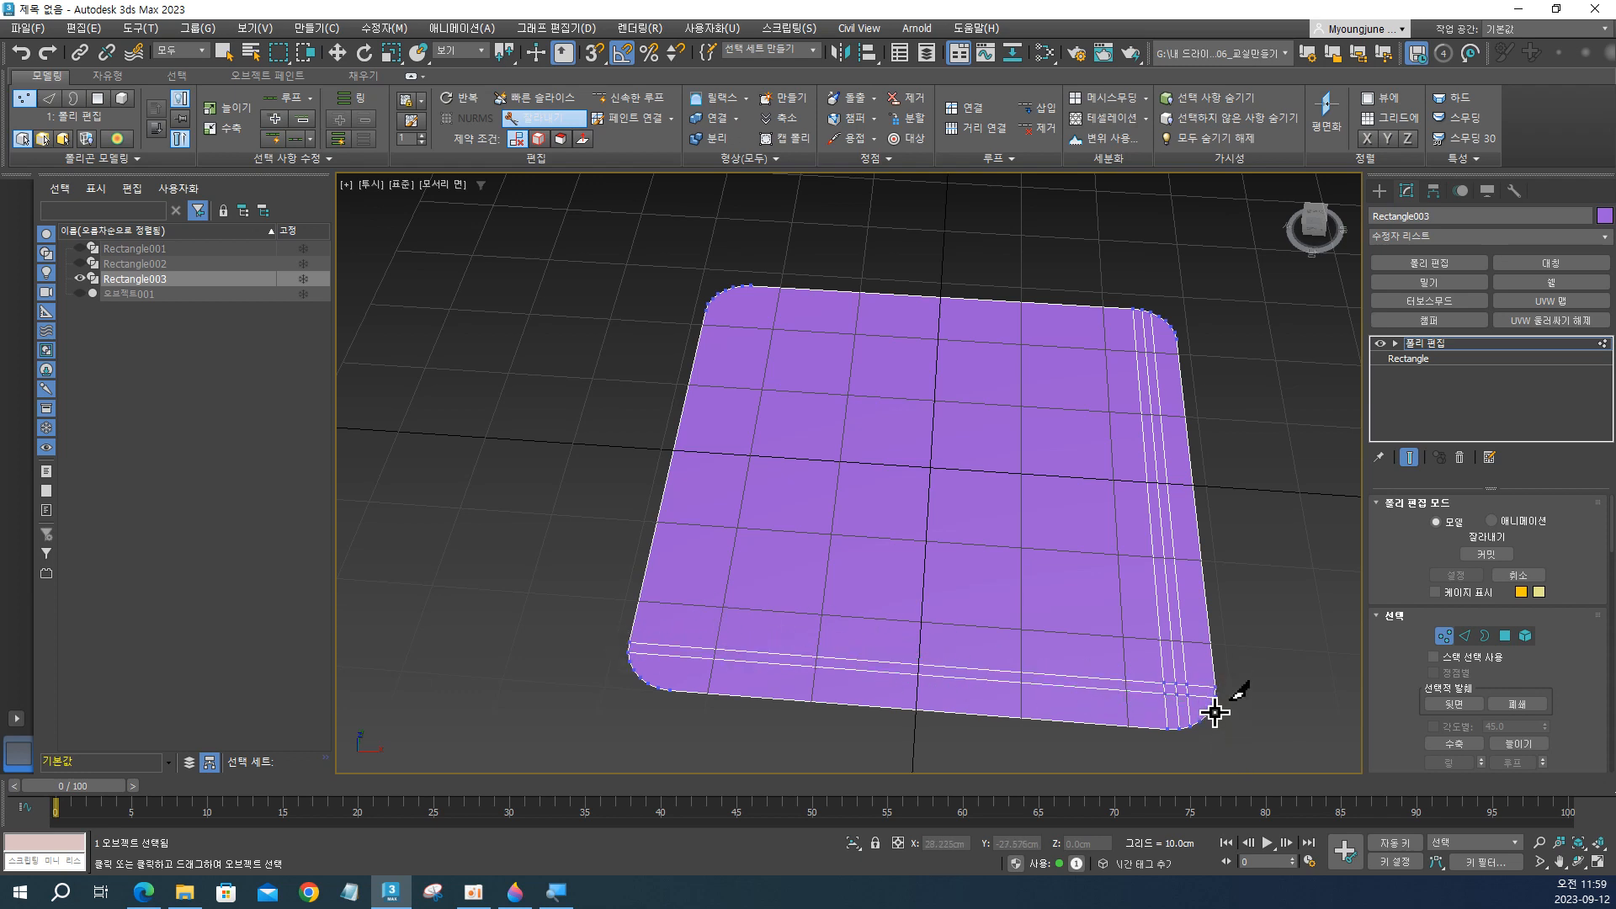
pyautogui.click(633, 662)
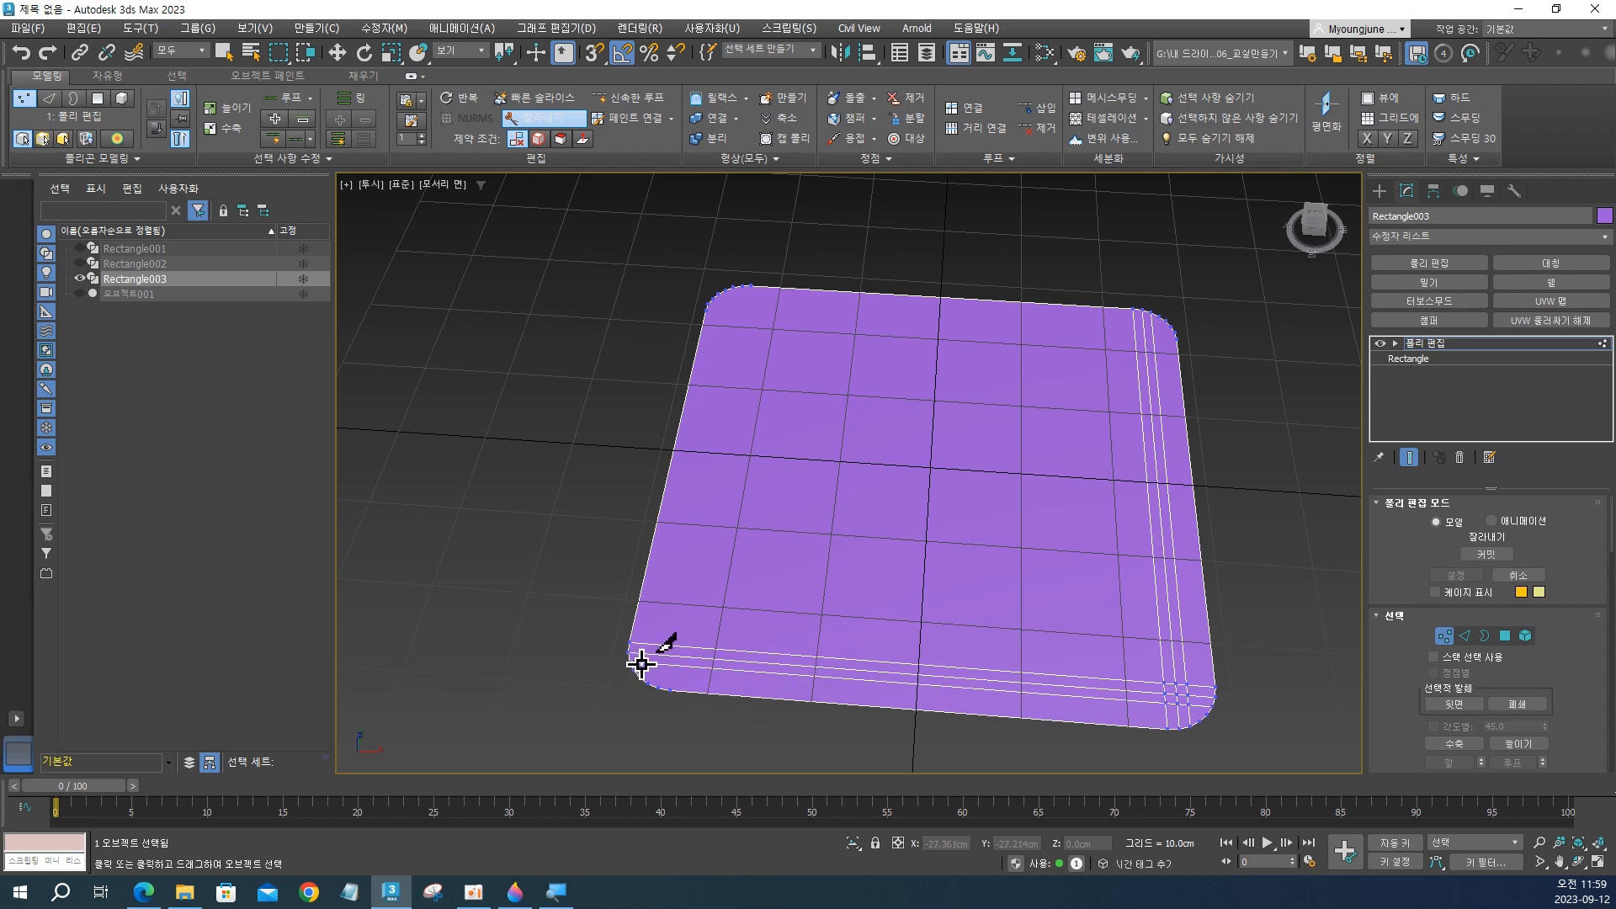
# Cut three parallel edges across Rectangle003 along its -X side, joining opposite vertices of the two rounded corners.
pyautogui.moveTo(725, 346)
pyautogui.keyDown('alt'); pyautogui.mouseDown(button='middle')
pyautogui.moveTo(766, 357)
pyautogui.moveTo(737, 331)
pyautogui.mouseUp(button='middle'); pyautogui.keyUp('alt')
pyautogui.click(706, 317)
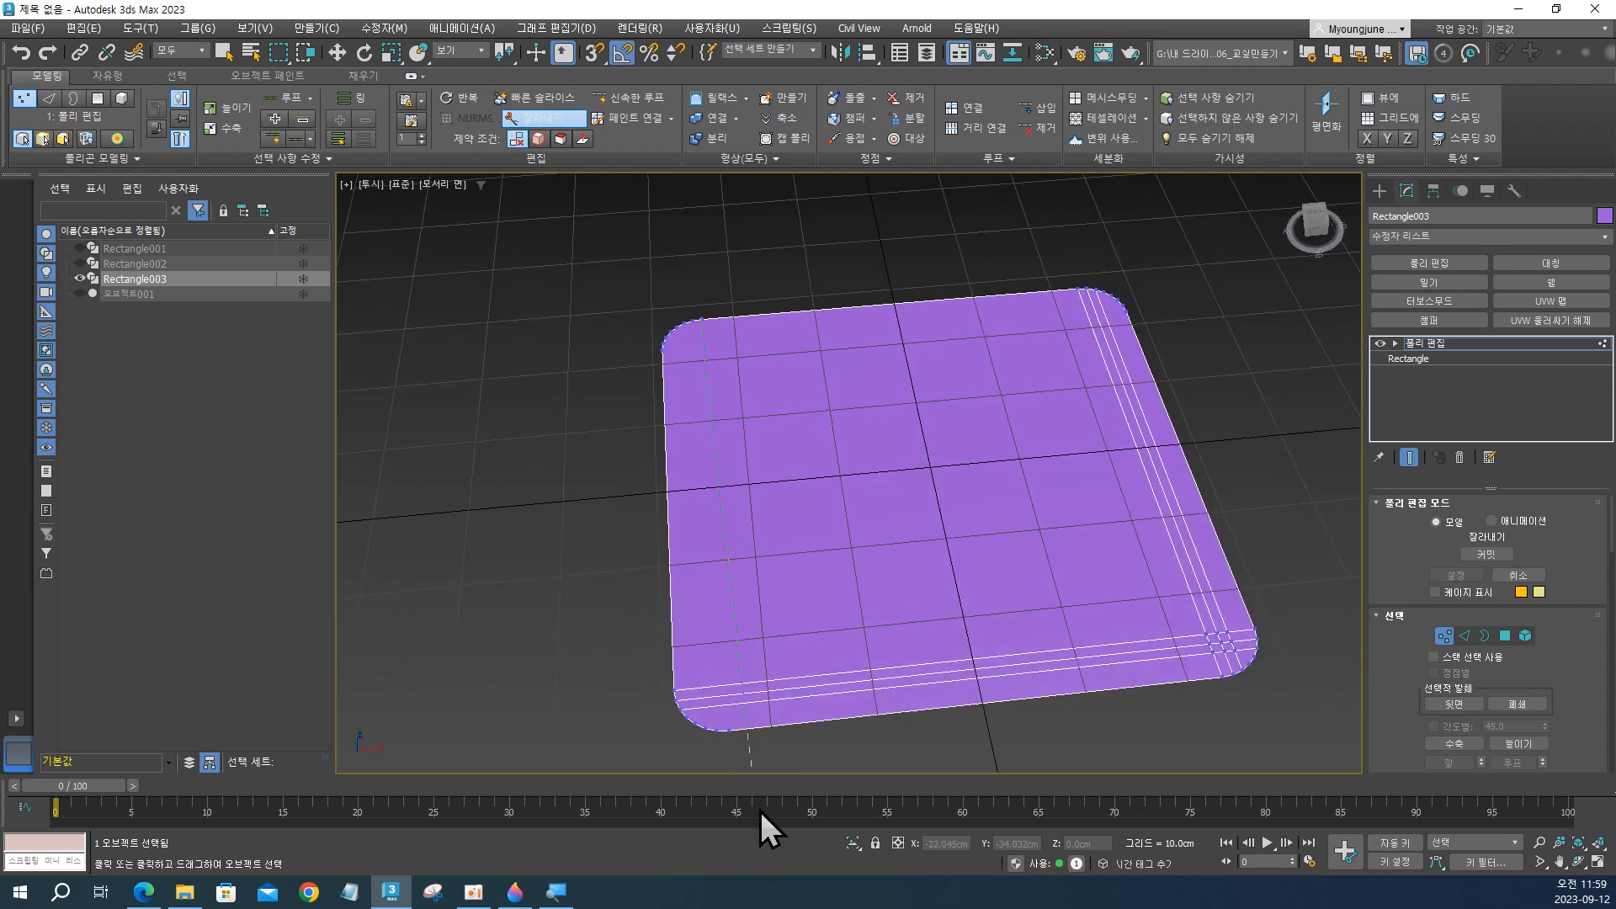
pyautogui.click(735, 734)
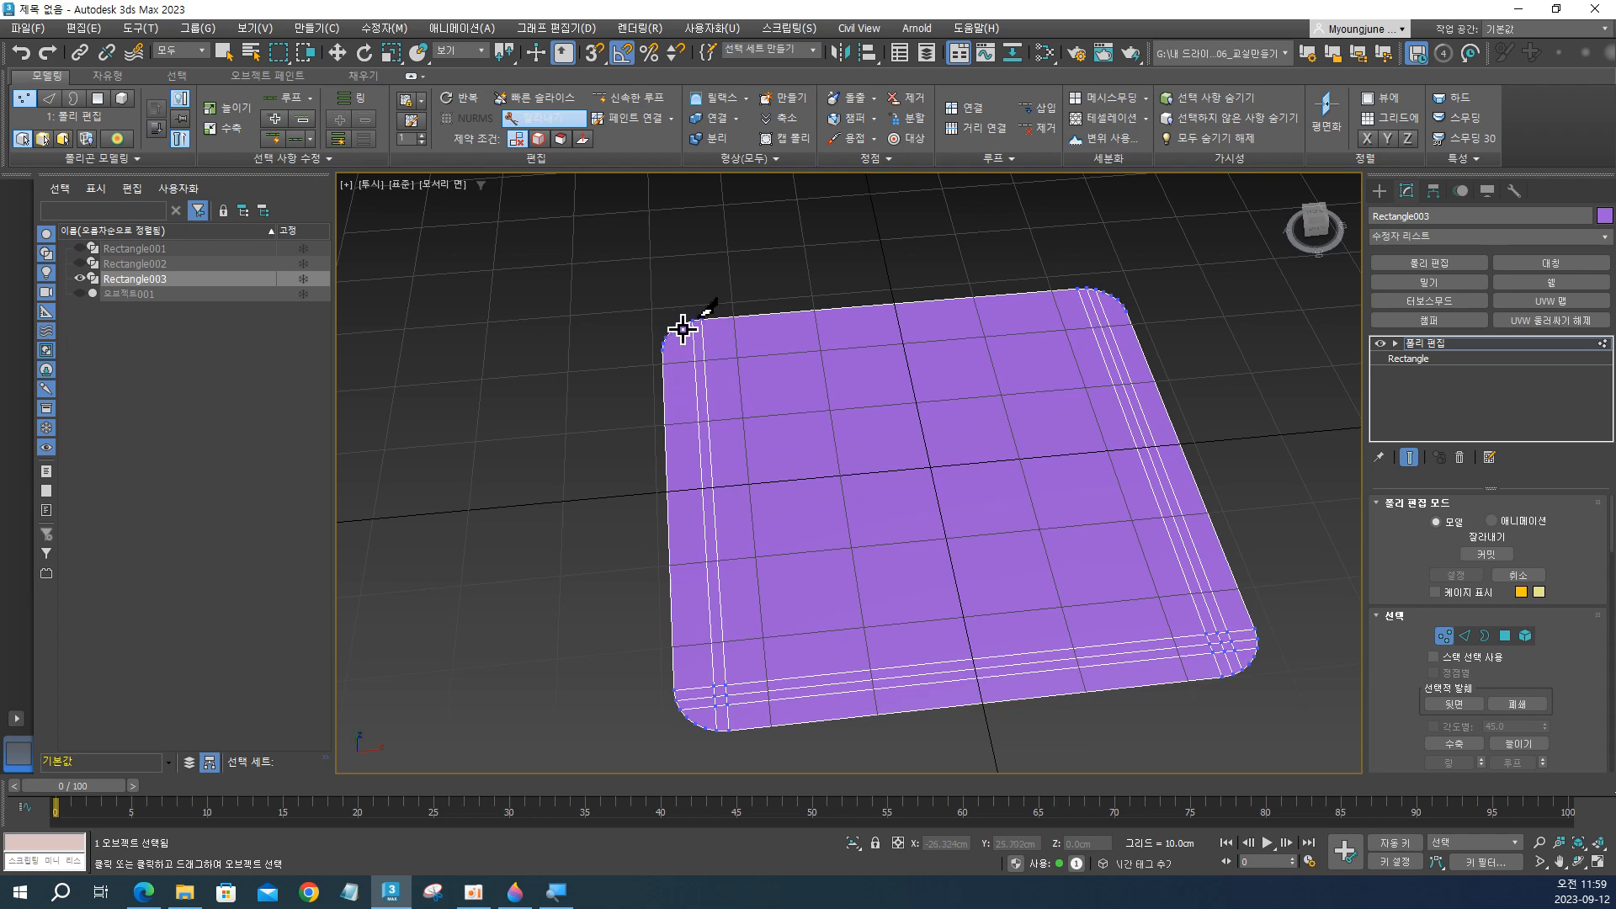
pyautogui.click(684, 324)
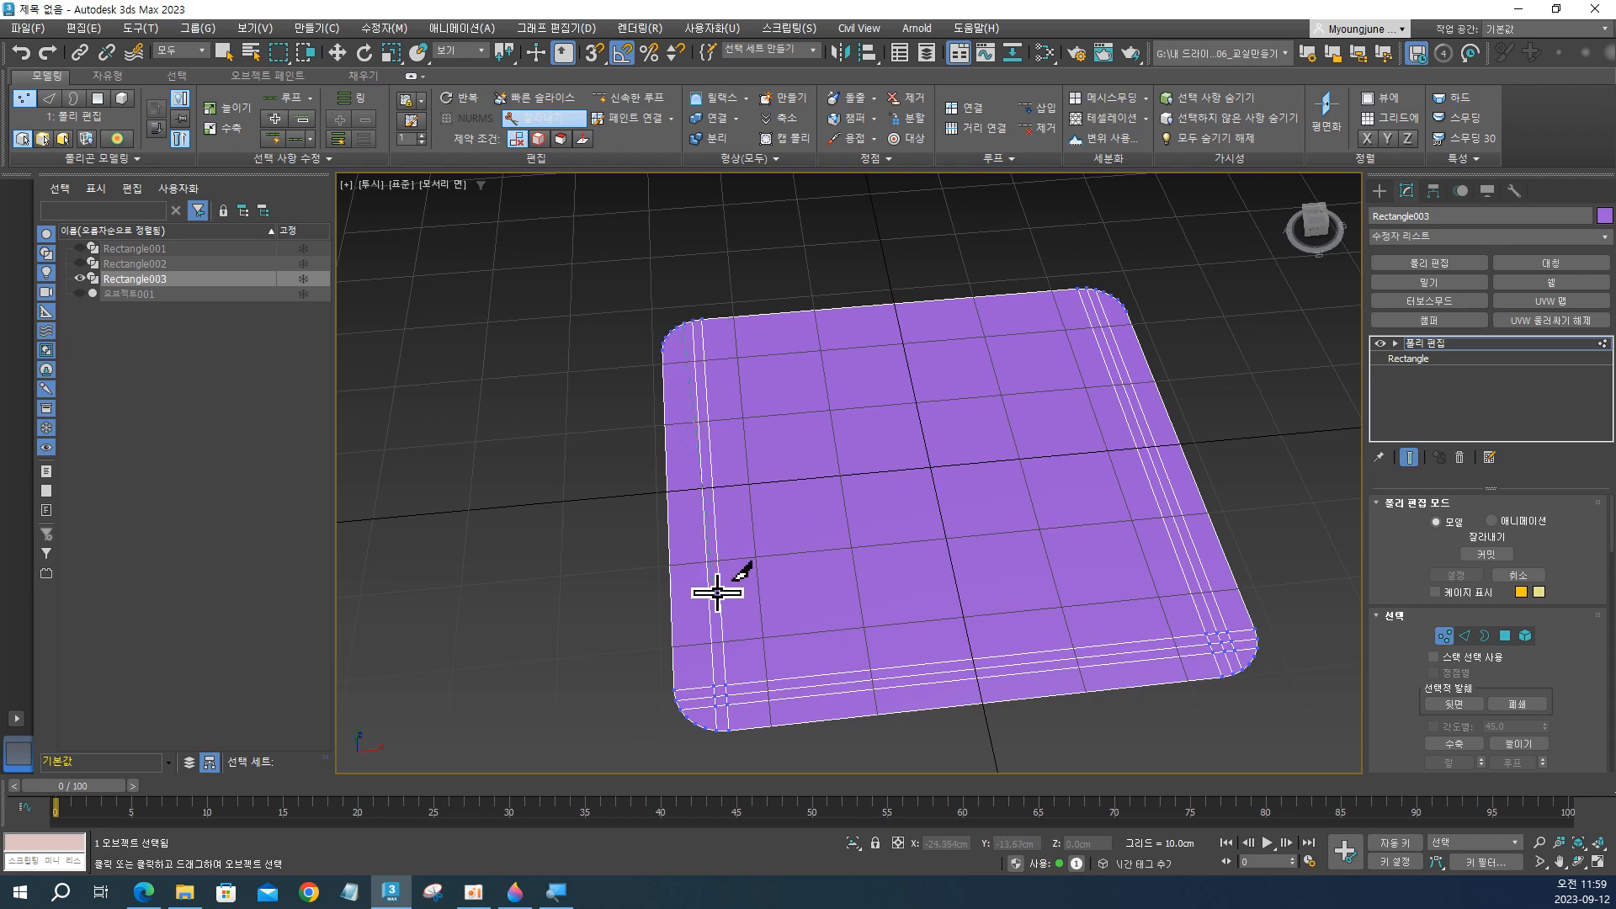
pyautogui.click(706, 729)
pyautogui.rightClick(706, 729)
# Cut three parallel edges across Rectangle003 along its back (+Y) side, joining opposite vertices of the two rounded corners.
pyautogui.keyDown('alt'); pyautogui.moveTo(952, 350); pyautogui.dragTo(1180, 404, button='middle'); pyautogui.keyUp('alt')
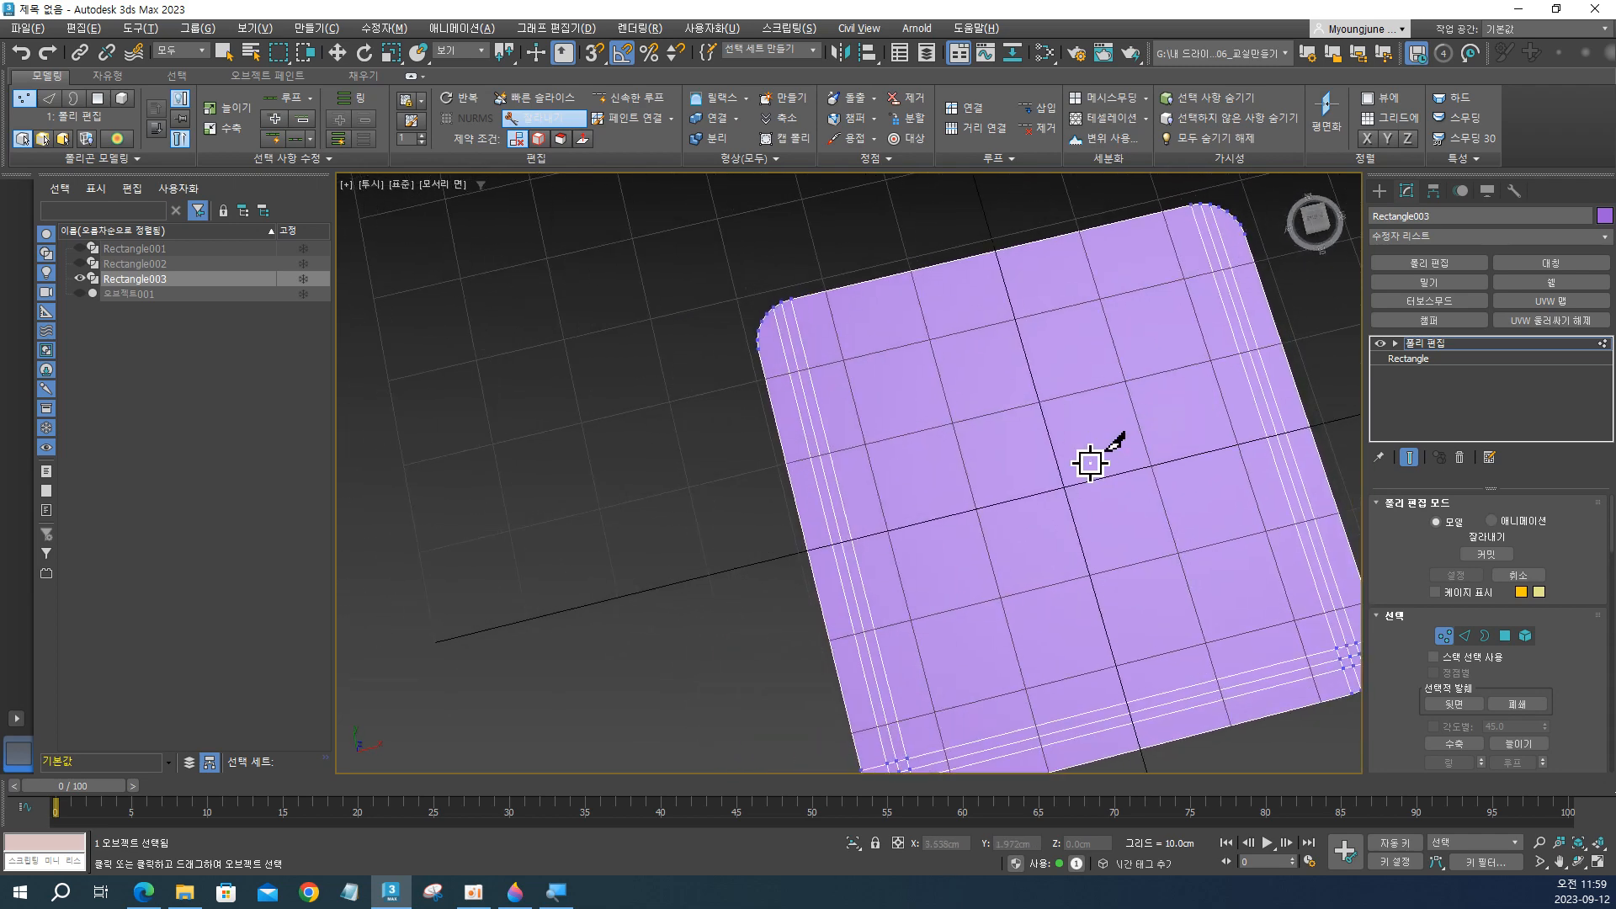
pyautogui.keyDown('alt'); pyautogui.moveTo(1090, 462); pyautogui.dragTo(869, 407, button='middle'); pyautogui.keyUp('alt')
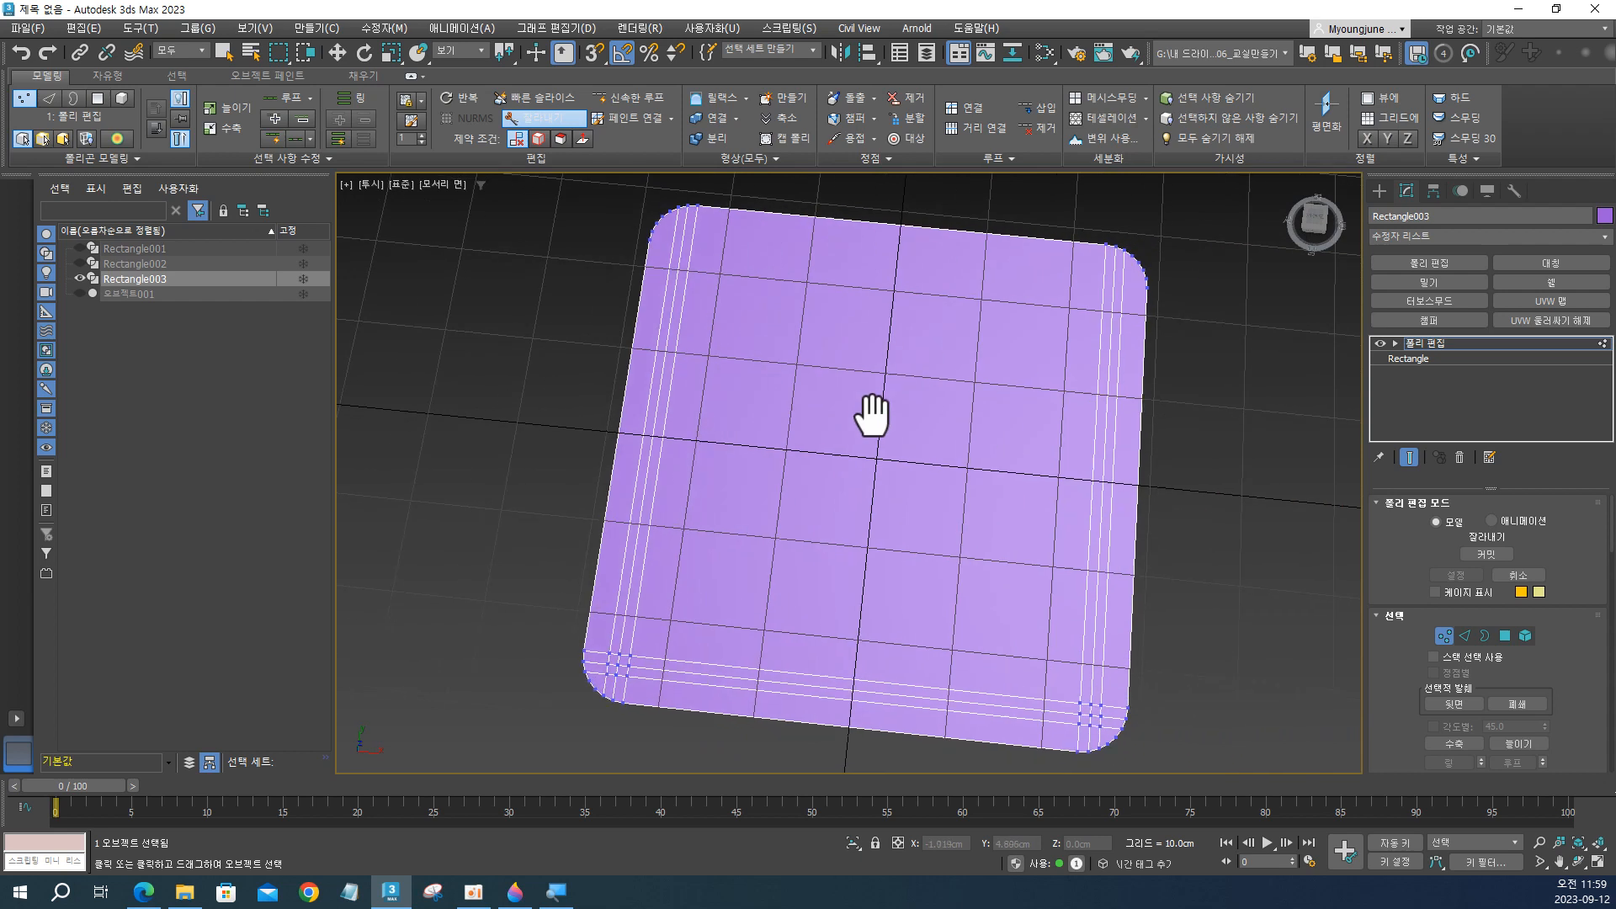
pyautogui.click(653, 245)
pyautogui.click(1148, 294)
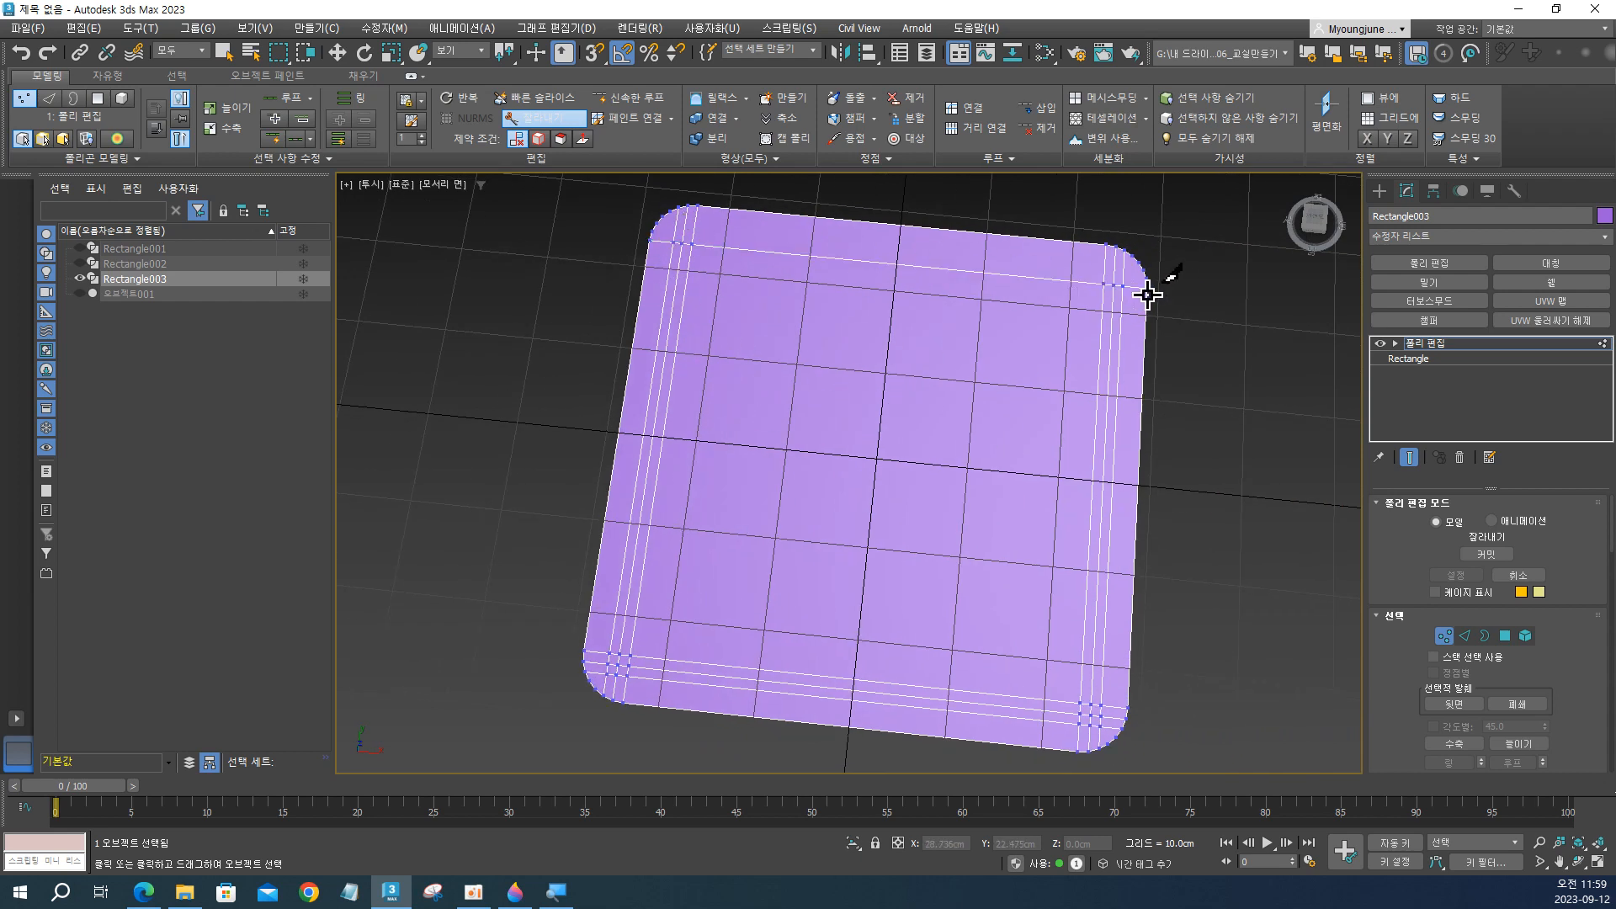
pyautogui.click(655, 232)
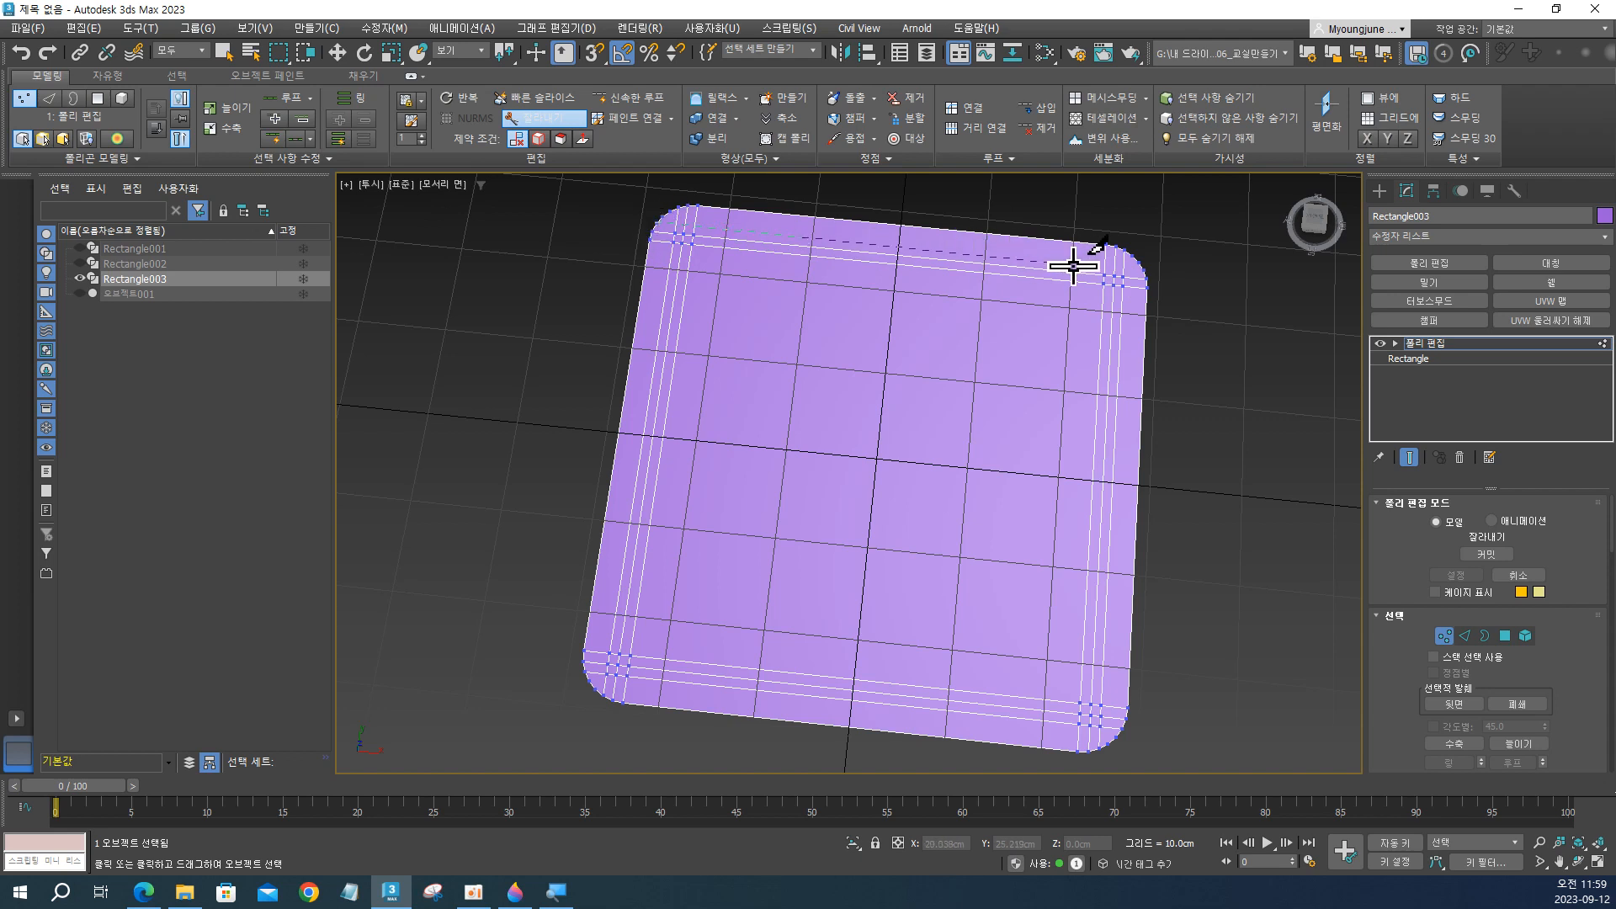
pyautogui.click(1147, 276)
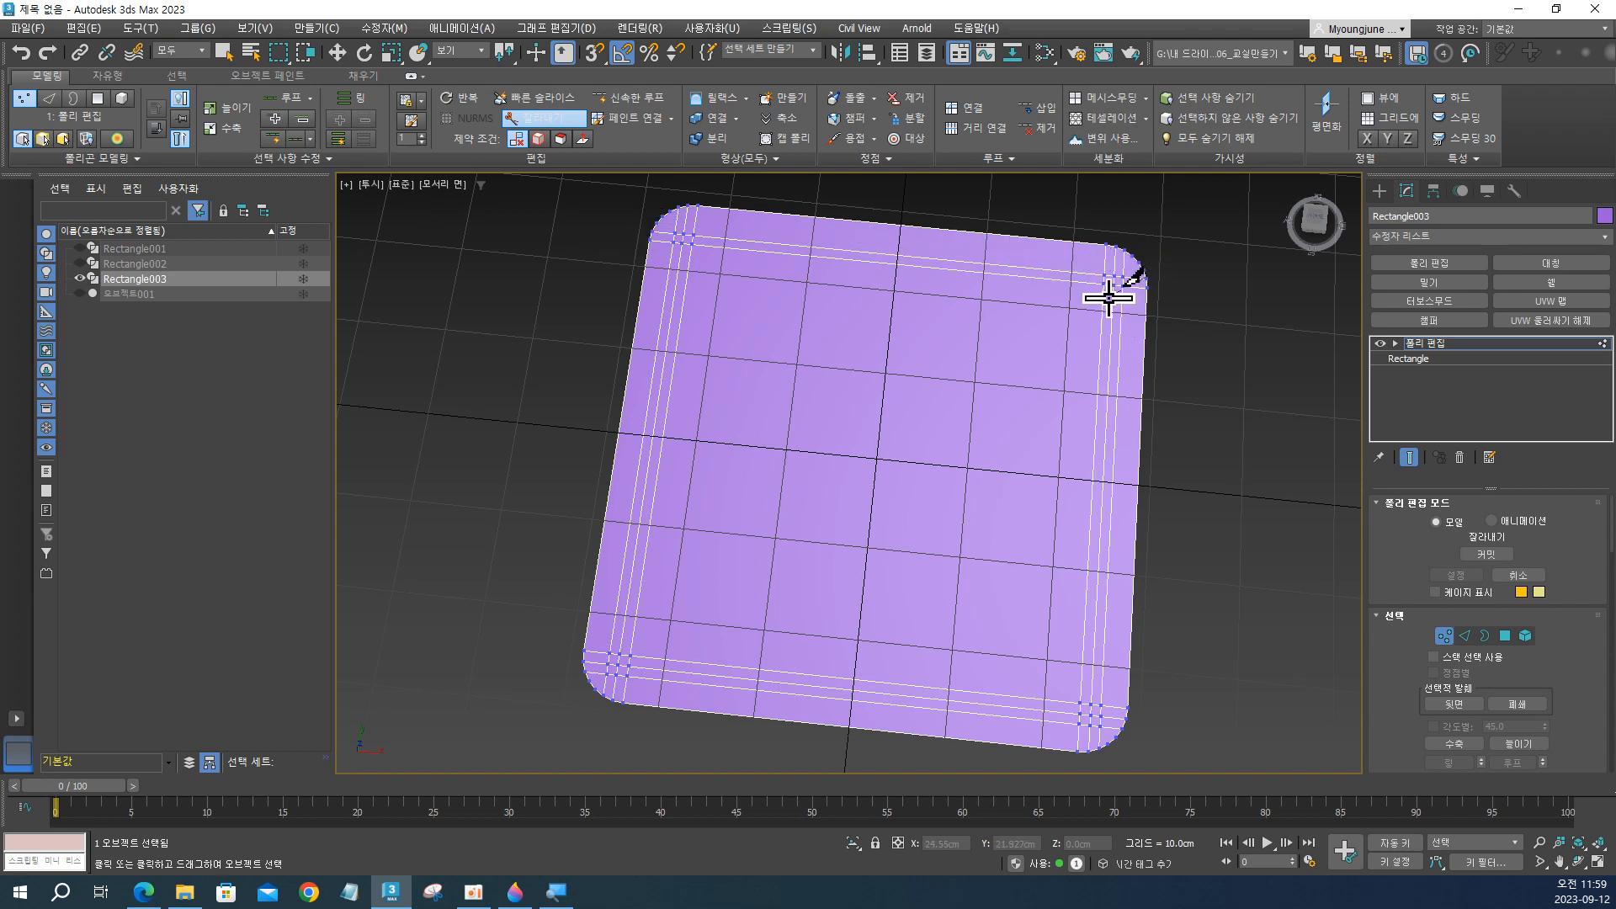
pyautogui.click(658, 222)
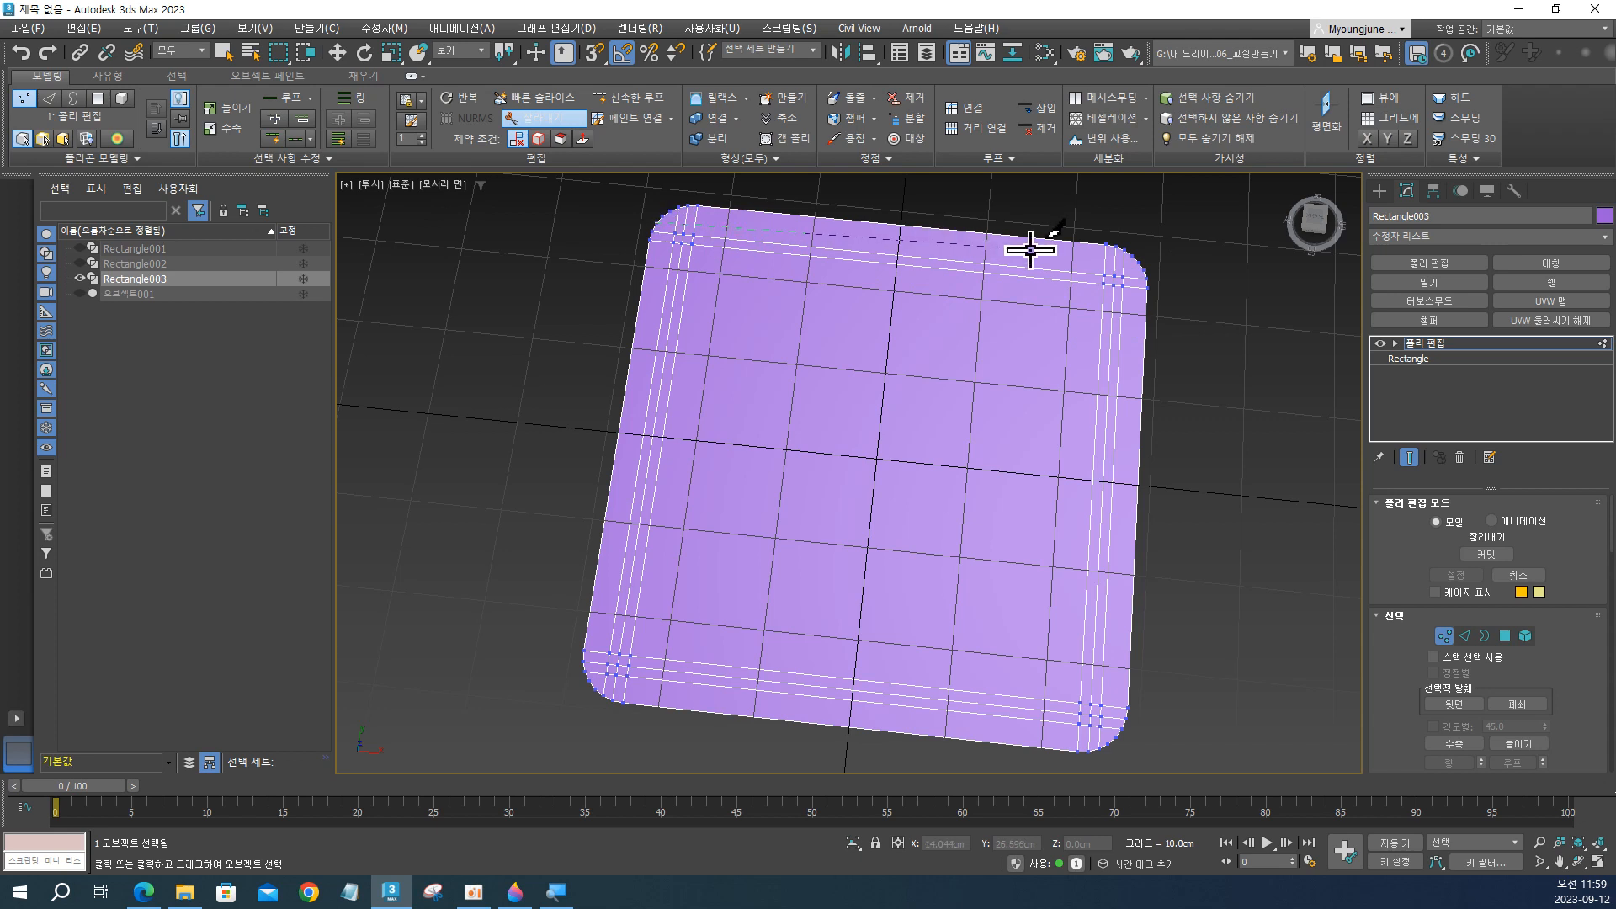
pyautogui.click(1150, 268)
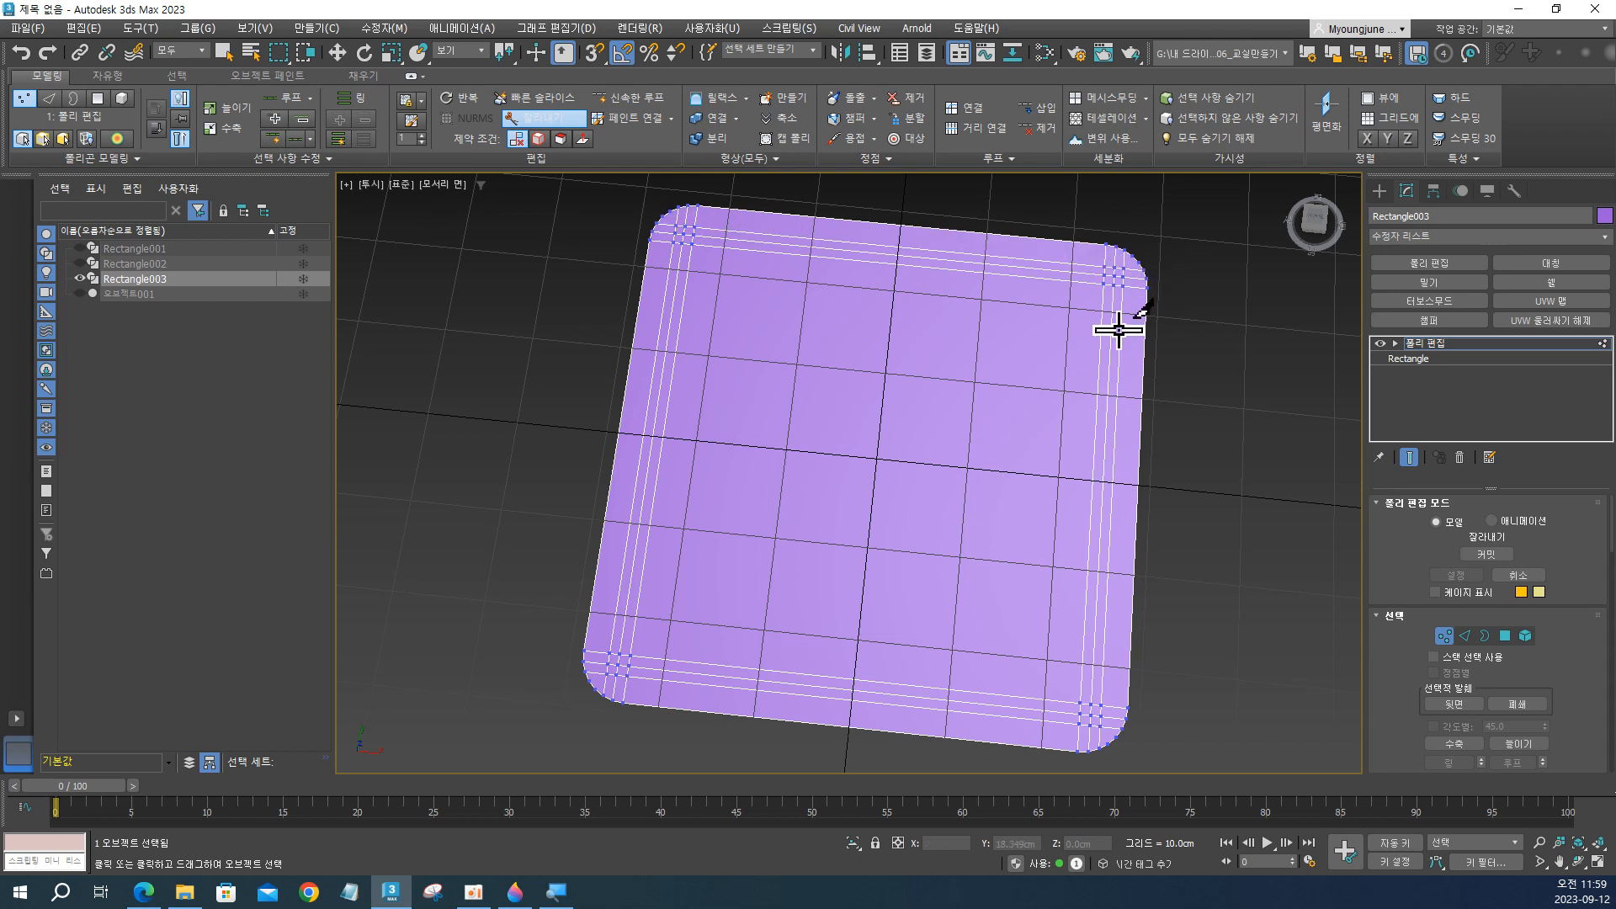
# In the top view, select all X-direction edges of Rectangle003 that span the middle at its front and back sides.
pyautogui.press('t')
pyautogui.scroll(-5, 1237, 269)
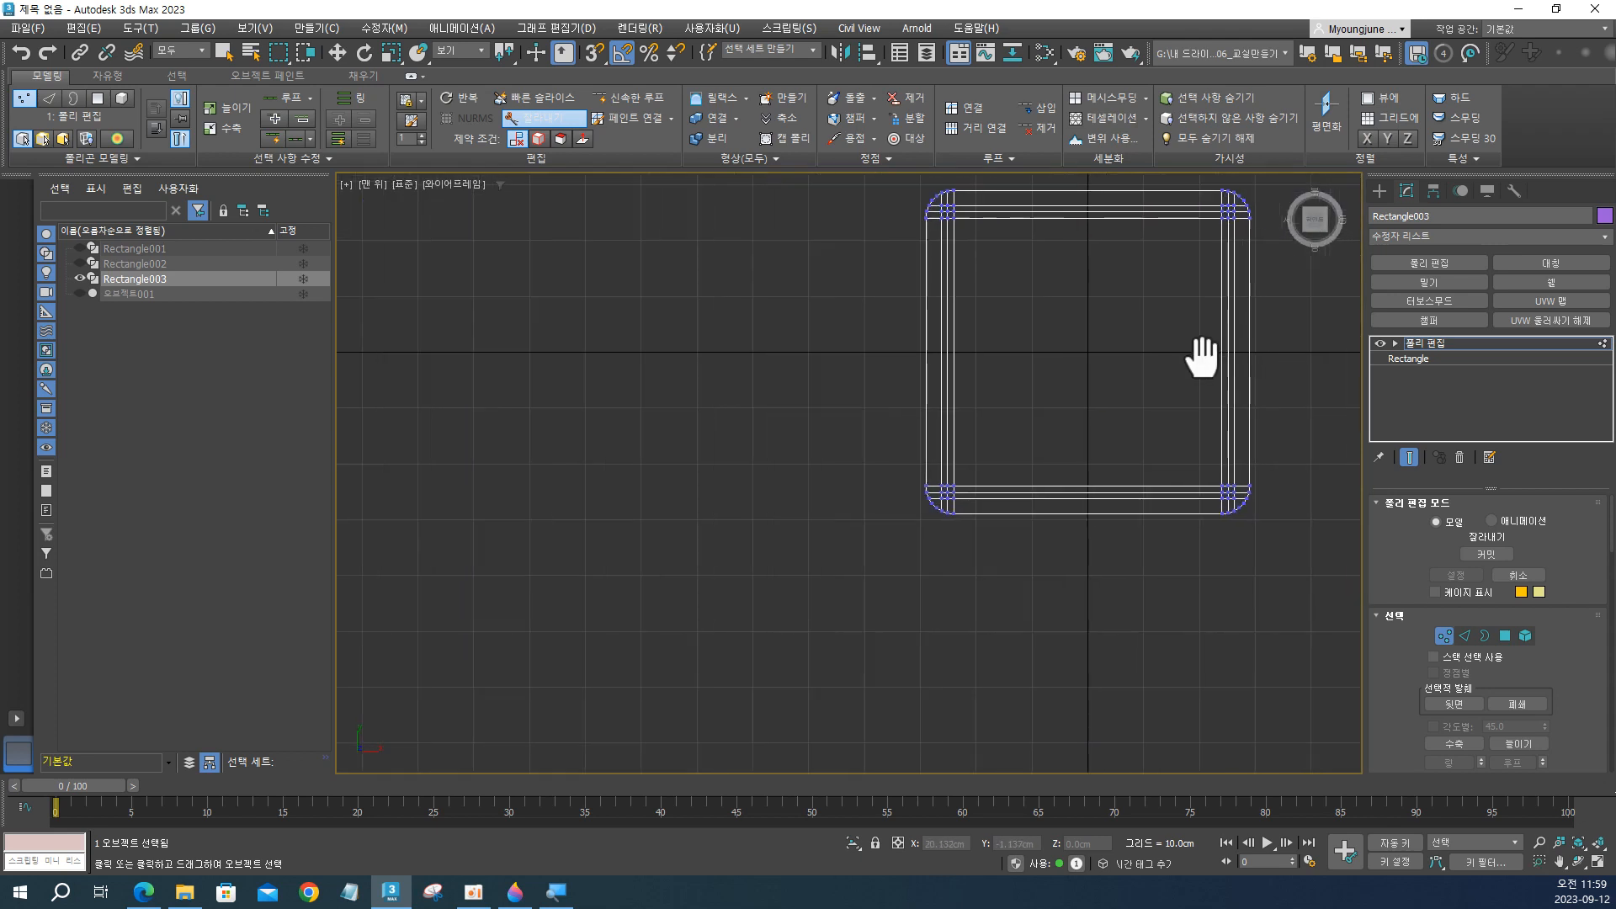
pyautogui.moveTo(1201, 351); pyautogui.dragTo(832, 458, button='middle')
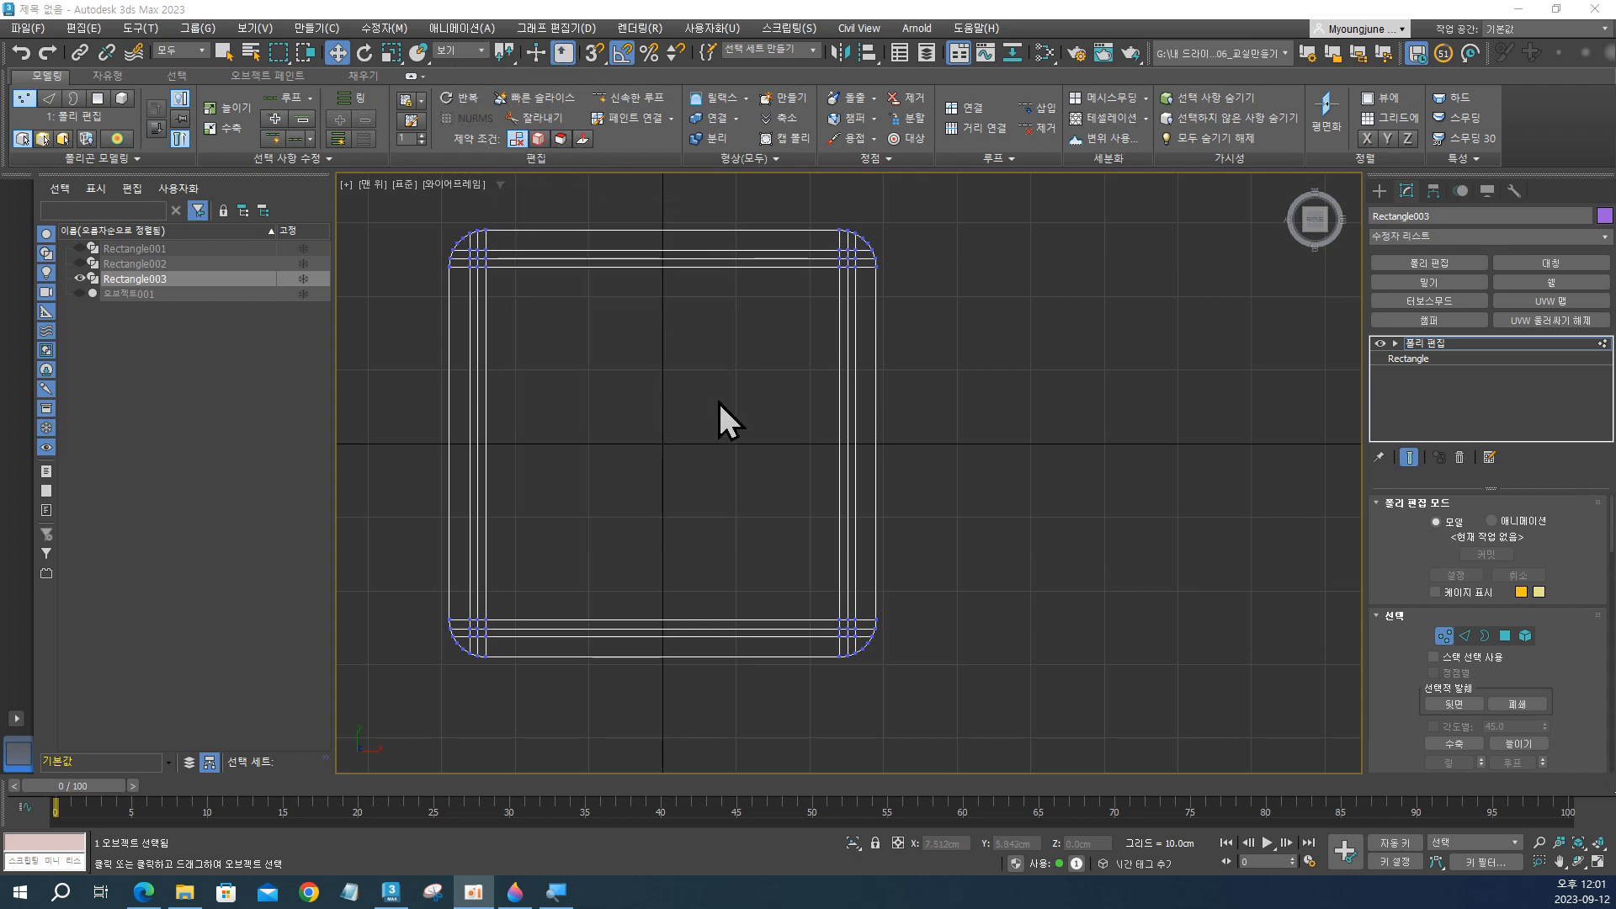
pyautogui.moveTo(720, 399); pyautogui.dragTo(742, 420, button='middle')
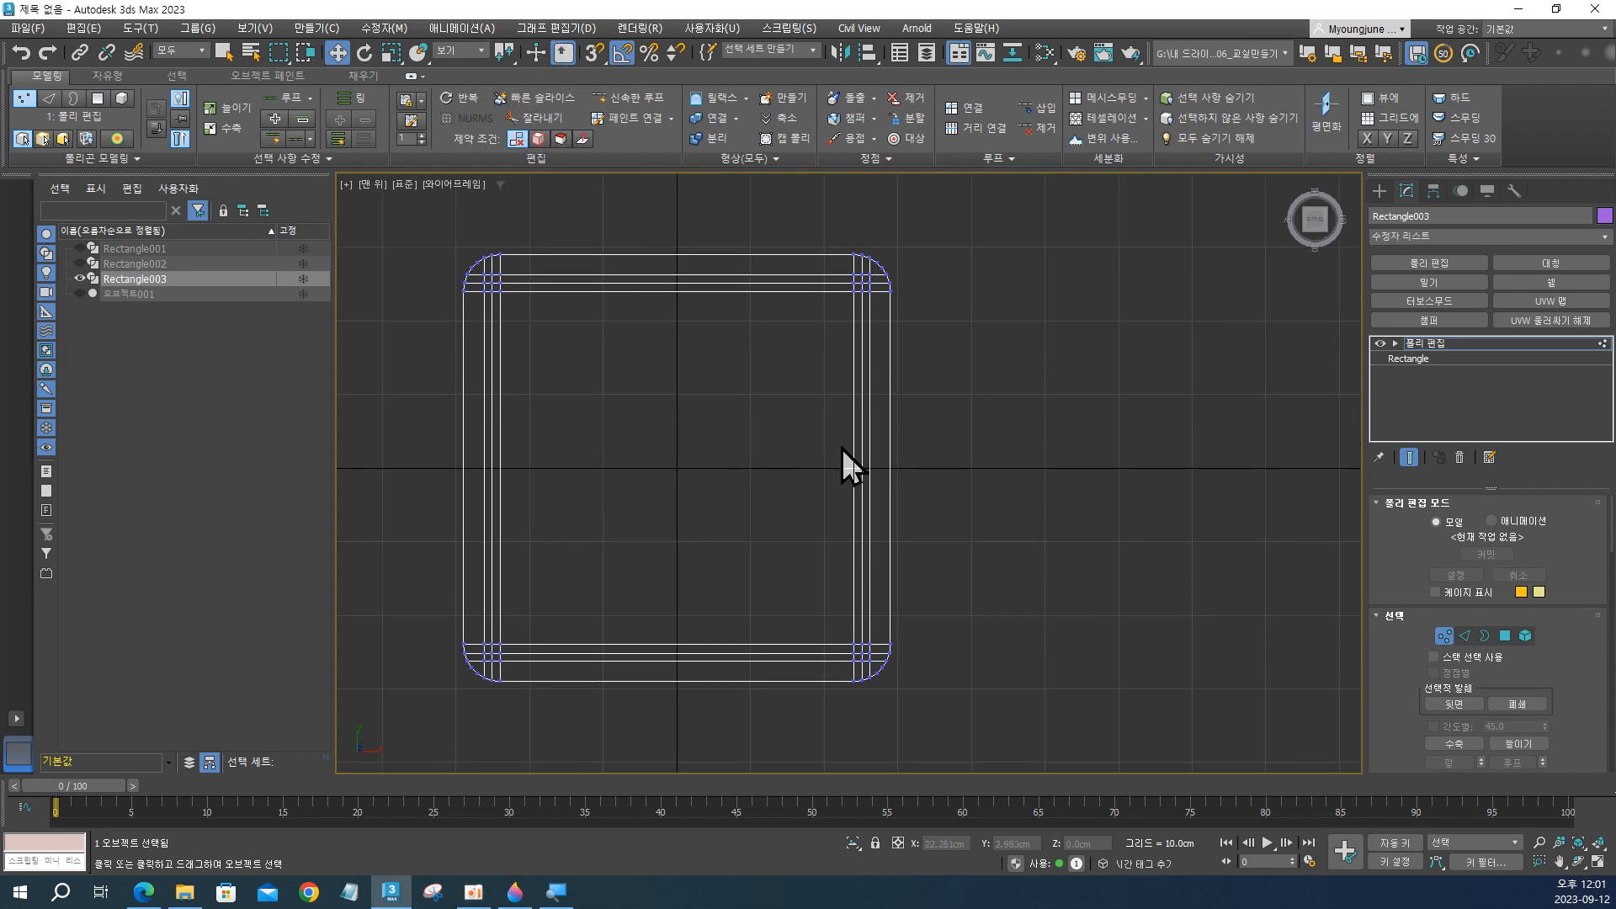
pyautogui.click(1465, 637)
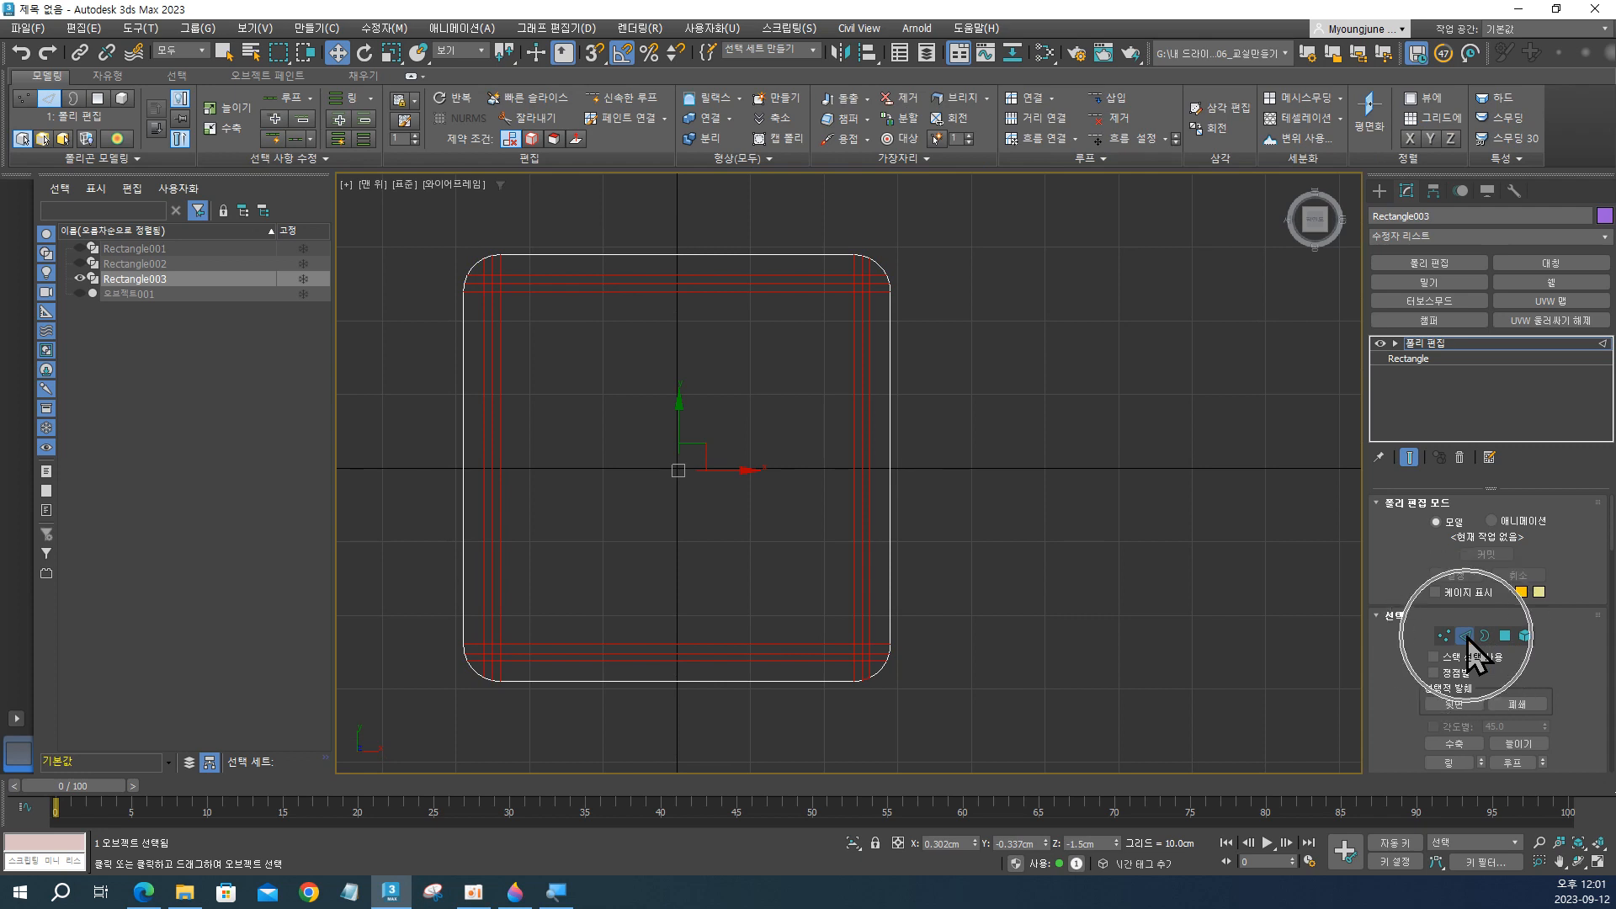
pyautogui.moveTo(598, 205); pyautogui.dragTo(722, 724)
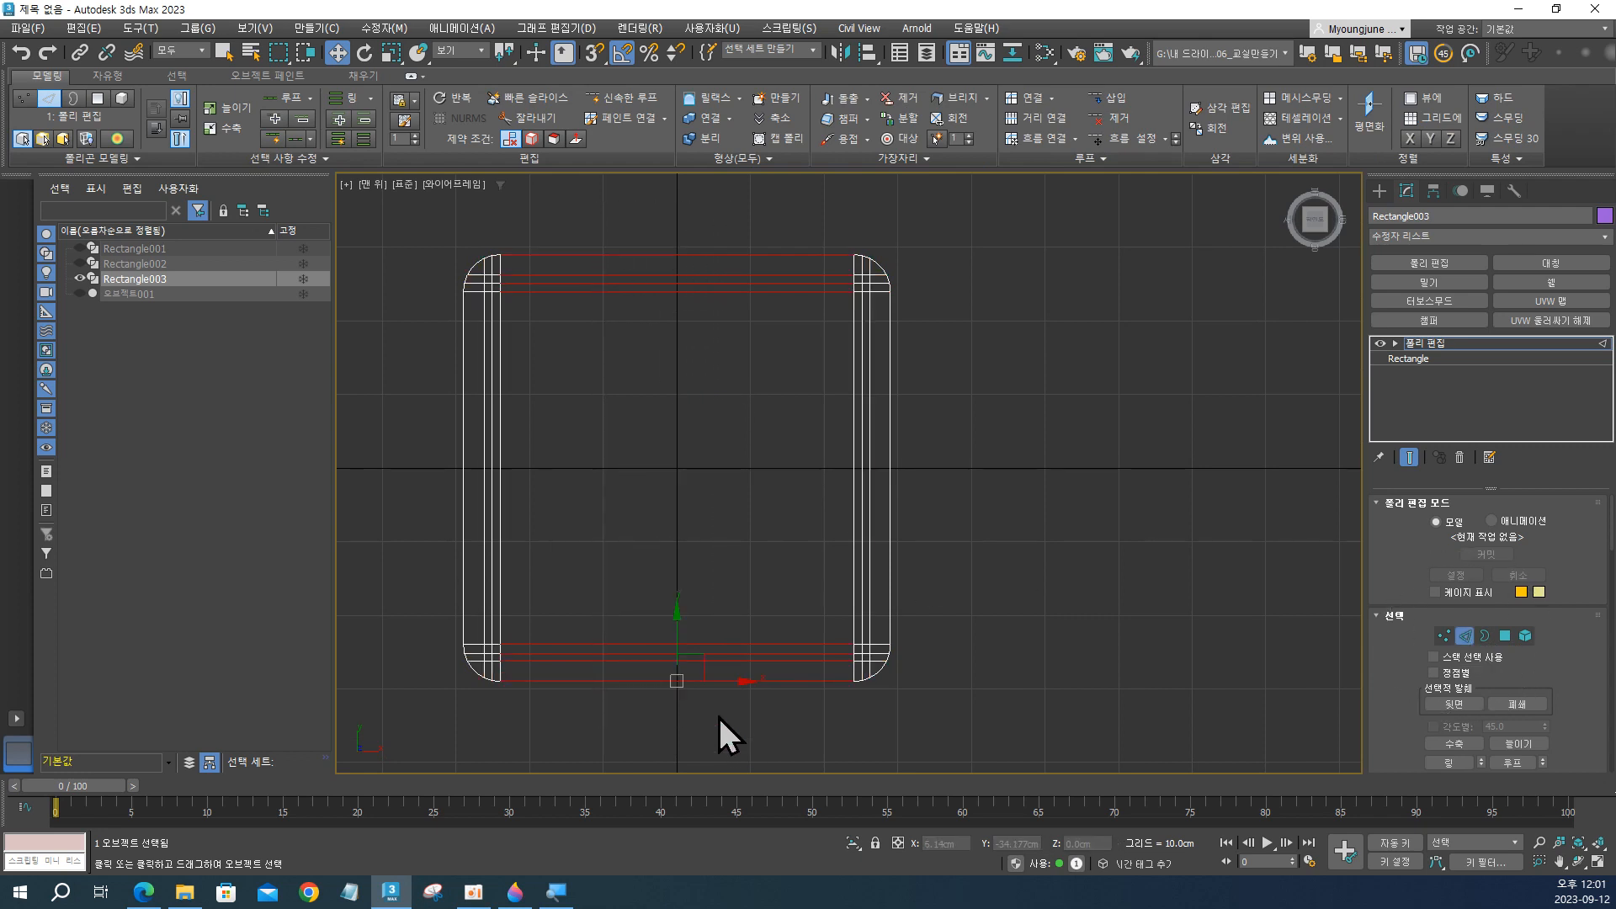
pyautogui.moveTo(588, 205); pyautogui.dragTo(738, 725)
pyautogui.click(823, 257)
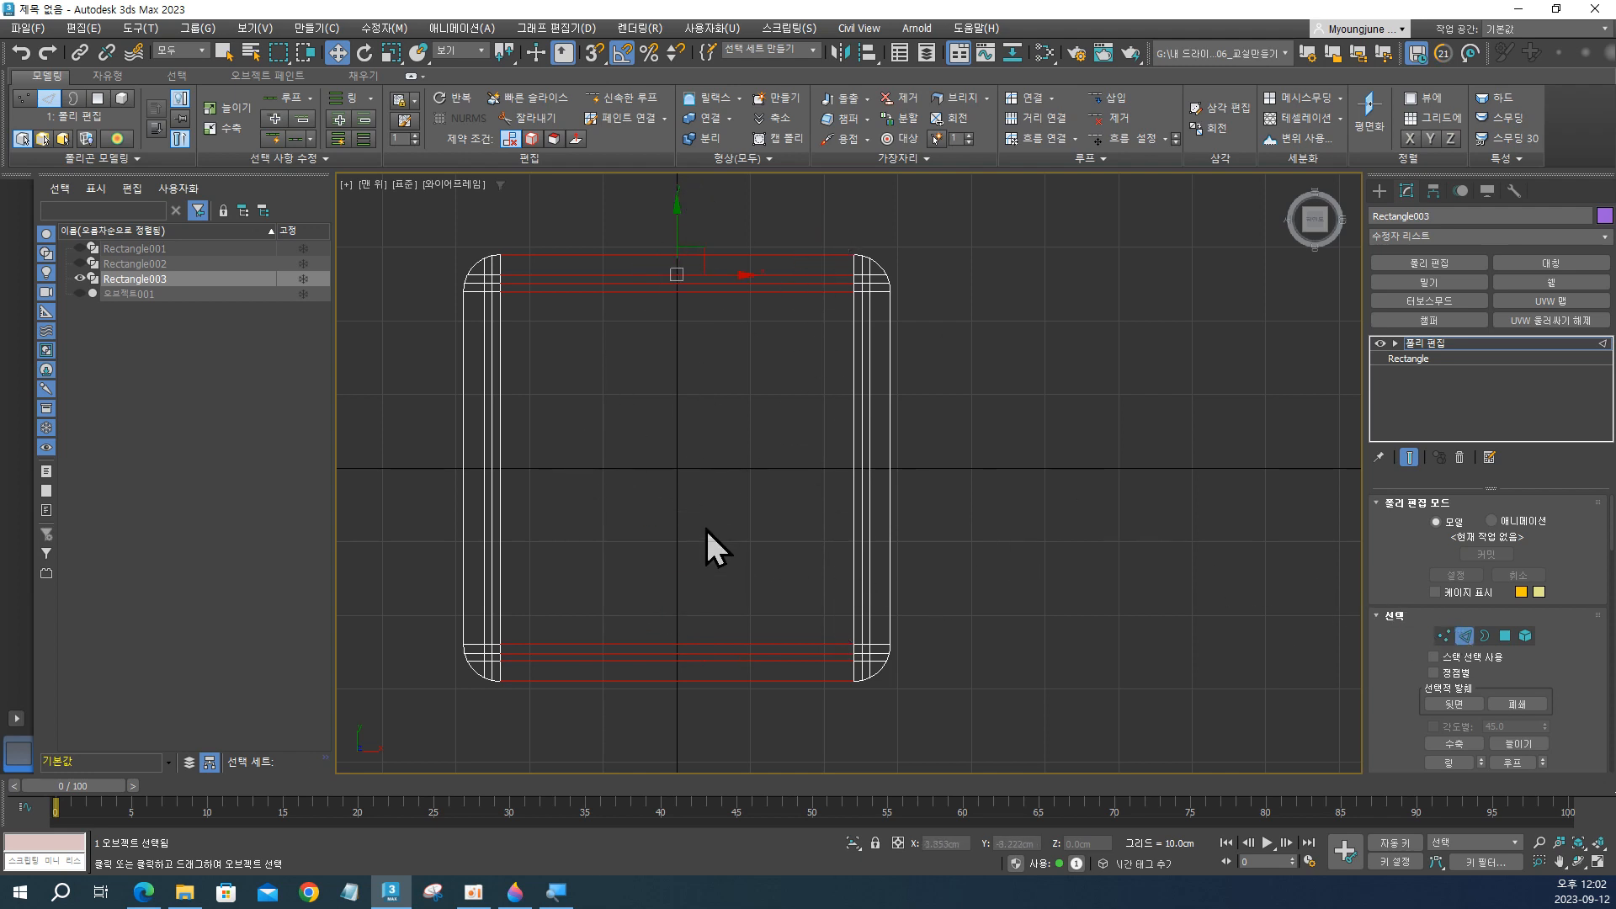
# Connect the selected edges with 3 segments to divide the panel lengthwise along Y.
pyautogui.keyDown('shift'); pyautogui.click(1015, 98); pyautogui.keyUp('shift')
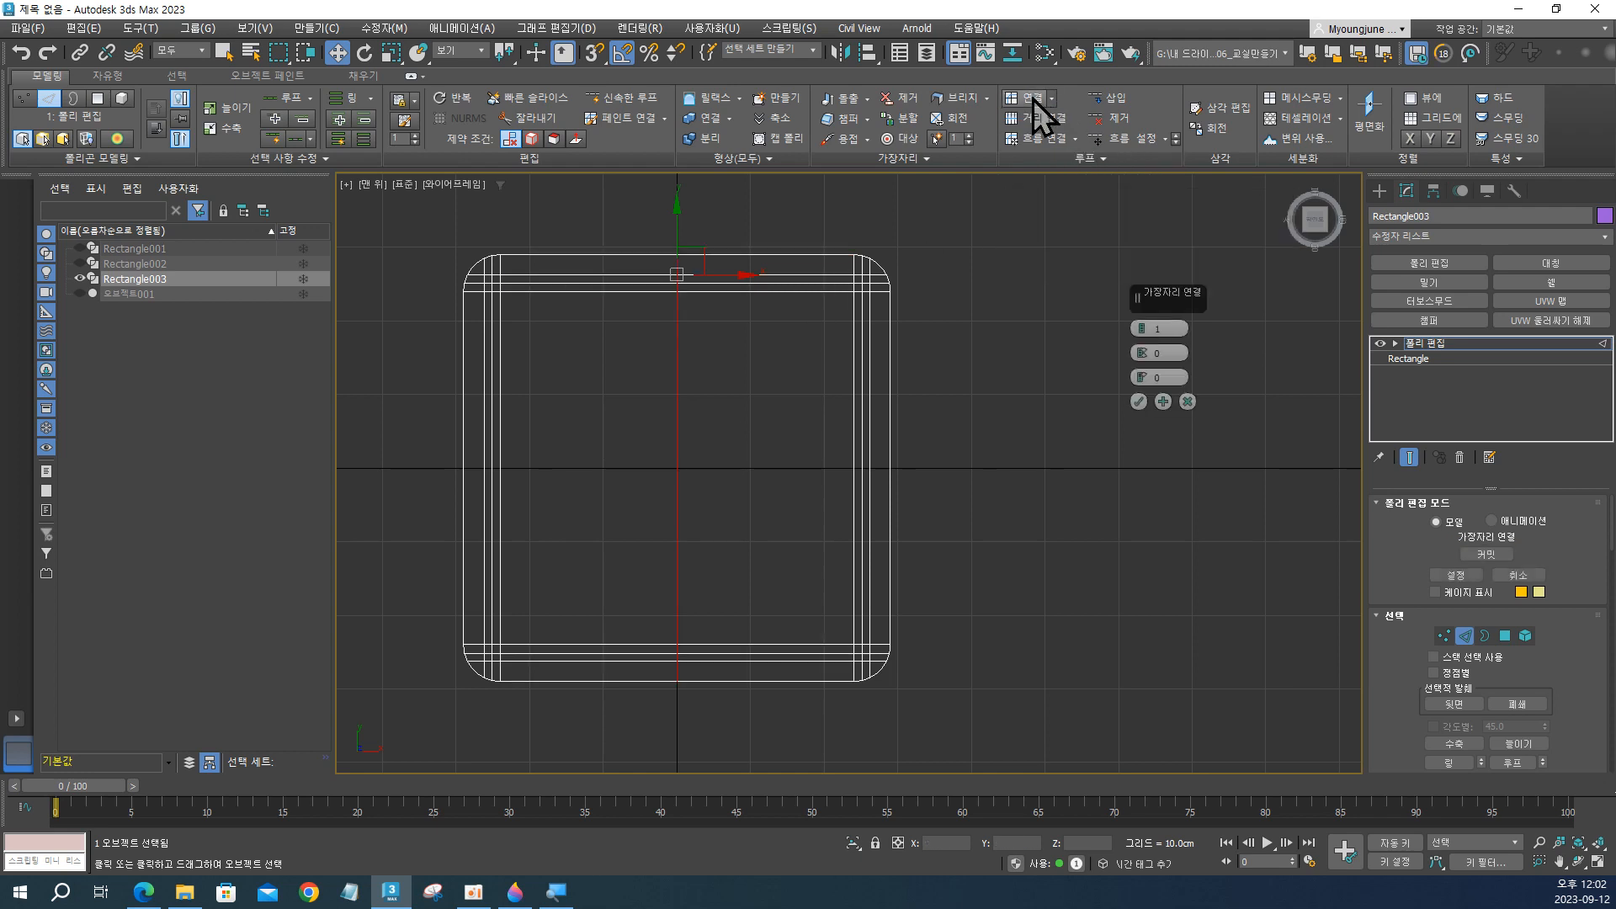
pyautogui.click(1141, 325)
pyautogui.click(1141, 325)
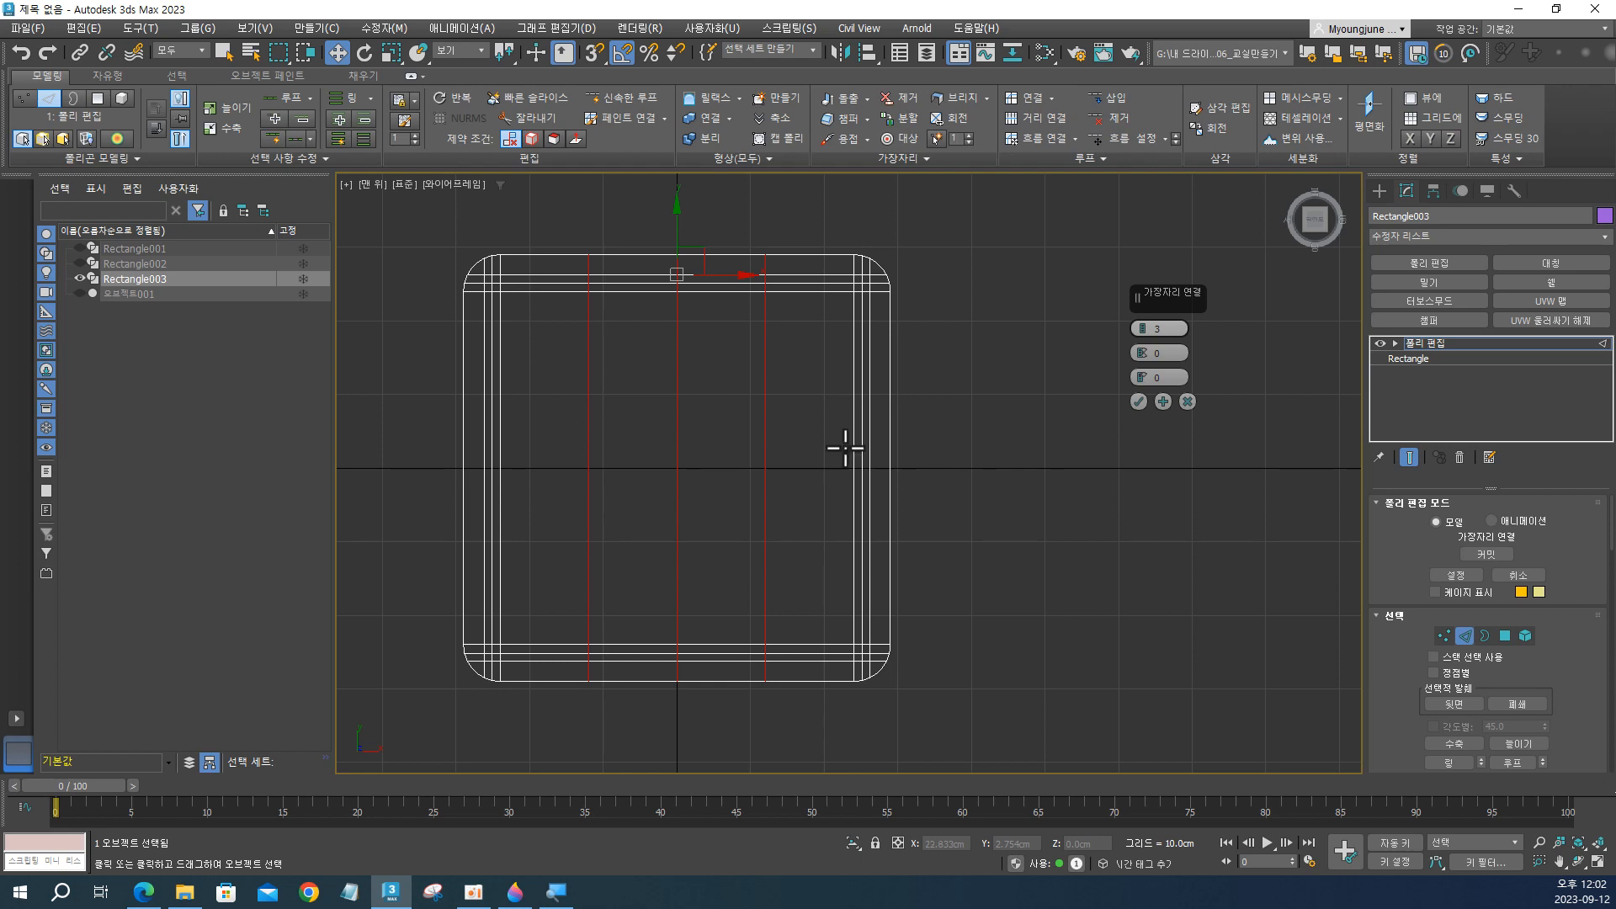
pyautogui.click(1140, 401)
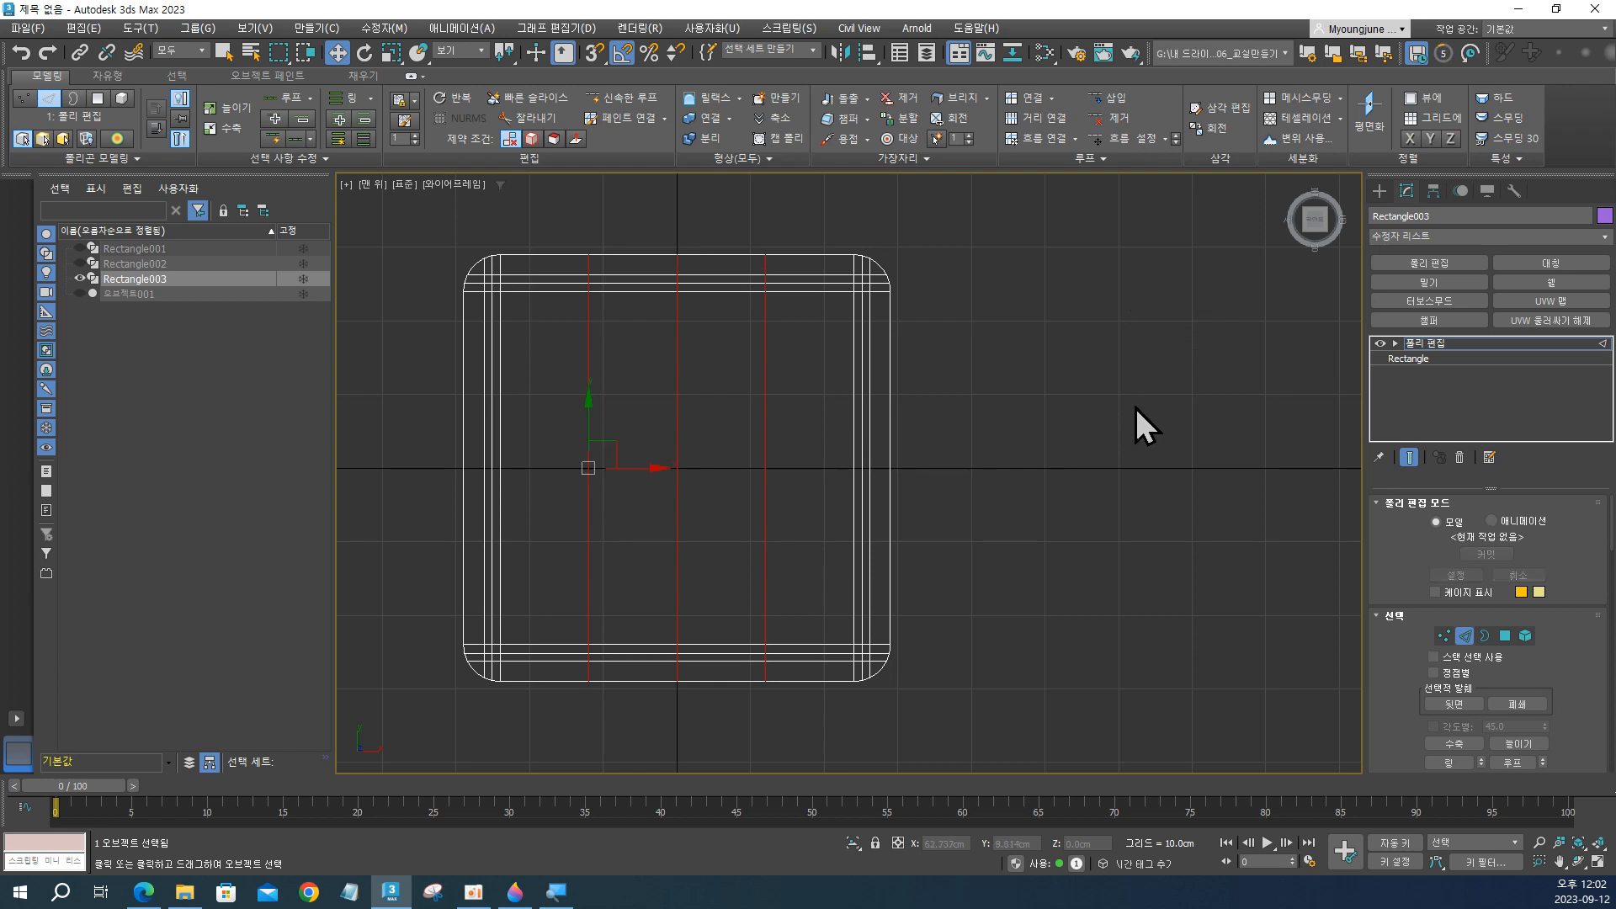